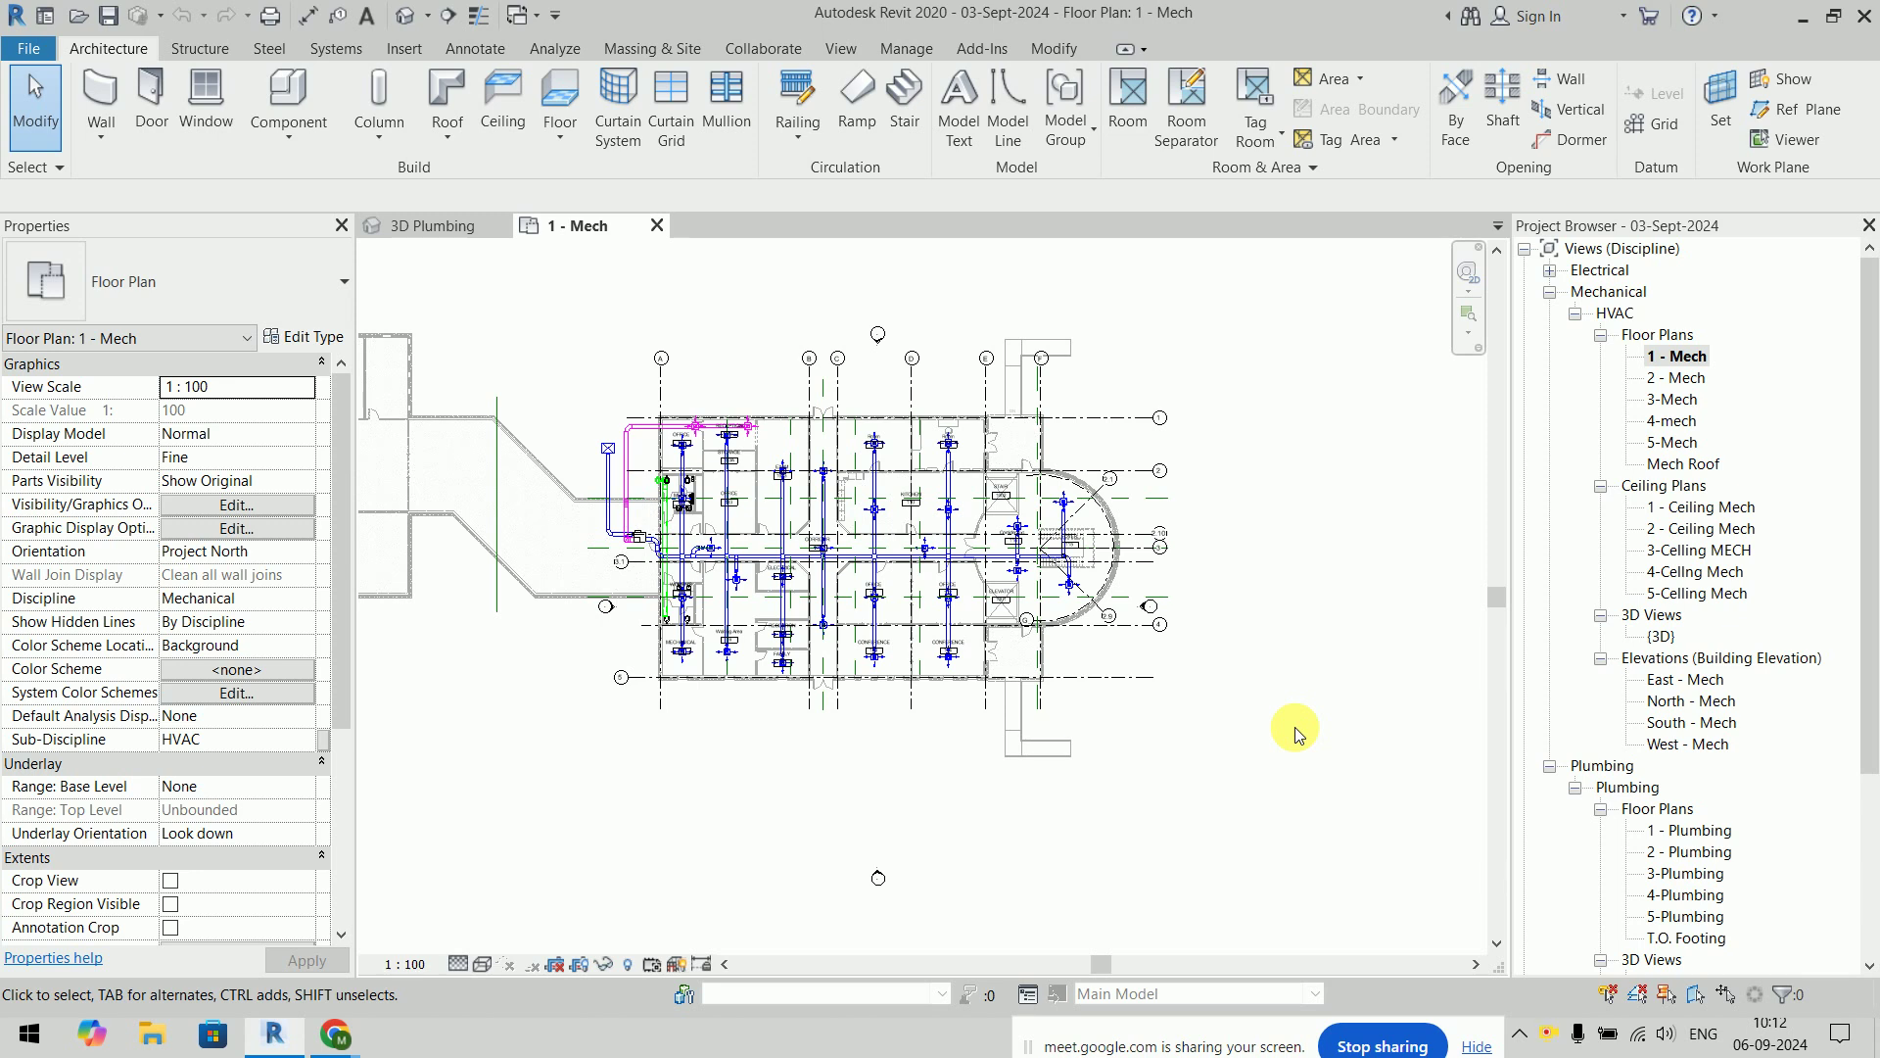
Start a new floor plan and reach the view template setting for new floor plans
click(1614, 313)
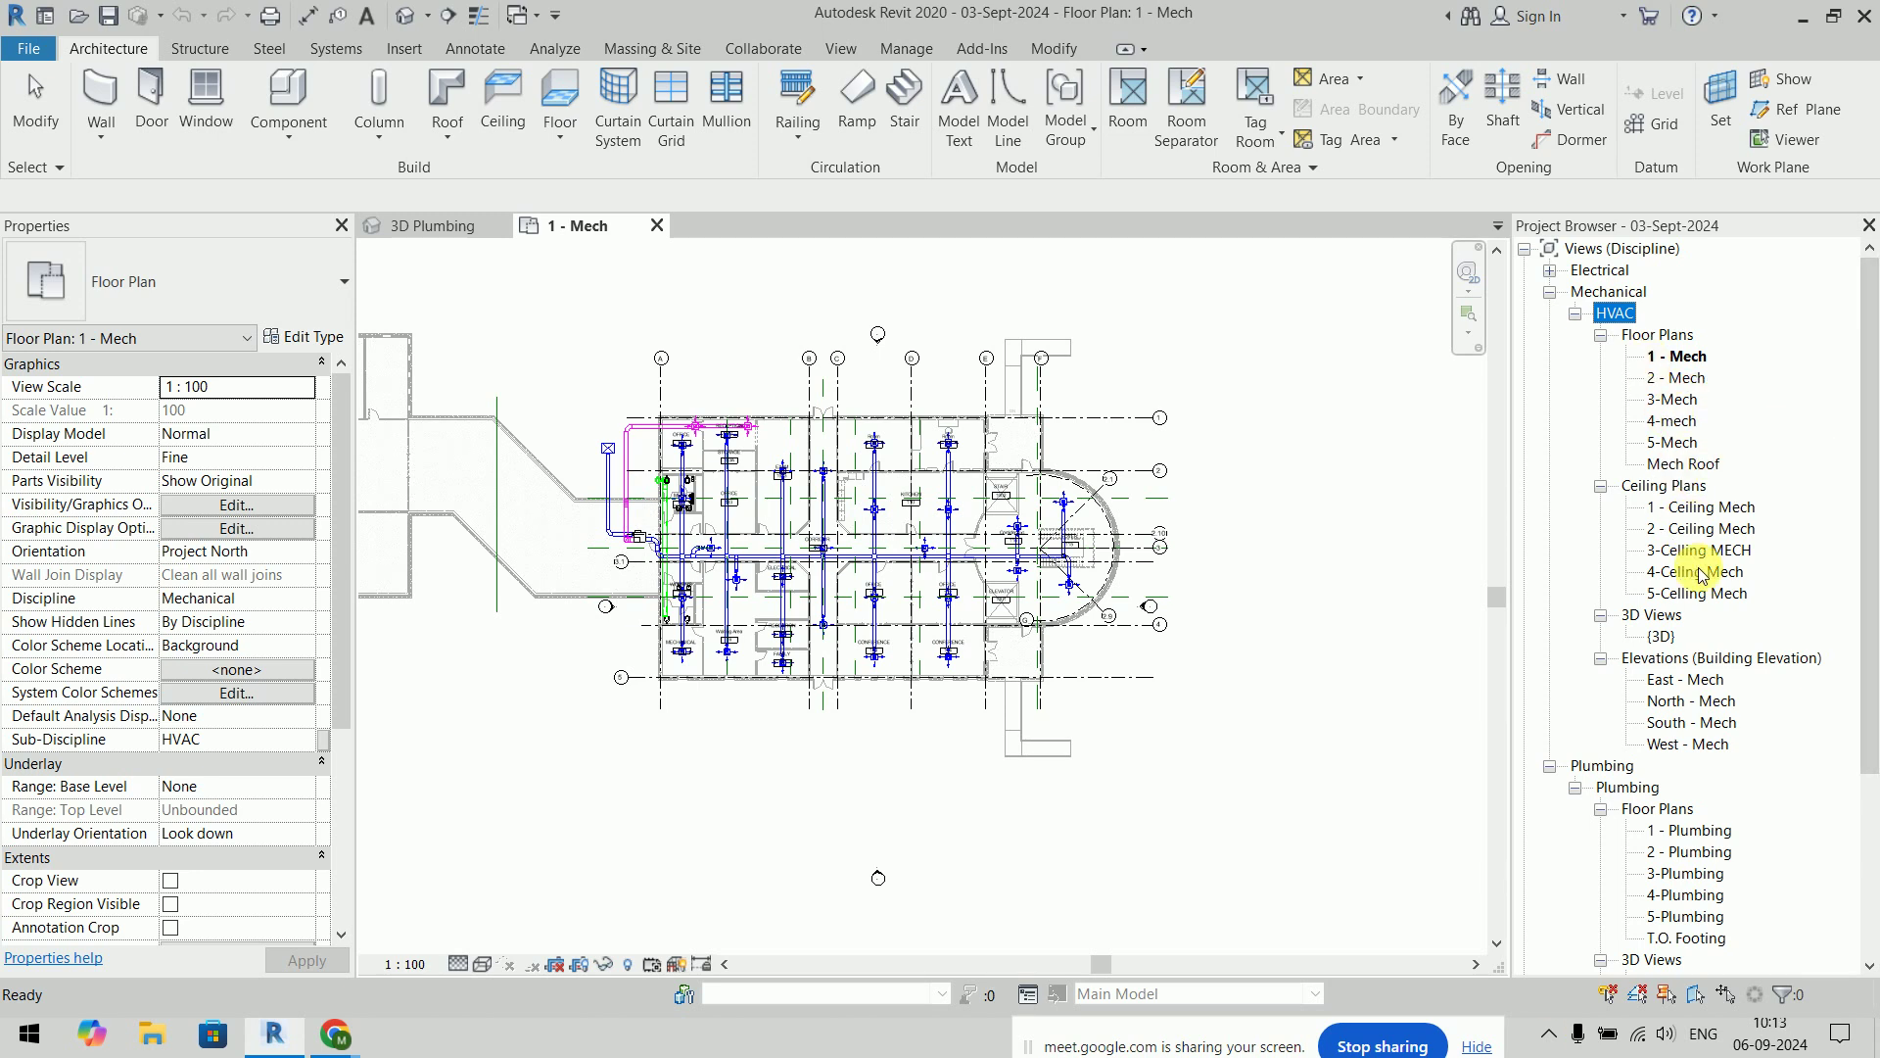
click(1314, 566)
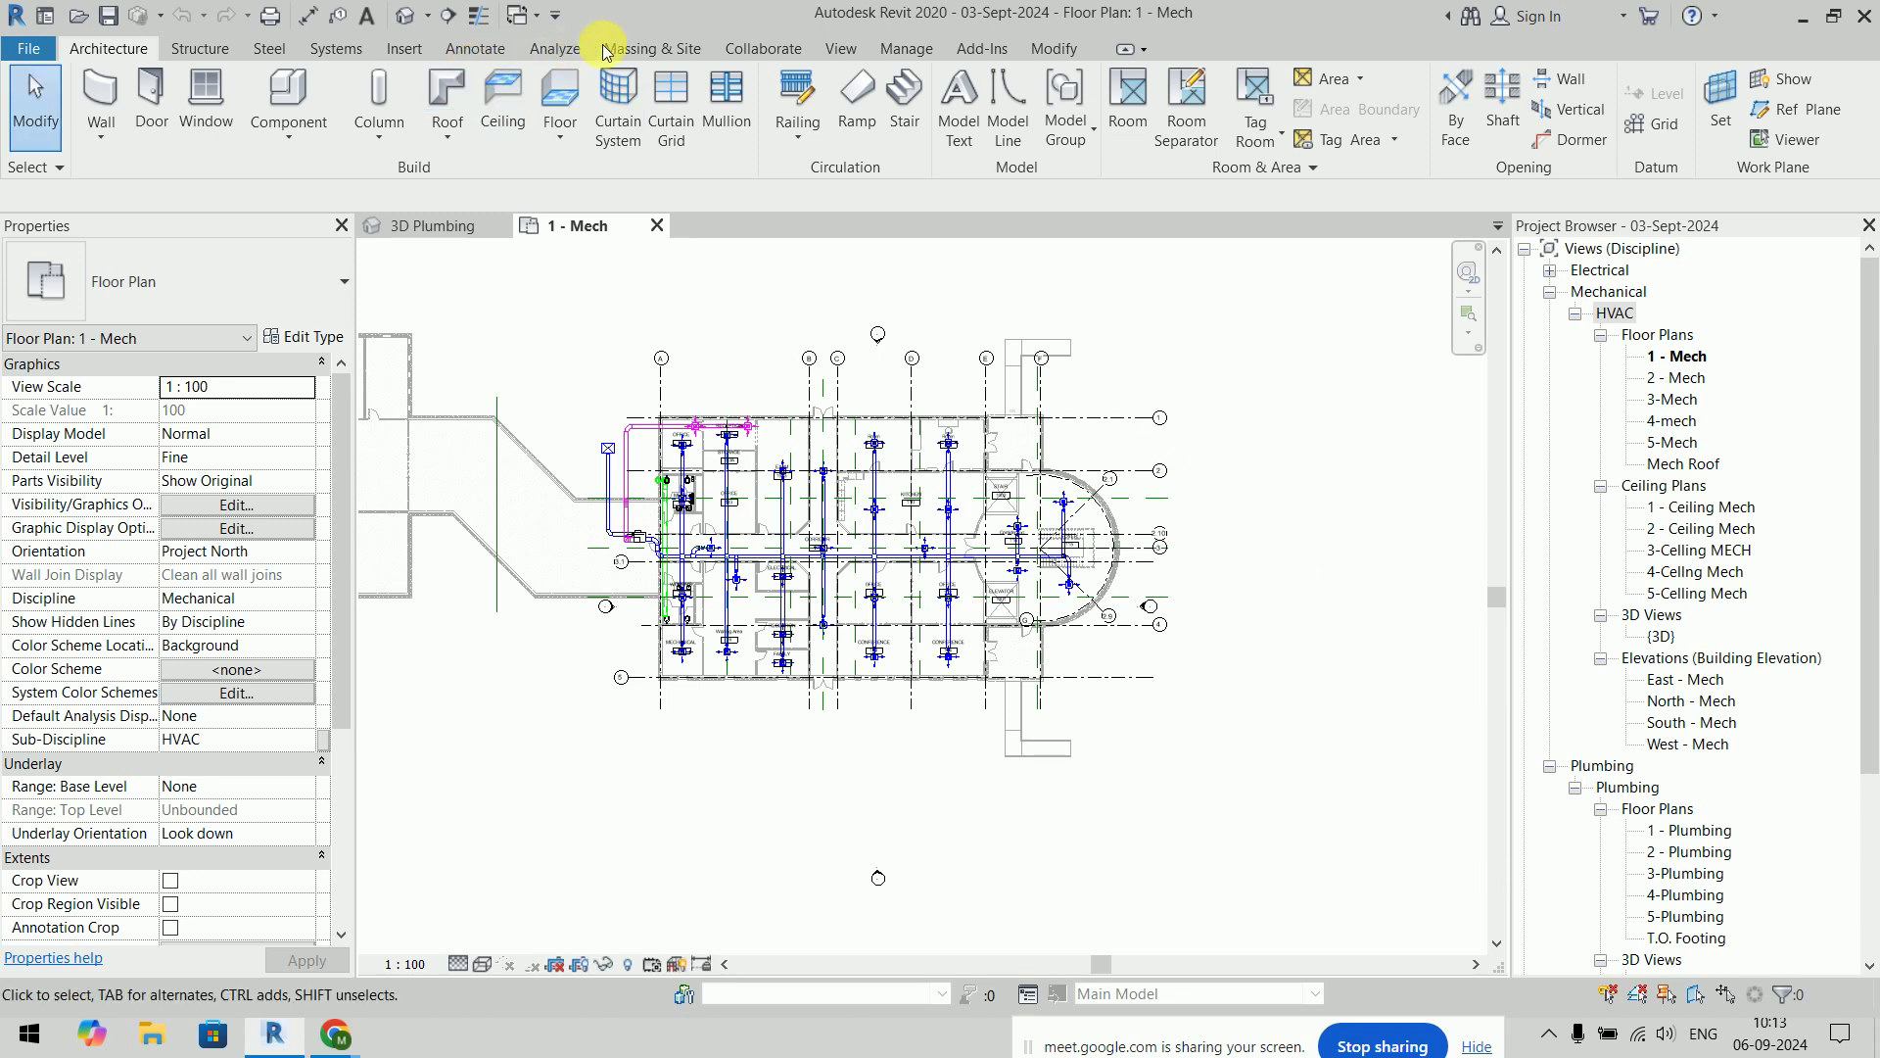
click(830, 51)
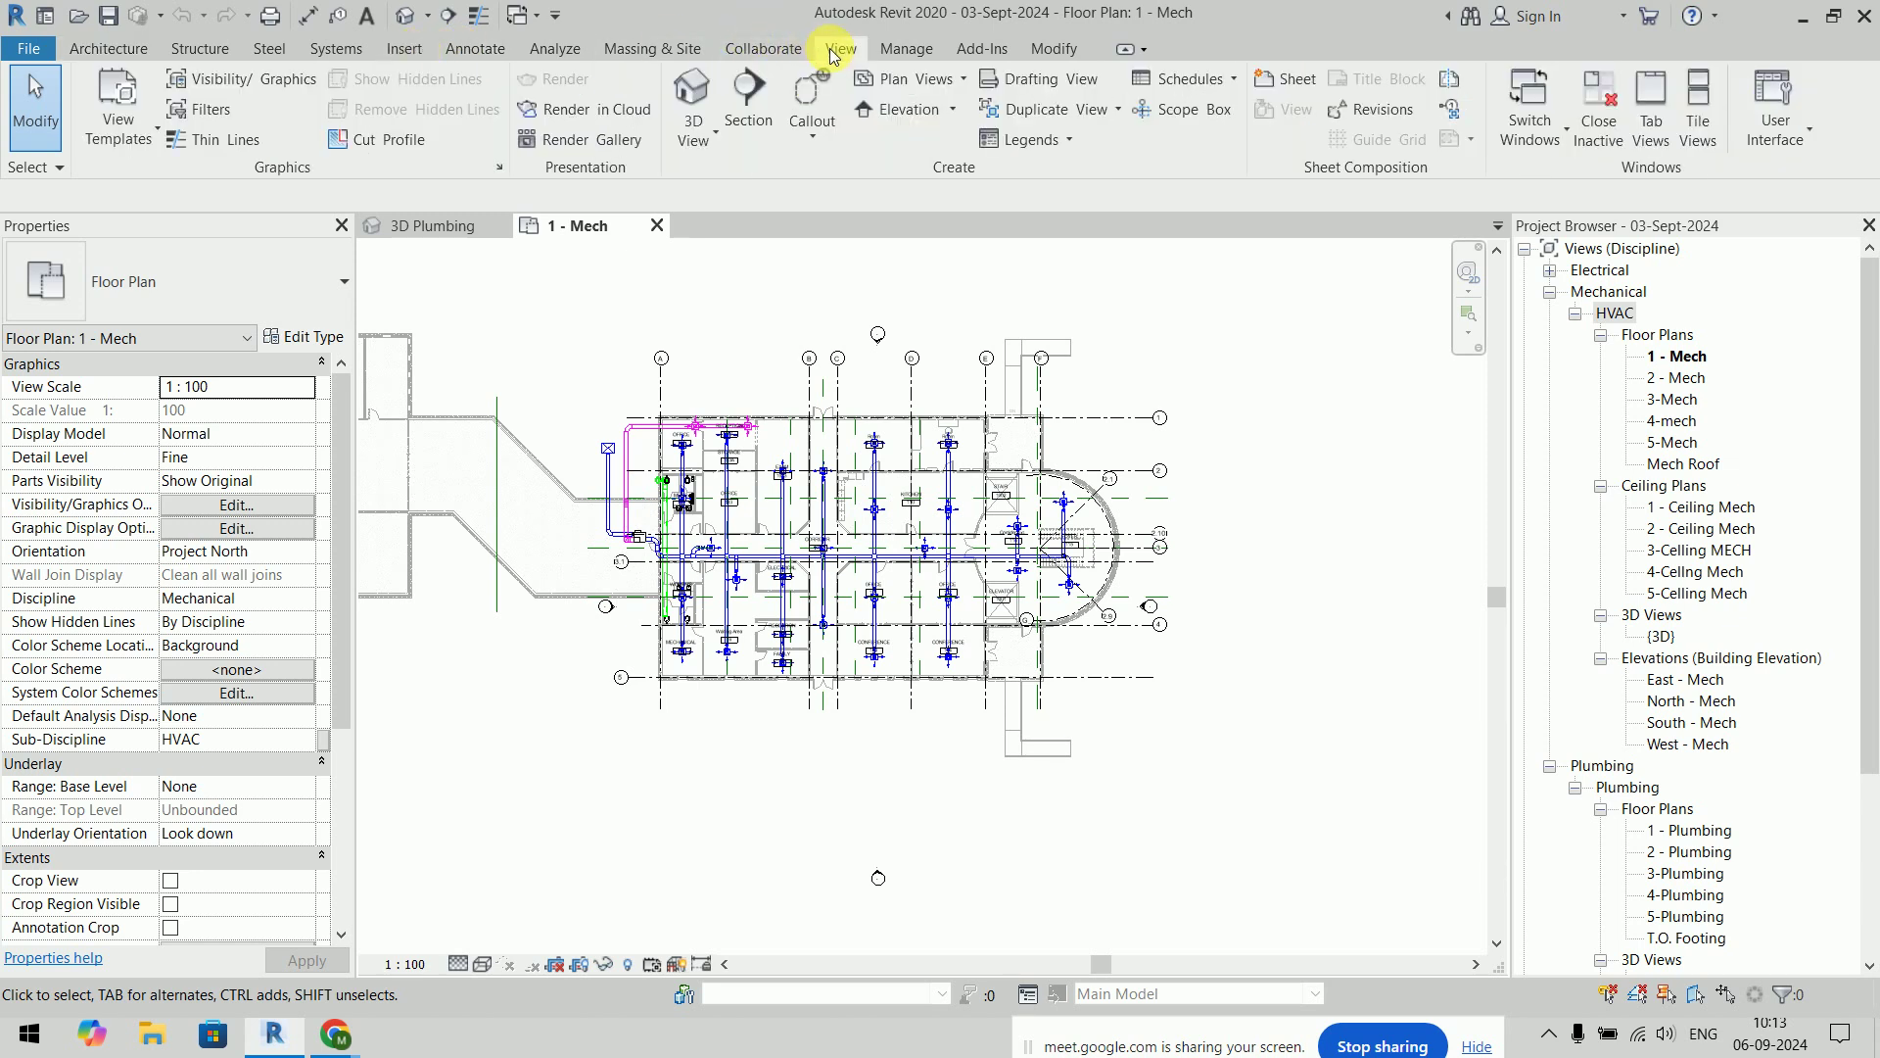
click(959, 82)
click(930, 118)
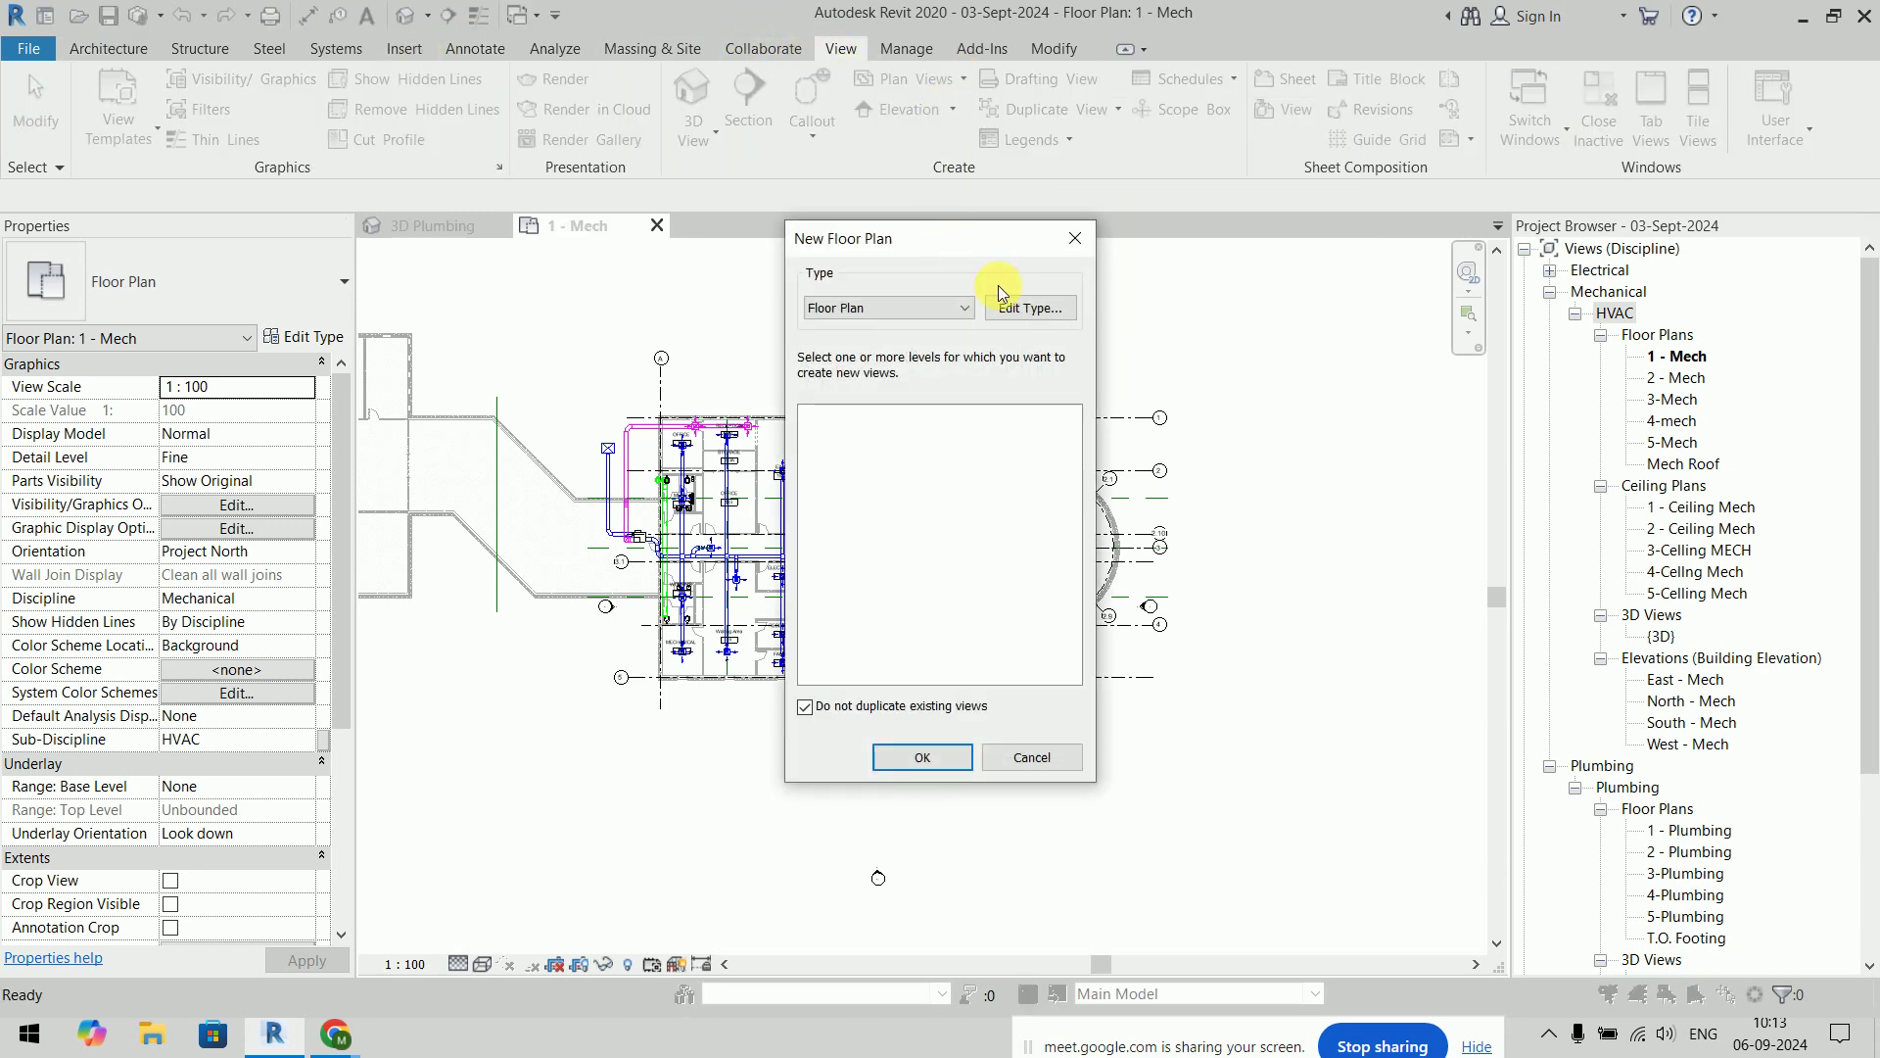
click(1030, 310)
click(989, 432)
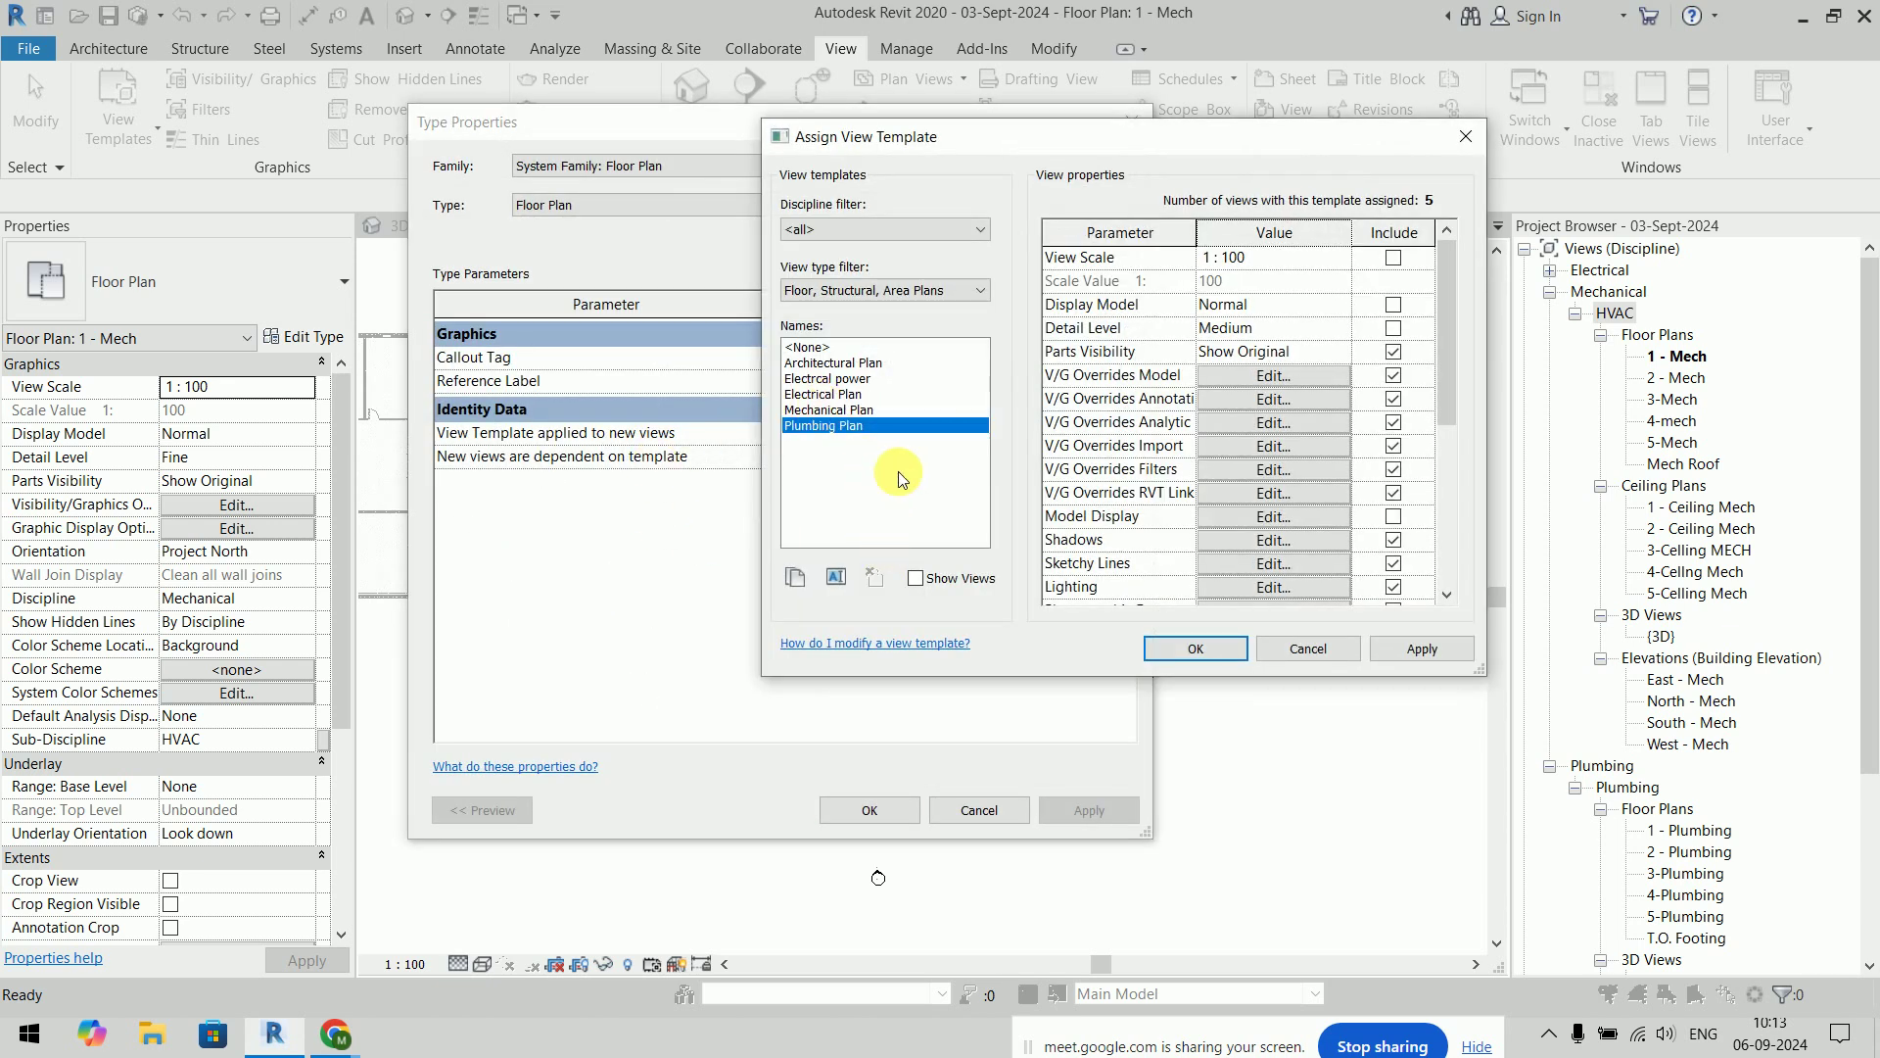
Duplicate the Plumbing Plan template as 'Fire Plan' with Mechanical discipline
click(795, 578)
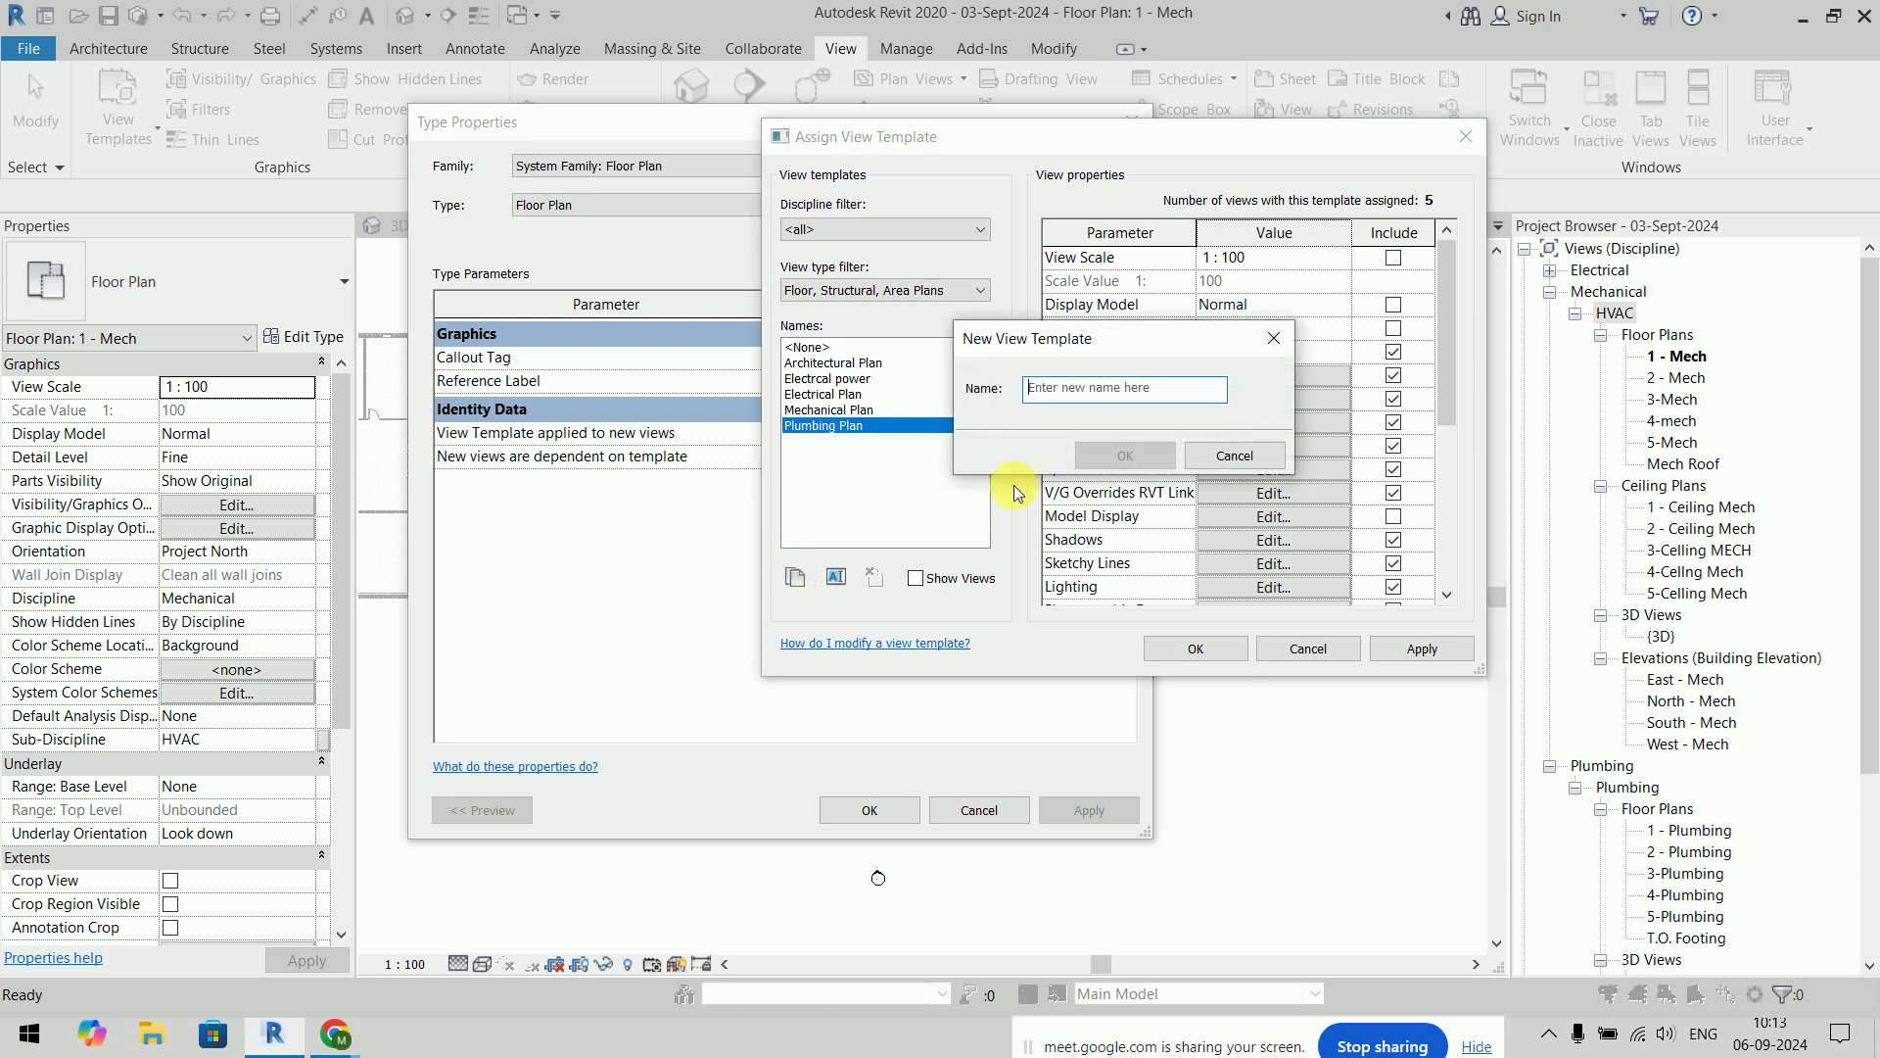
text(Fire Plan)
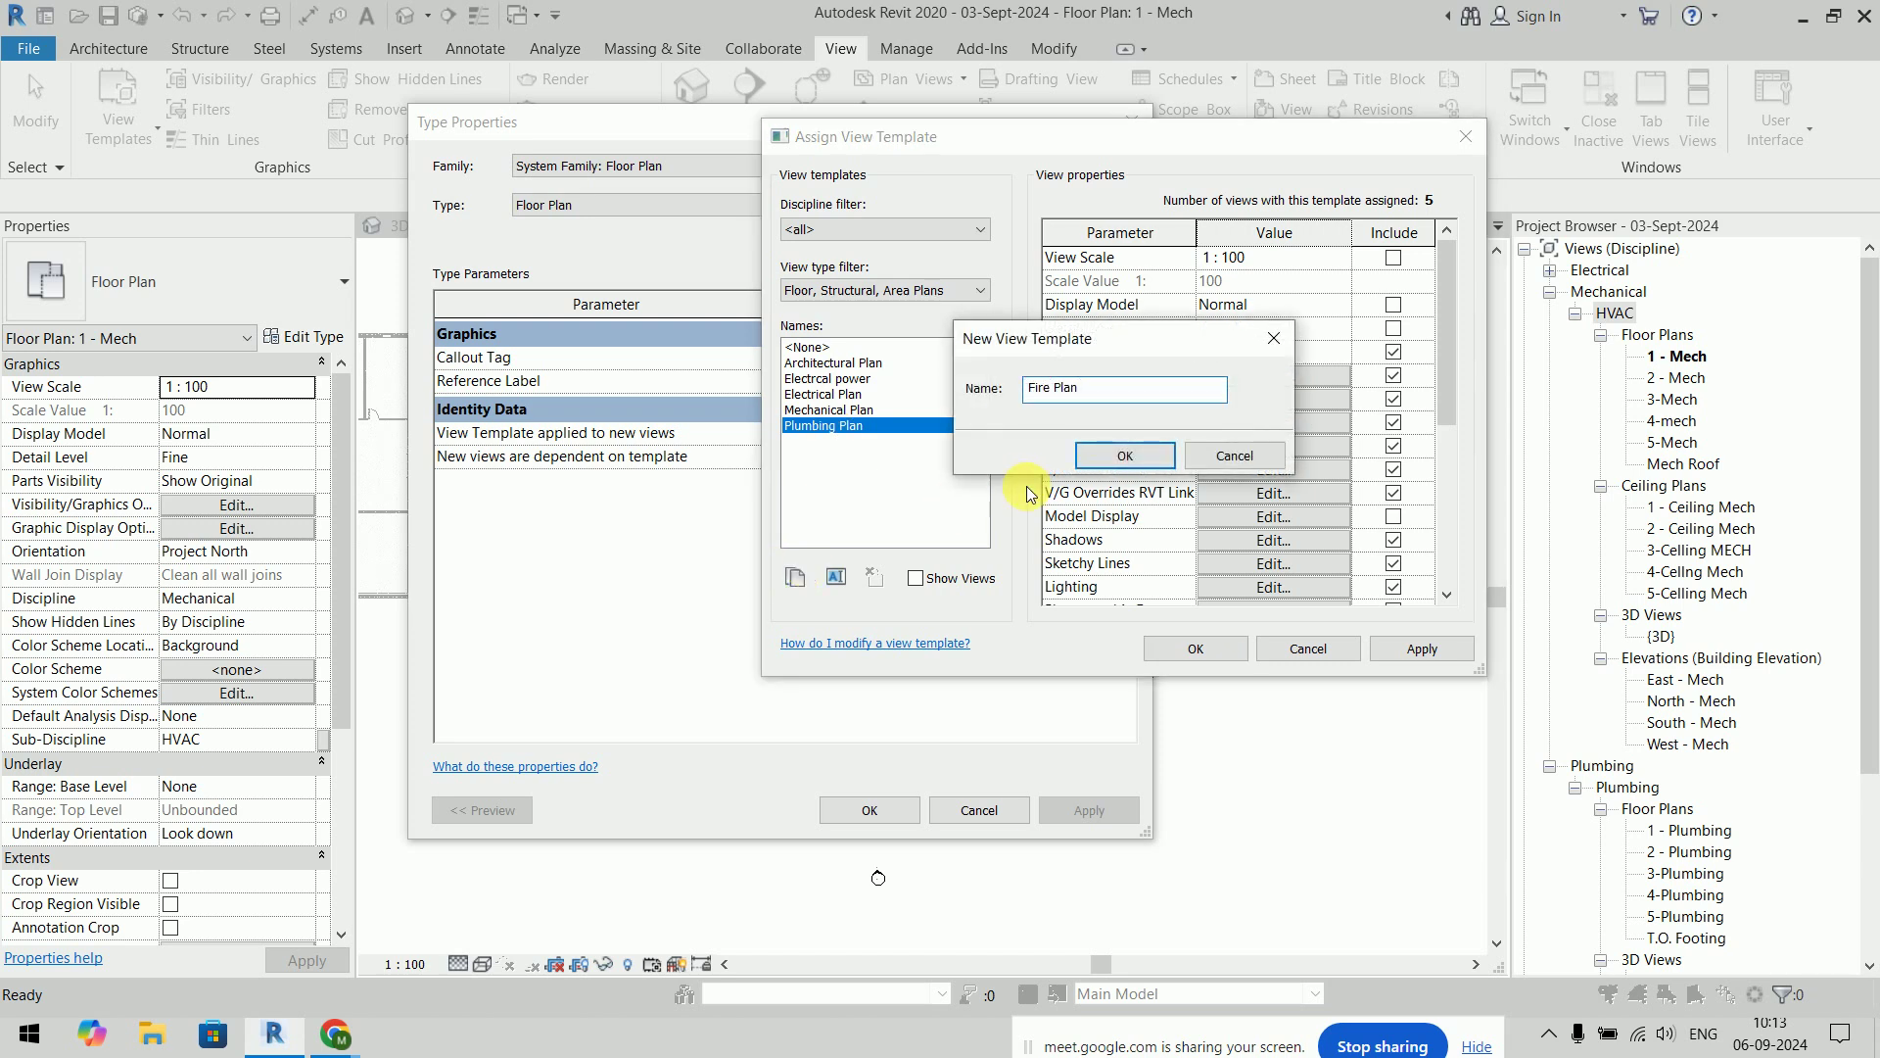
click(1124, 455)
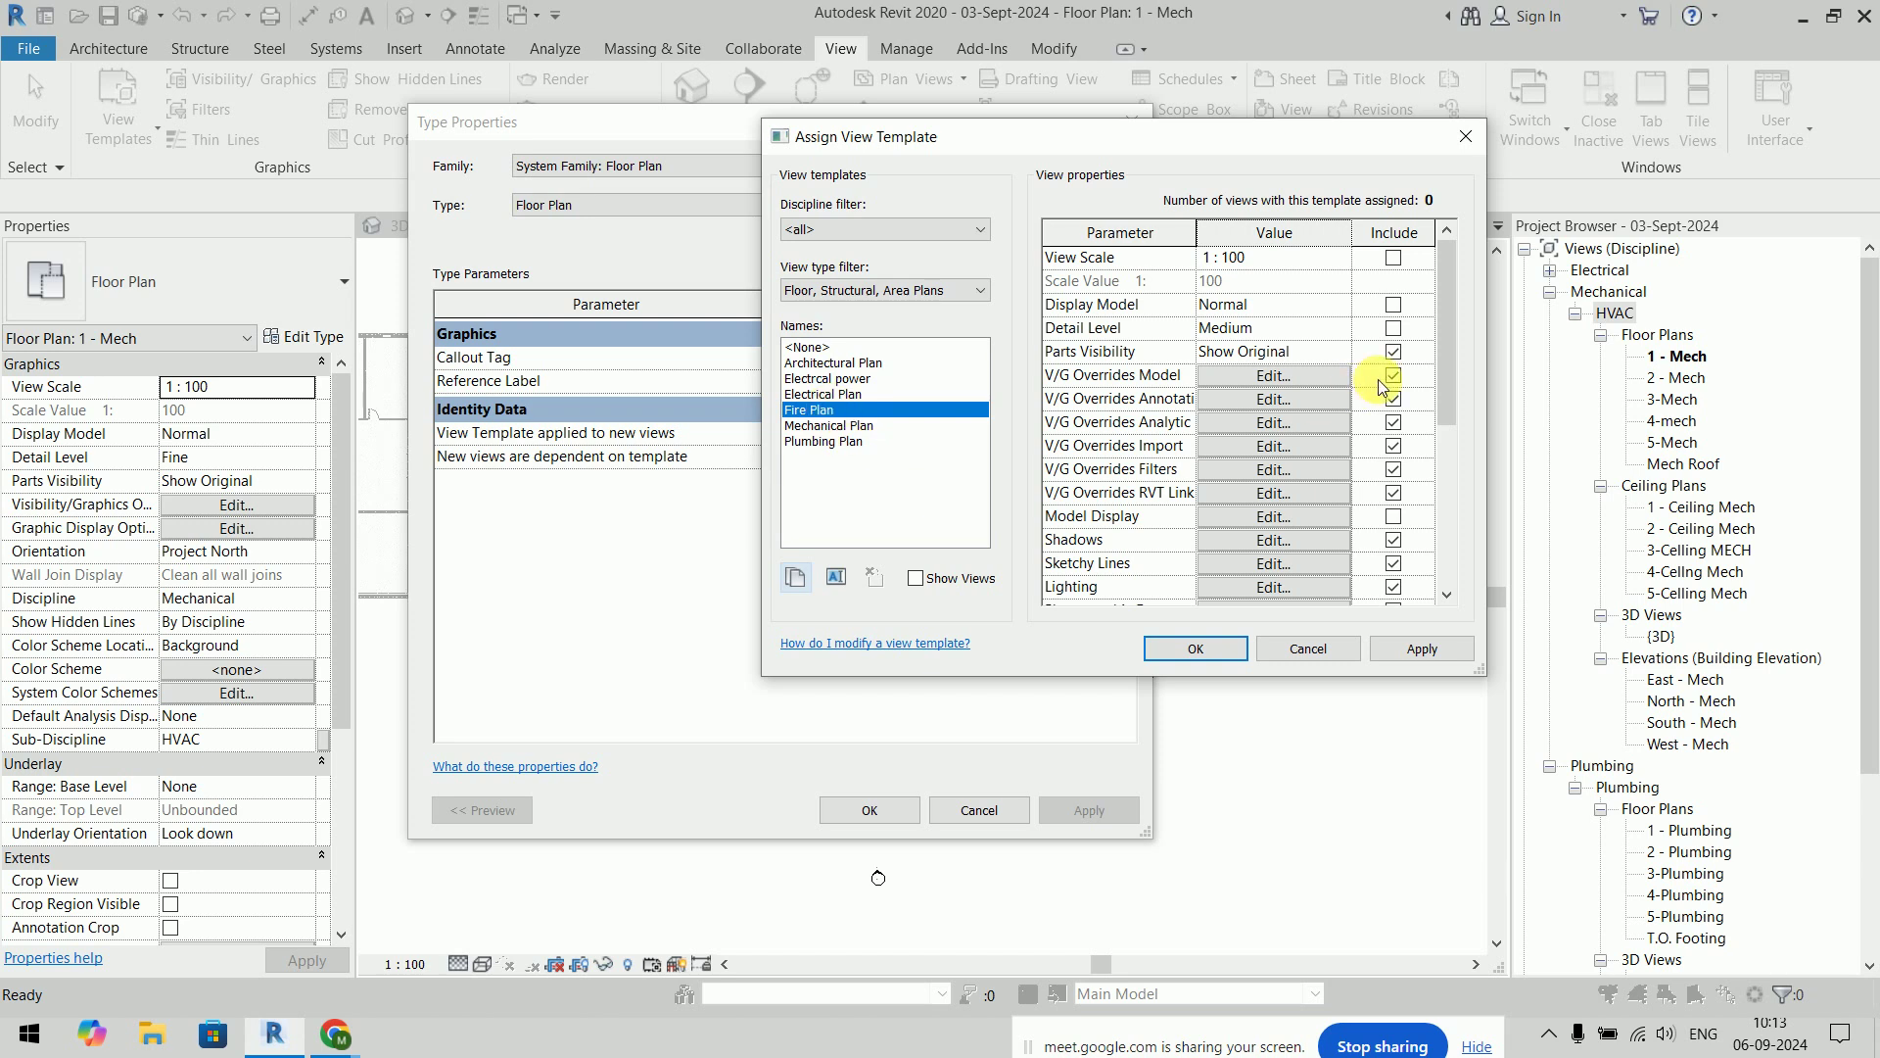
drag(1447, 323, 1479, 527)
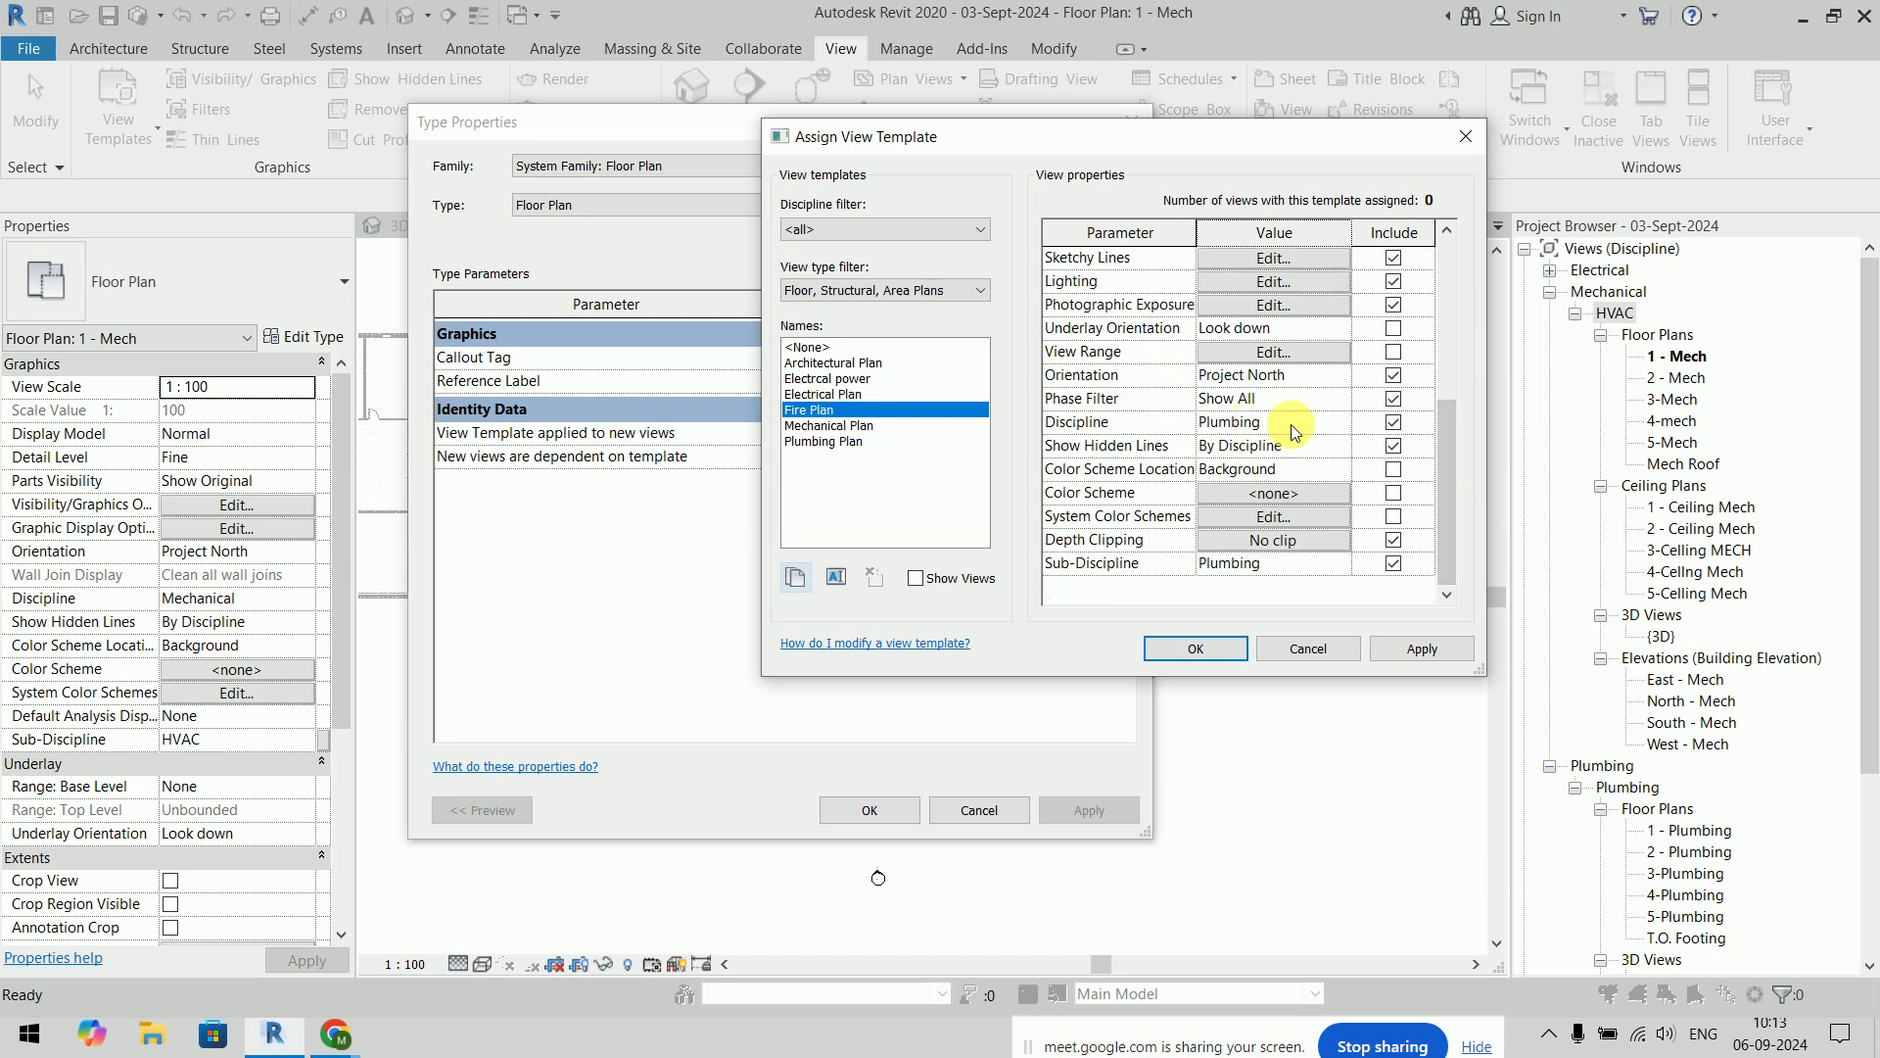
click(1340, 422)
click(1270, 487)
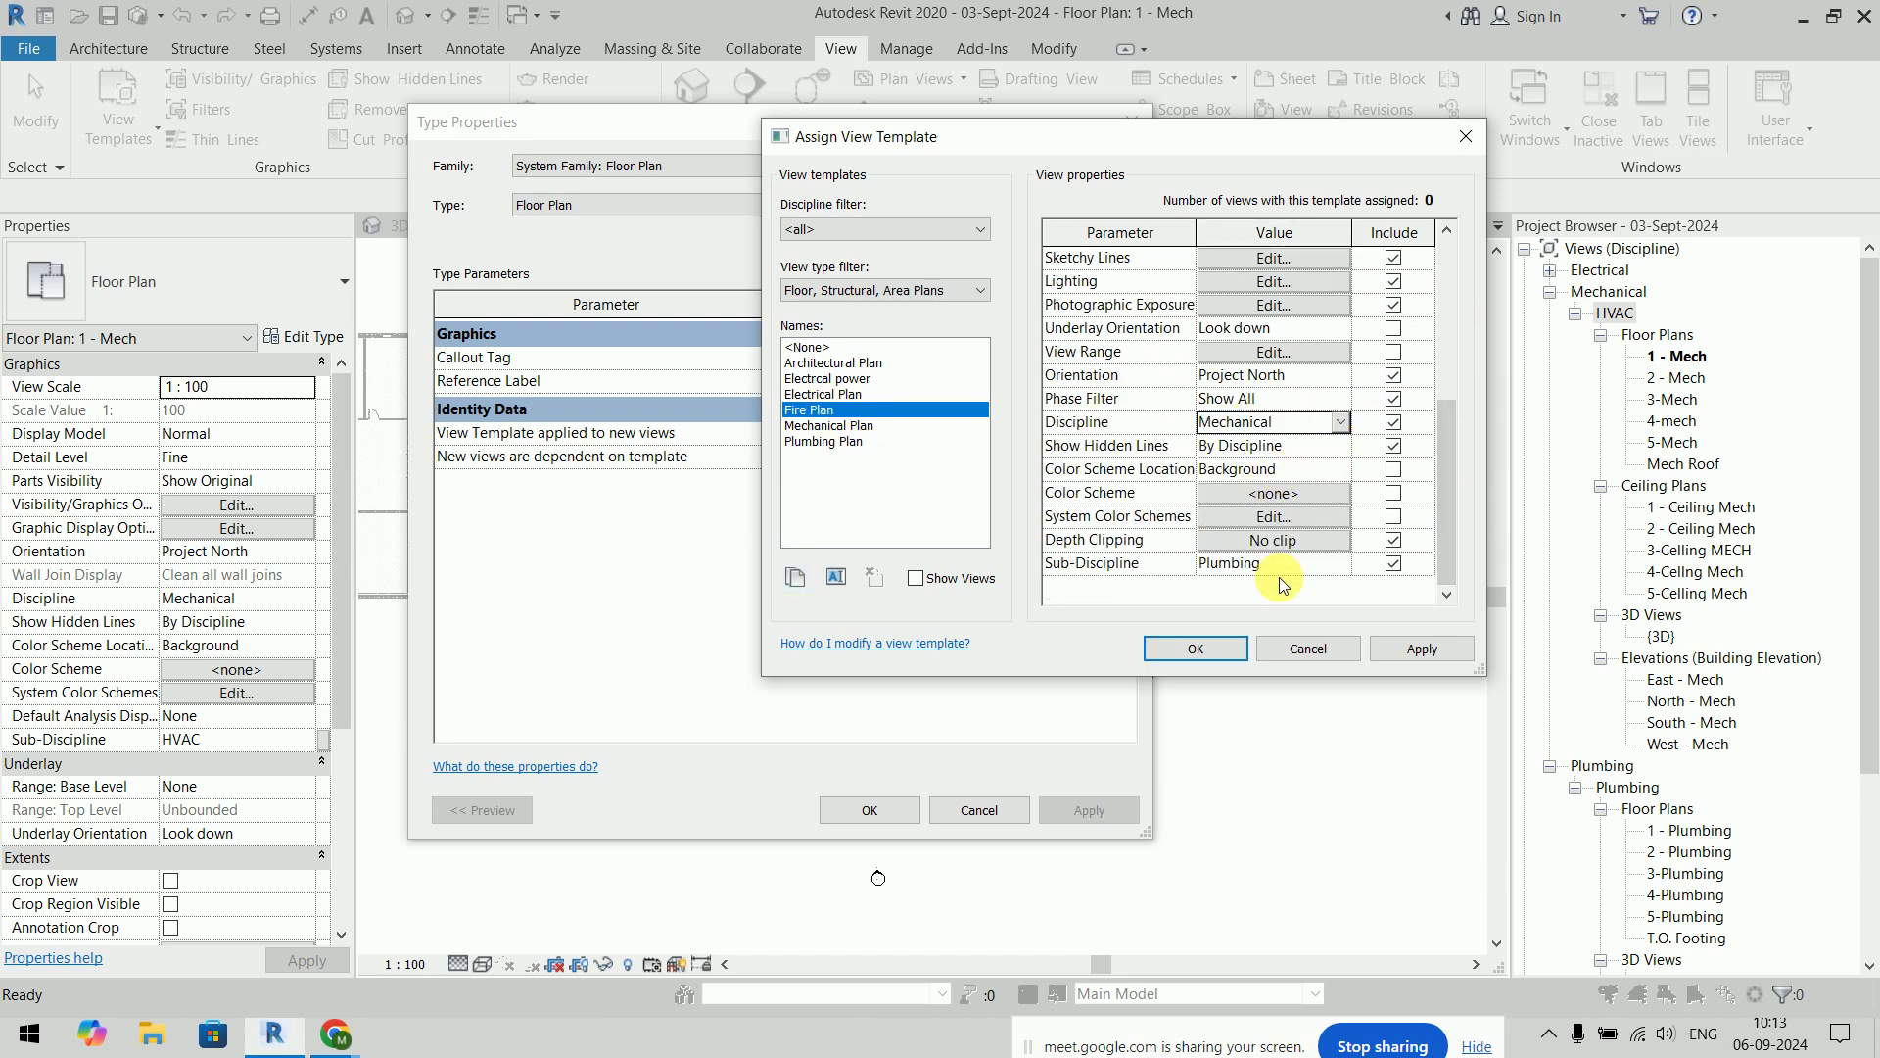
Give Fire Plan the Fire Fighting sub-discipline and make it the template for new floor plans
click(1337, 566)
click(1338, 566)
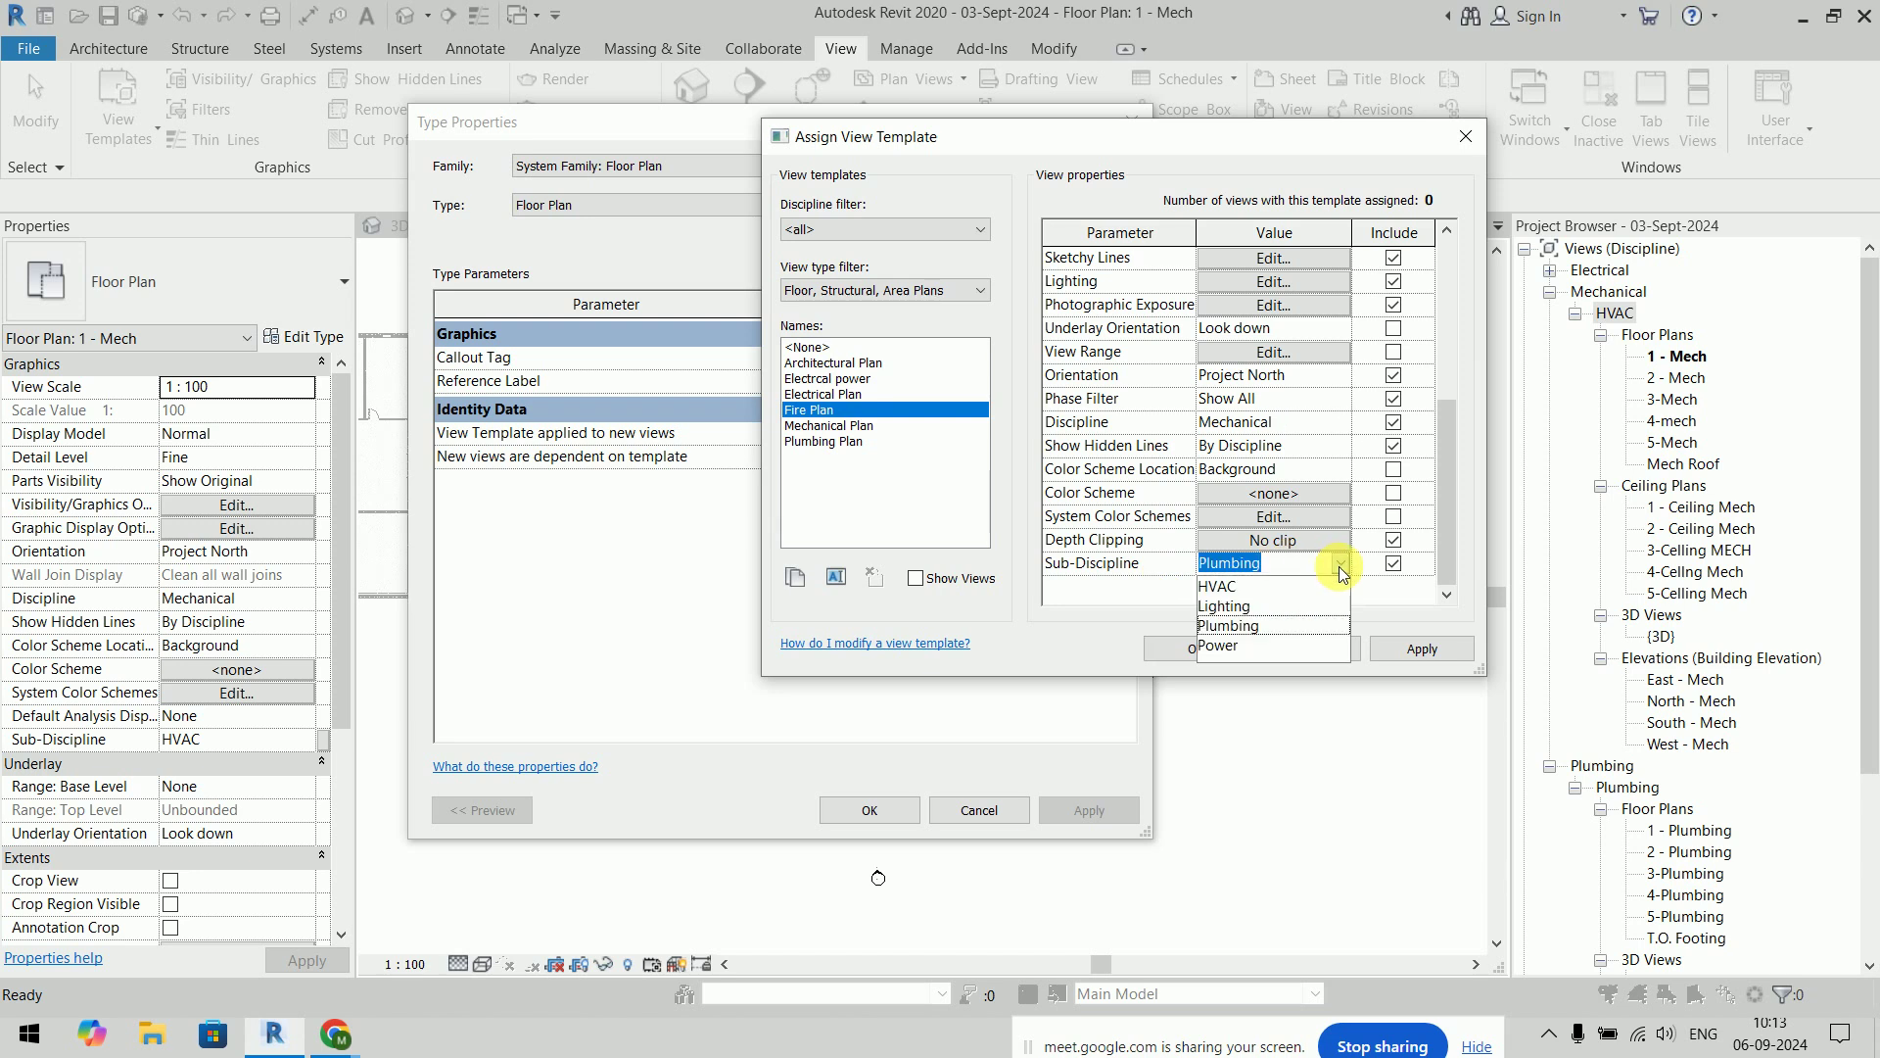
click(1314, 570)
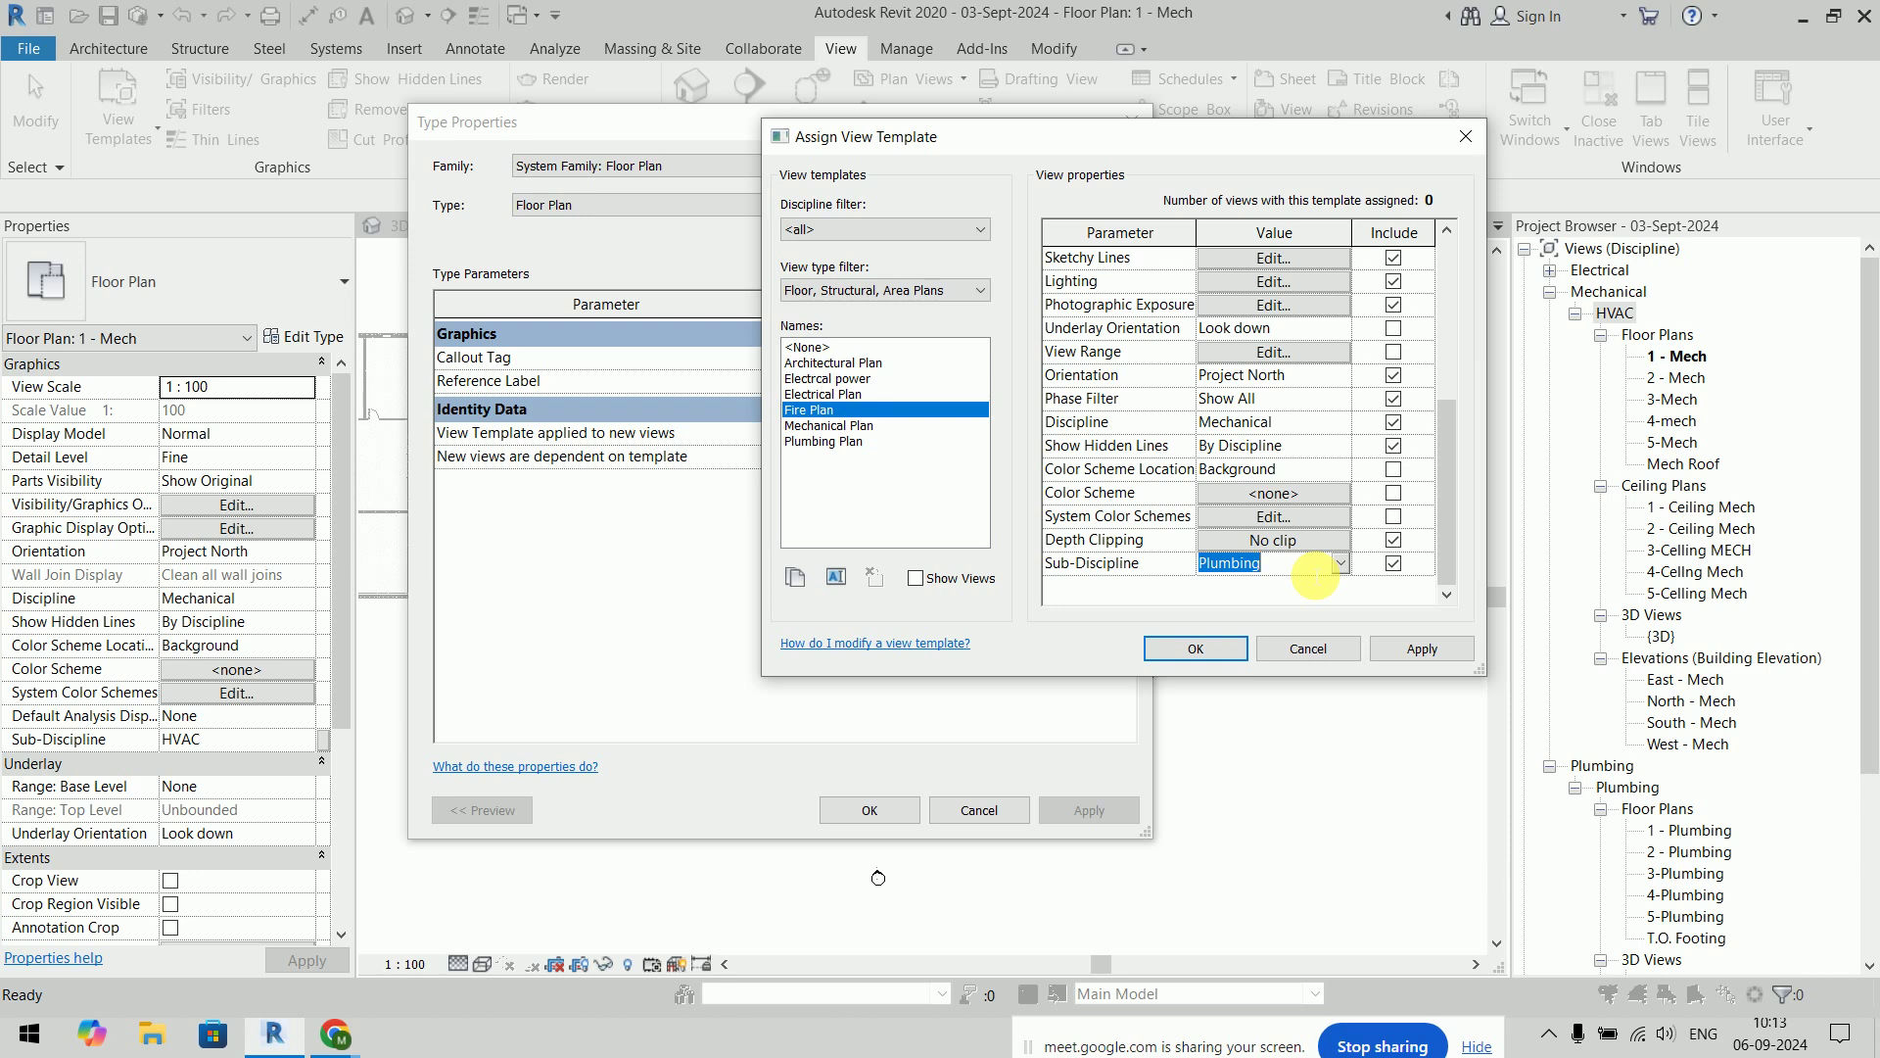
text(Fire Fighting)
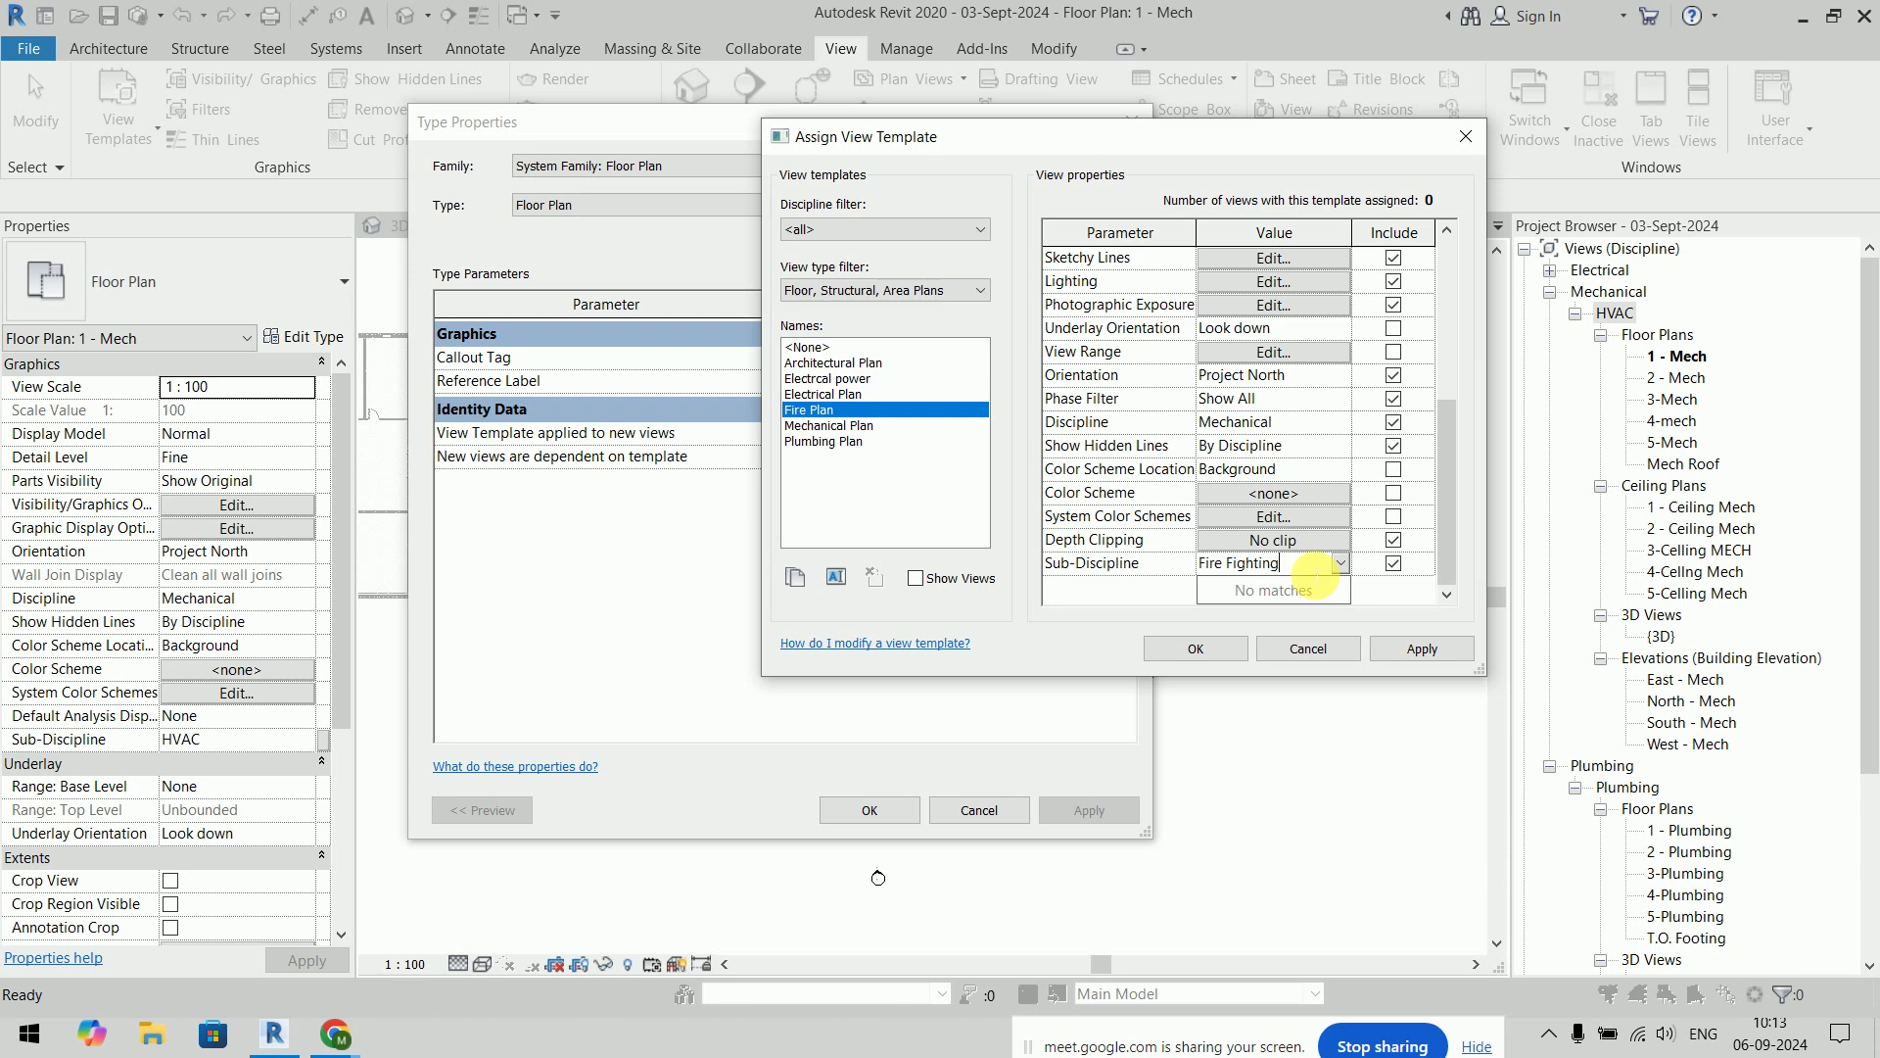
key(Return)
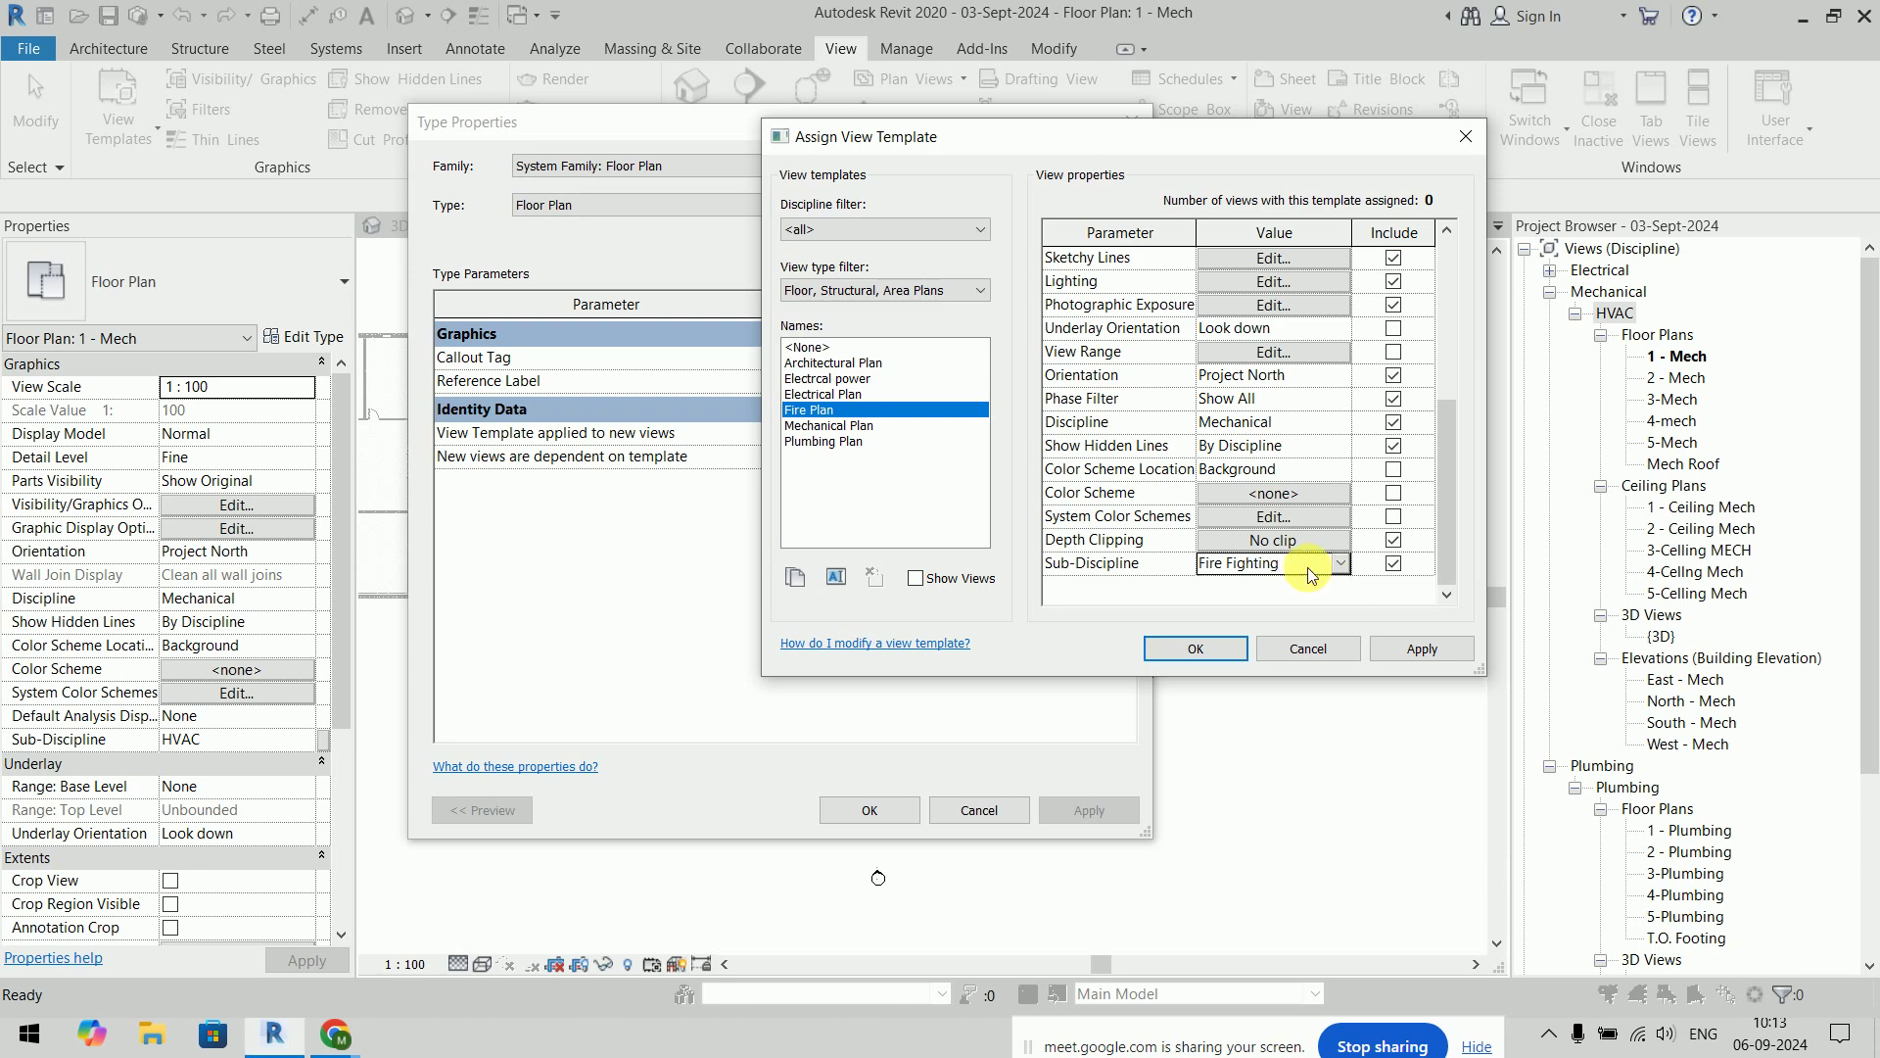
click(1308, 575)
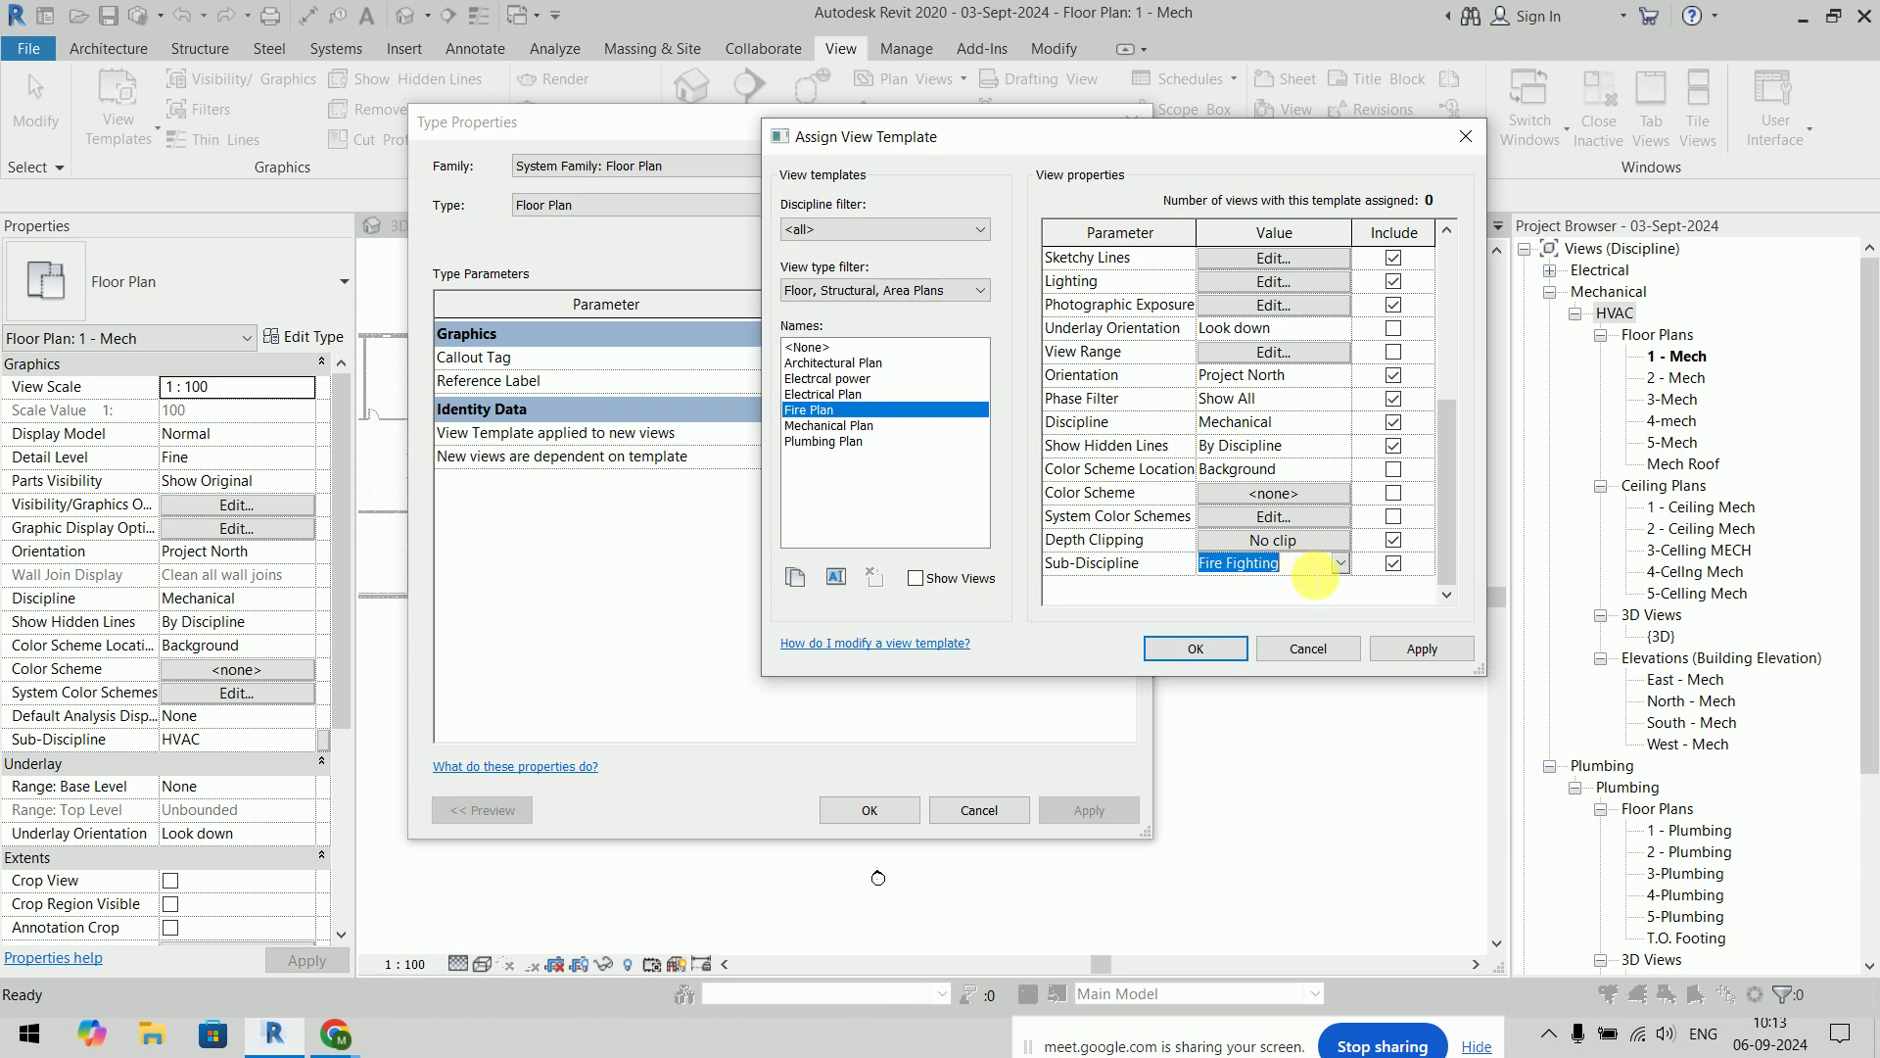
click(1339, 563)
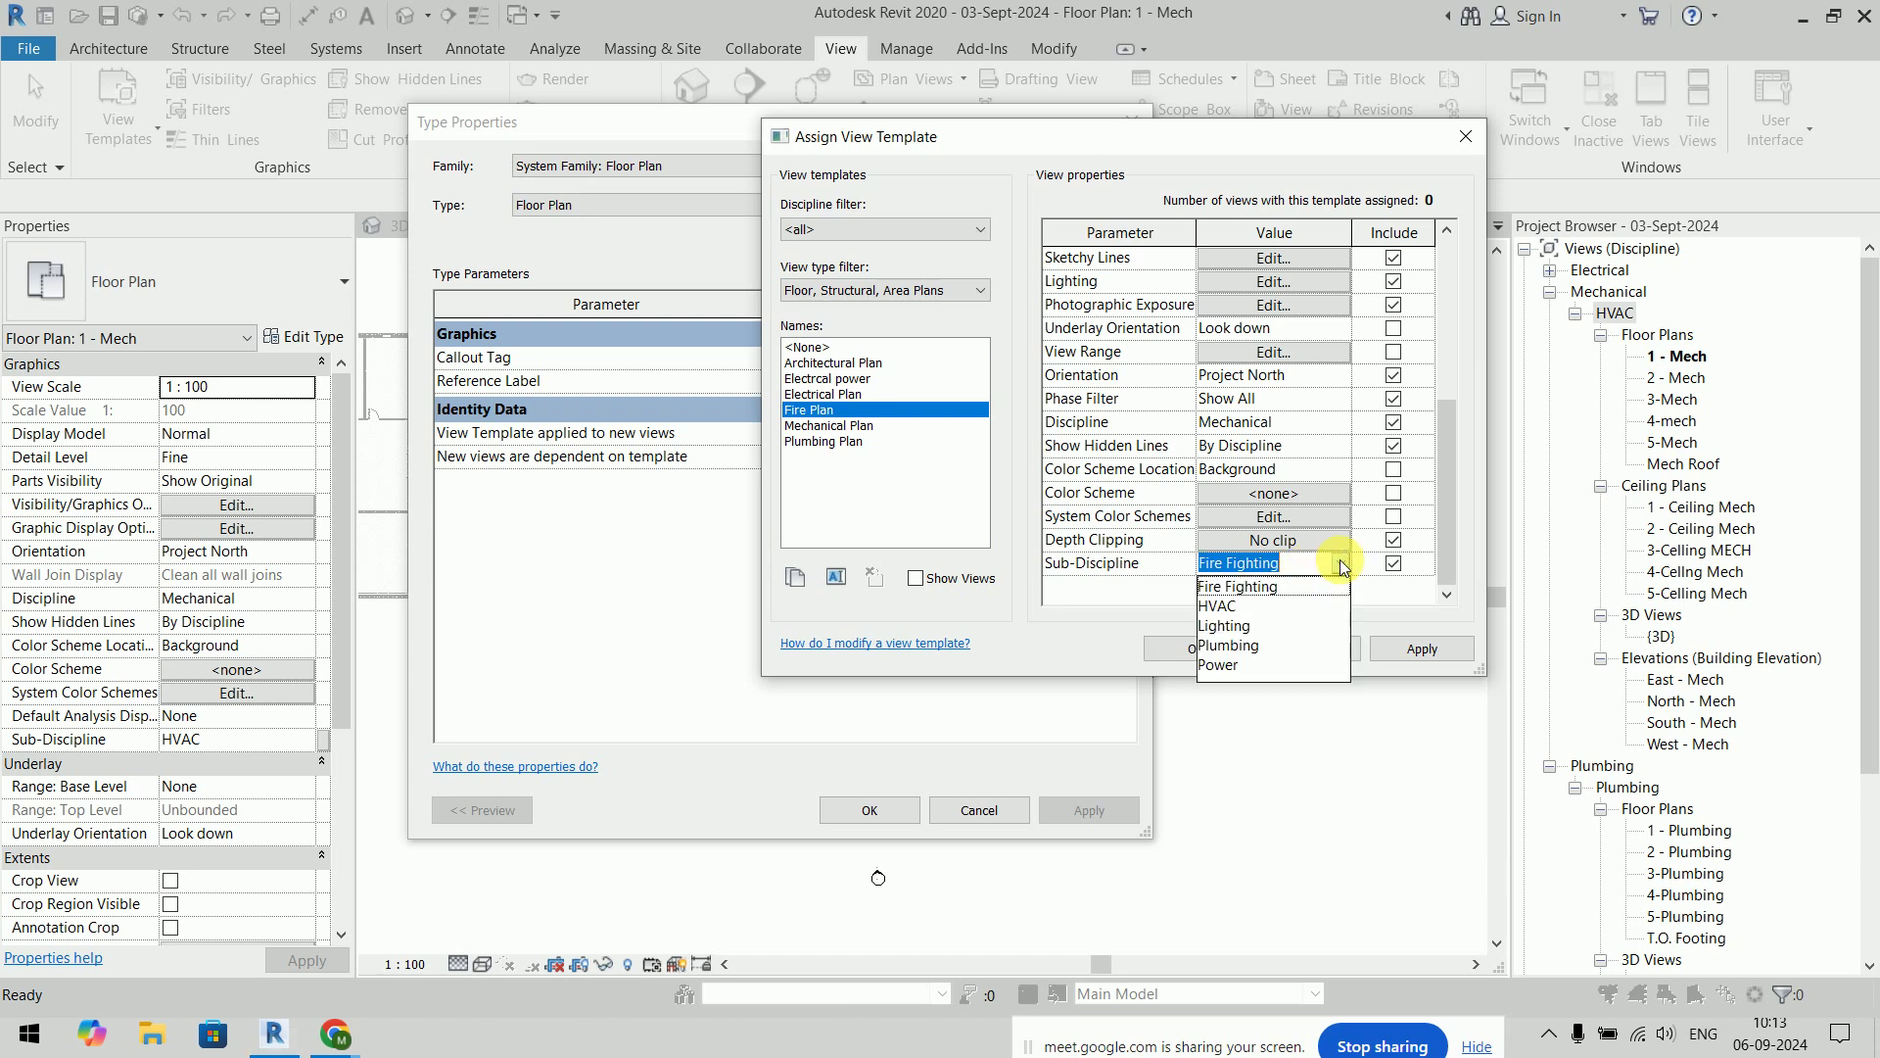
click(1266, 585)
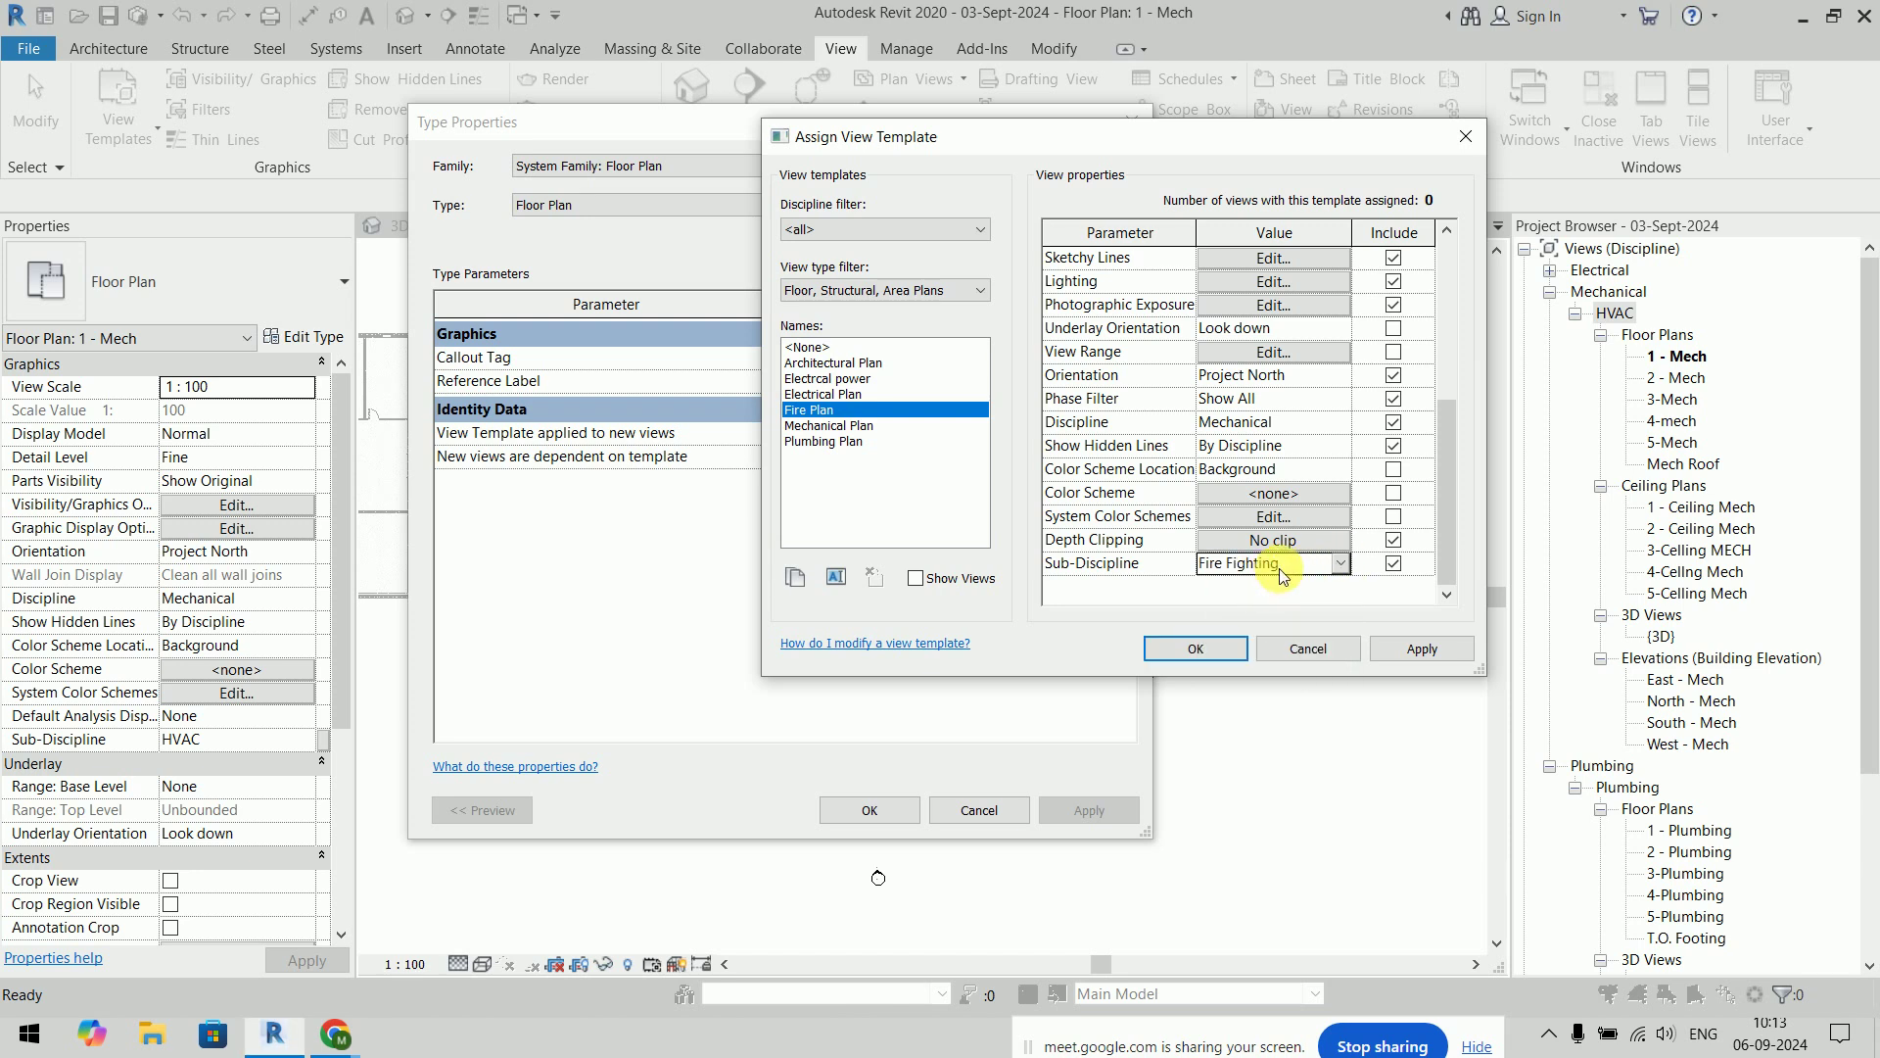
click(1422, 648)
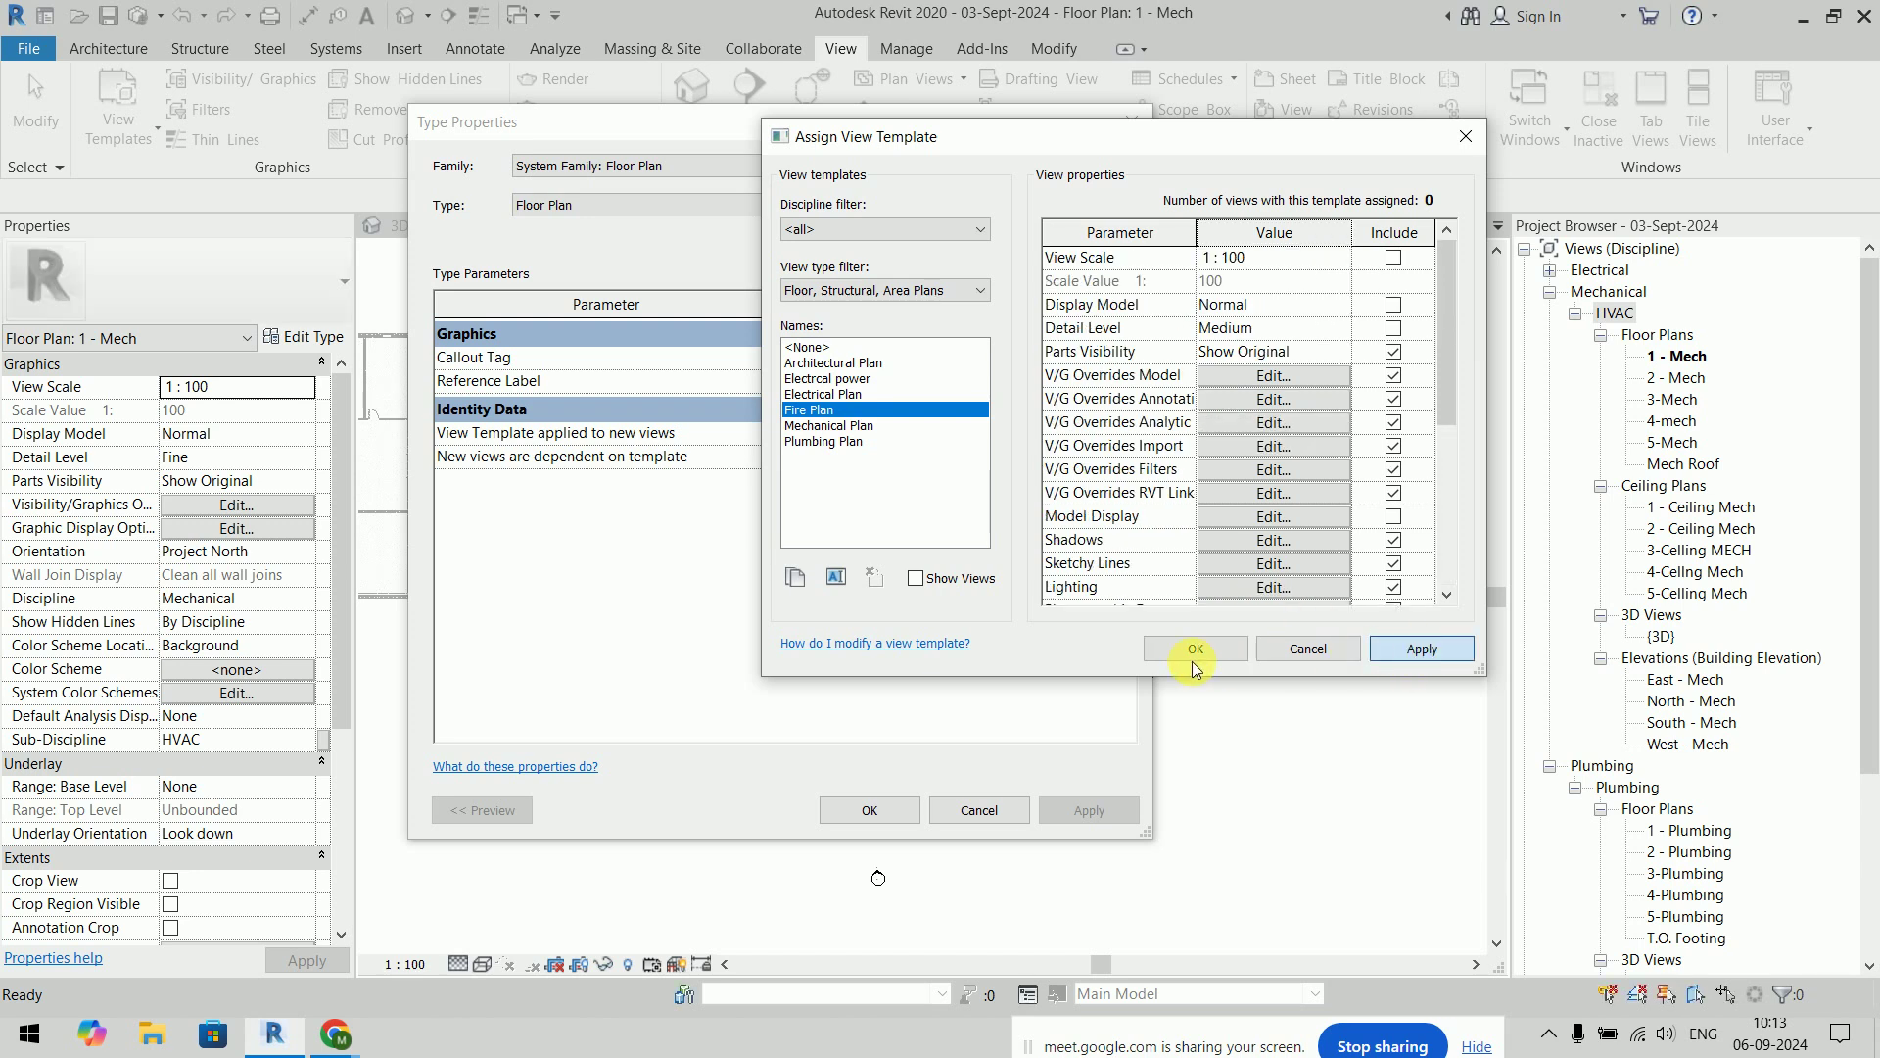
click(1193, 650)
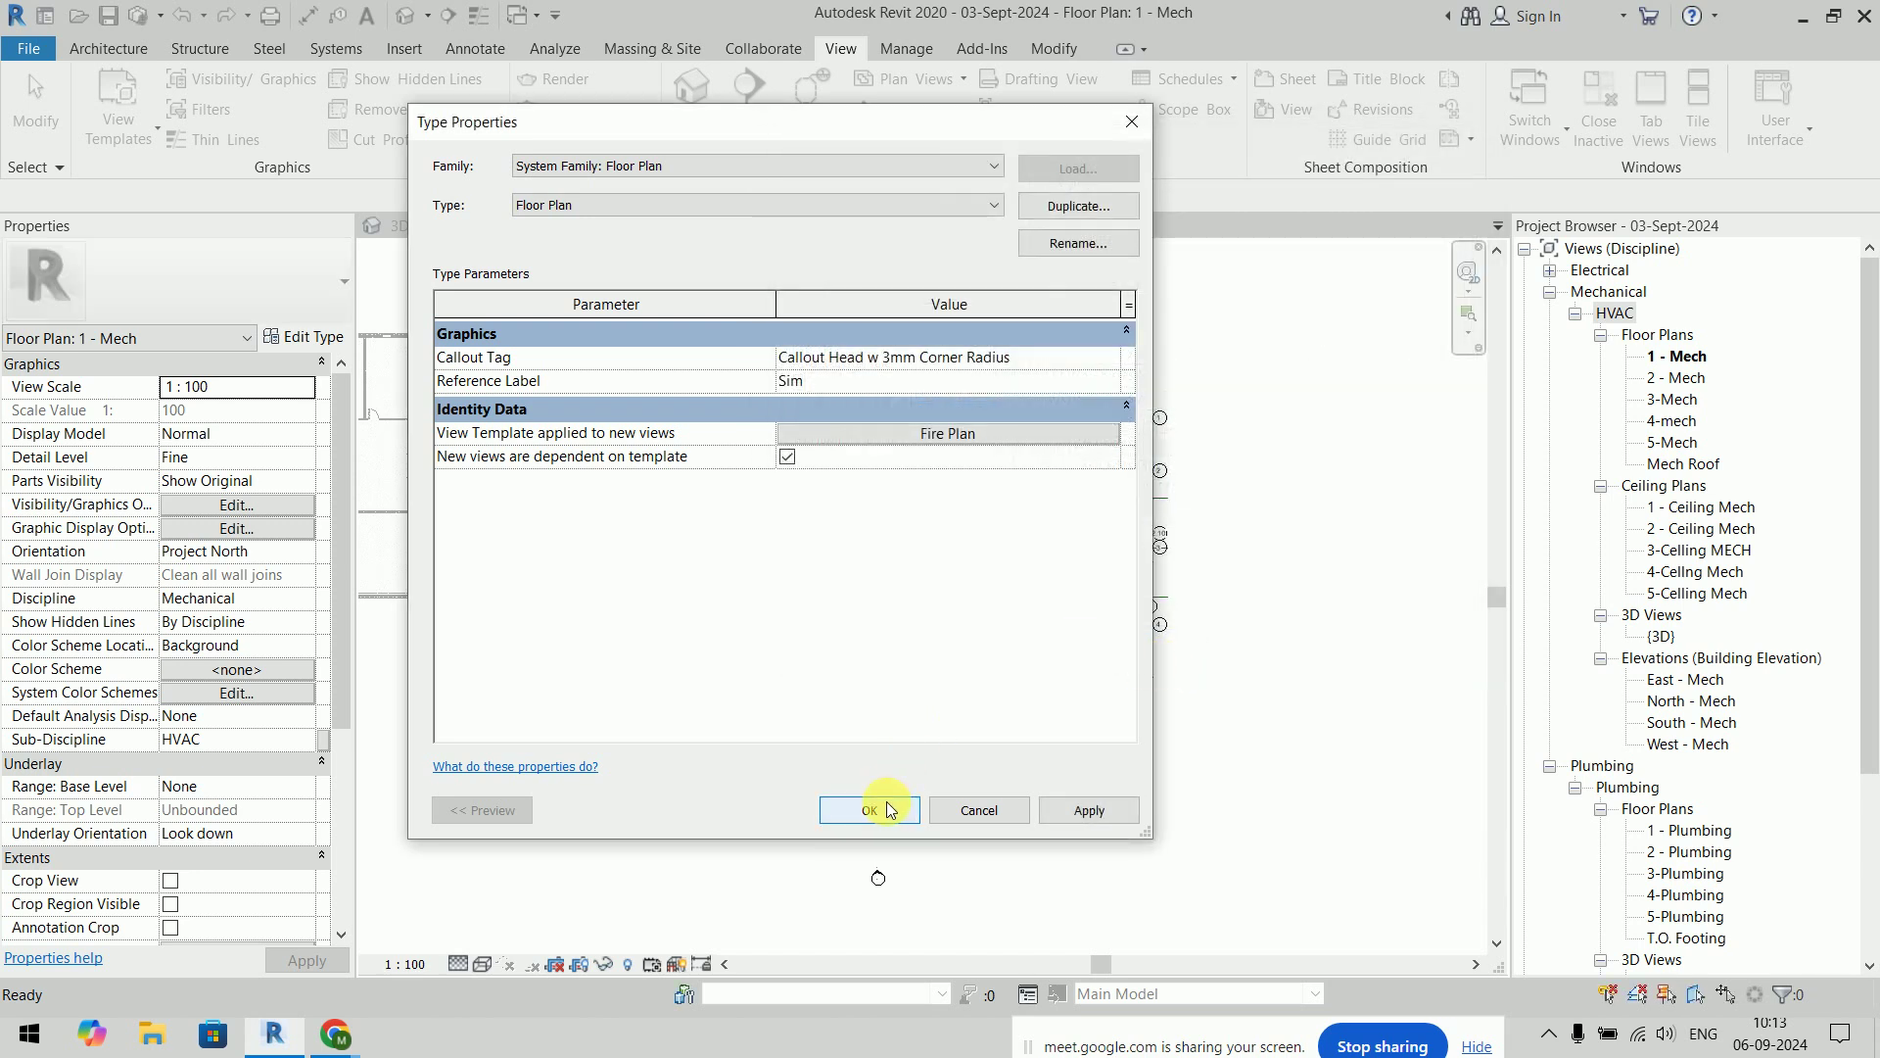
click(870, 809)
Create Fire Fighting floor plans for Level 1 through Roof, then return to the 1 - Mech plan
click(862, 706)
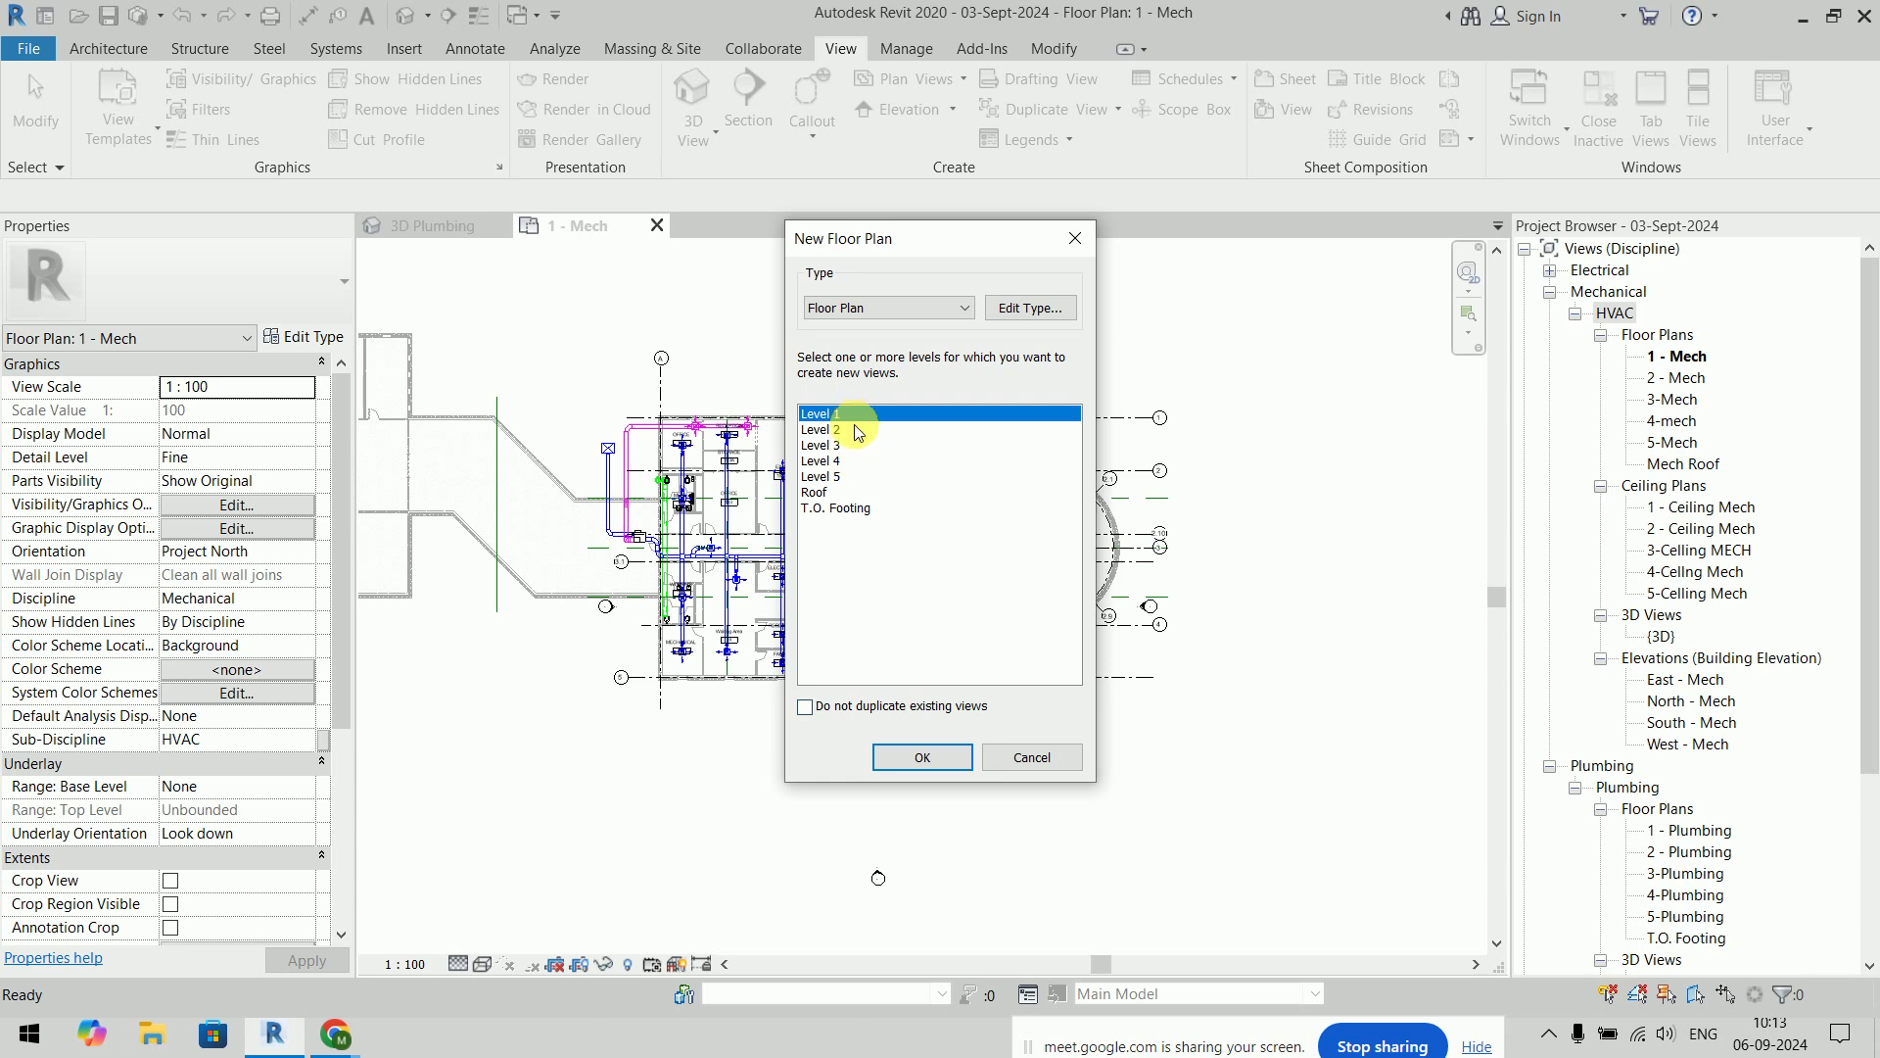
shift+click(829, 493)
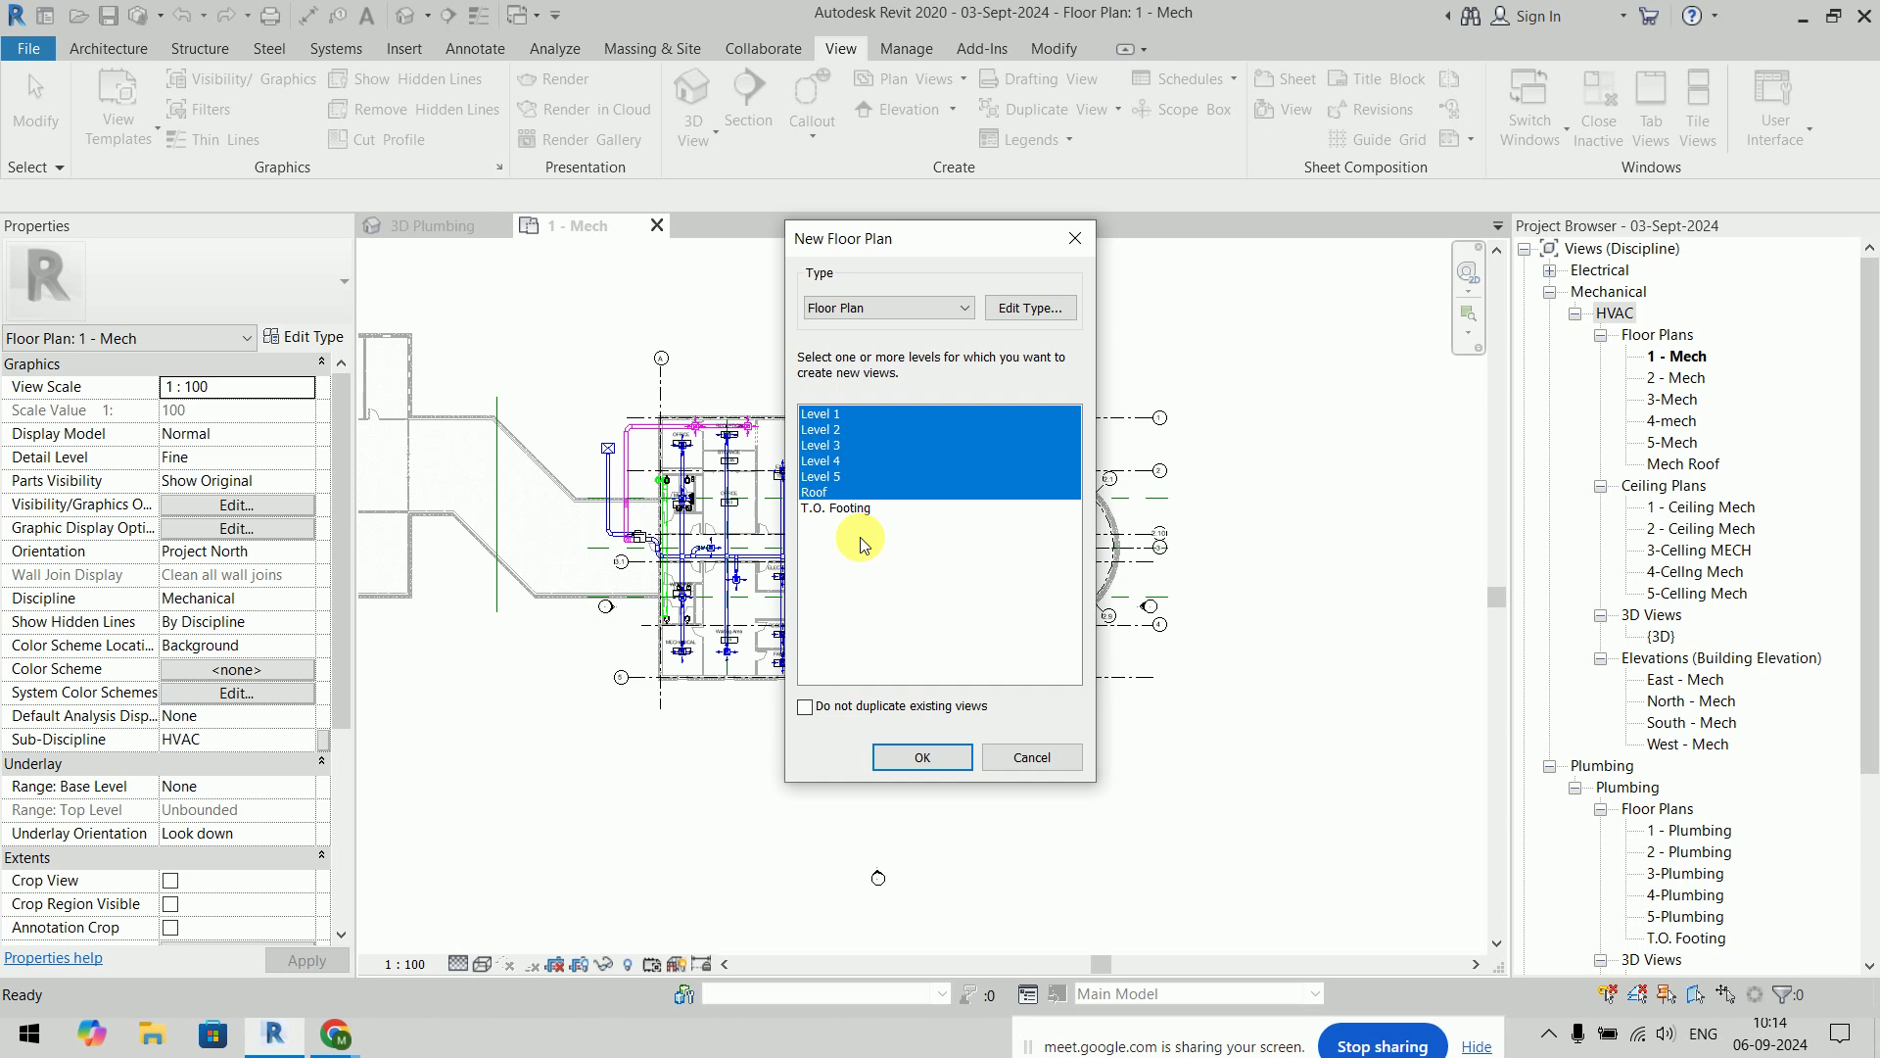
click(922, 760)
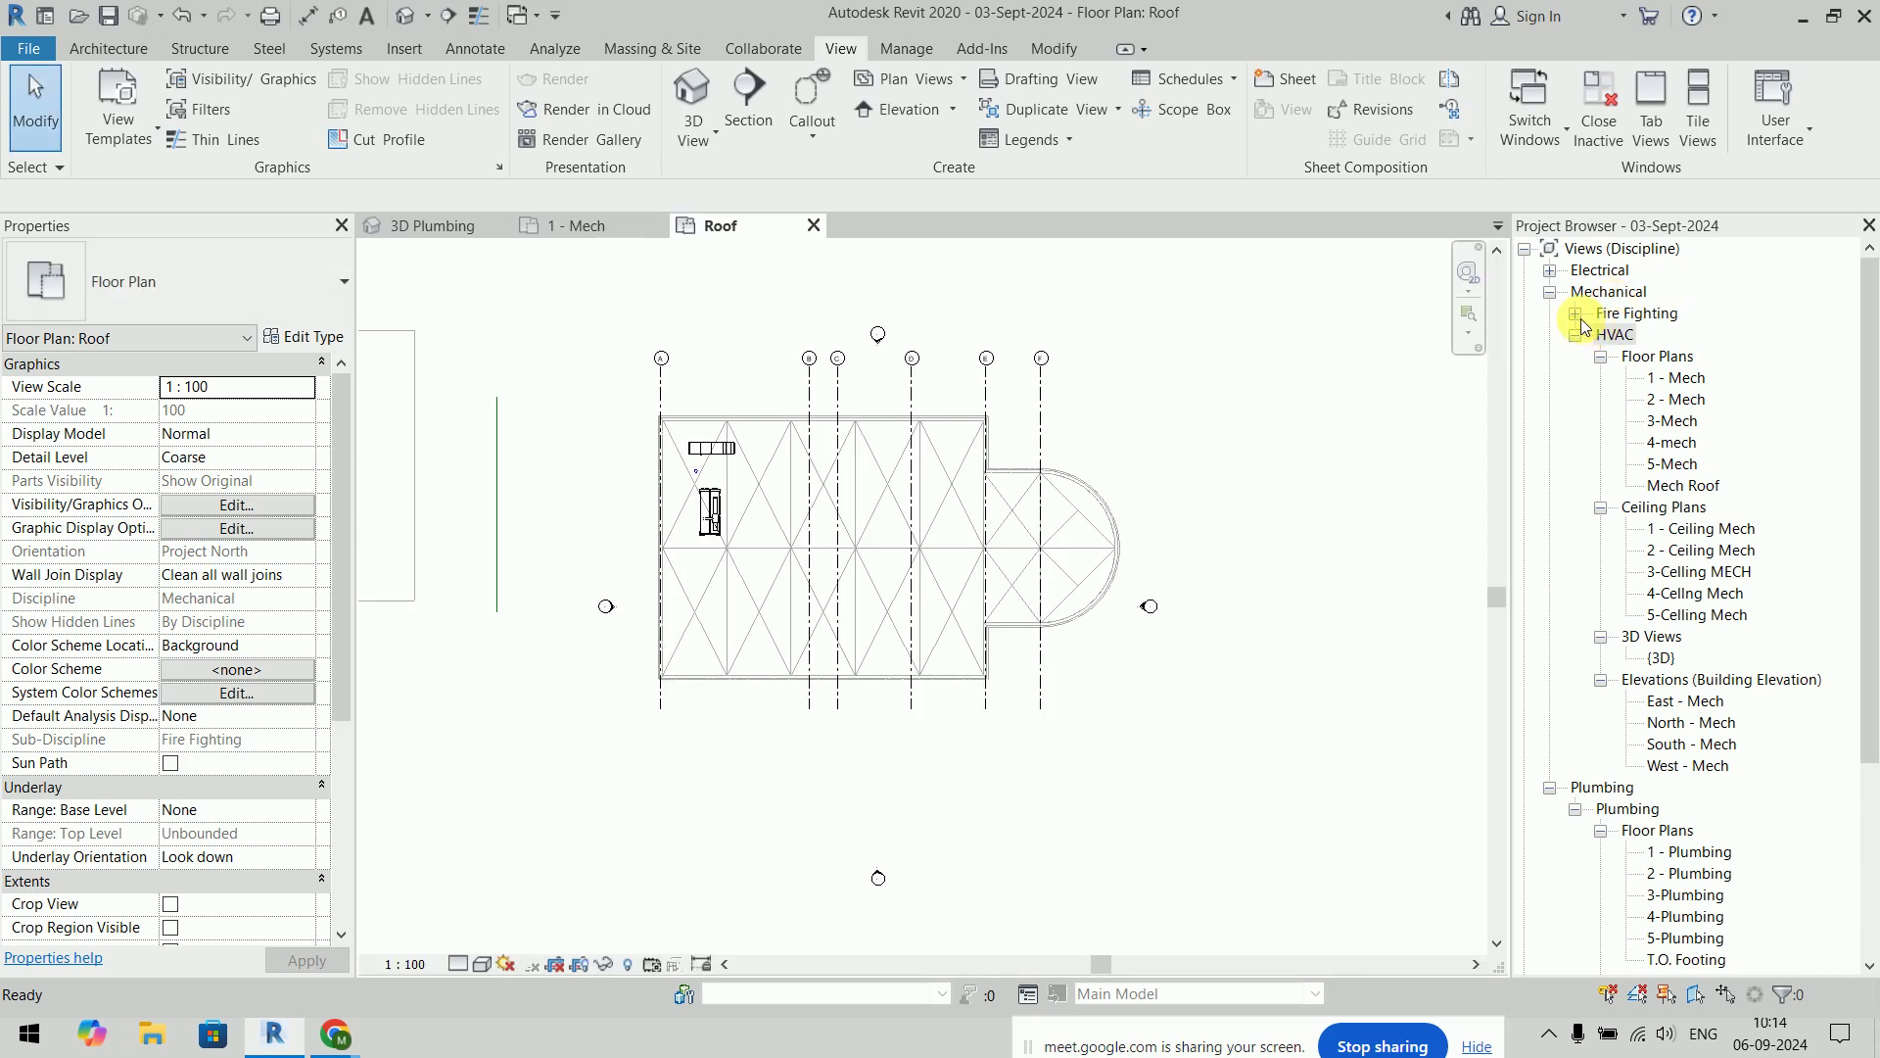
click(1575, 314)
click(1600, 335)
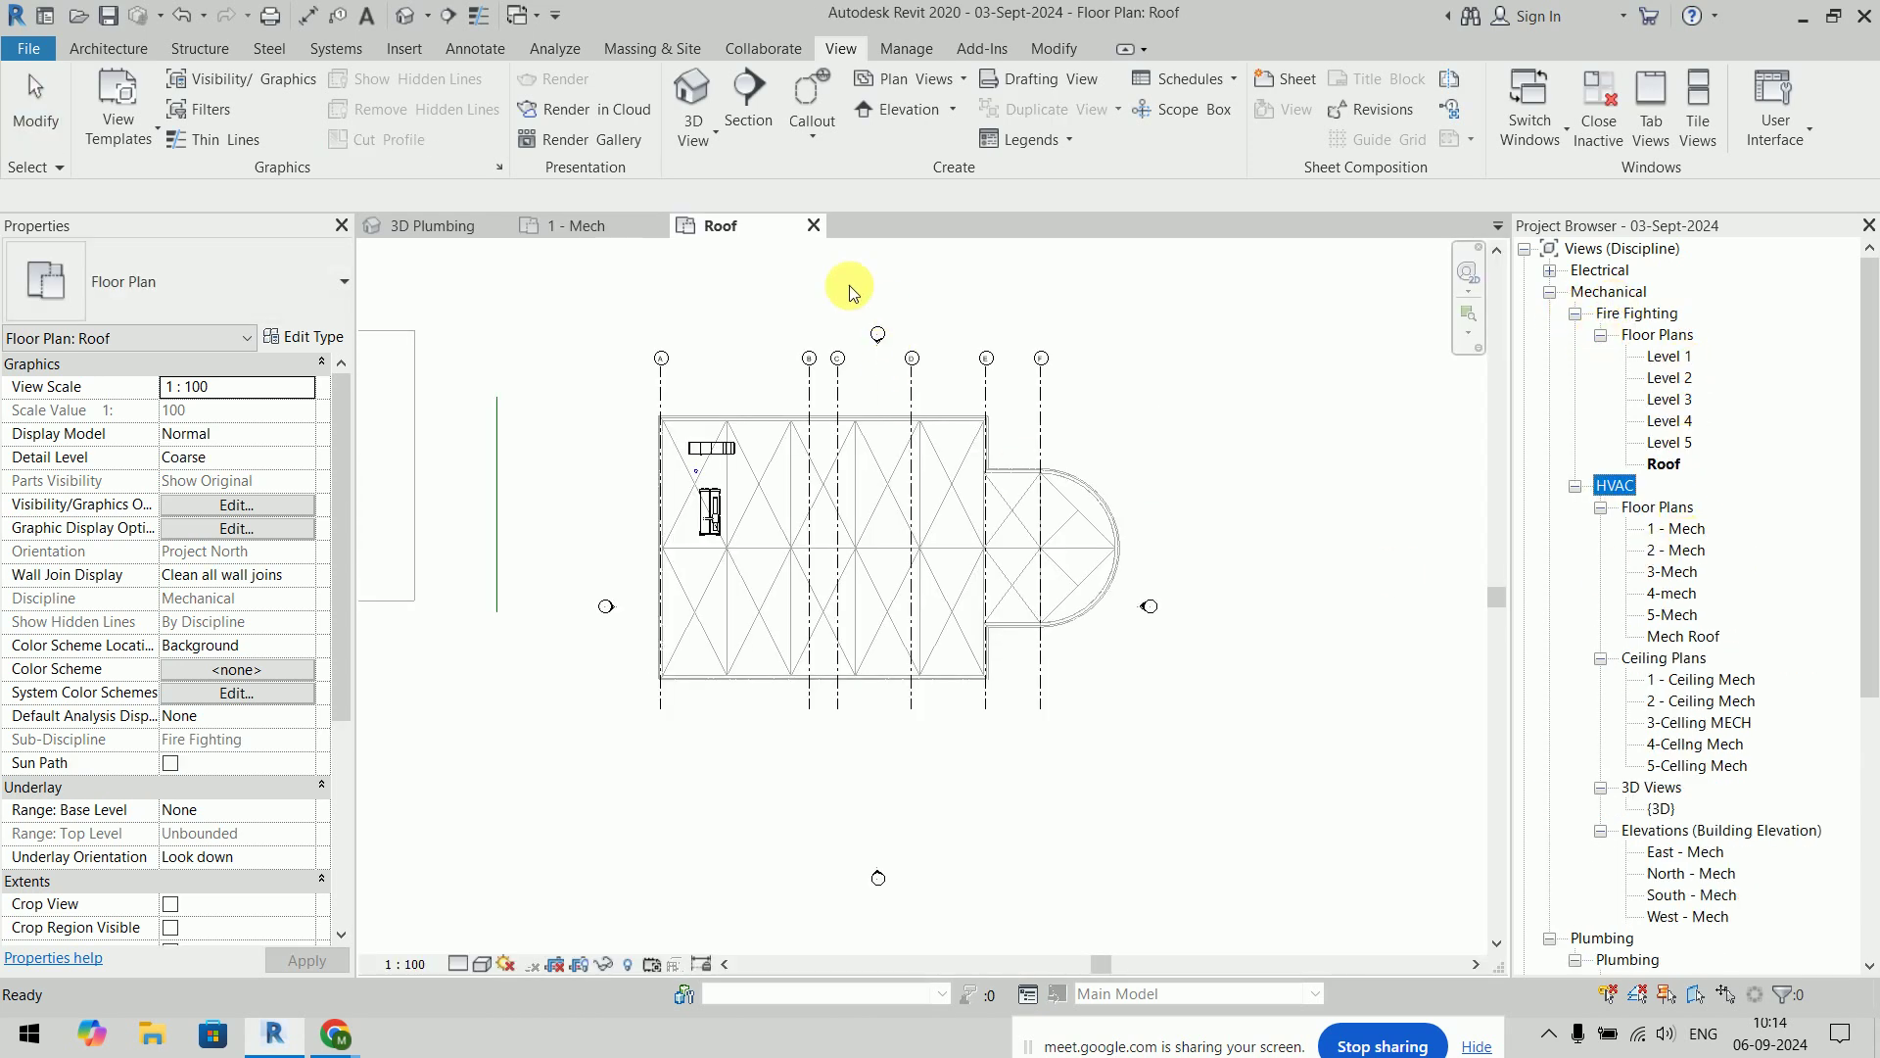
click(812, 225)
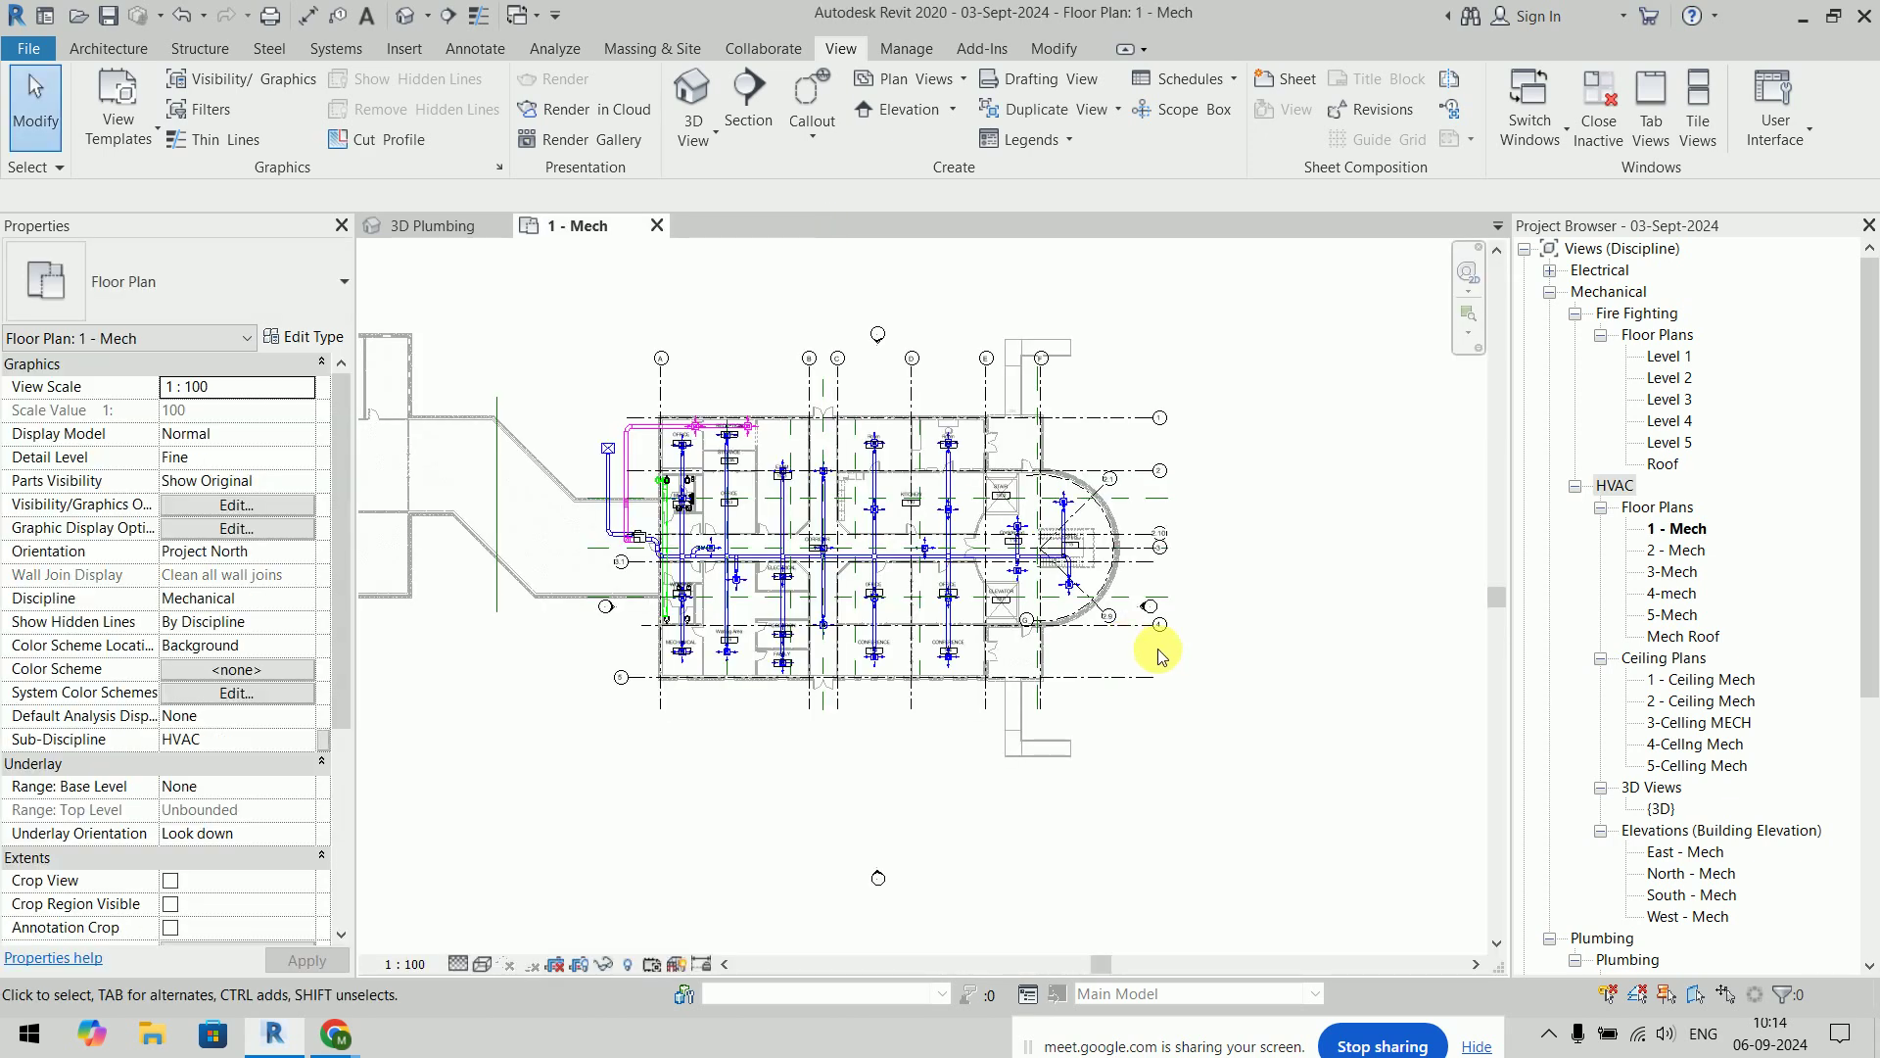
middle_drag(1267, 454, 1236, 478)
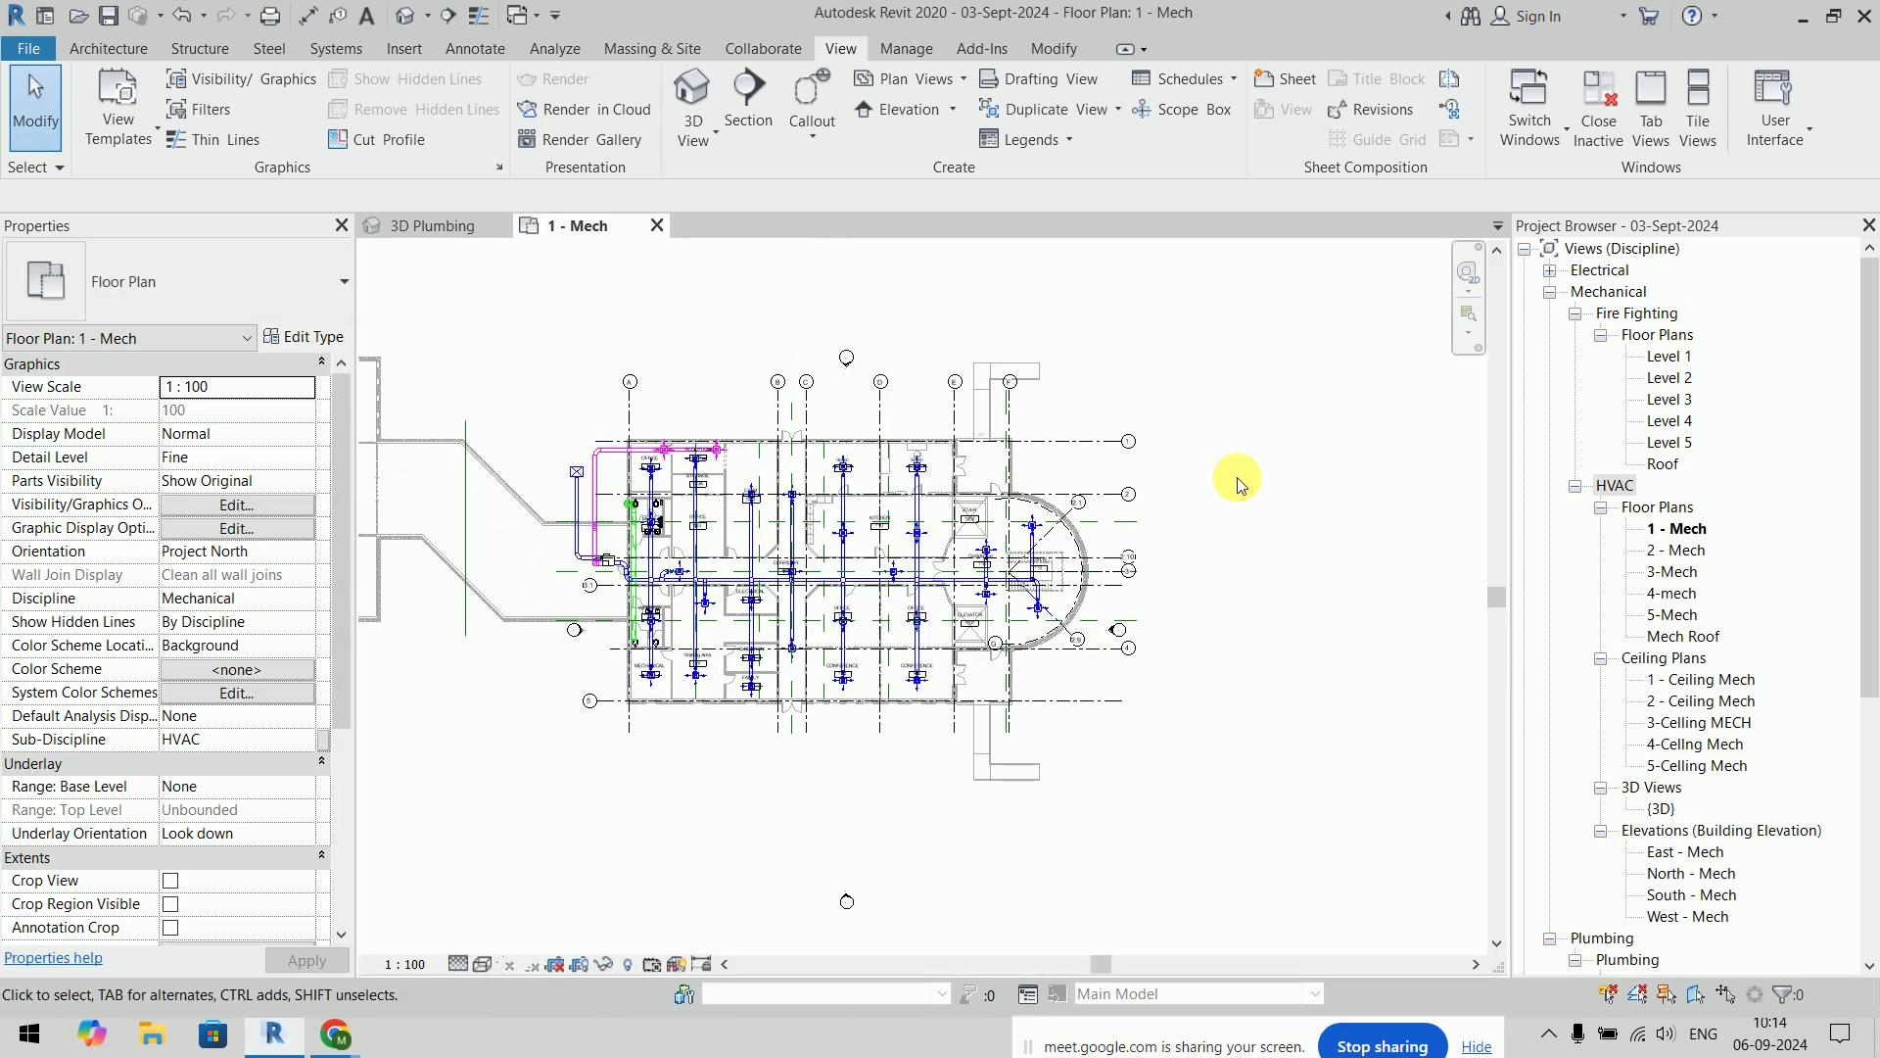
Start a new reflected ceiling plan and pick Plumbing Ceiling as its view template
click(925, 78)
click(948, 168)
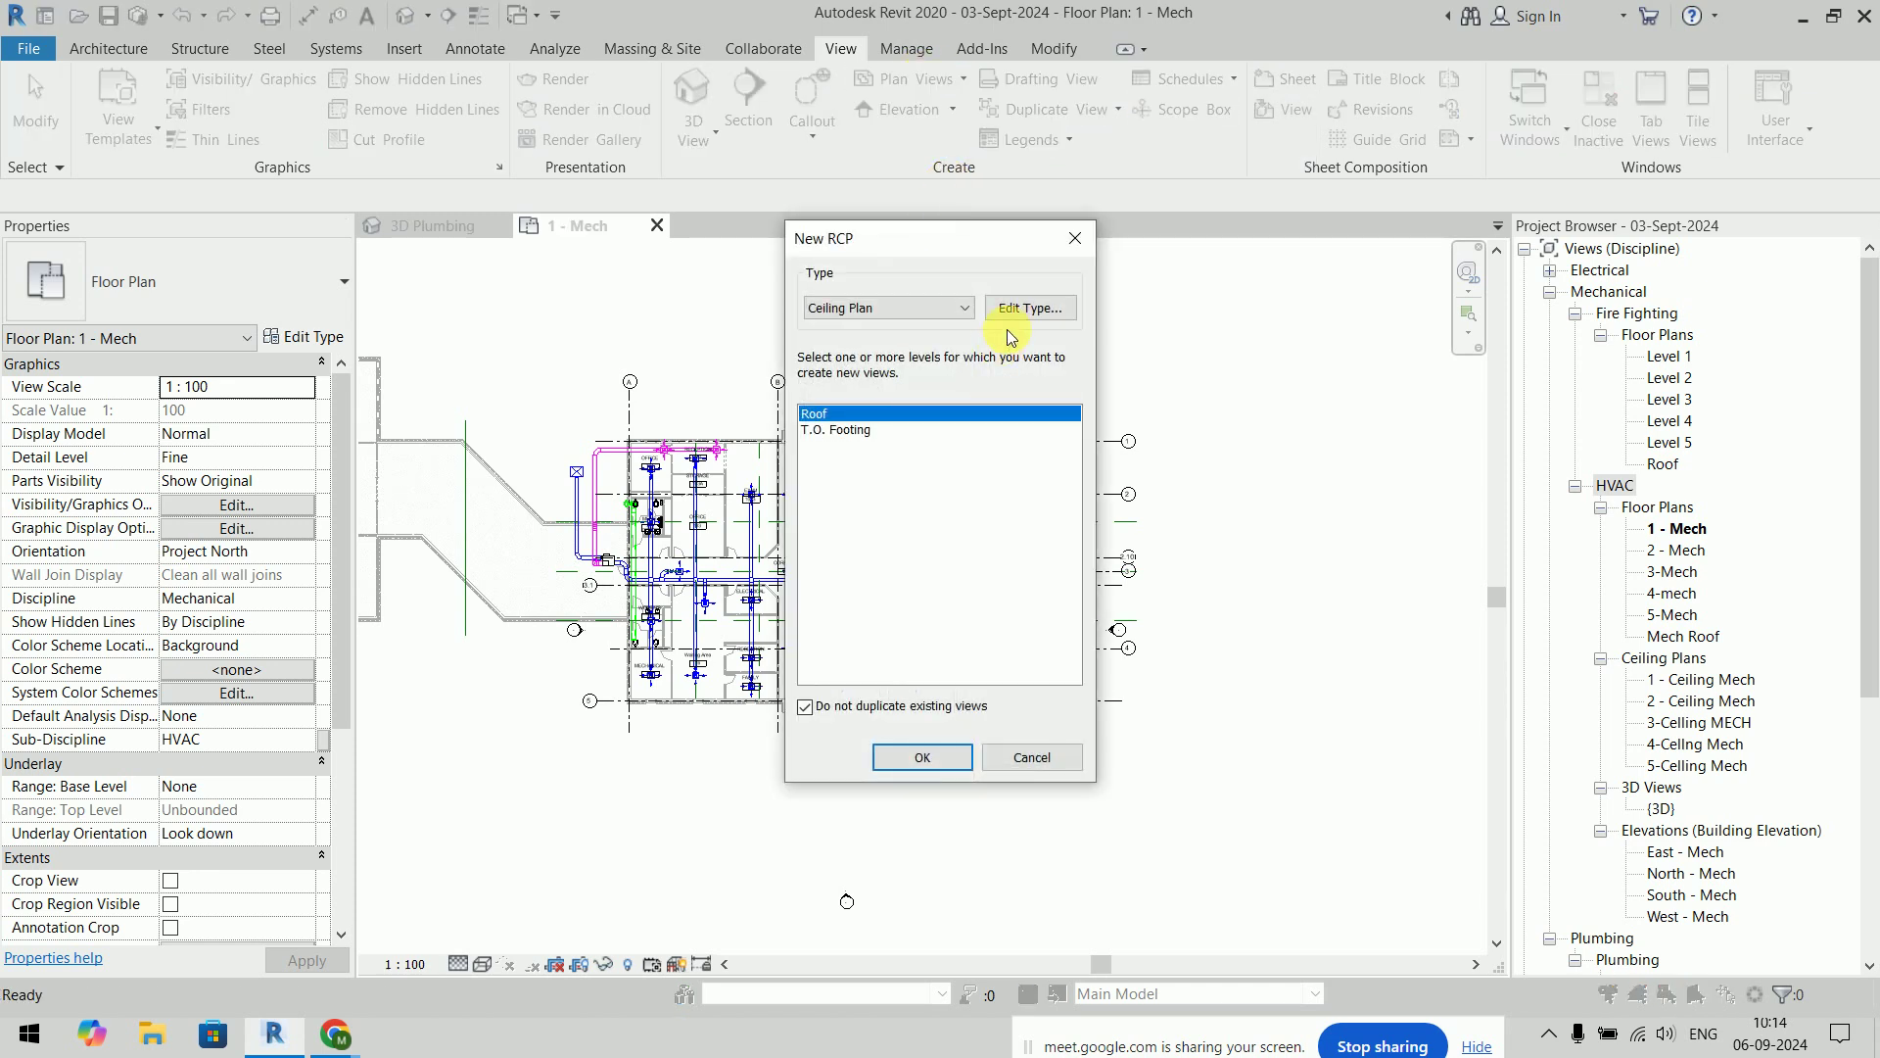
click(1024, 307)
click(990, 430)
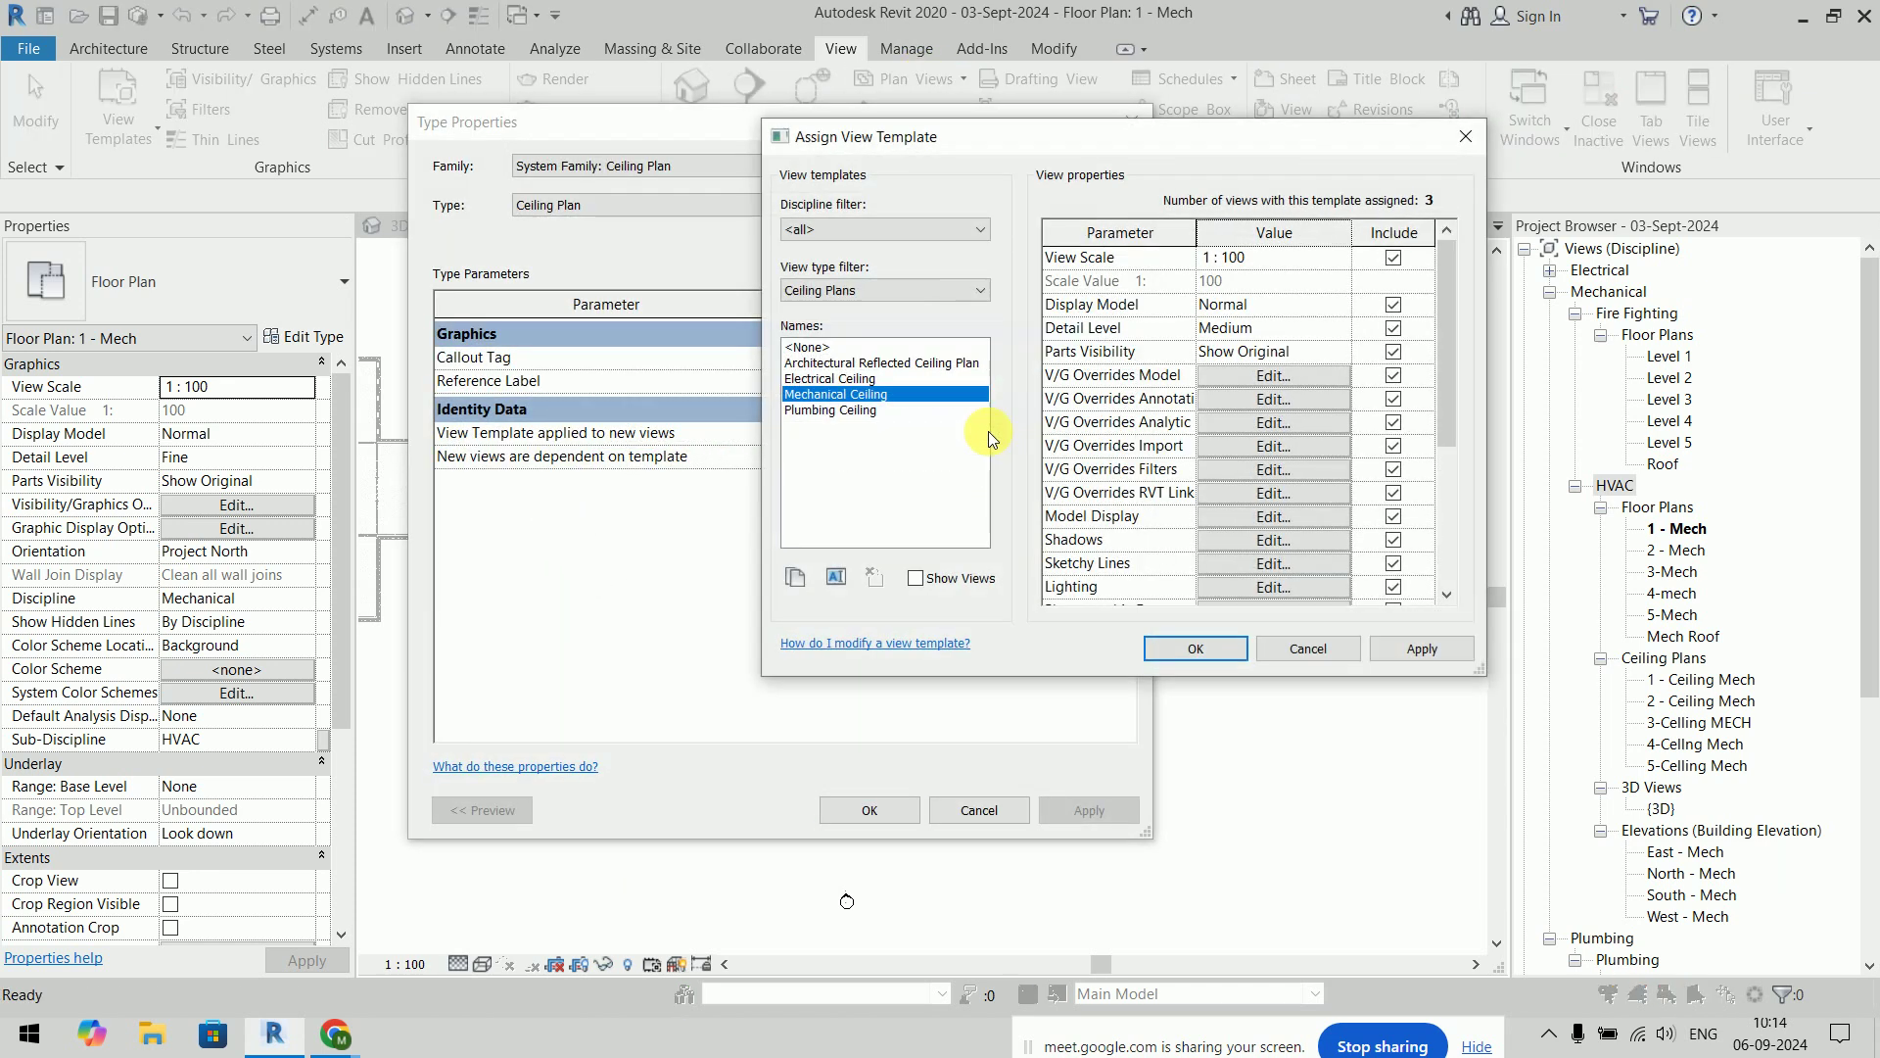
click(844, 413)
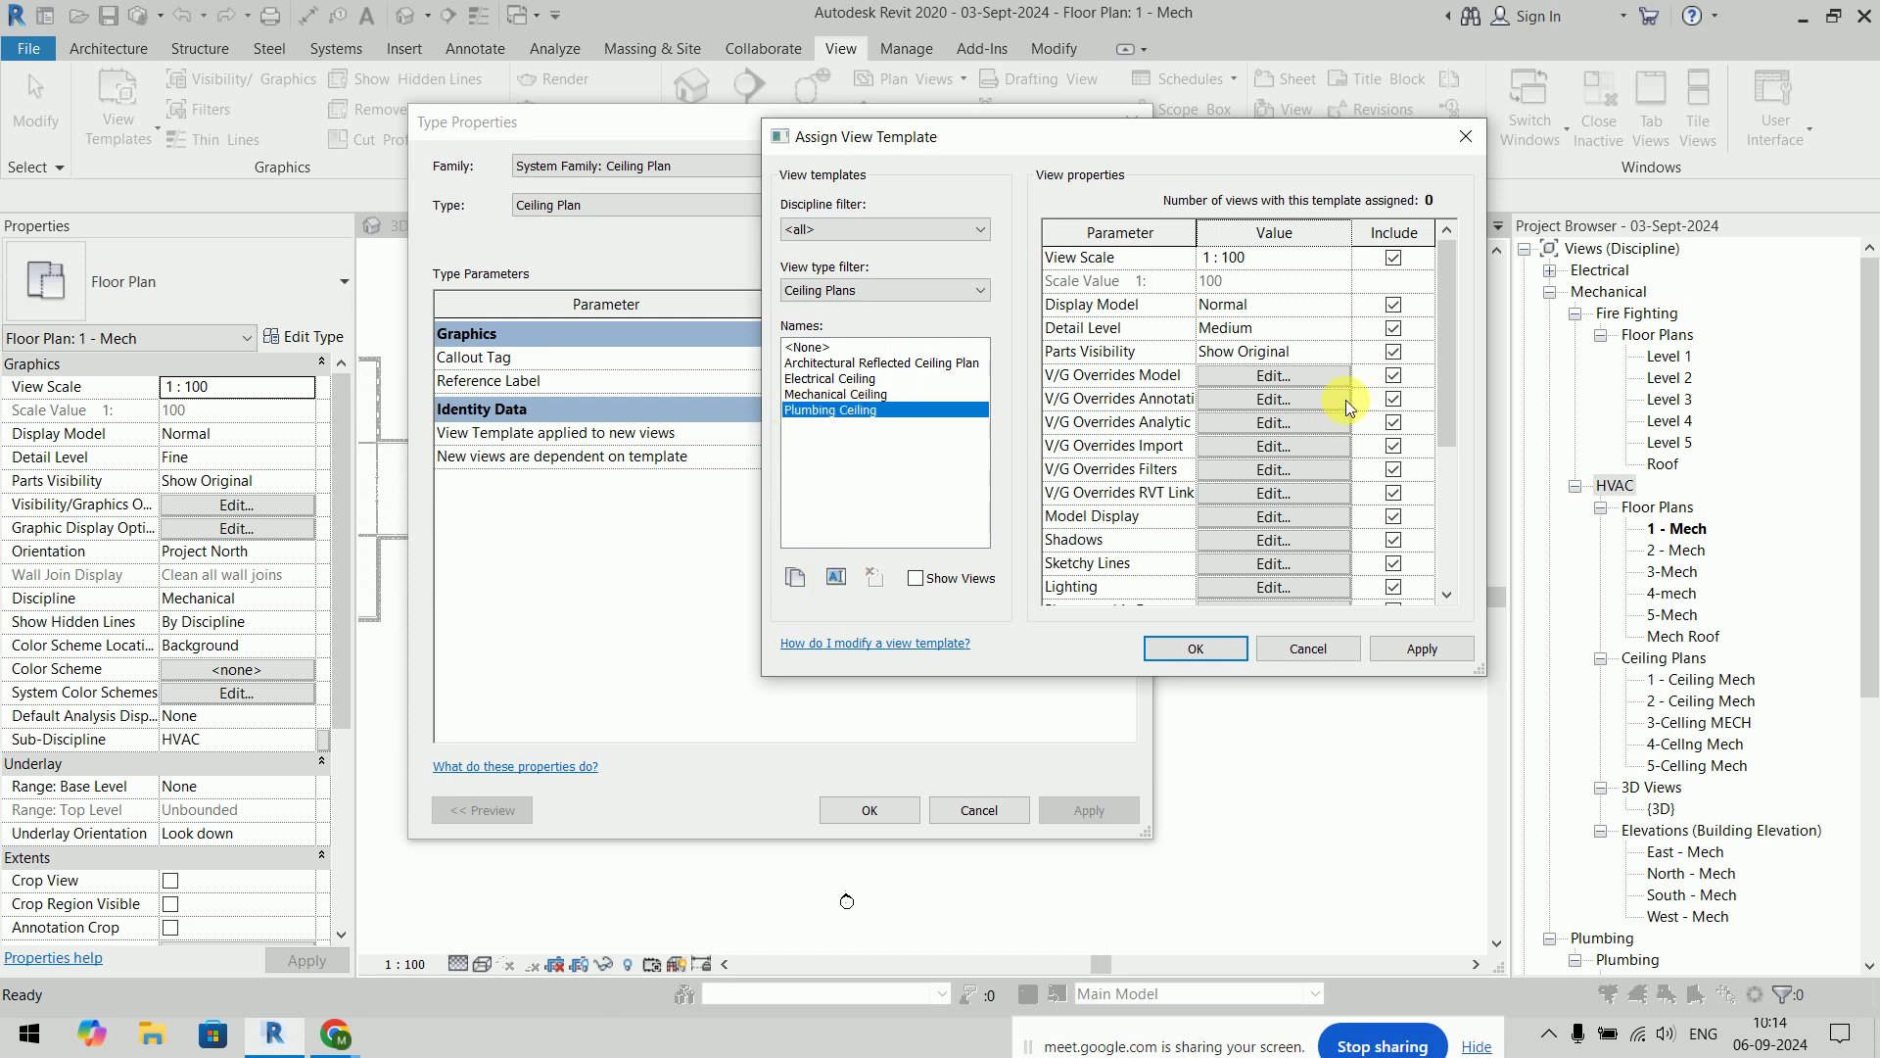
Set Plumbing Ceiling to Mechanical discipline with Fire Fighting sub-discipline and apply it to new views
drag(1445, 314, 1430, 529)
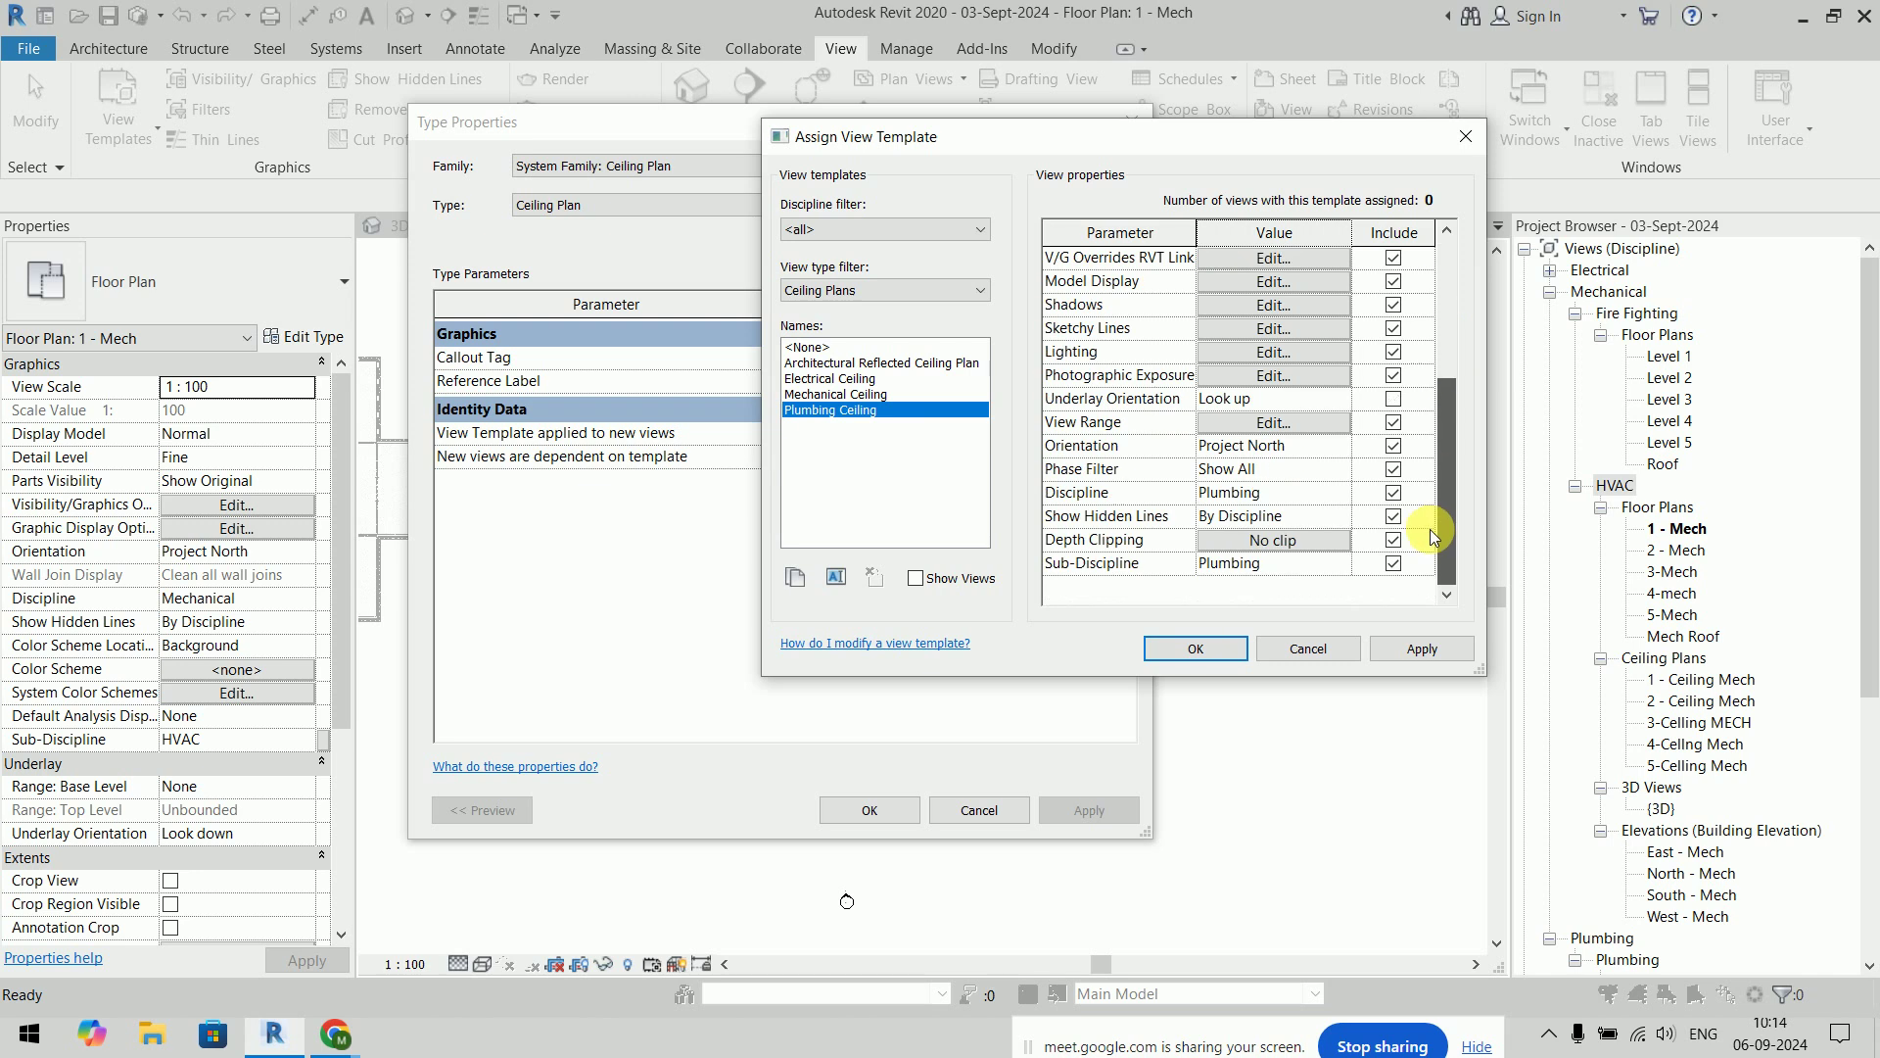
click(1334, 493)
click(1263, 548)
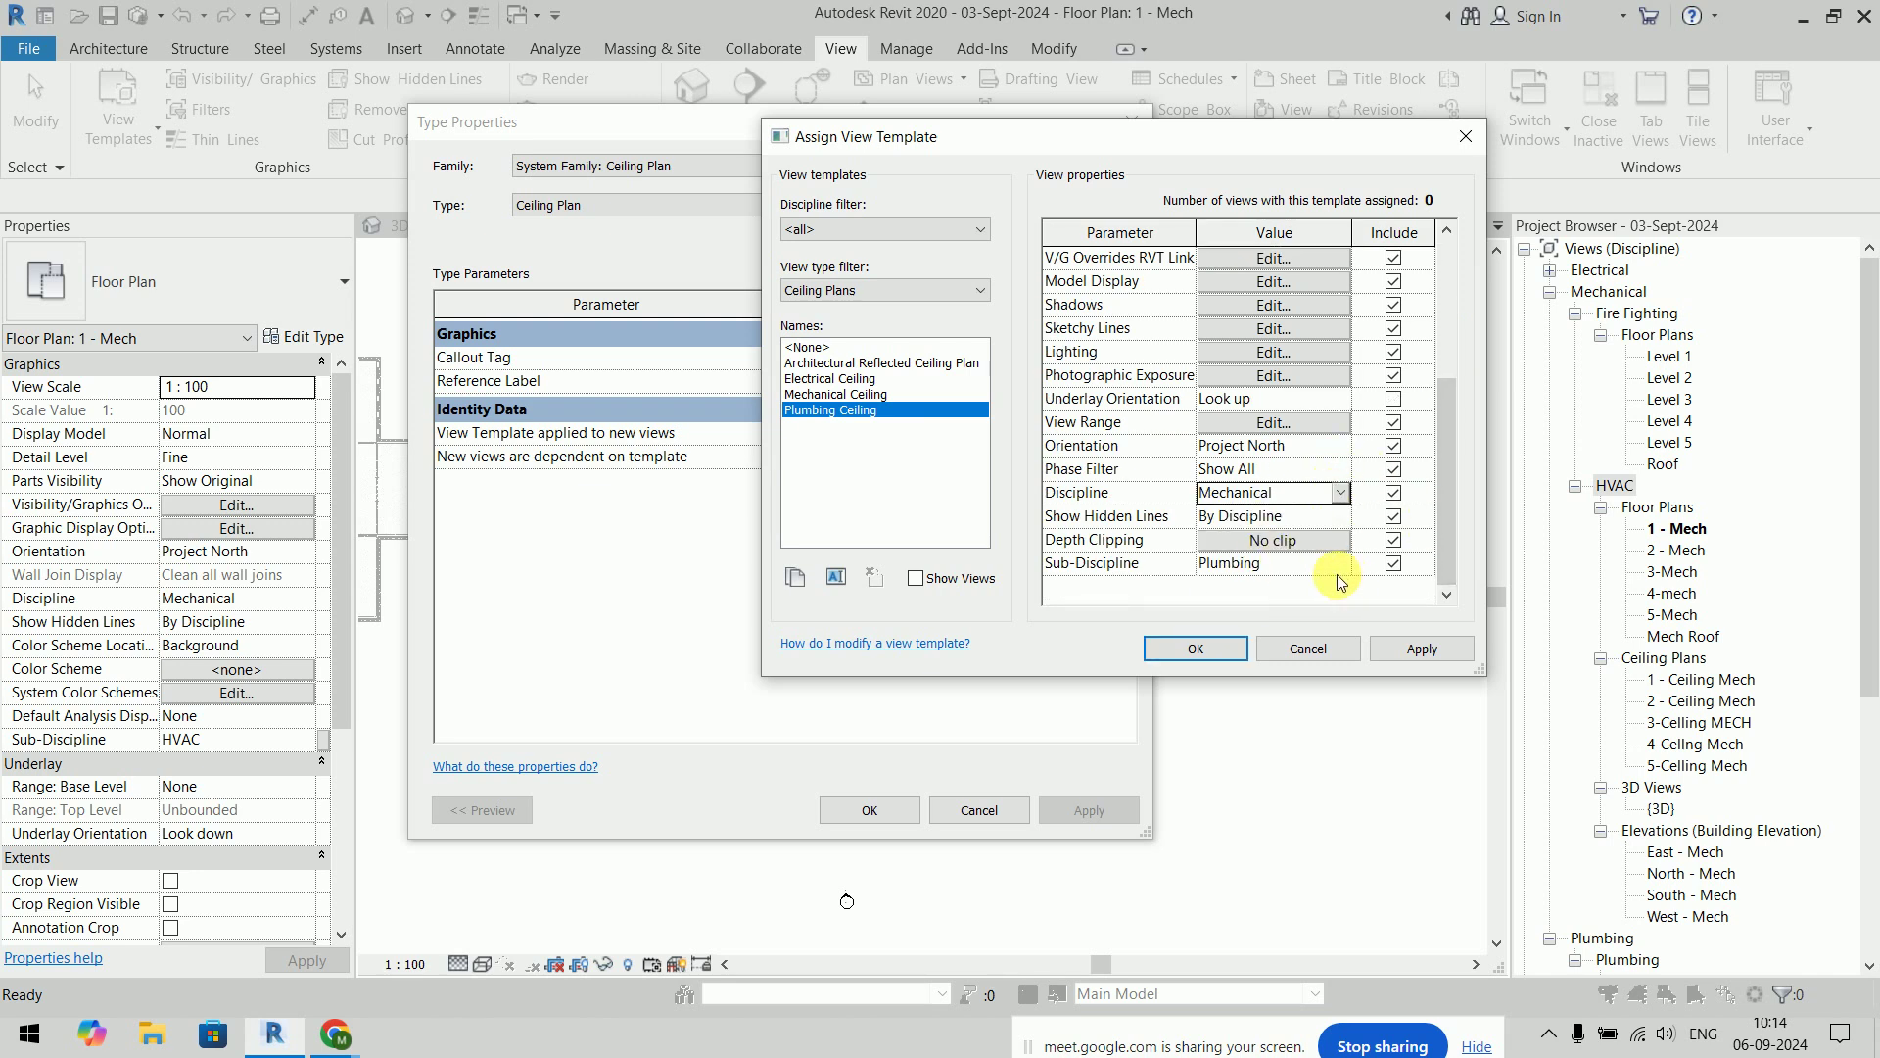
click(1338, 565)
click(1285, 592)
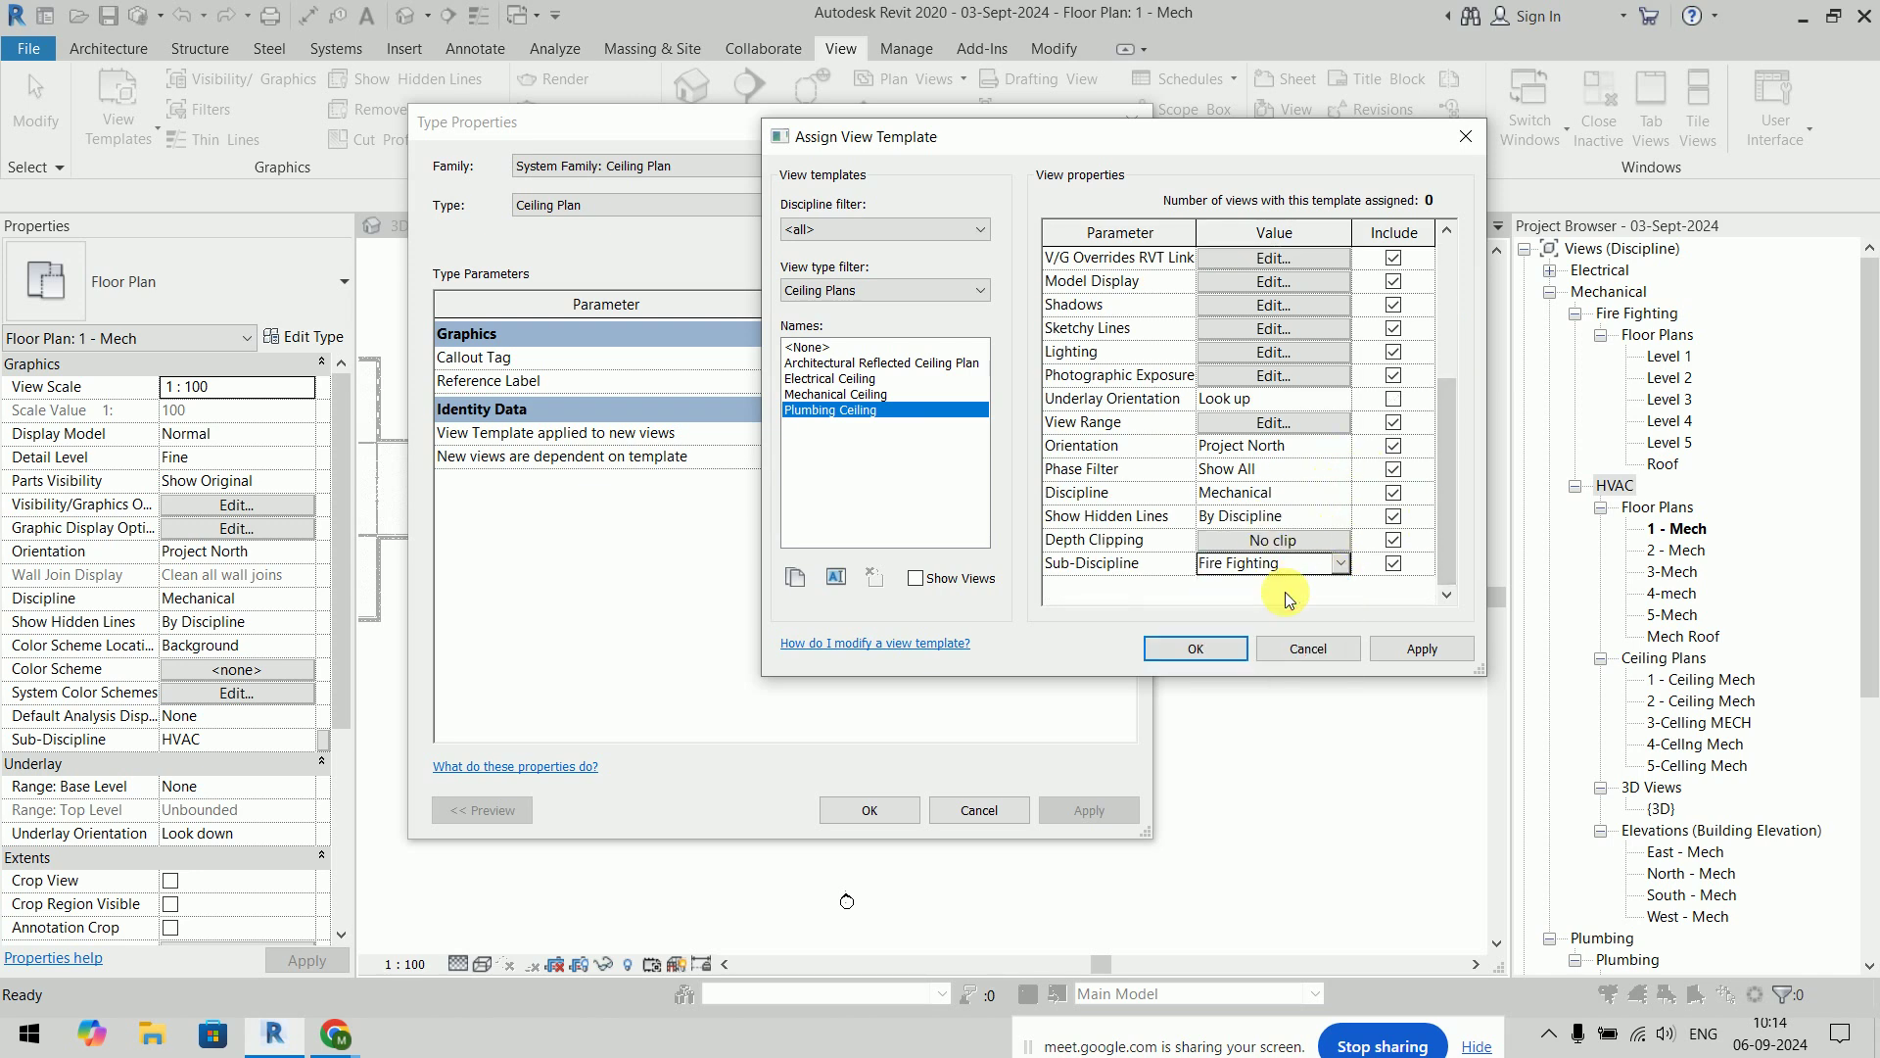
click(1425, 646)
click(1213, 650)
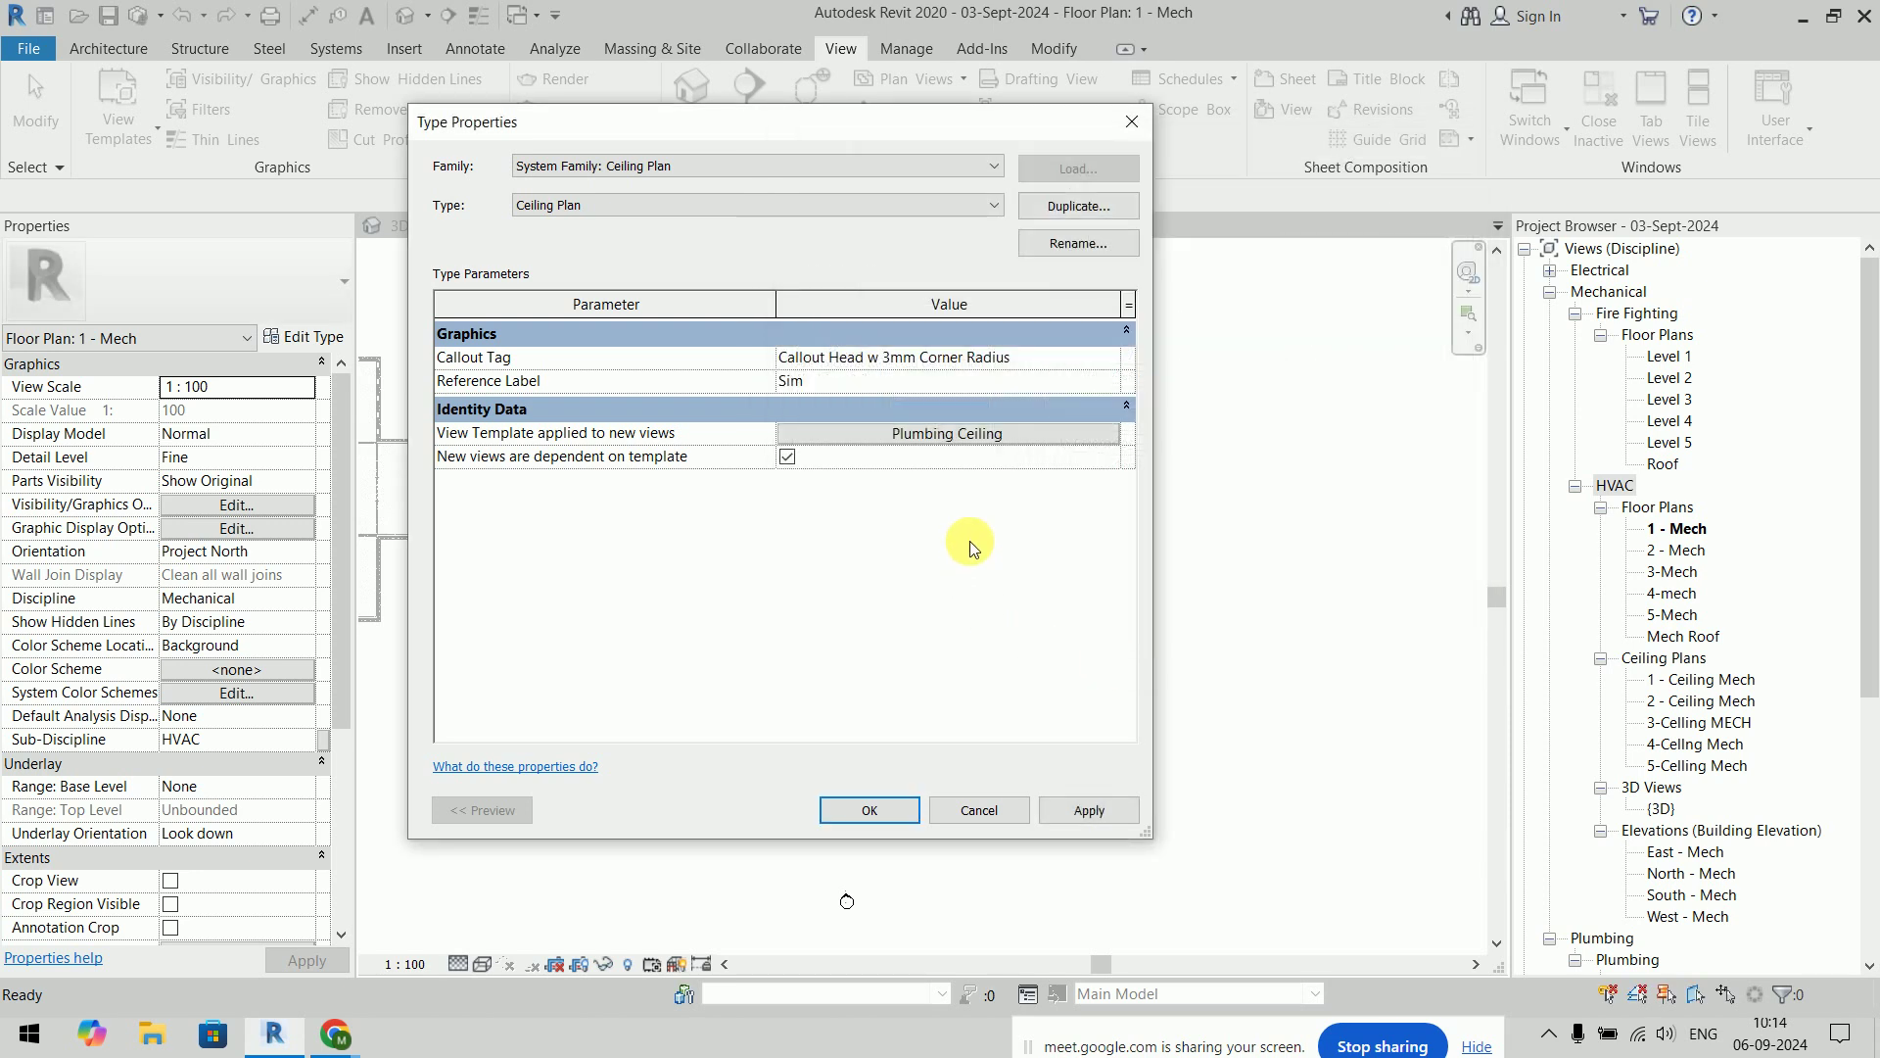
click(895, 814)
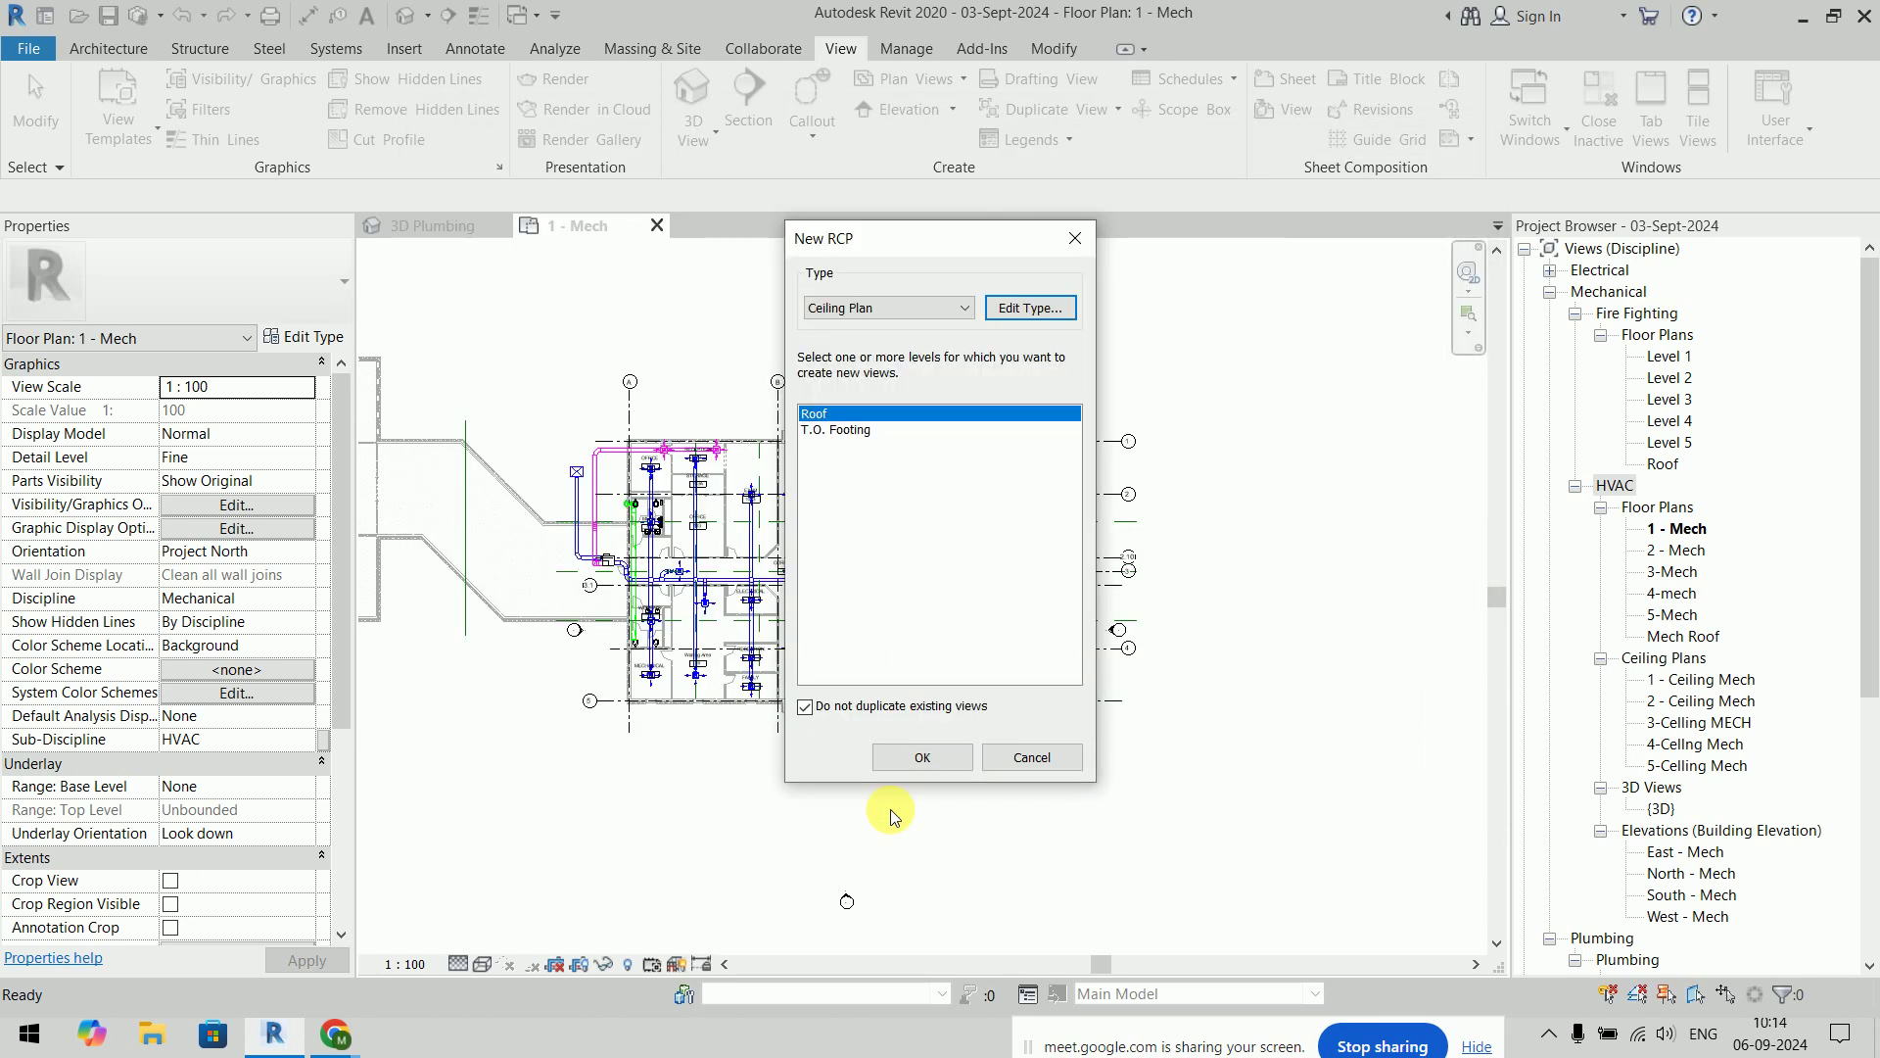
Create ceiling plans for Levels 1–5, allowing duplicates, and return to the 1 - Mech plan
click(805, 705)
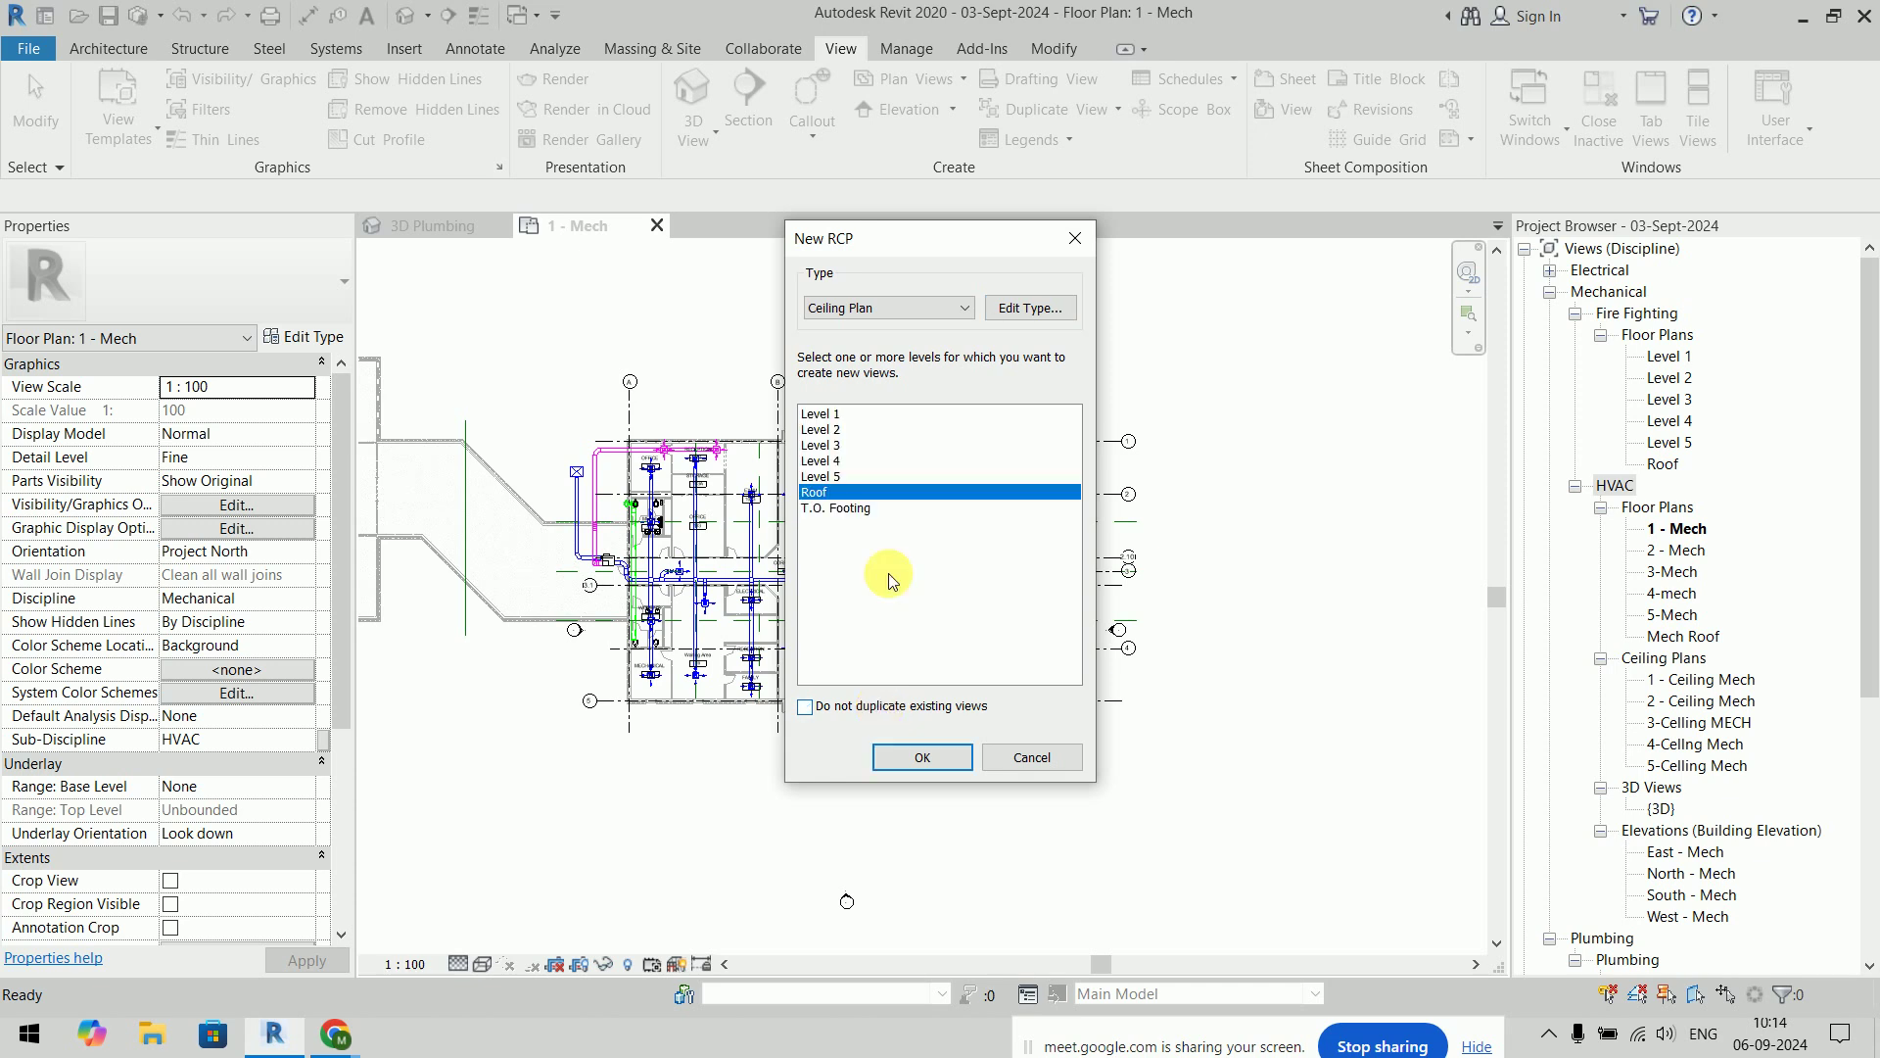
click(818, 413)
drag(834, 442, 846, 475)
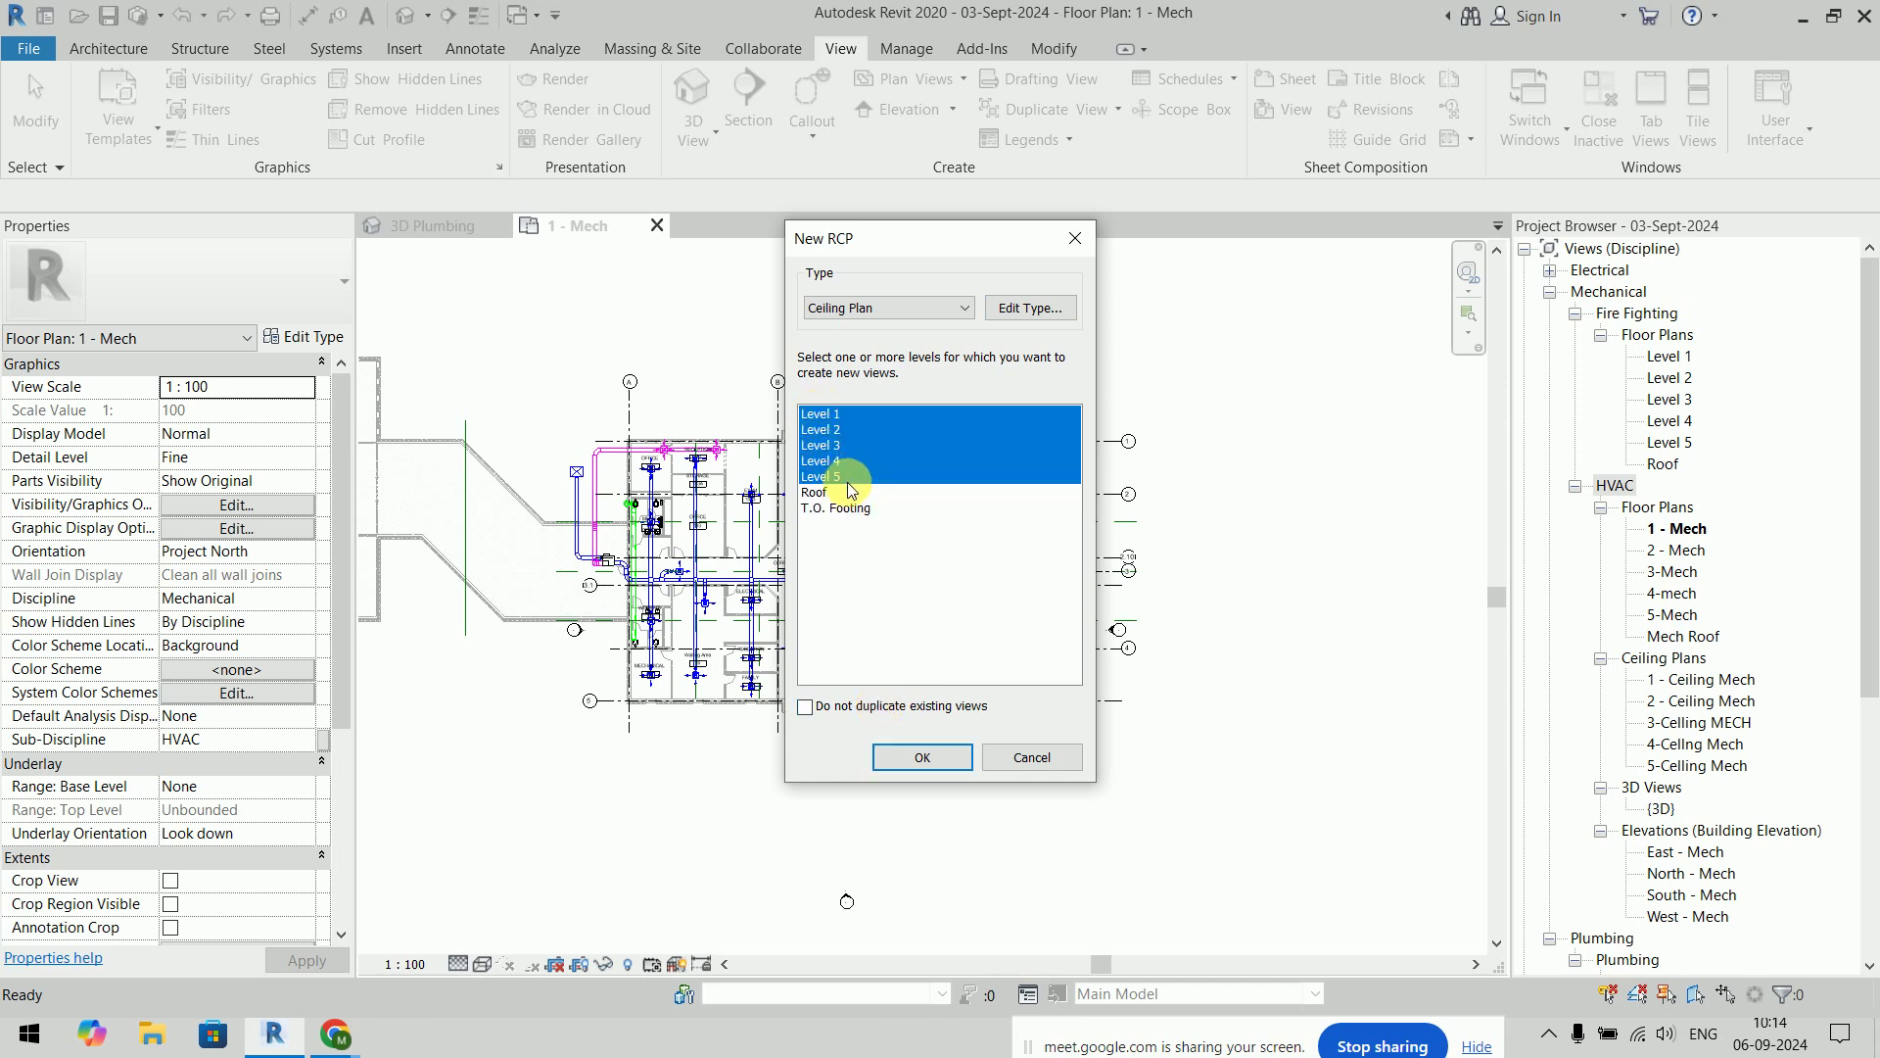
click(930, 759)
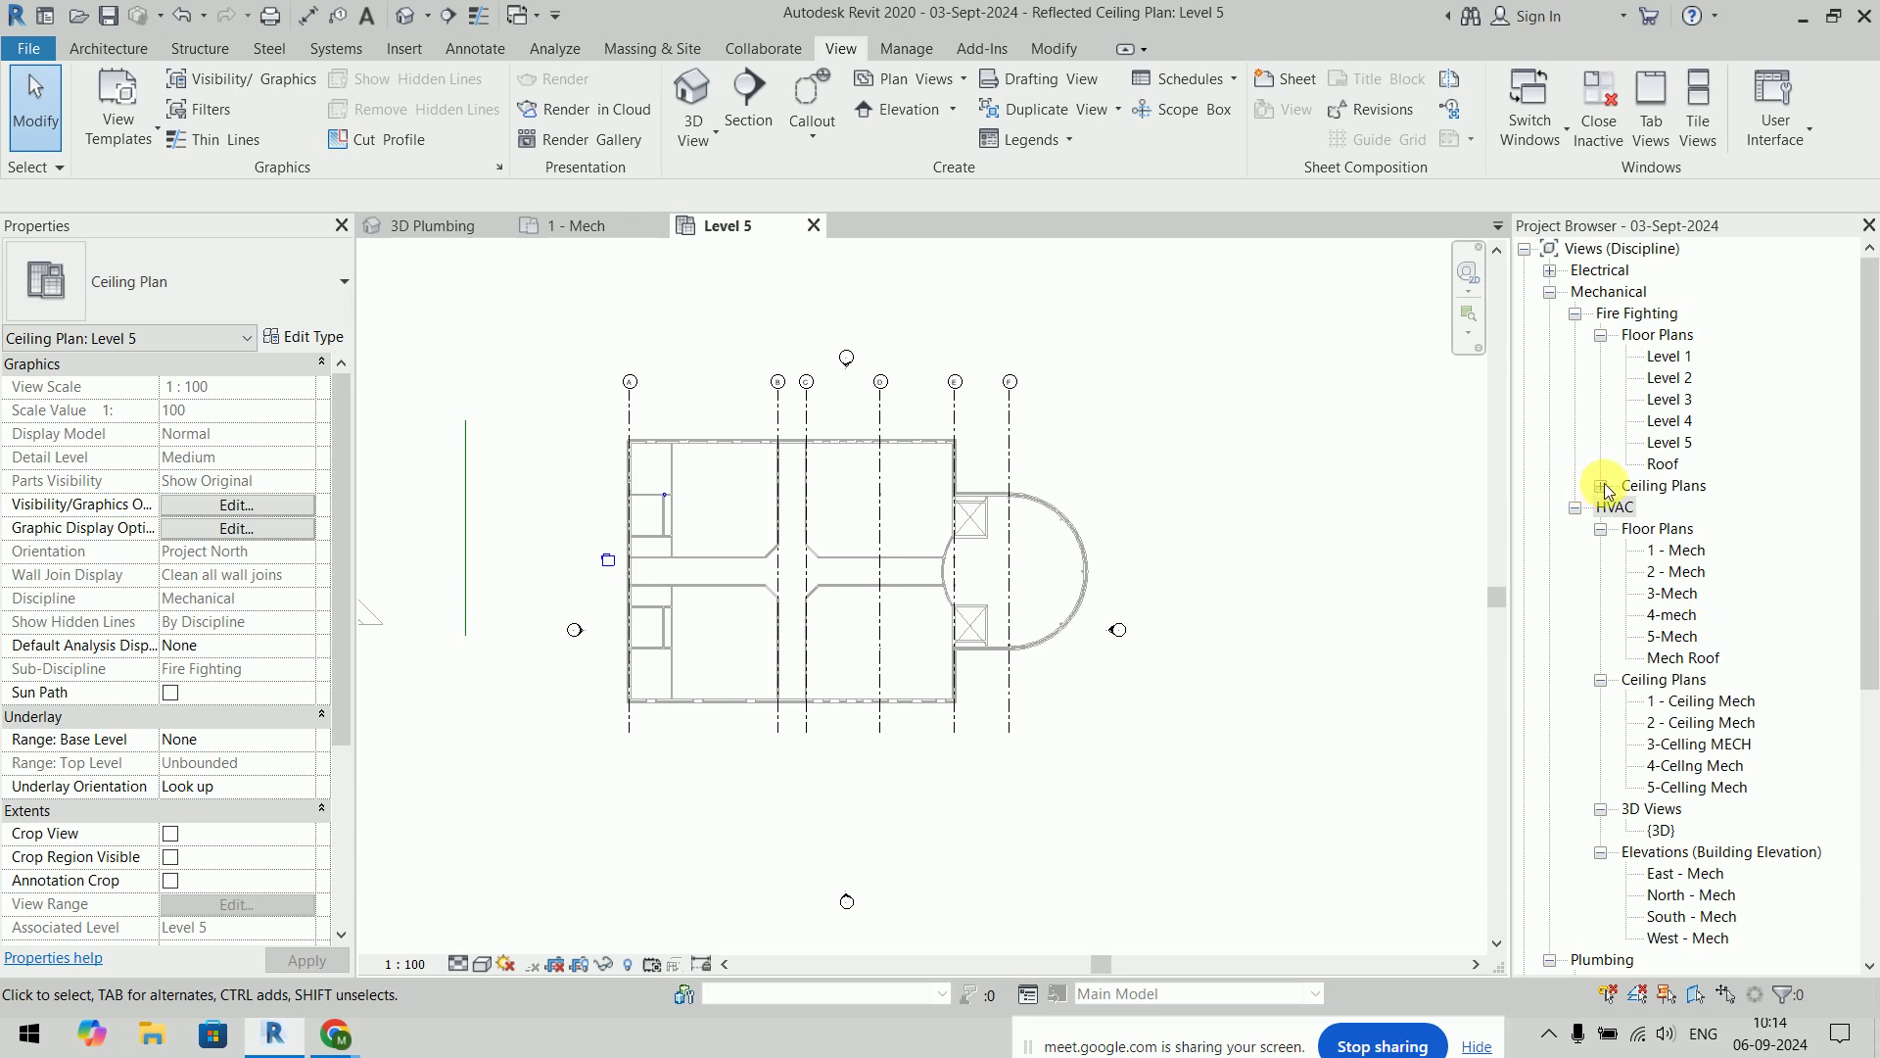
click(1602, 487)
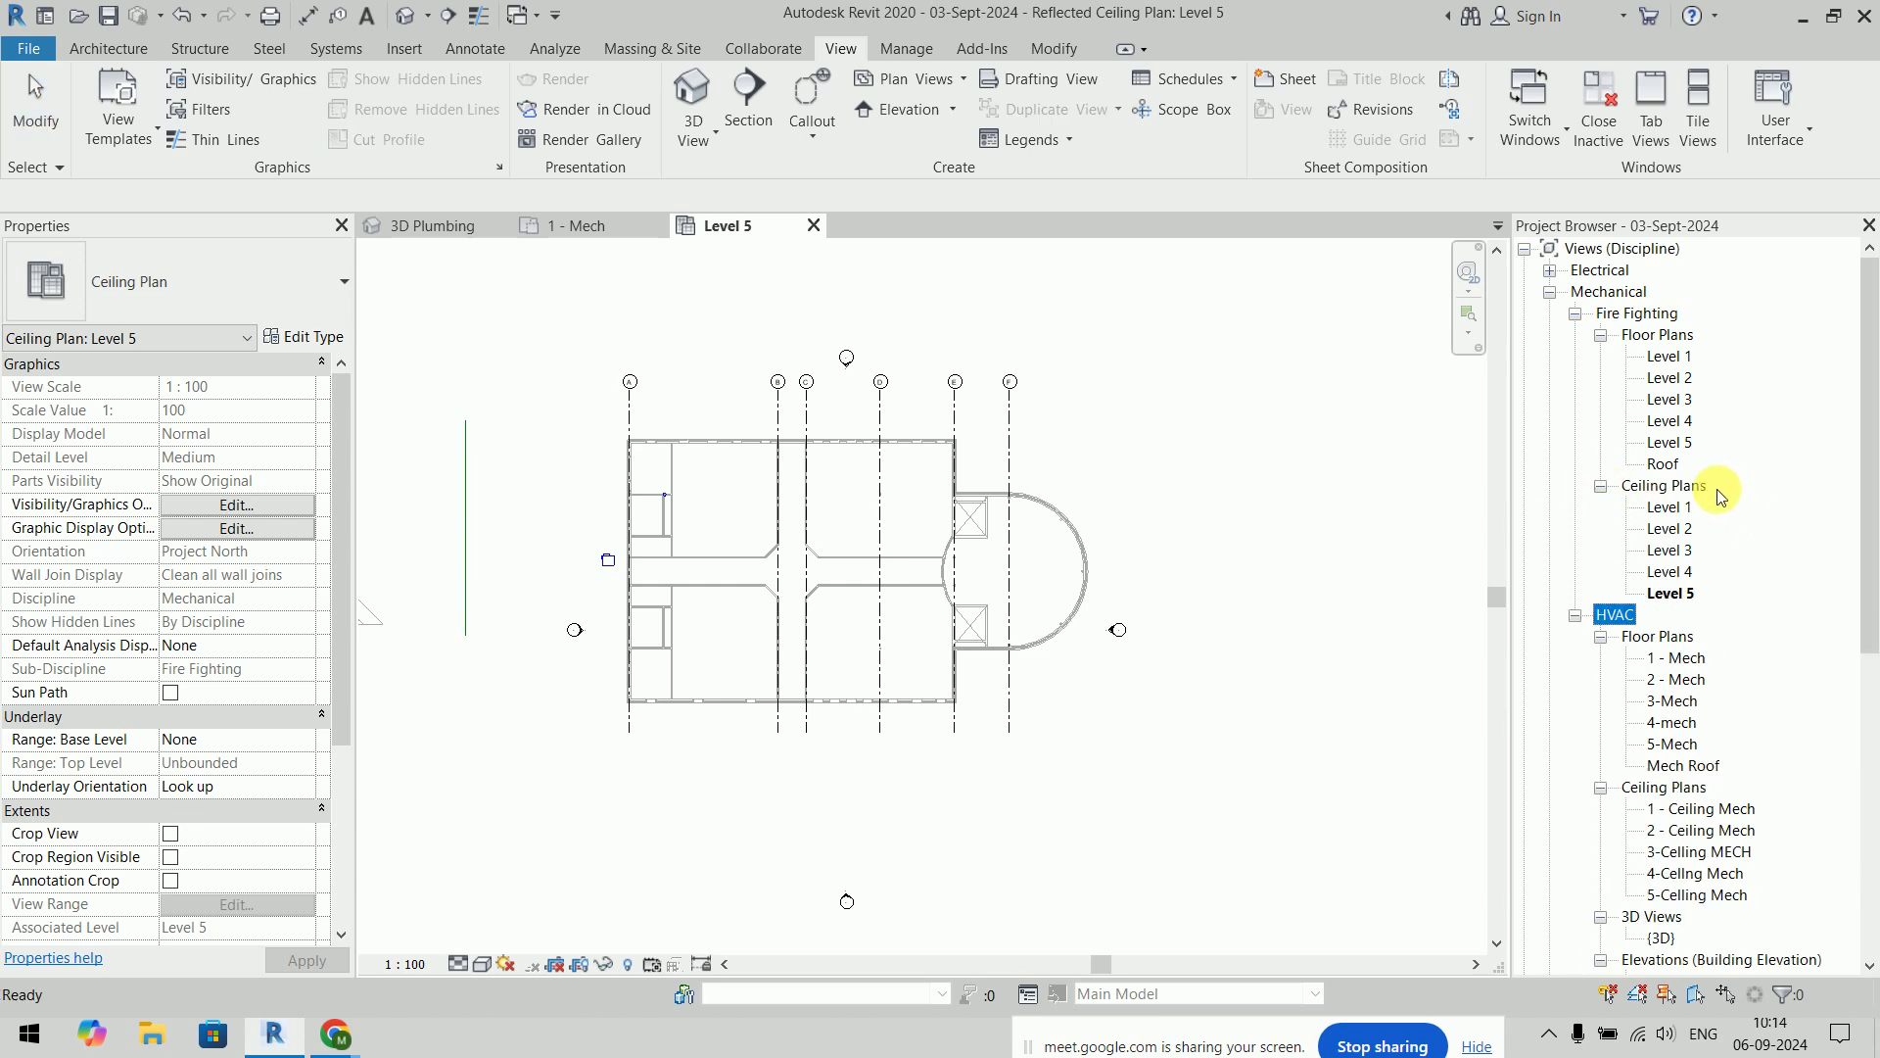
click(813, 225)
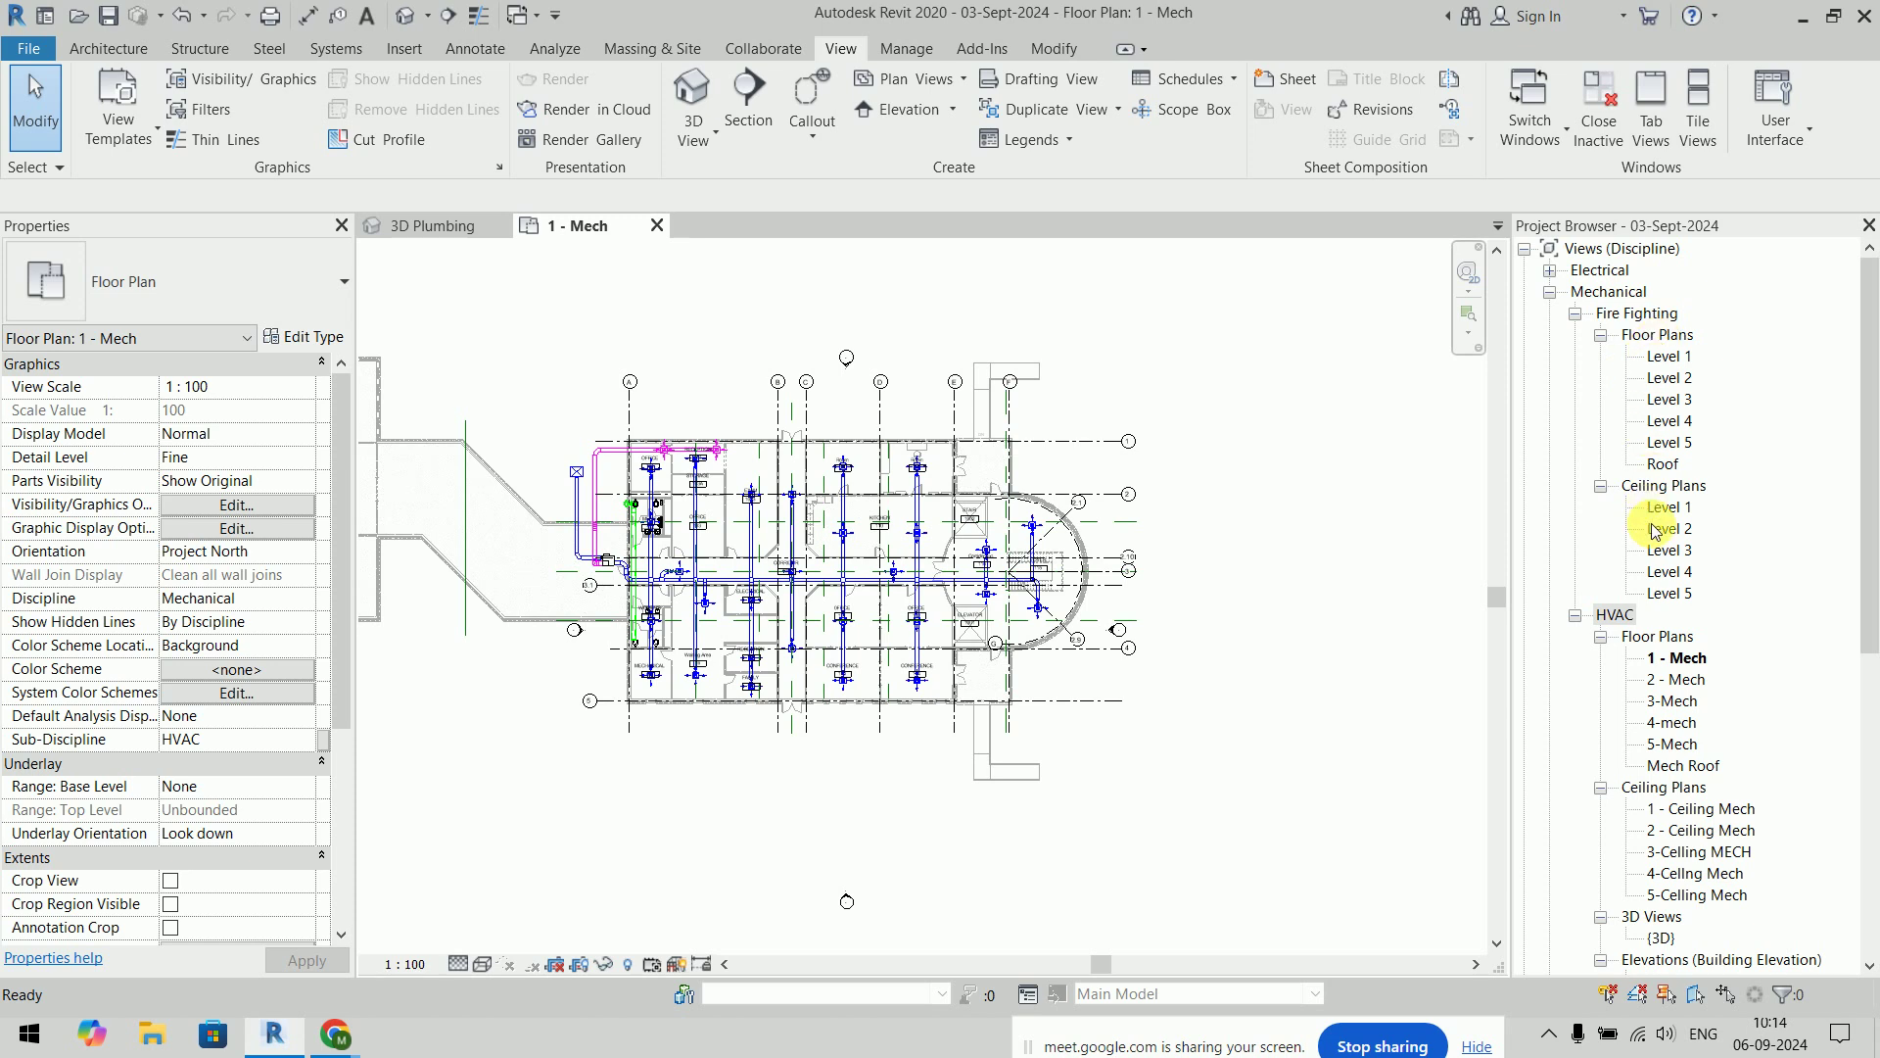
scroll(1654, 530, down, 2)
scroll(1654, 530, down, 2)
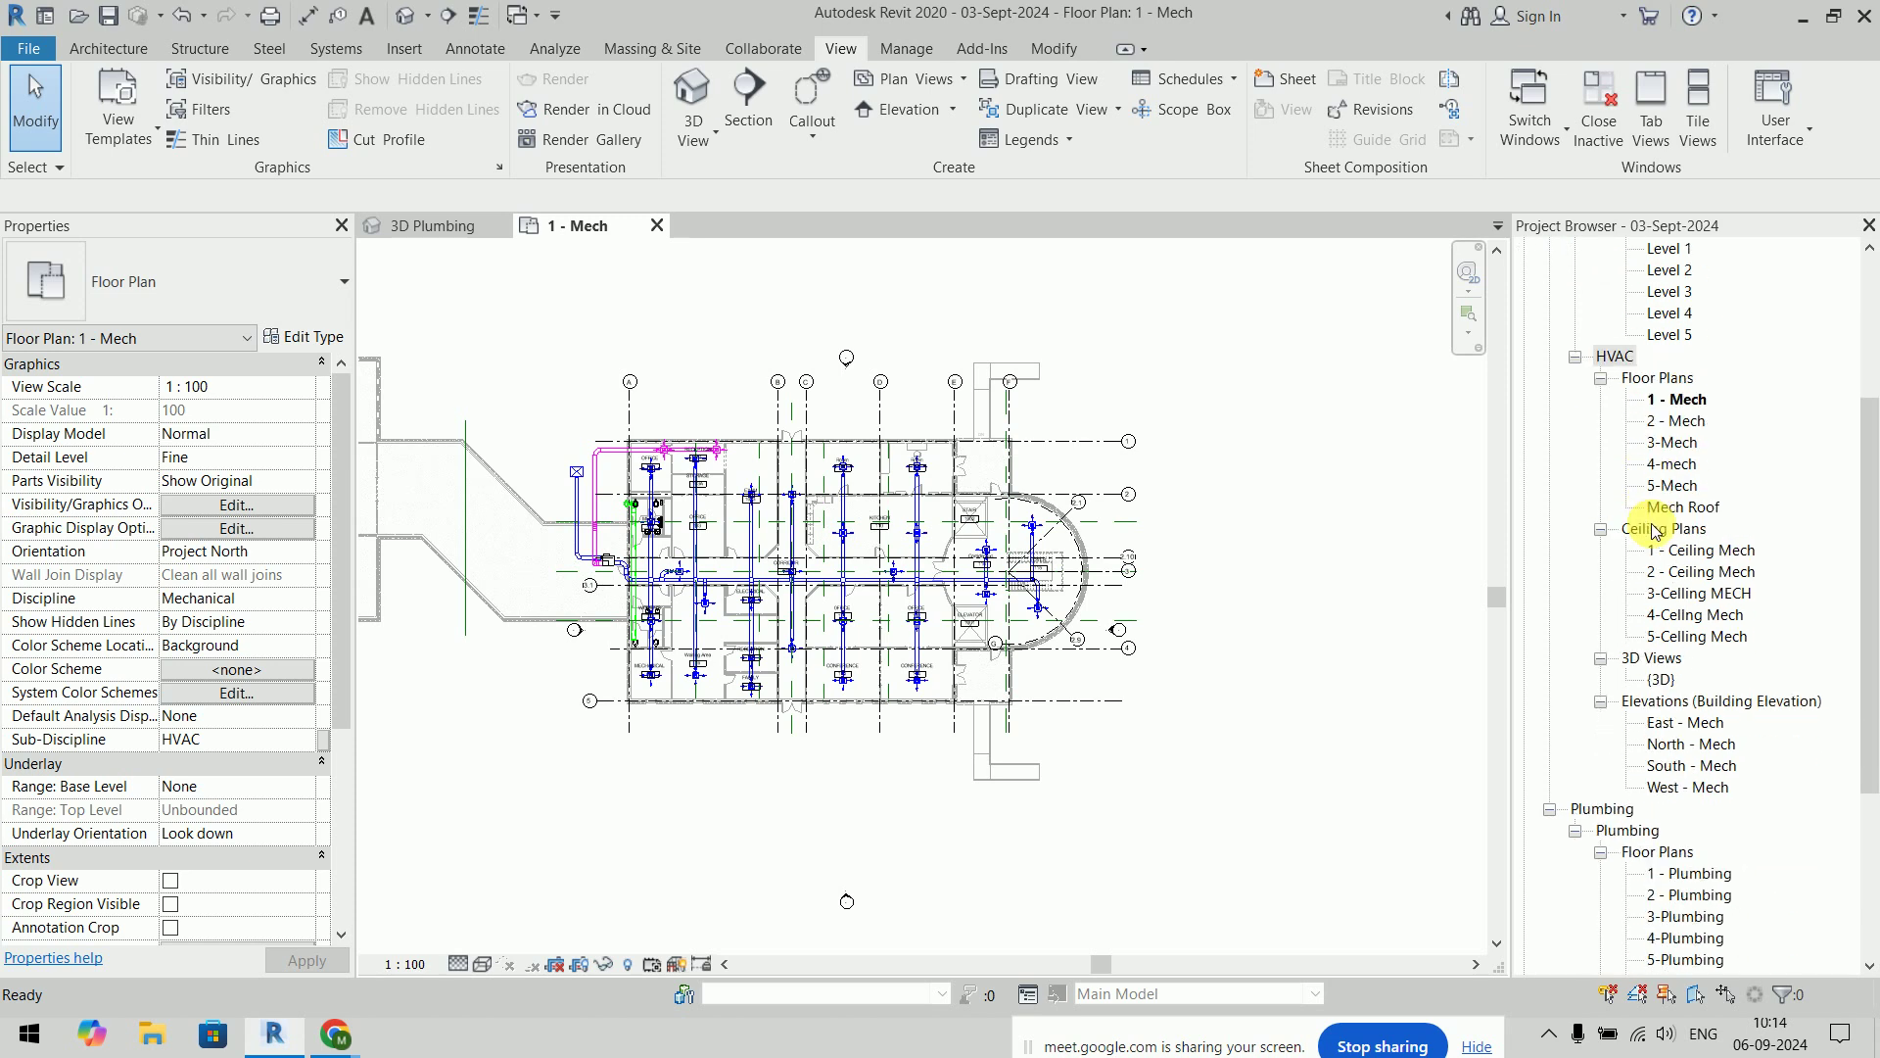
Select the four Mech elevations, then bring up the context options for East - Mech alone
click(1699, 725)
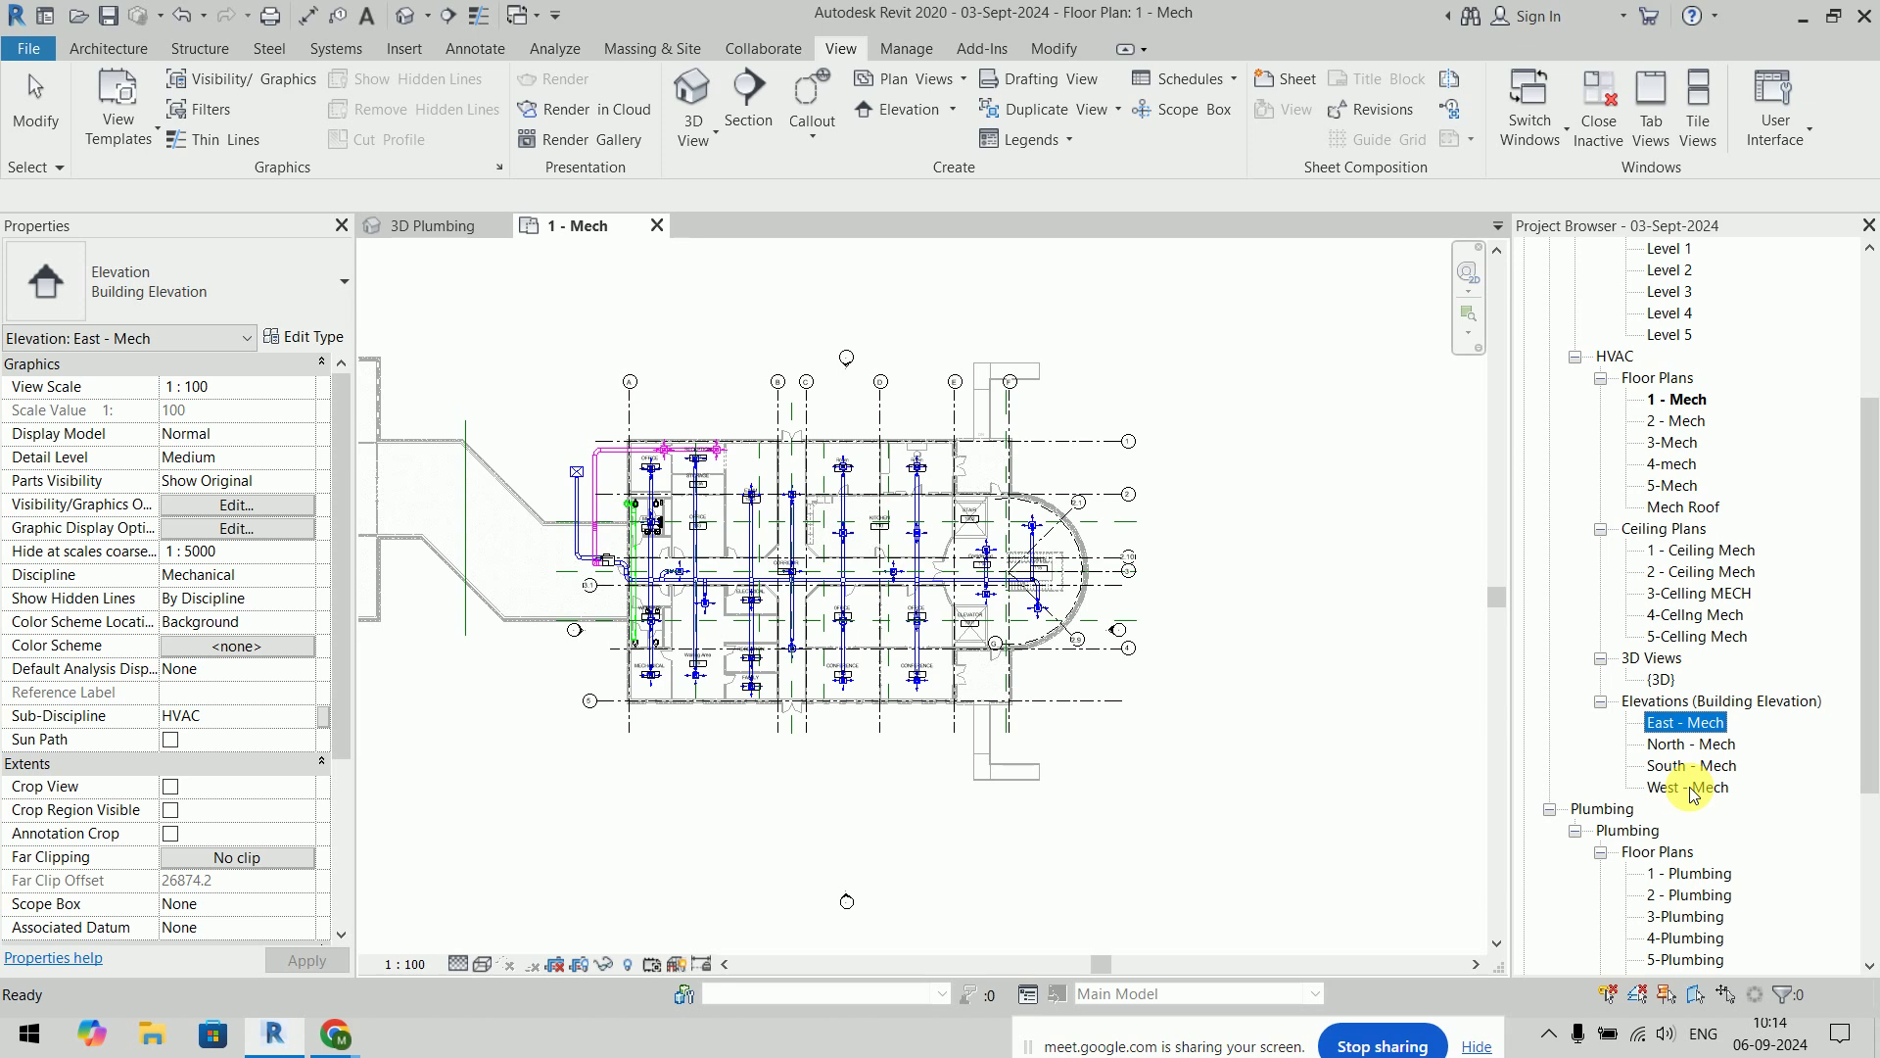
shift+click(1692, 788)
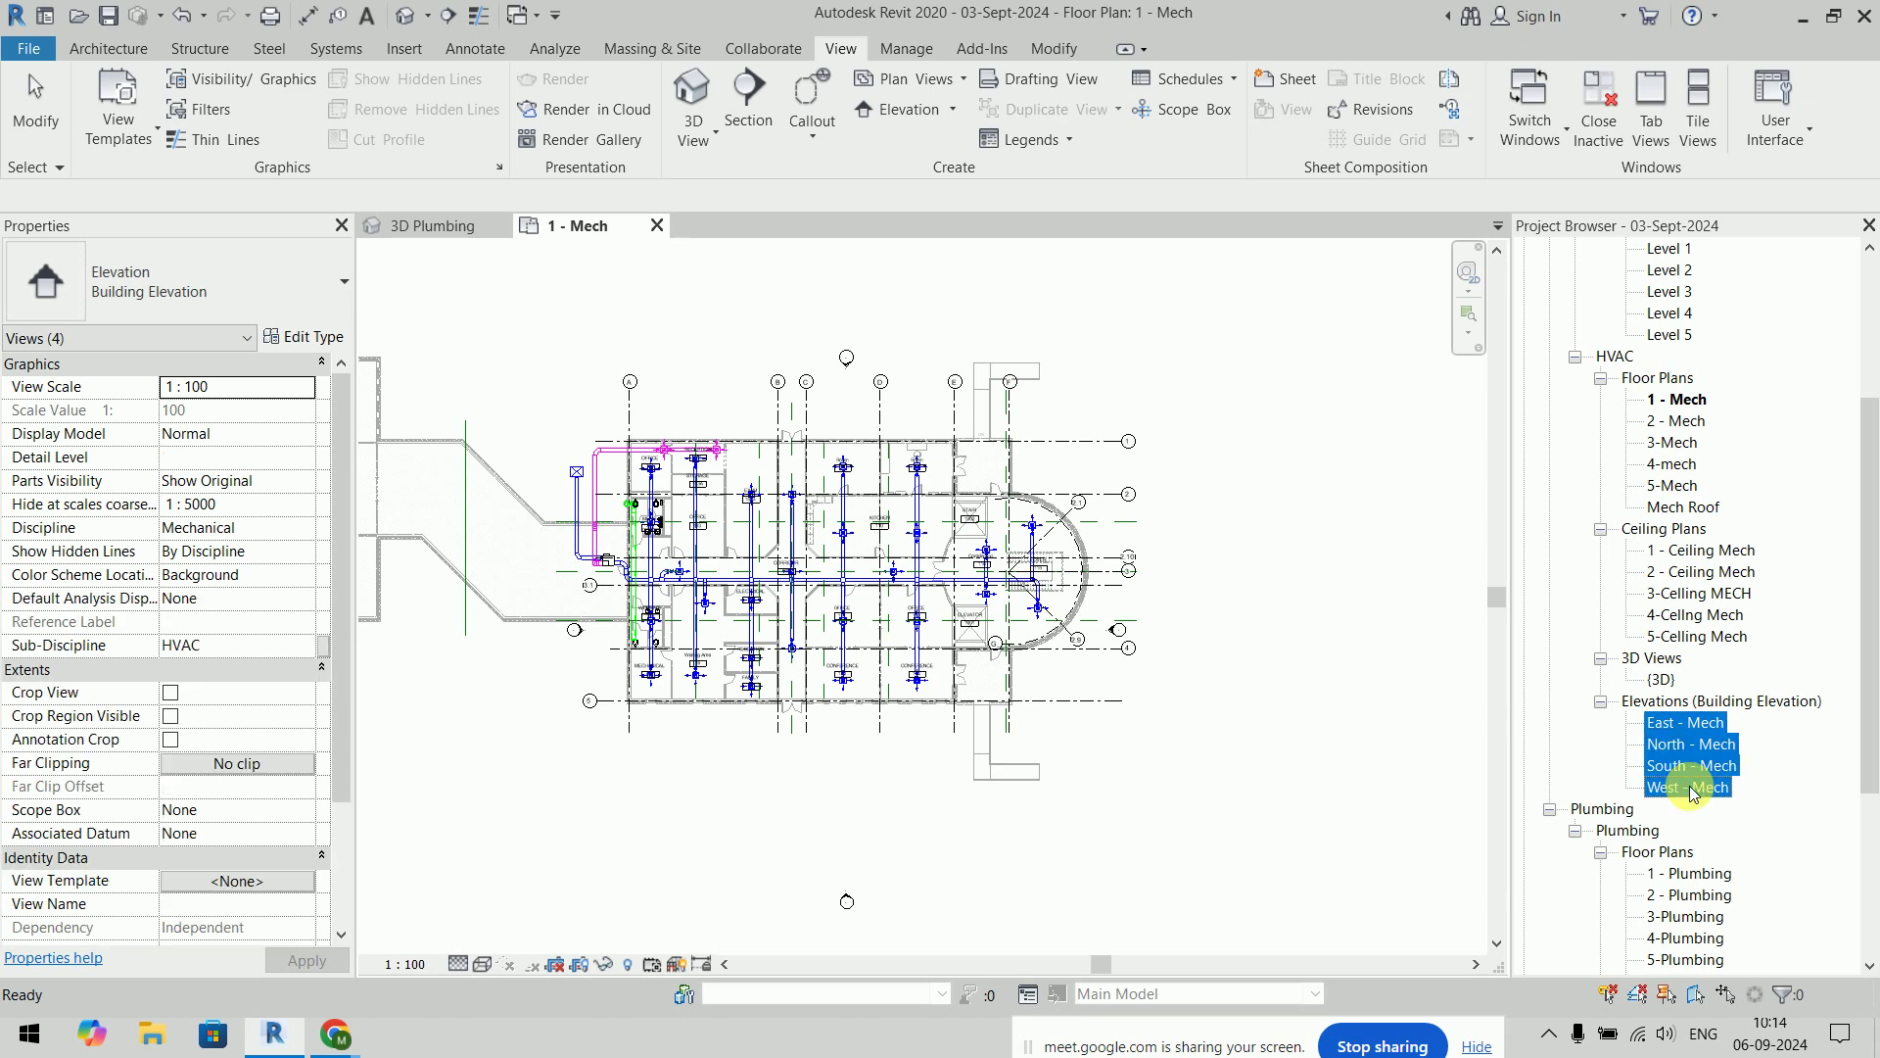
right_click(1699, 742)
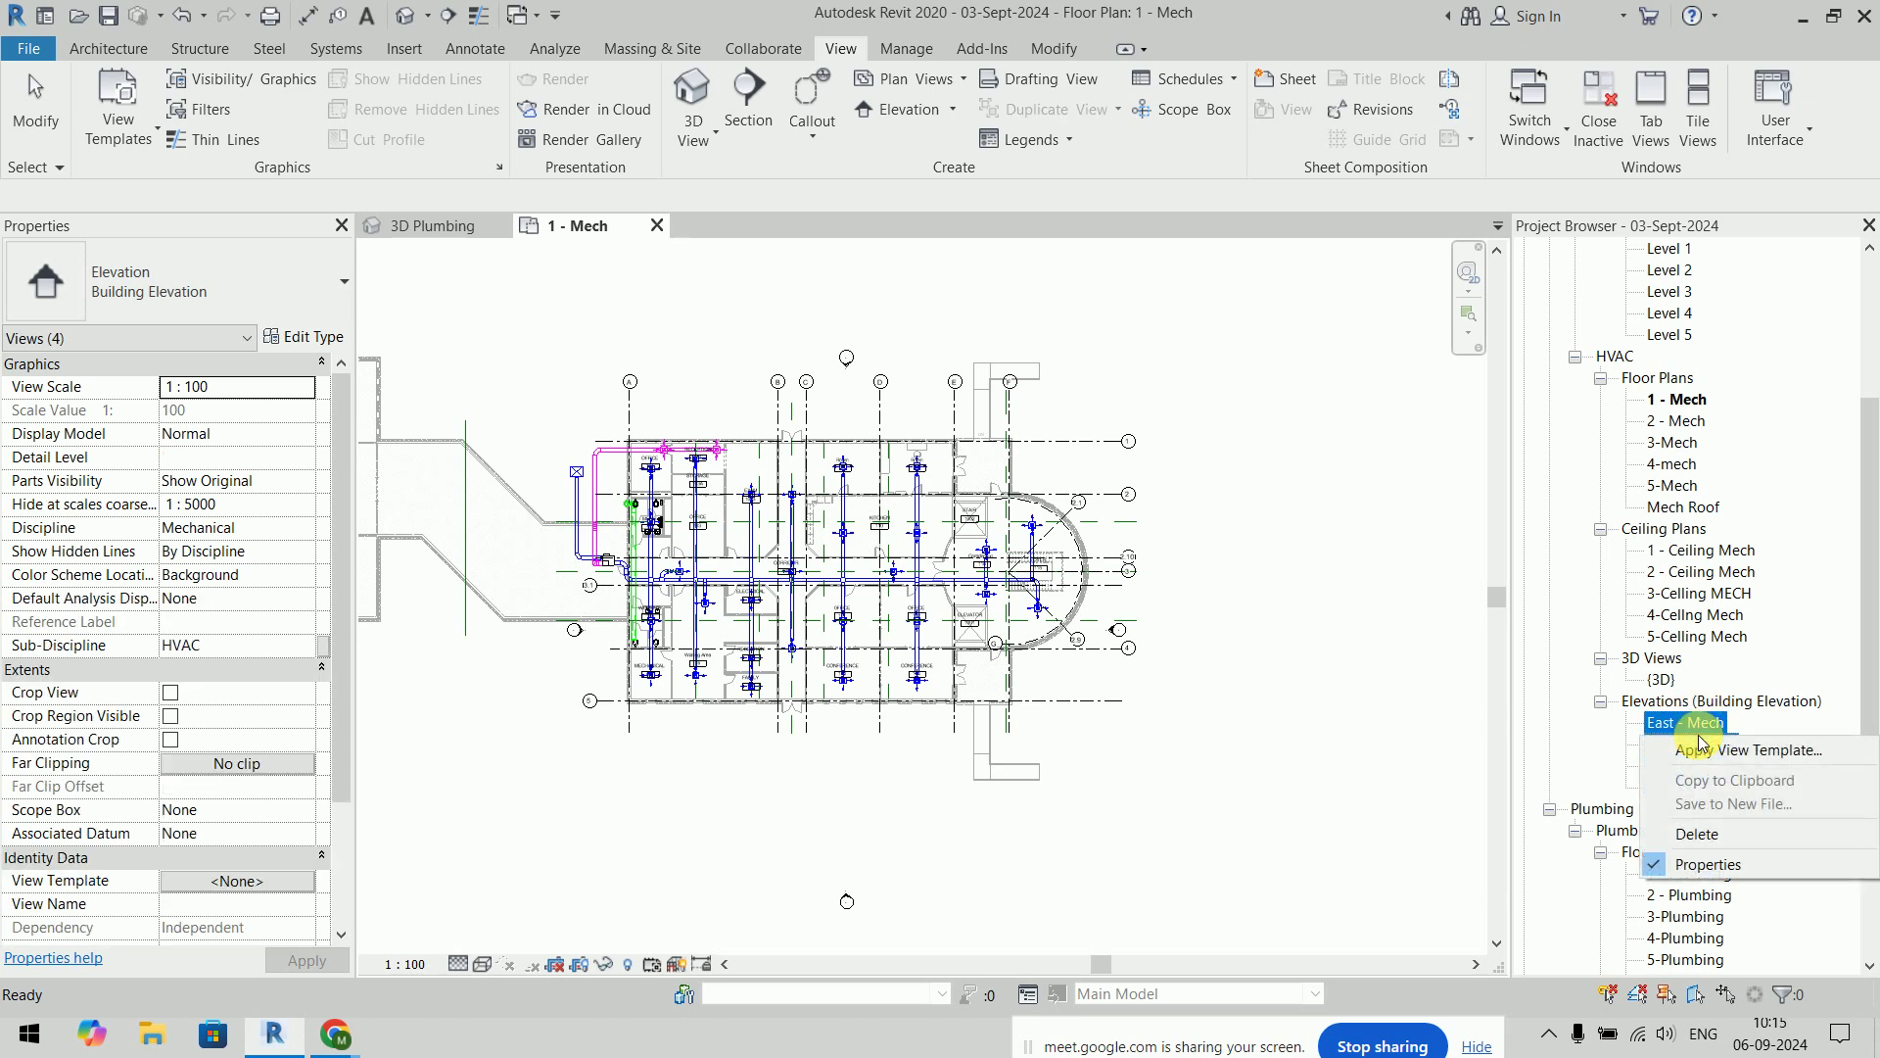
click(1395, 729)
click(1687, 723)
right_click(1694, 727)
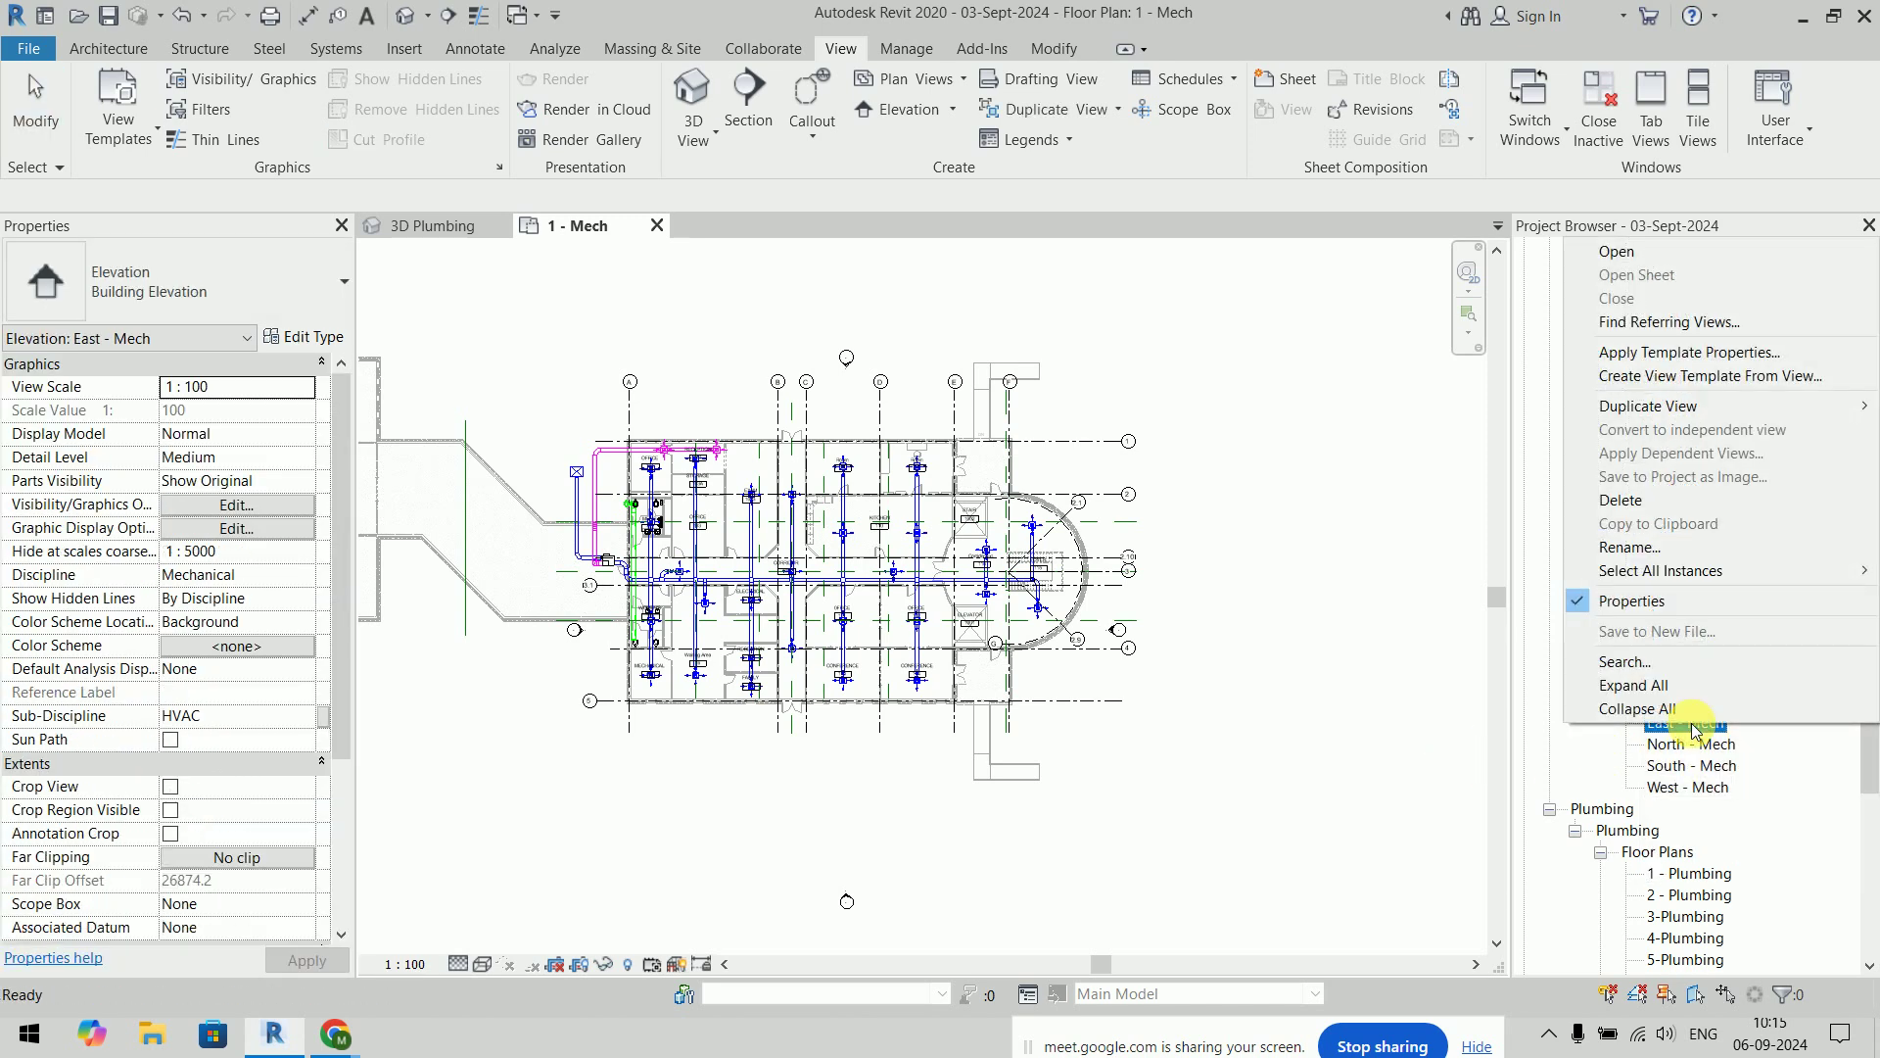
mouse_move(1648, 406)
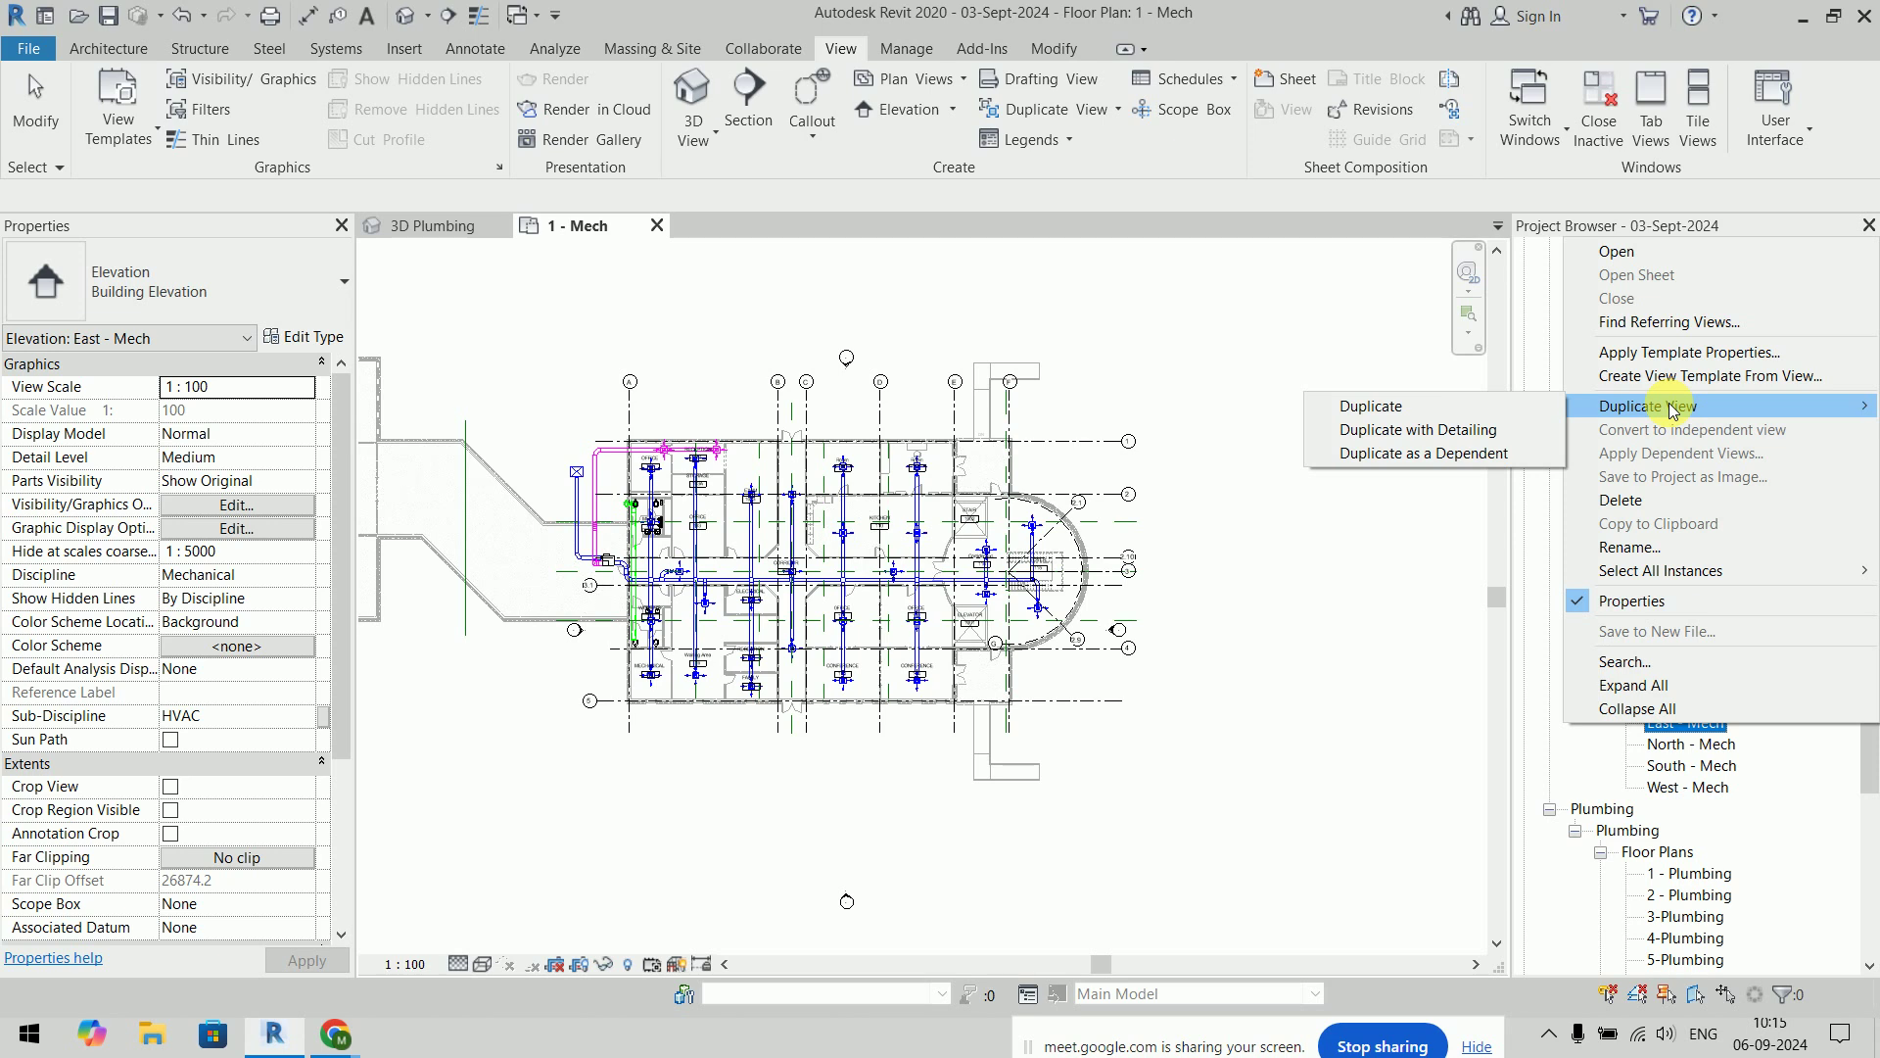
Duplicate the East, North, South and West - Mech elevations as Copy 1 views
click(1450, 408)
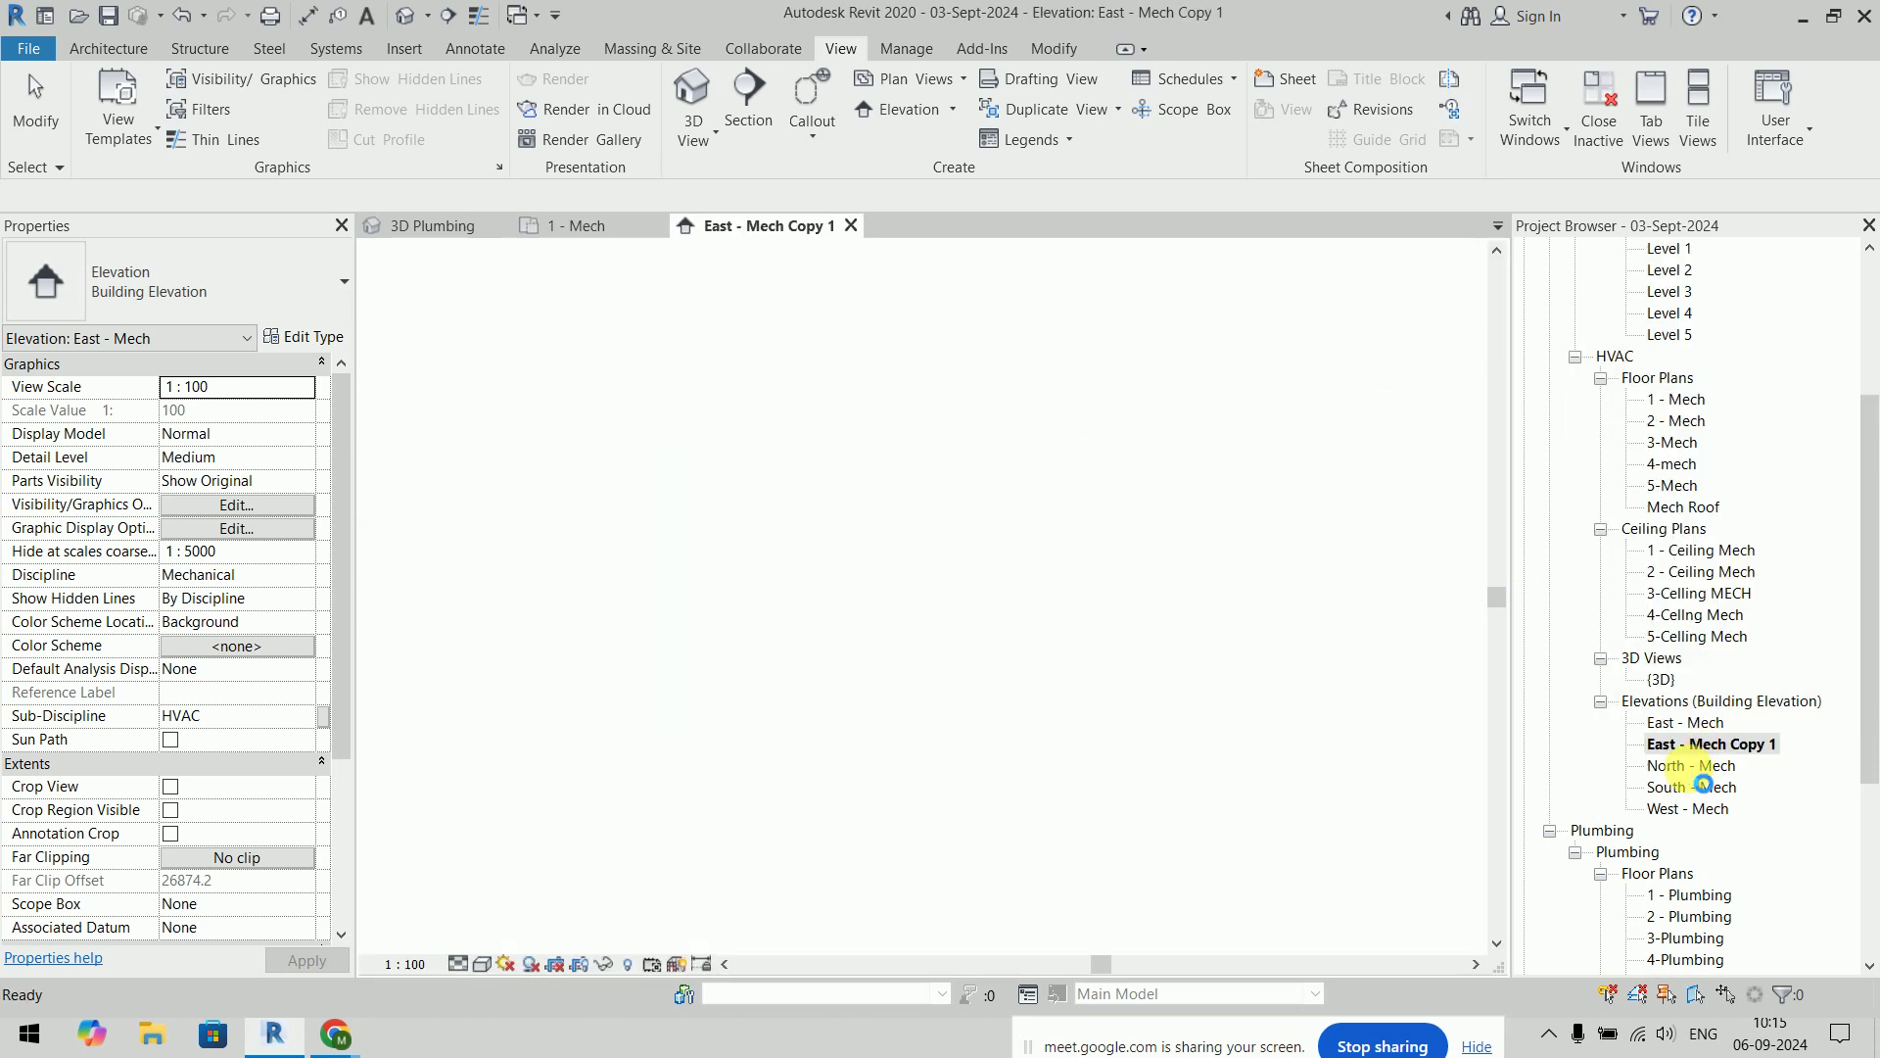
right_click(1693, 774)
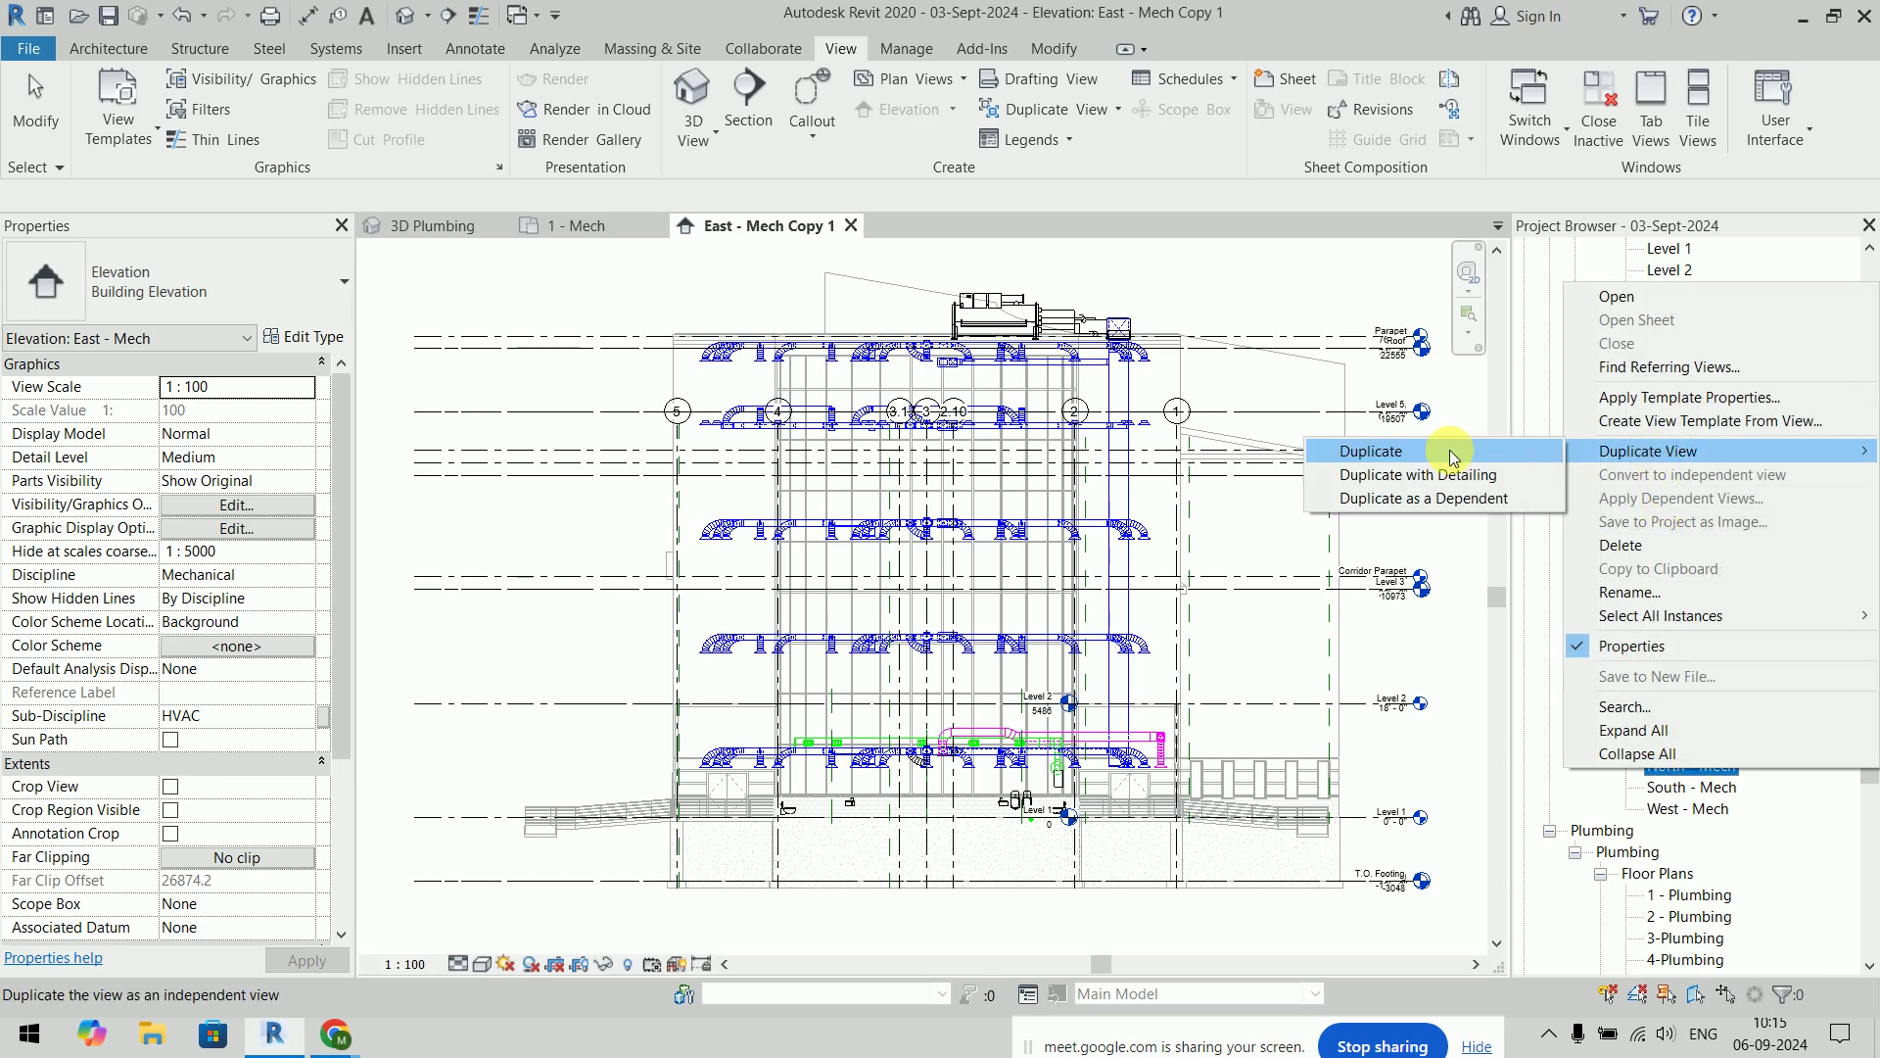
click(1371, 451)
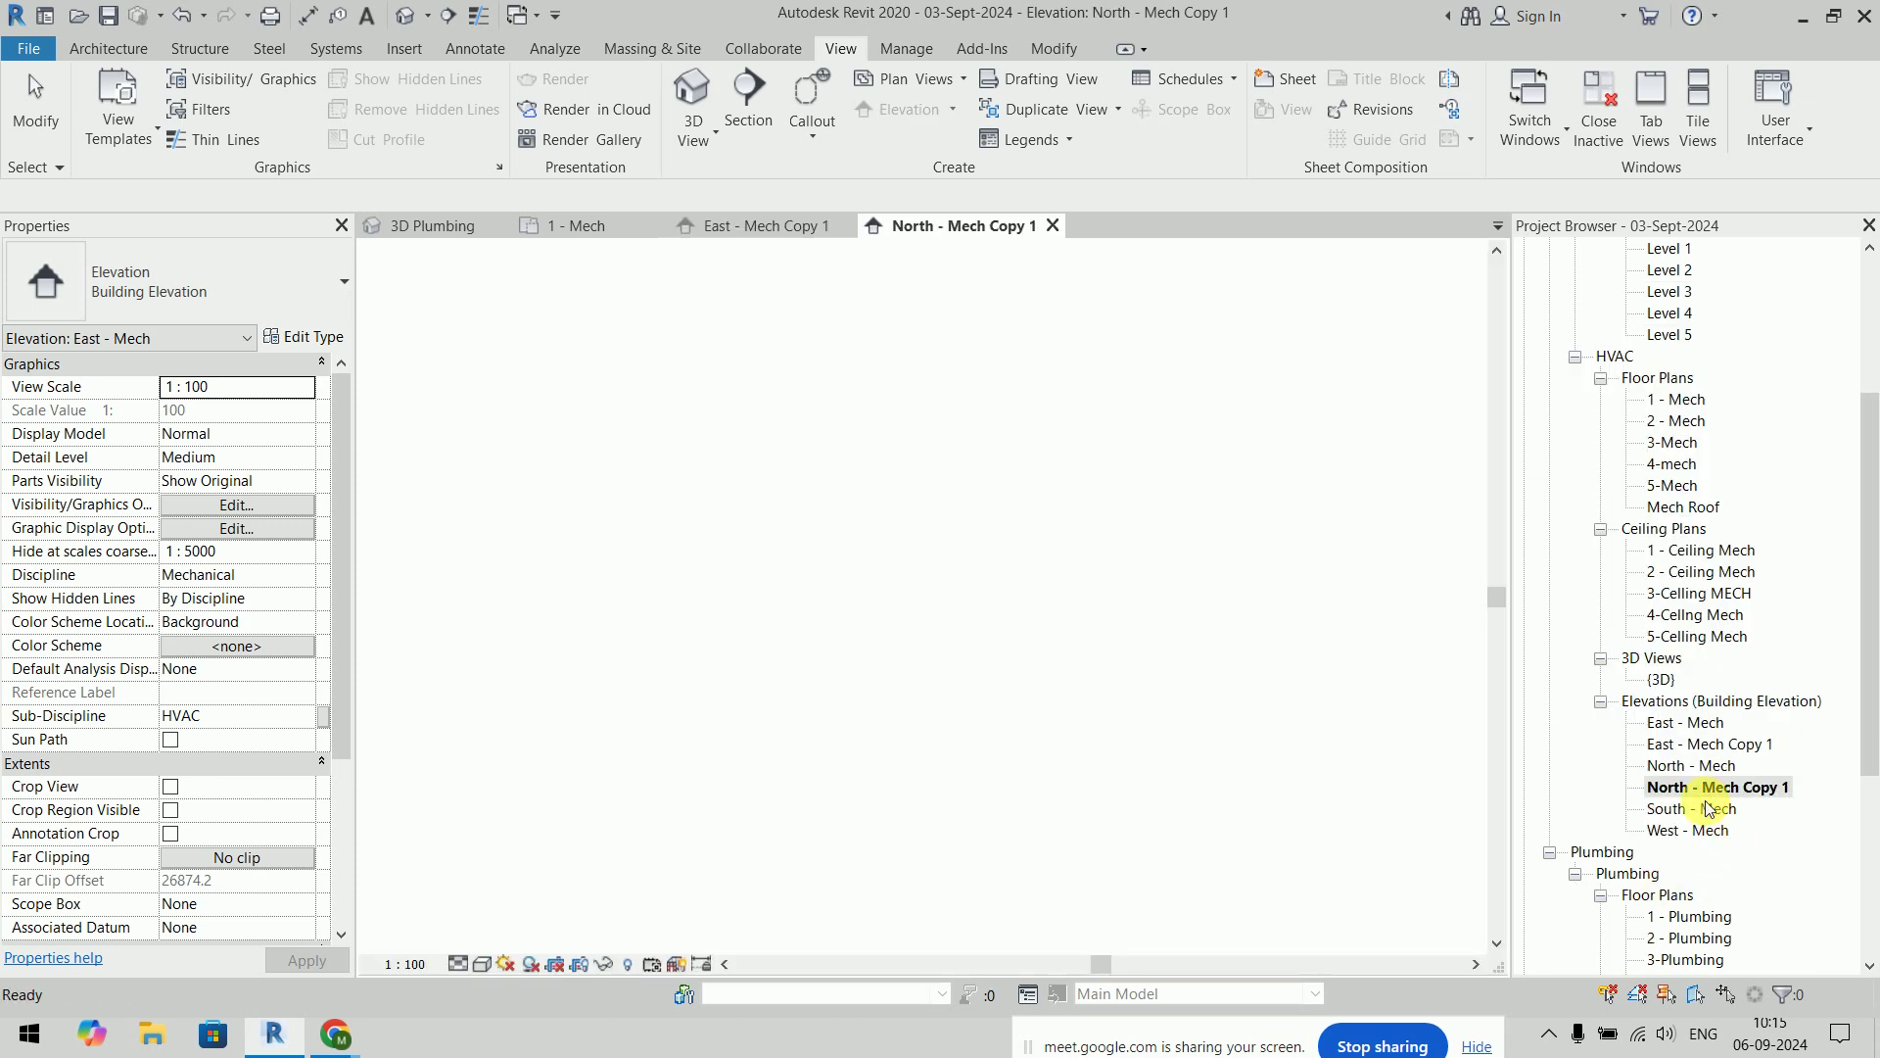
right_click(1702, 814)
mouse_move(1648, 492)
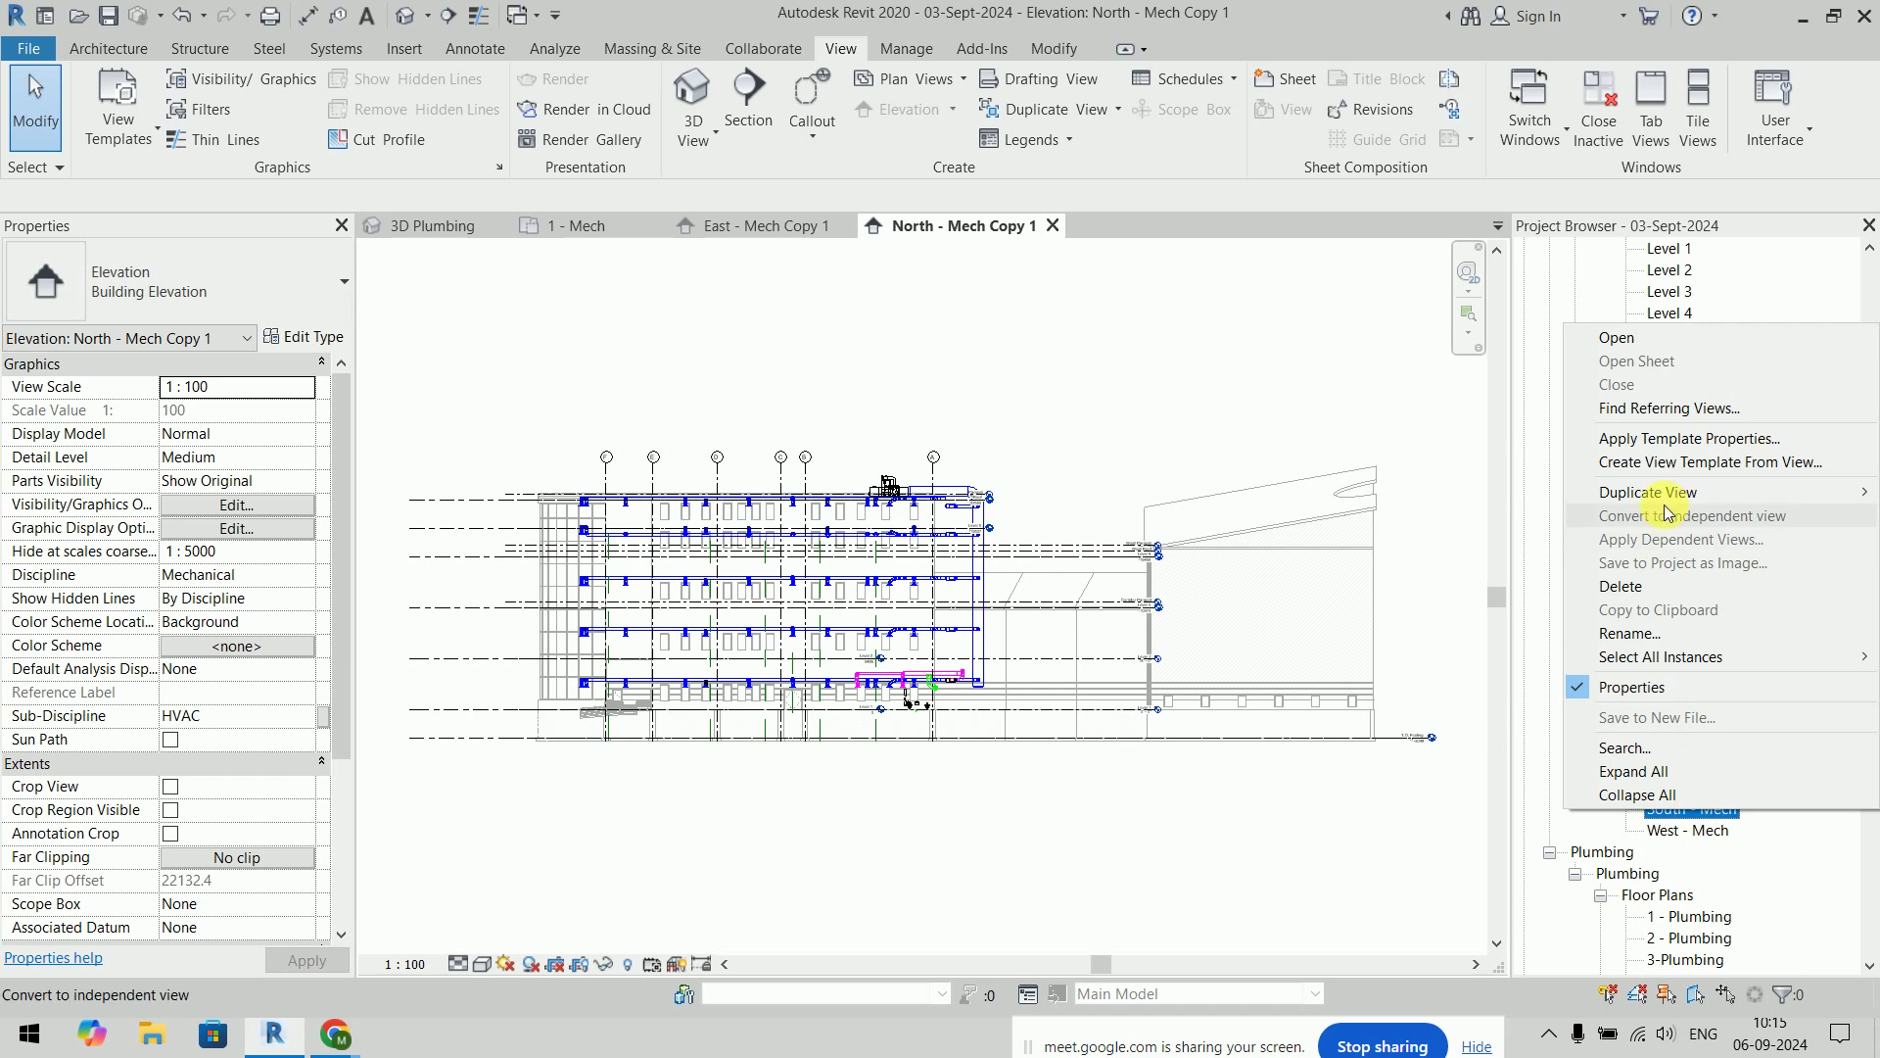
click(1371, 492)
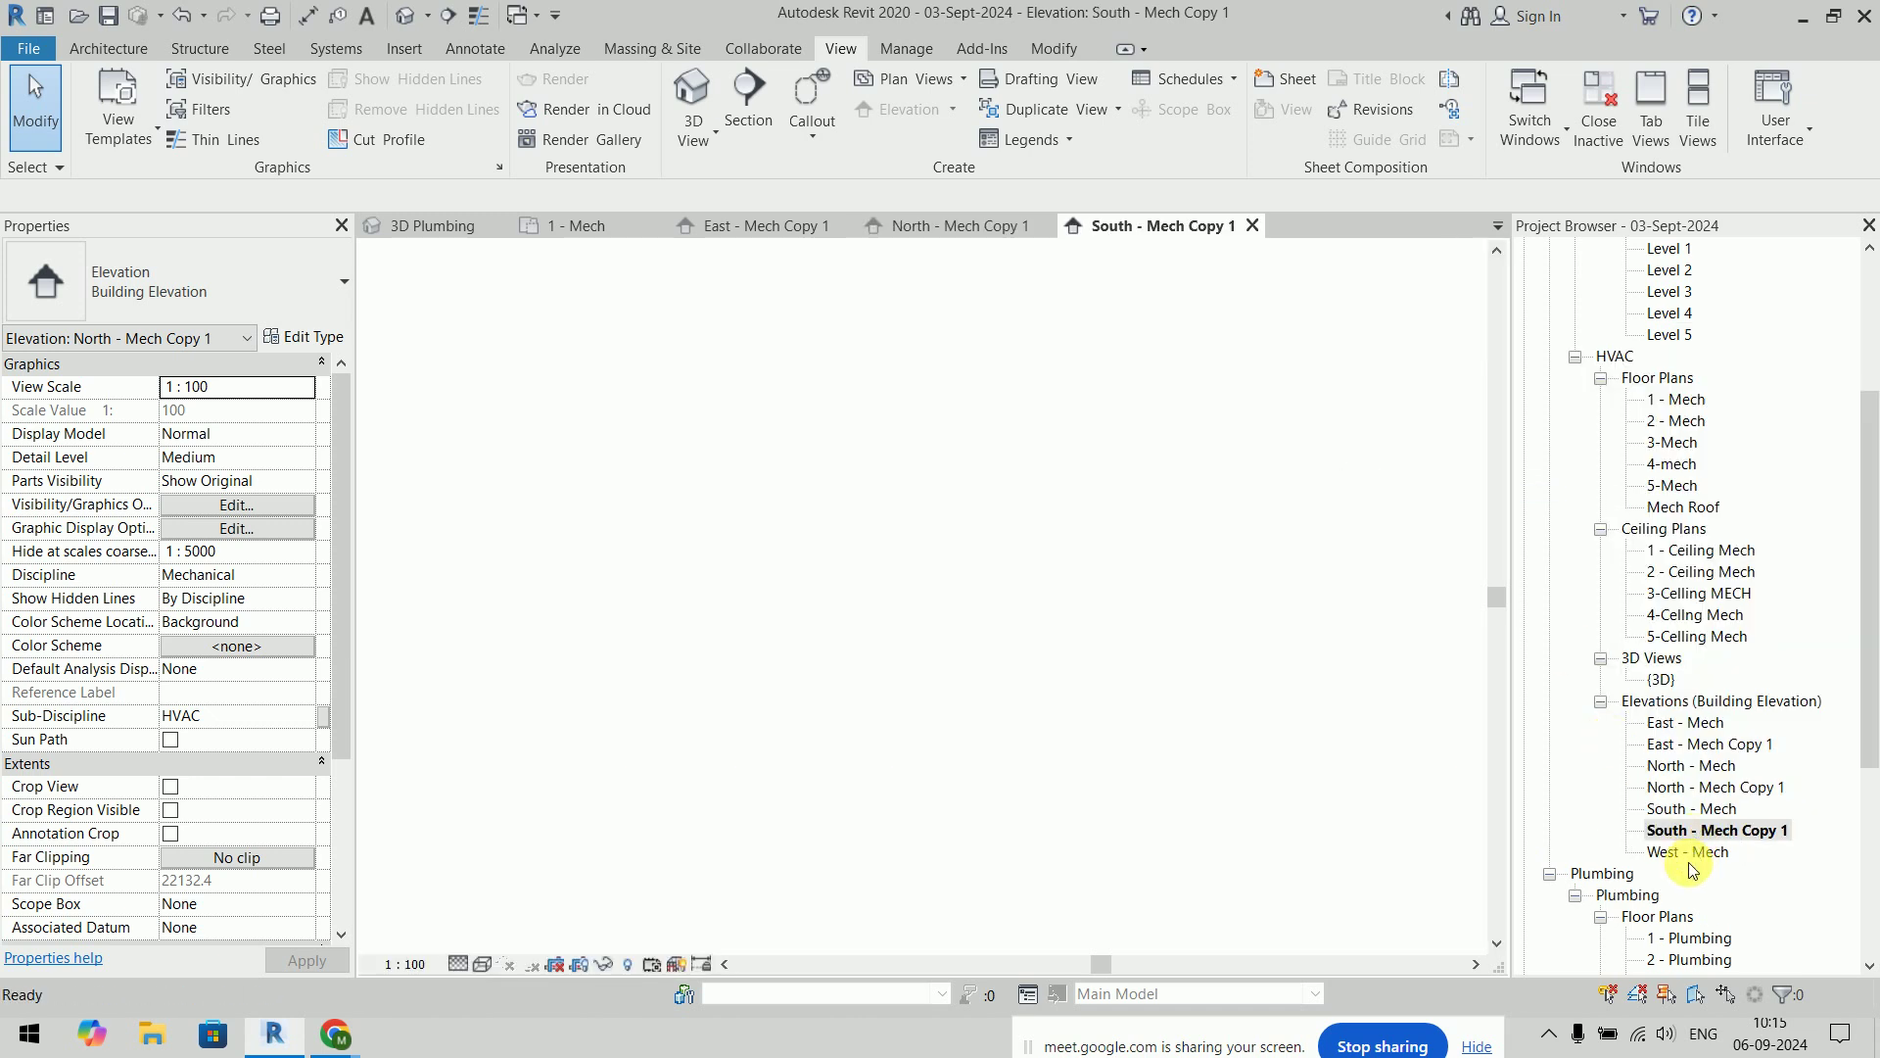
right_click(1689, 852)
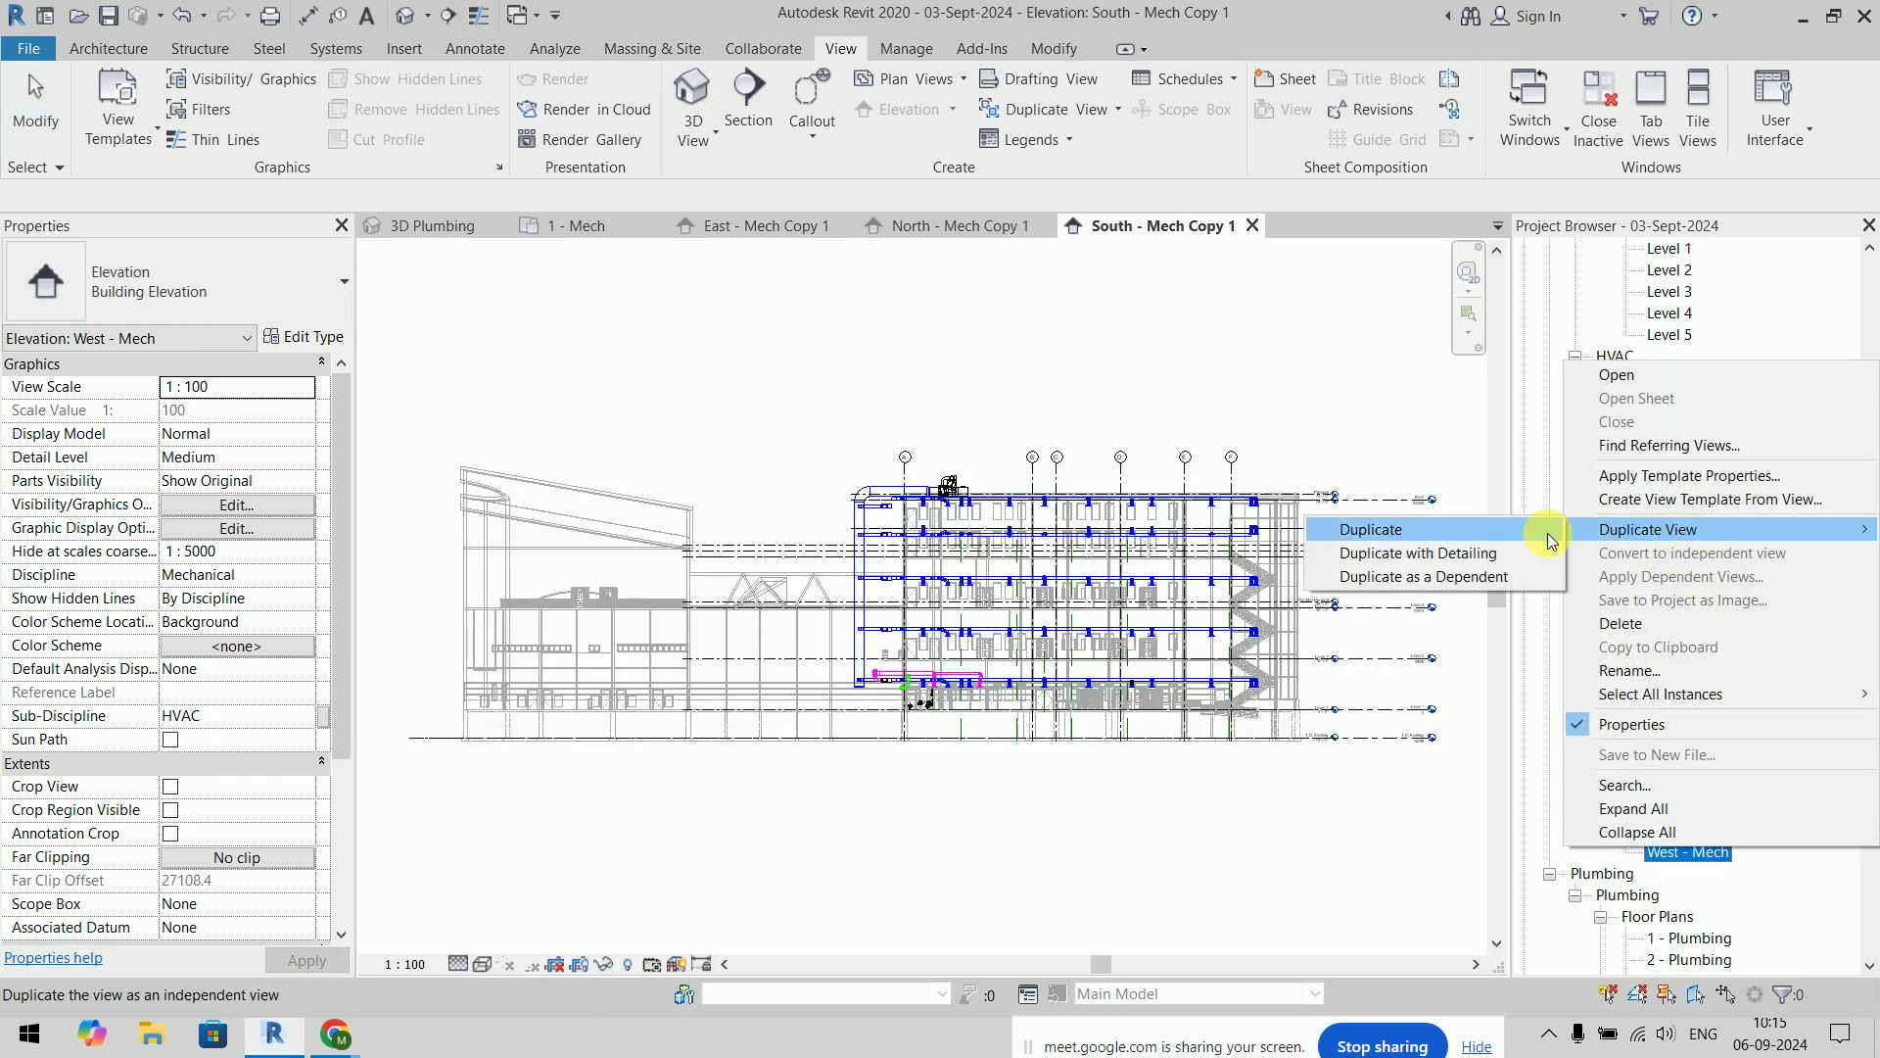
click(1371, 529)
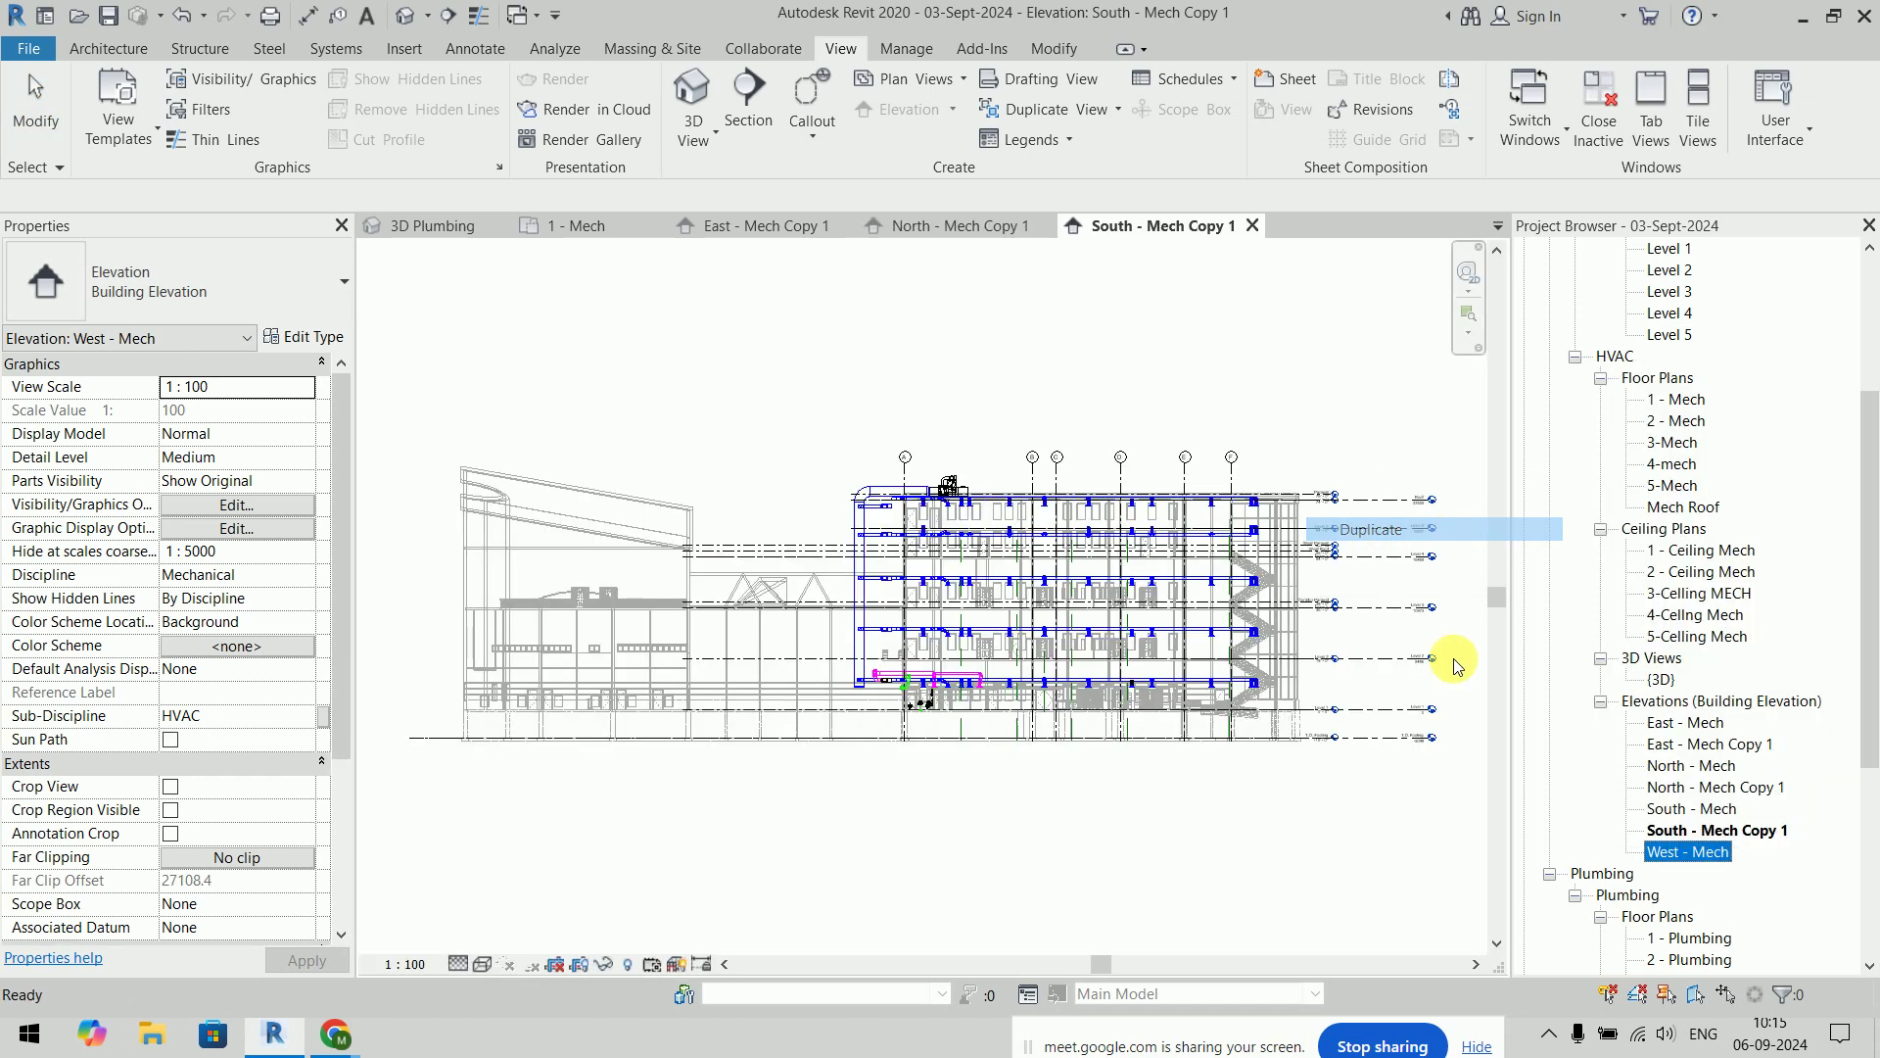
Select the four Mech Copy 1 elevations and set their Sub-Discipline to Fire Fighting
click(1760, 744)
ctrl+click(1763, 788)
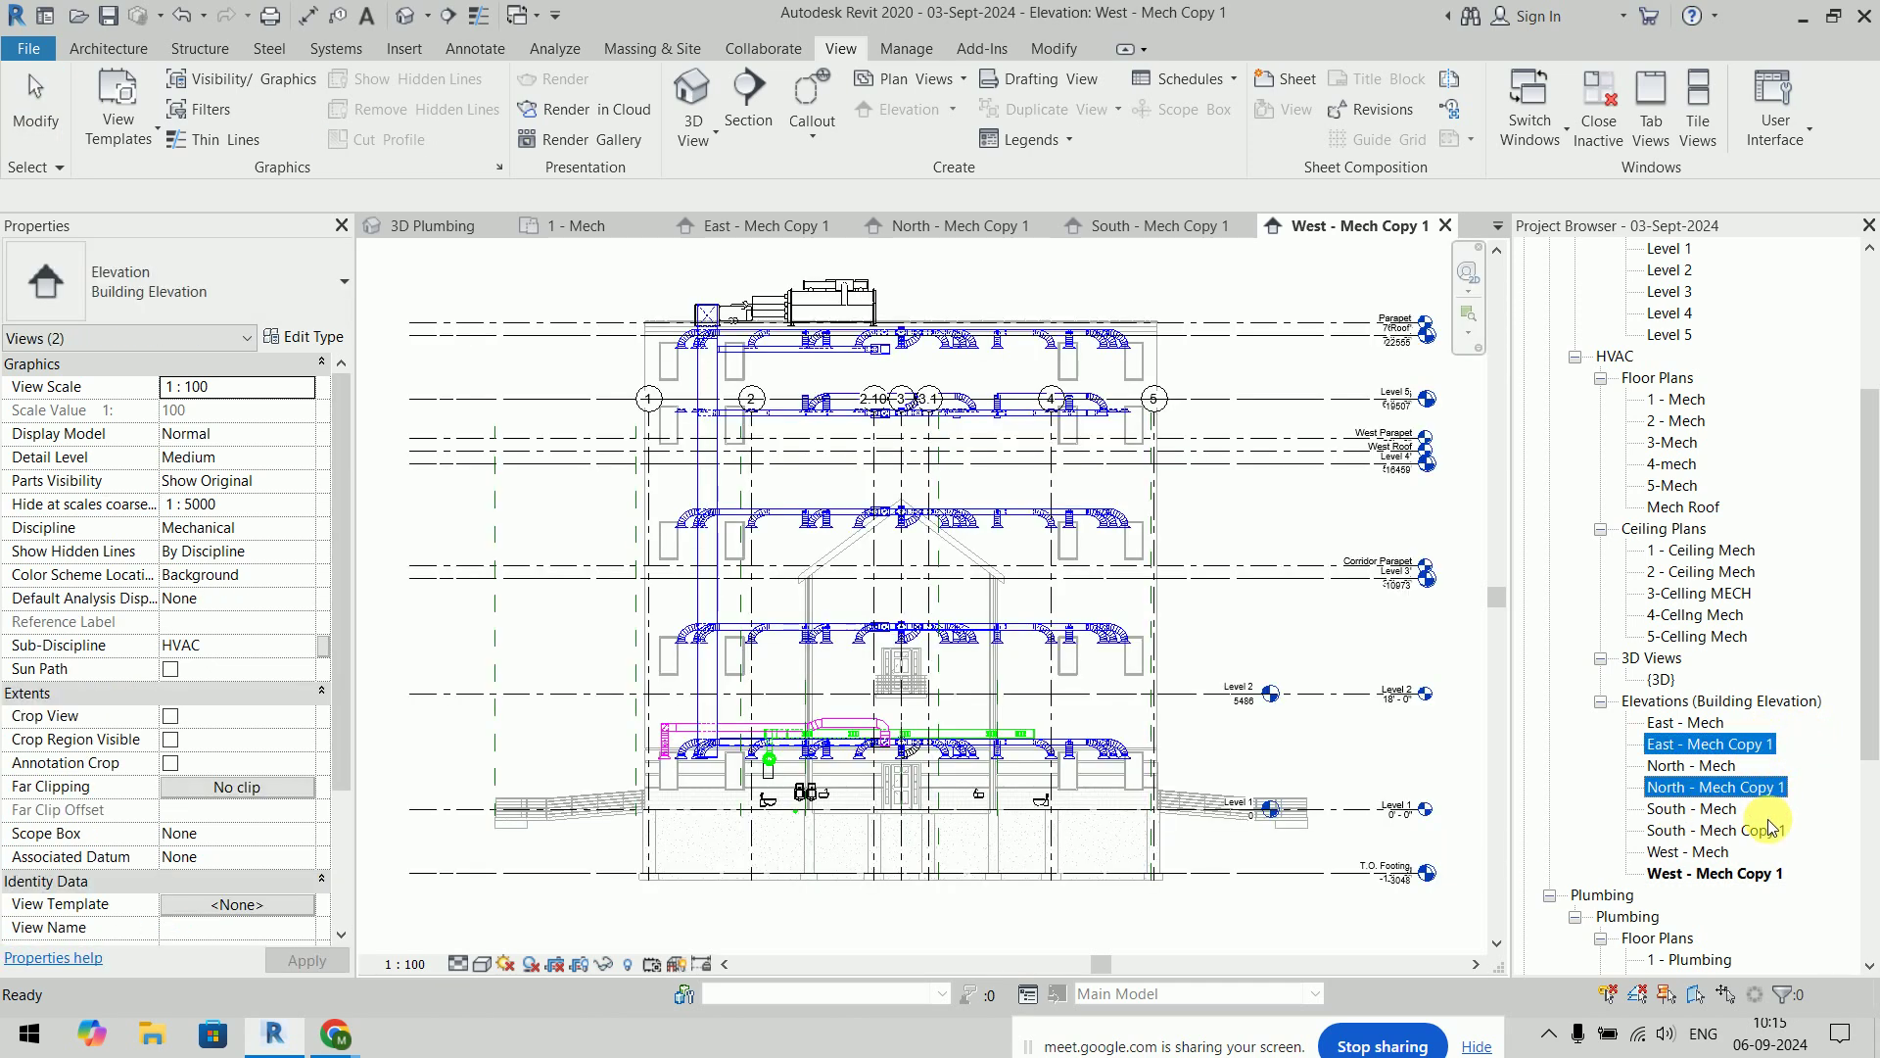
ctrl+click(1770, 832)
ctrl+click(1761, 874)
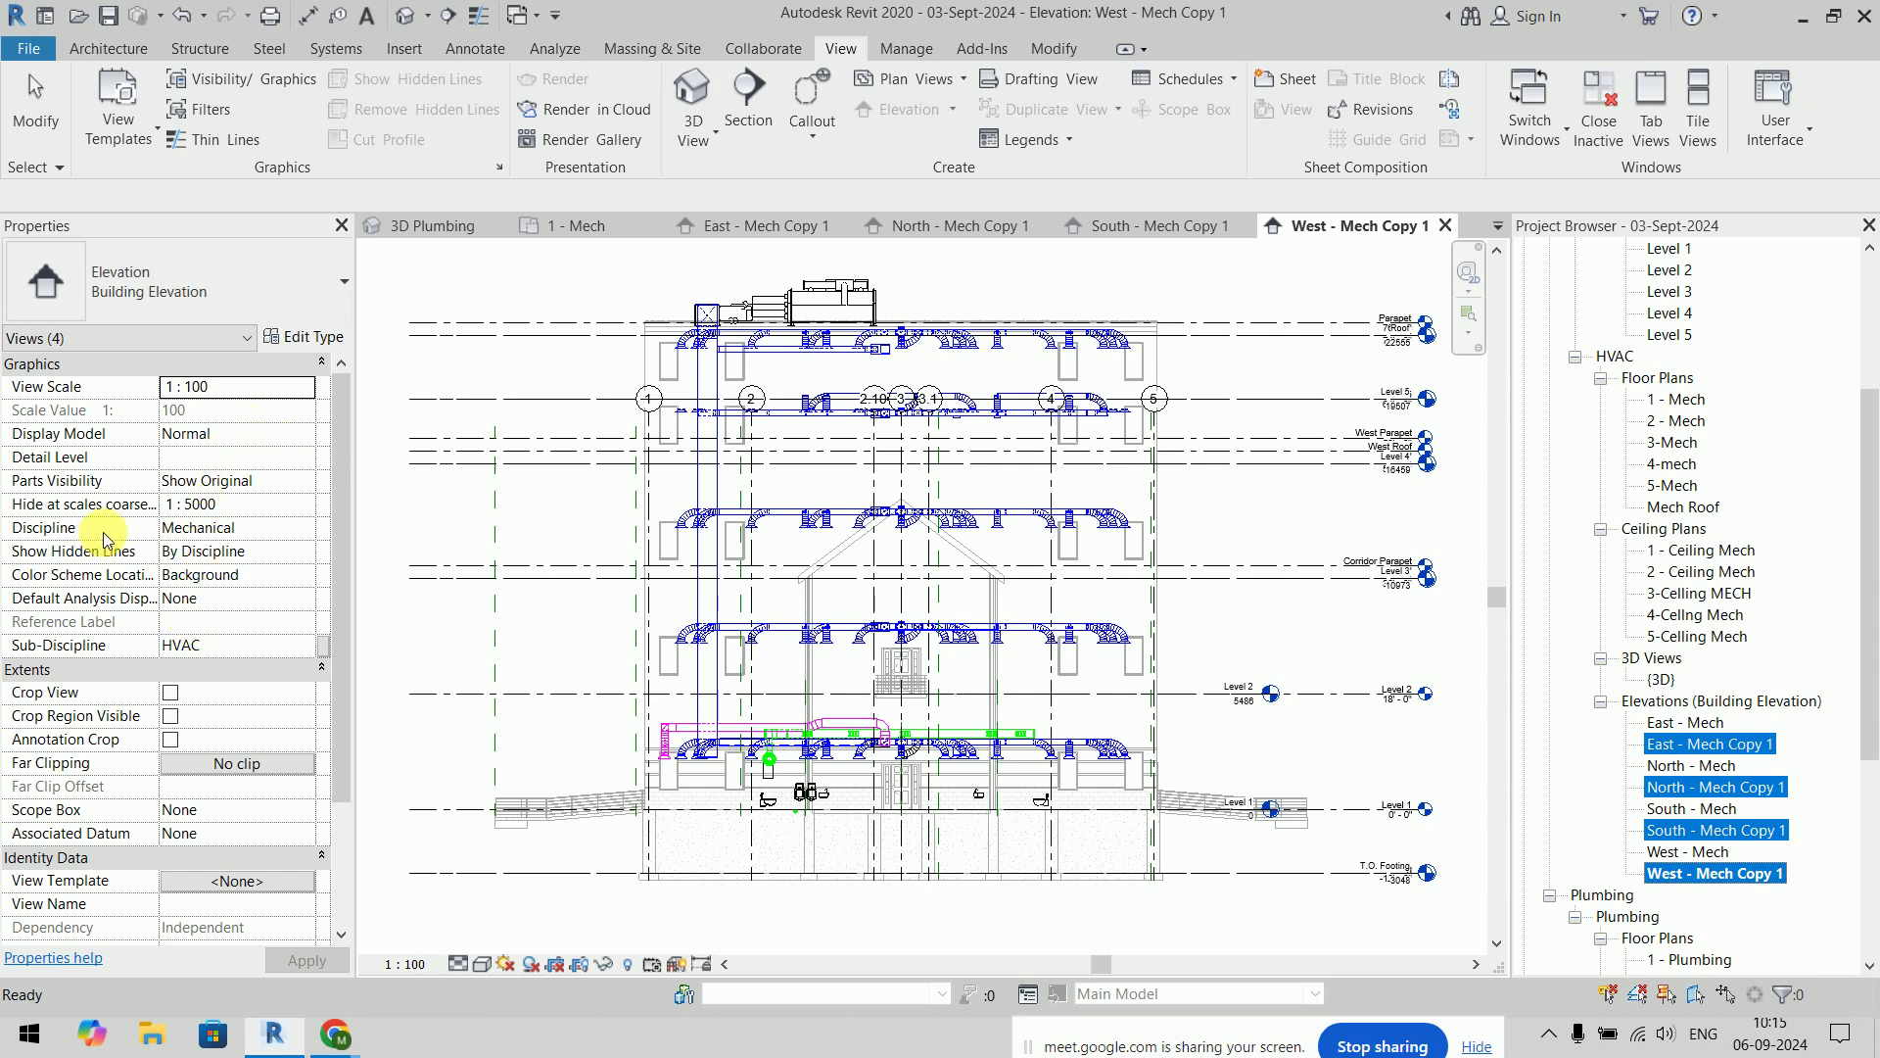
click(305, 644)
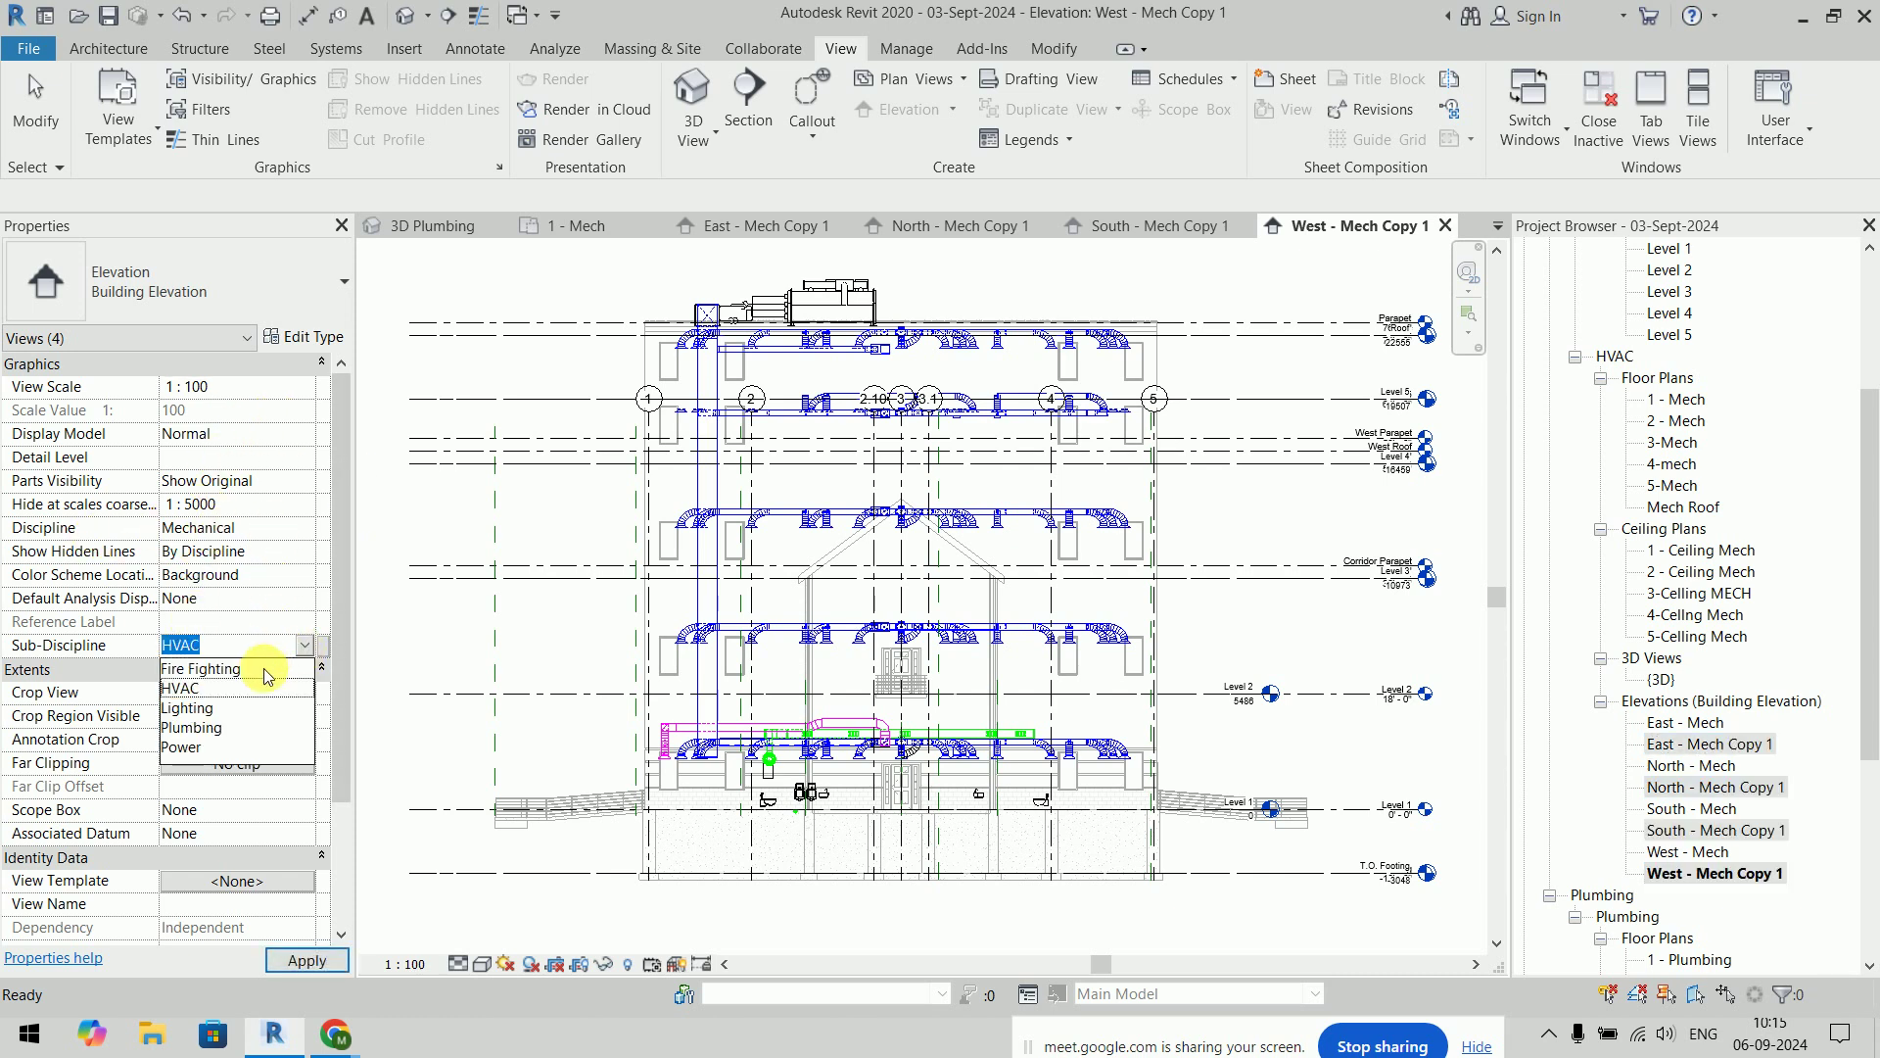
click(200, 667)
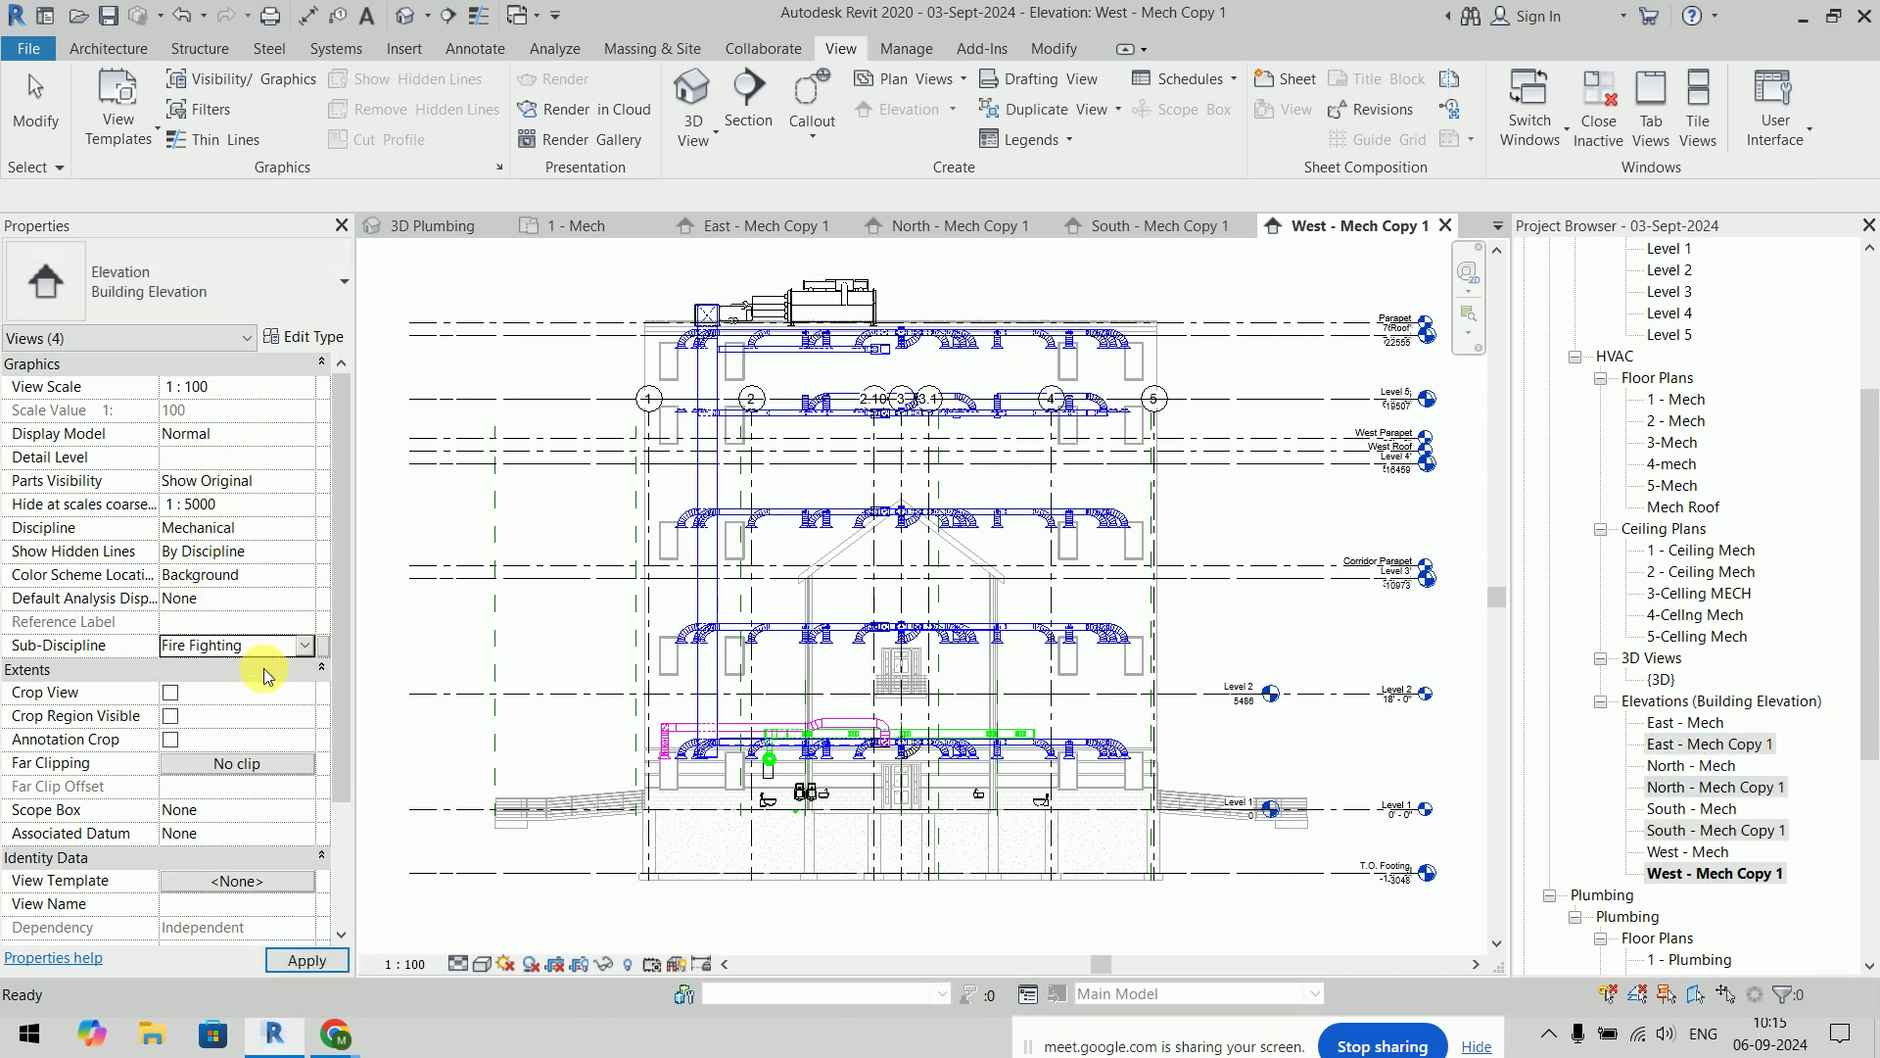
click(306, 961)
Check the copies now listed under Fire Fighting and select the Level 1 fire floor plan
scroll(1703, 509, up, 2)
scroll(1704, 509, up, 2)
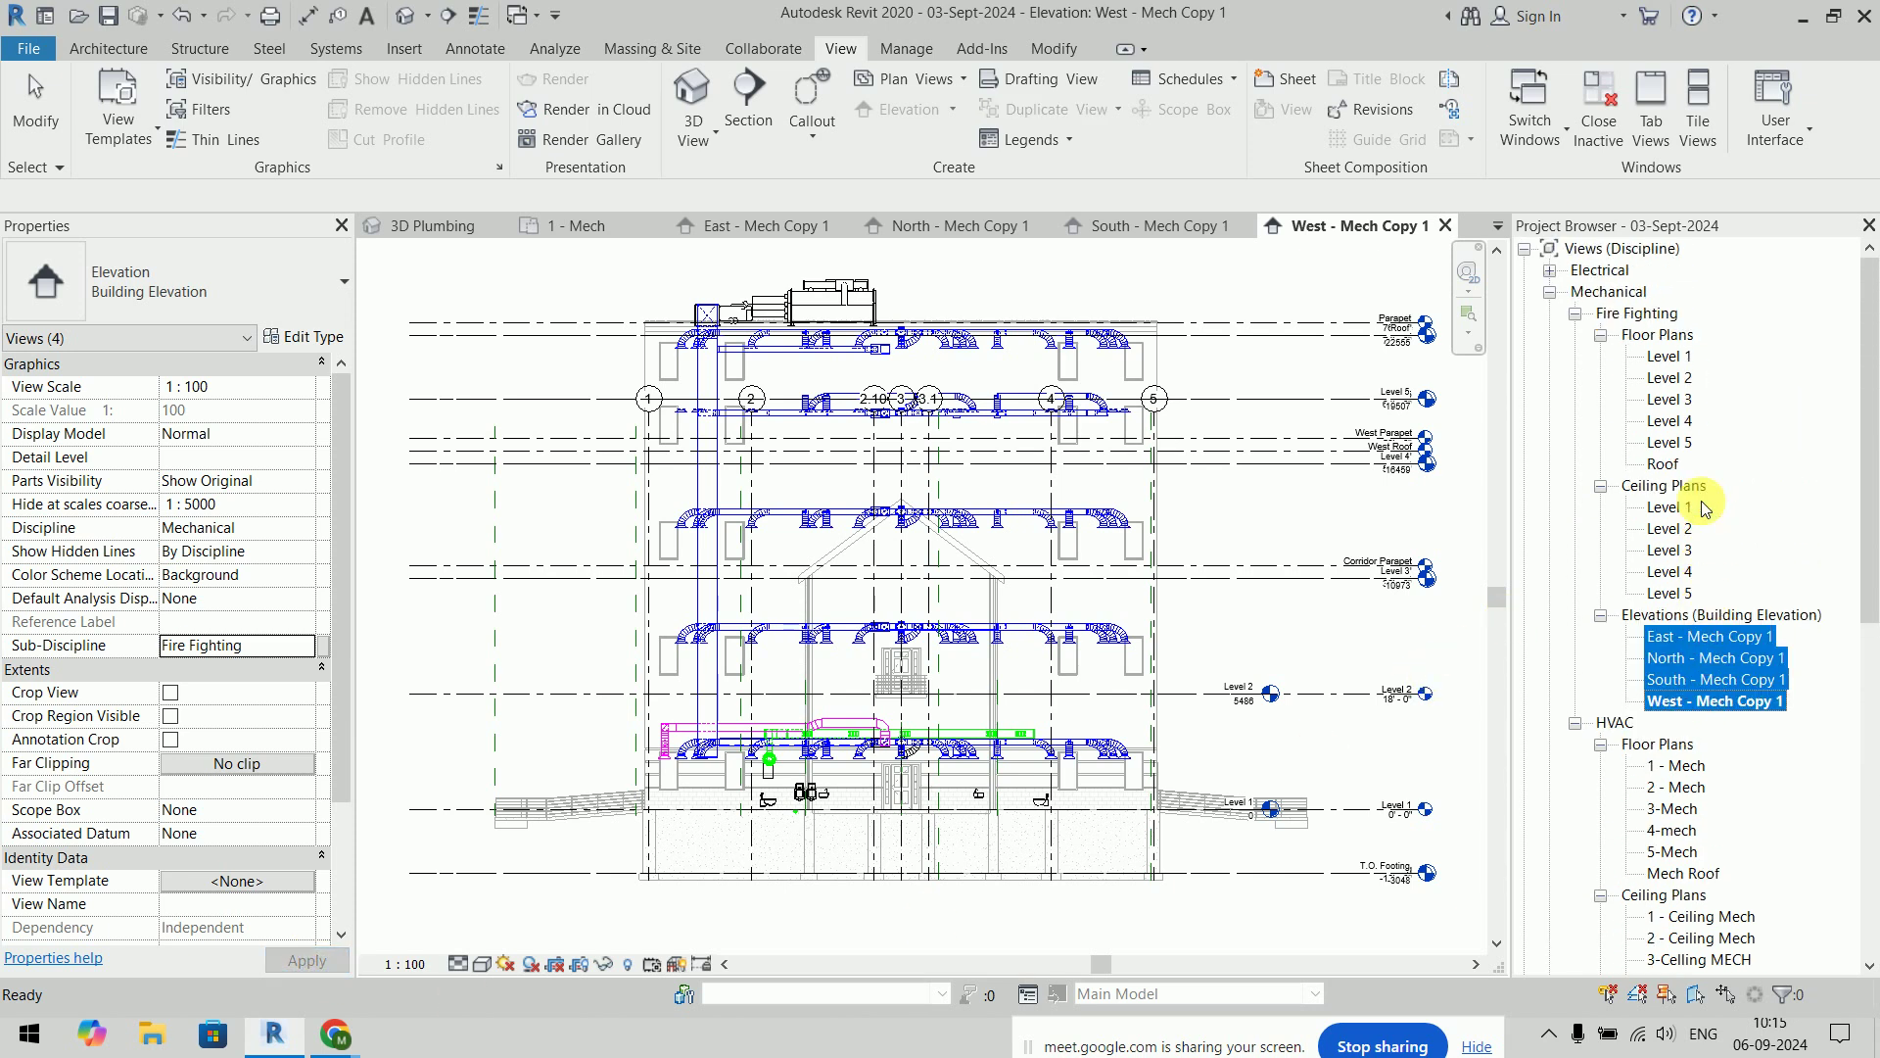
click(1750, 640)
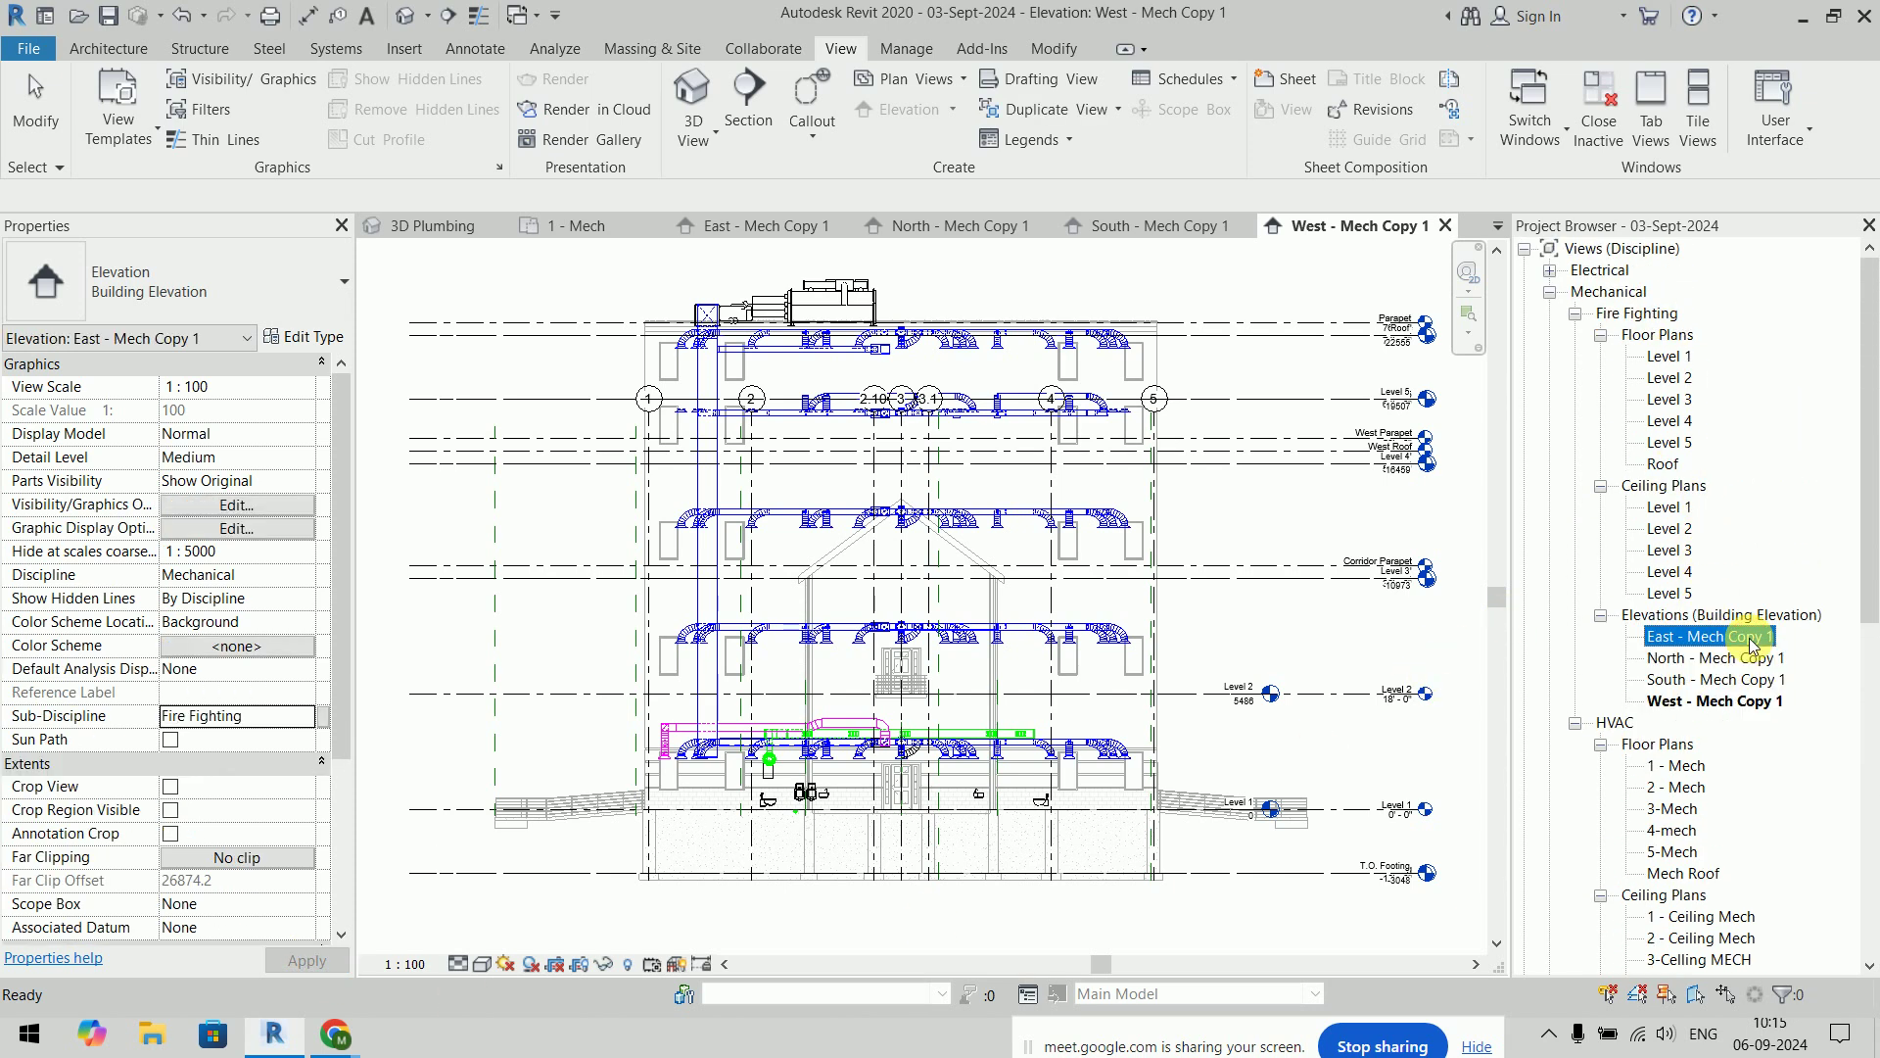
click(1739, 615)
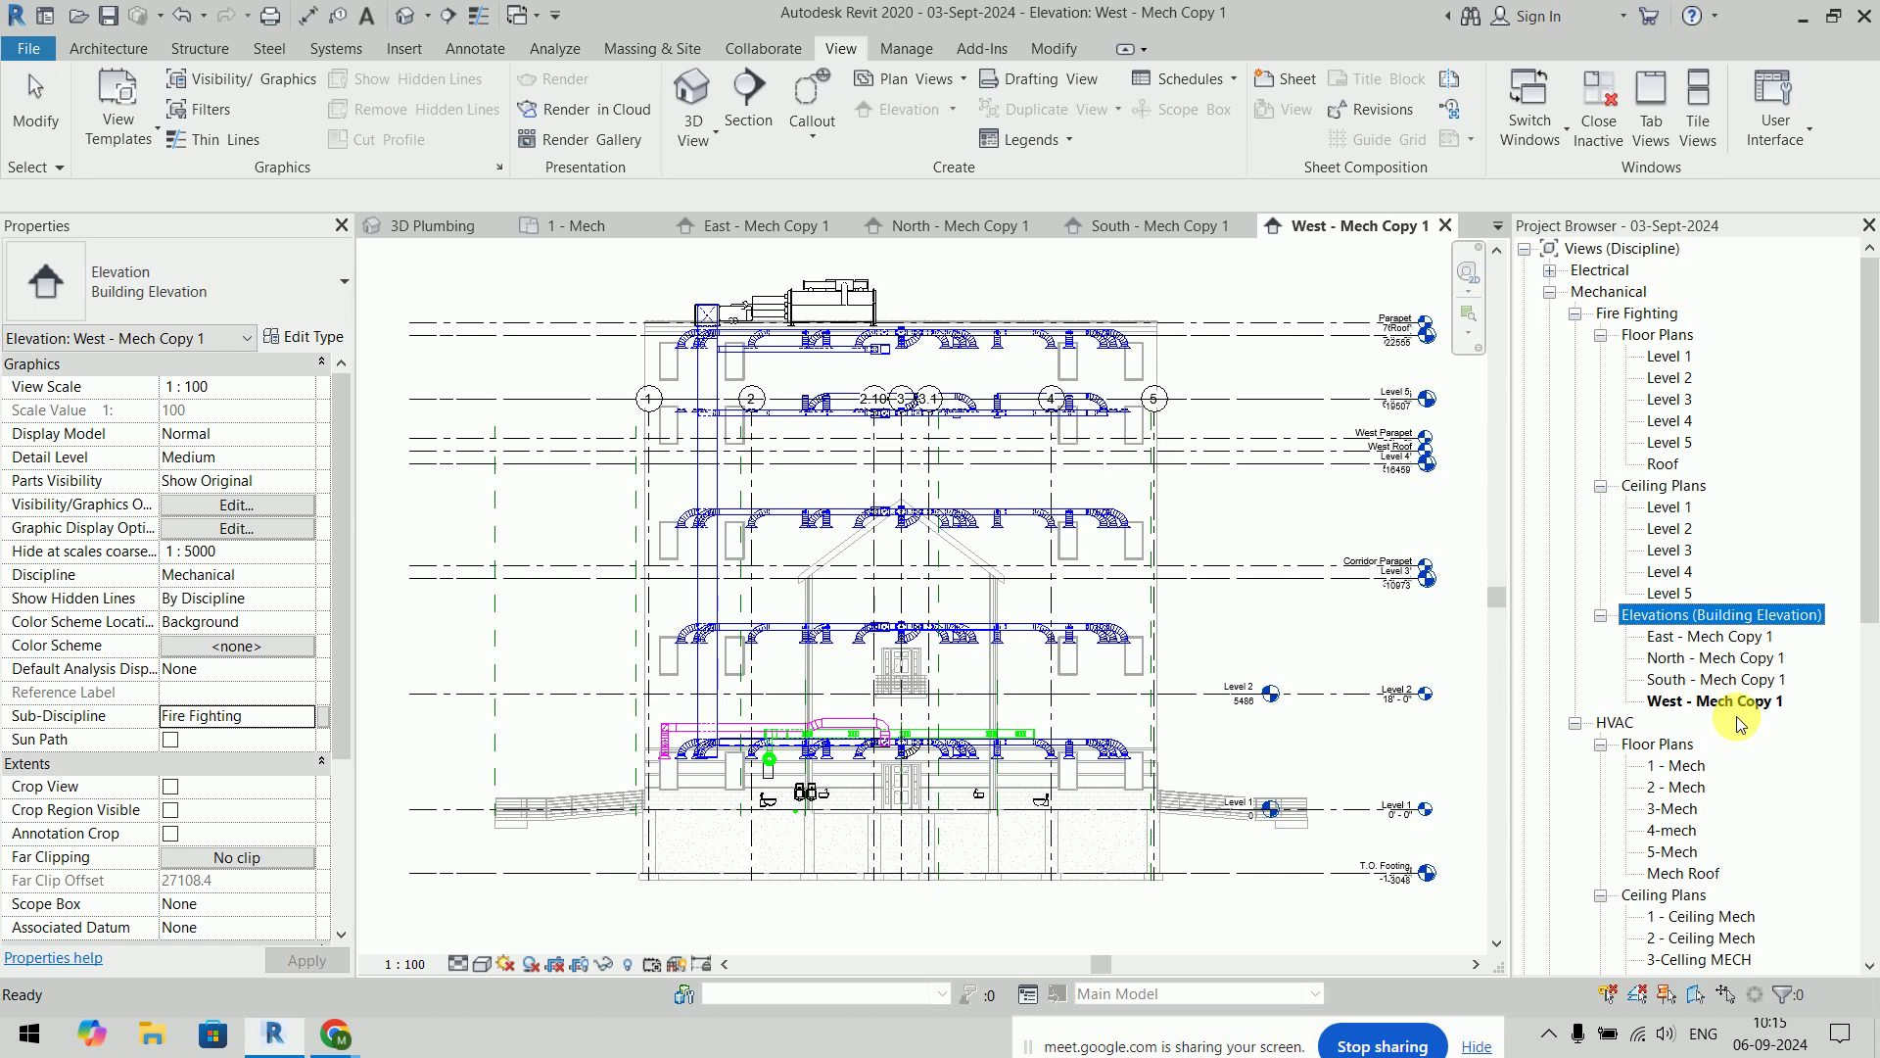
click(1670, 359)
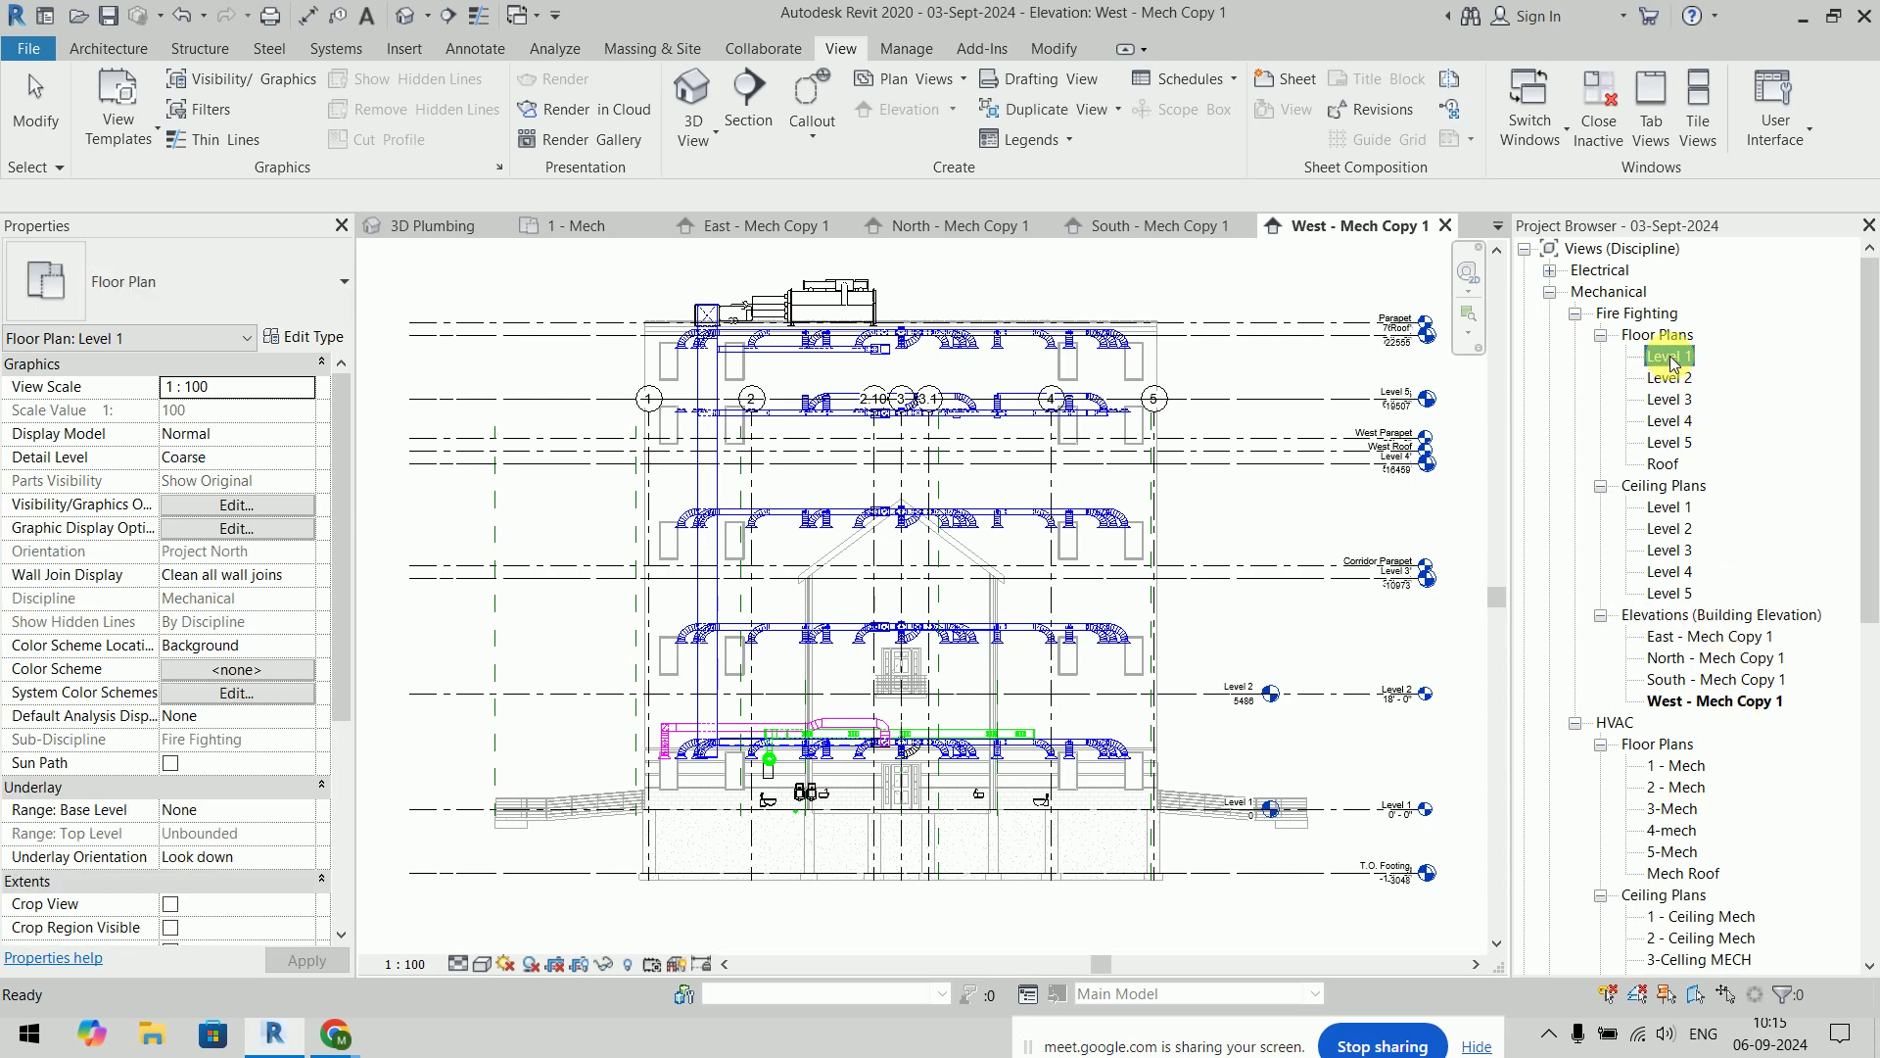
Rename the Level 1 fire-fighting floor plan to 1 - Fire Plan, keeping the level name
click(1675, 363)
text(1 -)
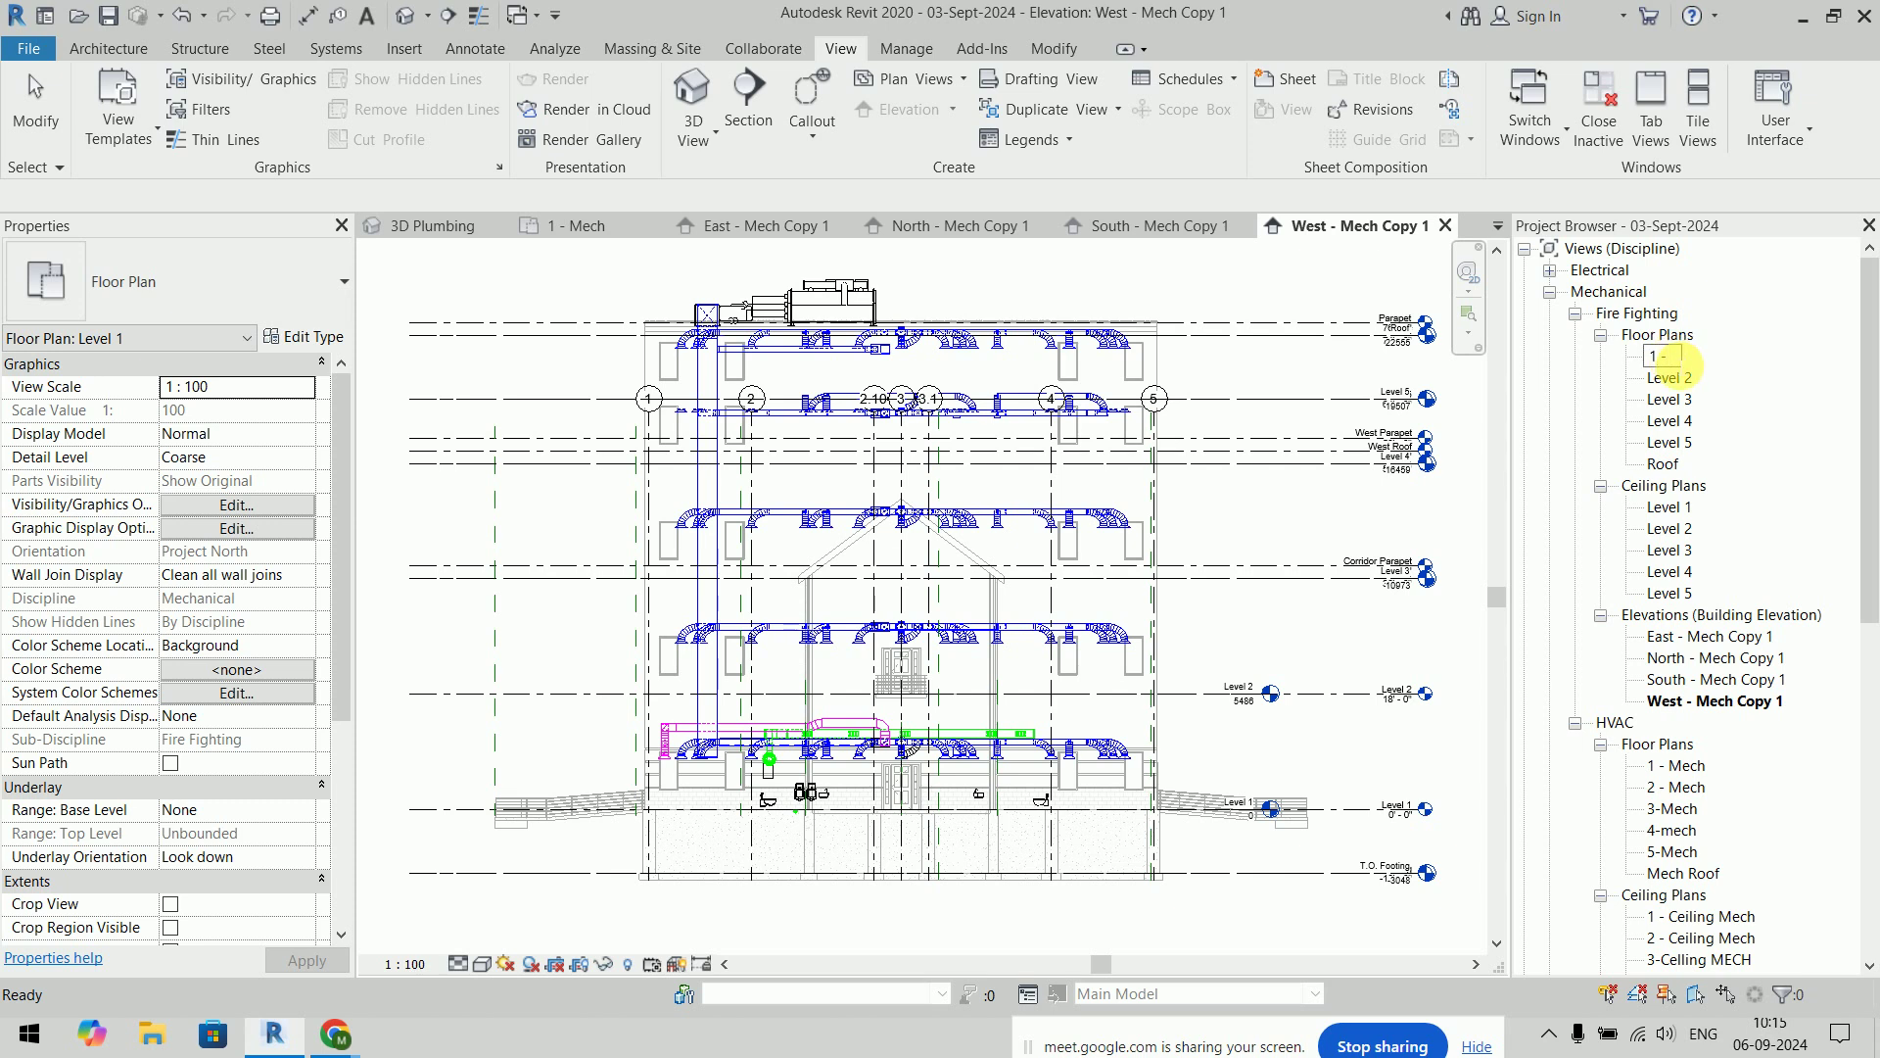
text( Fire Plan)
key(Return)
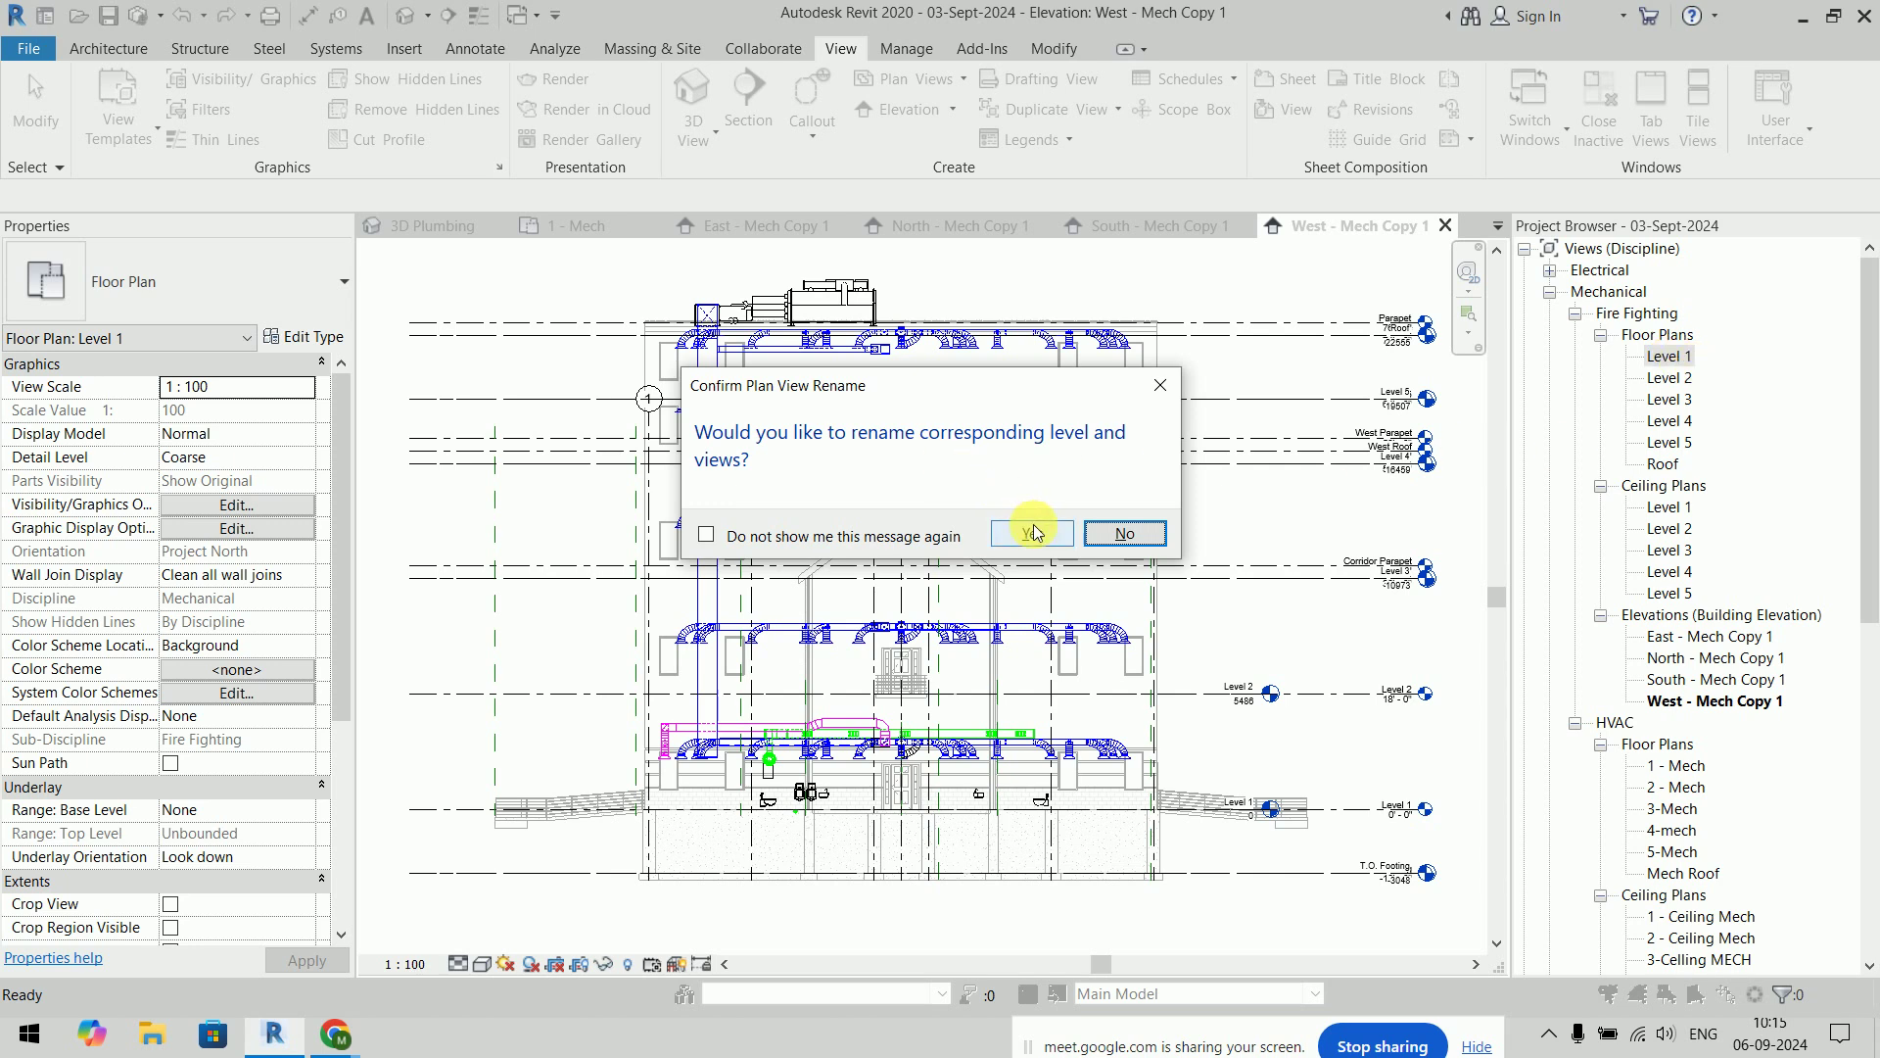
click(1100, 532)
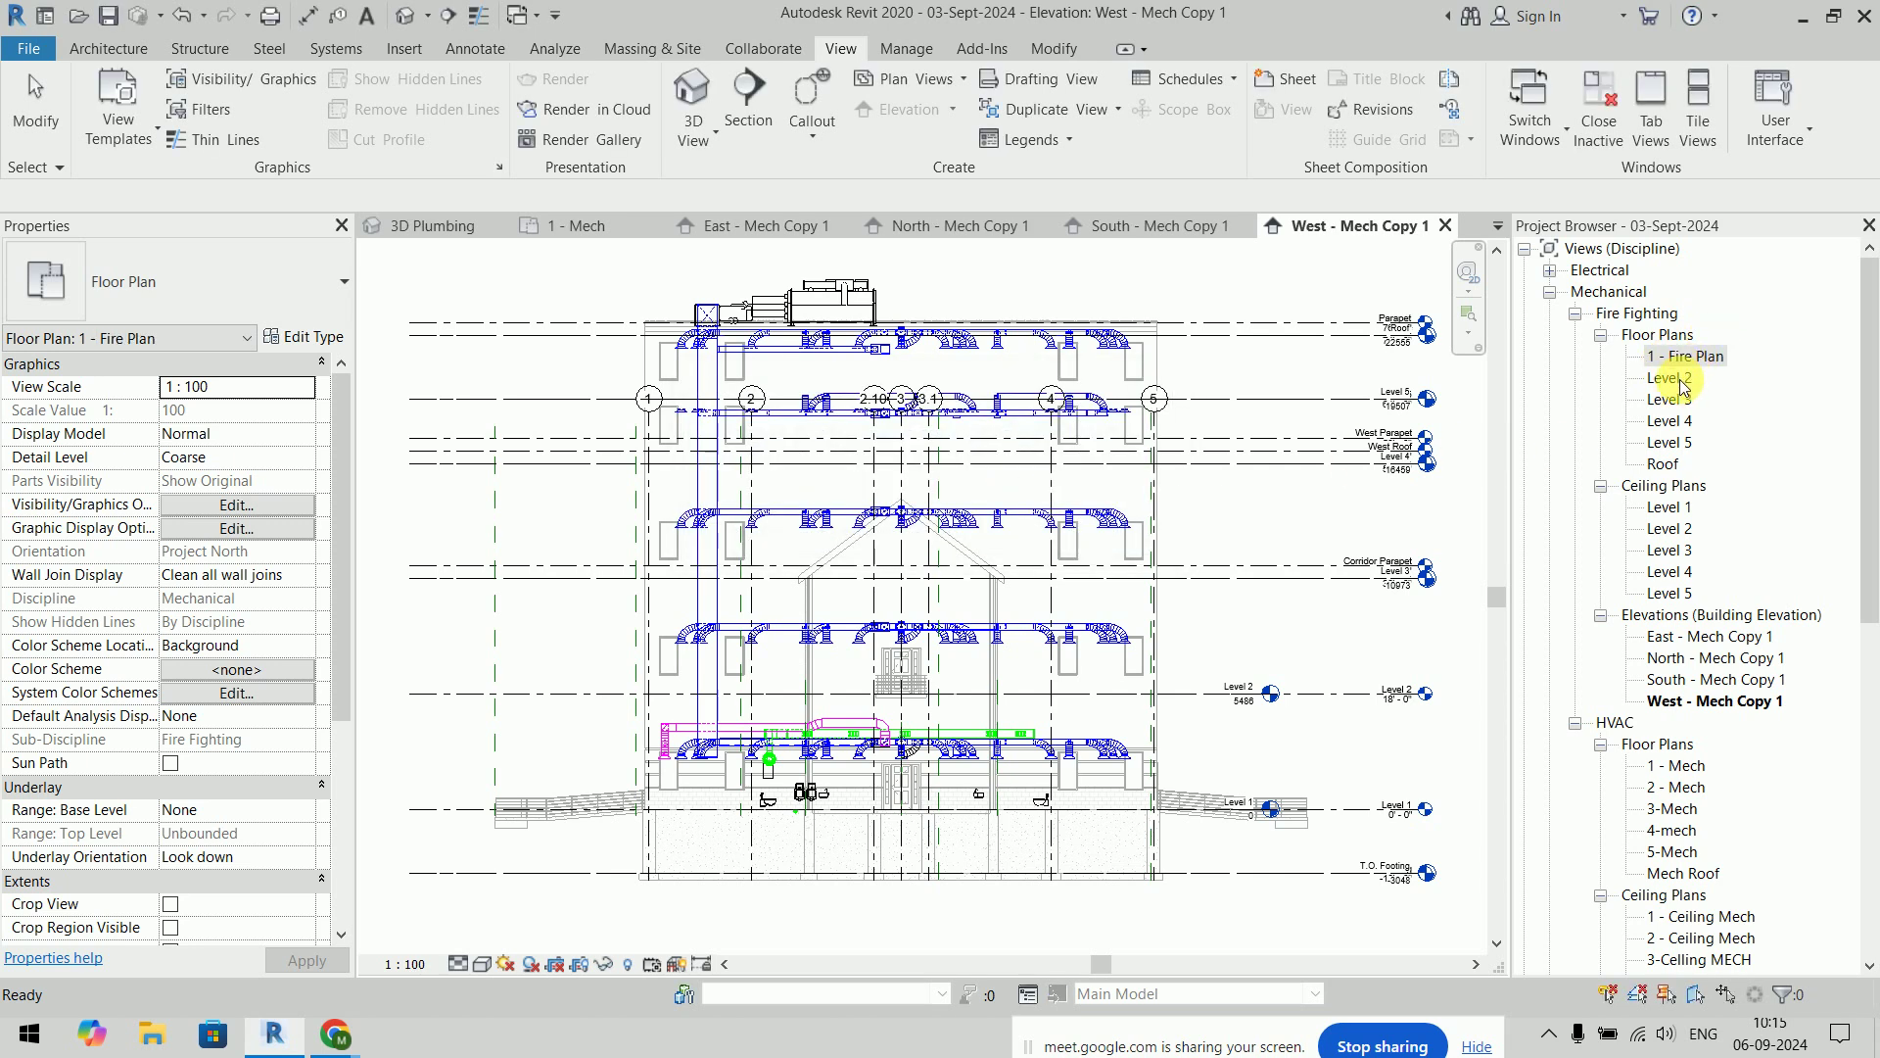
Rename the Level 2 plan to 2 - Fire Plan, then undo the accidental level rename
click(1680, 380)
click(1682, 385)
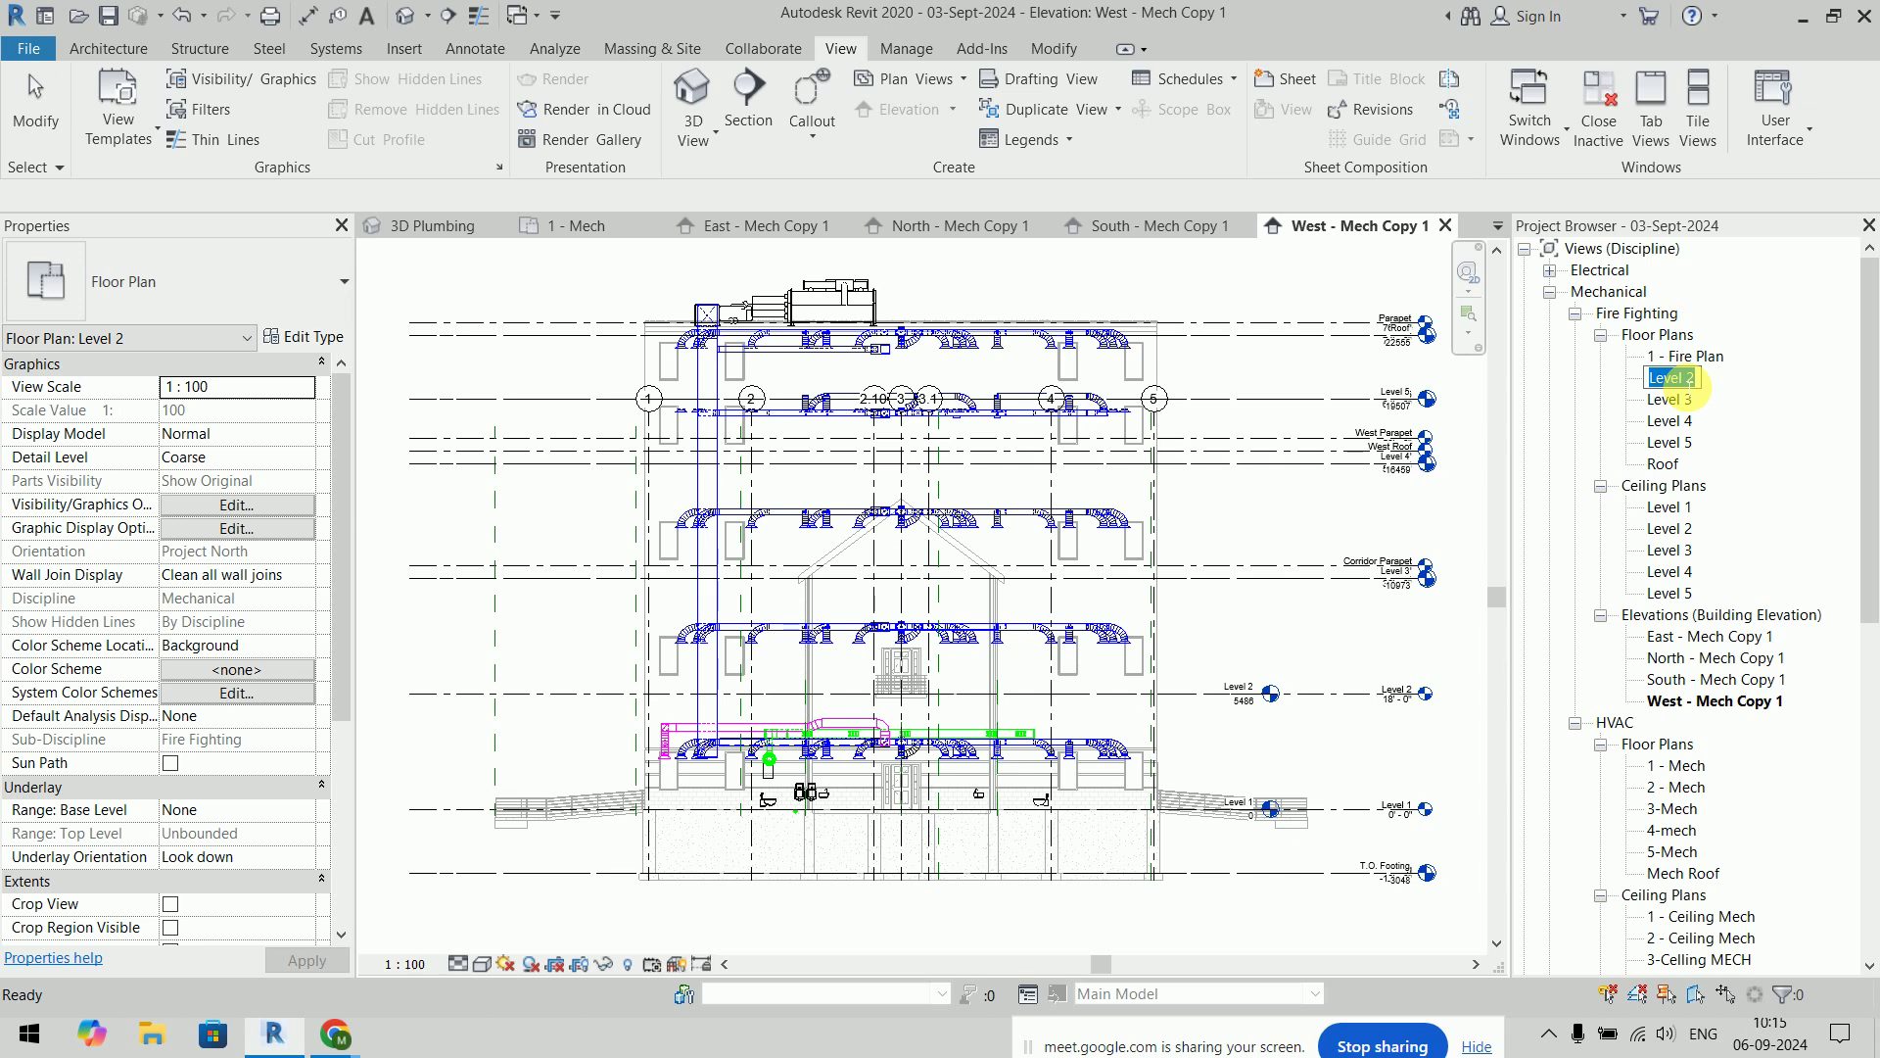
text(2 - Fire Plan)
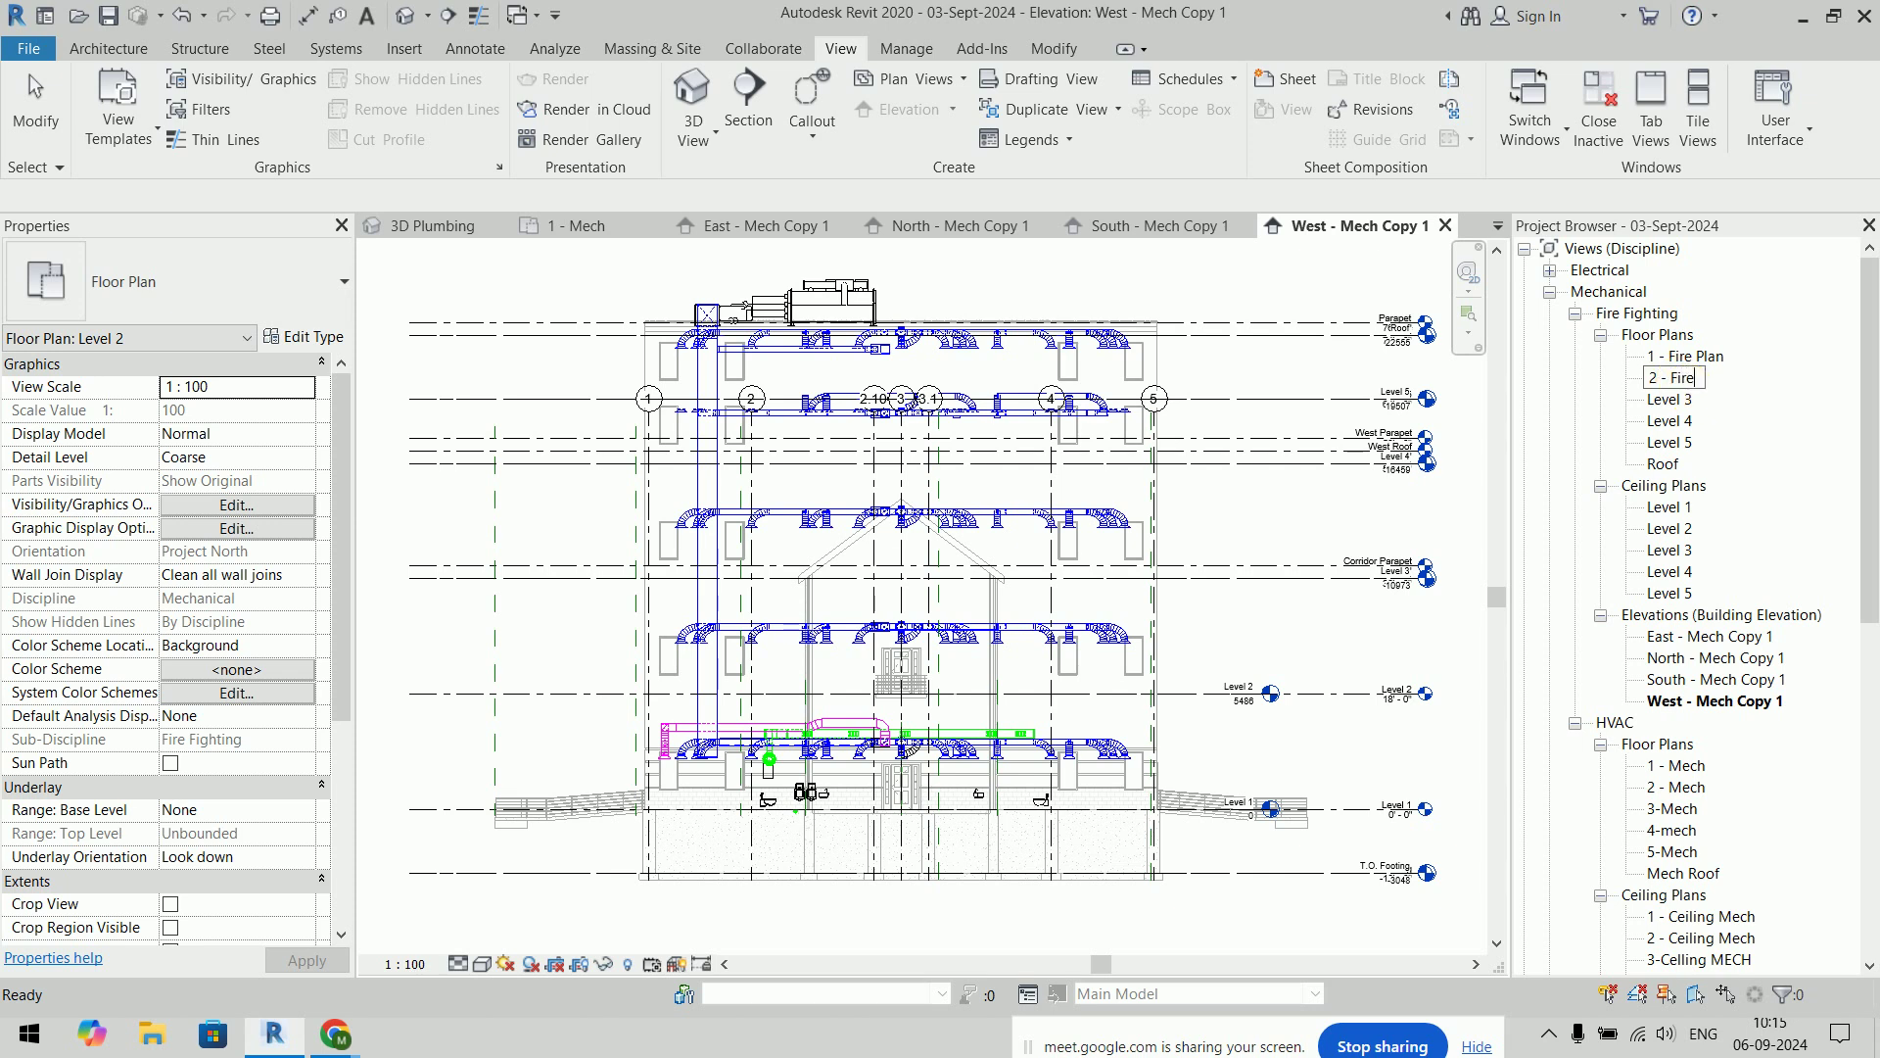
key(Return)
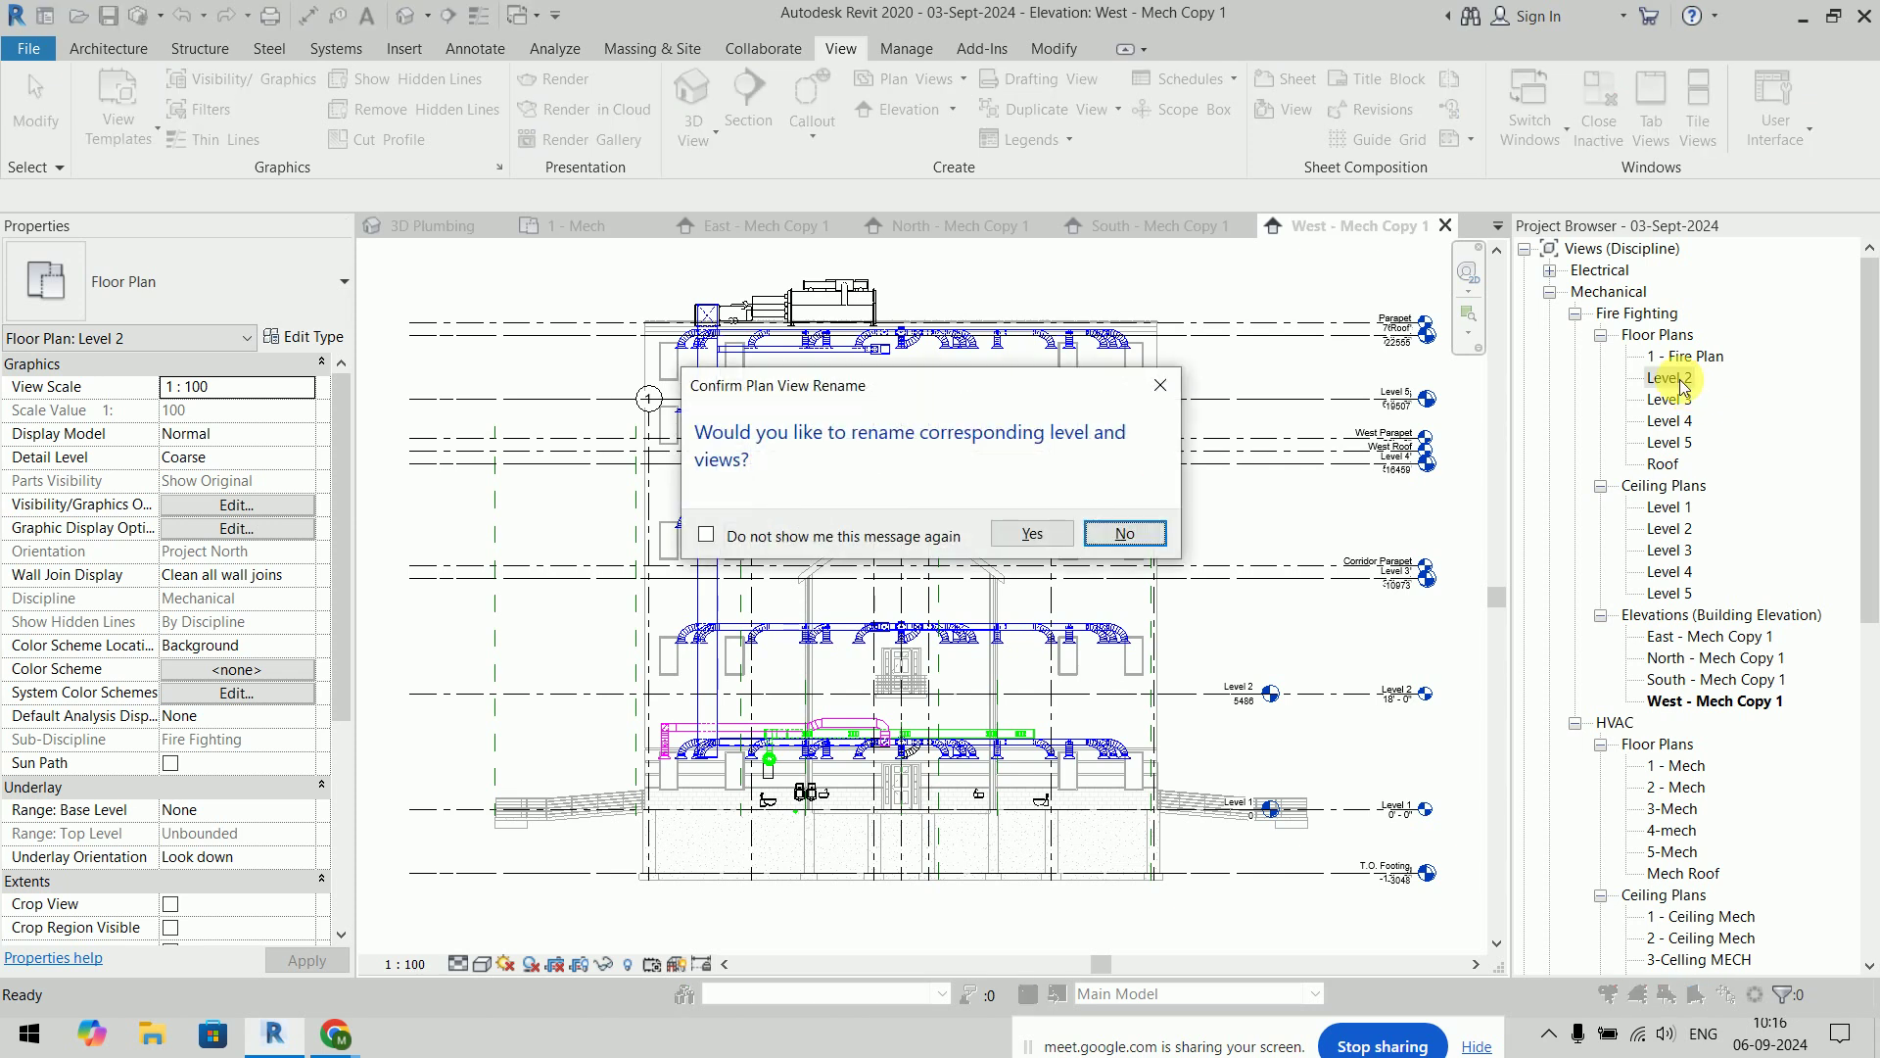
key(Left)
key(Return)
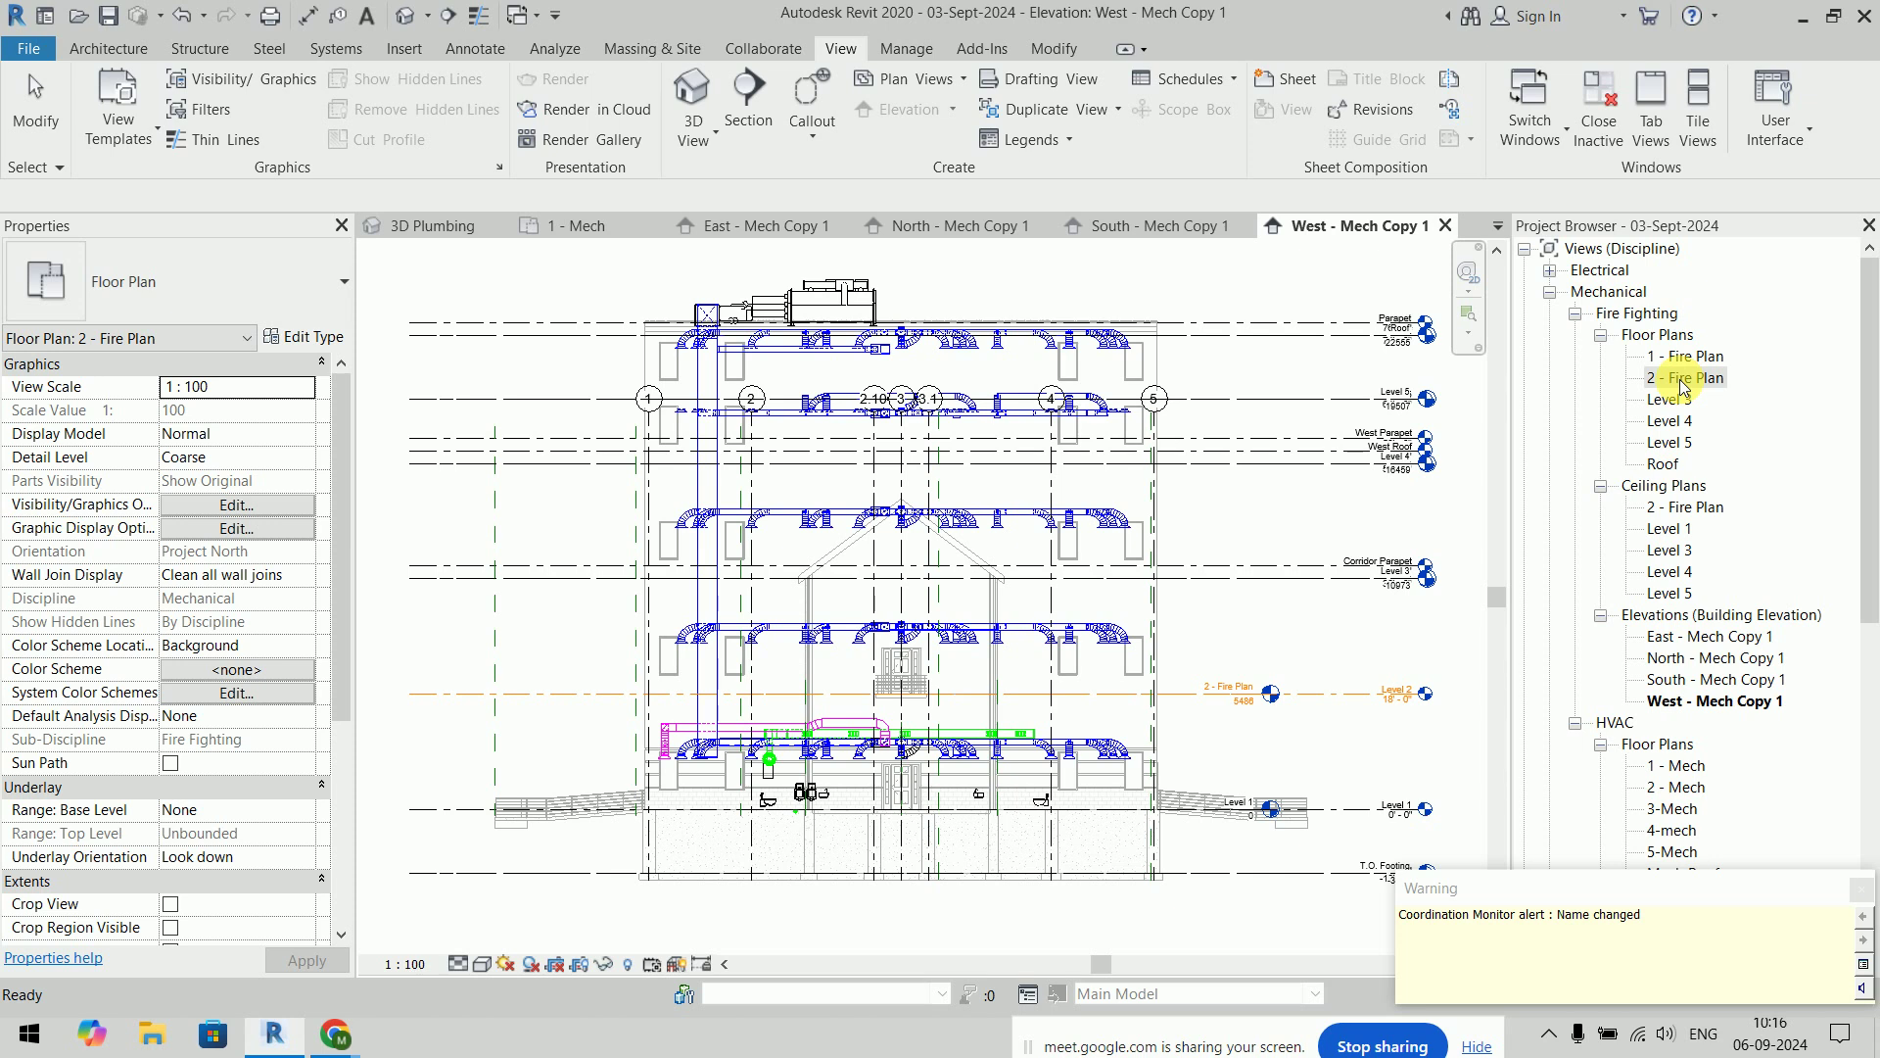
key(ctrl+z)
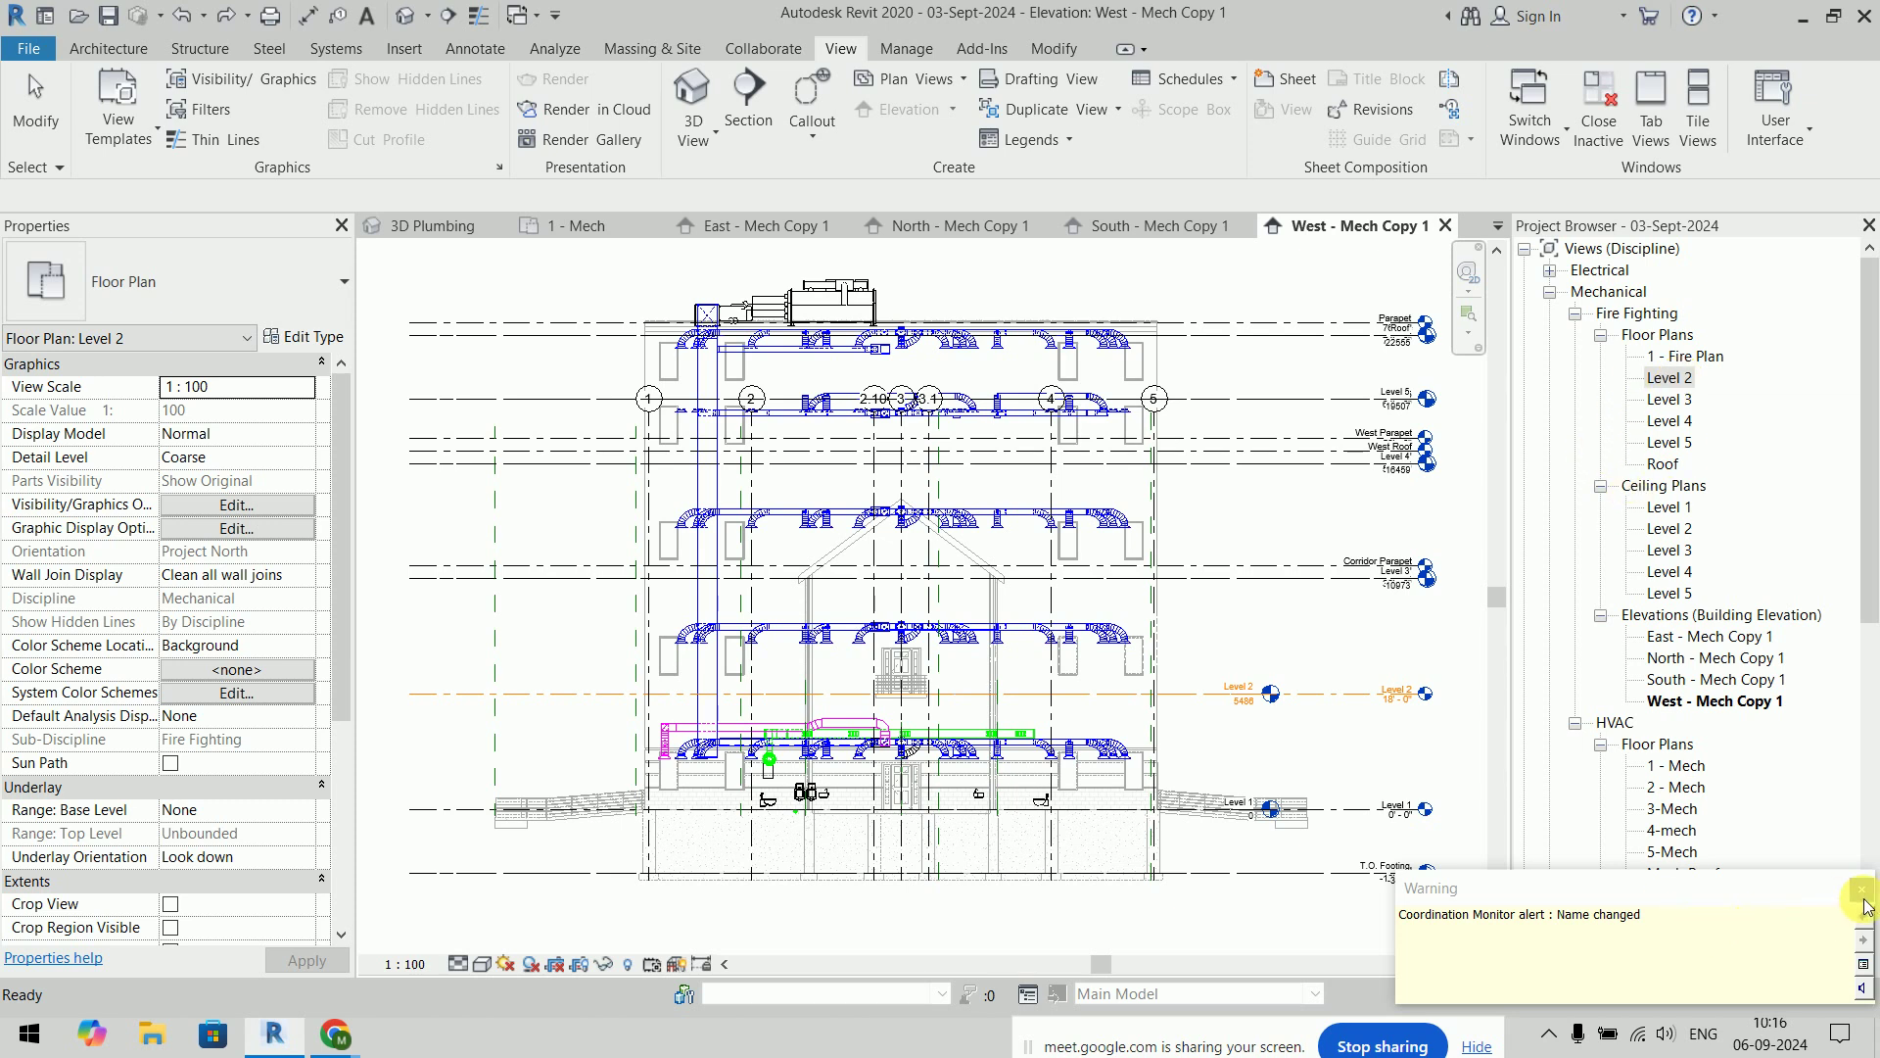
Rename the Level 2 plan to 2 - Fire Plan again, keeping the level named Level 2
right_click(1680, 382)
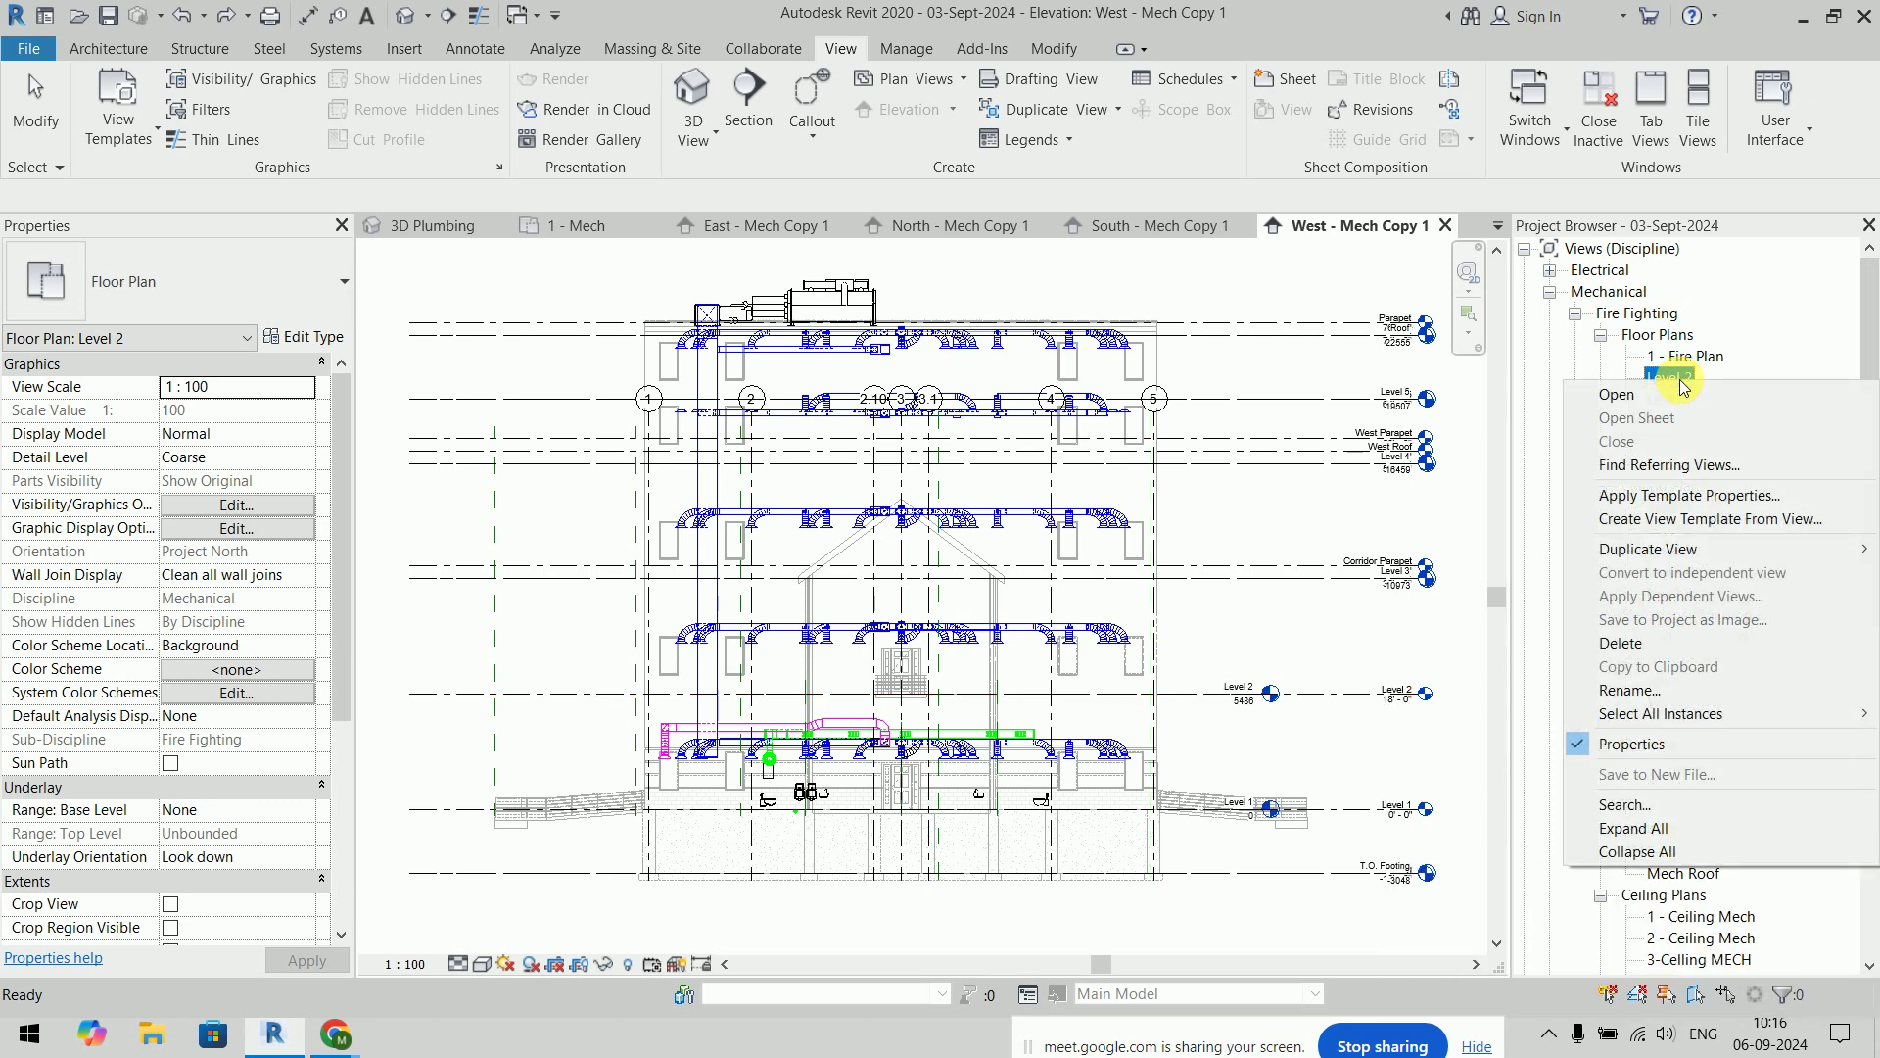
key(Escape)
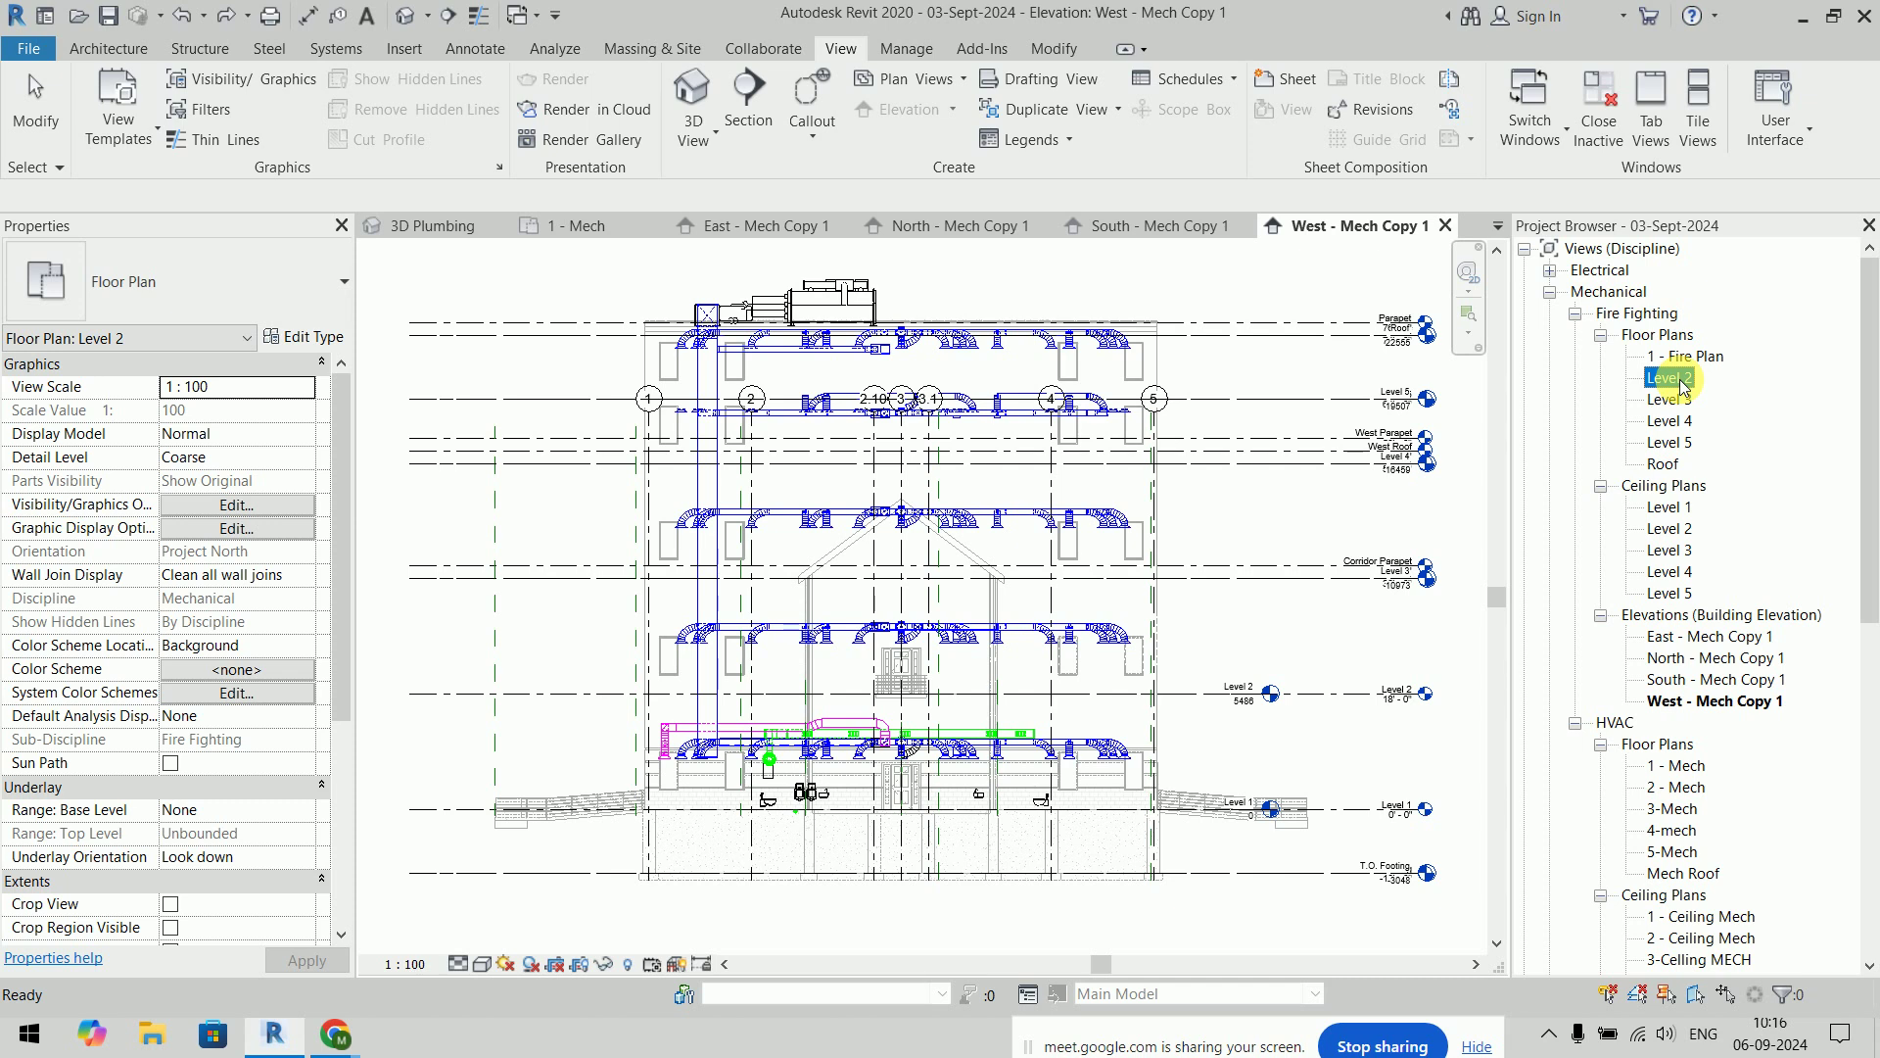
click(1681, 385)
text(2 - Fire)
text( Plan)
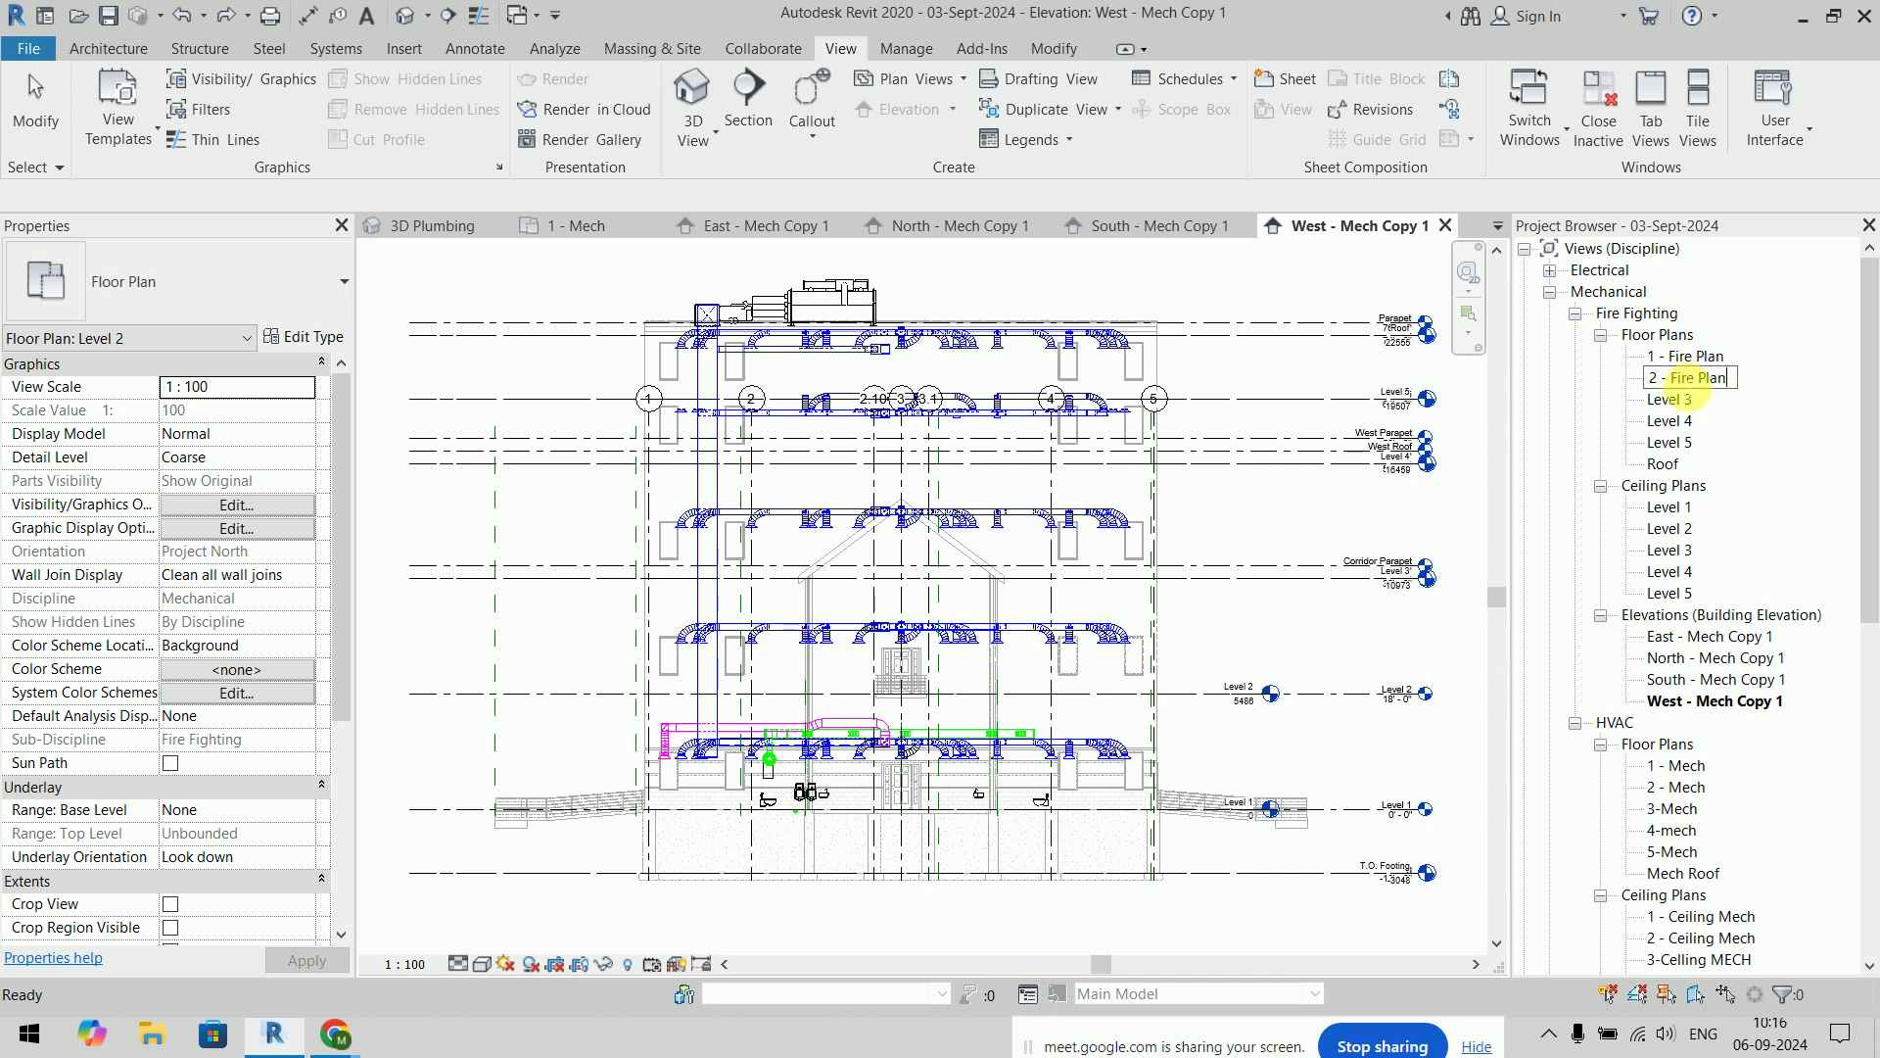
key(Return)
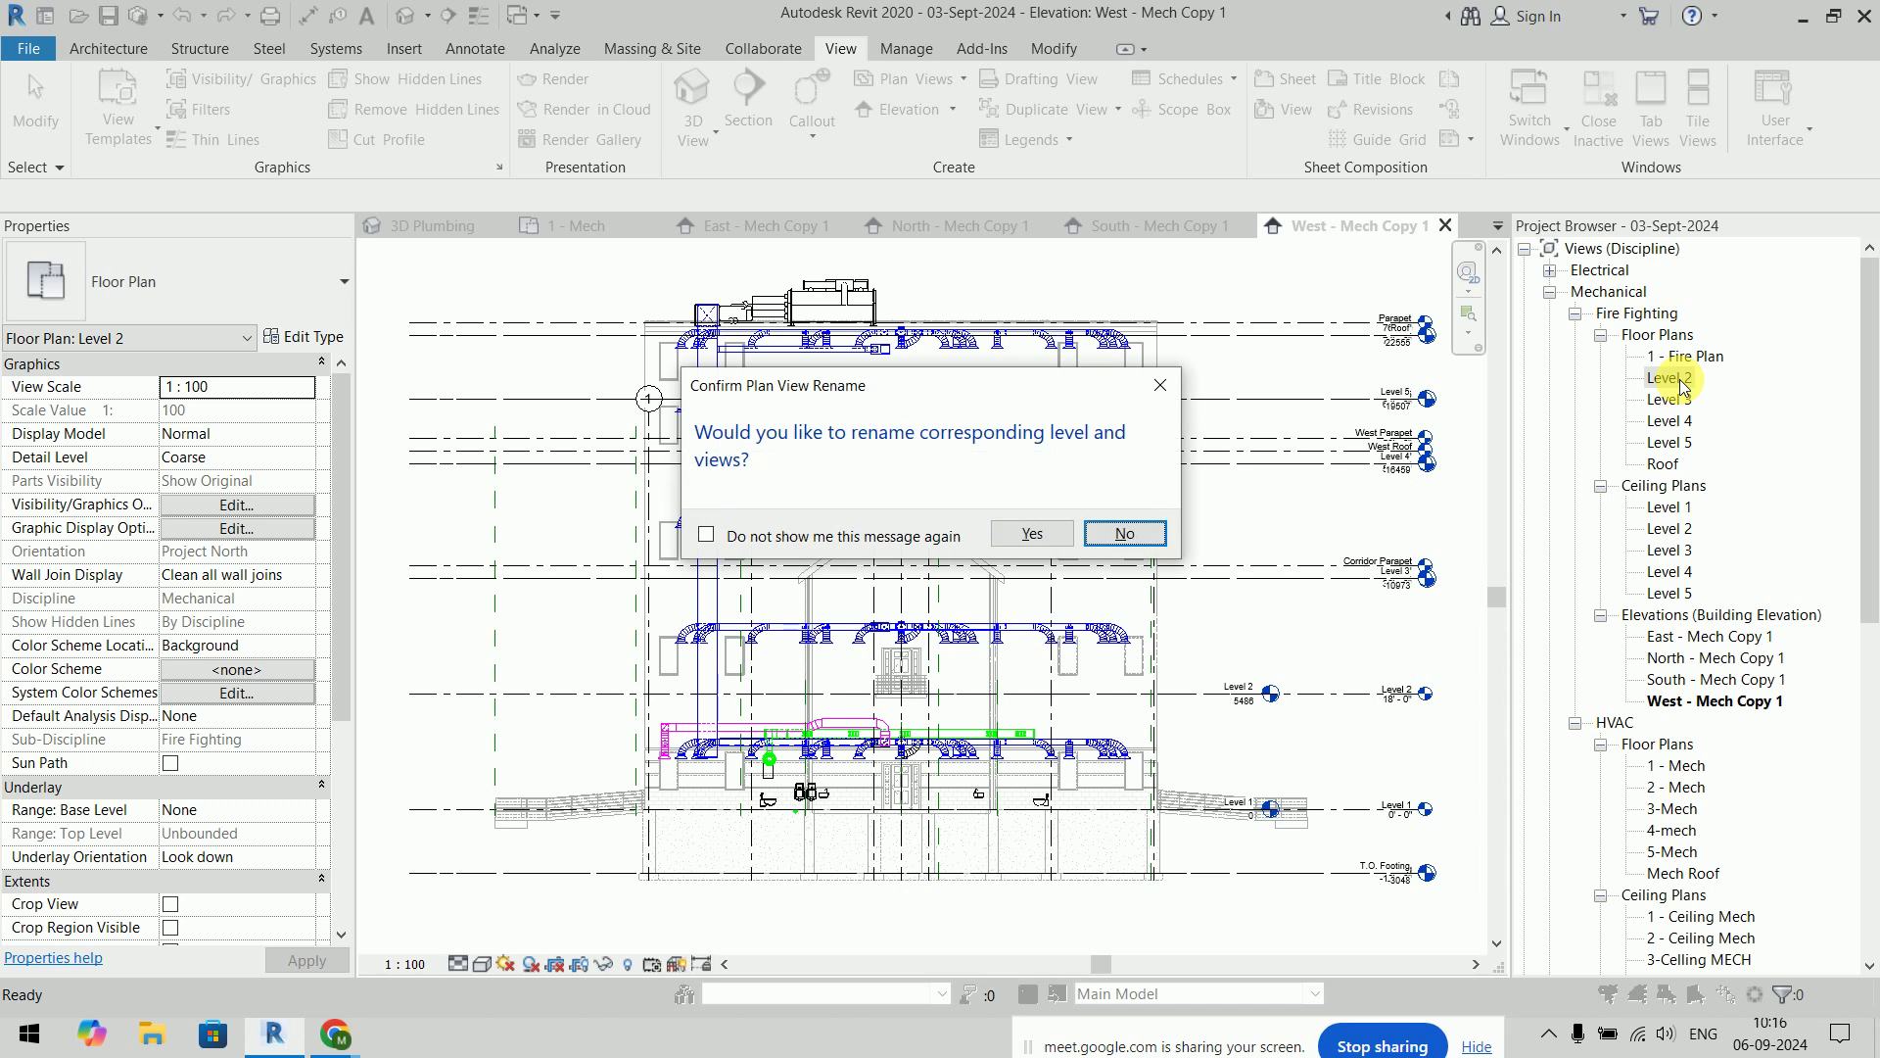
key(Return)
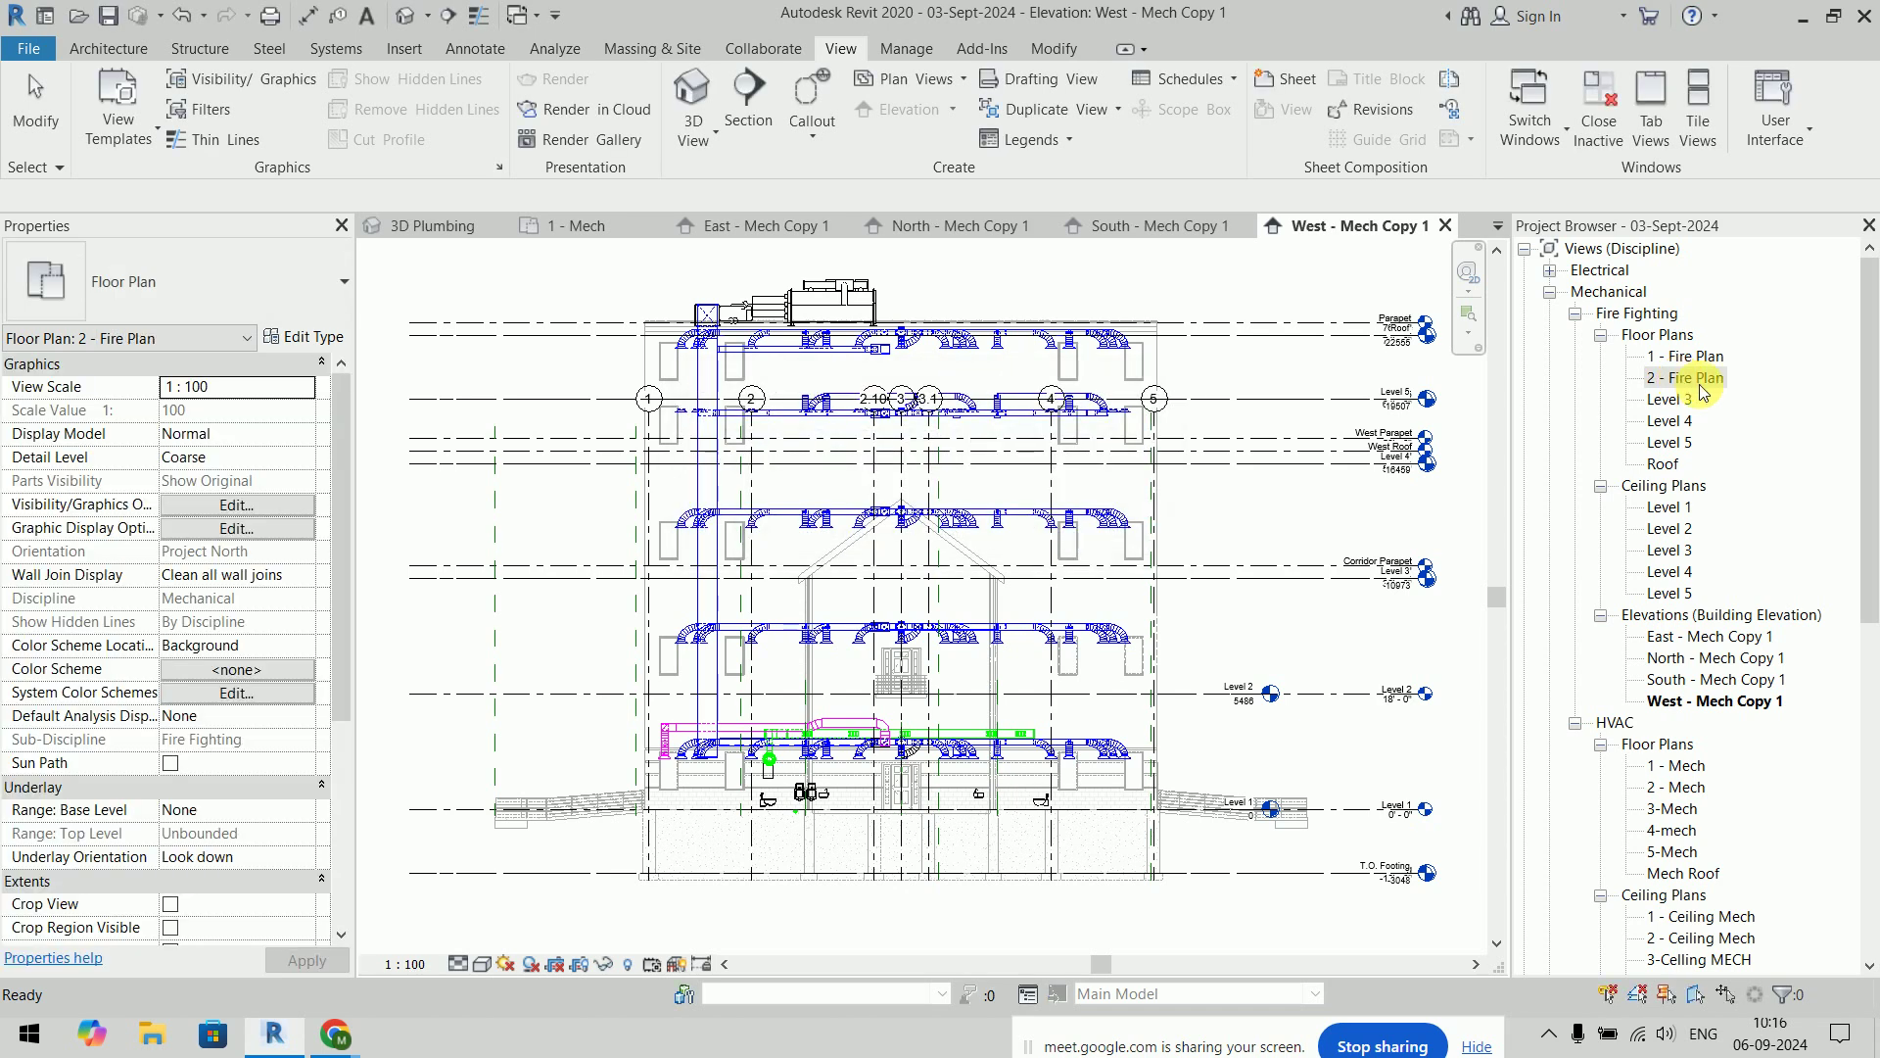
click(1691, 401)
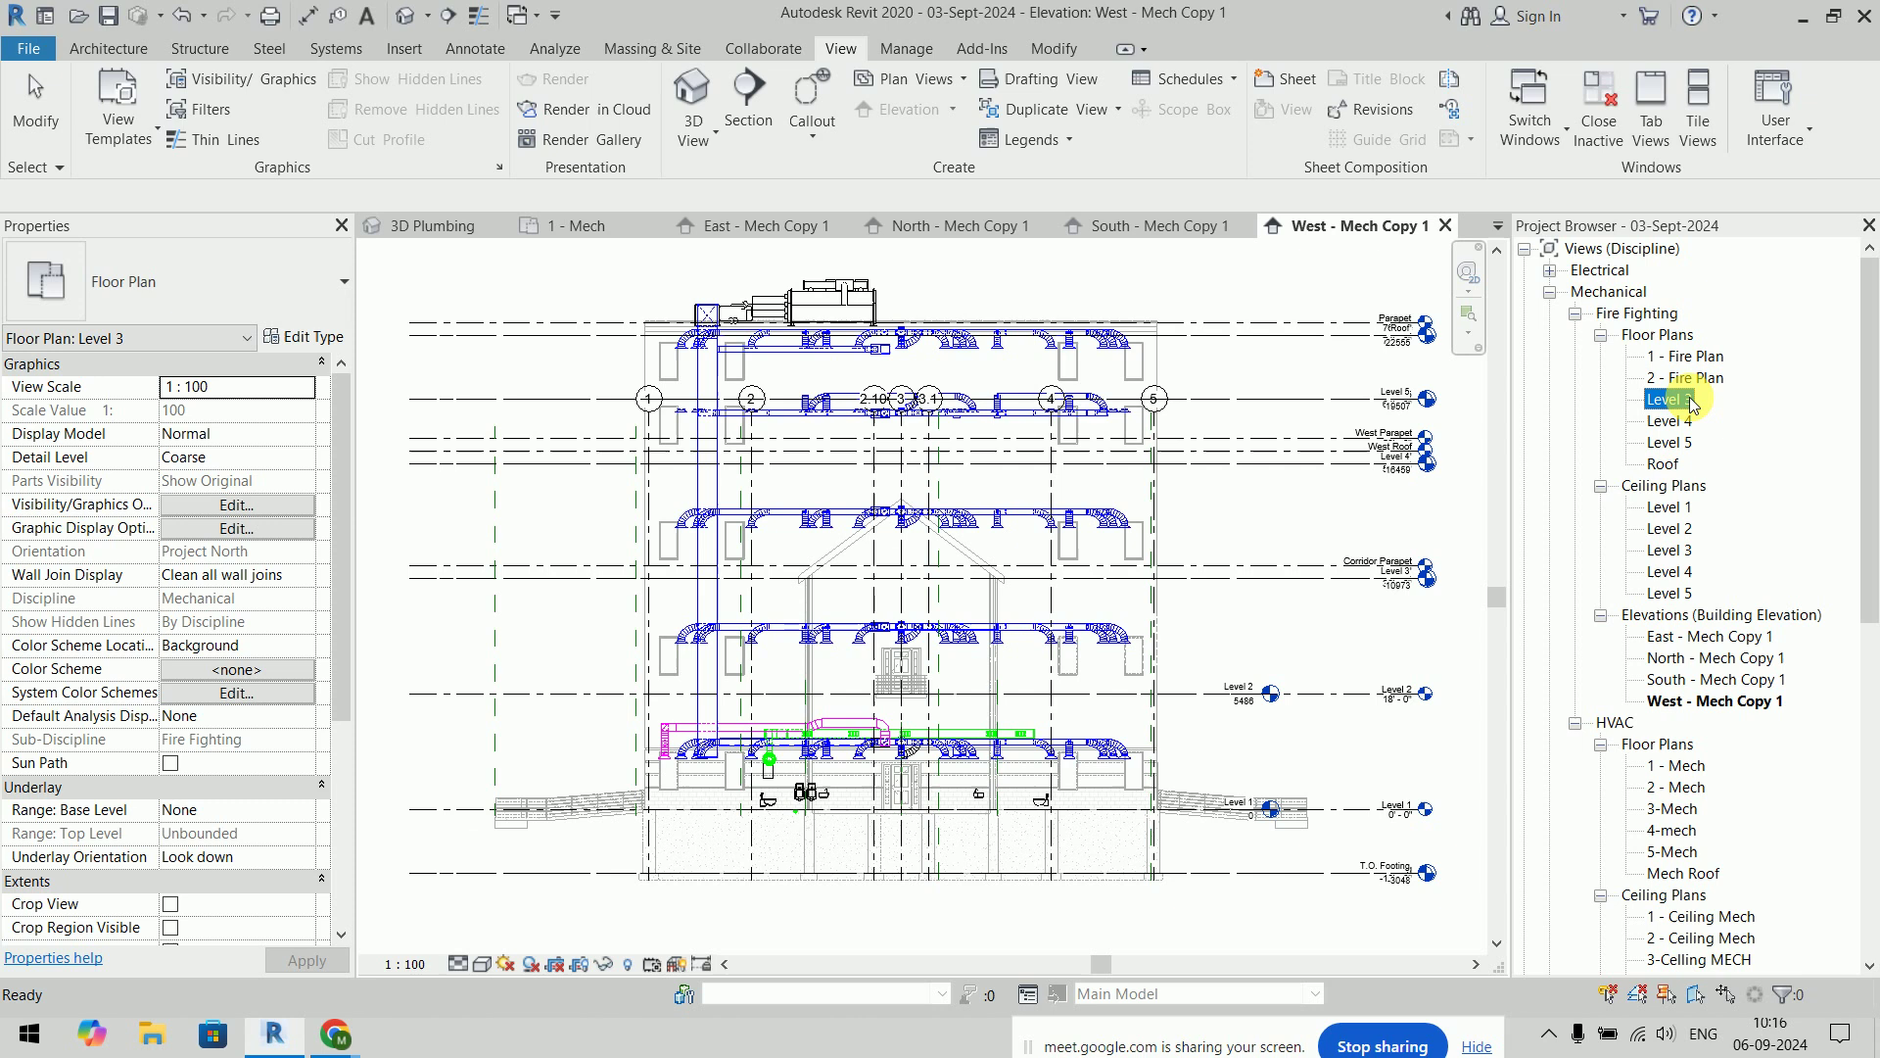
double_click(1694, 403)
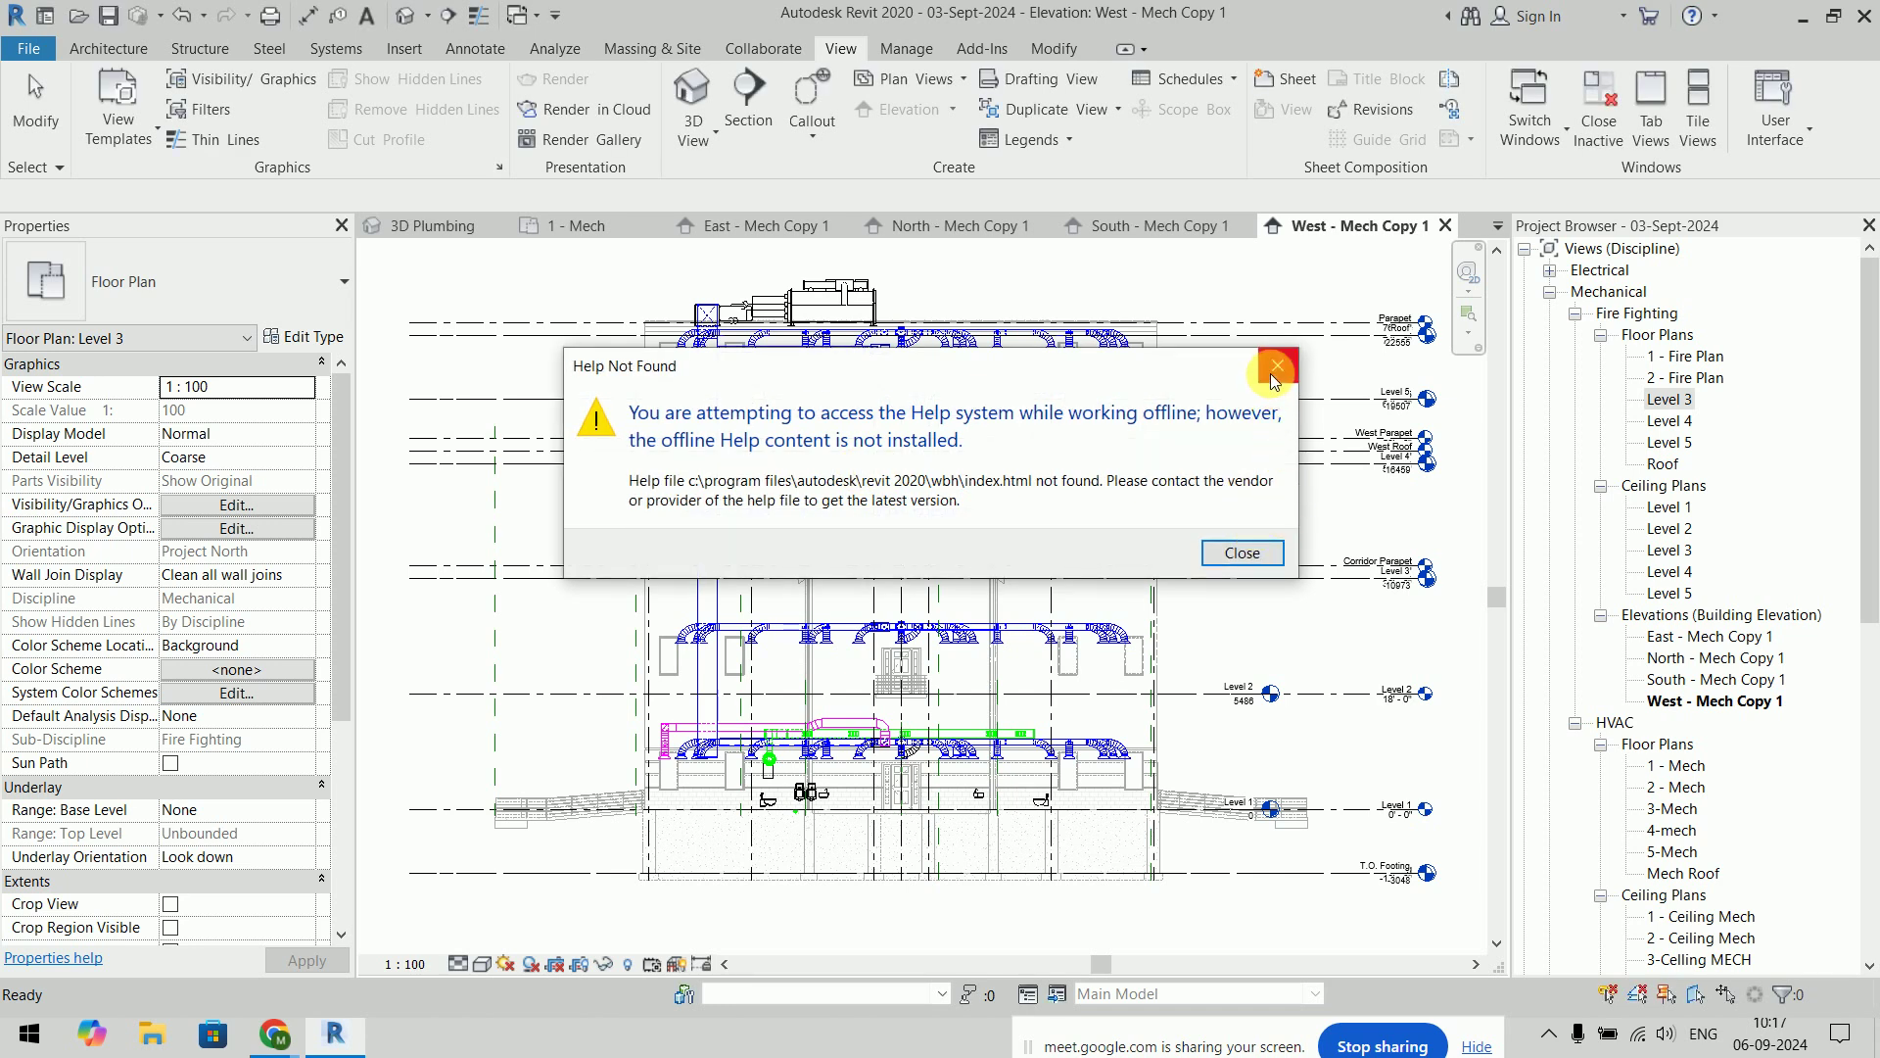
click(1273, 367)
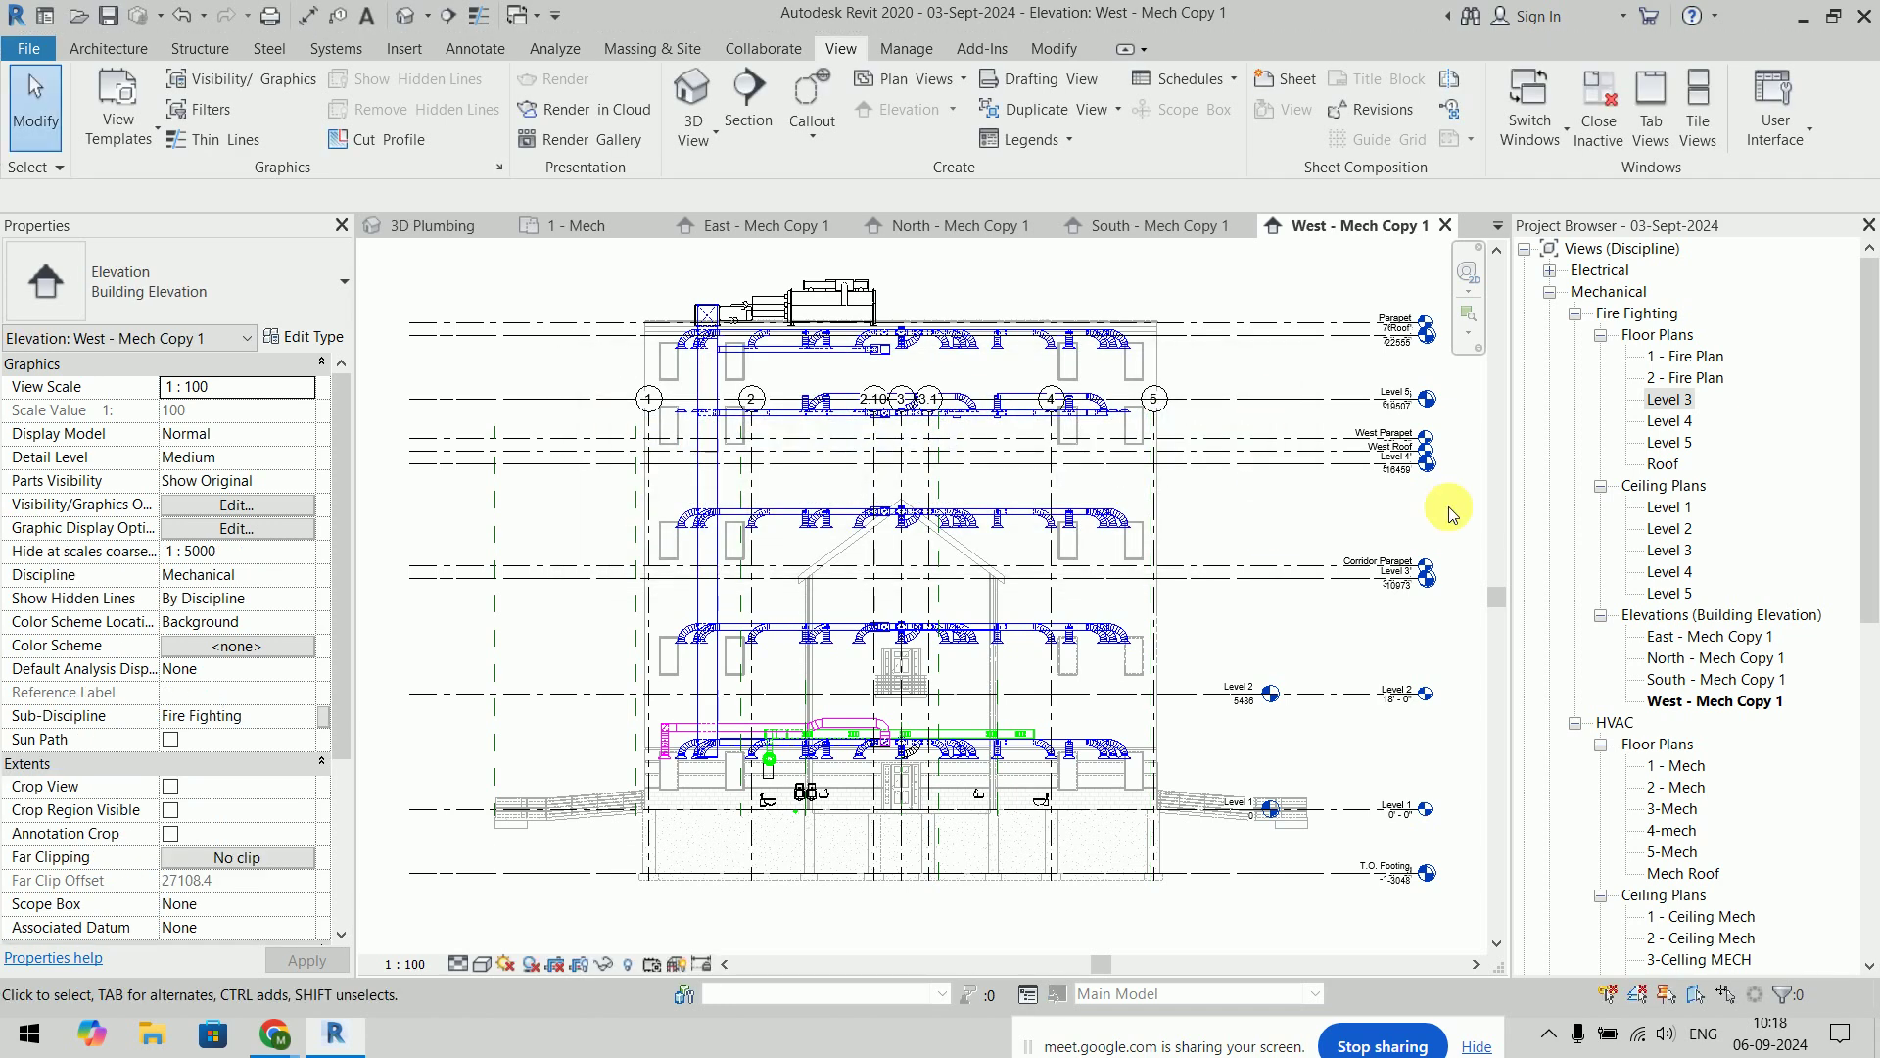
Rename the Level 3 and Level 4 plans to 3 - Fire Plan and 4 - Fire Plan, keeping level names
click(1665, 399)
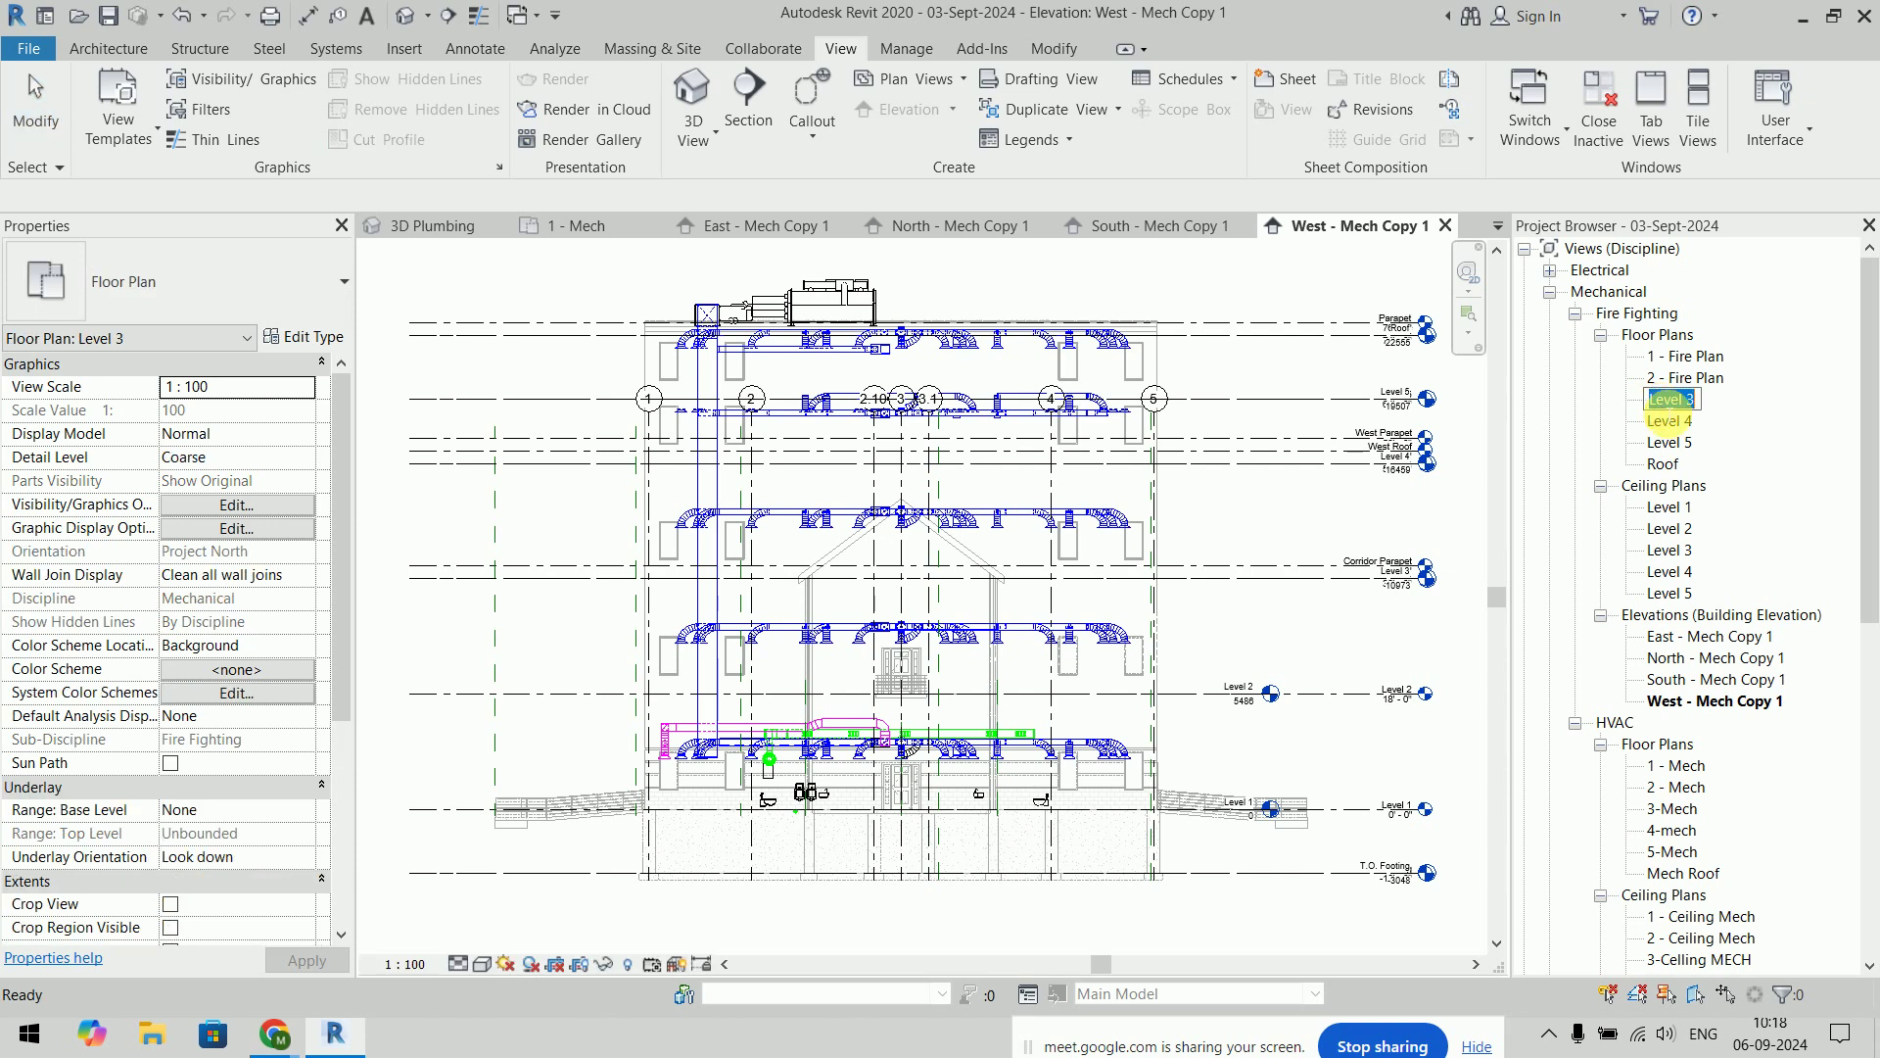
text(3 - F)
text(ire Plan)
key(Return)
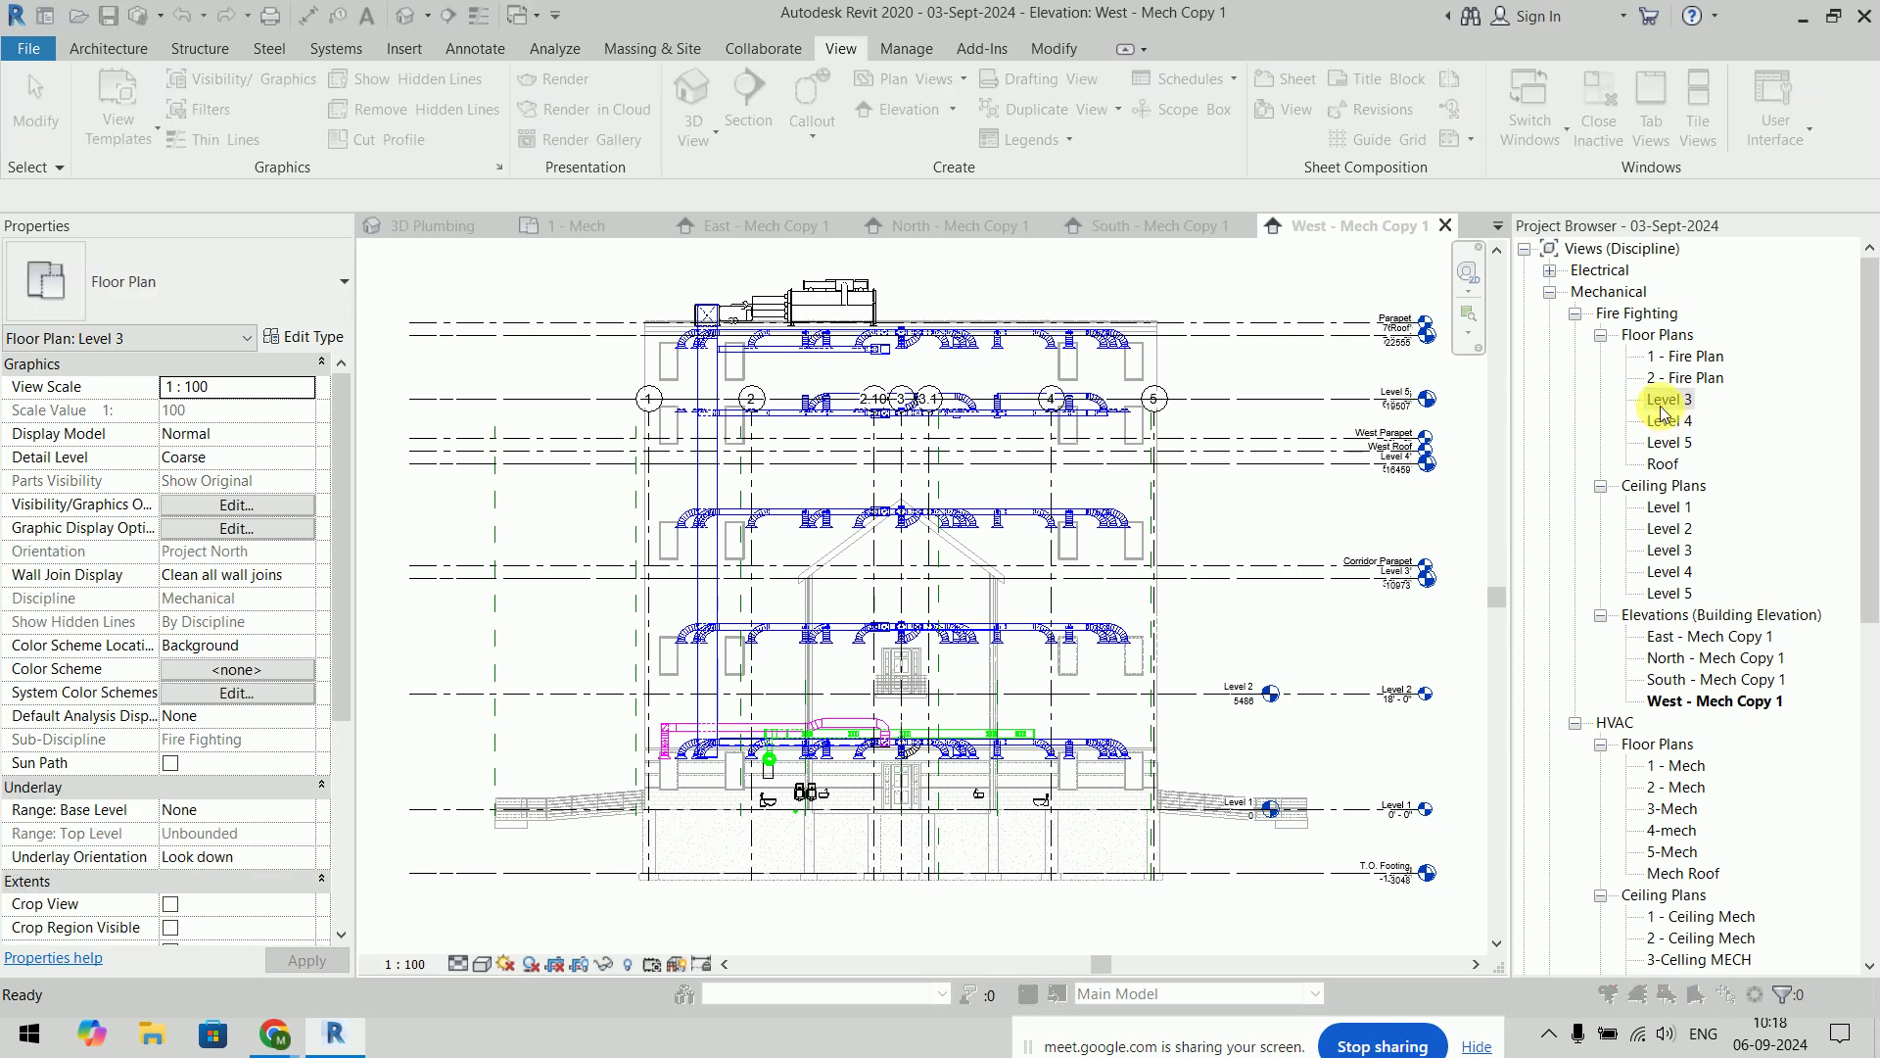
key(Return)
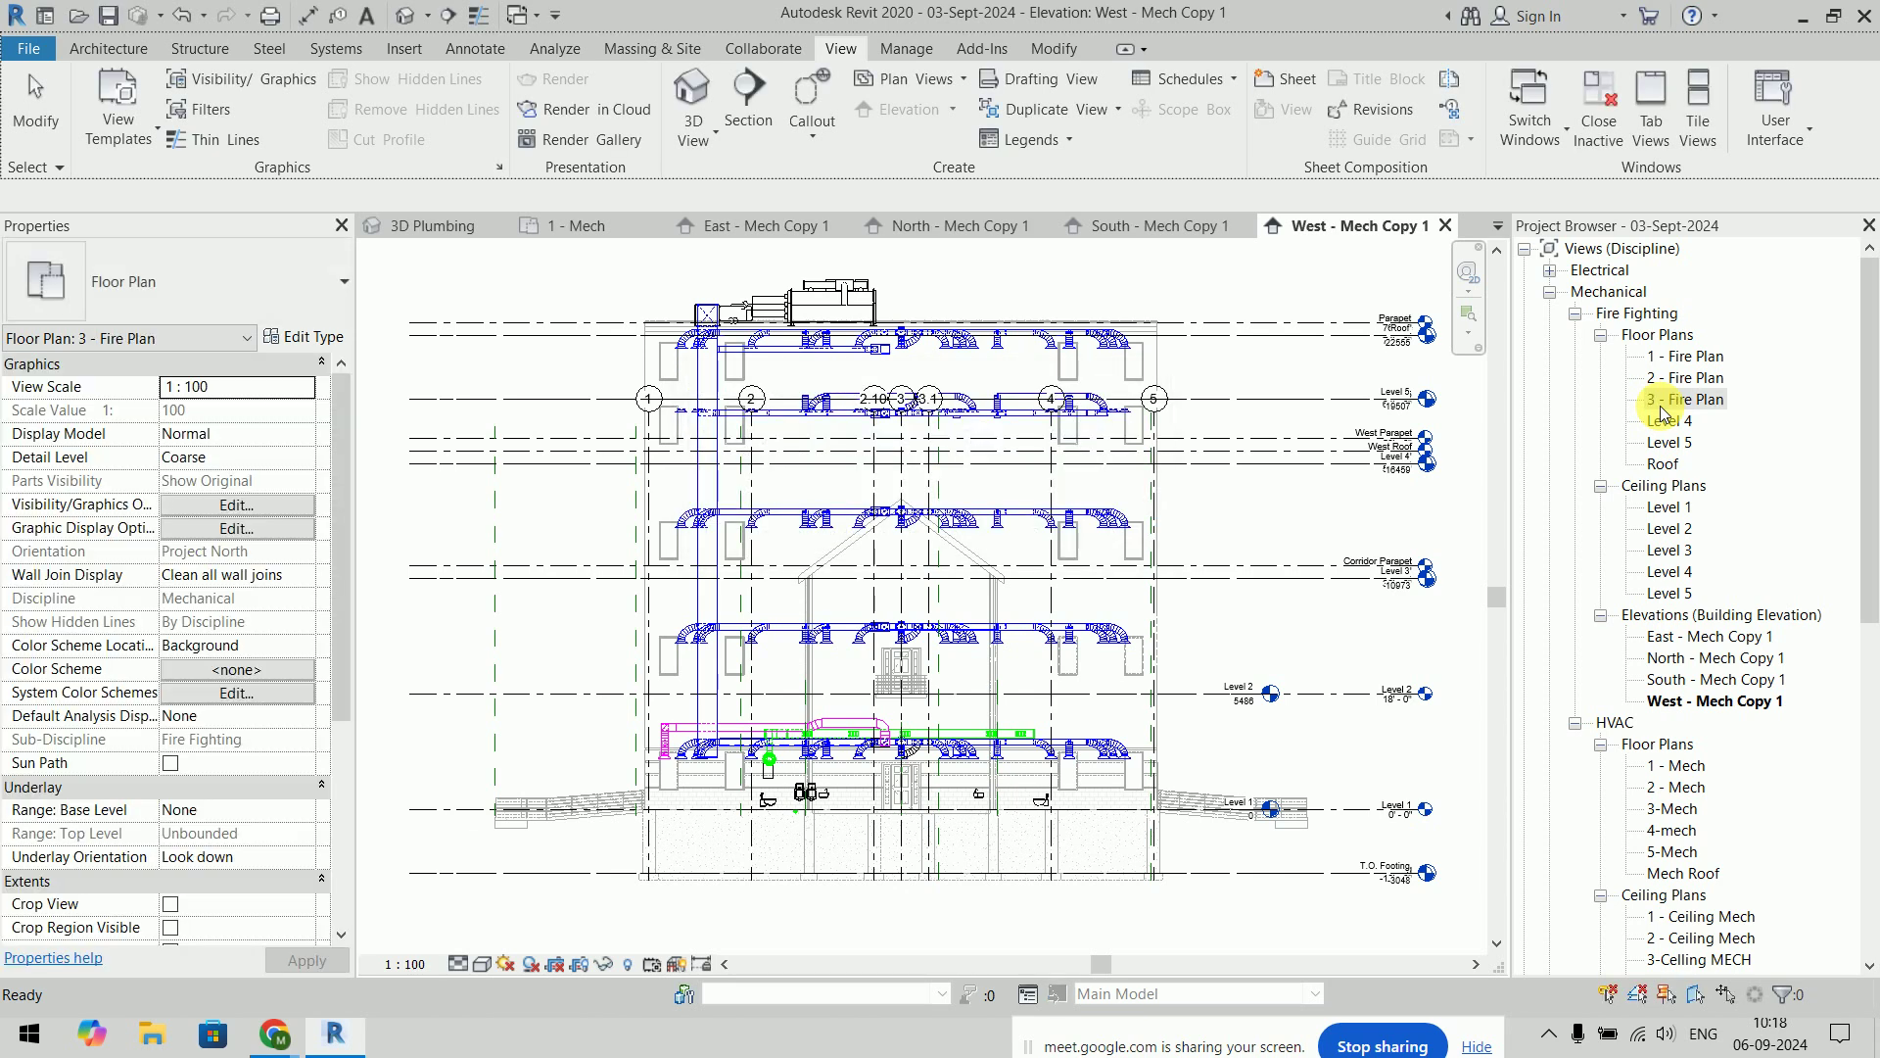
click(1689, 417)
click(1690, 417)
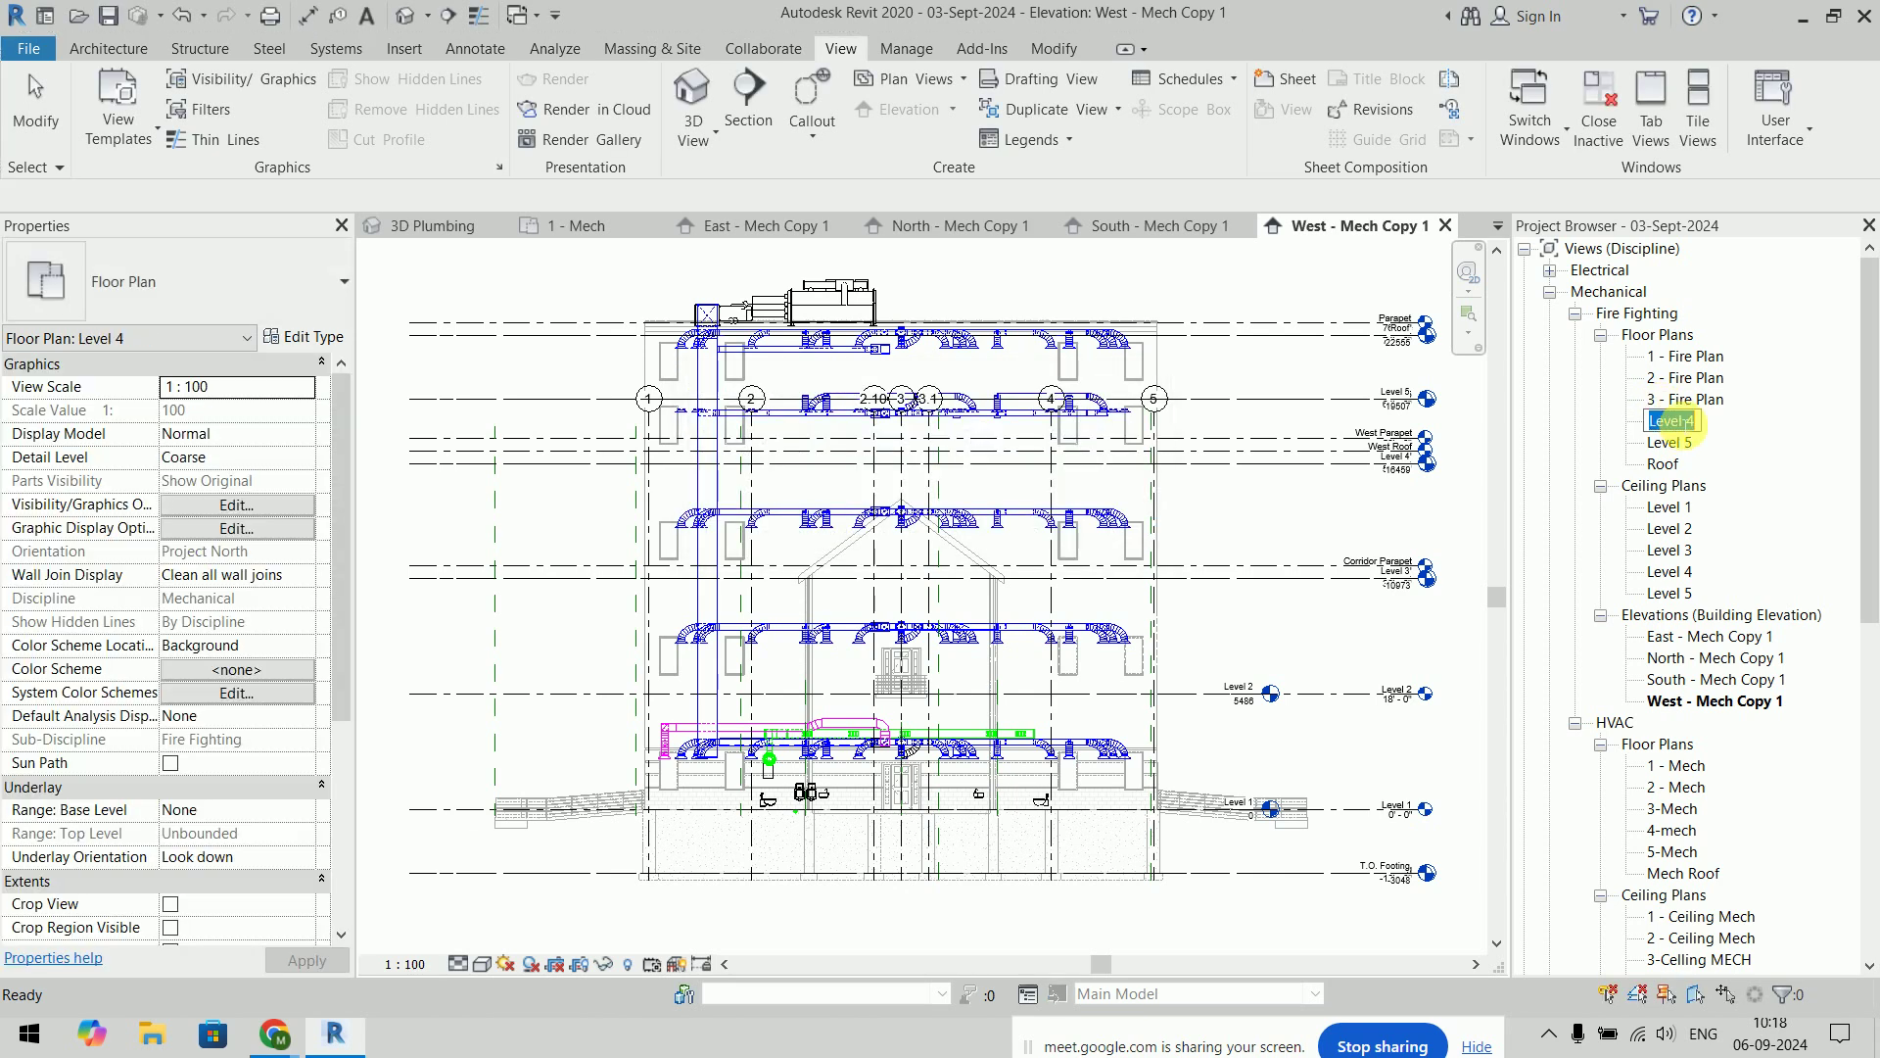
text(4 - )
text(Fire Plan)
key(Return)
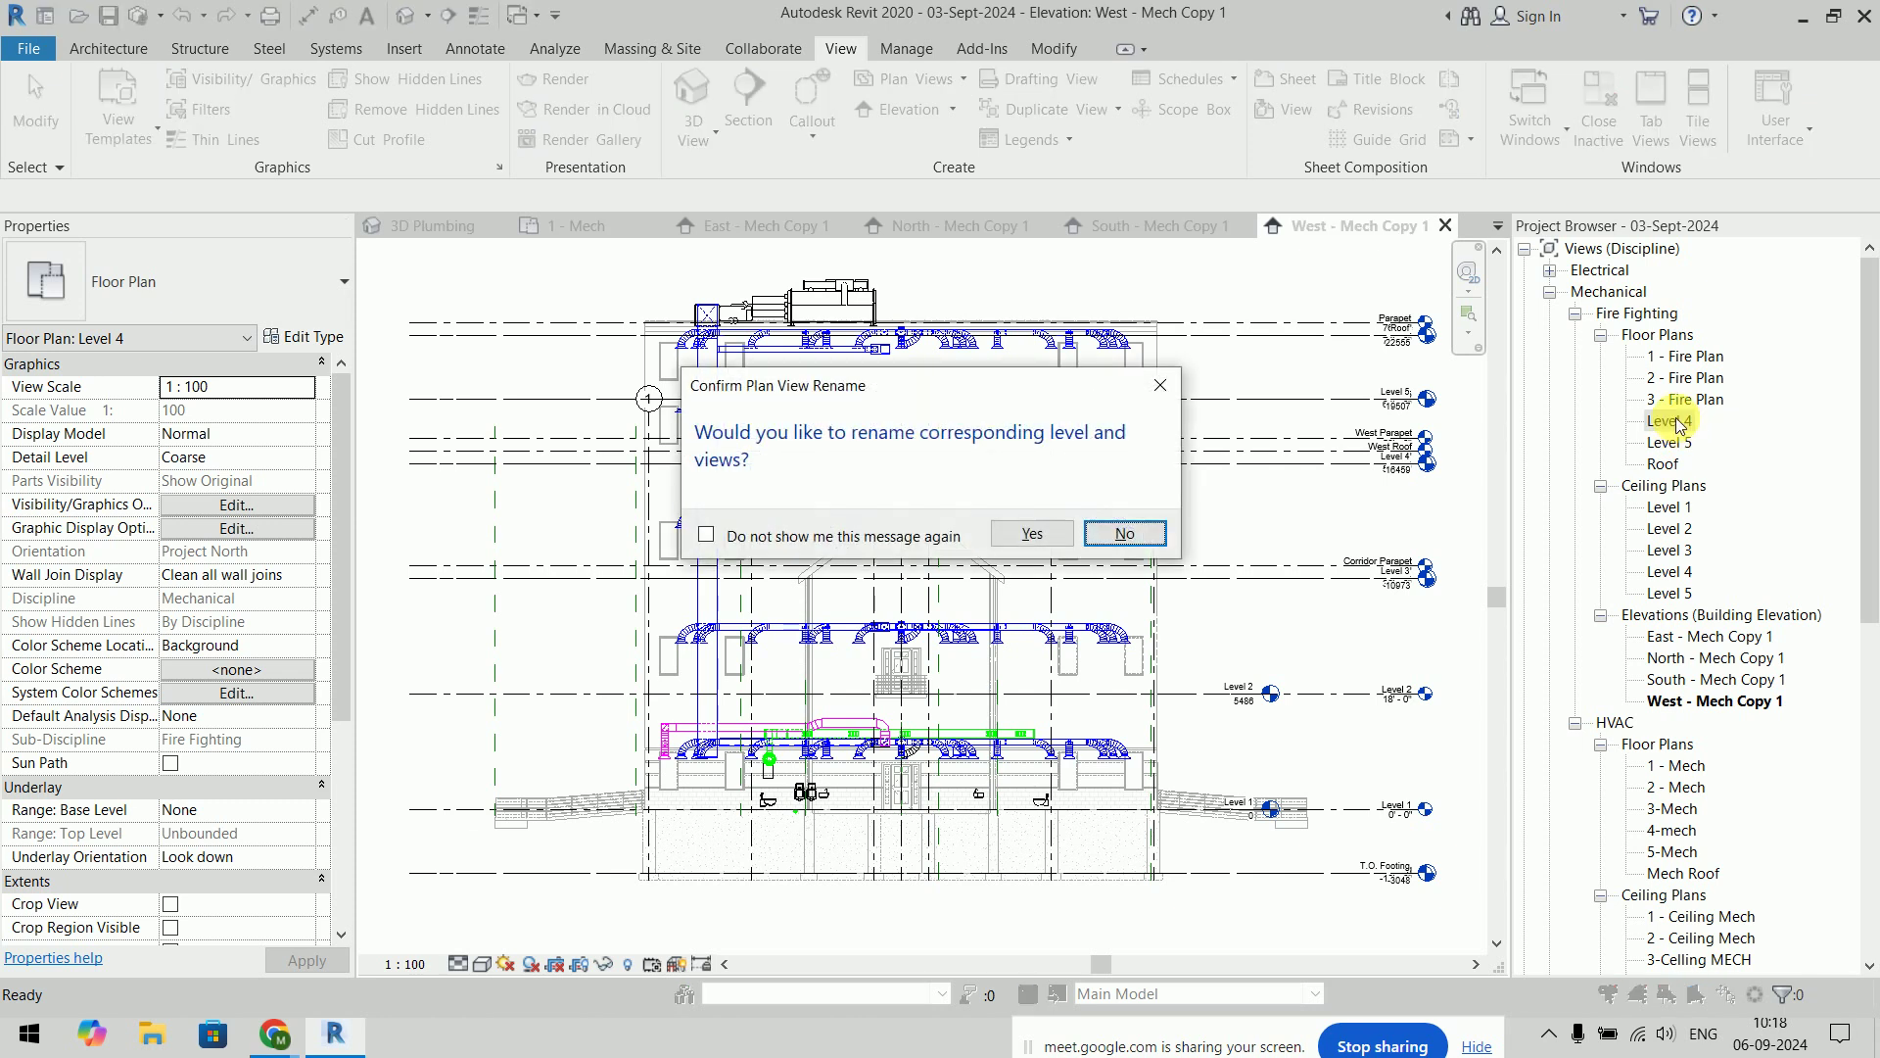
key(Return)
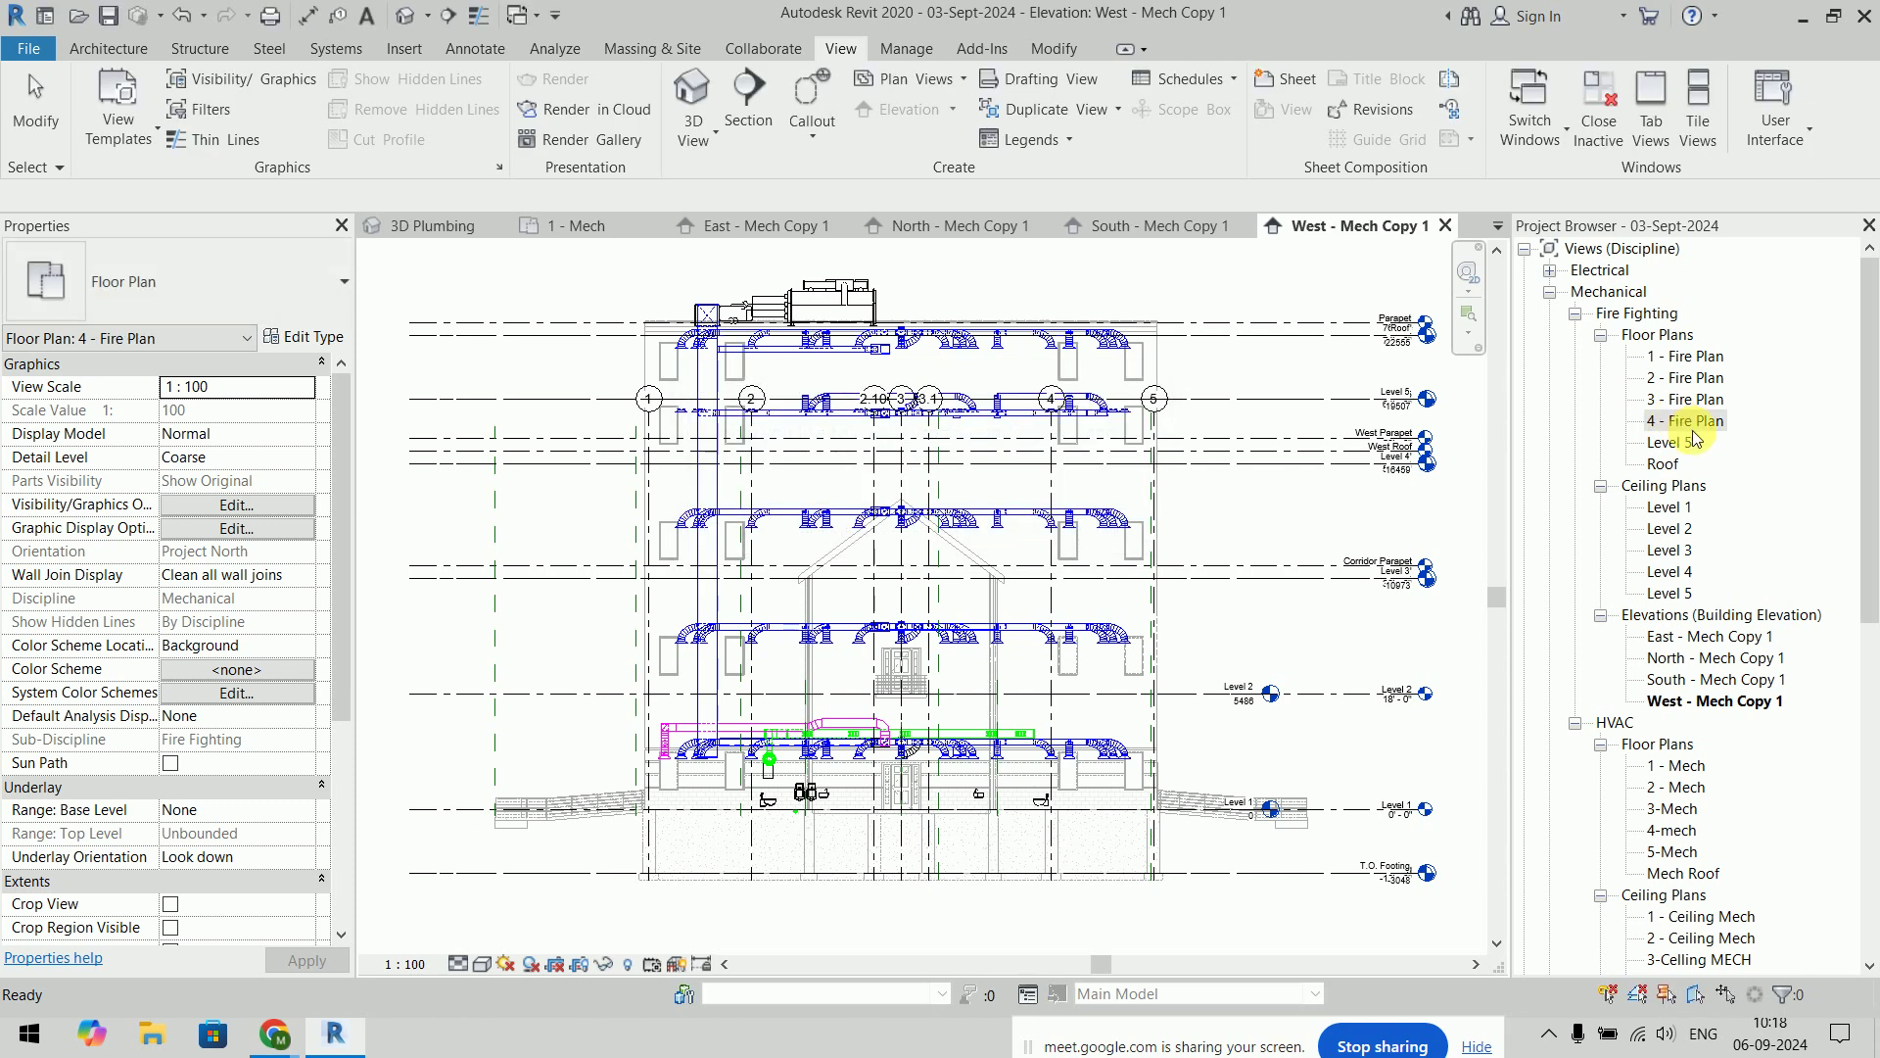
Rename the Level 5 and Roof plans to 5 - Fire Plan and Roof - Fire Plan, keeping level names
click(1677, 442)
click(1681, 444)
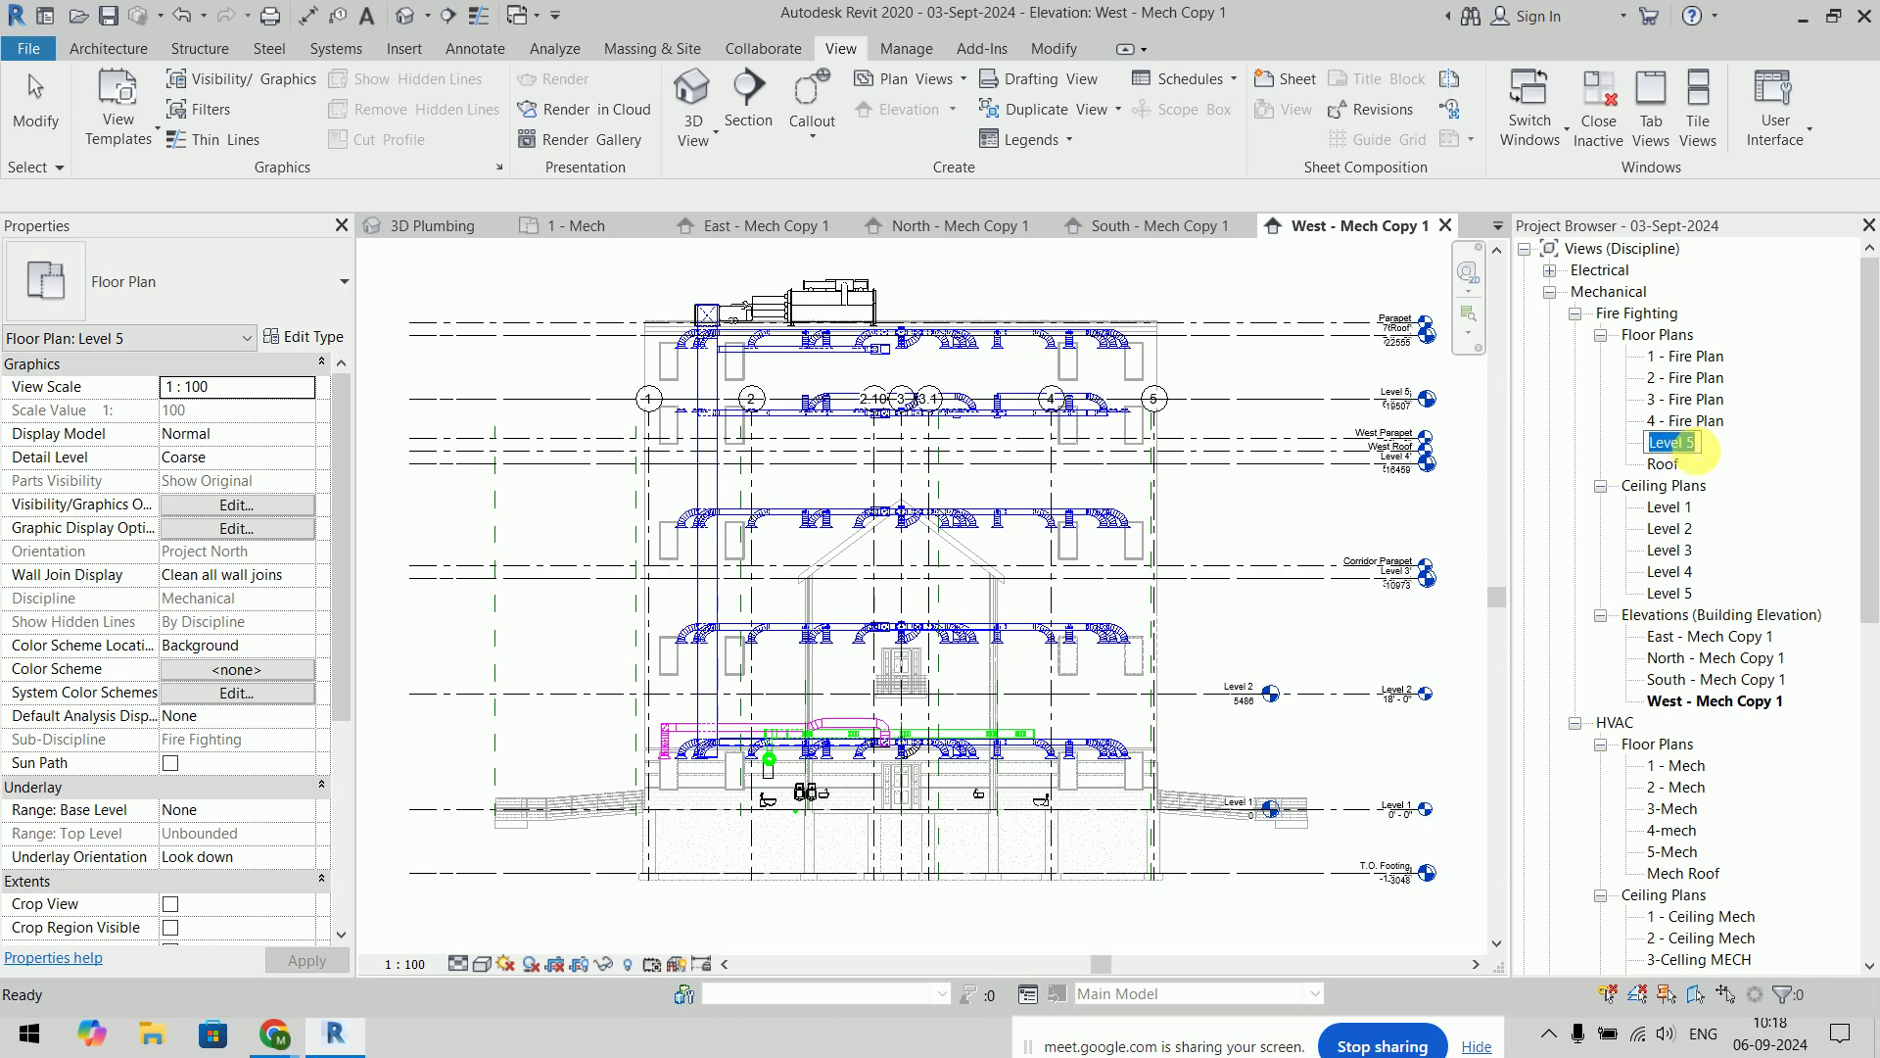
text(5 - )
text(Fire Plan)
key(Return)
key(Return)
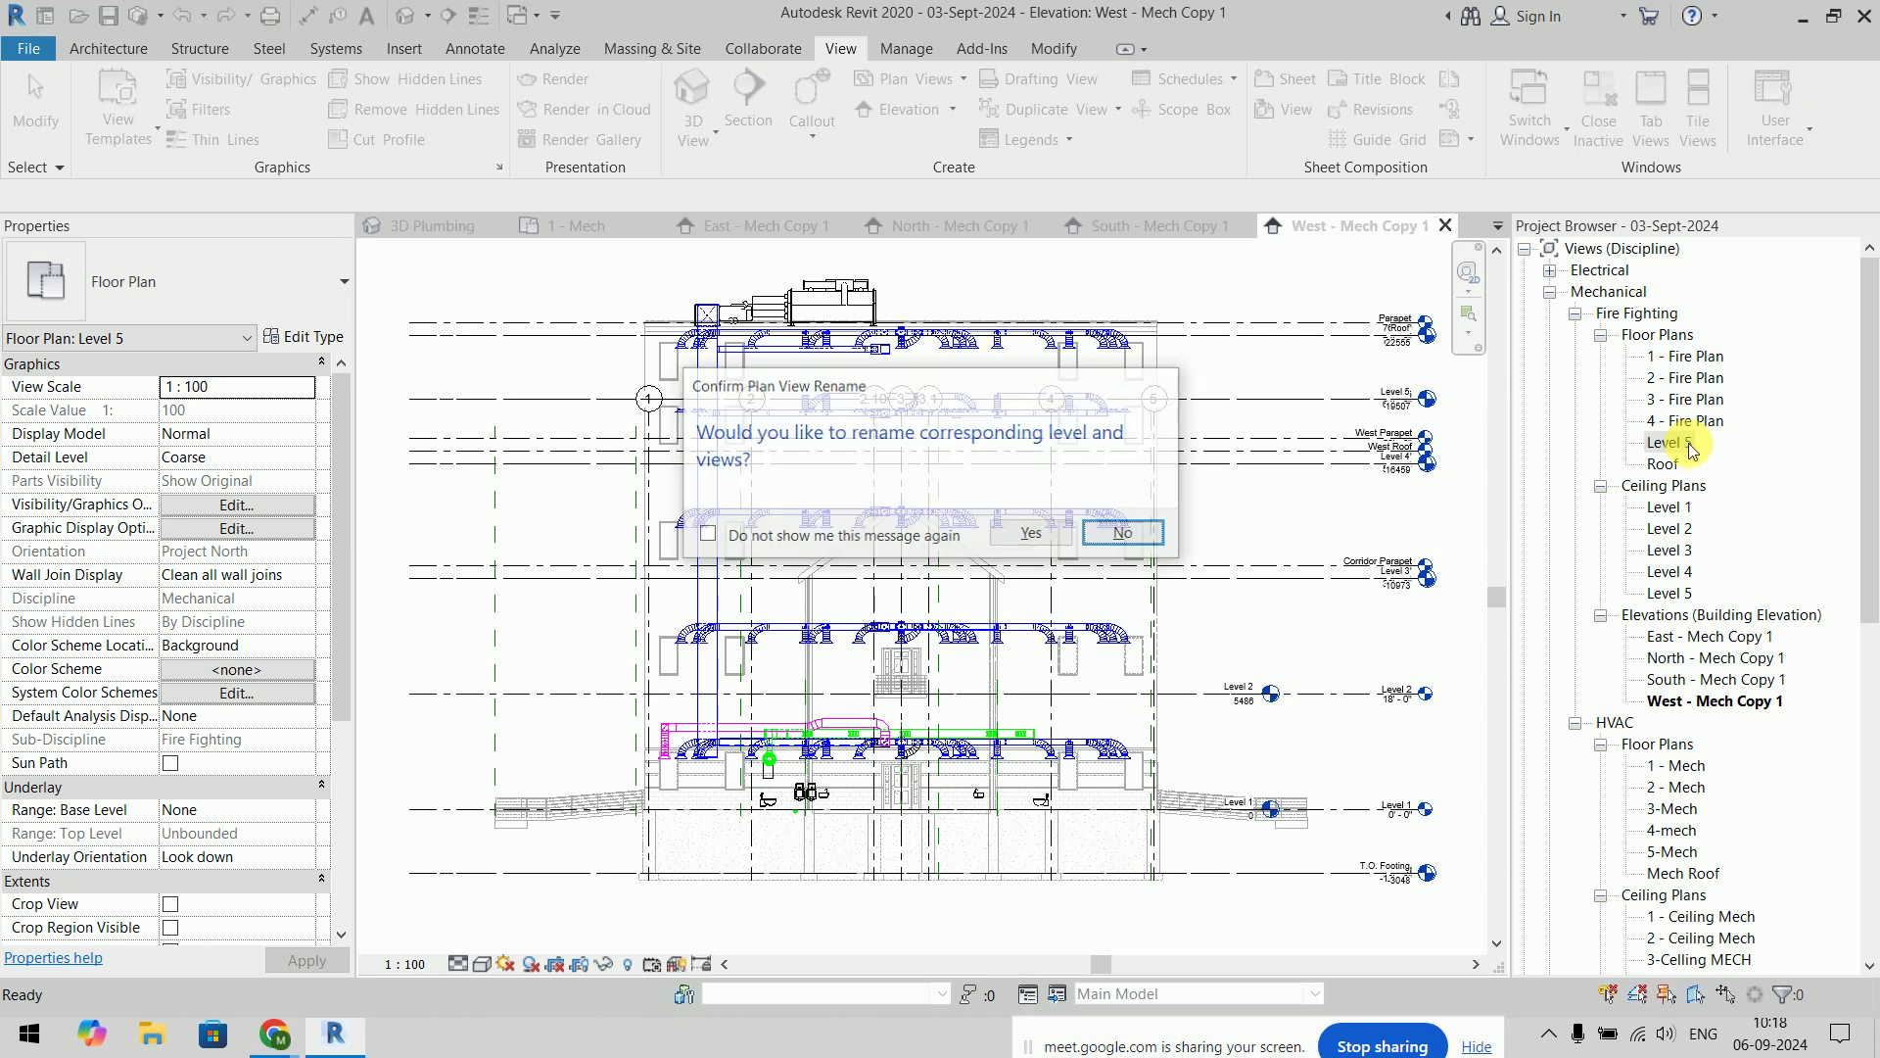
click(1670, 467)
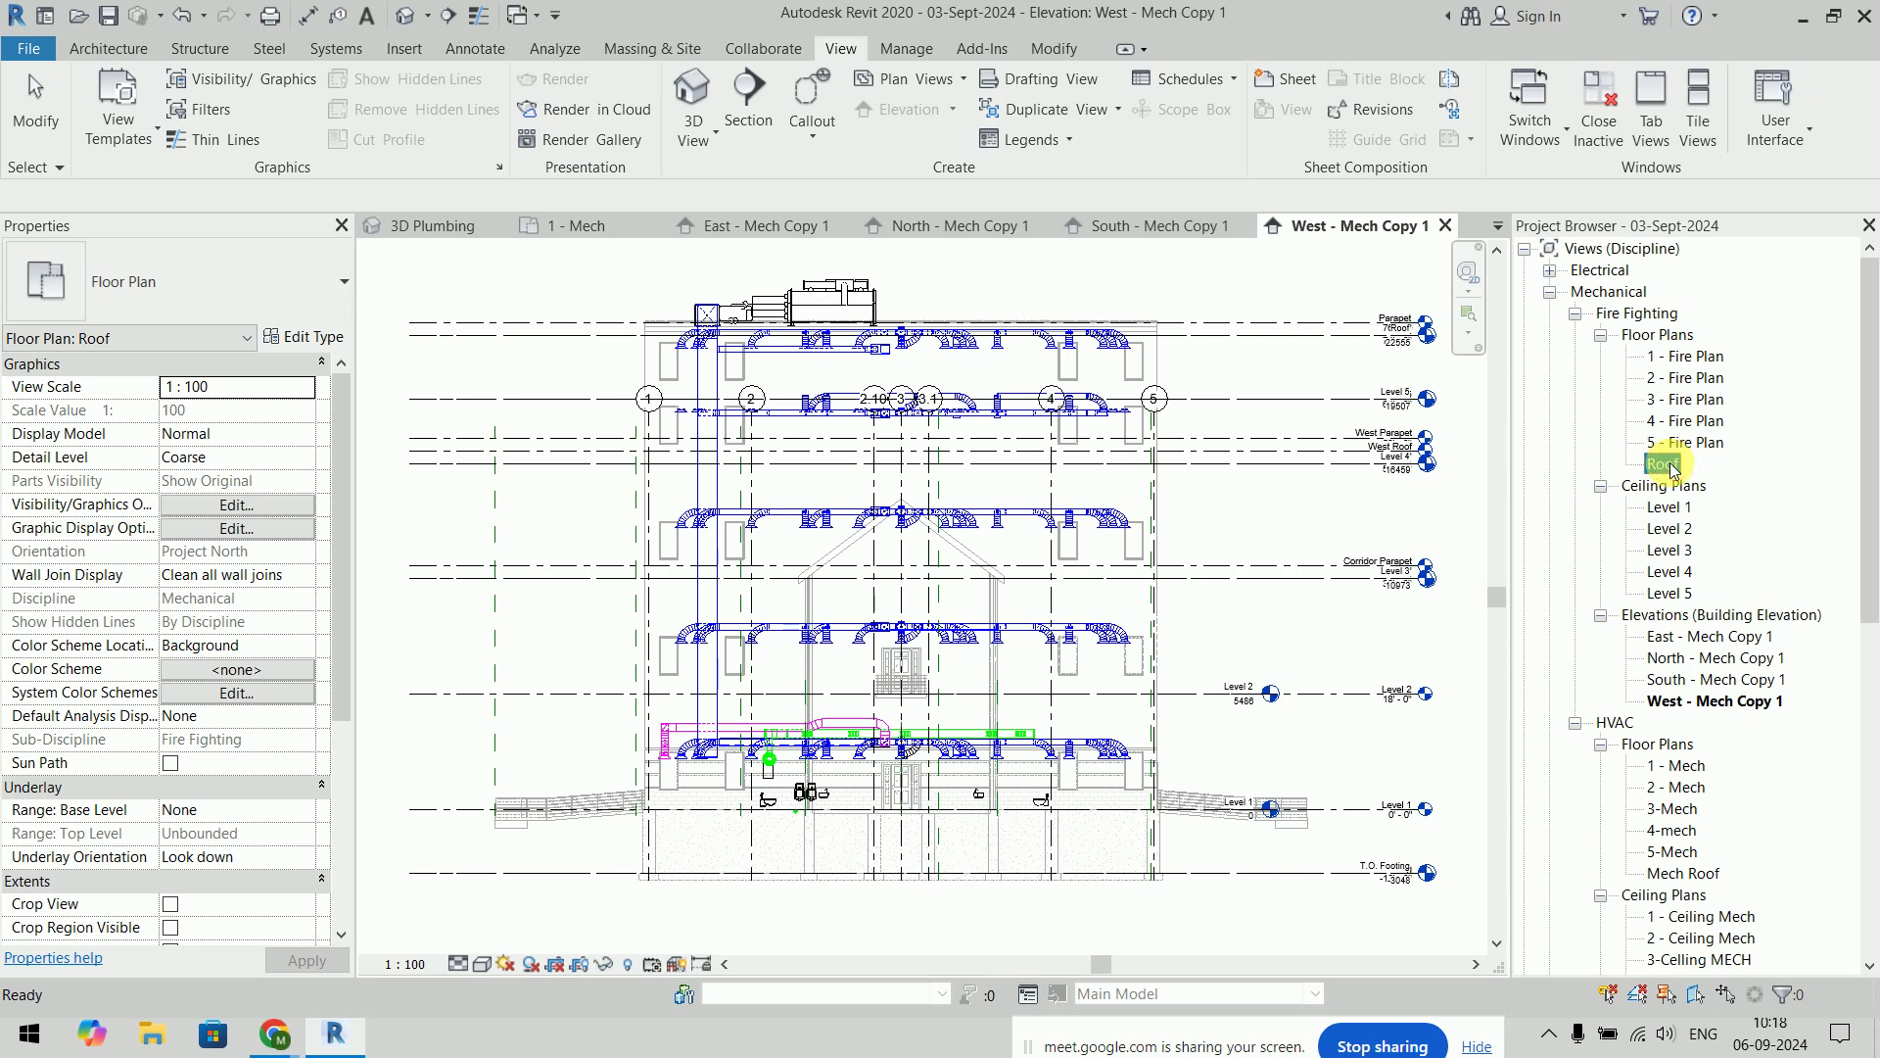
click(1670, 468)
key(End)
text(- Fire)
text( P)
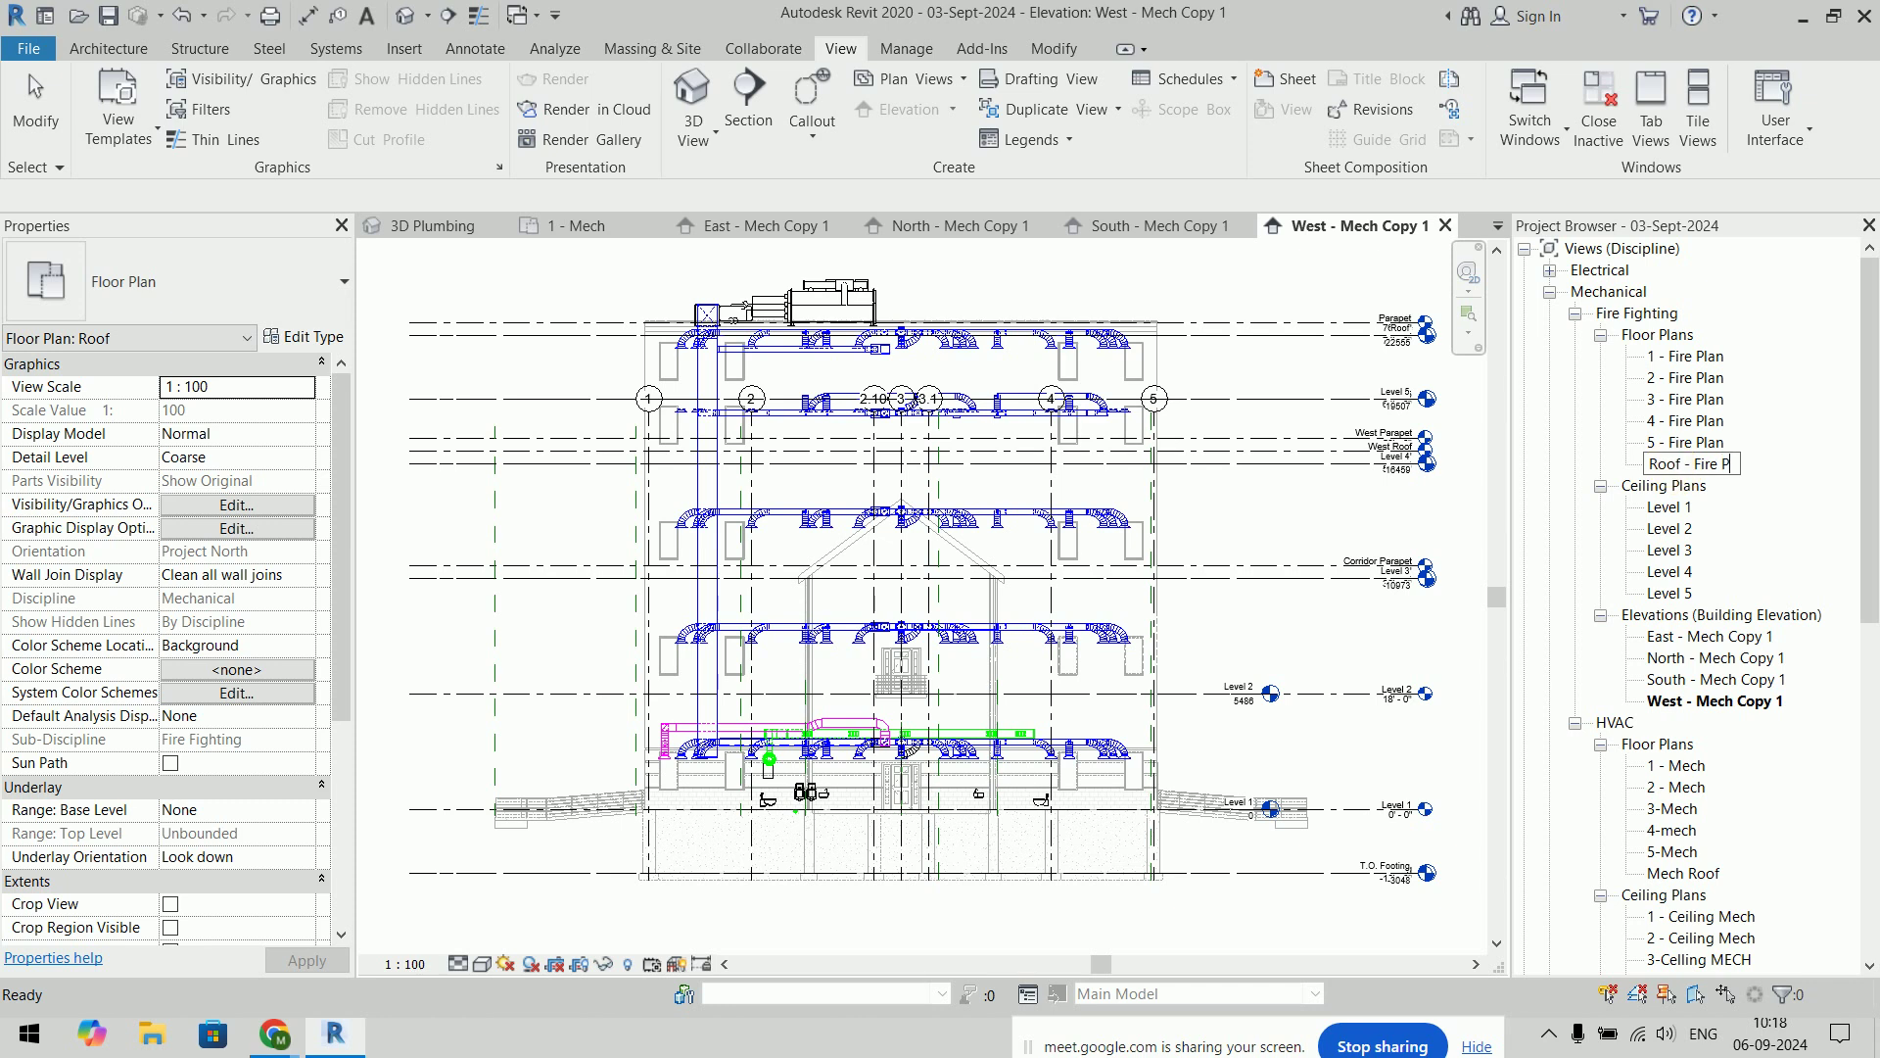
text(lan)
key(Return)
key(Return)
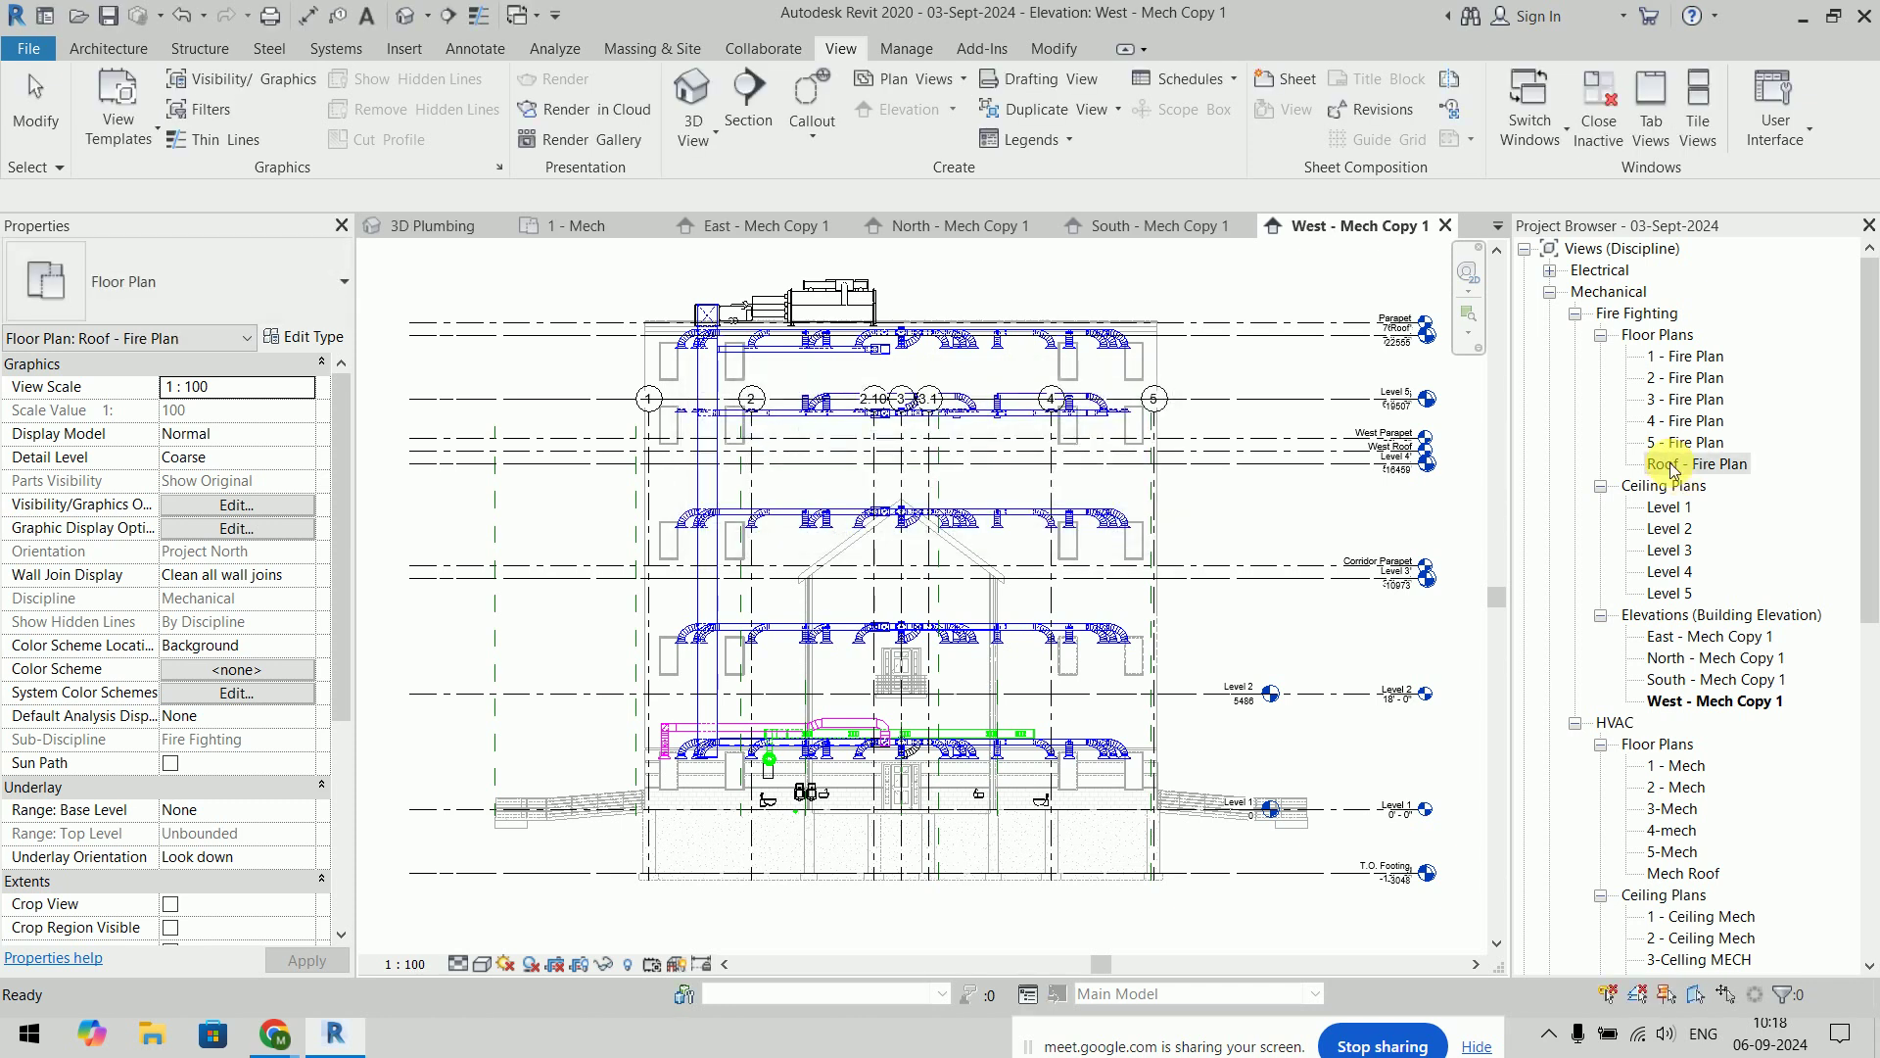
click(1672, 507)
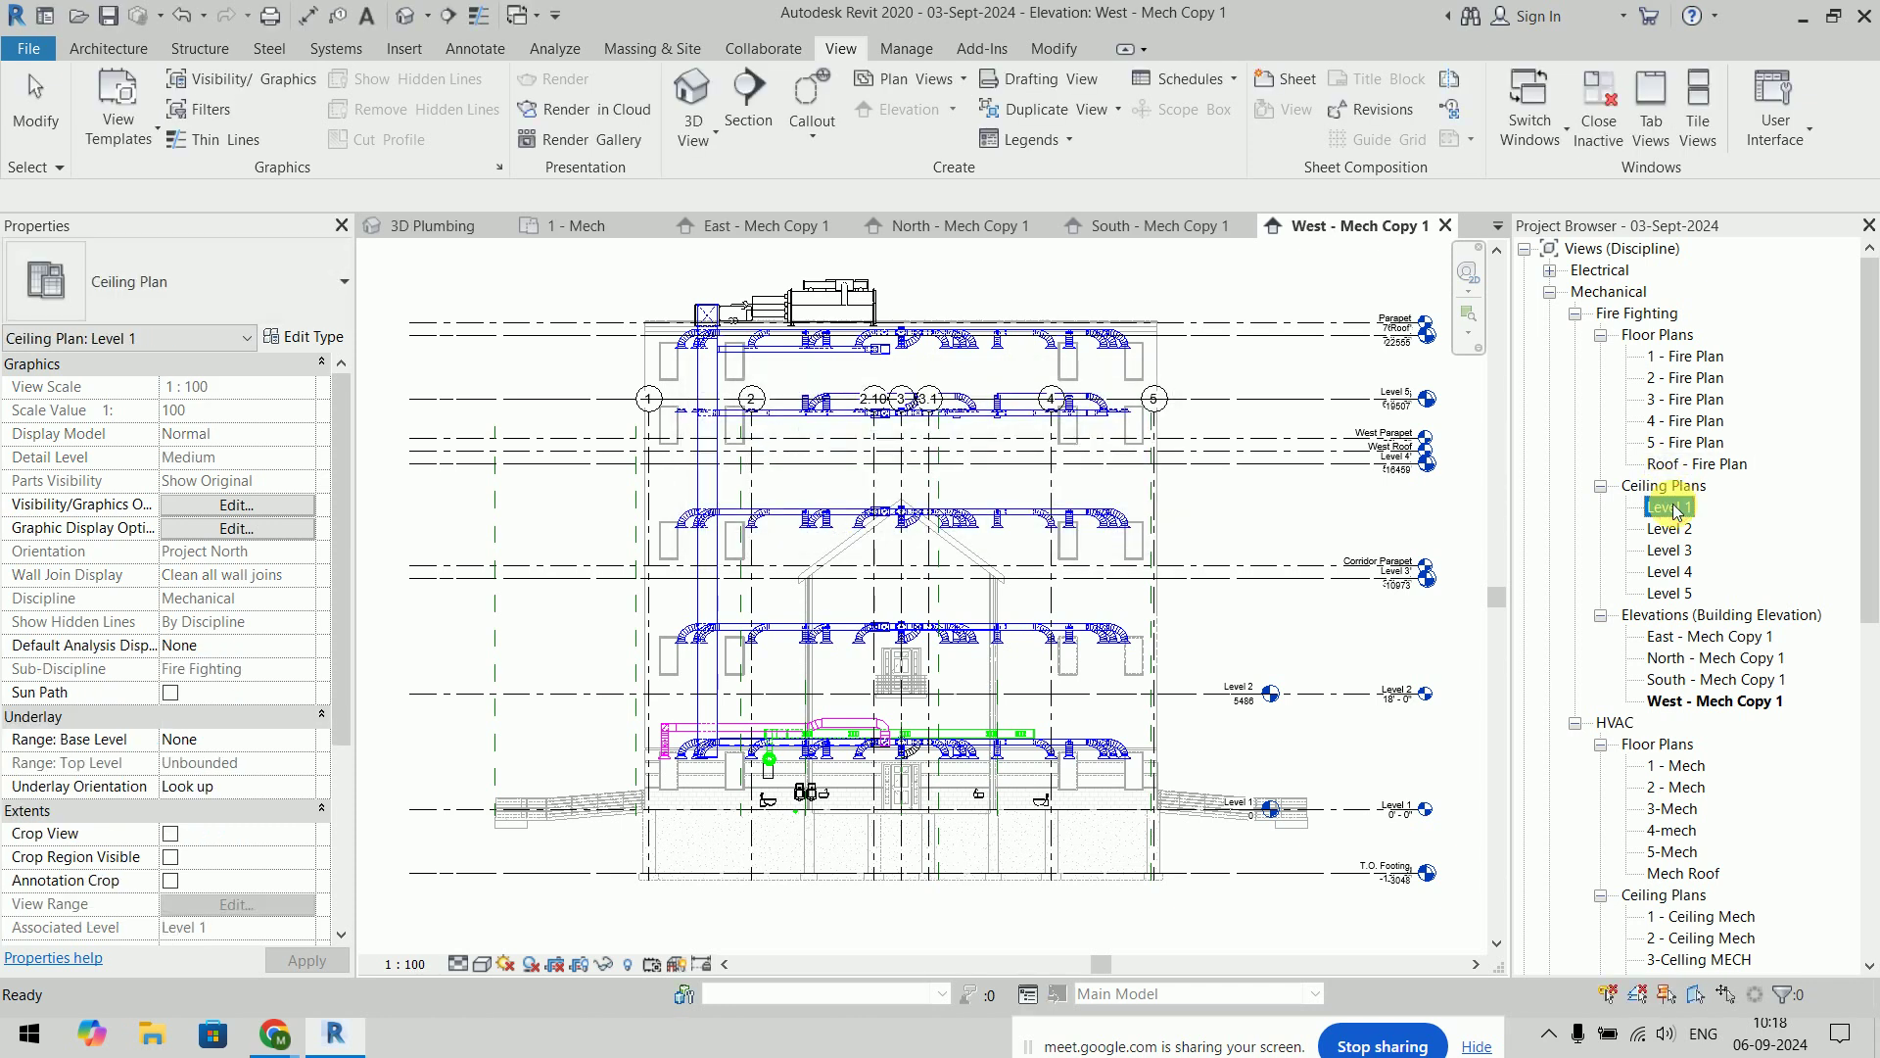
Rename the Level 1 and 2 ceiling plans to 1 - Ceiling Fire and 2 - Ceiling Fire
key(F2)
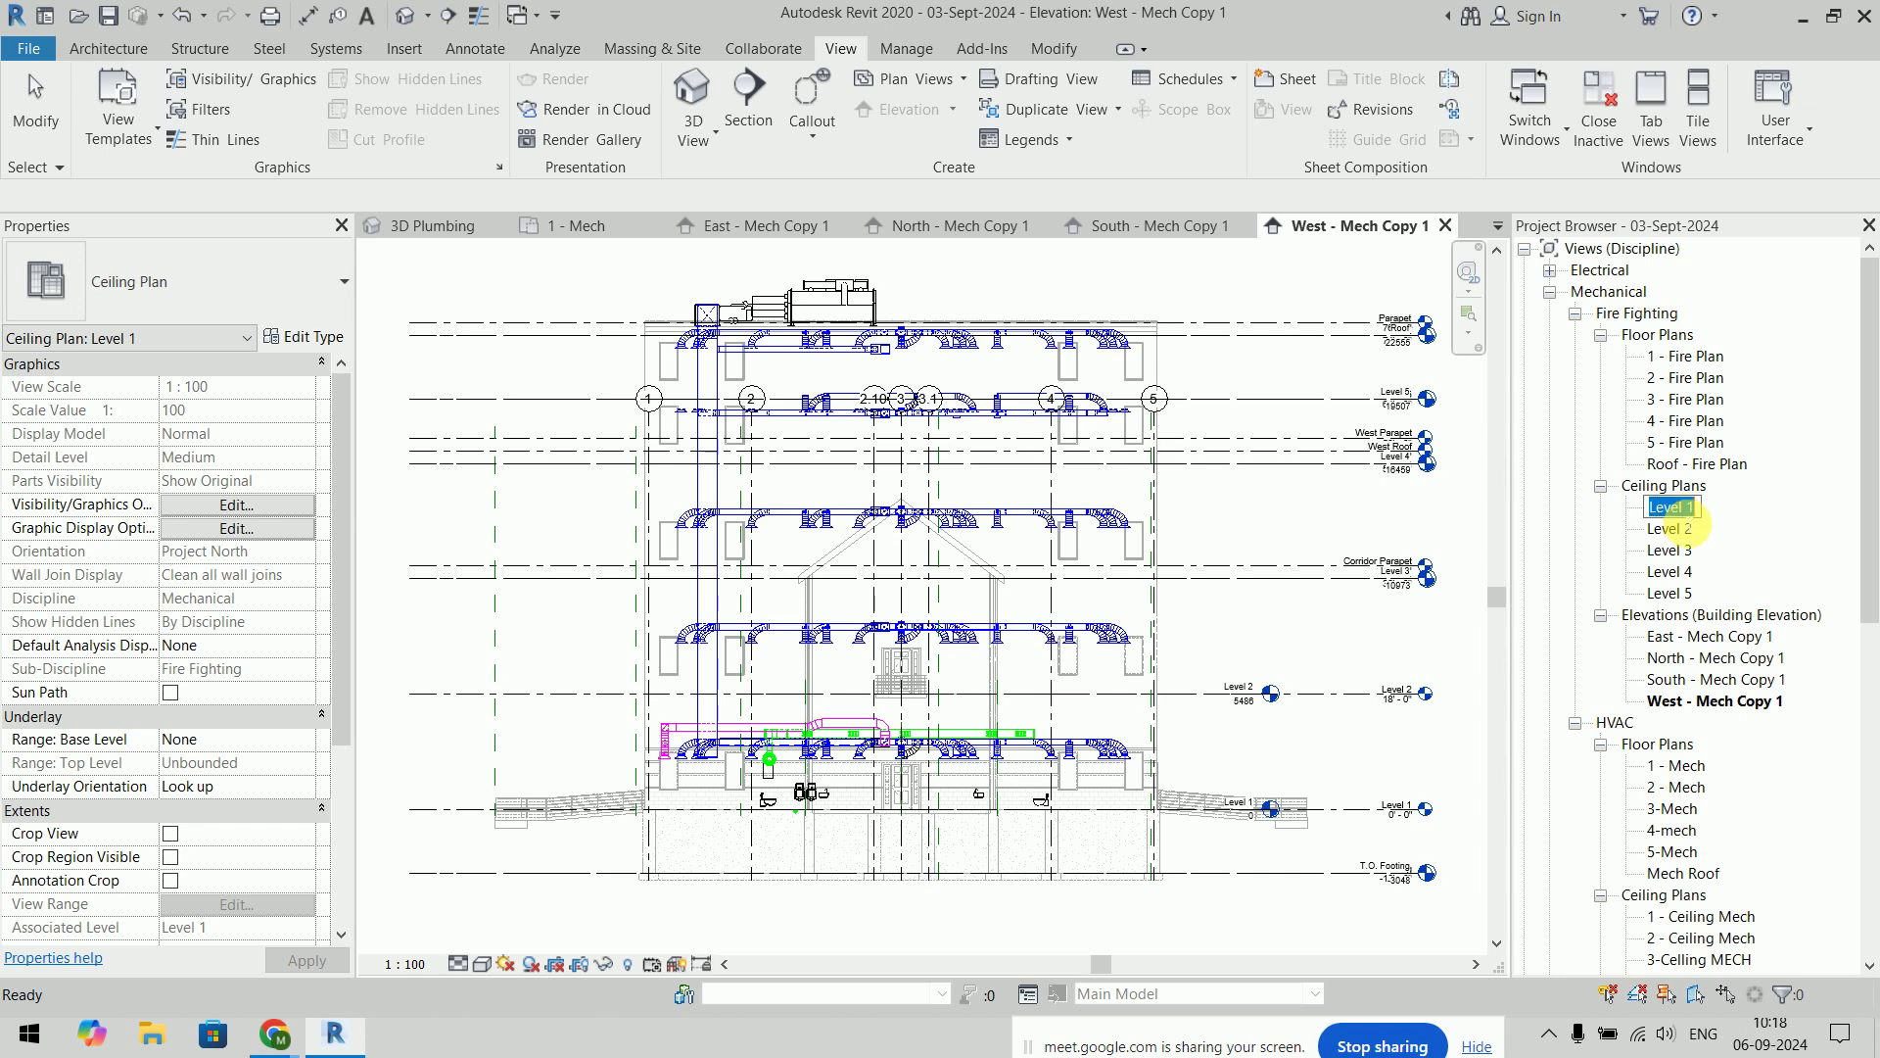
text(1 - C)
text(eiling )
text(Fire)
key(Return)
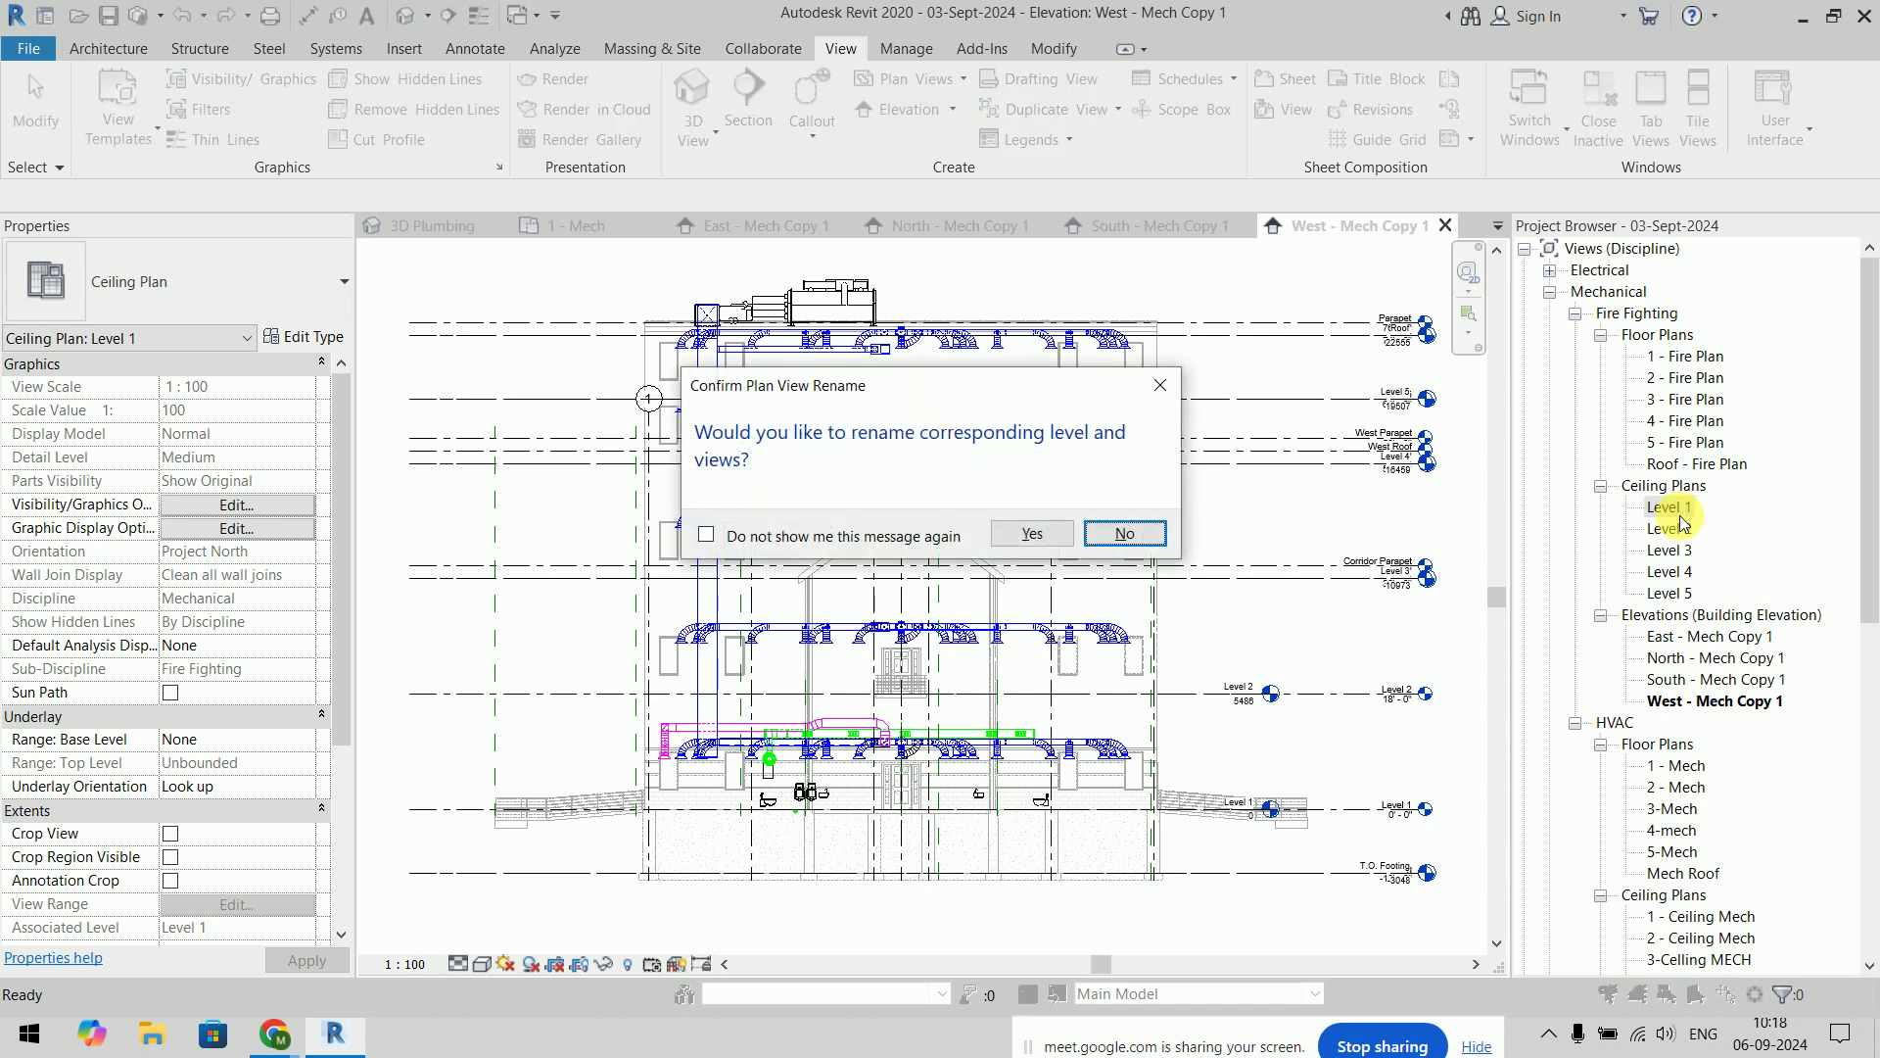
key(Return)
click(1681, 526)
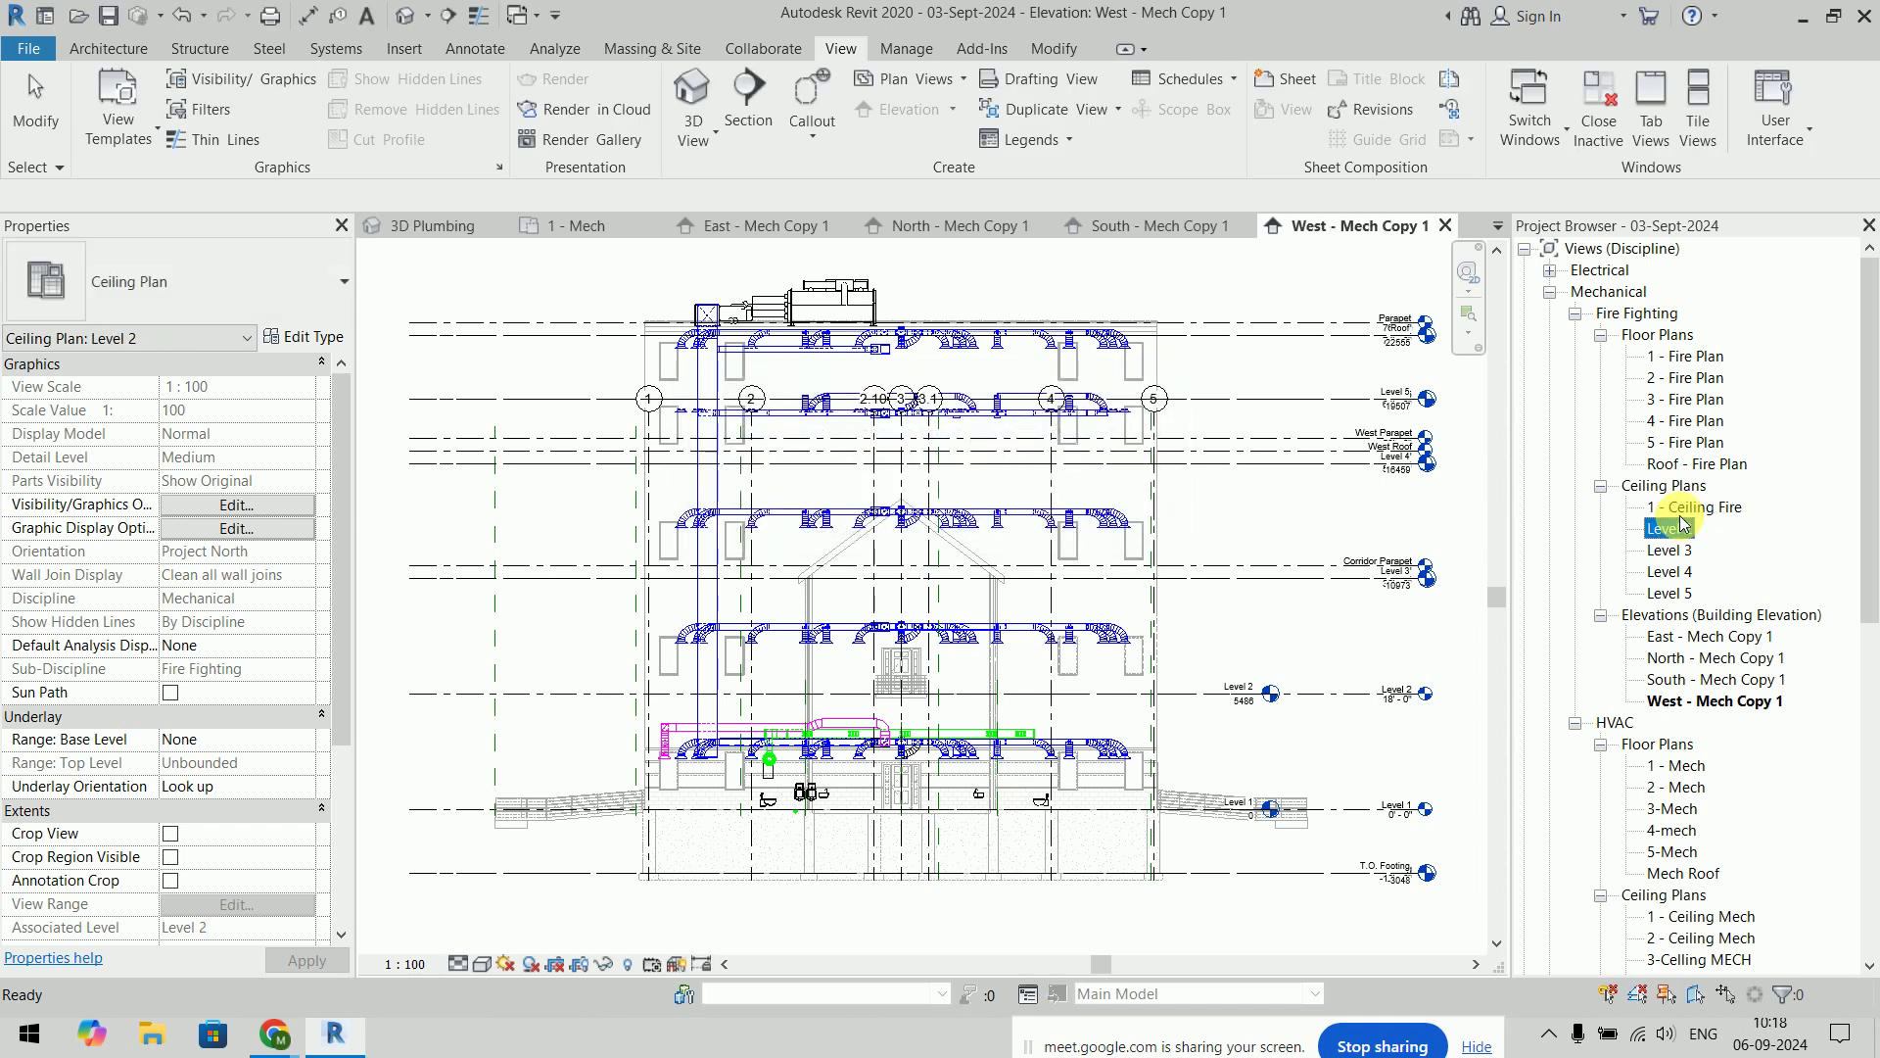
click(1682, 526)
text(2 - Ceilin)
text(g Fi)
text(re)
key(Return)
key(Return)
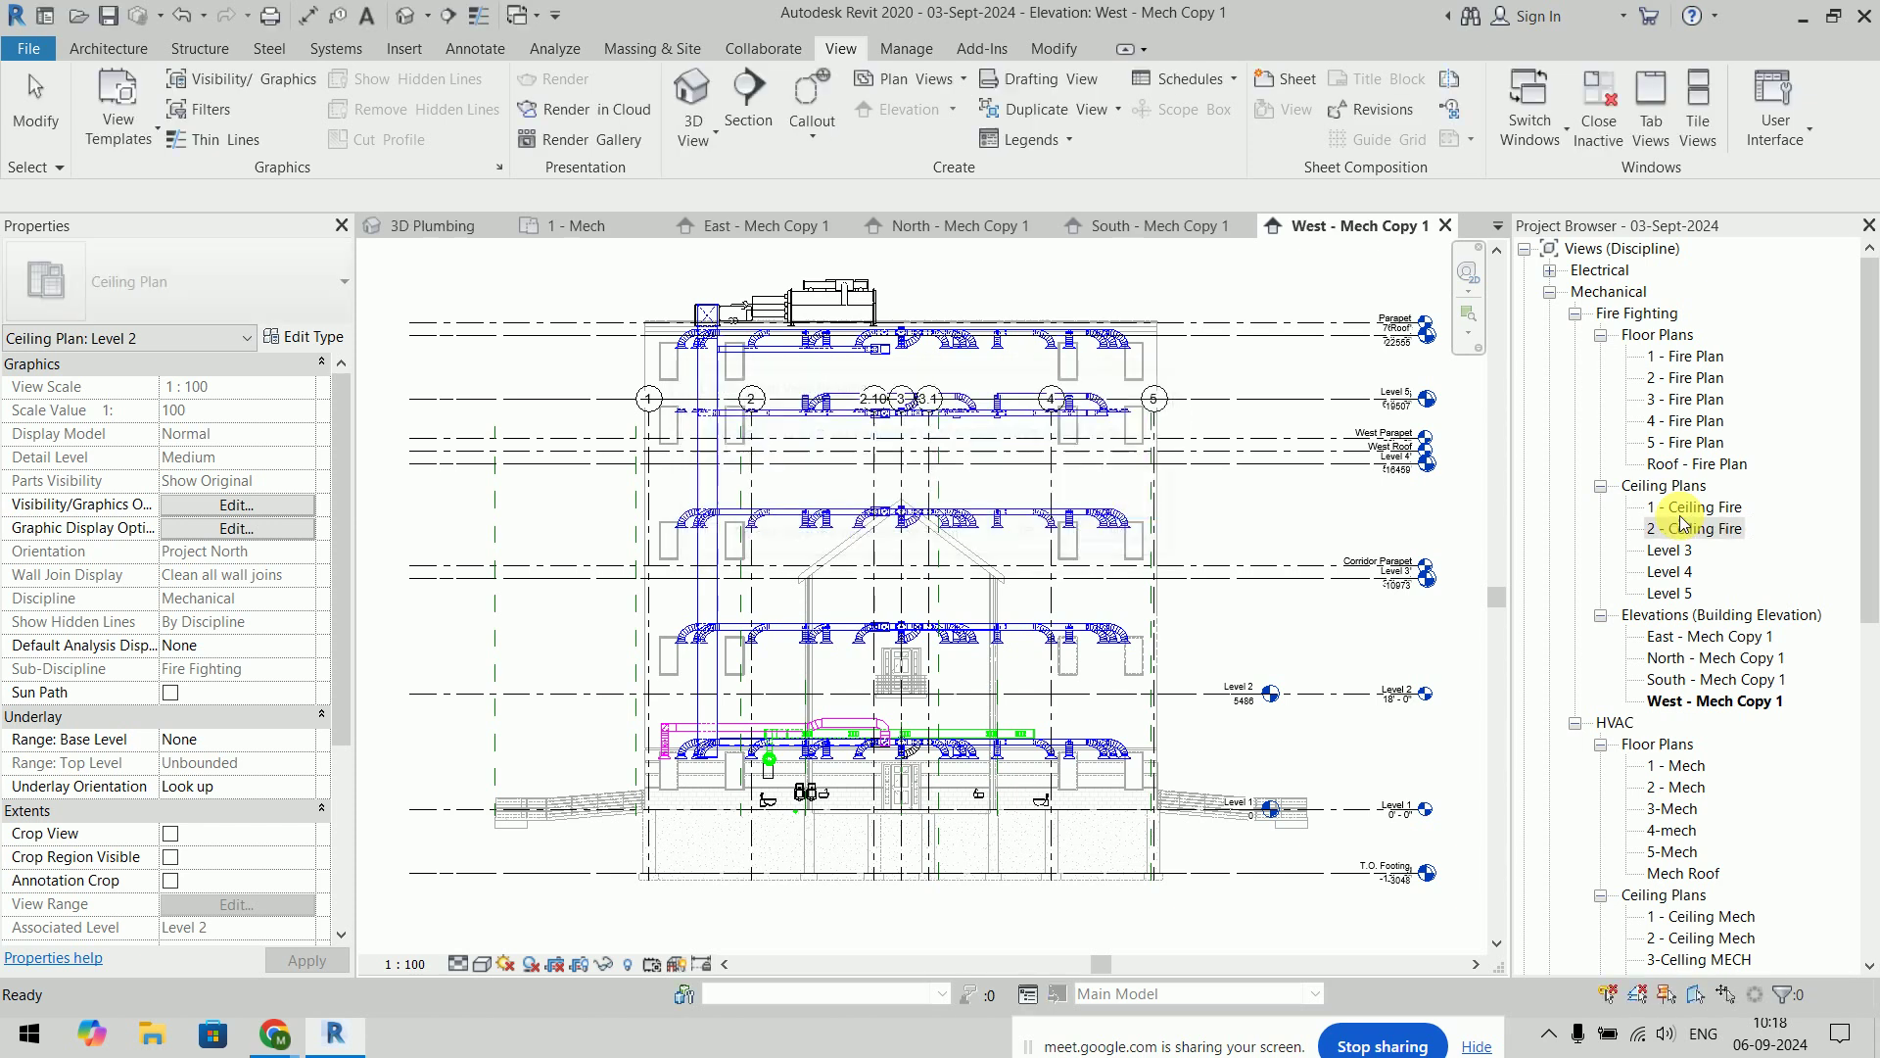
key(Down)
Rename the Level 3, 4 and 5 ceiling plans to 3, 4 and 5 - Ceiling Fire
key(F2)
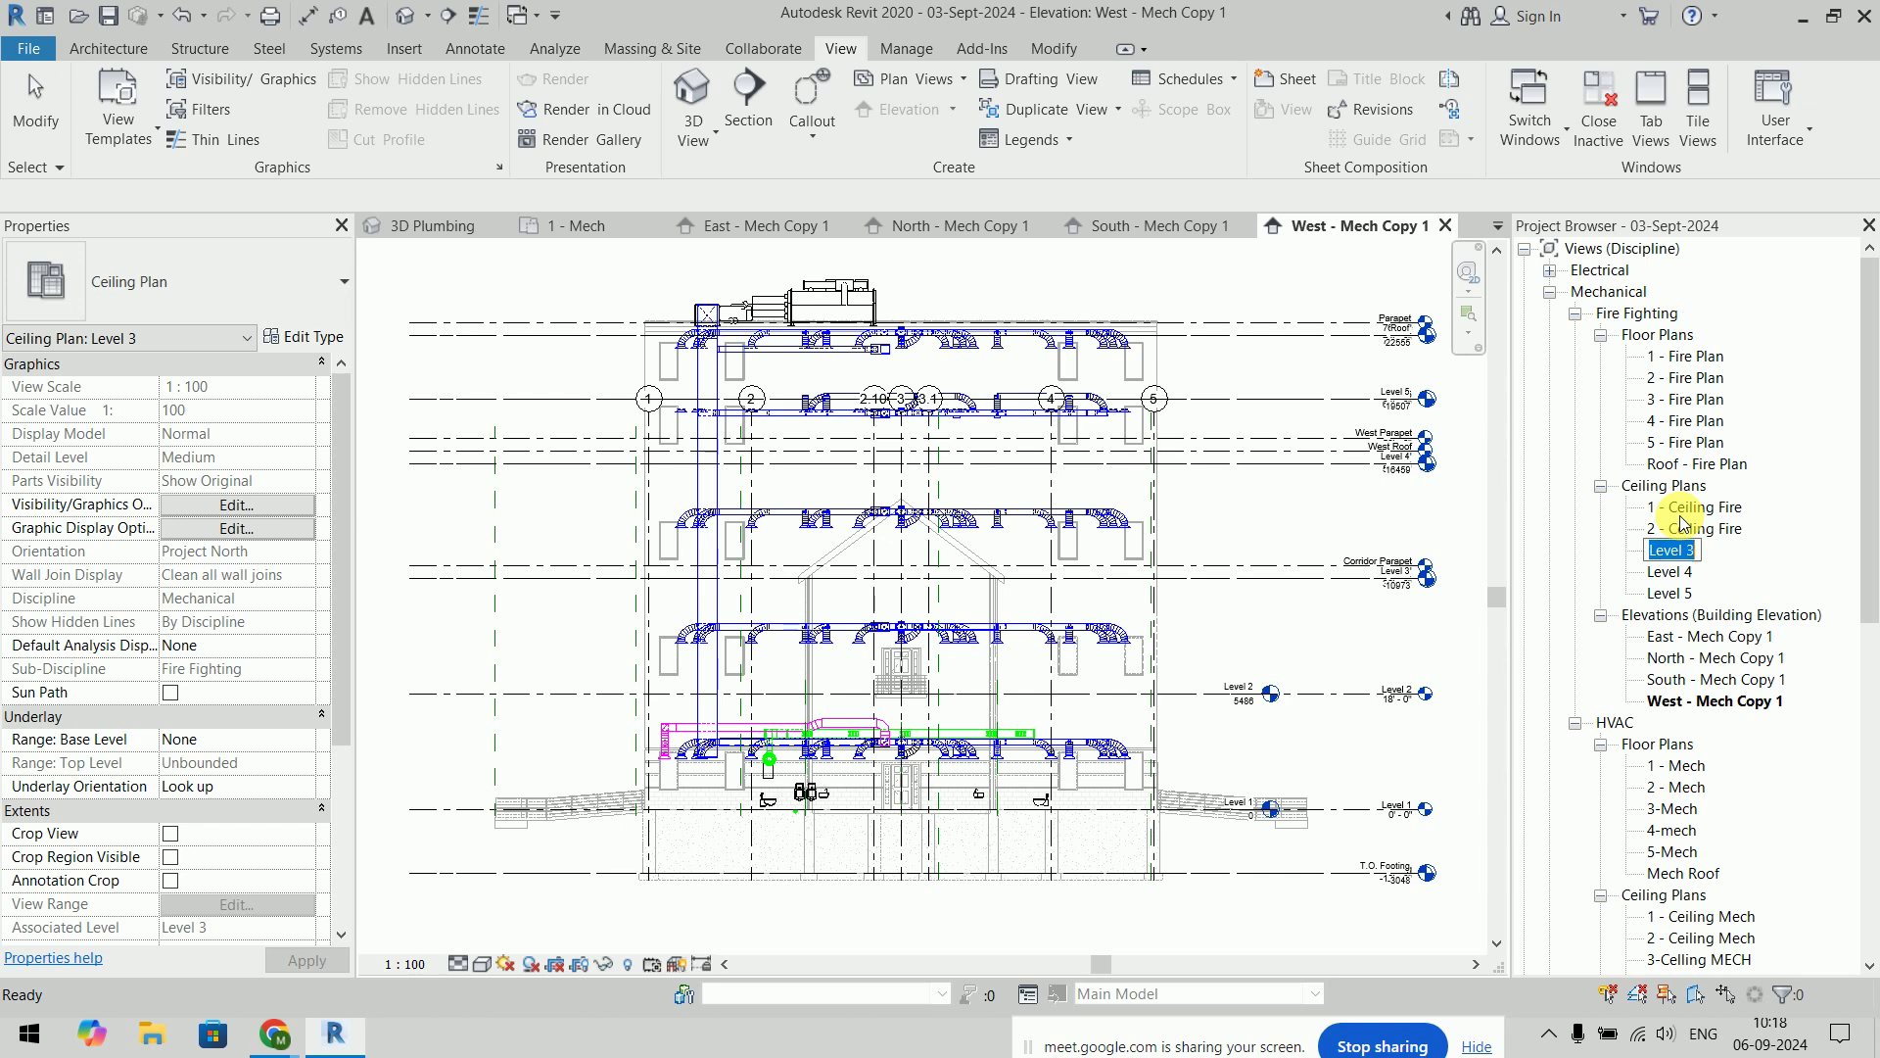
text(3 - Cei)
text(ling Fire)
key(Return)
key(Return)
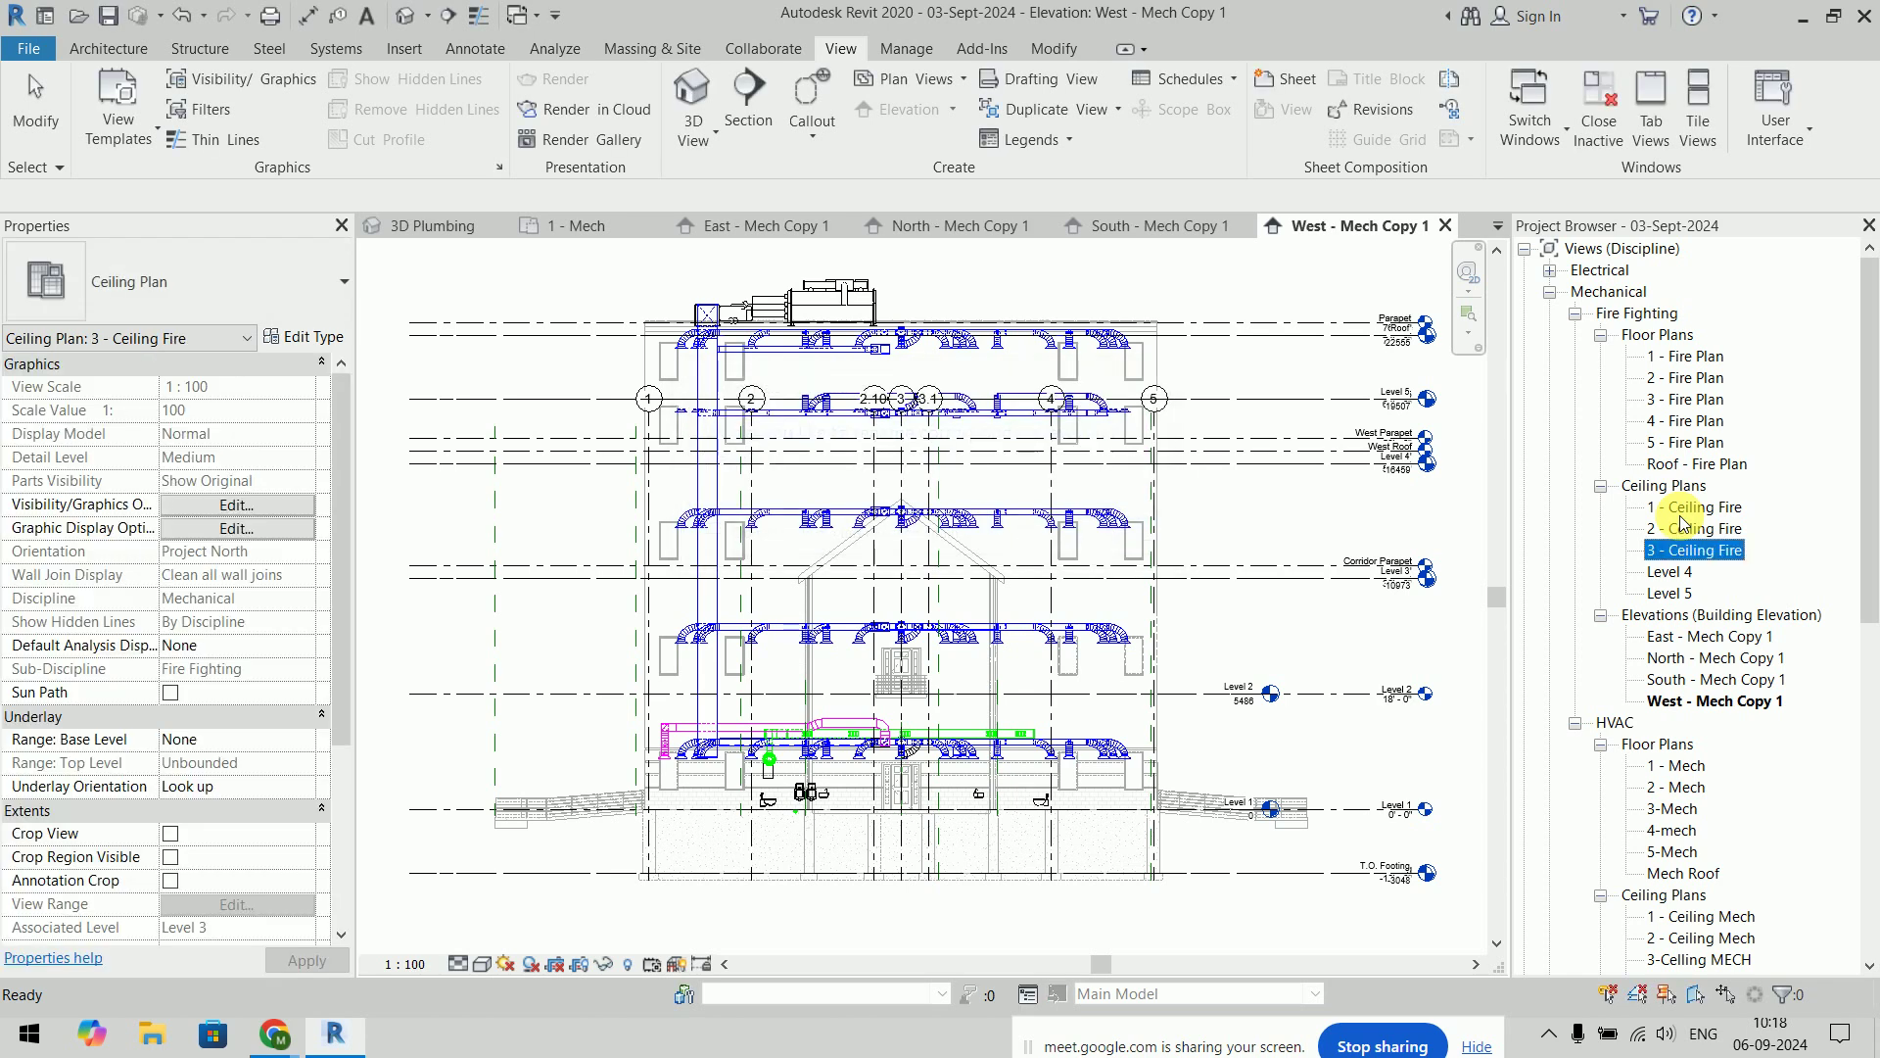
key(Down)
key(F2)
text(4)
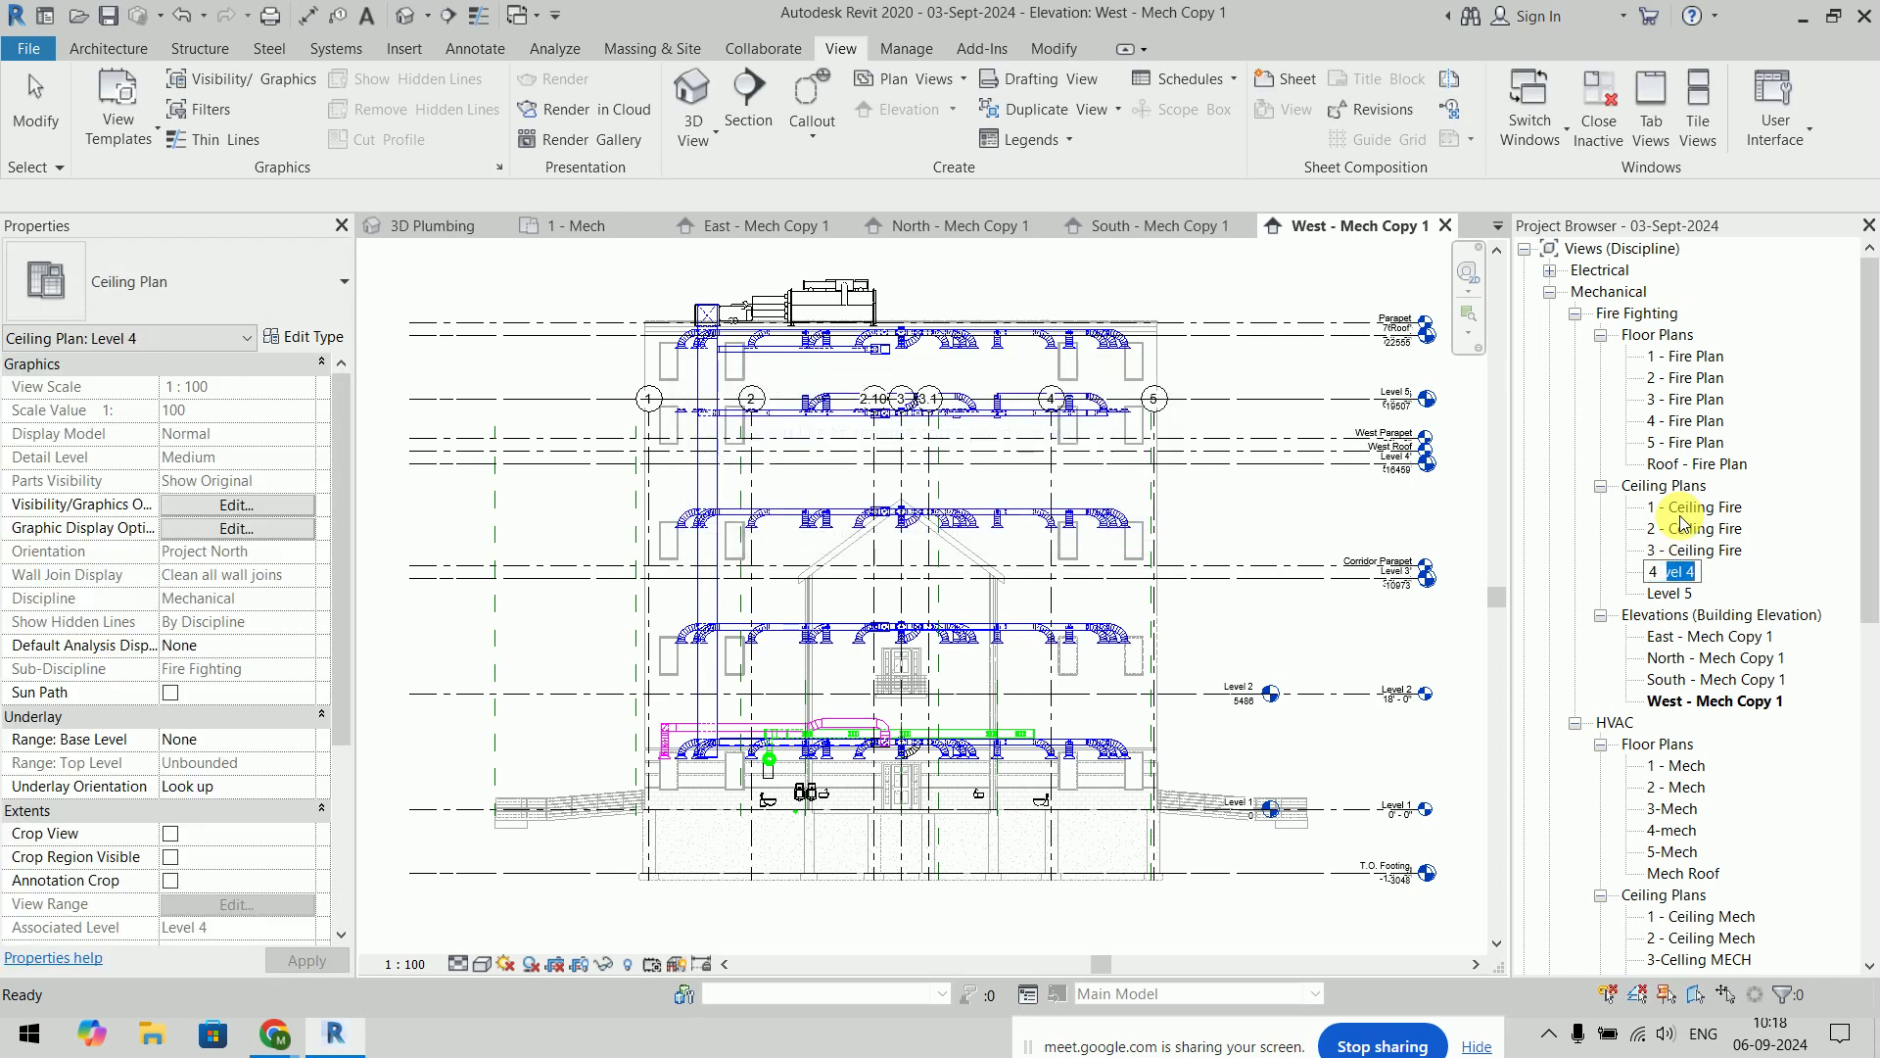
text( - Ceili)
text(ng Fire)
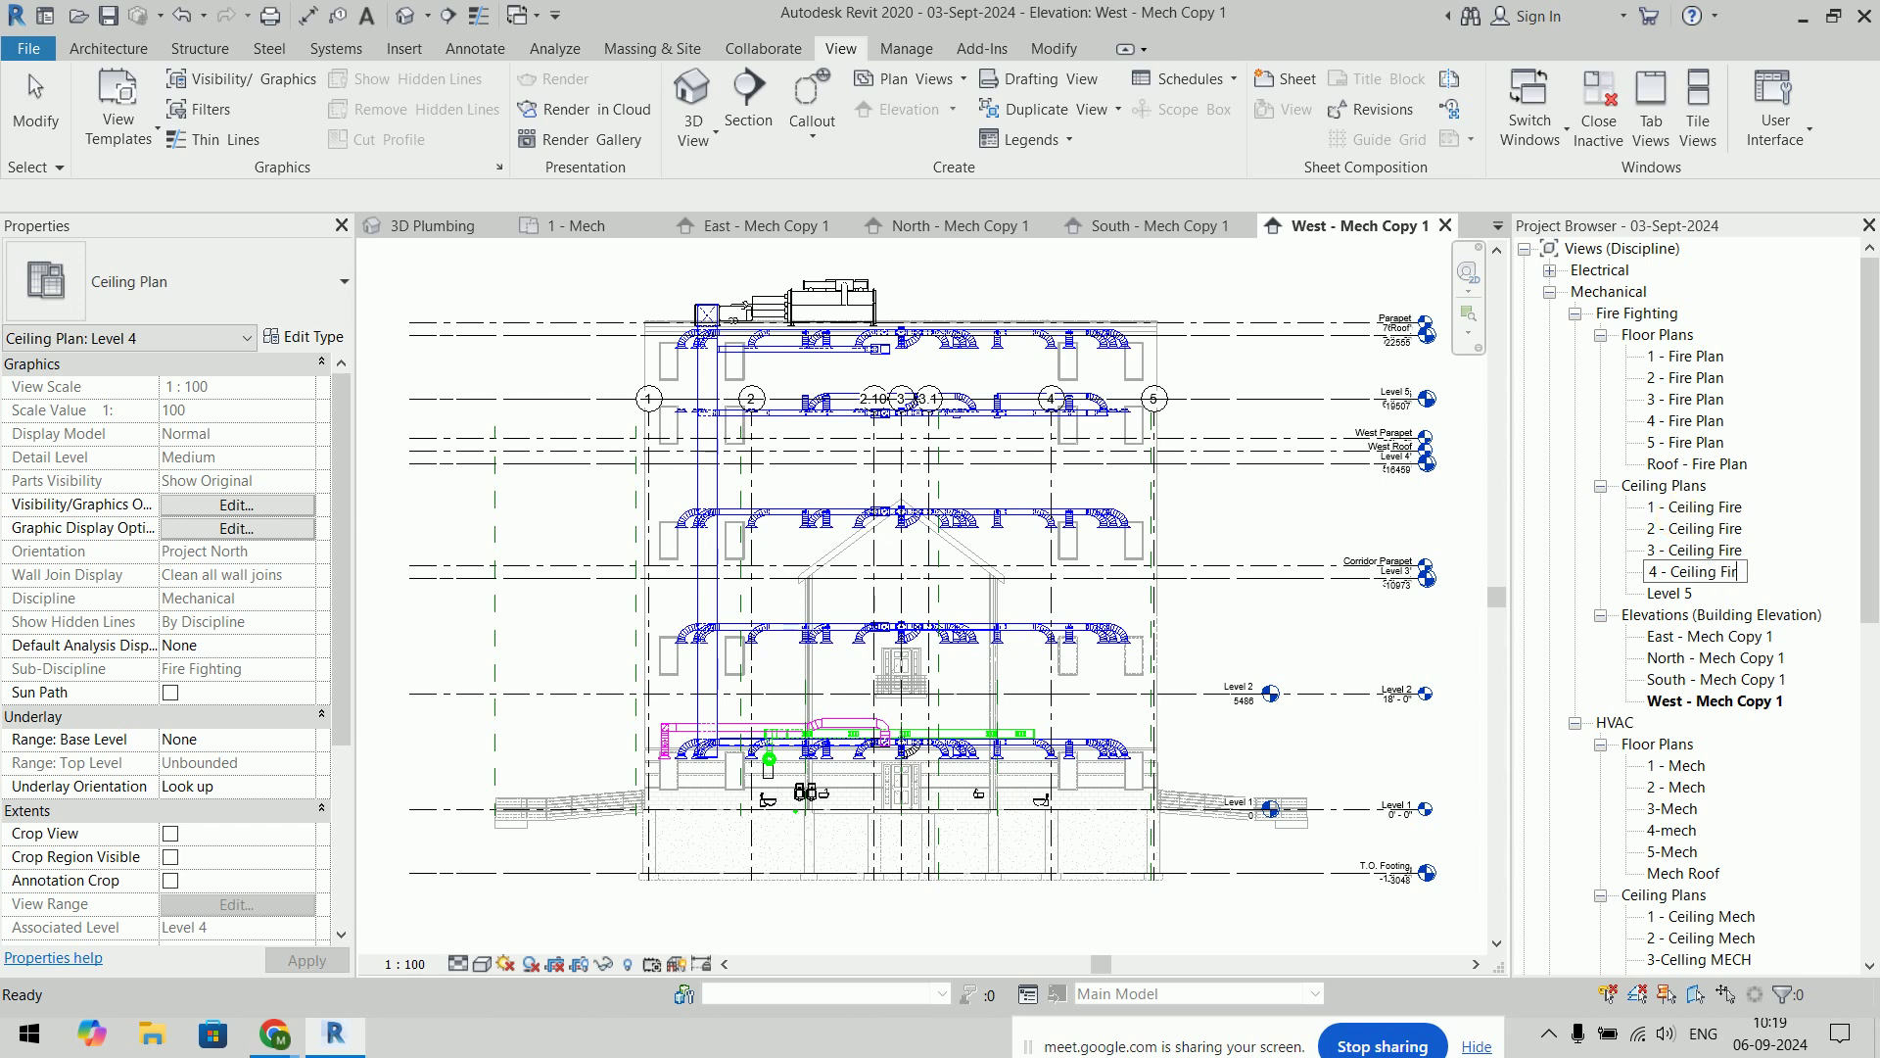
key(Return)
key(Return)
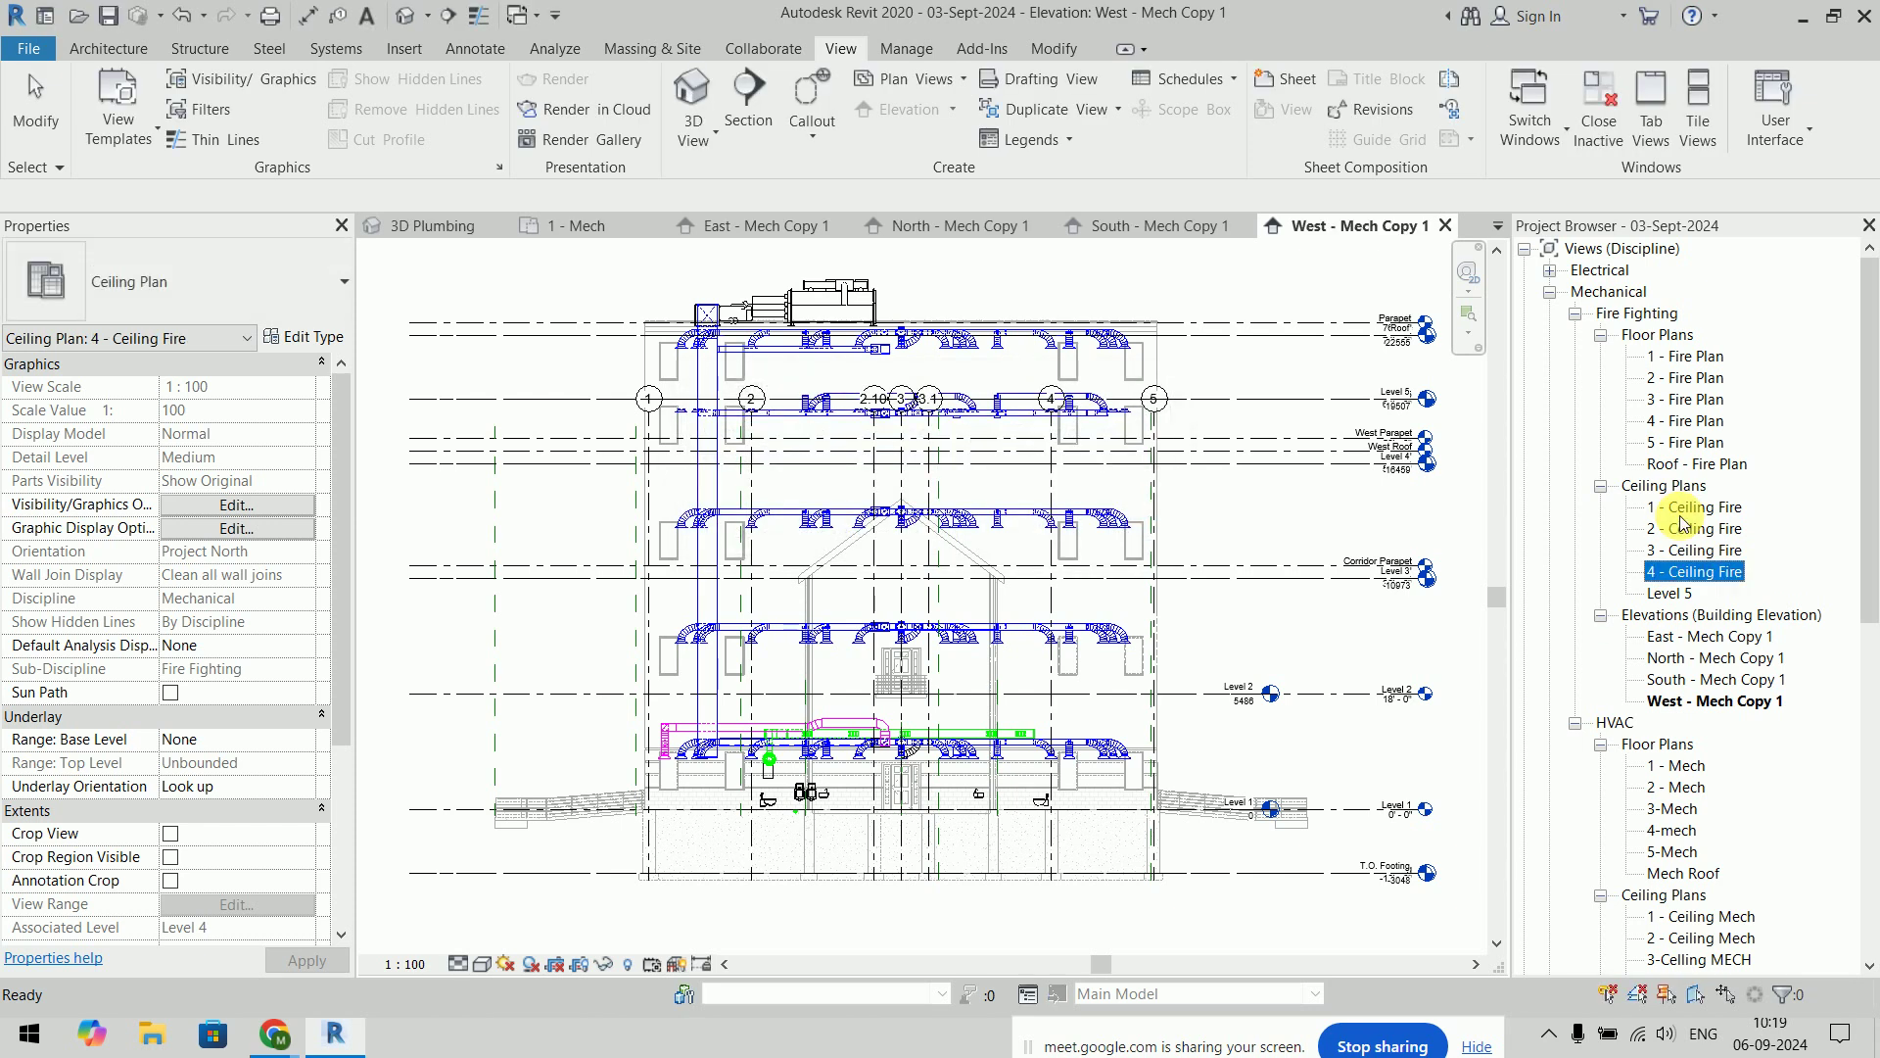
key(Down)
key(F2)
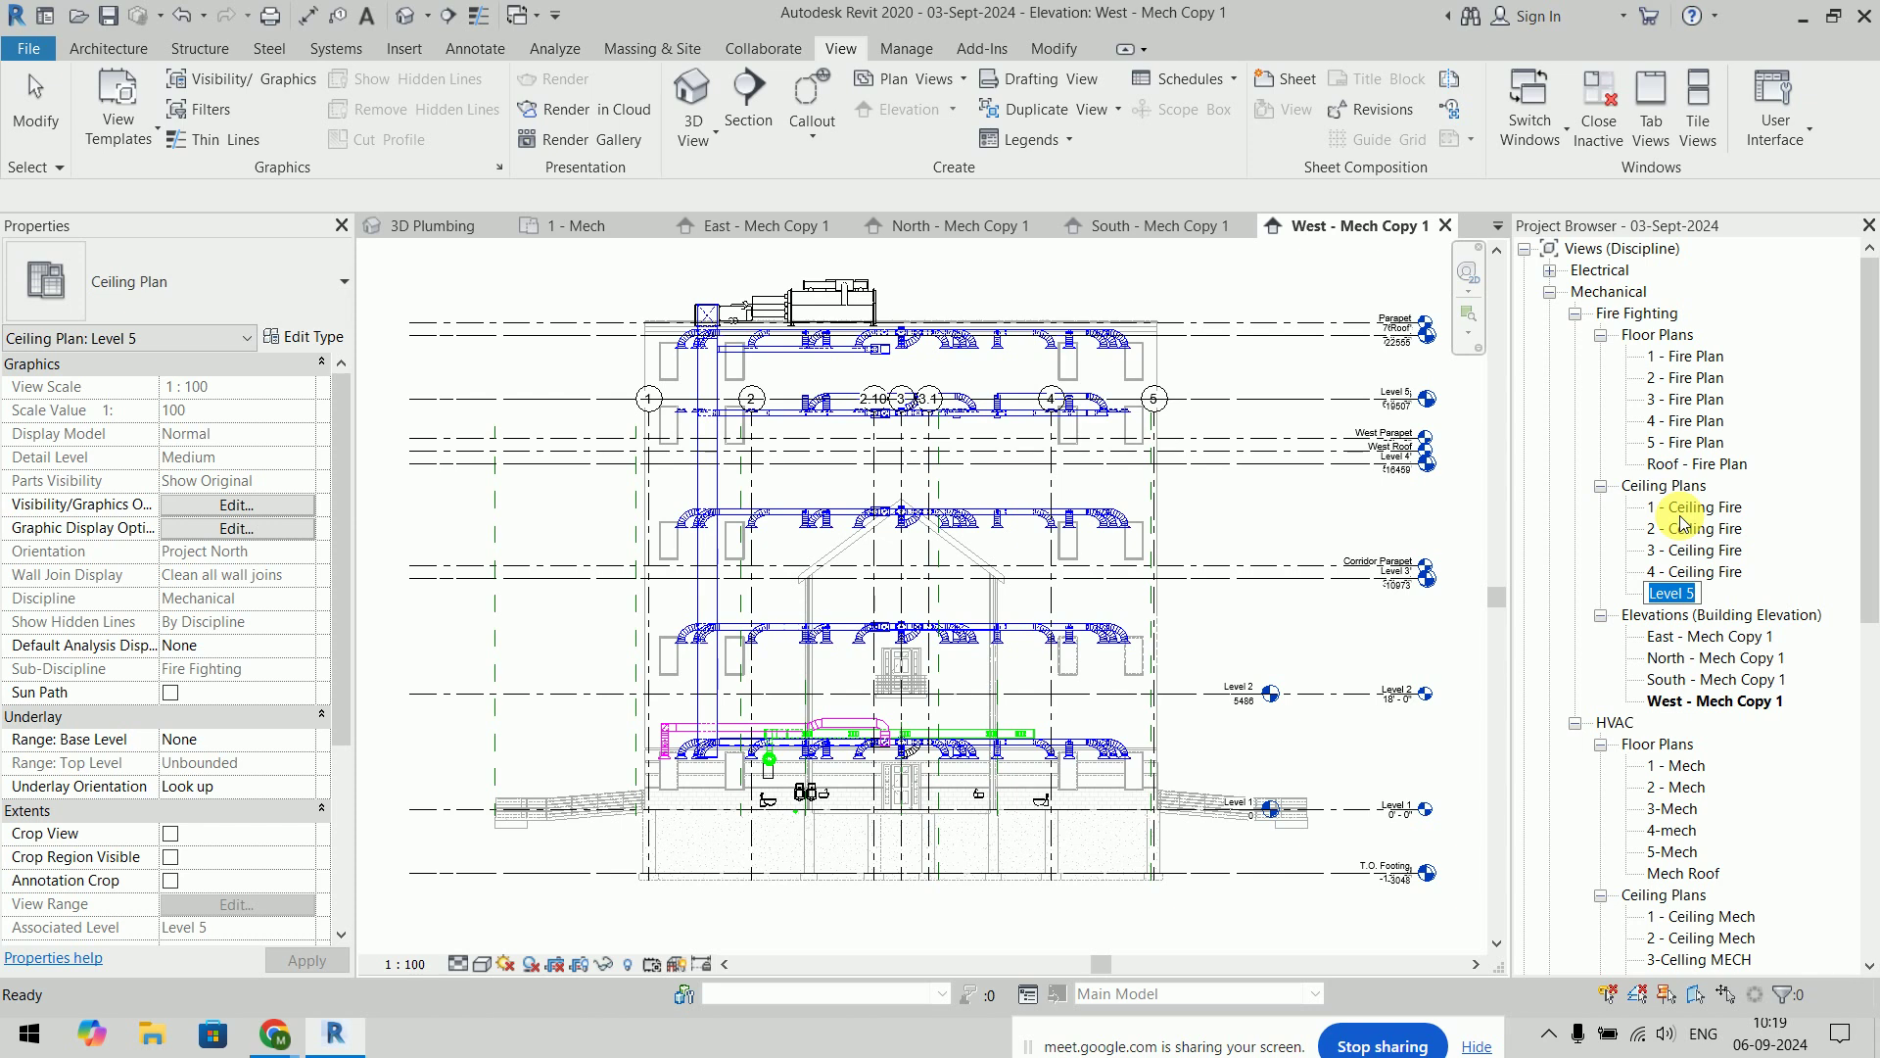
text(5 -)
text(re)
key(Return)
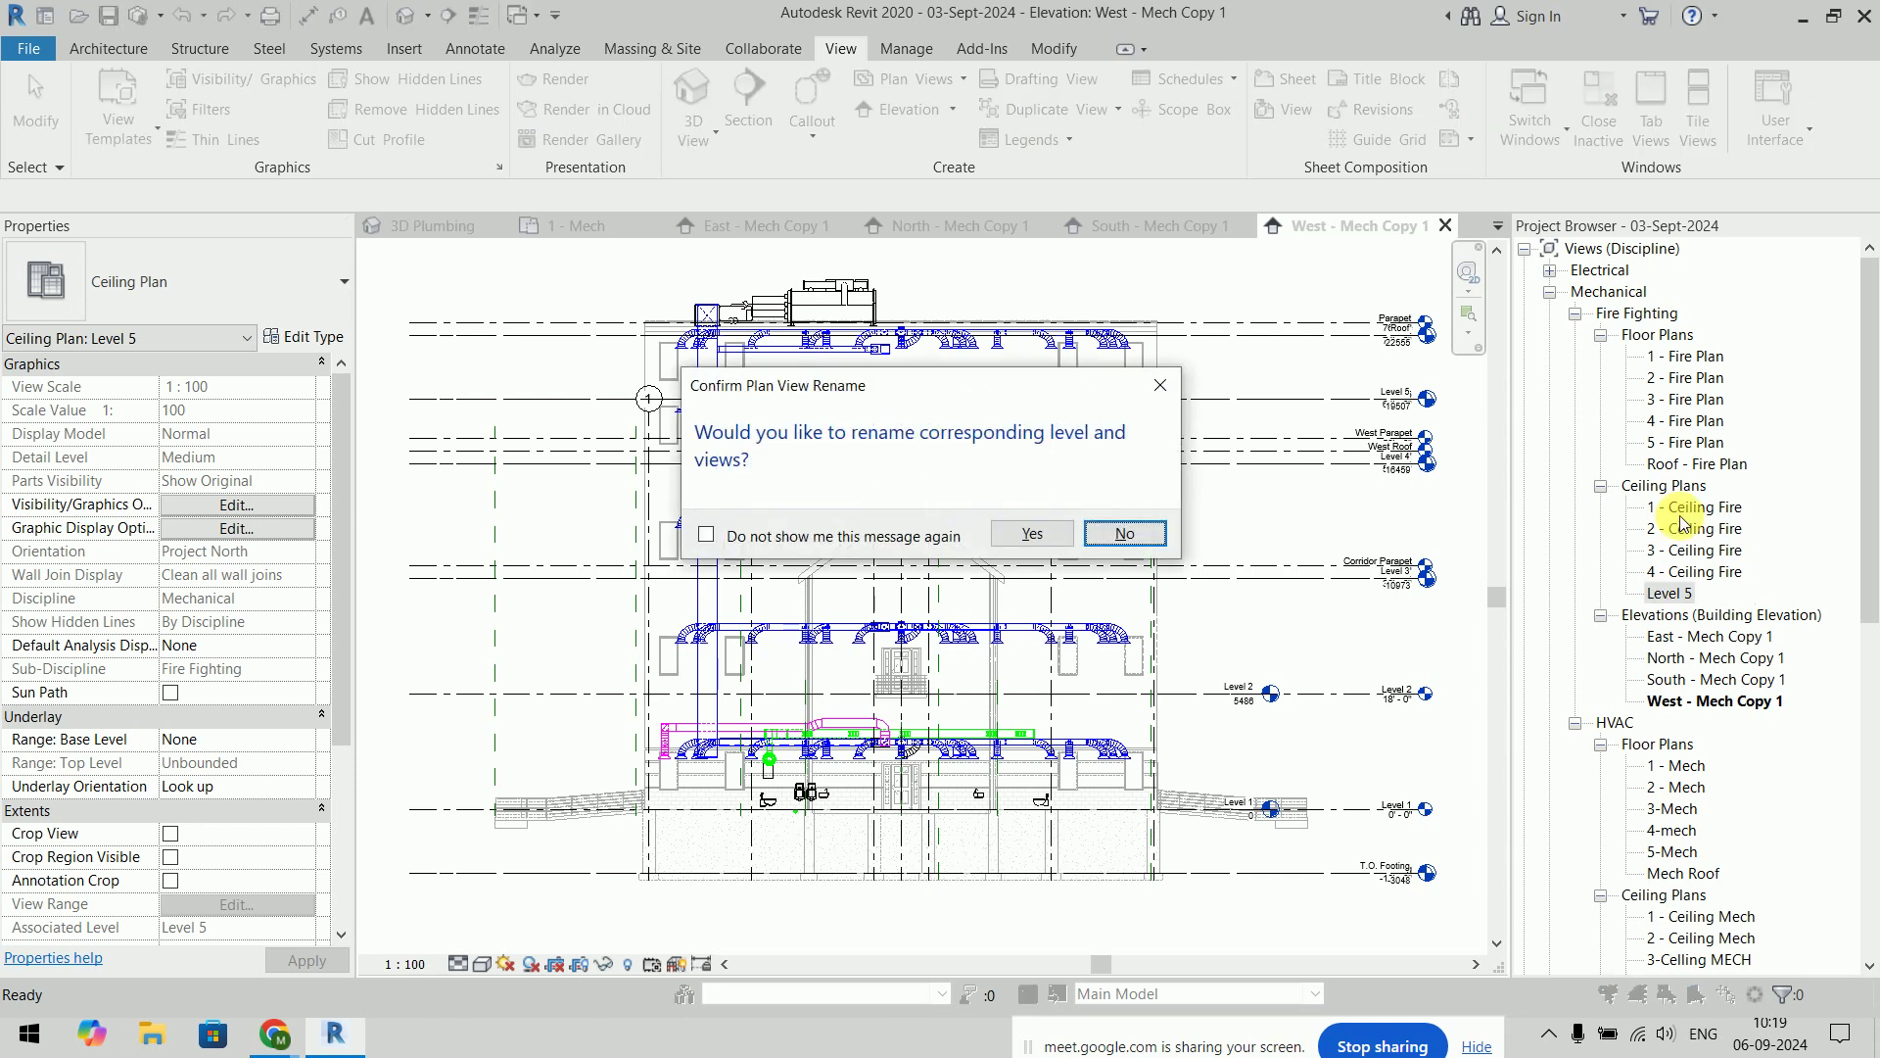
key(Return)
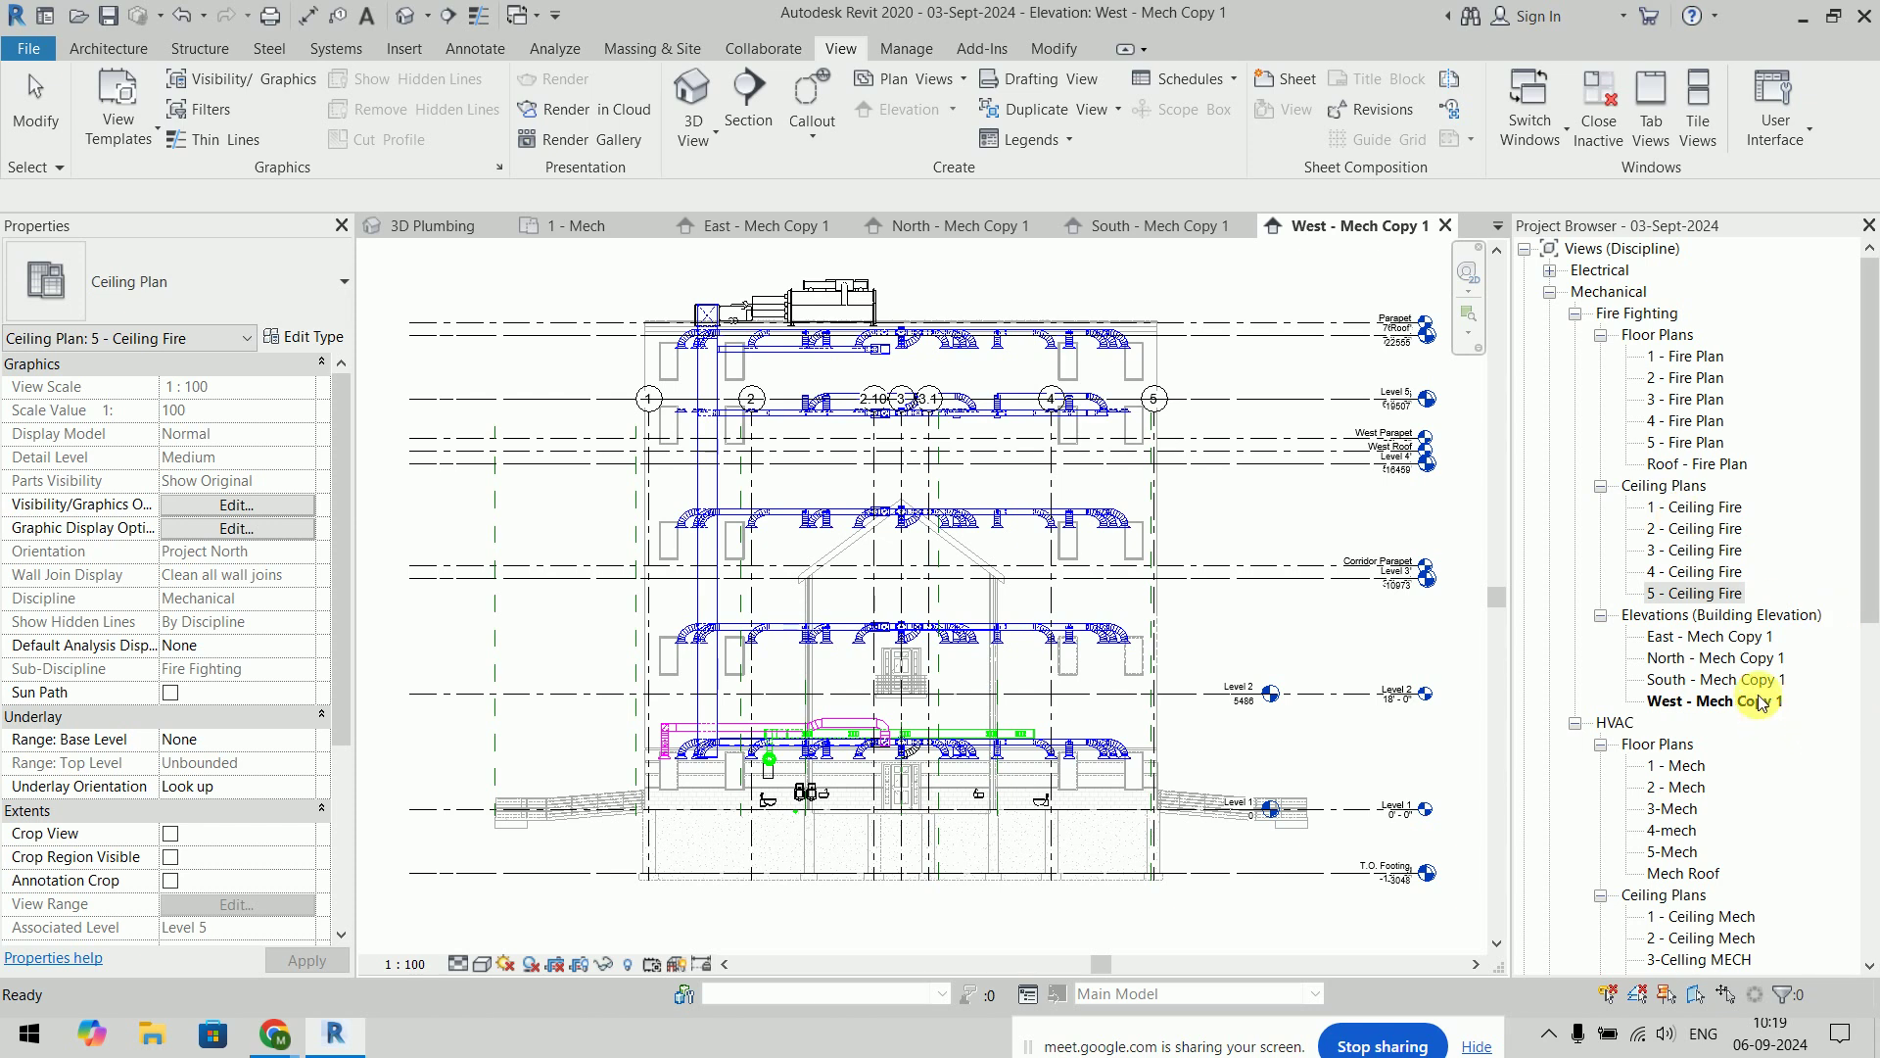
Rename the East and North 'Mech Copy 1' elevations to East - Fire and North - Fire
click(1739, 644)
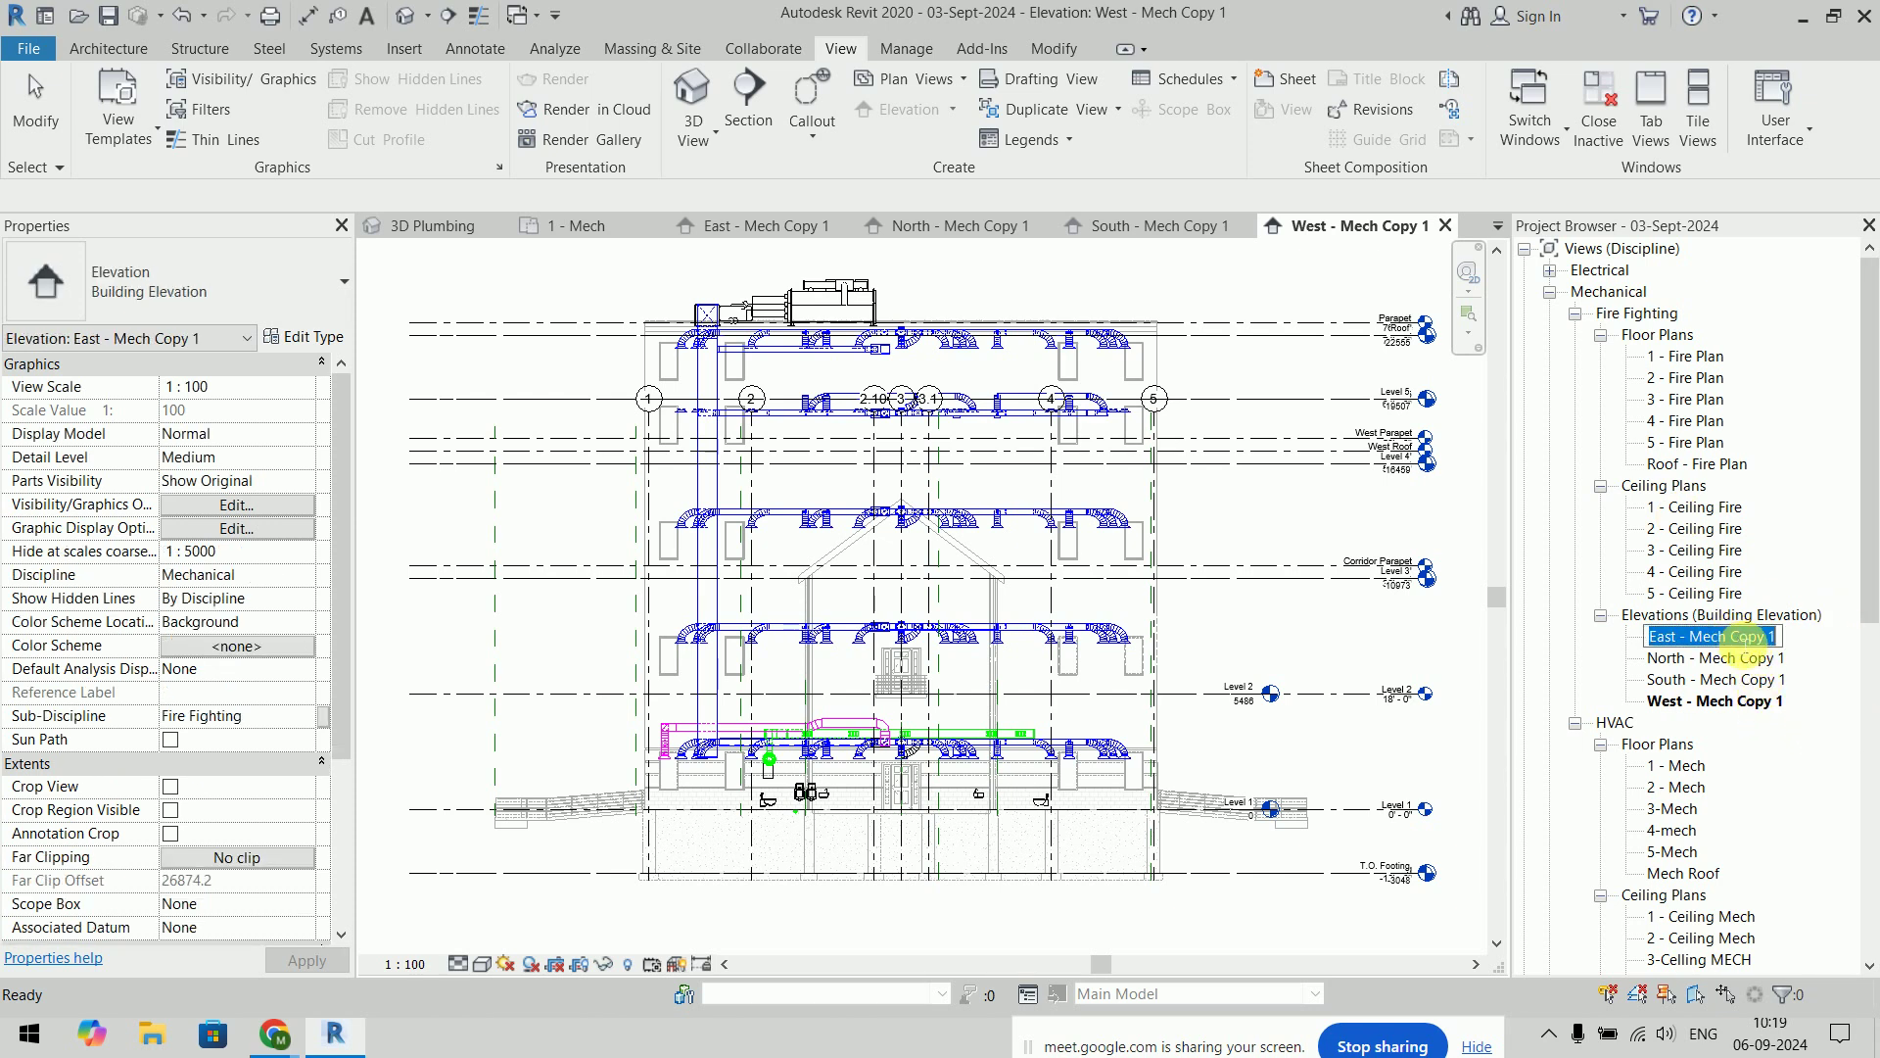
click(1739, 643)
drag(1689, 636, 1858, 651)
text(F)
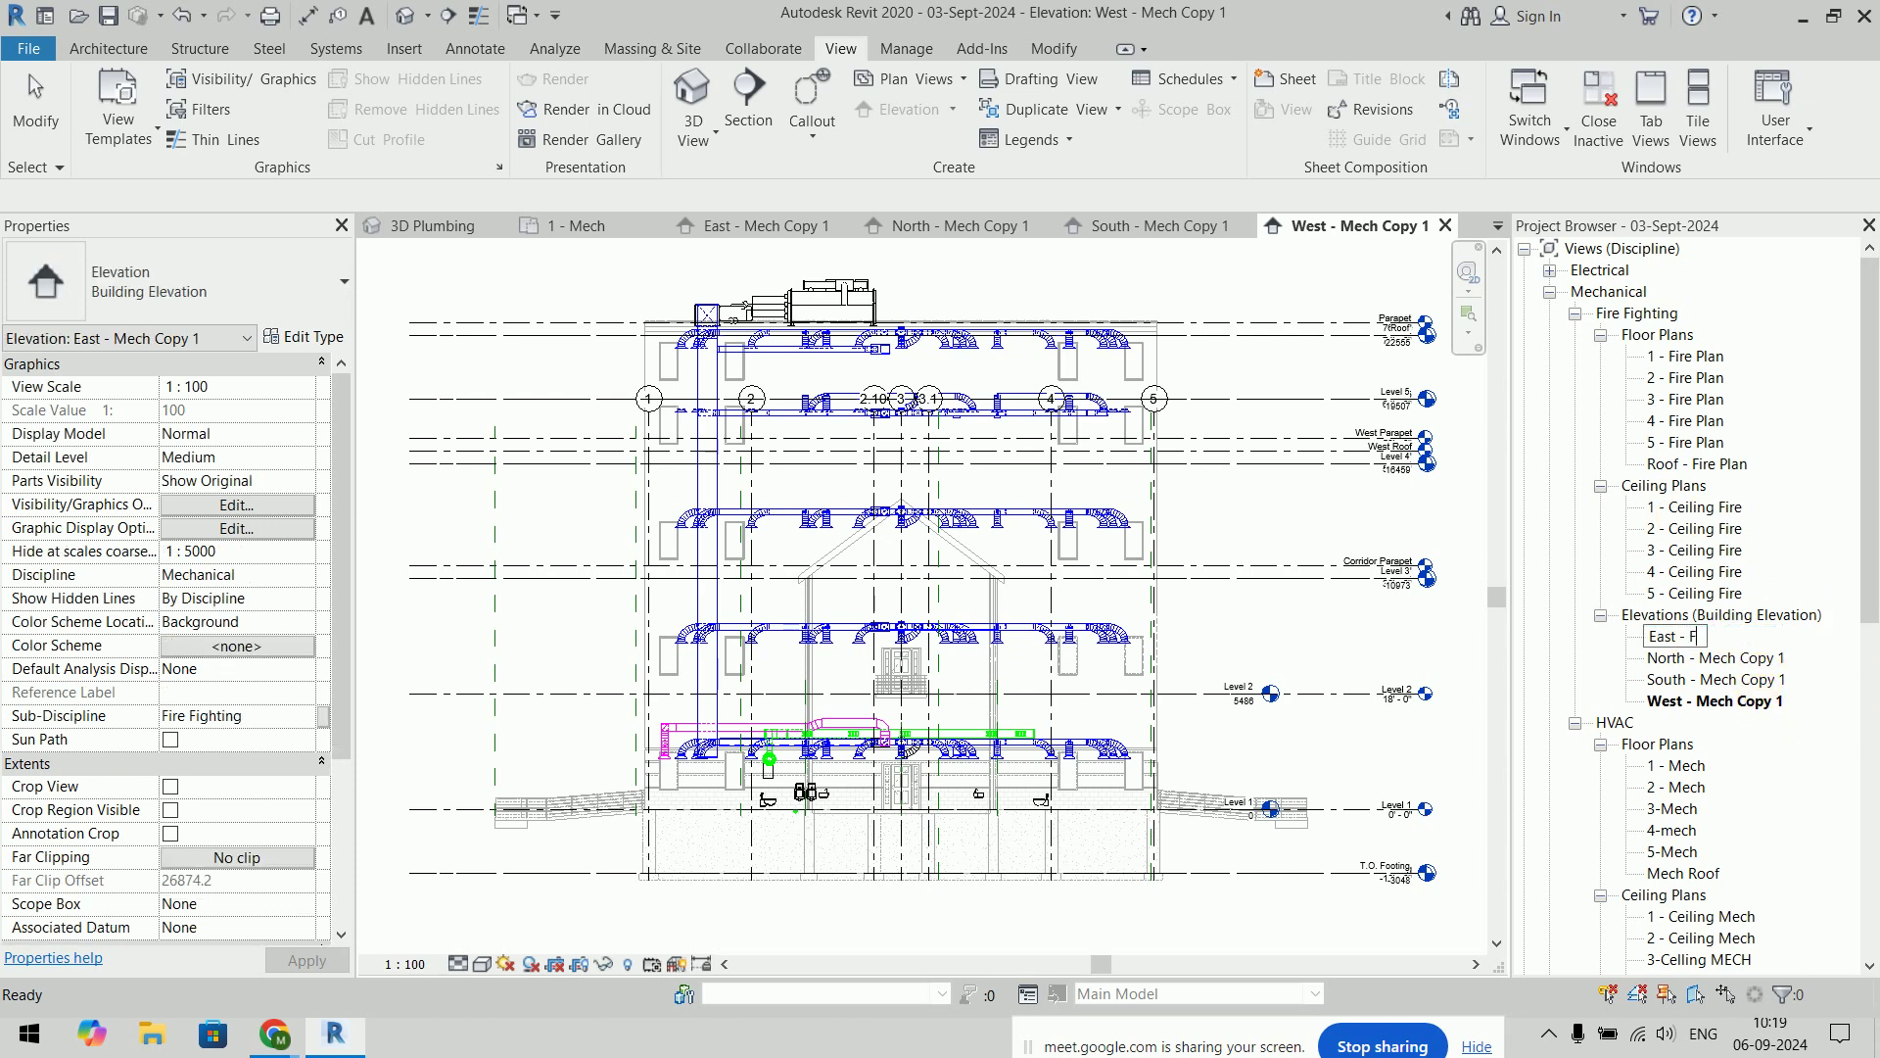
text(ire)
key(Return)
click(1730, 661)
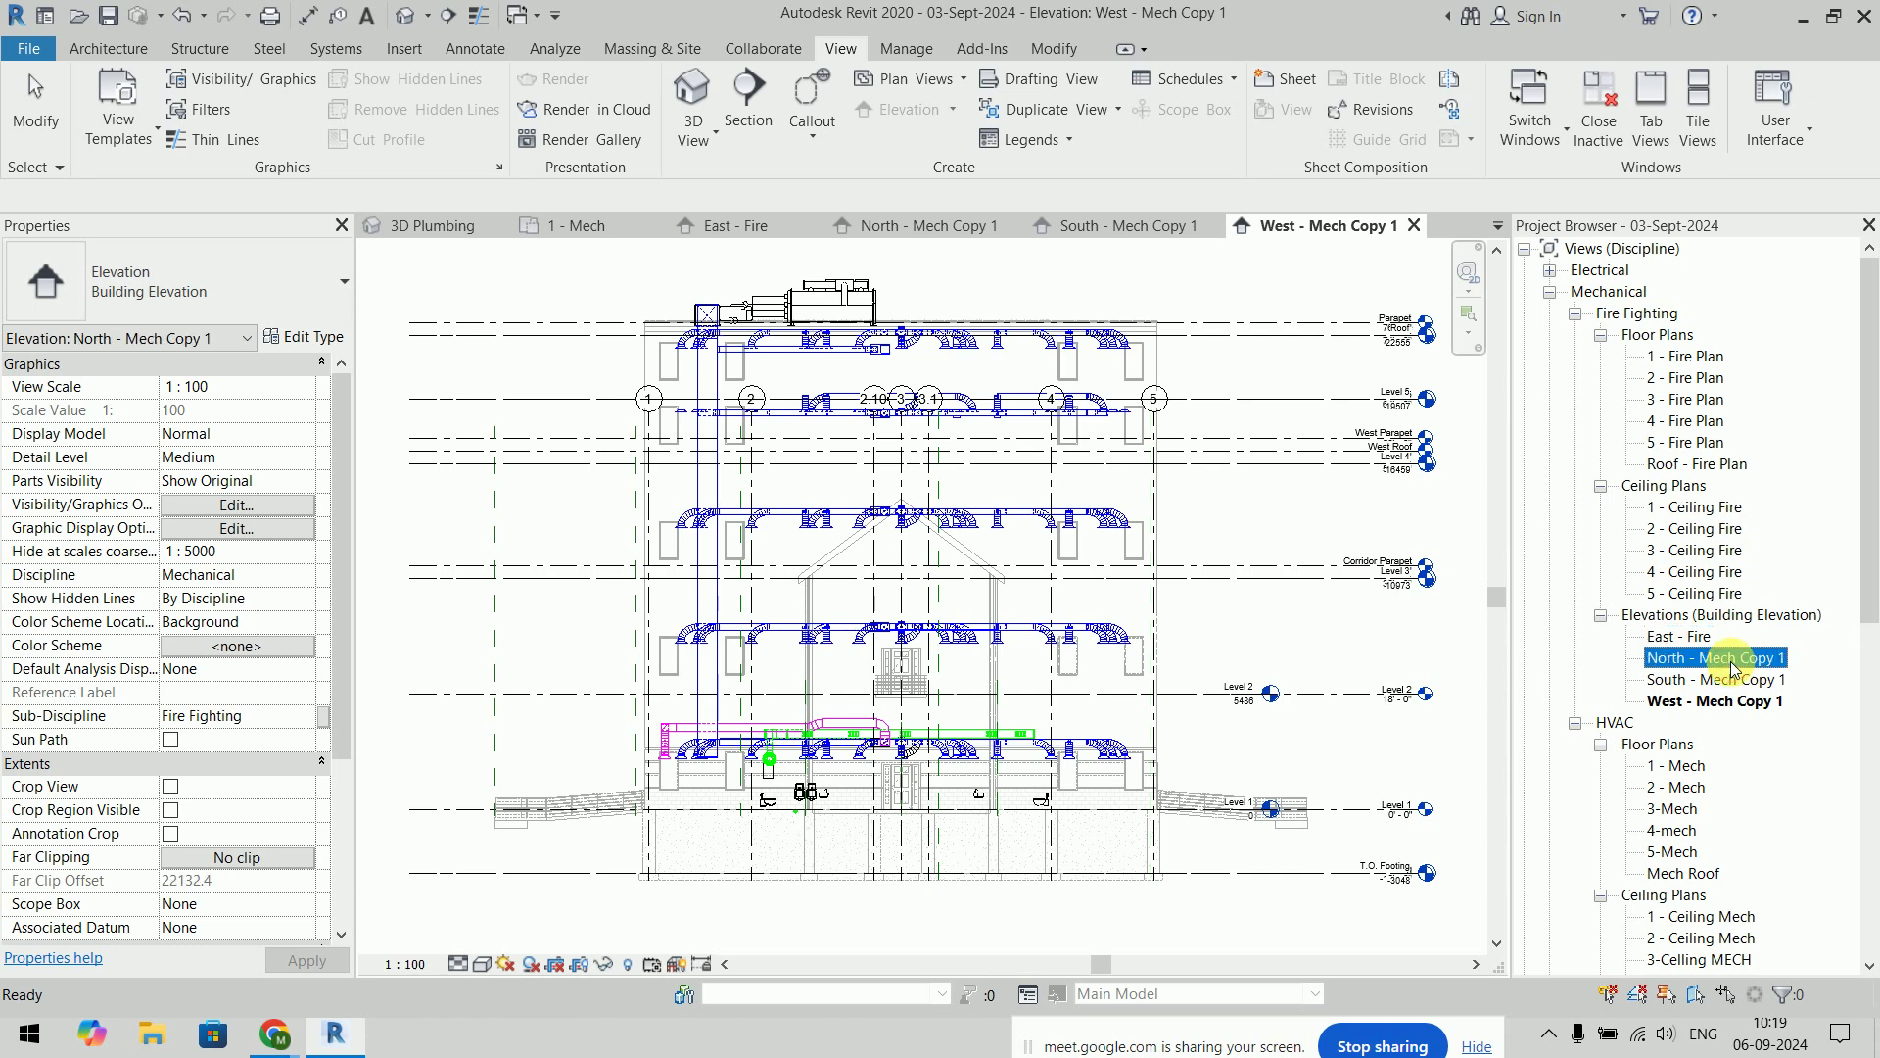
click(1730, 666)
drag(1700, 658, 1843, 672)
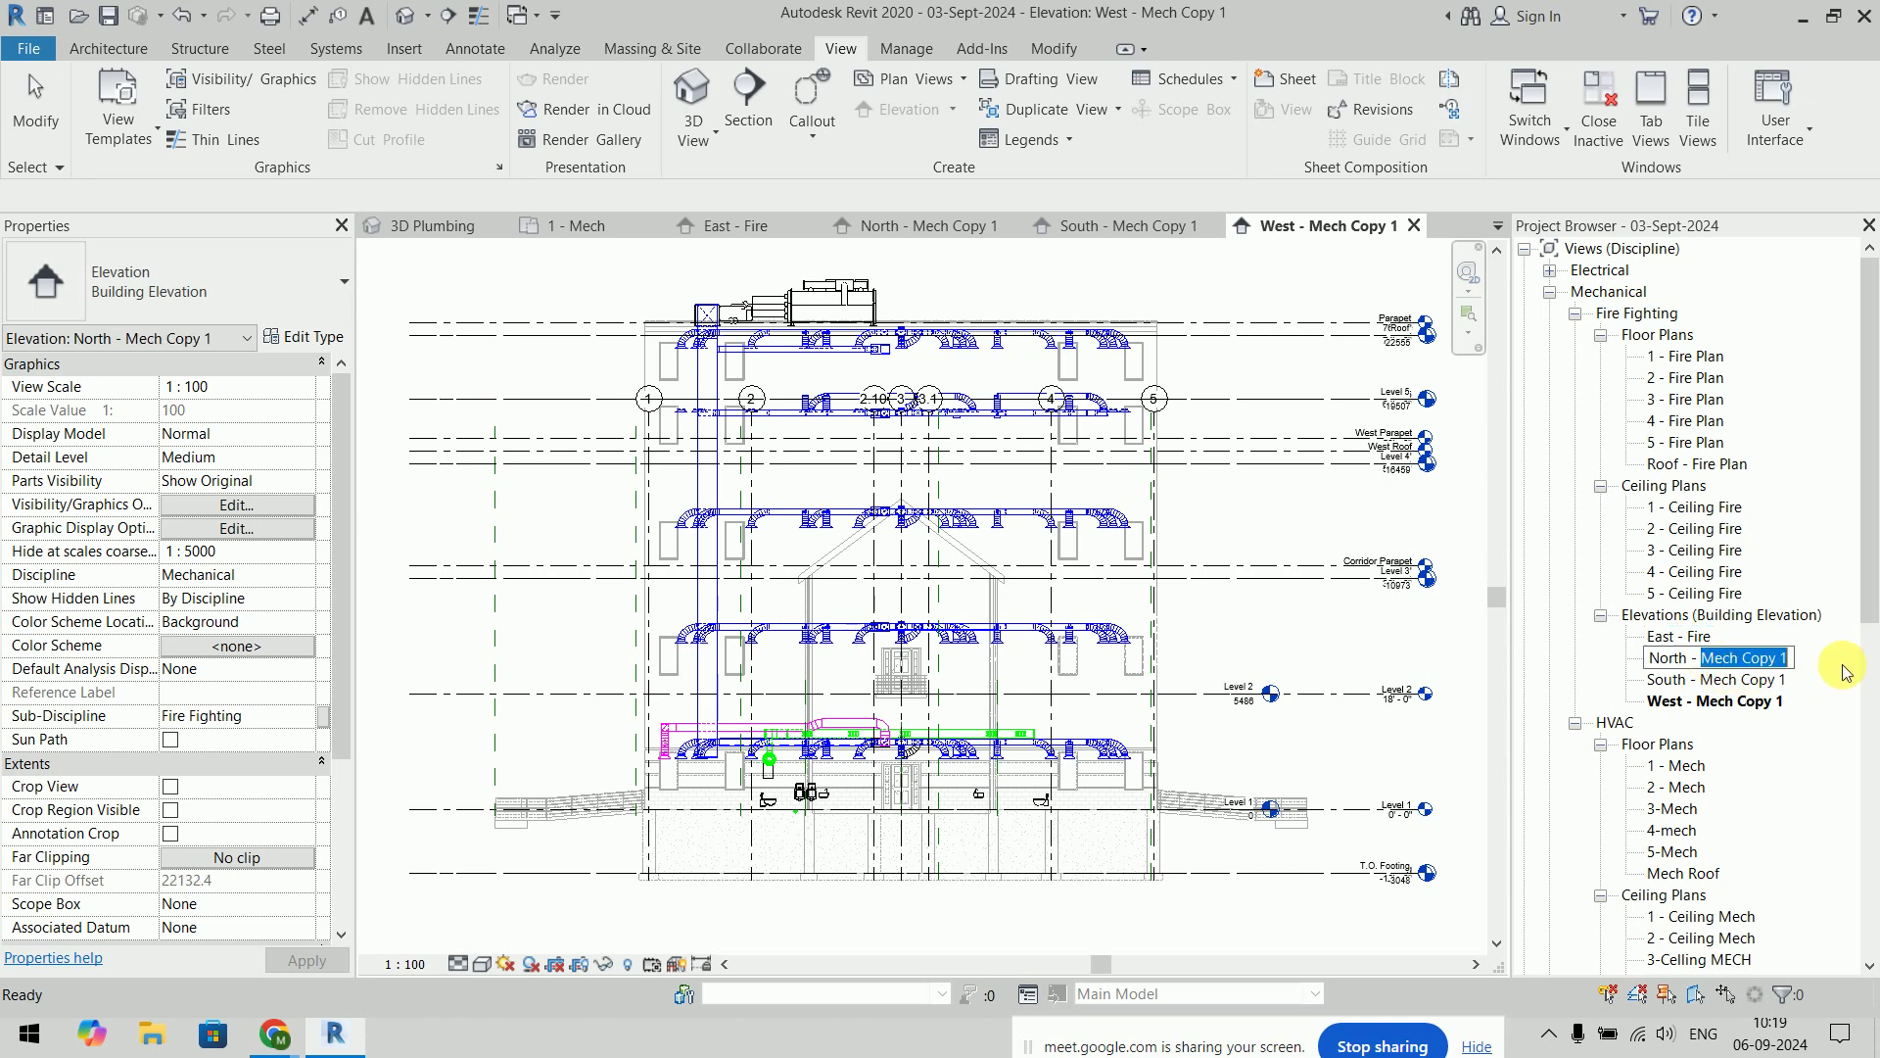
text(Fi)
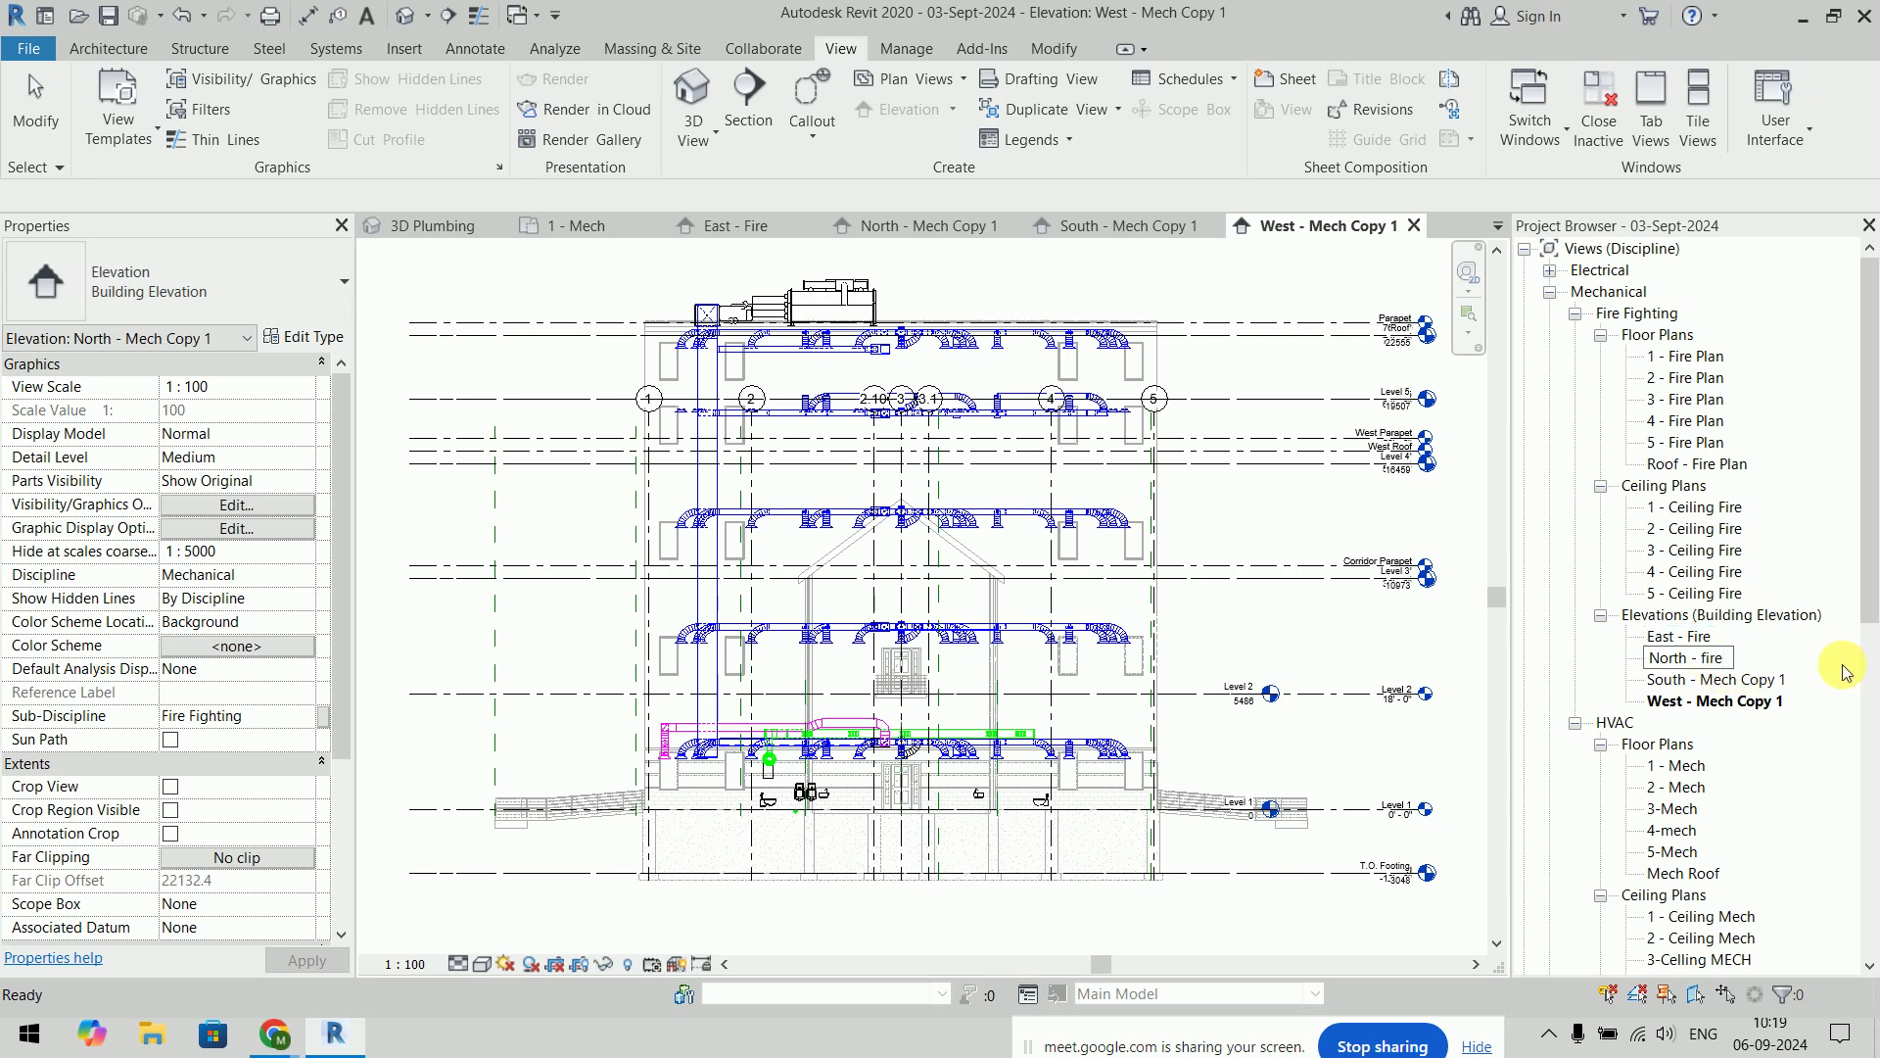
text(re)
key(Return)
Rename the South and West 'Mech Copy 1' elevations to South - Fire and West - Fire
click(1774, 683)
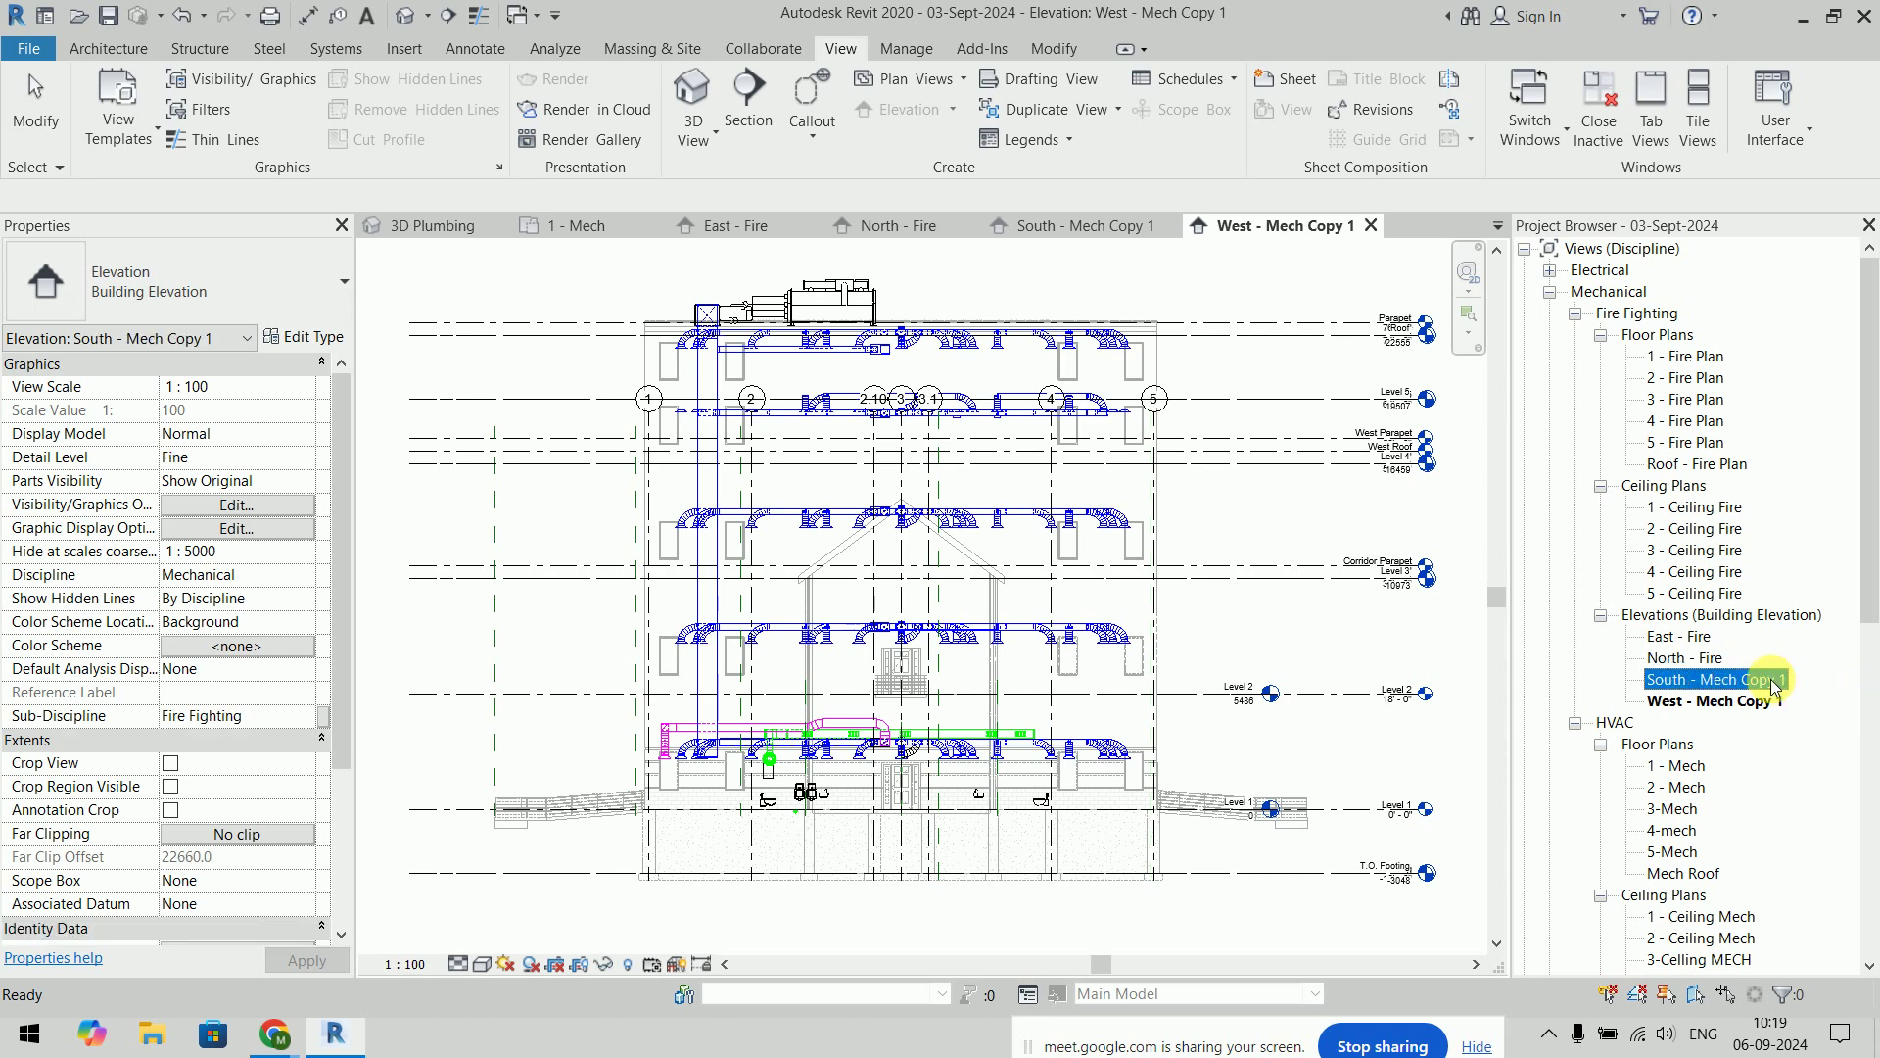
click(1775, 683)
drag(1702, 680, 1834, 692)
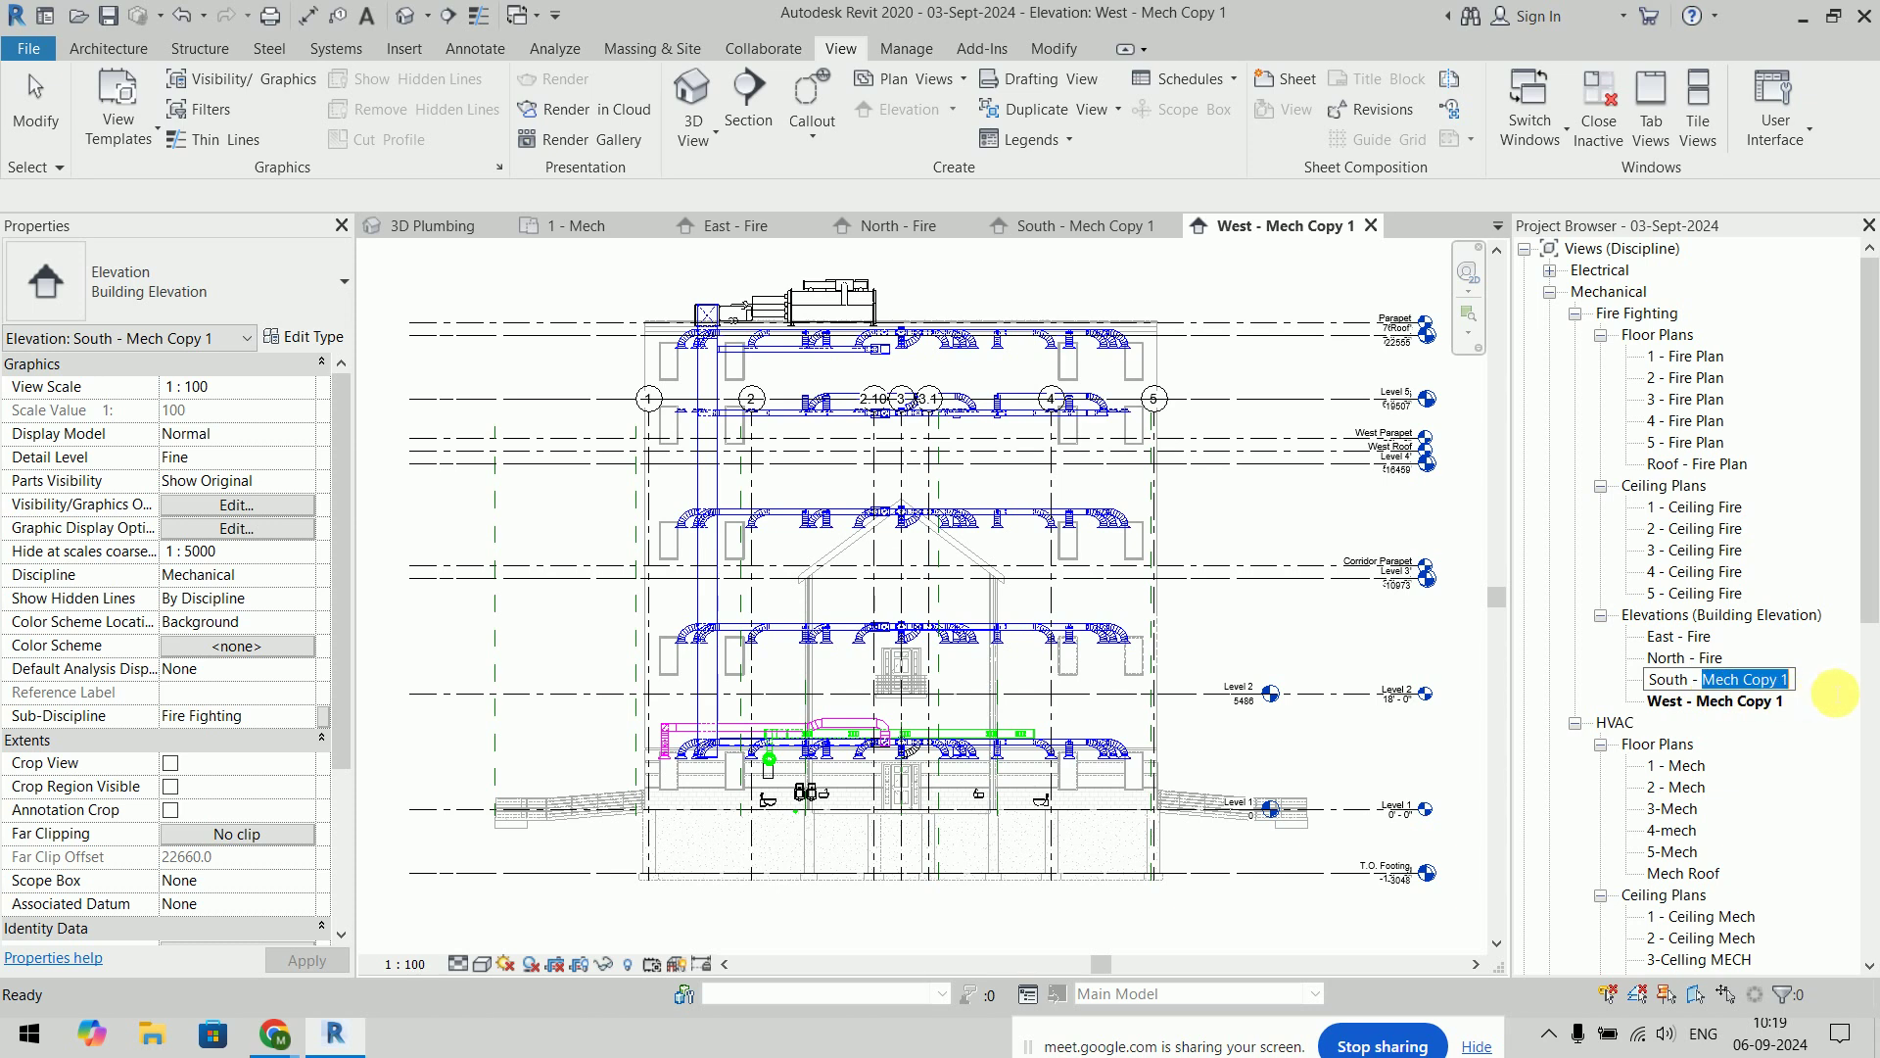
text(Fire)
key(Return)
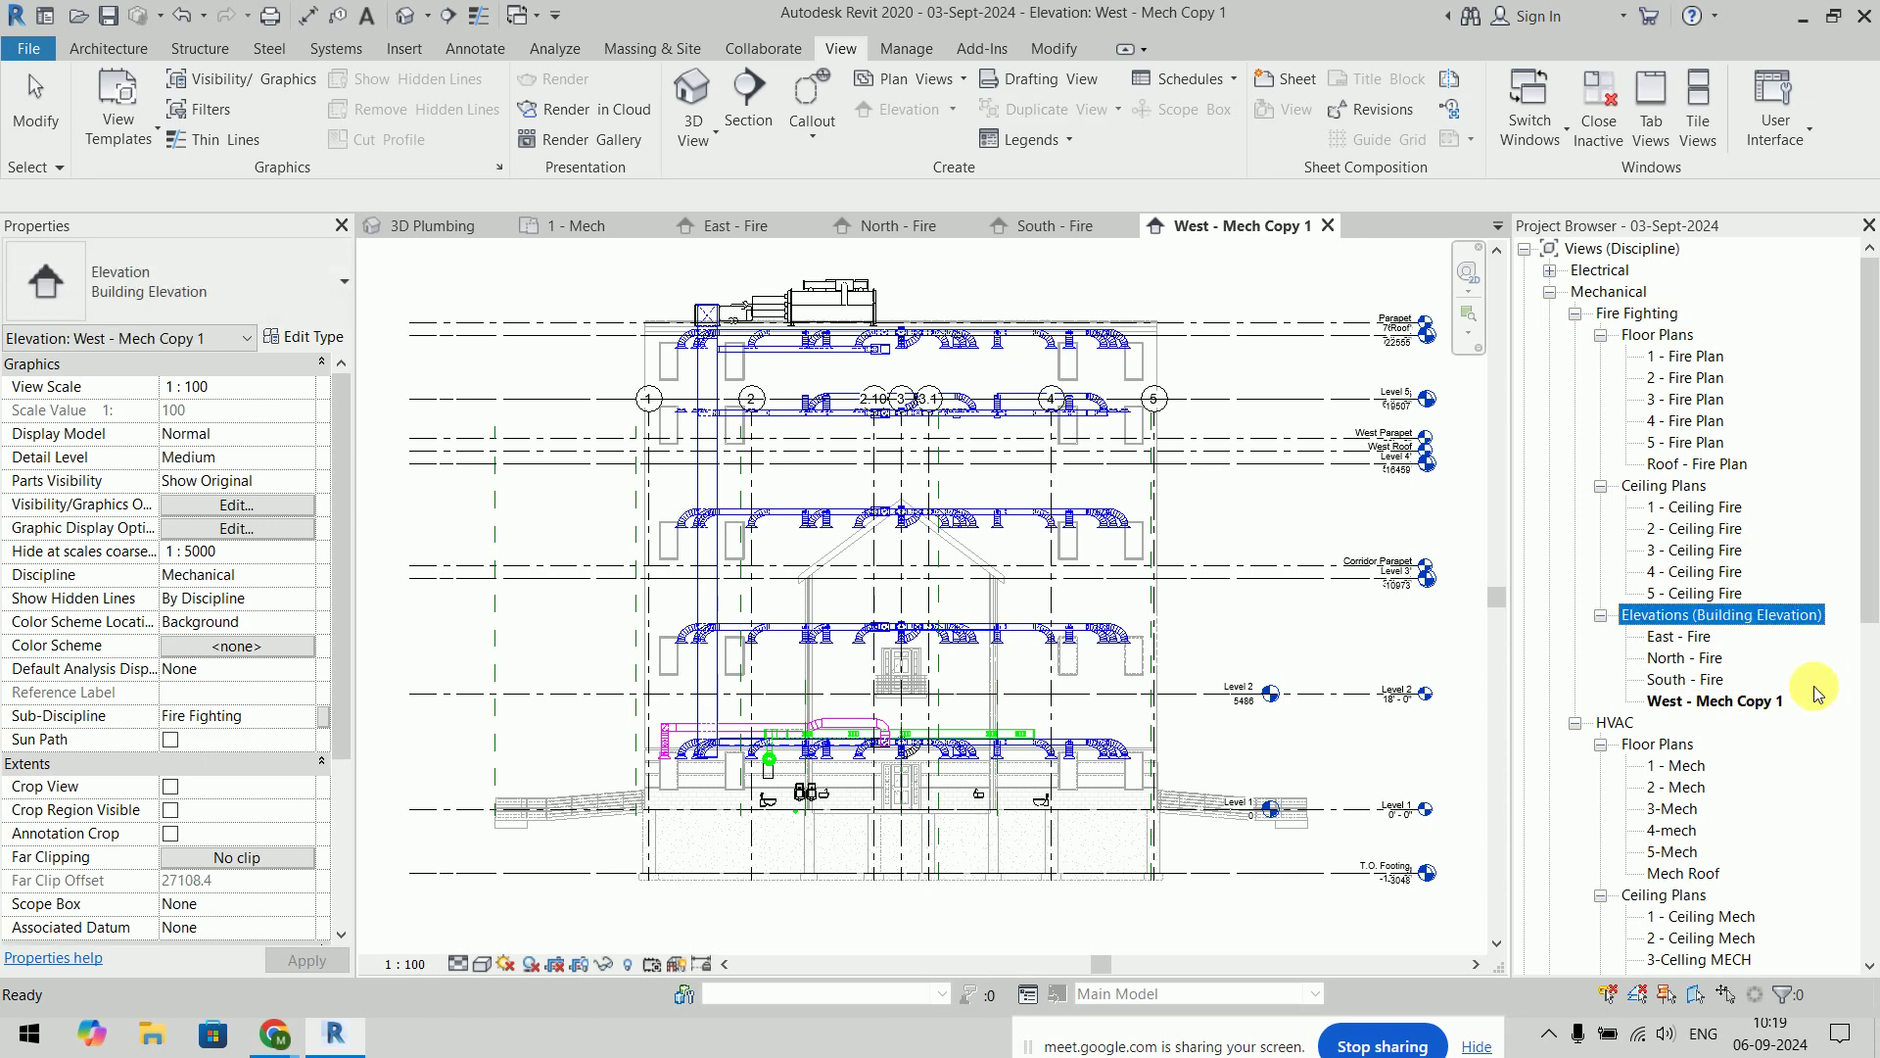
key(Down)
key(Down)
key(Down)
key(Down)
key(F2)
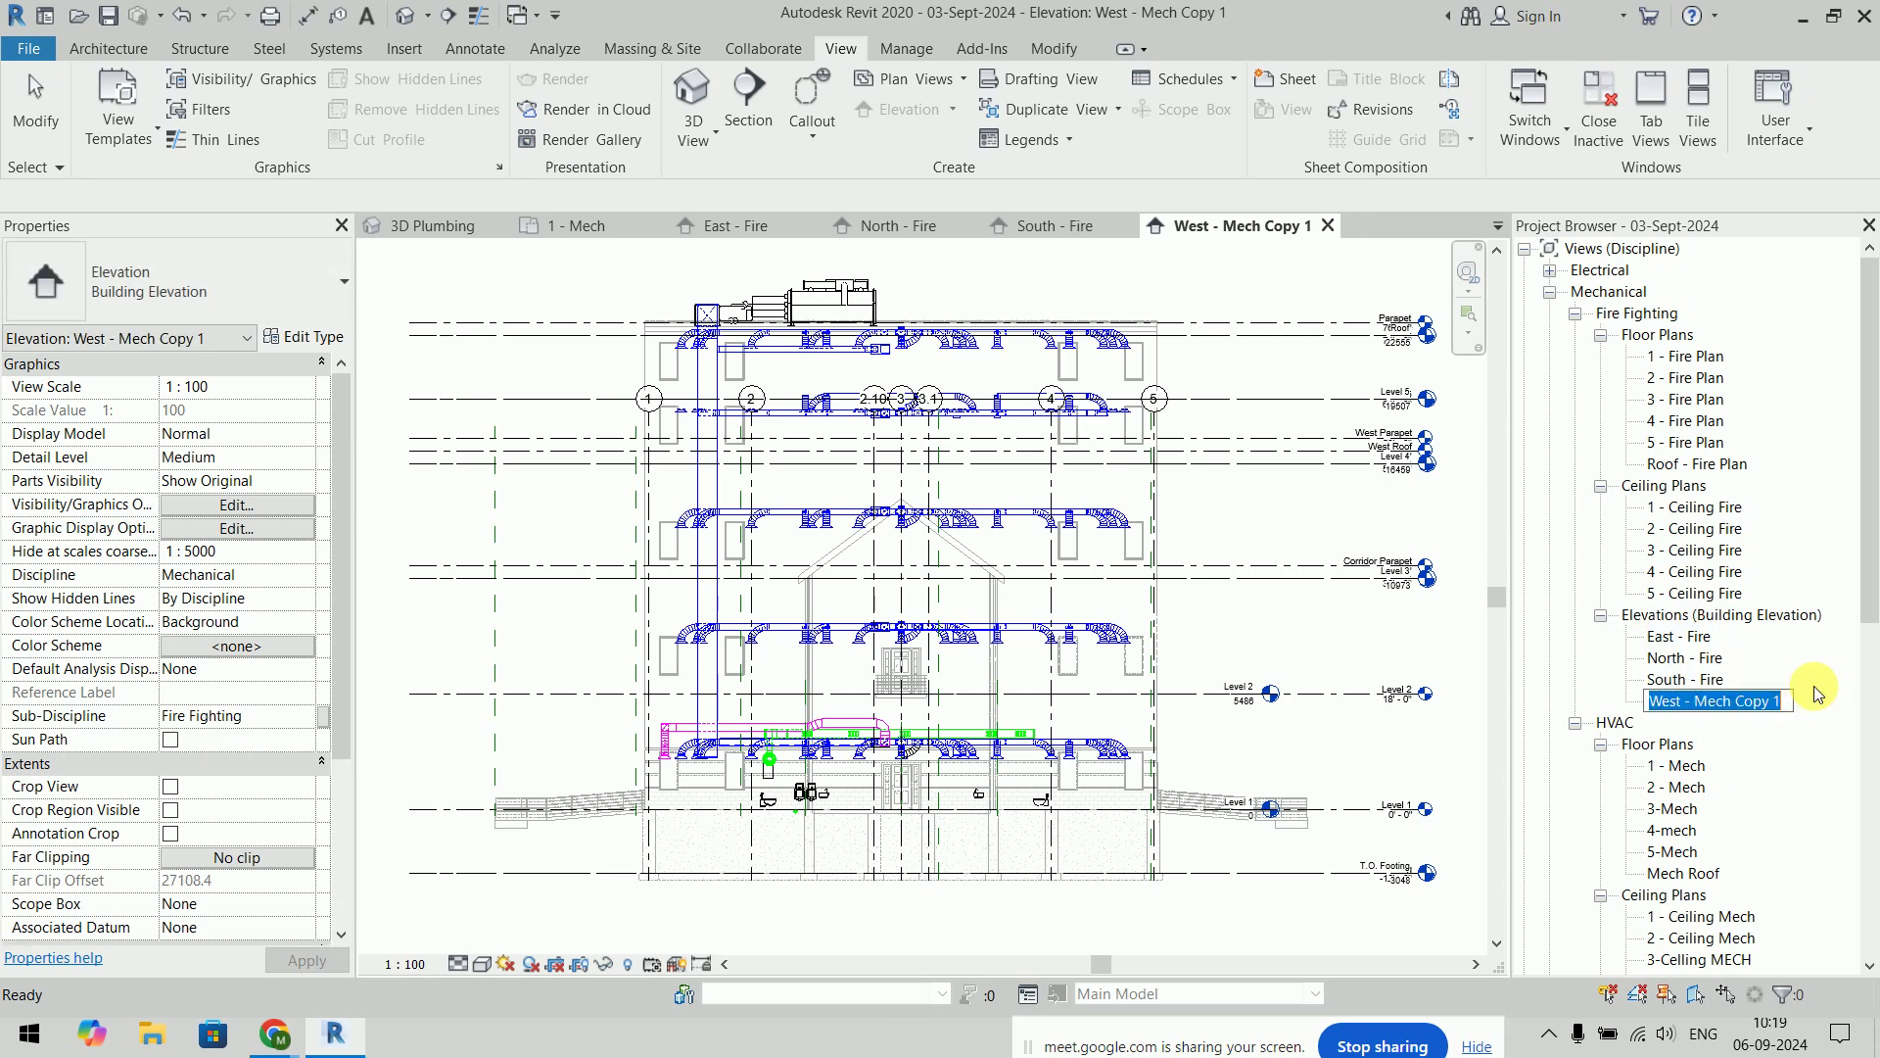
key(shift+Left)
key(shift+Left)
key(shift+Left)
text(ire)
key(Return)
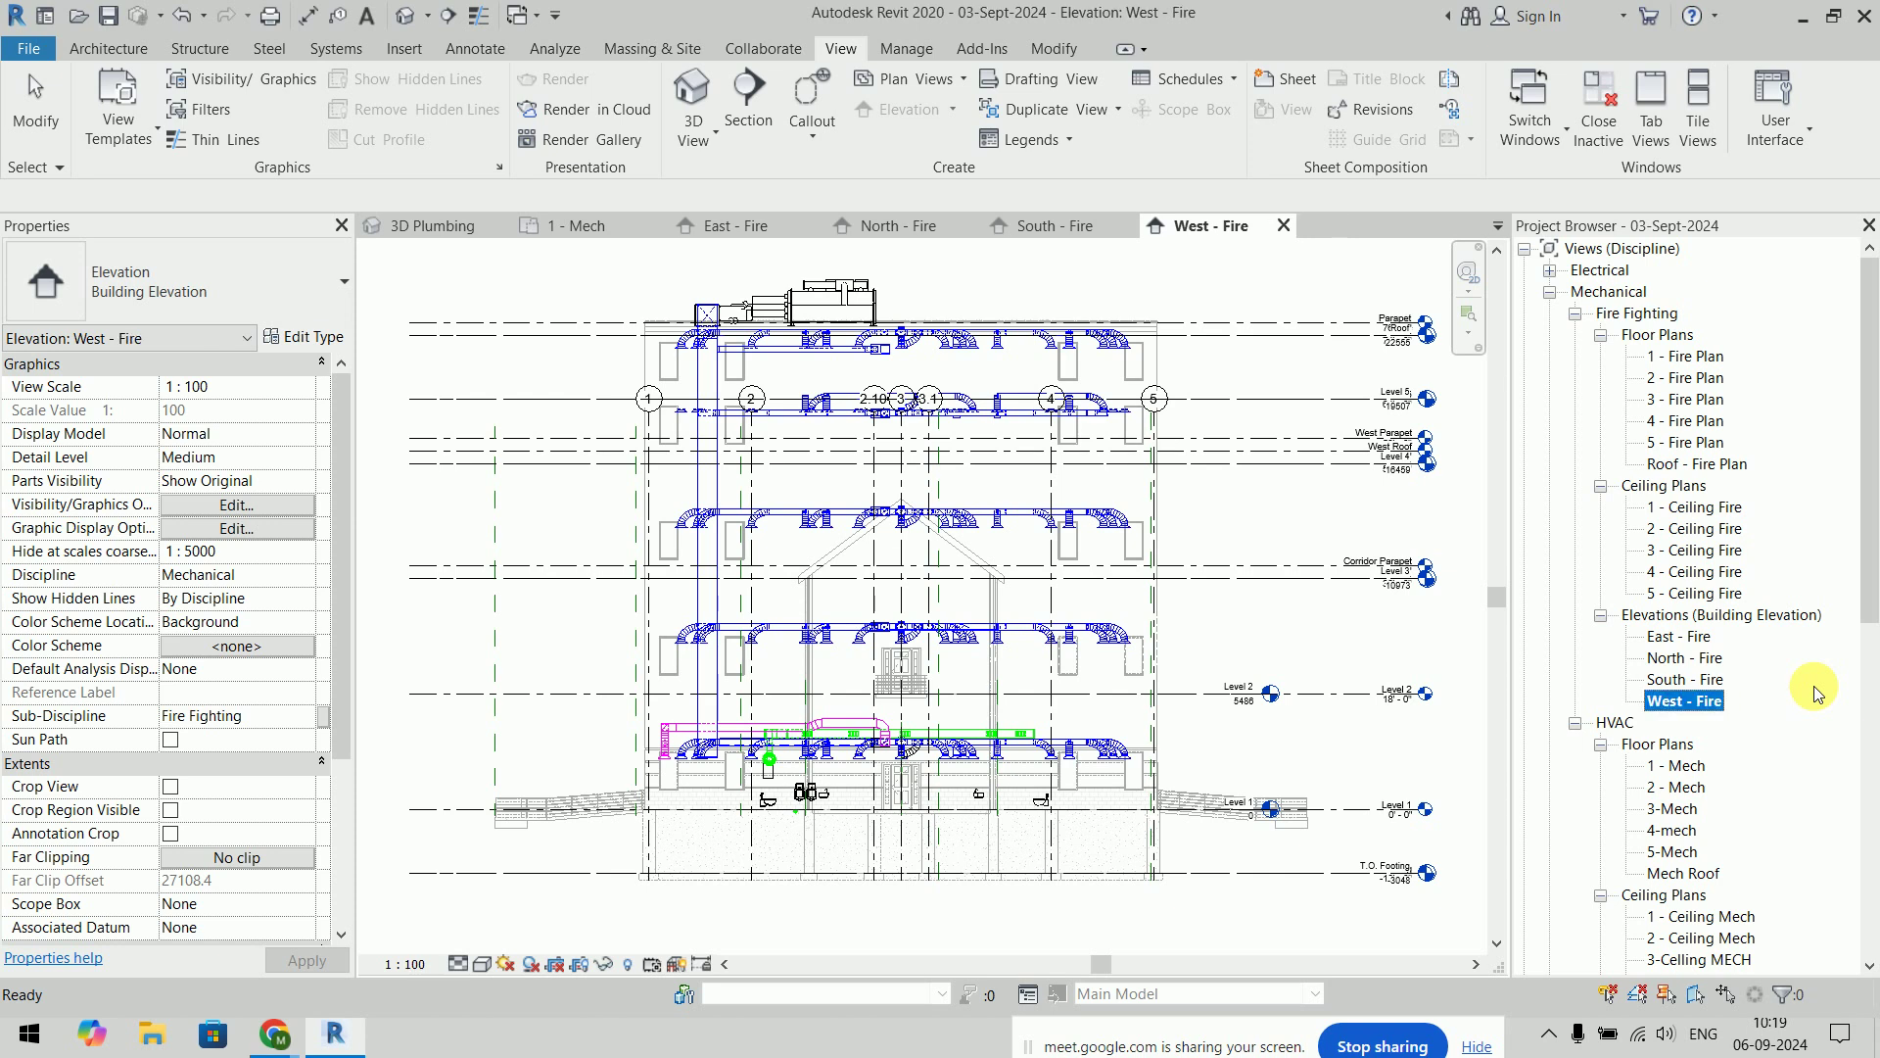
Open the 1 - Ceiling Fire reflected ceiling plan and zoom in around grid G
scroll(1732, 560, down, 2)
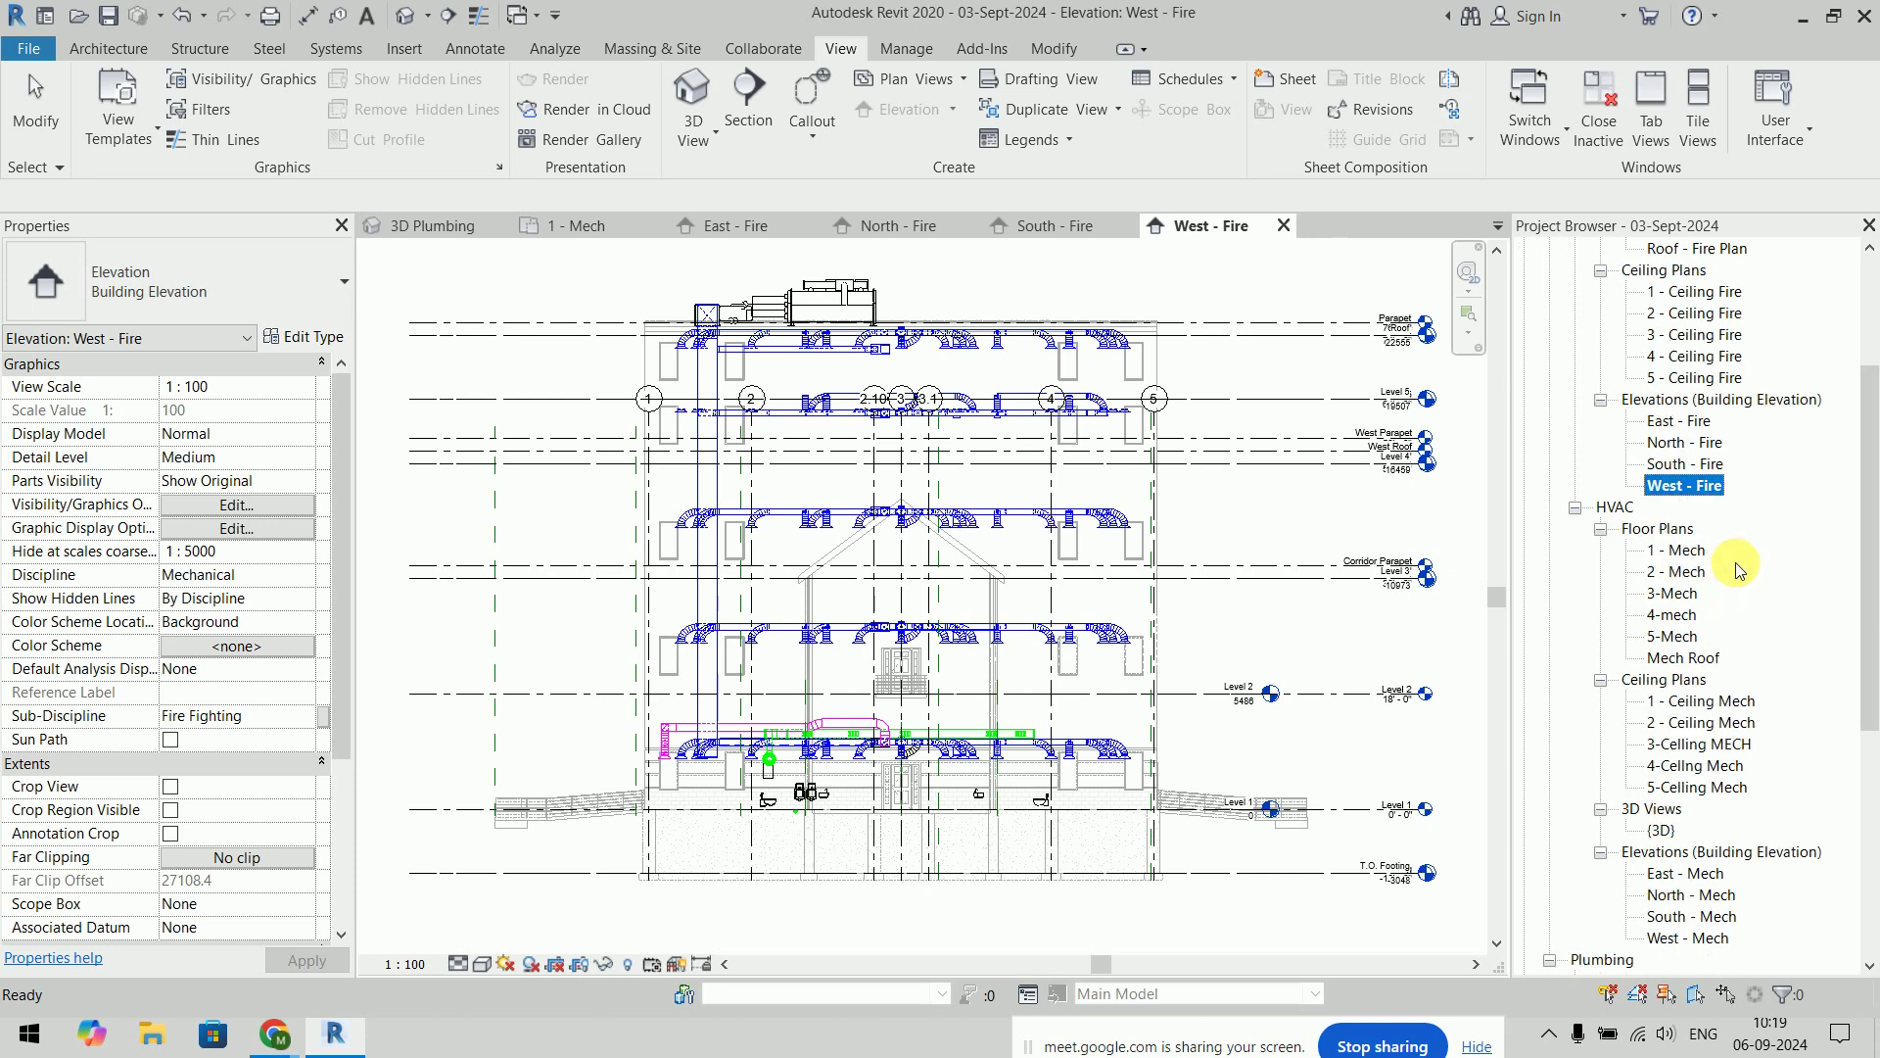
scroll(1739, 570, down, 3)
scroll(1739, 570, up, 5)
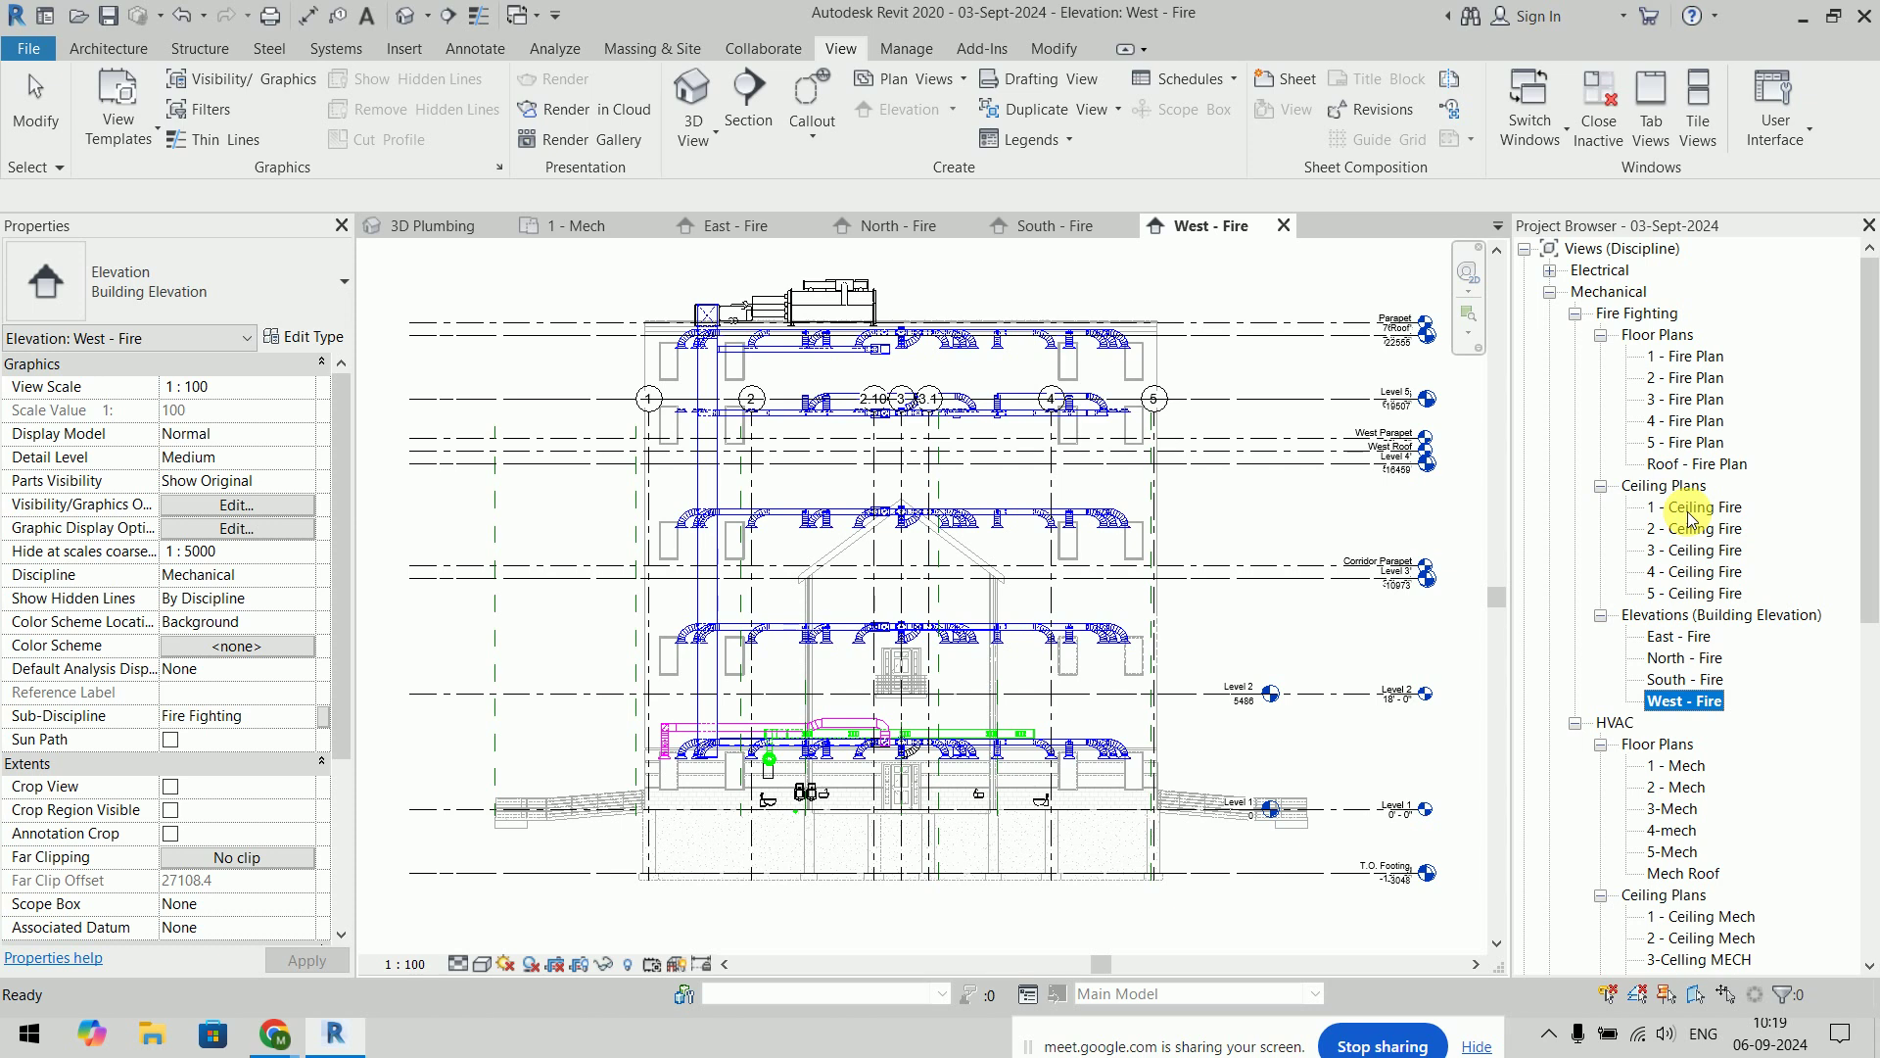
double_click(1686, 508)
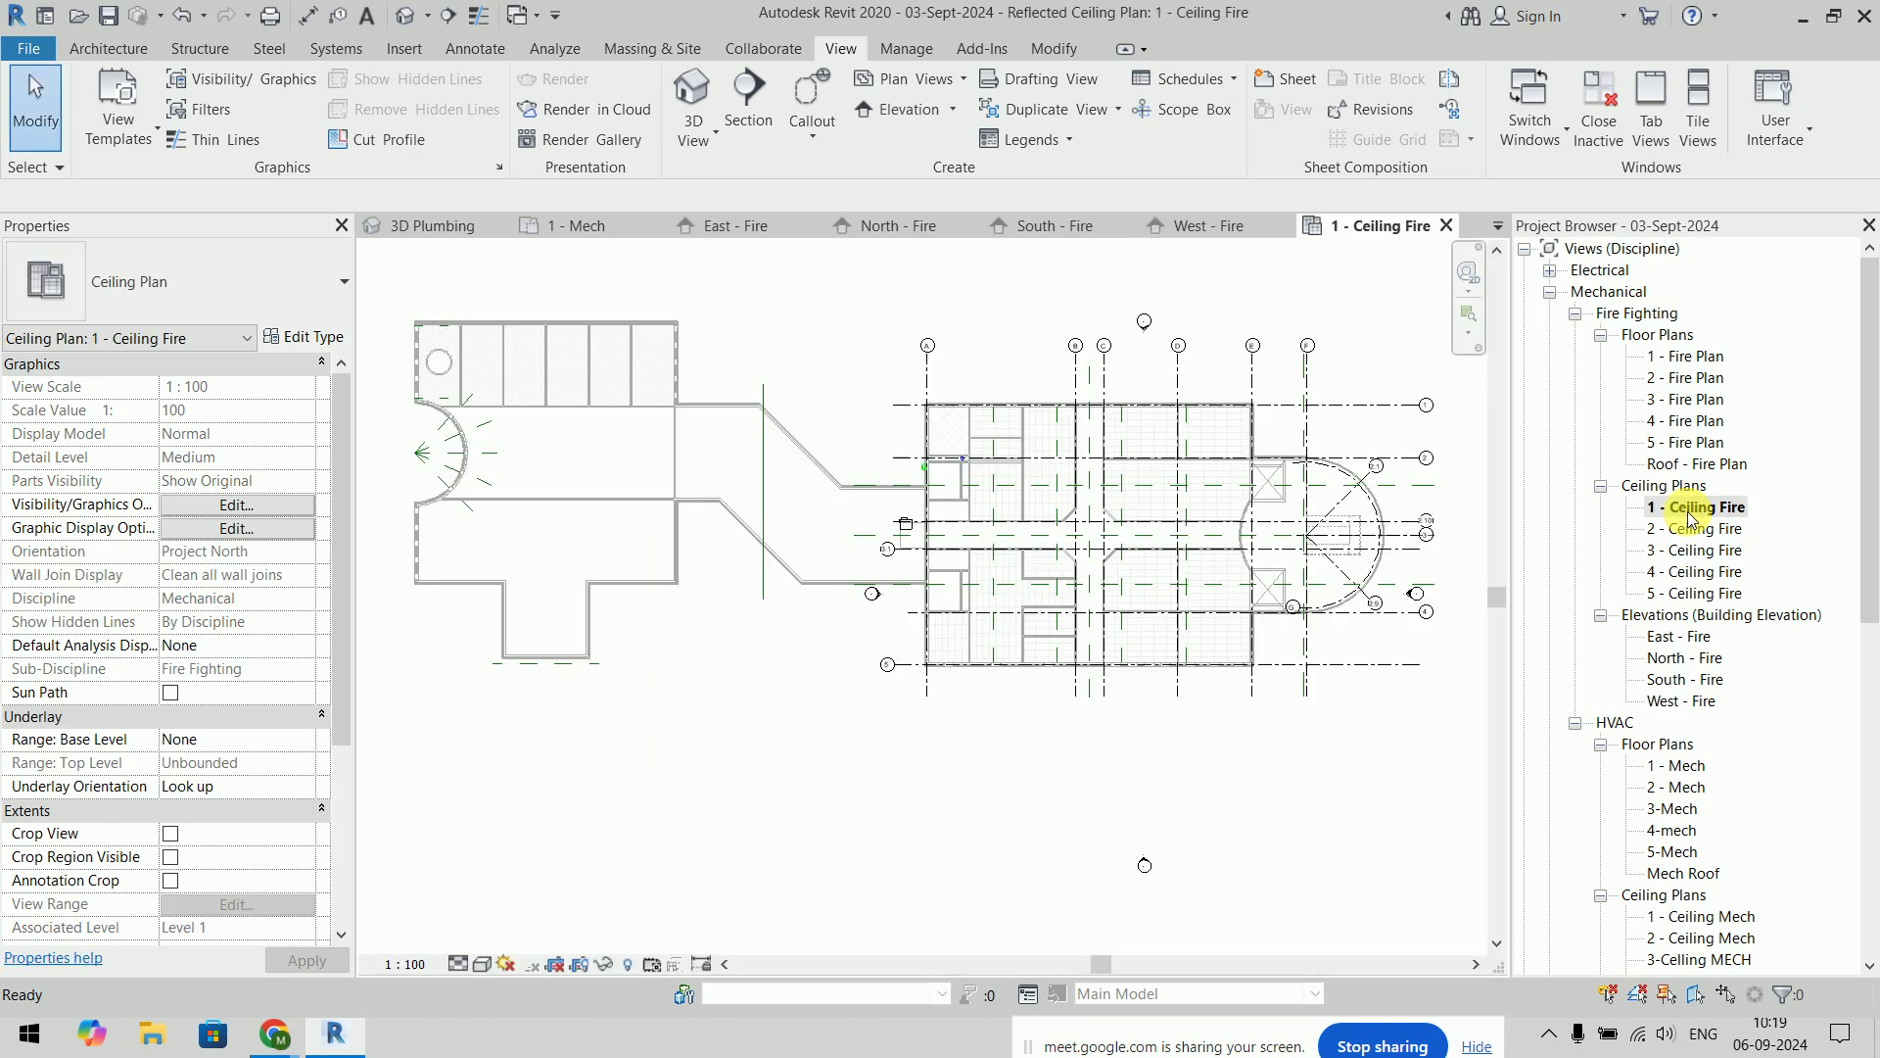
scroll(1381, 524, up, 2)
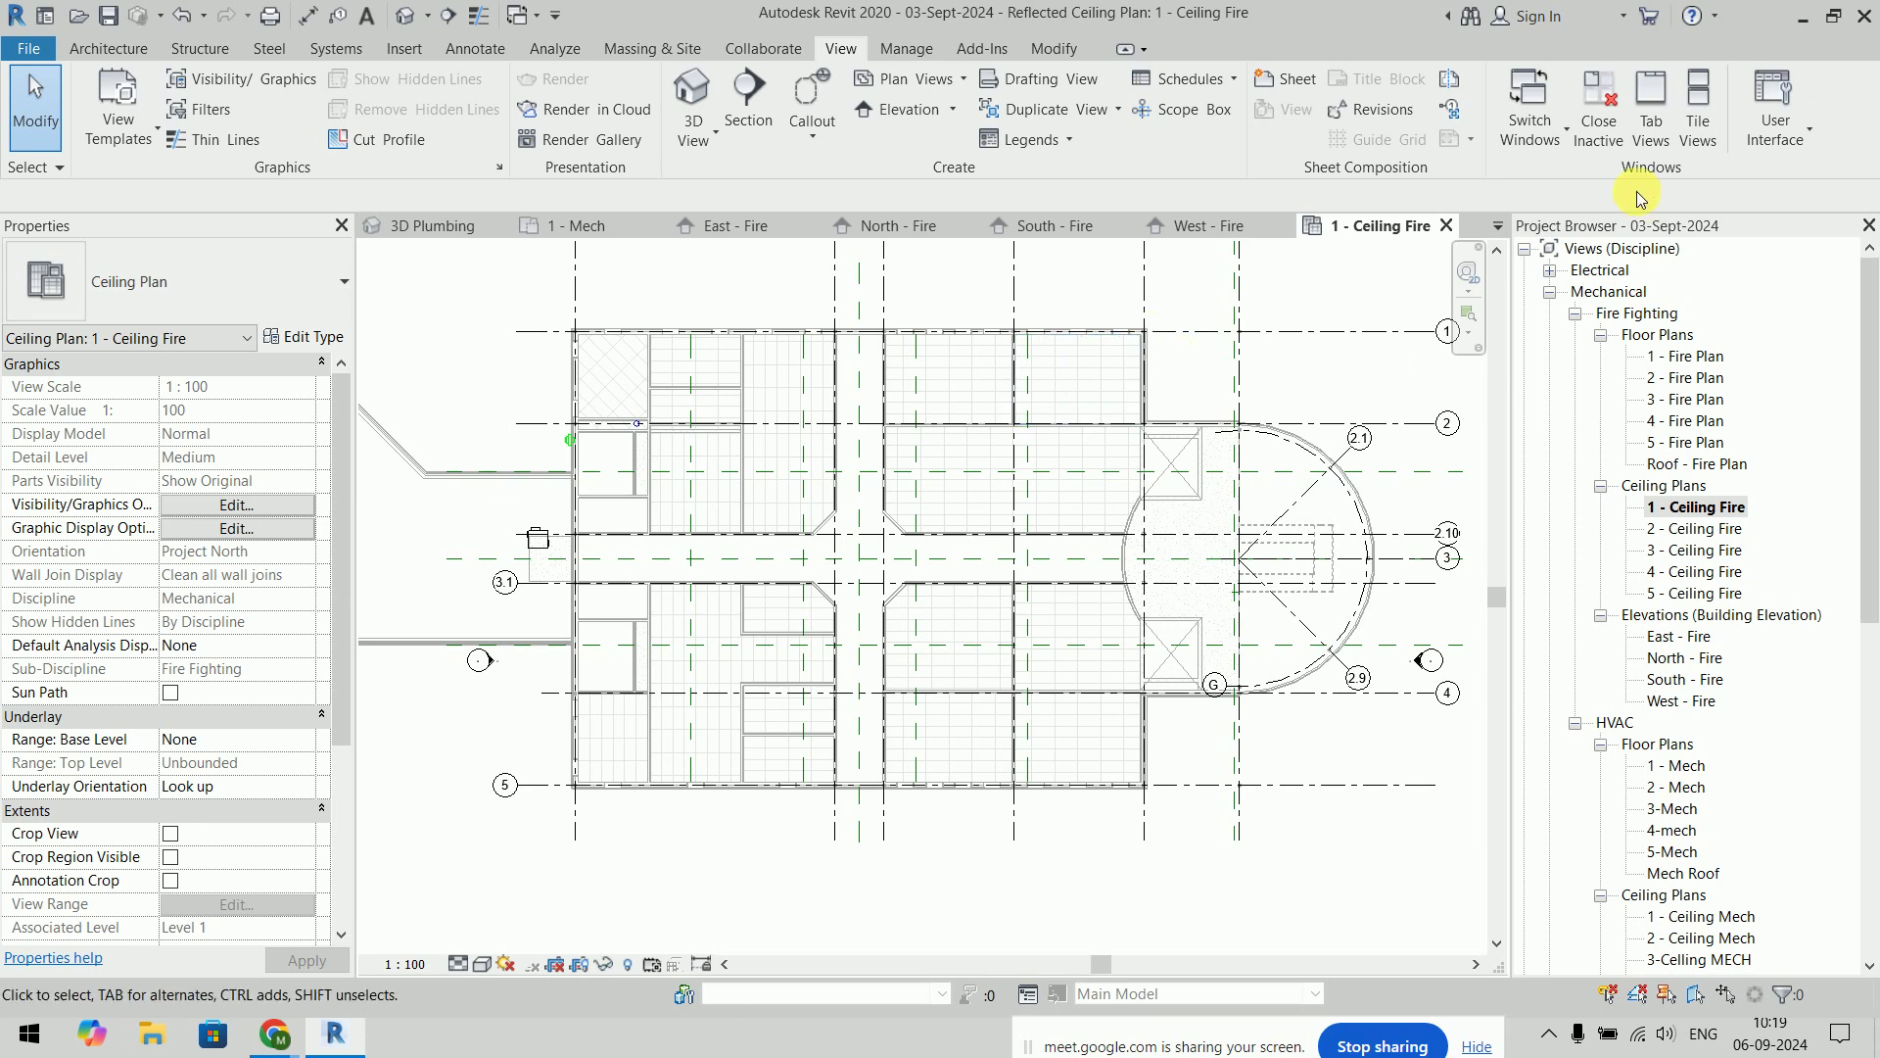
scroll(1146, 744, up, 2)
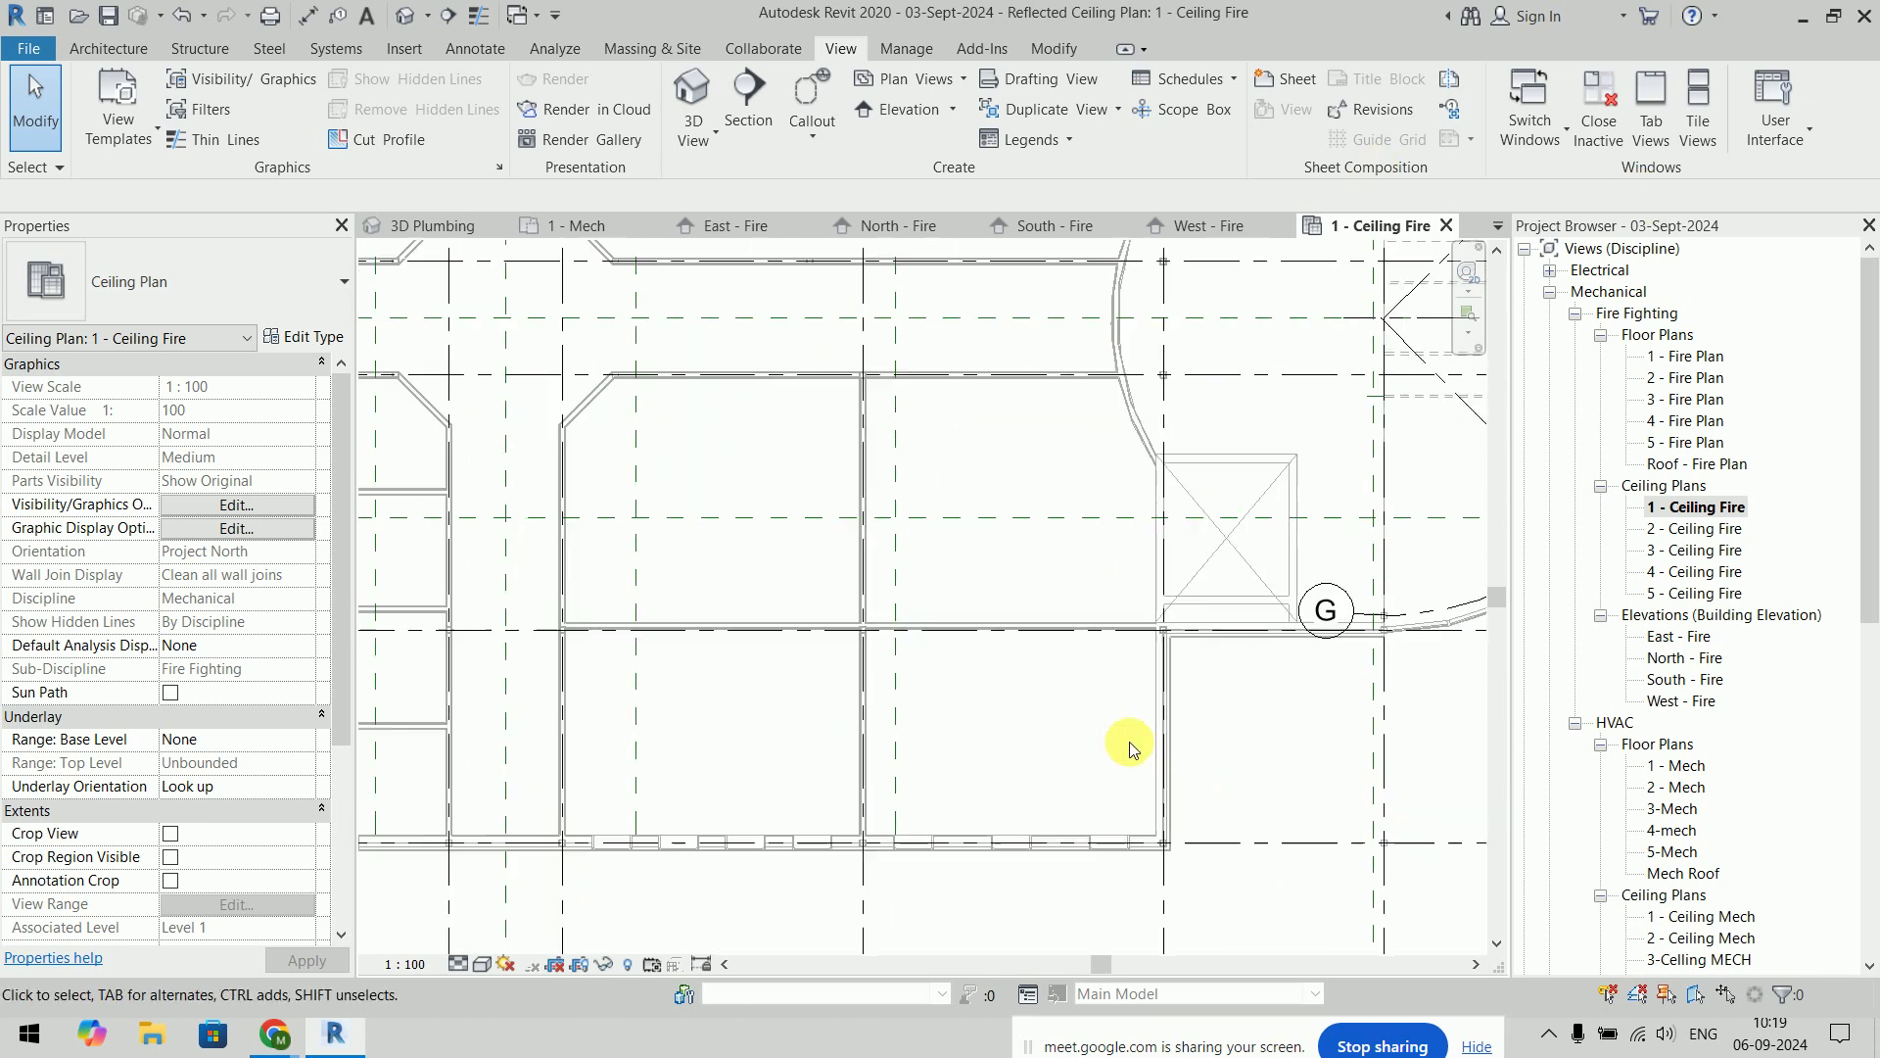
scroll(1125, 743, up, 1)
scroll(1025, 641, up, 1)
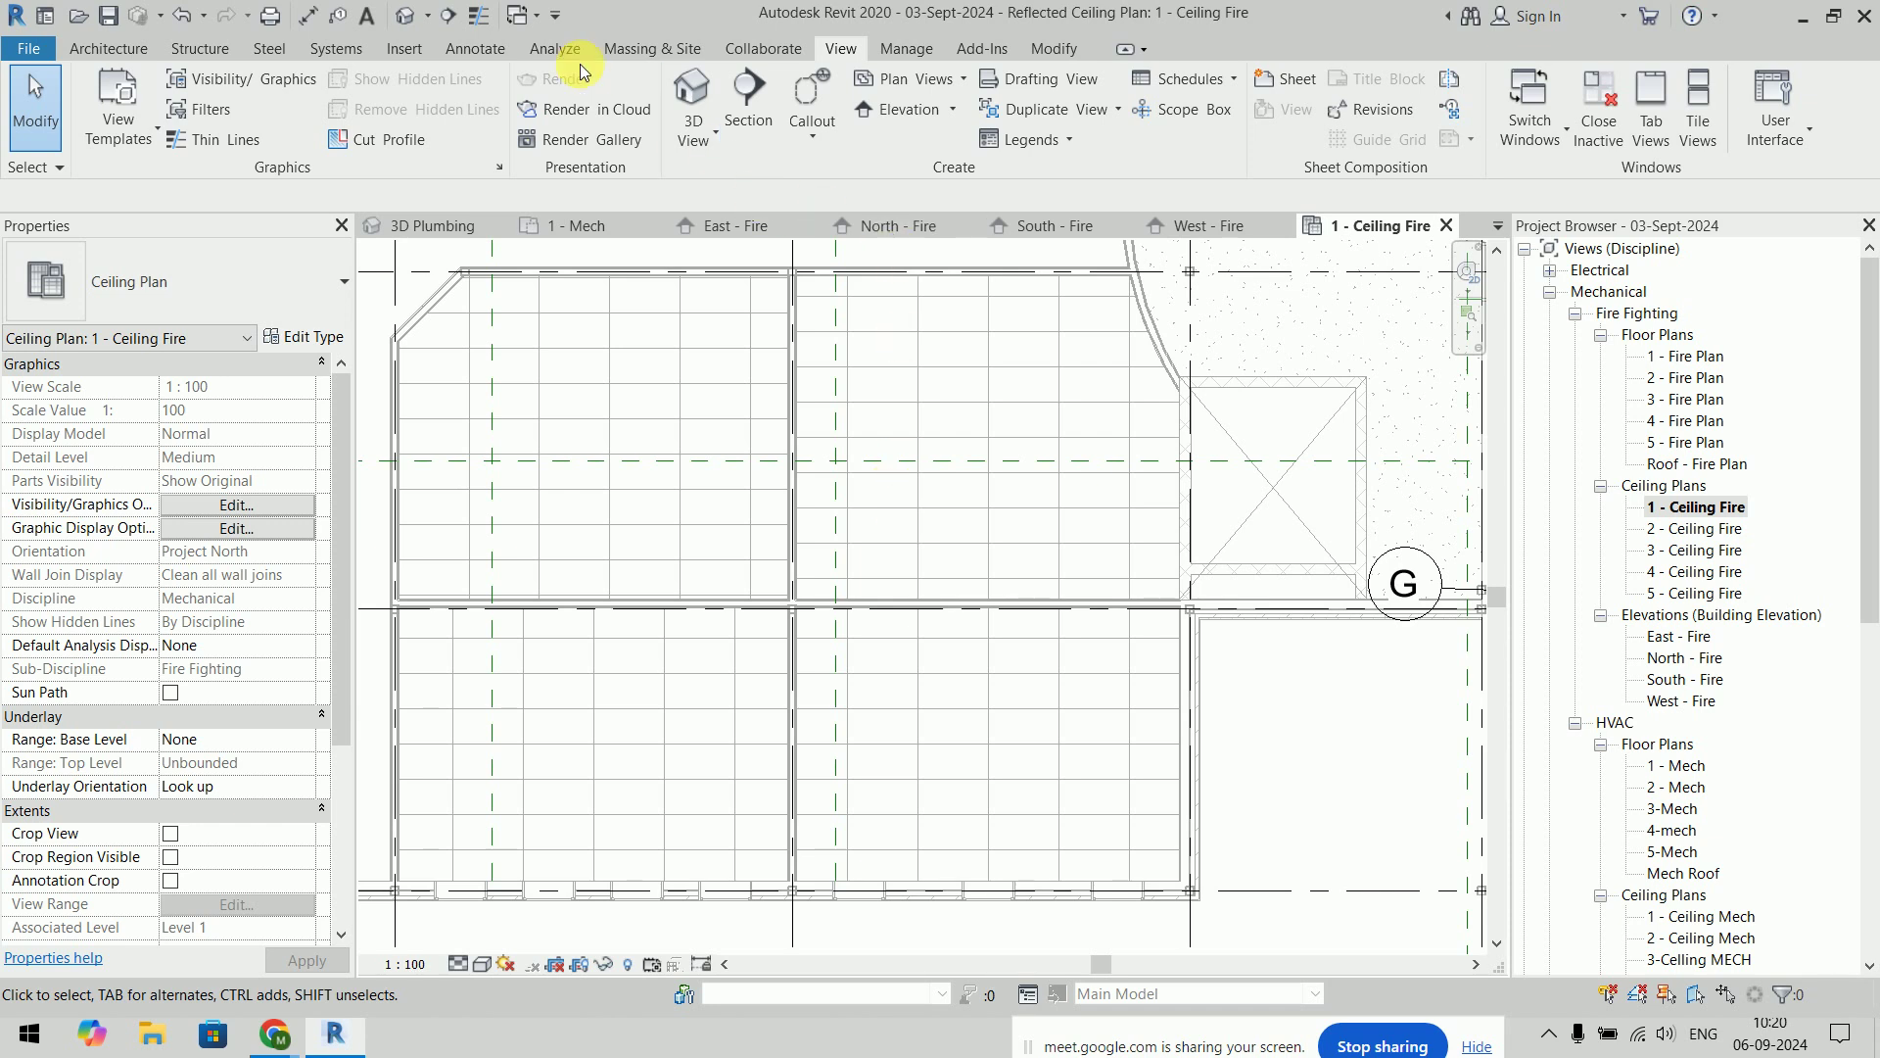
Start the Sprinkler tool with Place on Face placement and open the sprinkler type list
click(343, 51)
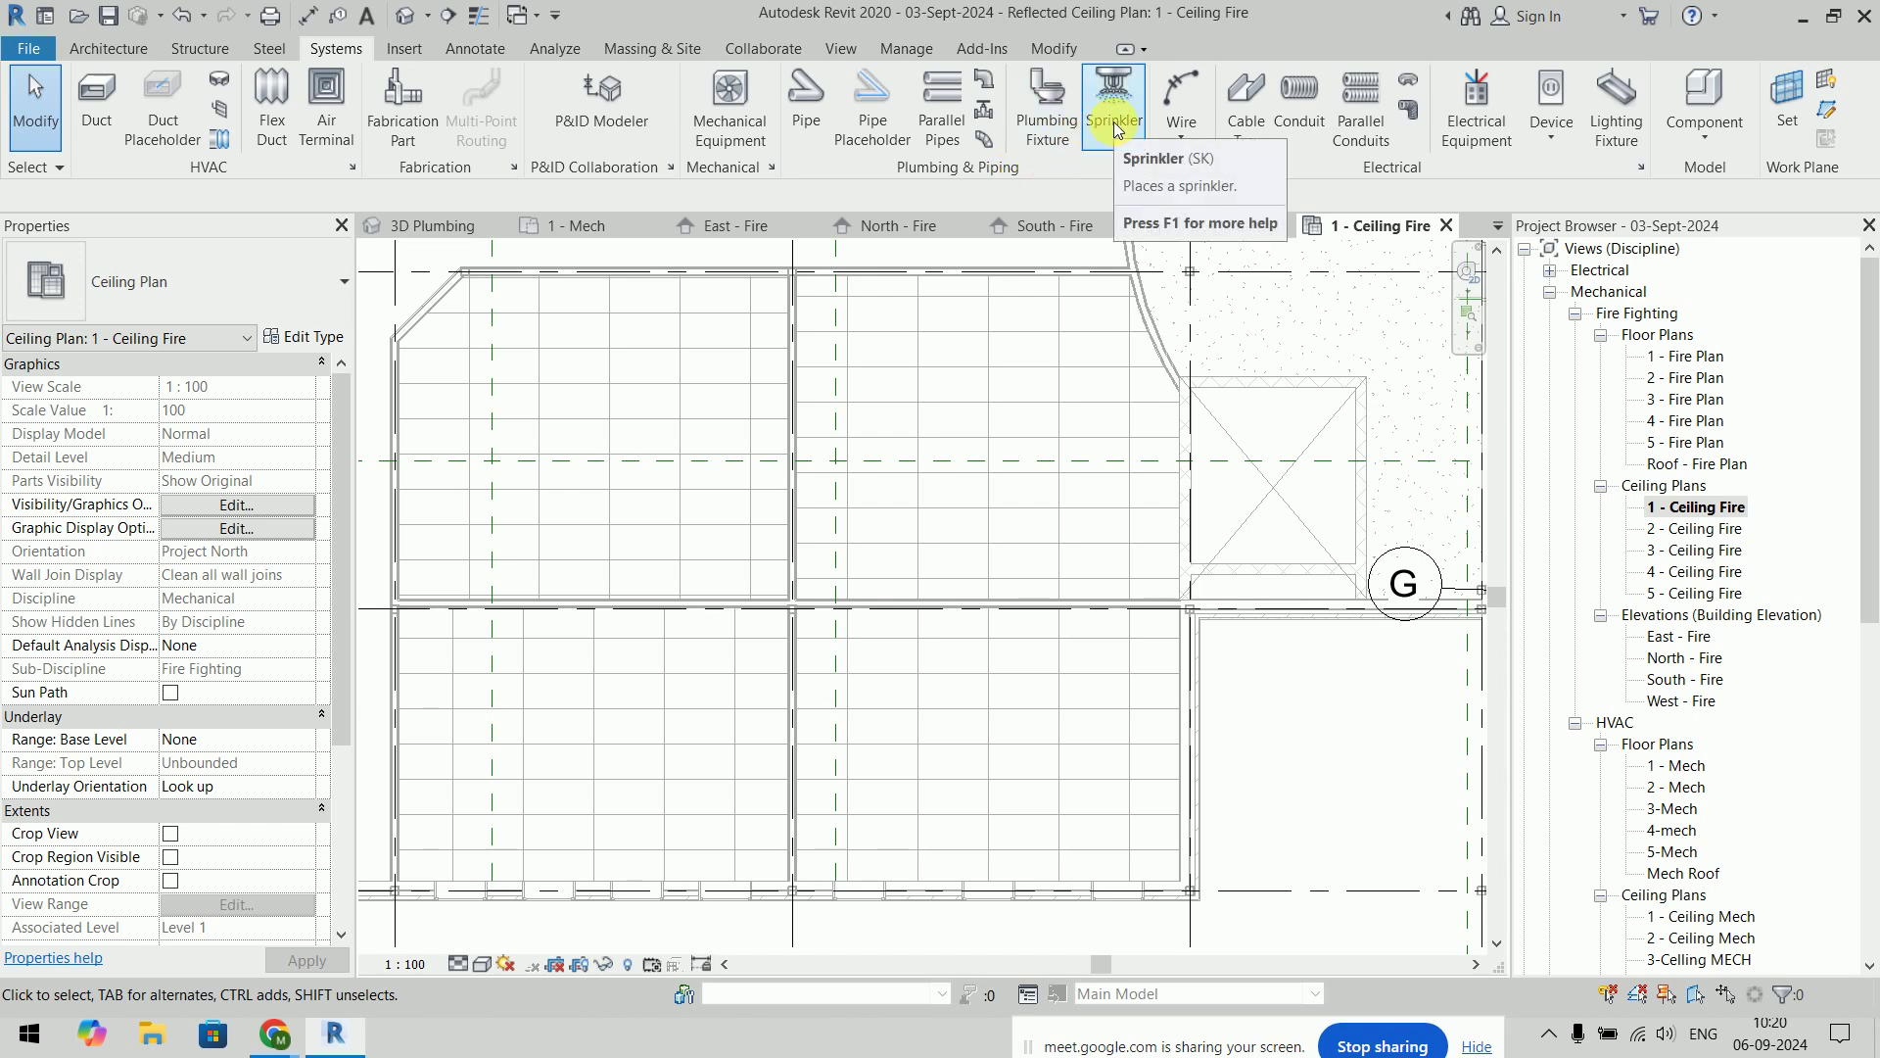
mouse_move(1114, 106)
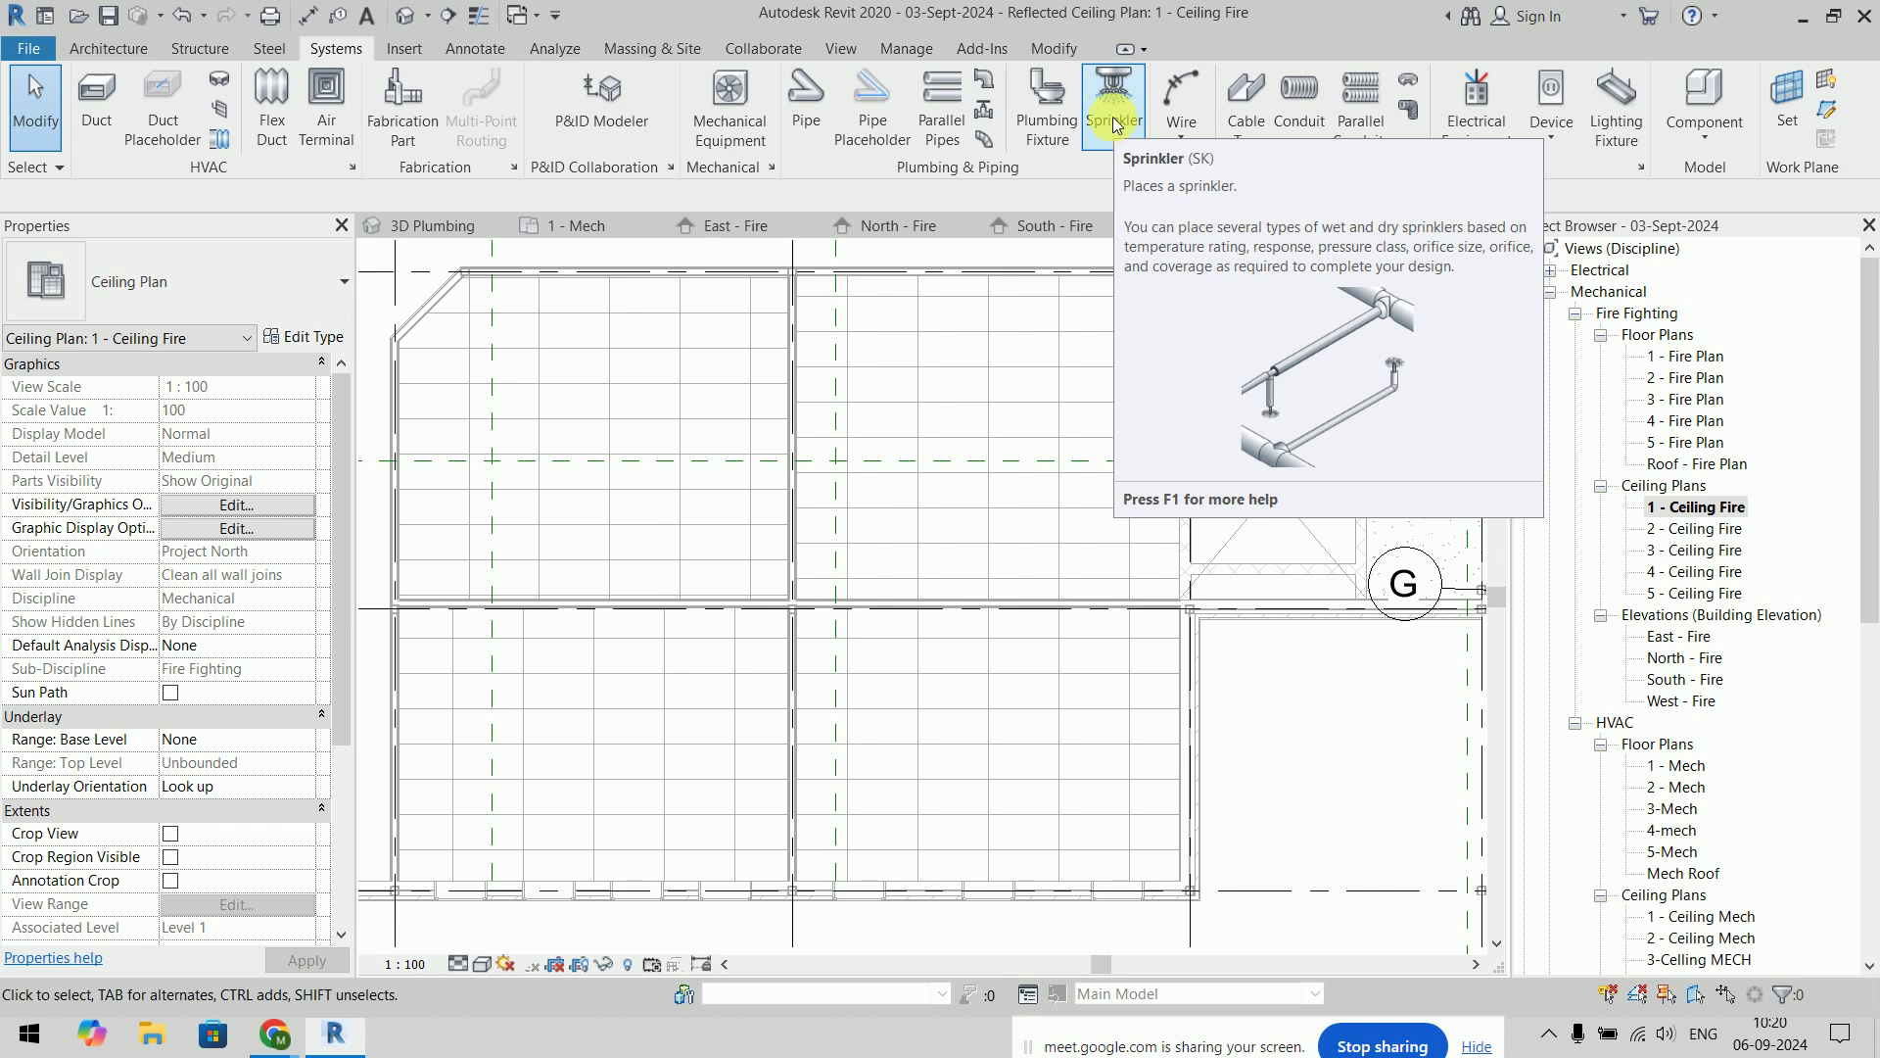
click(1113, 116)
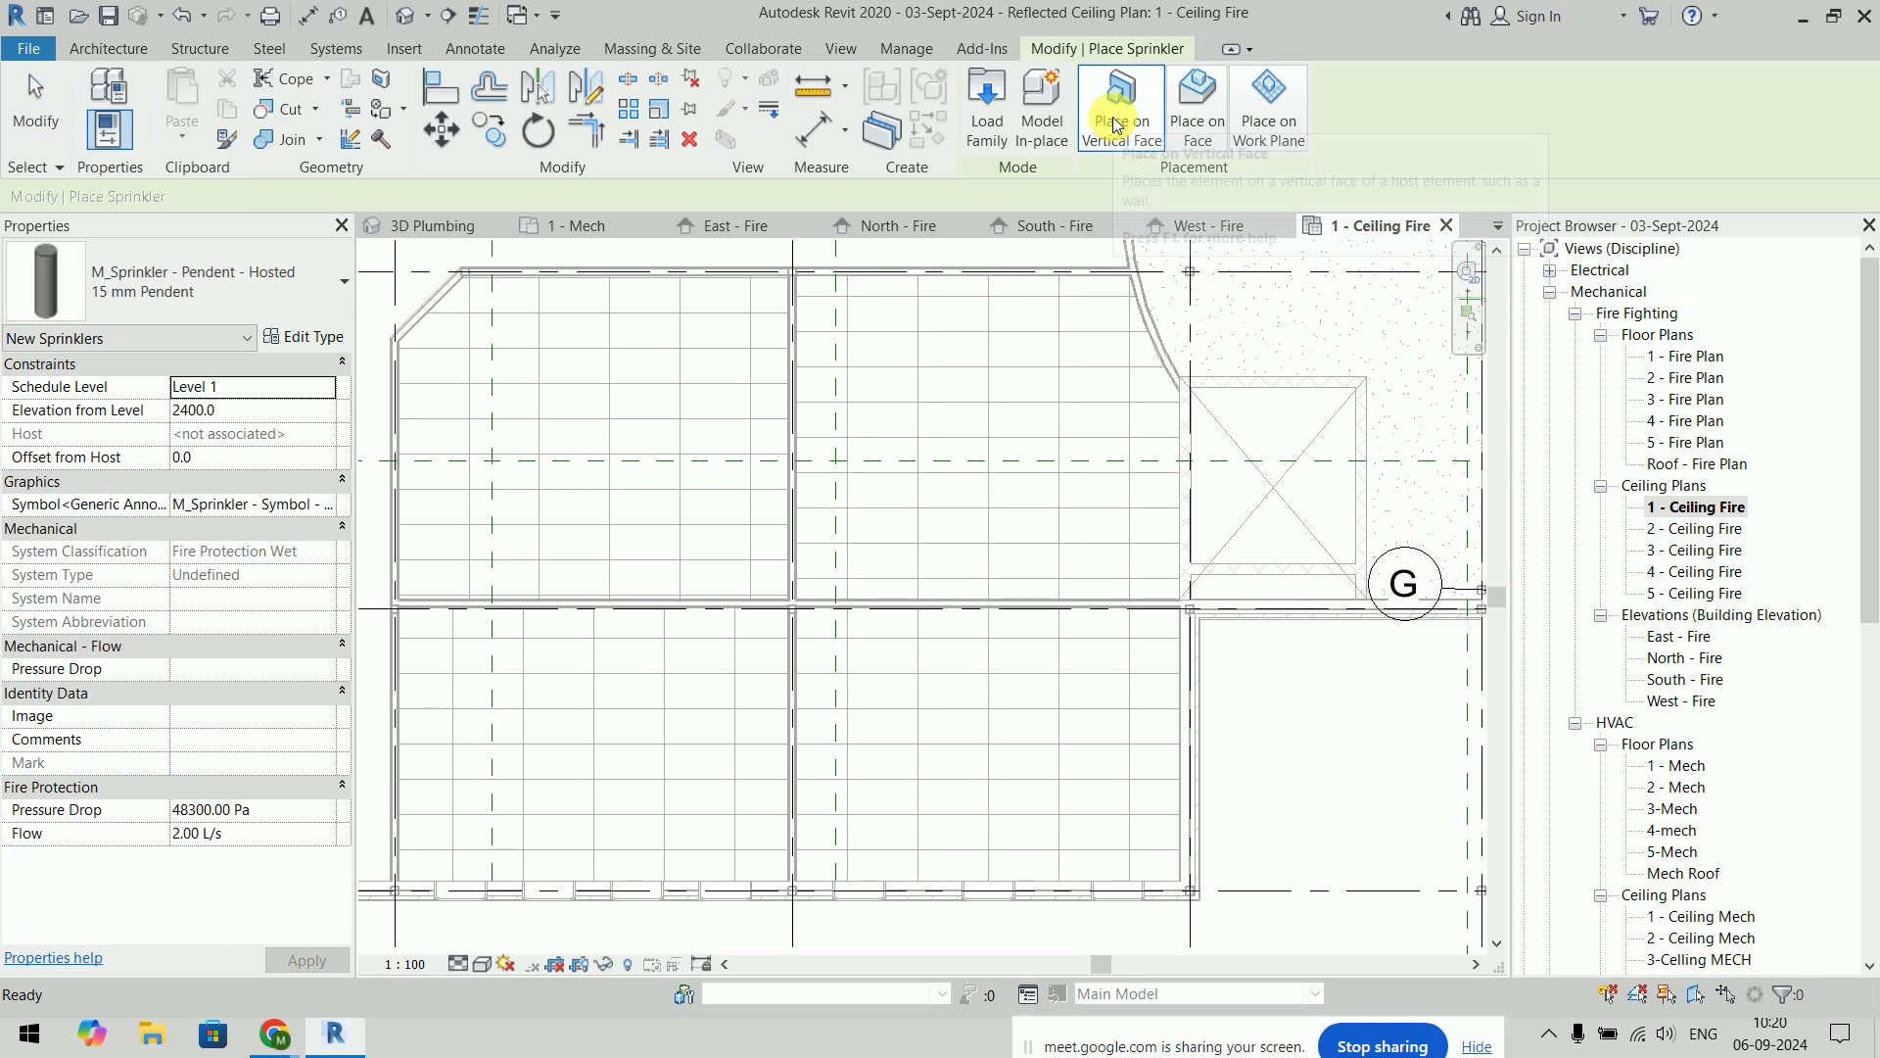
click(1114, 121)
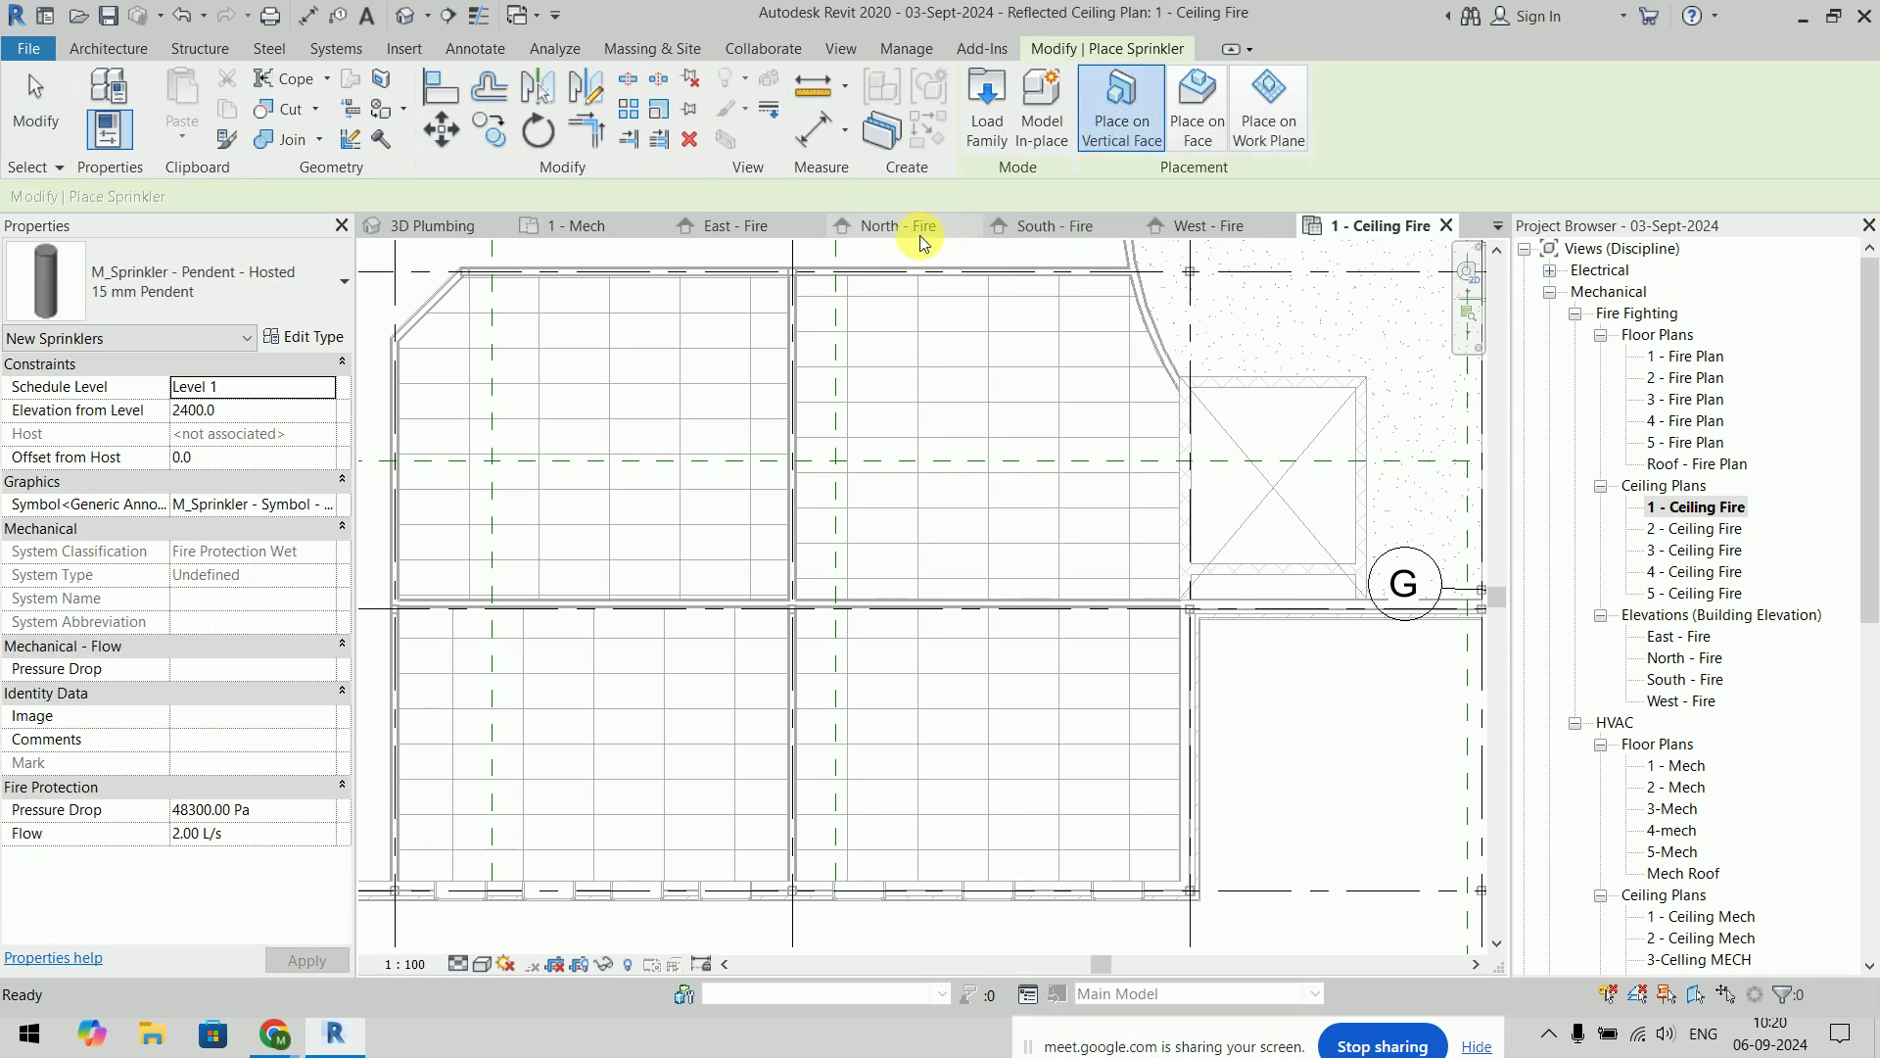
click(219, 280)
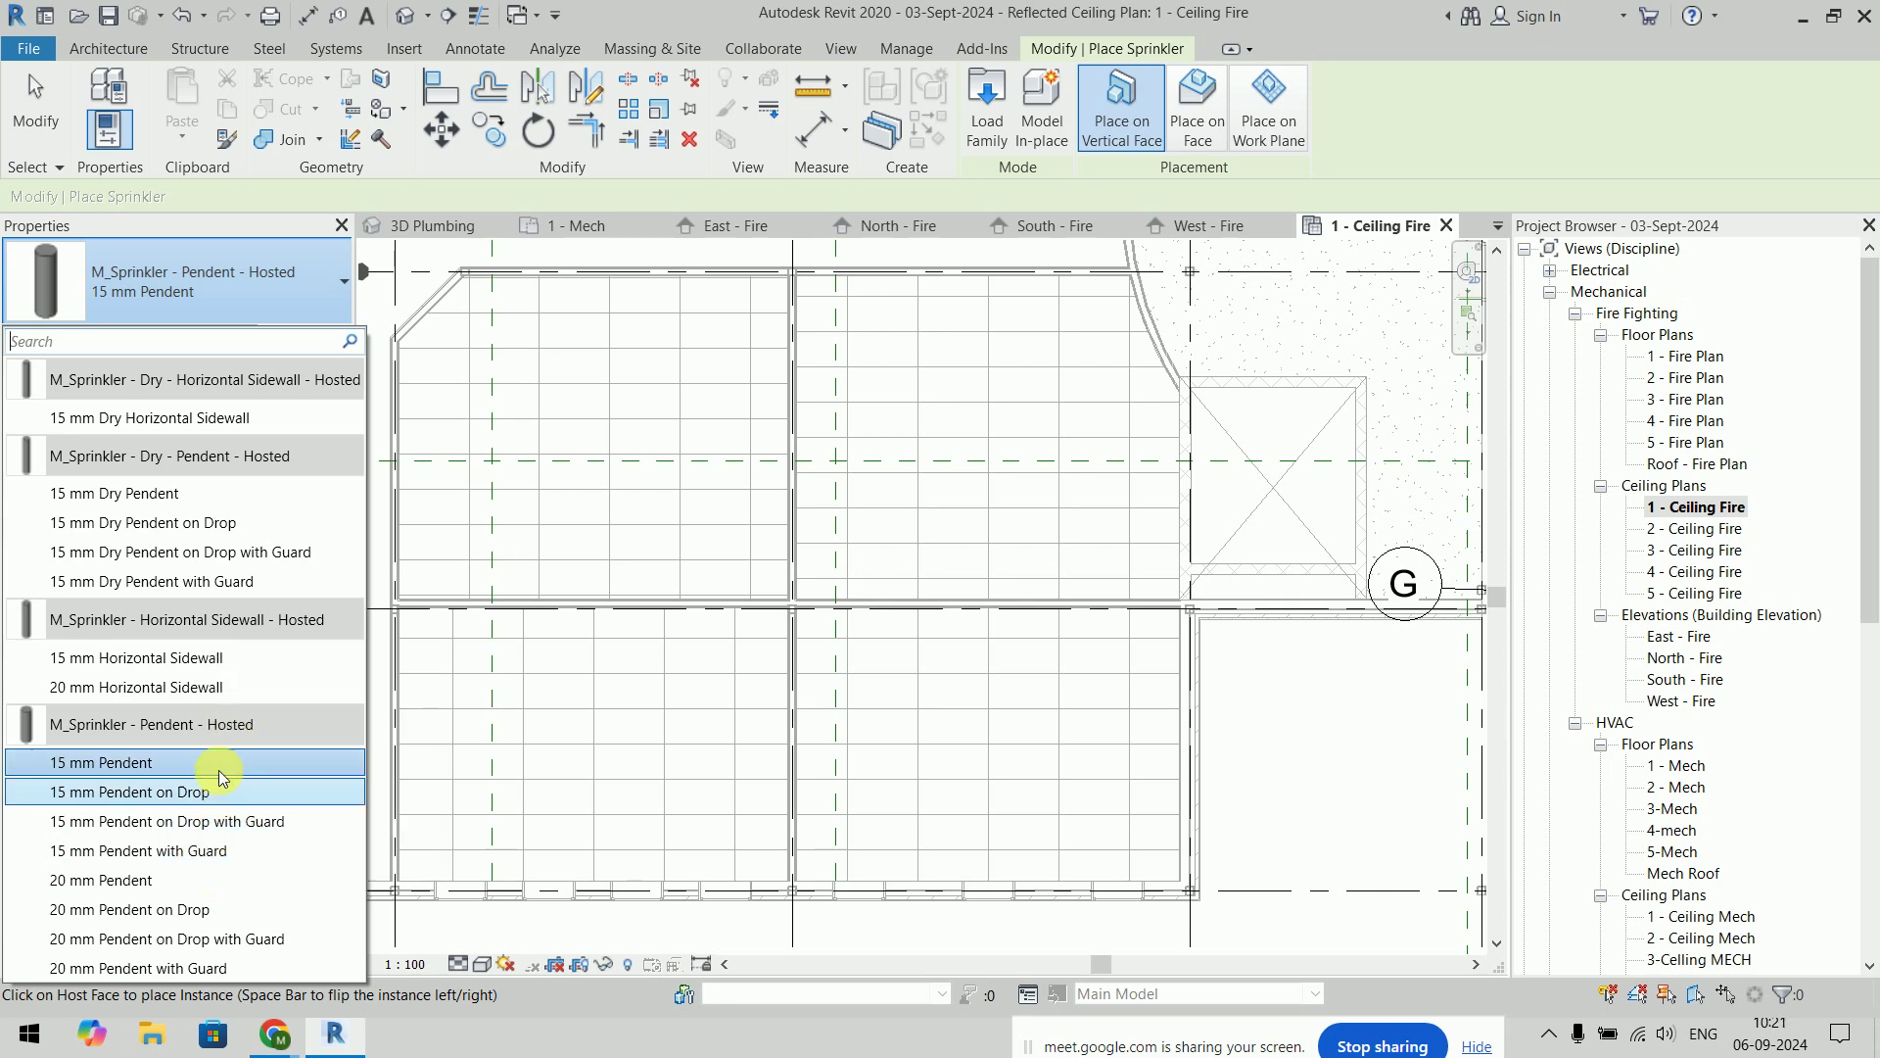
click(1203, 140)
click(228, 292)
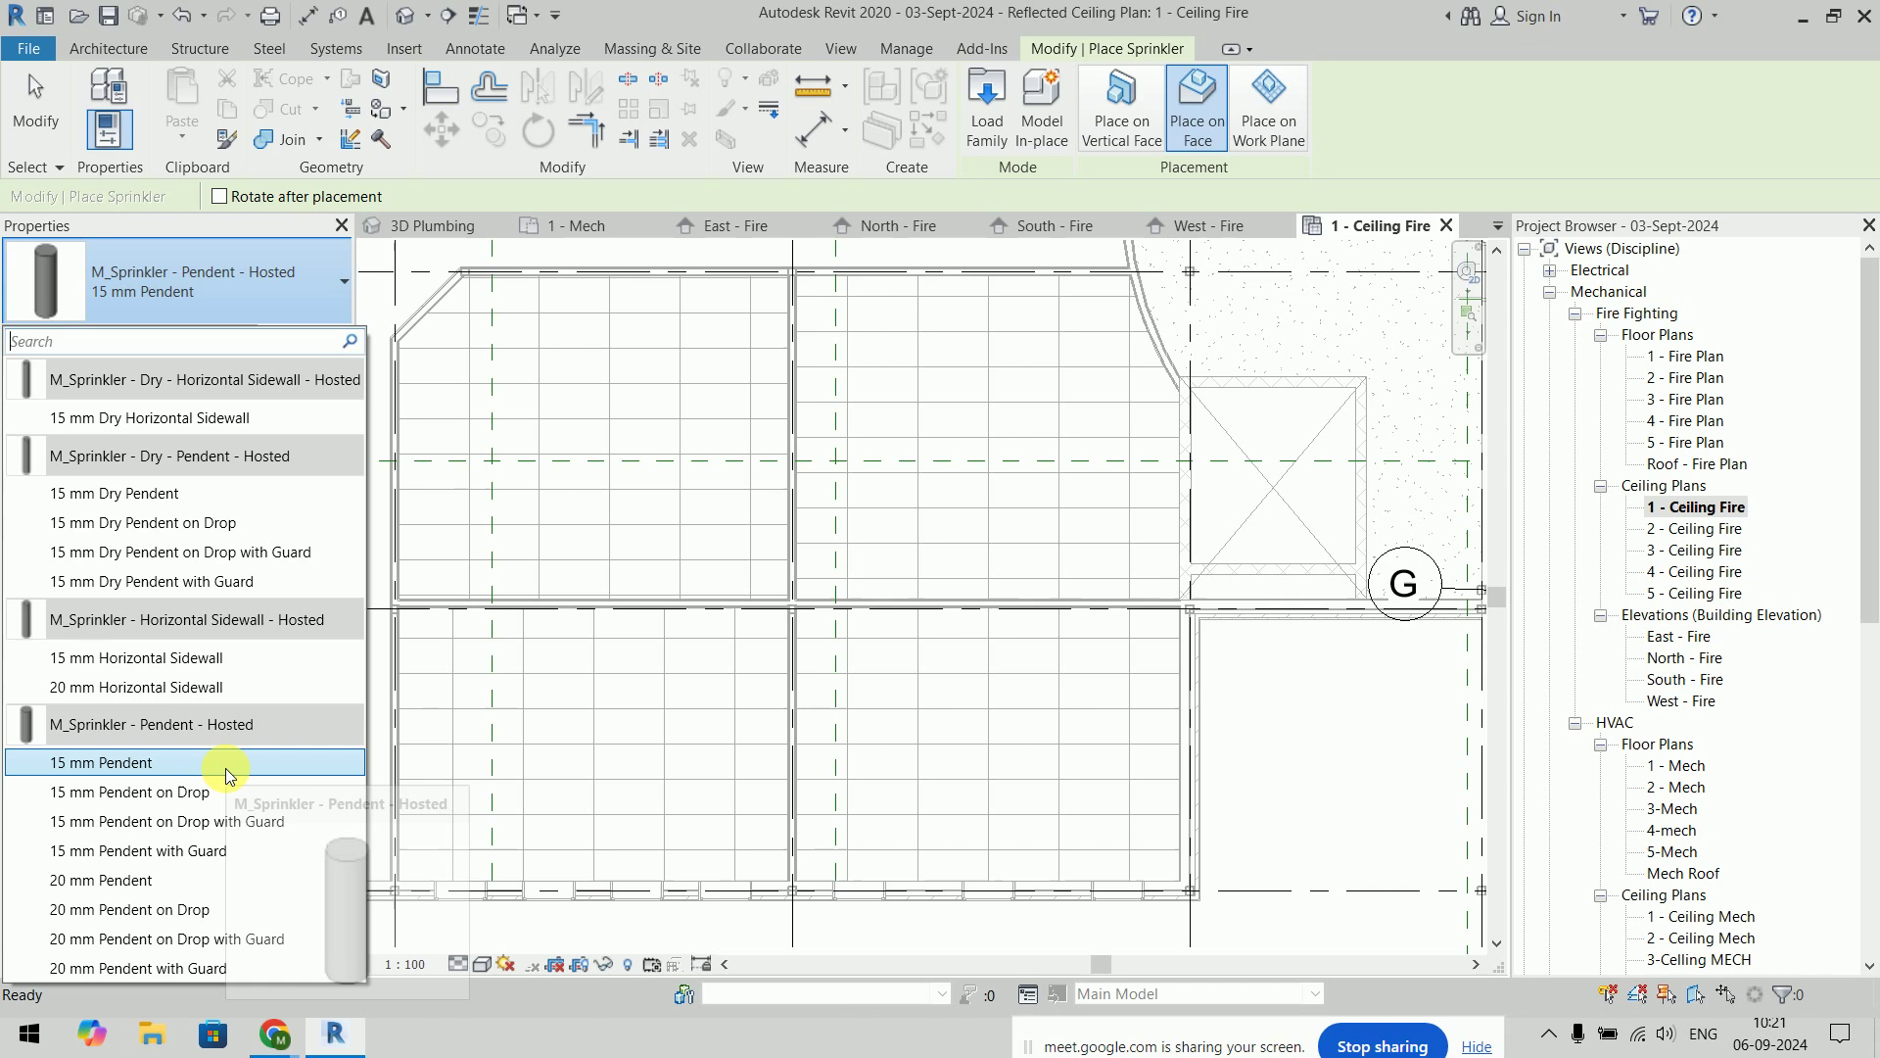
Choose the 20 mm Pendent type and place four sprinklers in a 2x2 layout in the room
click(186, 879)
scroll(945, 724, up, 3)
mouse_move(936, 714)
middle_down()
mouse_move(921, 499)
mouse_move(899, 463)
middle_up()
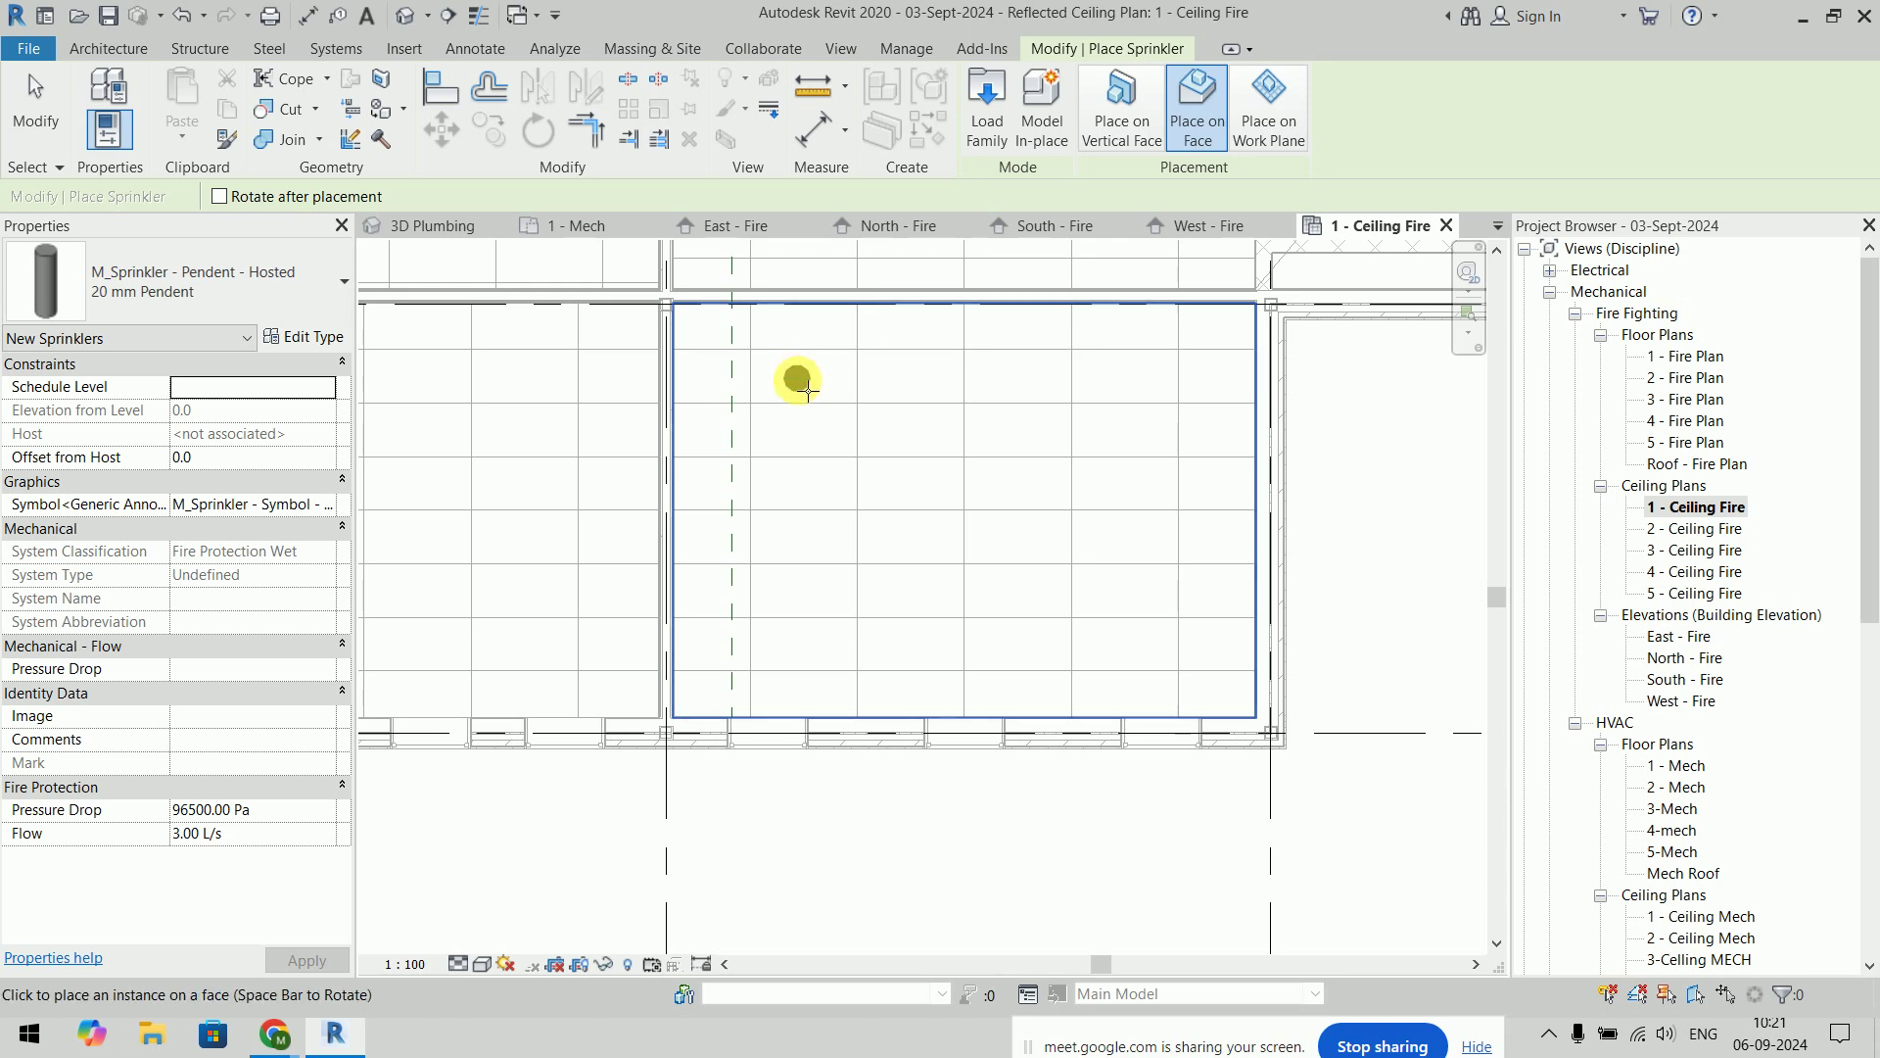
click(795, 391)
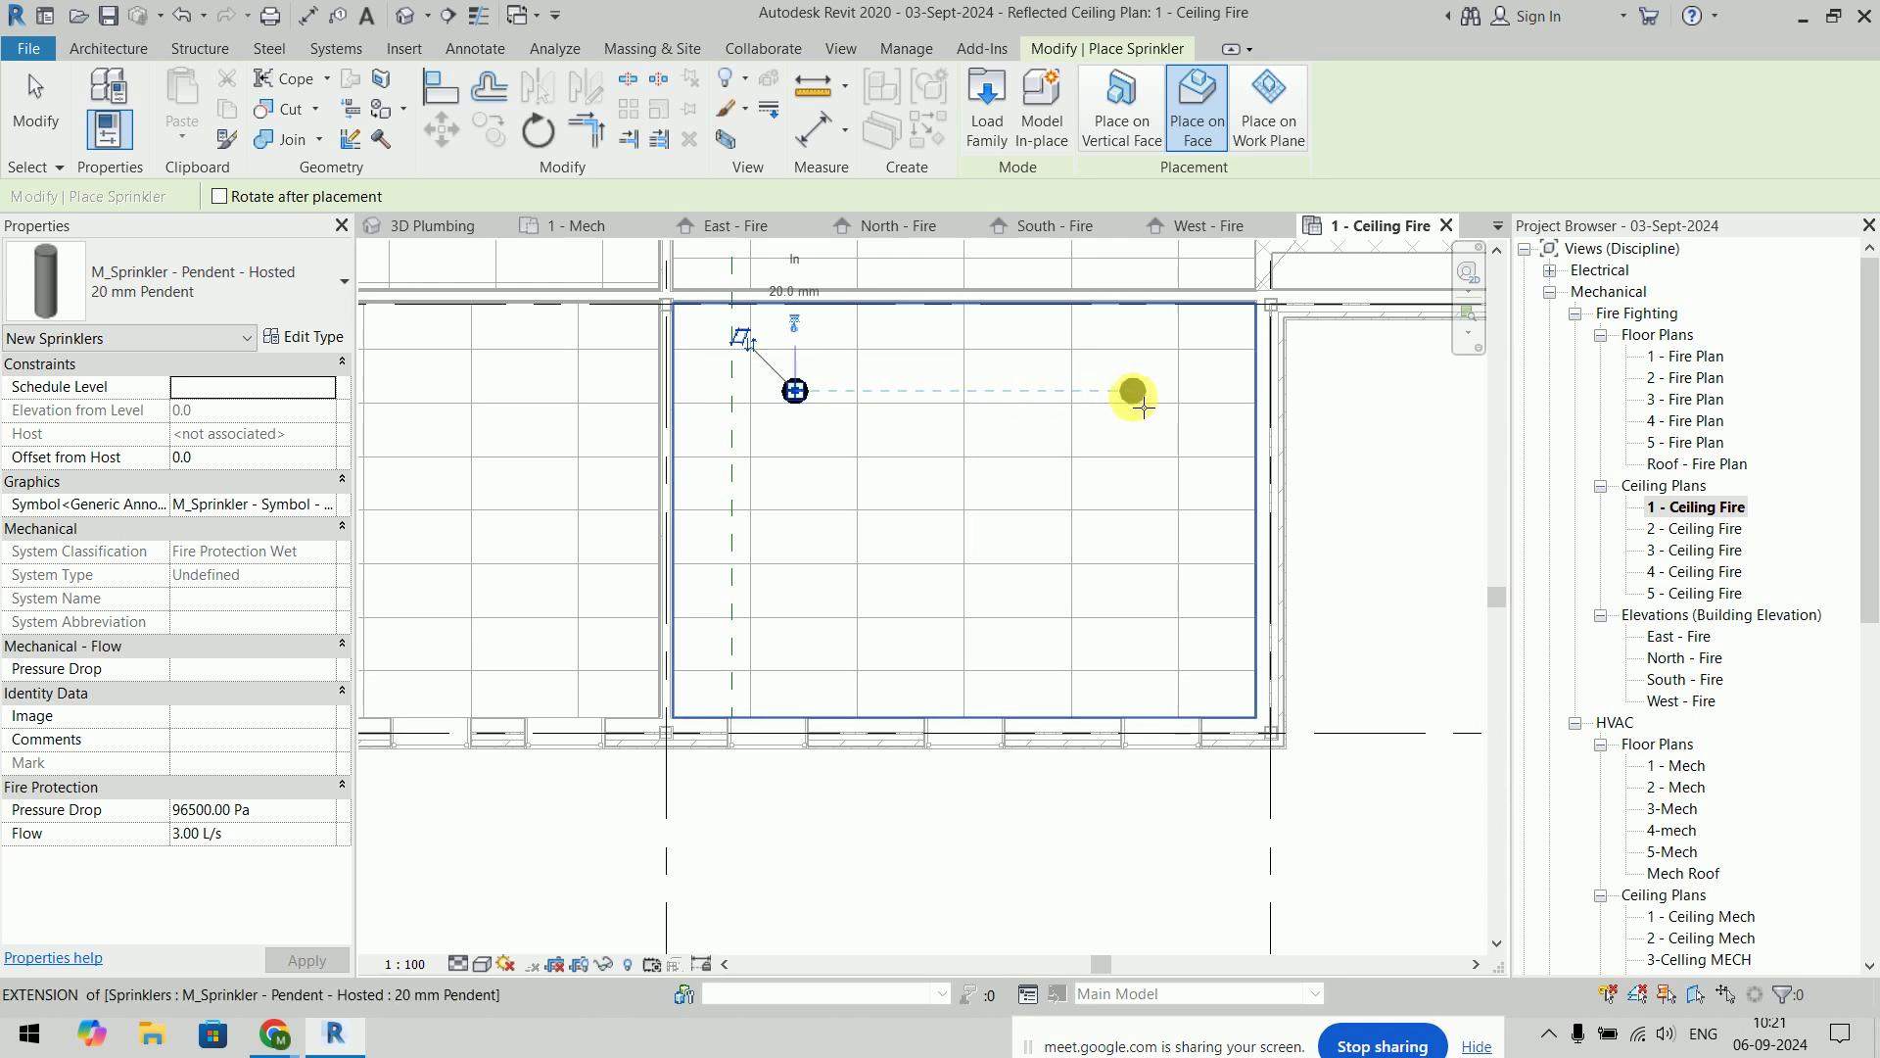
click(1131, 392)
click(795, 635)
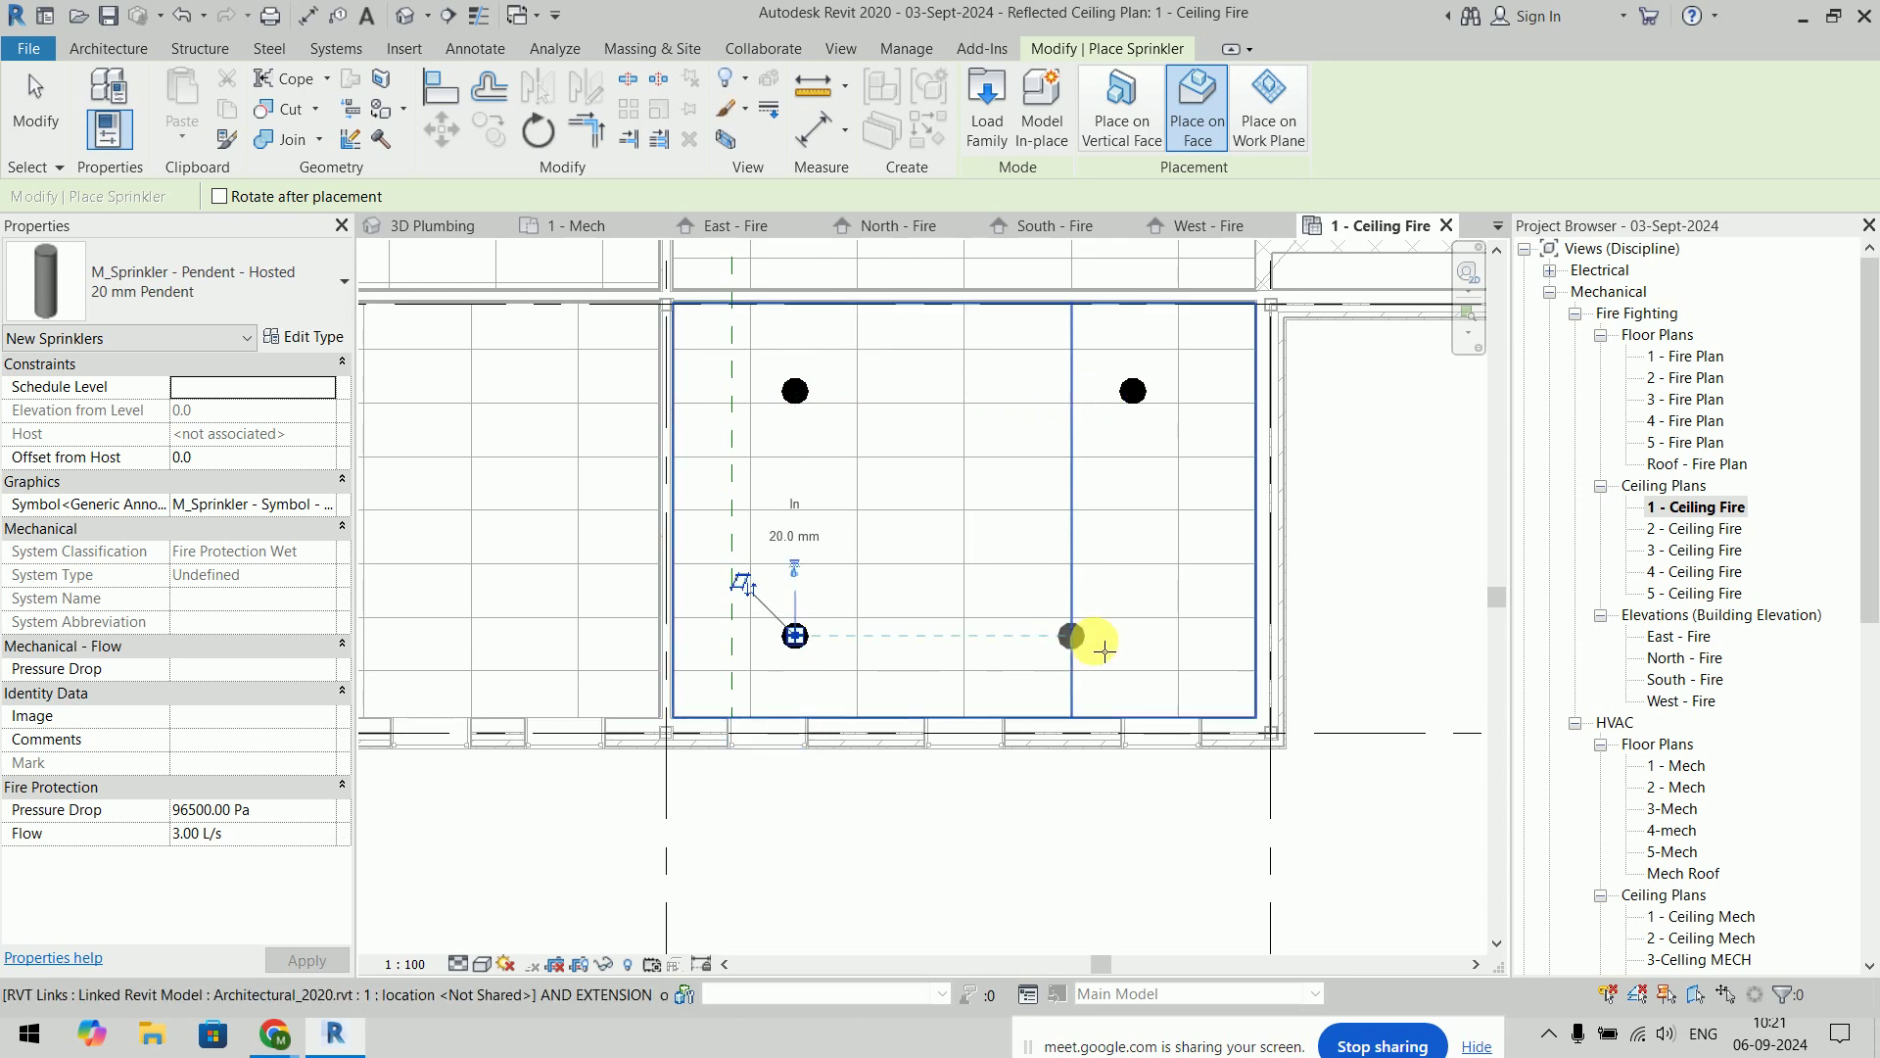
click(1133, 636)
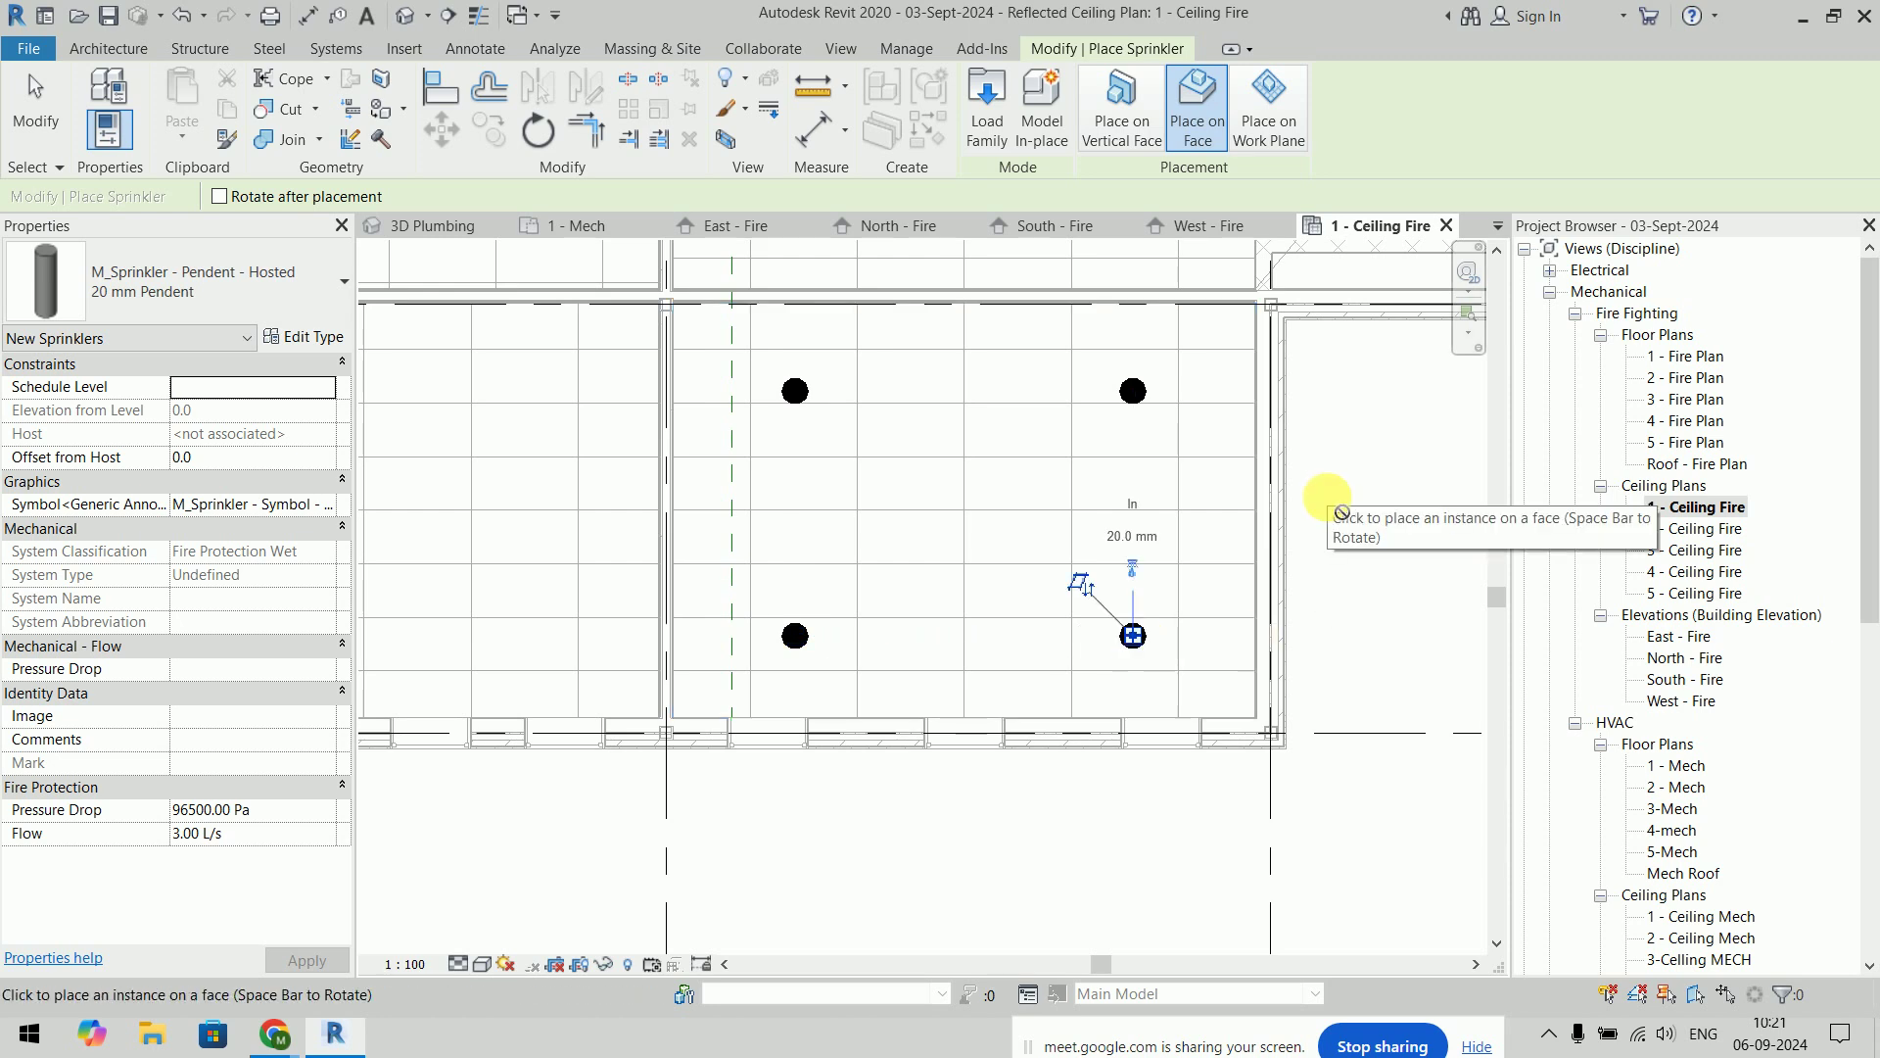
key(Escape)
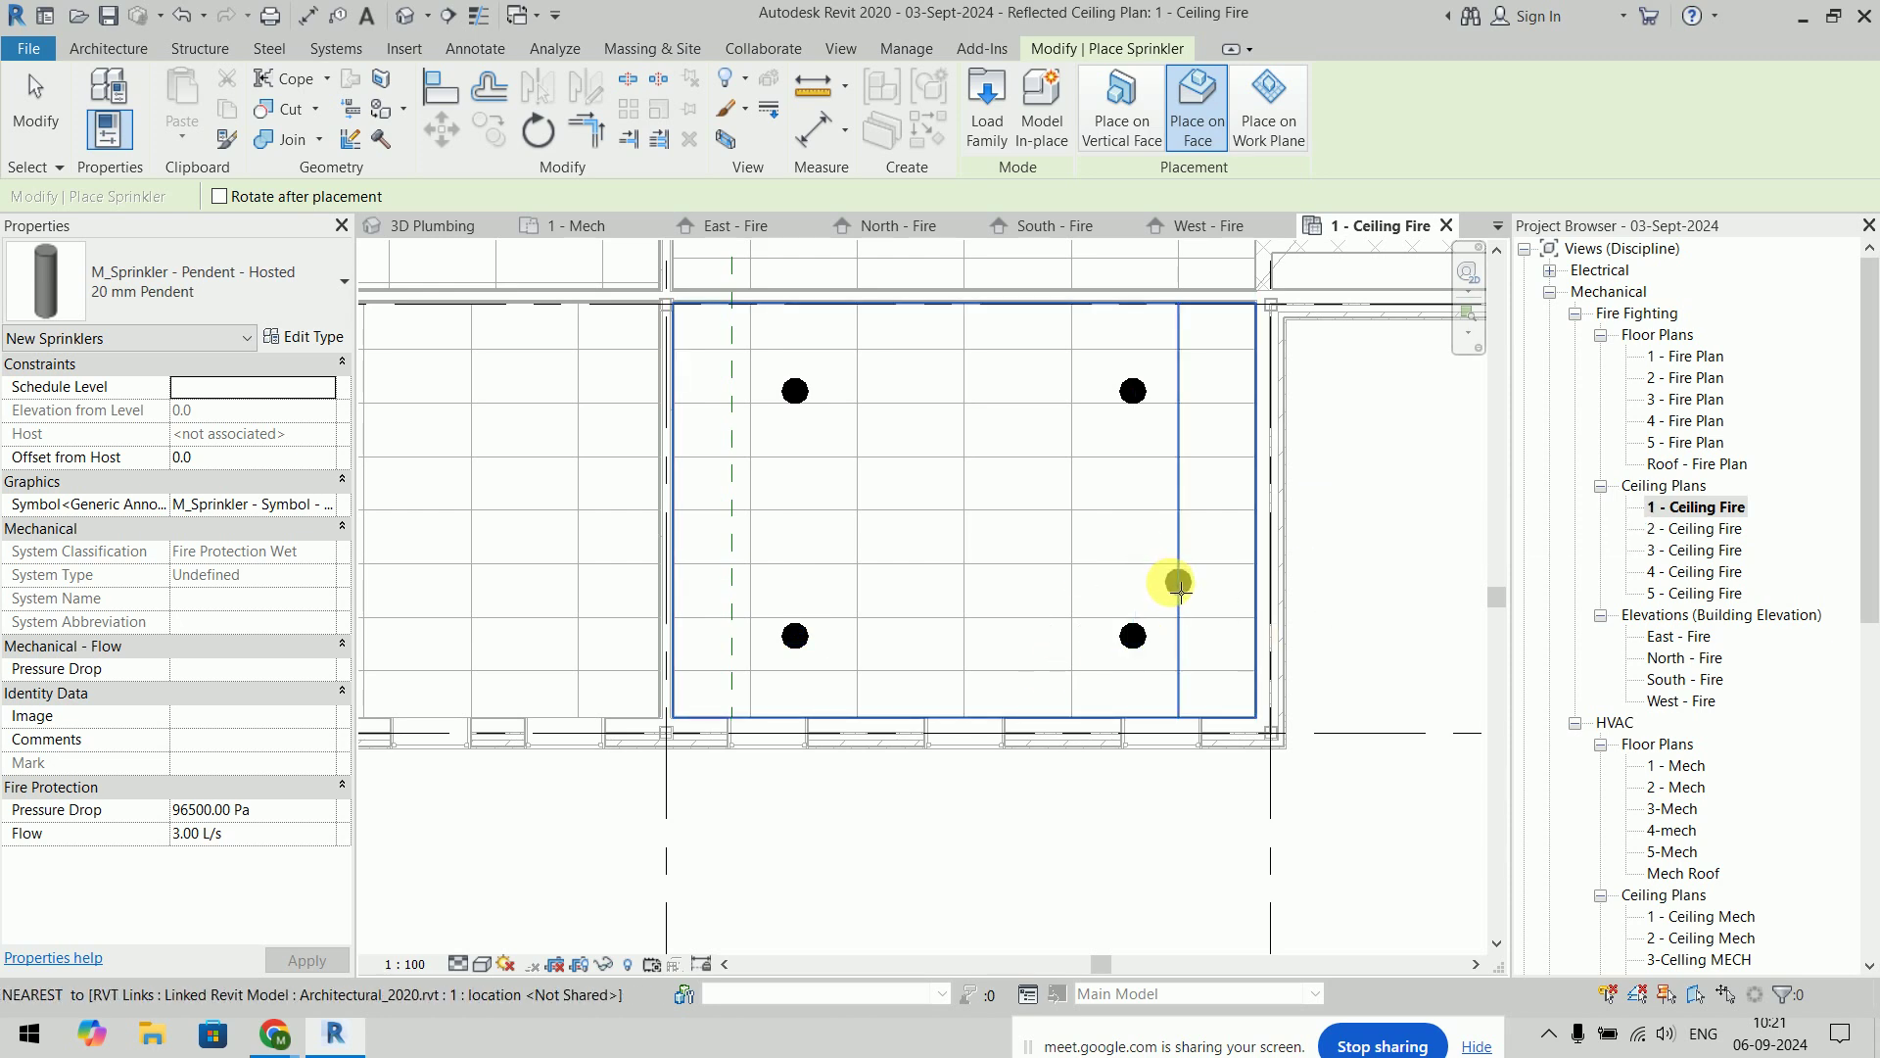
key(Escape)
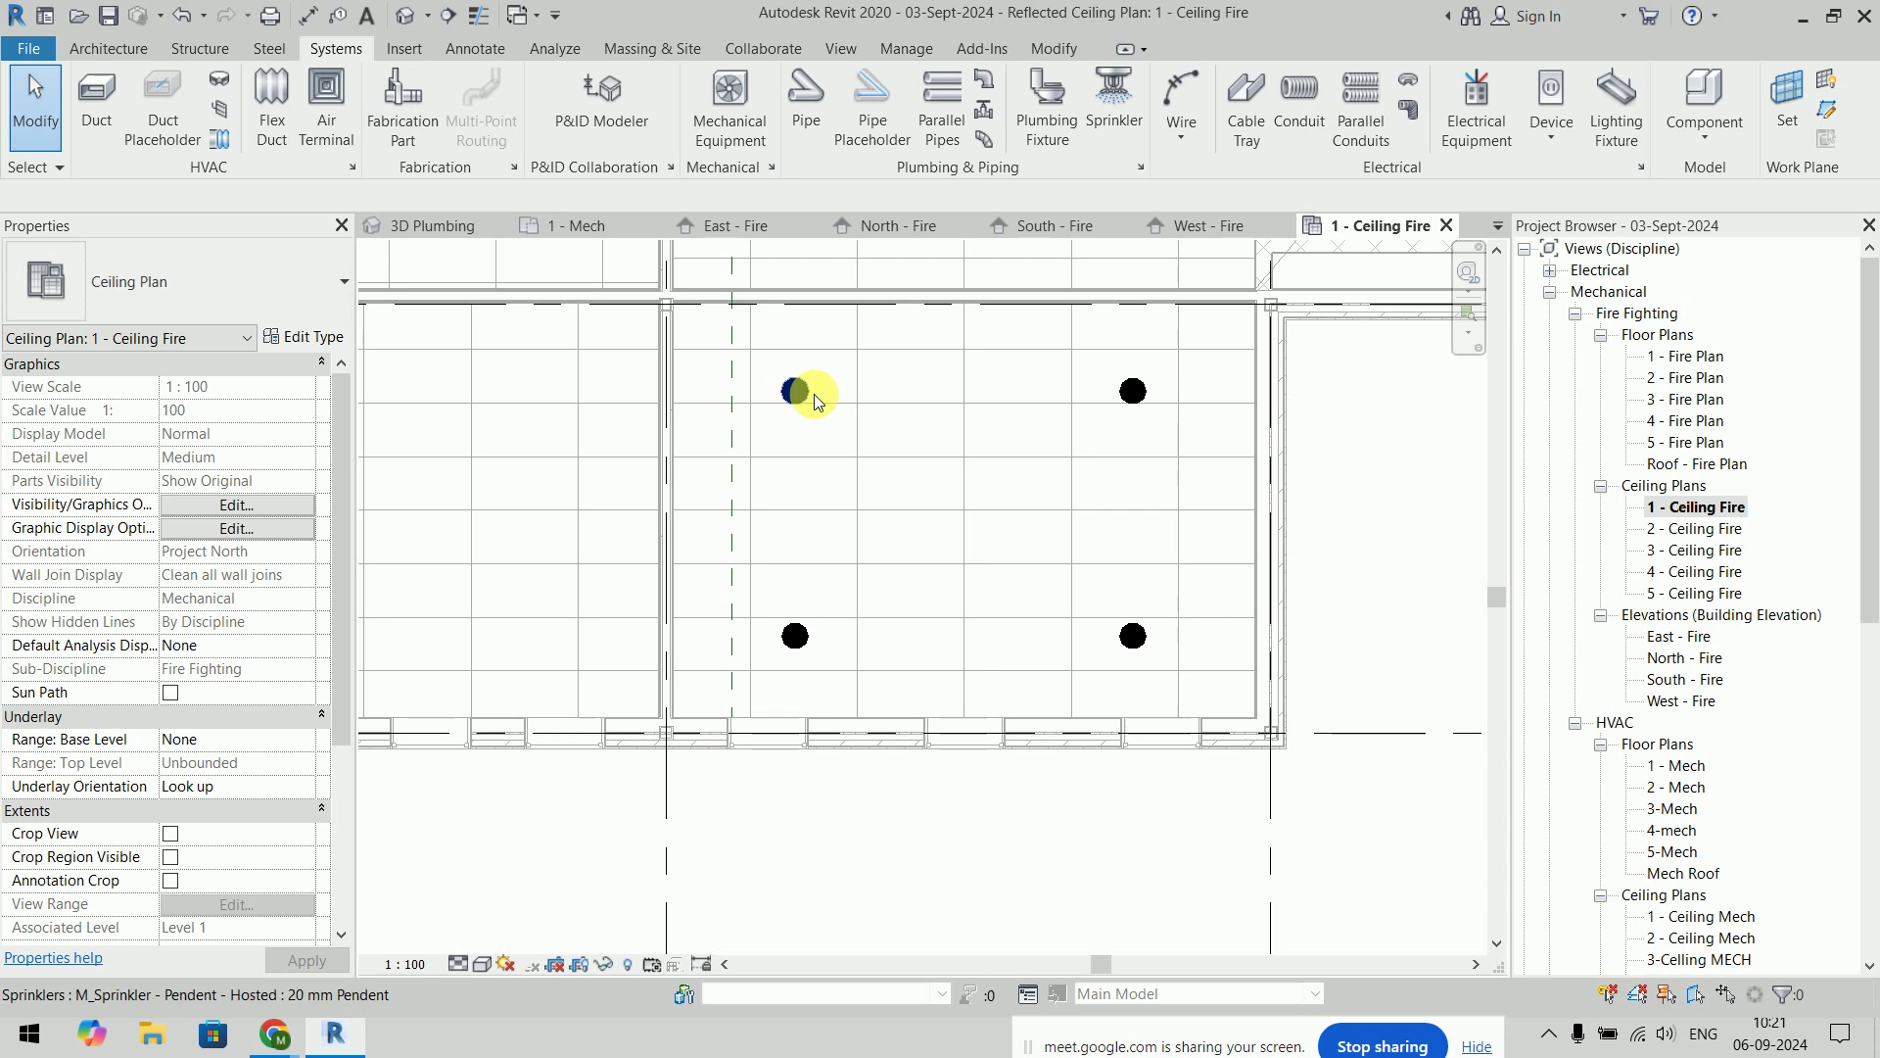
Draw a 1693.4-radius detail-line circle centred on the top-left sprinkler
click(502, 43)
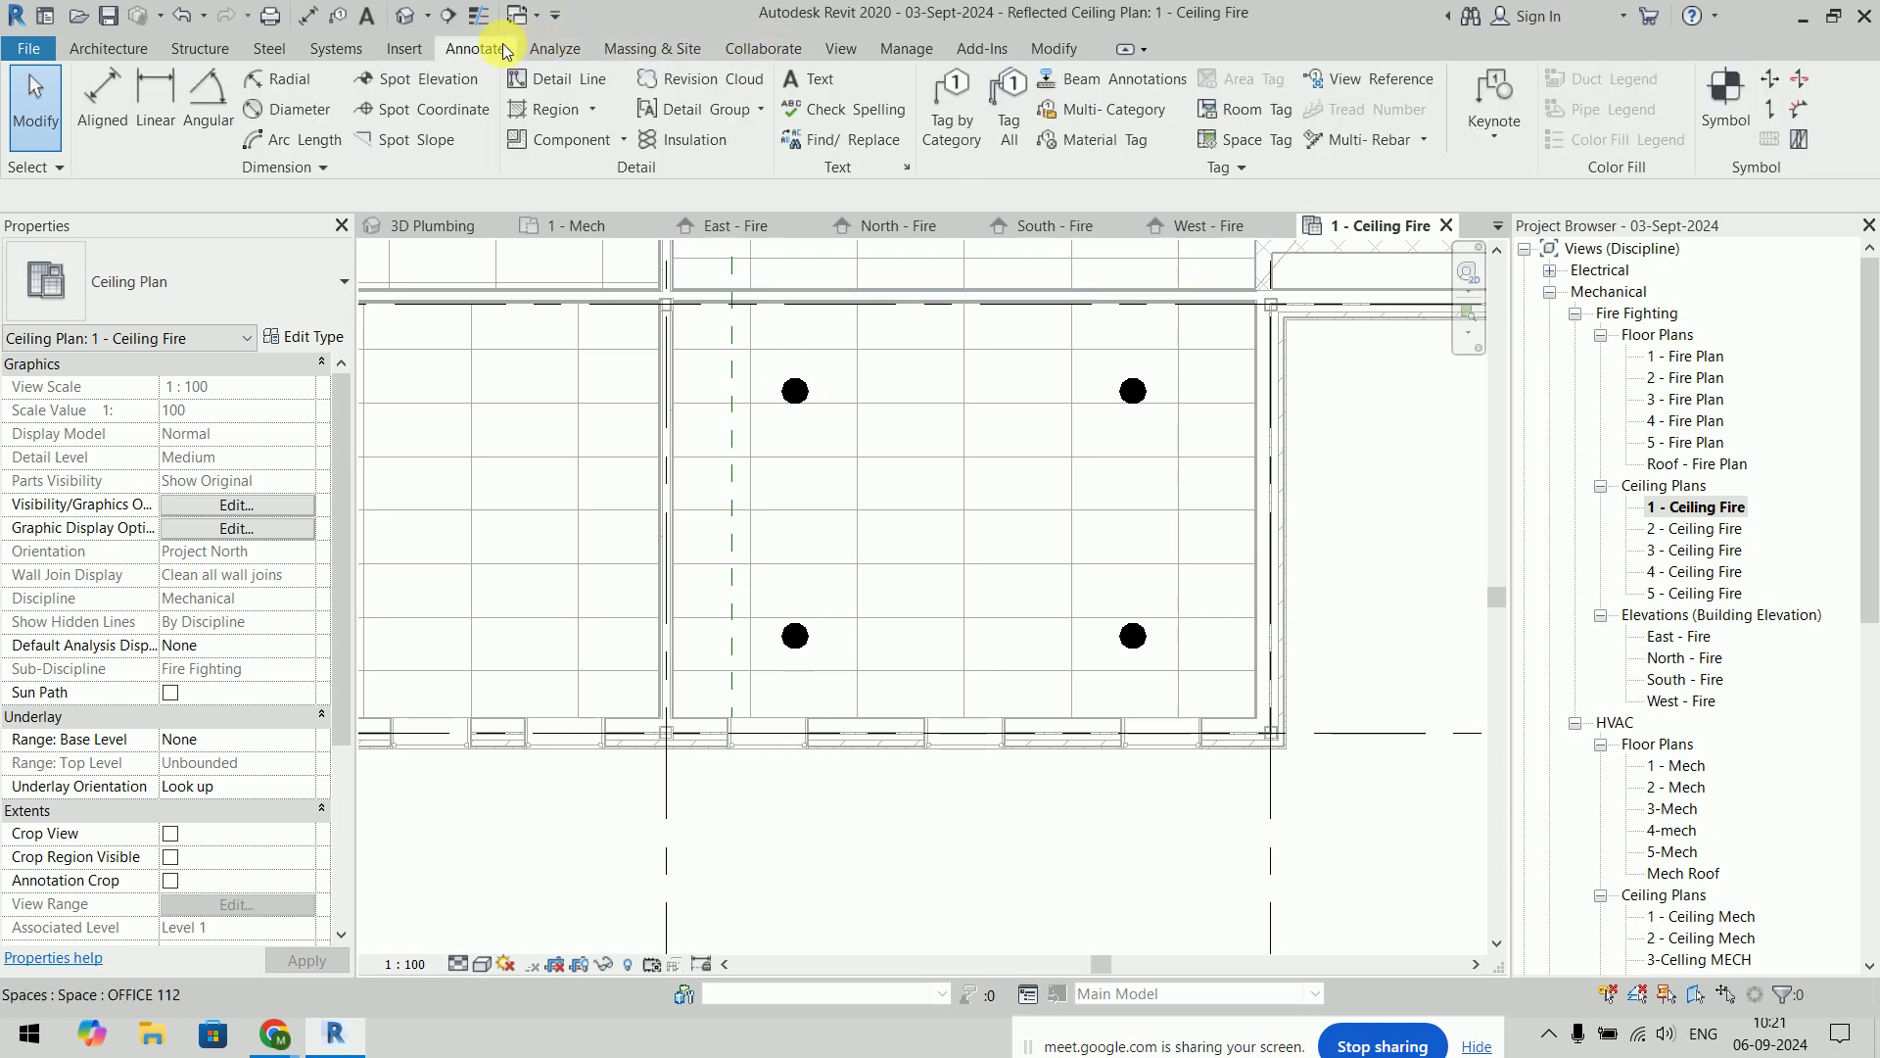
click(592, 77)
click(1084, 82)
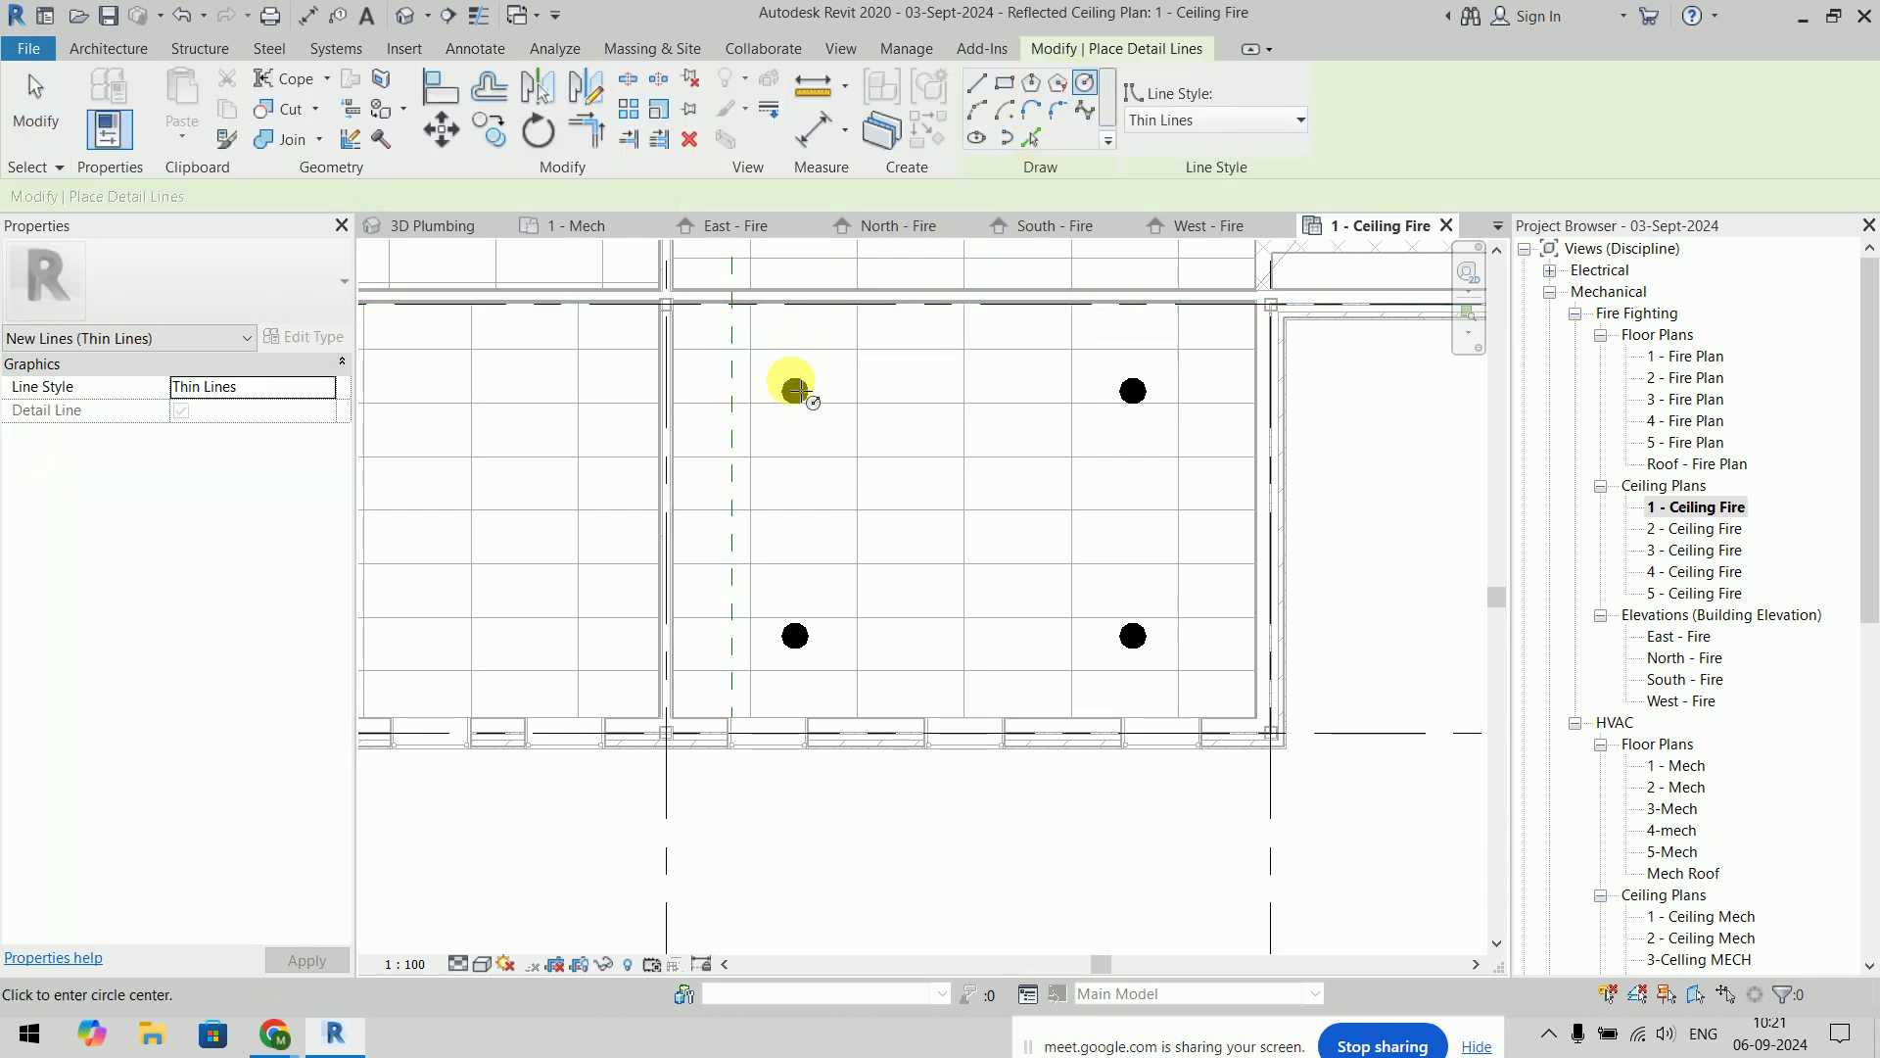
click(794, 390)
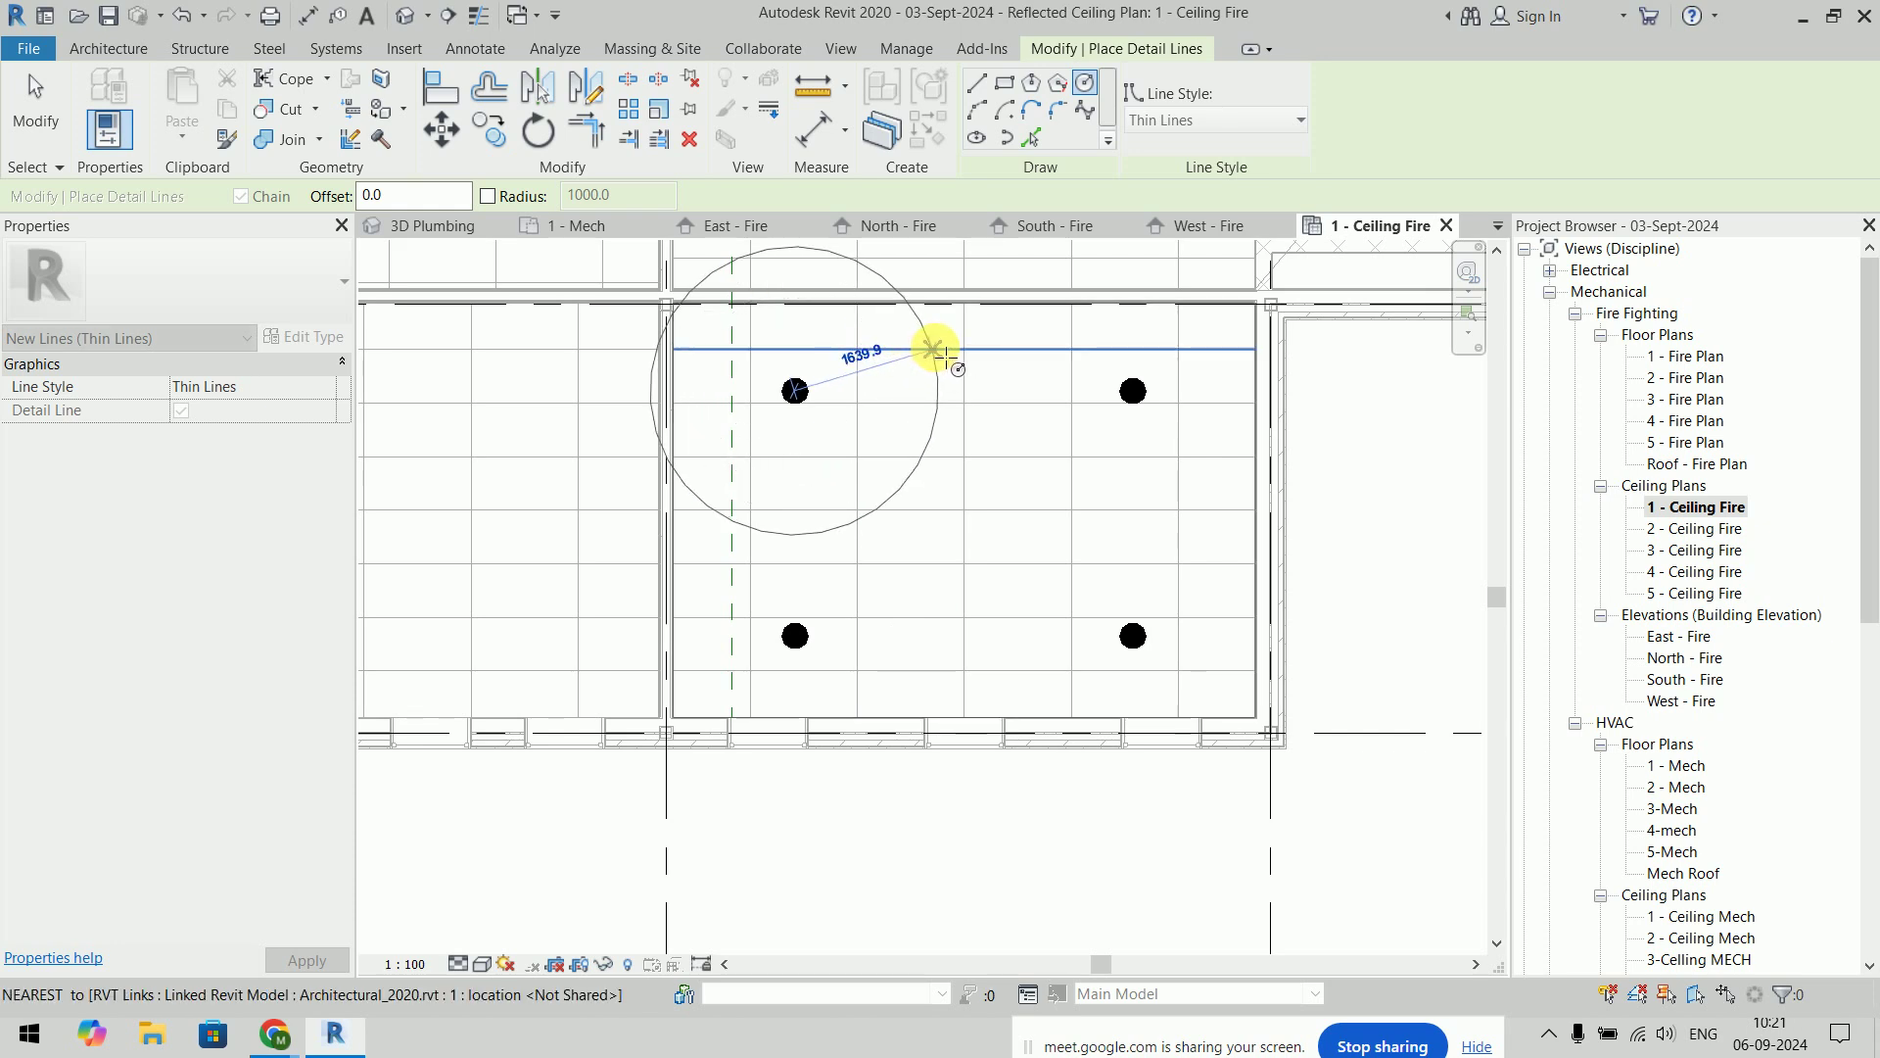
click(938, 350)
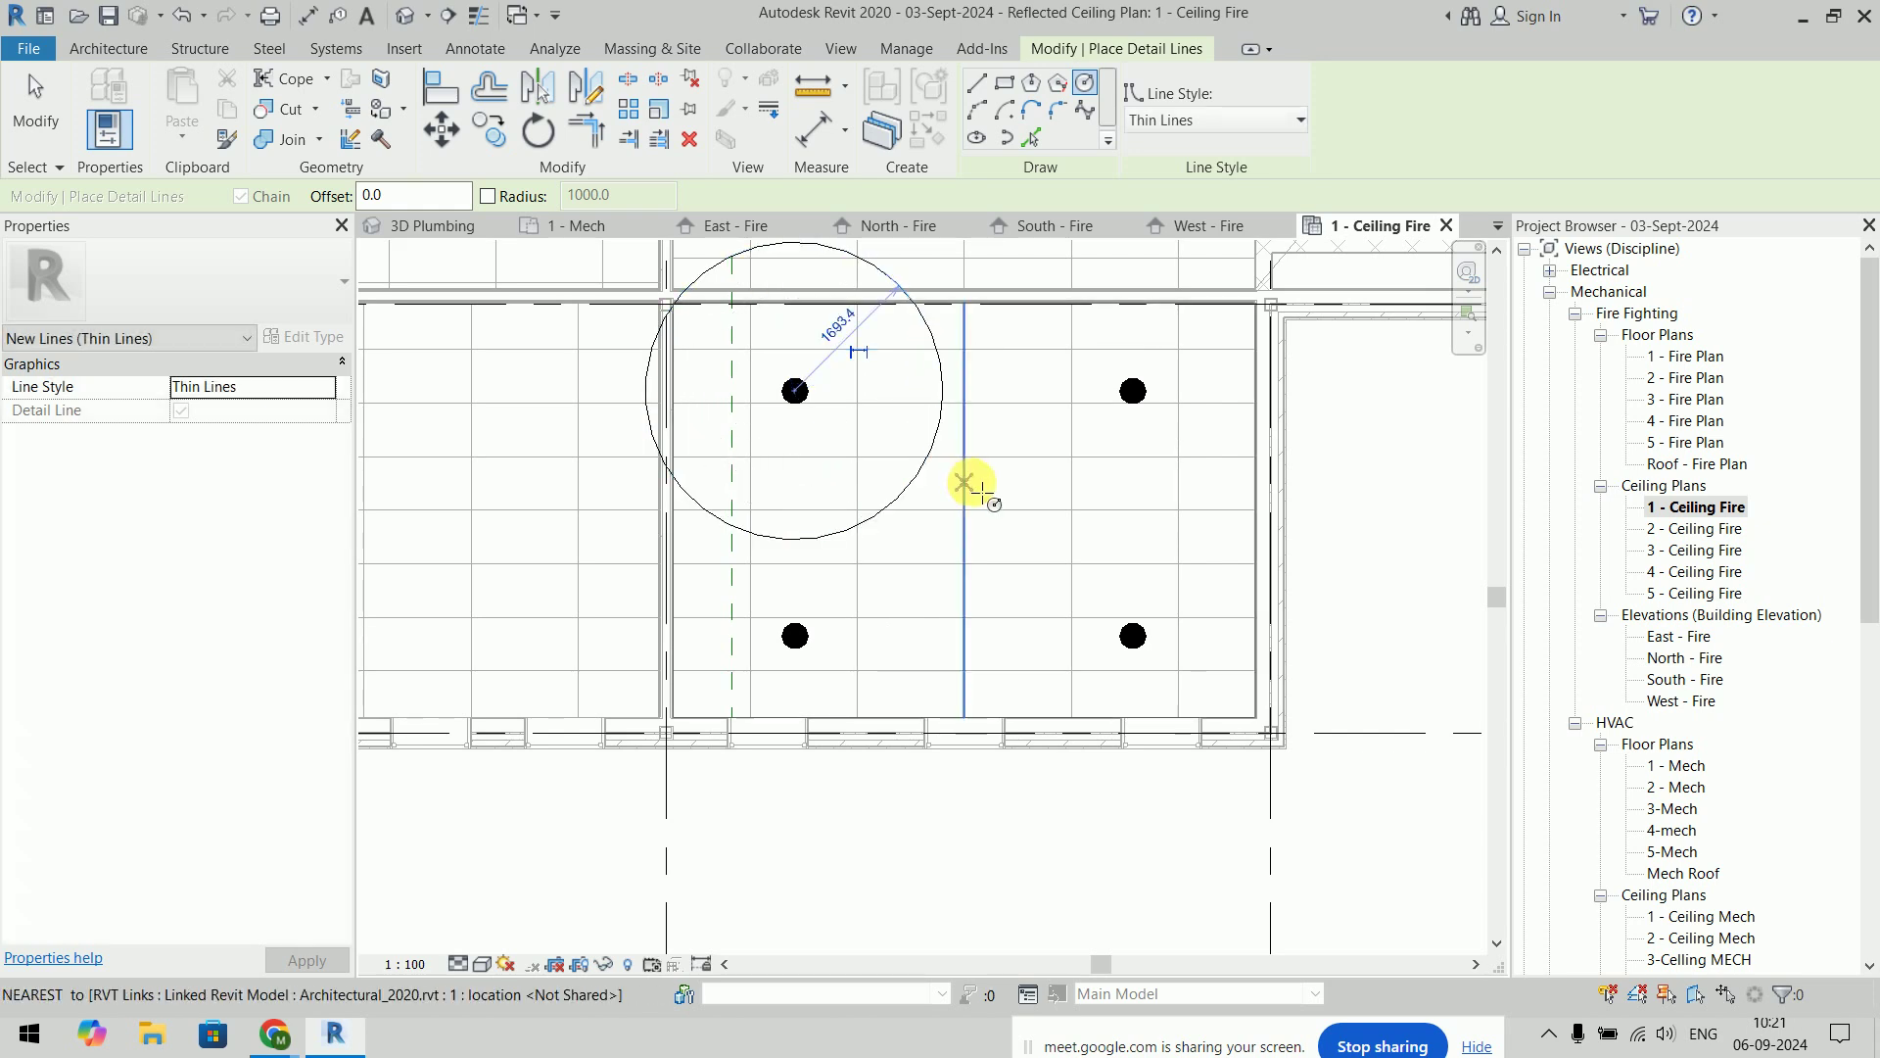
key(Escape)
Copy the coverage circle onto the top-right sprinkler
click(938, 350)
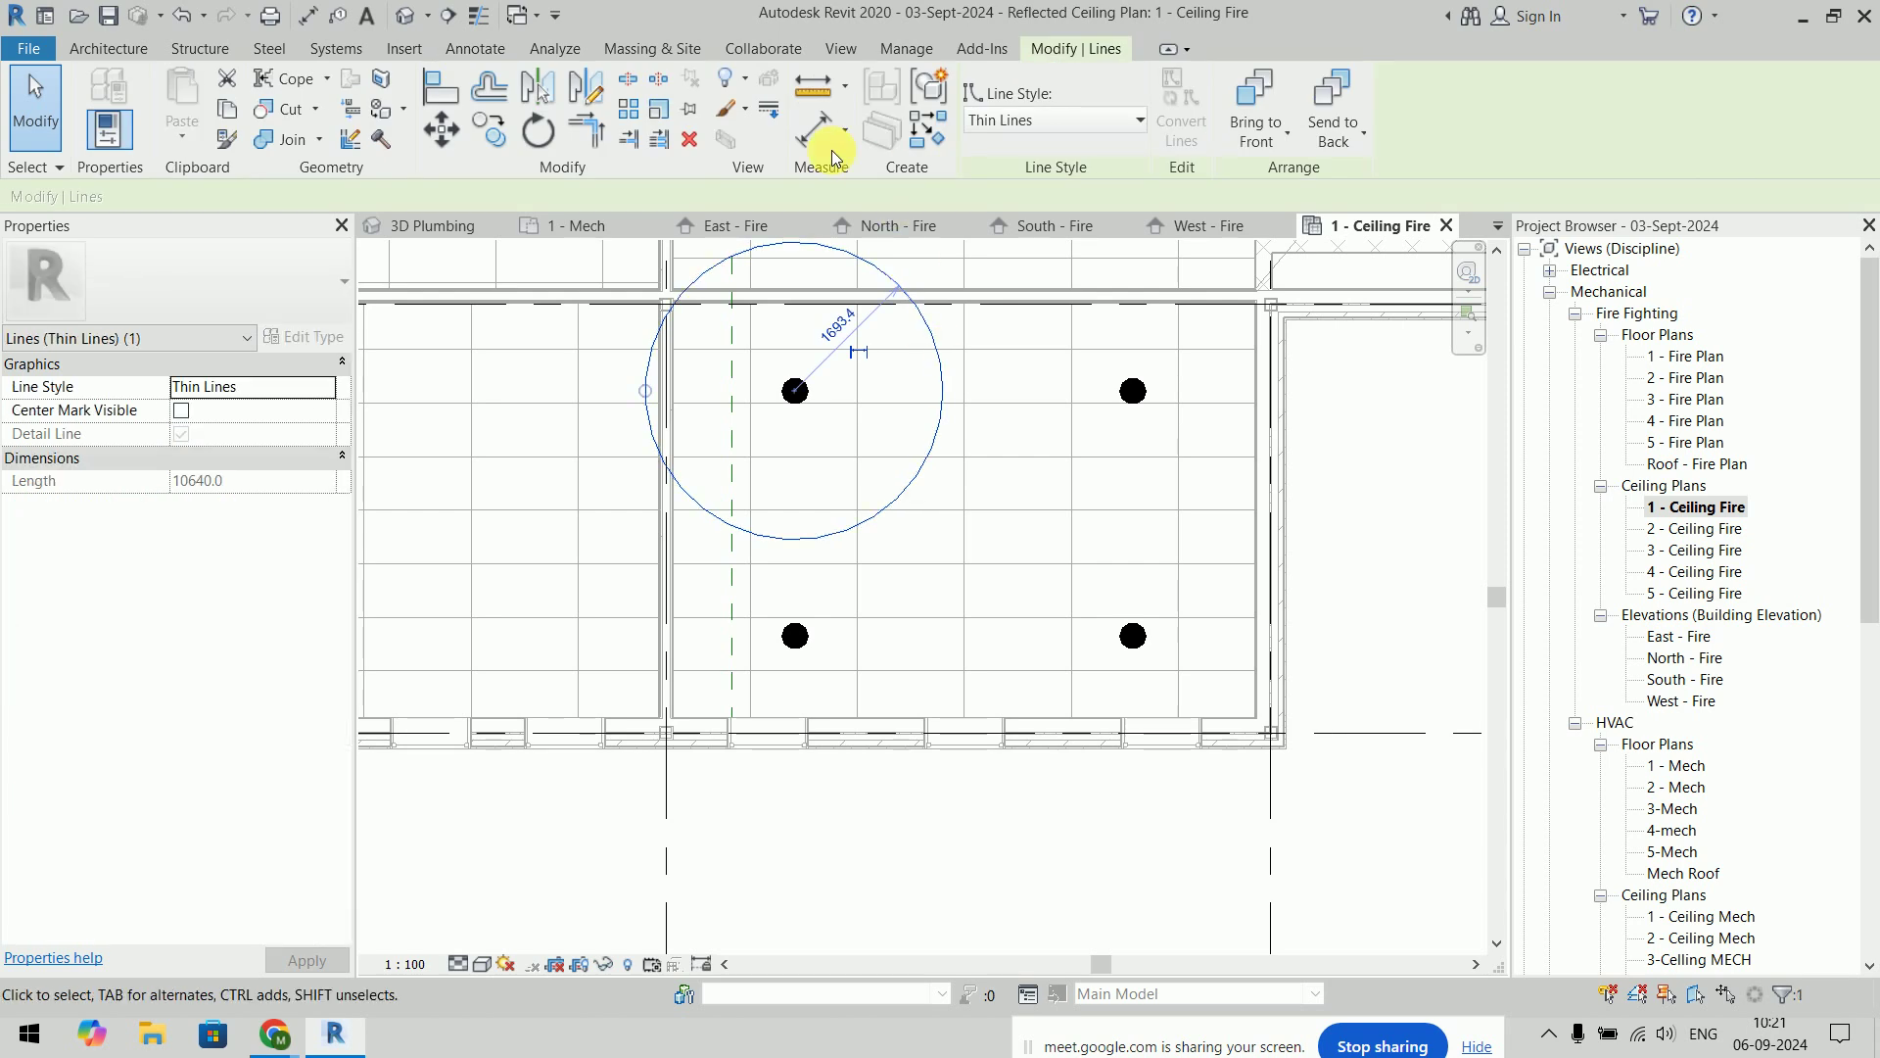
click(490, 130)
click(794, 391)
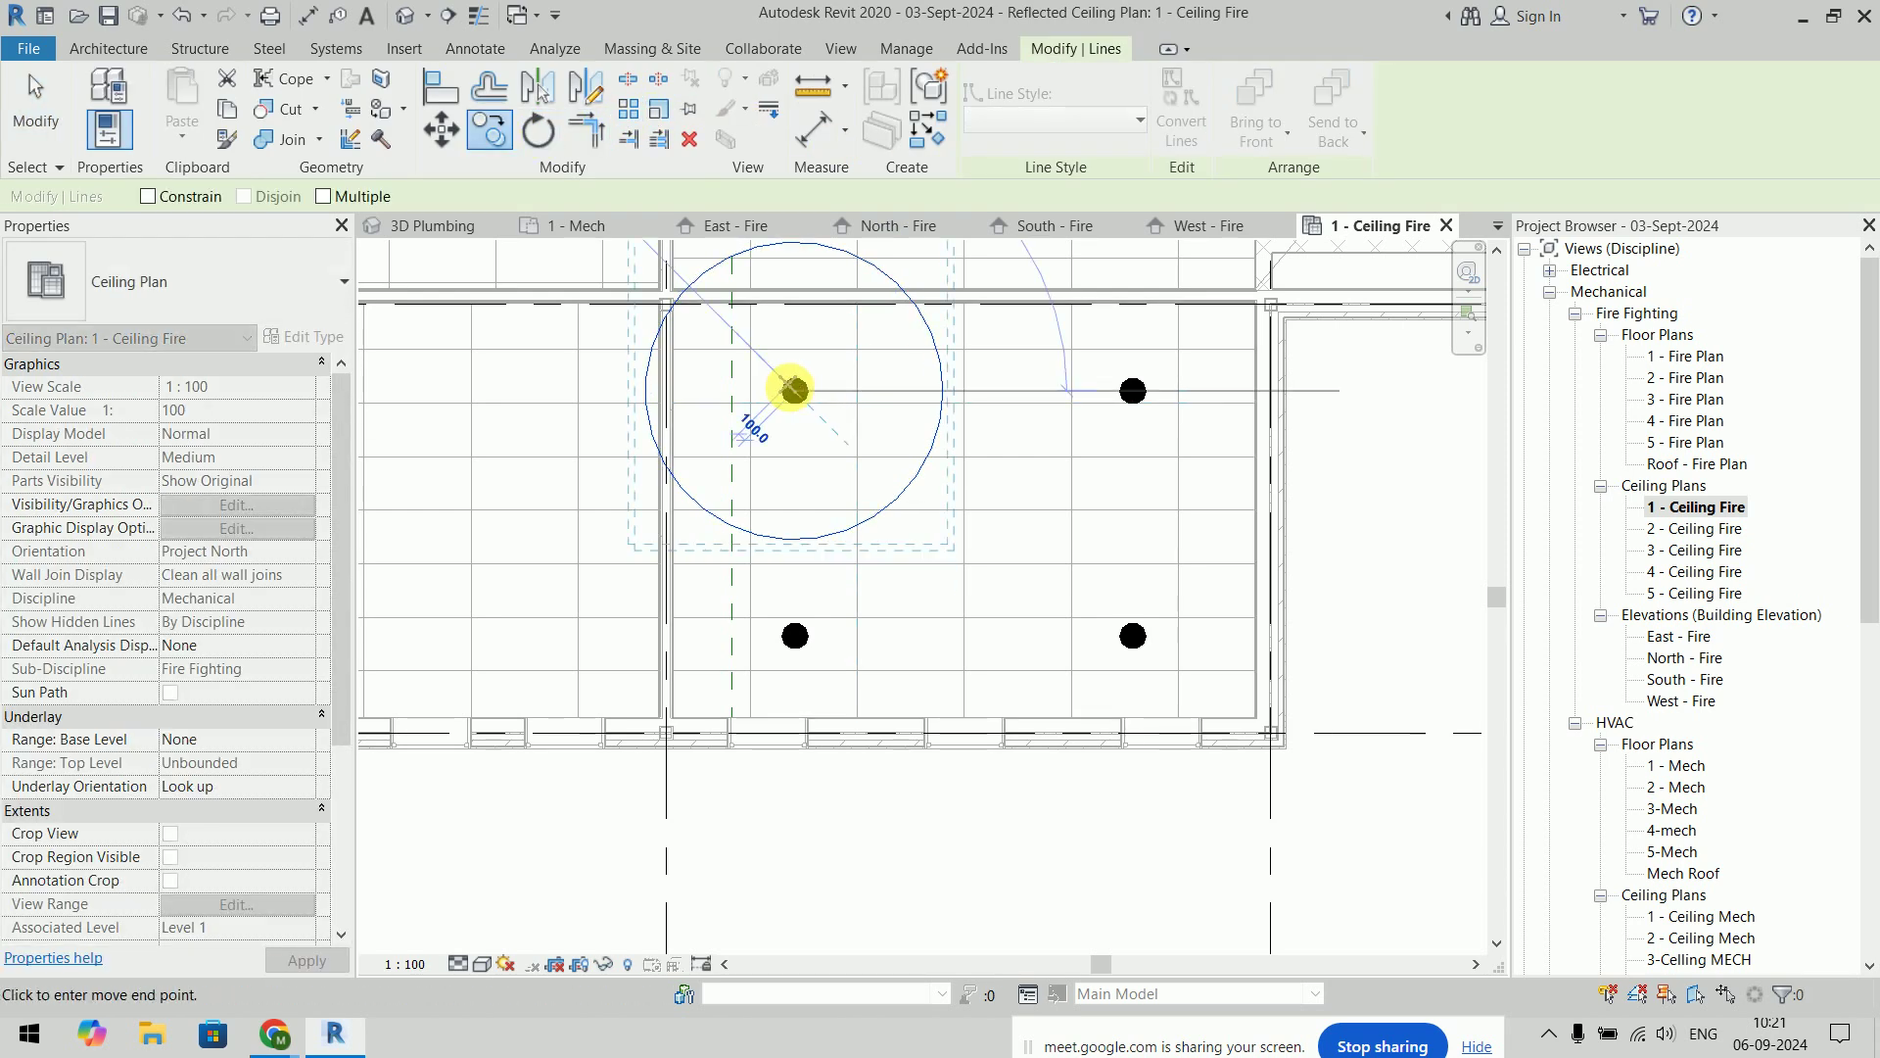
click(1133, 393)
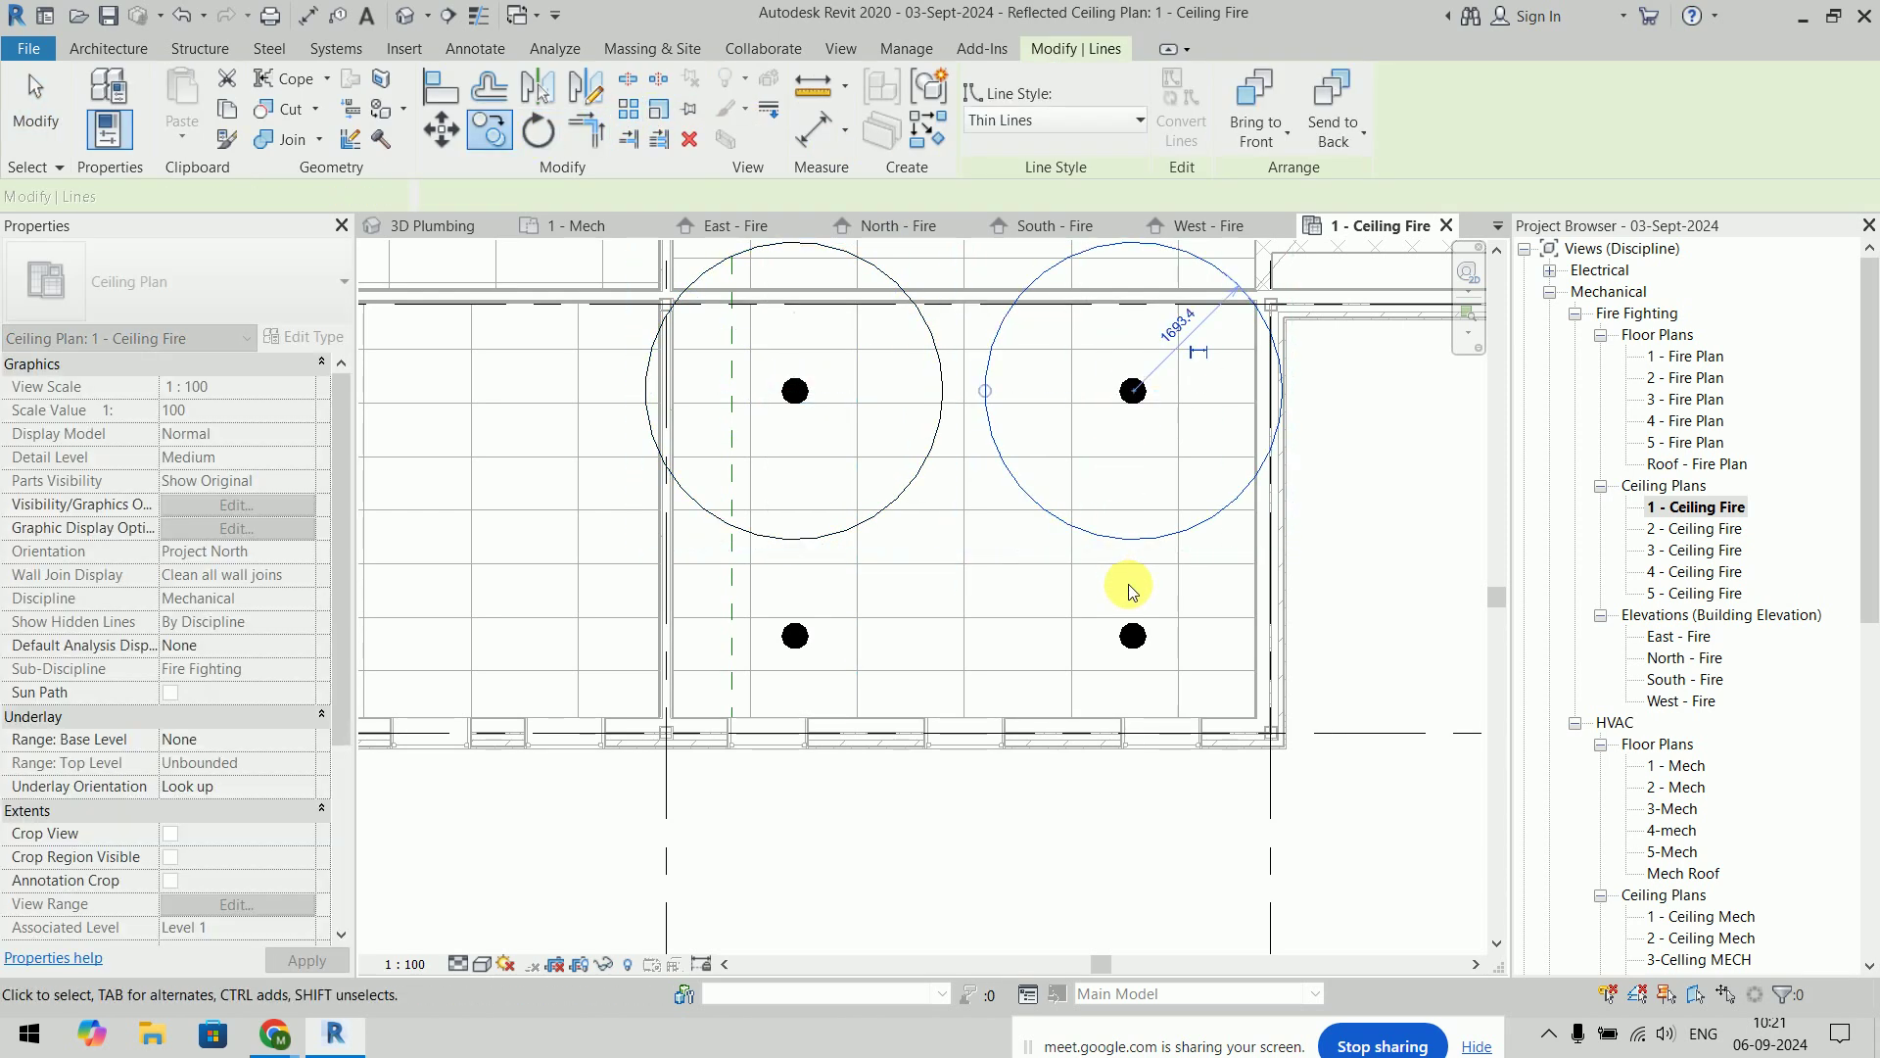
key(Escape)
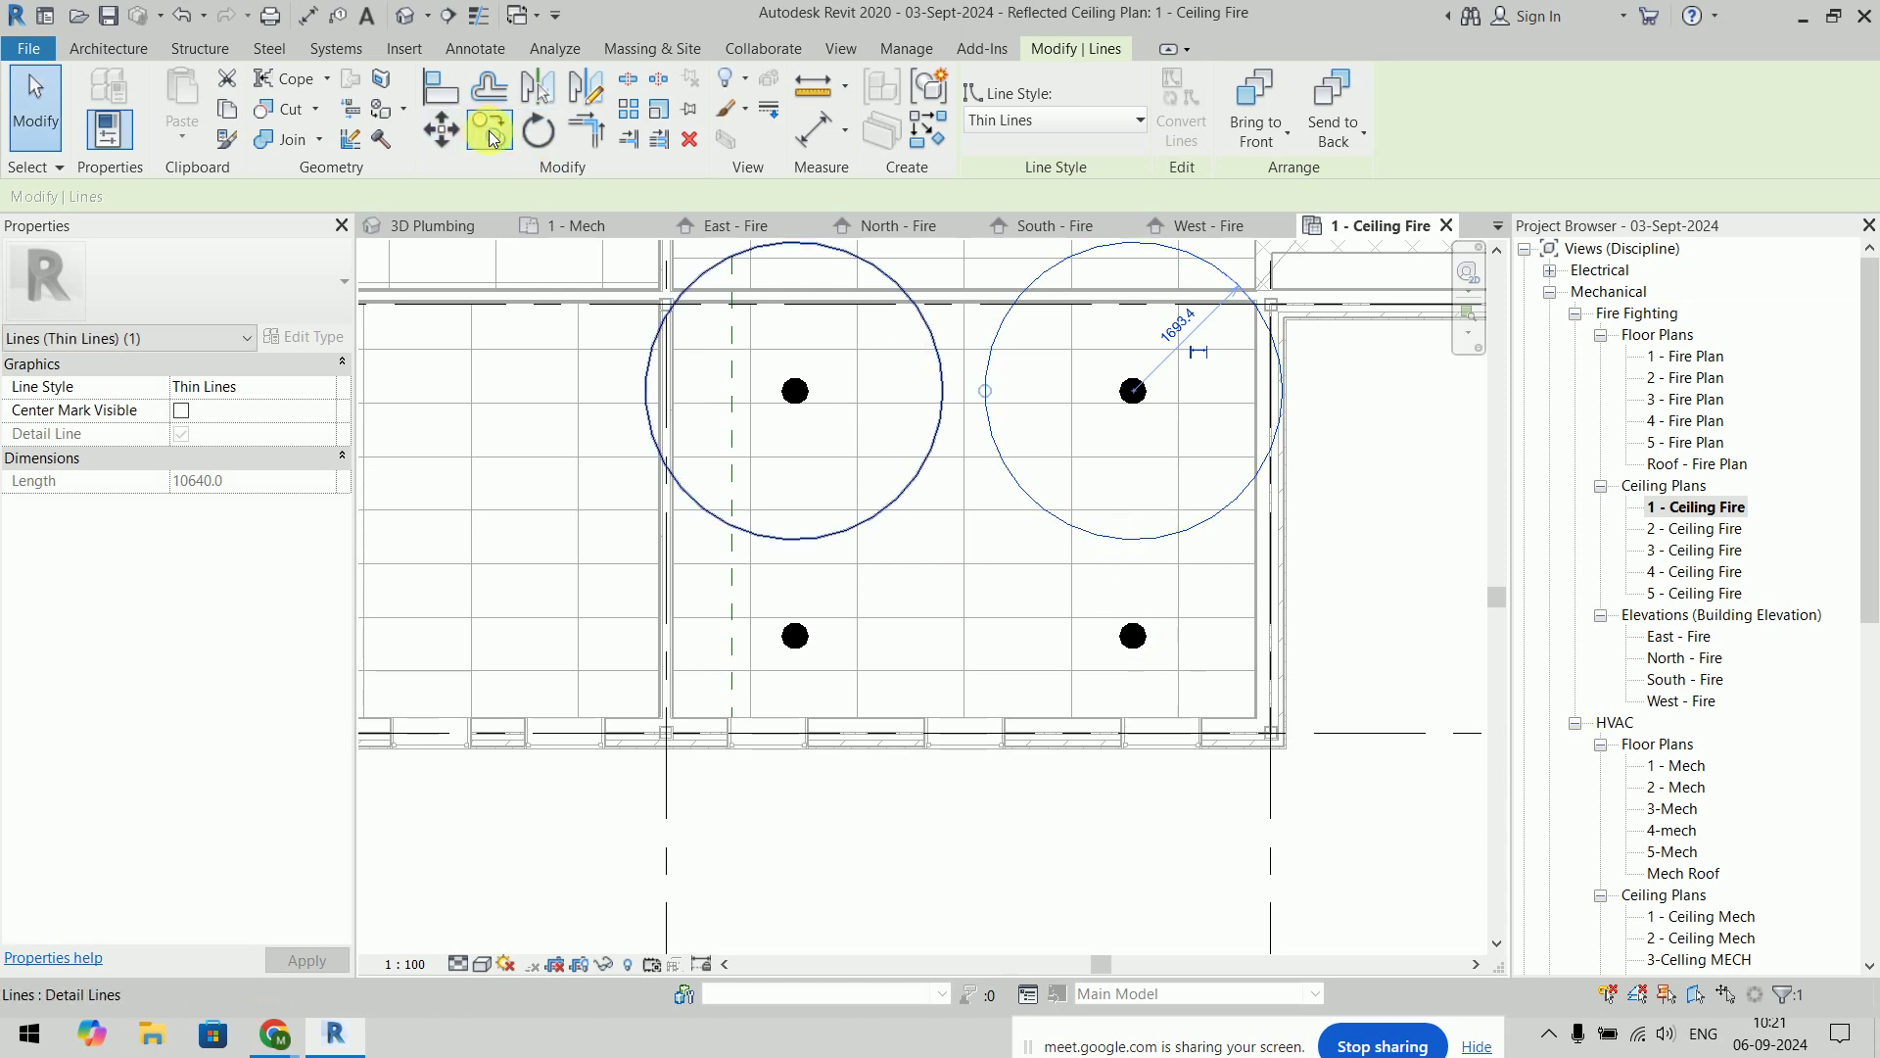
With Multiple enabled, copy the circle onto the bottom-right and bottom-left sprinklers
click(323, 196)
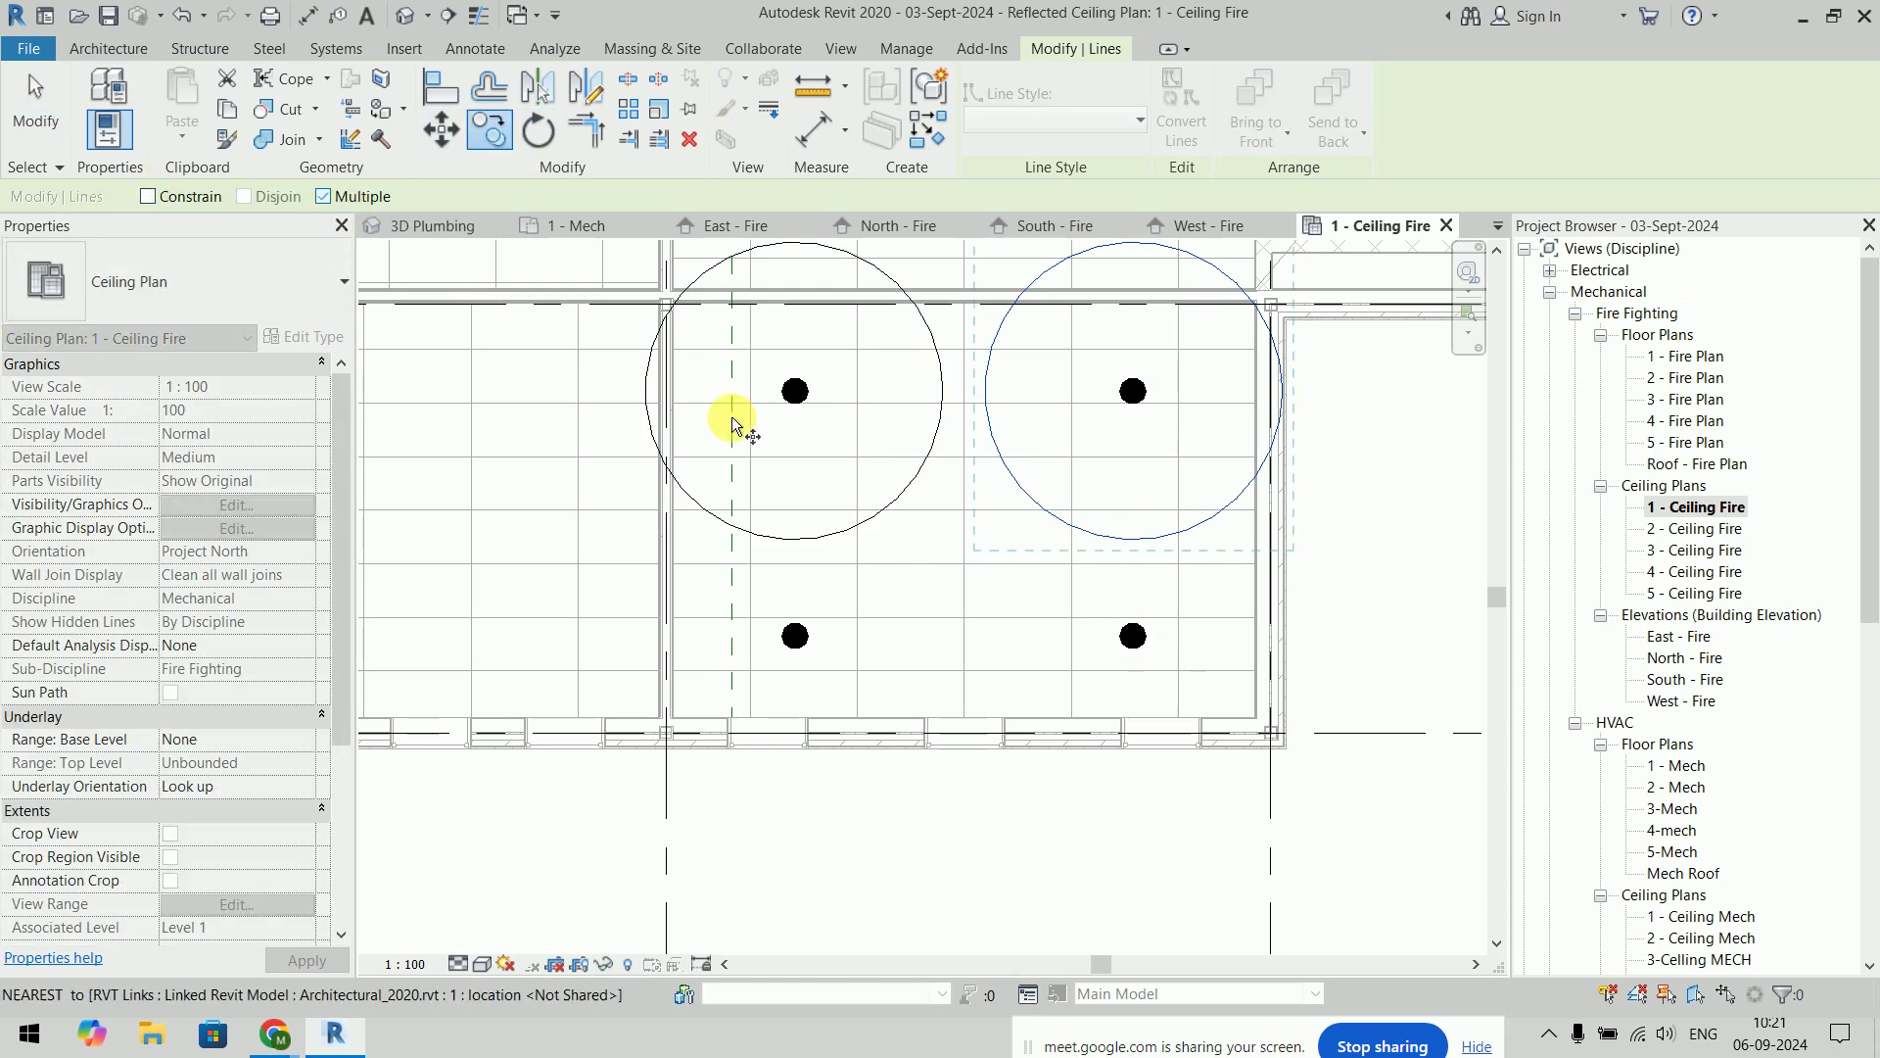
click(1133, 391)
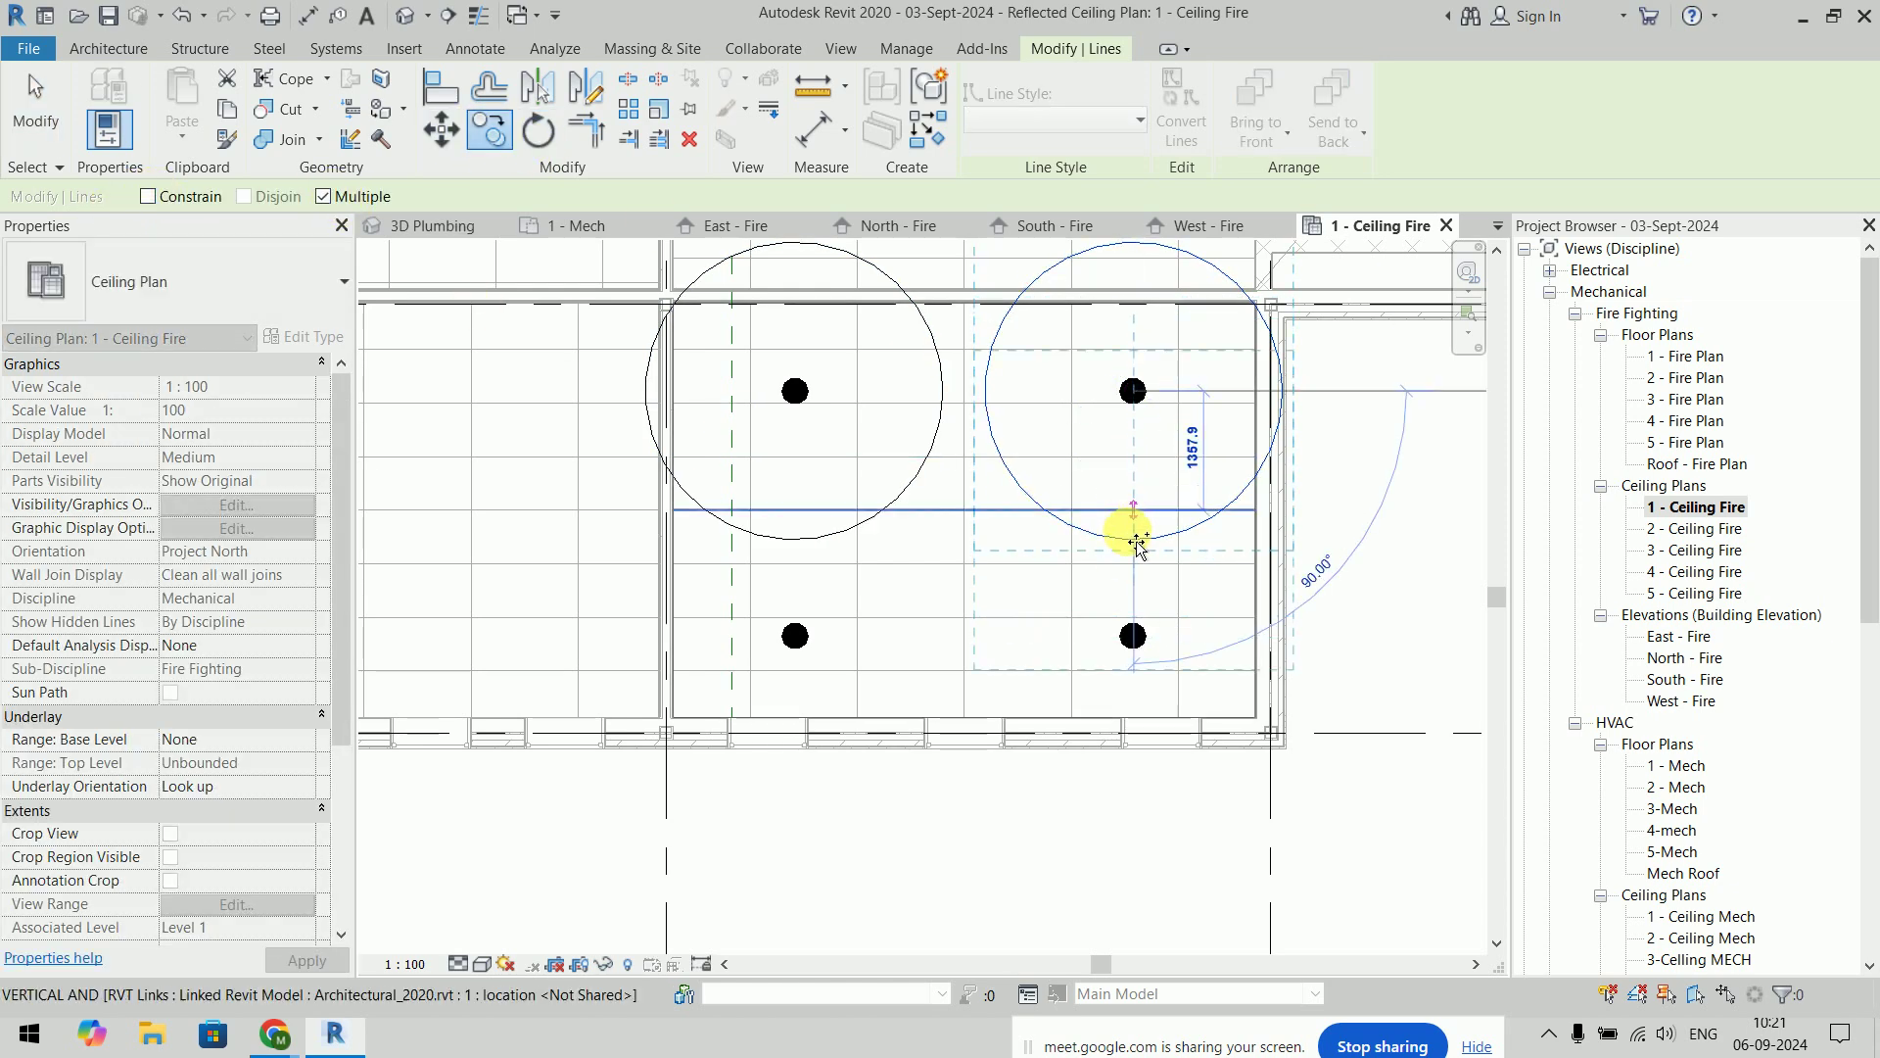
click(1133, 635)
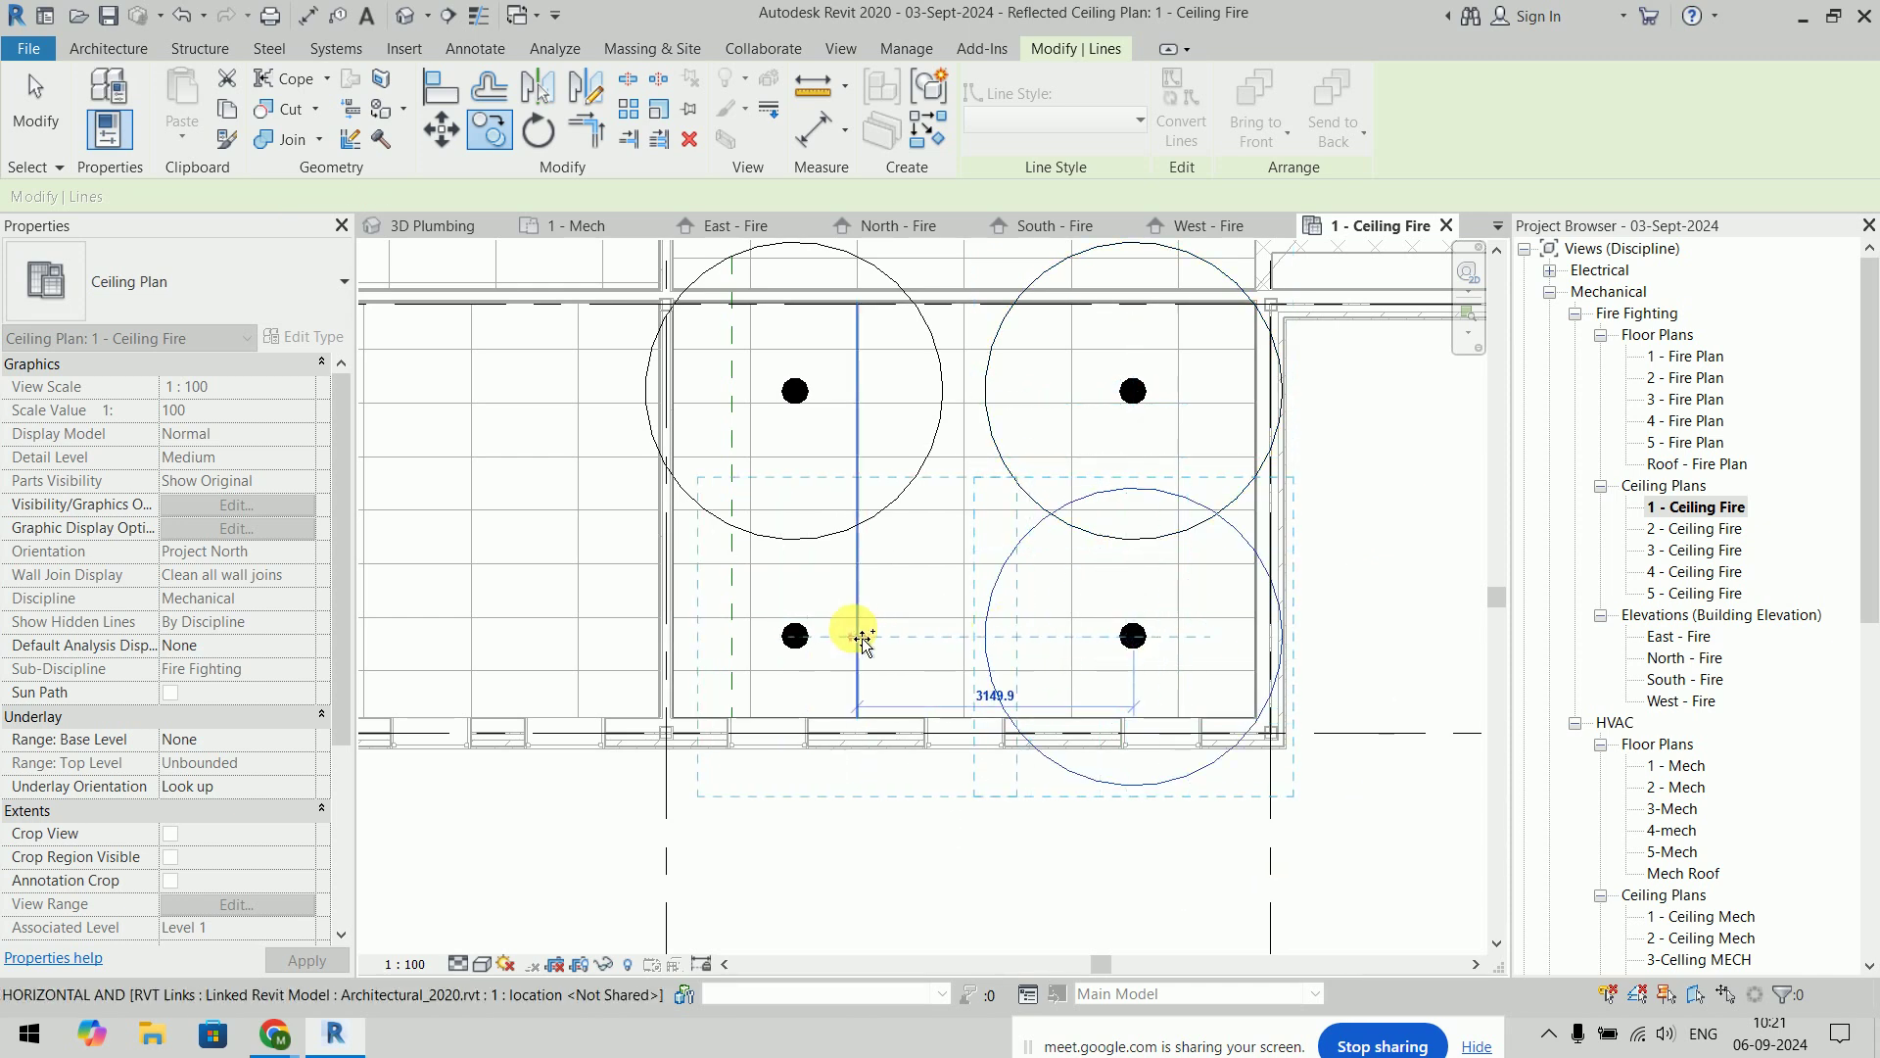
click(795, 636)
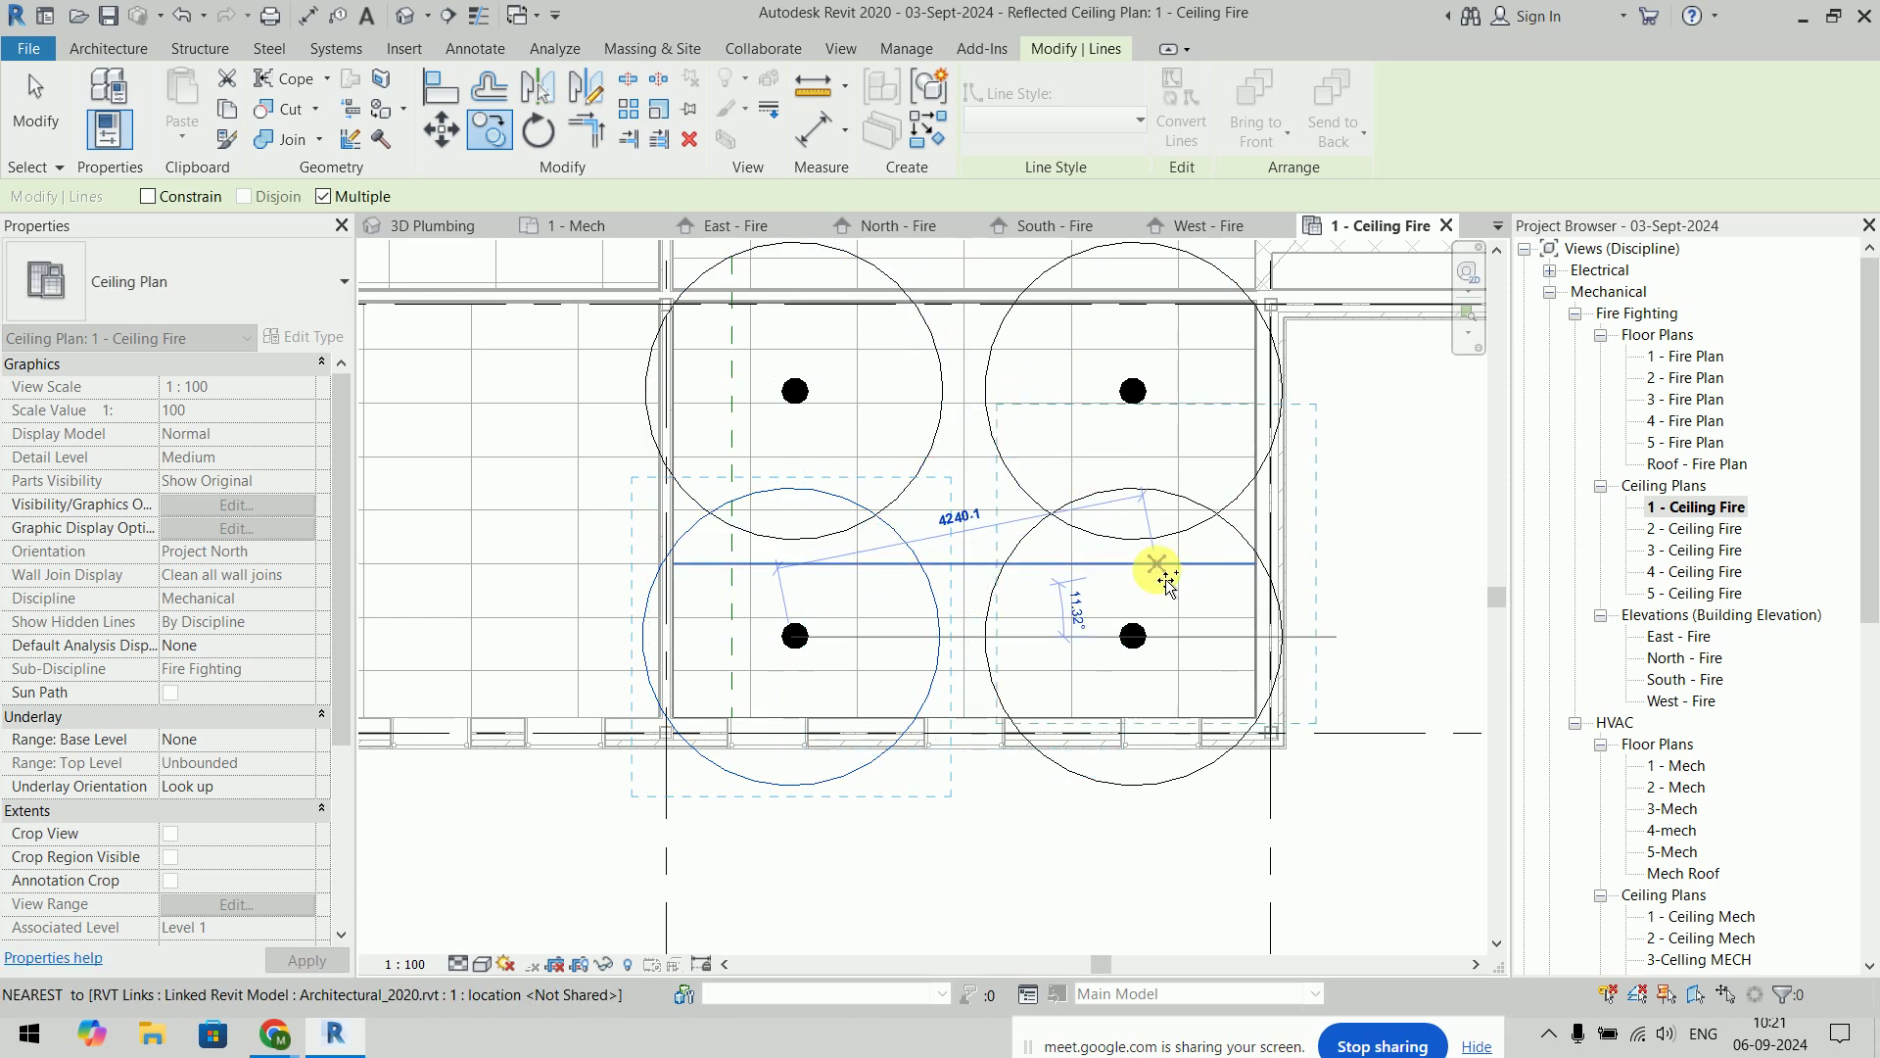
scroll(1159, 568, down, 3)
scroll(1136, 631, up, 3)
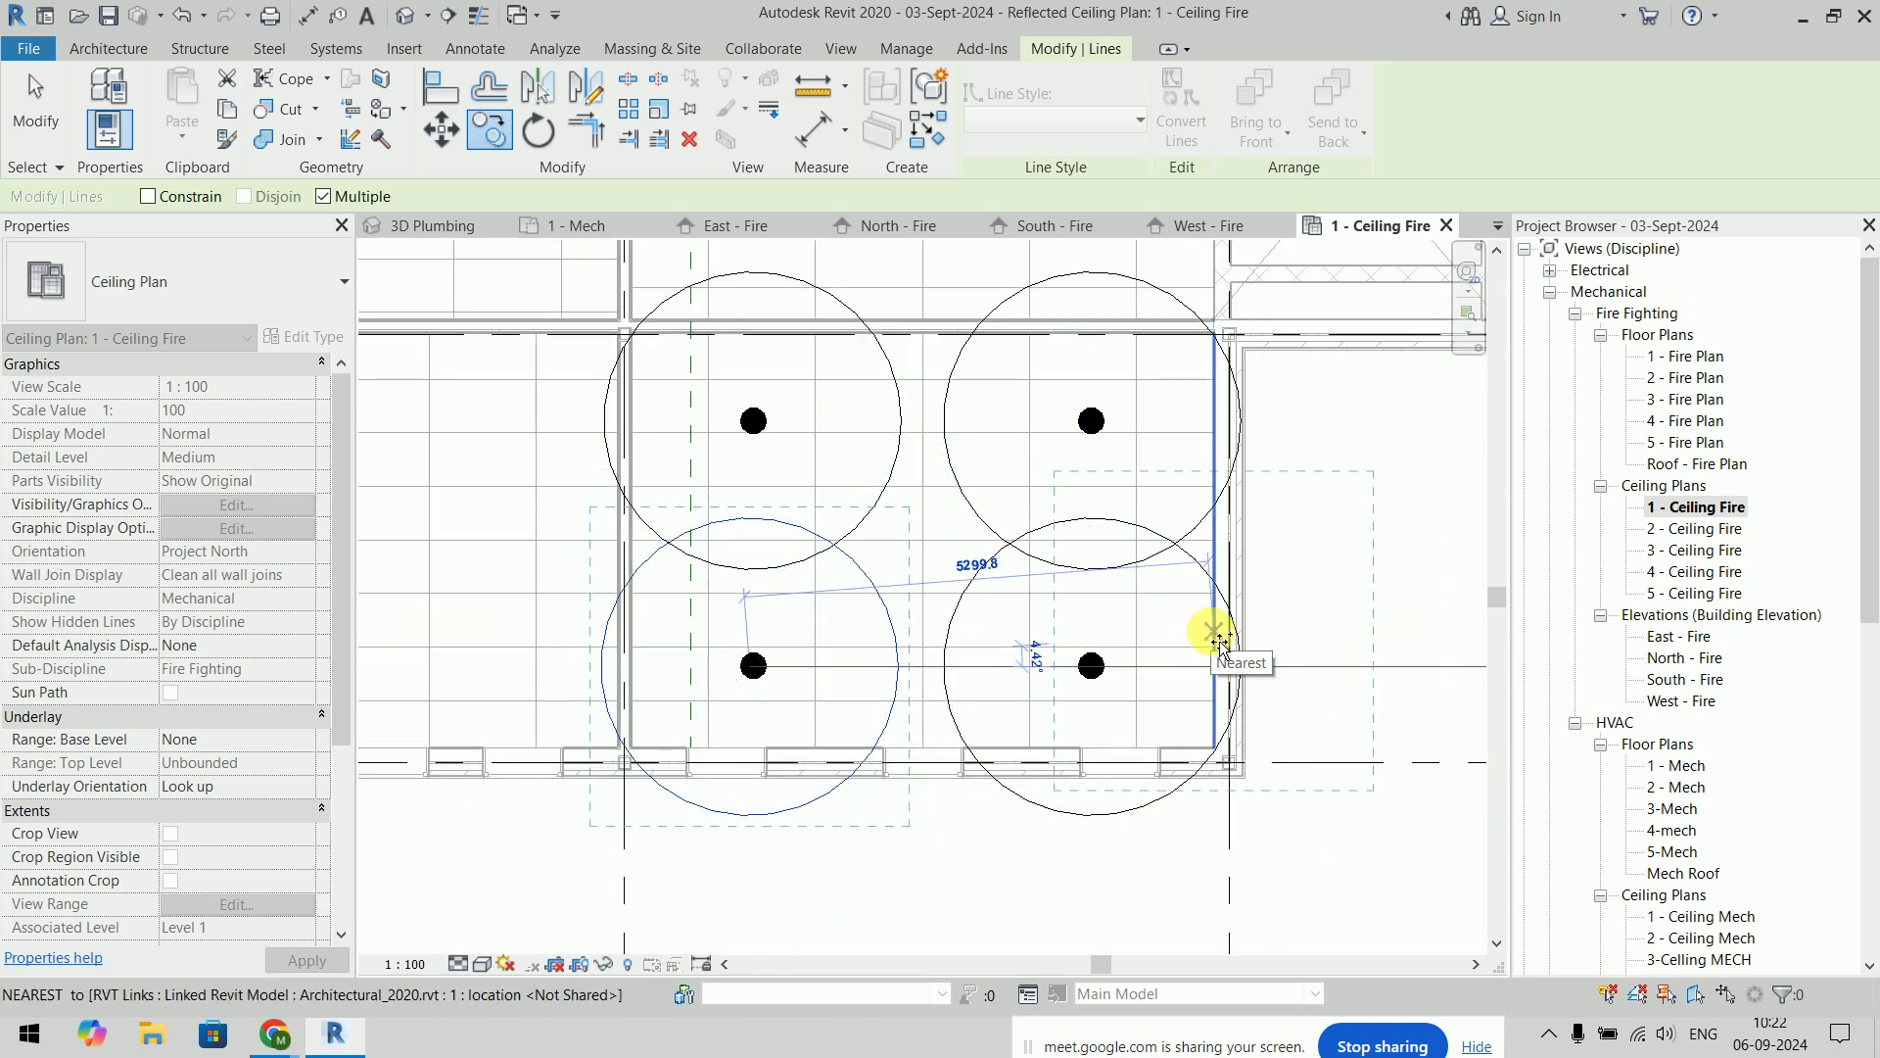
key(Escape)
key(Escape)
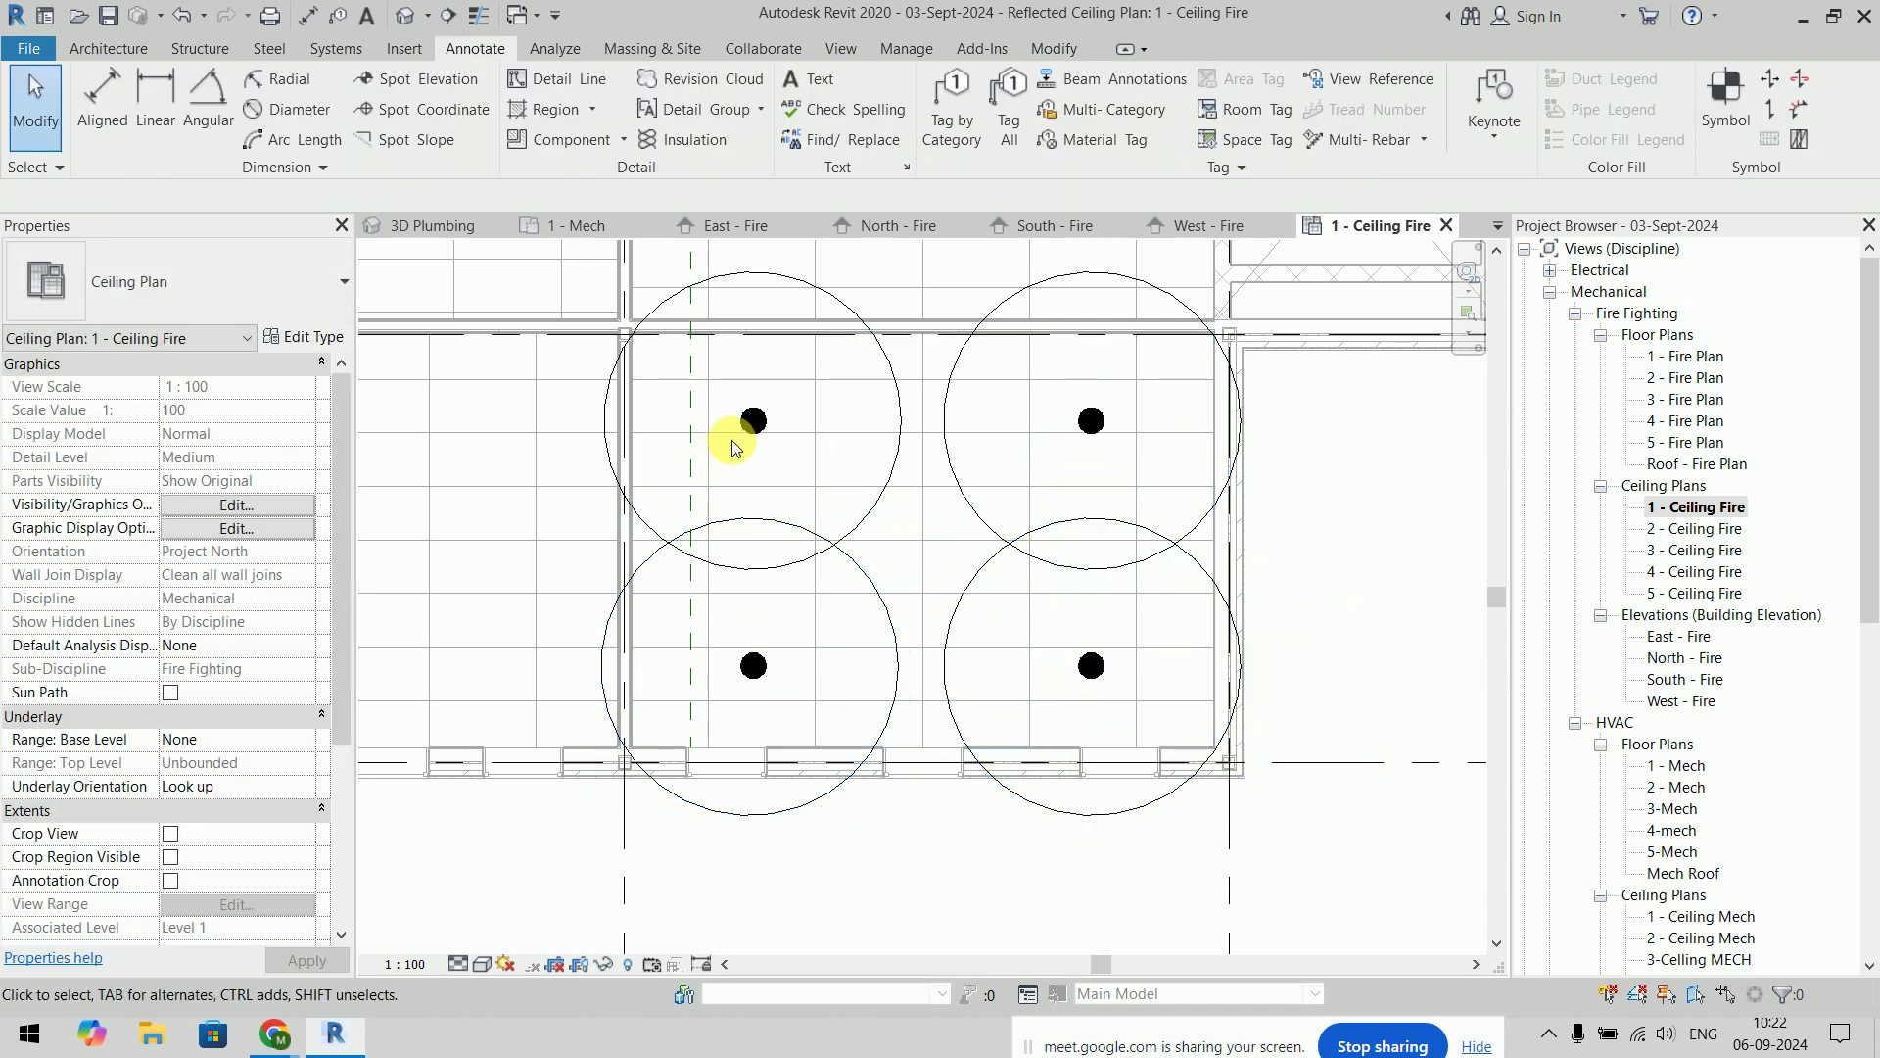
Nudge the two left sprinklers and their circles to the right
click(751, 423)
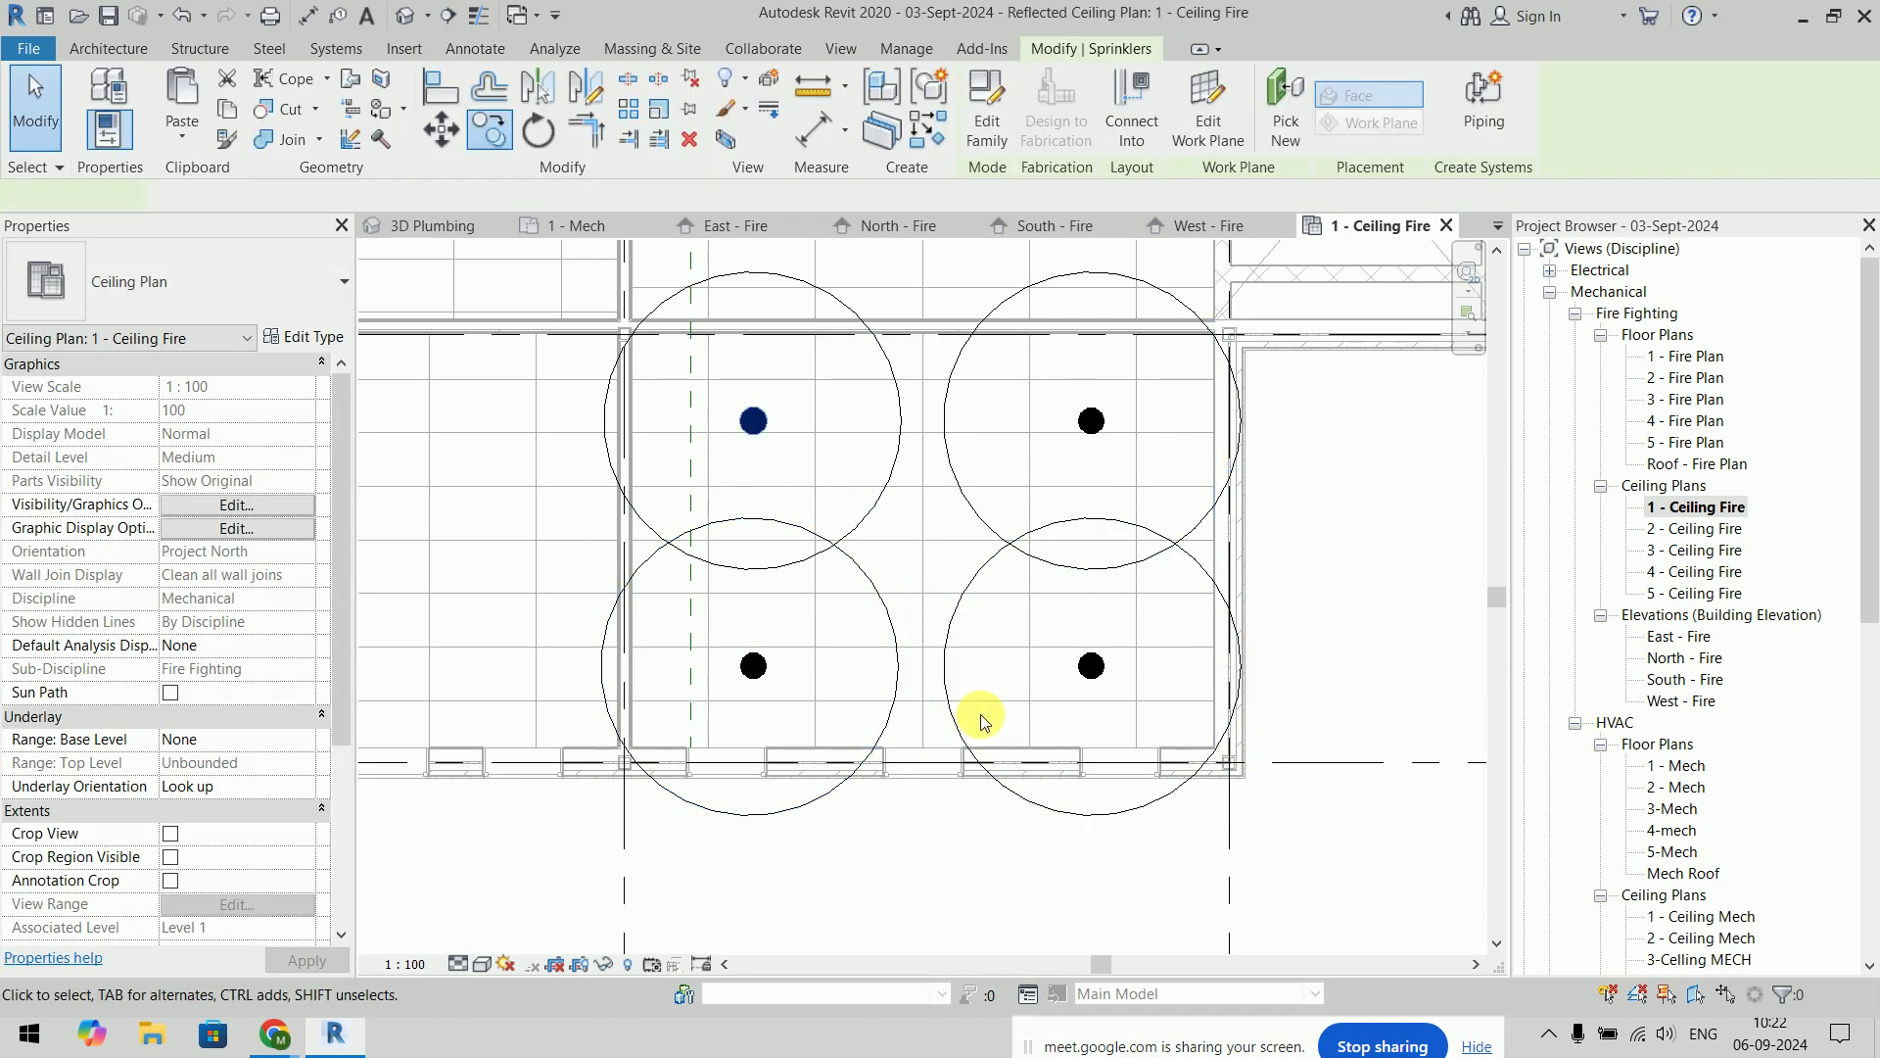
ctrl+click(889, 490)
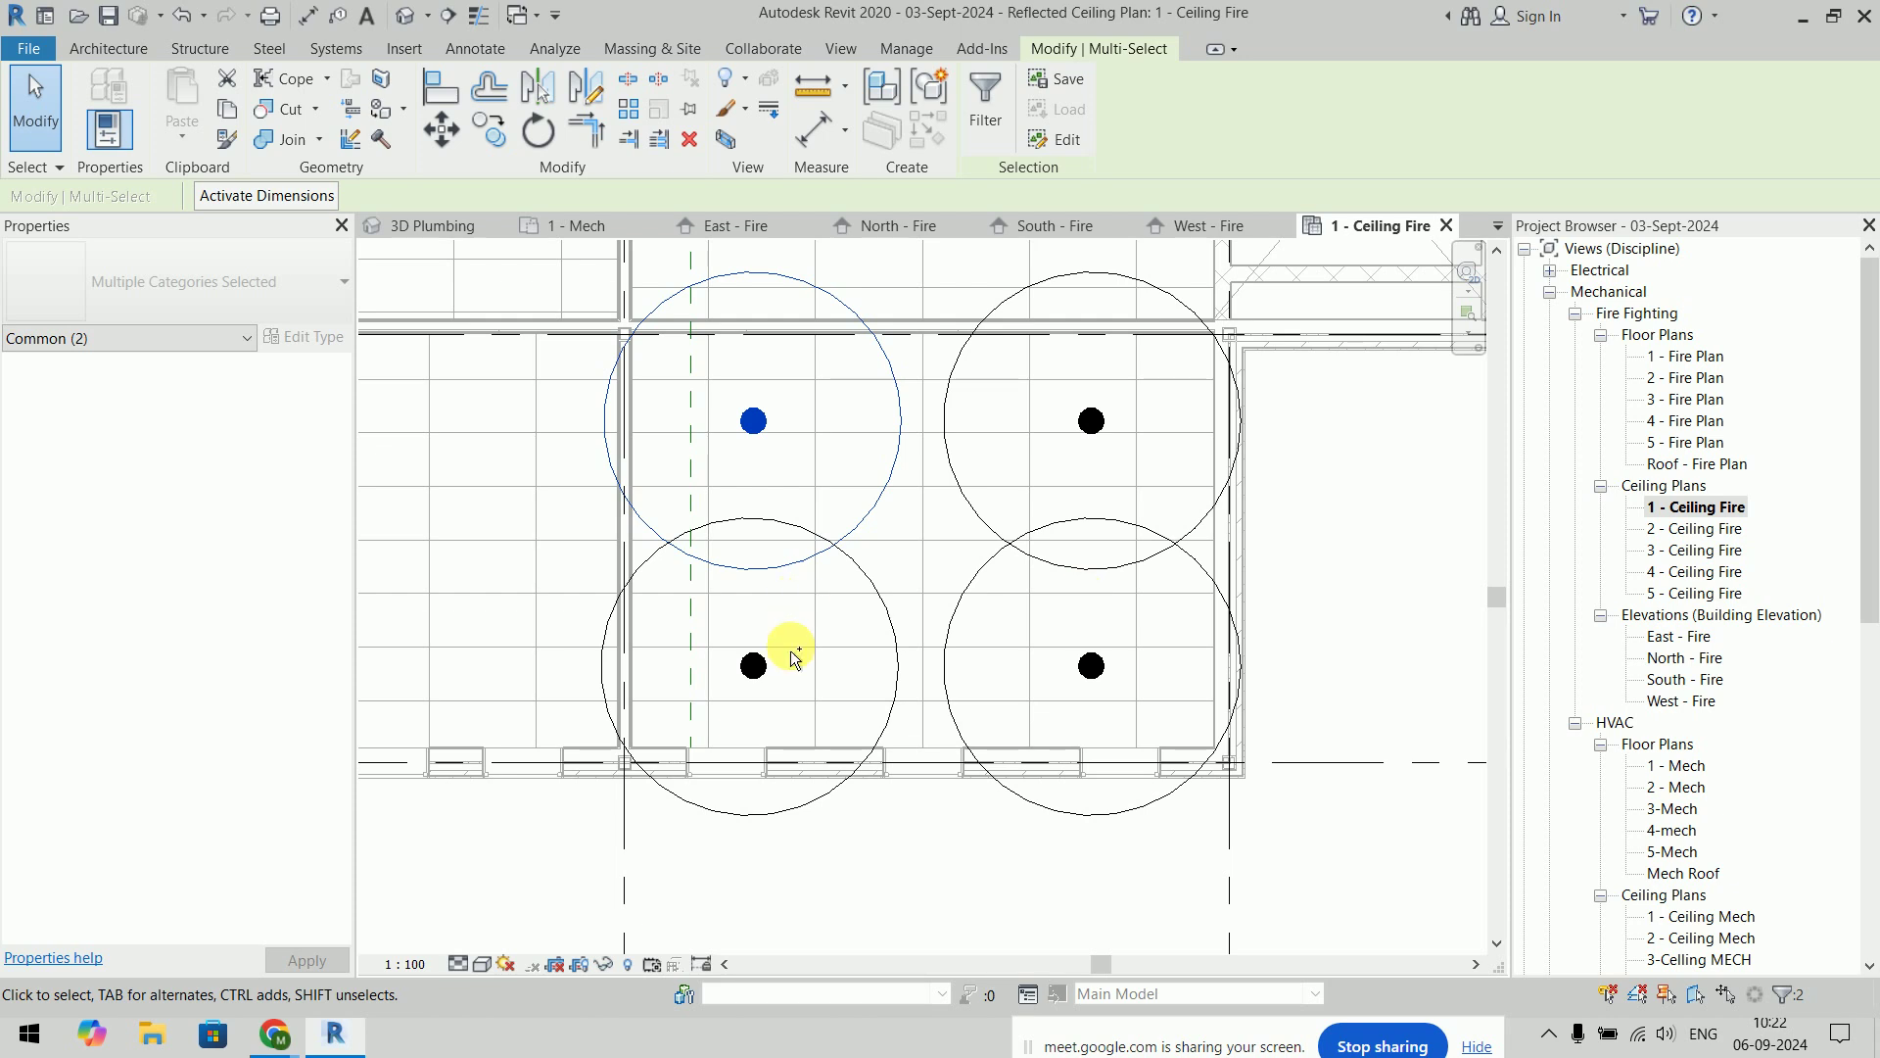
ctrl+click(755, 667)
ctrl+click(868, 576)
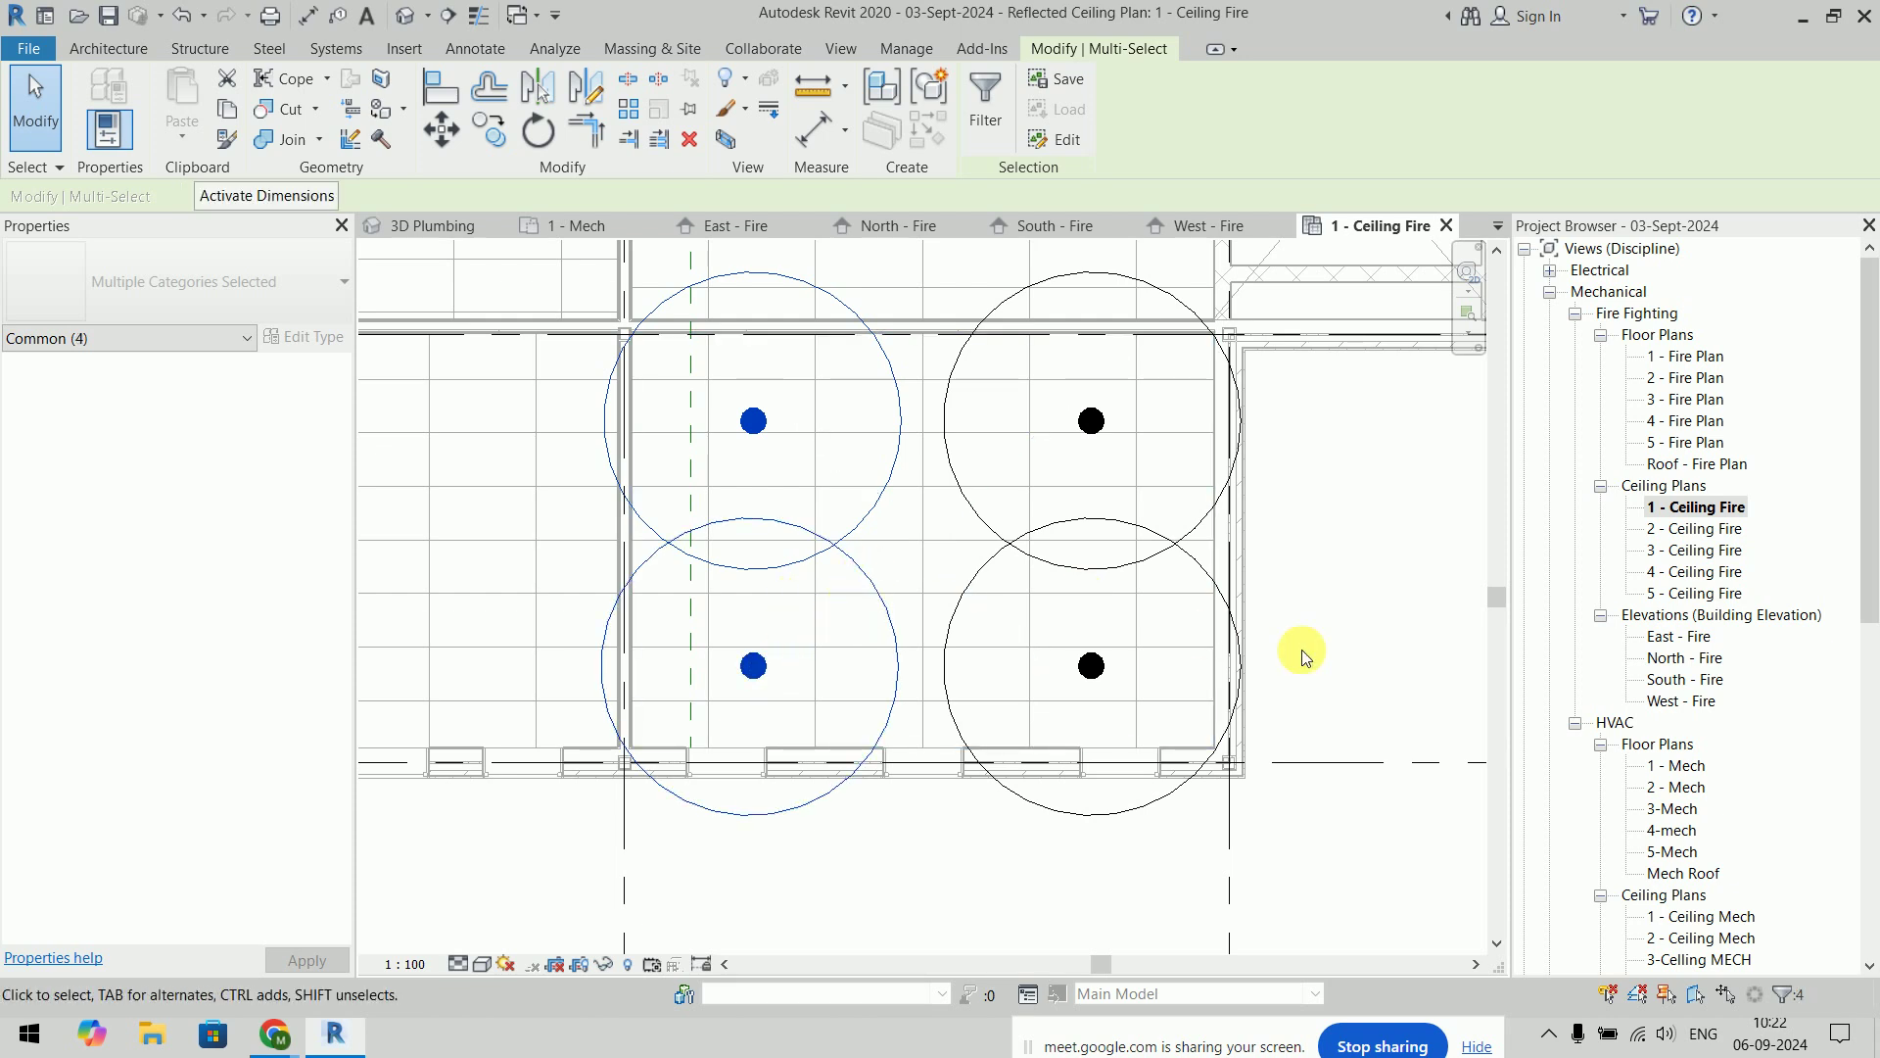
key(Right)
key(Right)
key(Right)
key(Right)
key(Right)
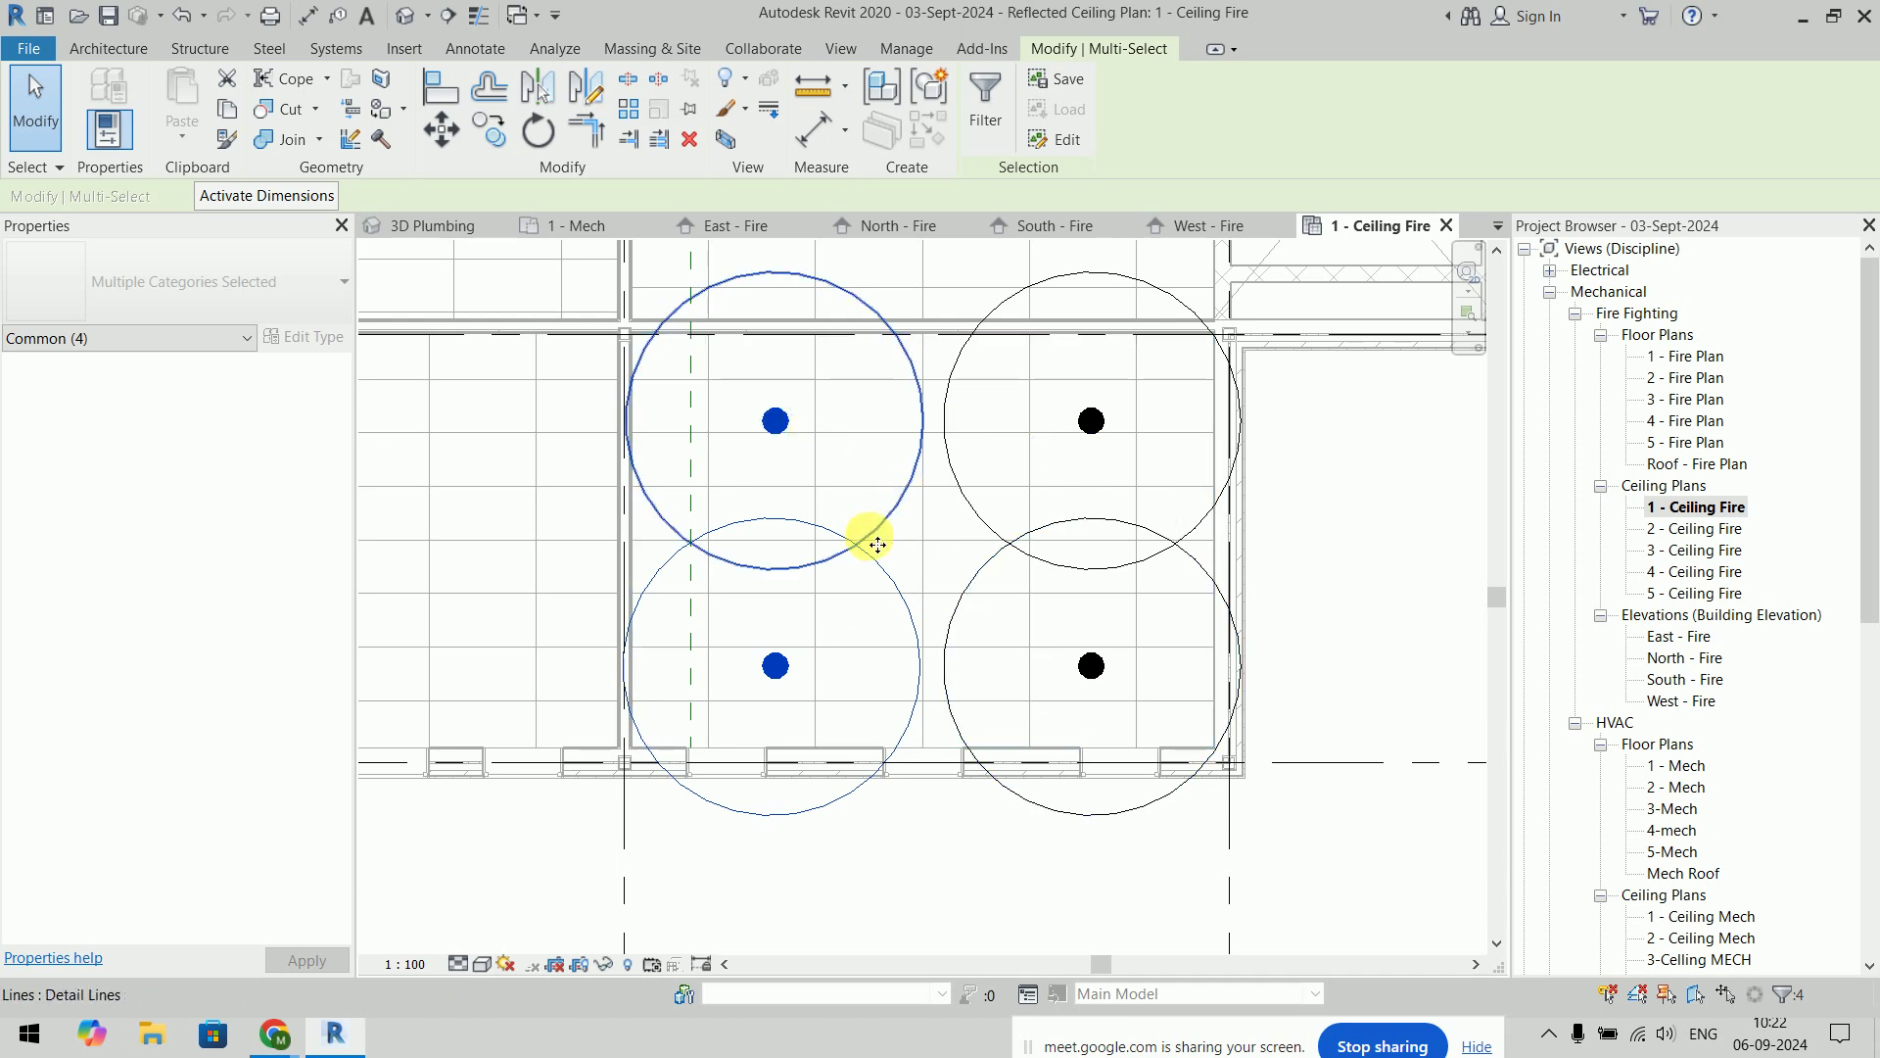
Nudge the top-left sprinkler and its circle down two steps
click(790, 421)
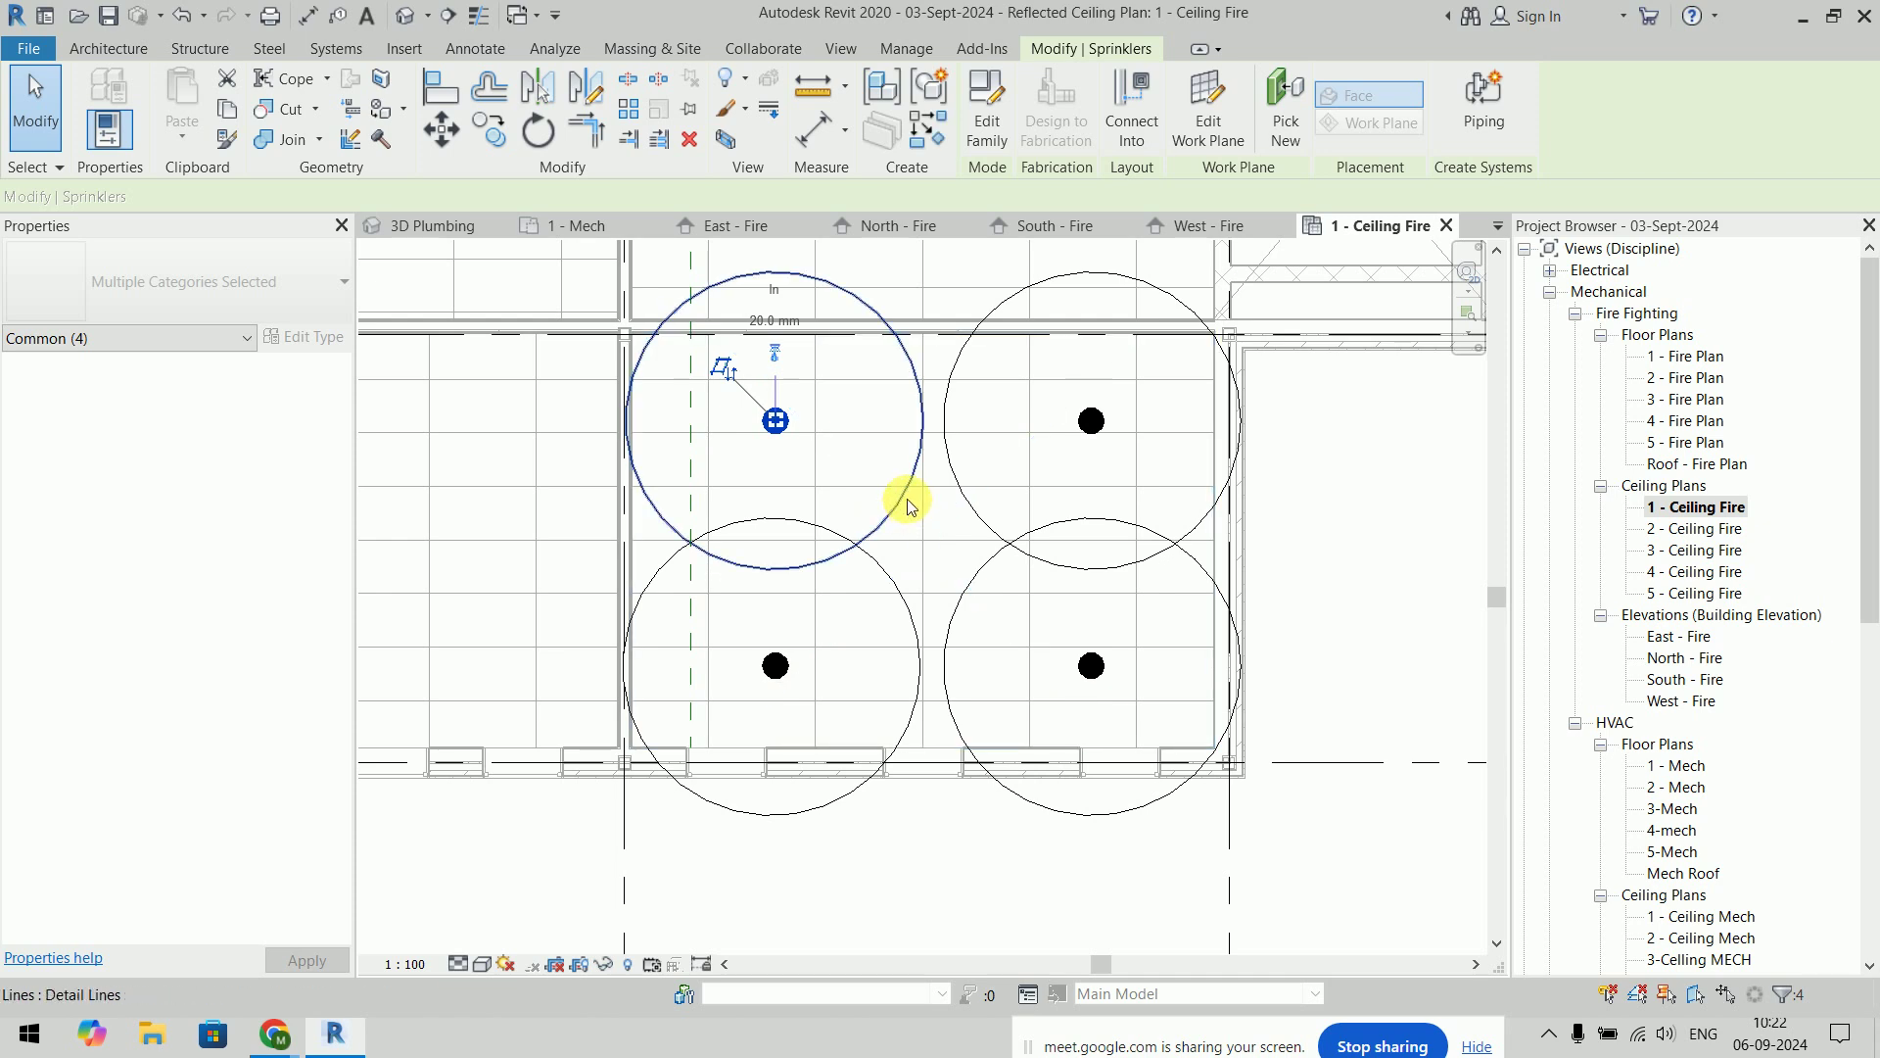
ctrl+click(903, 498)
key(Down)
key(Down)
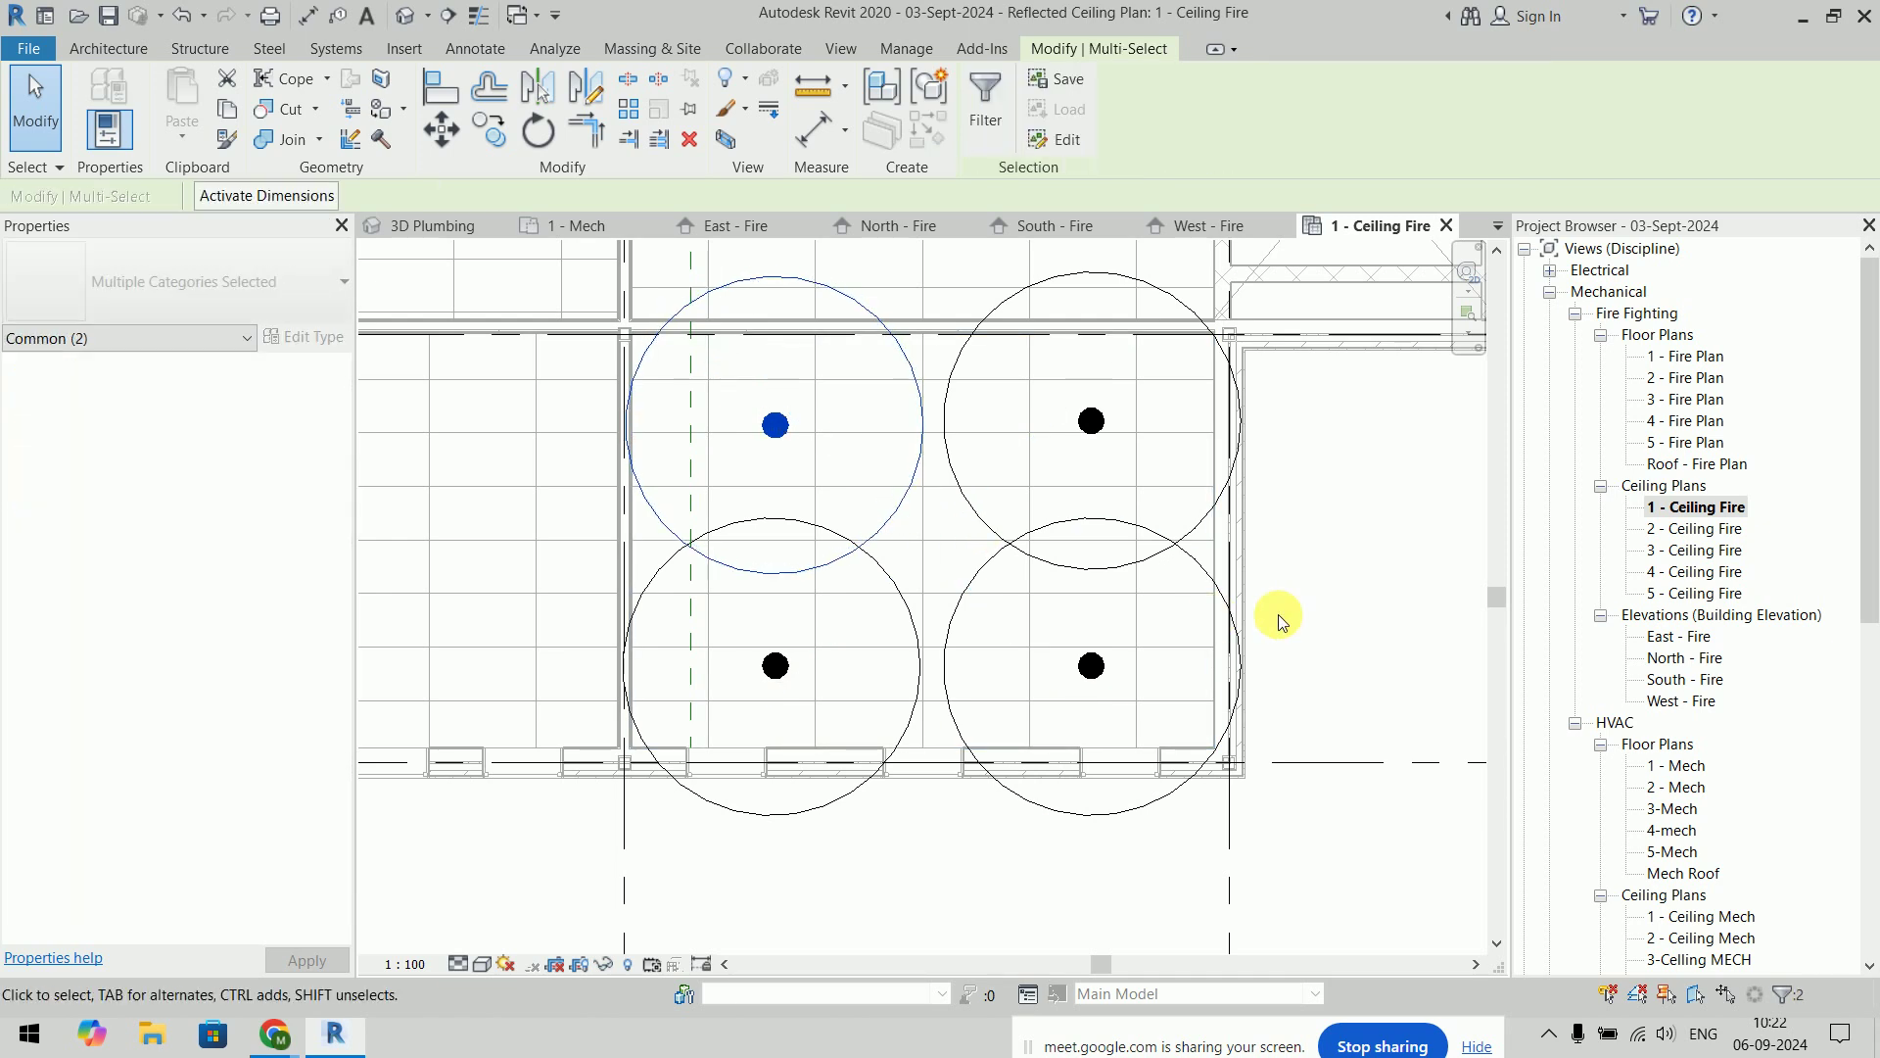
key(Down)
key(Down)
key(Down)
key(Down)
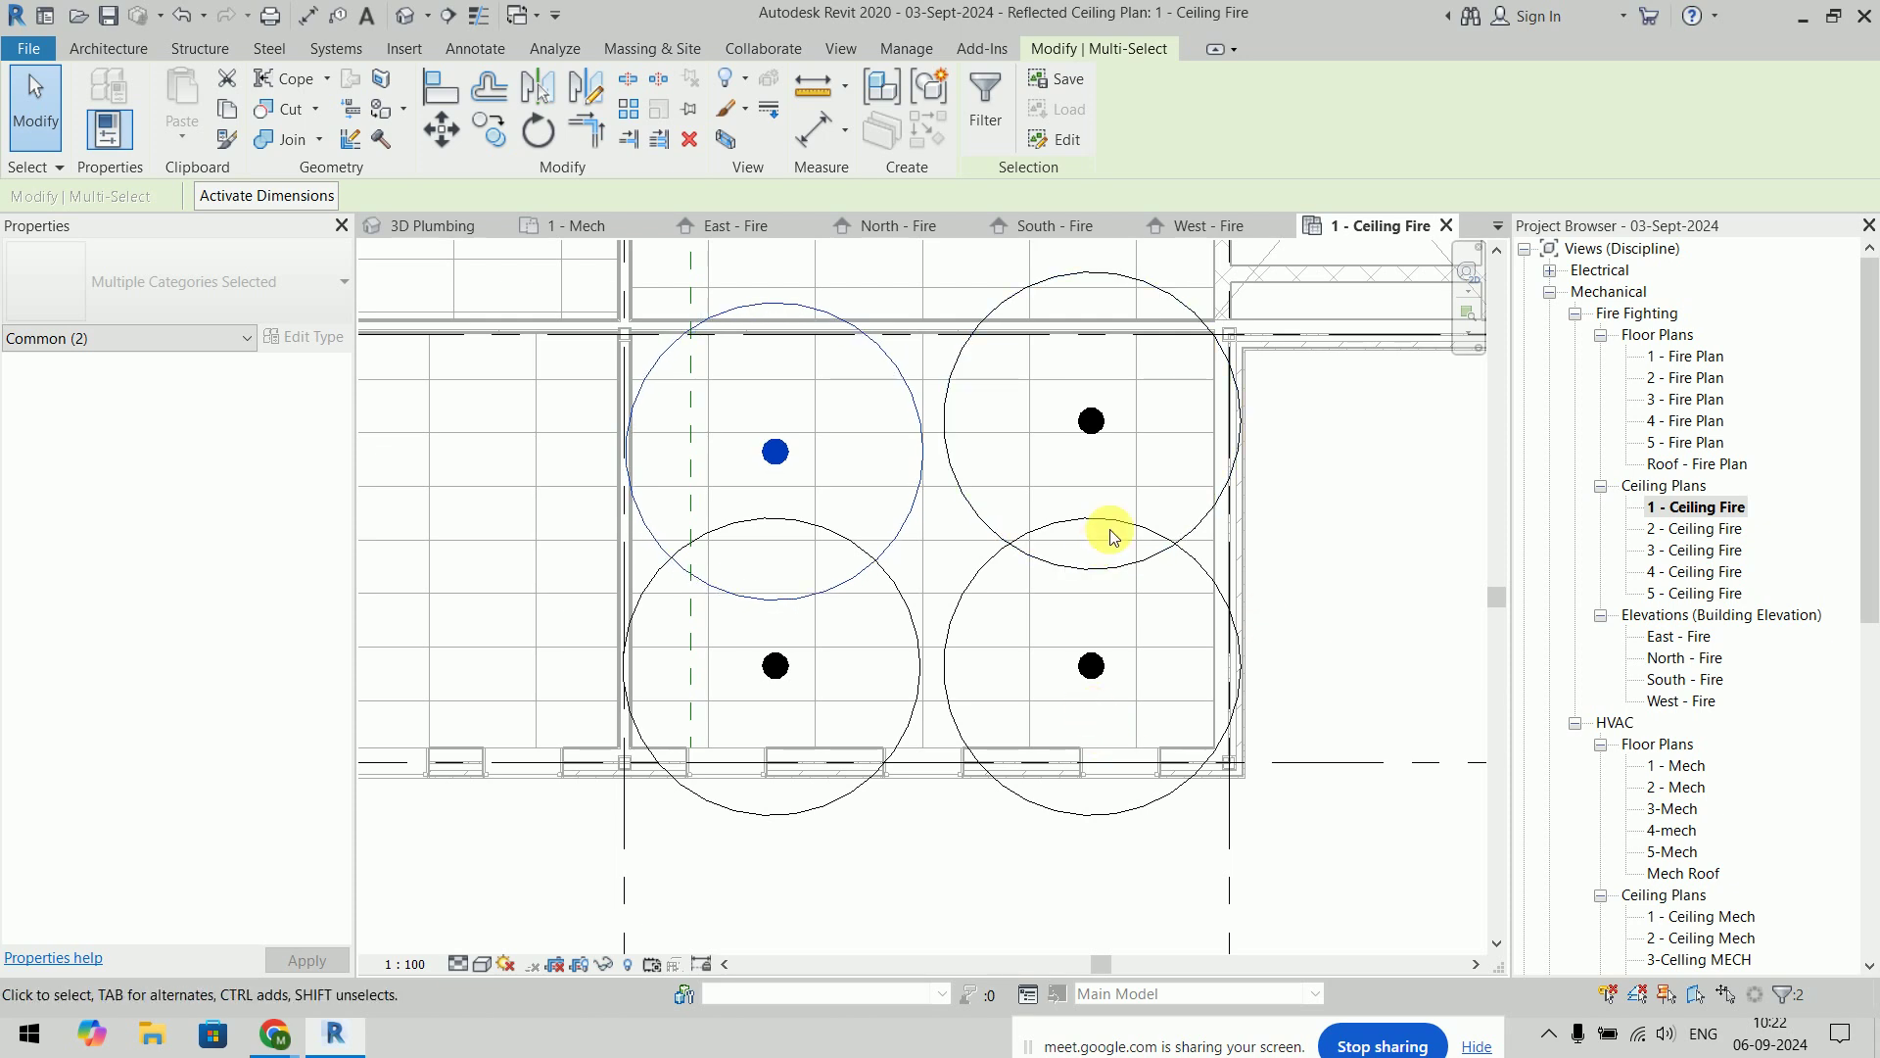
Try aligning the sprinklers with AL, then cancel the alignment
click(1091, 421)
key(Escape)
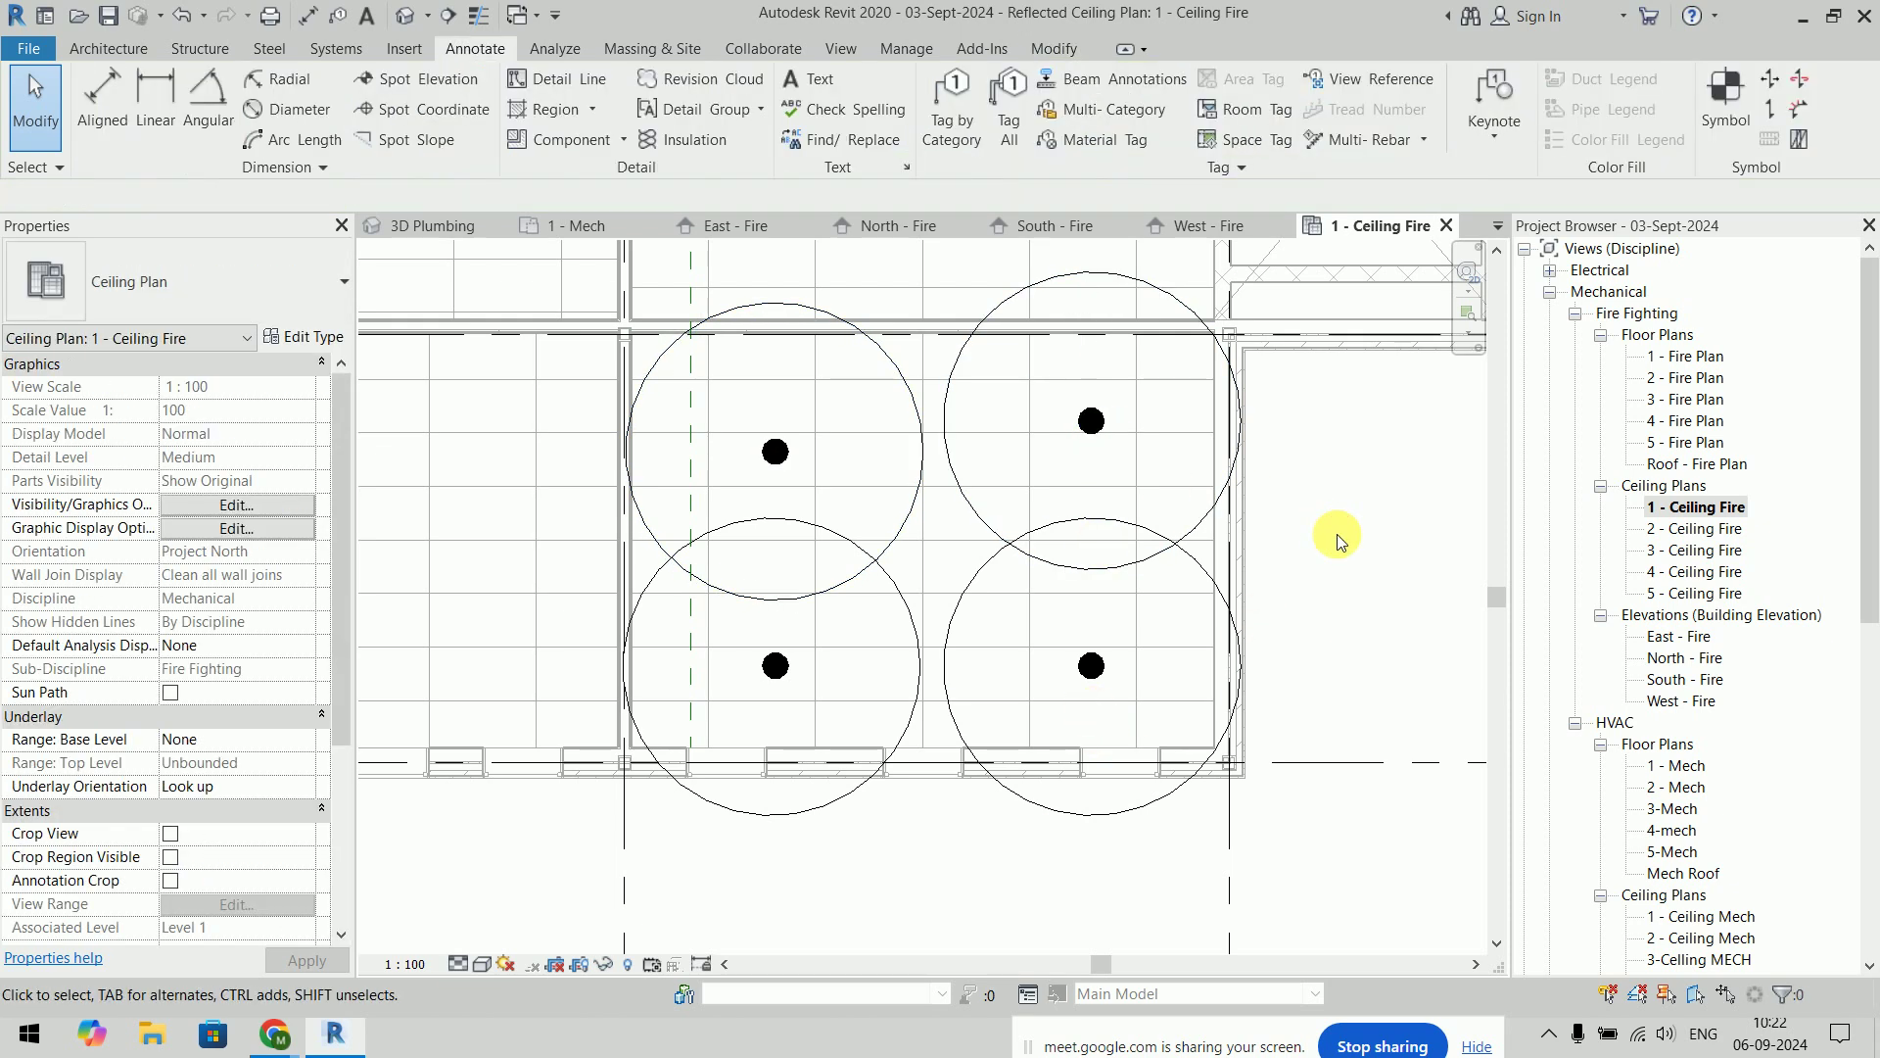
key(a)
key(l)
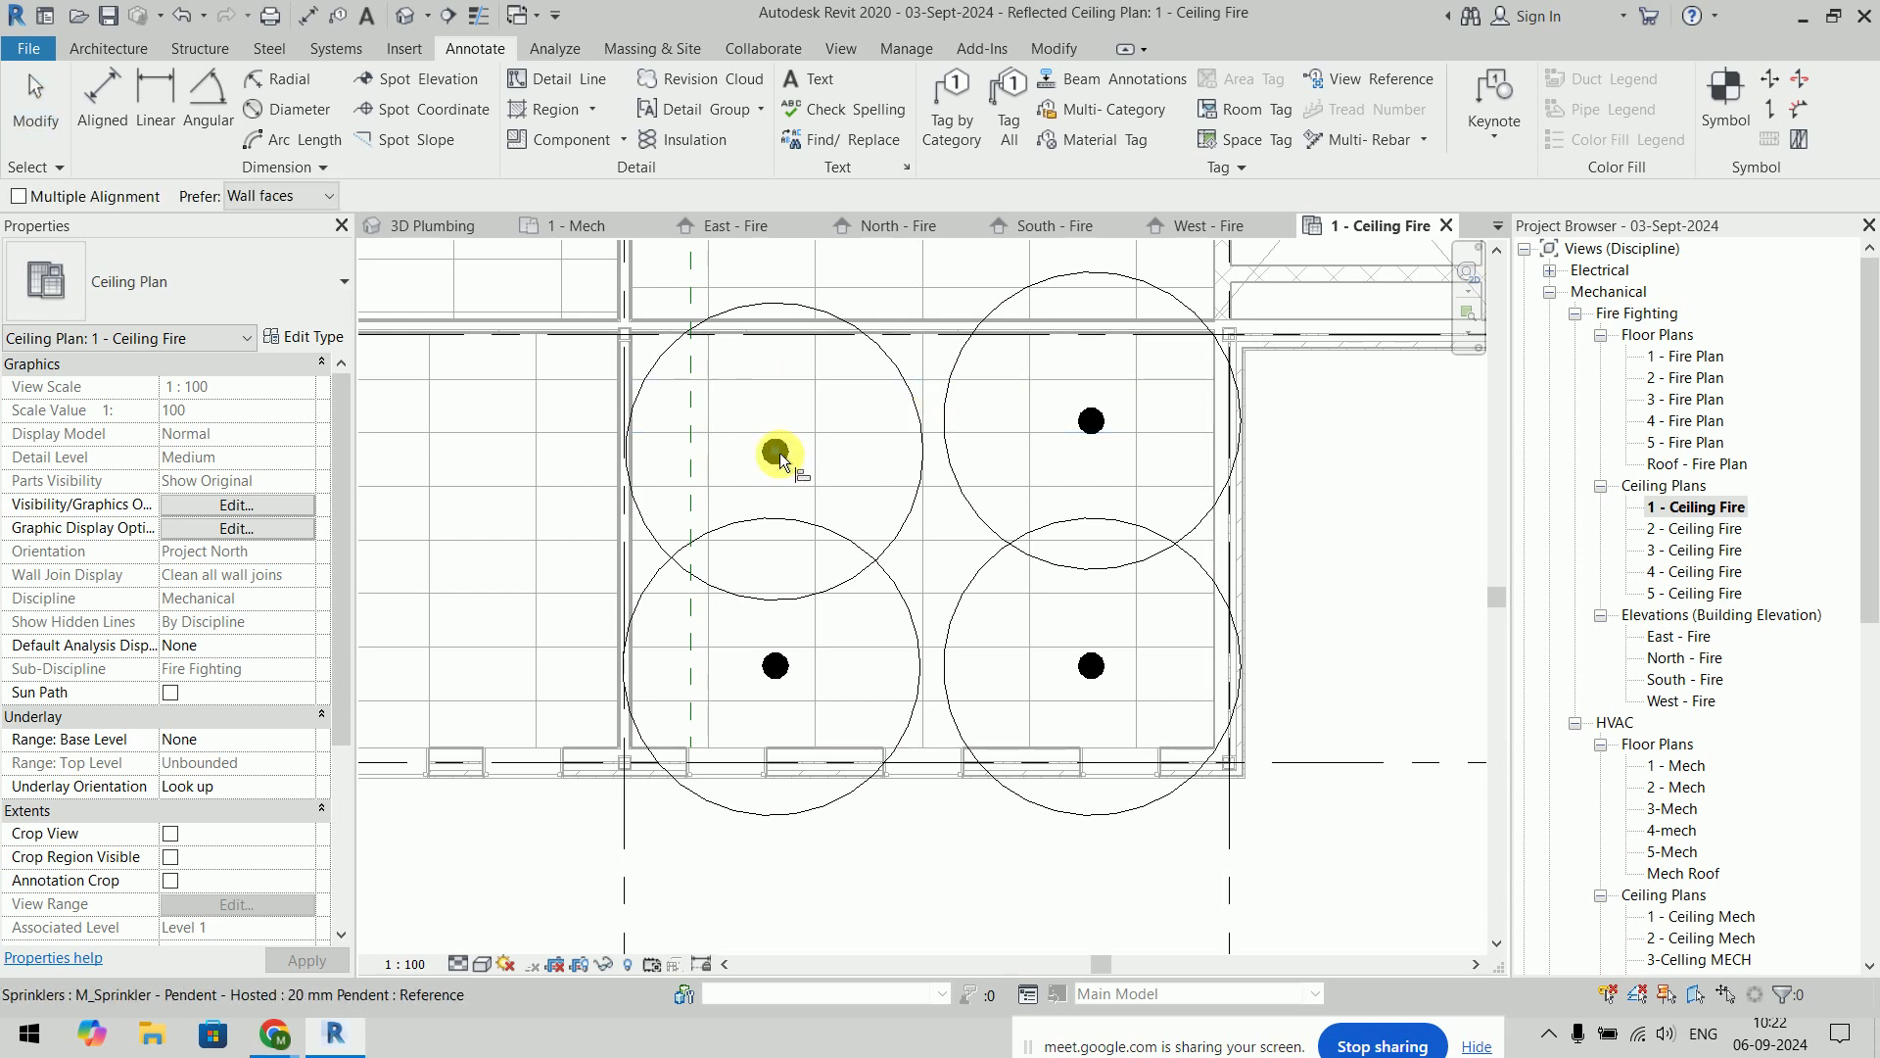
scroll(774, 456, up, 3)
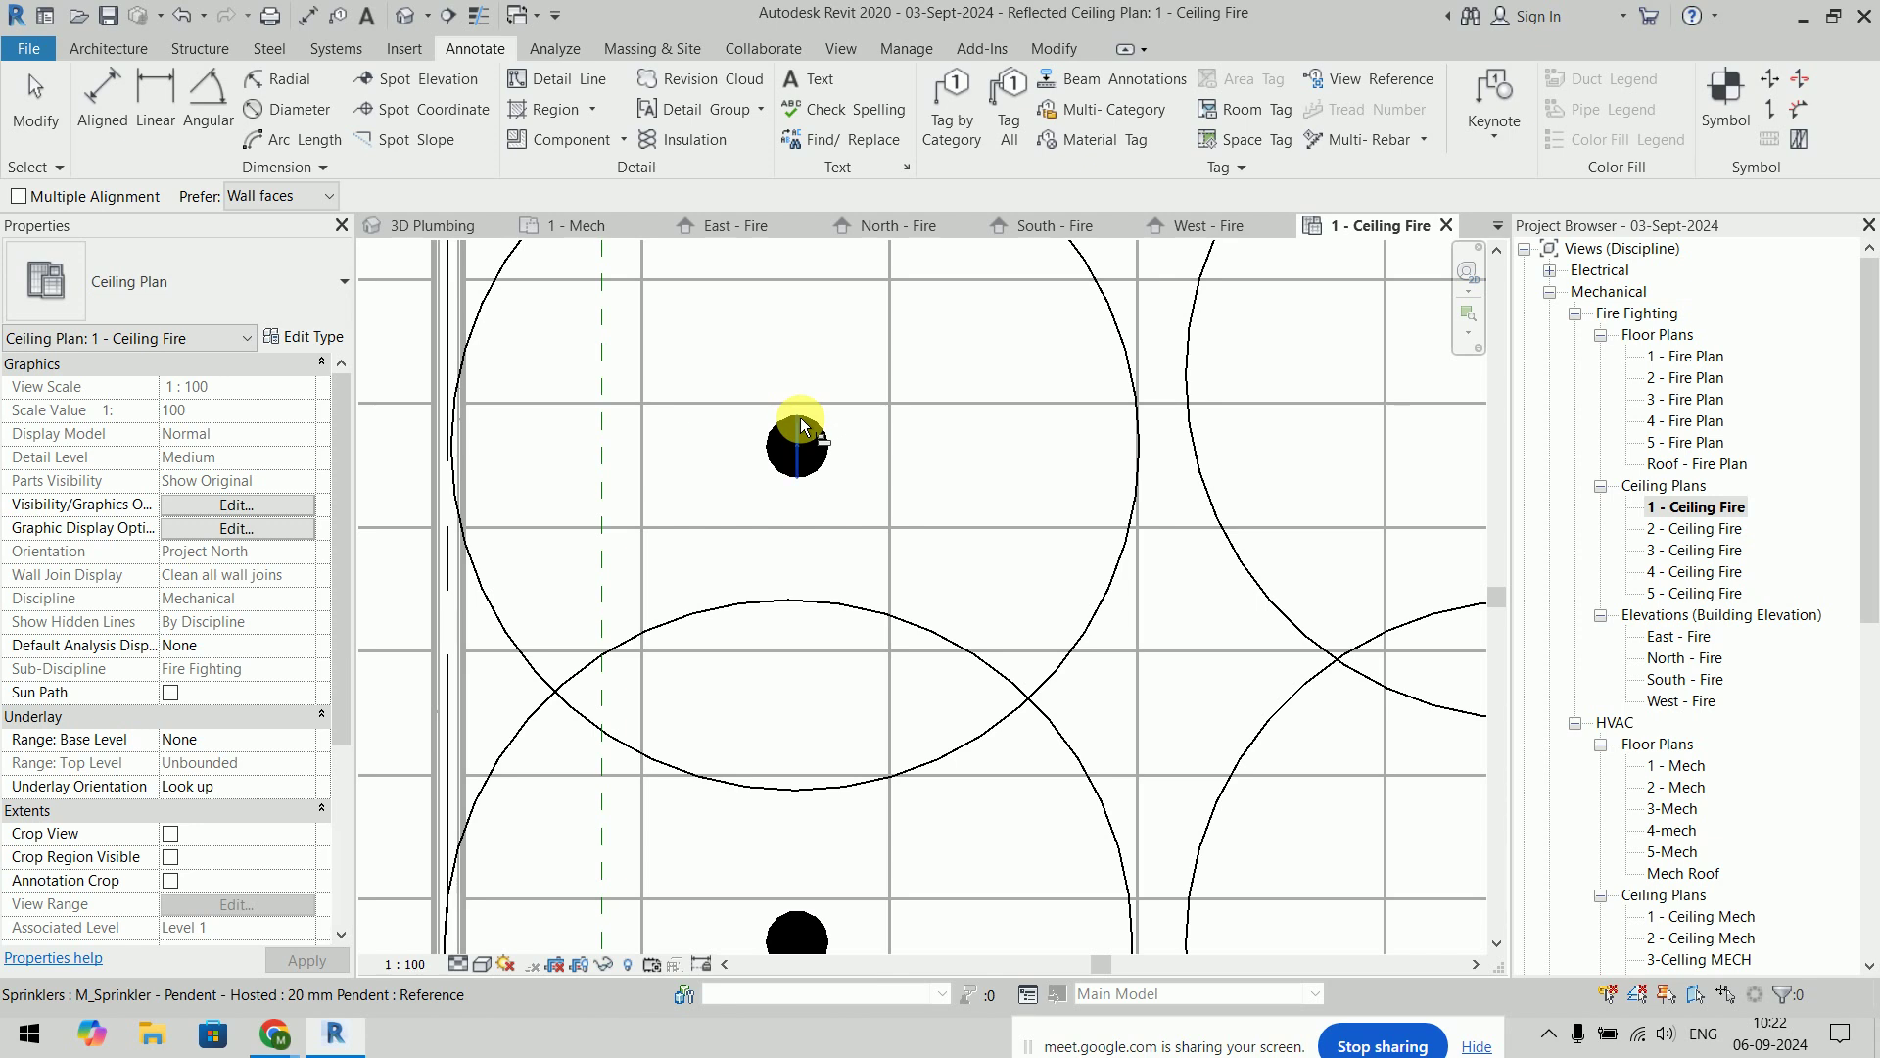
scroll(801, 426, down, 3)
scroll(881, 483, down, 1)
key(Escape)
key(Escape)
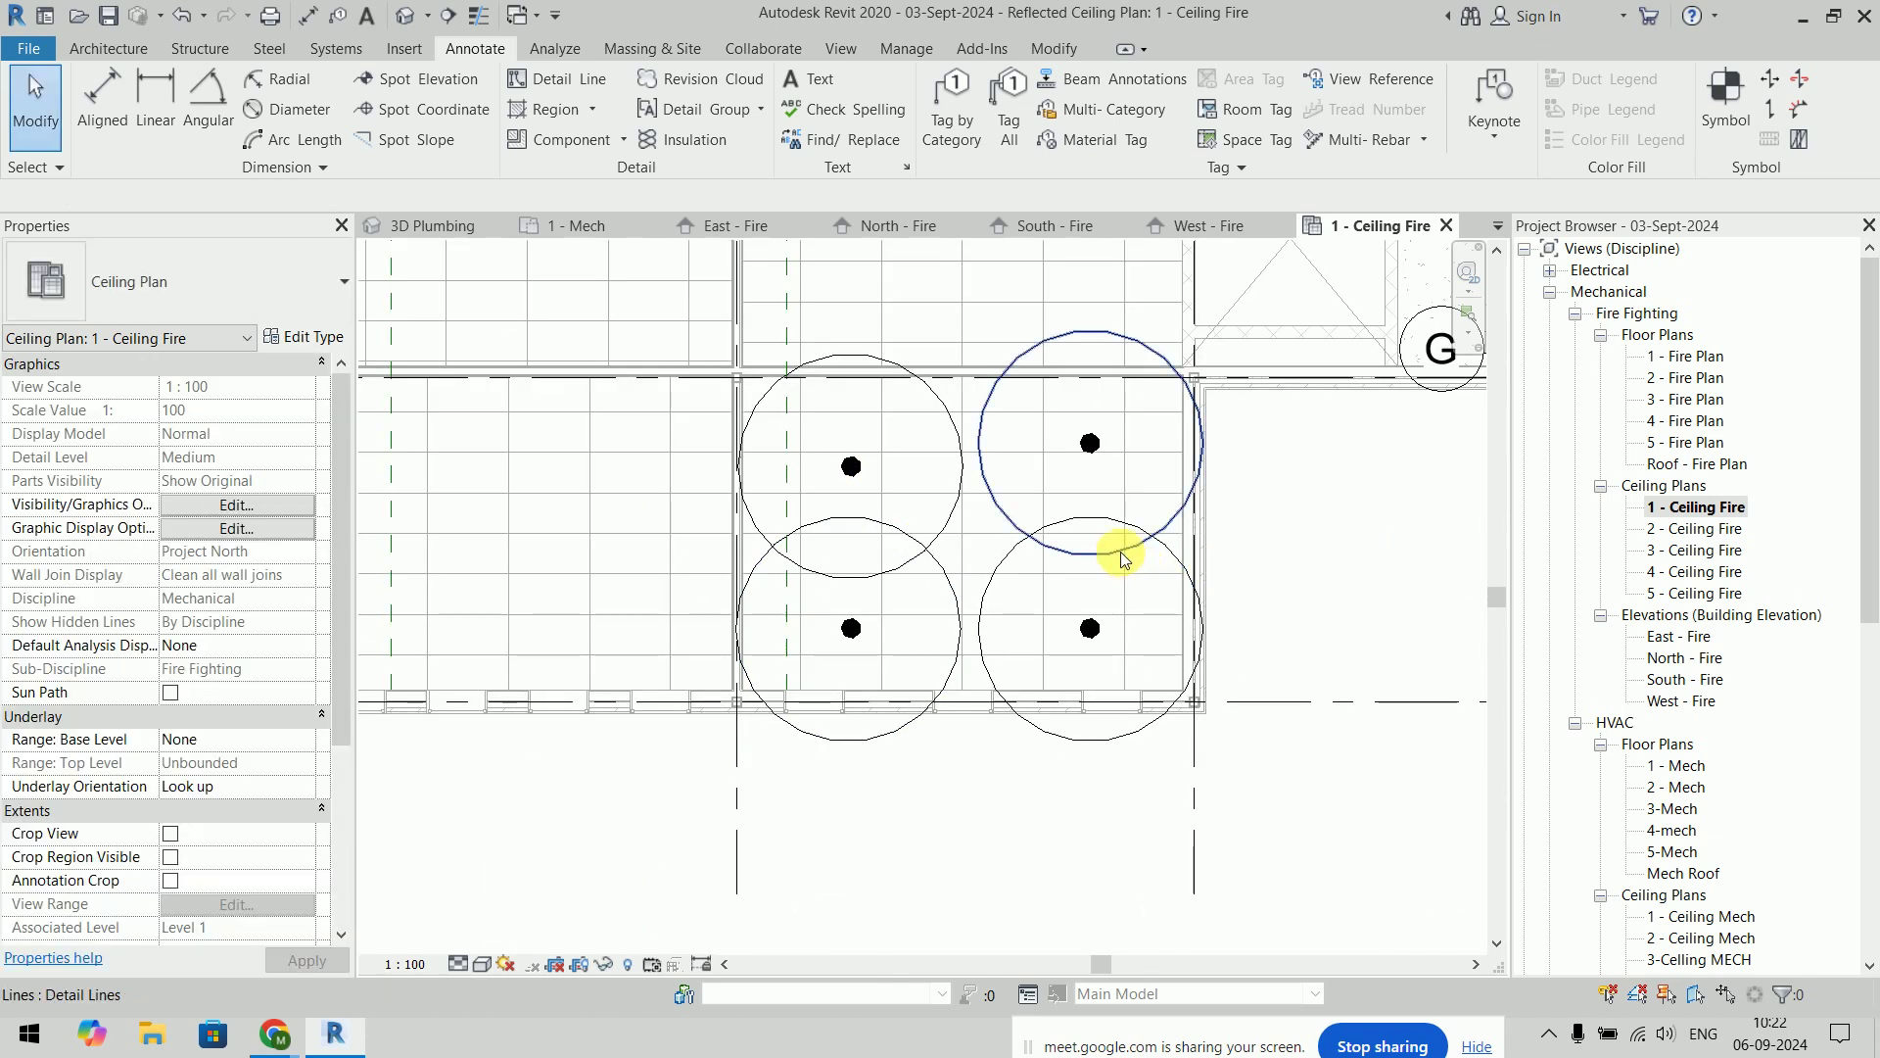
Delete the four coverage circles from the ceiling plan
click(1121, 555)
key(Escape)
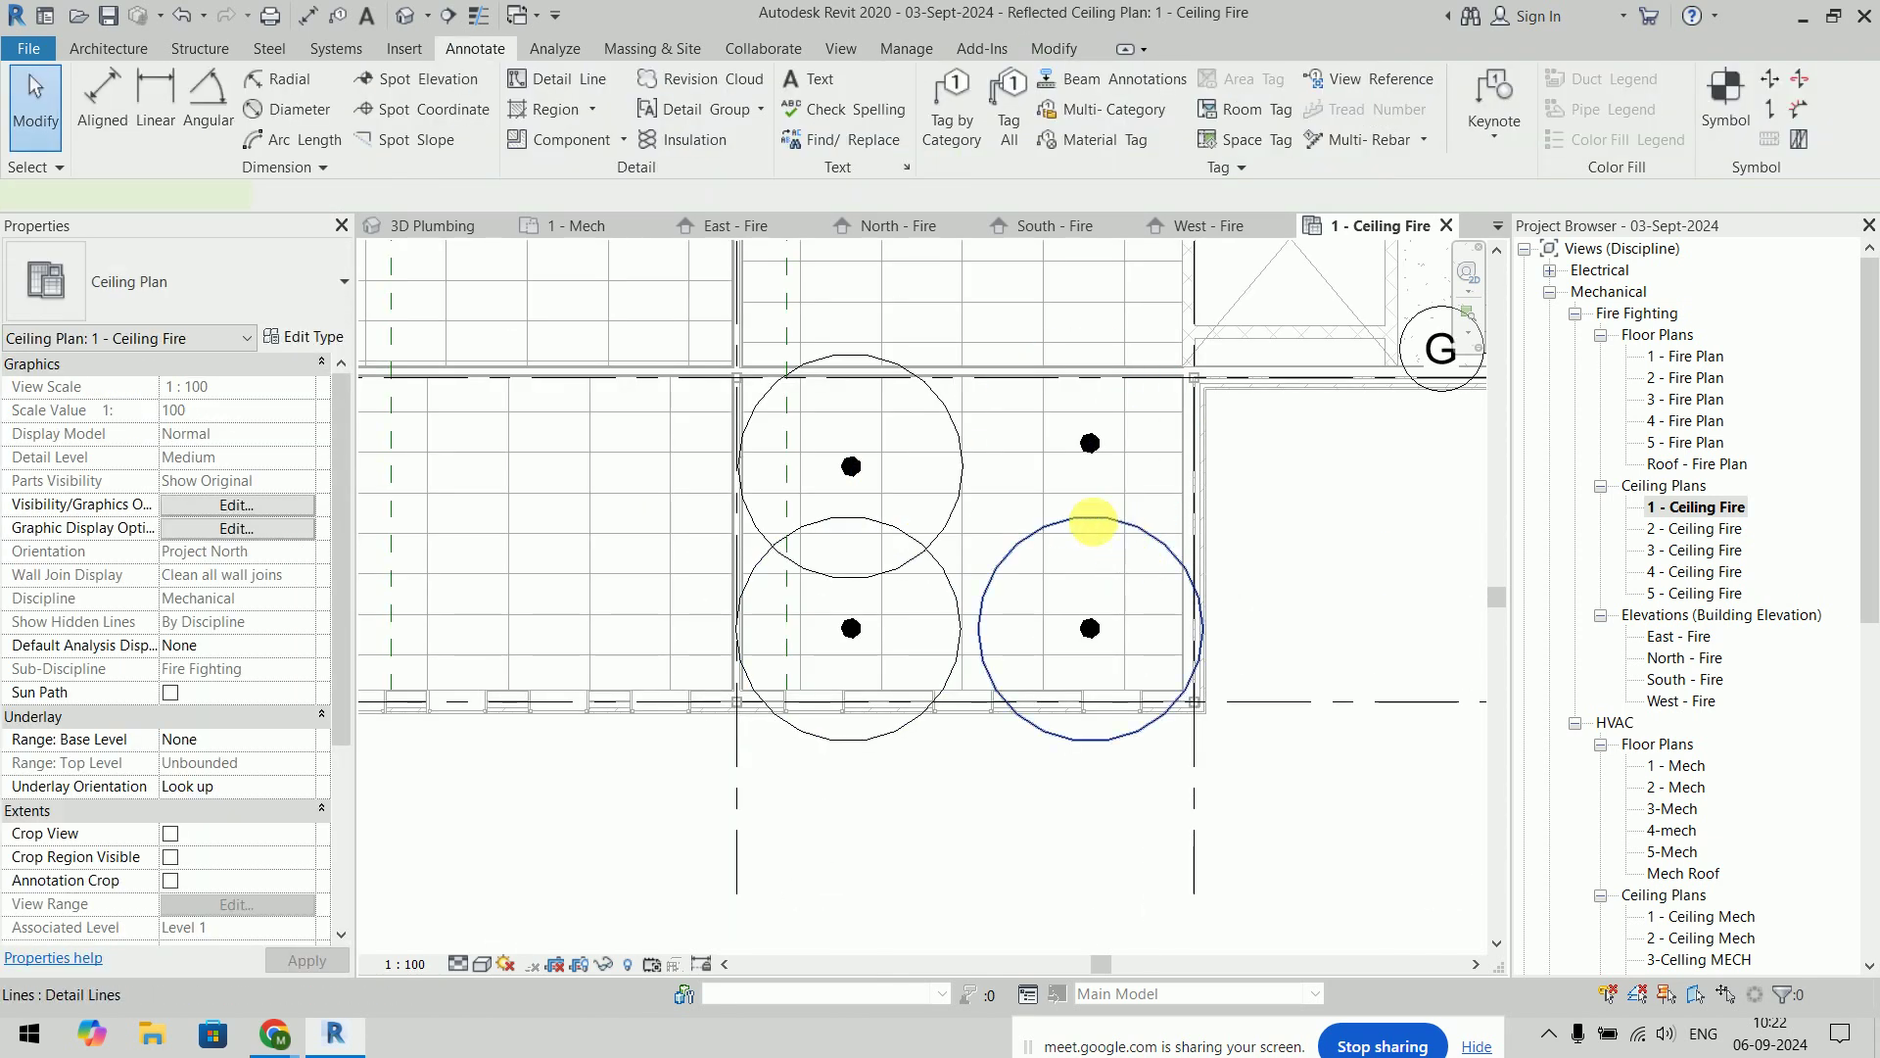
click(1091, 522)
key(Delete)
click(957, 495)
key(Delete)
click(959, 602)
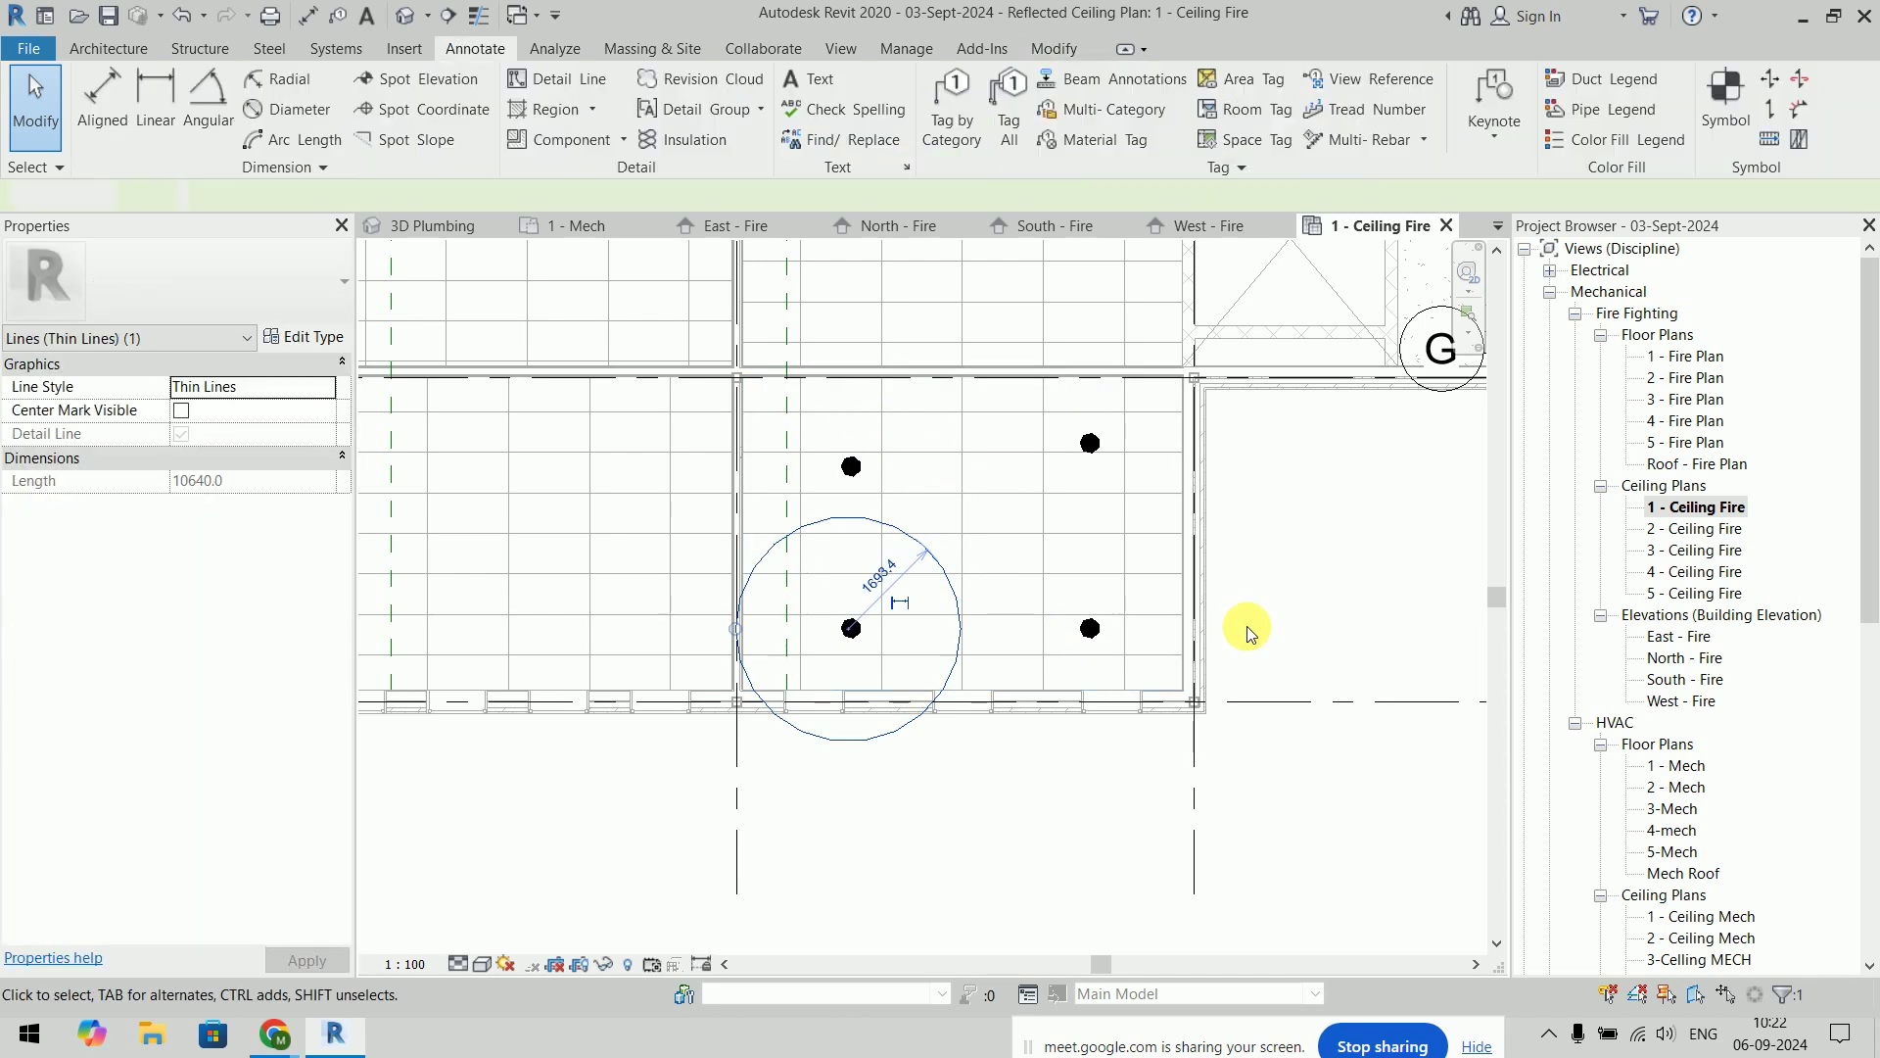
key(Delete)
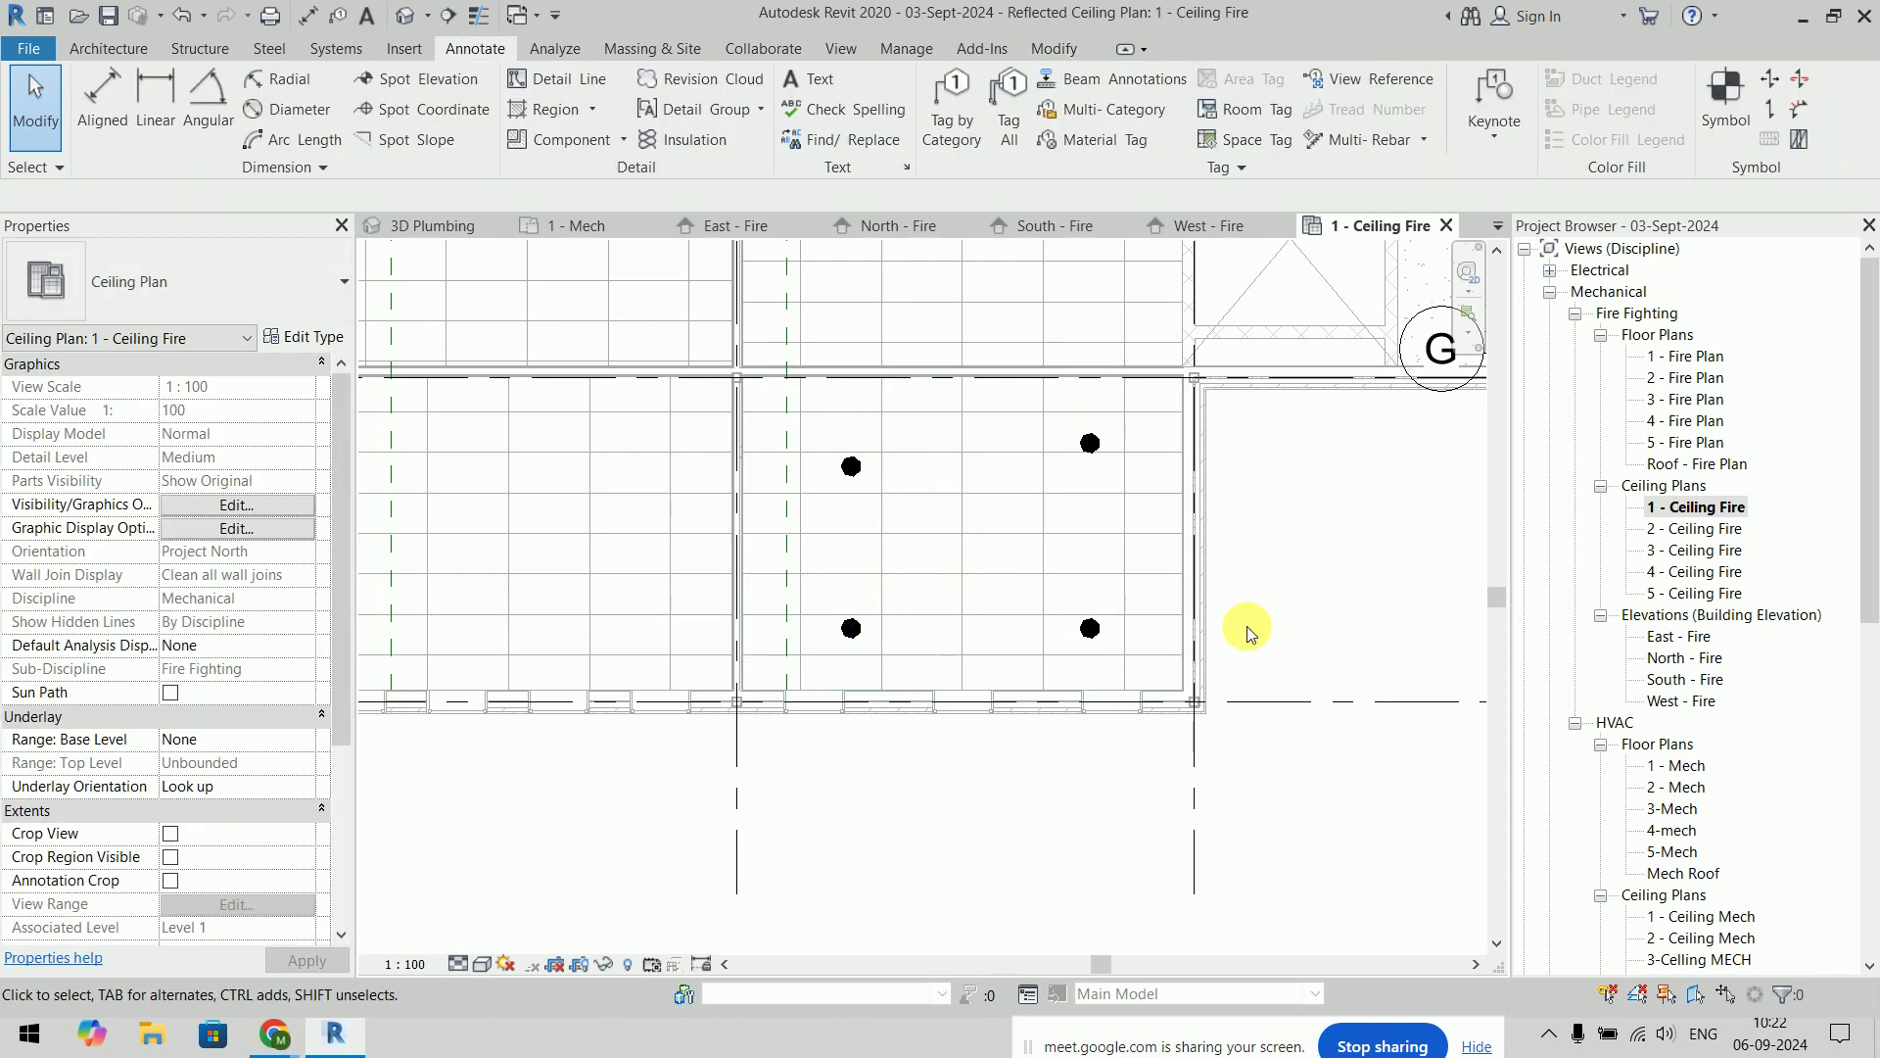
Drag the top-right sprinkler down in line with the top-left one
scroll(858, 464, up, 3)
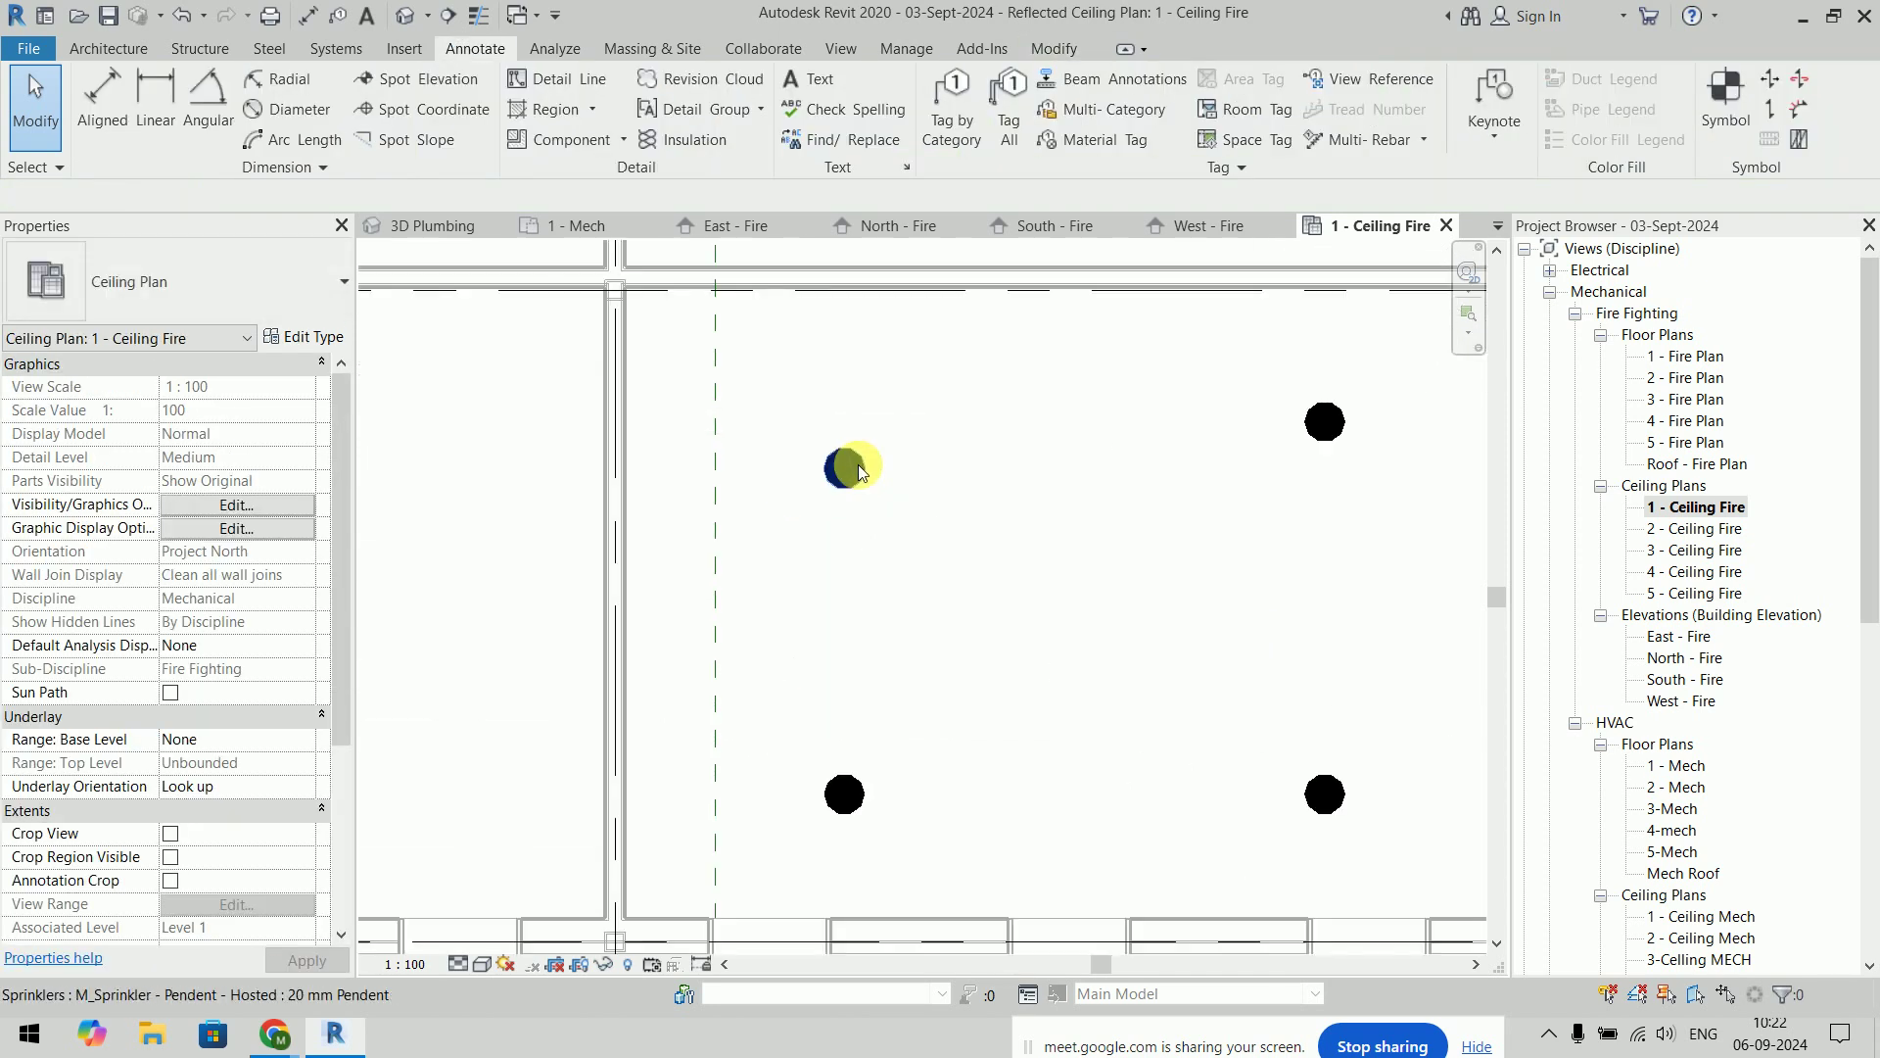
click(1325, 423)
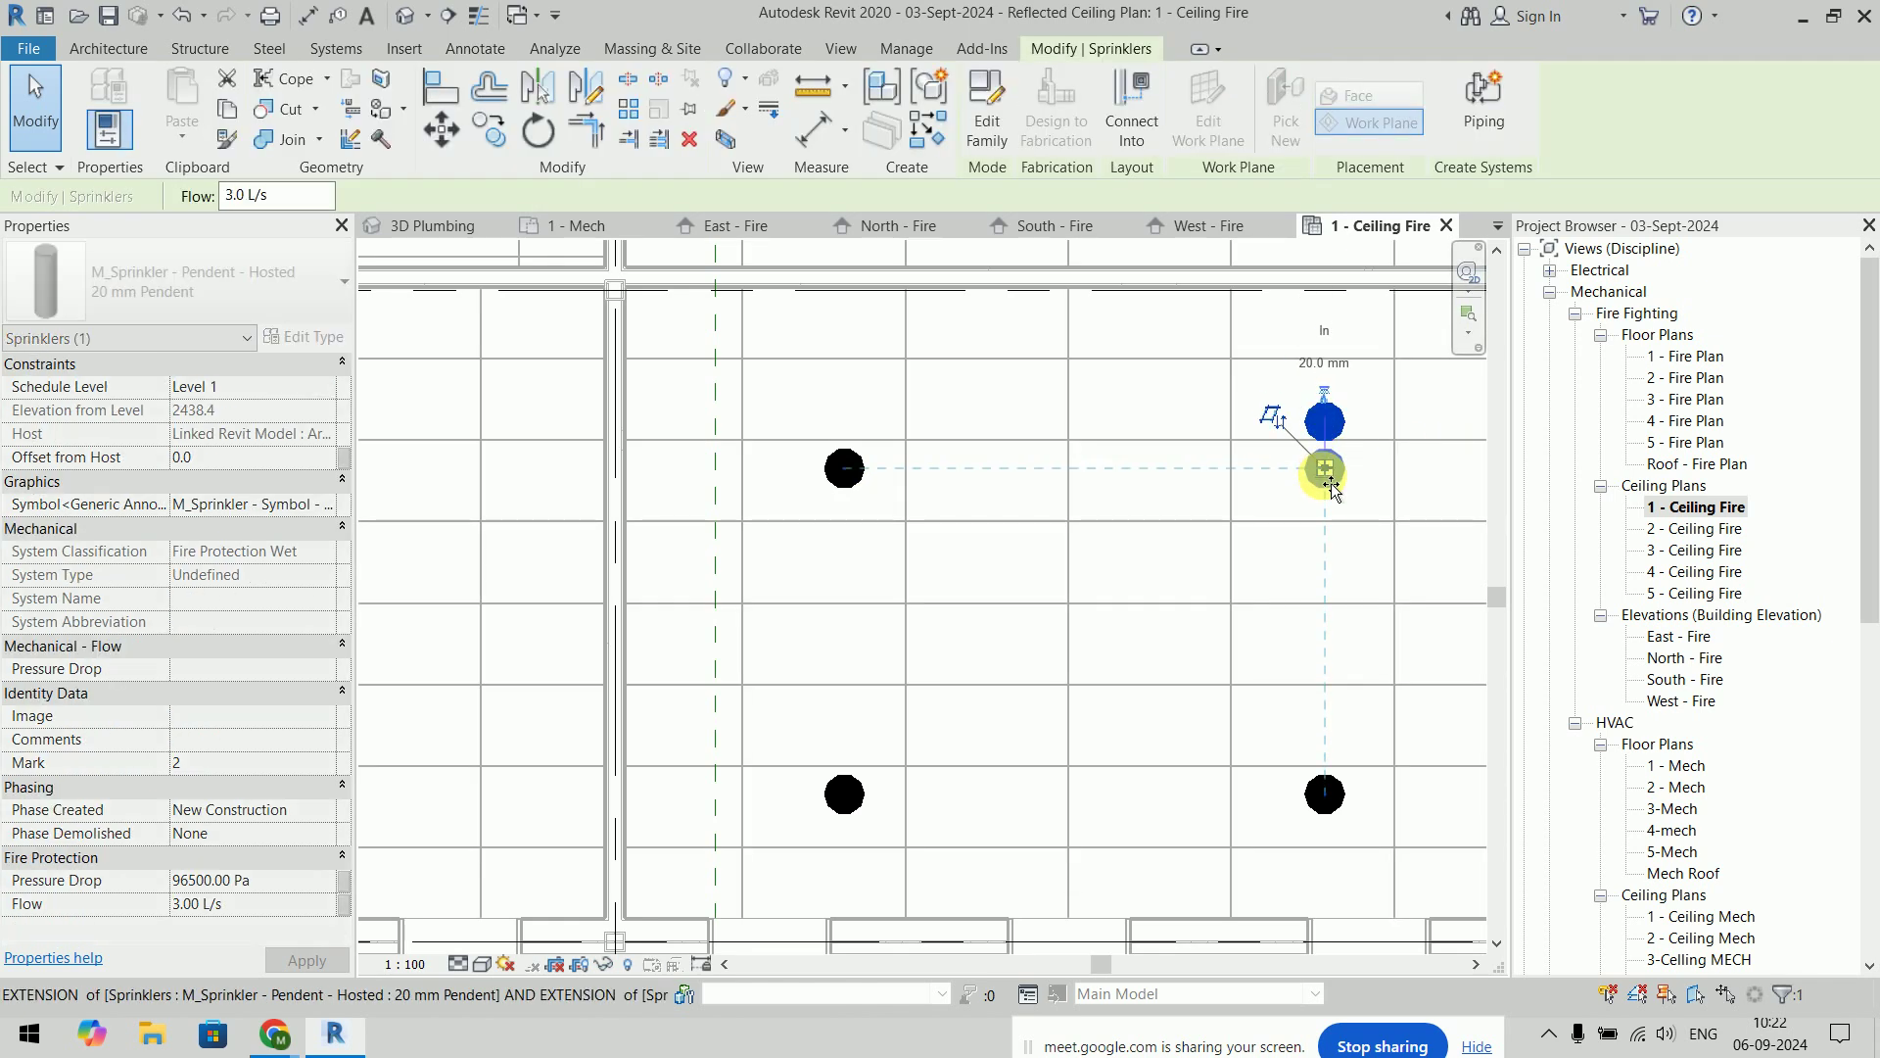
drag(1331, 470, 1331, 517)
scroll(1111, 692, down, 3)
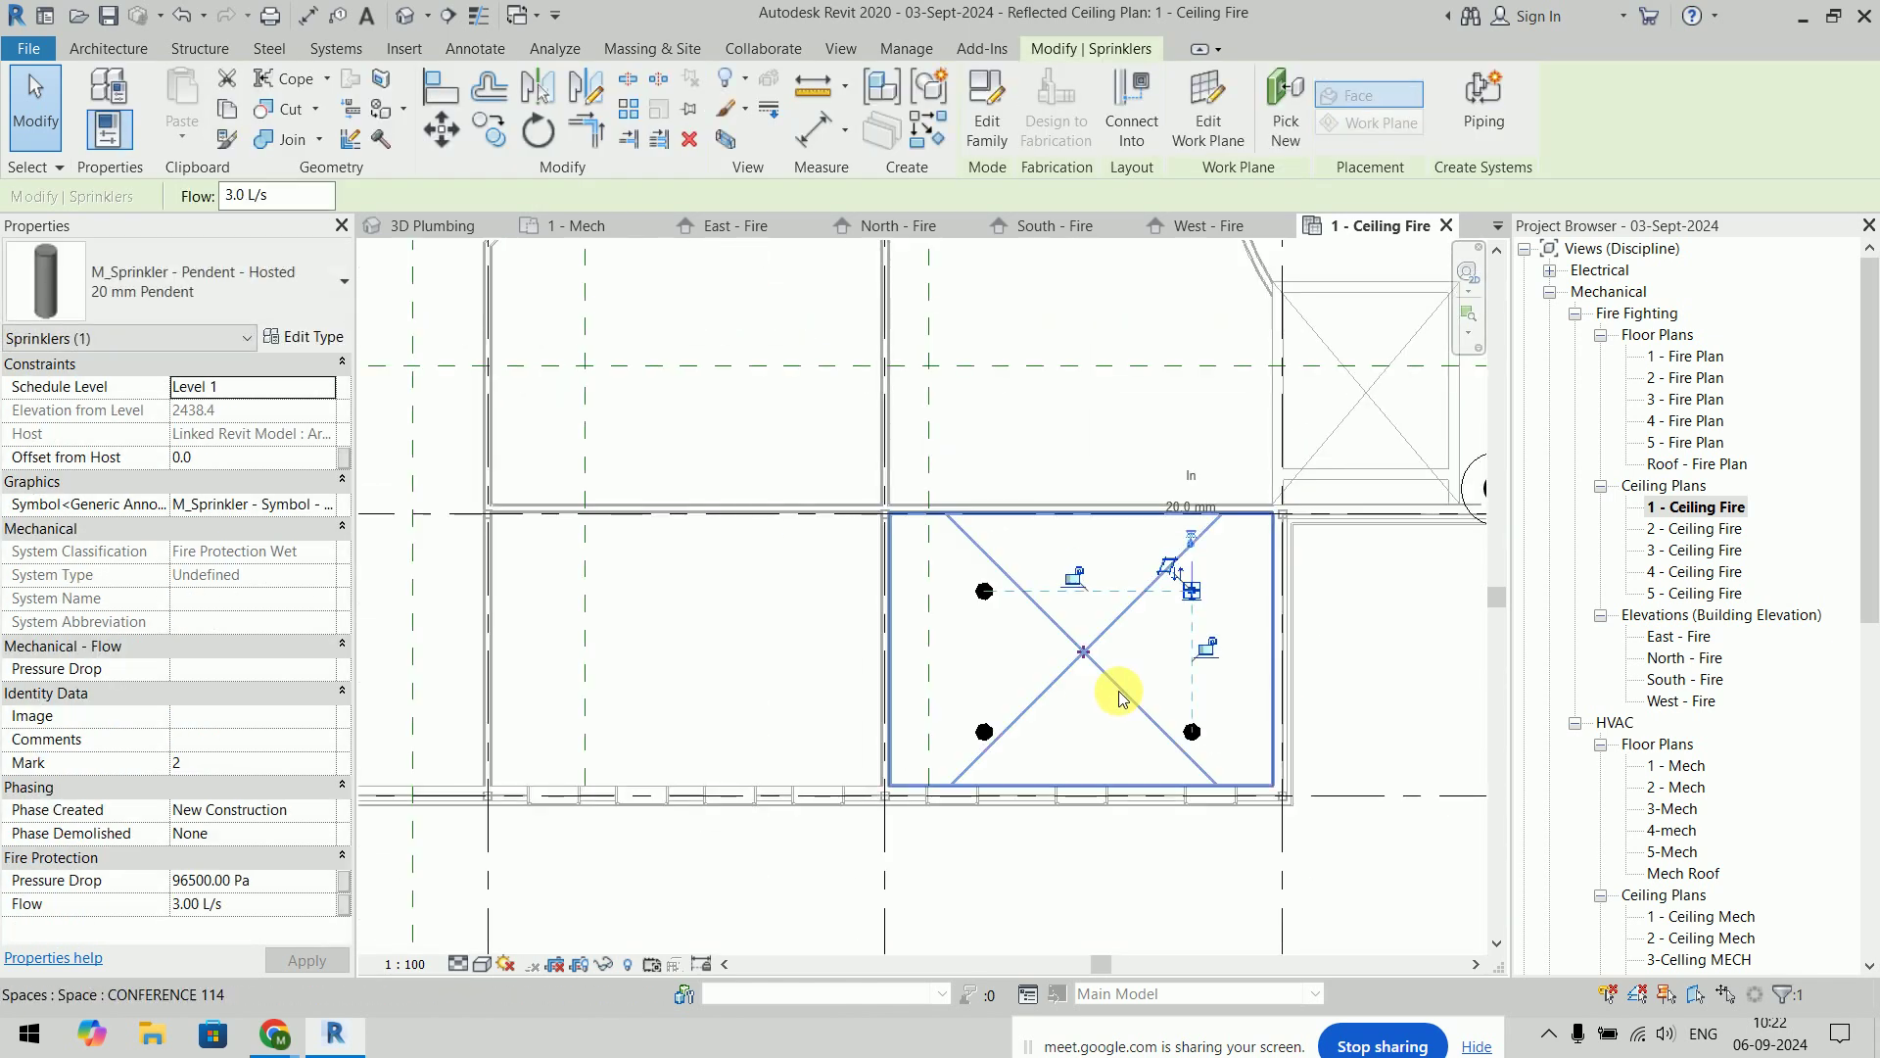
scroll(1186, 566, down, 1)
click(1273, 531)
Pan to the neighbouring room and select one of its sprinklers
scroll(903, 586, up, 1)
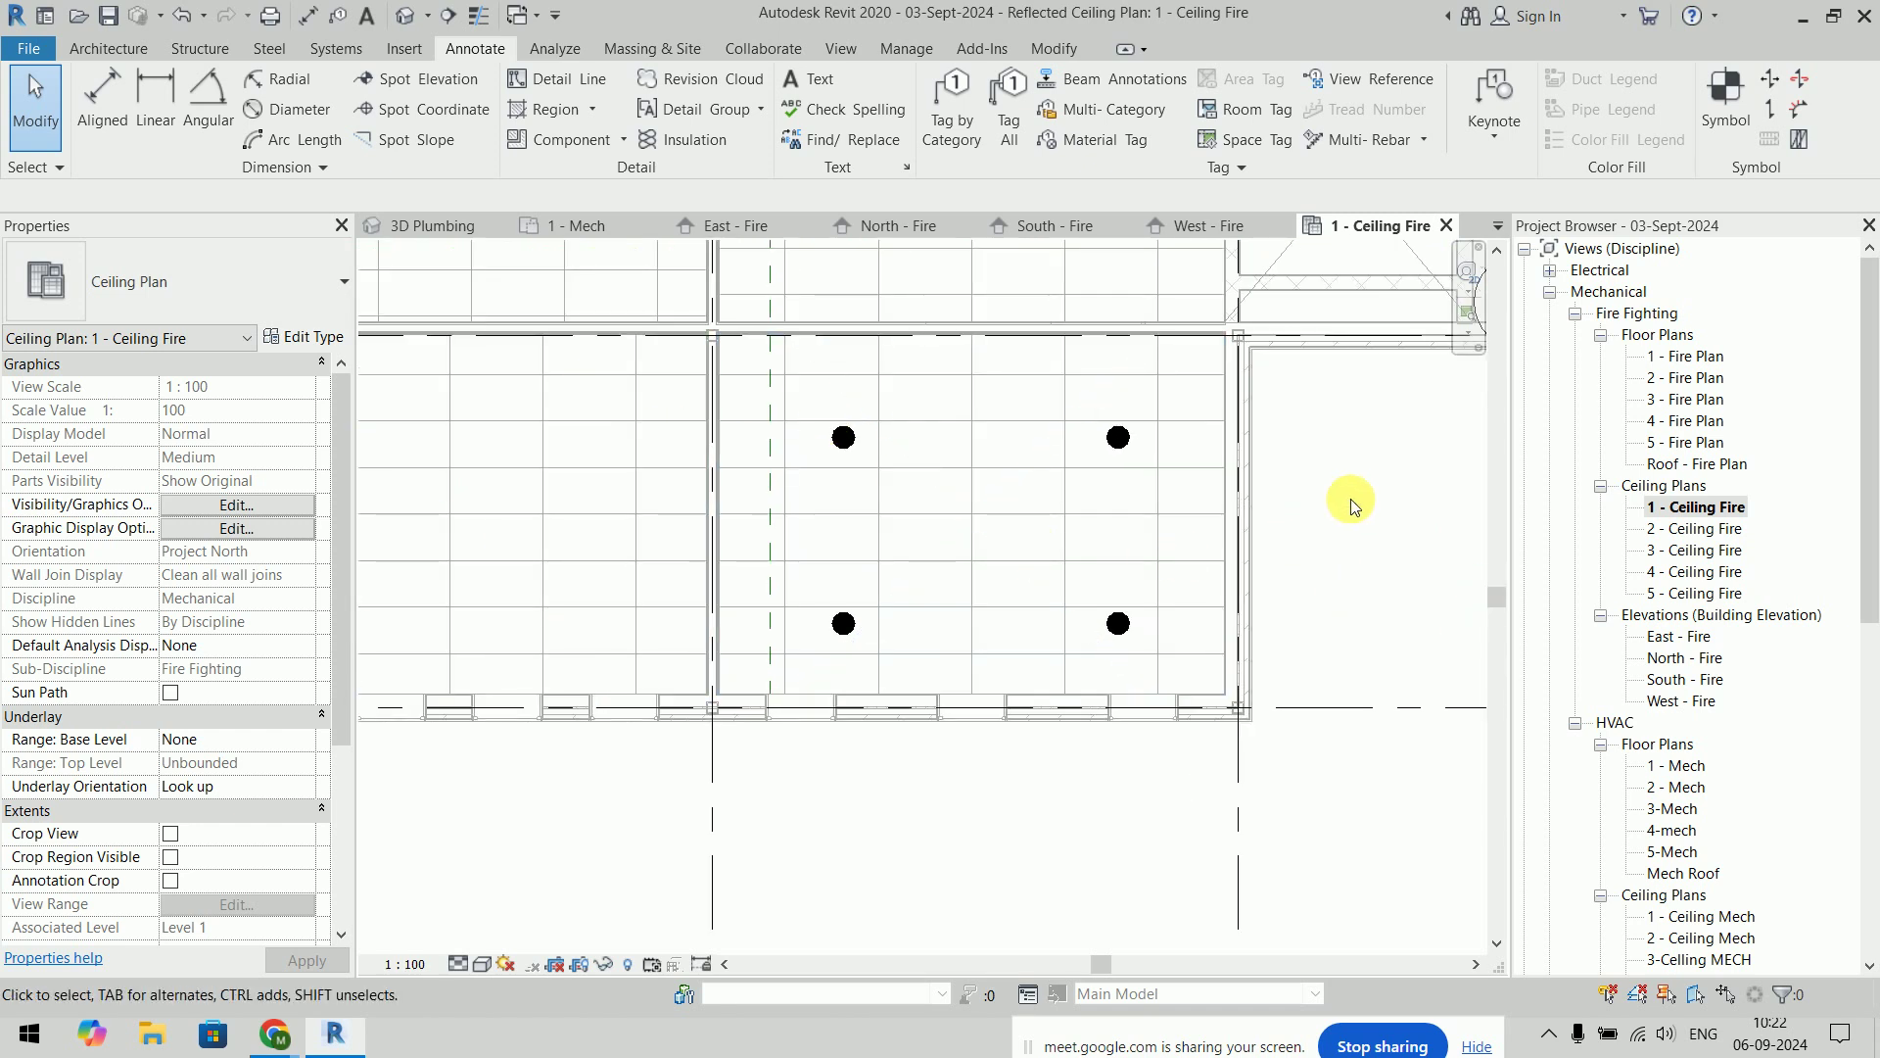
scroll(1371, 506, down, 2)
scroll(1373, 507, up, 1)
middle_drag(1374, 506, 1250, 536)
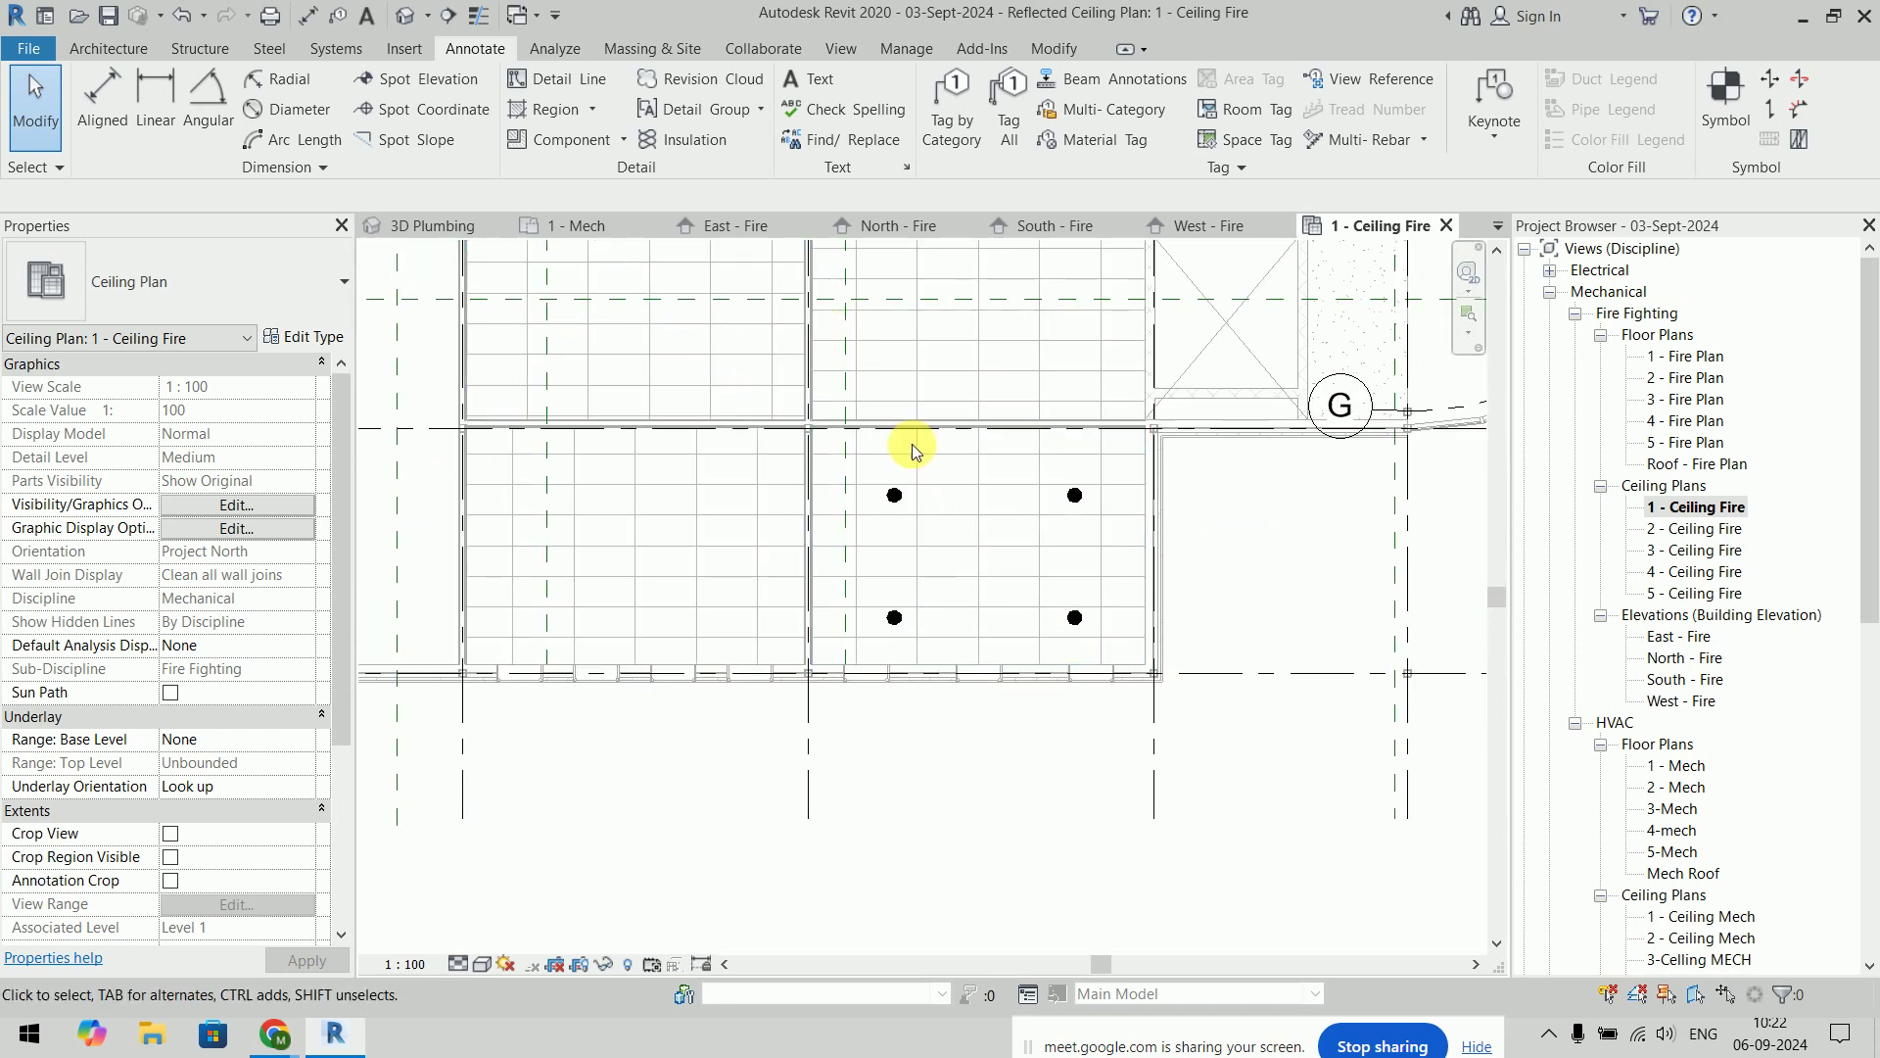
click(1075, 619)
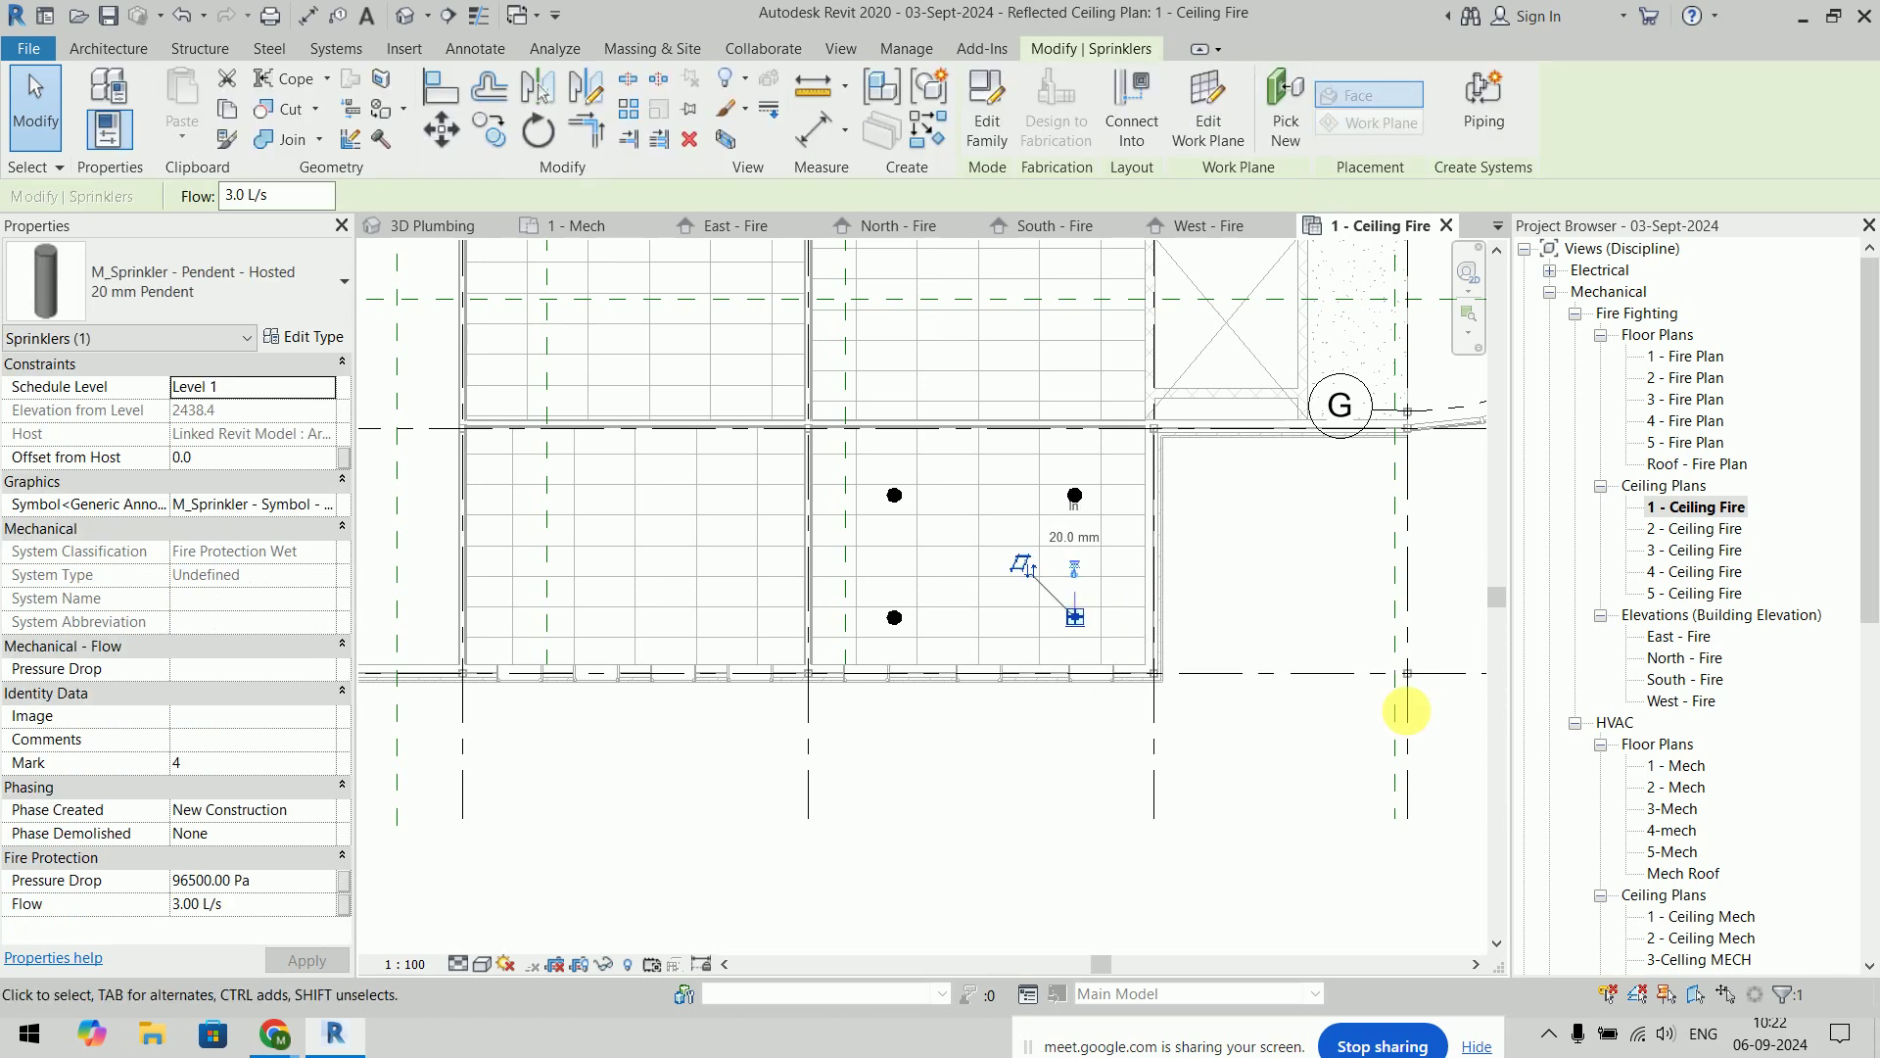
Open the South - Fire elevation and zoom in to select a sprinkler
double_click(1709, 680)
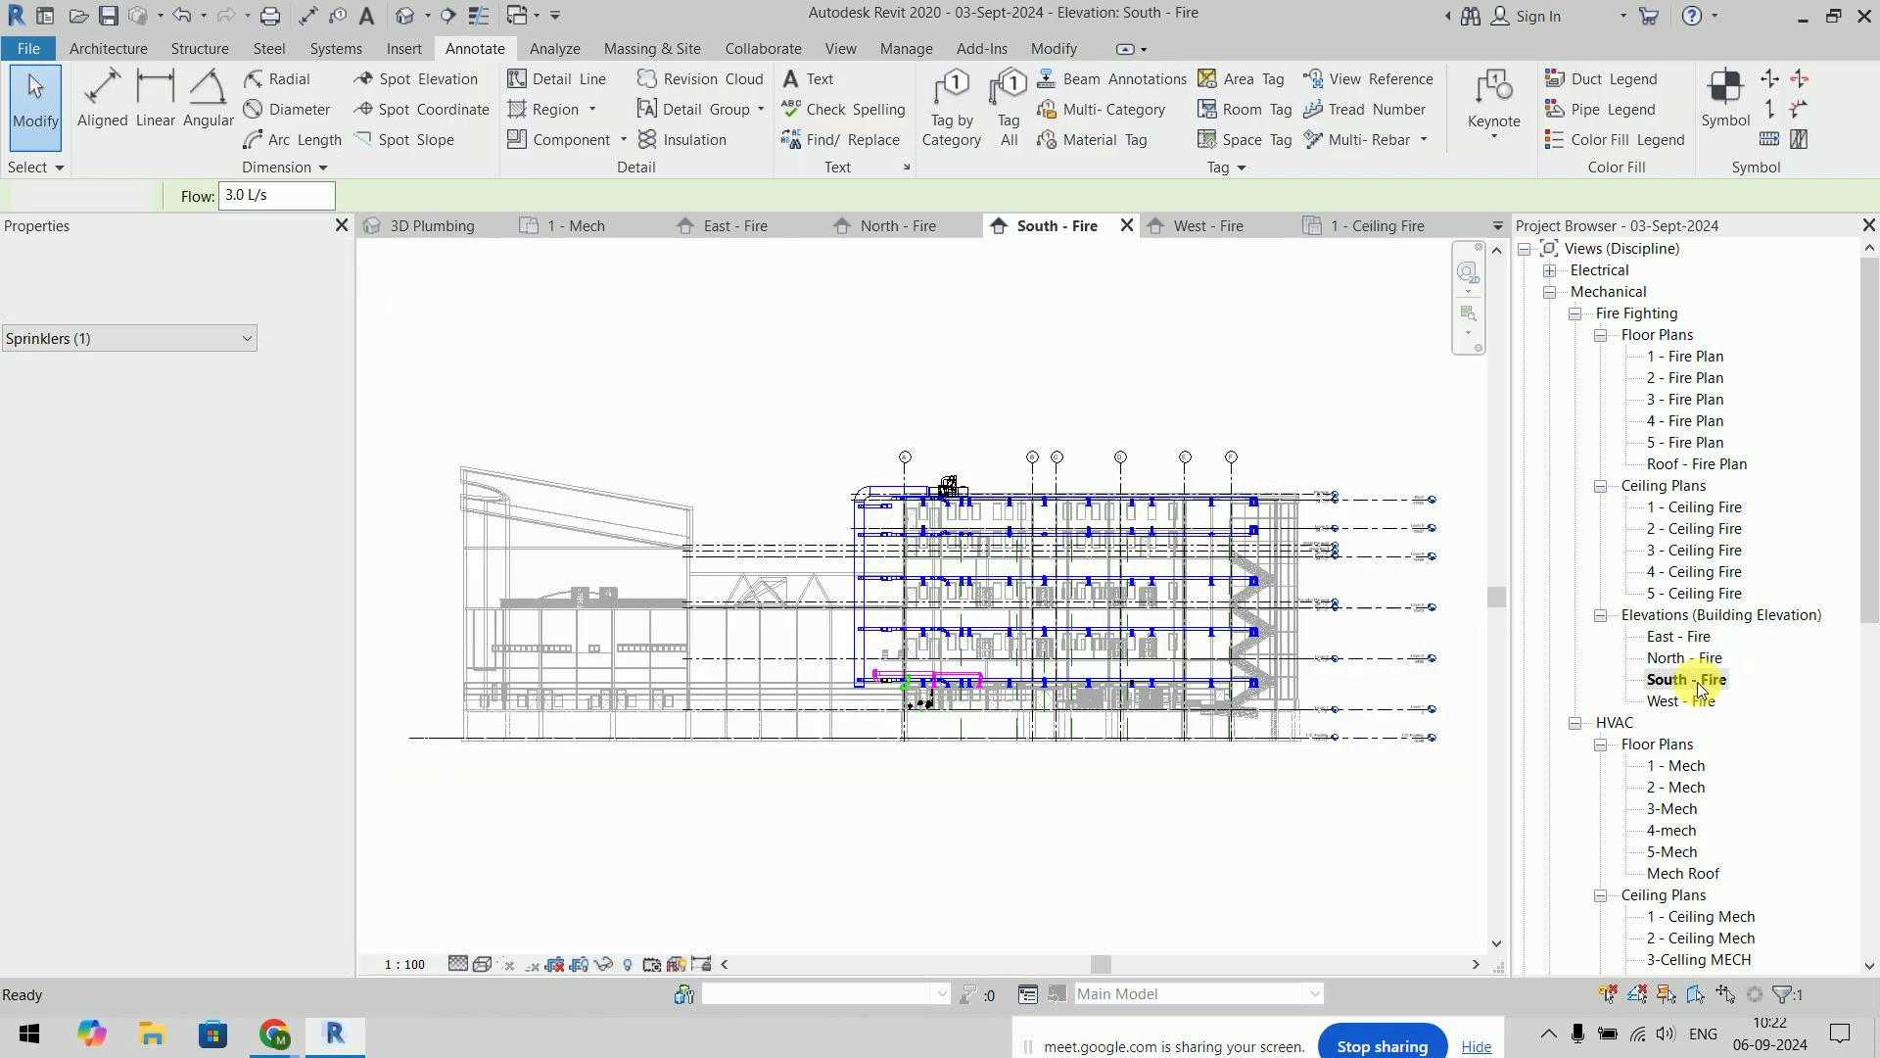
scroll(1153, 734, up, 2)
scroll(1006, 663, up, 3)
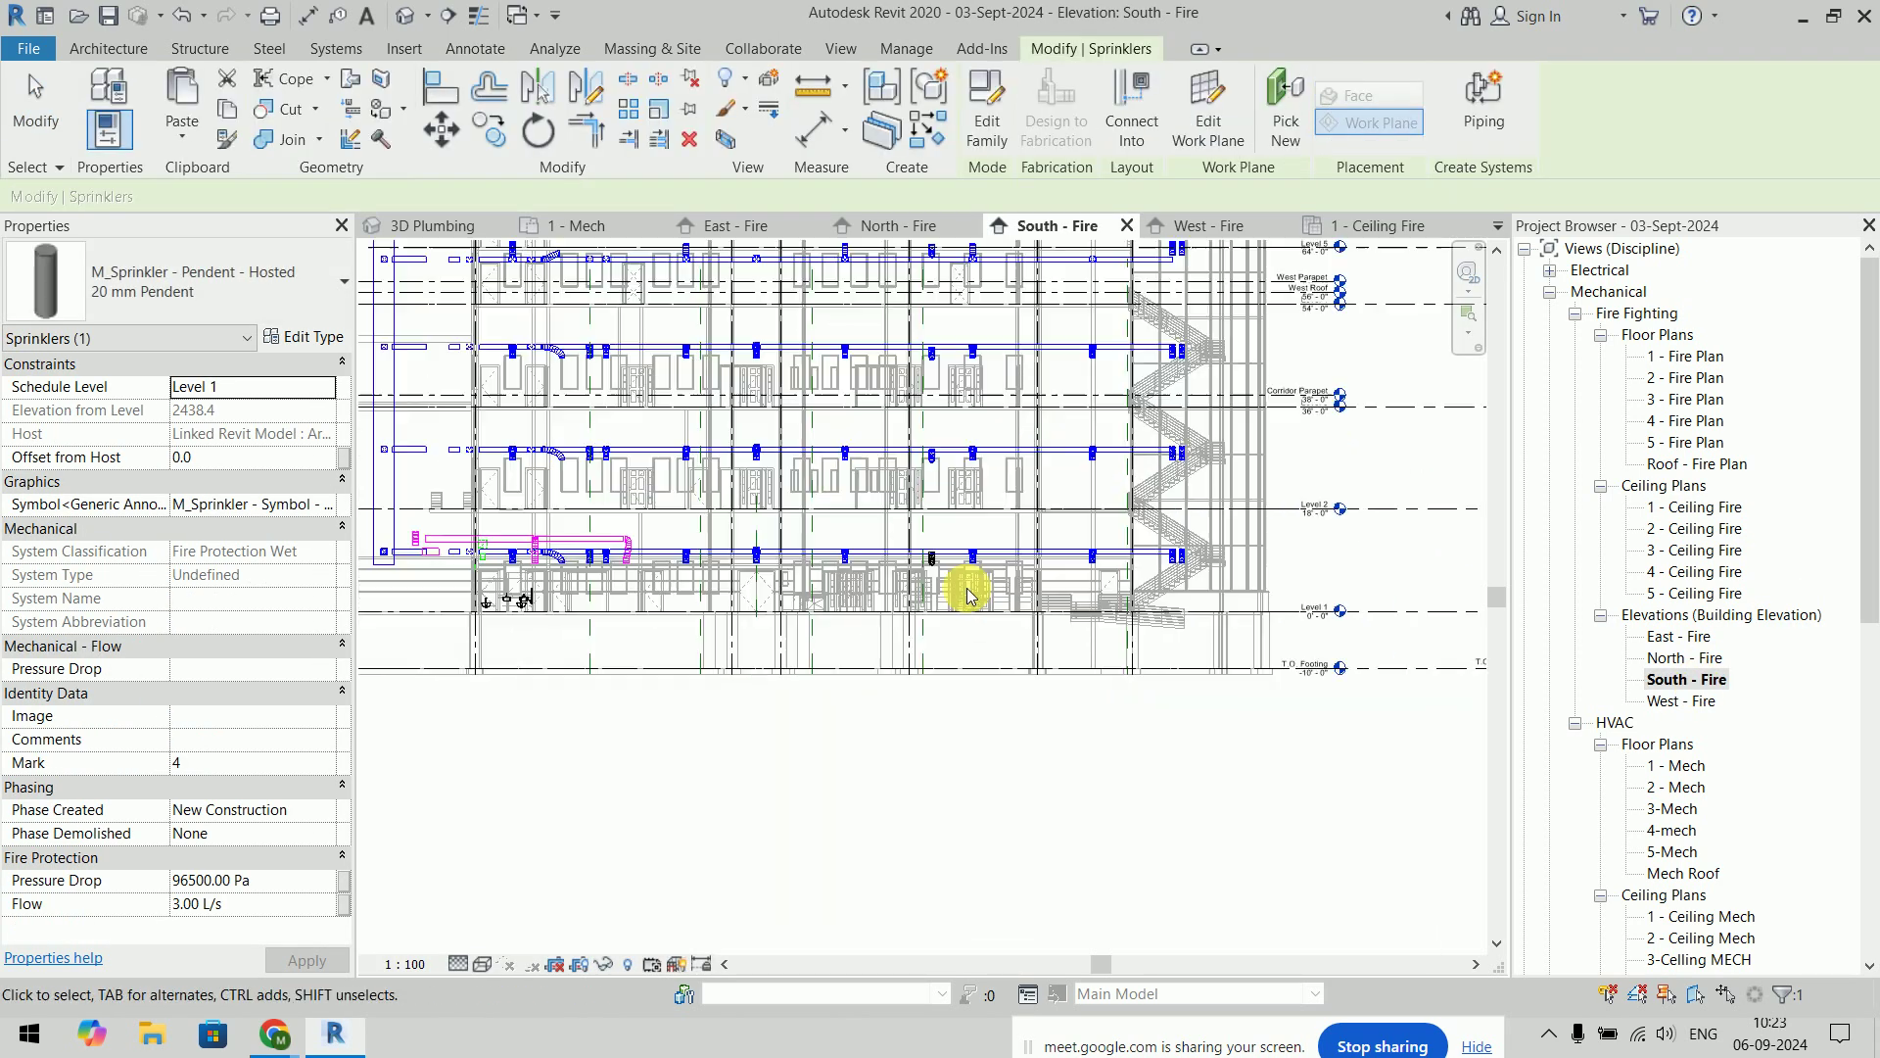
scroll(964, 588, up, 2)
scroll(967, 588, up, 4)
scroll(1177, 492, up, 1)
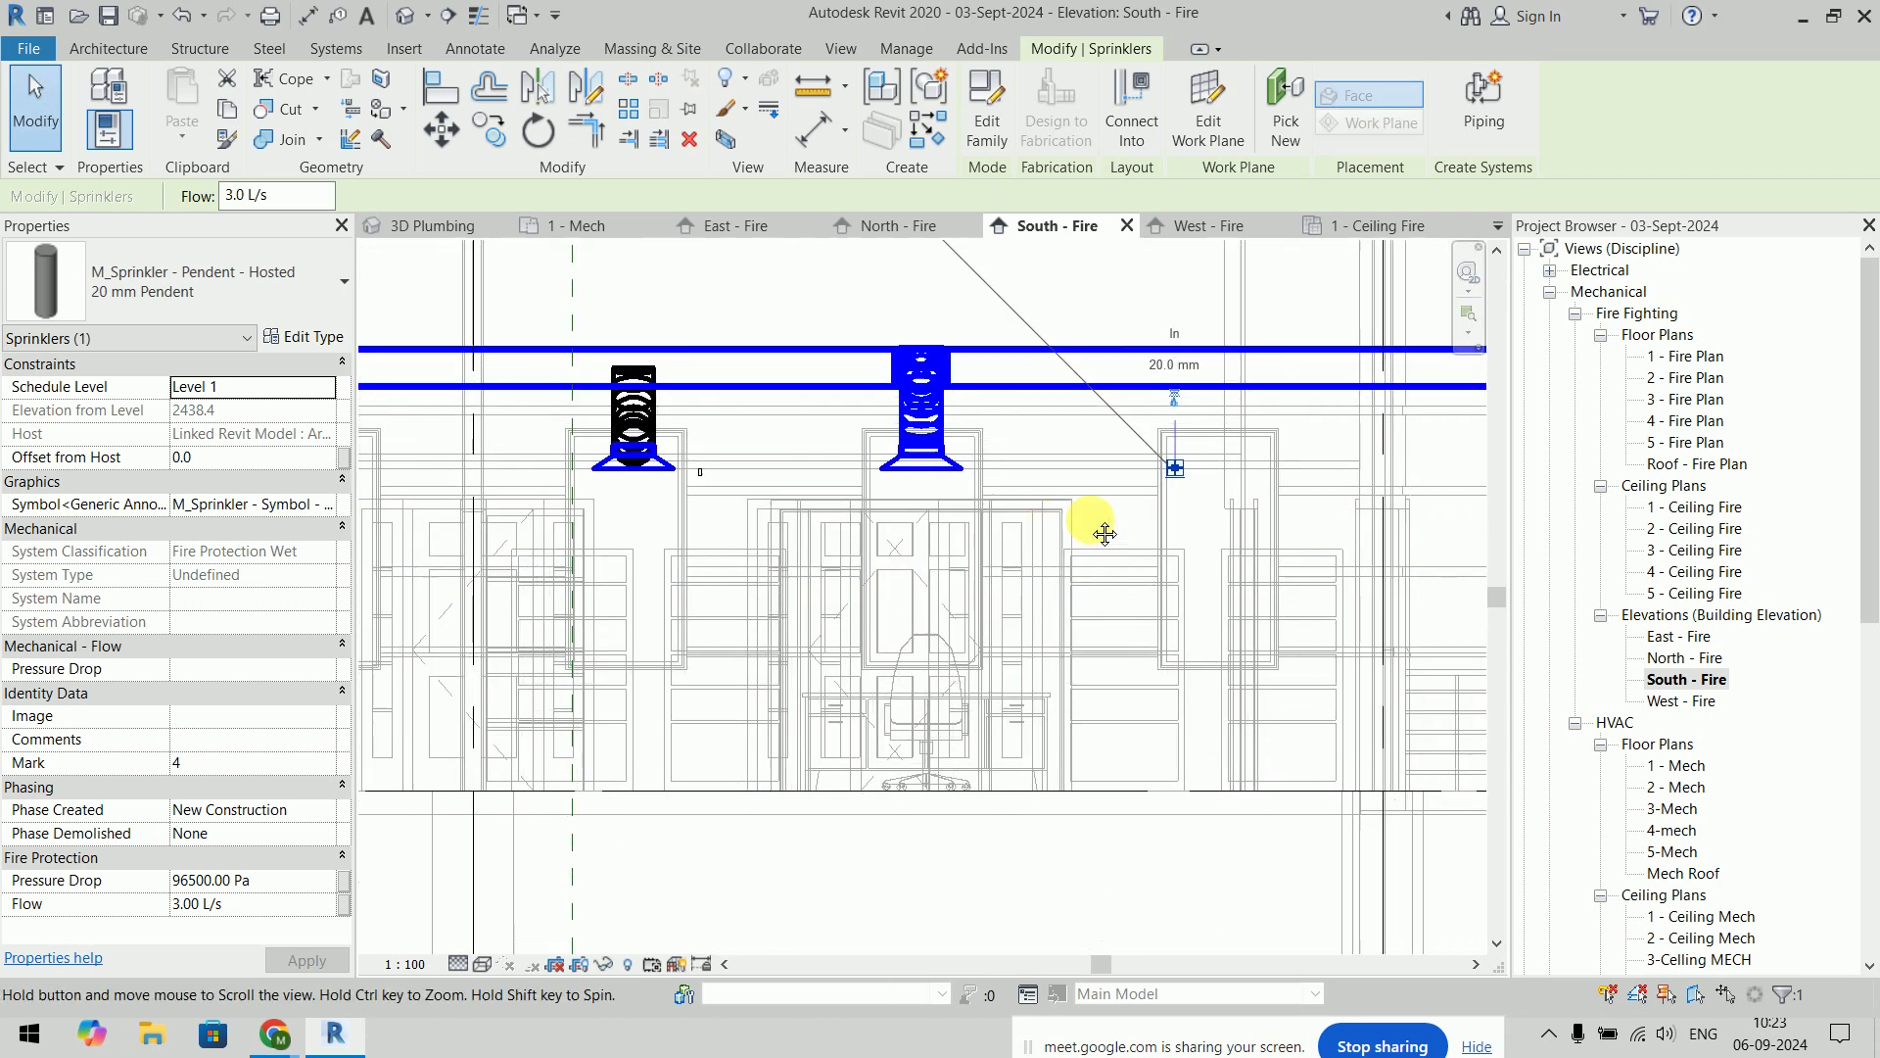
key(Escape)
scroll(1141, 470, up, 2)
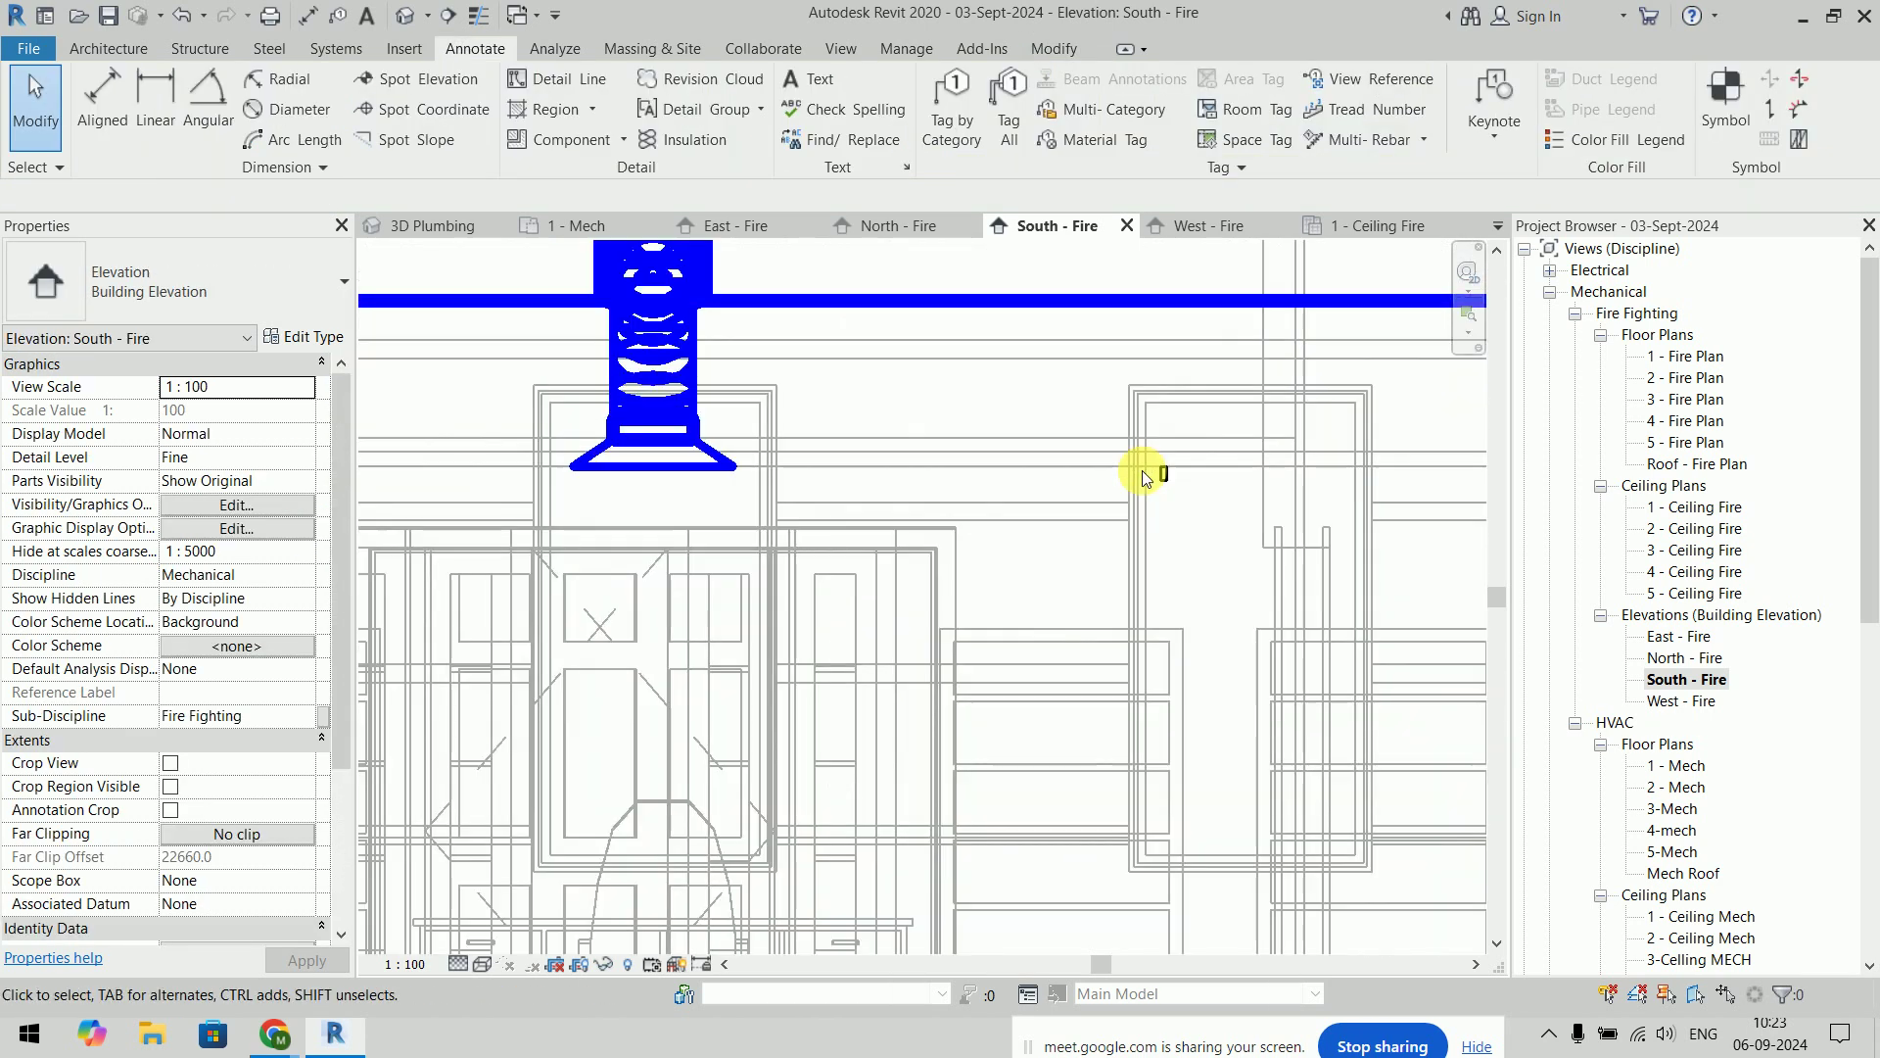
scroll(1142, 470, up, 2)
scroll(1142, 471, up, 1)
click(1212, 485)
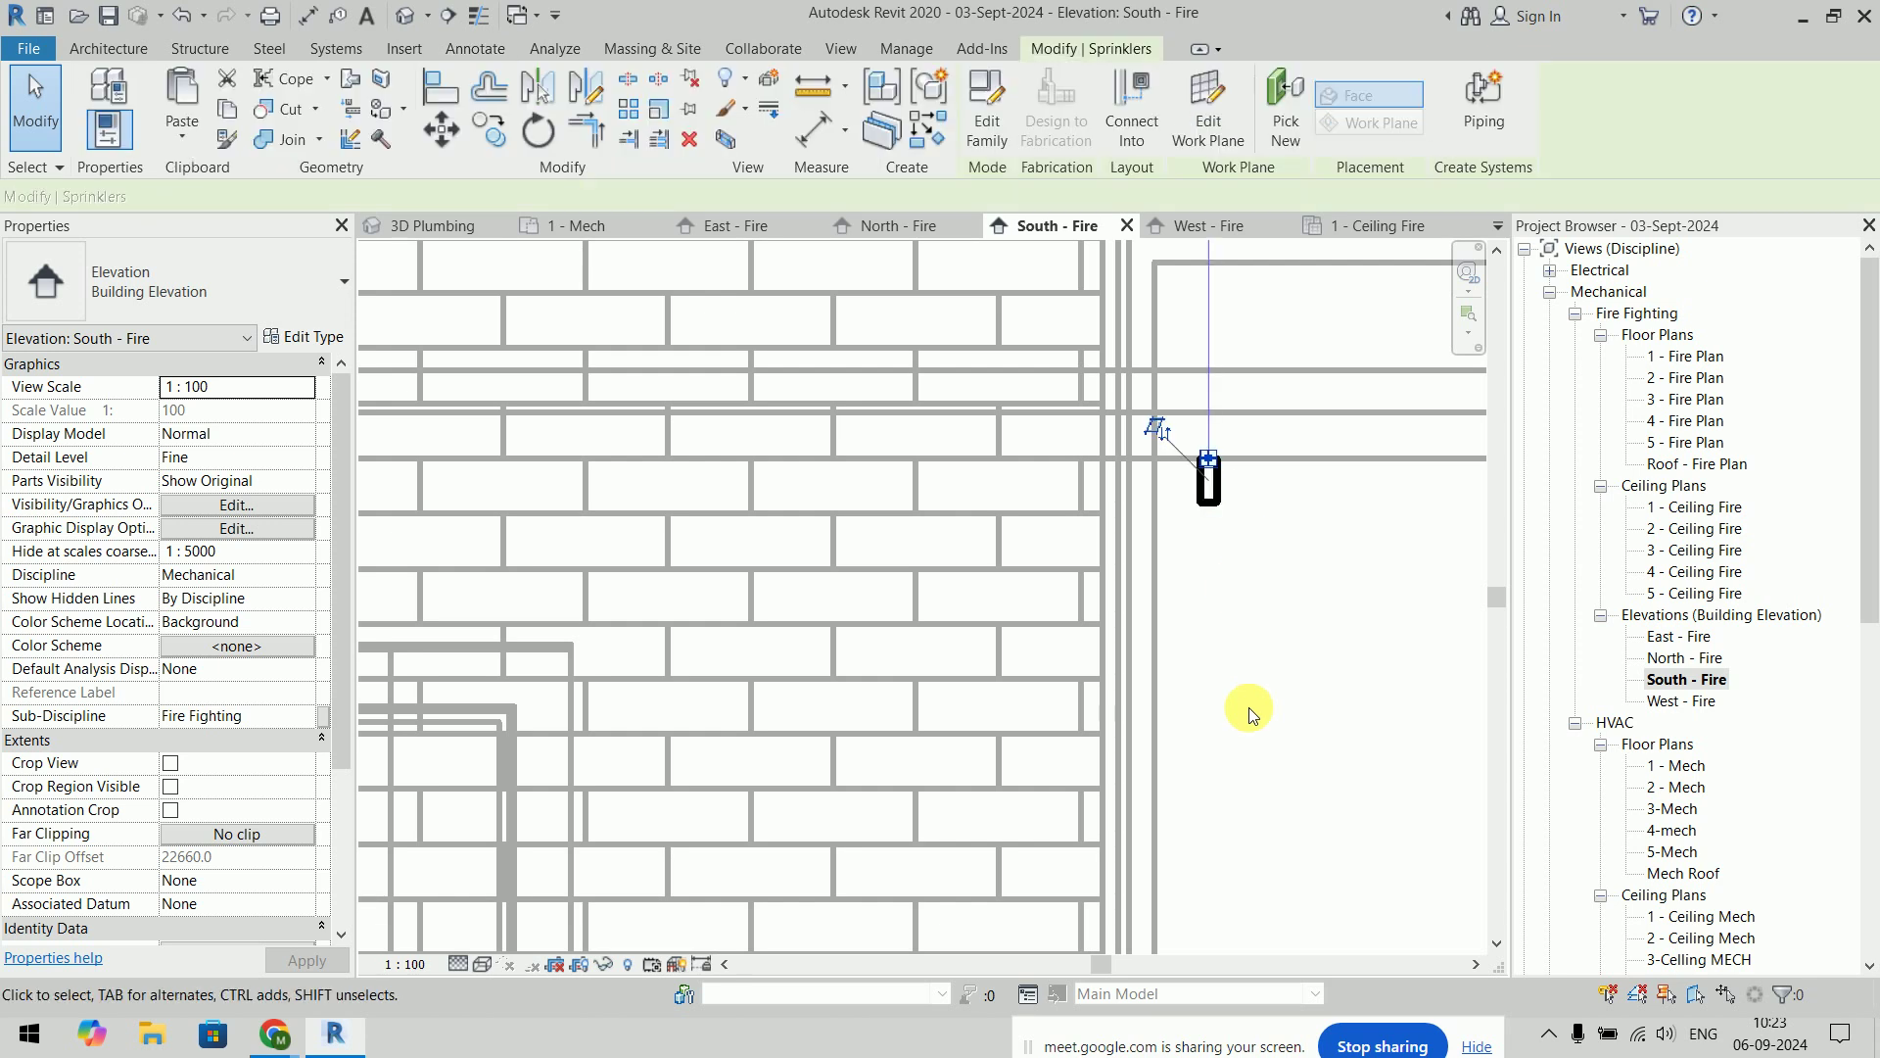
Zoom back out, deselect, and scroll Properties down to View Template
scroll(1248, 707, down, 2)
scroll(1250, 708, down, 2)
scroll(1250, 708, down, 1)
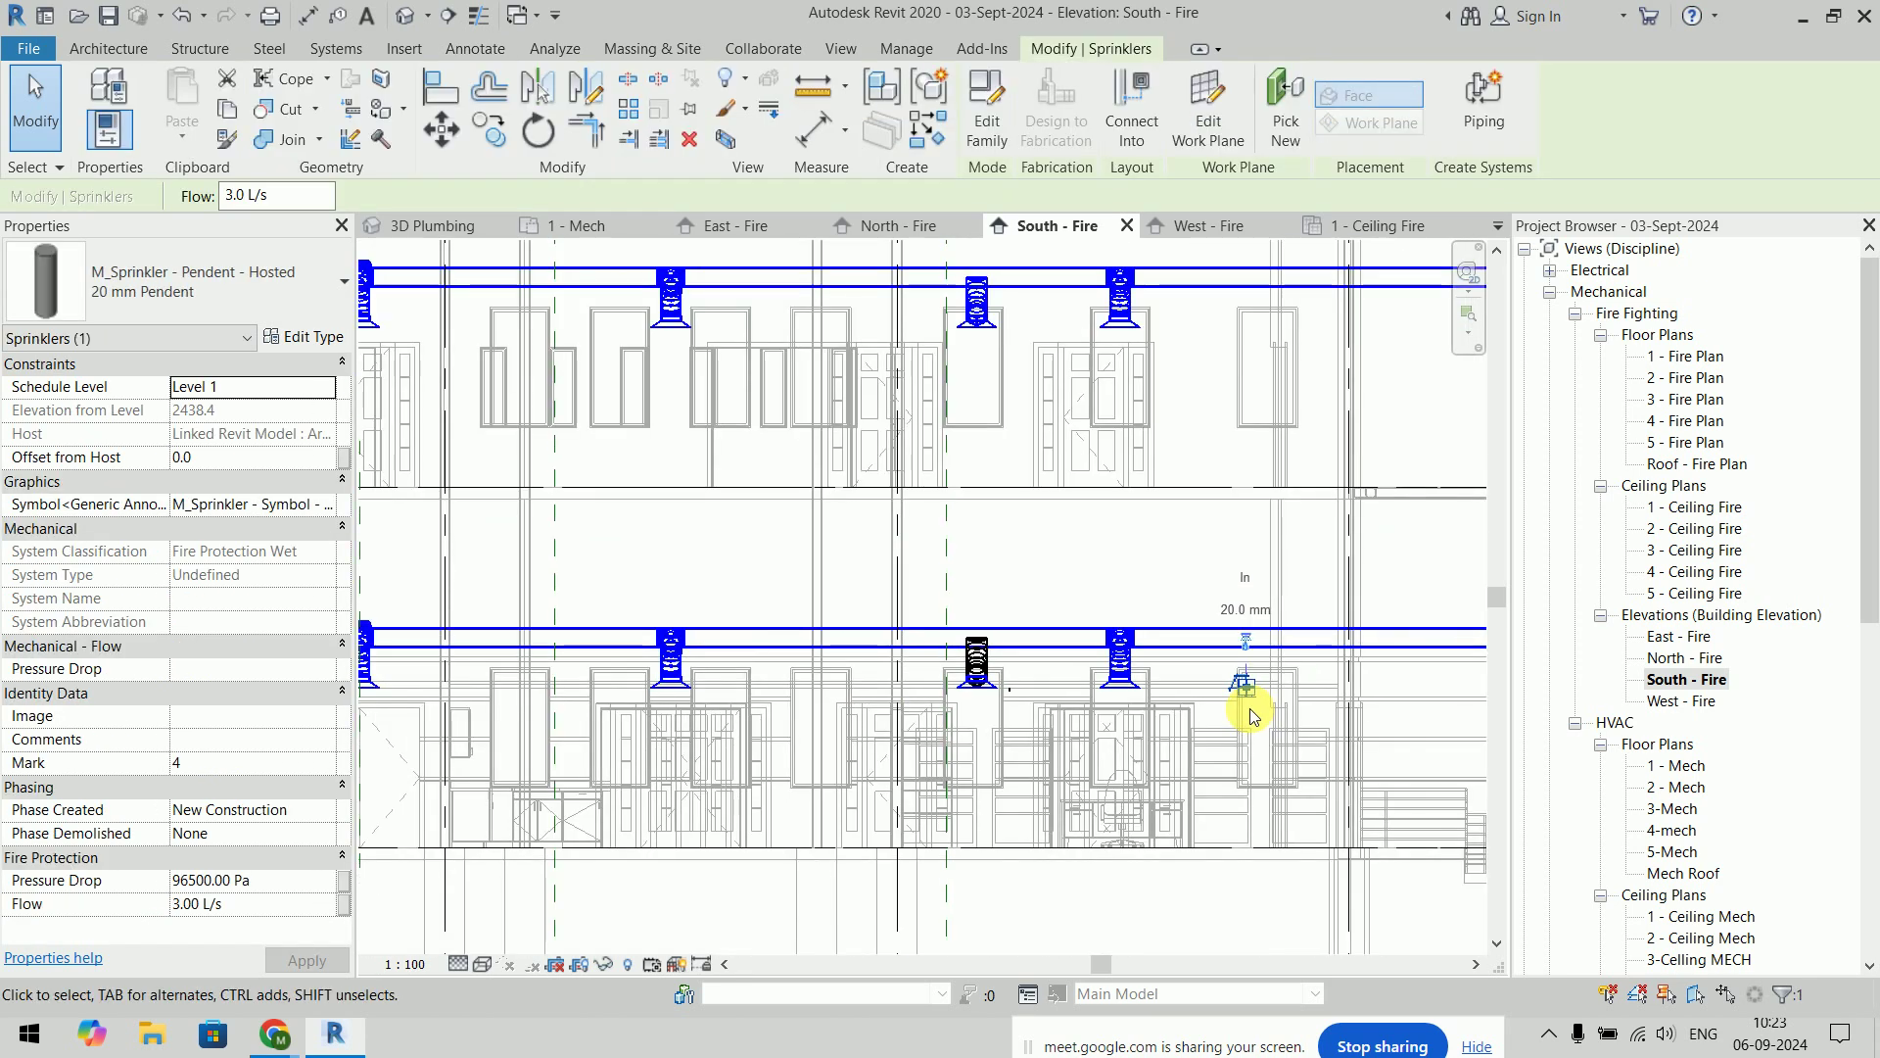
scroll(1250, 708, down, 2)
scroll(1247, 717, down, 2)
scroll(1214, 685, down, 2)
scroll(1180, 666, down, 1)
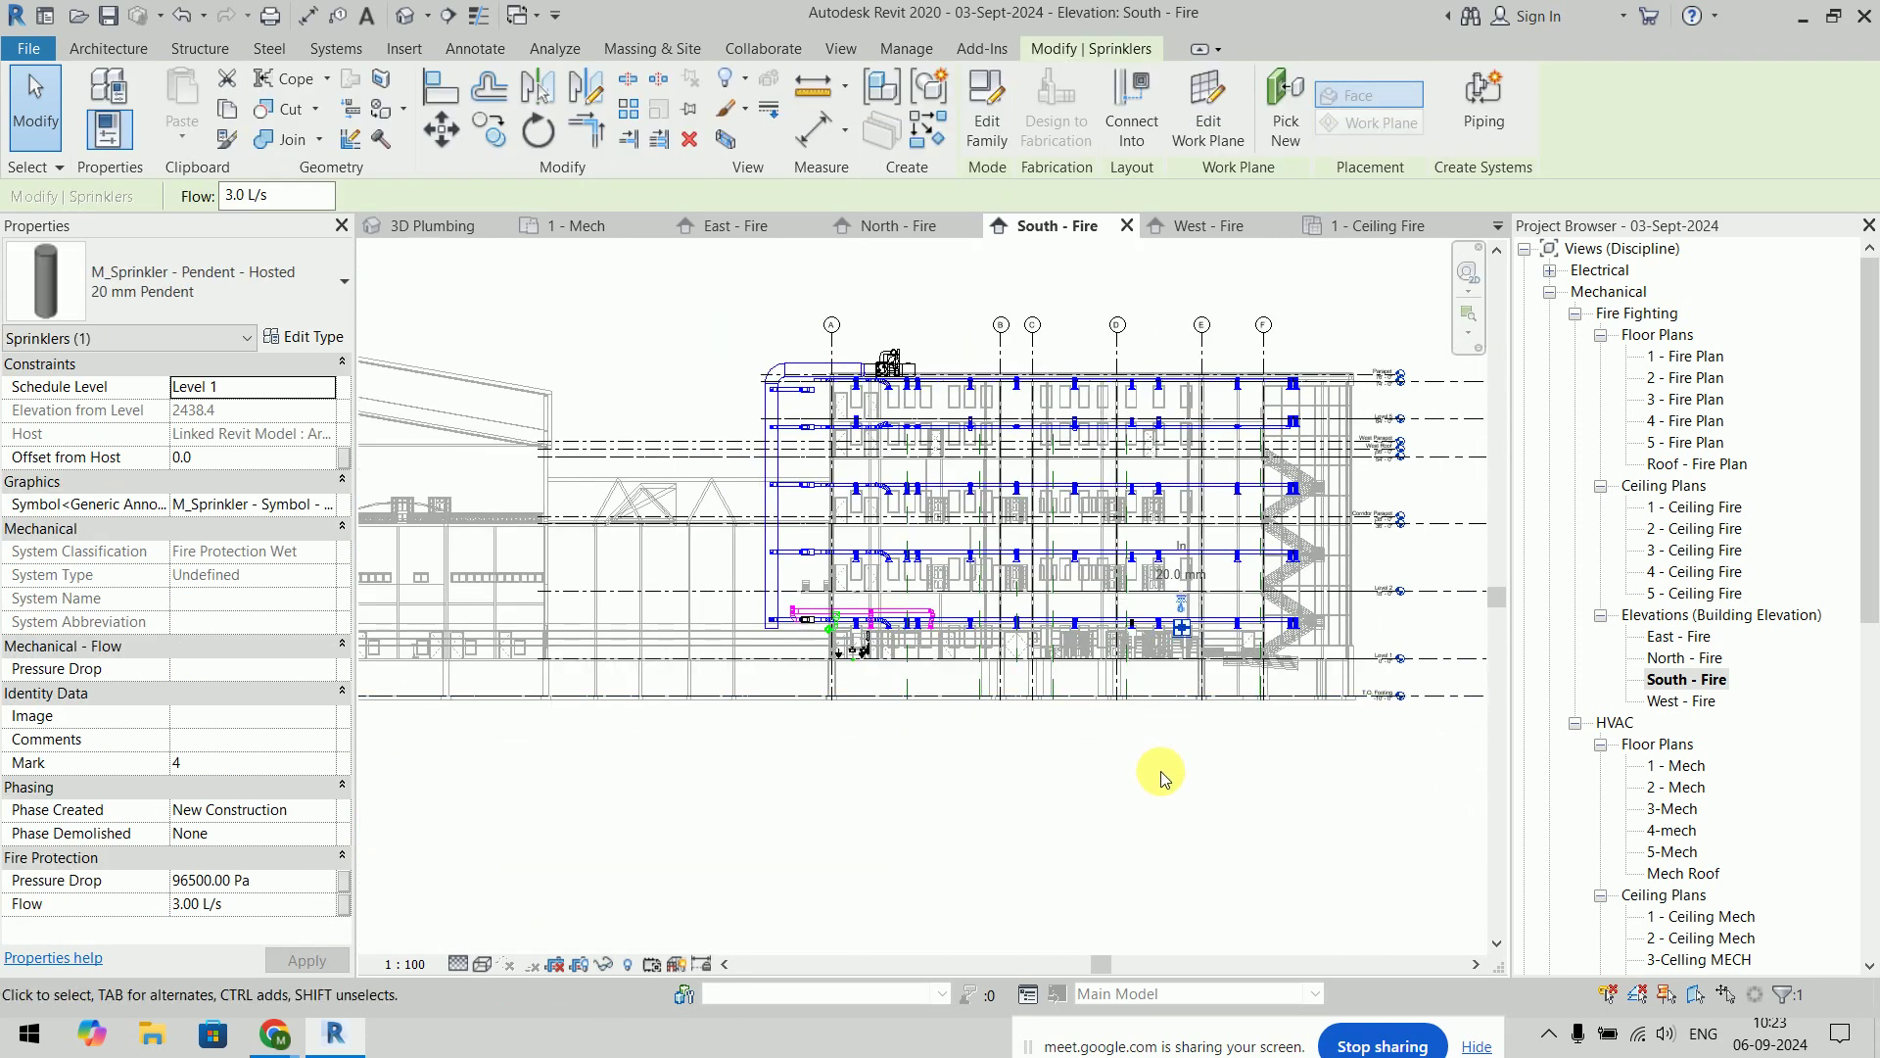
click(1161, 774)
double_click(1709, 680)
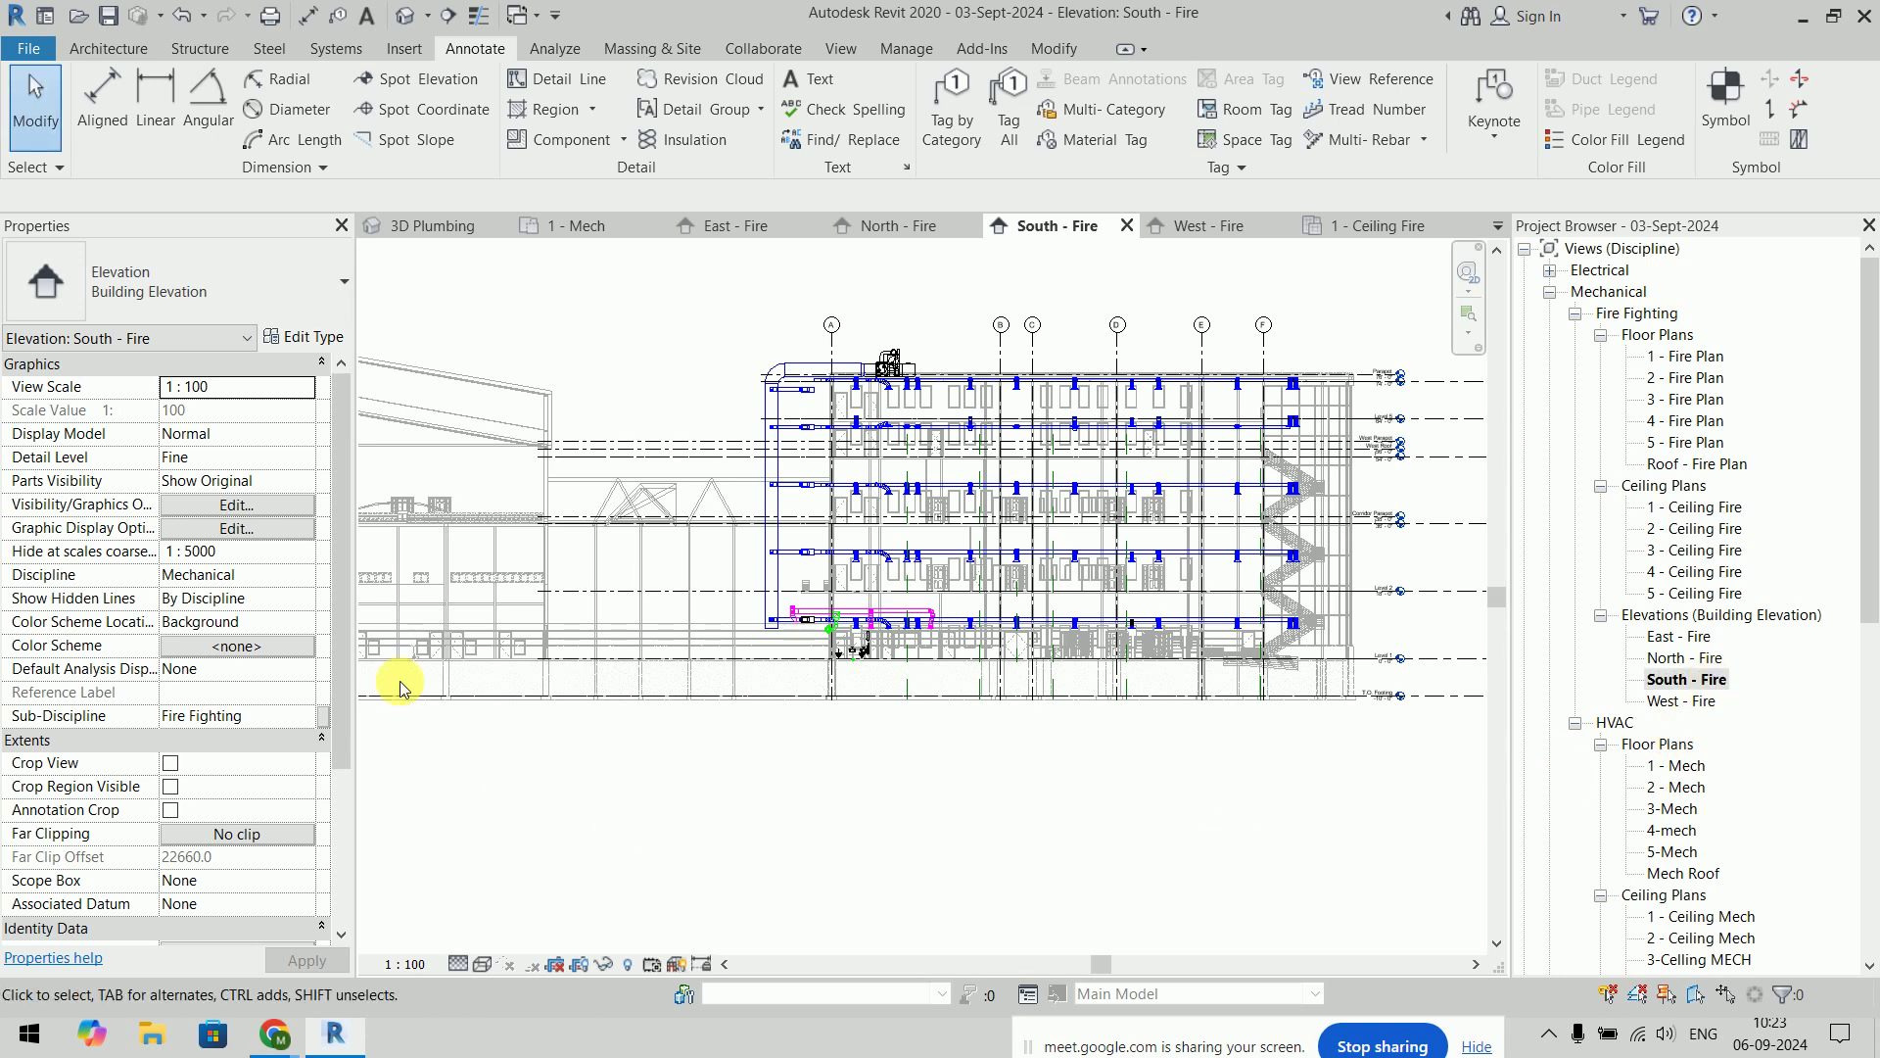
drag(344, 538, 347, 692)
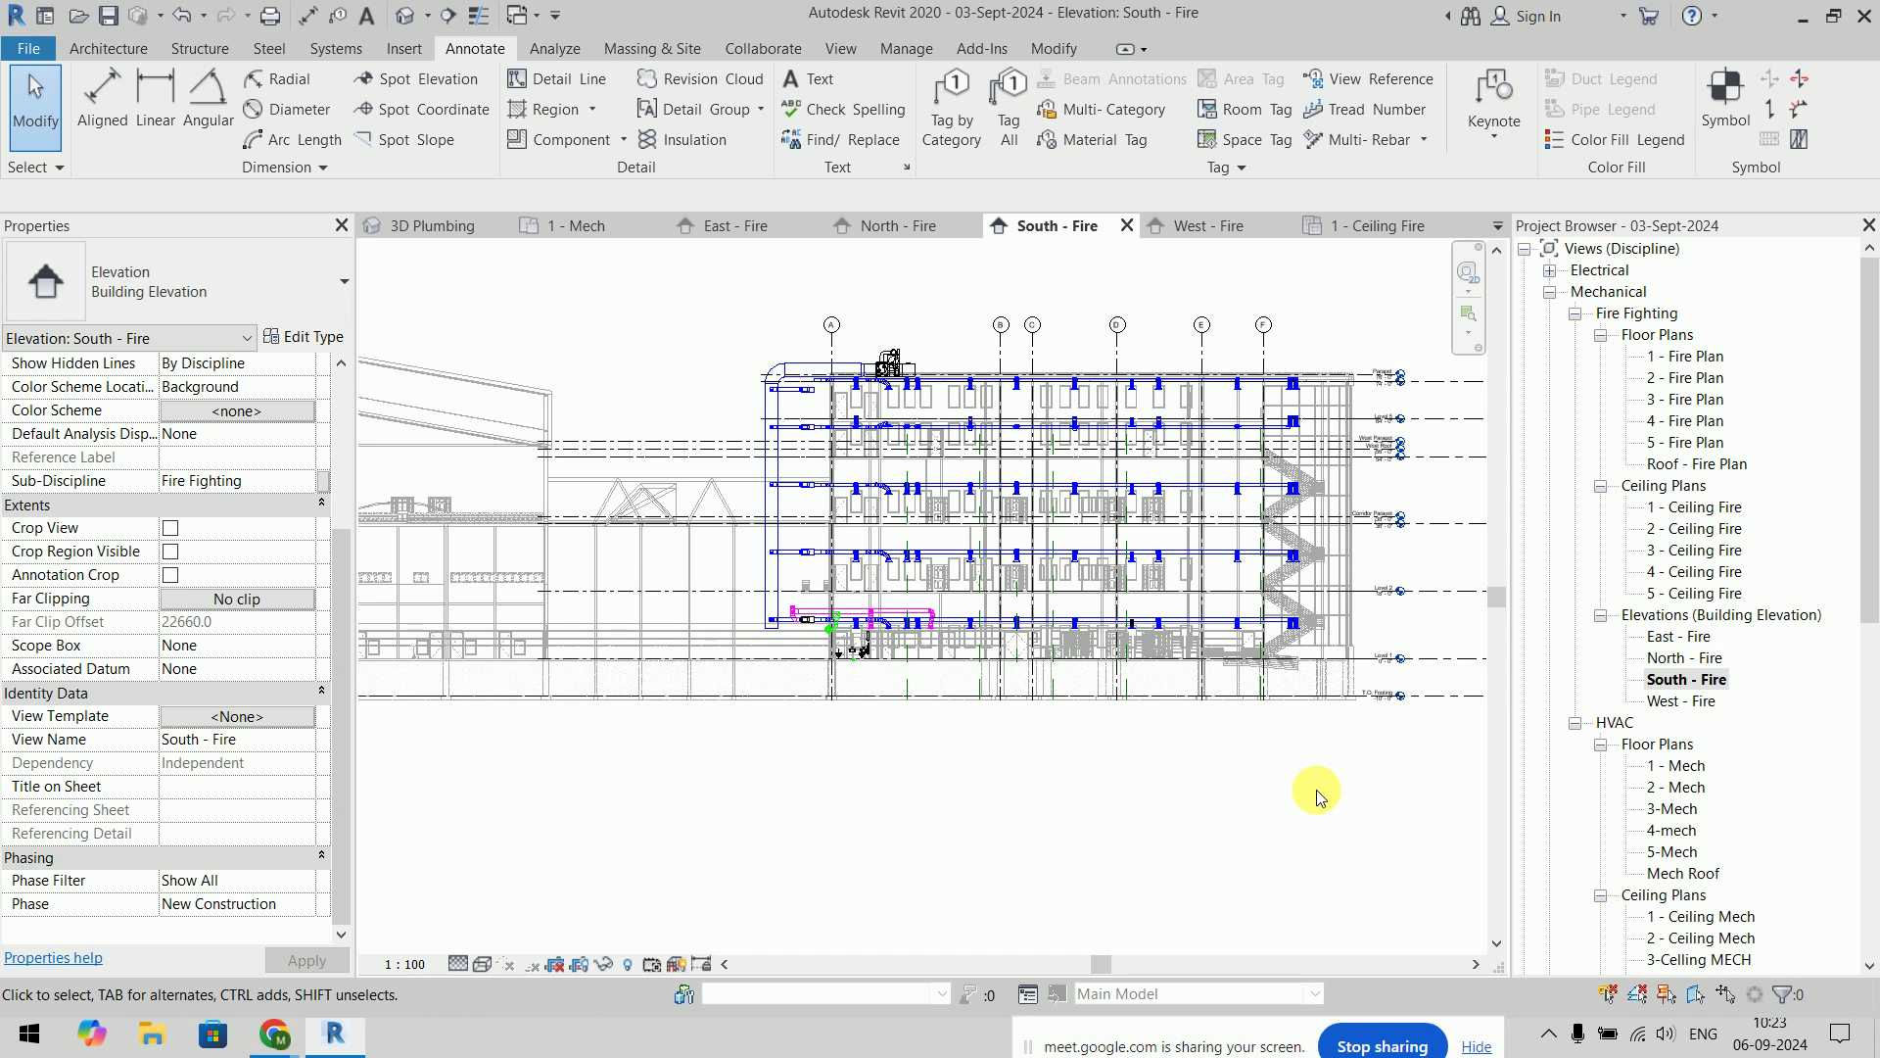
In Visibility/Graphics (VG), hide Duct Accessories, Fittings, Insulations, Linings, Placeholders and Ducts
key(v)
key(g)
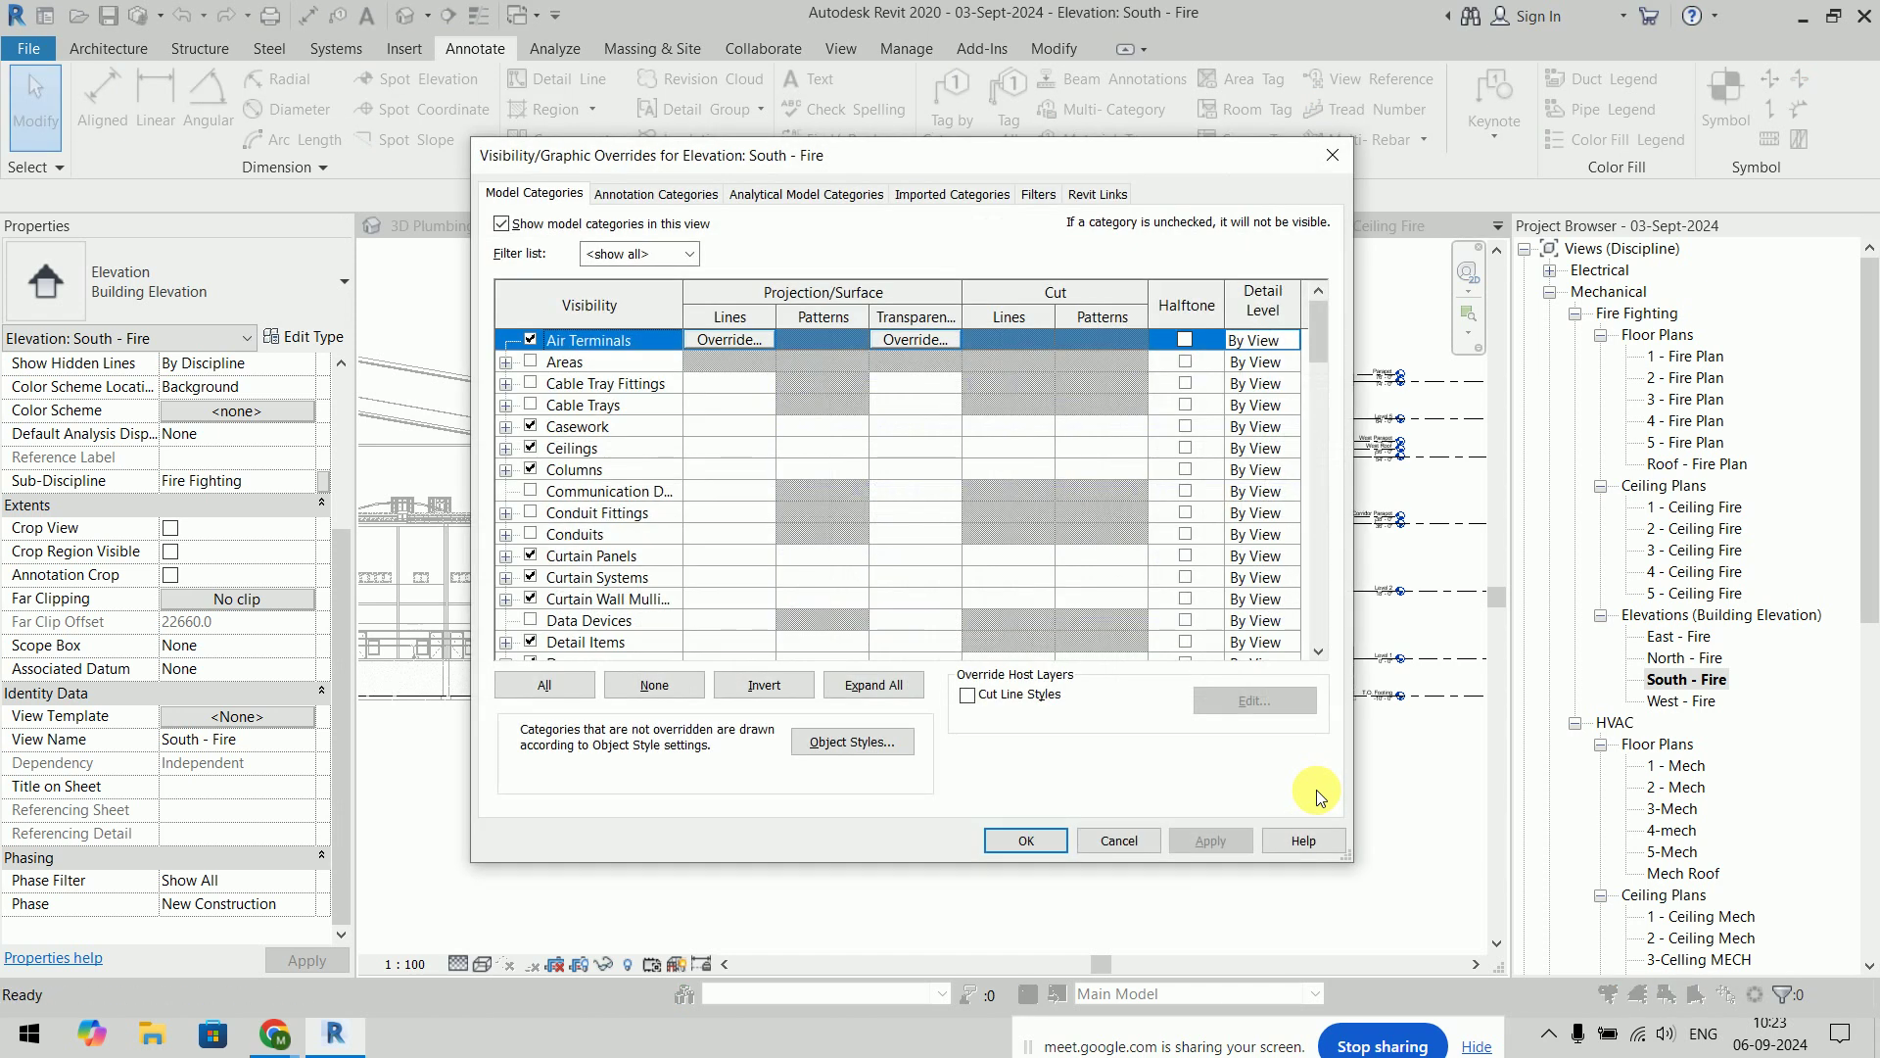
scroll(663, 443, down, 2)
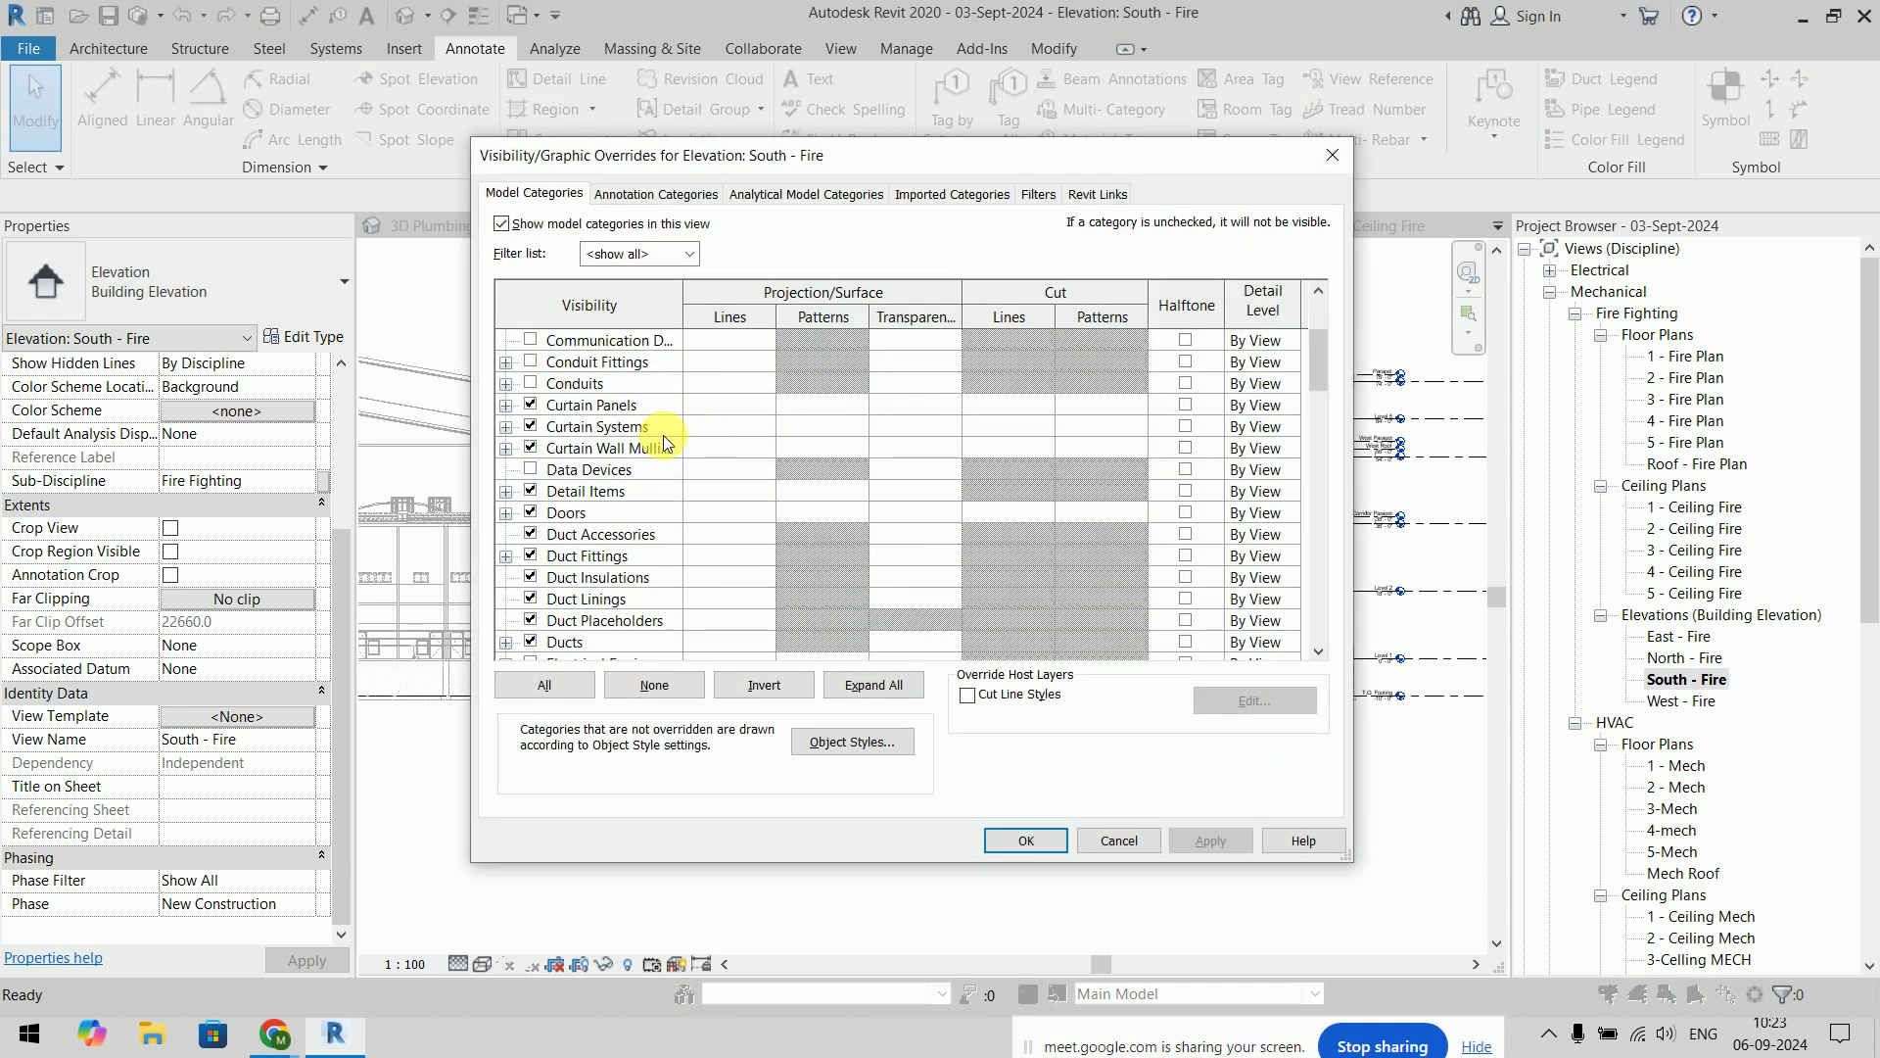
scroll(587, 501, down, 1)
scroll(588, 501, down, 1)
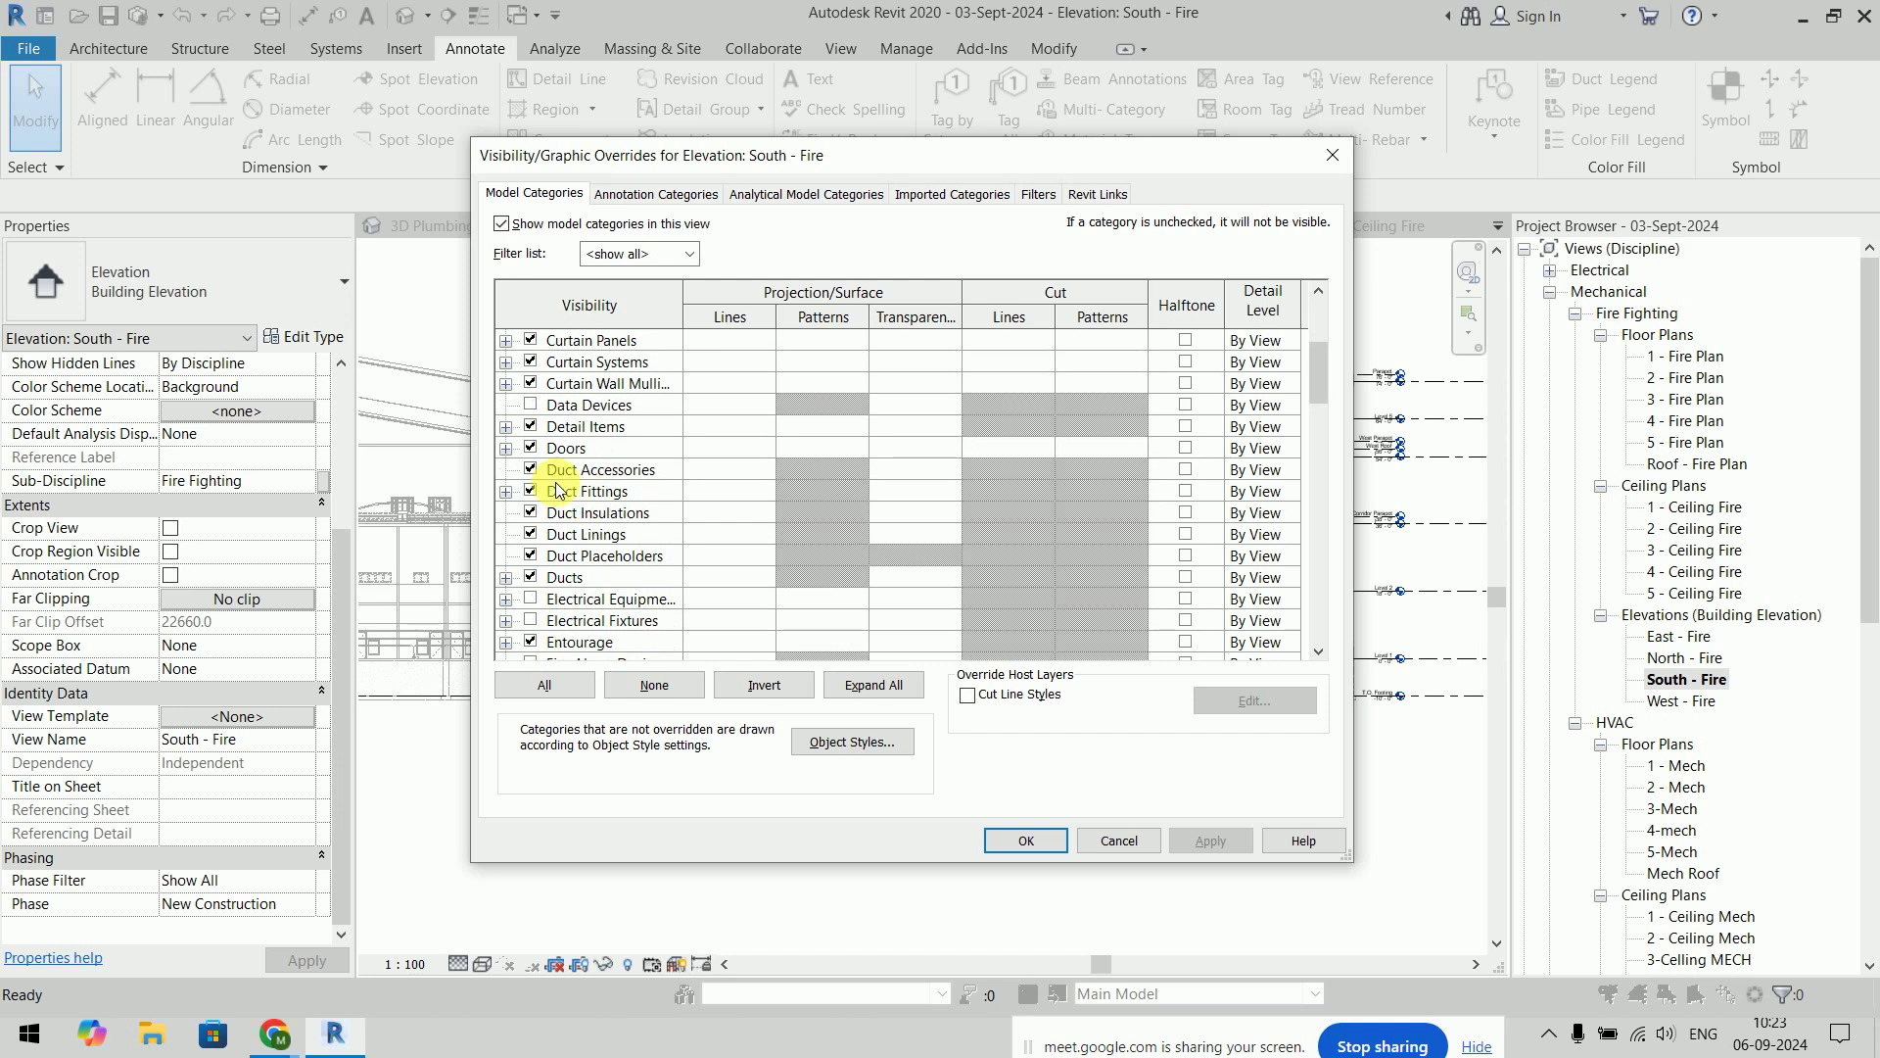
click(532, 472)
click(531, 492)
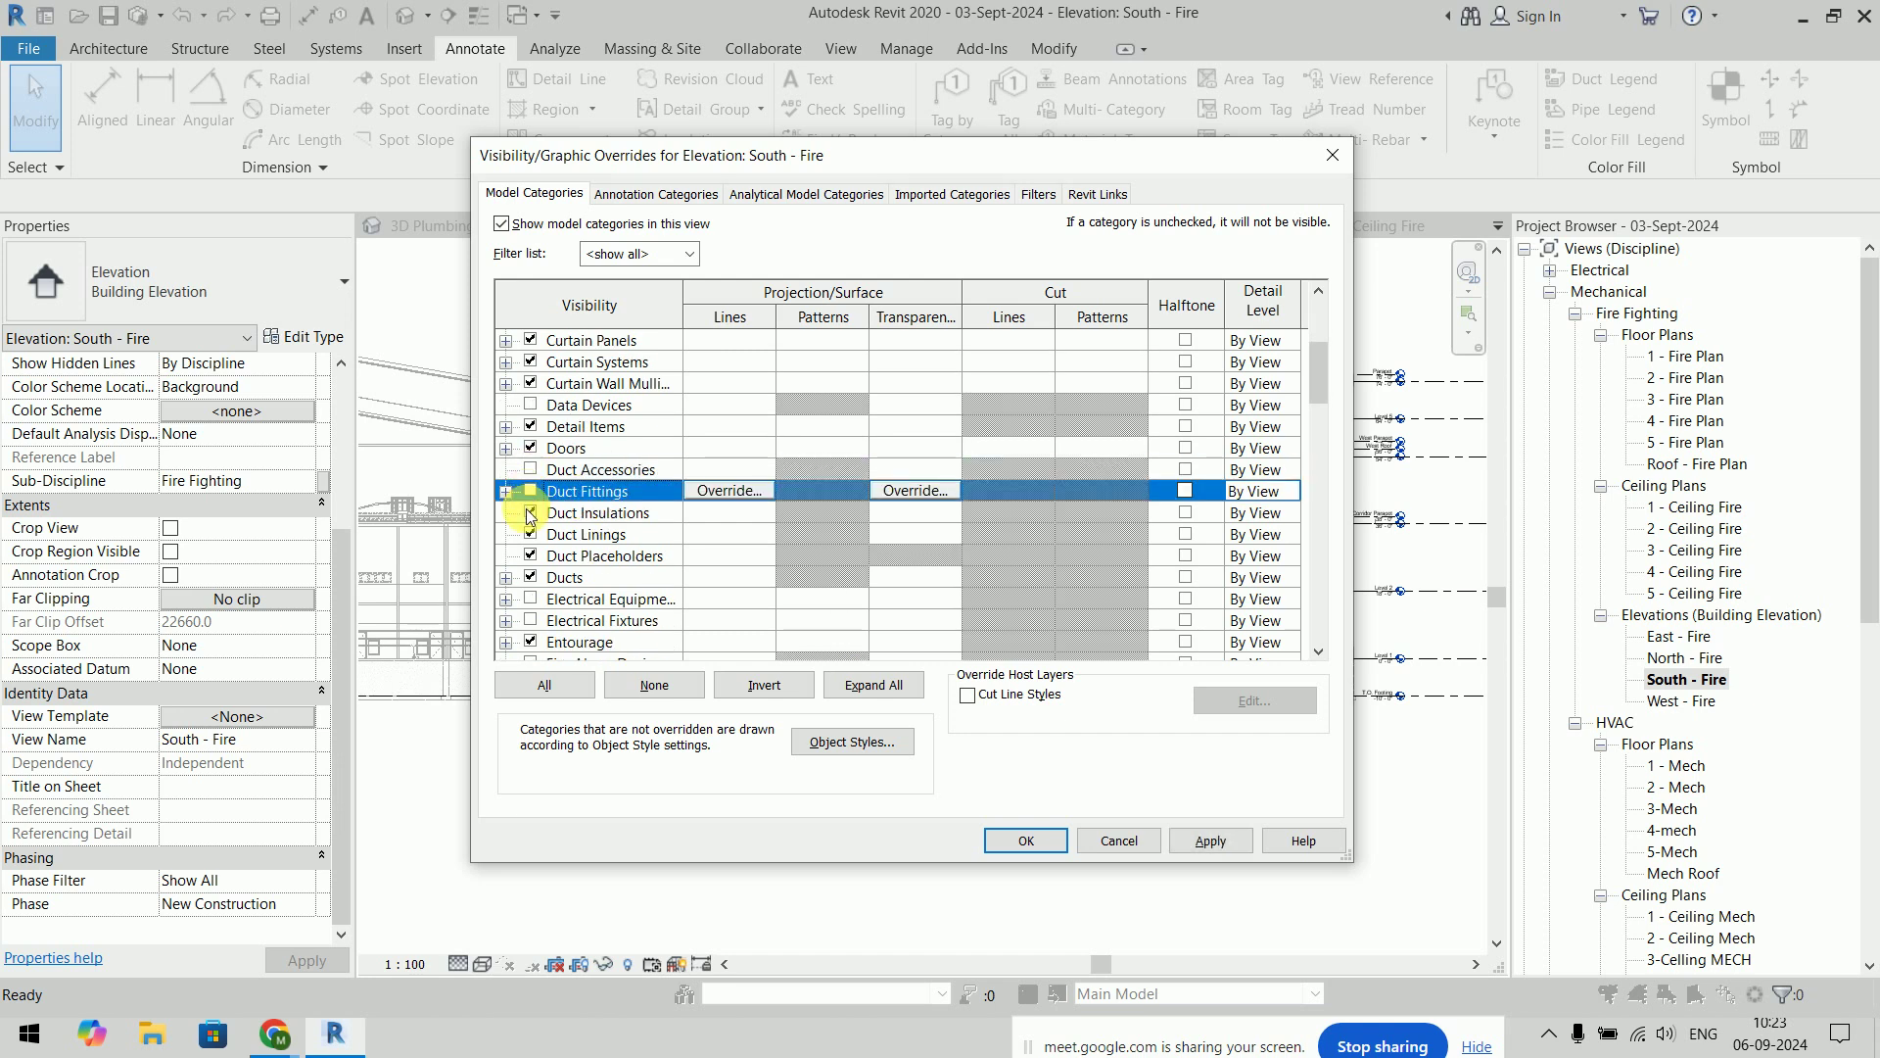
click(532, 533)
click(531, 556)
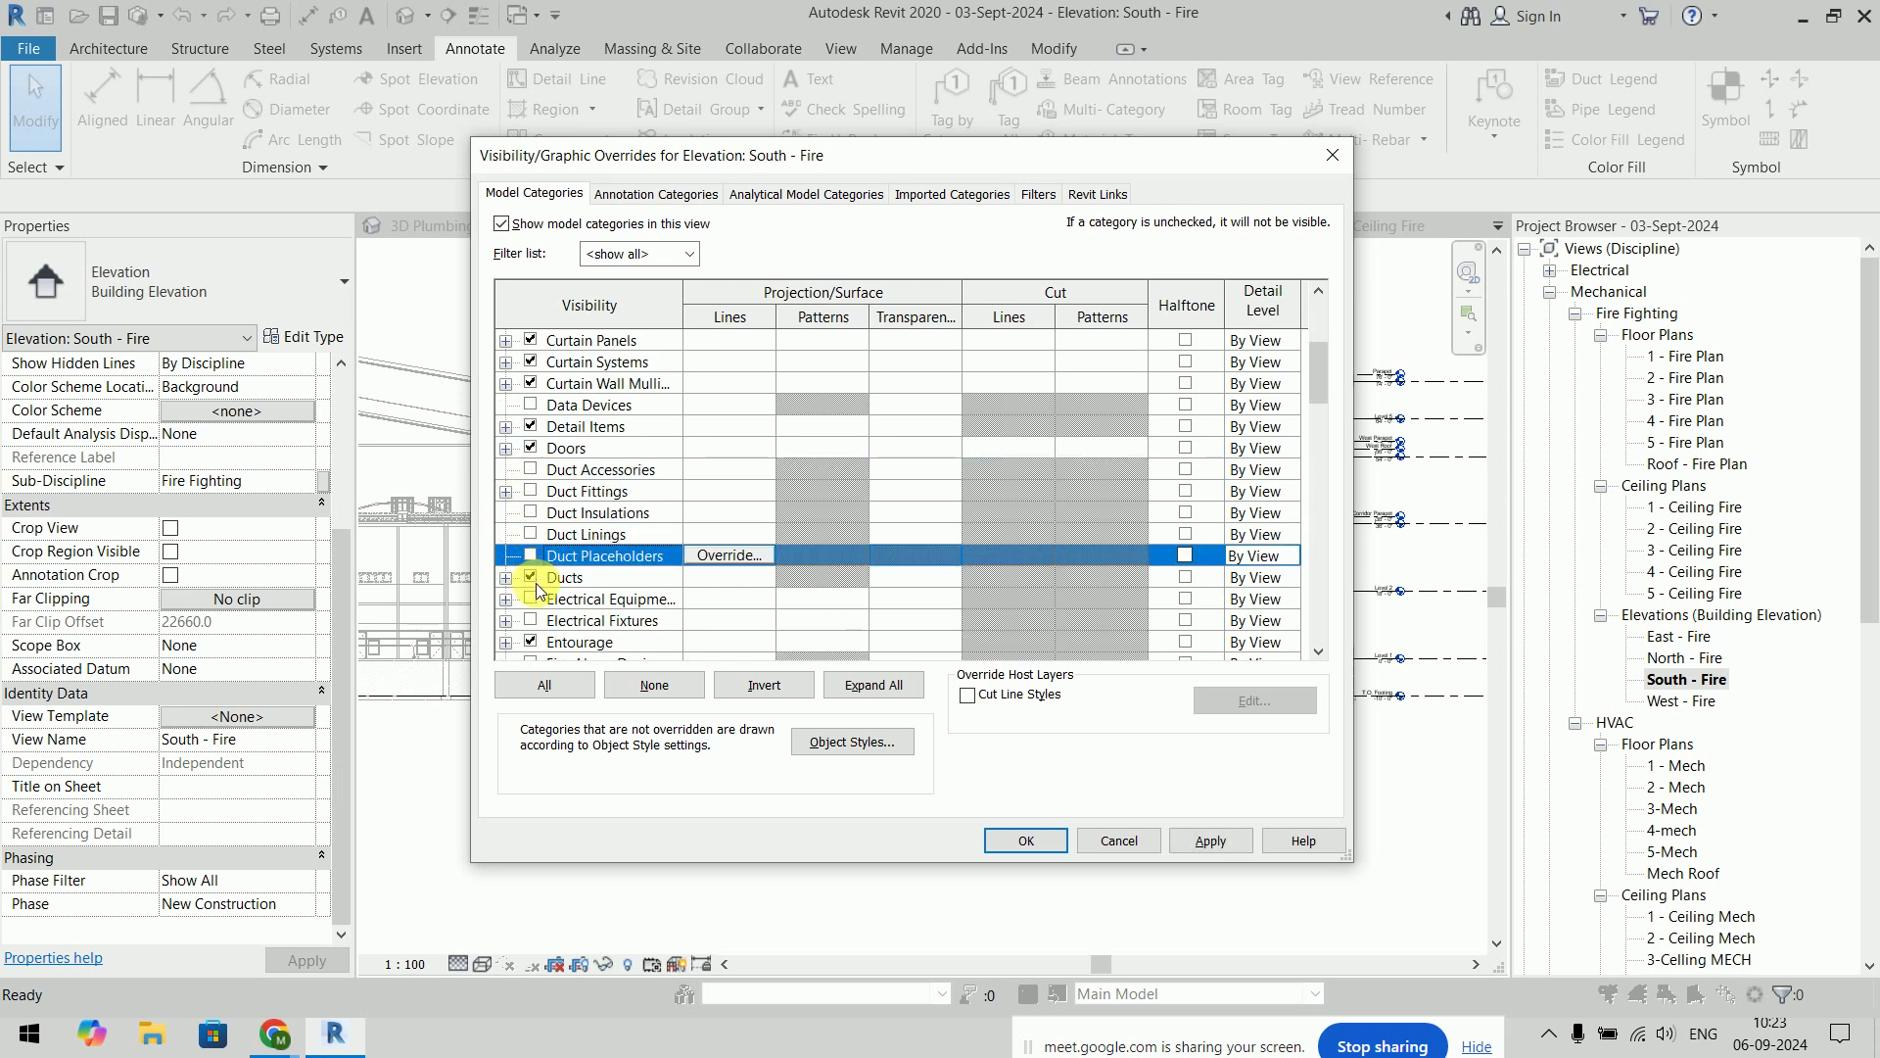
Hide Flex Ducts as well and apply the changes to the view
scroll(711, 529, down, 1)
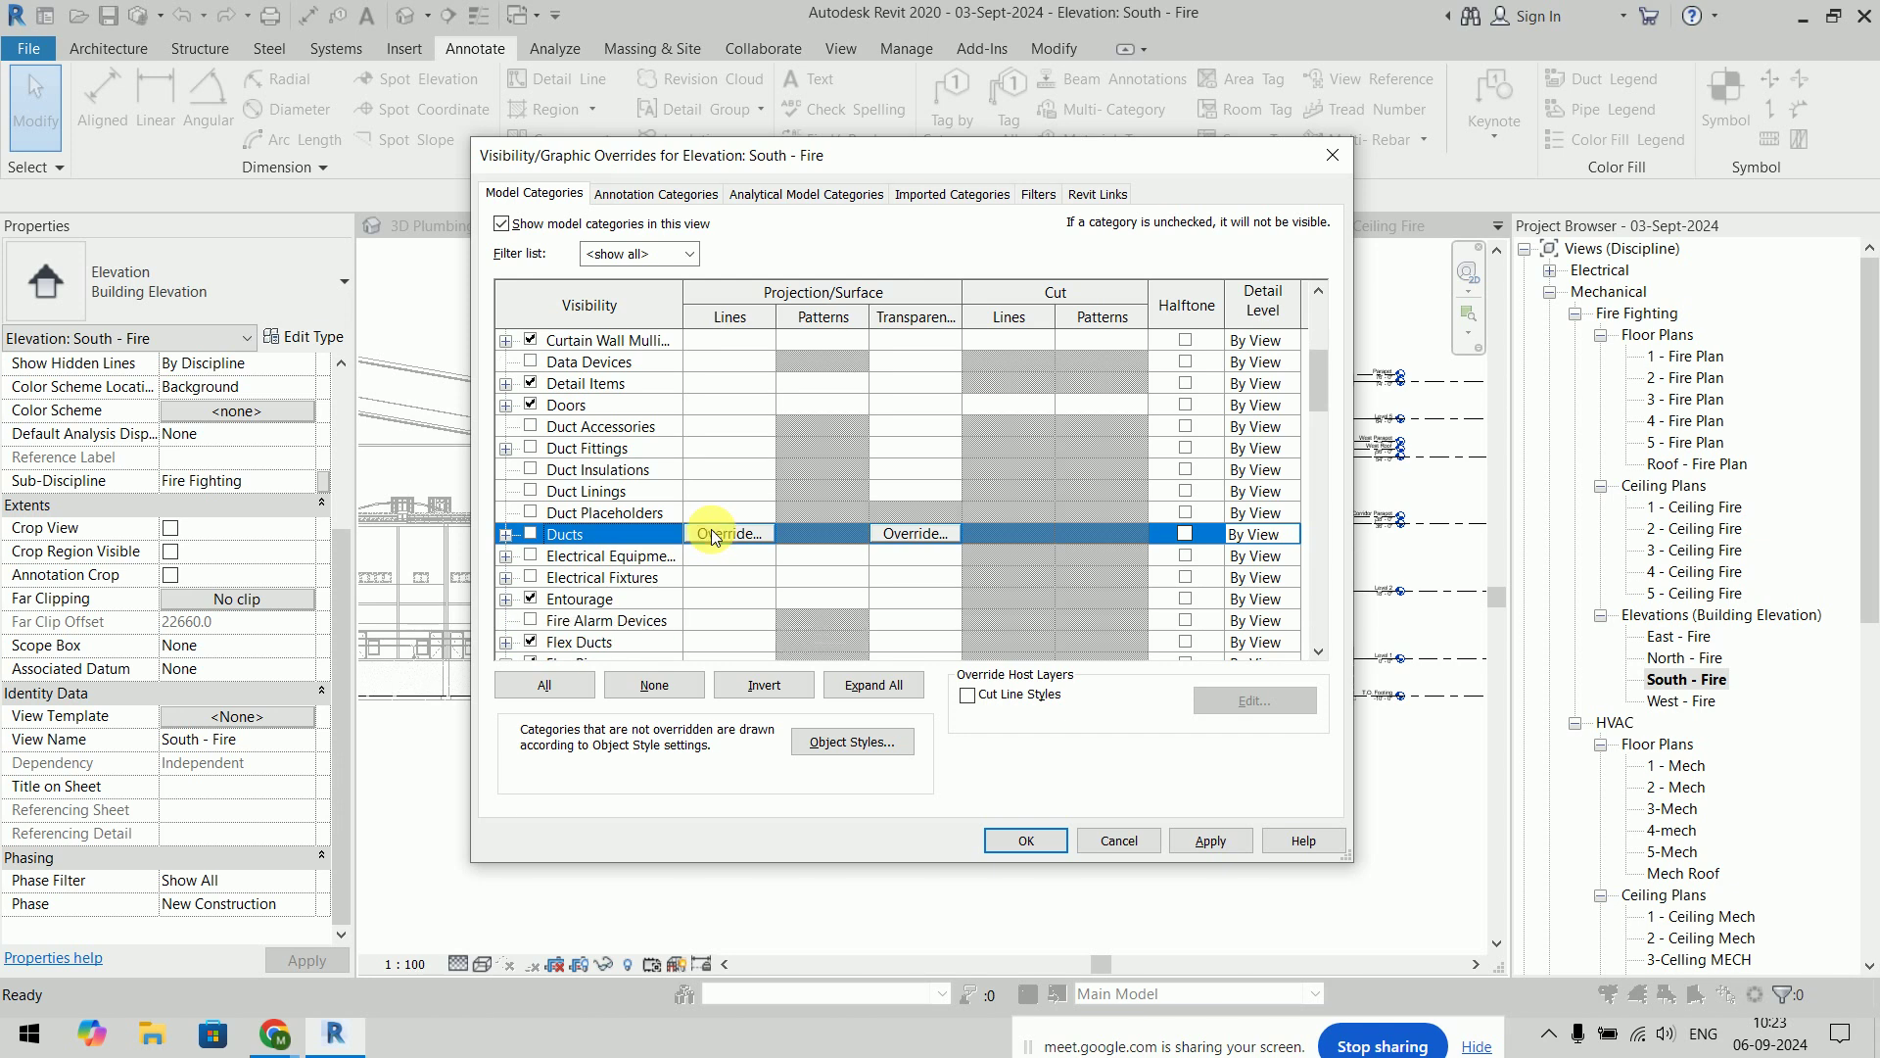
click(522, 645)
scroll(724, 485, down, 3)
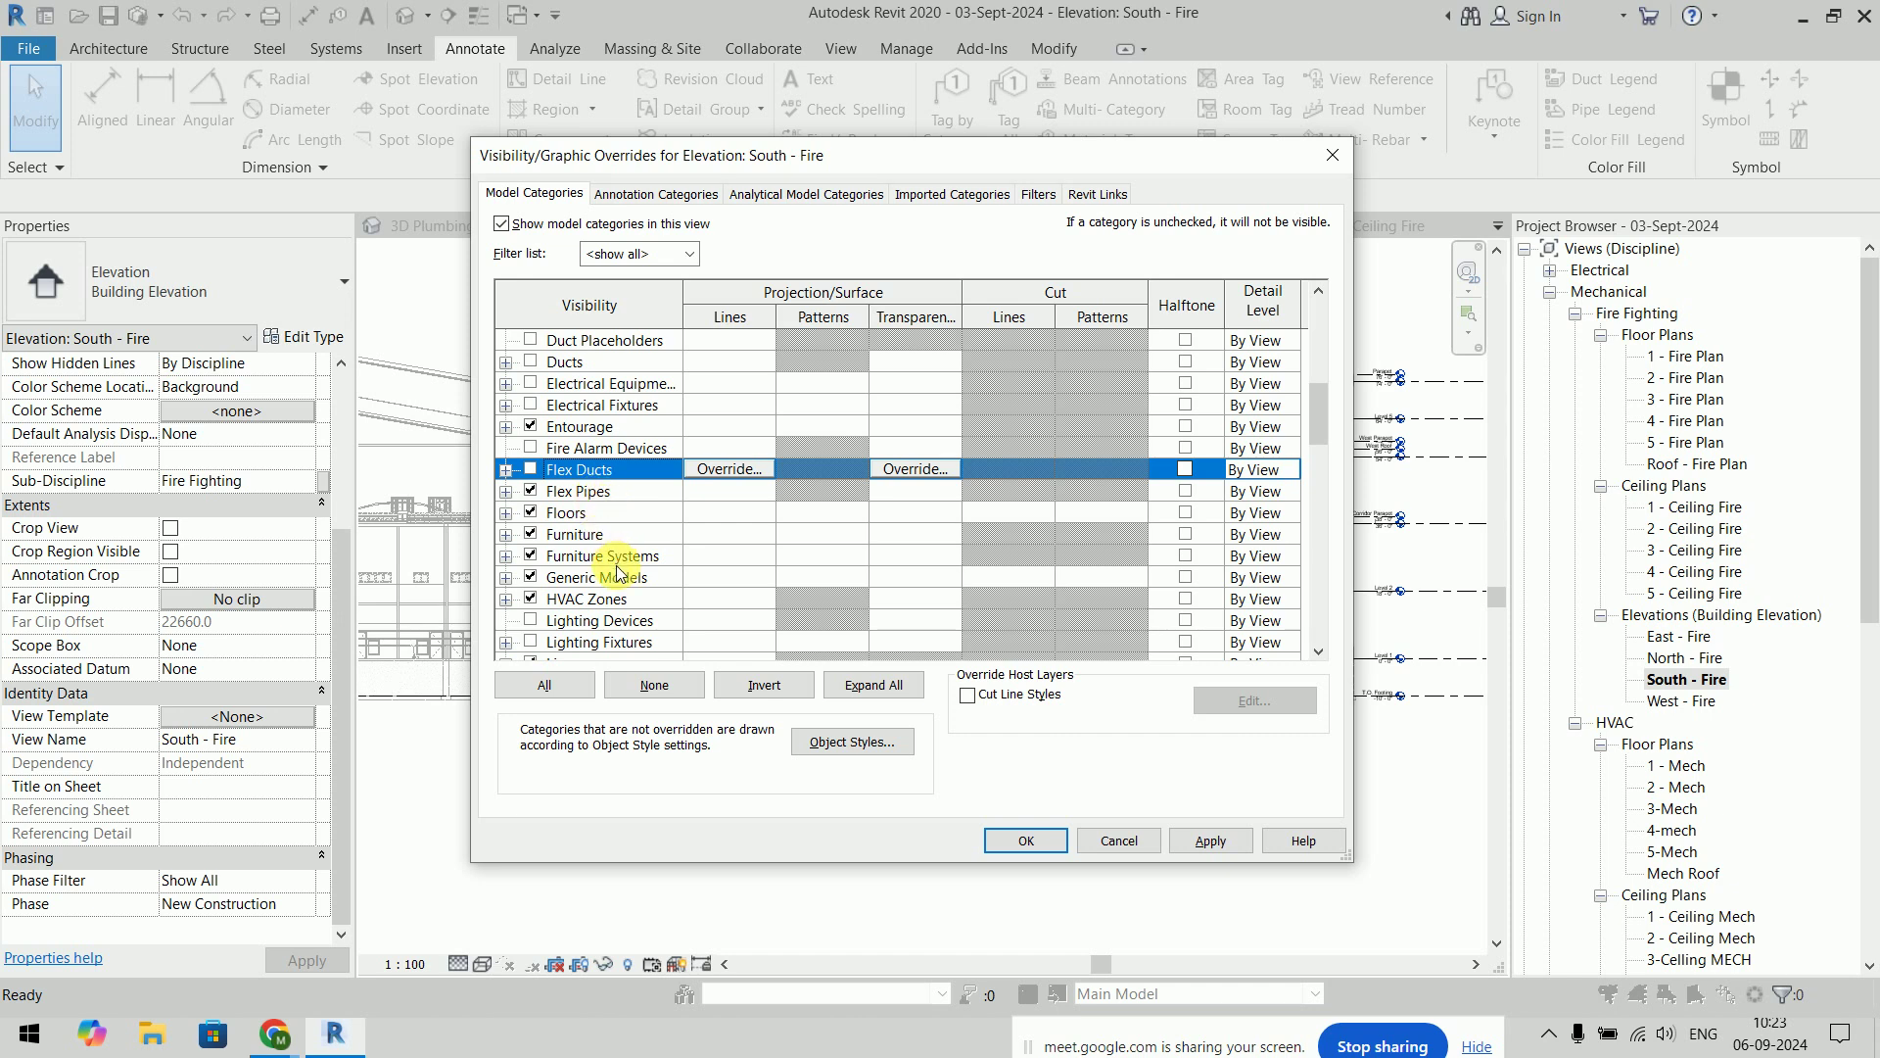
scroll(618, 572, down, 1)
scroll(619, 572, down, 1)
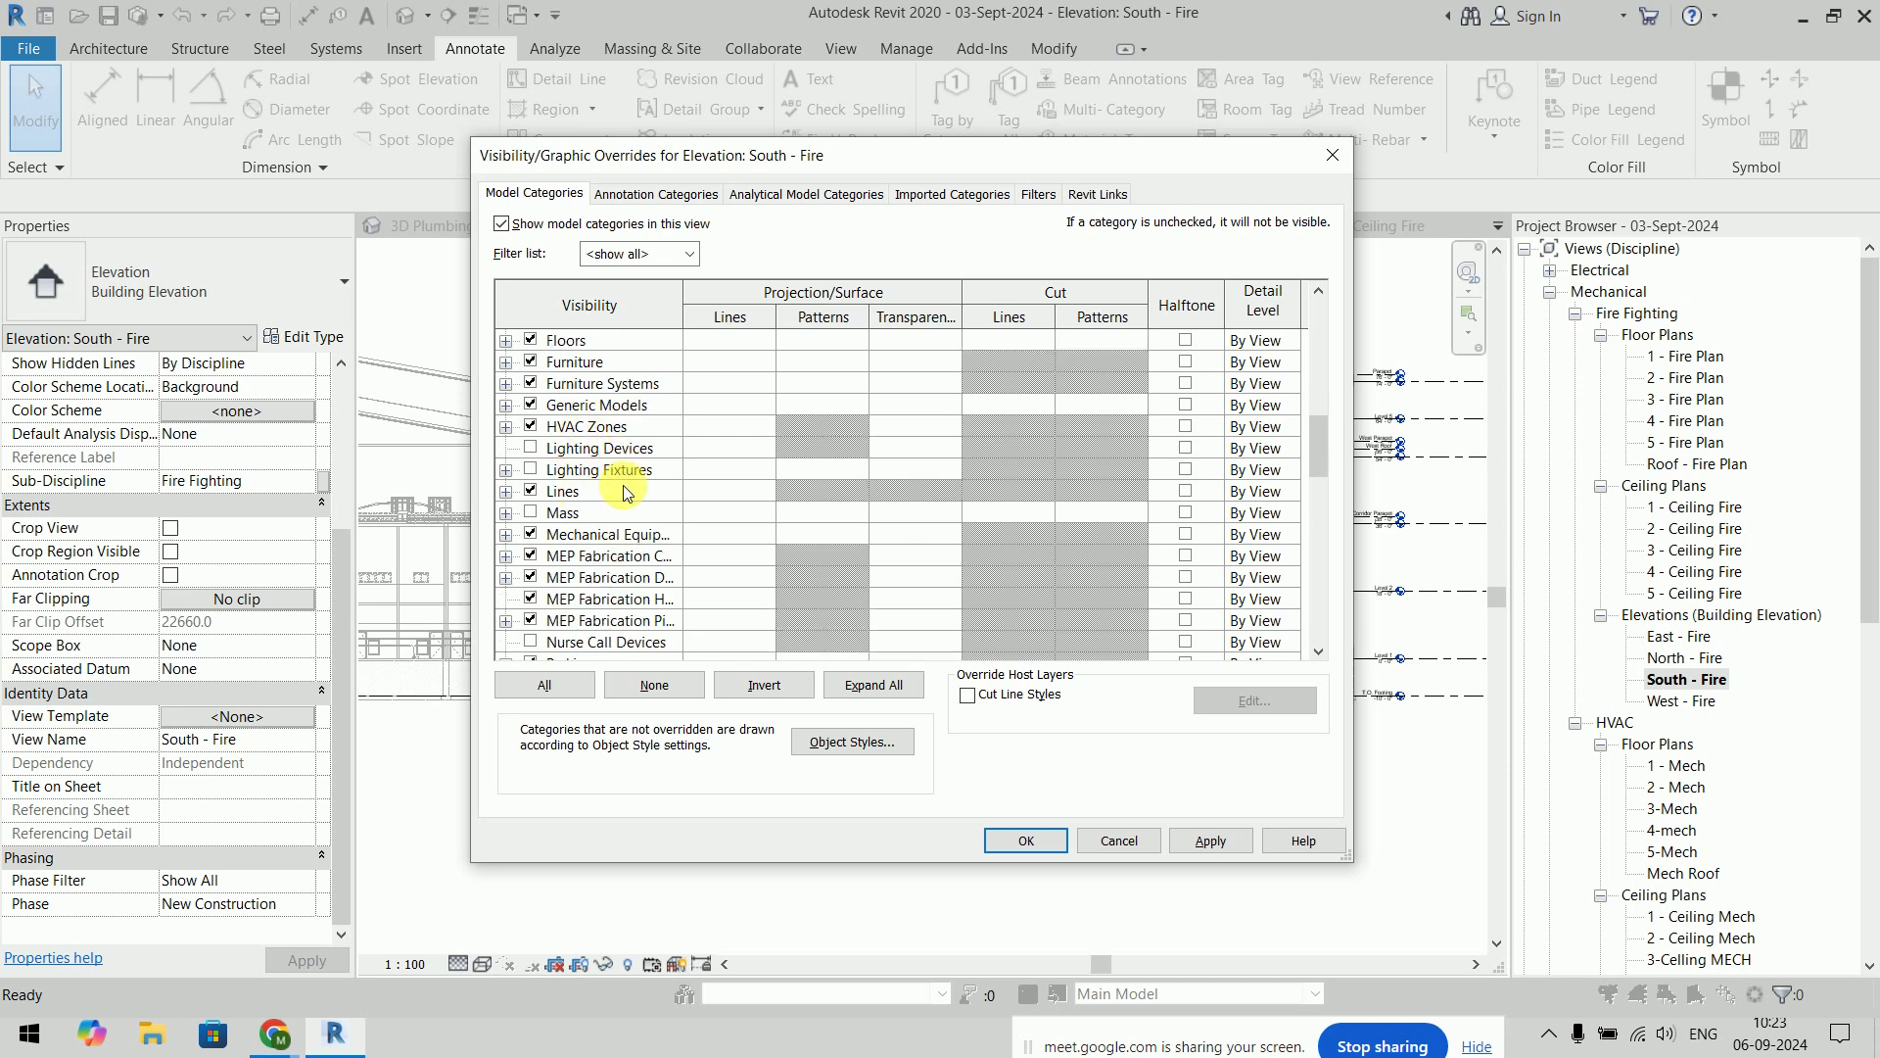
scroll(632, 533, down, 3)
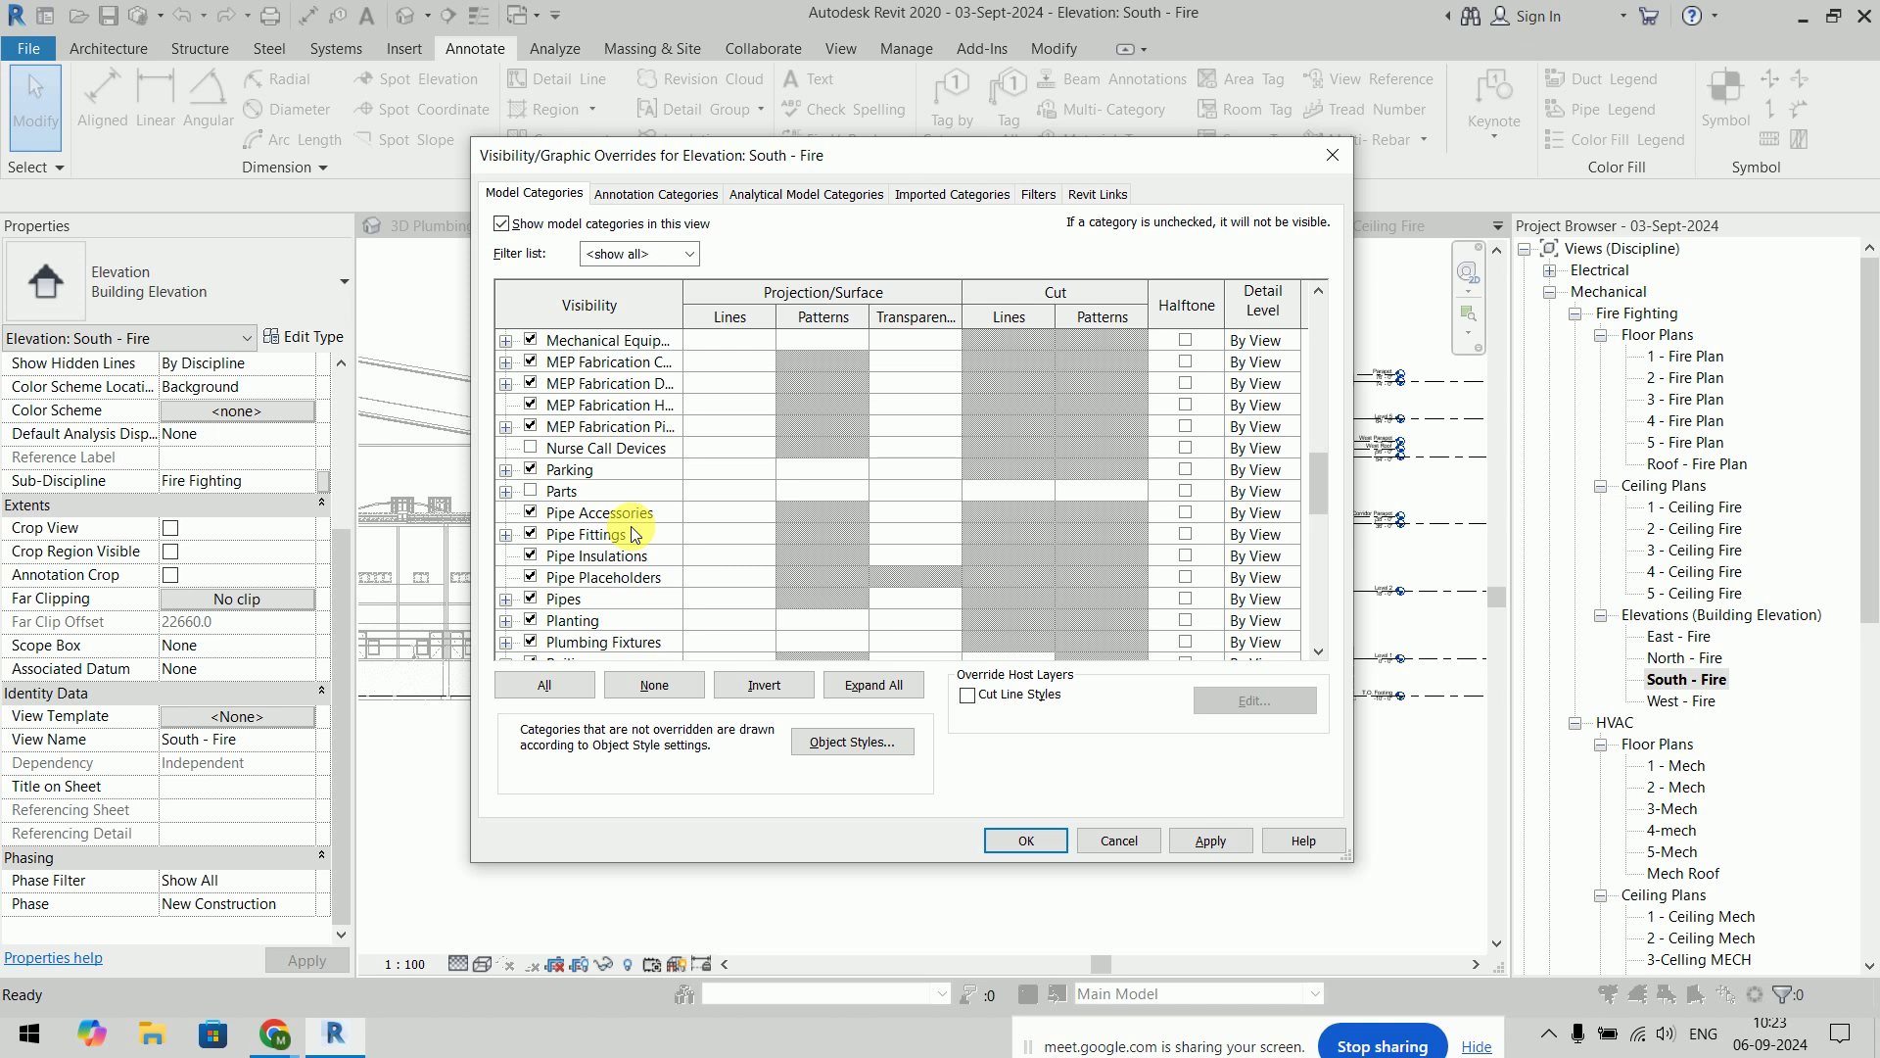
scroll(631, 528, down, 3)
scroll(630, 528, down, 3)
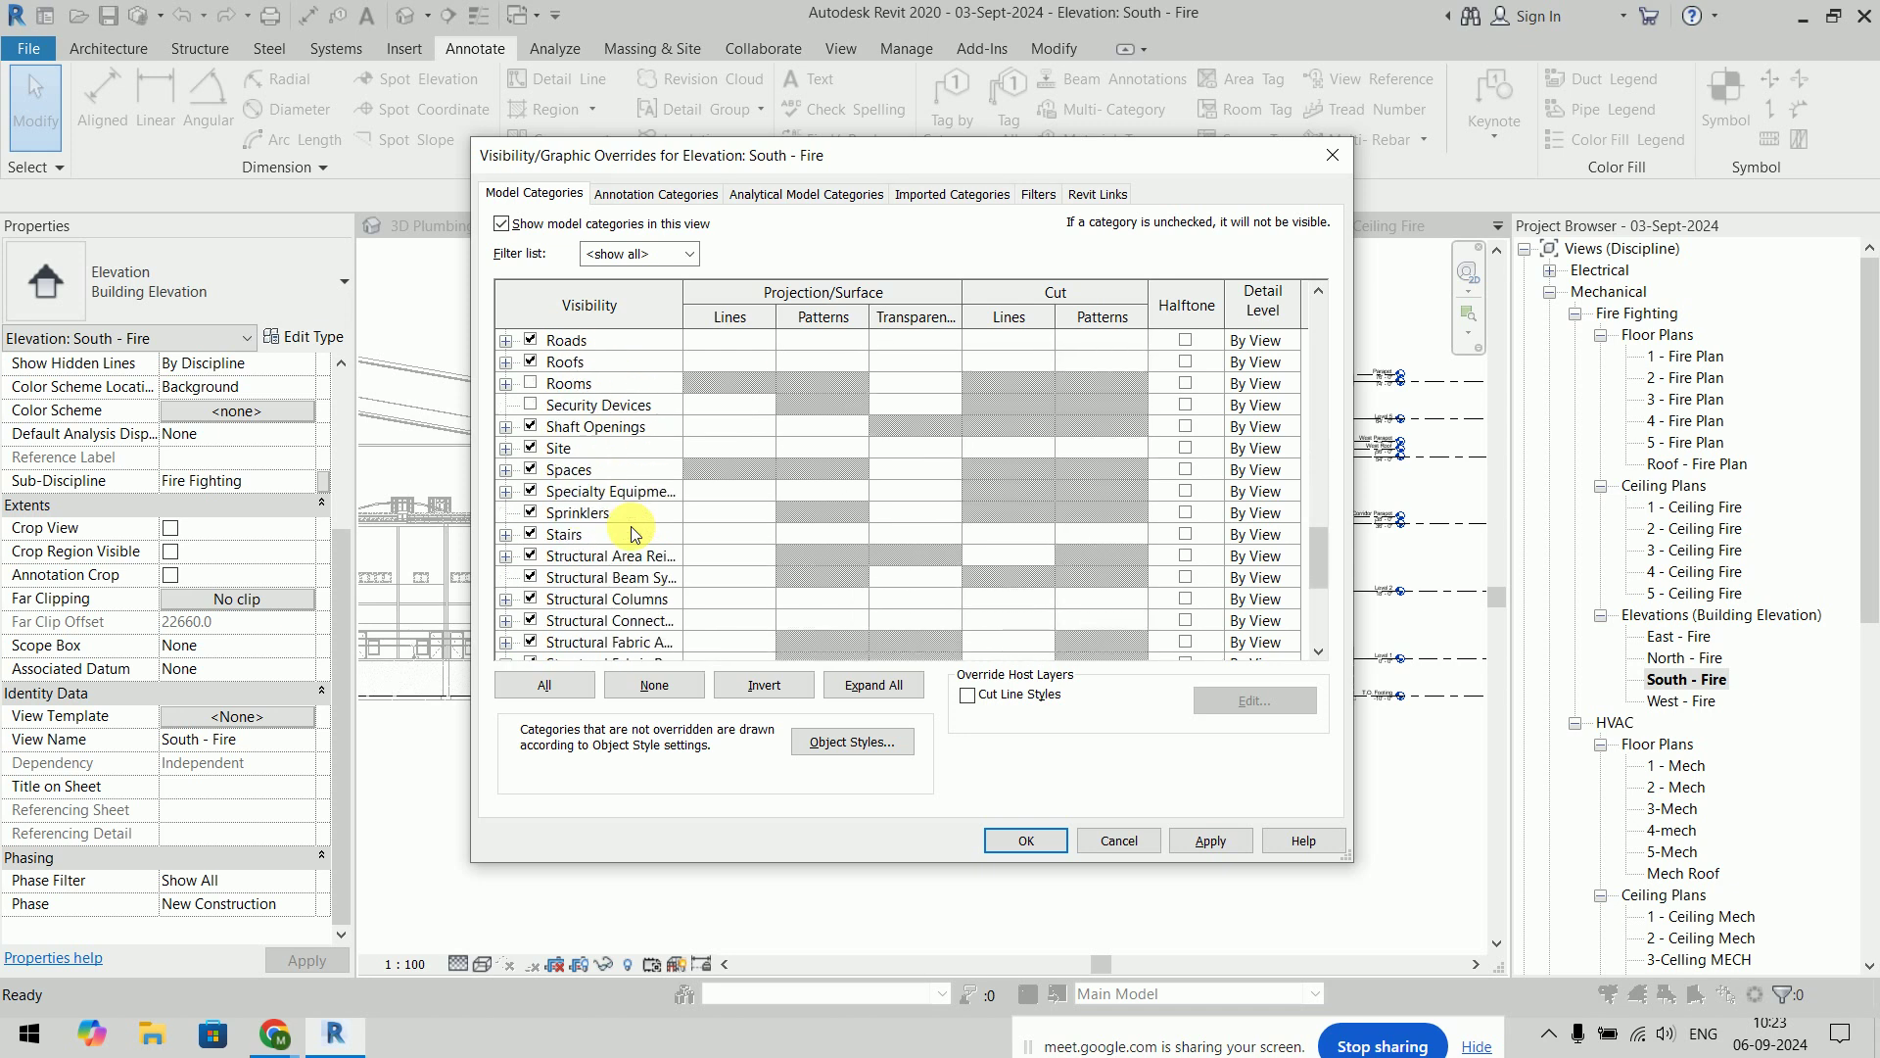
click(1211, 840)
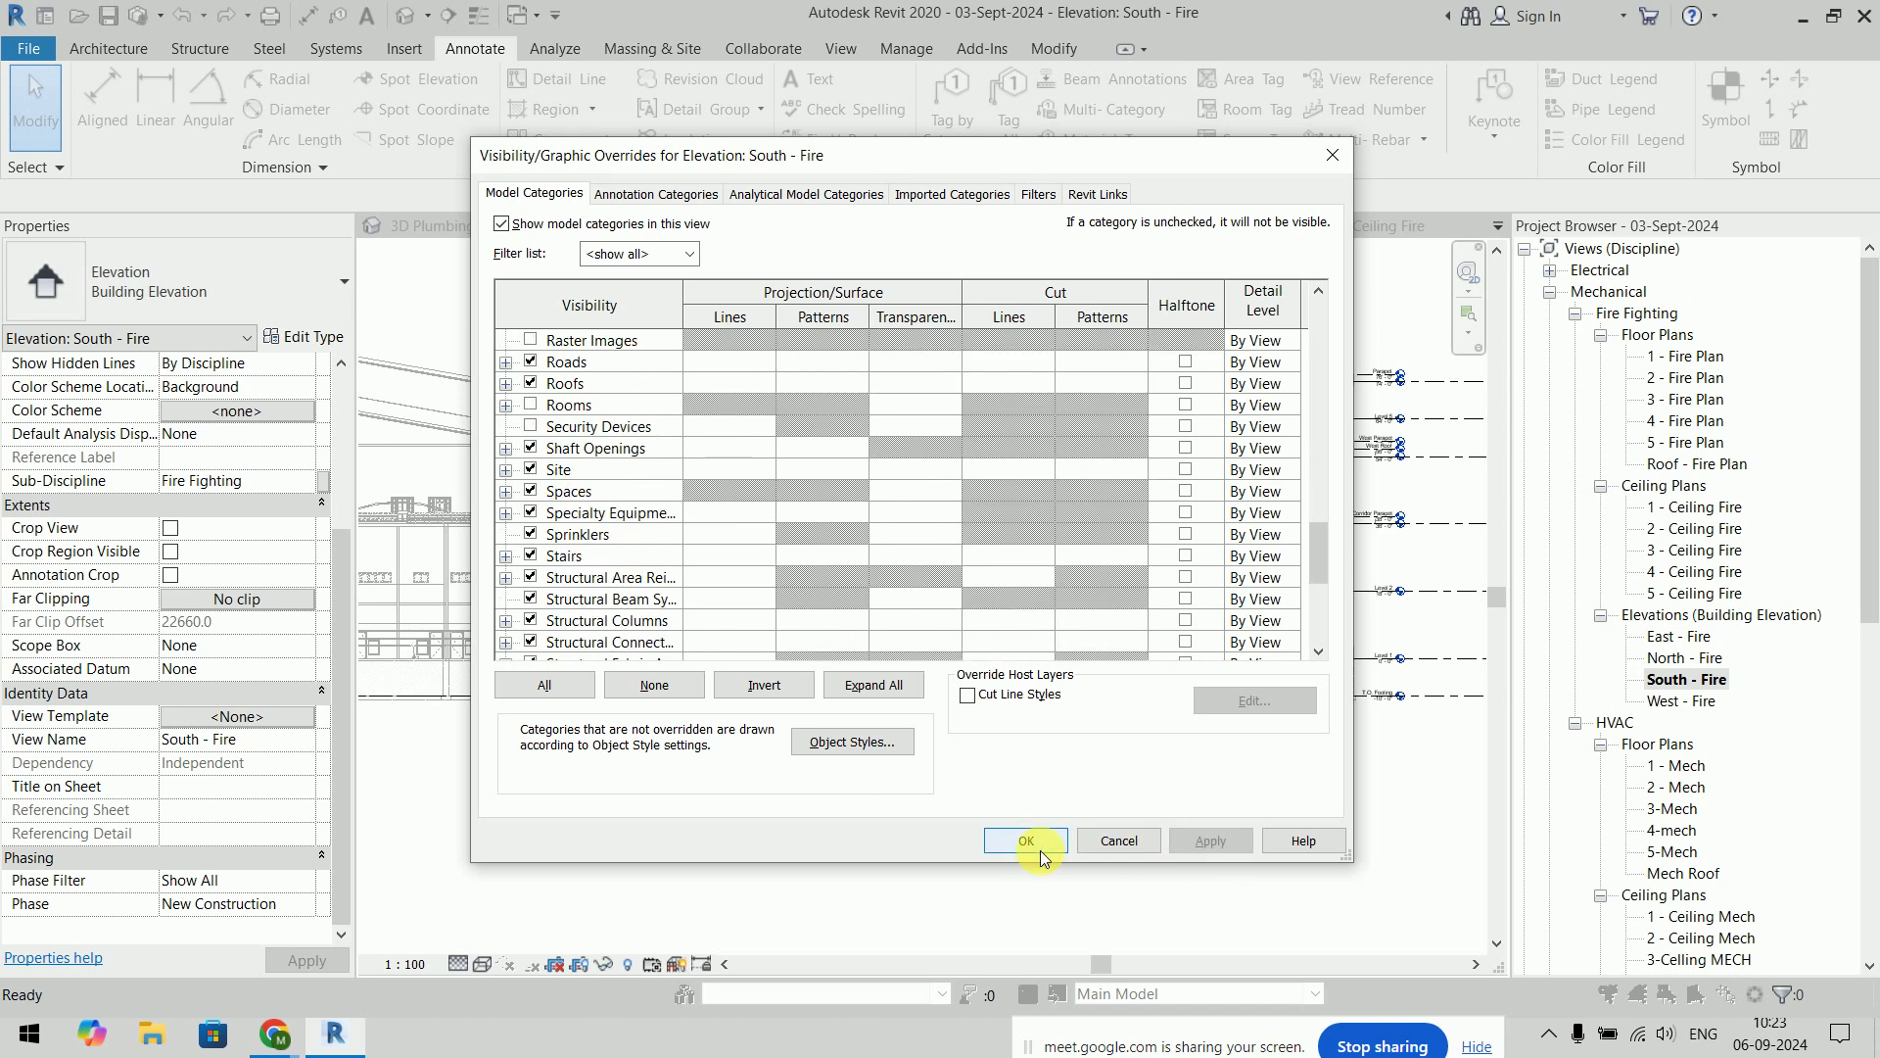
click(1025, 841)
scroll(1201, 642, up, 2)
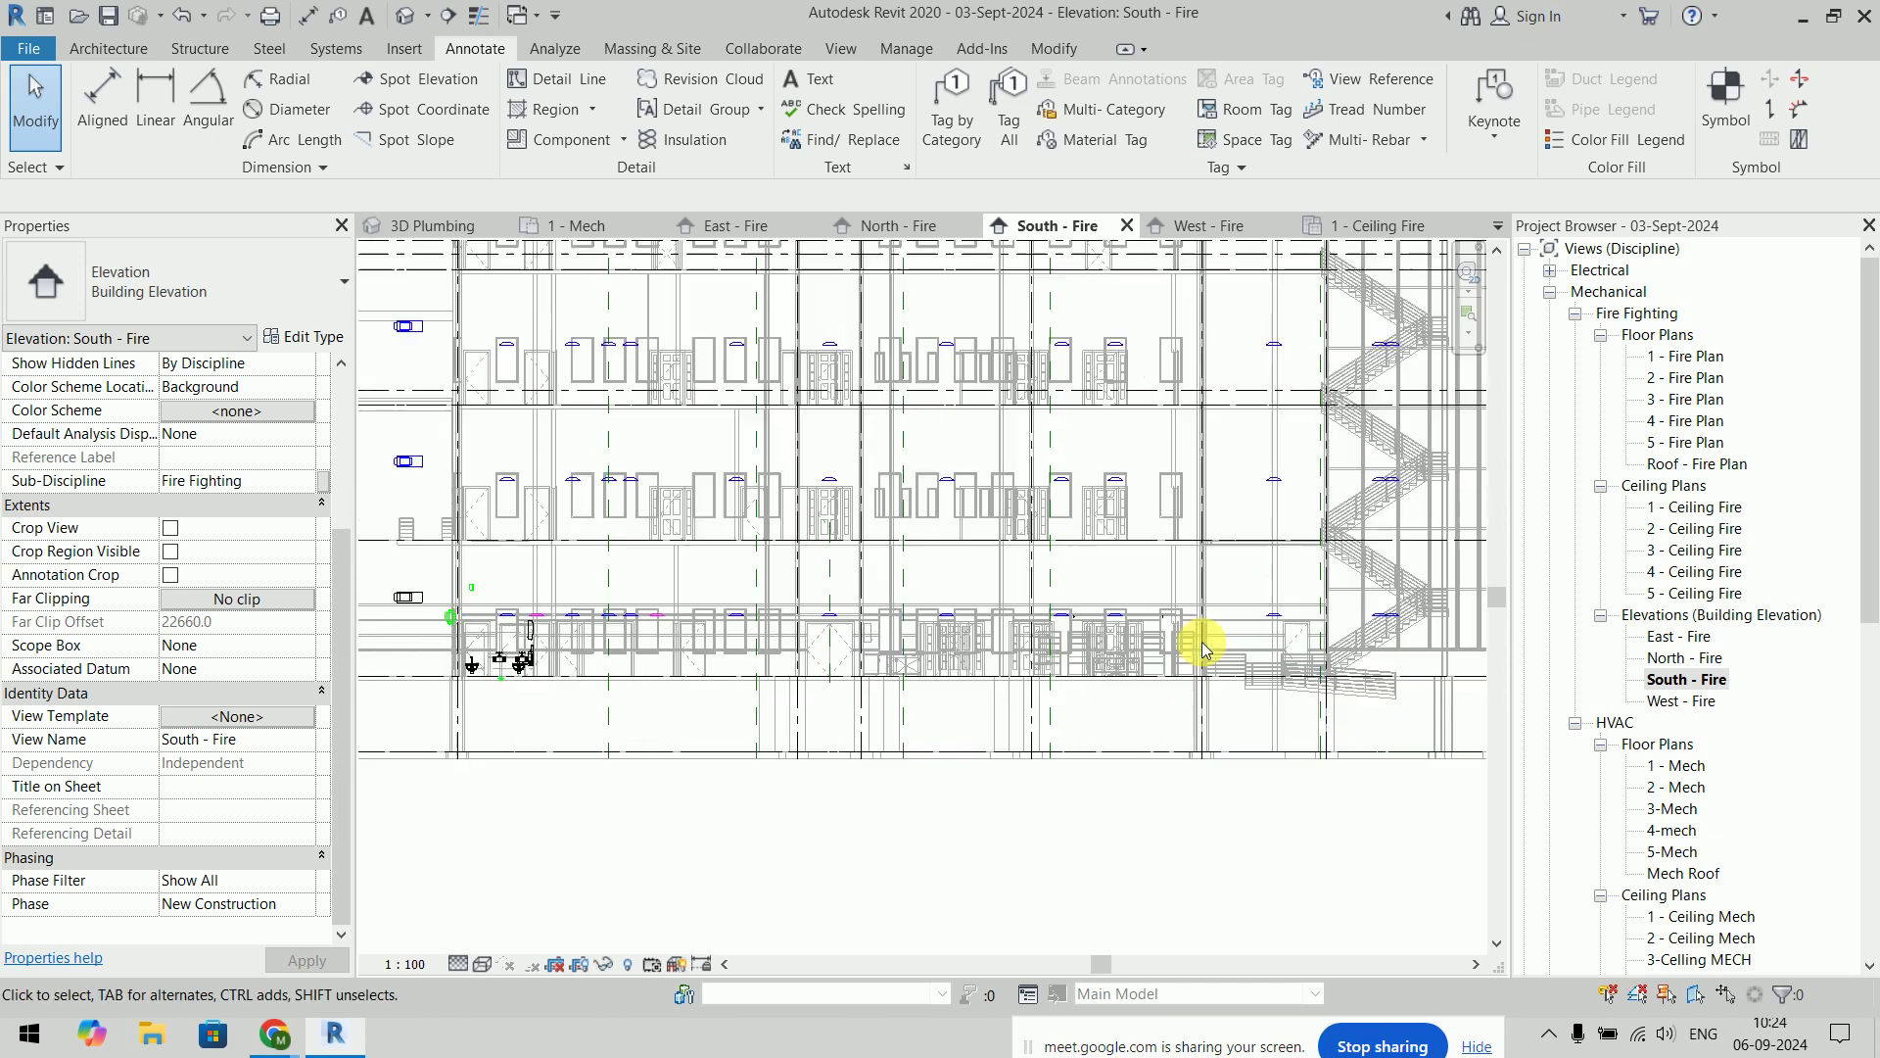
scroll(1202, 642, down, 2)
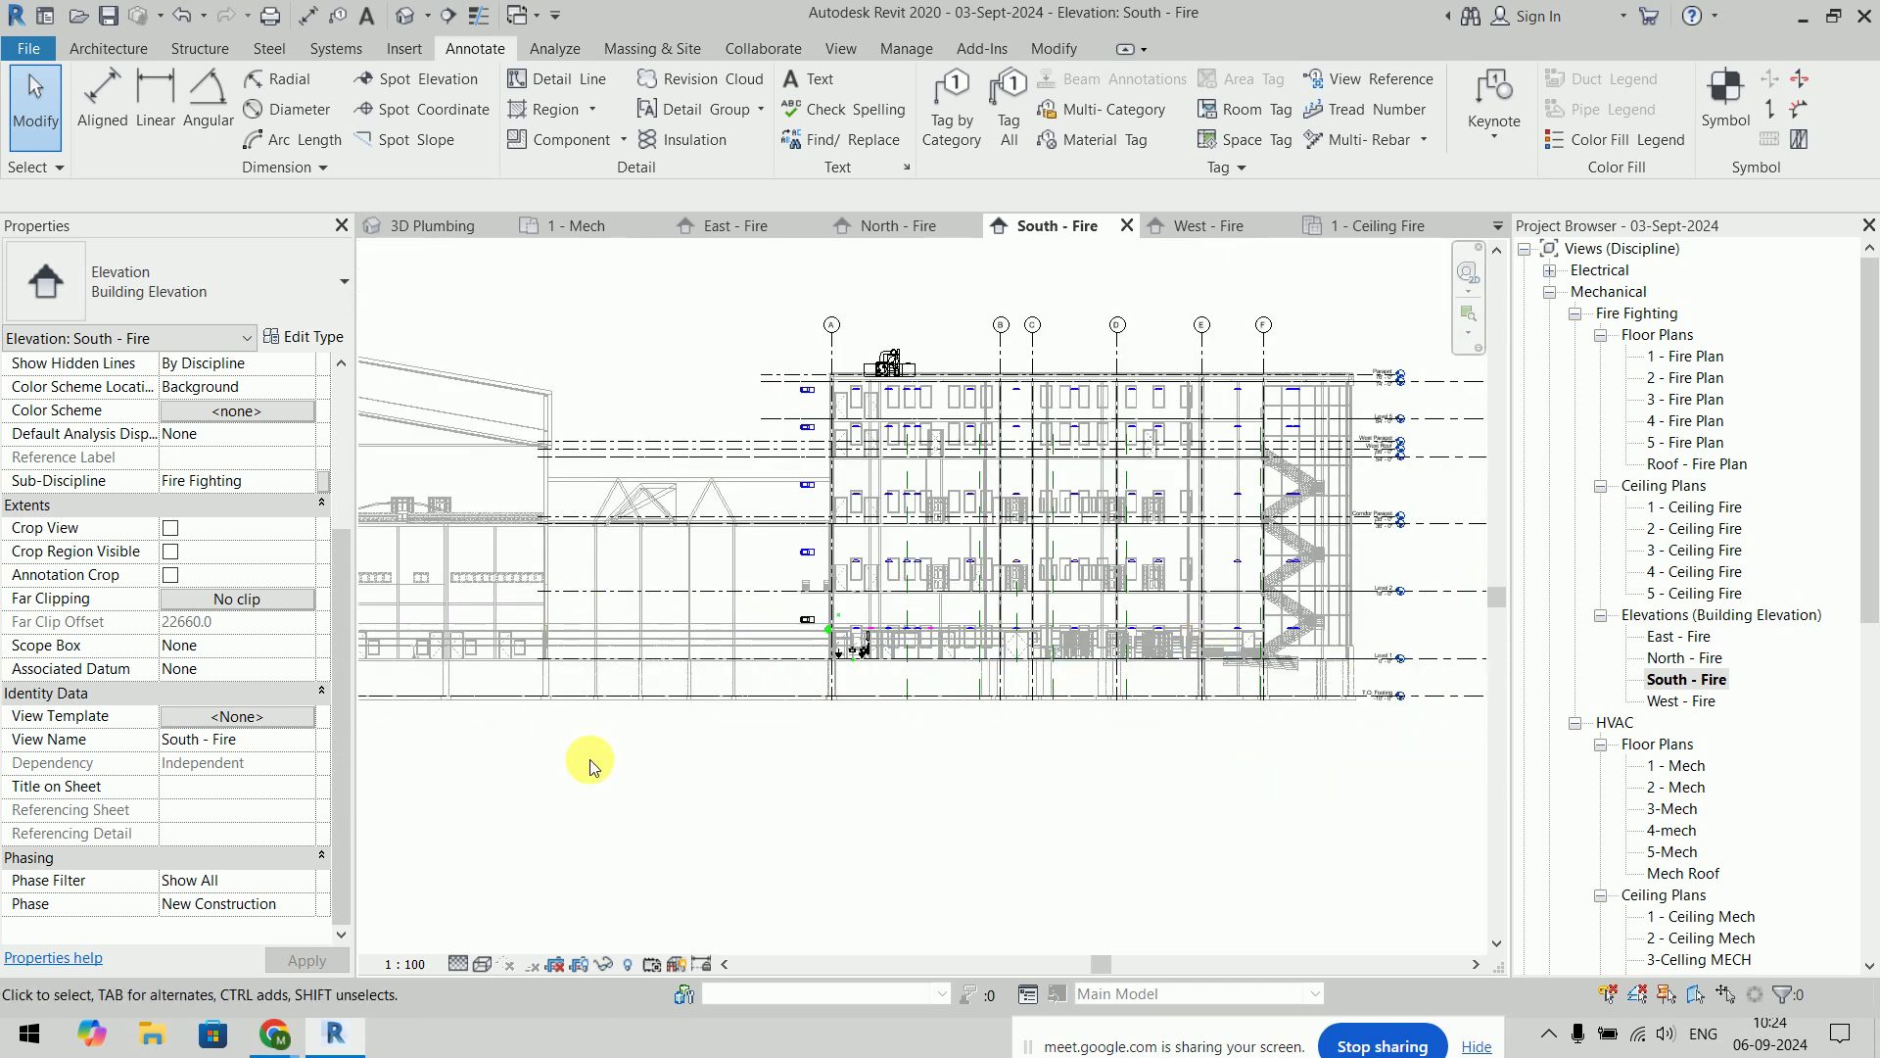
key(v)
key(g)
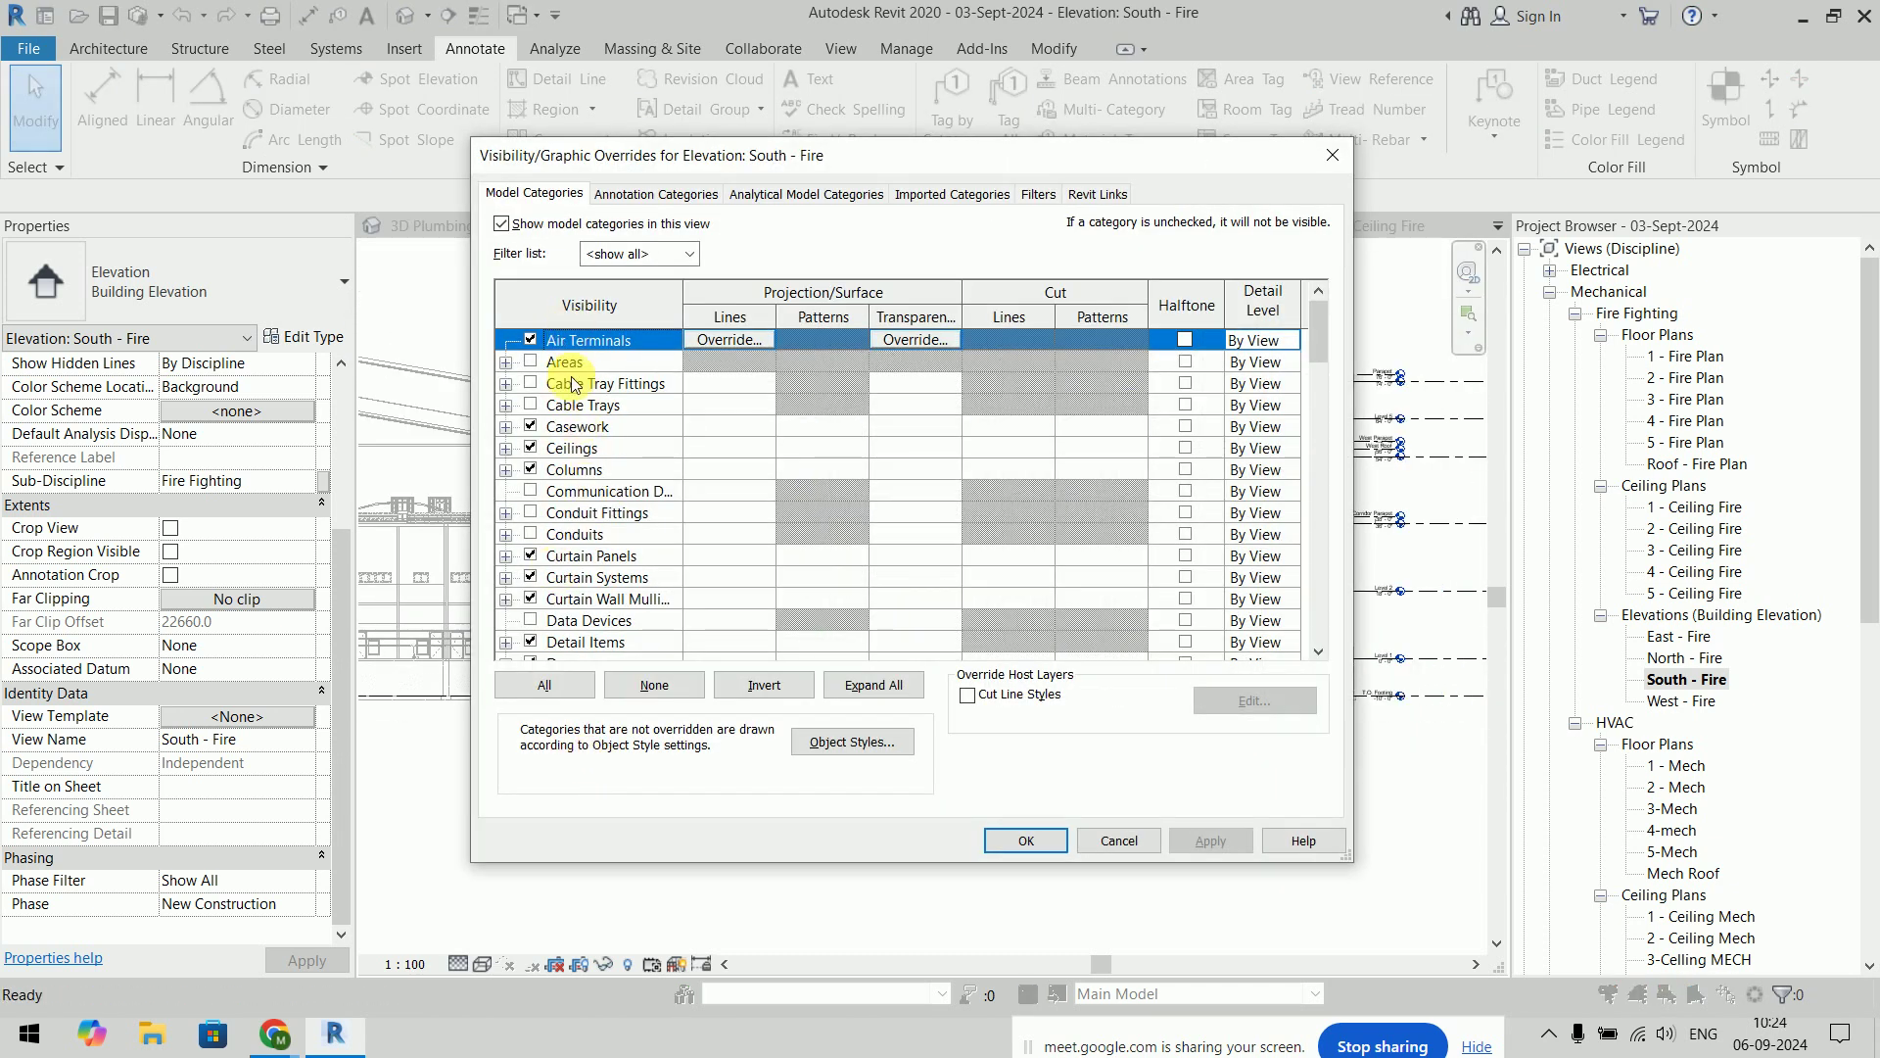
click(530, 339)
click(1038, 840)
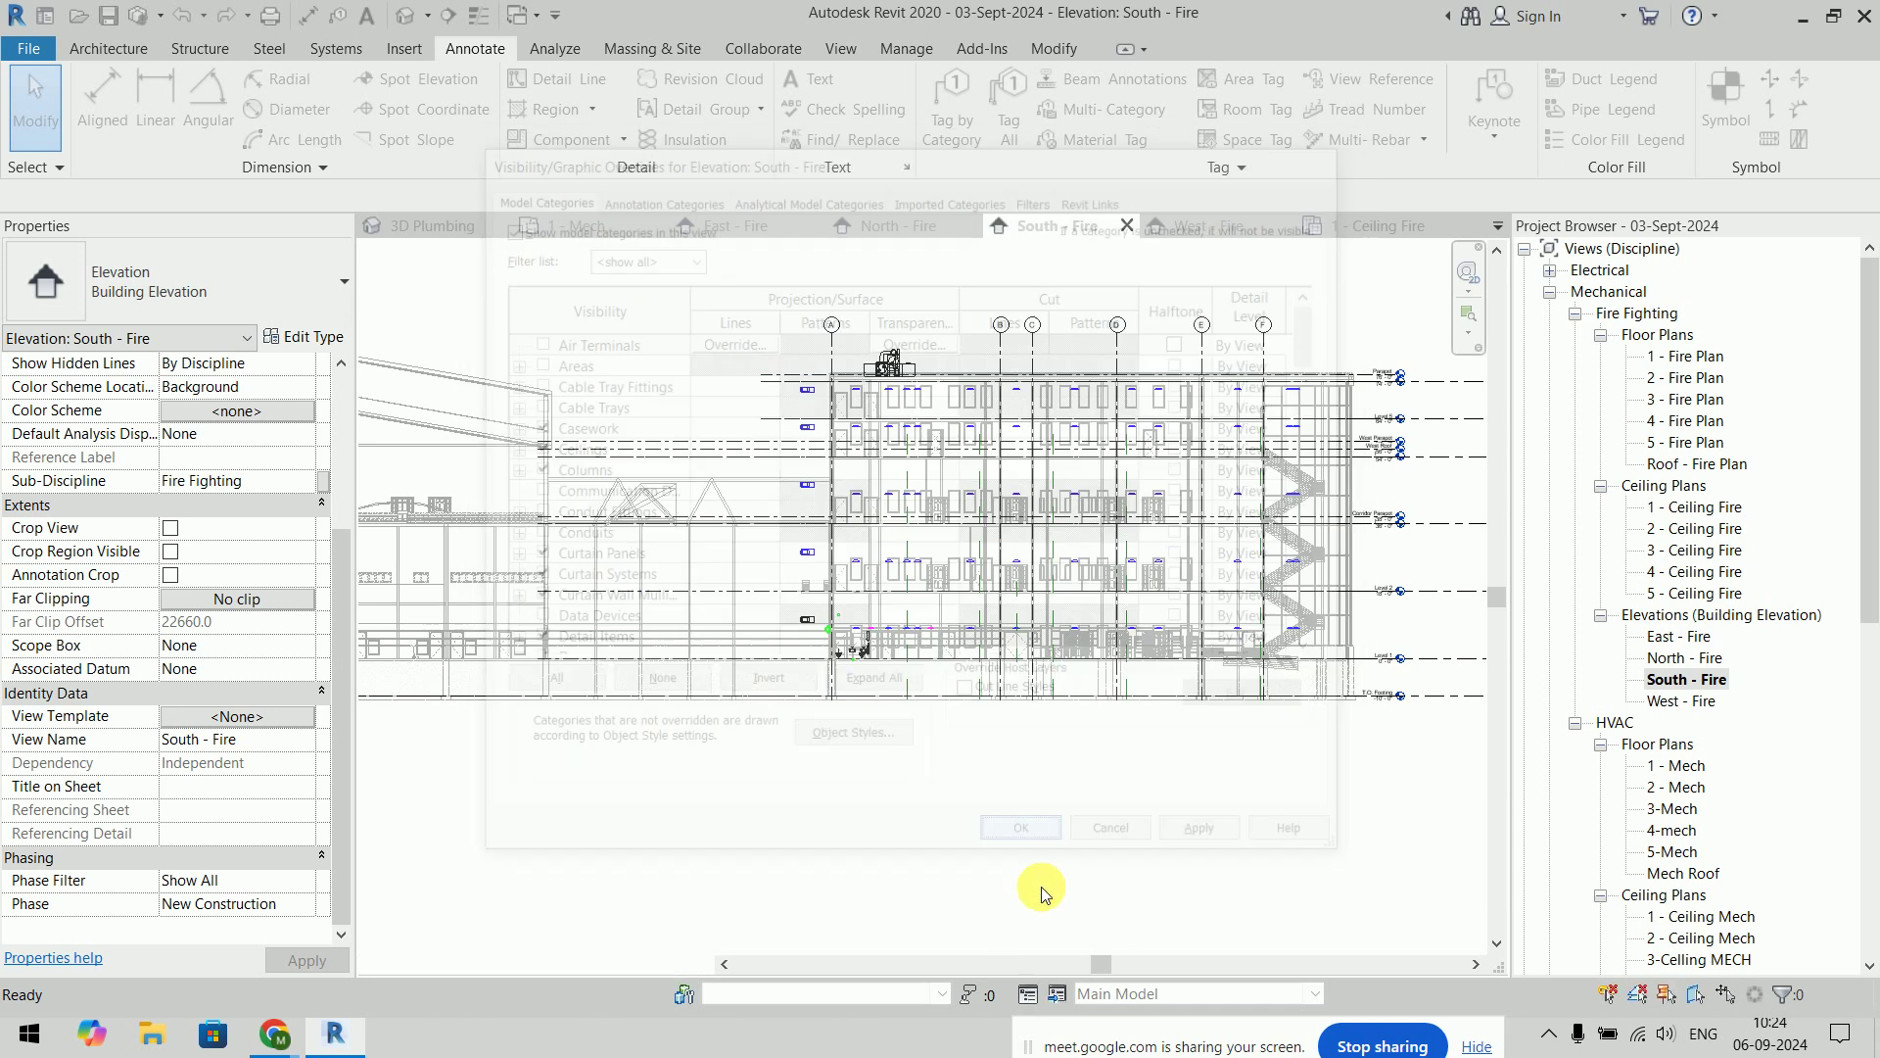
middle_drag(1107, 734, 968, 752)
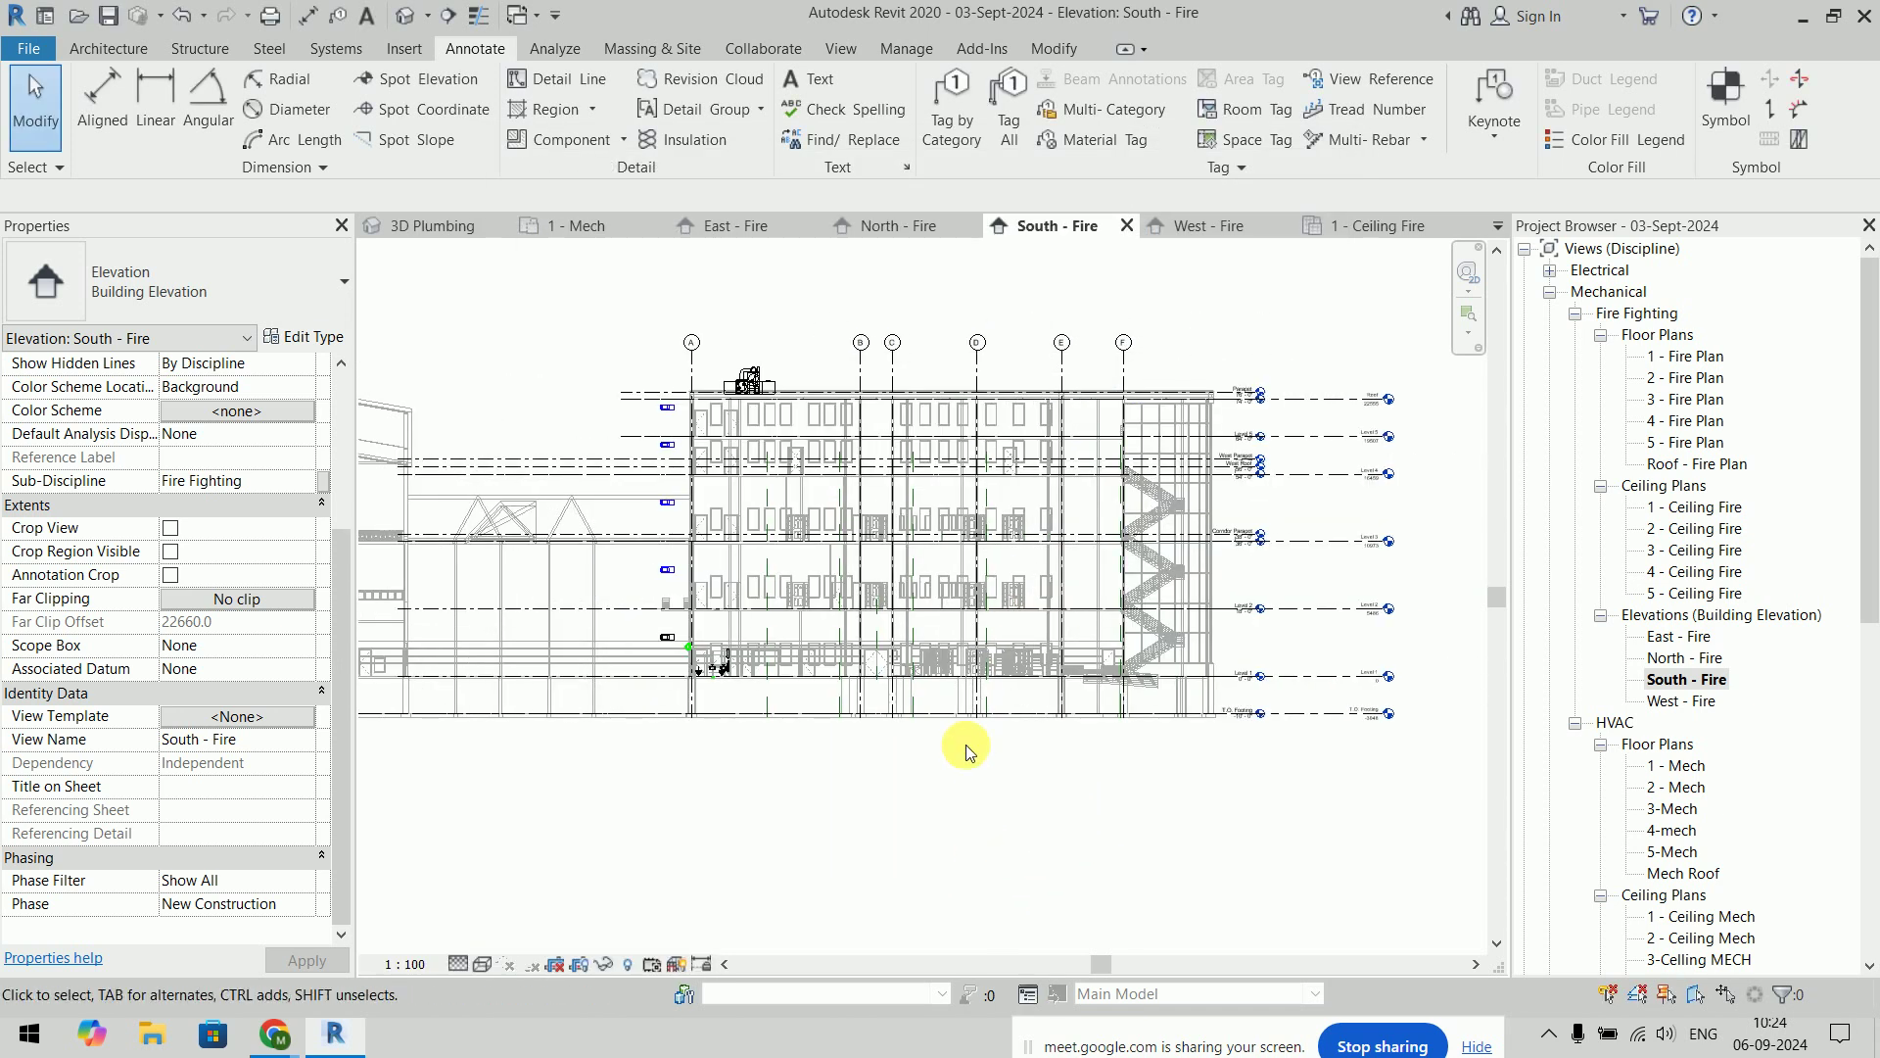
scroll(960, 724, up, 3)
scroll(1300, 587, up, 3)
scroll(875, 566, up, 3)
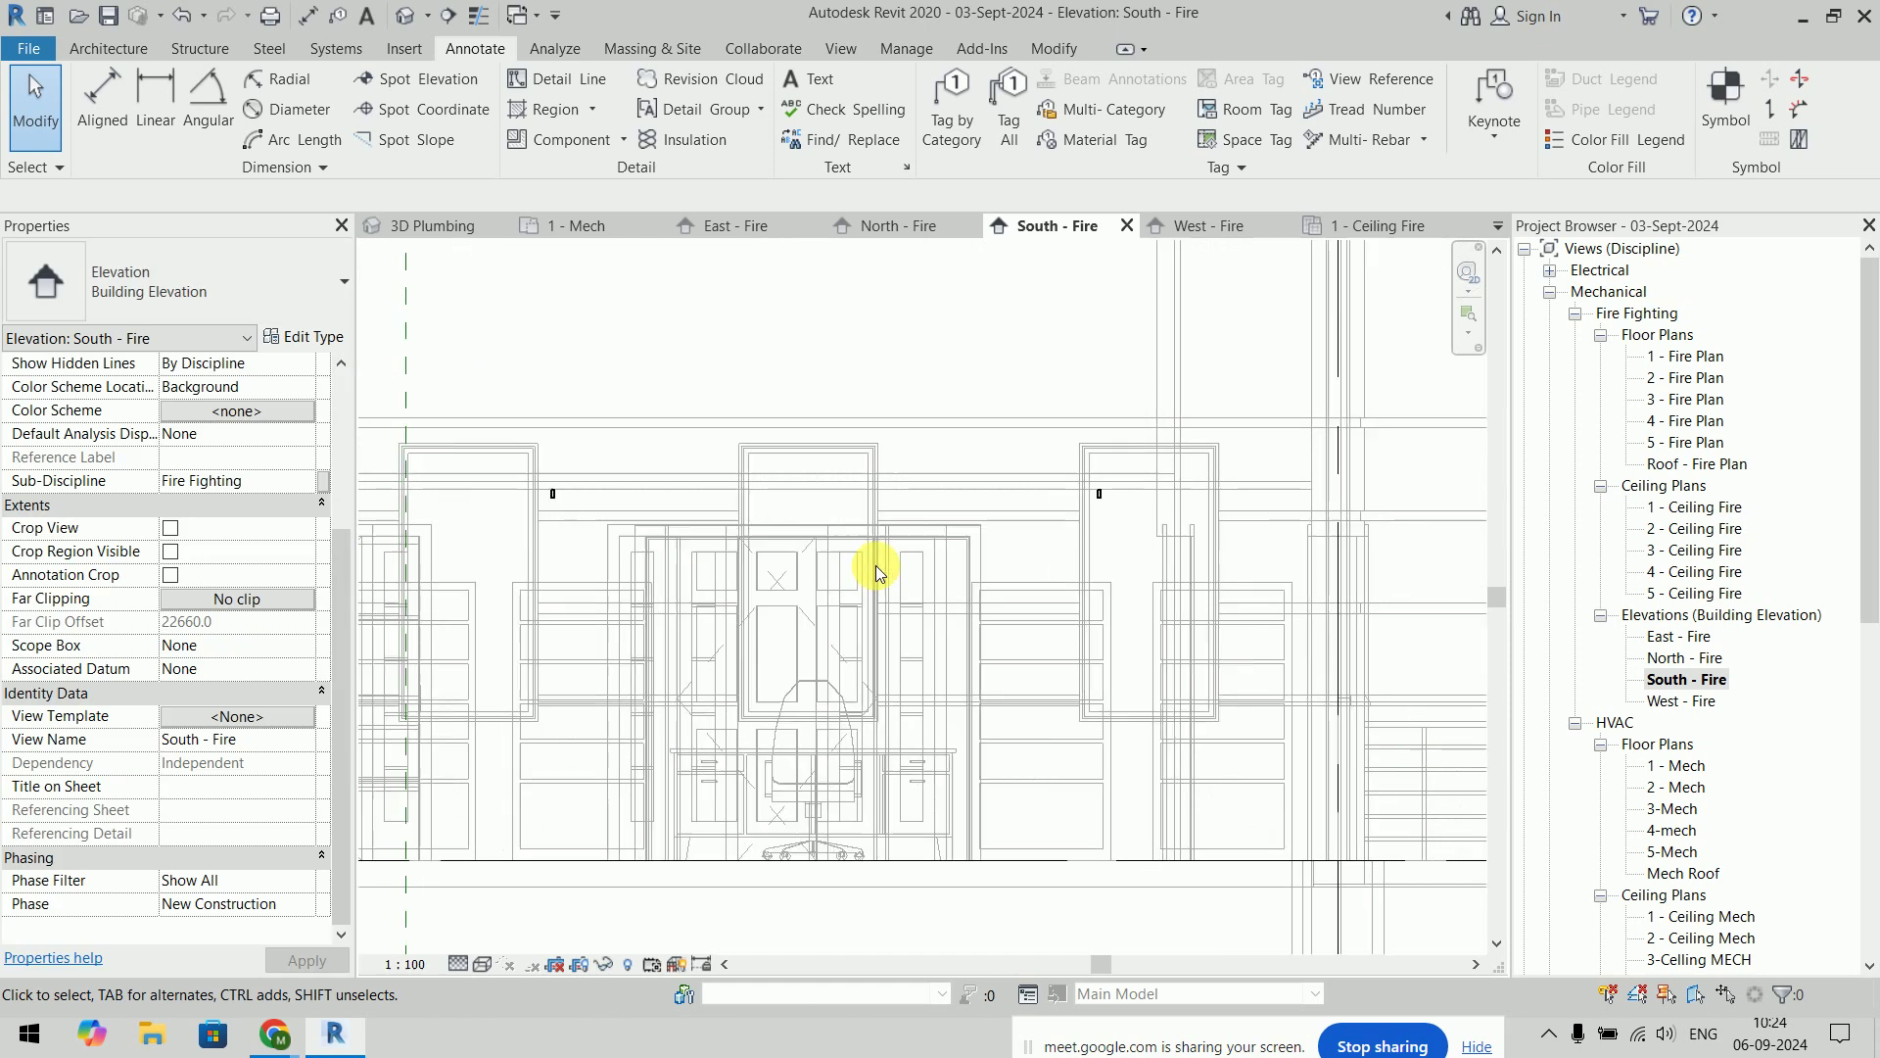
scroll(876, 566, up, 2)
scroll(923, 588, up, 1)
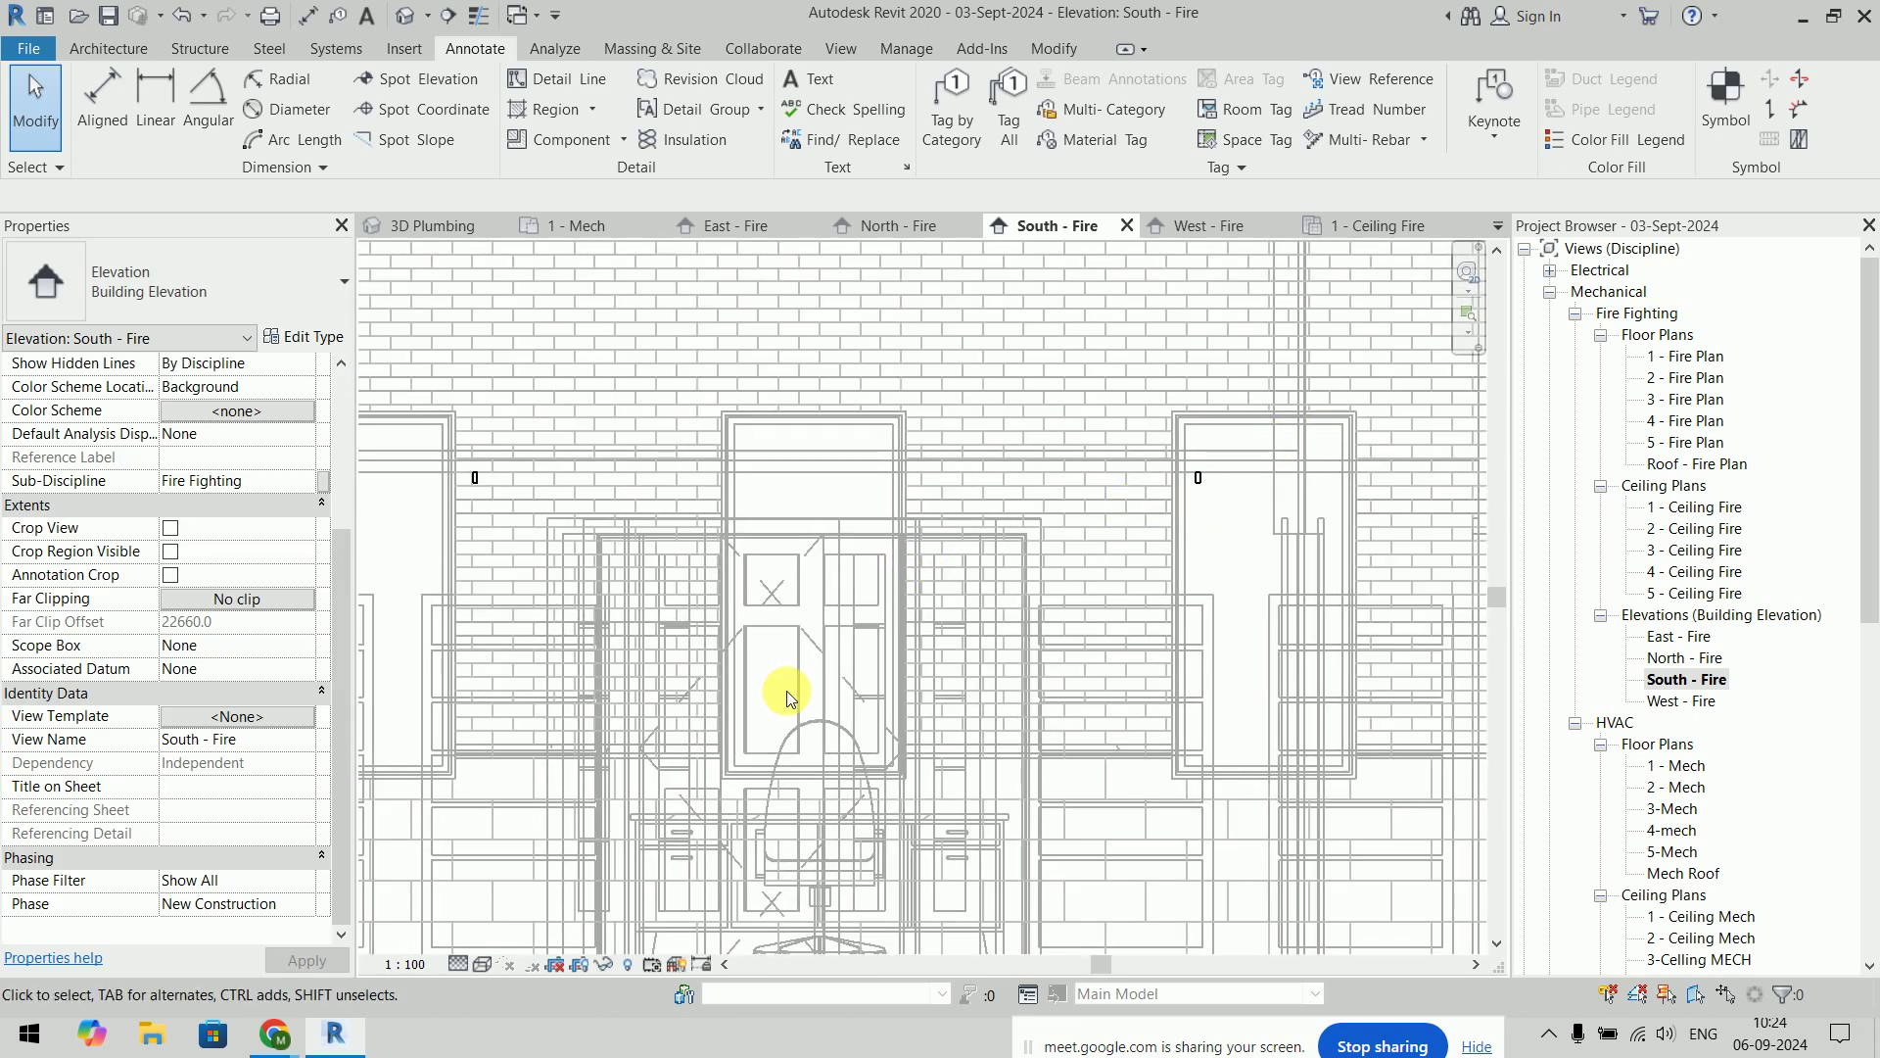
double_click(1692, 638)
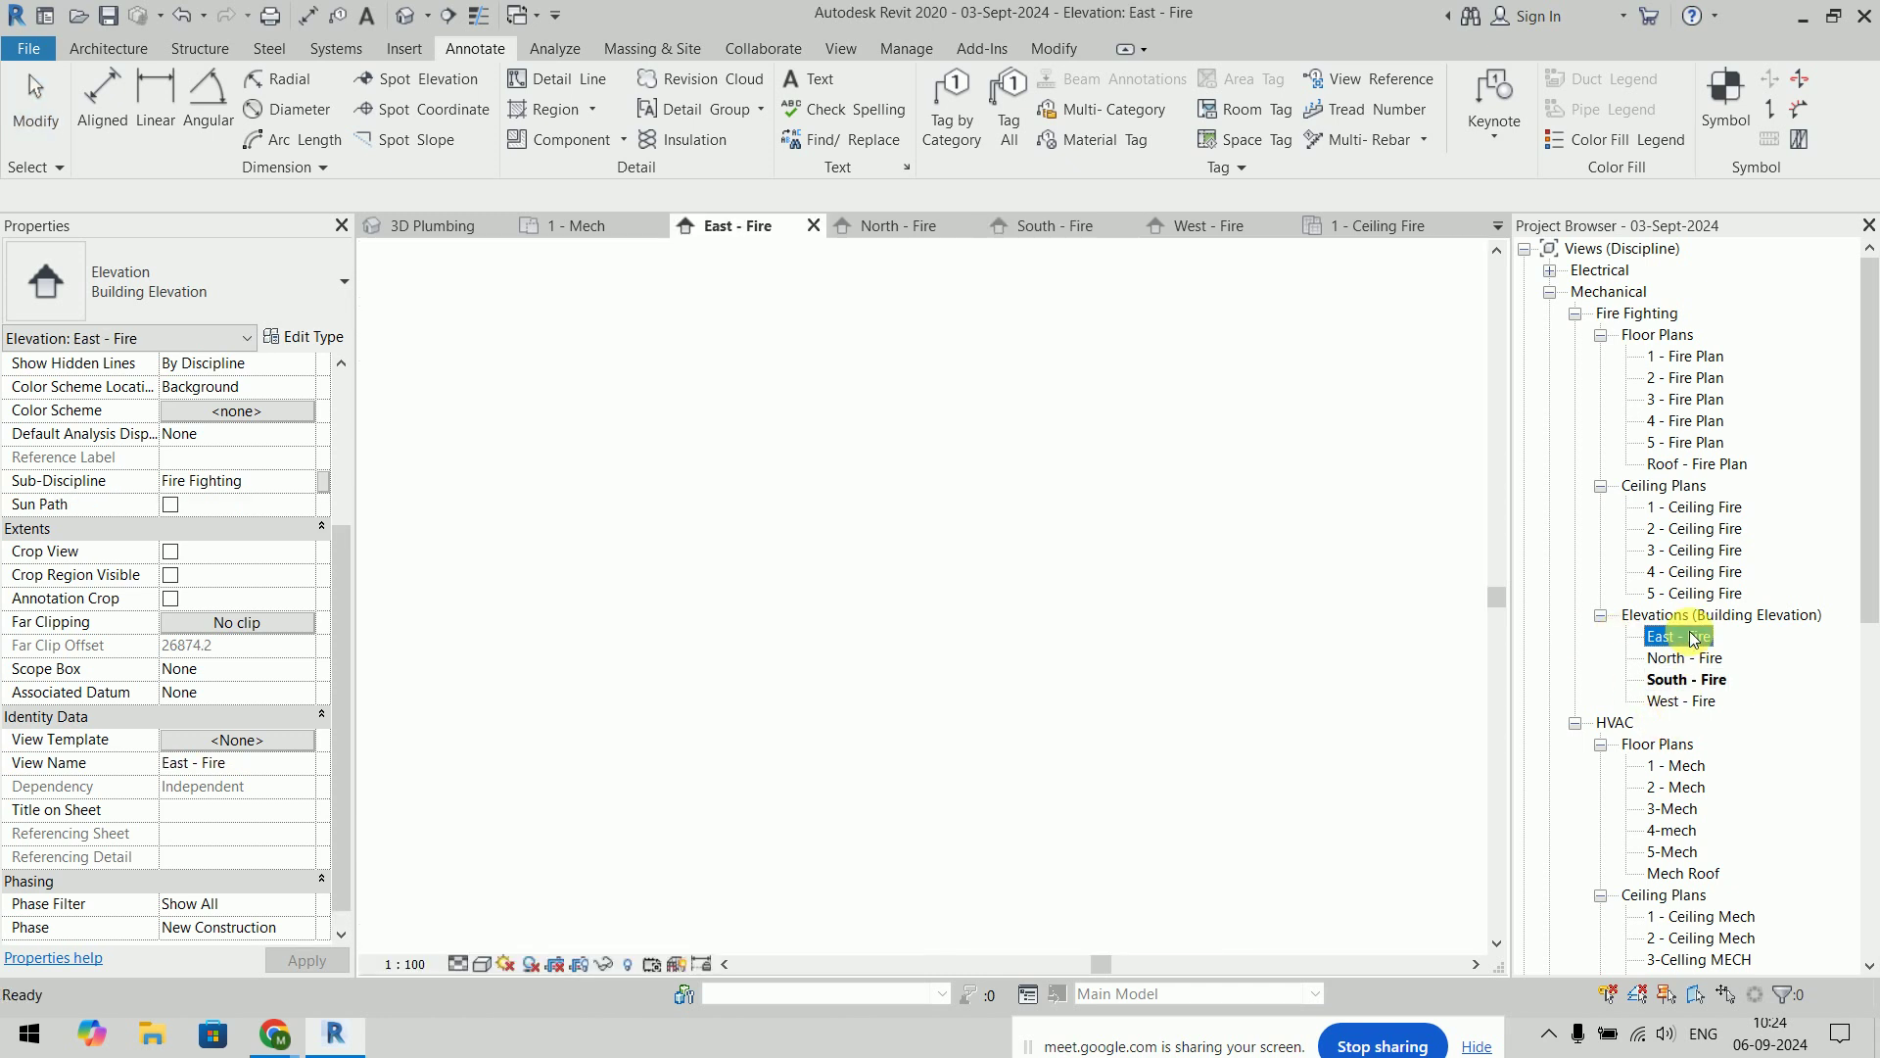
double_click(1682, 679)
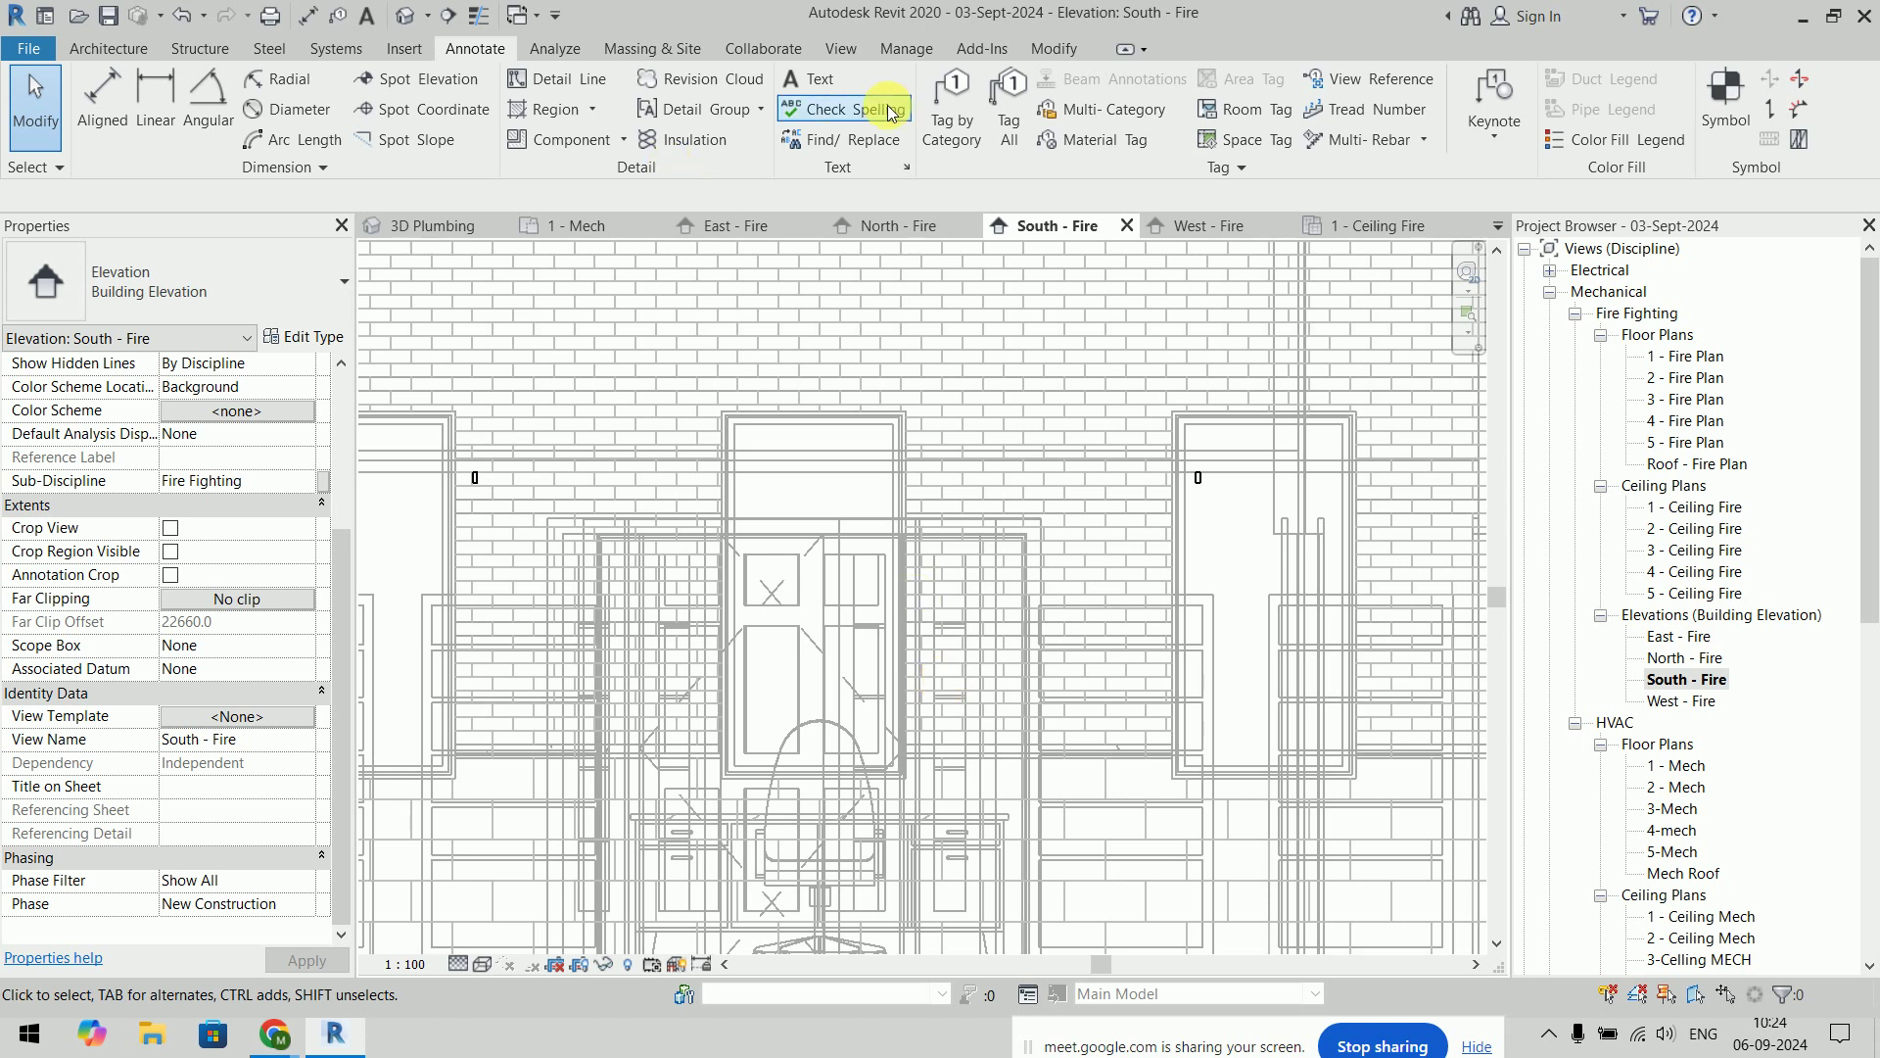
Create a view template named 'Fire Fighting Elevation' from the current South - Fire view
click(844, 49)
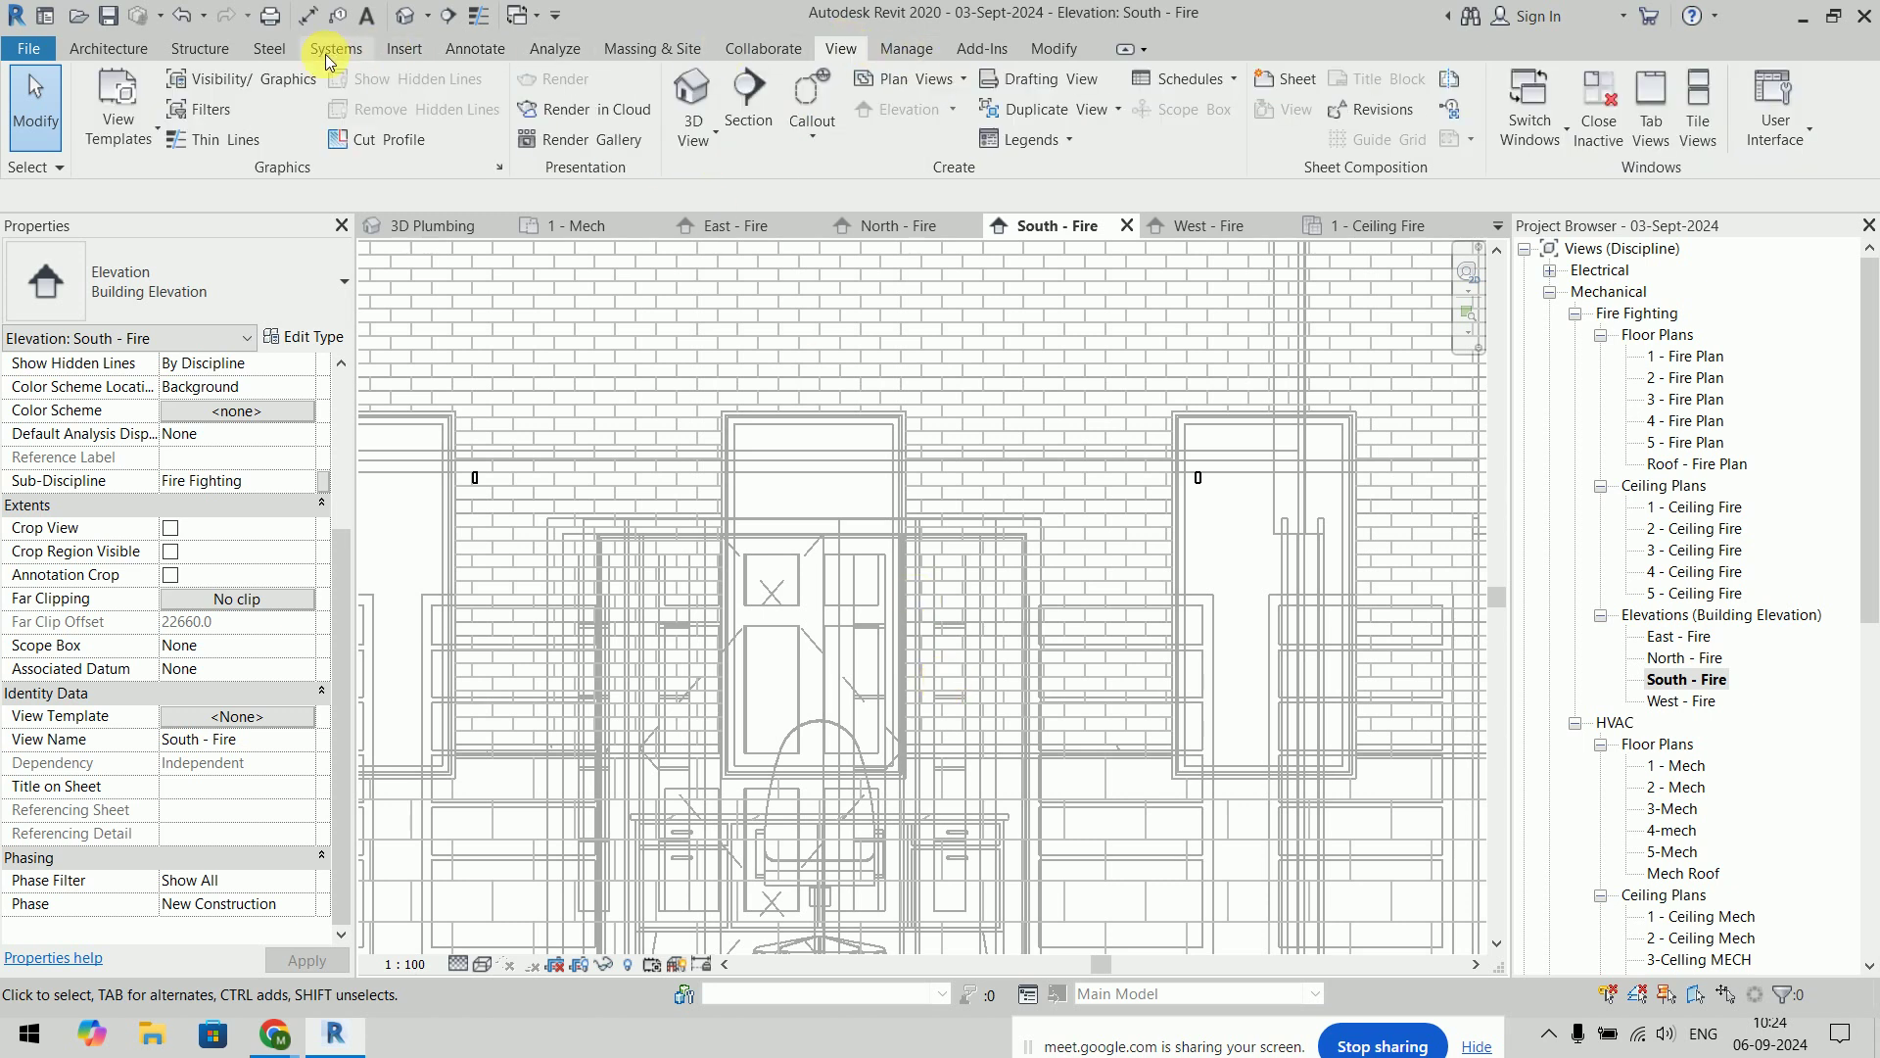
click(125, 125)
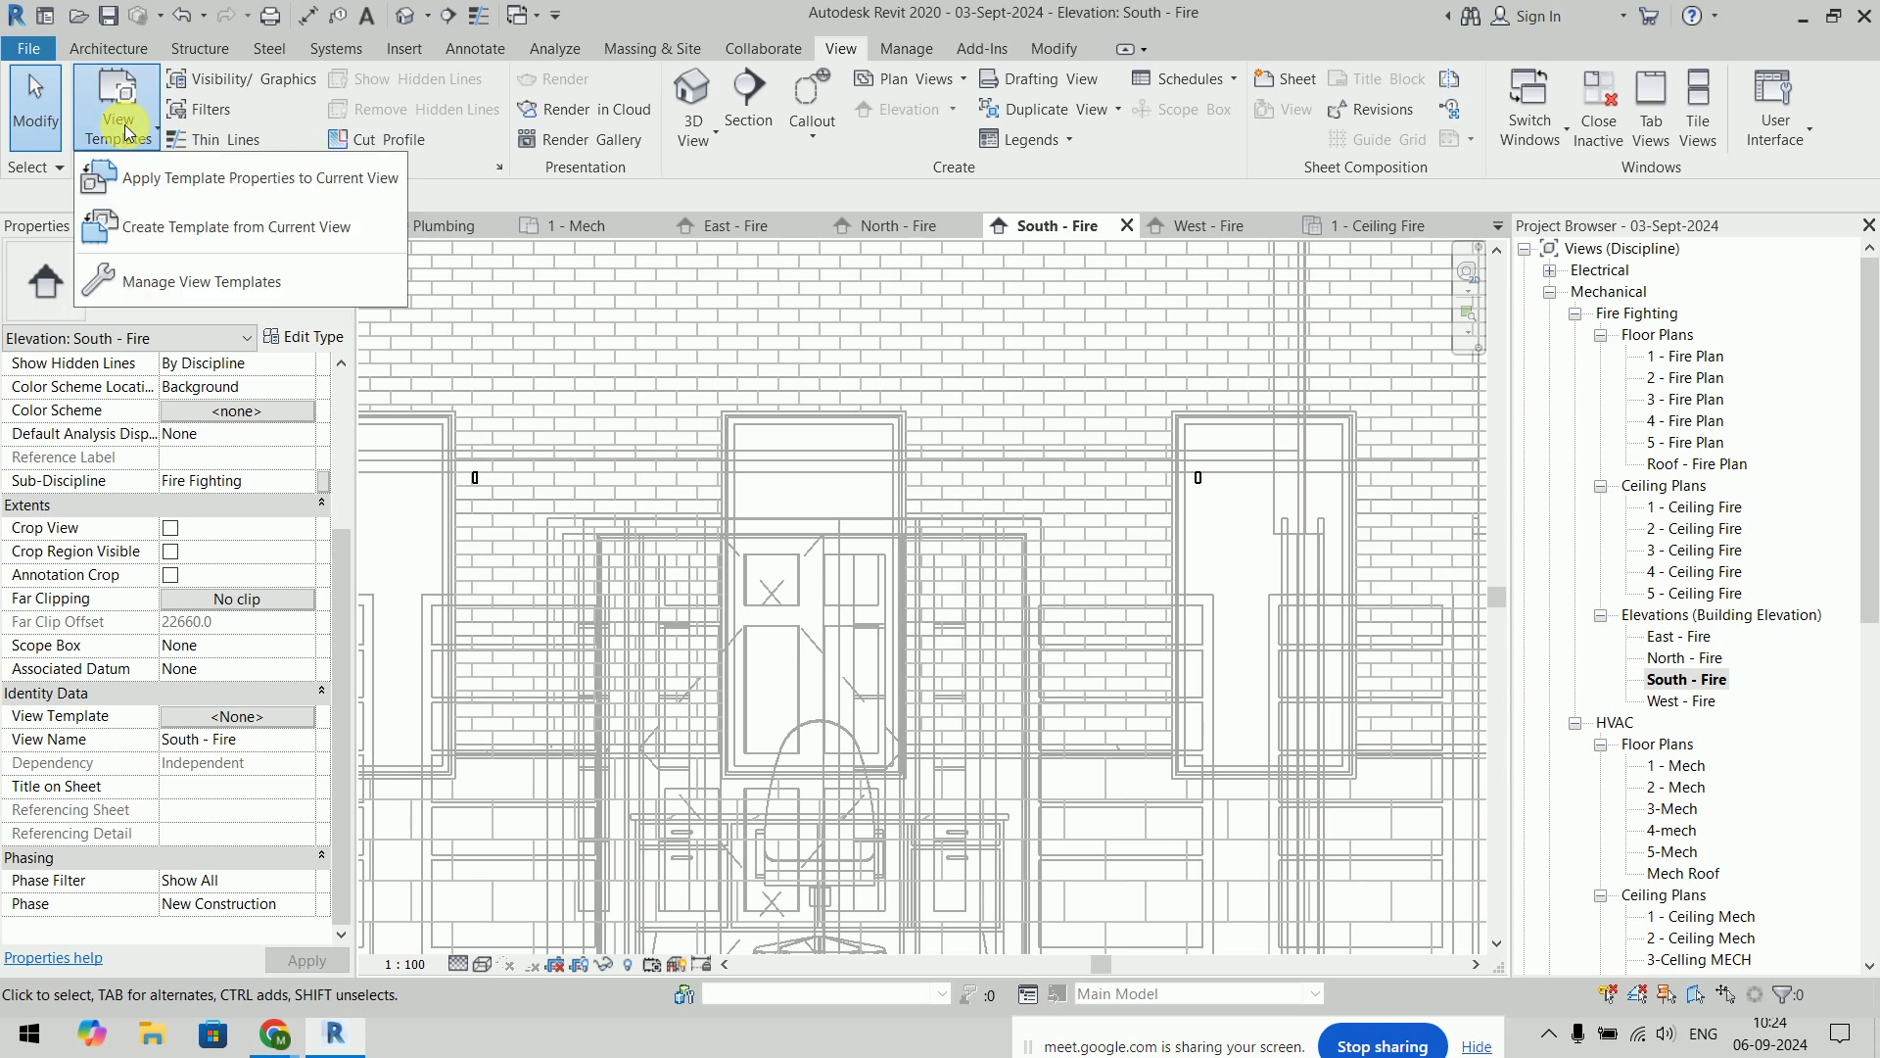
click(179, 237)
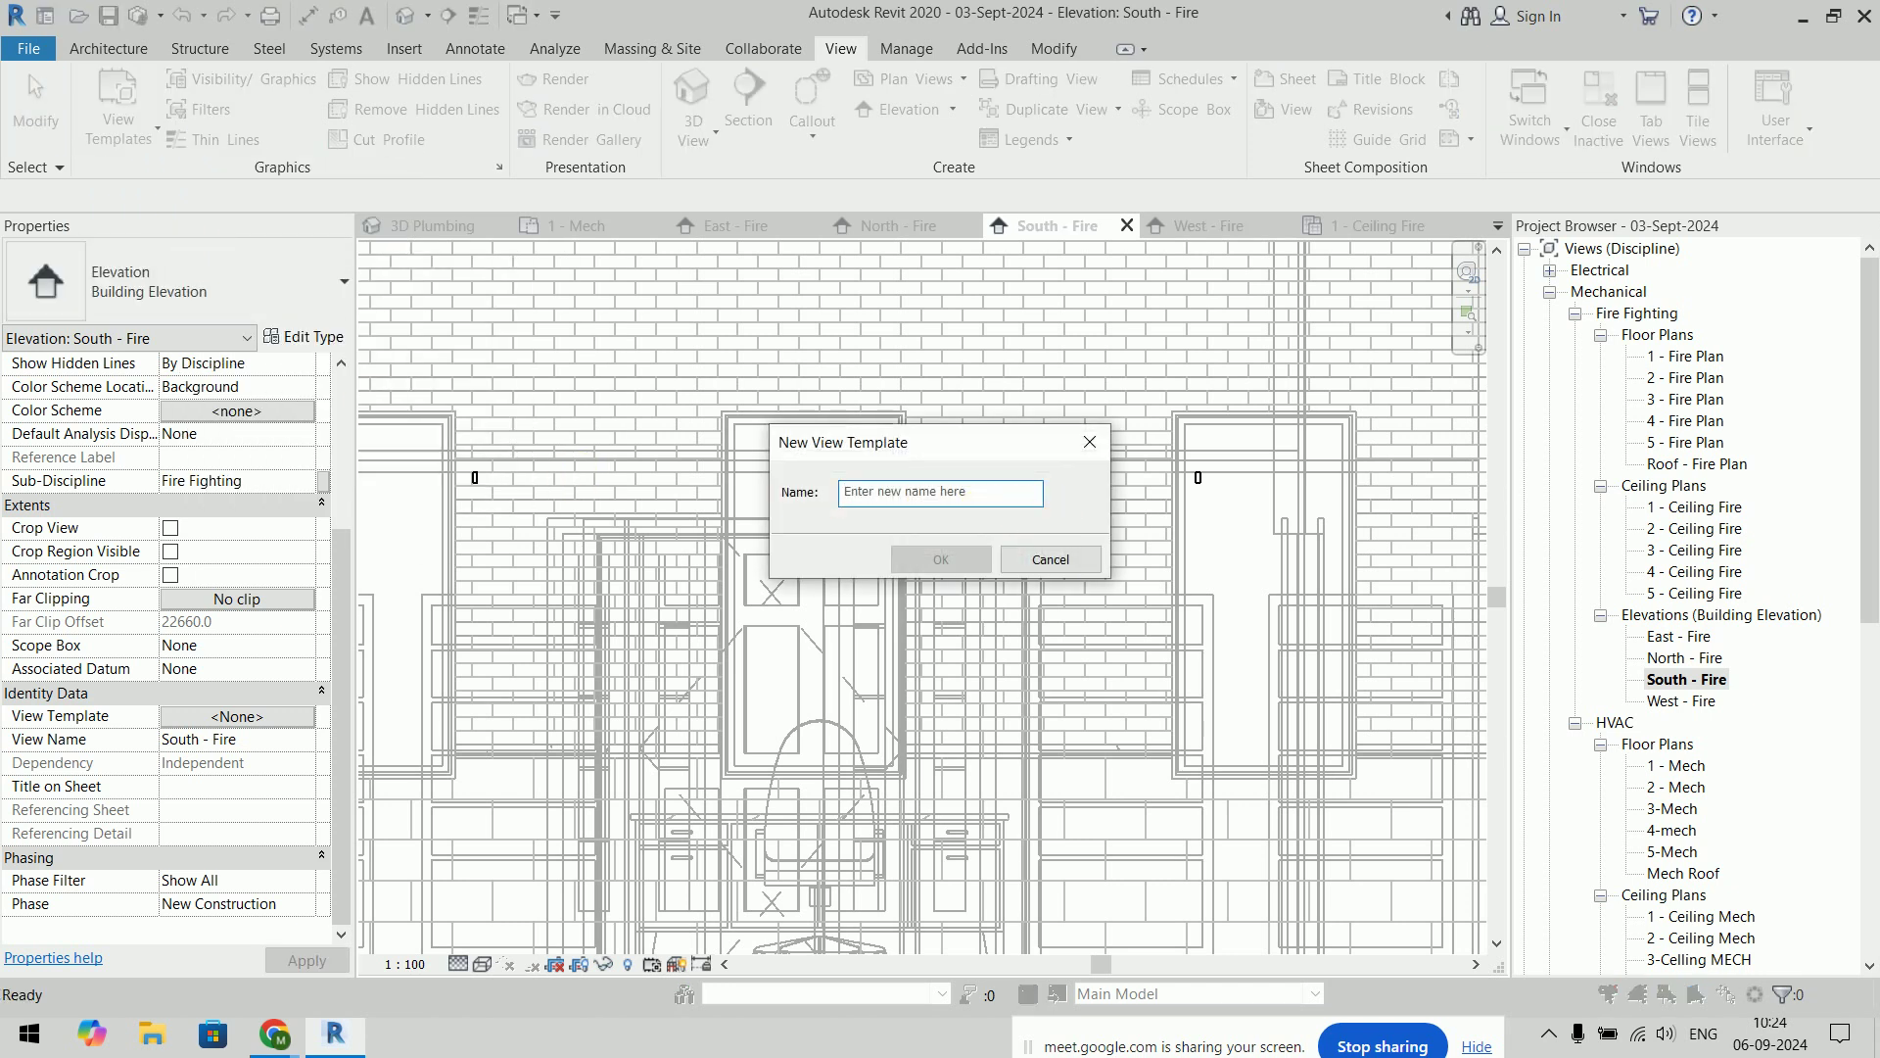
text(Fire Fighting Elevation)
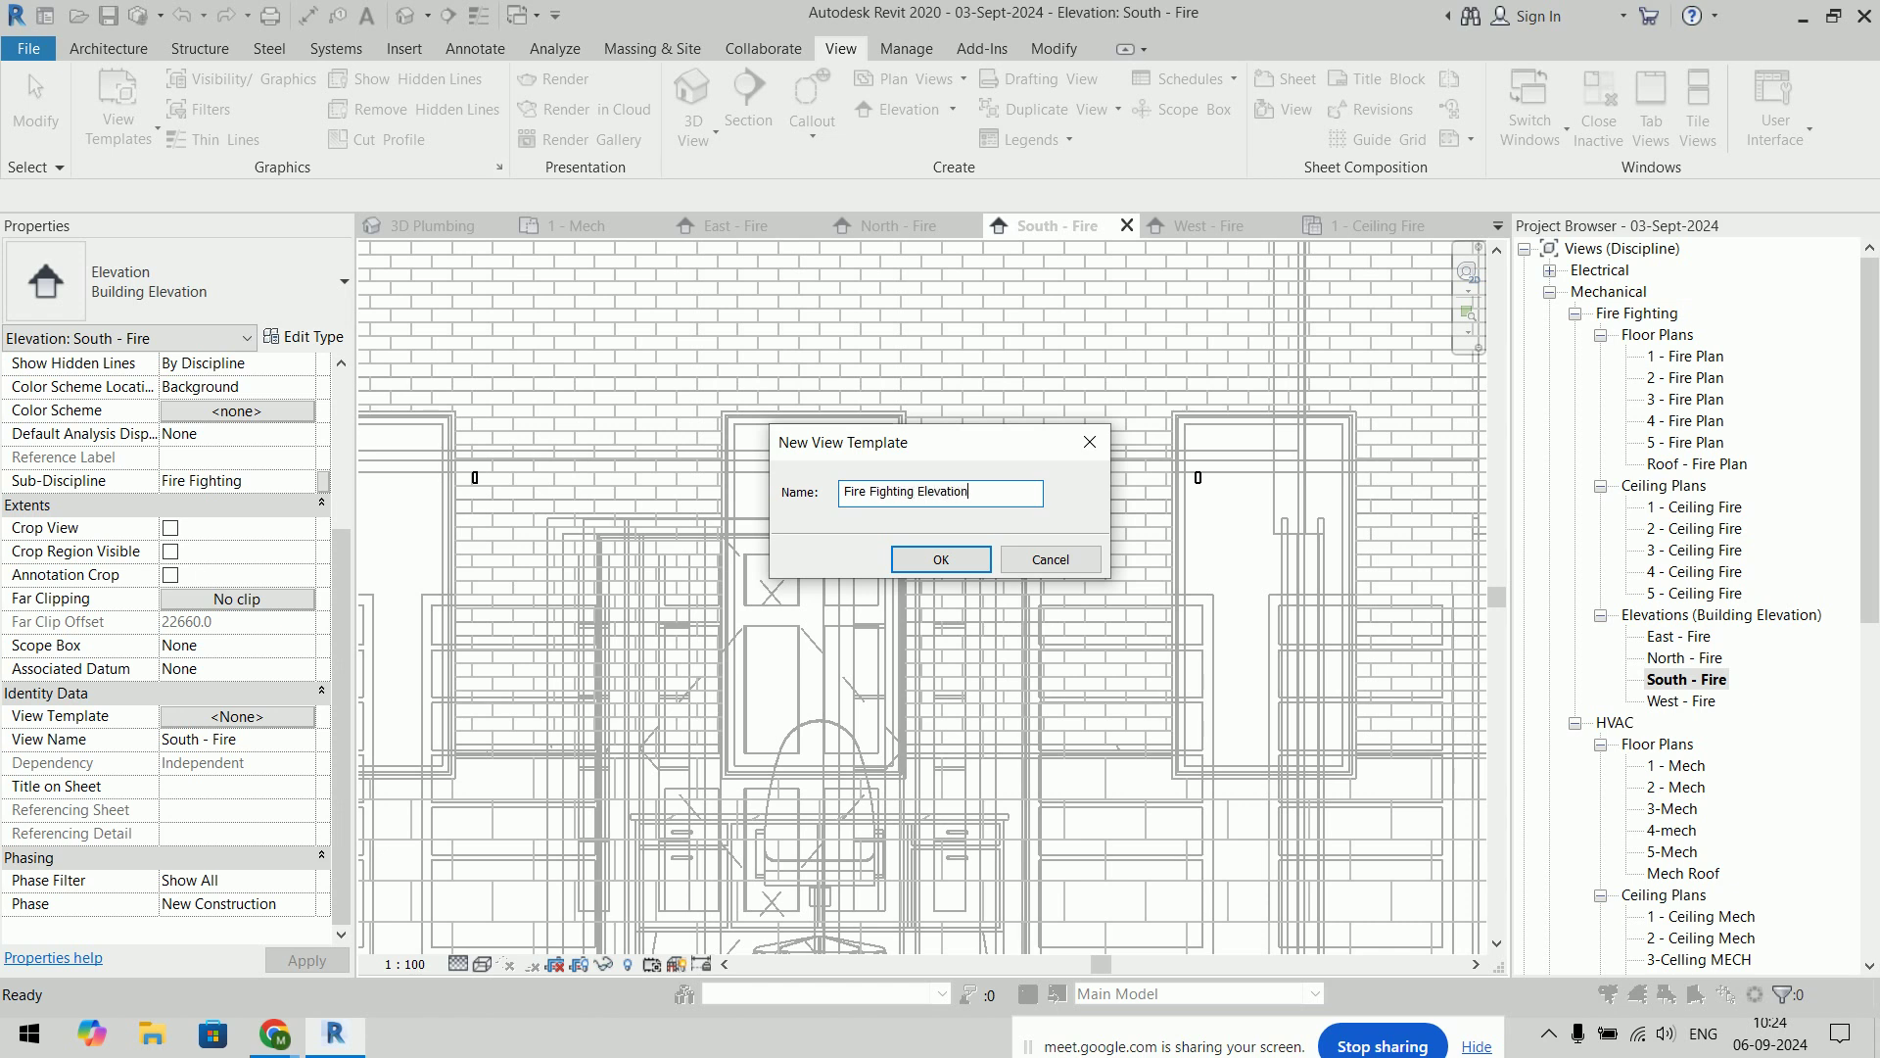
click(972, 558)
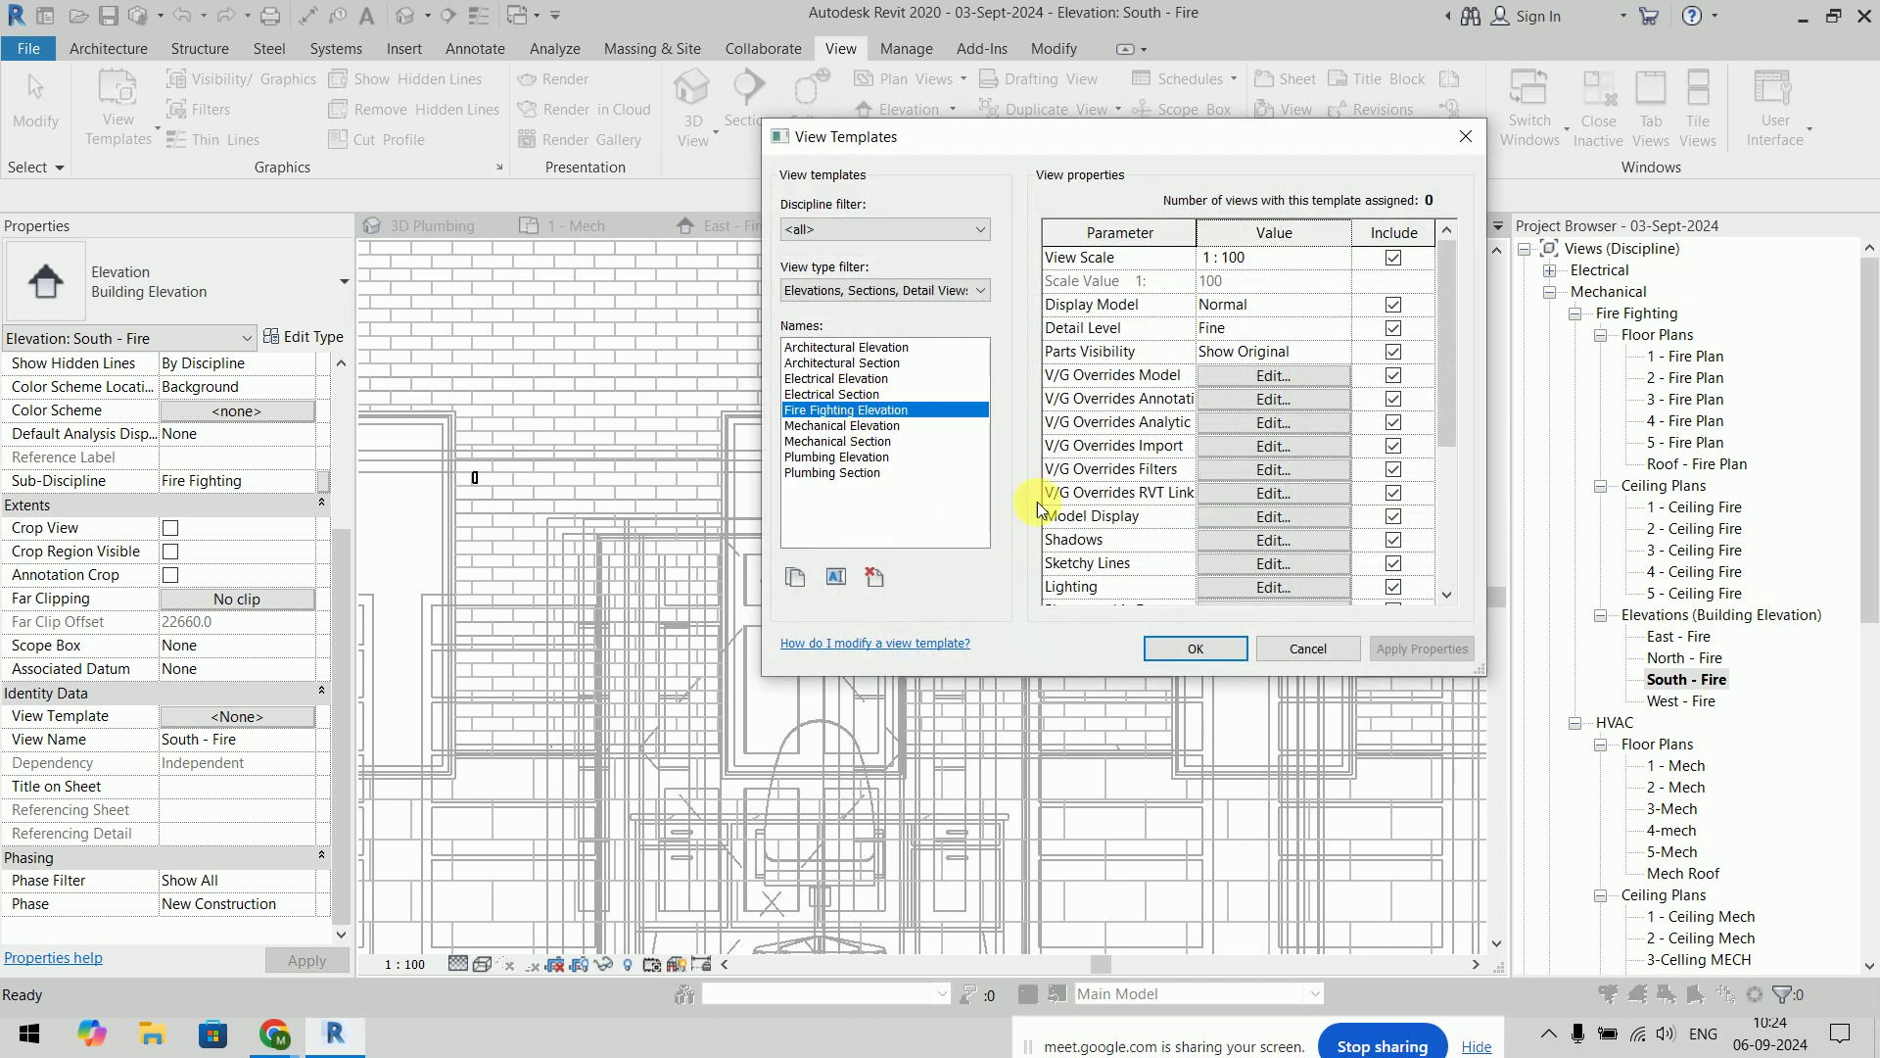
click(1196, 648)
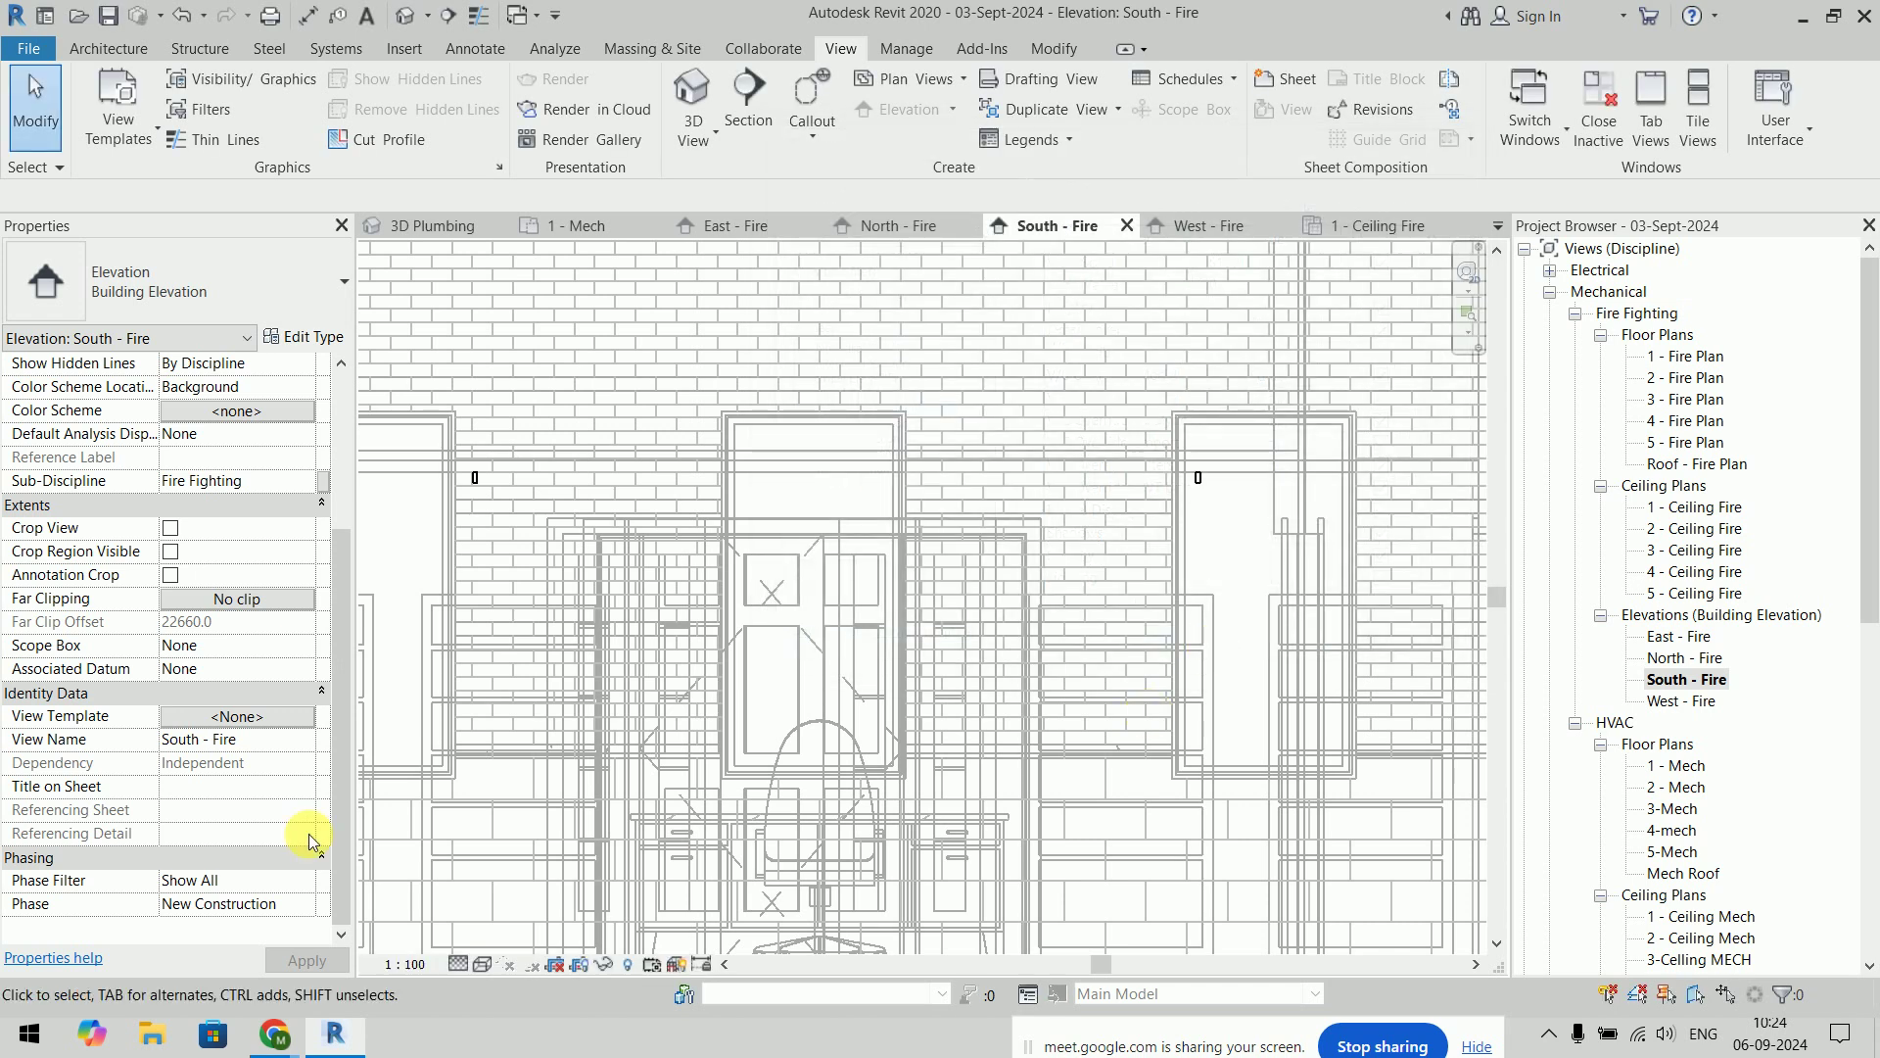
Assign the Fire Fighting Elevation template to the South - Fire elevation
click(230, 722)
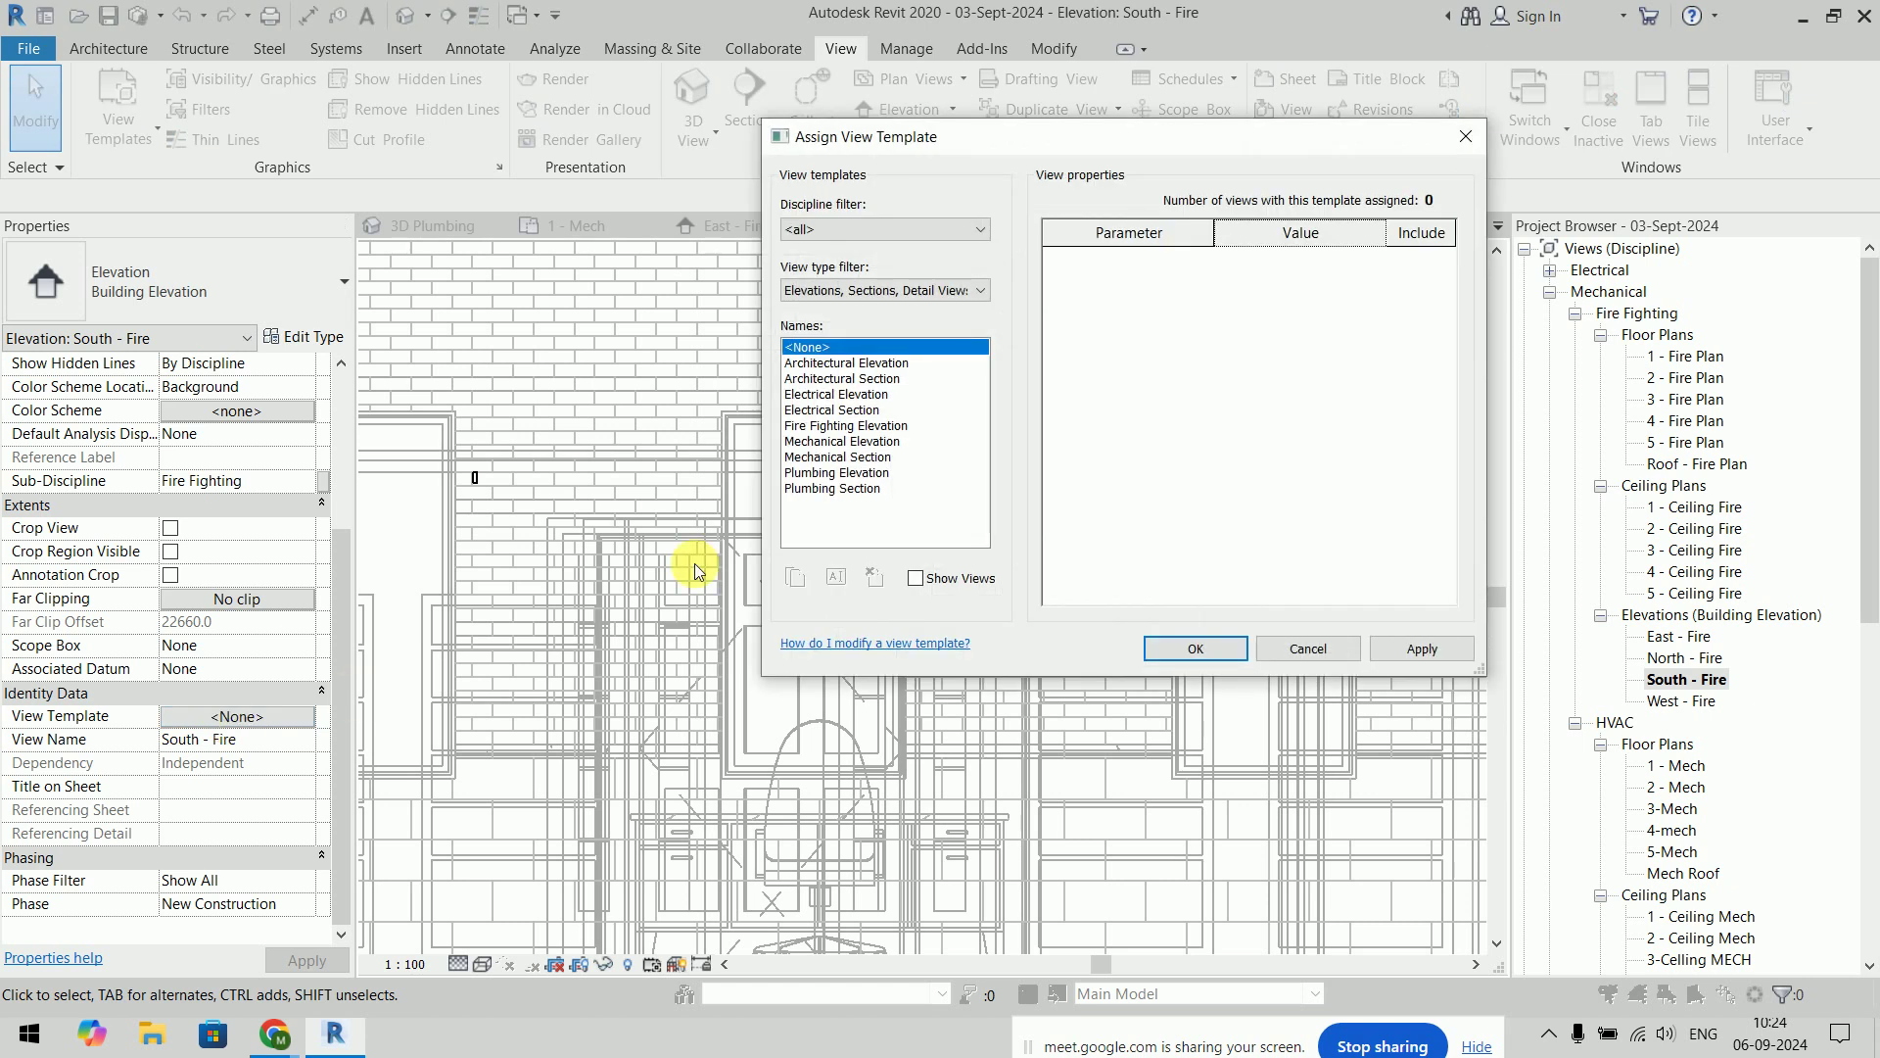
click(877, 427)
click(1204, 649)
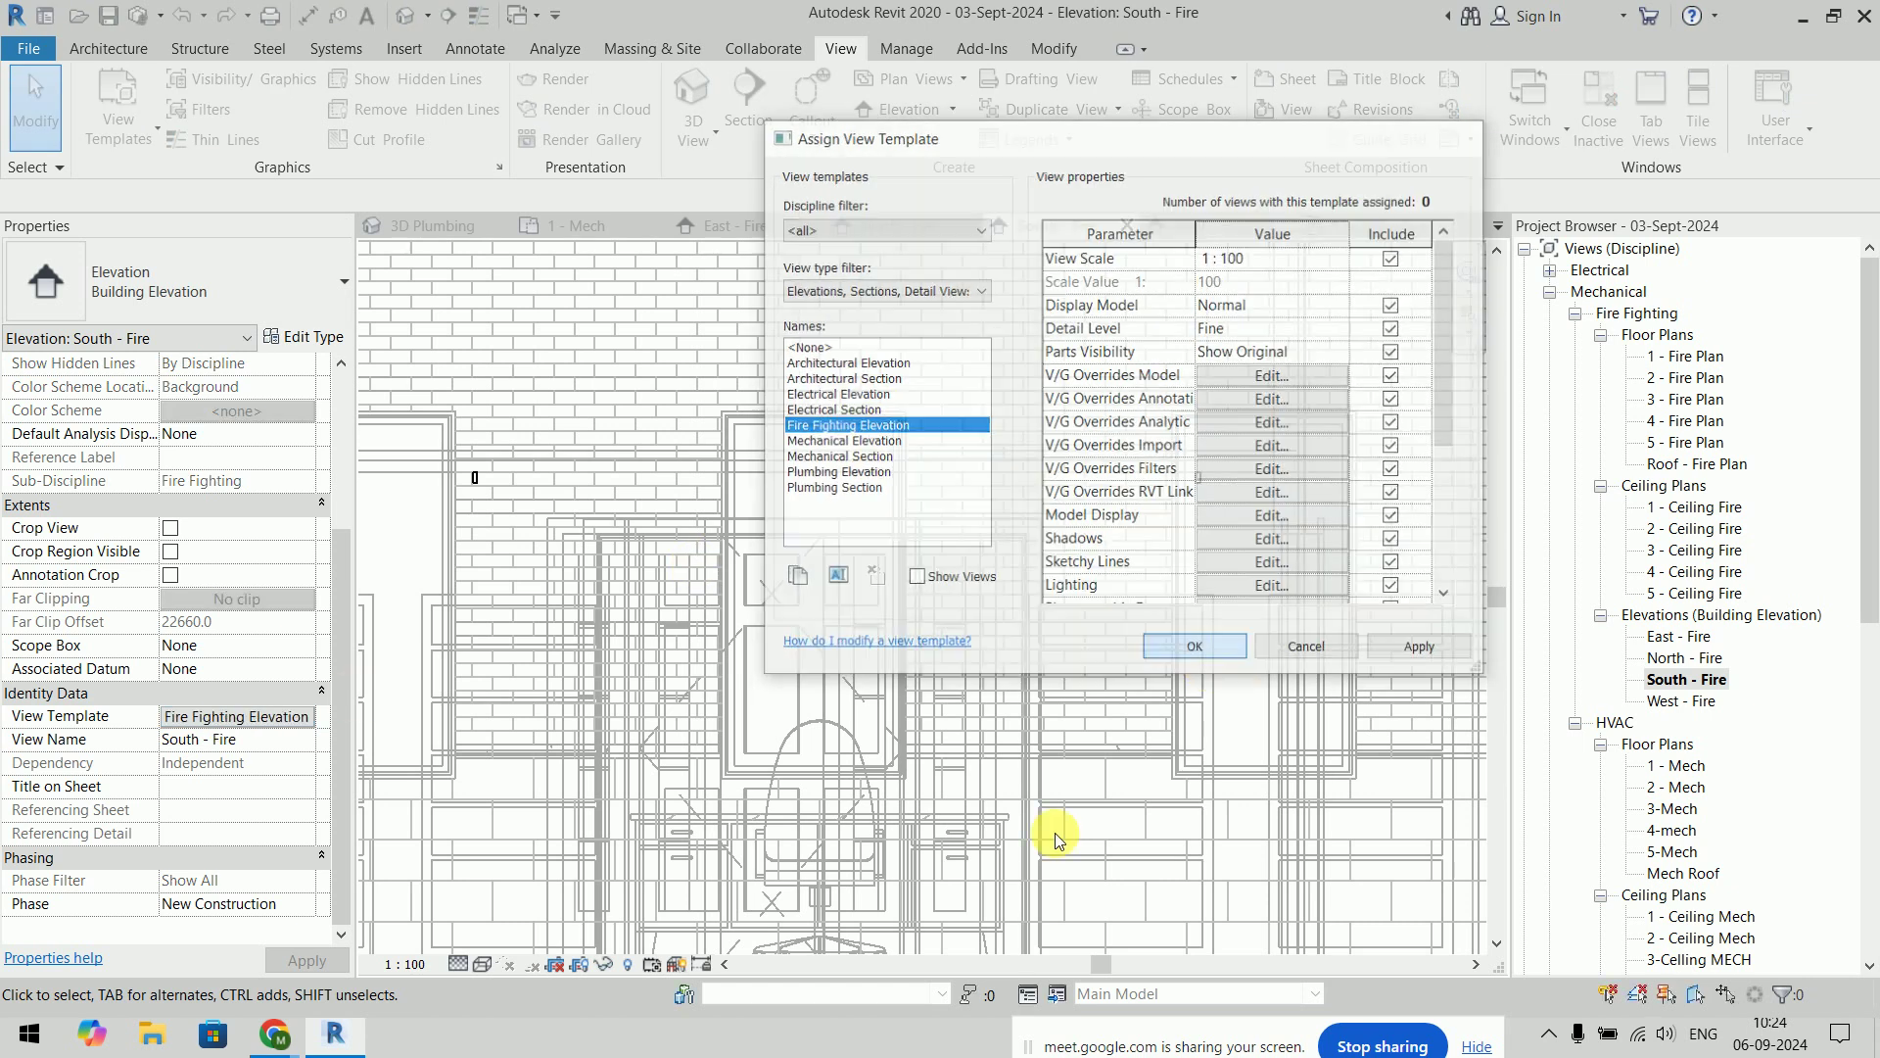
Exclude View Scale, Detail Level and Model Display from the template's control
click(287, 718)
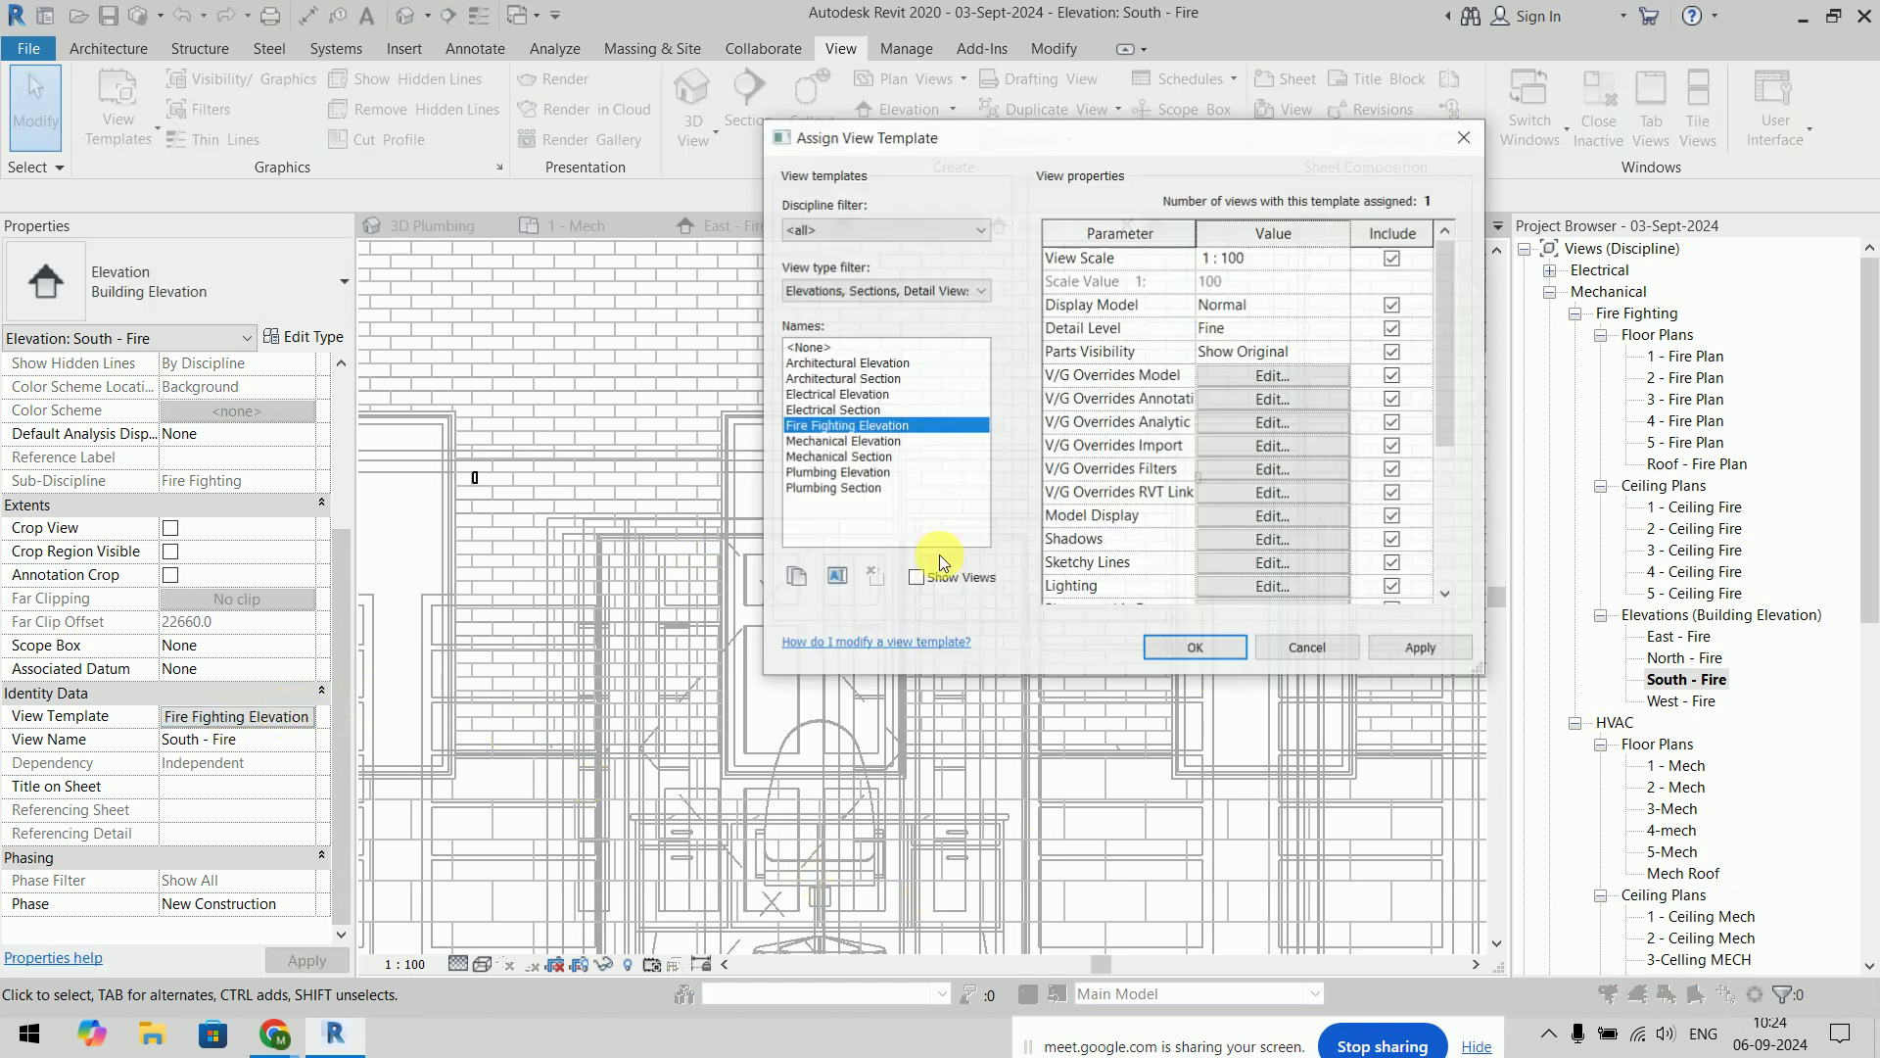
click(1395, 258)
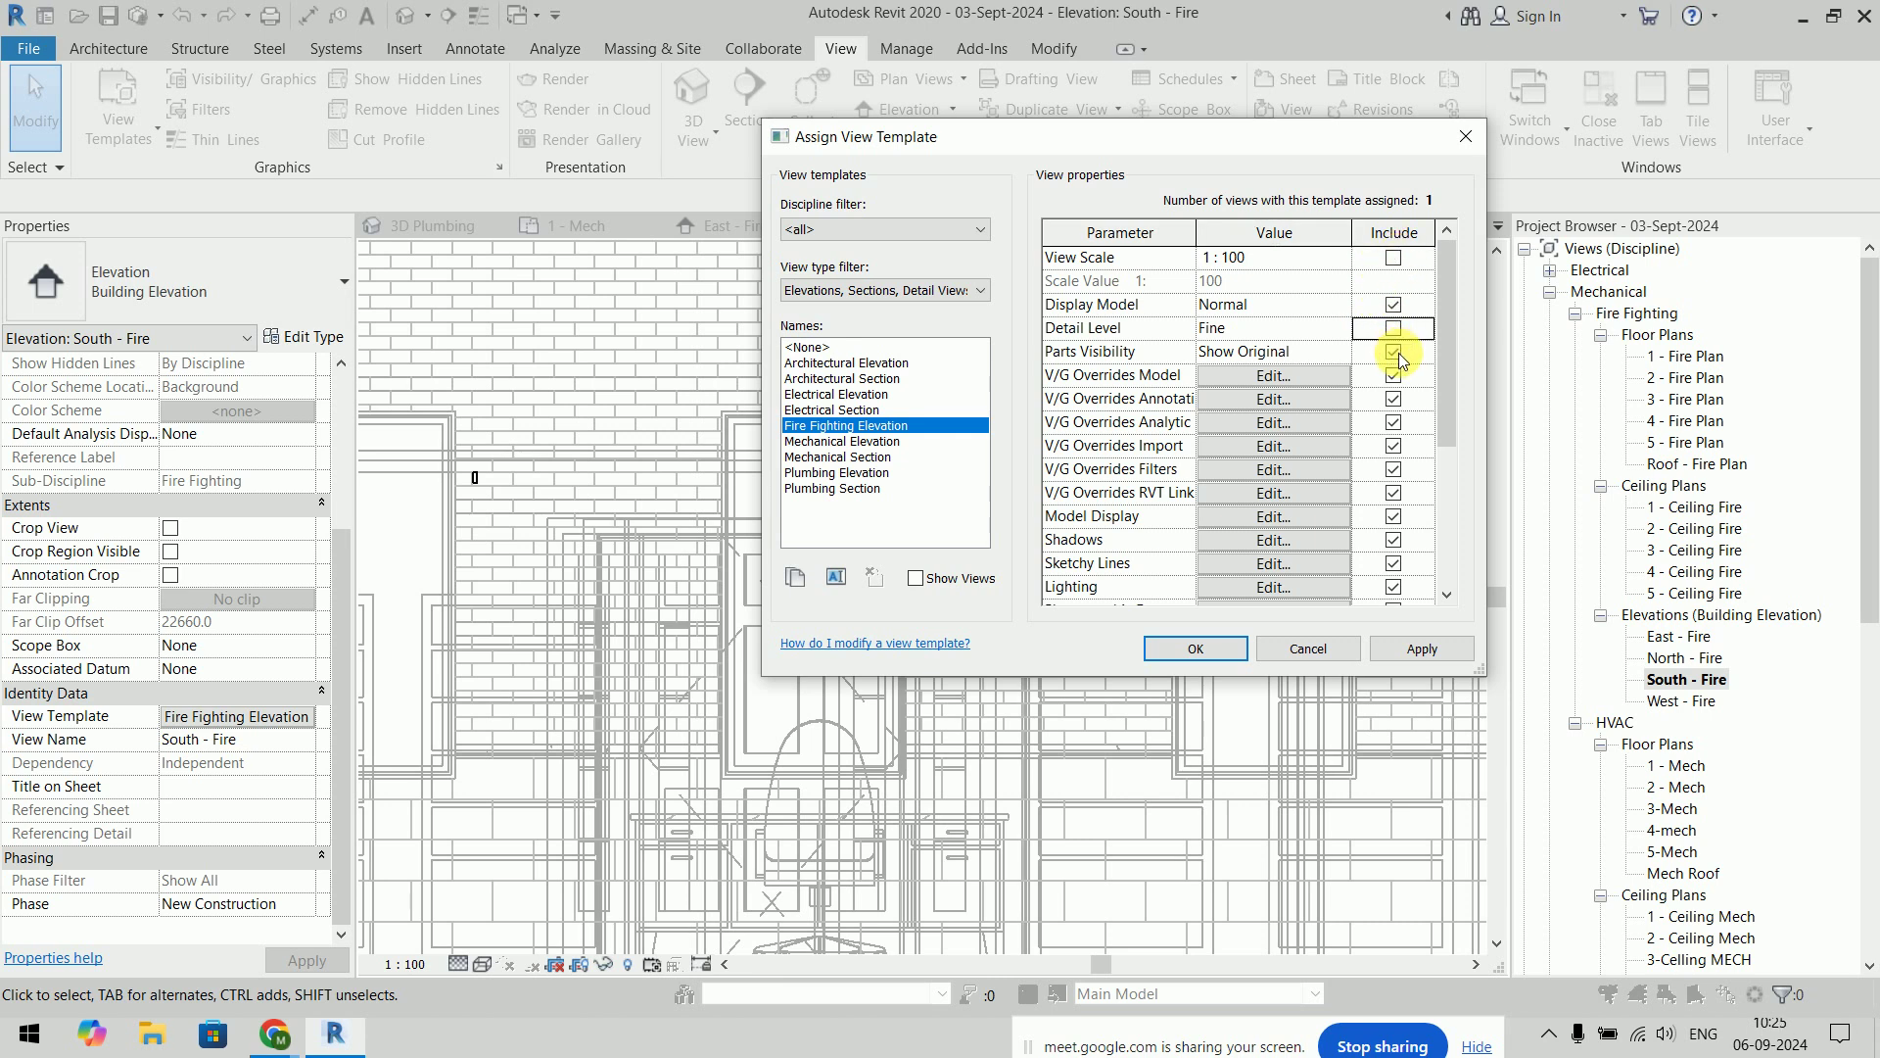
drag(1447, 361, 1448, 503)
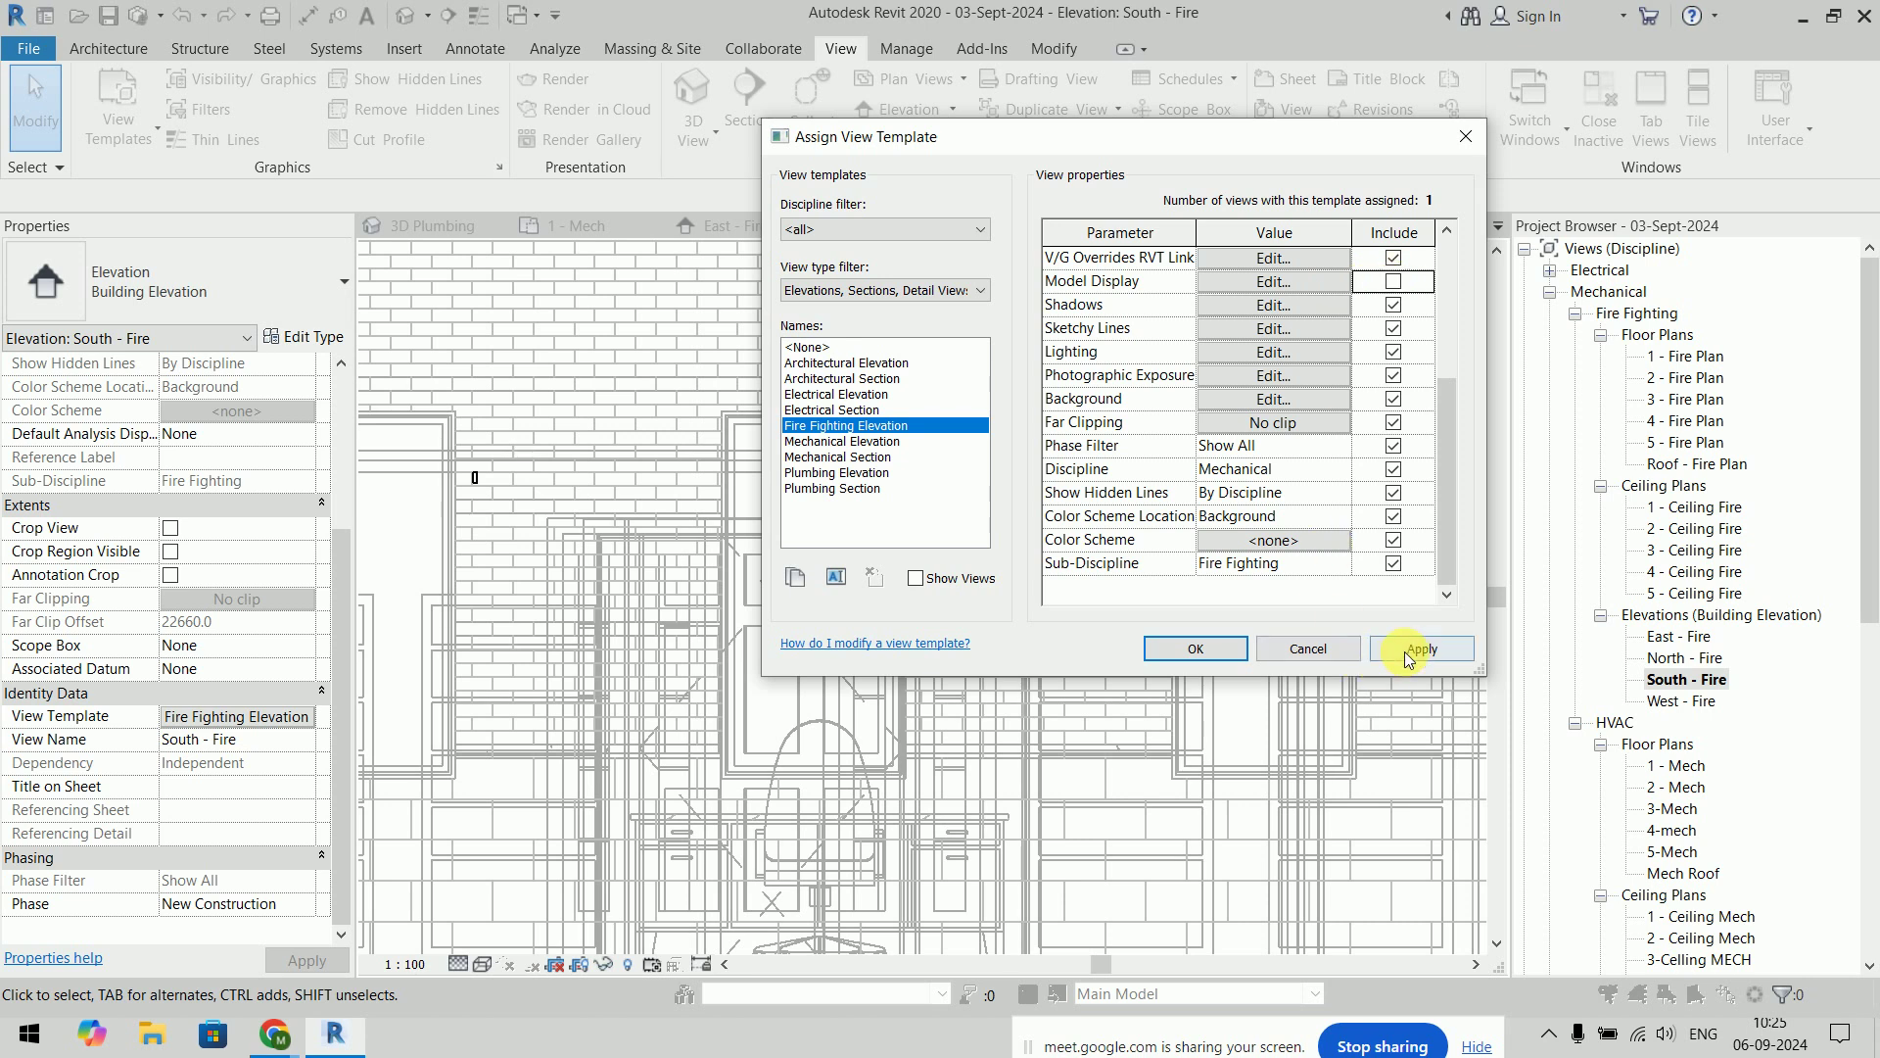
click(1212, 652)
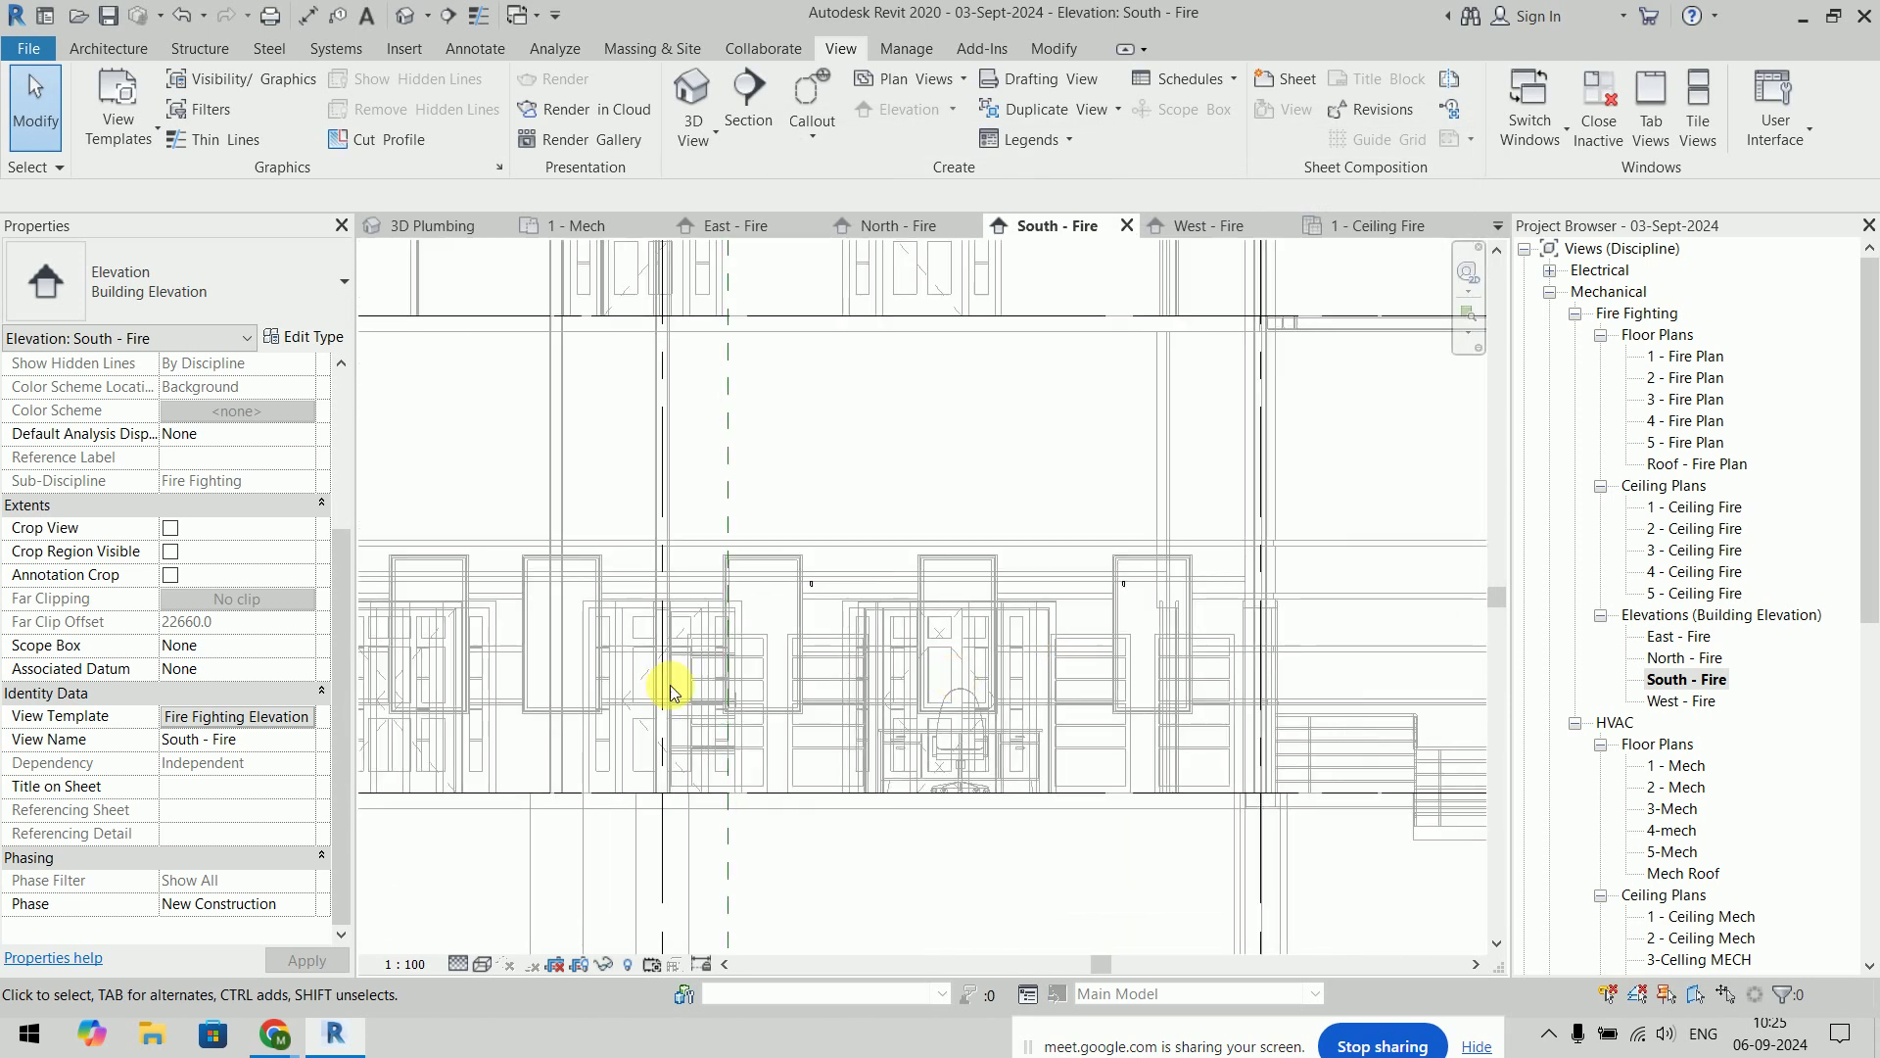
Assign the Fire Fighting Elevation template to the East - Fire and North - Fire elevations
double_click(1680, 637)
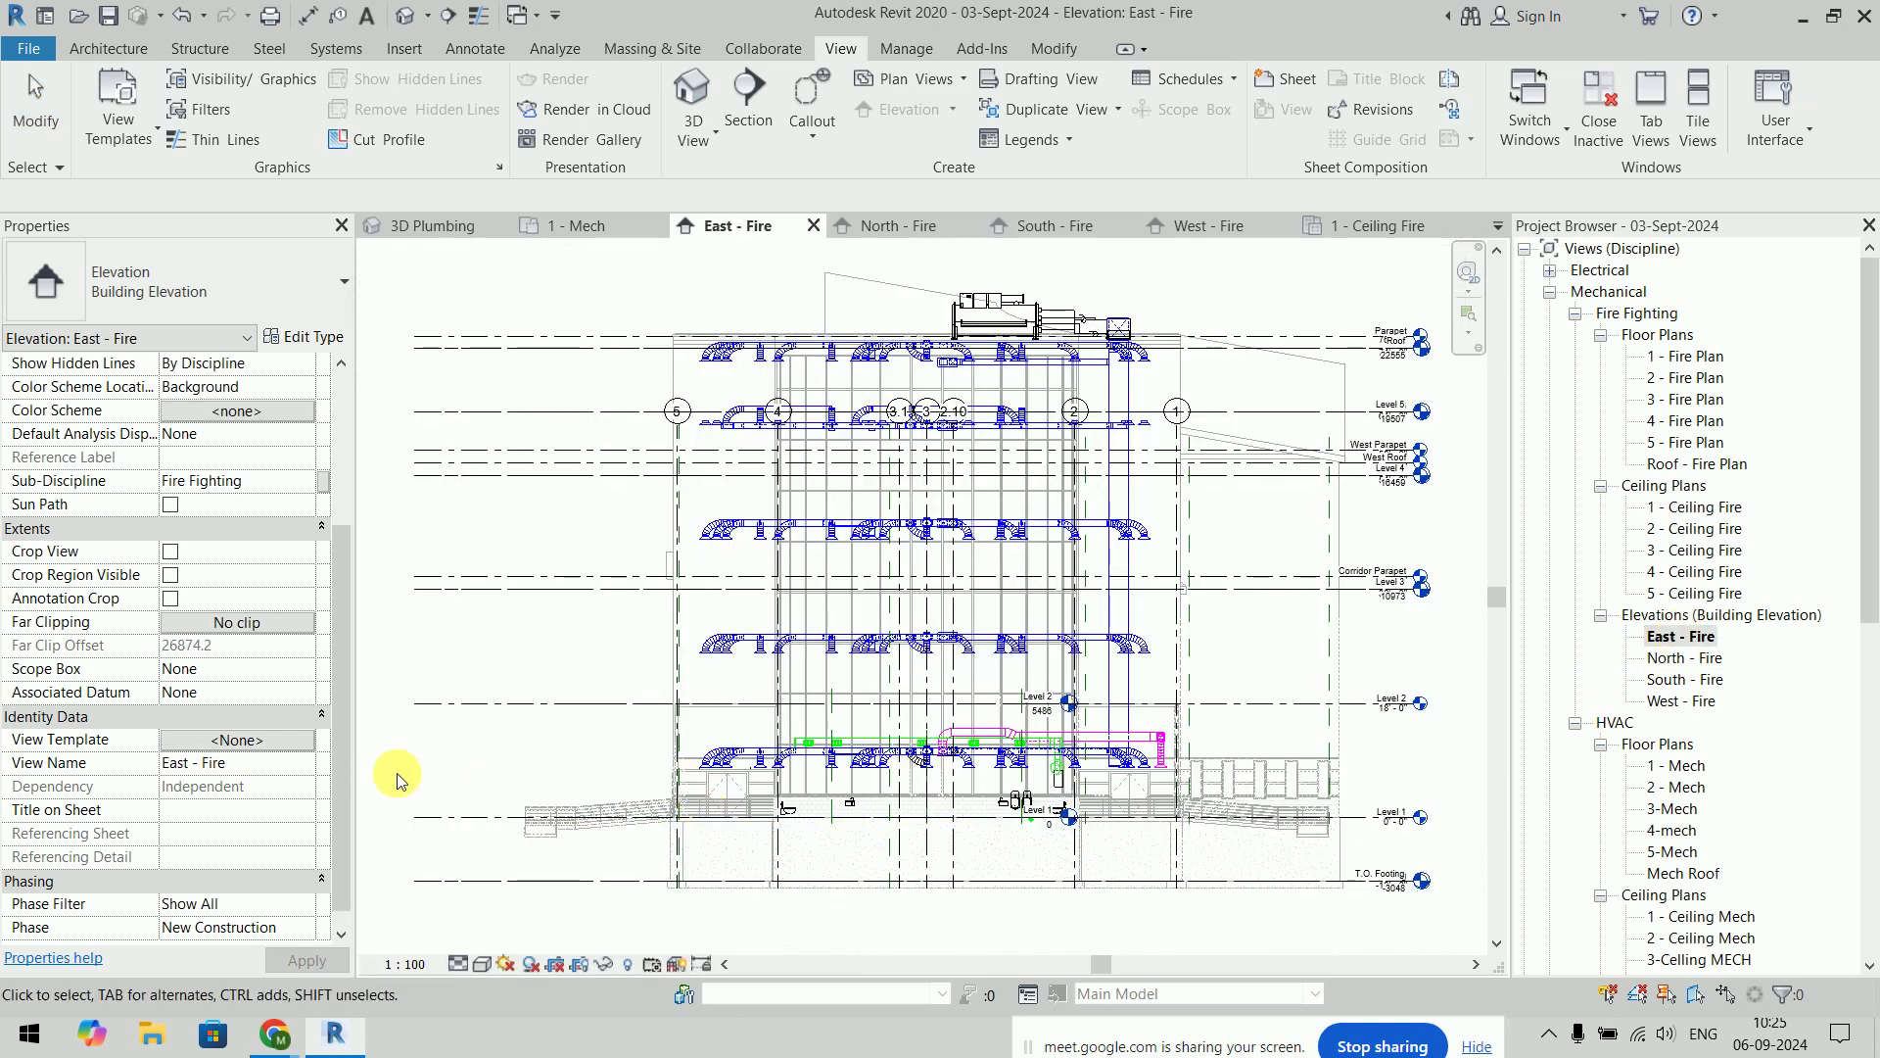
click(284, 741)
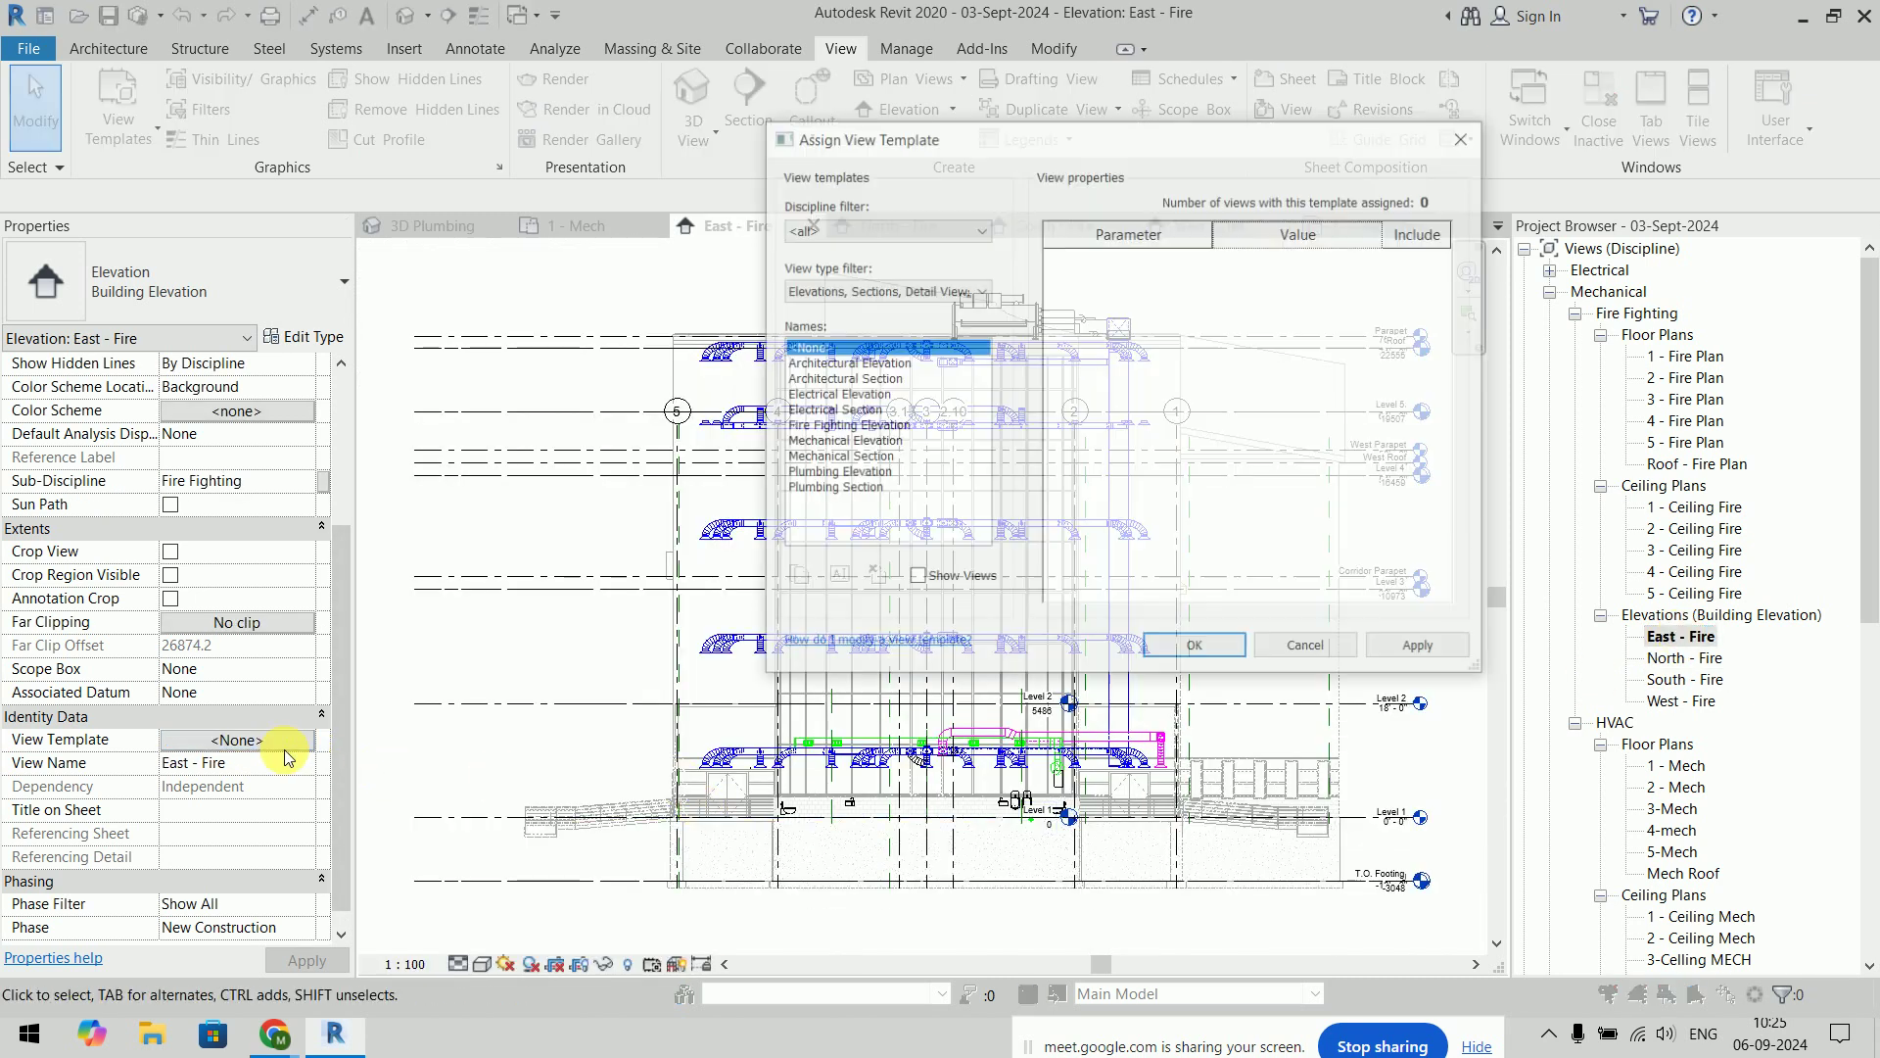
click(848, 425)
click(1215, 648)
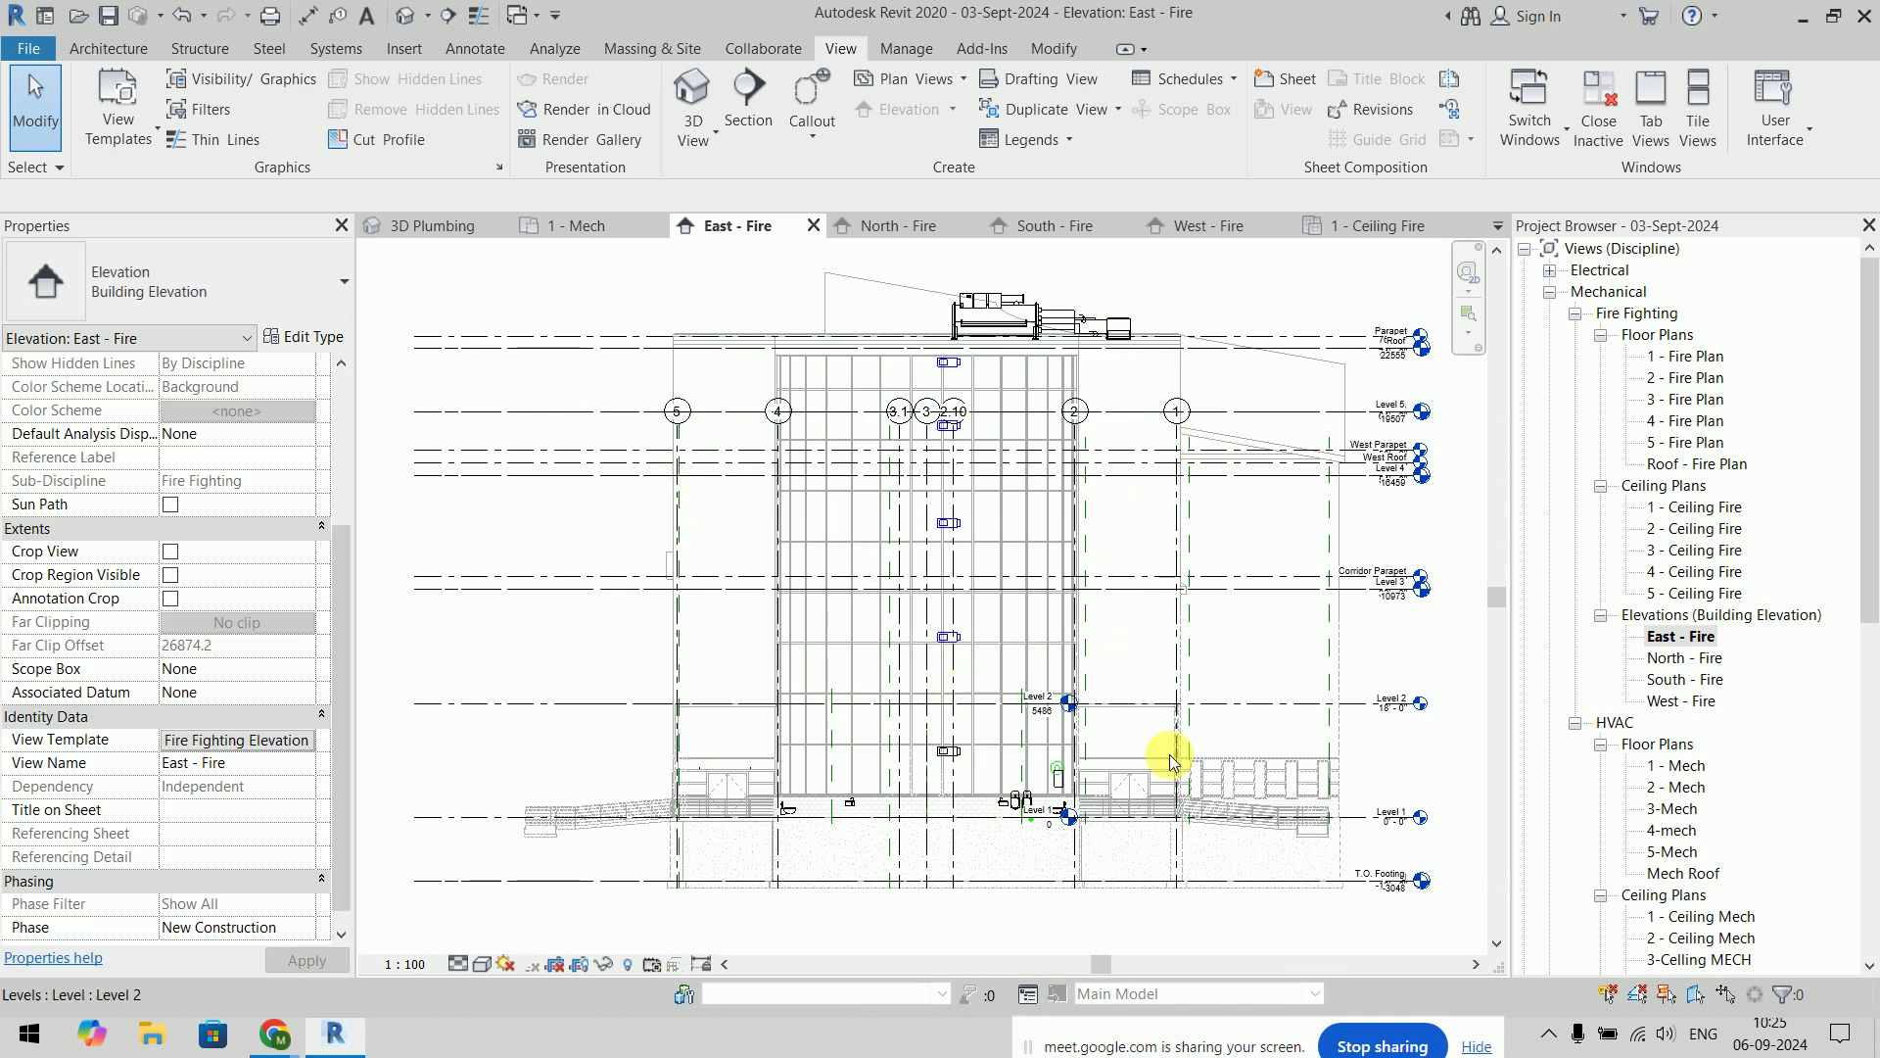
double_click(1684, 658)
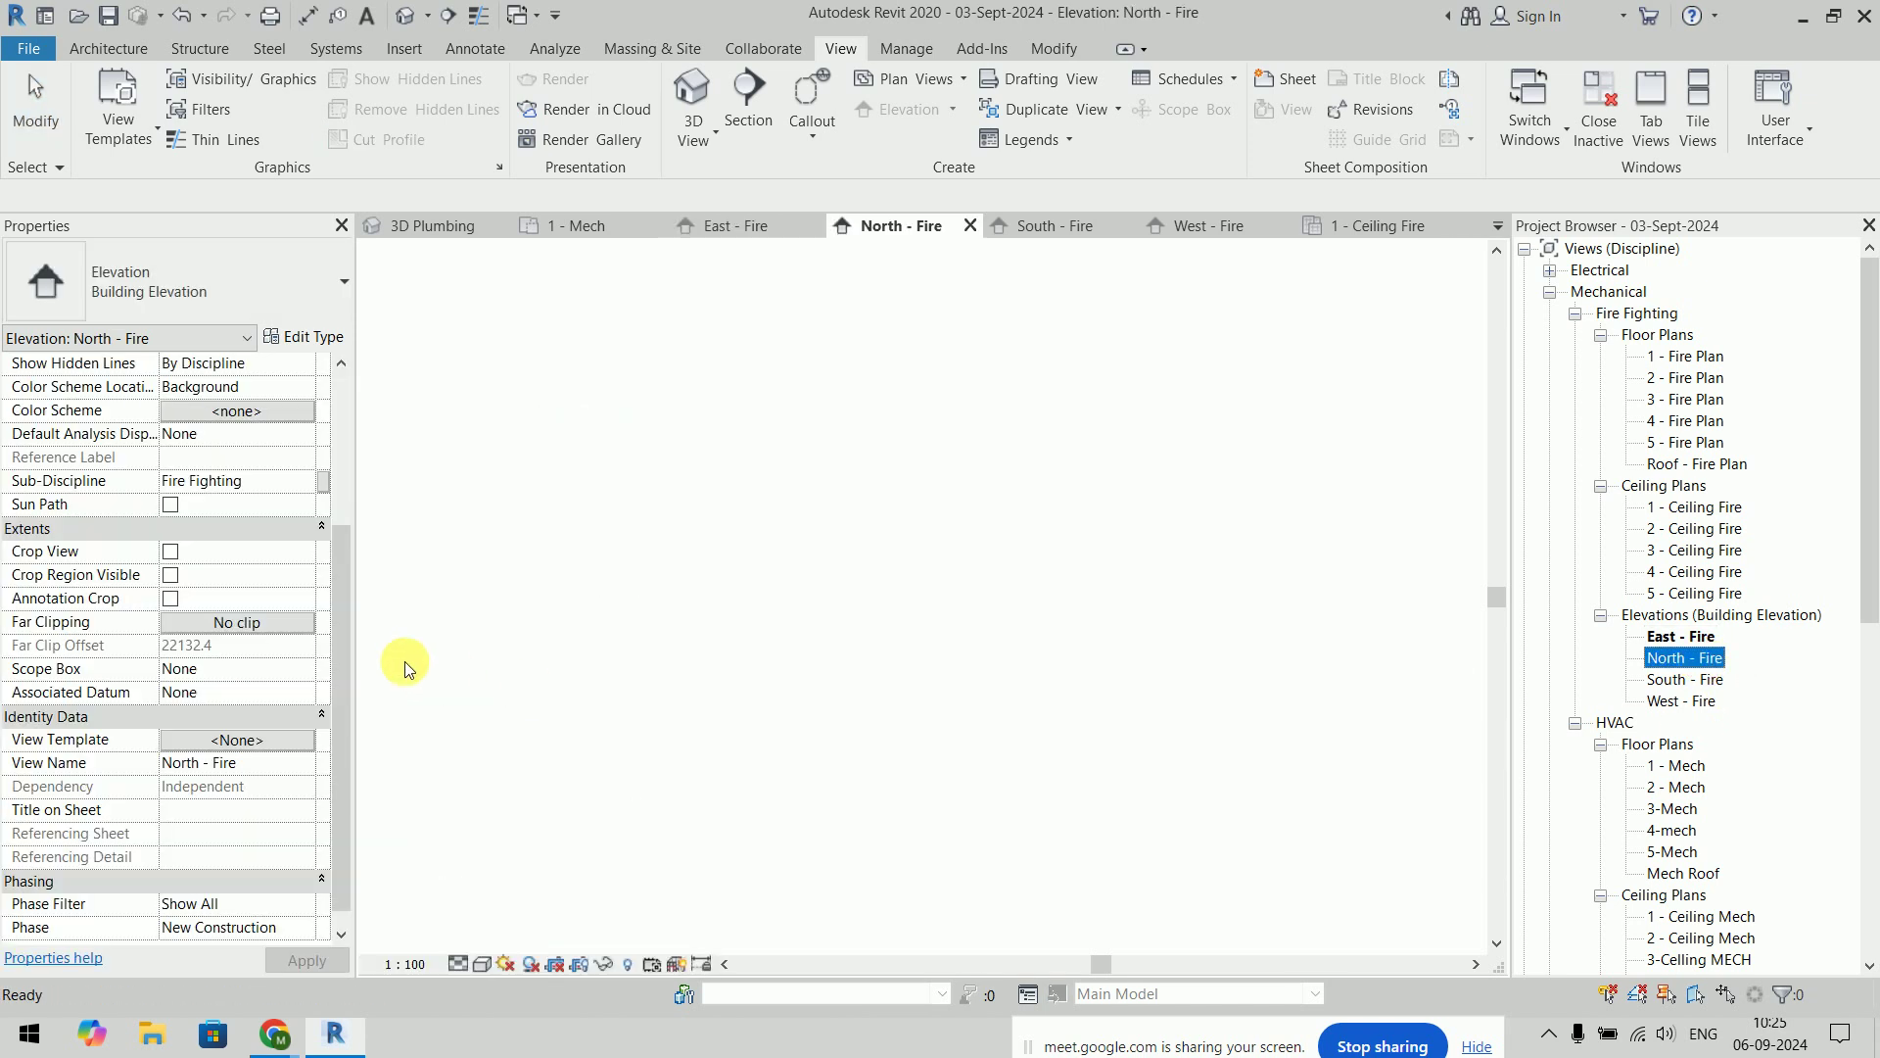
click(274, 742)
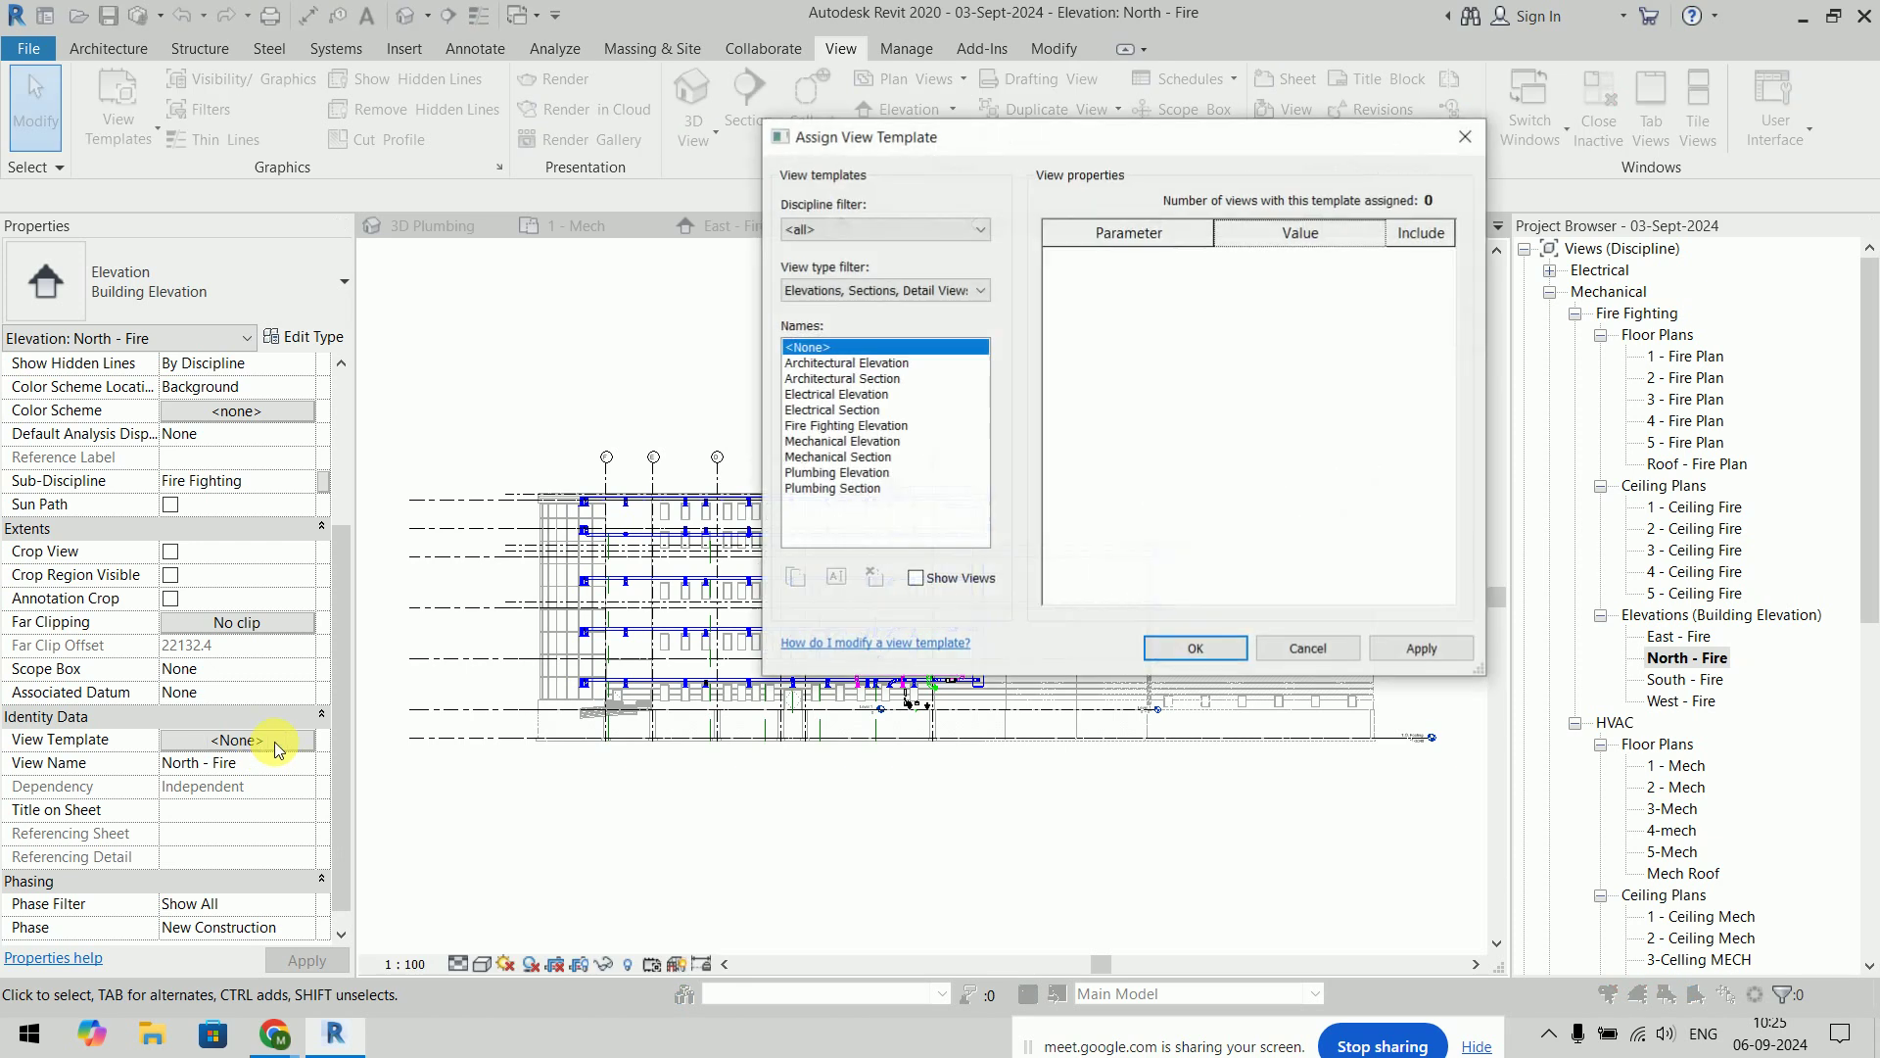
double_click(862, 425)
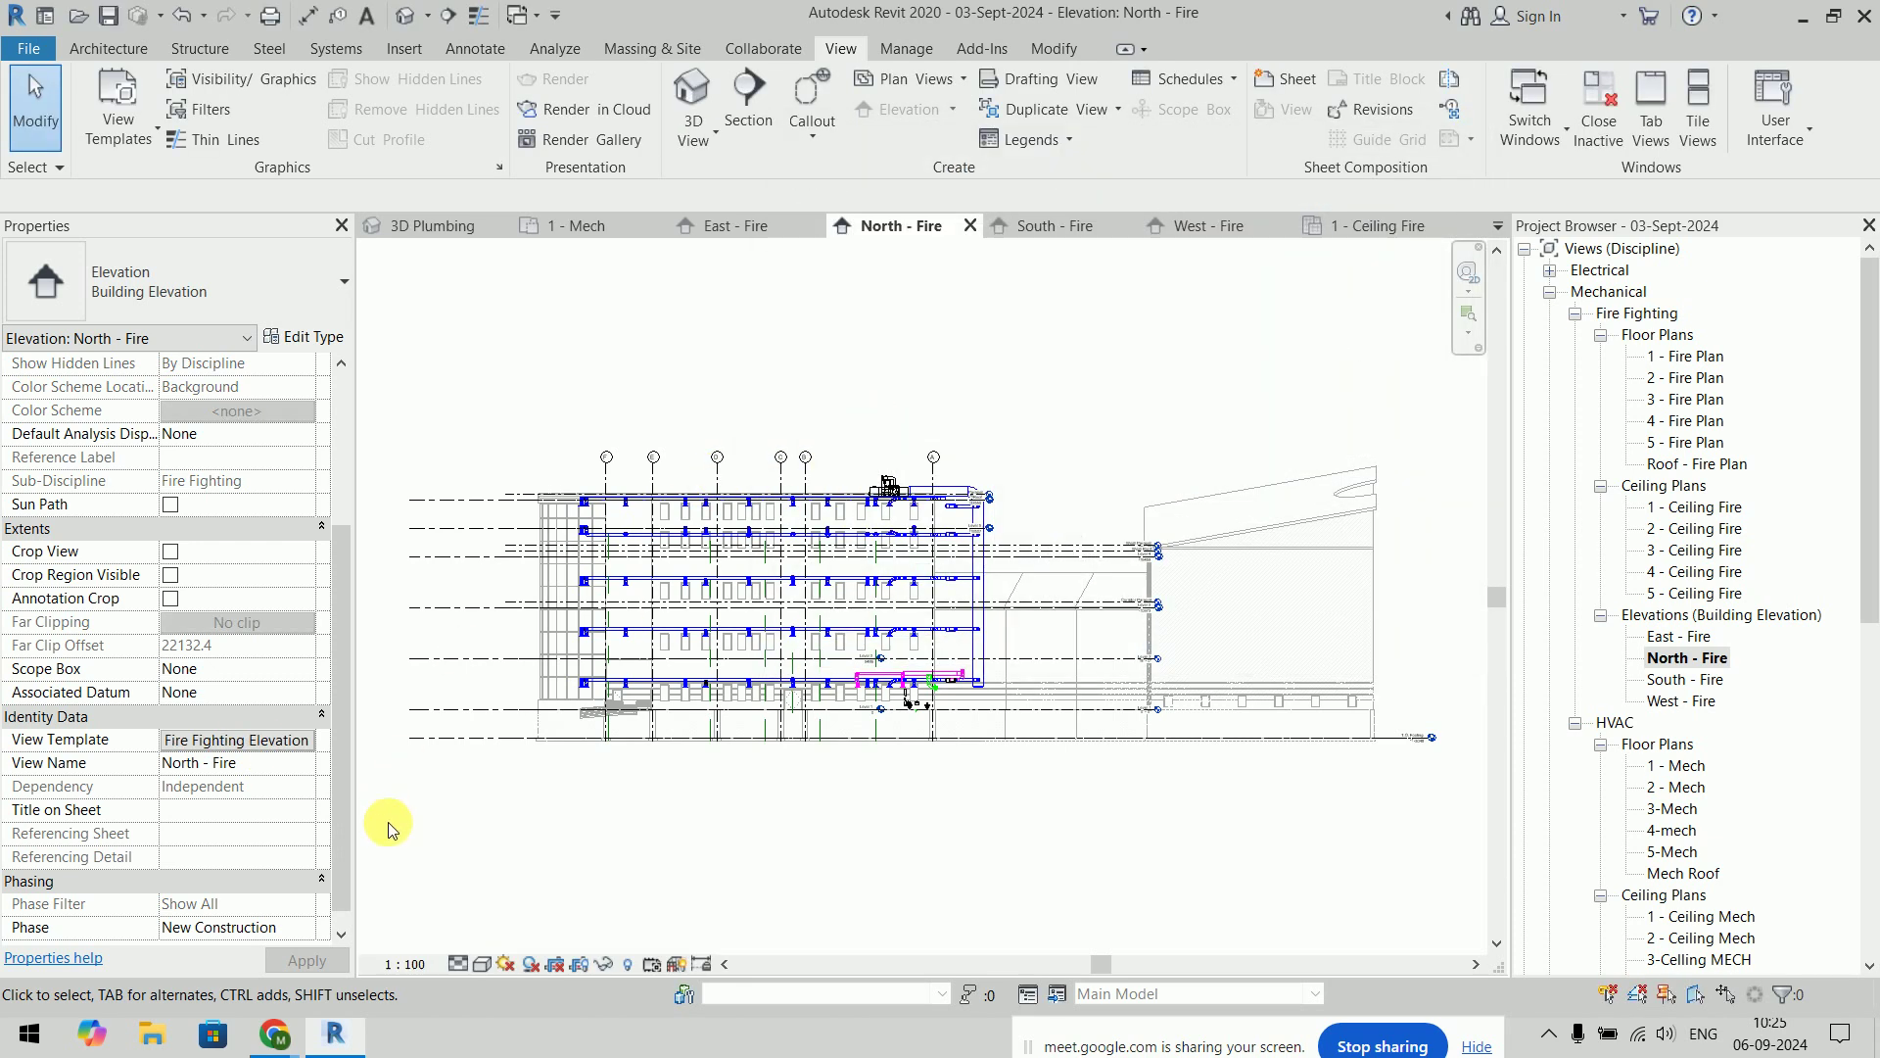
Assign the template to West - Fire, then close the West, North and East view tabs
double_click(1680, 701)
click(257, 742)
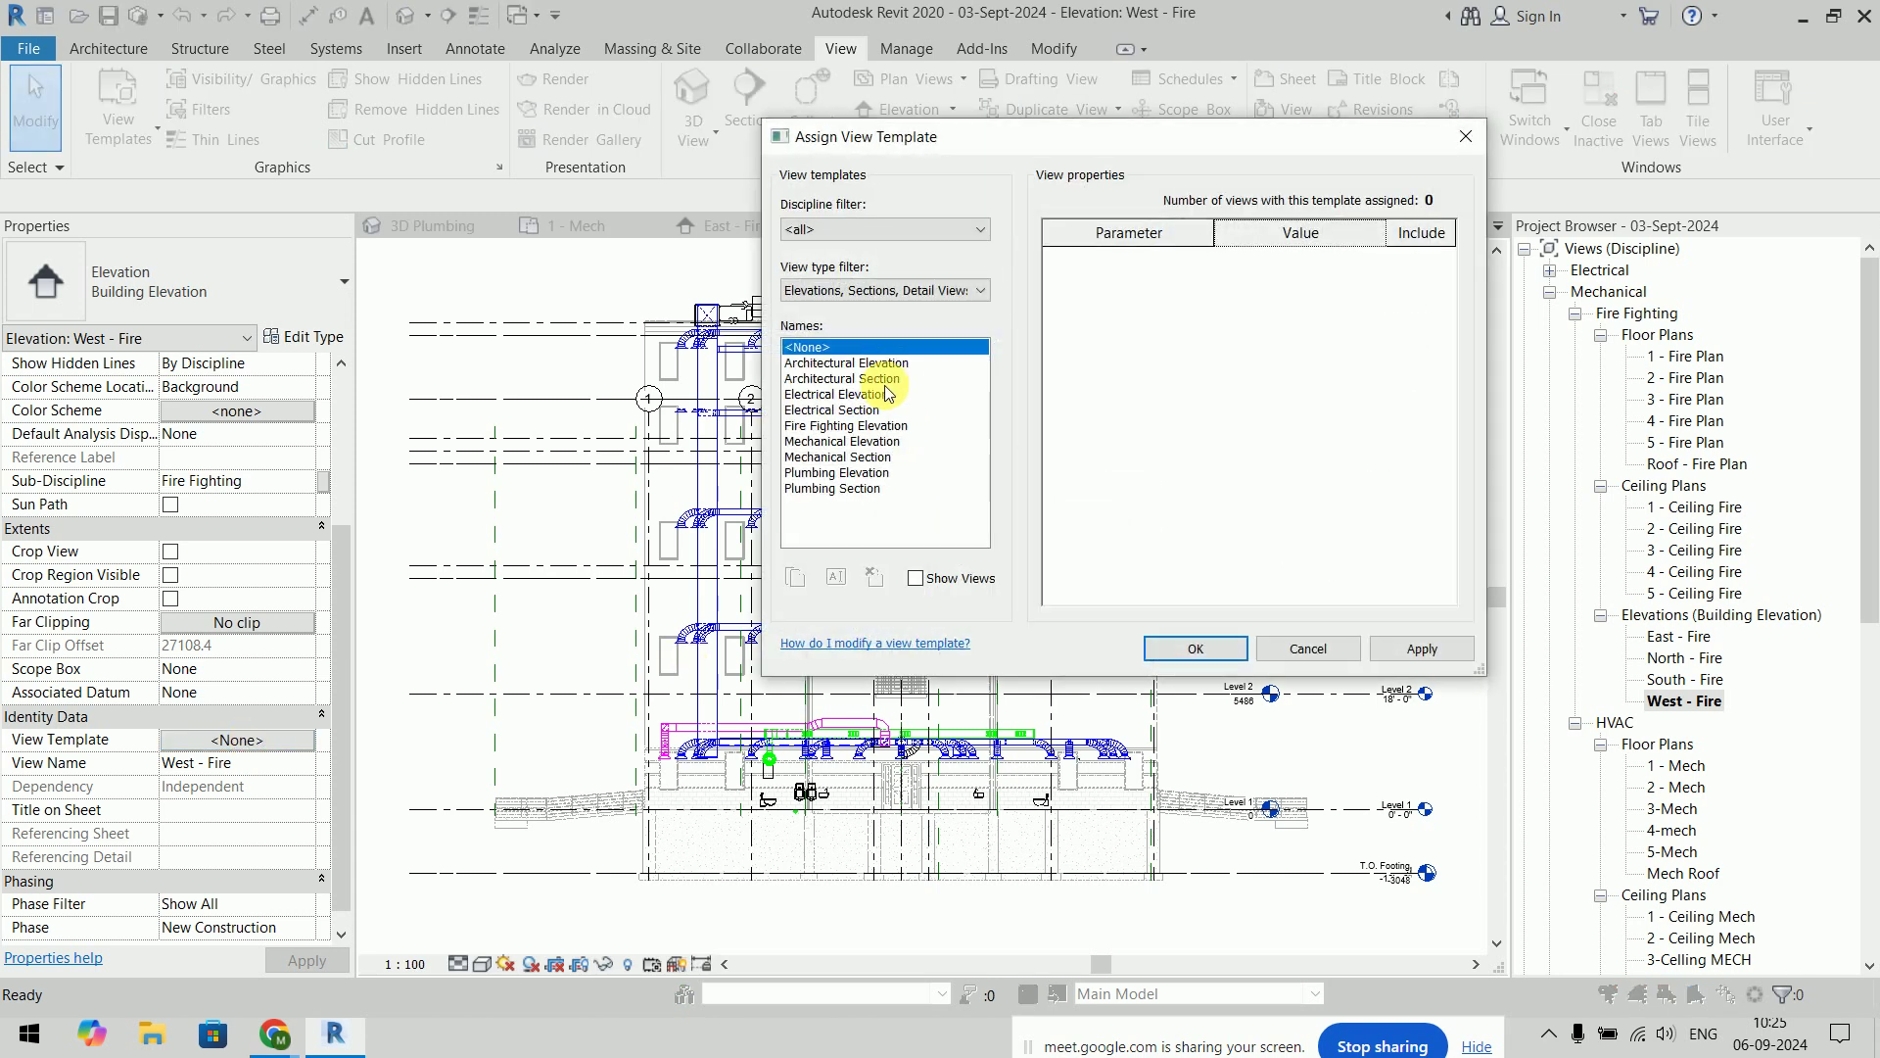
double_click(844, 425)
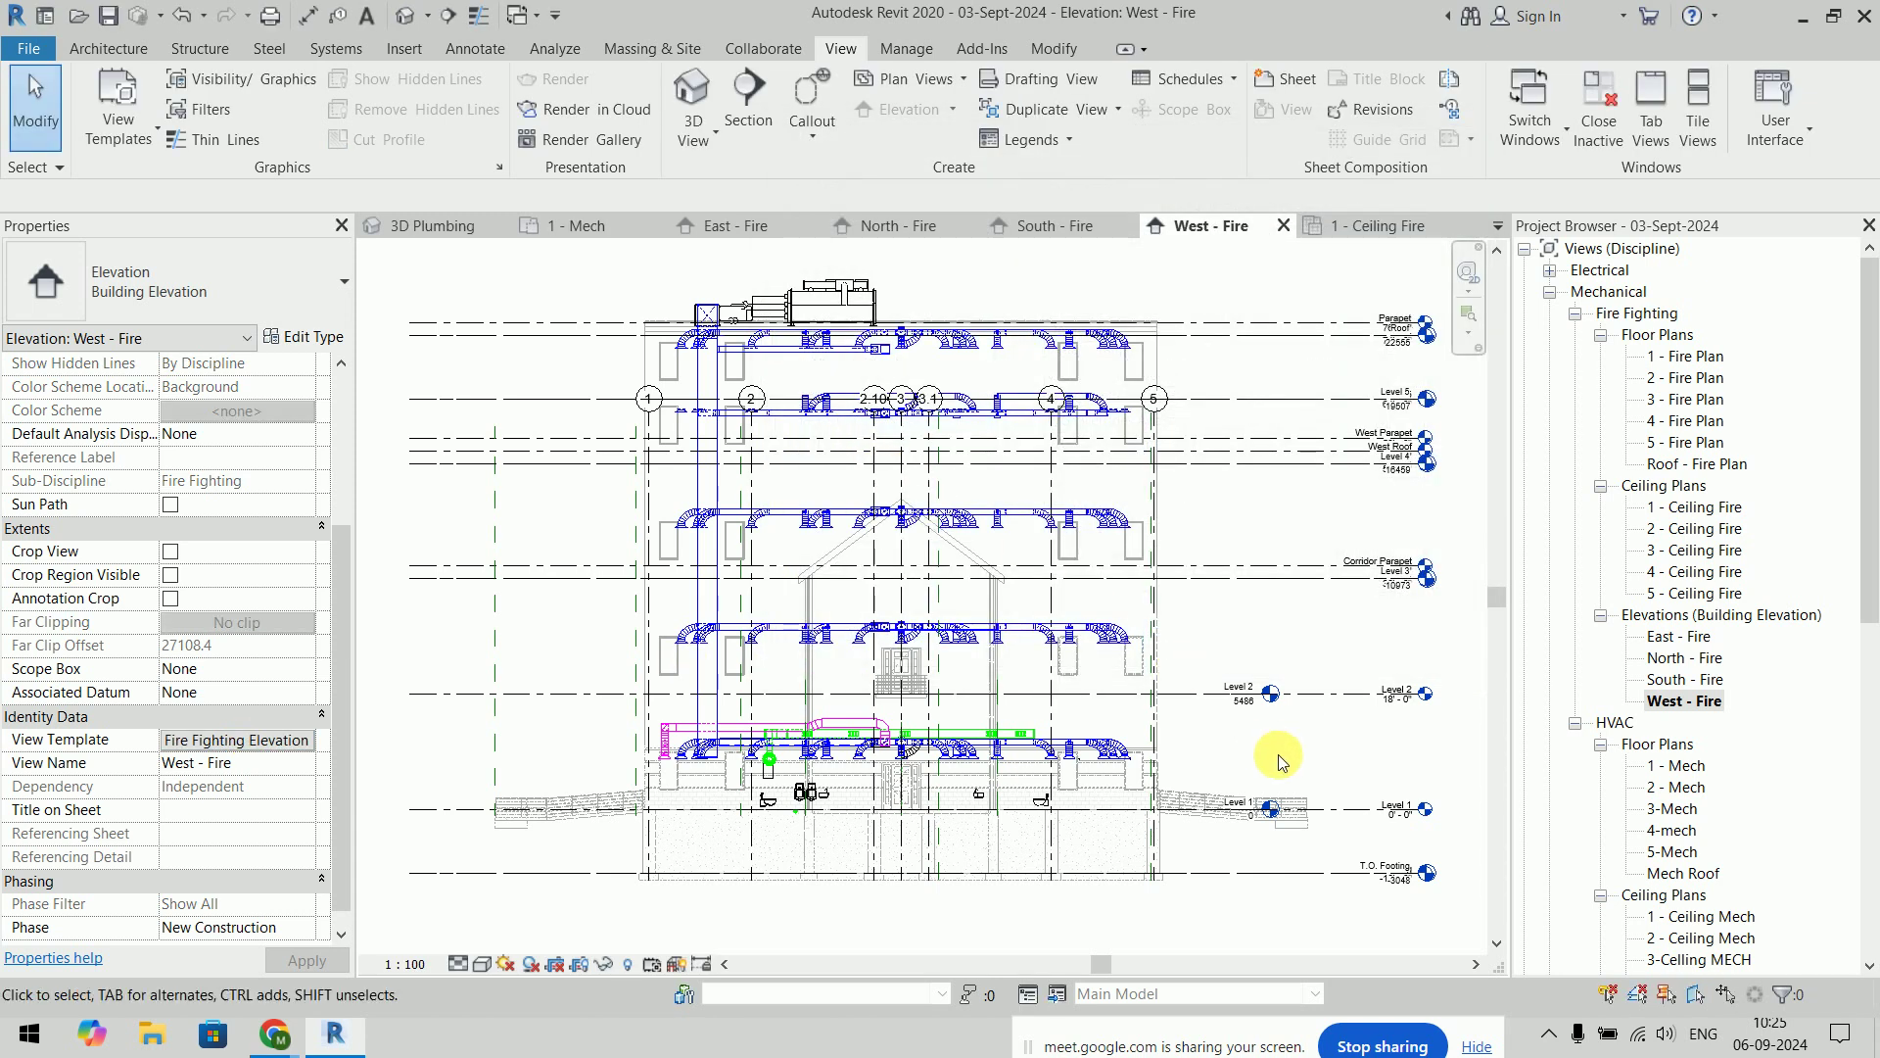
click(1282, 226)
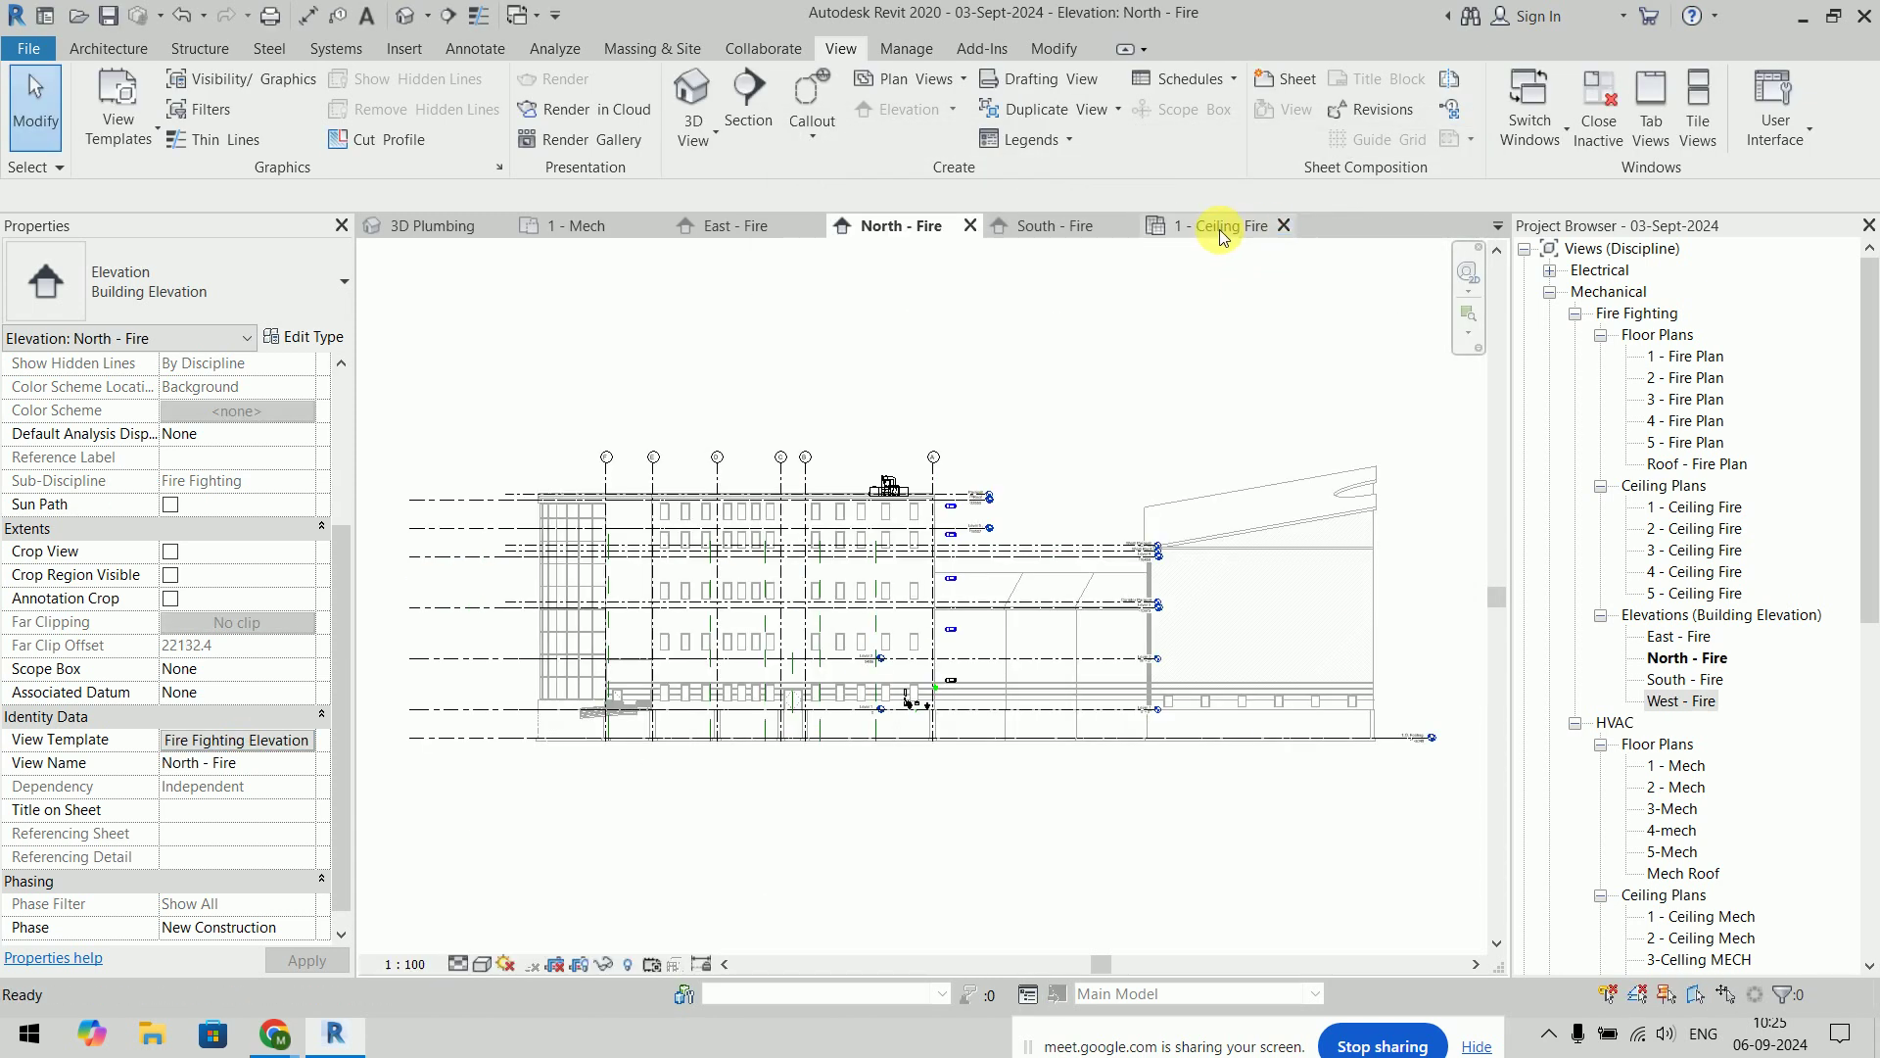
click(970, 226)
click(812, 226)
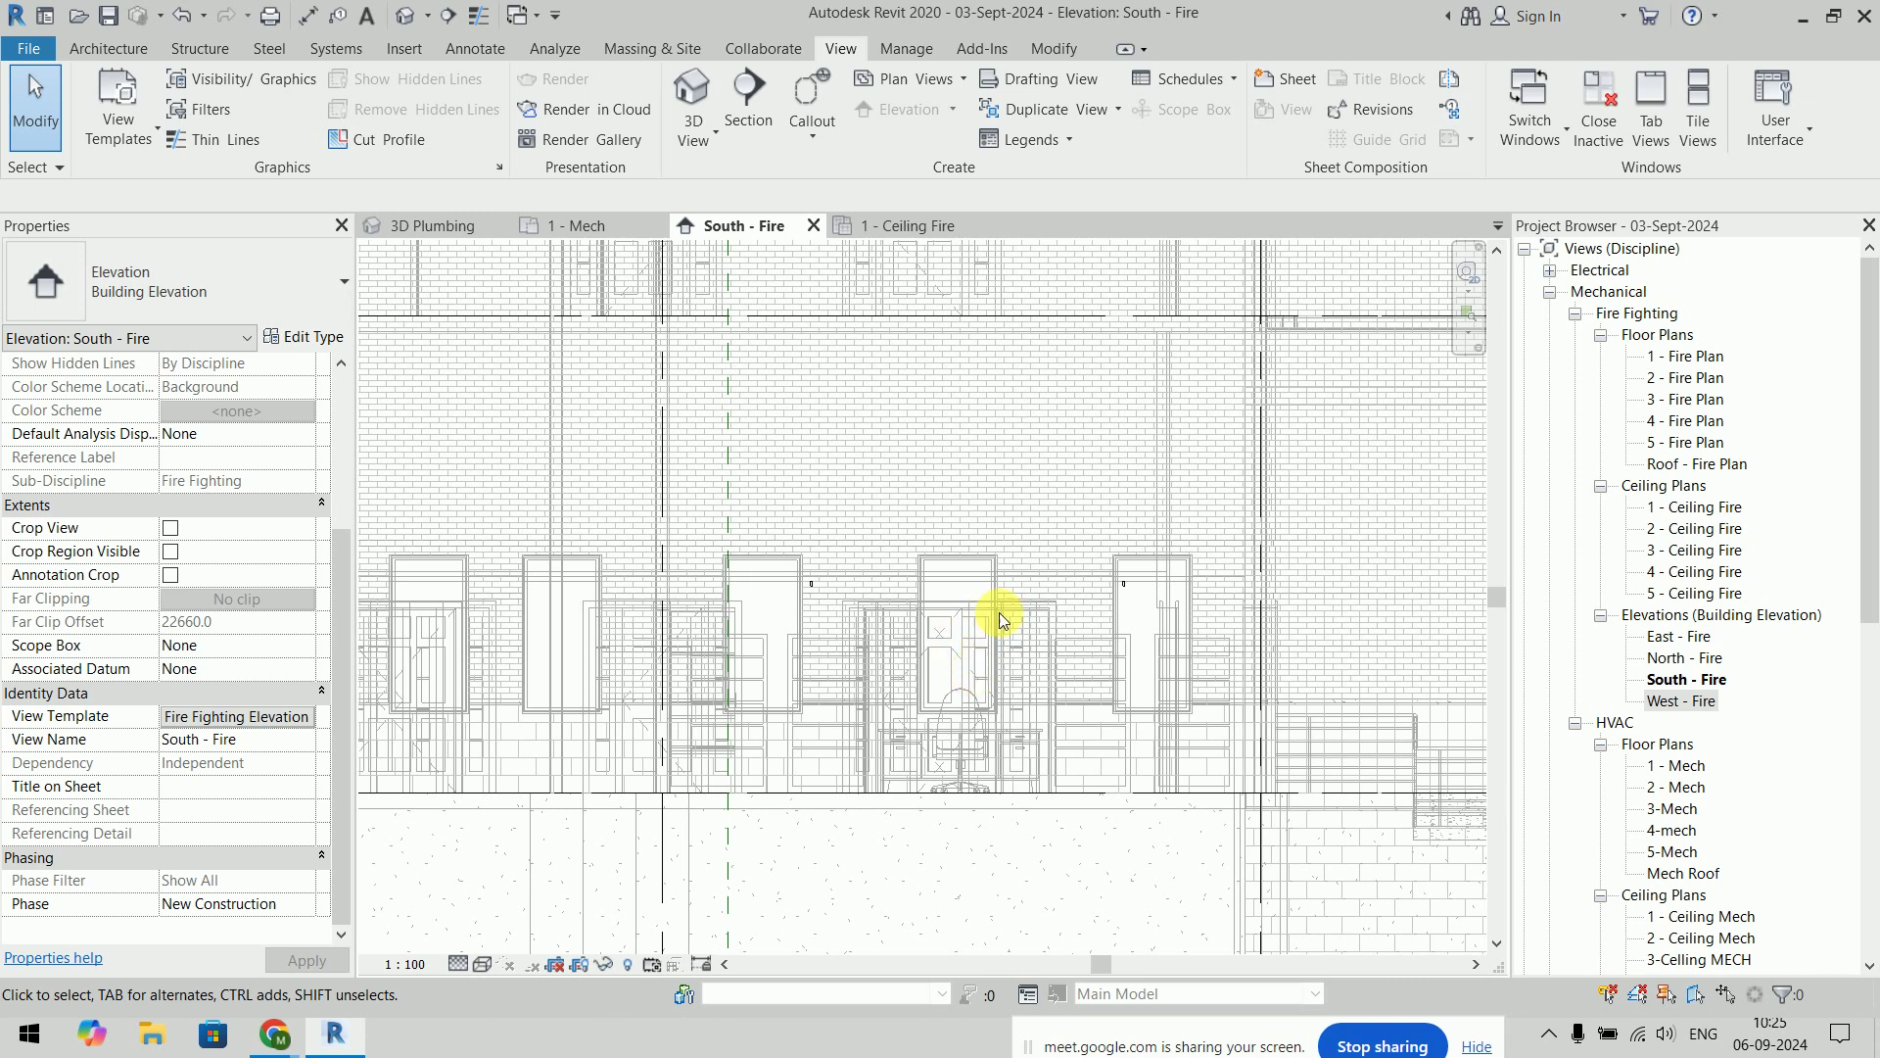
Switch the South - Fire elevation to the Shaded visual style
scroll(989, 613, up, 3)
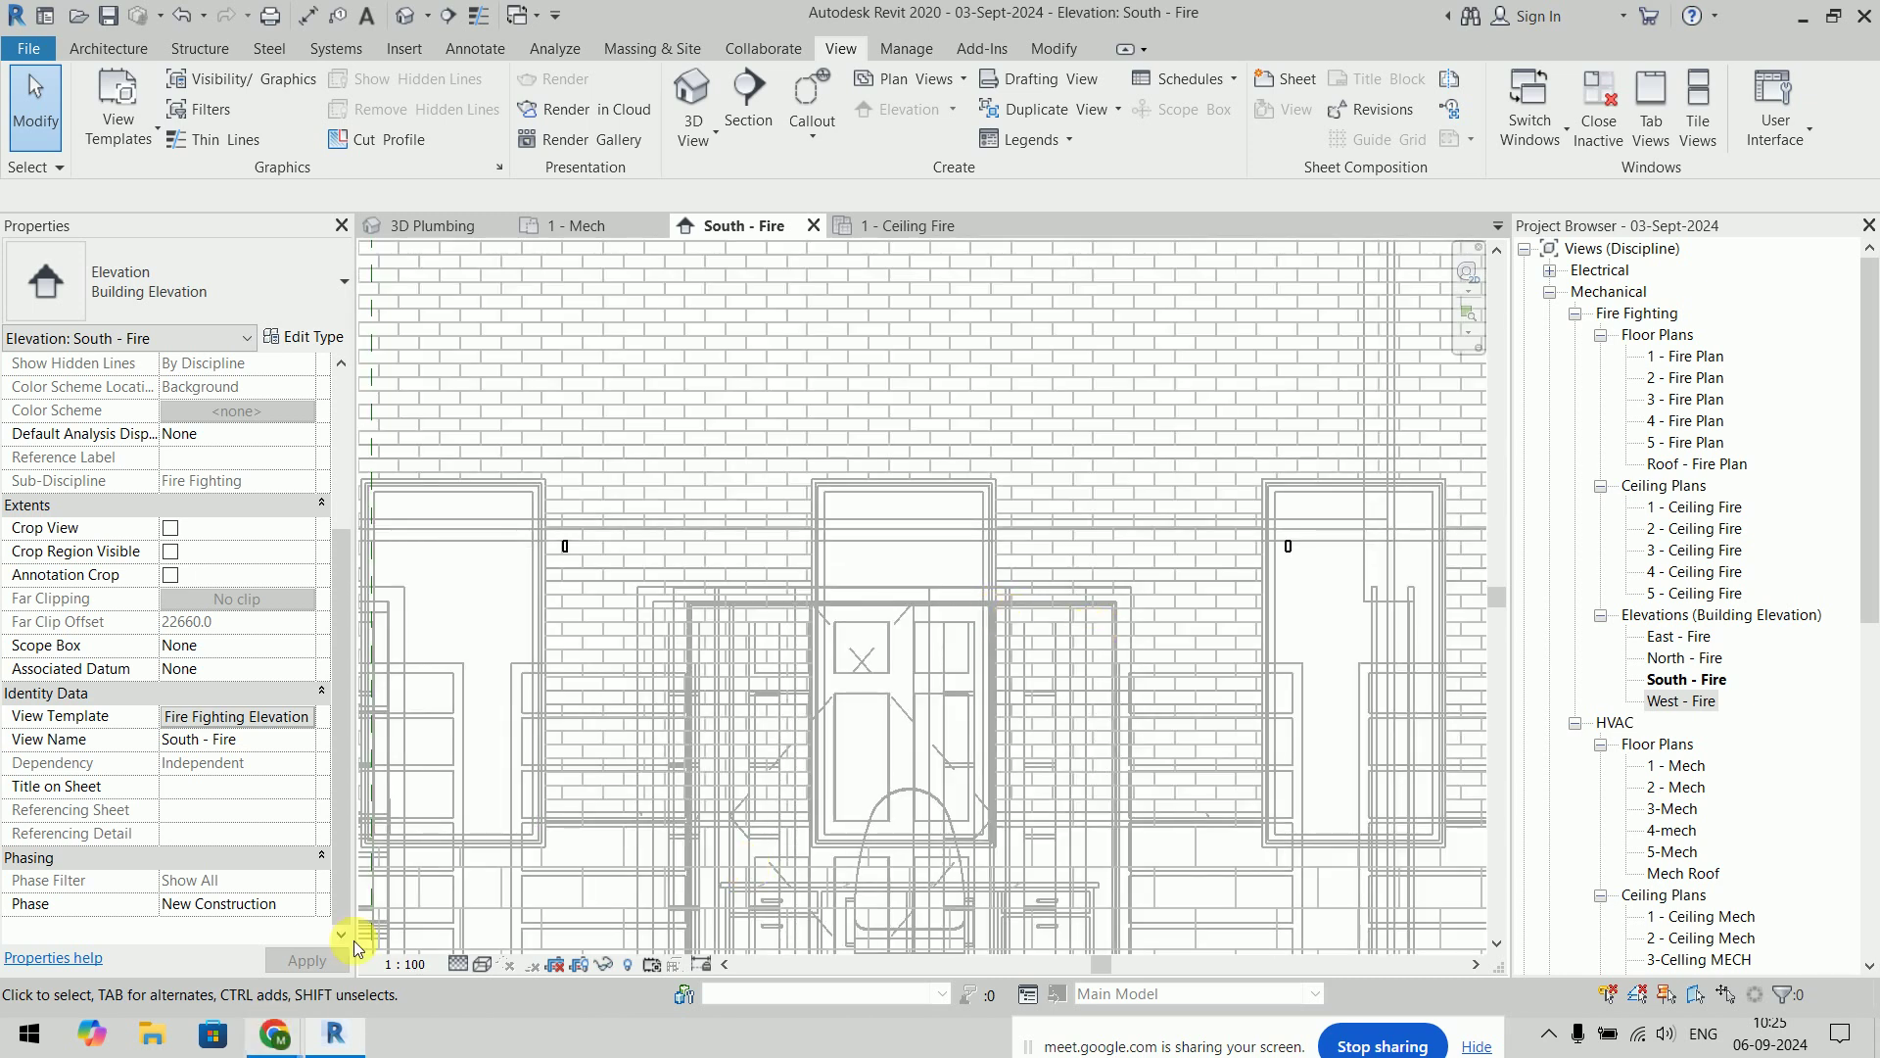
click(483, 964)
click(598, 865)
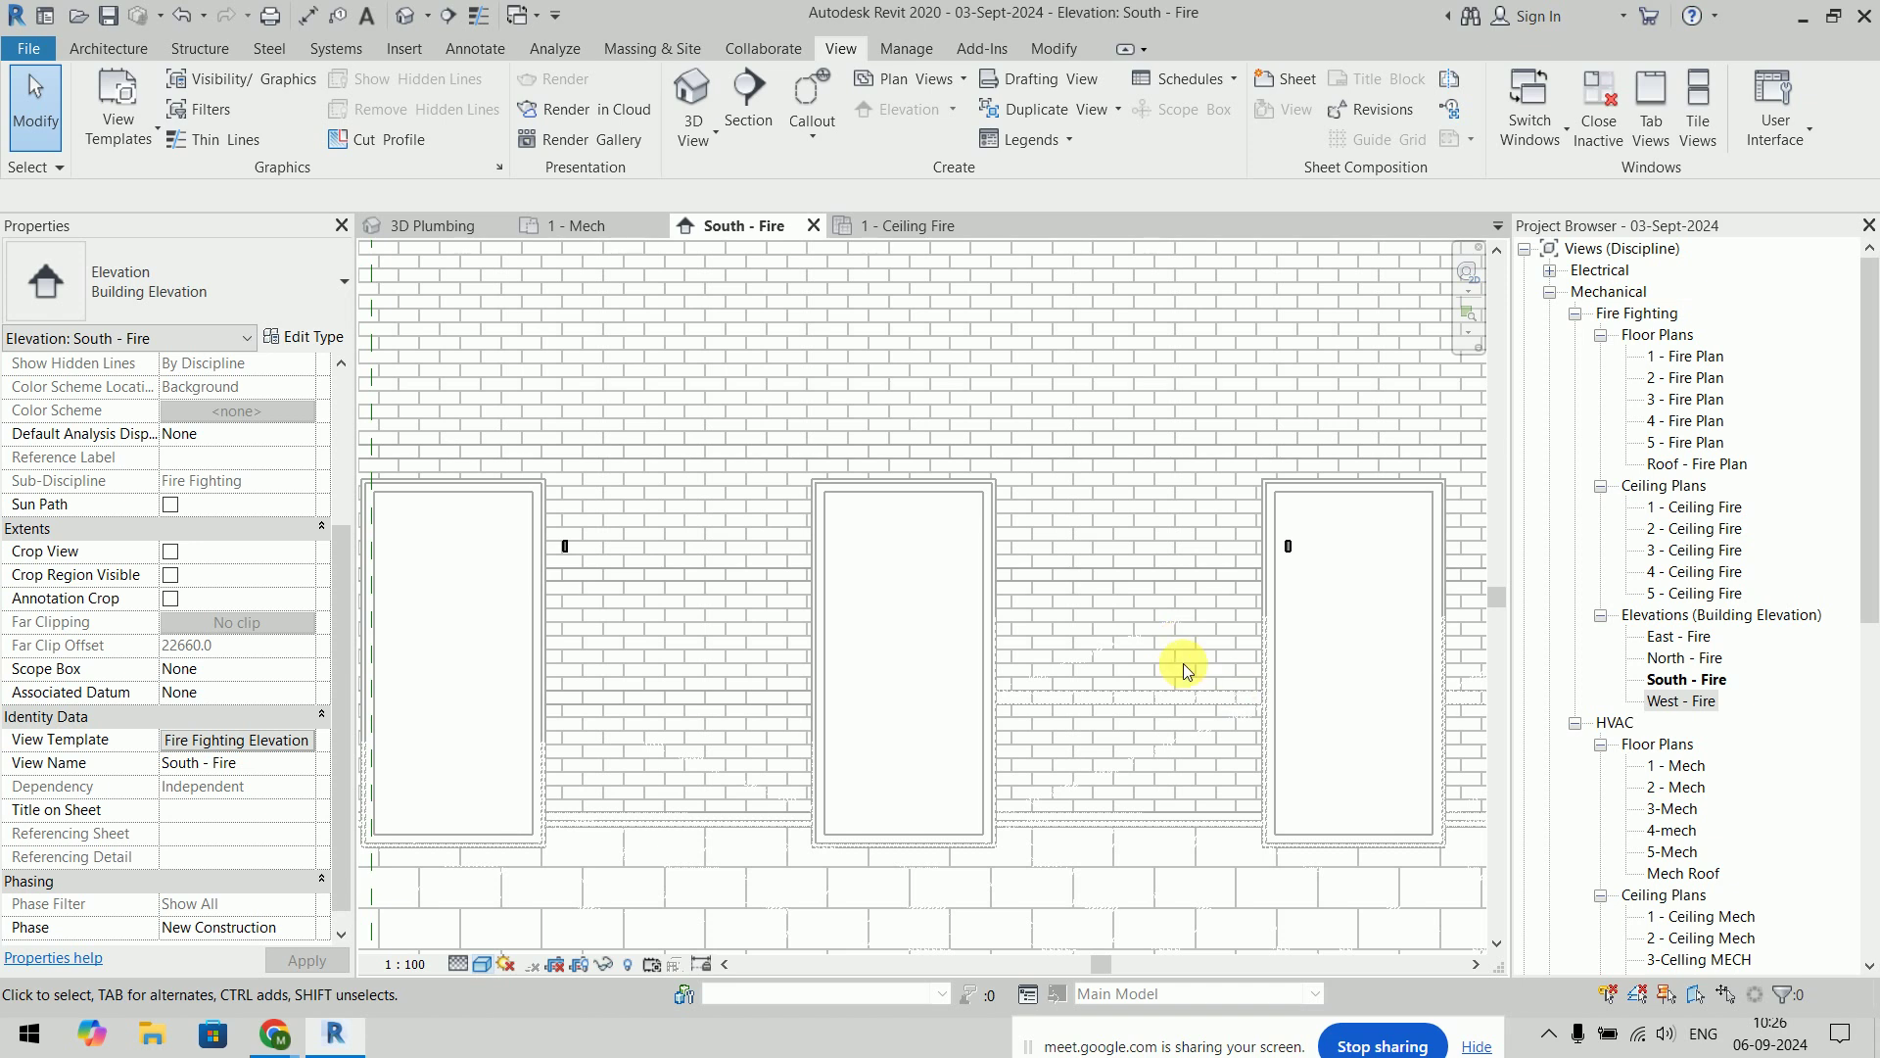
Zoom out and select a sprinkler in the elevation to check it, then clear the selection
scroll(750, 509, down, 2)
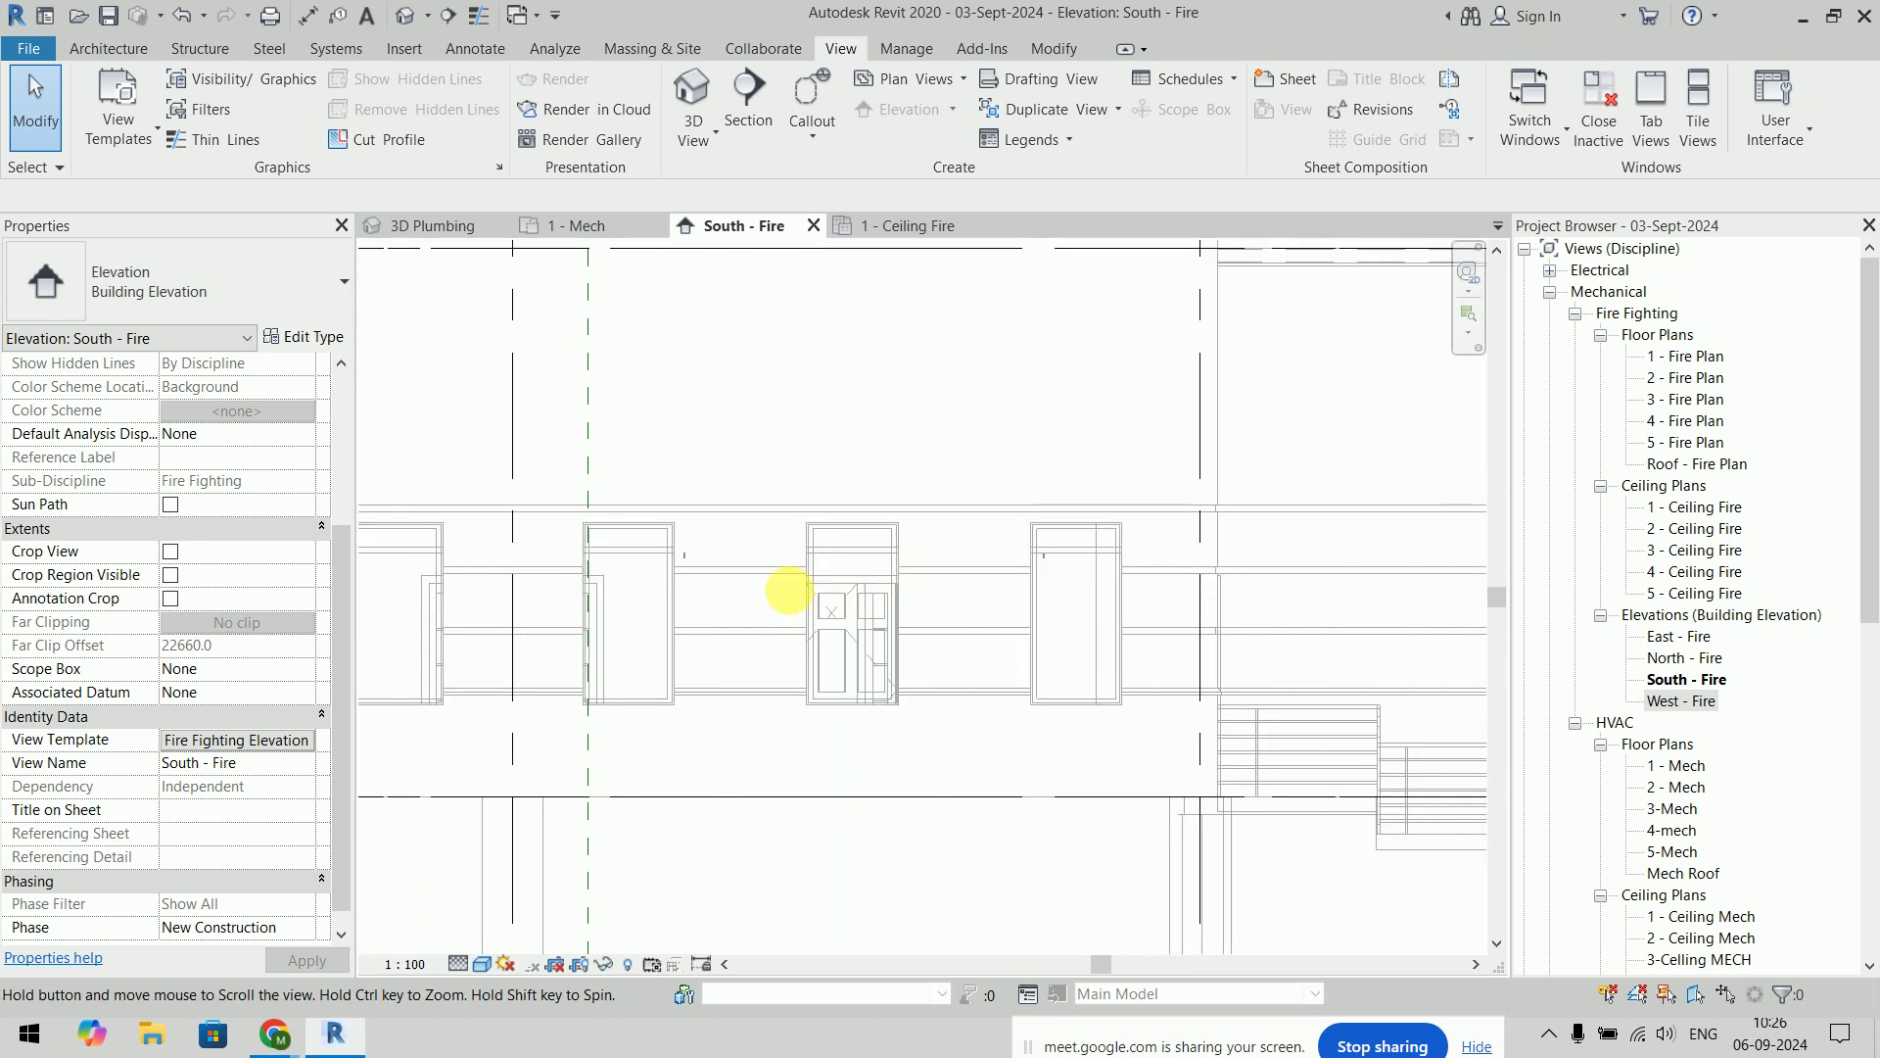
scroll(681, 562, down, 1)
click(1044, 558)
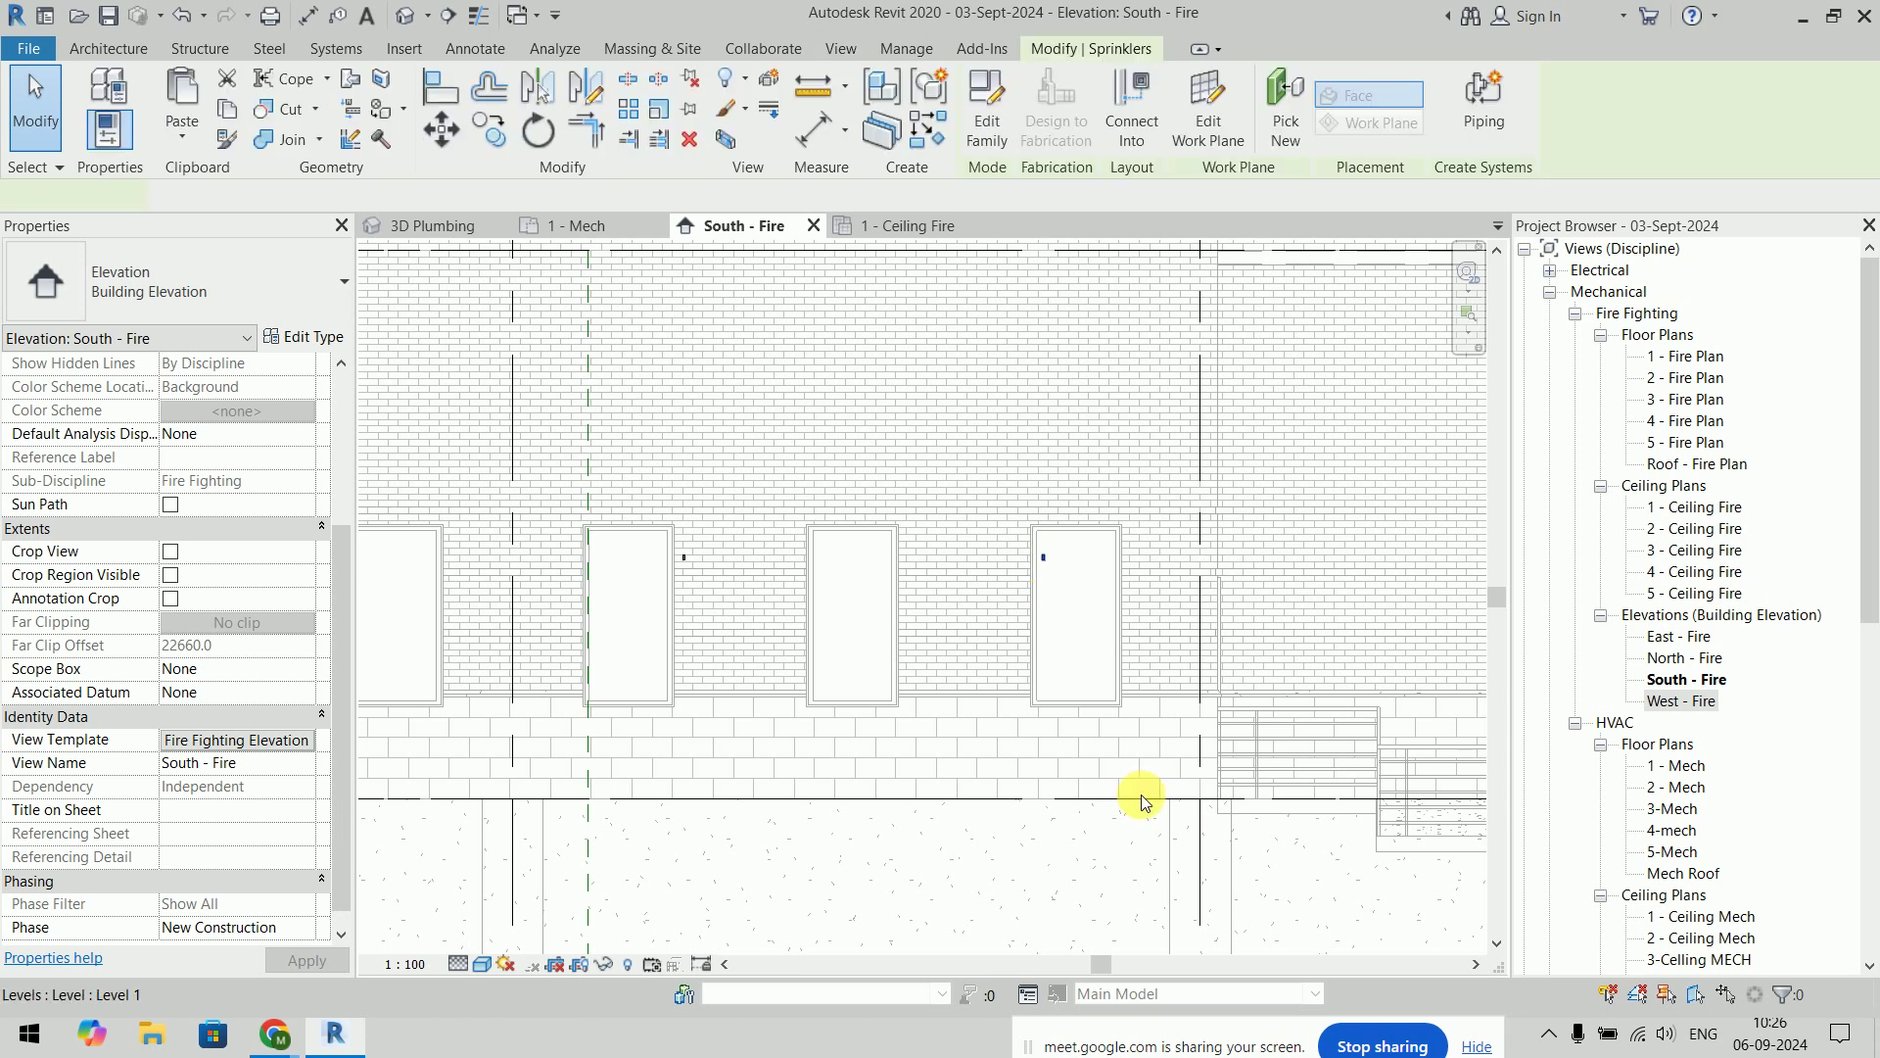
key(Escape)
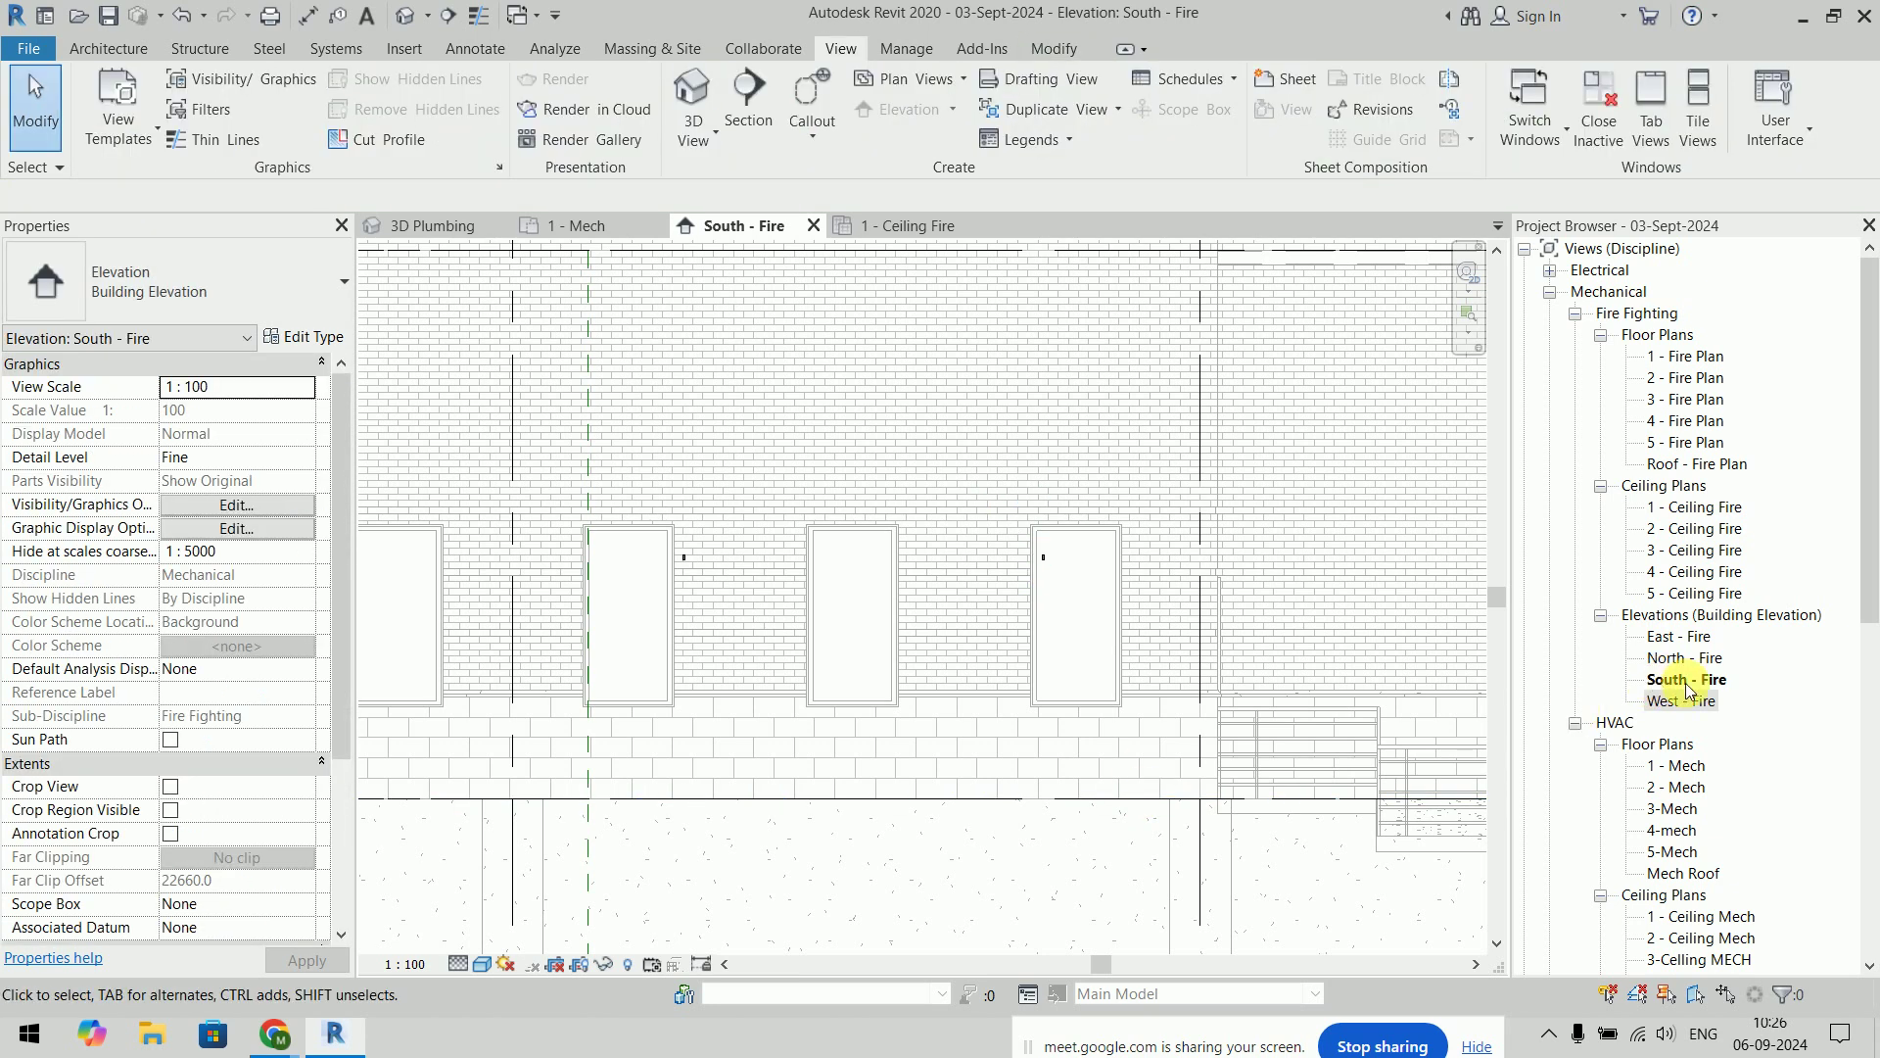
Open the 1 - Ceiling Fire plan and start the Pipe tool from Systems
double_click(1699, 508)
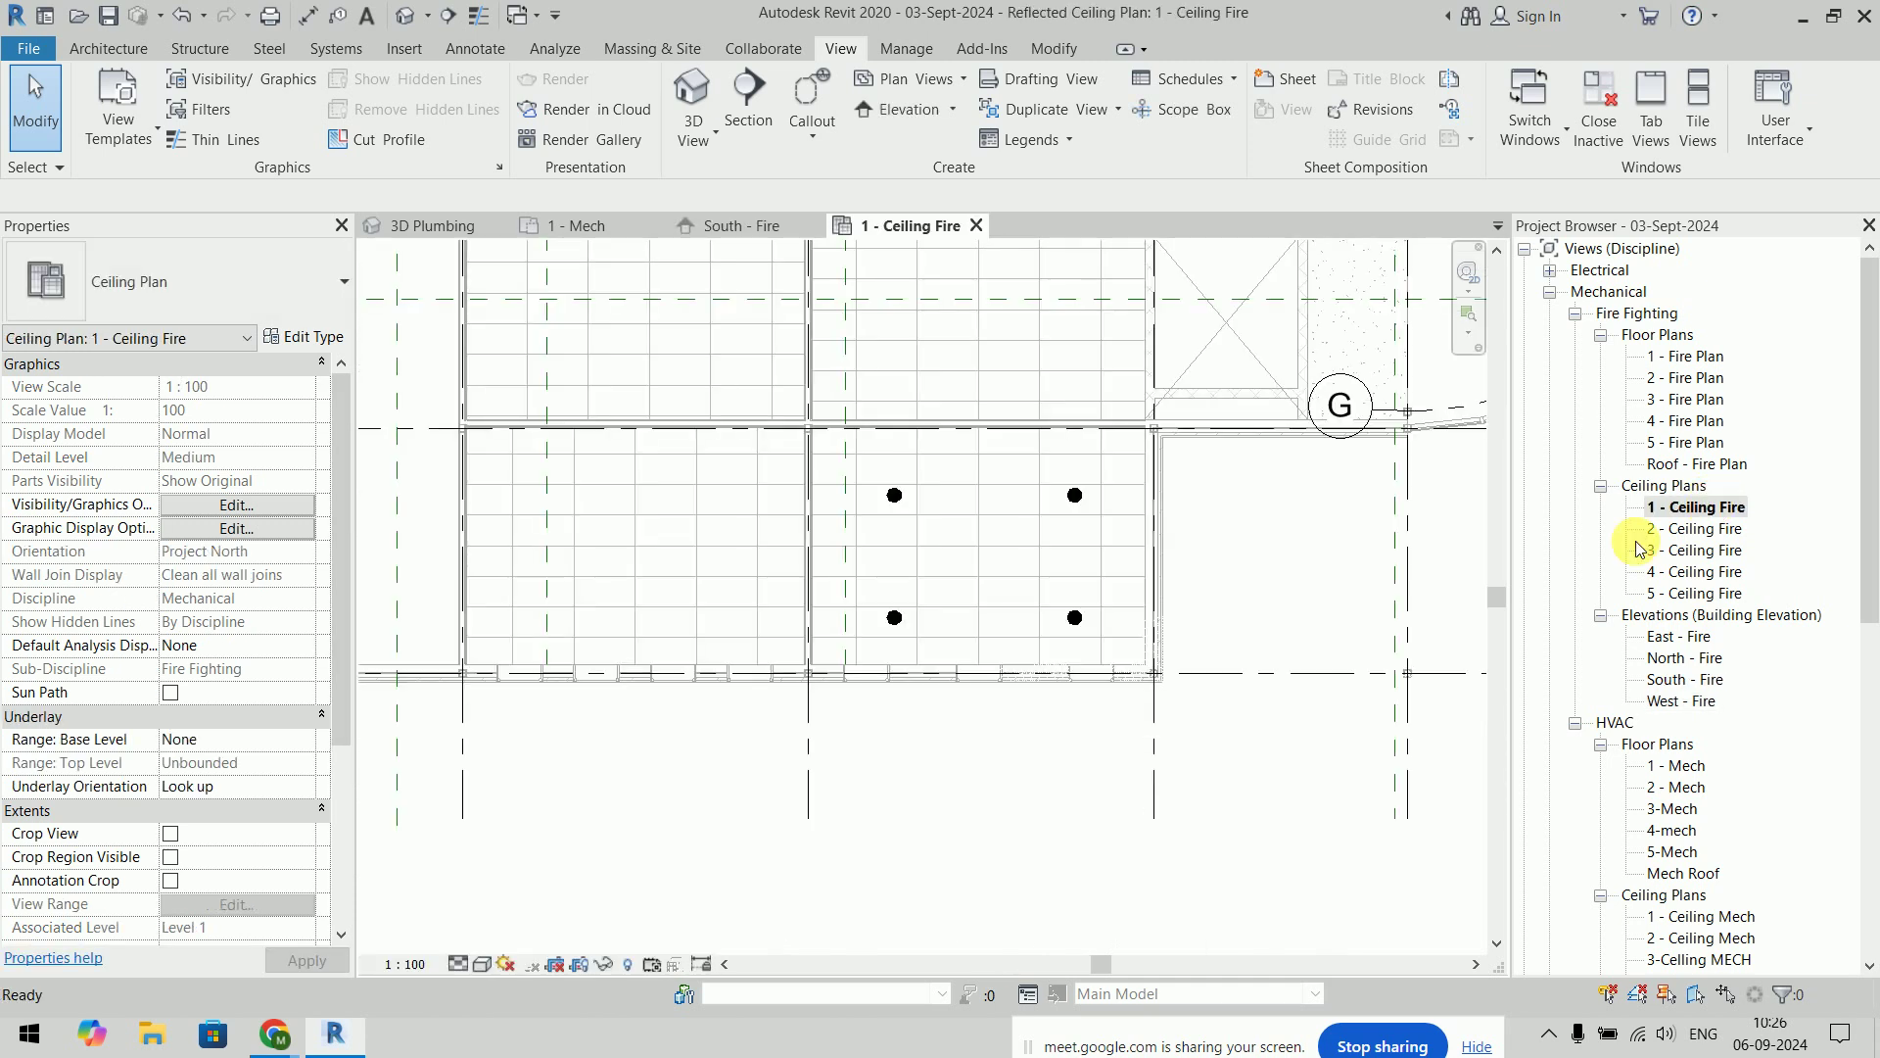
scroll(1175, 548, up, 3)
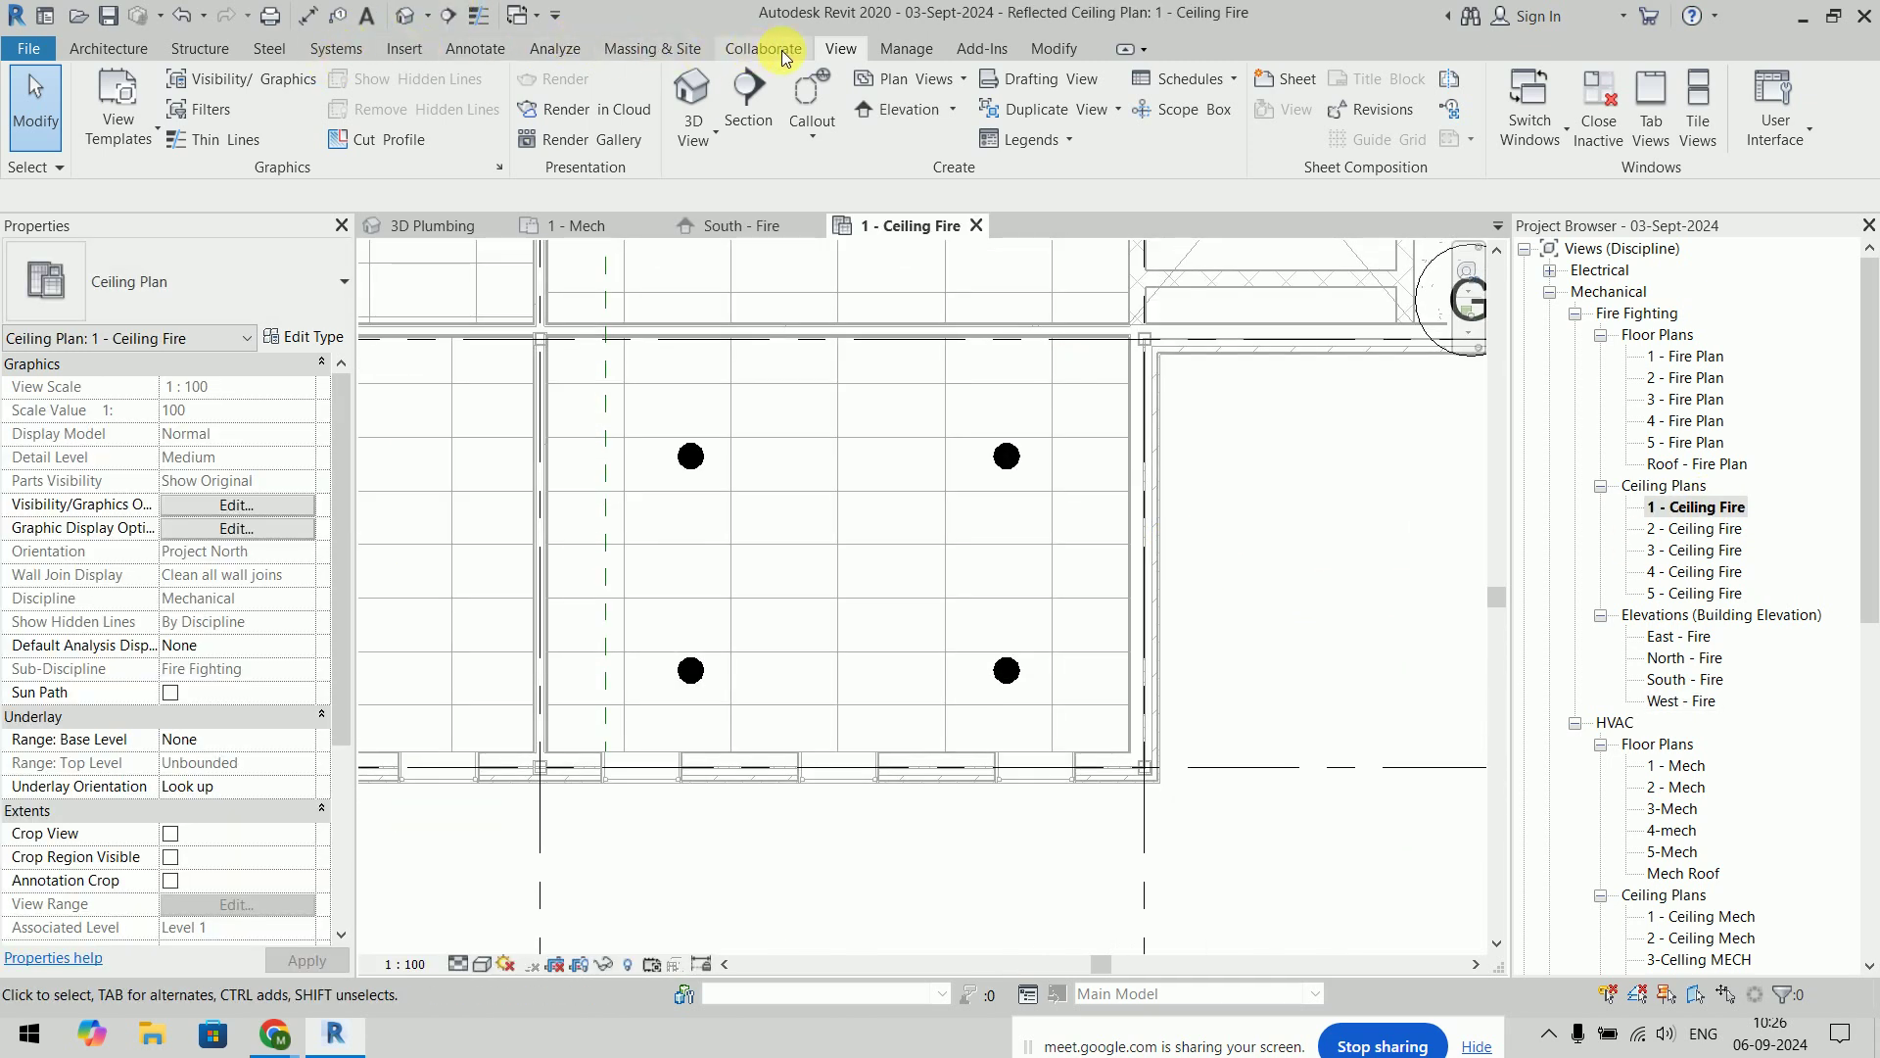
click(333, 49)
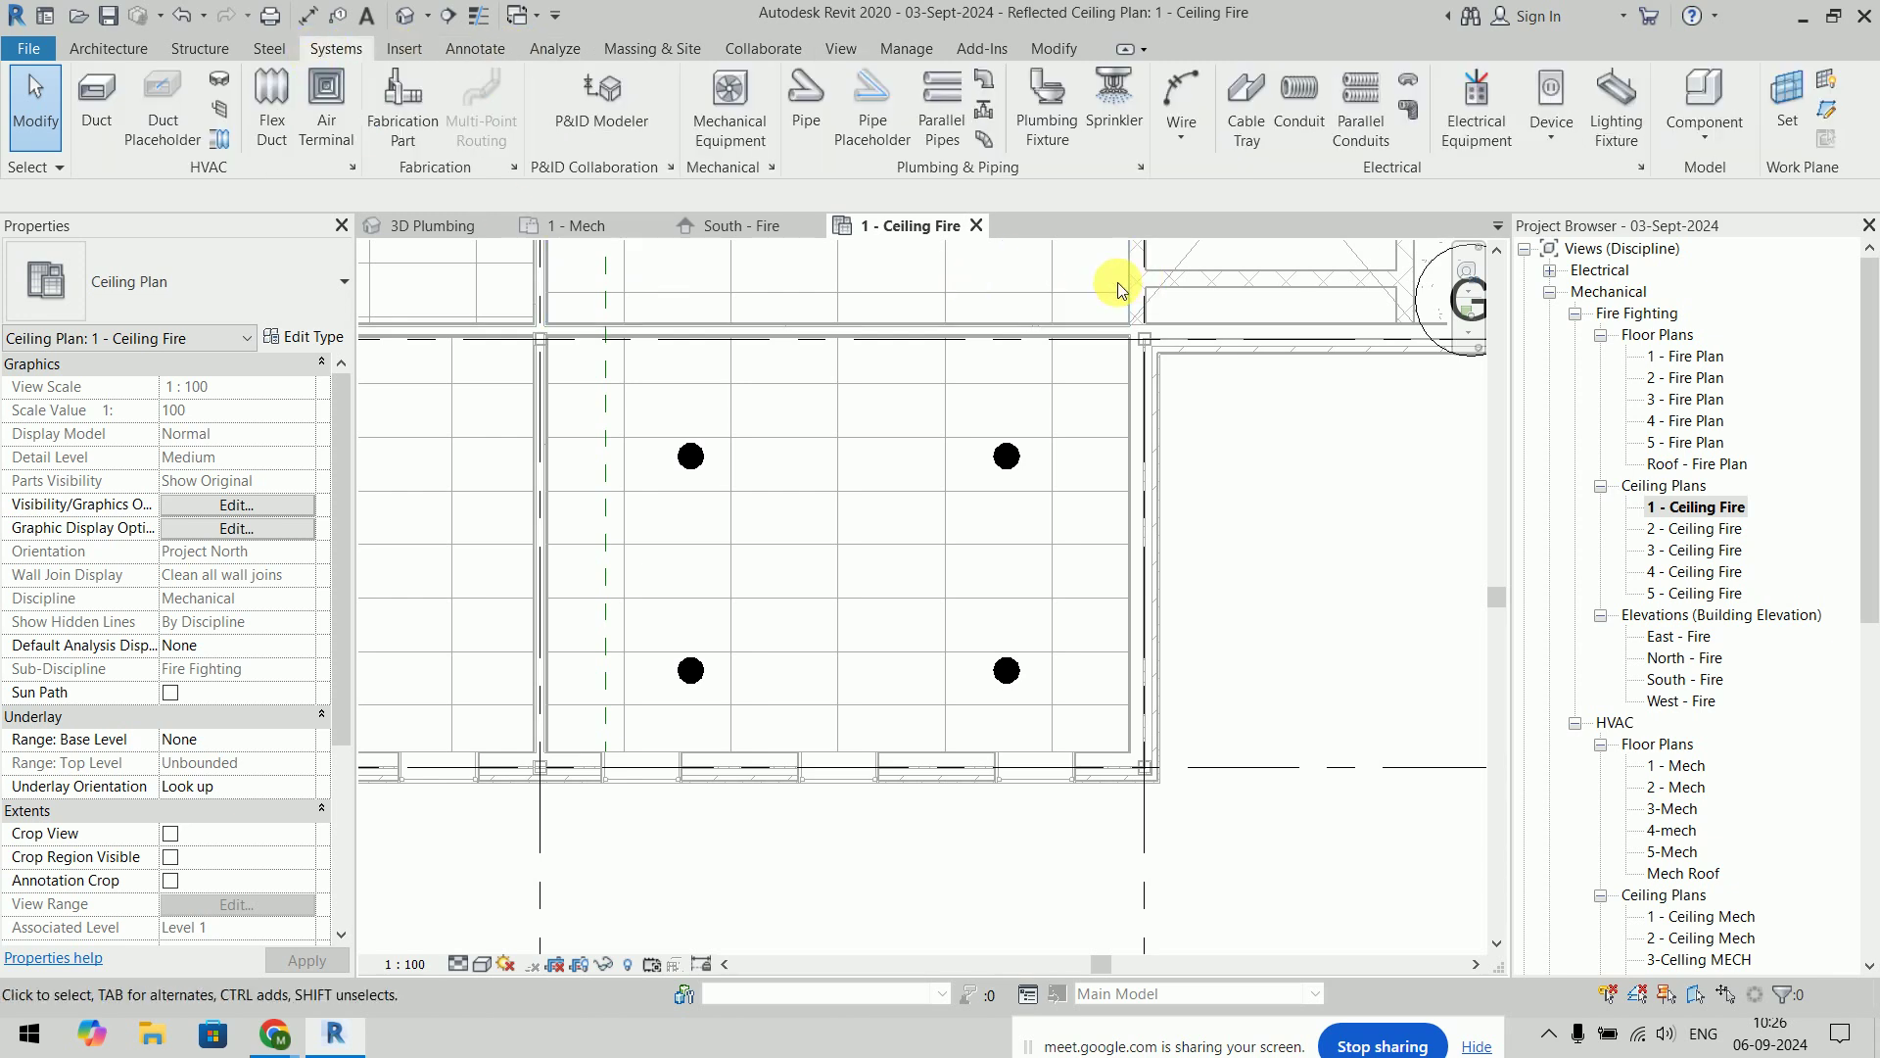
click(821, 105)
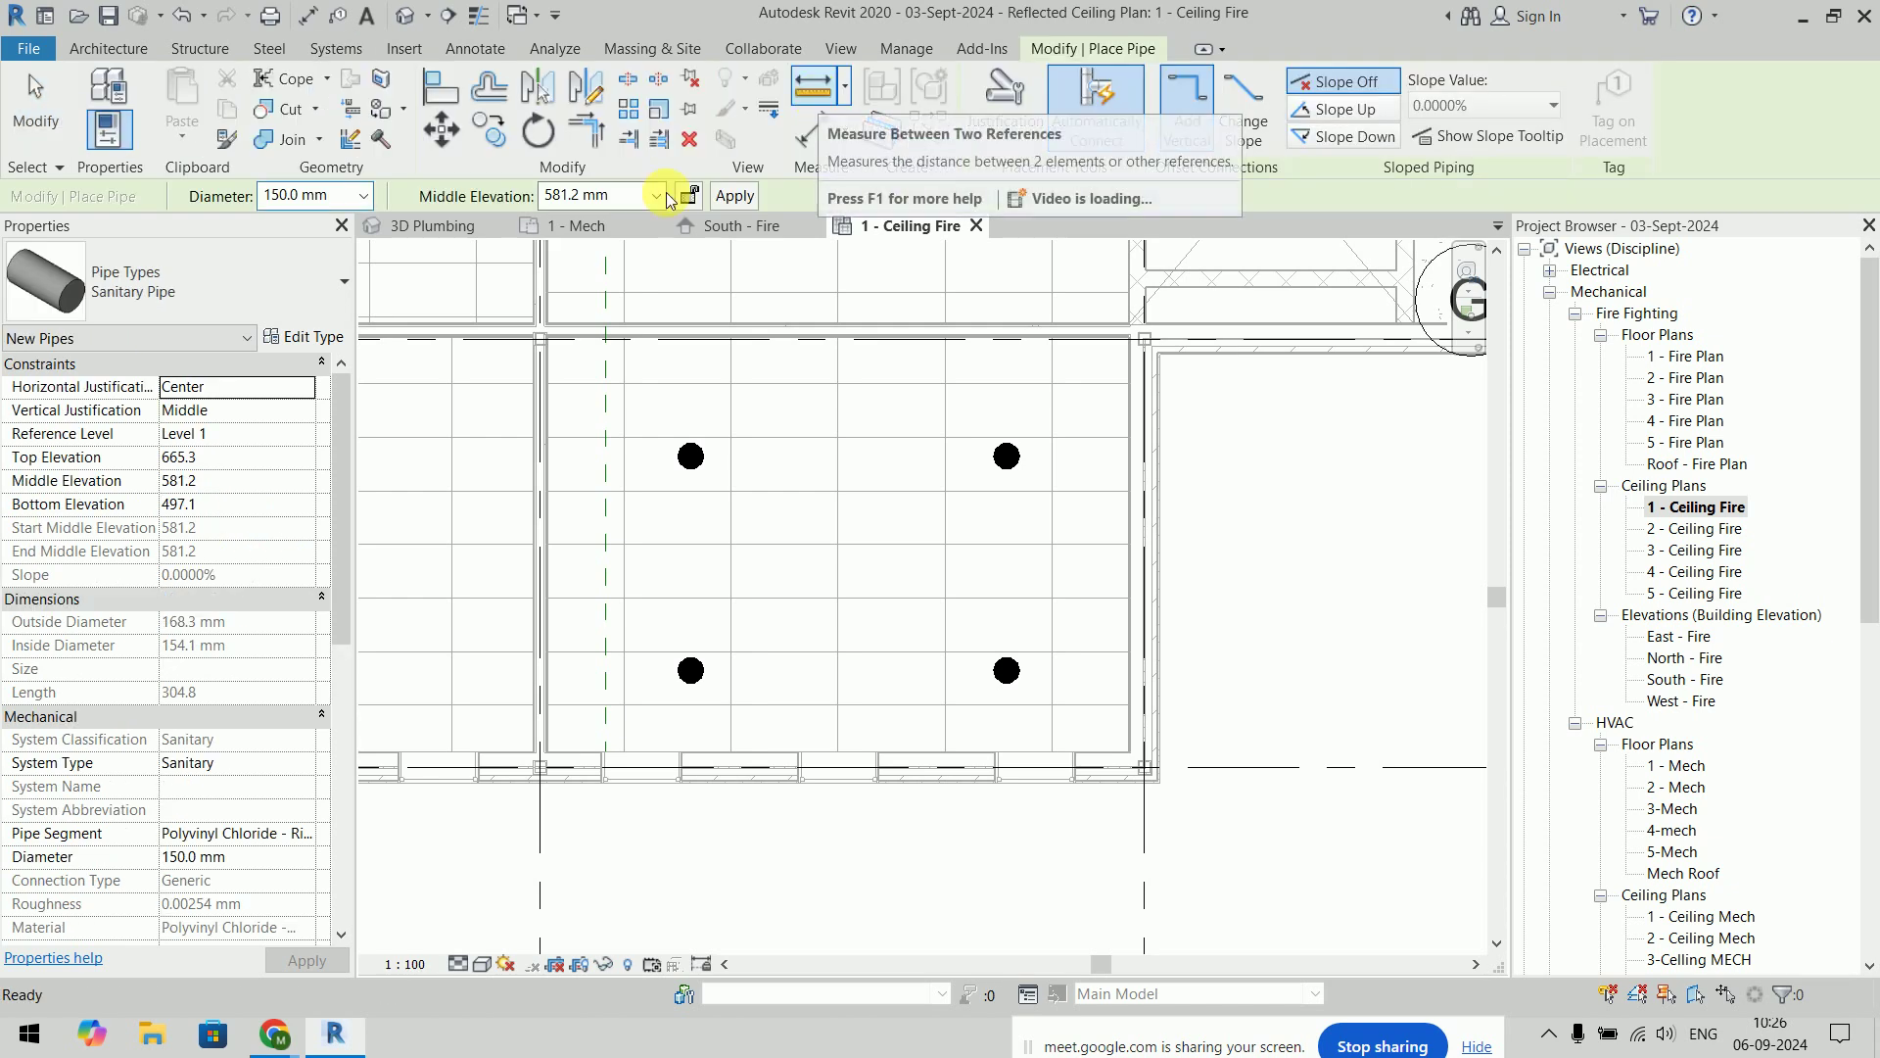
click(198, 280)
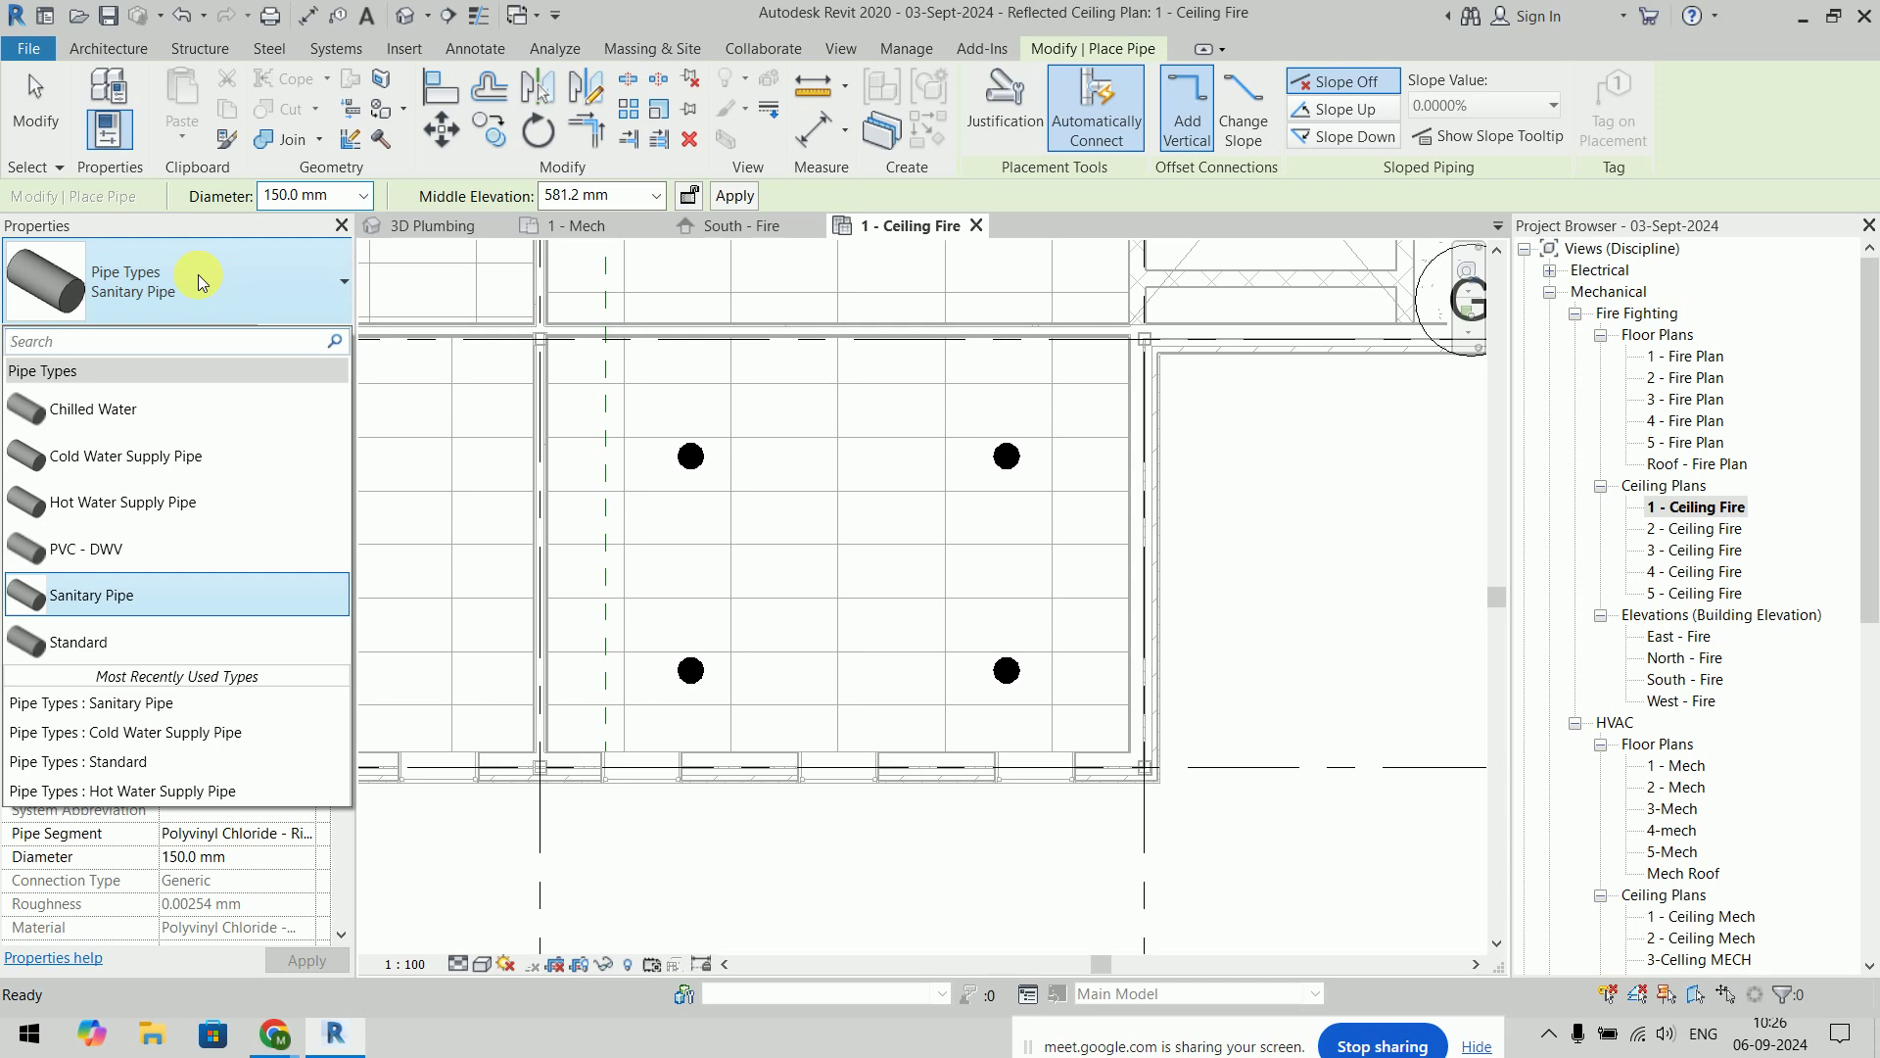
click(198, 274)
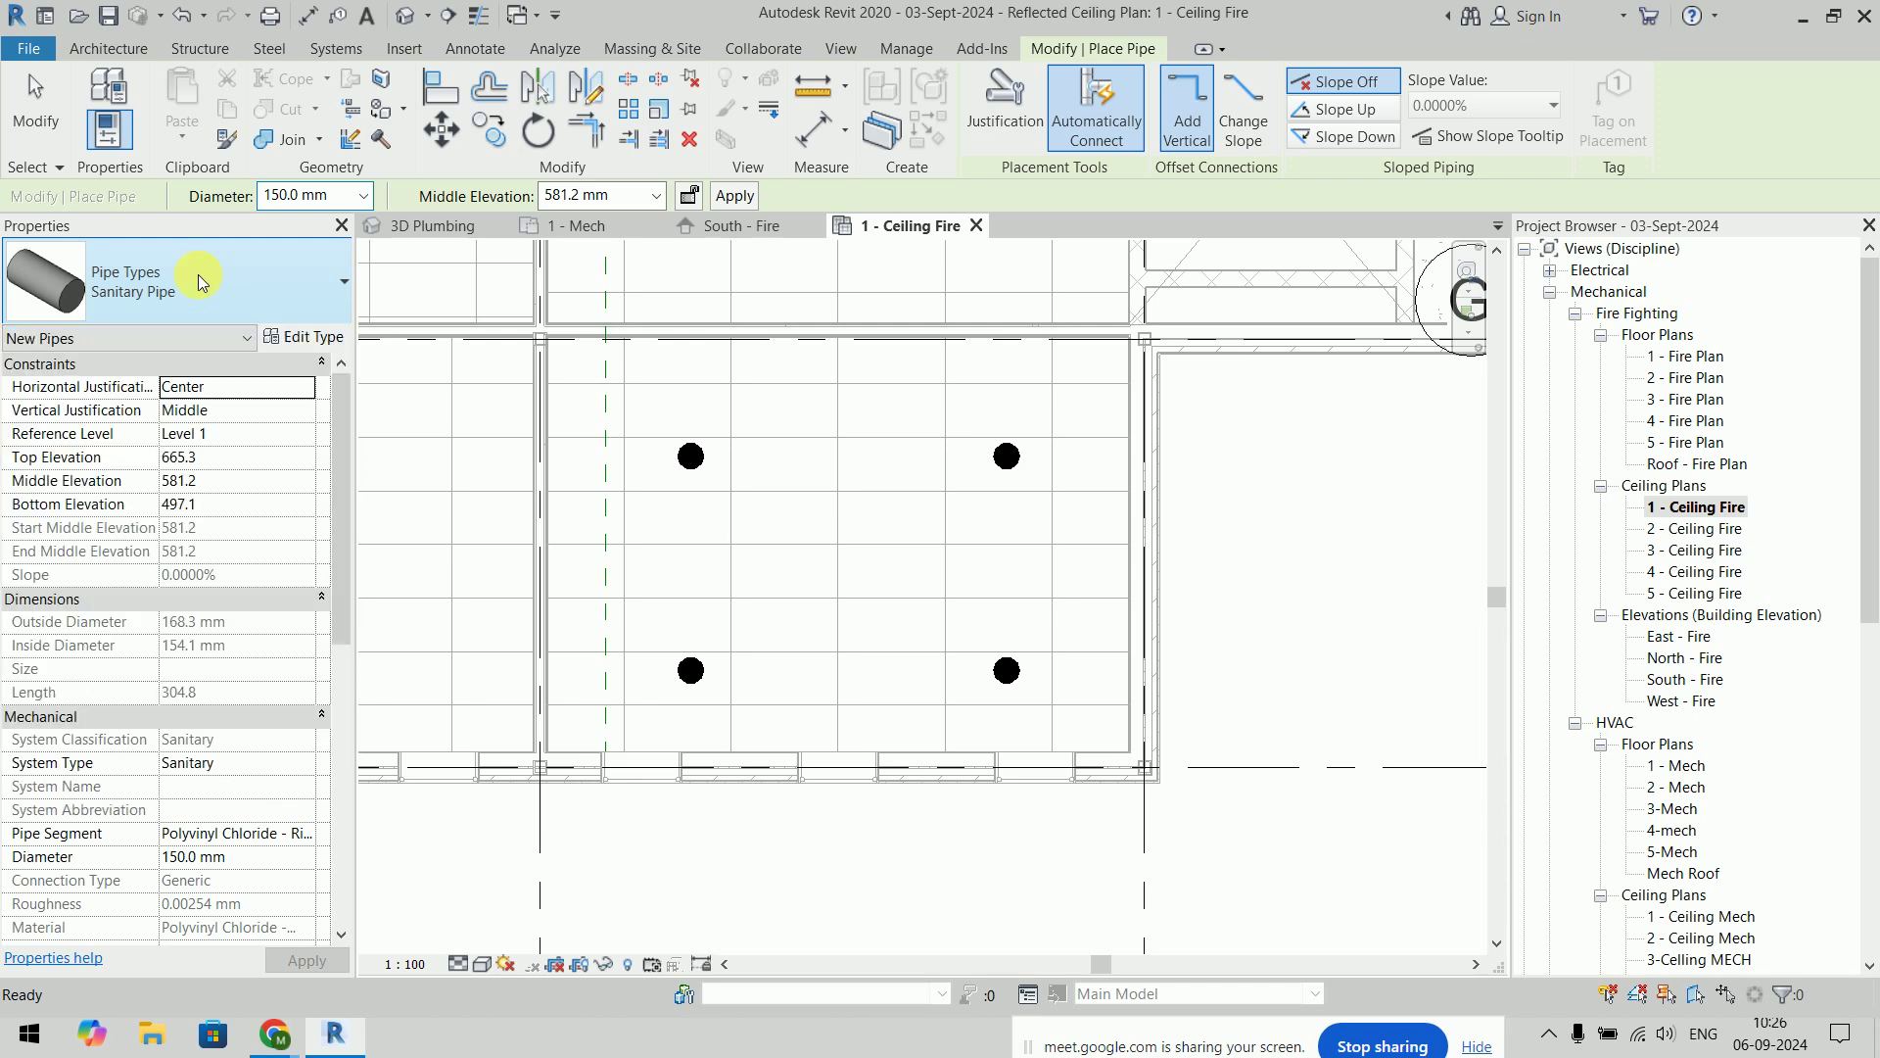
Duplicate the Sanitary Pipe type as a new type named 'GI Pipe - Fire'
click(294, 335)
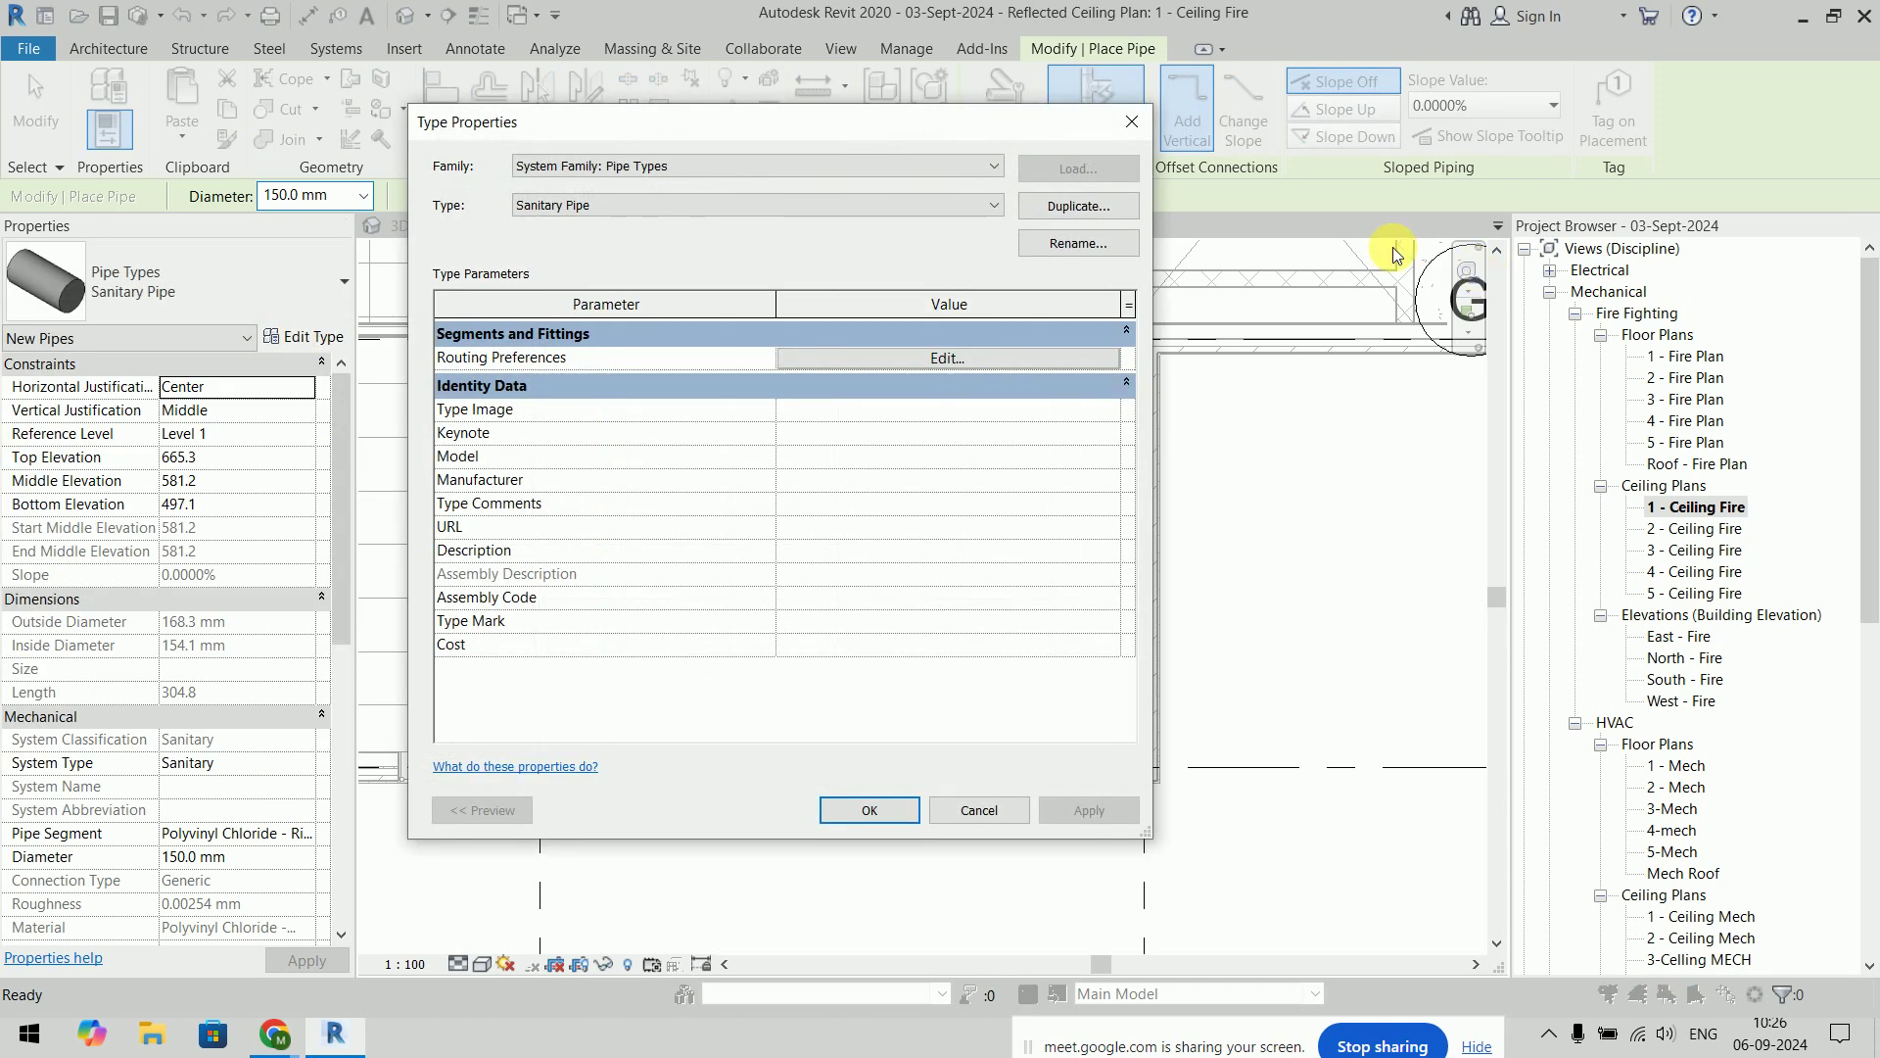
click(1081, 217)
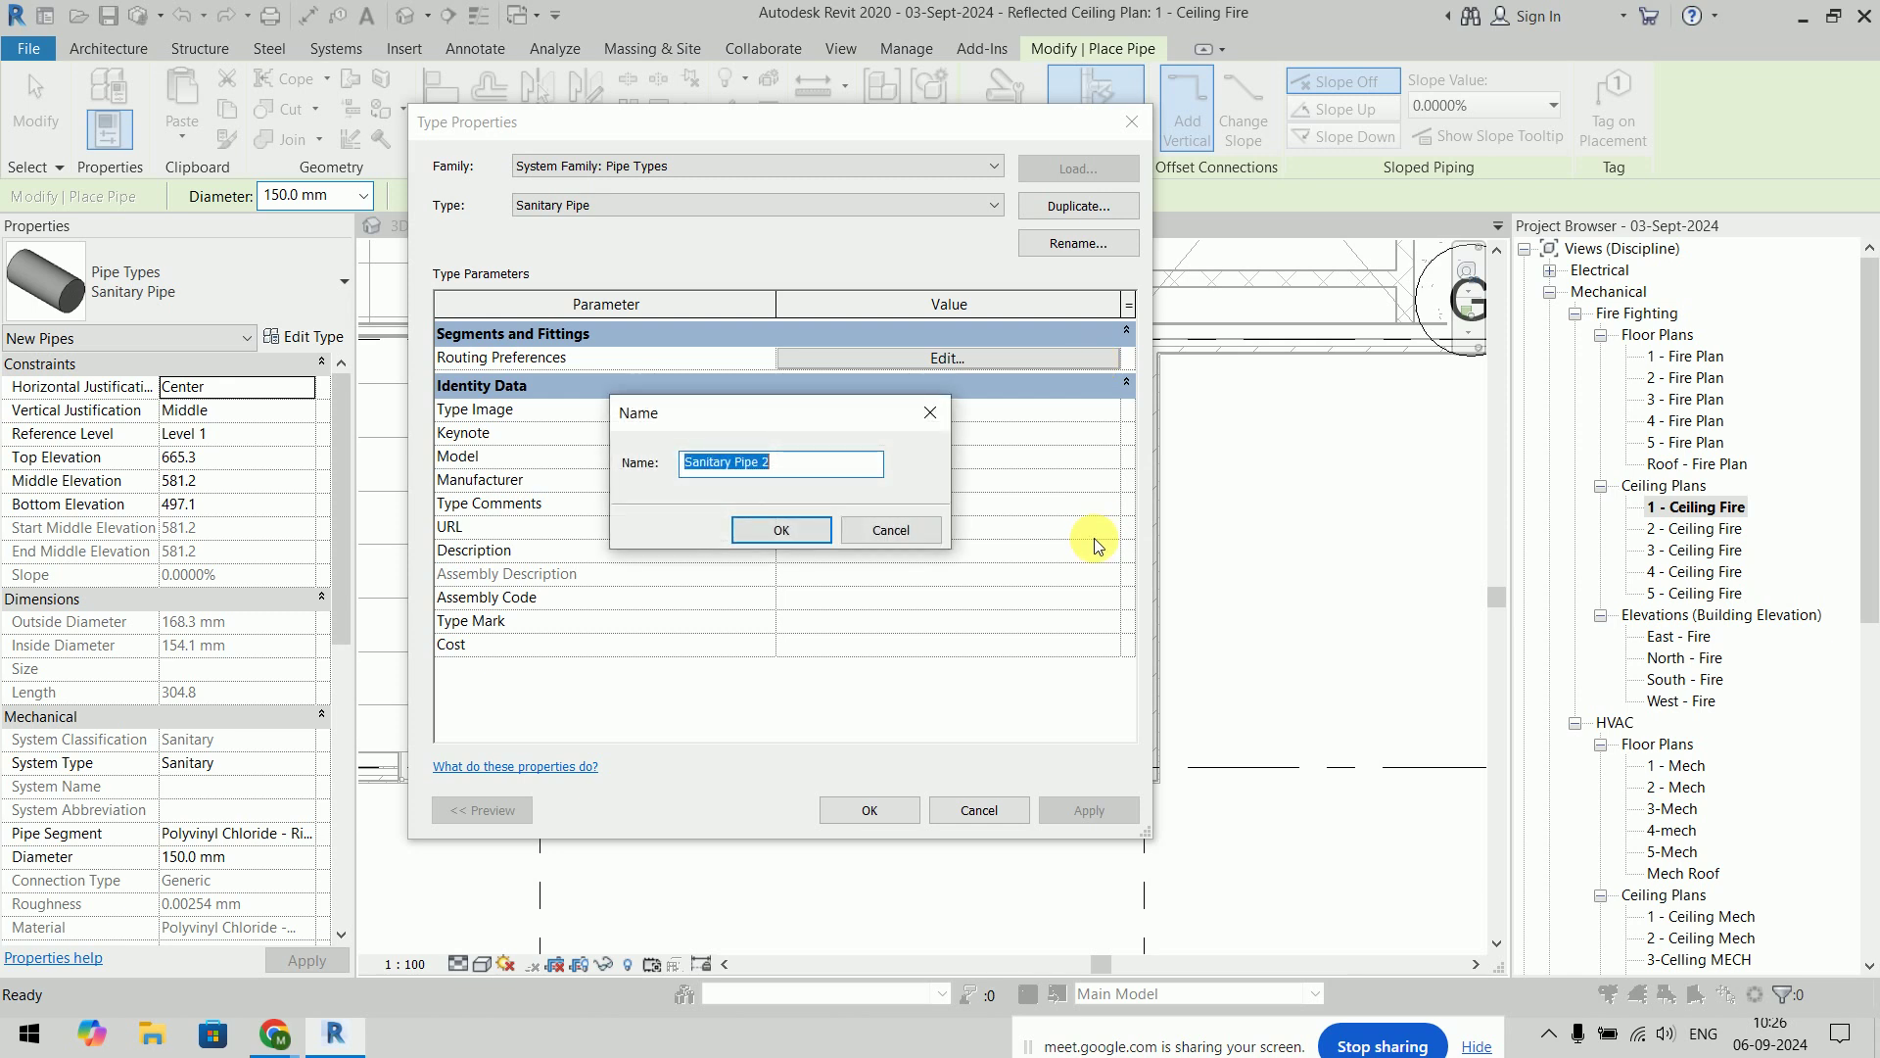
text(F)
key(BackSpace)
text(G)
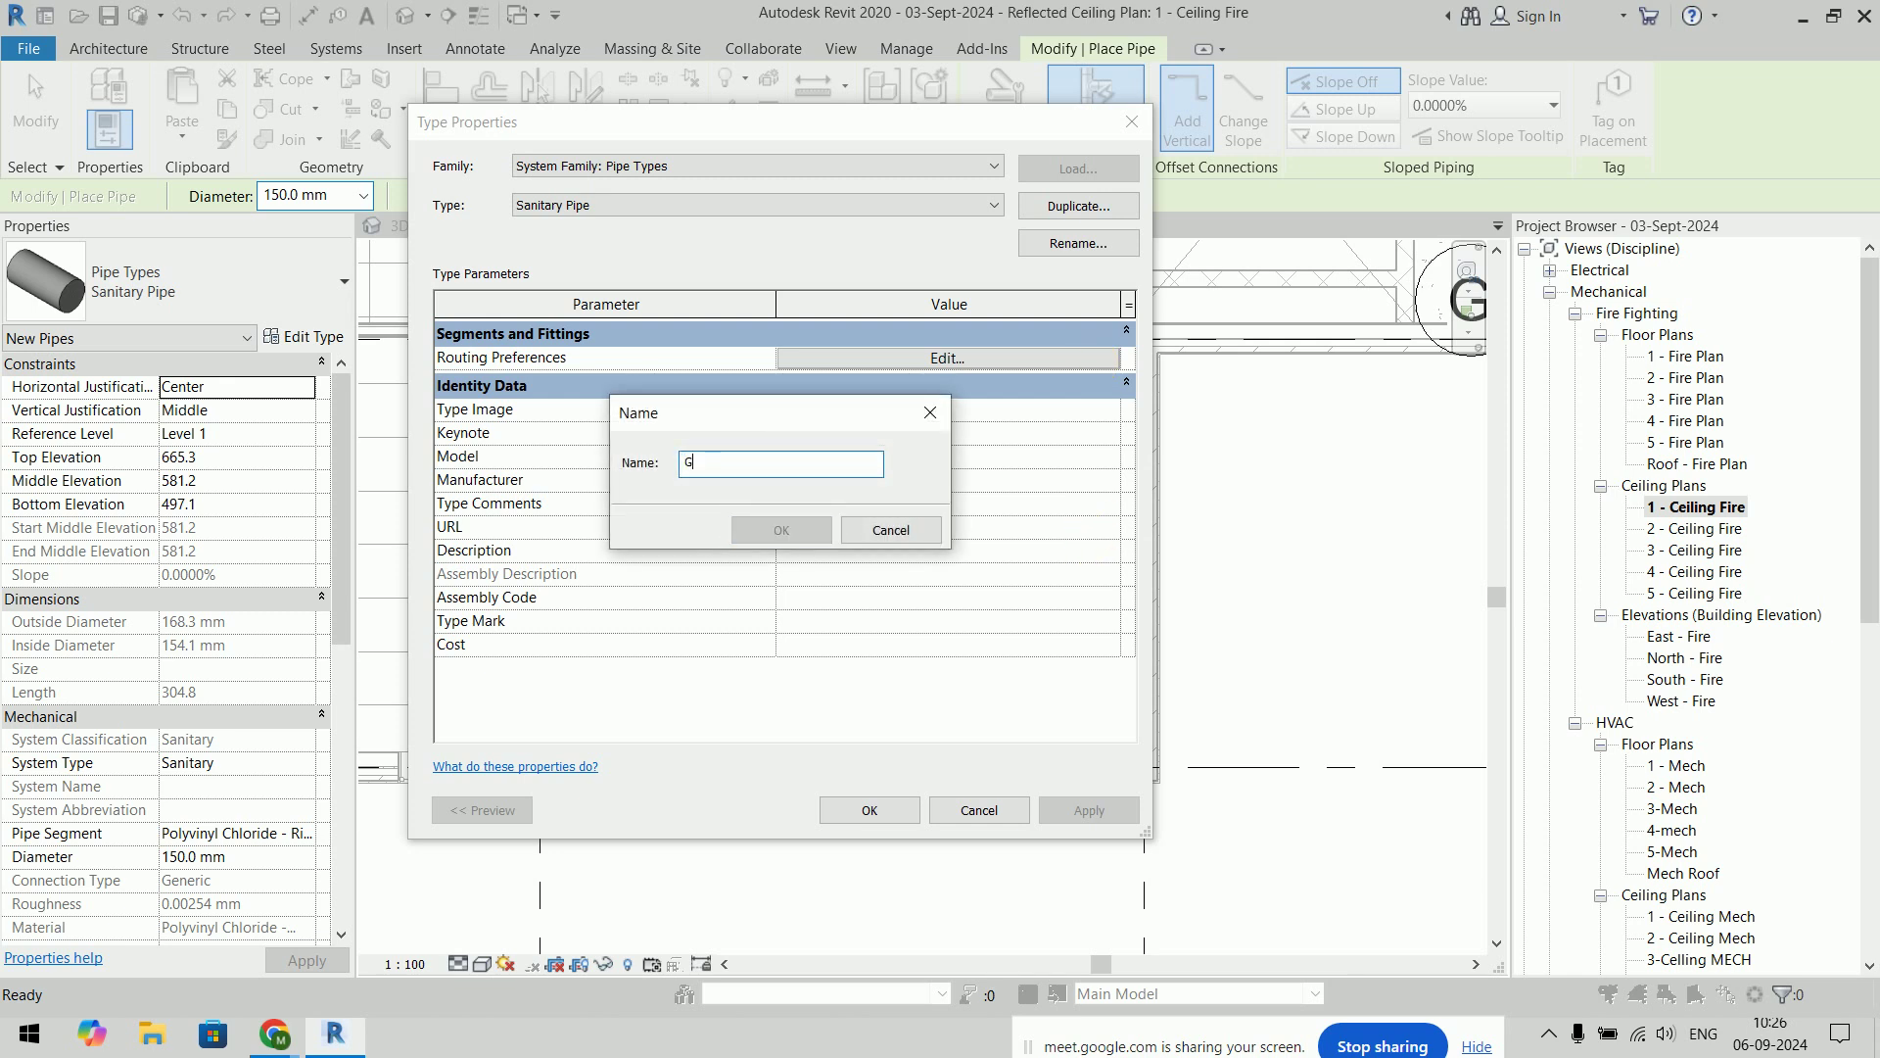
text(I Pipe - Fire)
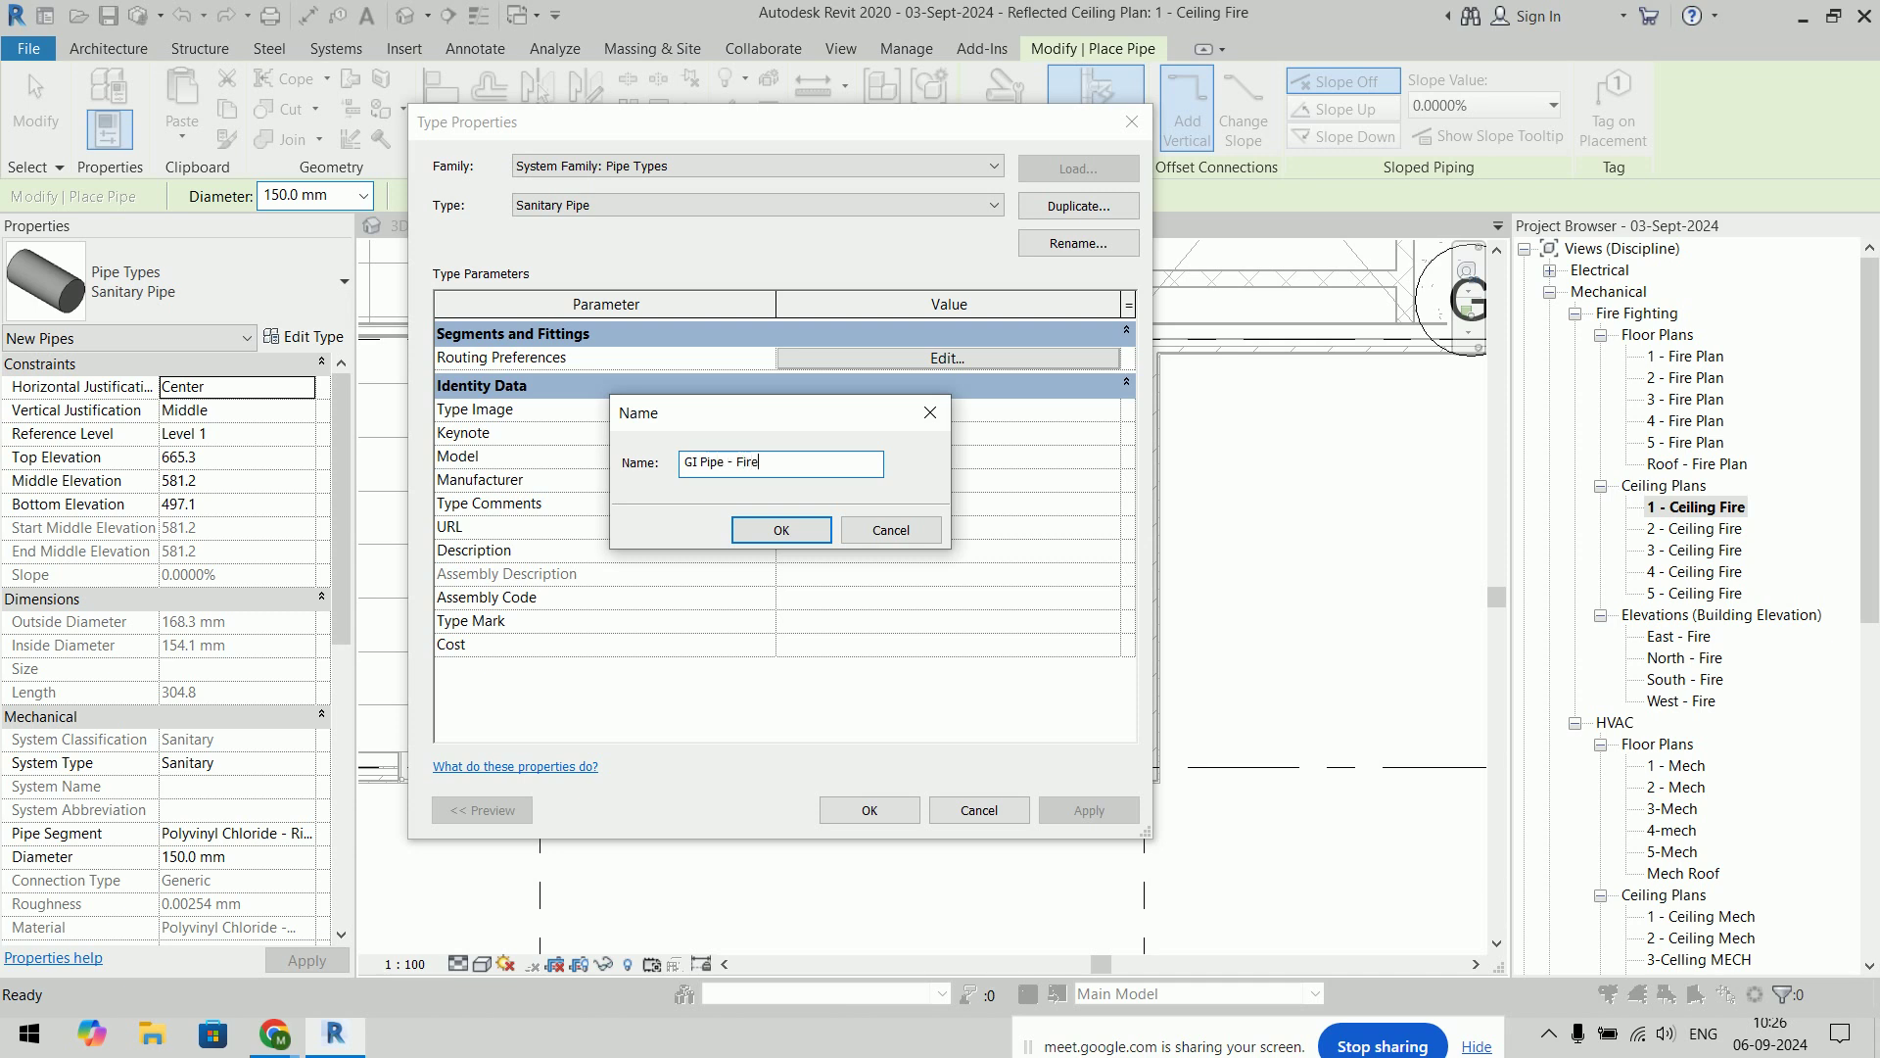
click(781, 530)
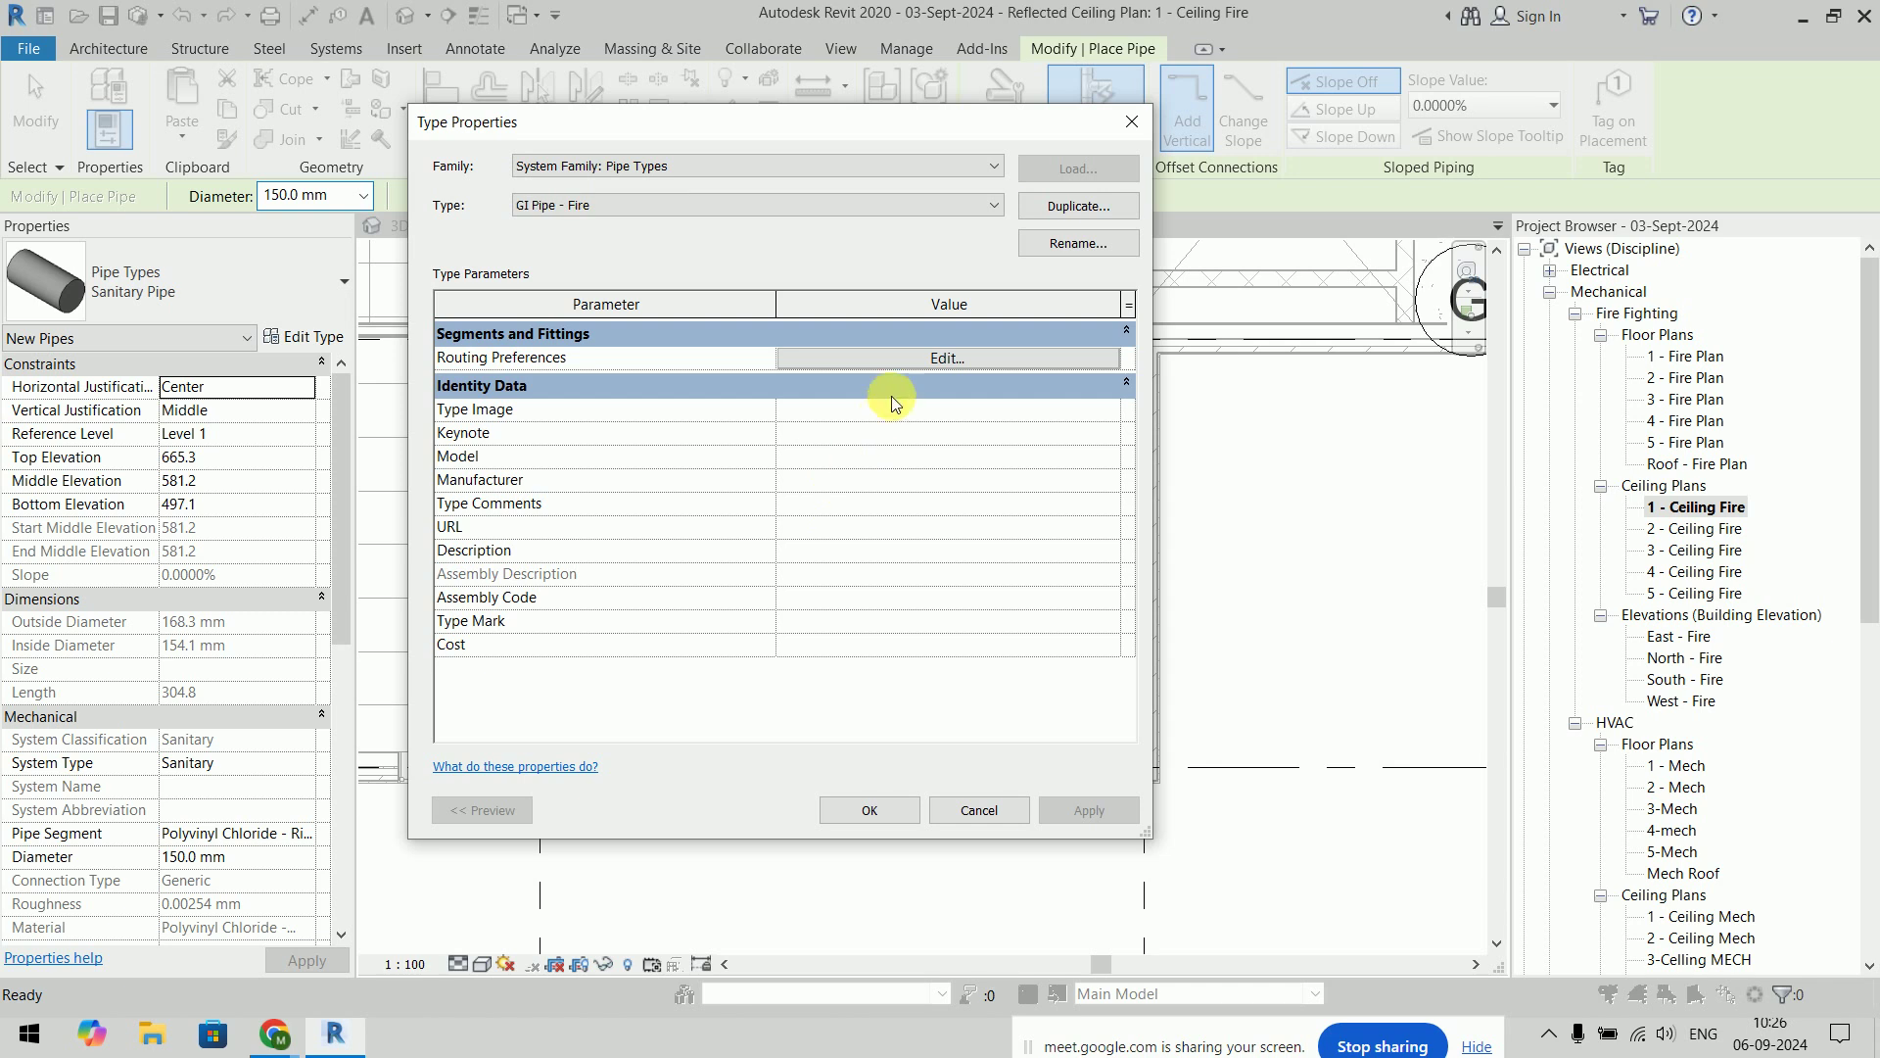
In the type's routing preferences, set the pipe segment to Iron, Ductile - Class 150
click(930, 368)
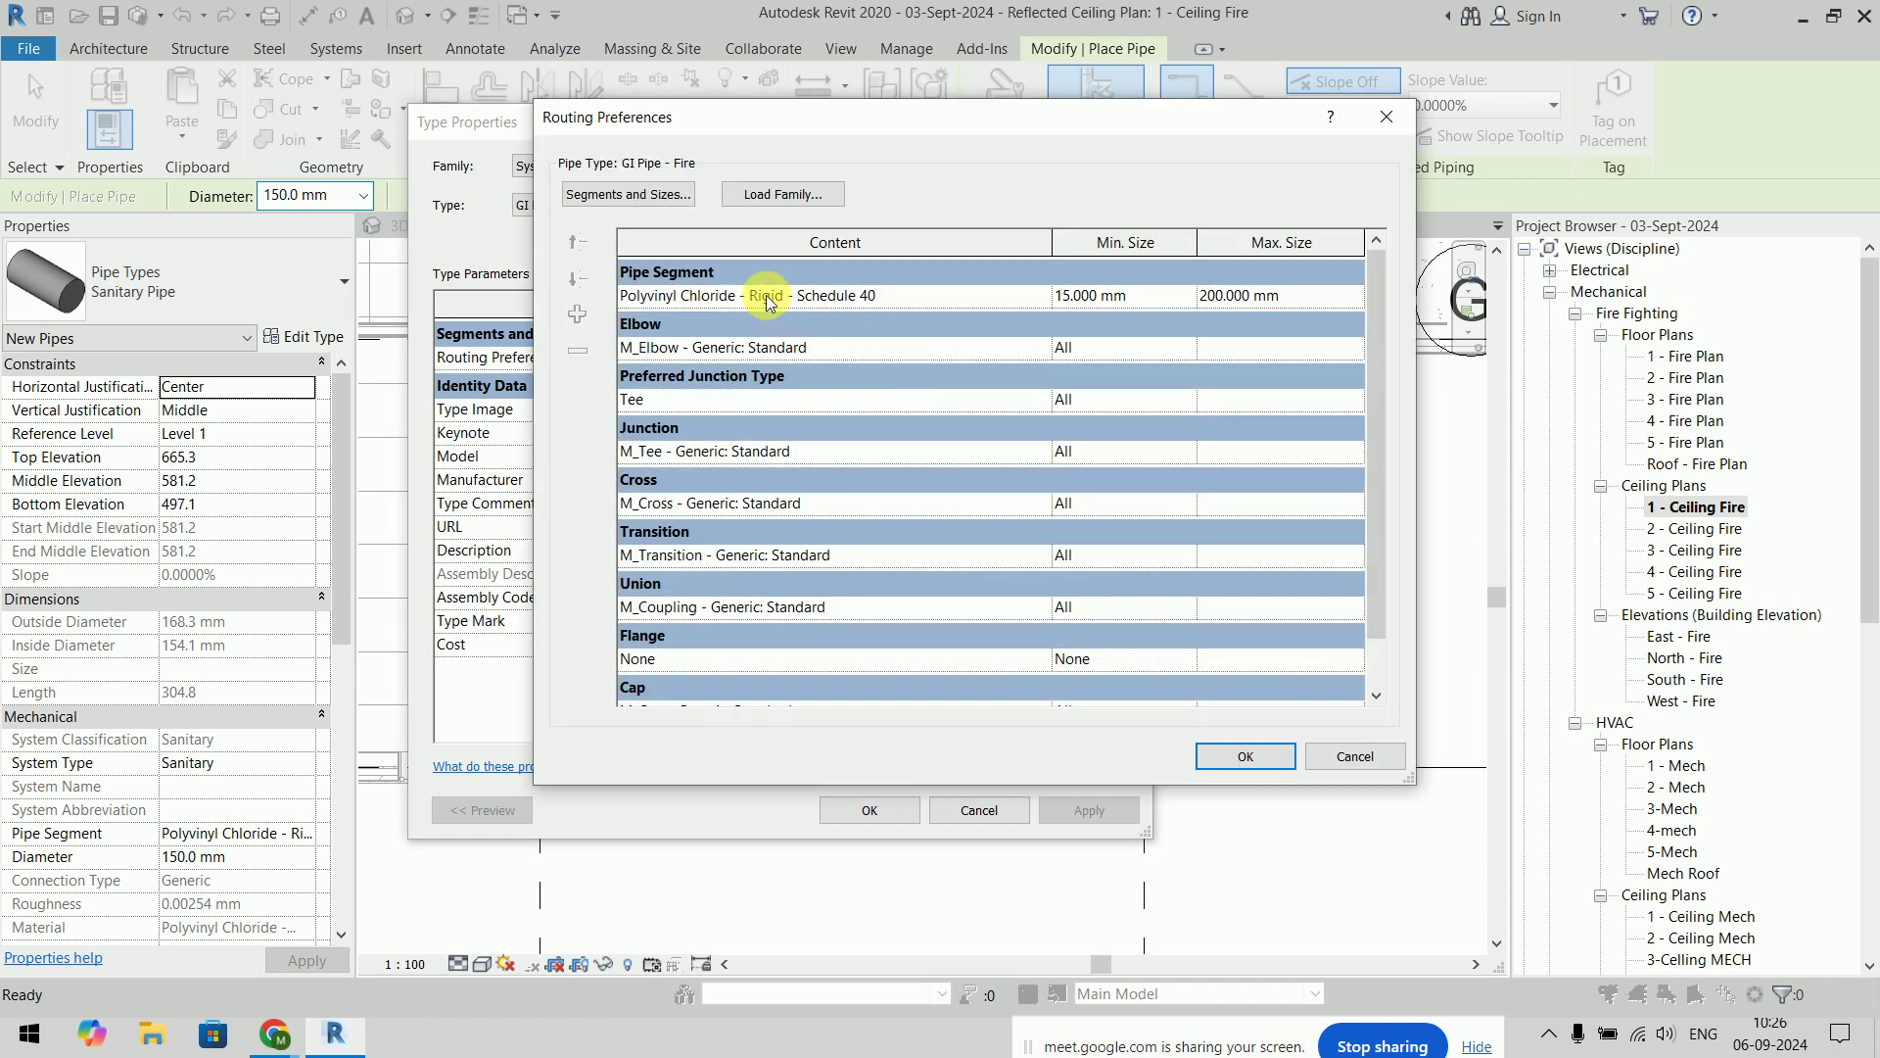
click(1019, 294)
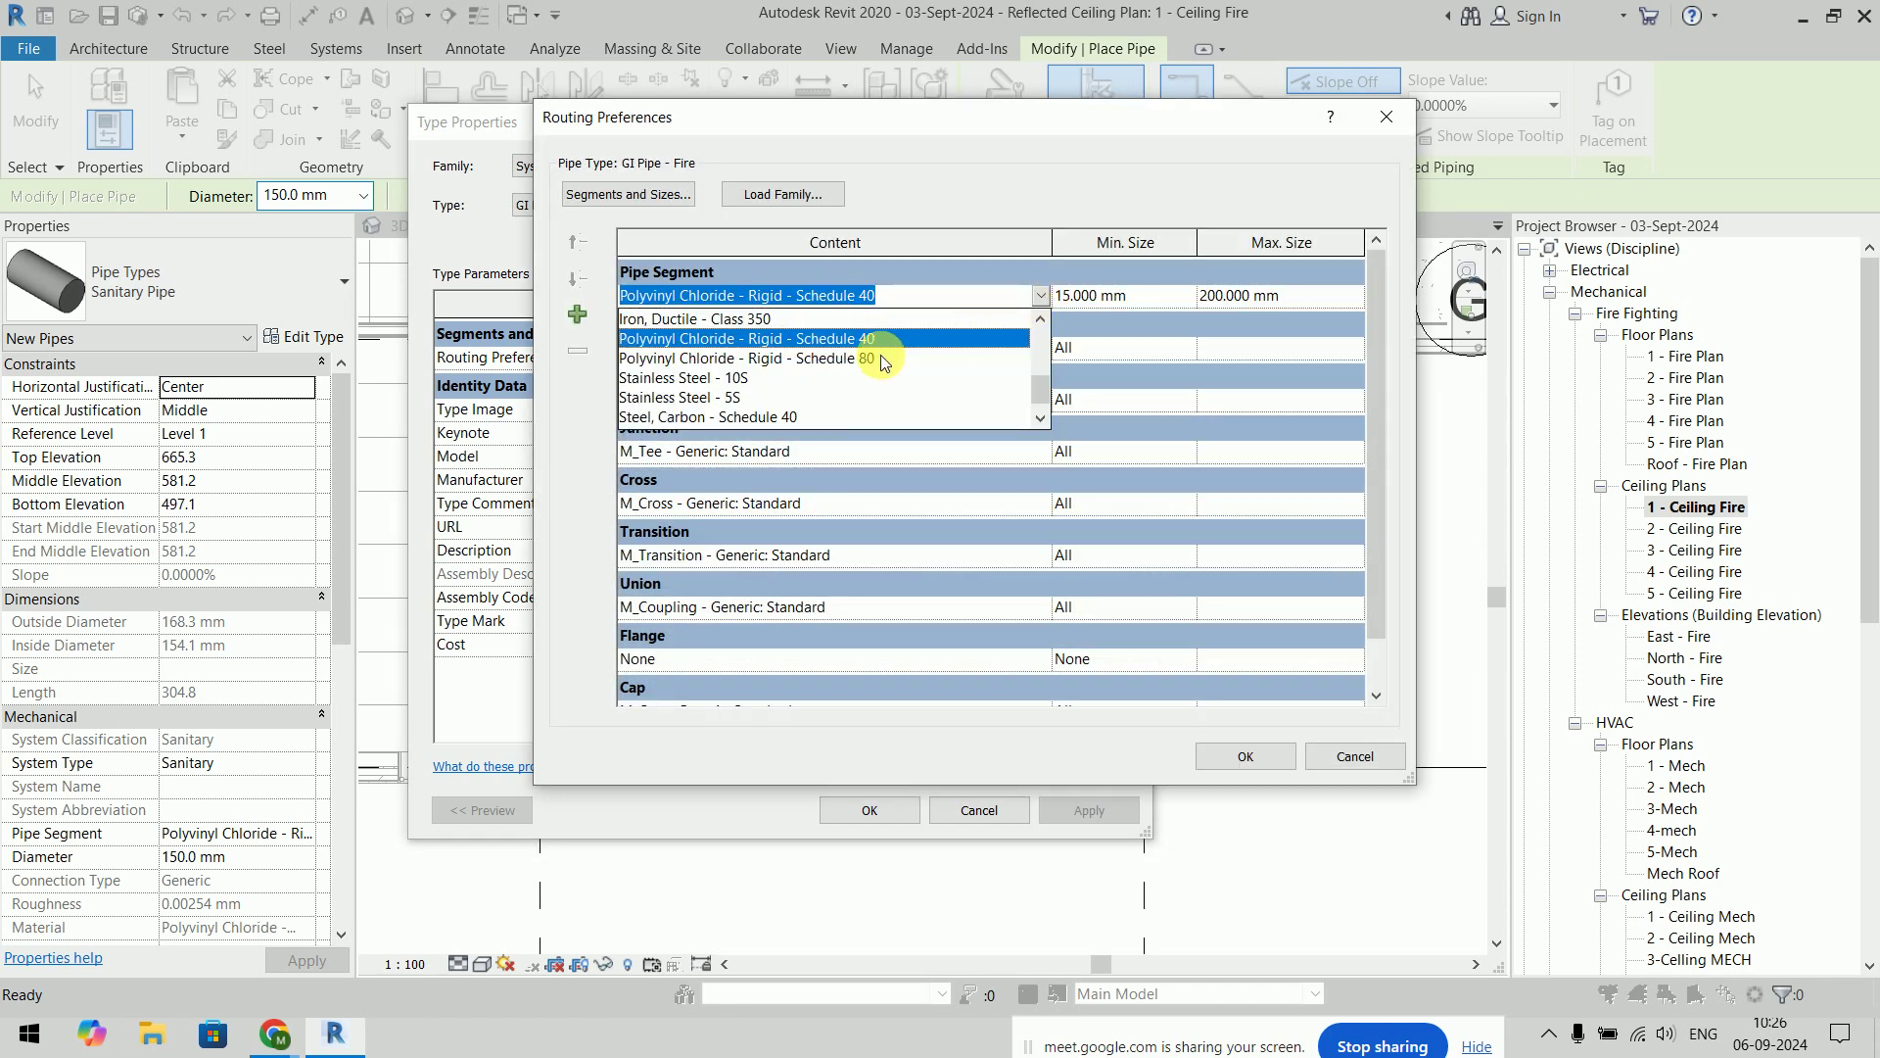
scroll(880, 355, down, 1)
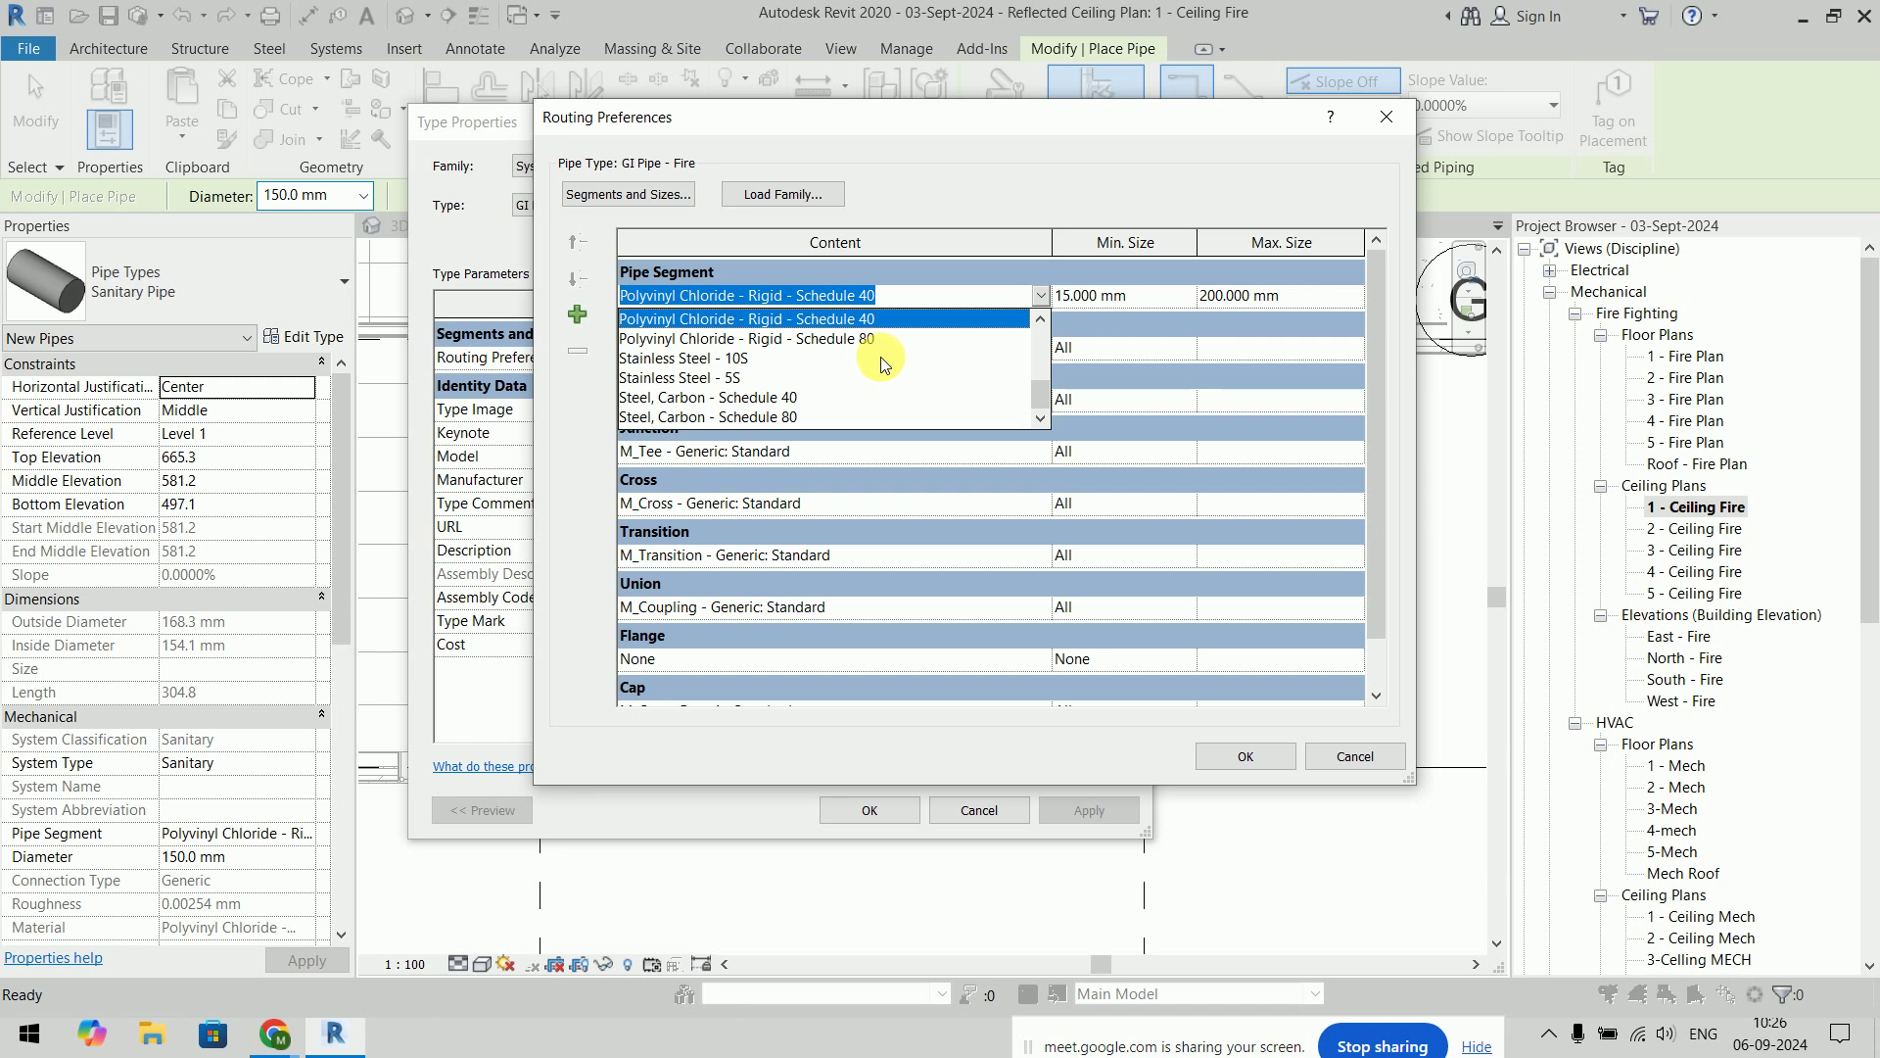
scroll(879, 359, up, 1)
scroll(880, 360, up, 2)
scroll(879, 360, up, 1)
scroll(879, 360, up, 1)
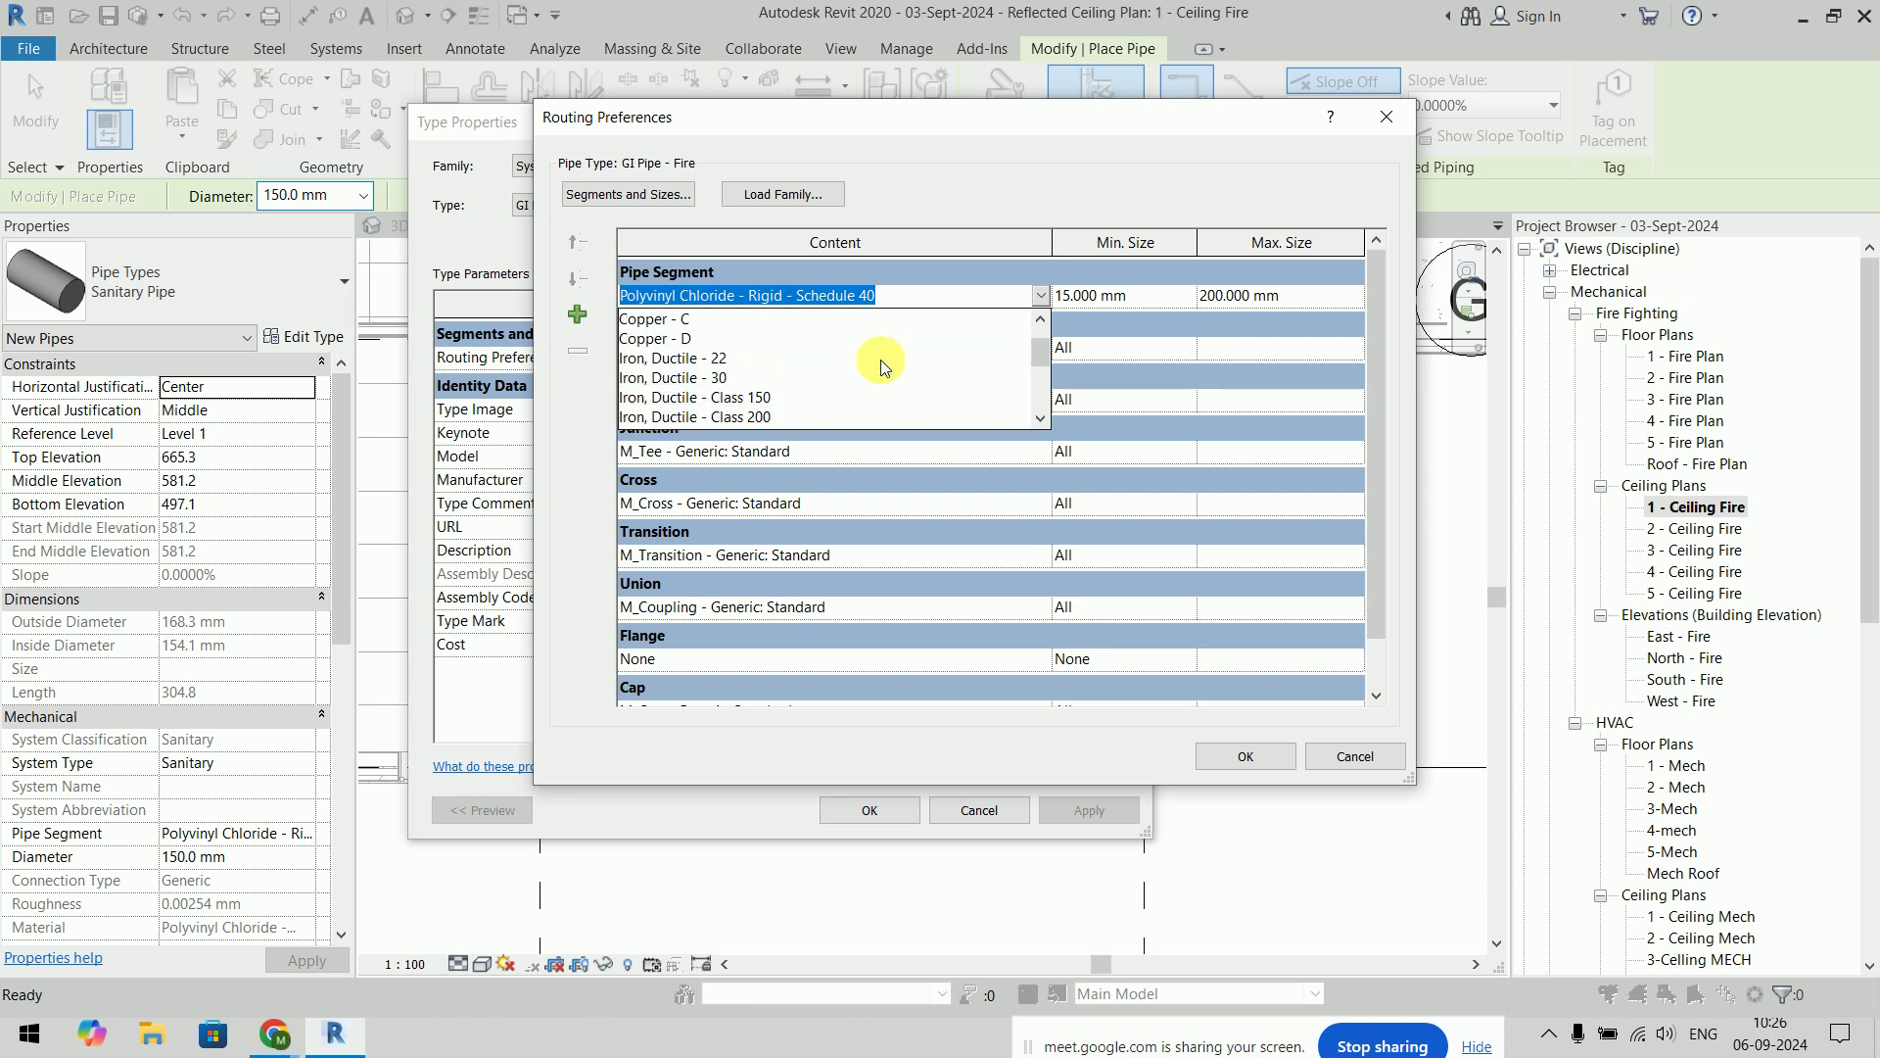
scroll(879, 361, down, 1)
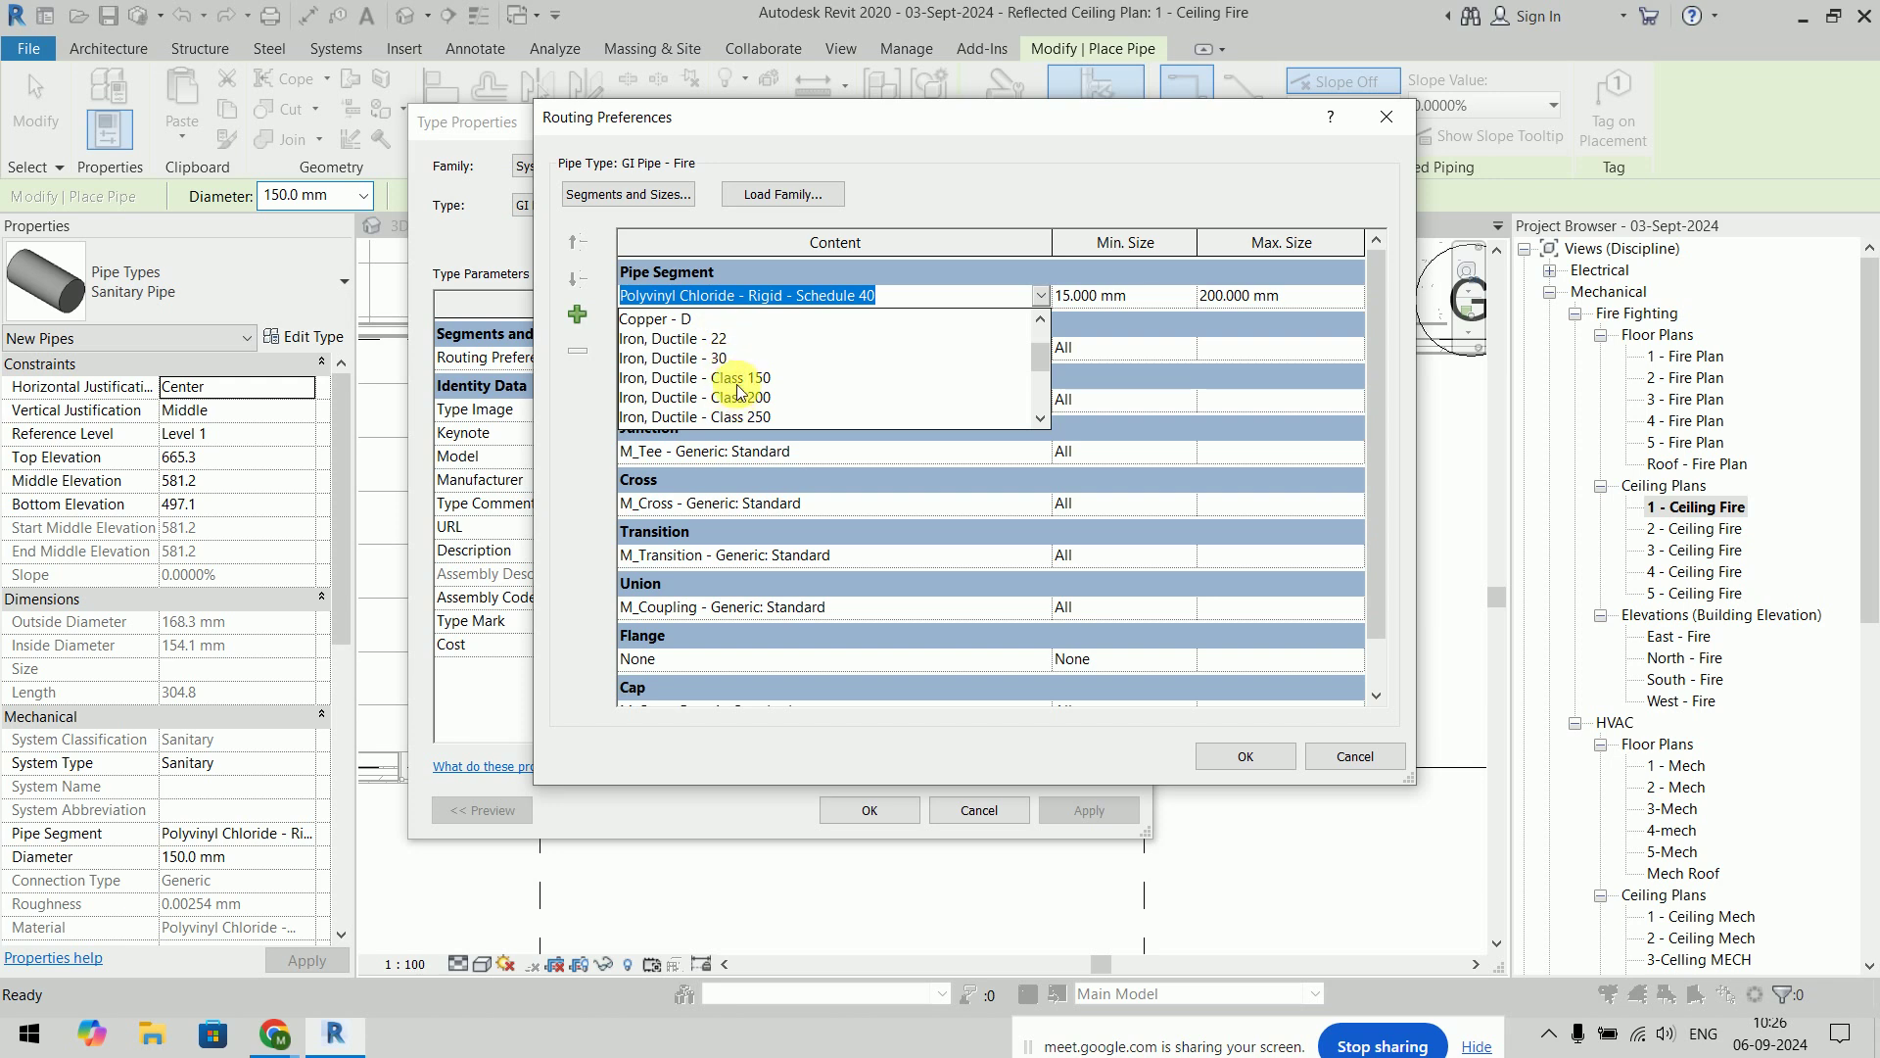
scroll(808, 354, down, 2)
scroll(808, 354, down, 4)
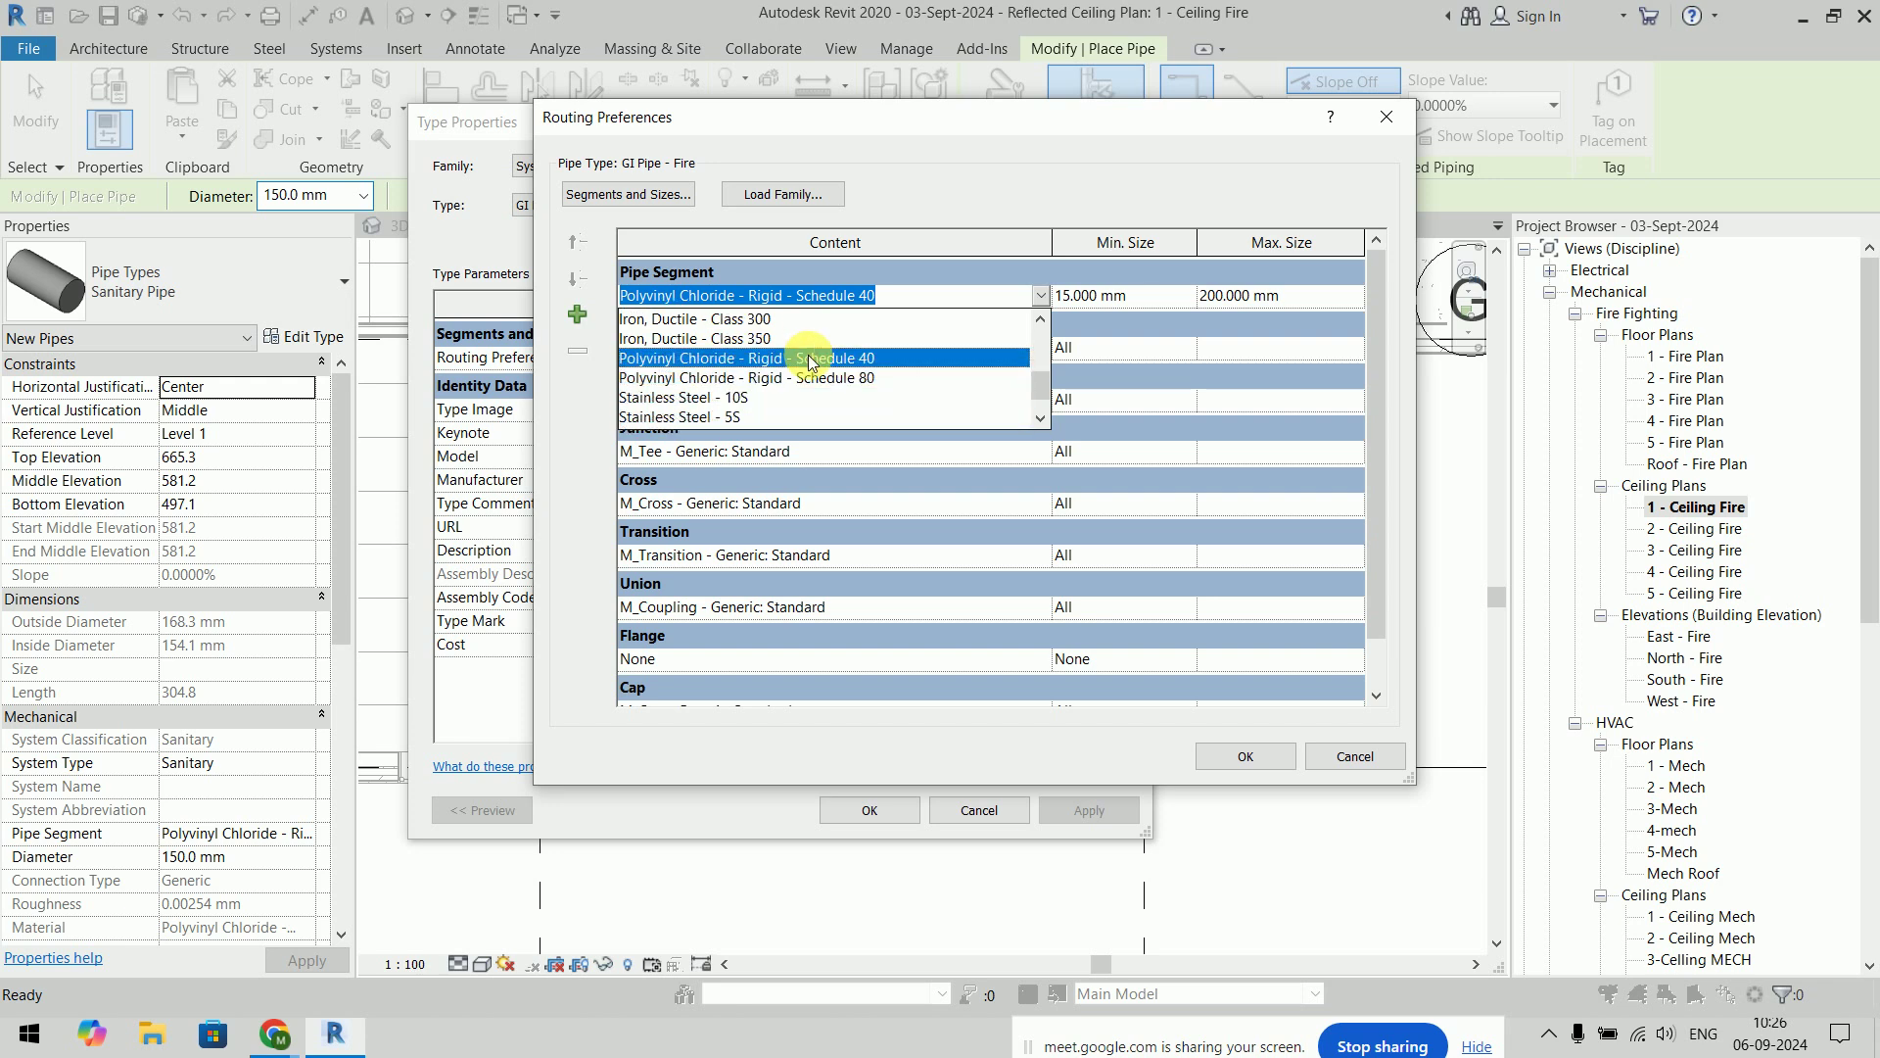
scroll(808, 355, up, 2)
scroll(797, 366, up, 2)
click(783, 375)
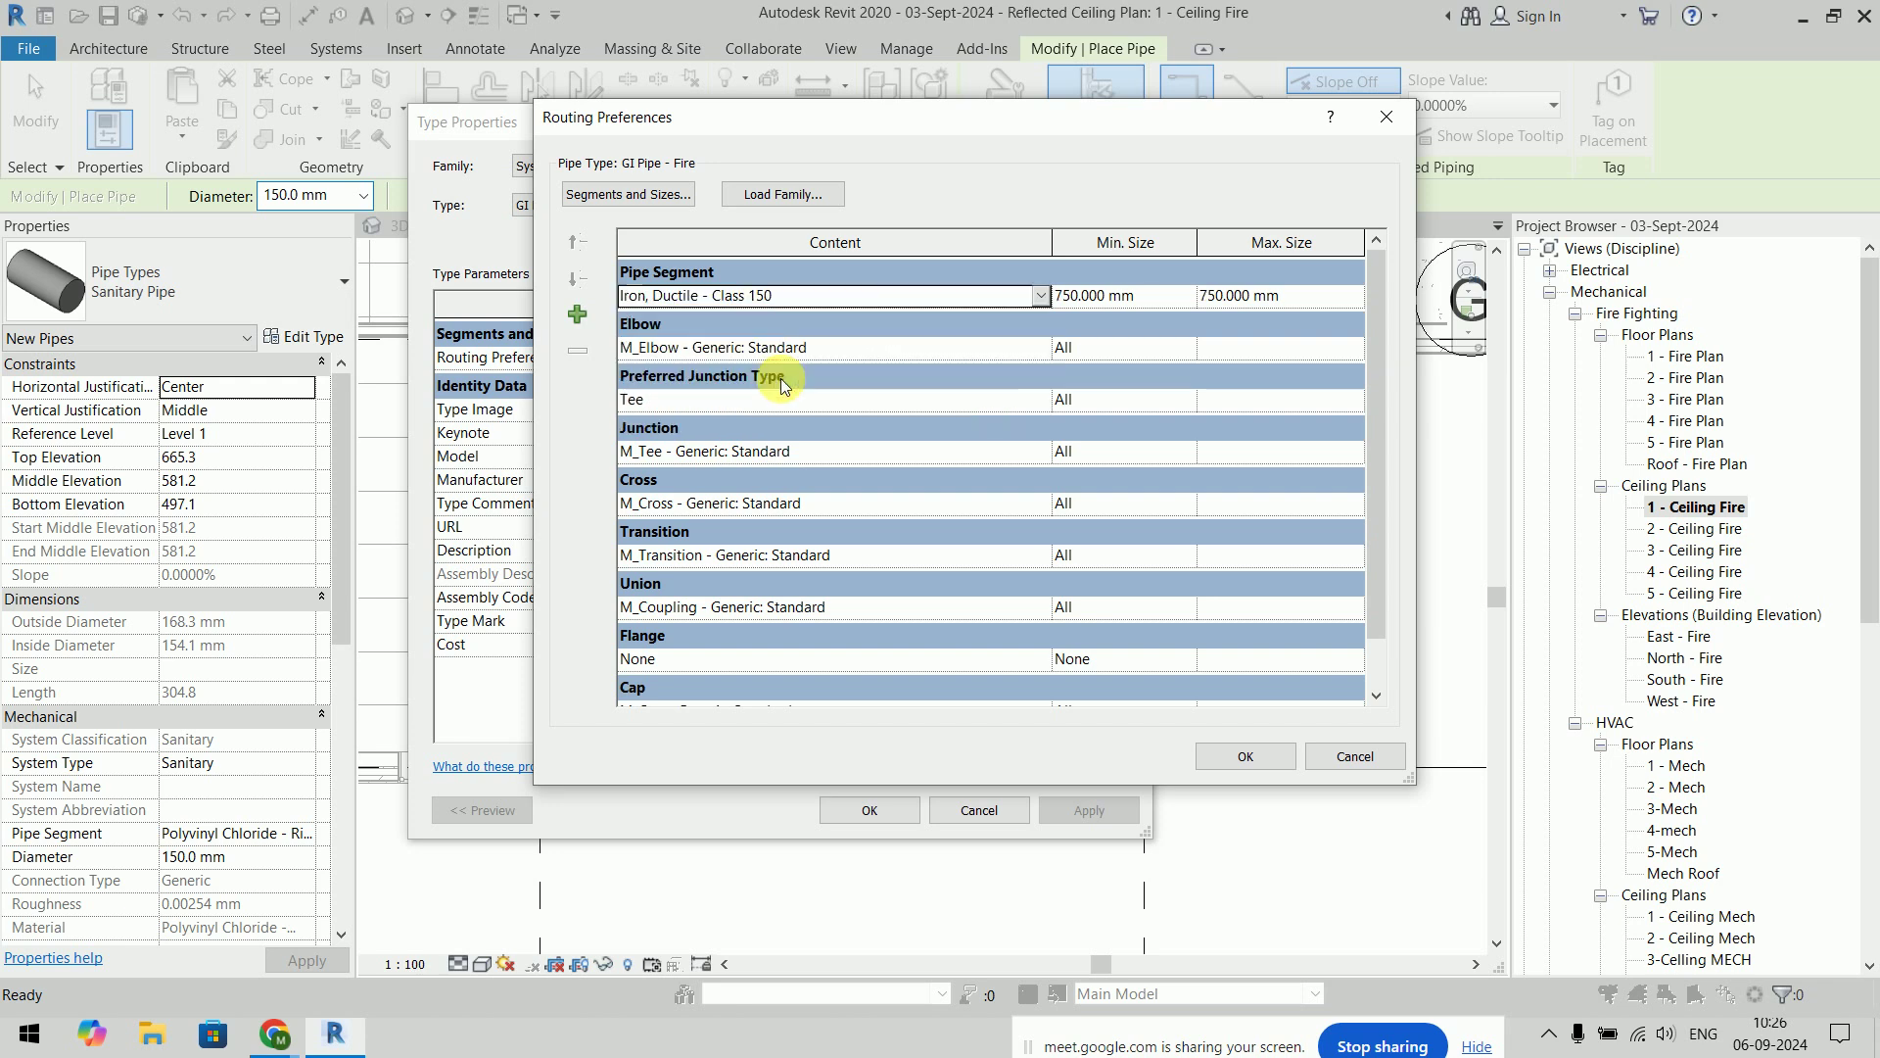
Change the segment to Iron, Ductile - 22 with an 80 mm minimum size
click(1185, 296)
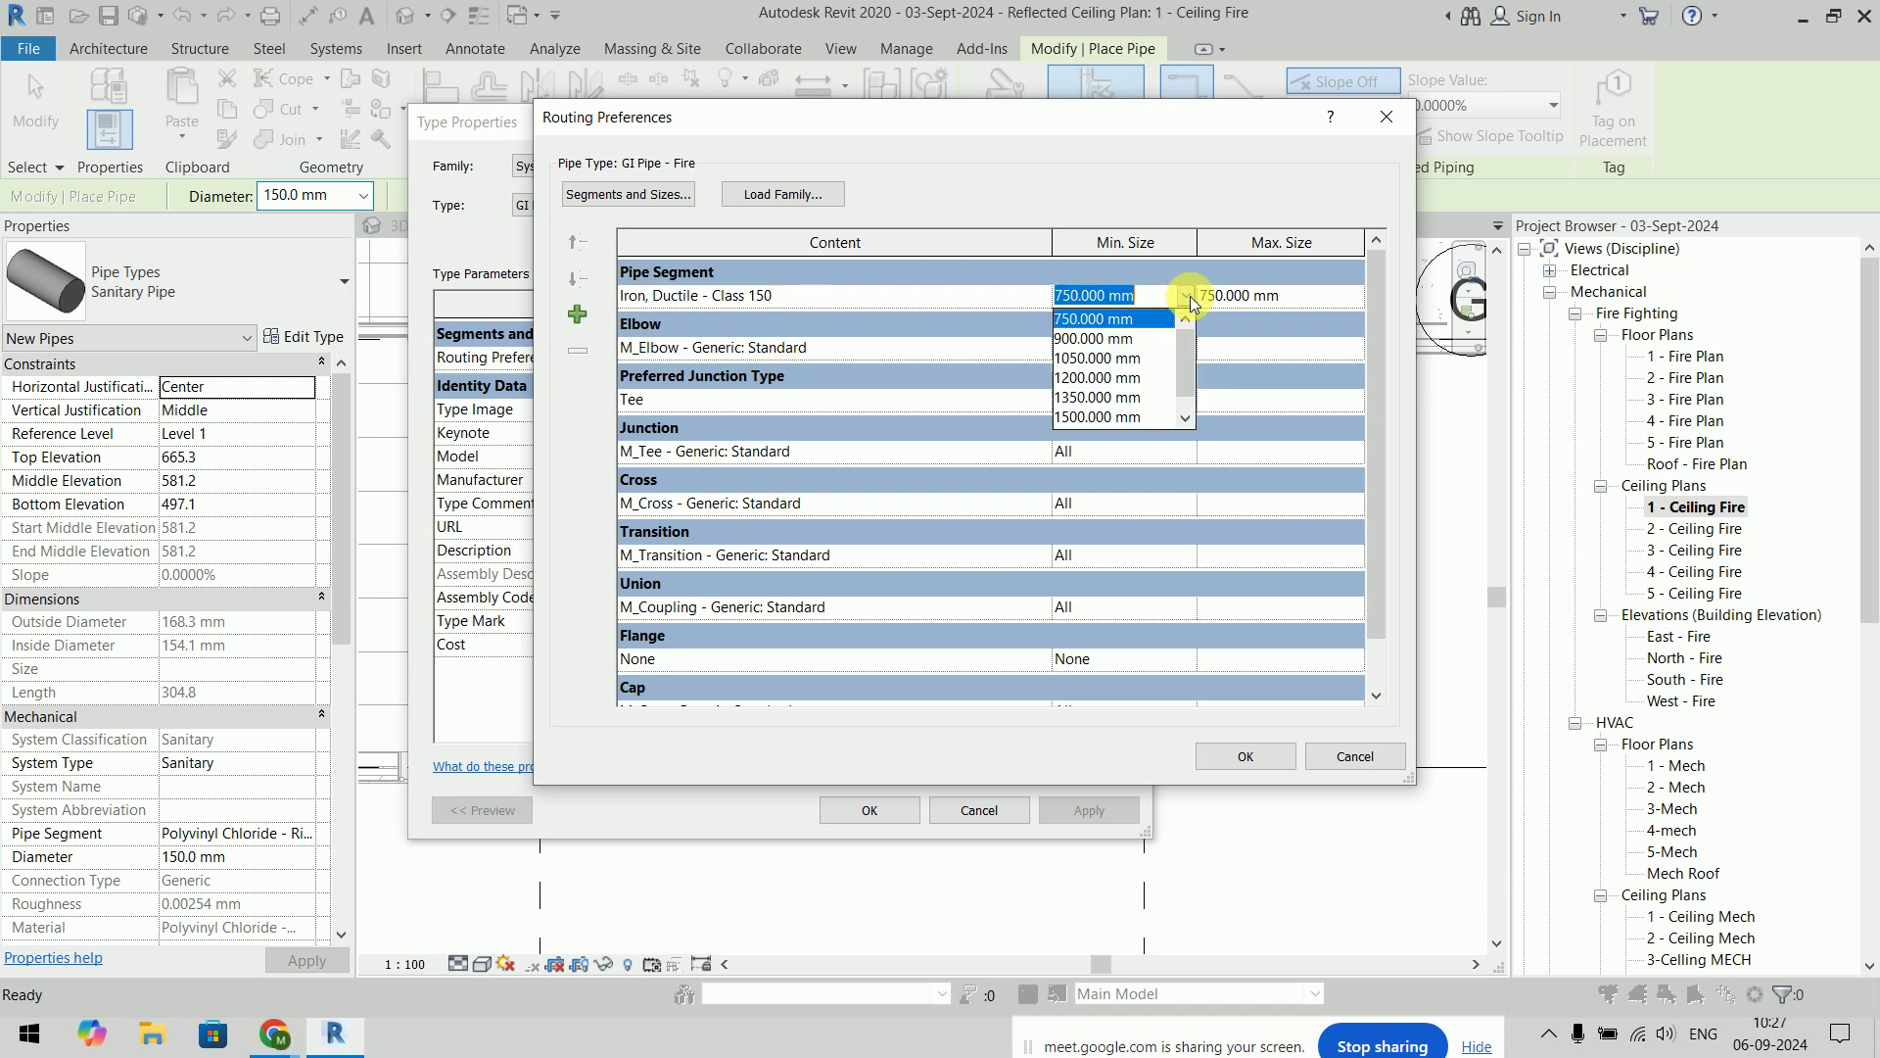
click(979, 293)
click(1036, 296)
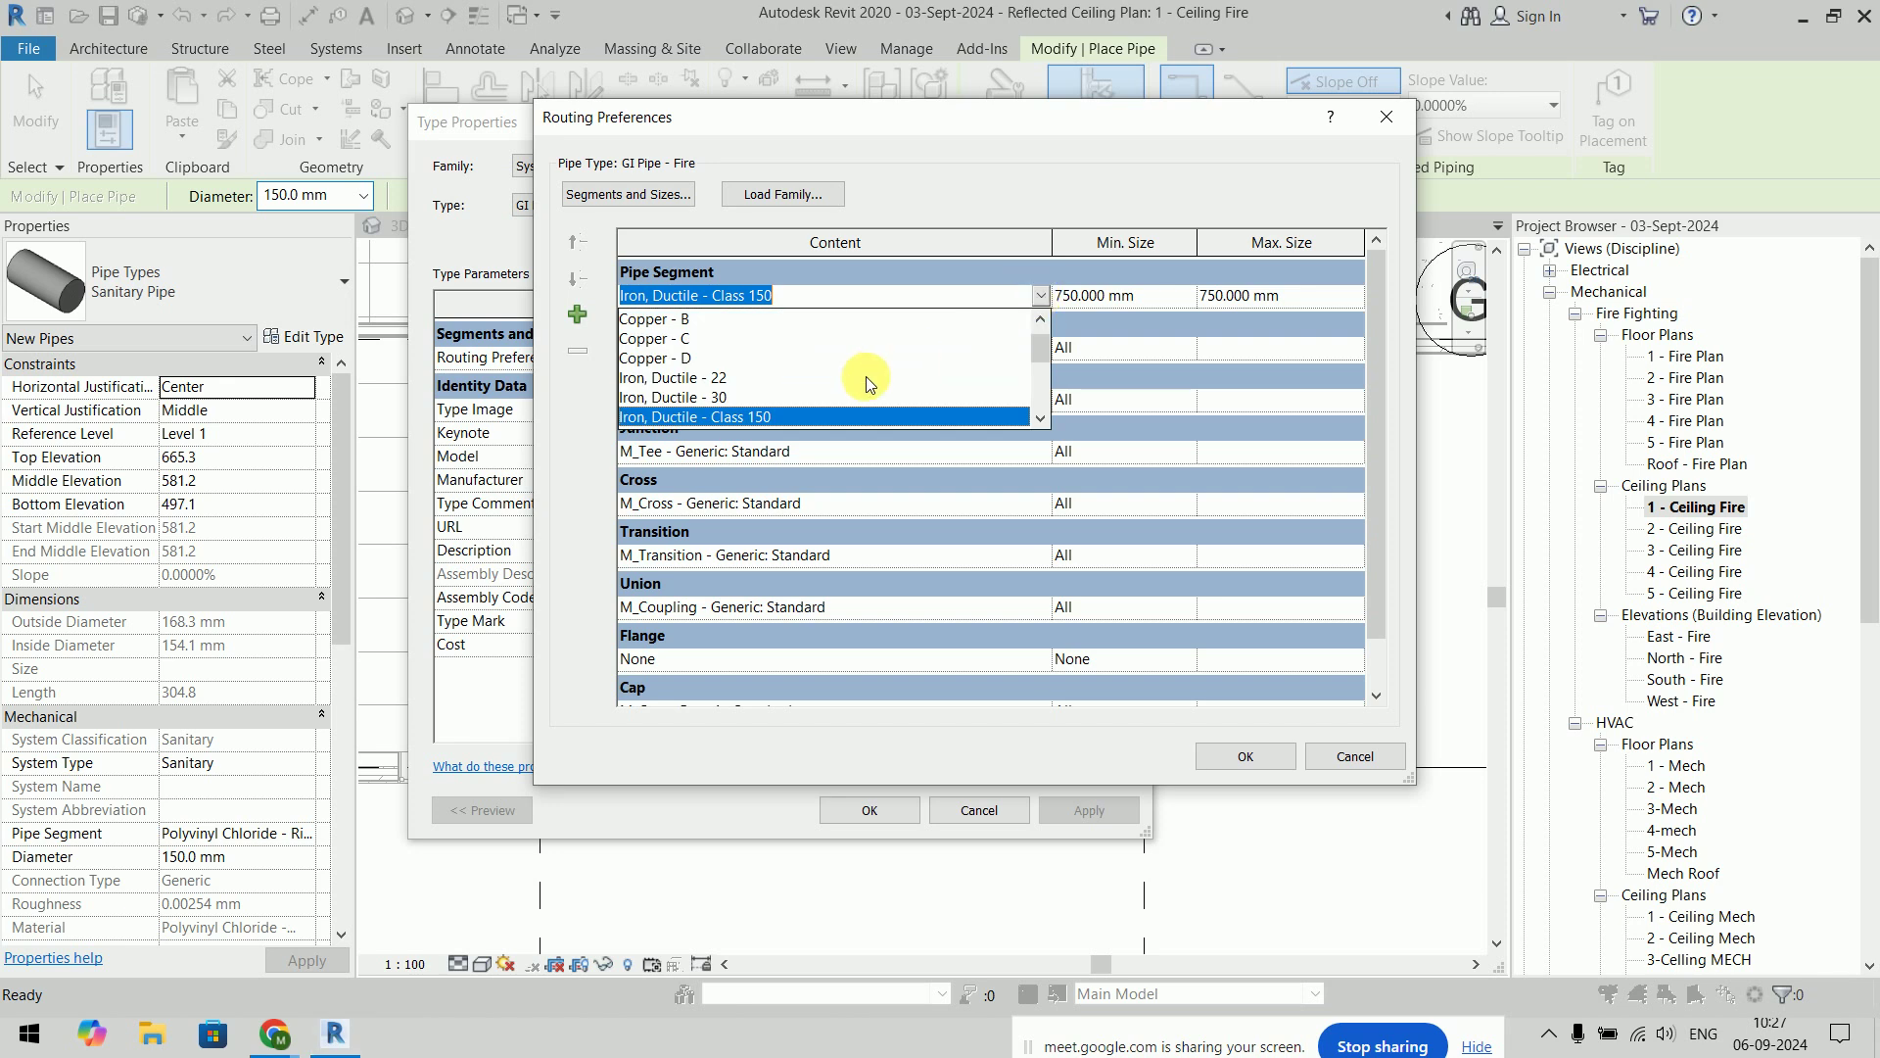
click(854, 373)
click(1179, 306)
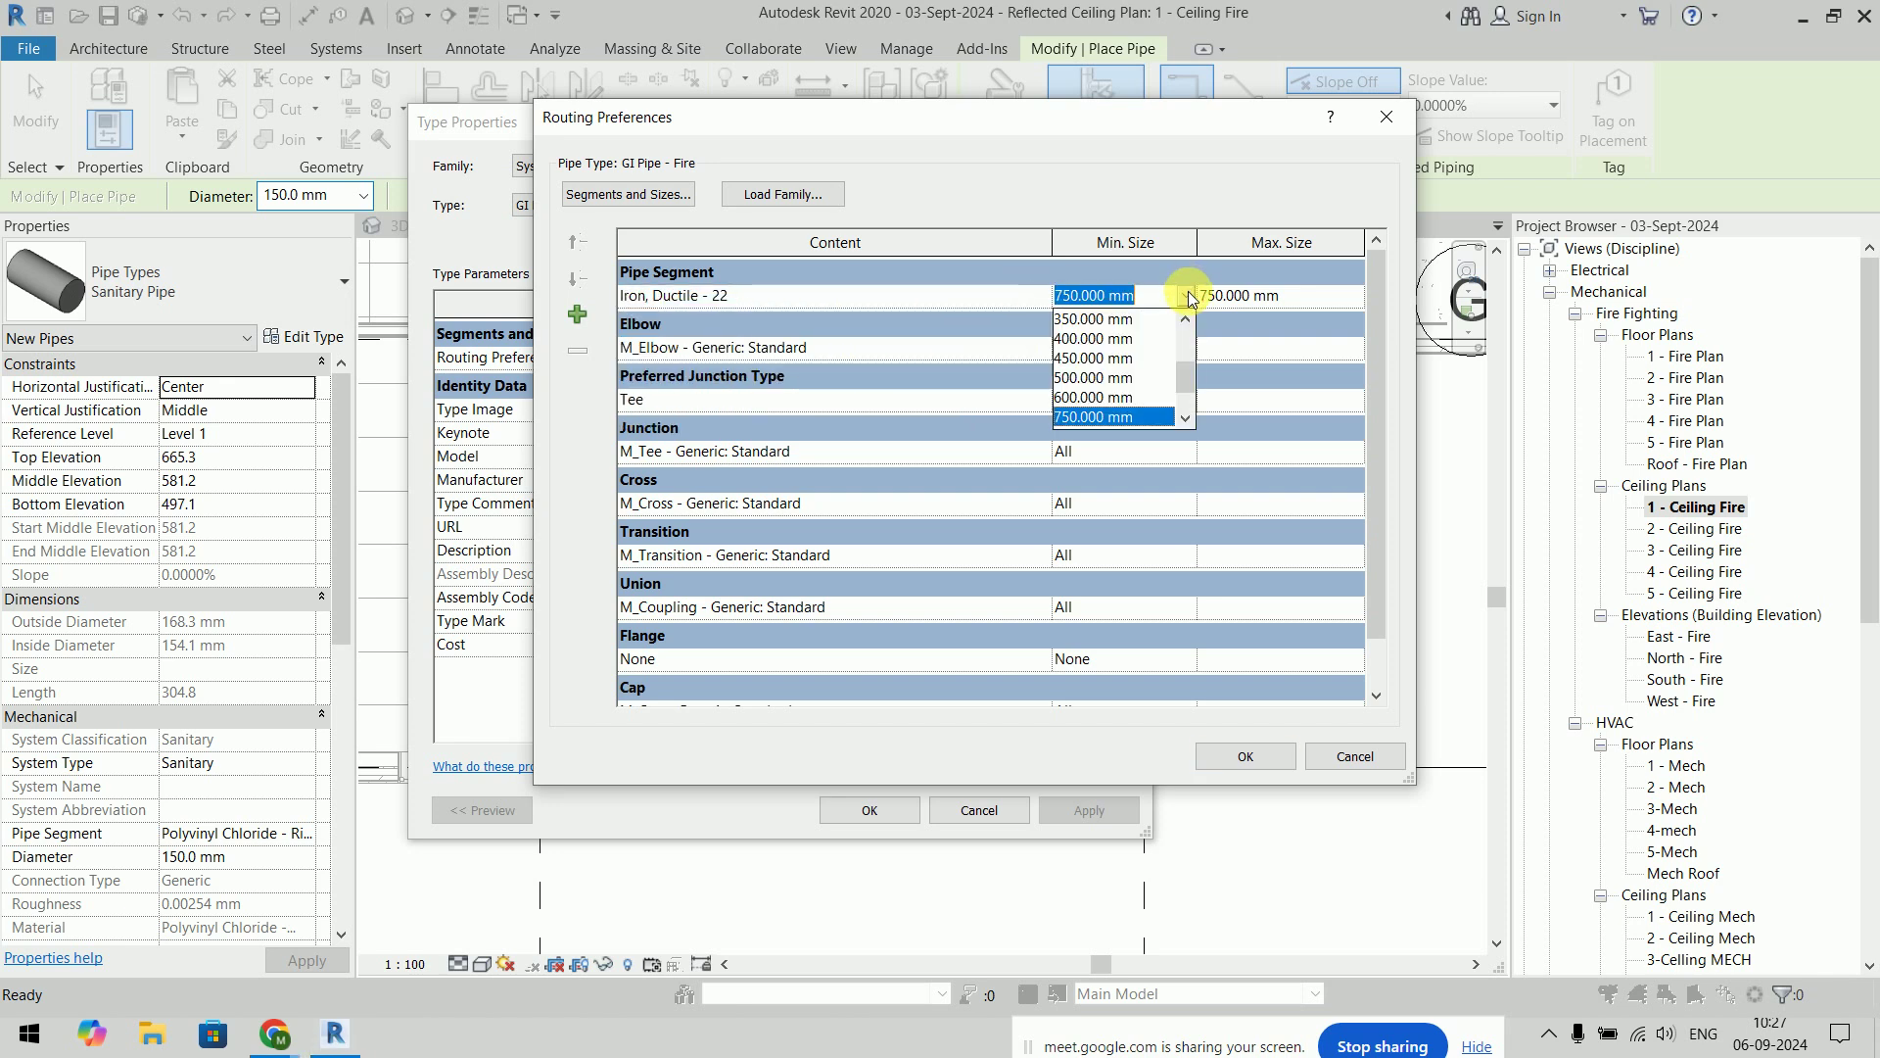
scroll(1142, 362, up, 3)
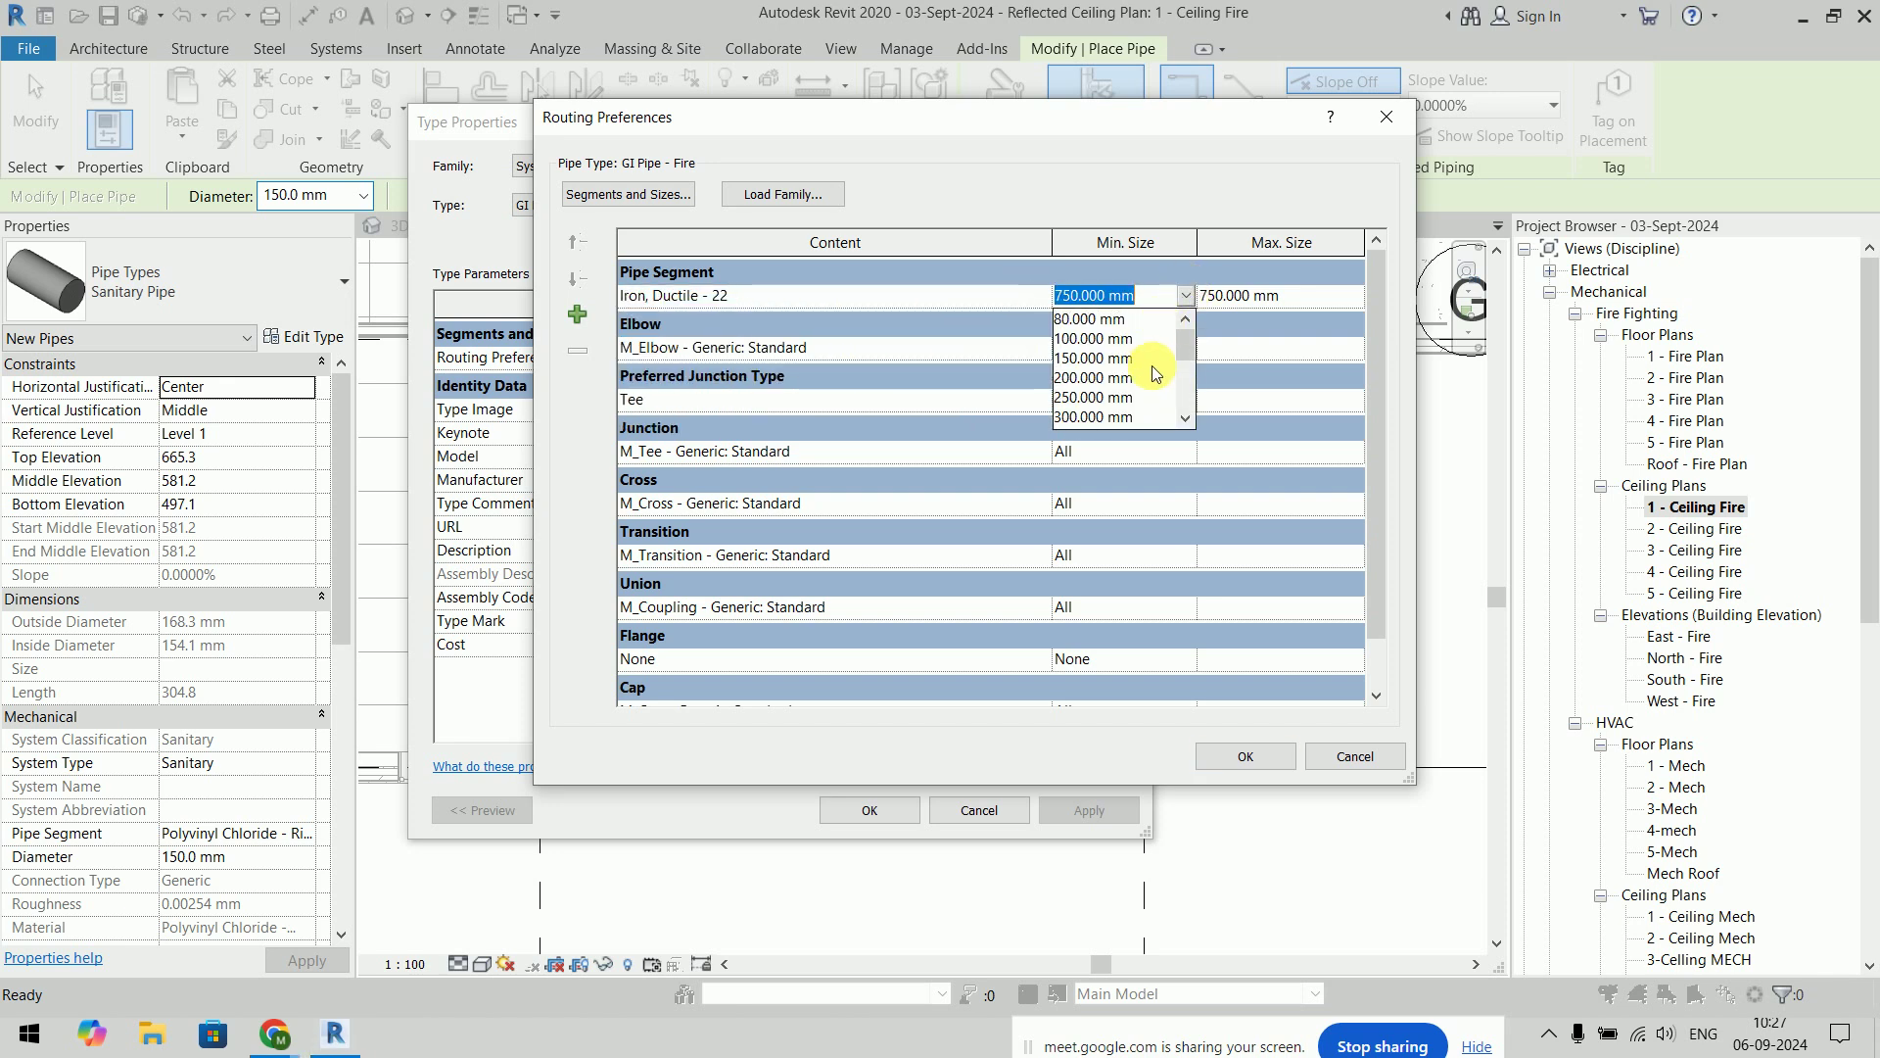
click(1121, 318)
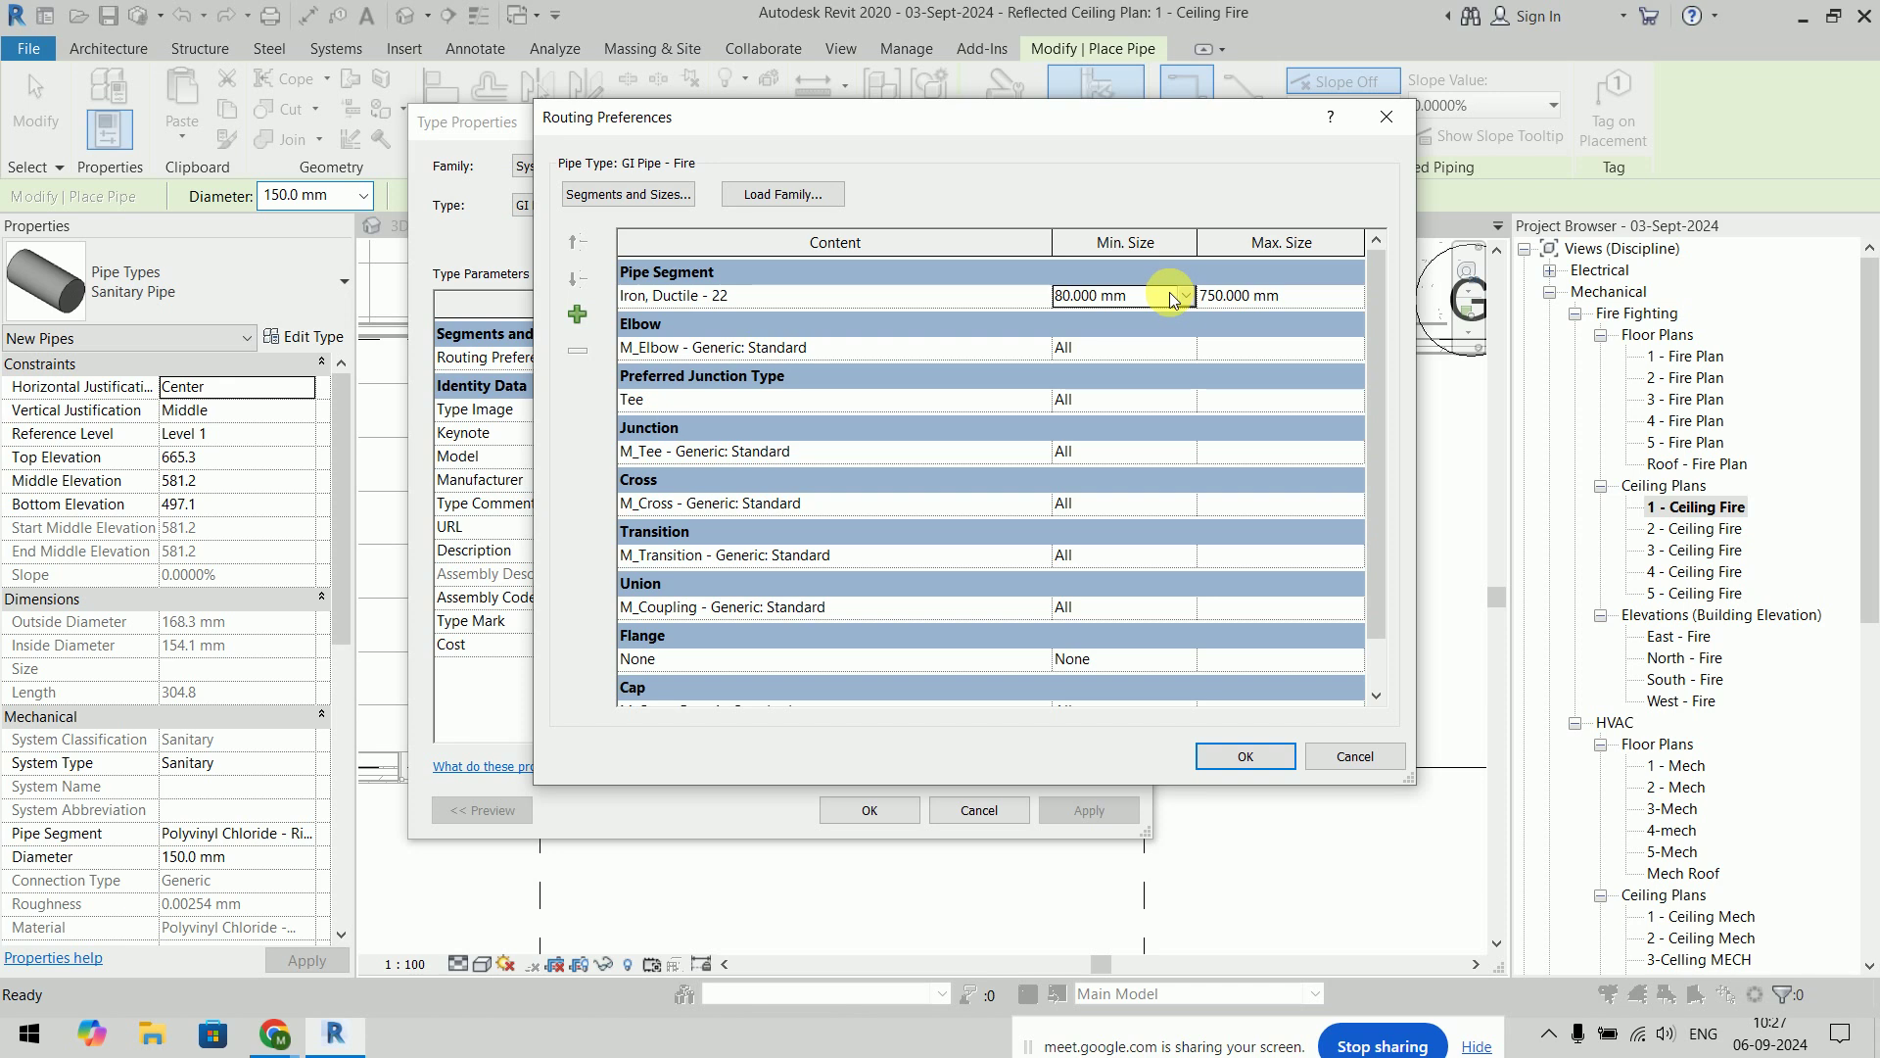
Set the elbow and tee junction routing fittings to the welded families
click(813, 200)
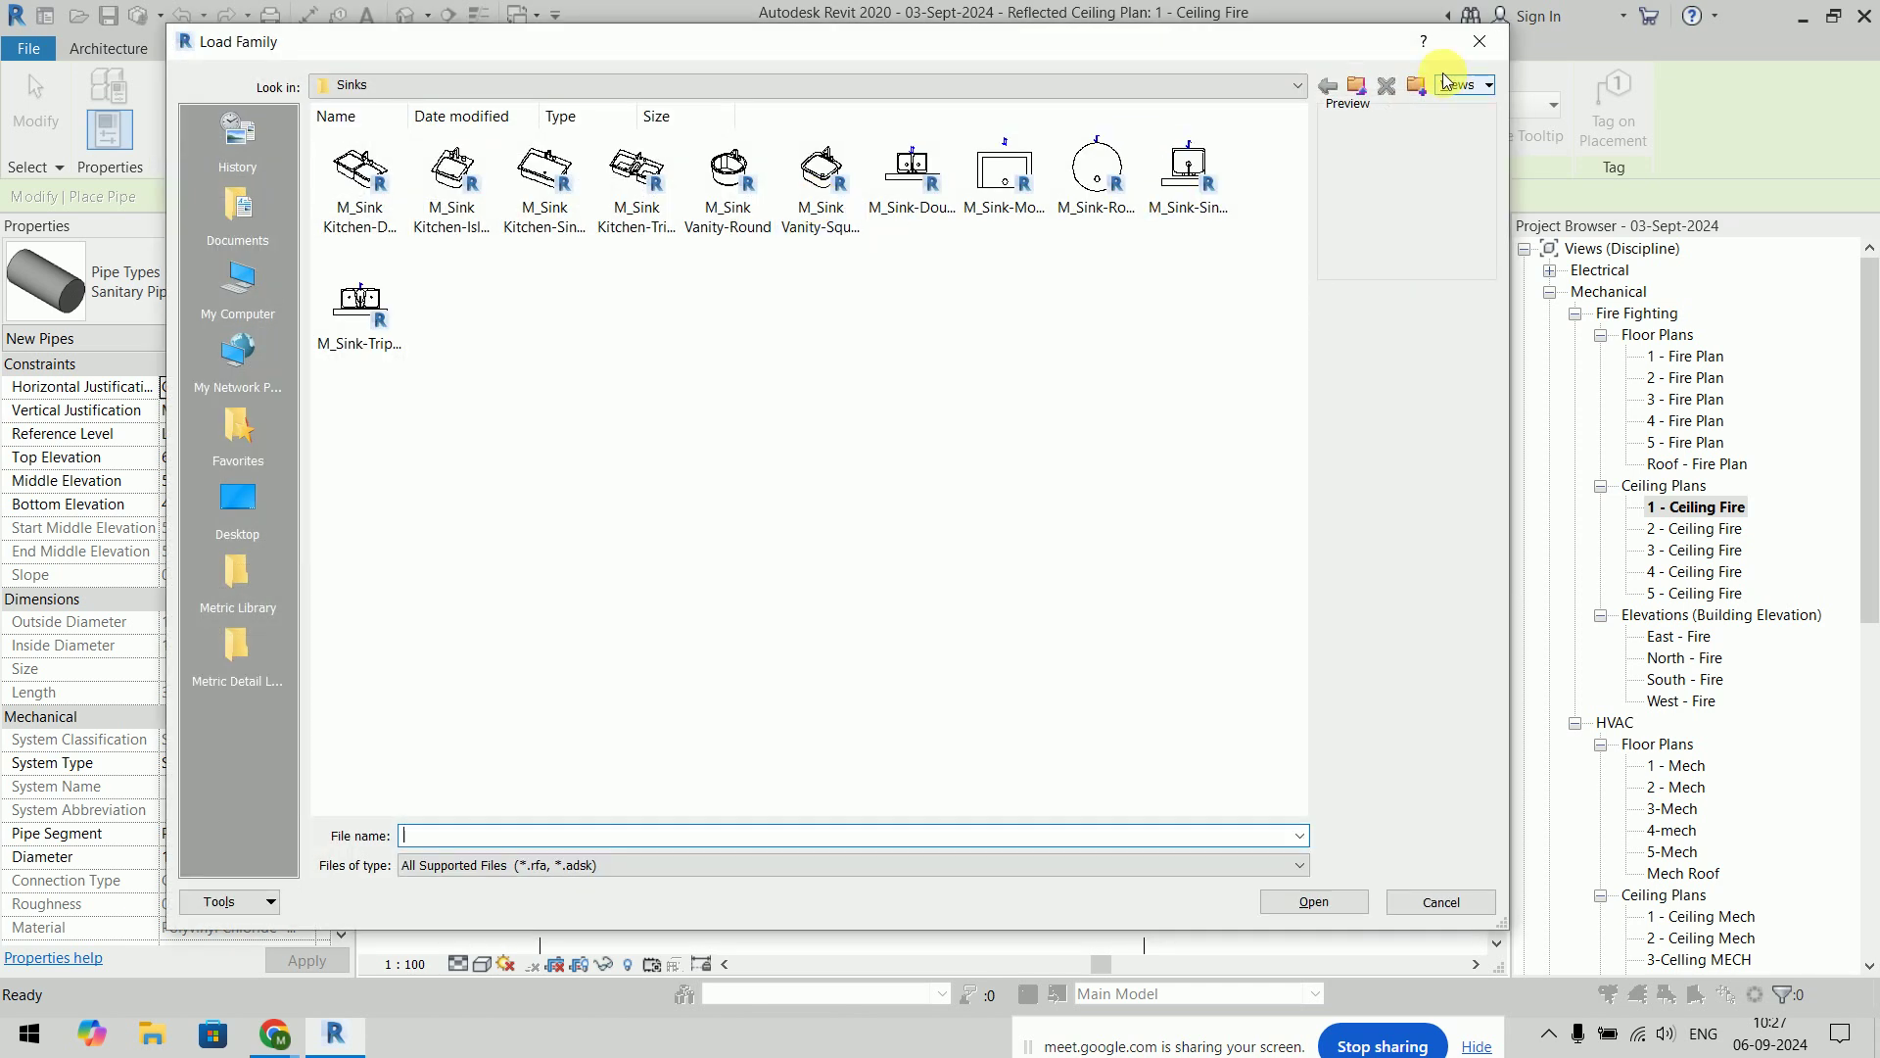
click(1480, 41)
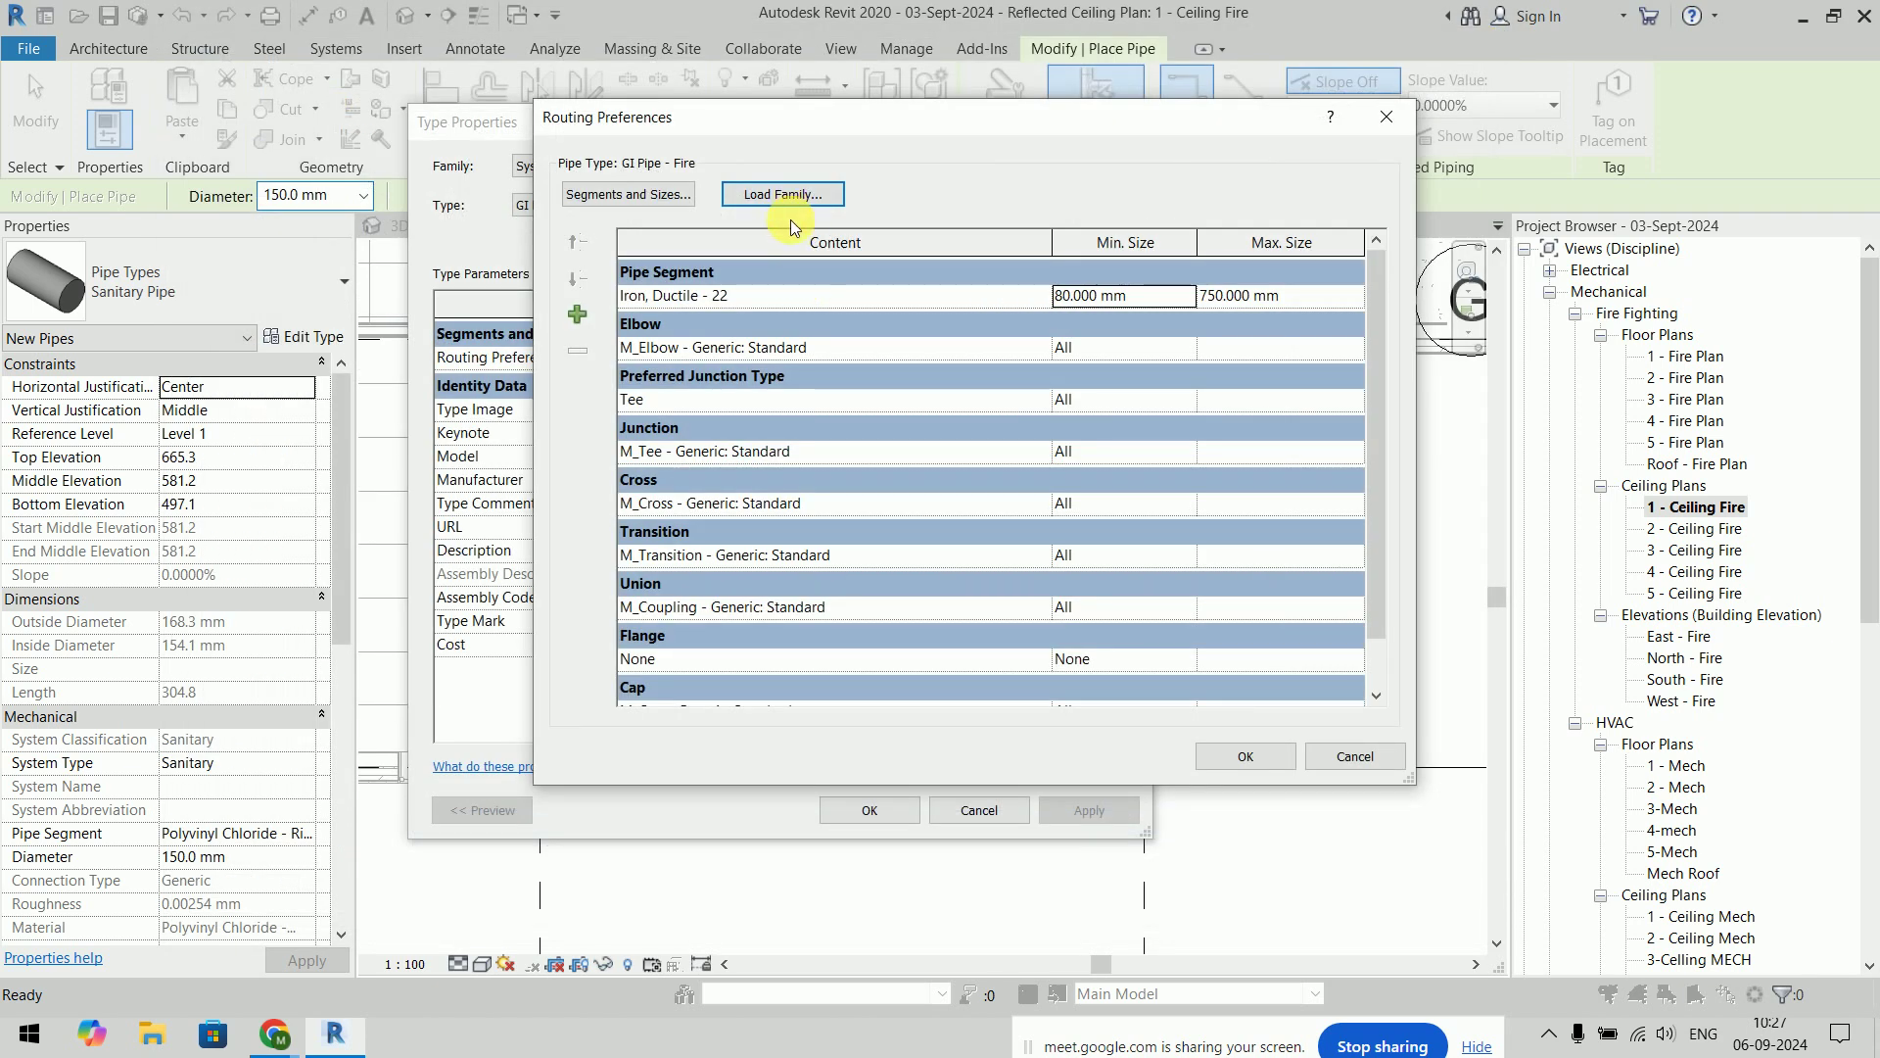
click(979, 349)
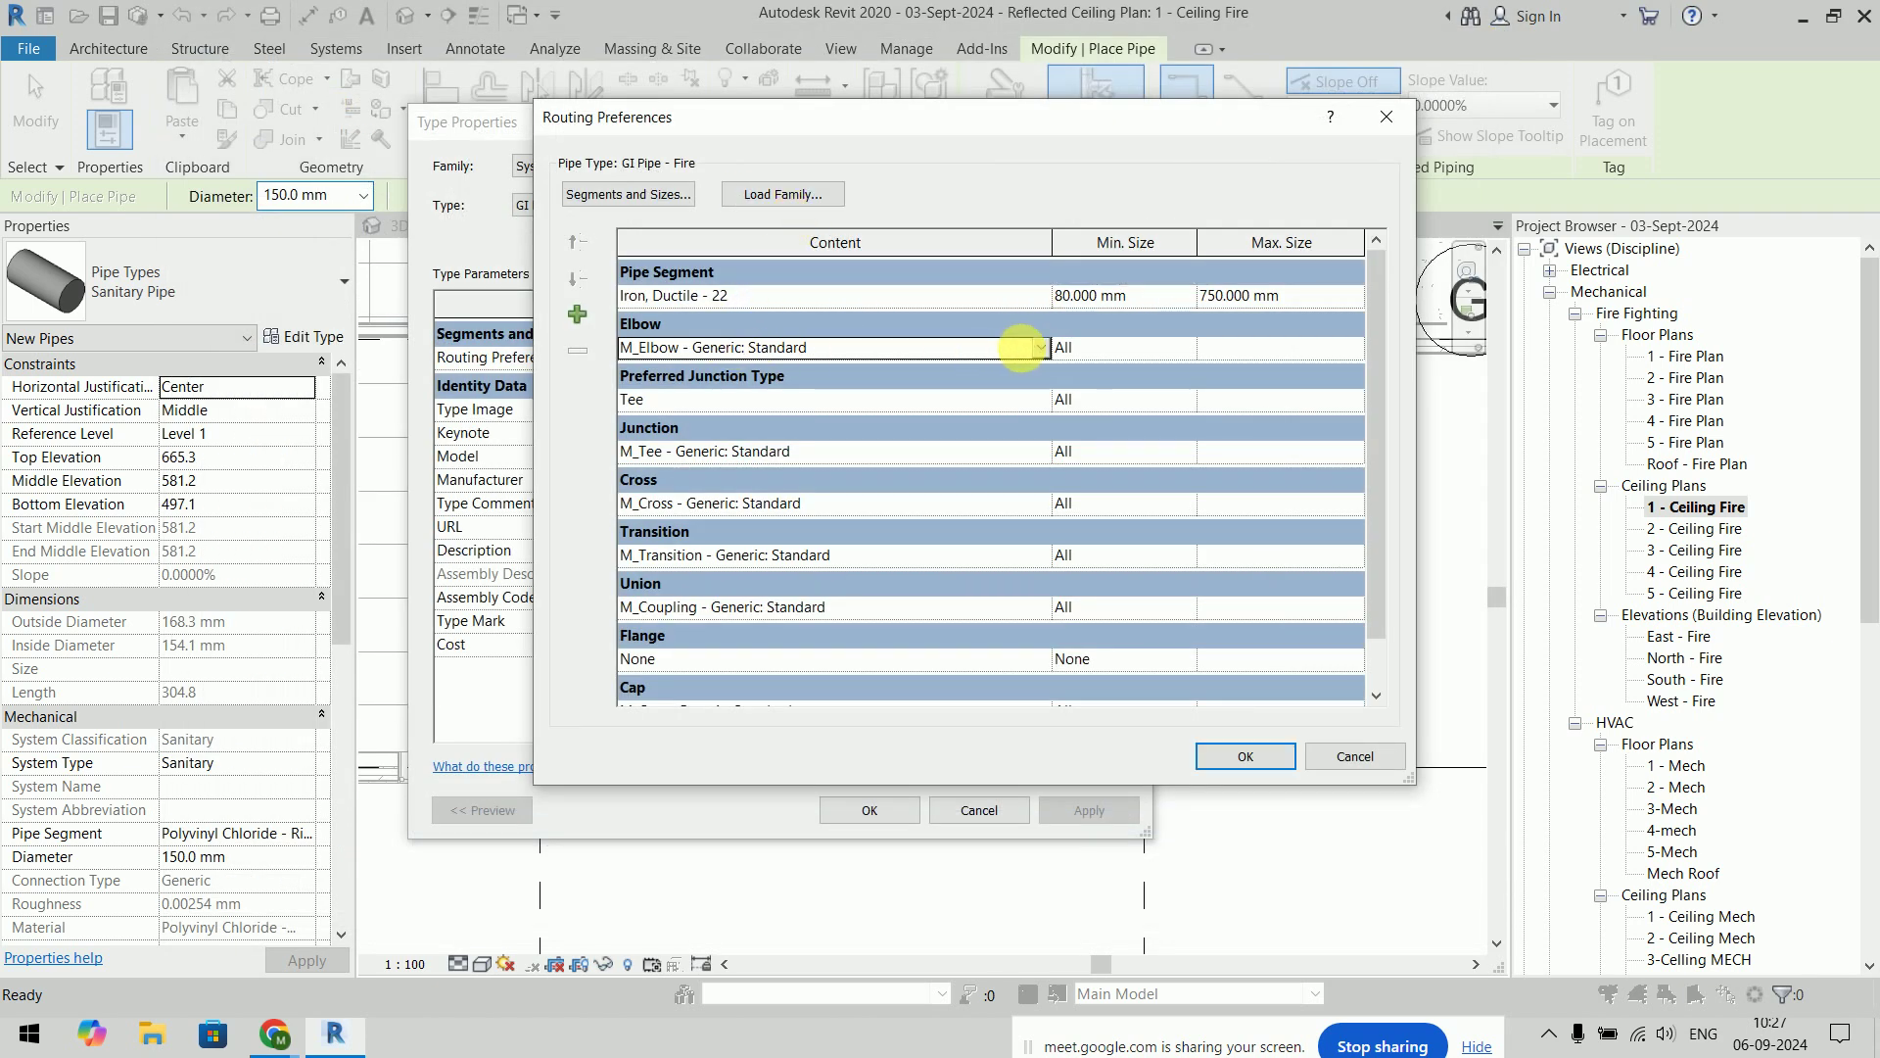
click(1040, 348)
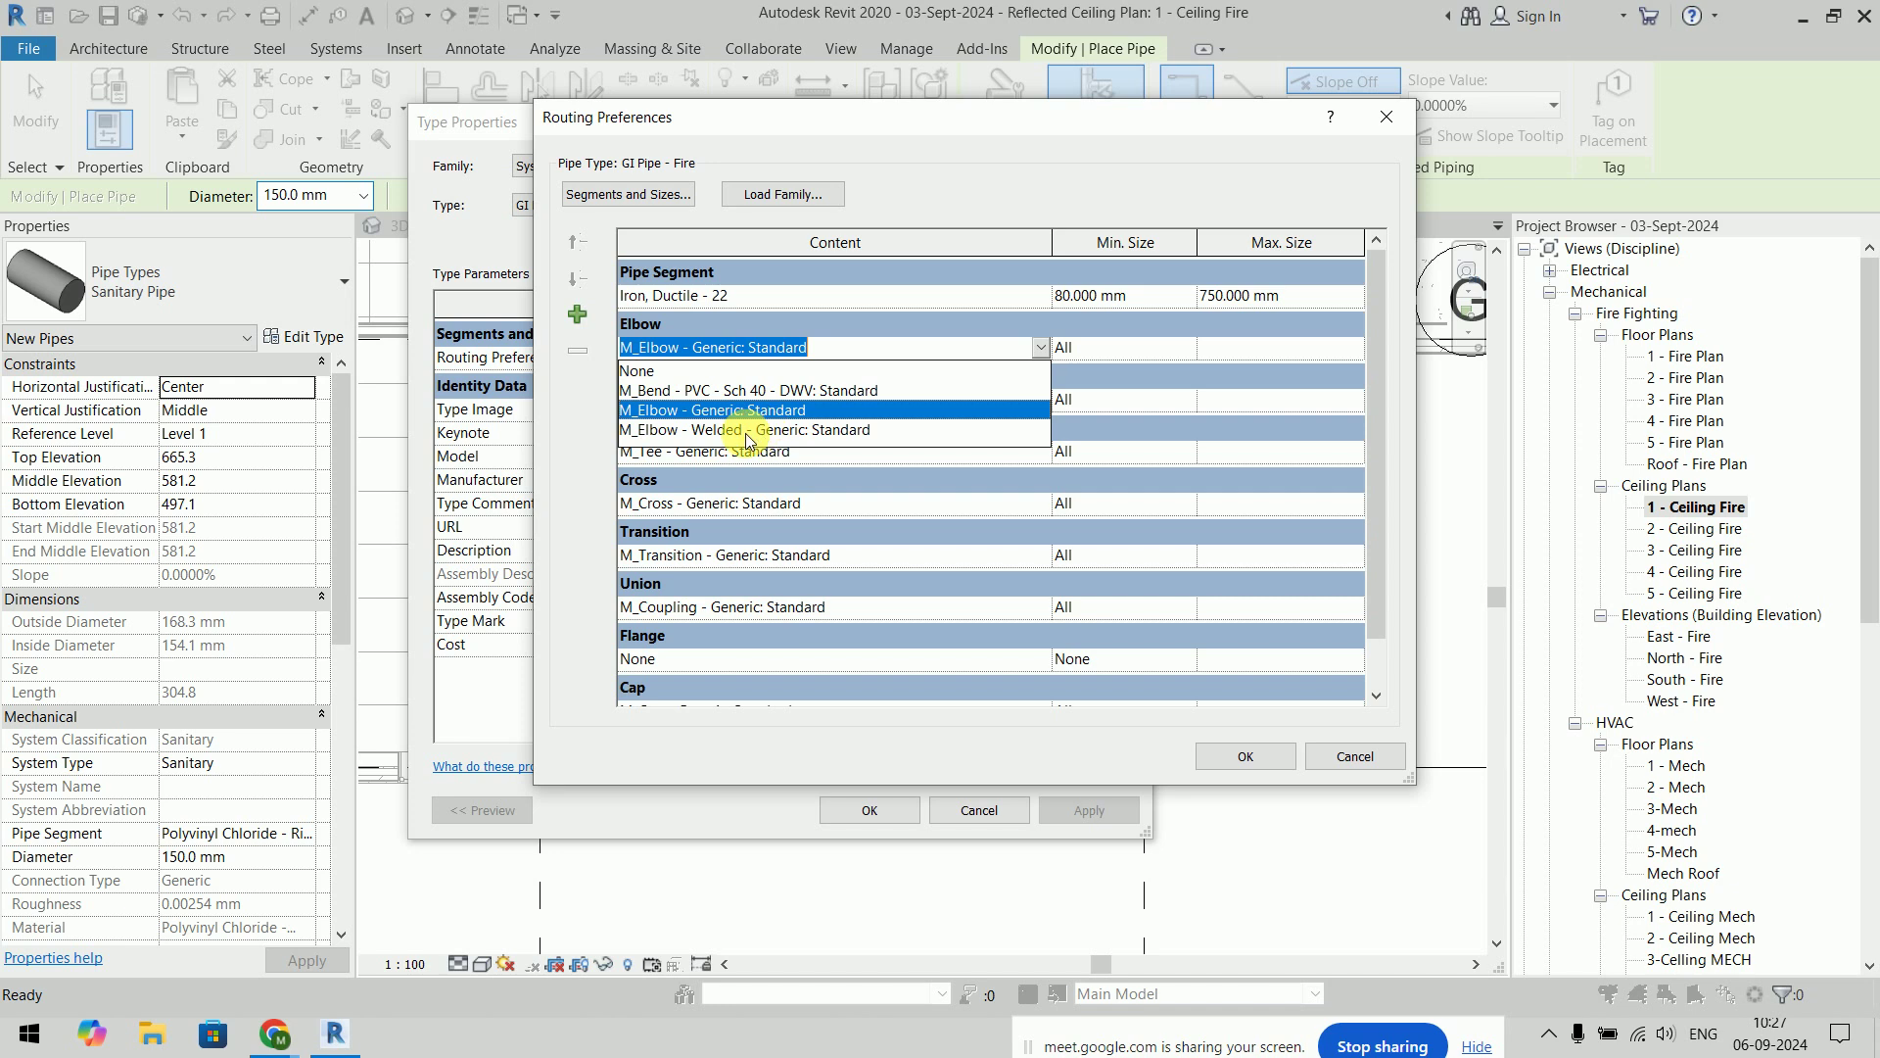
click(831, 430)
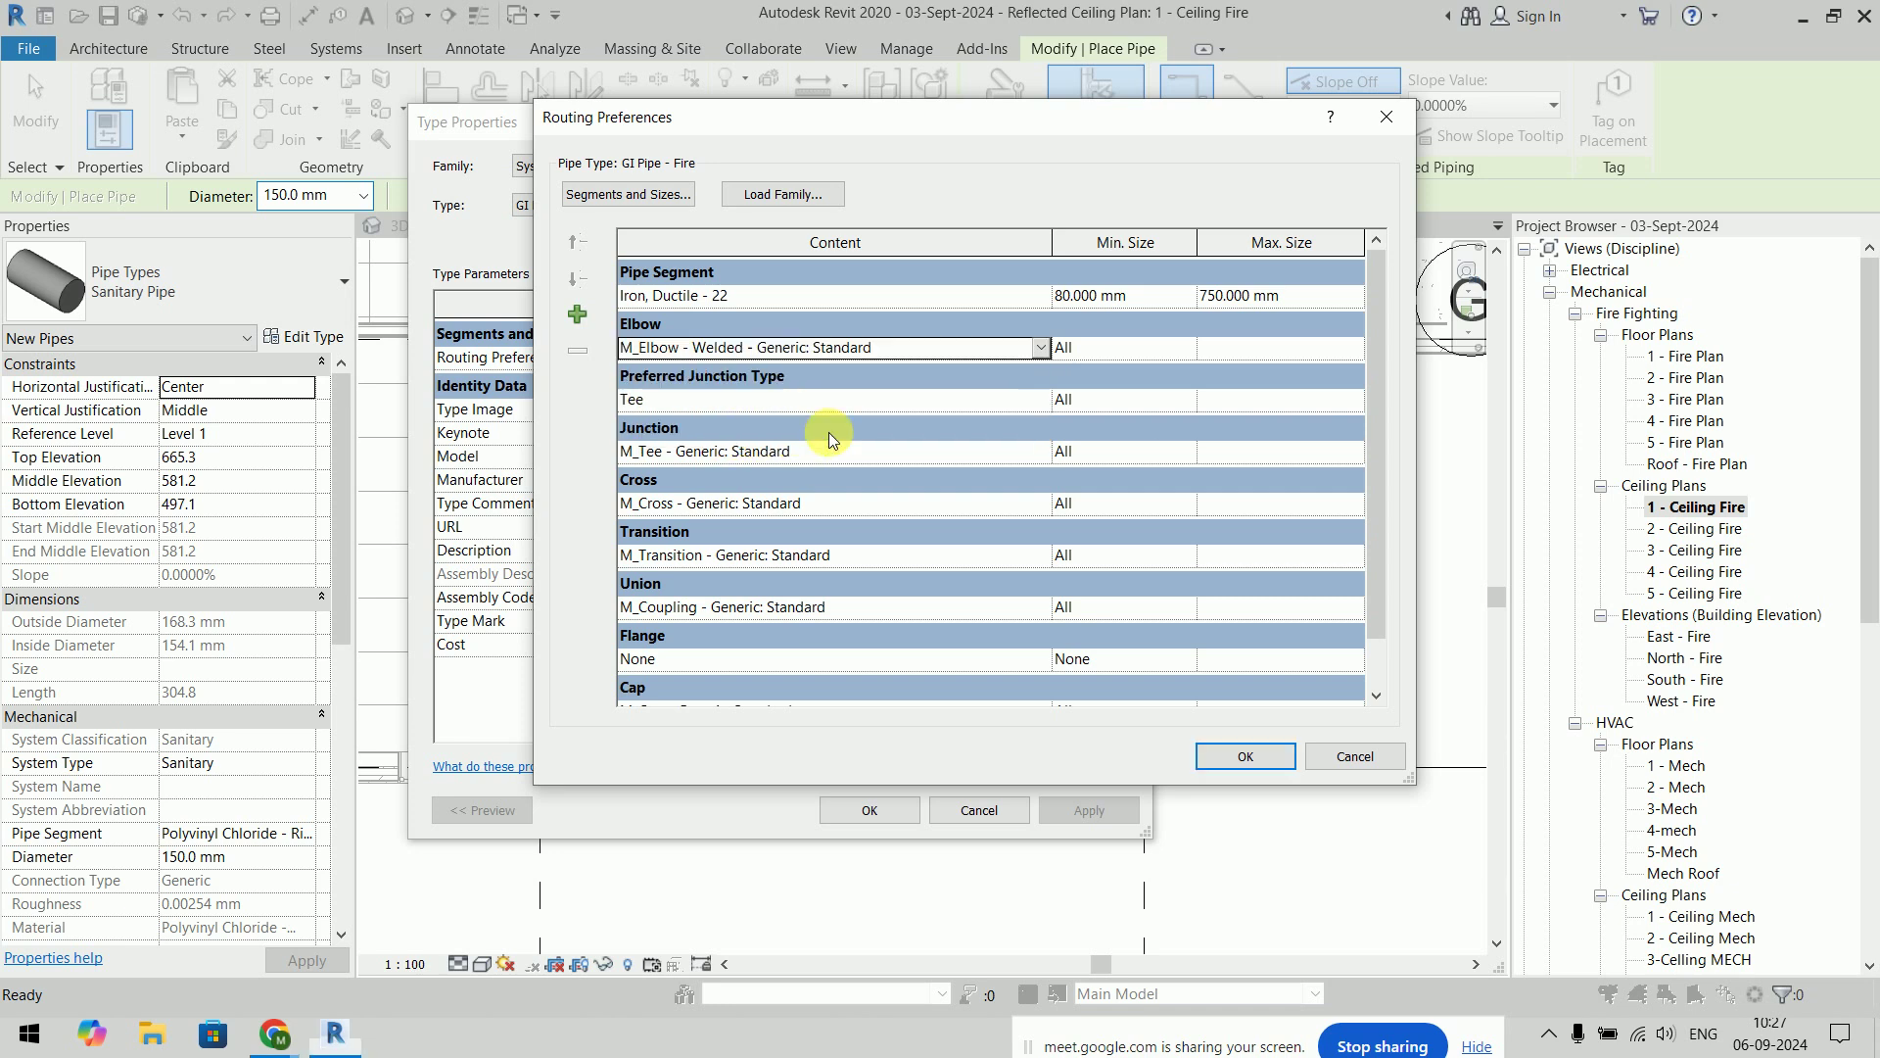
click(1036, 401)
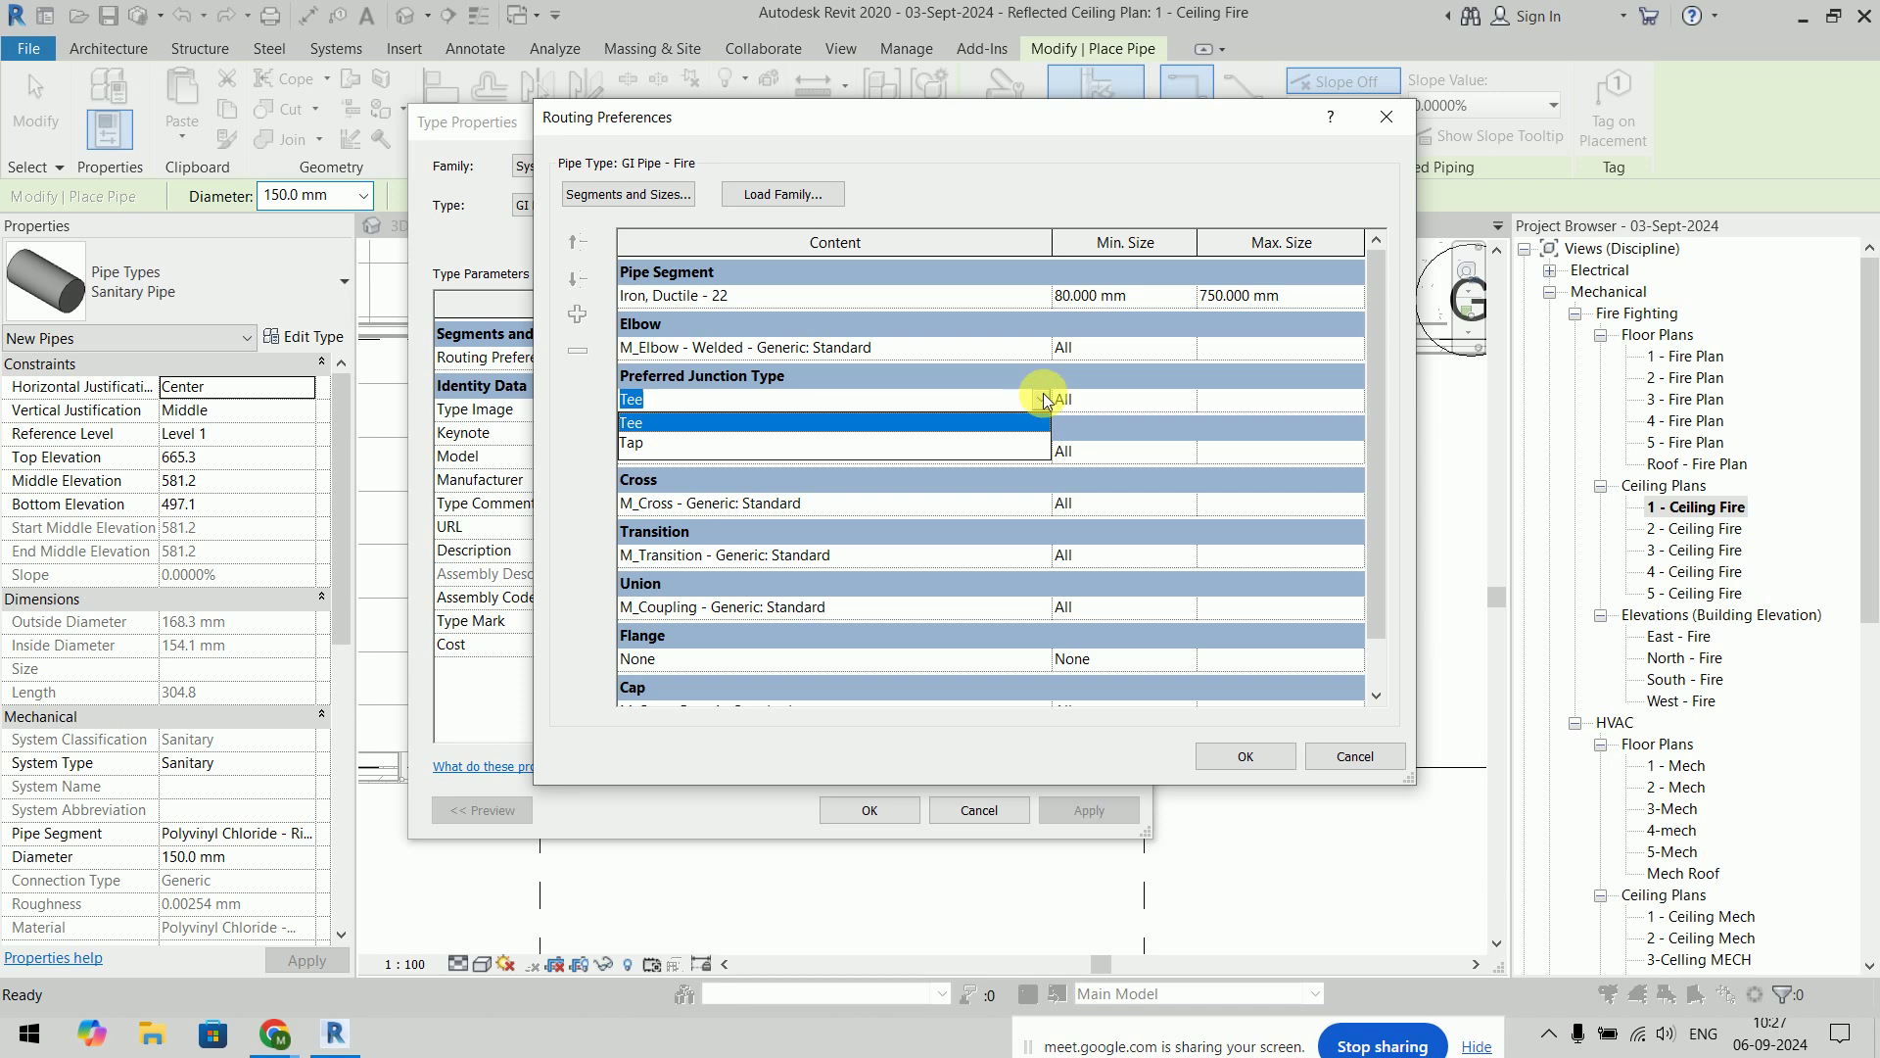
click(1044, 422)
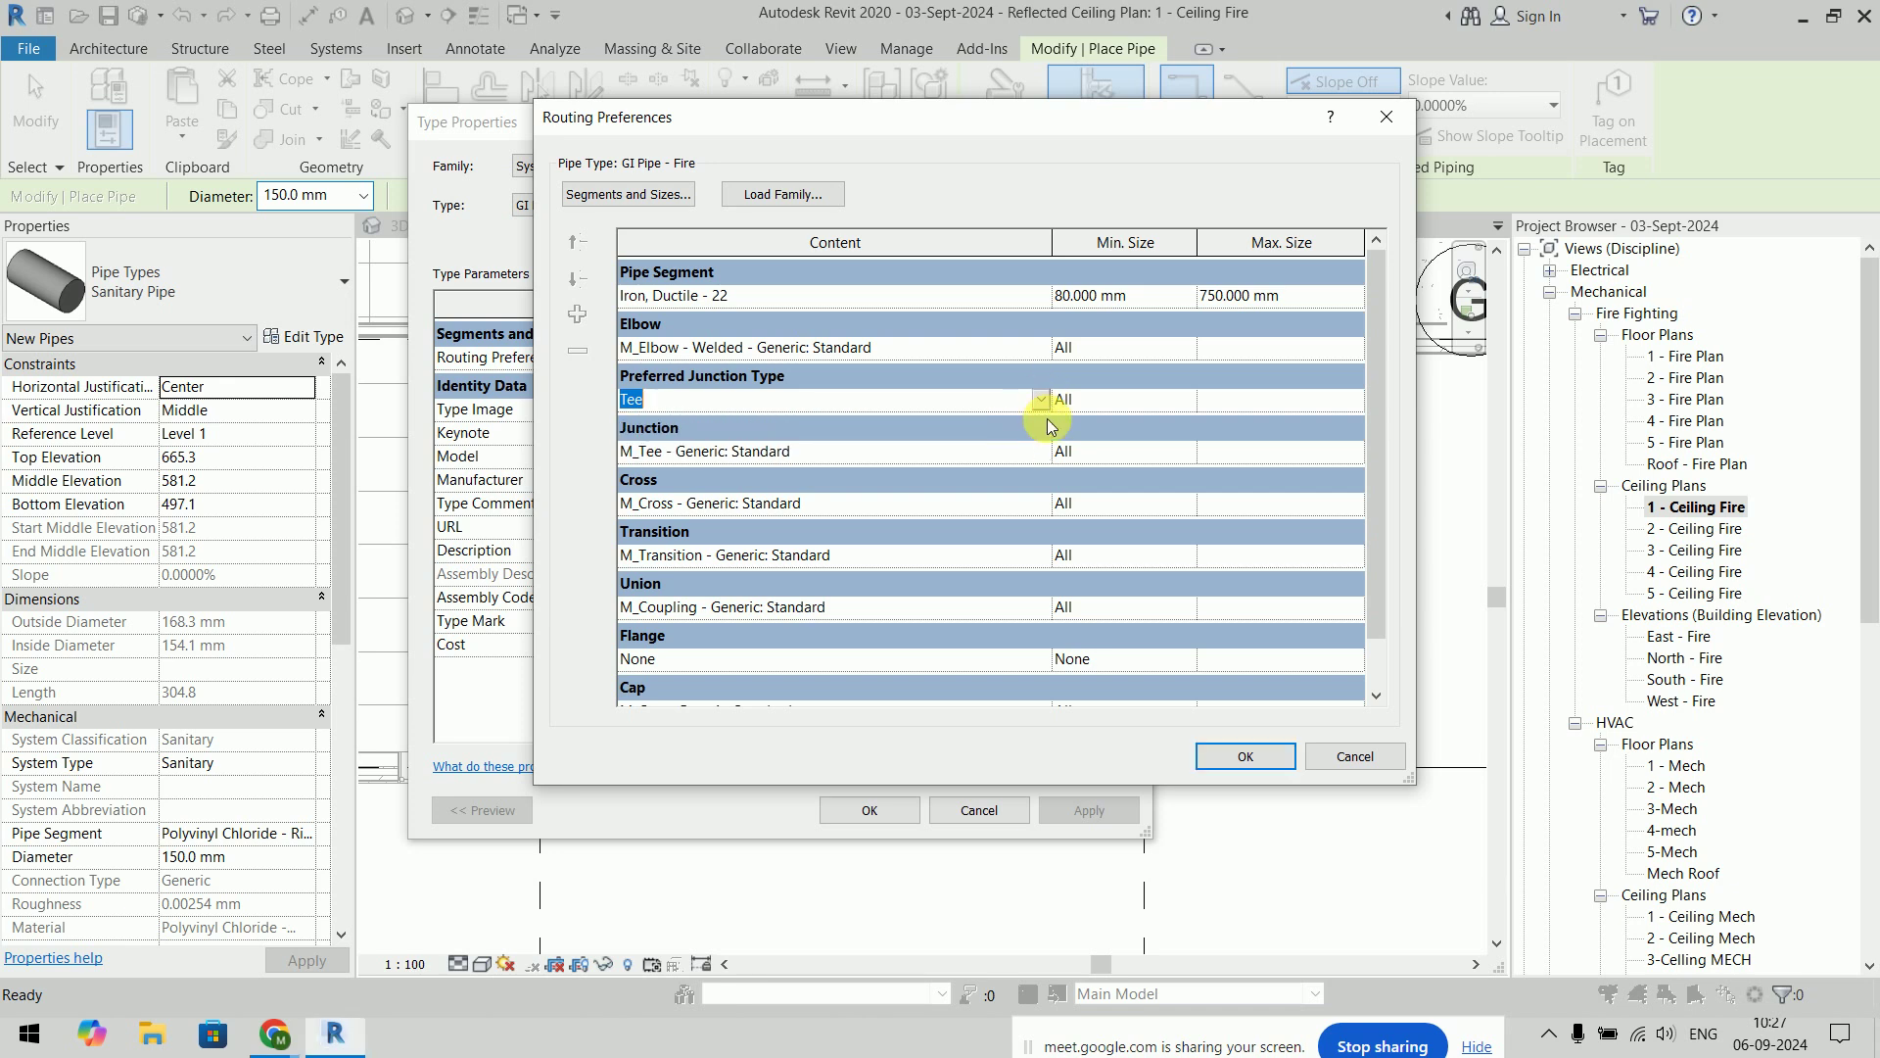
click(1039, 451)
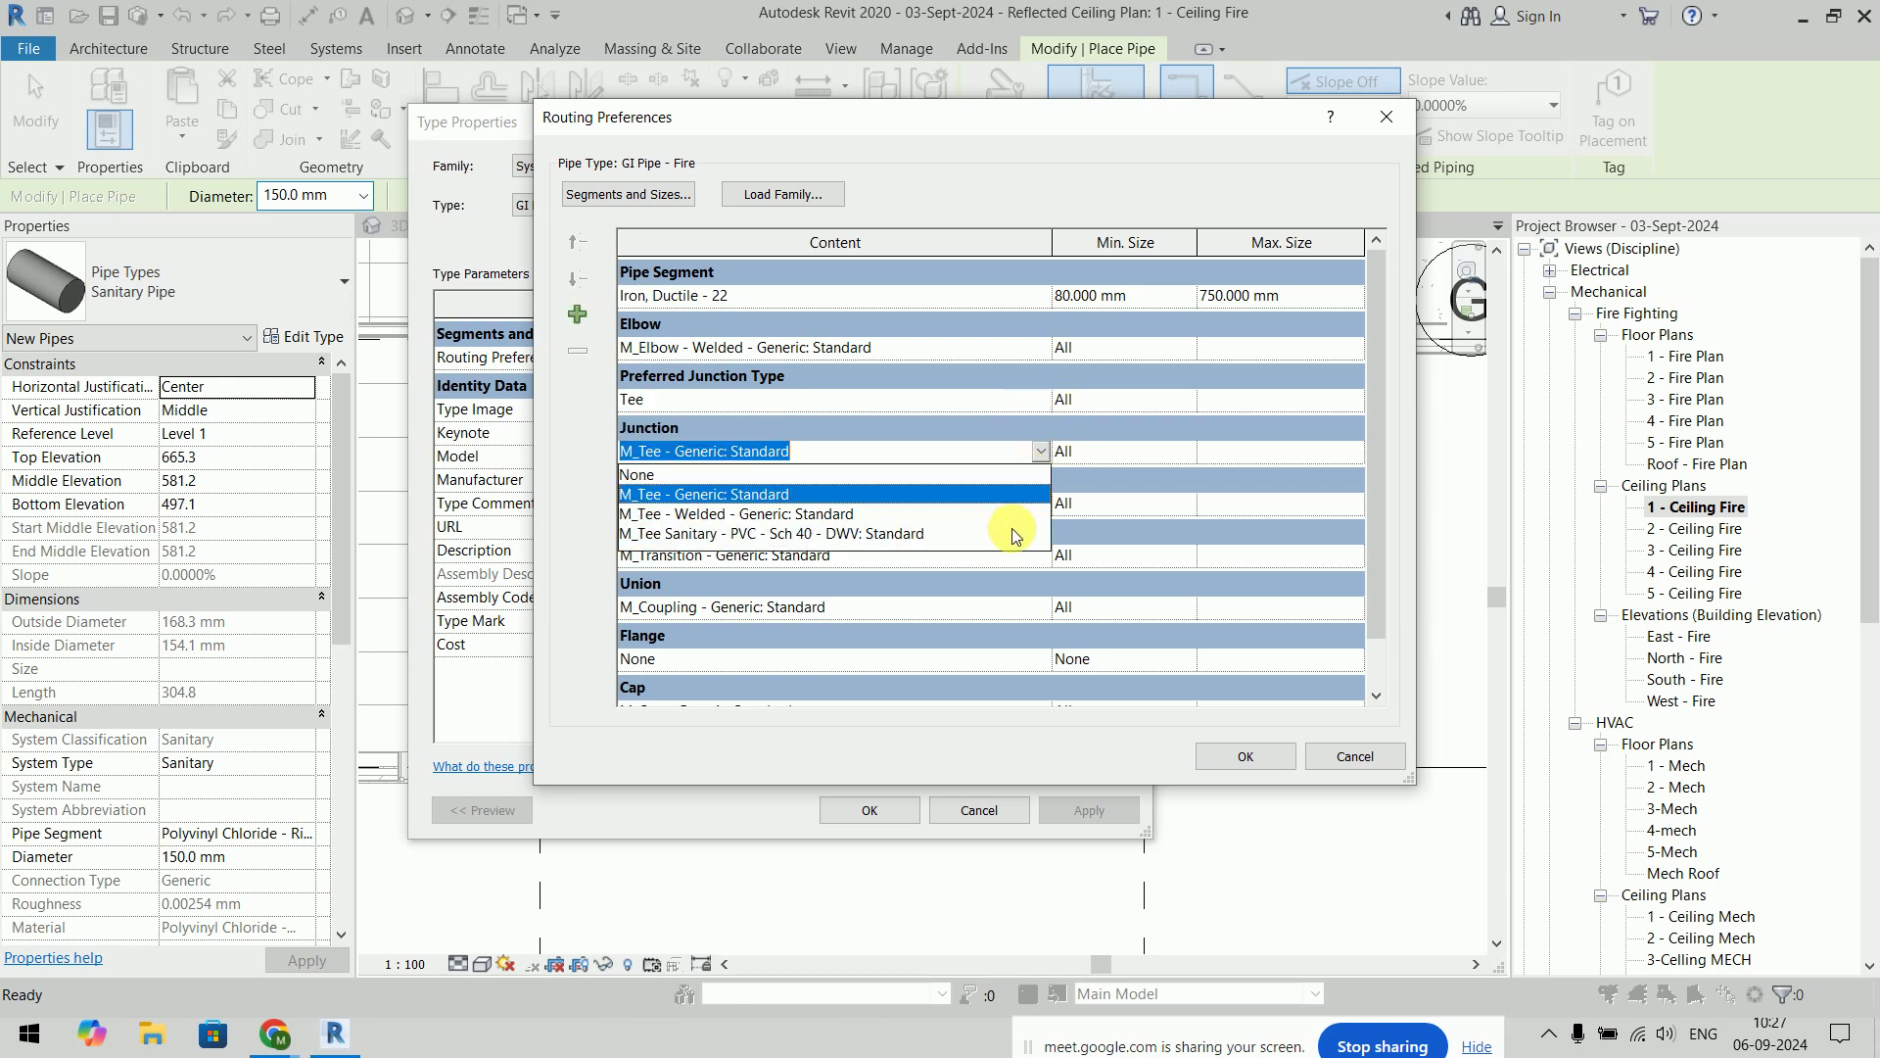
click(831, 517)
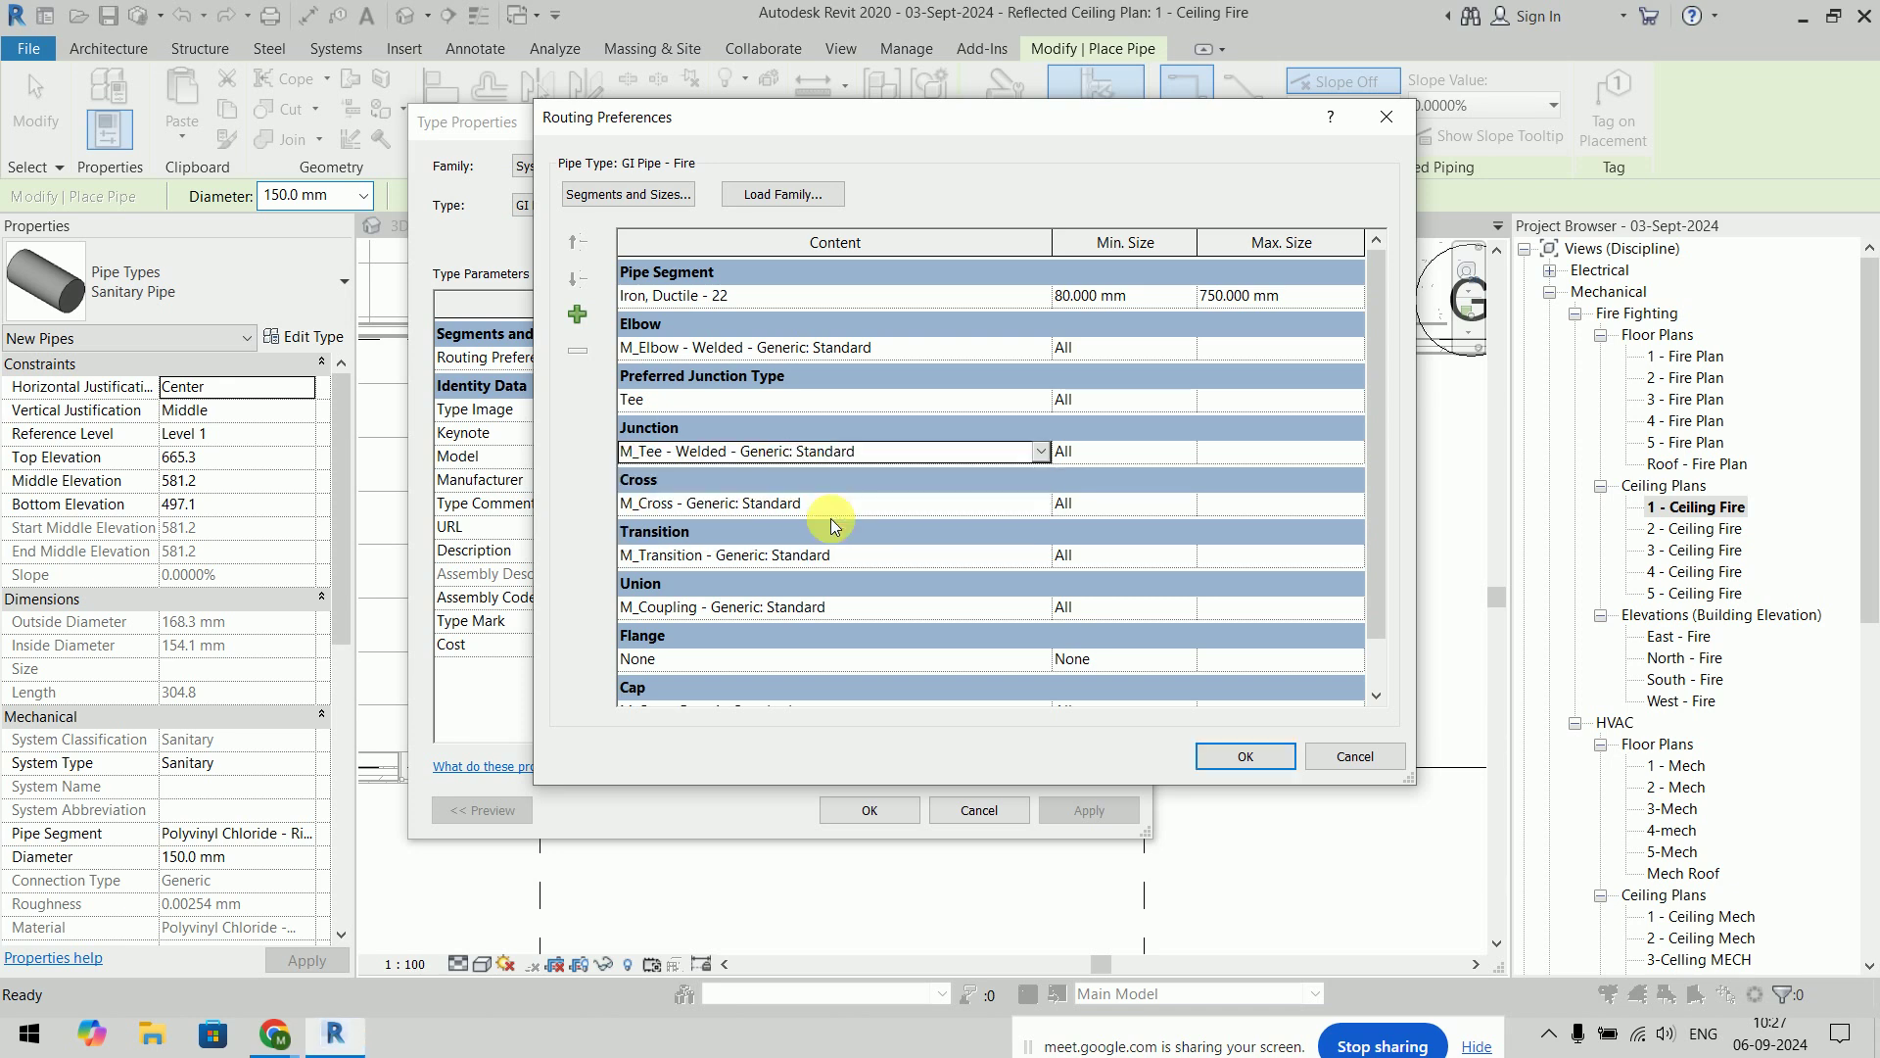
Use welded cross and transition fittings, keeping the generic coupling union and no flange
click(1042, 504)
click(1044, 566)
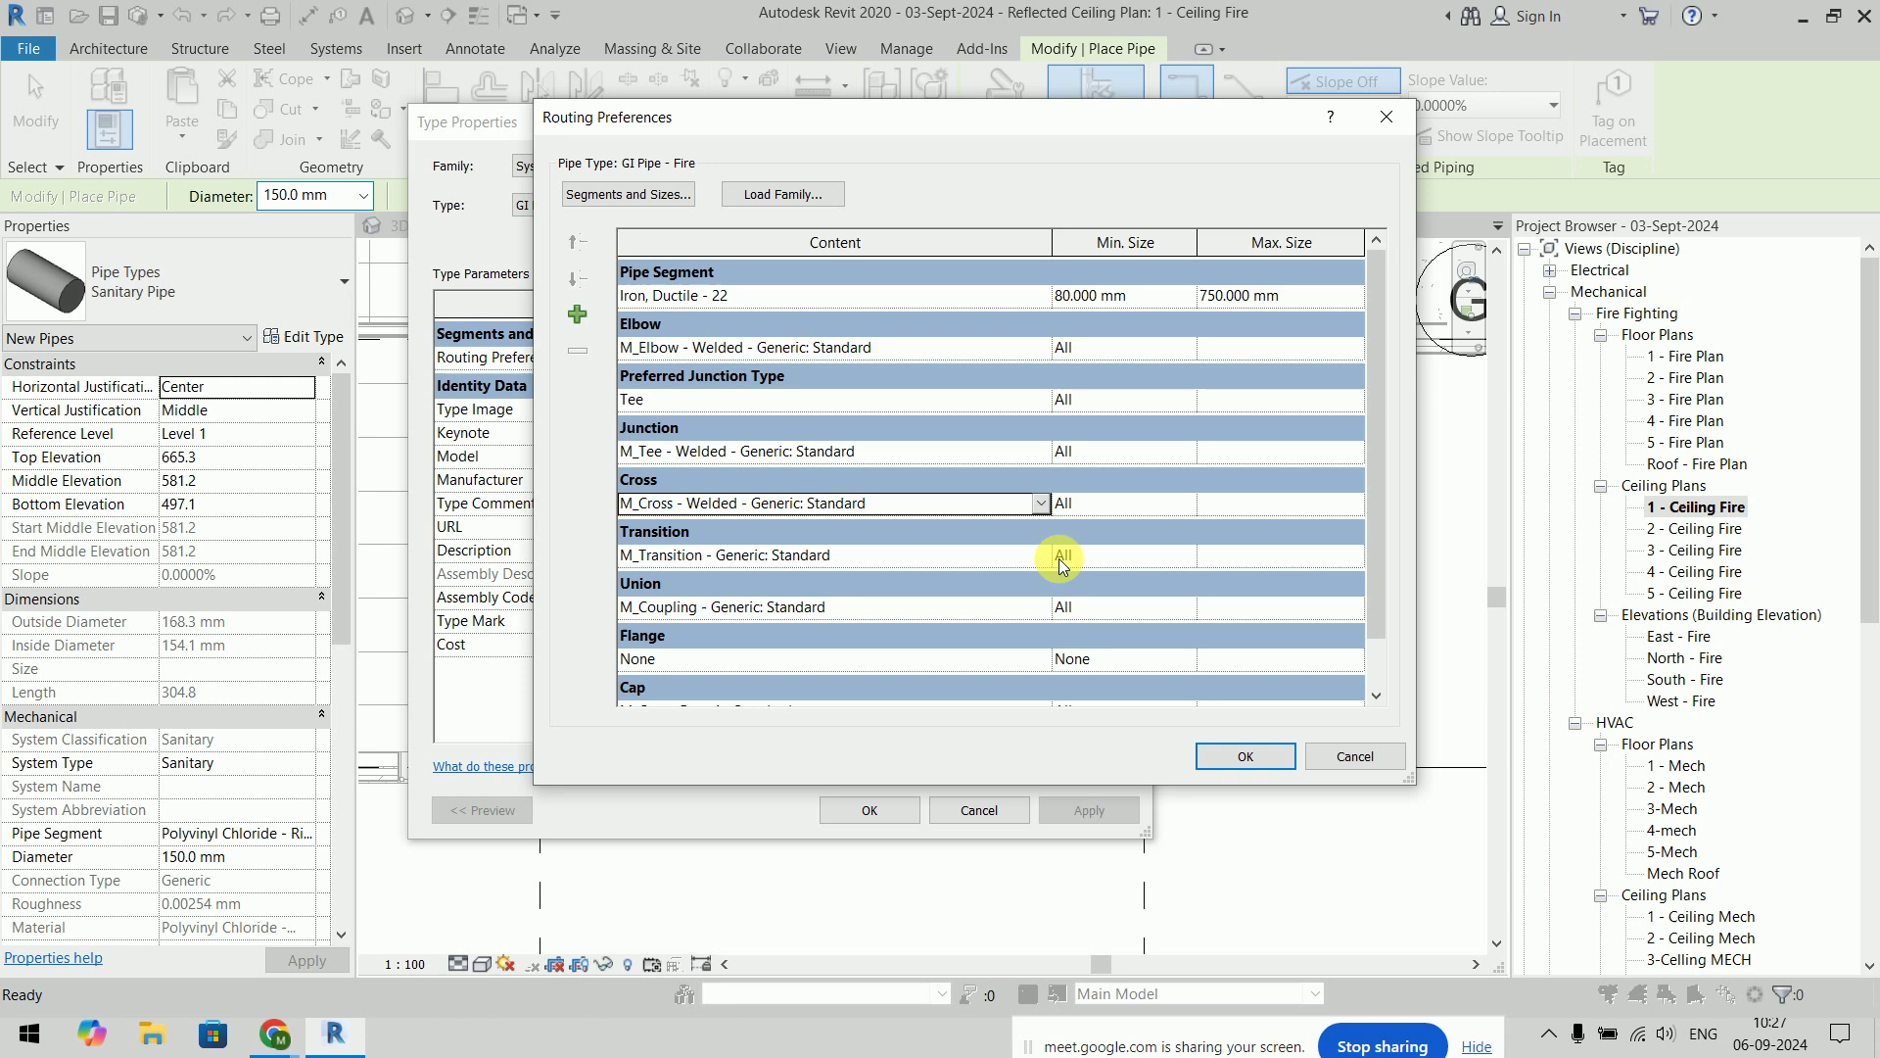
click(1044, 556)
click(1044, 556)
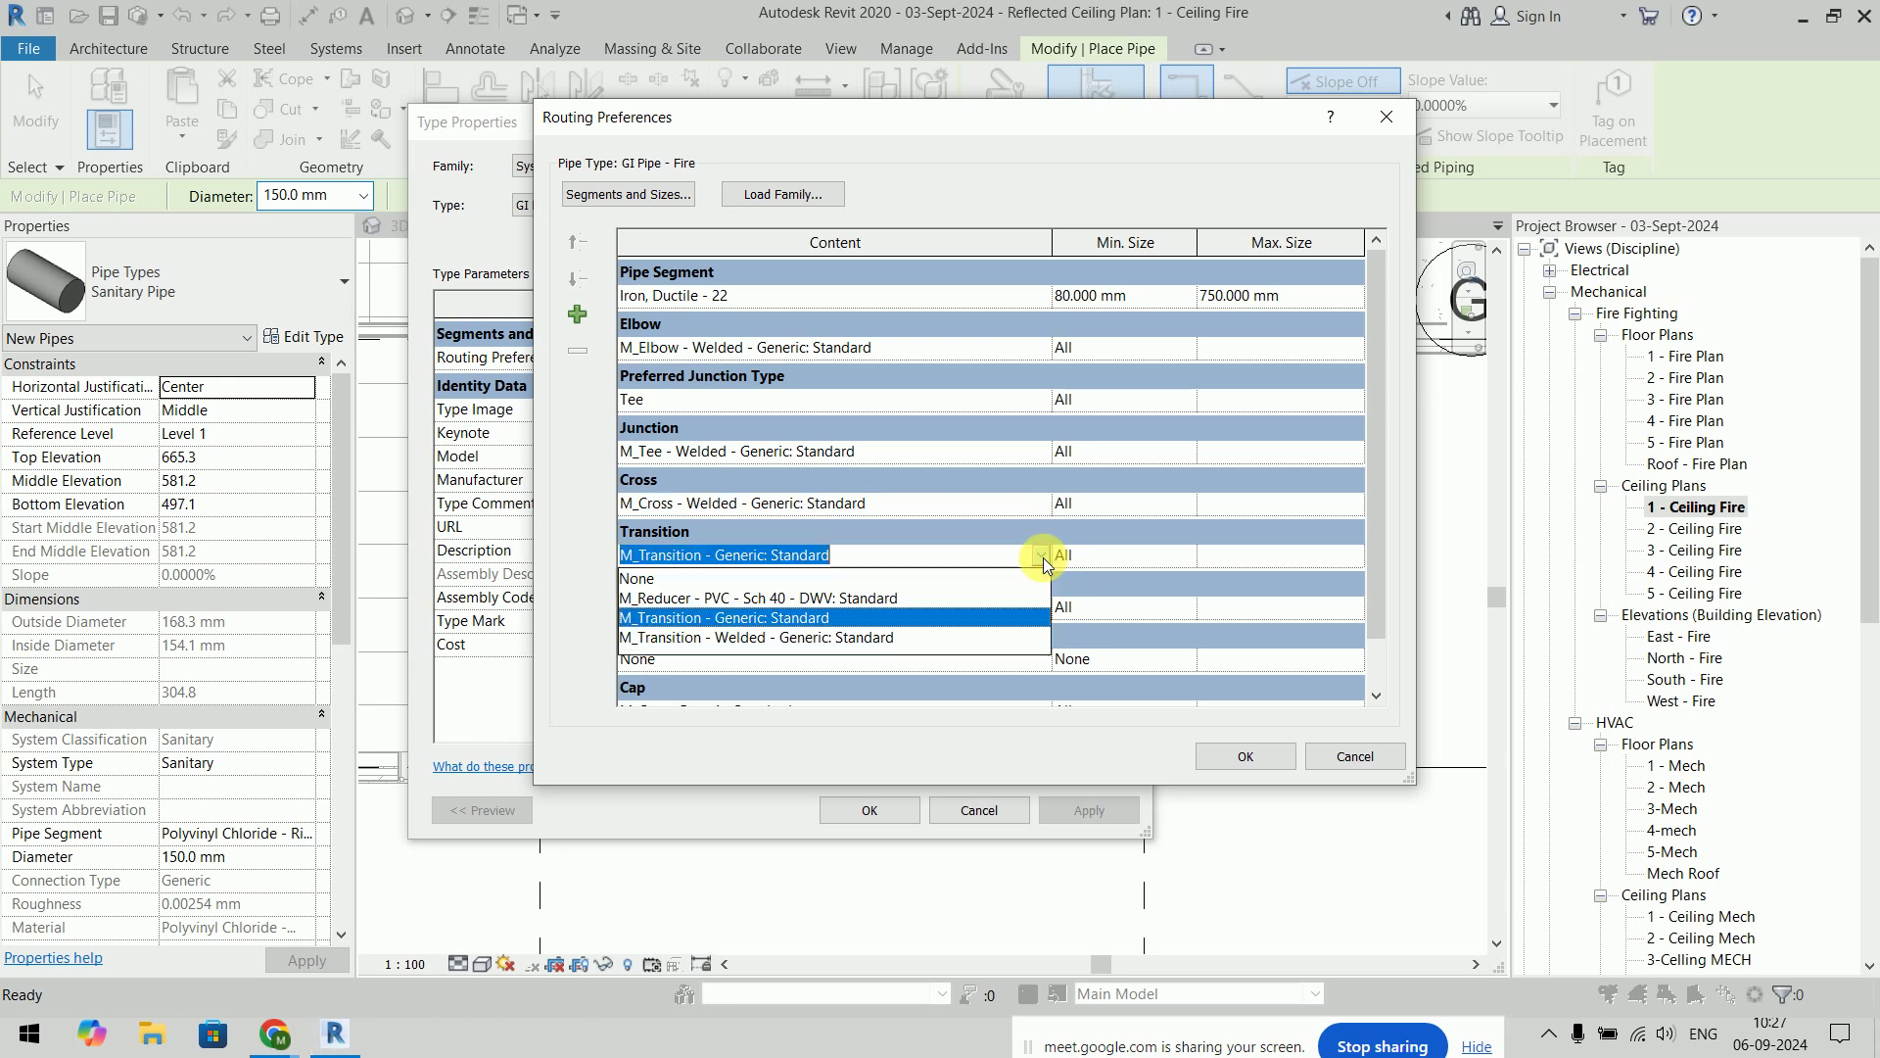
click(891, 638)
click(1050, 609)
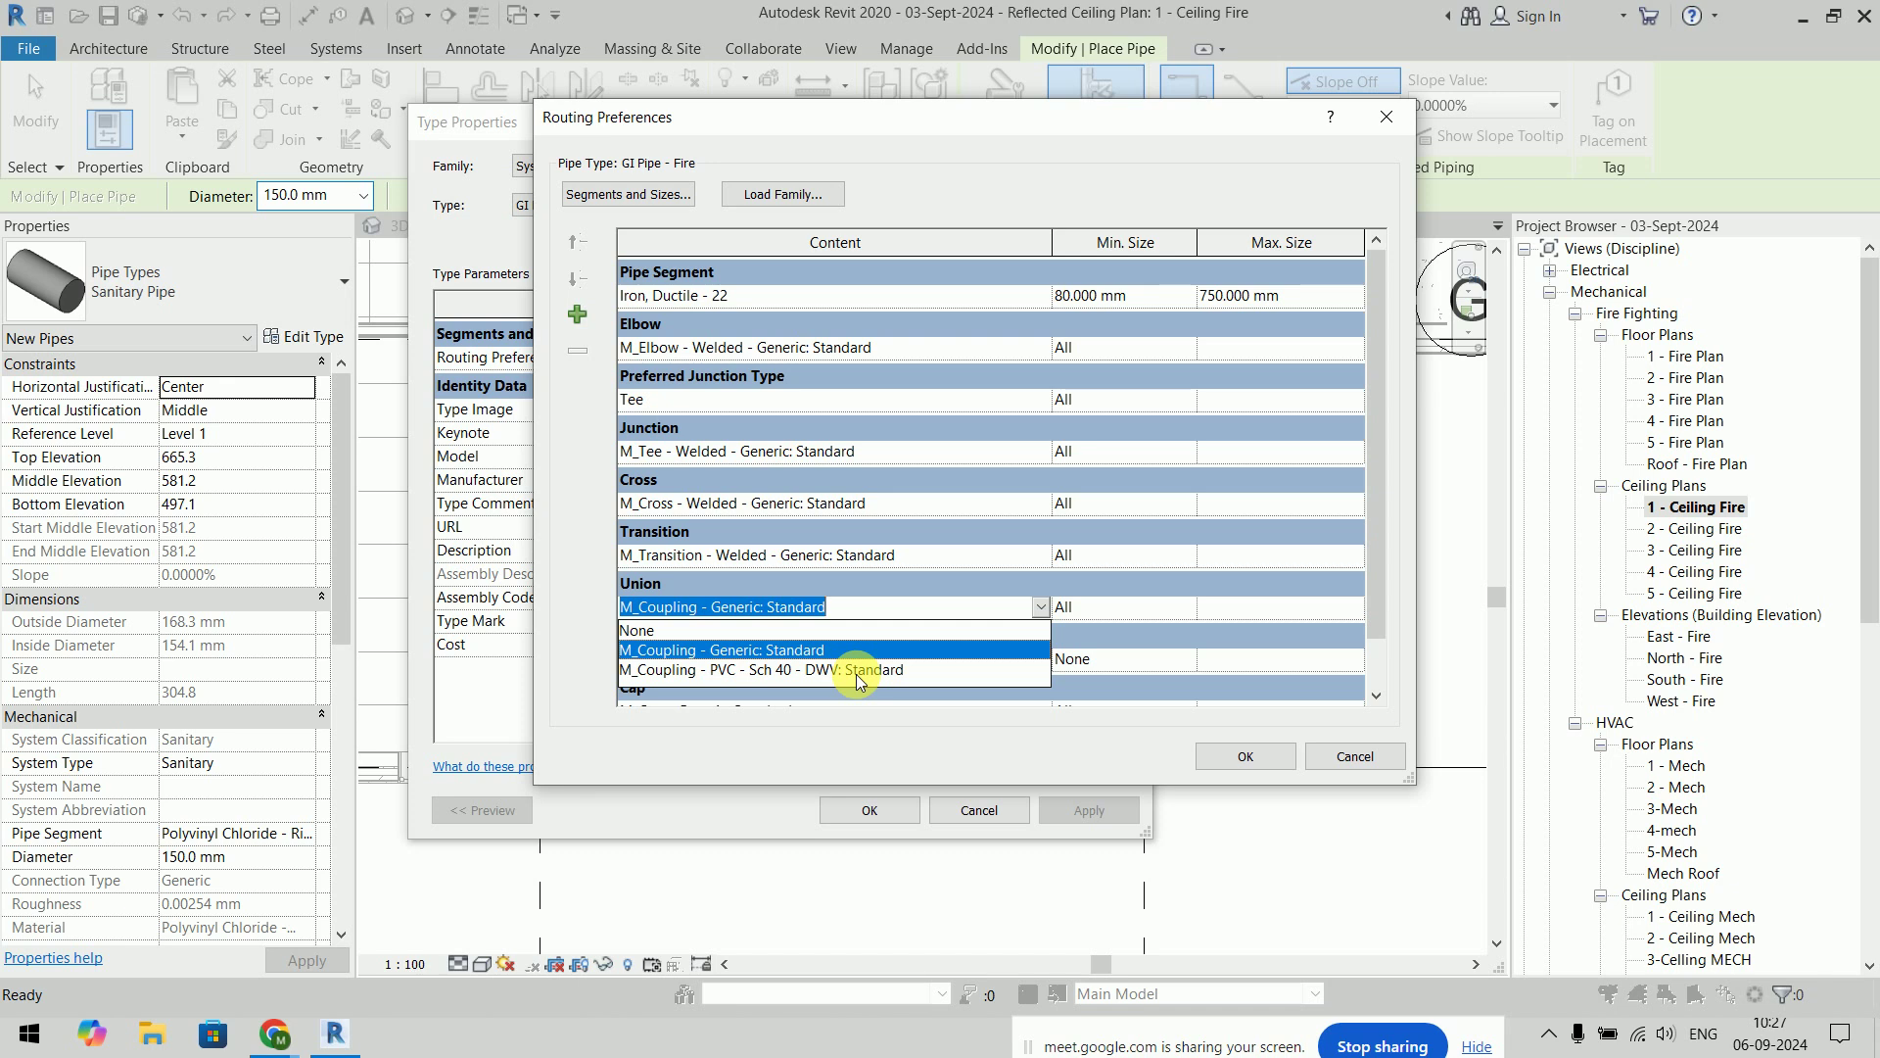
click(920, 609)
scroll(911, 611, down, 1)
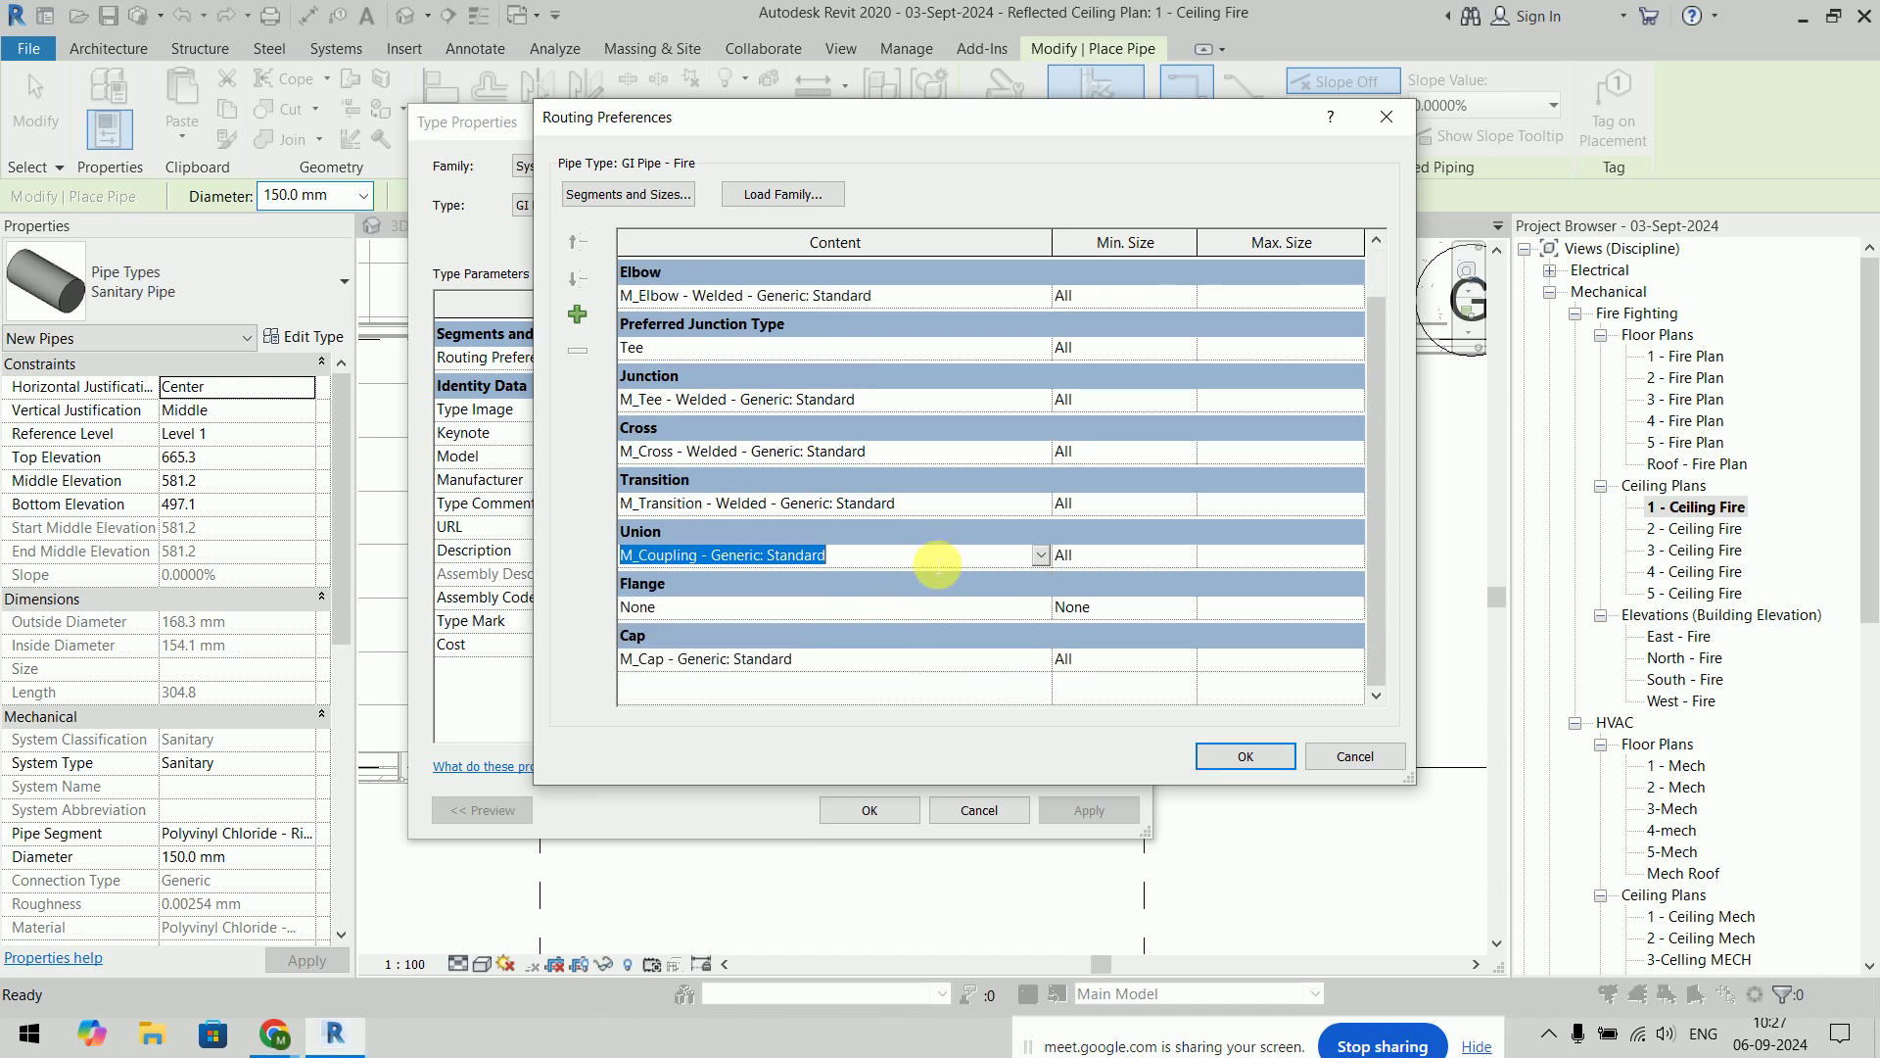
click(1030, 609)
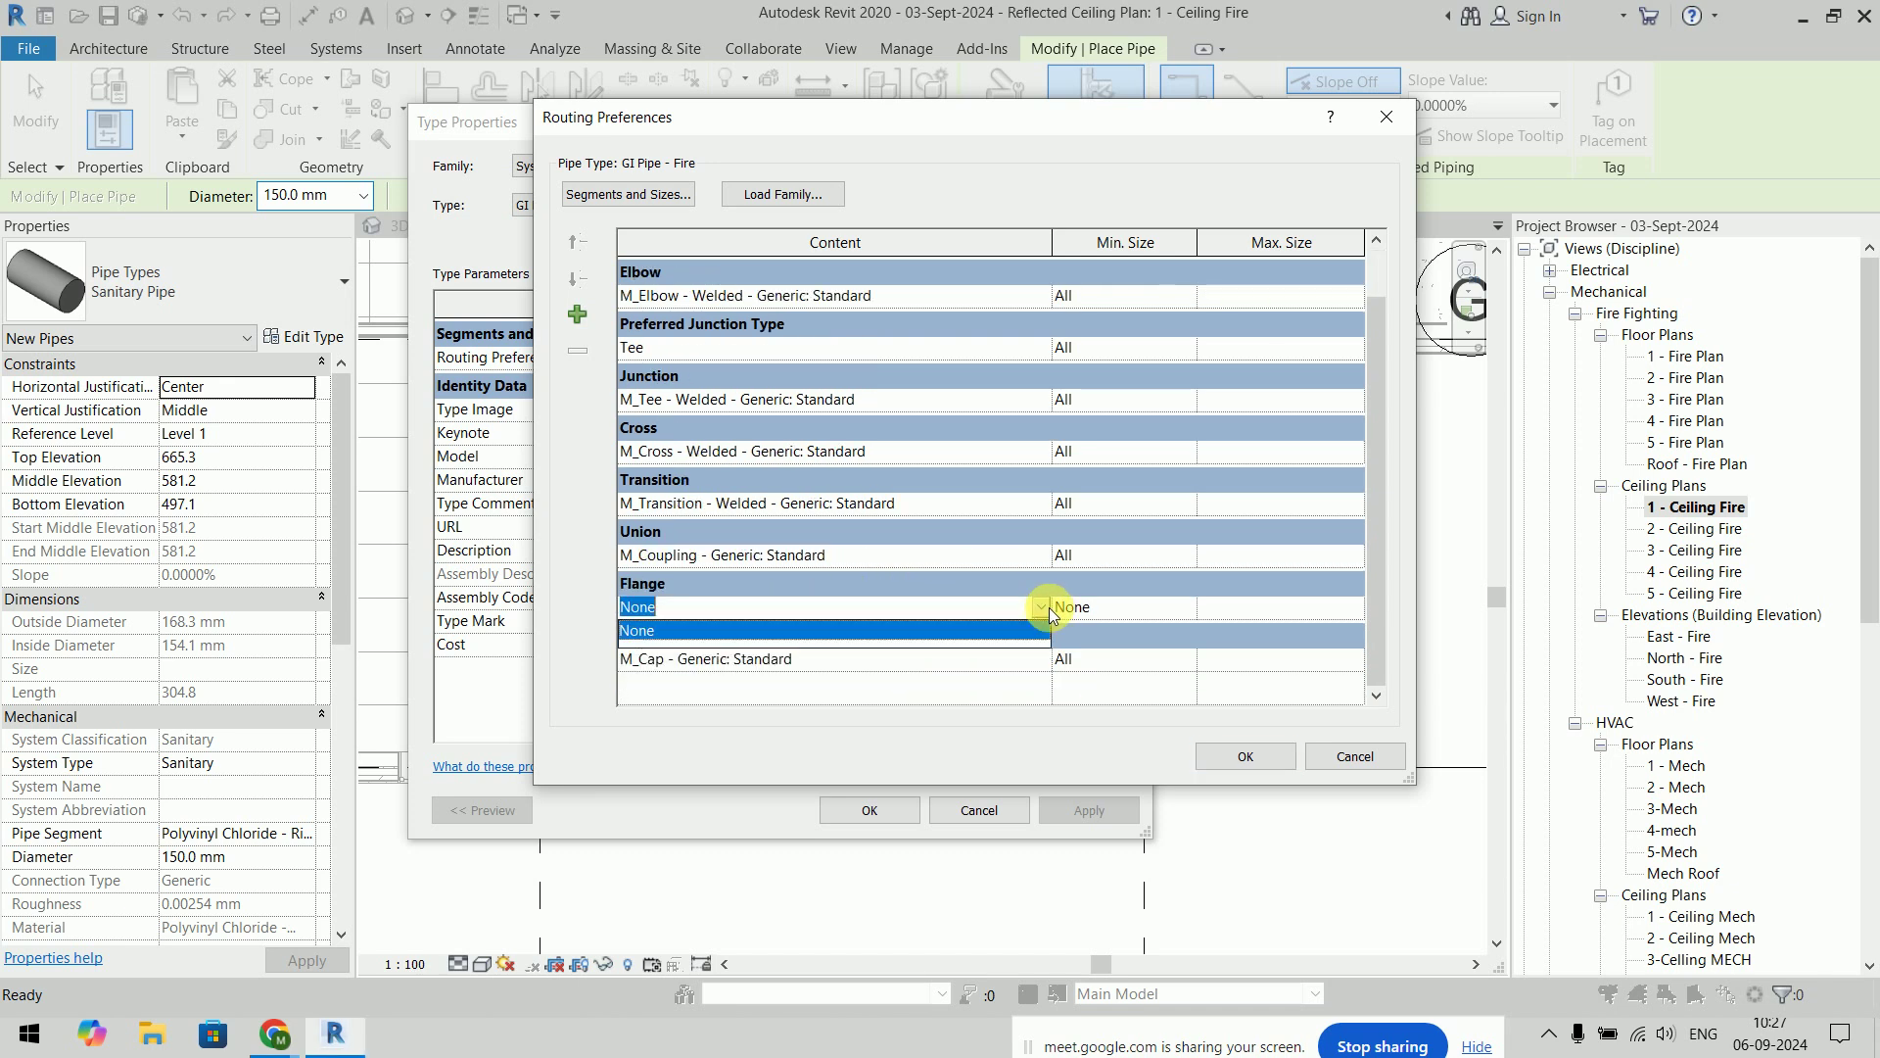
click(1048, 611)
click(1041, 608)
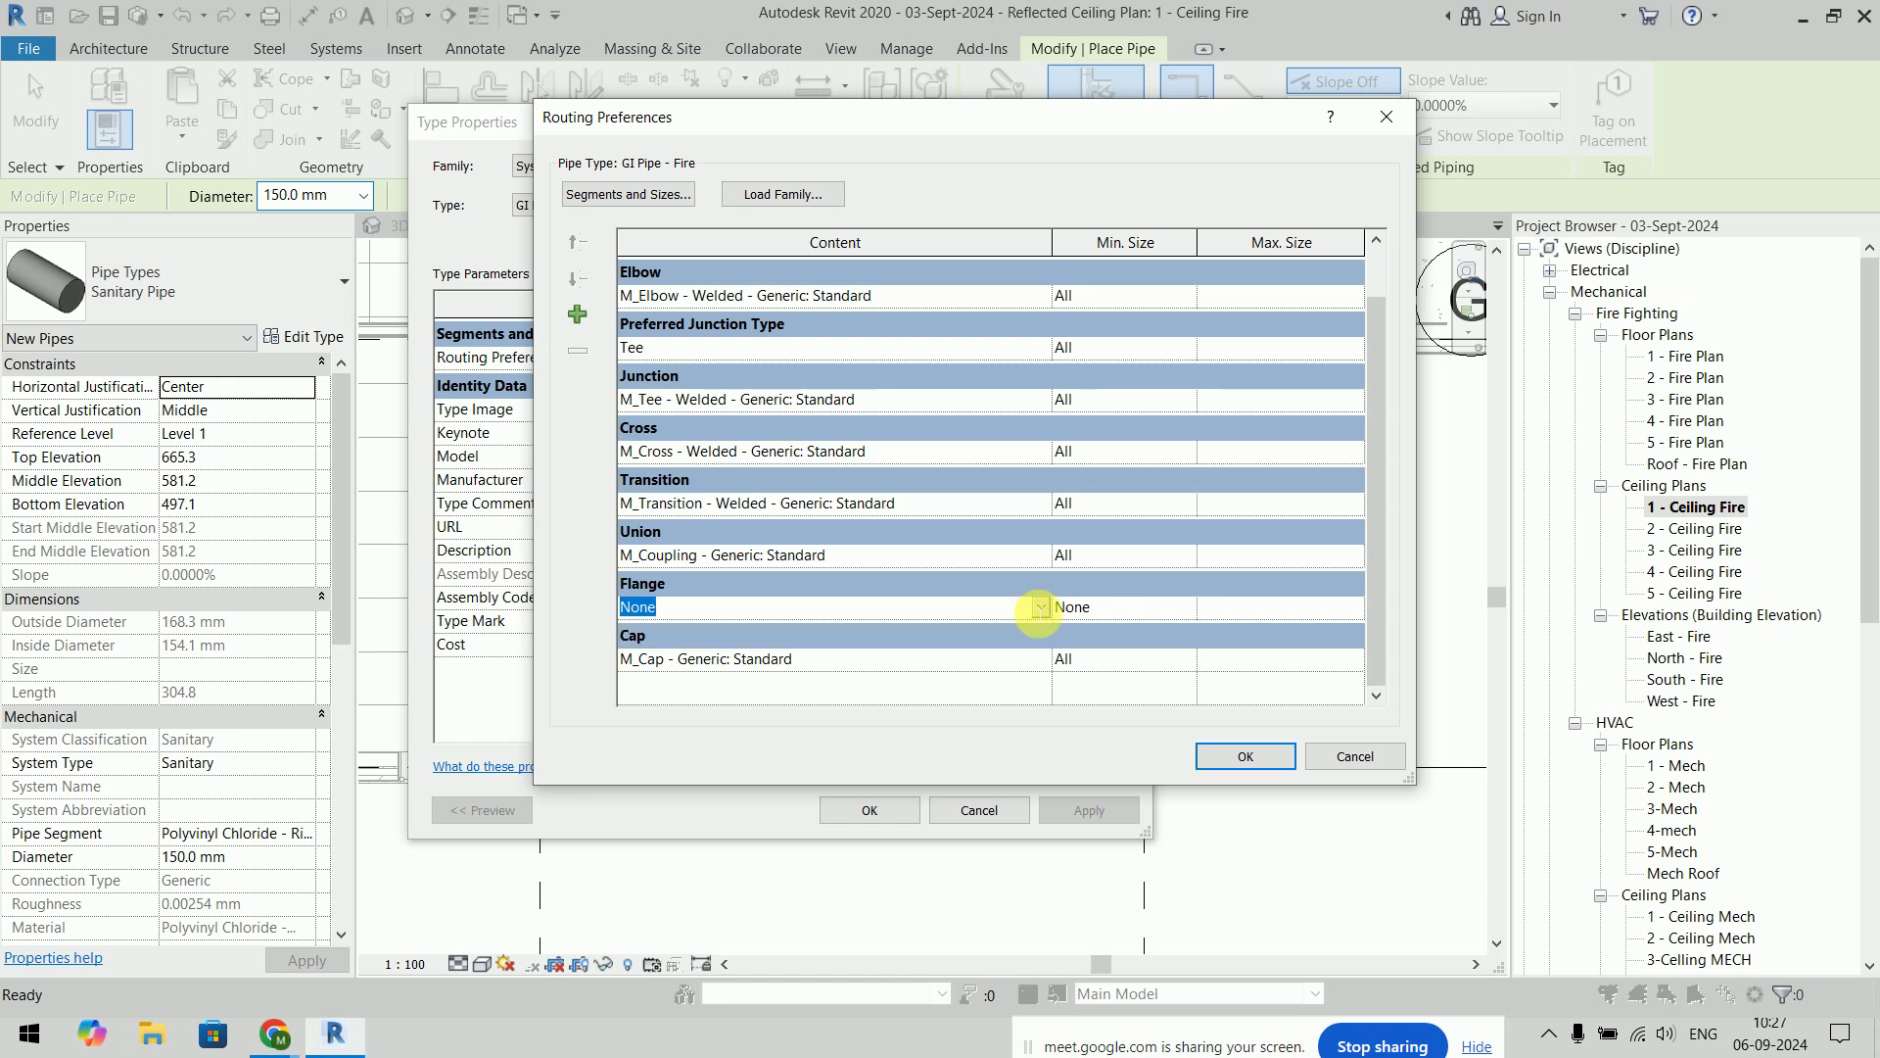
click(1039, 609)
Use the welded cap and accept the routing preferences and type properties
click(1033, 665)
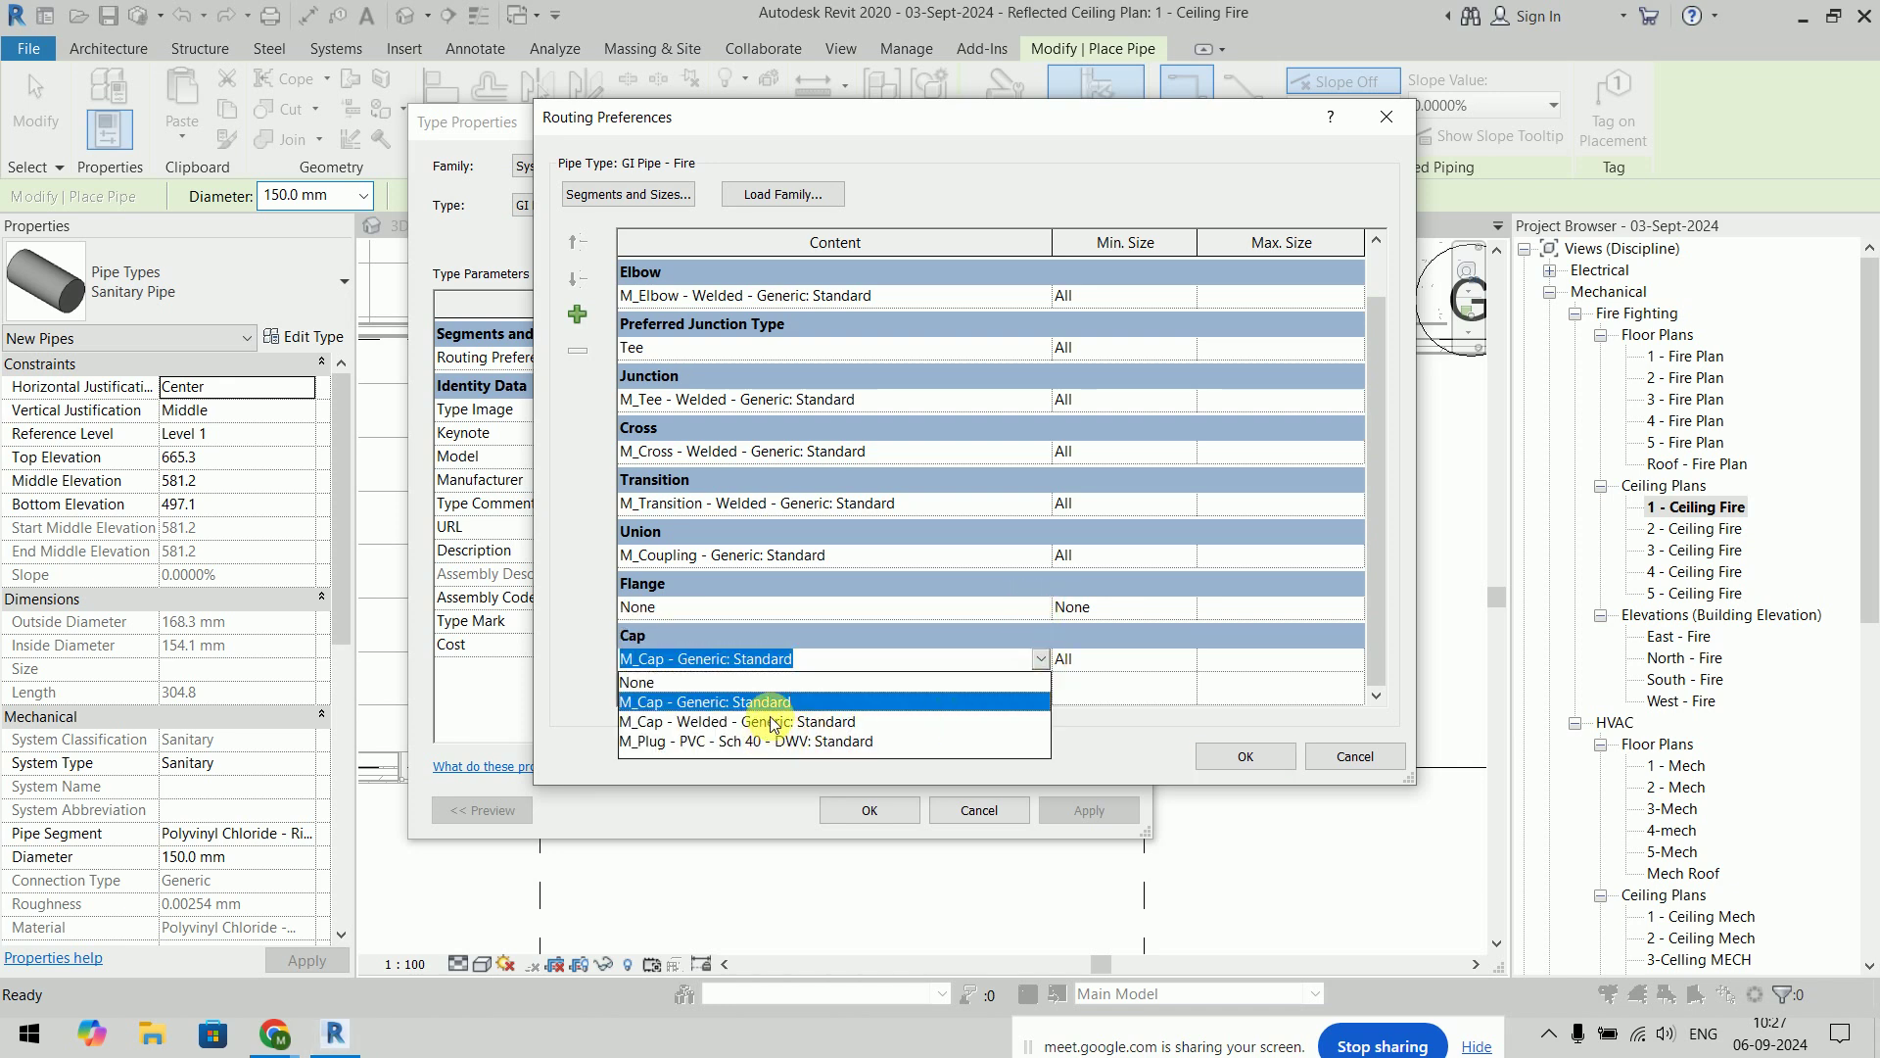
click(769, 722)
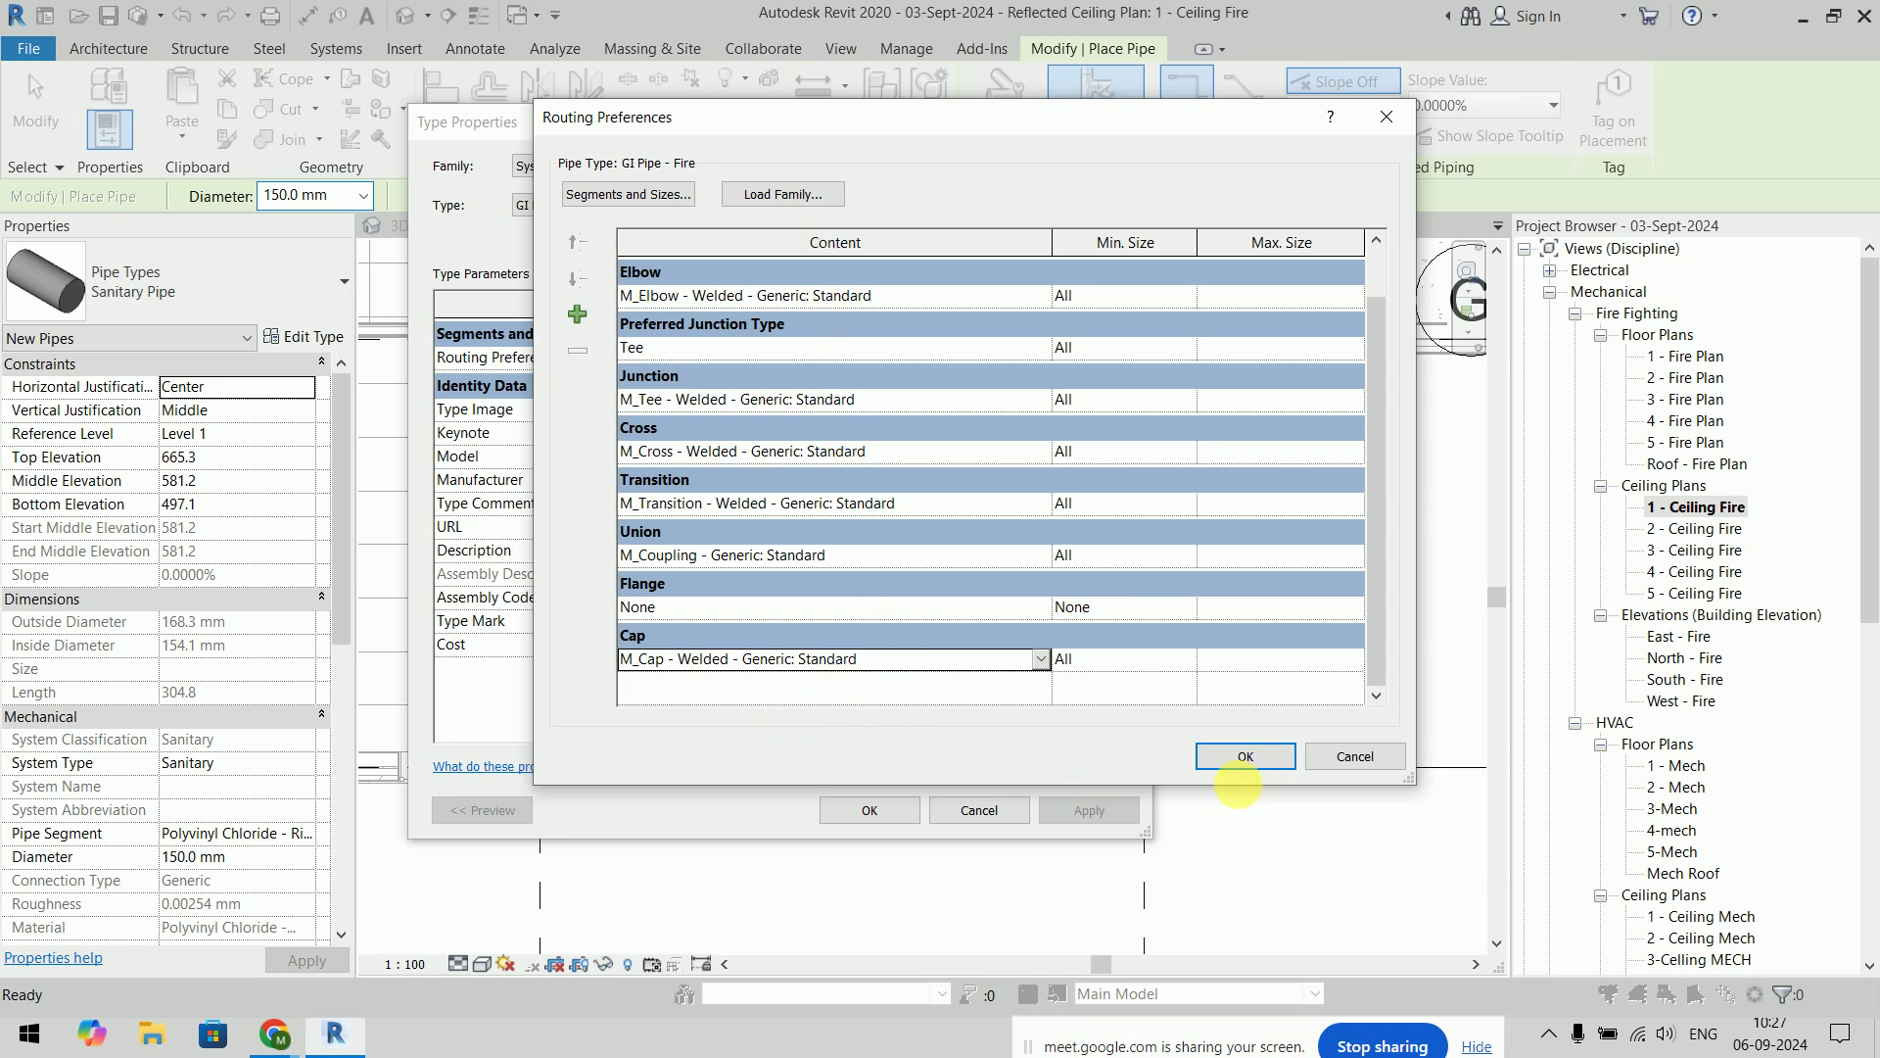
click(1246, 756)
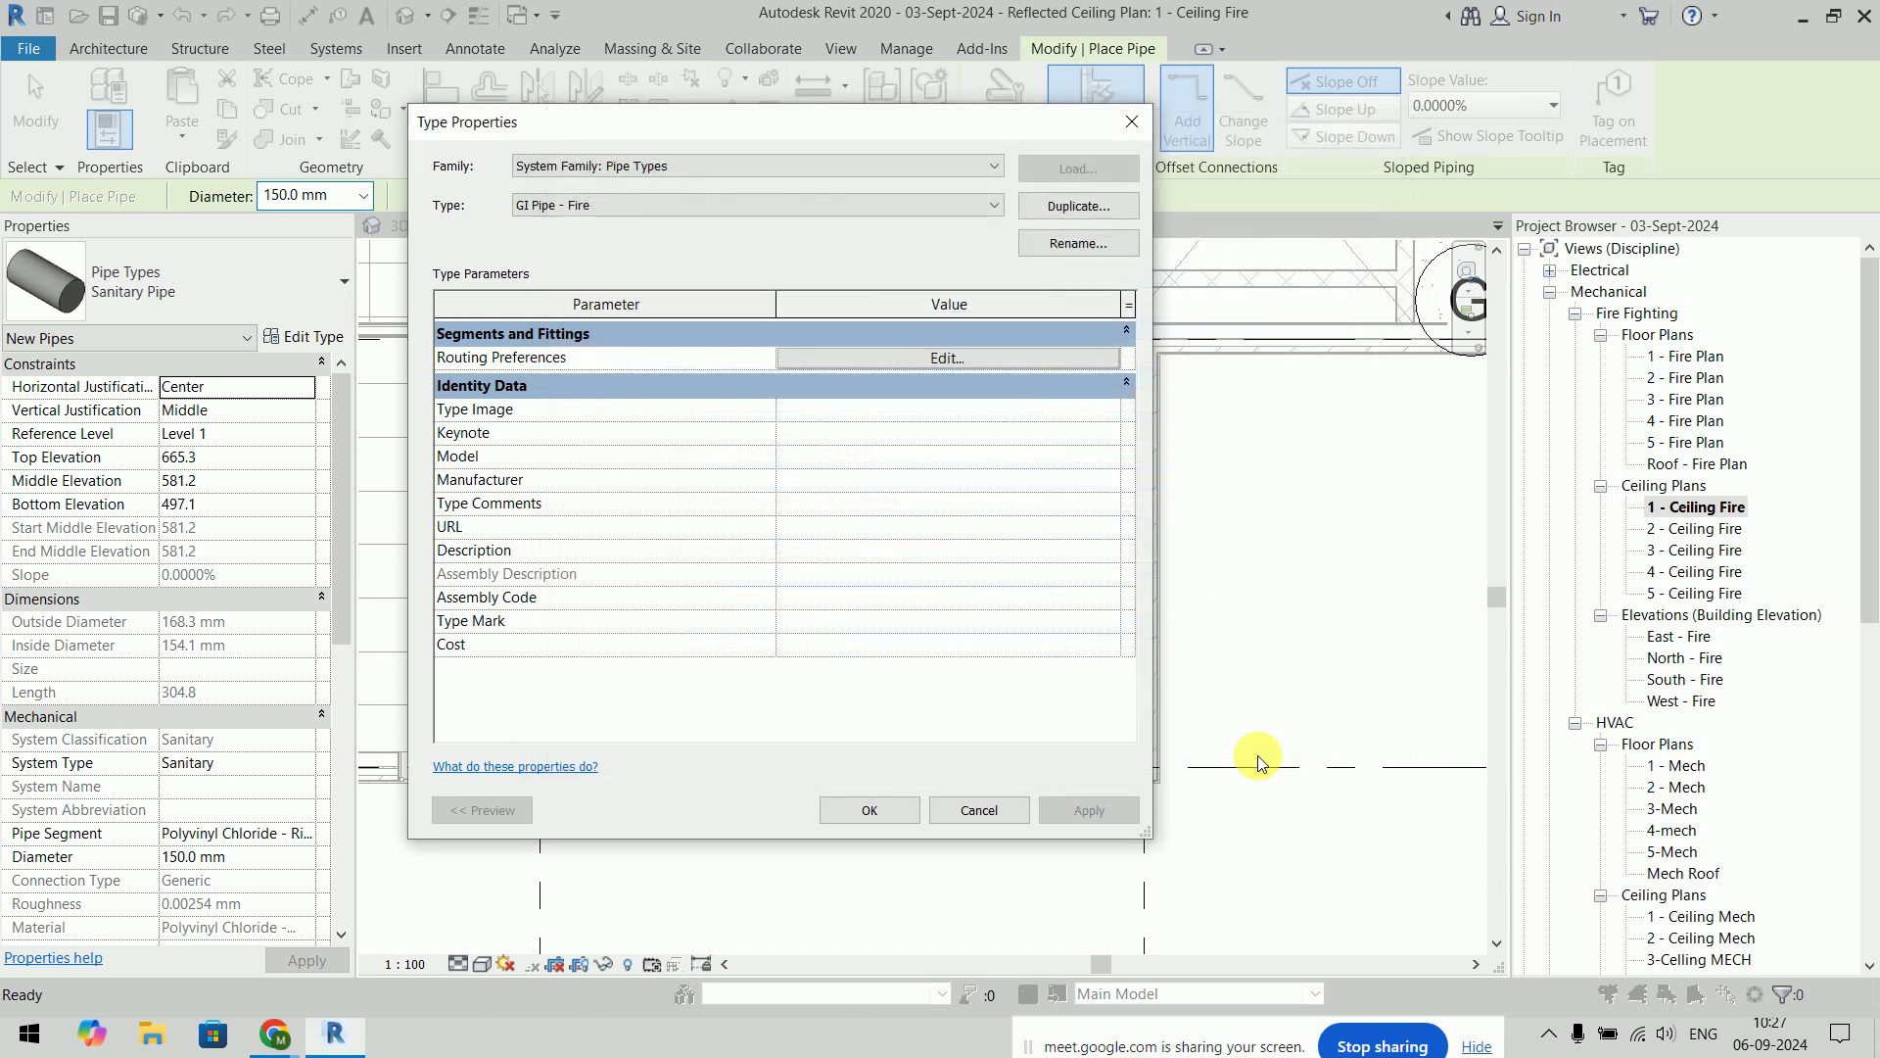
click(903, 813)
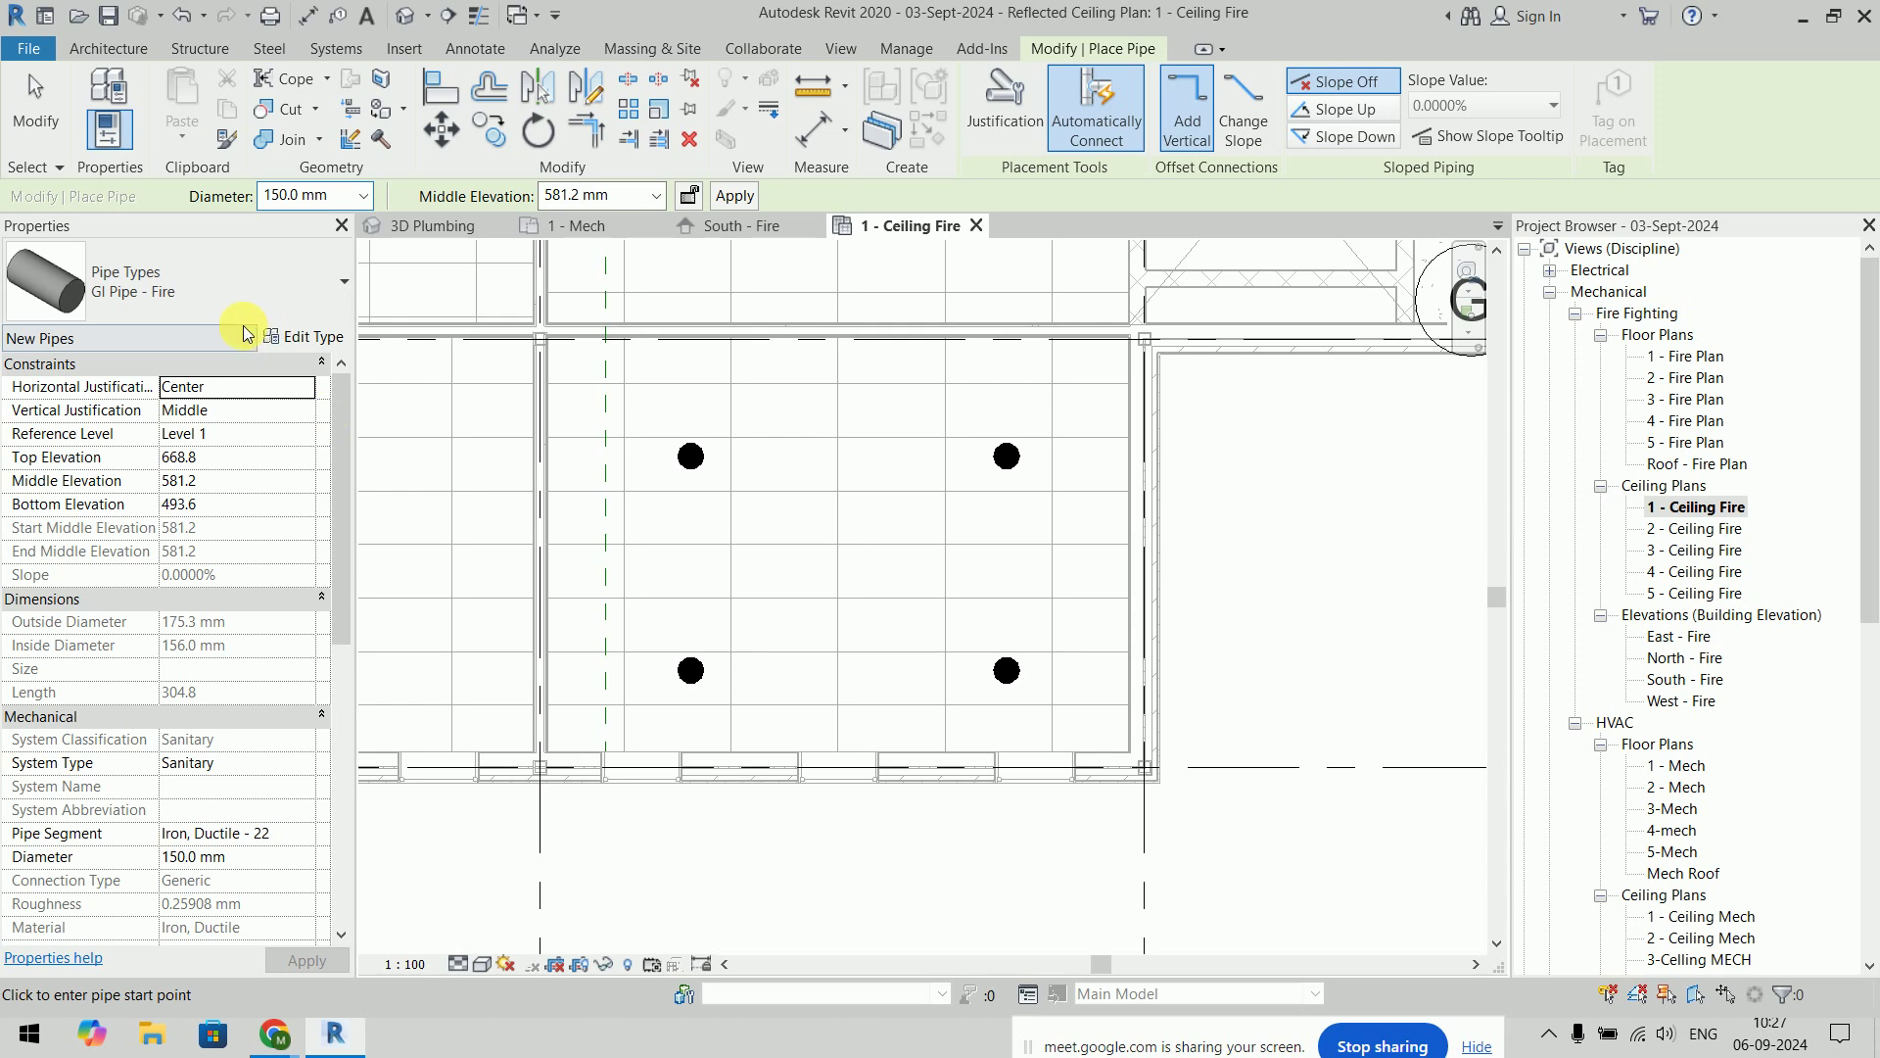
Set the pipe to Fire Protection Wet, 80 mm diameter, at 2400 mm elevation
click(305, 763)
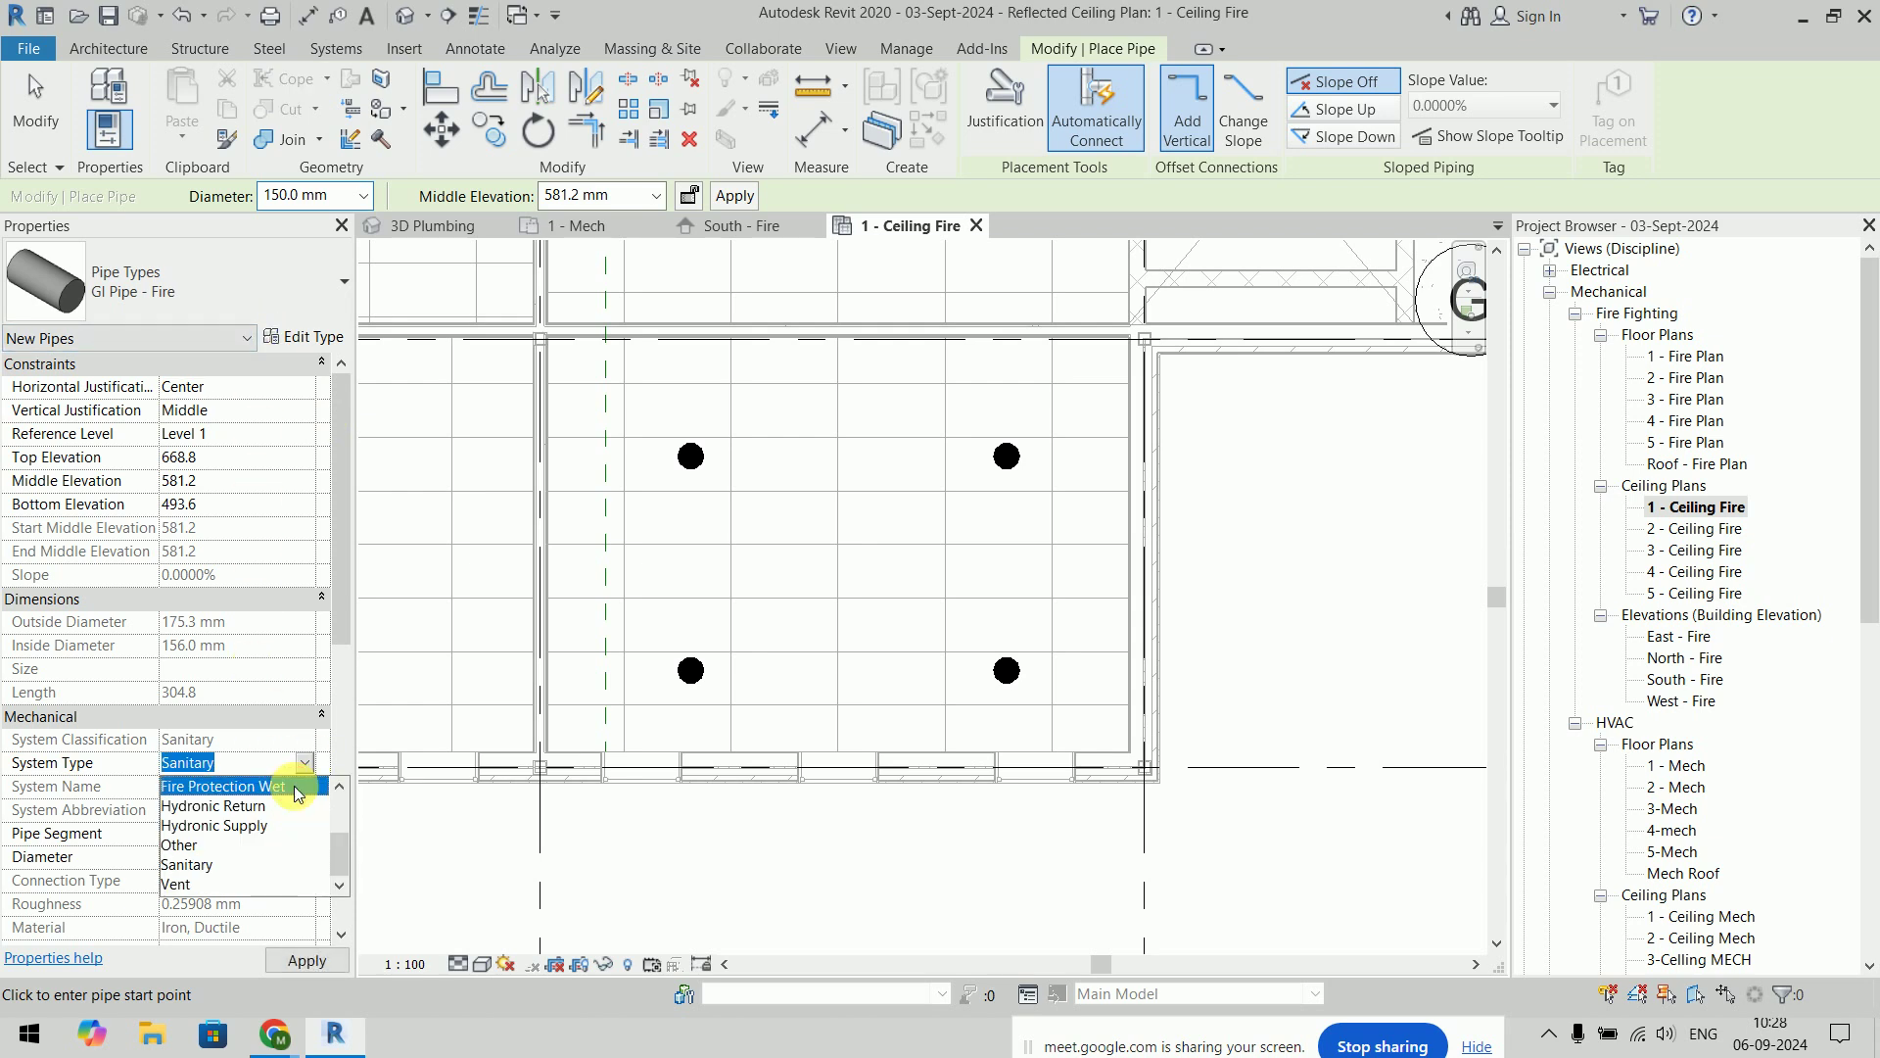
click(299, 790)
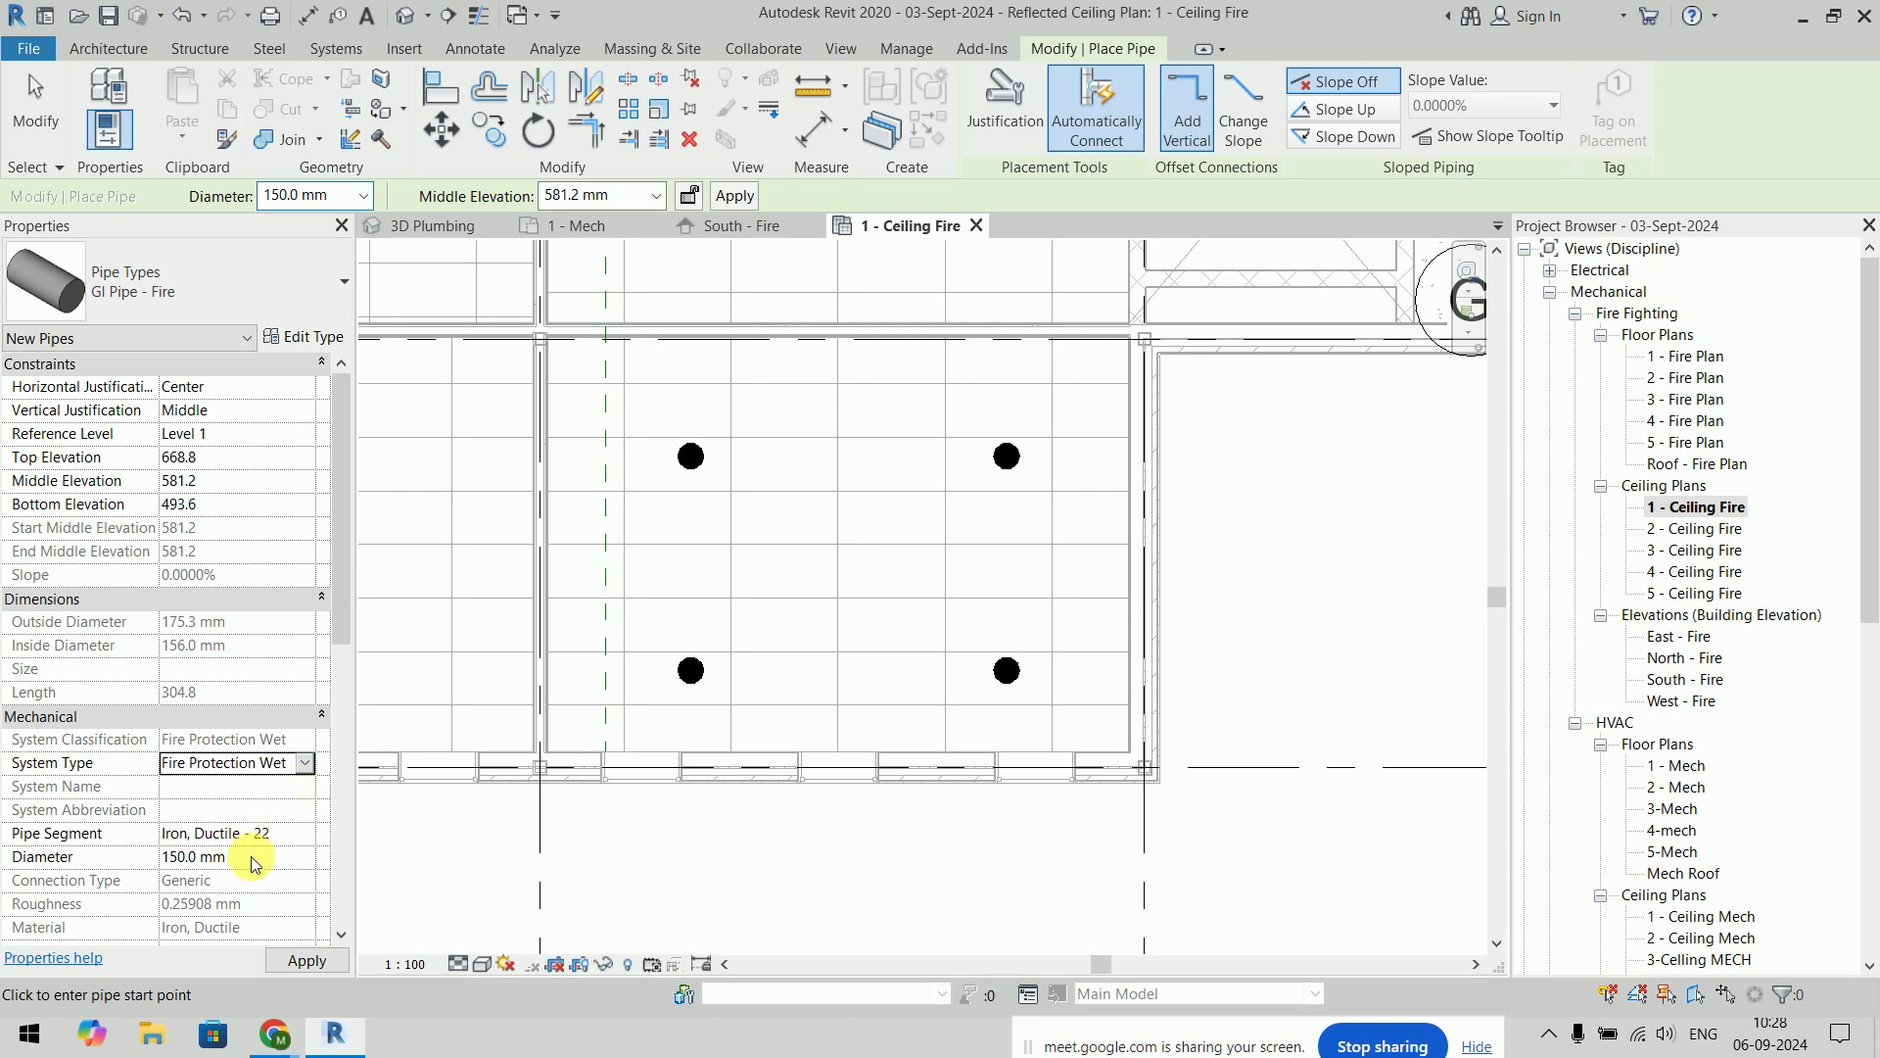
click(364, 194)
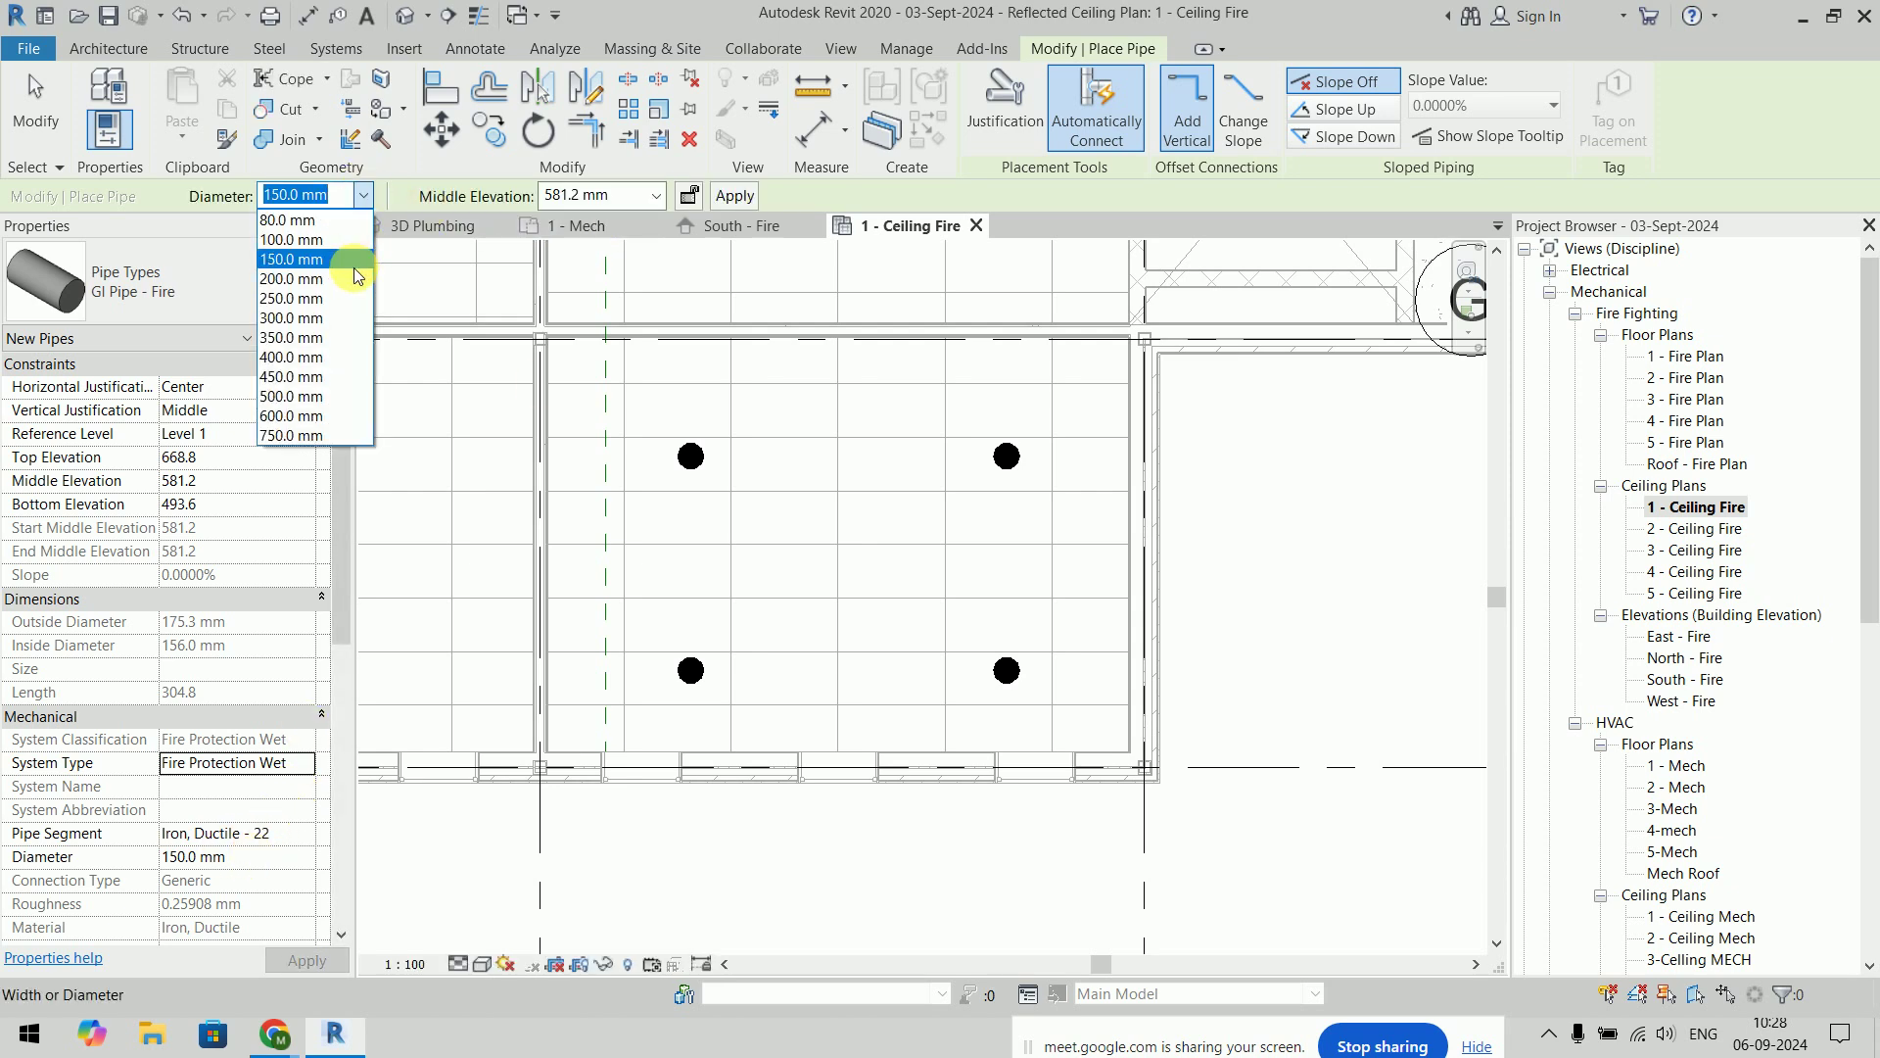
click(338, 216)
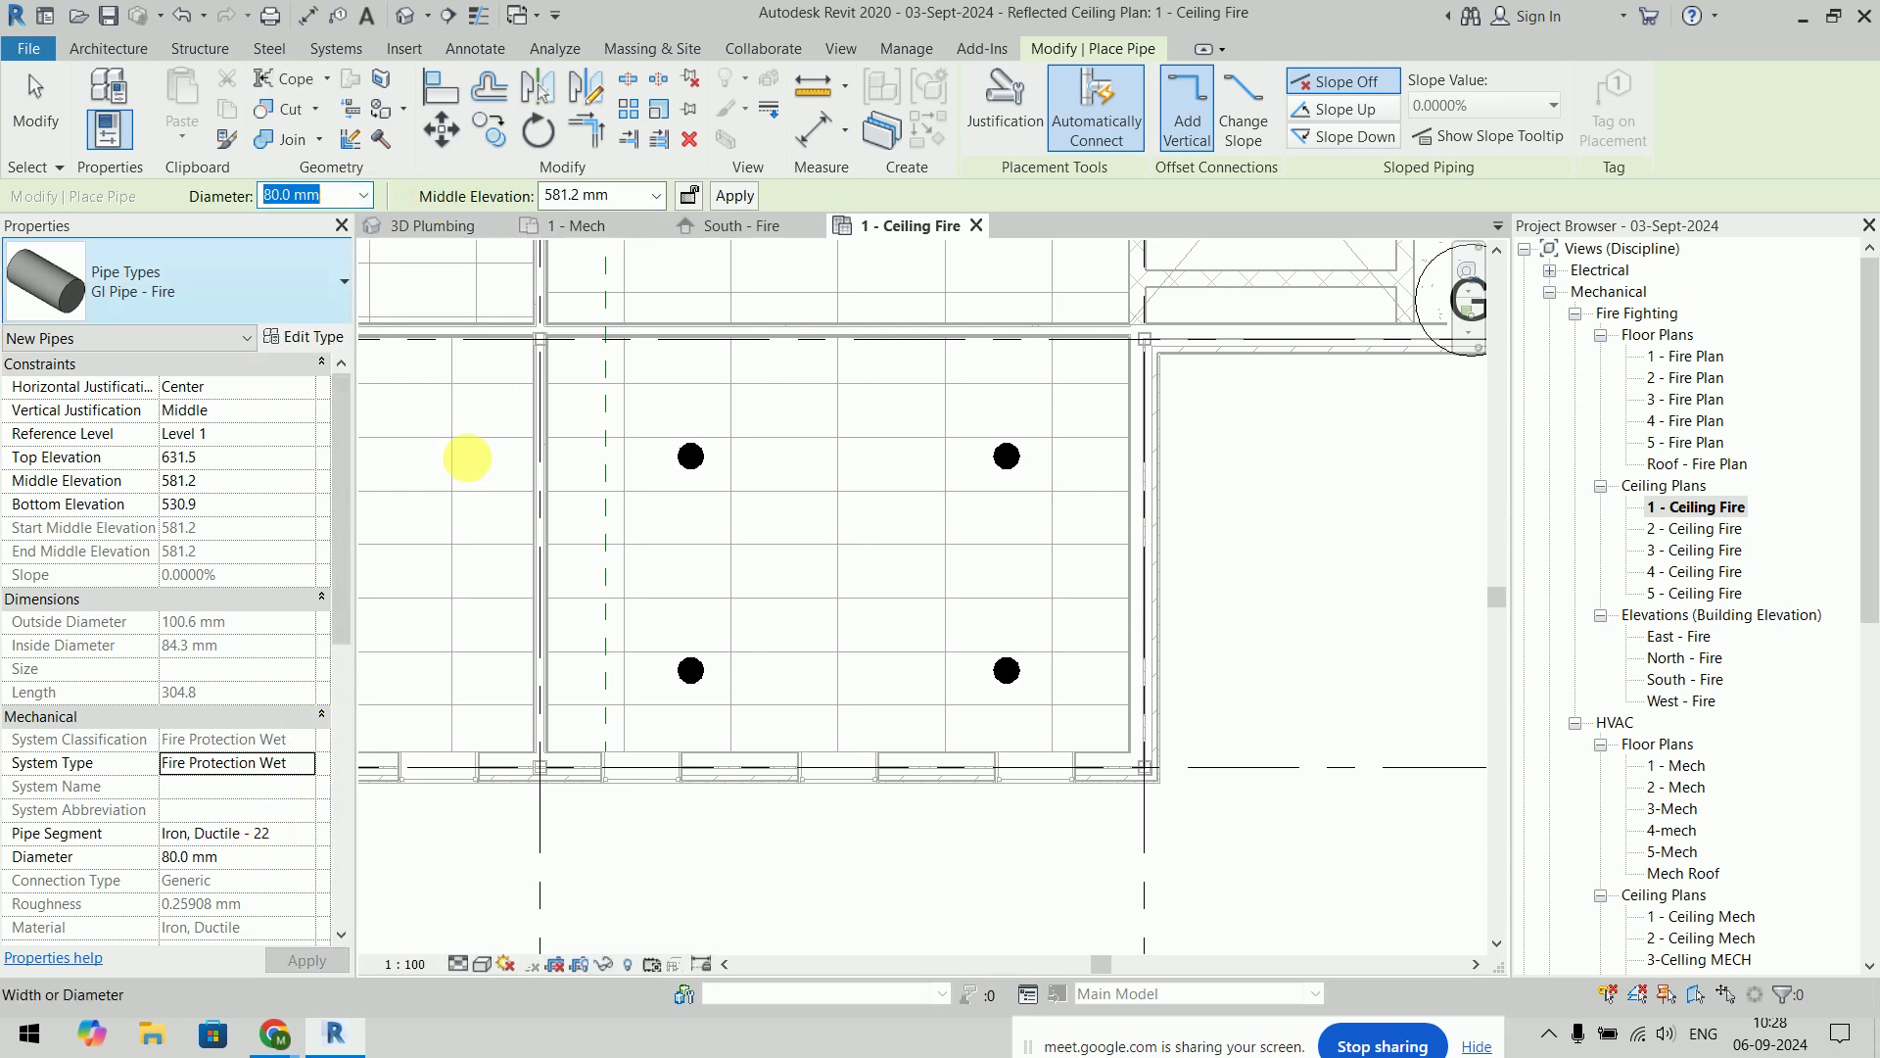
scroll(911, 577, down, 5)
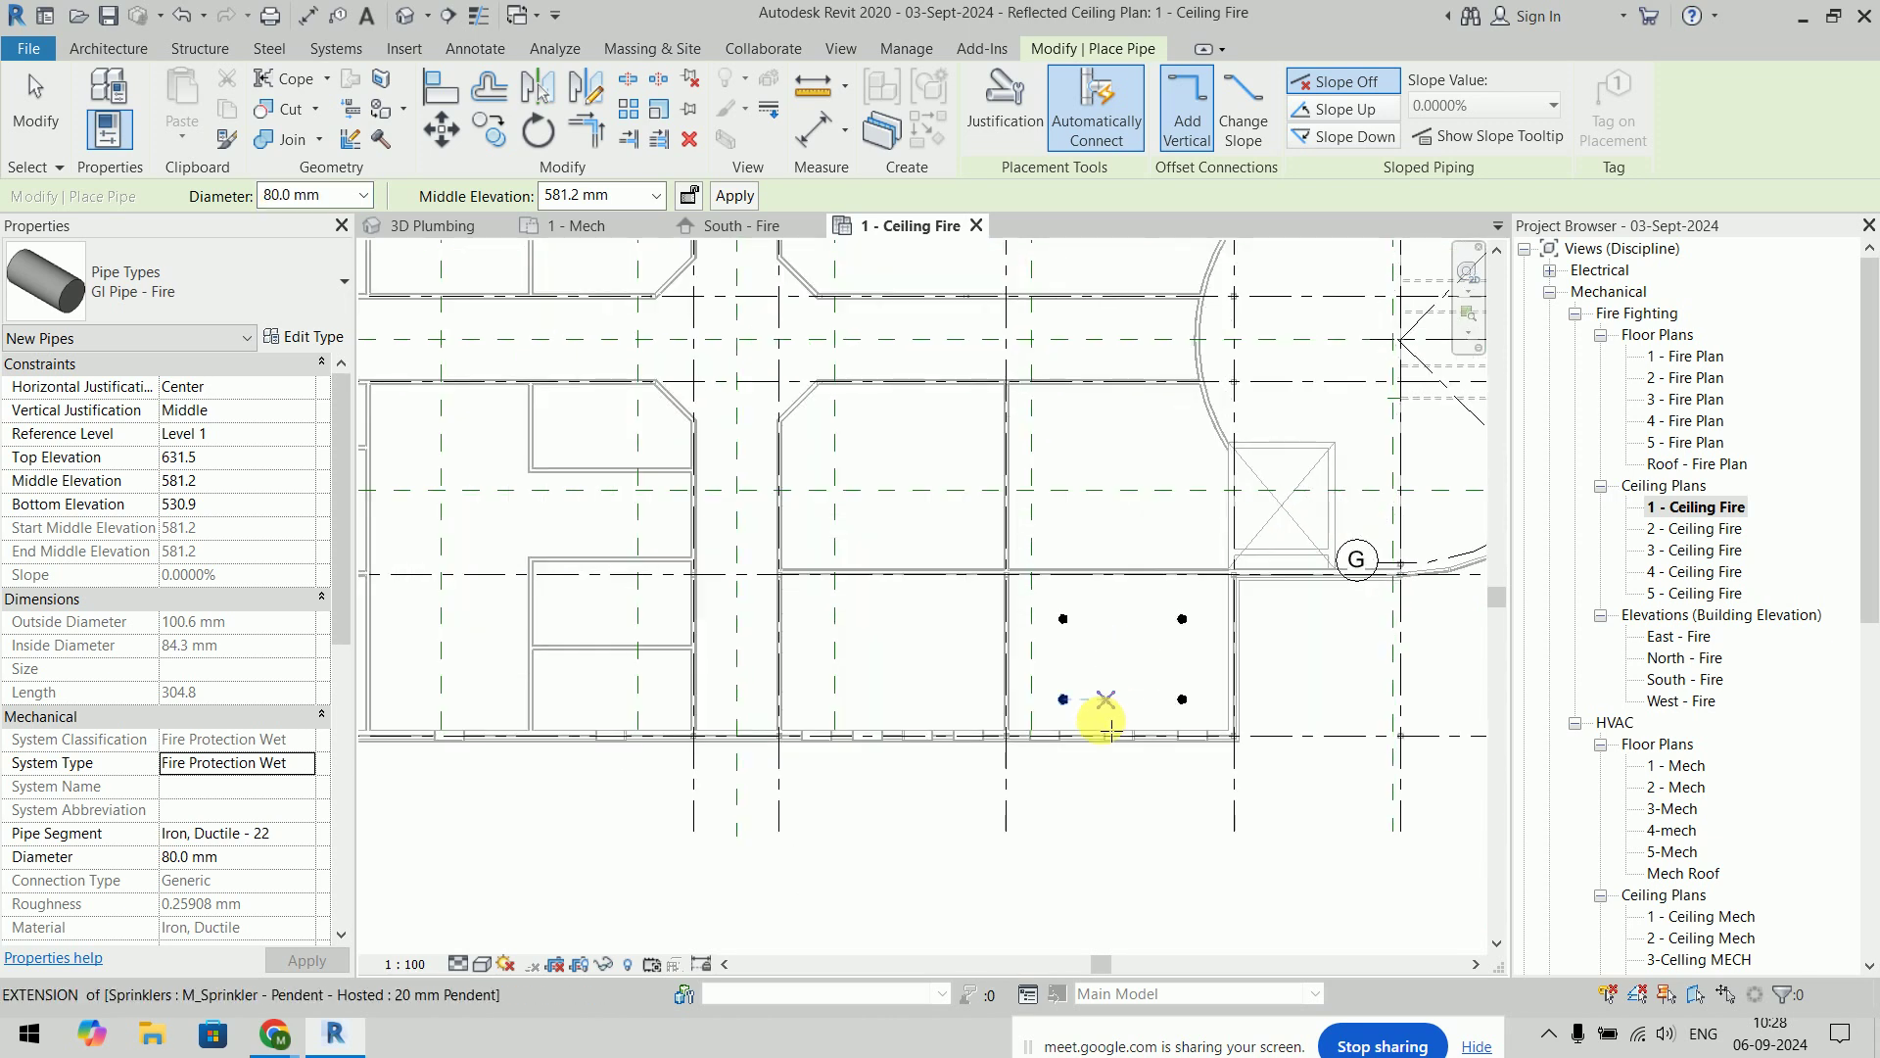
scroll(1126, 705, up, 4)
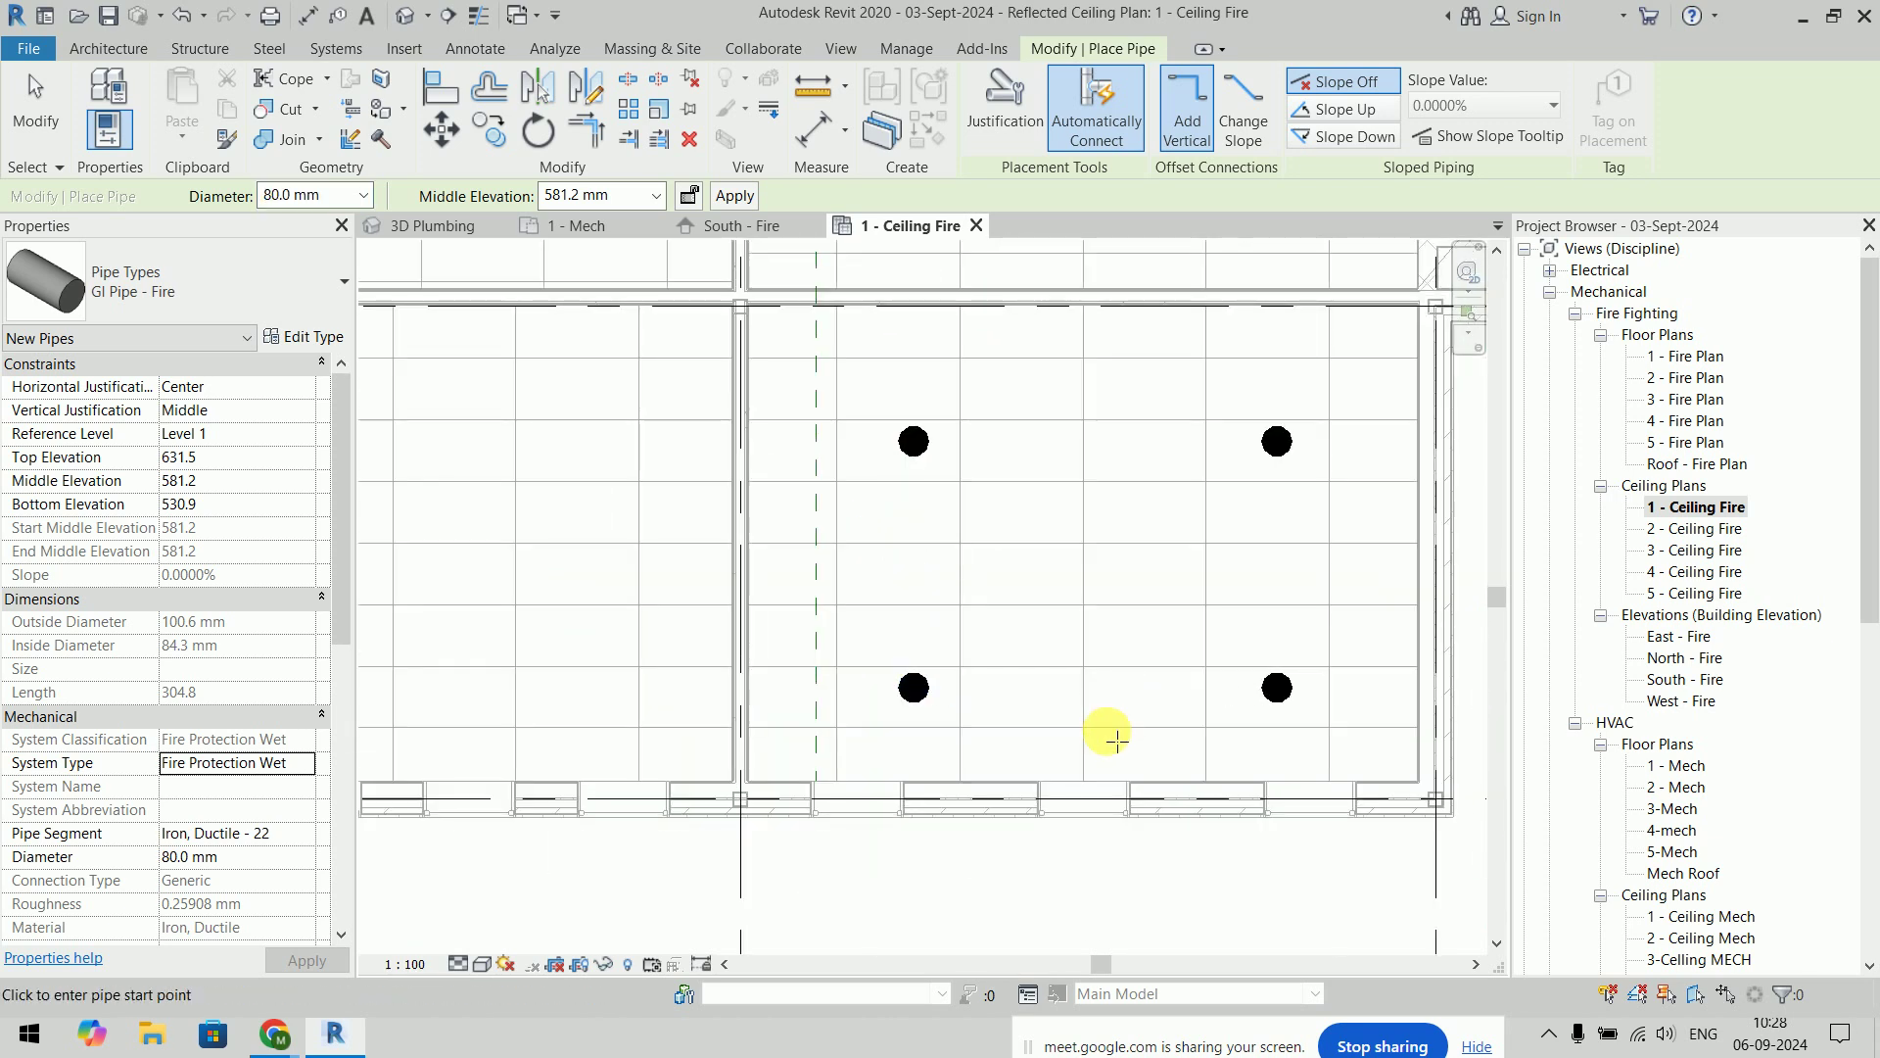
click(1111, 736)
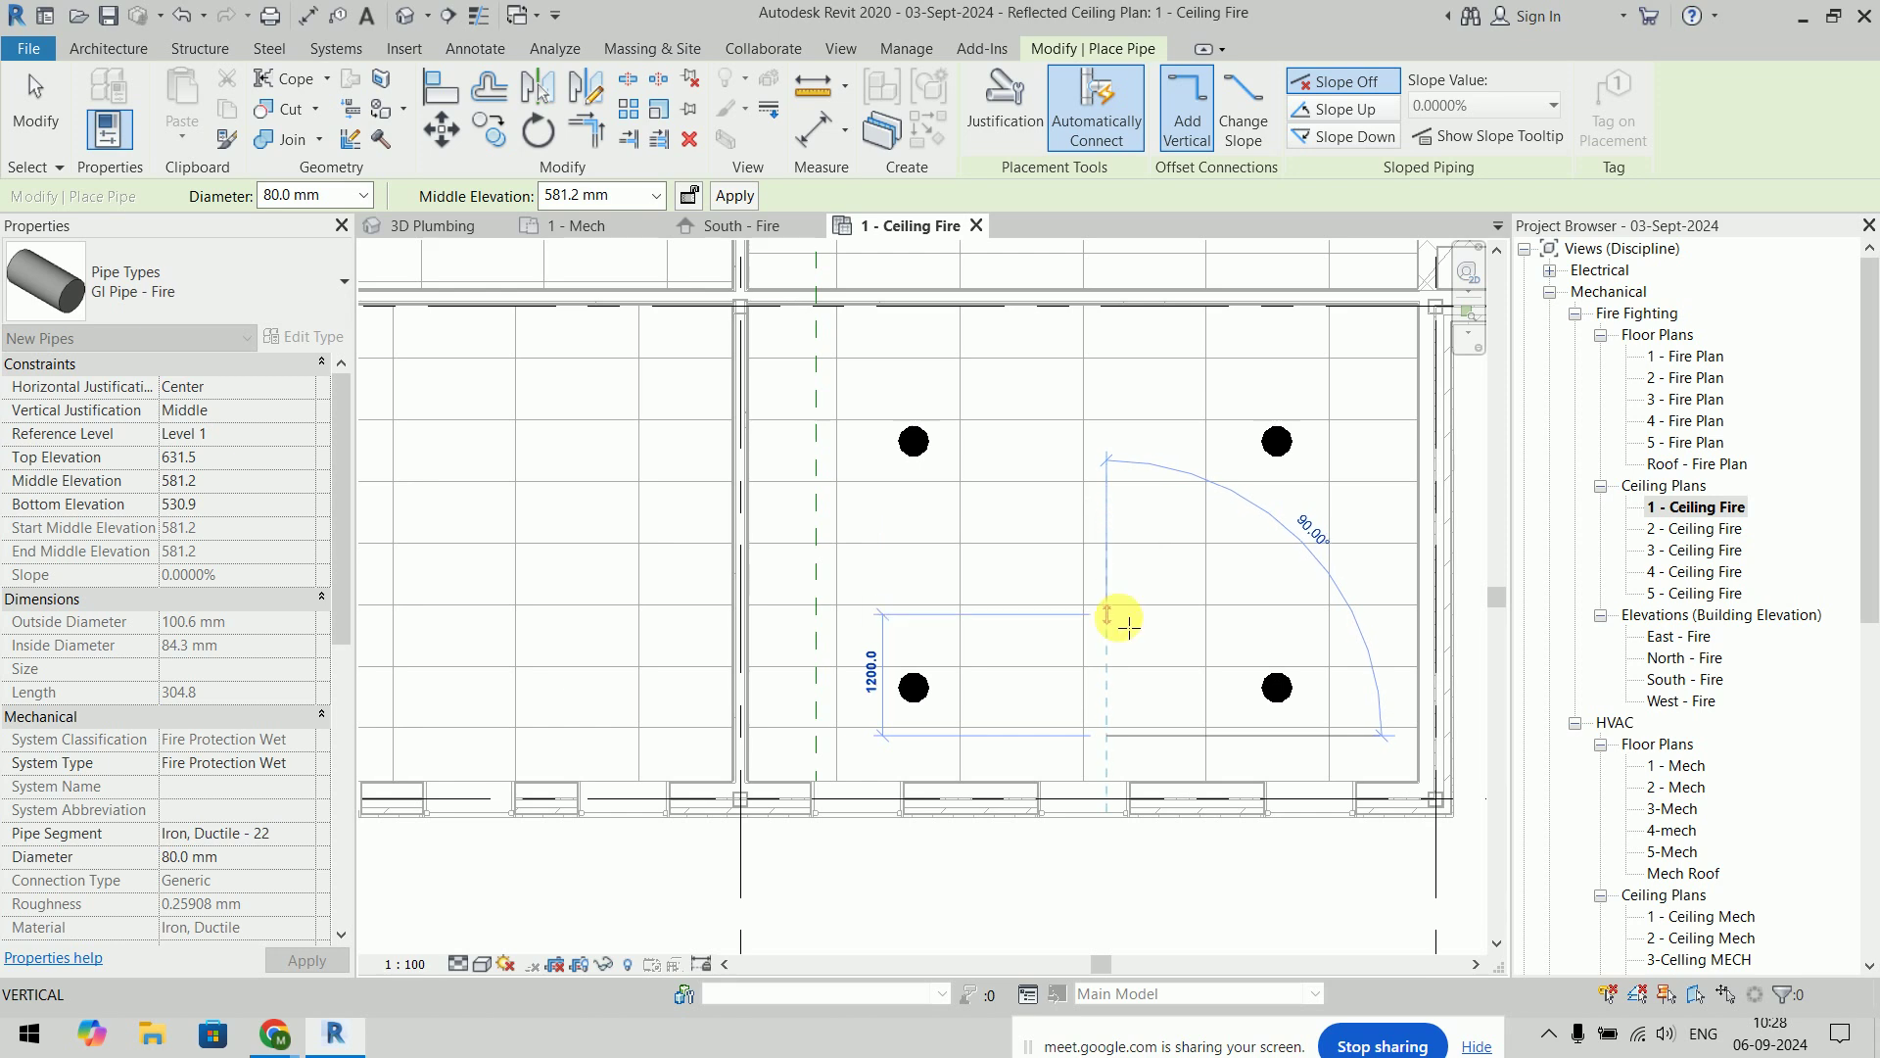
key(Escape)
double_click(572, 195)
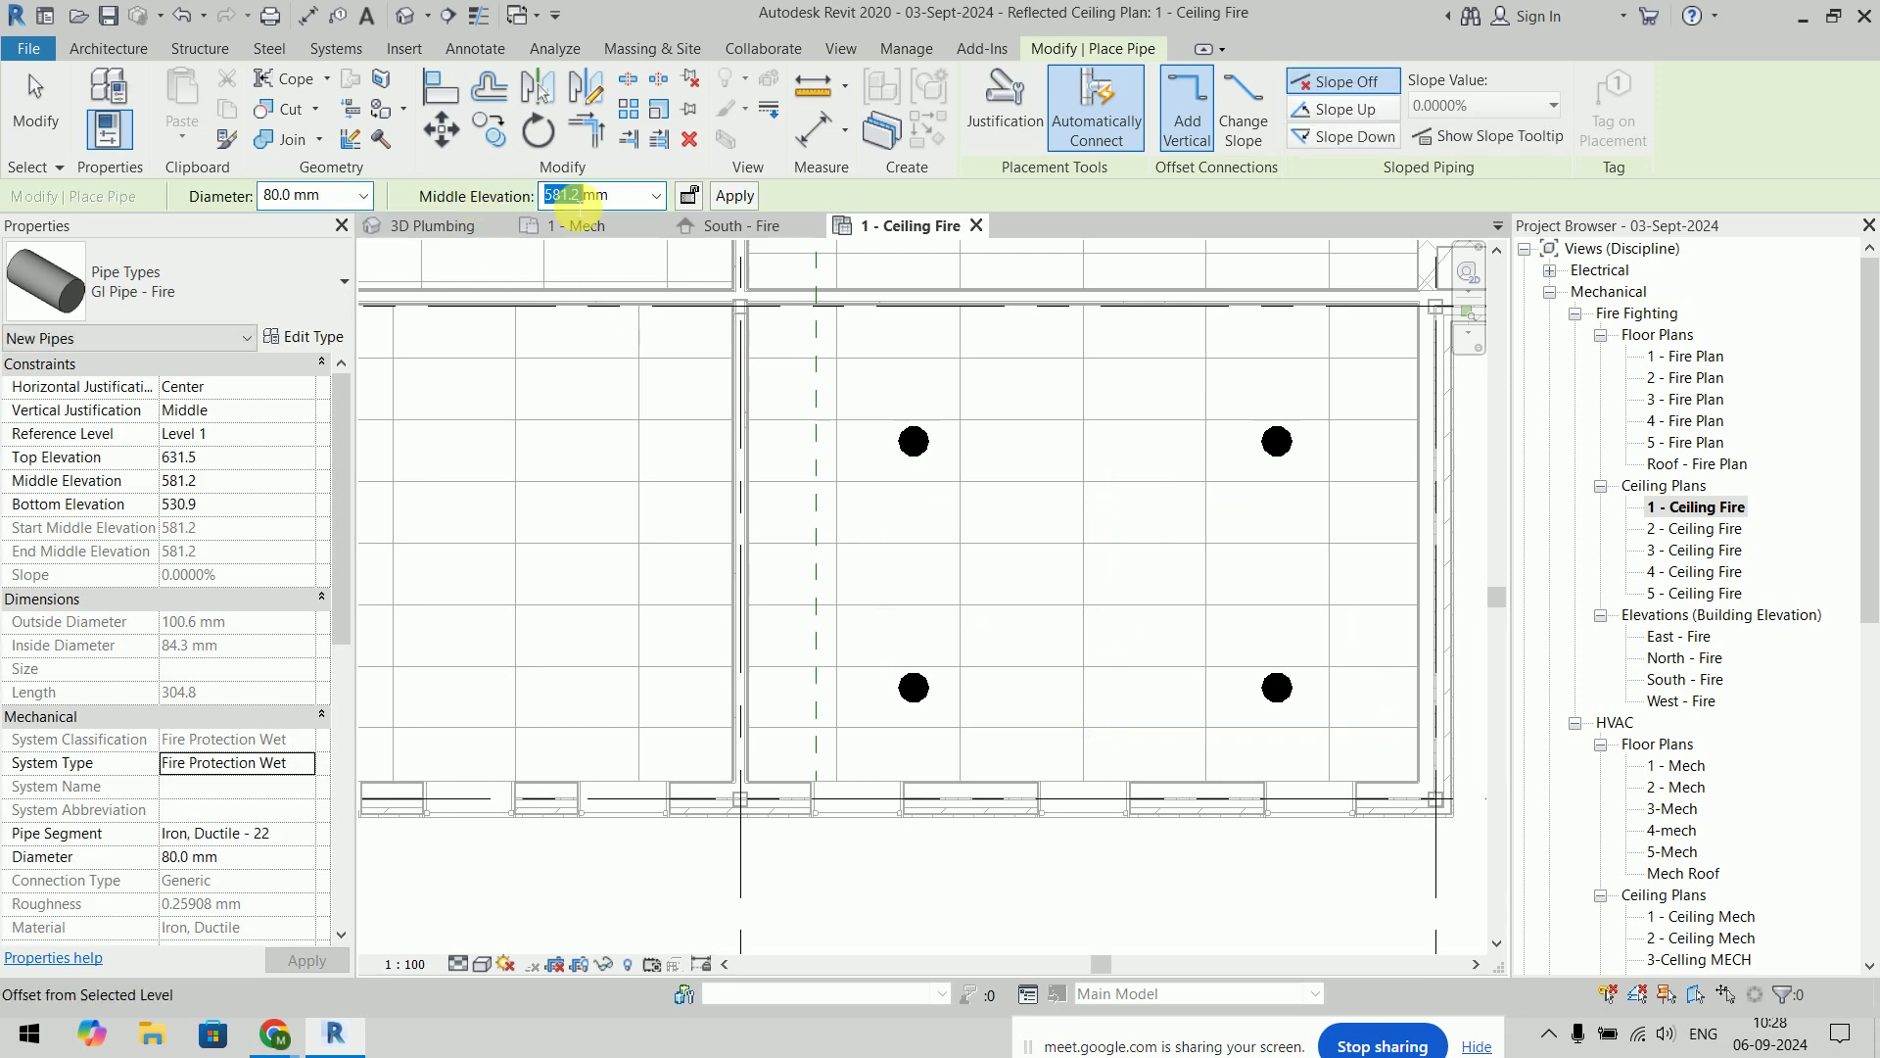
text(24)
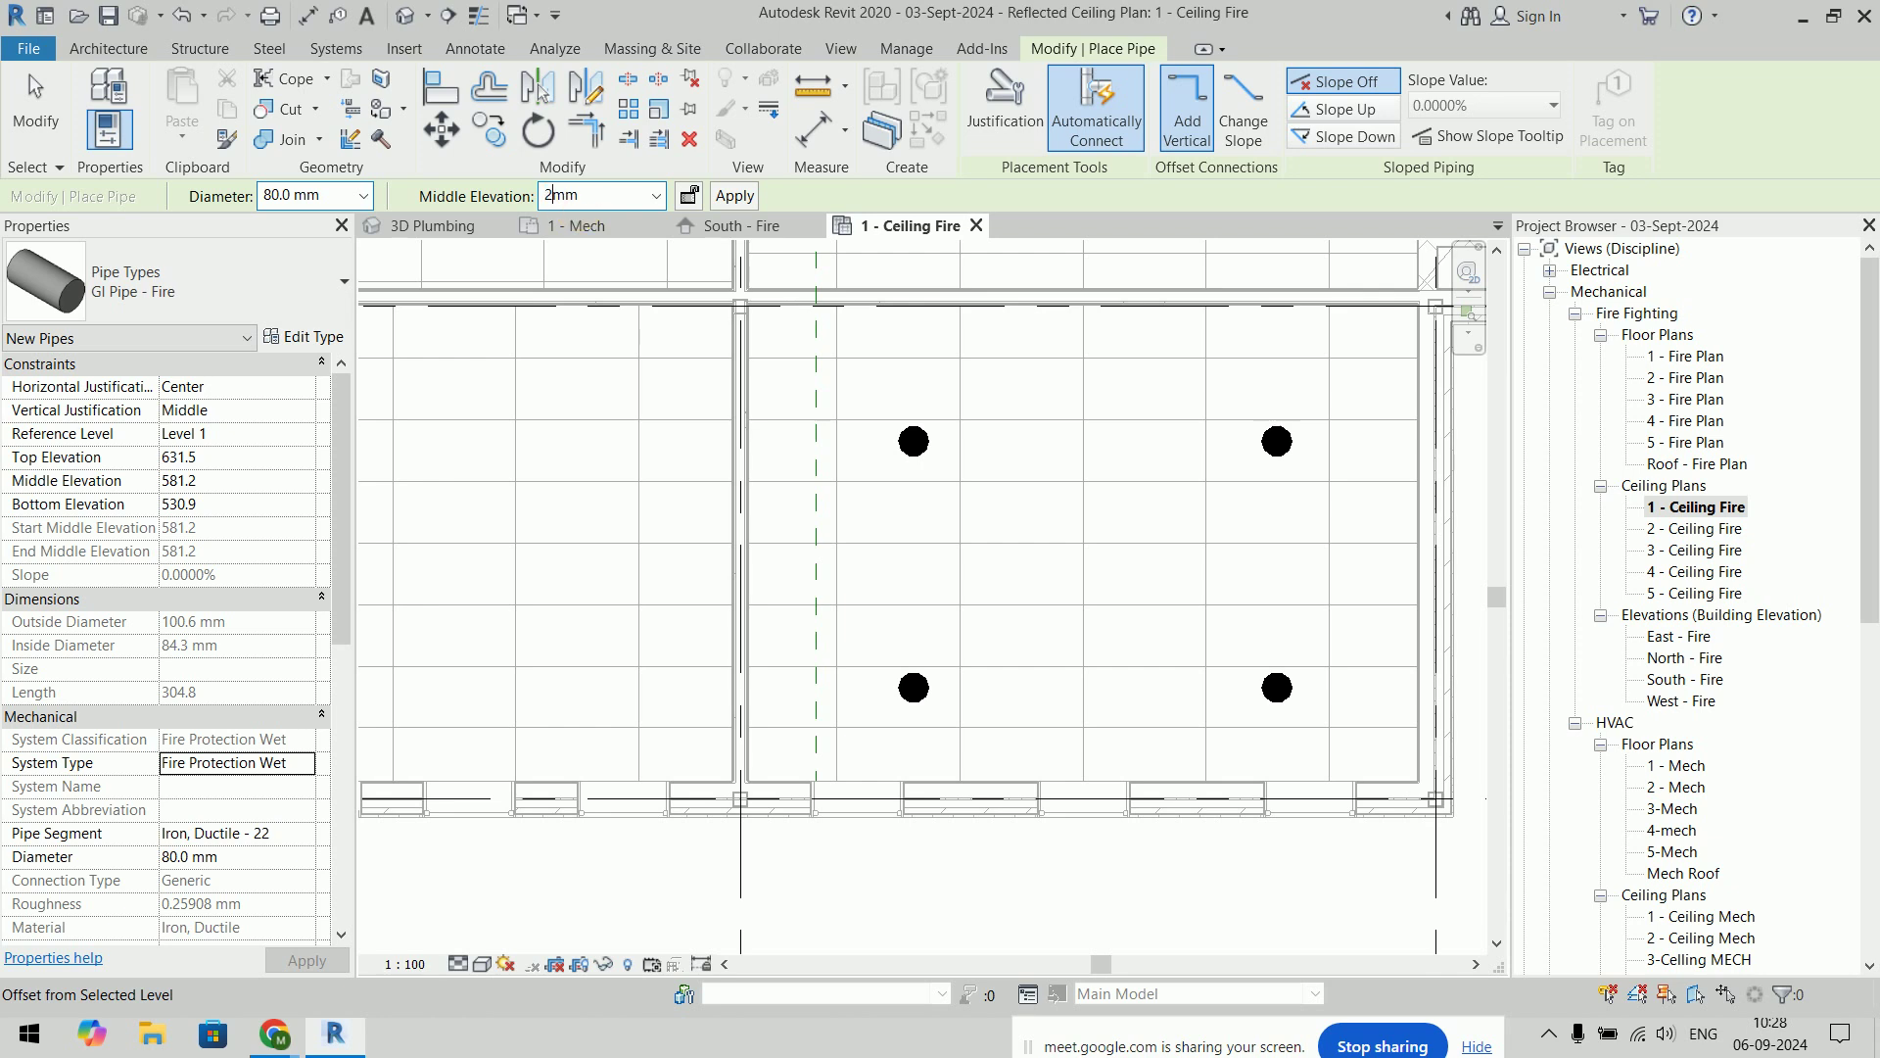
text(0)
key(Return)
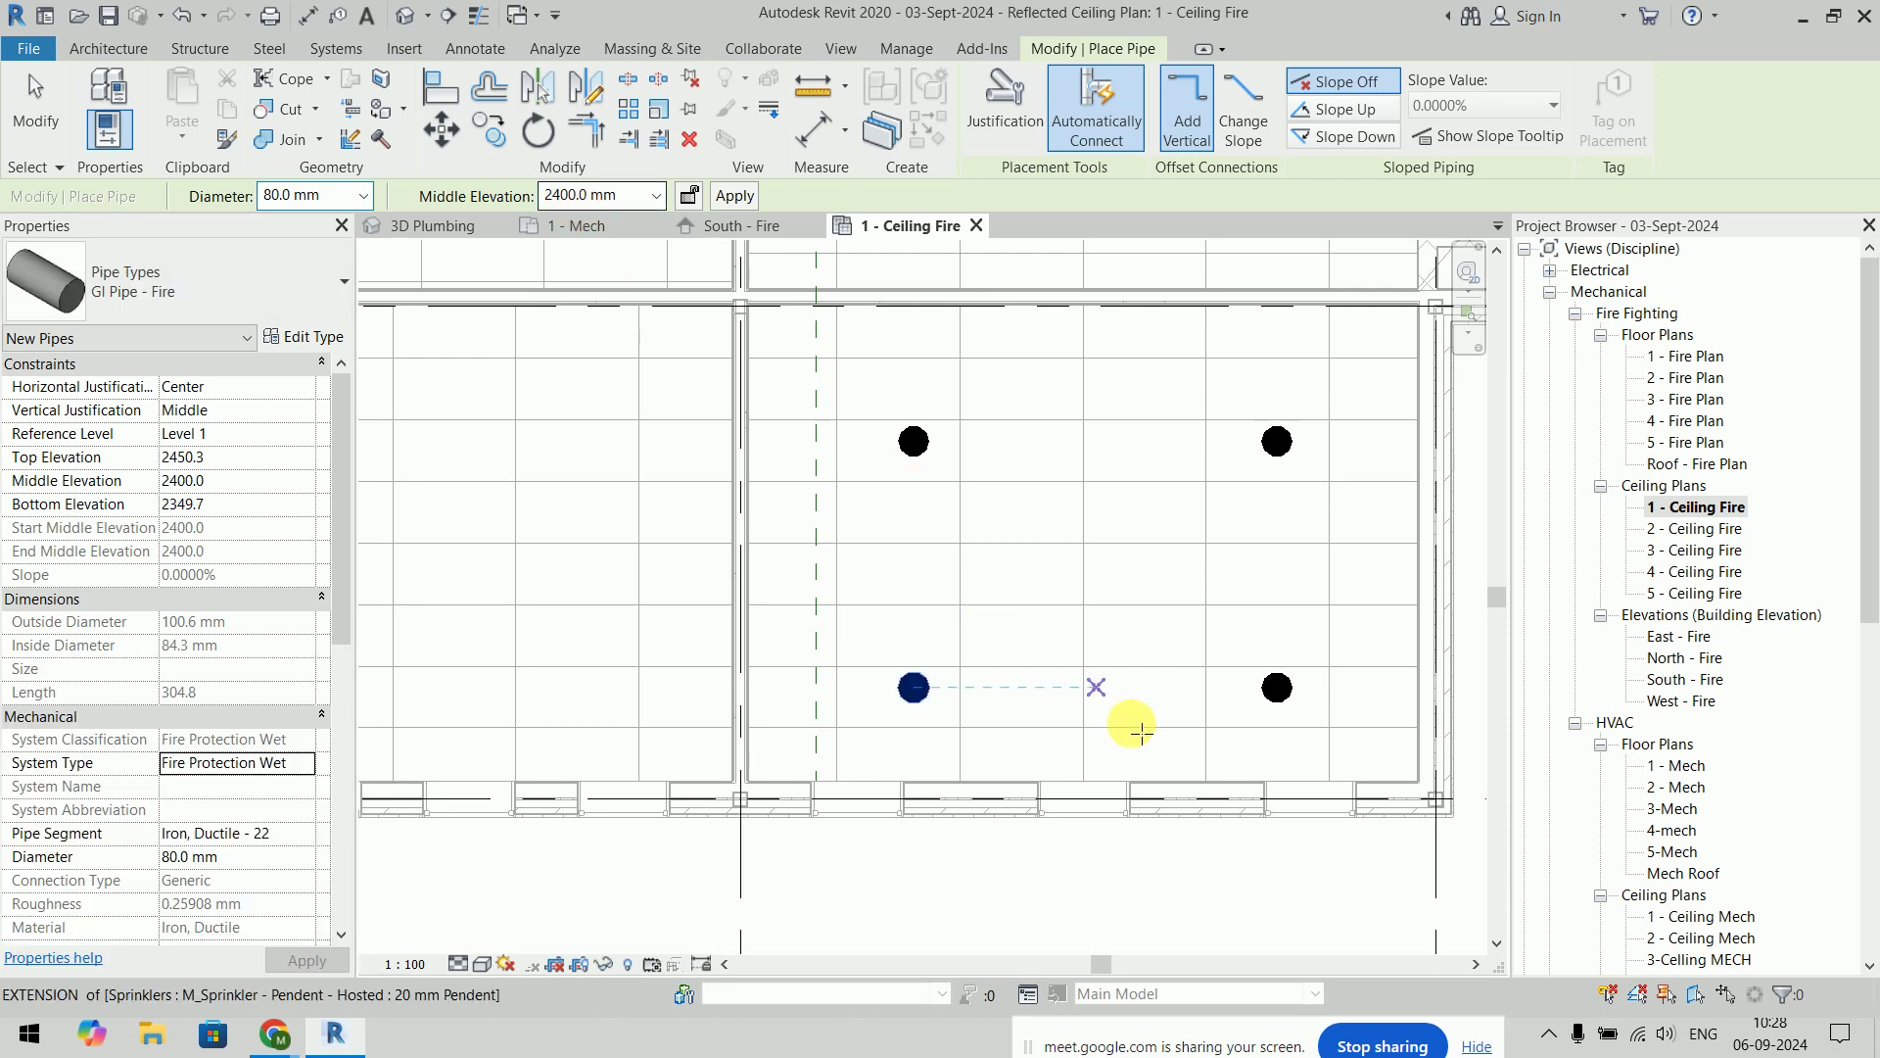
Draw the fire main up the plan and across the top, turning one corner
click(1112, 768)
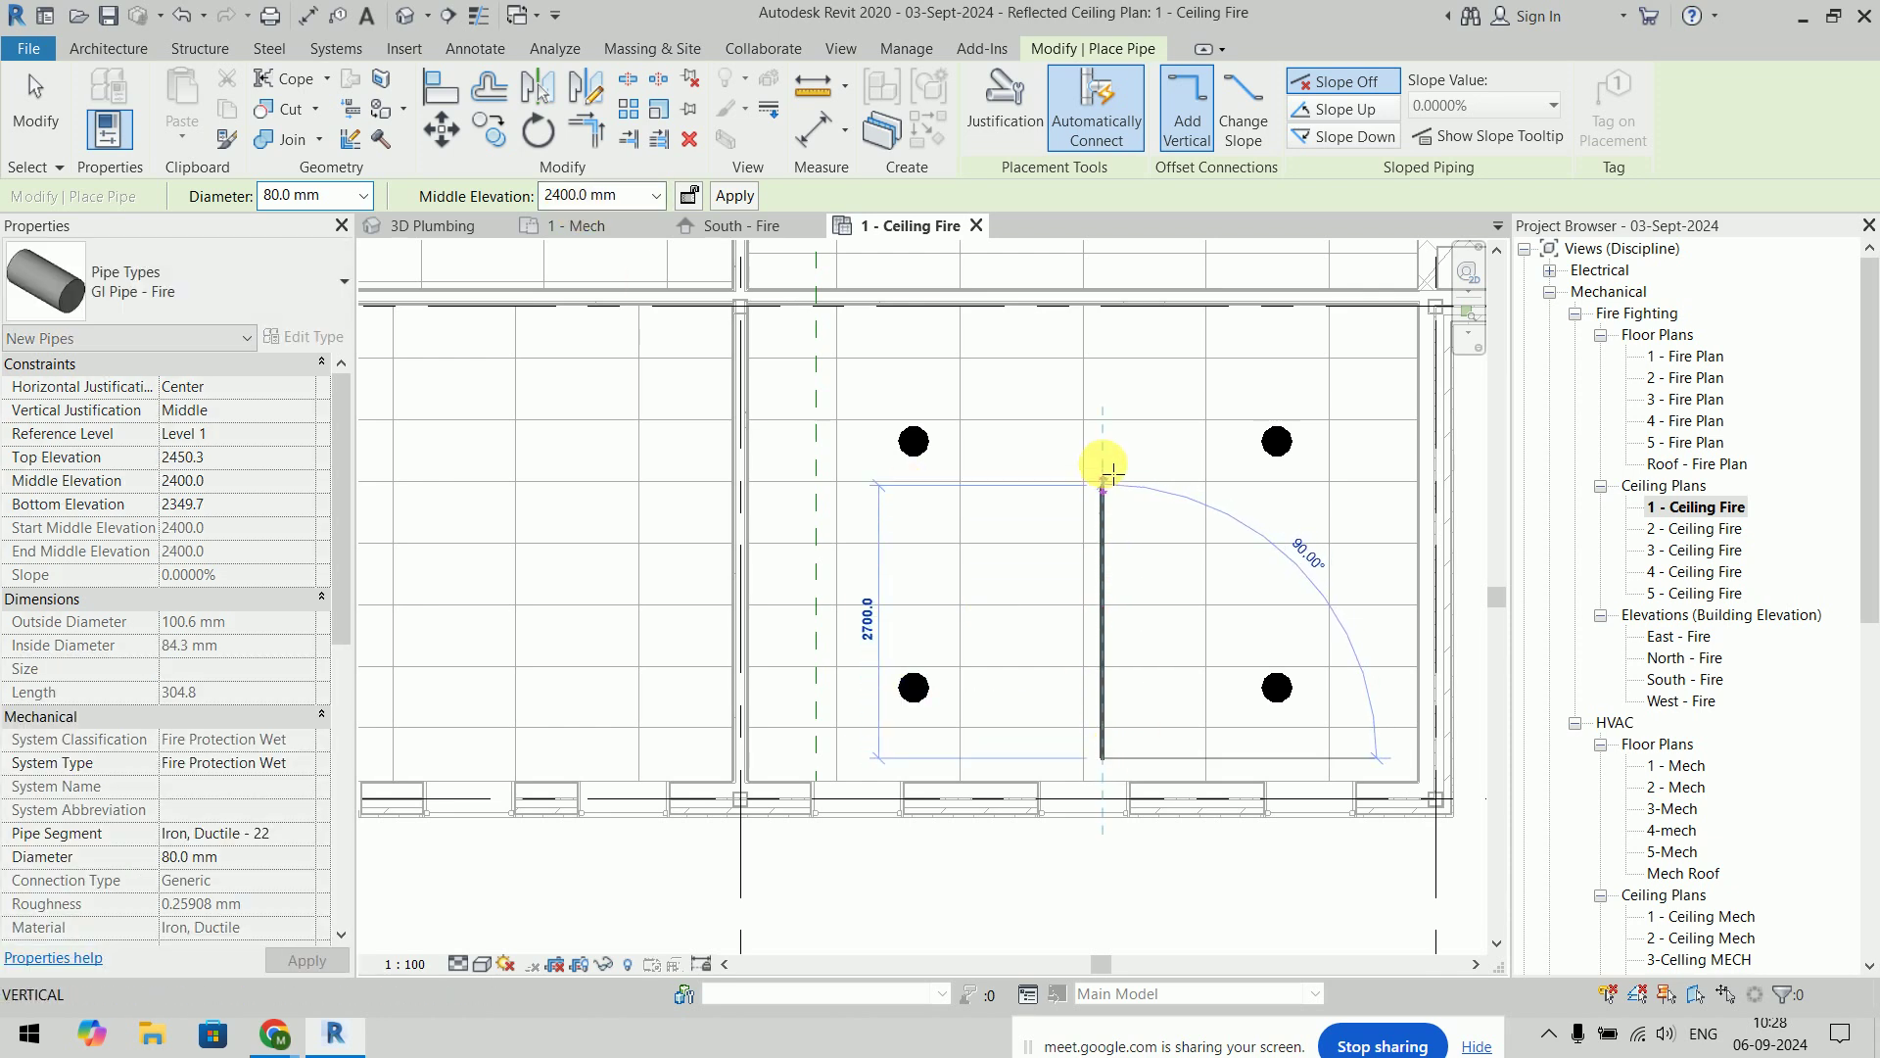
scroll(1100, 462, down, 2)
middle_drag(1083, 428, 1212, 706)
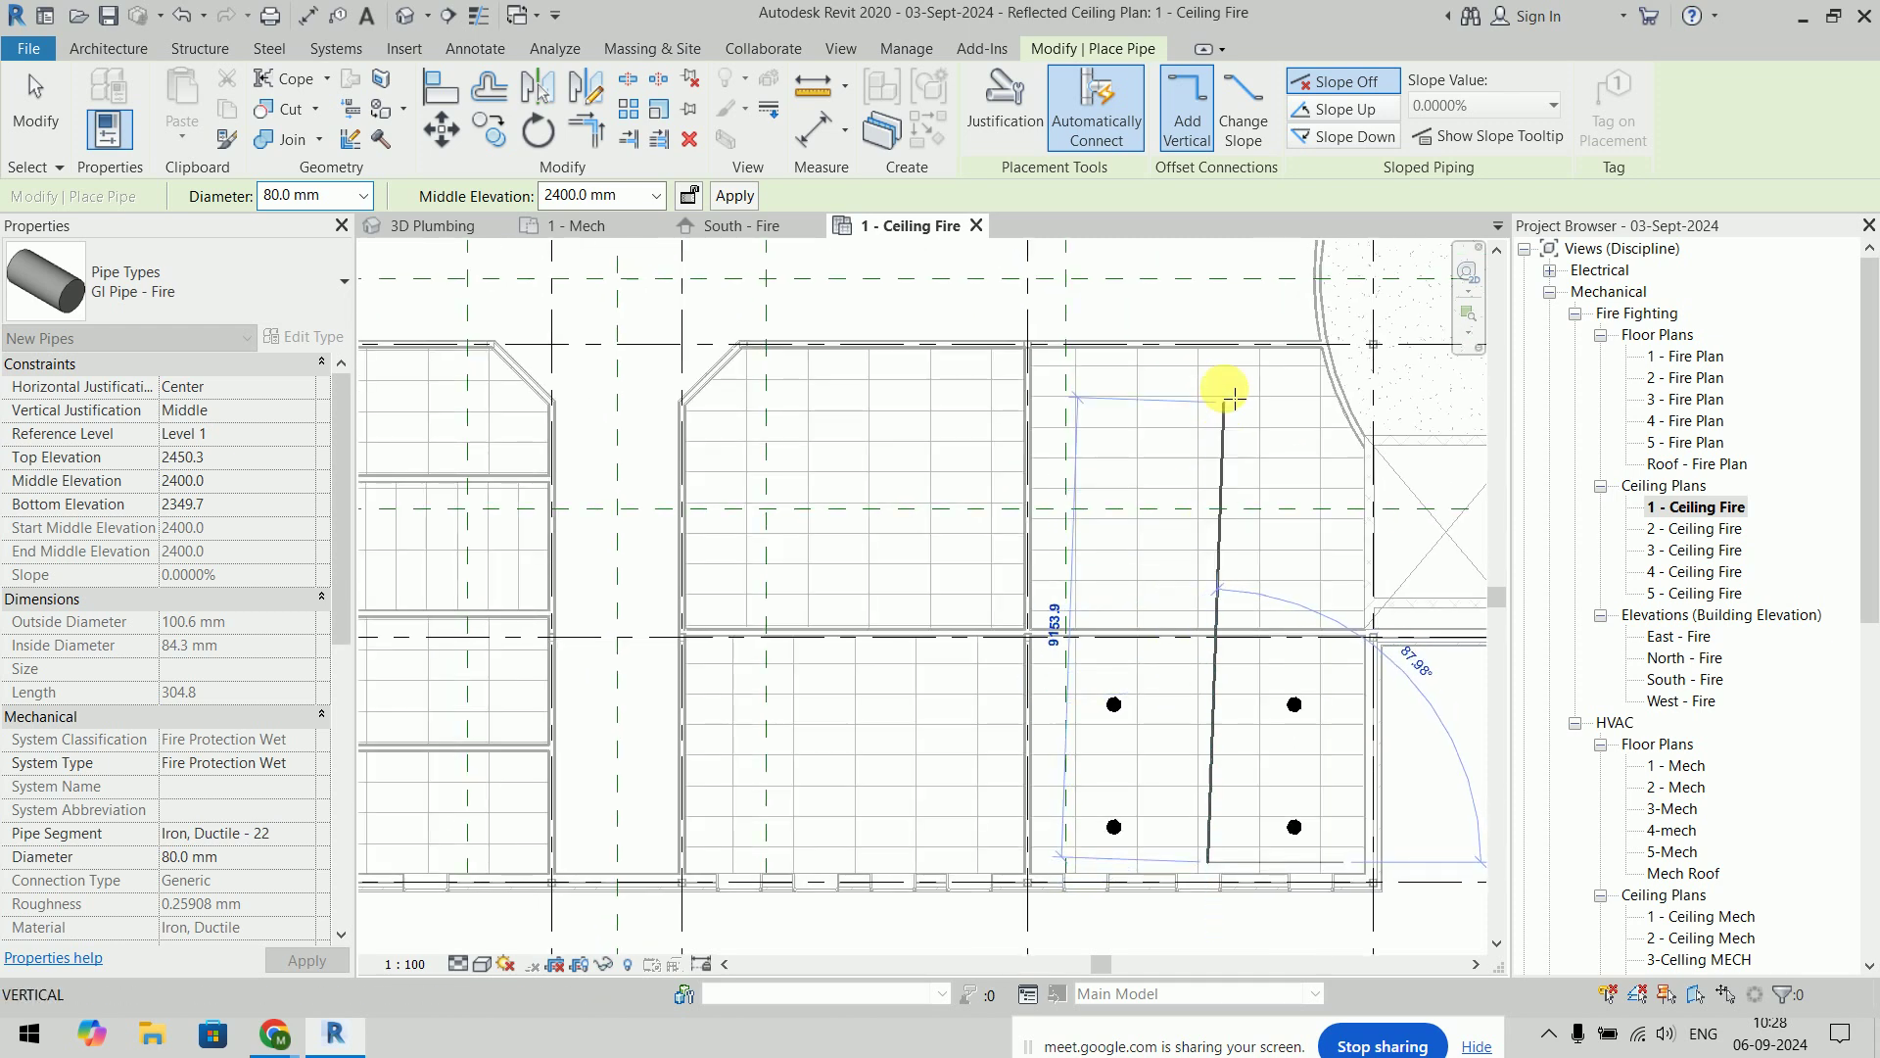
click(1209, 270)
click(480, 270)
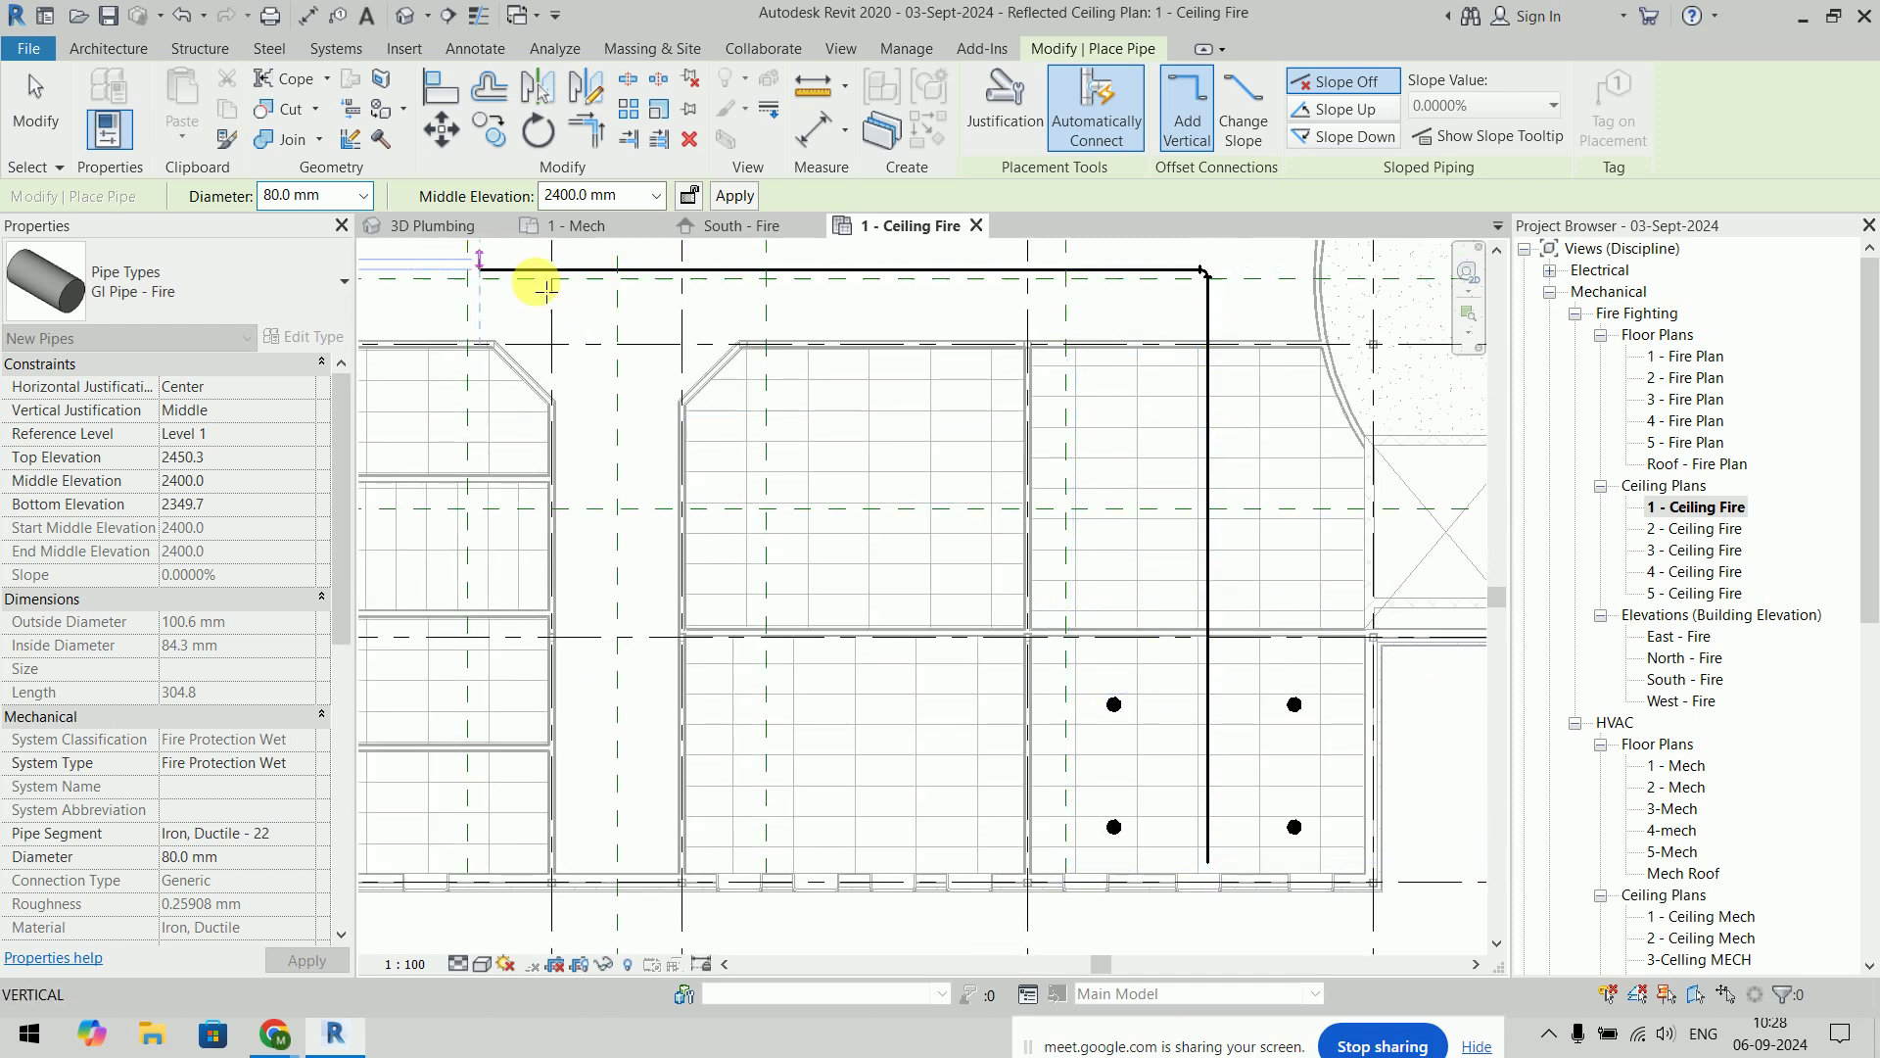
key(Escape)
key(Escape)
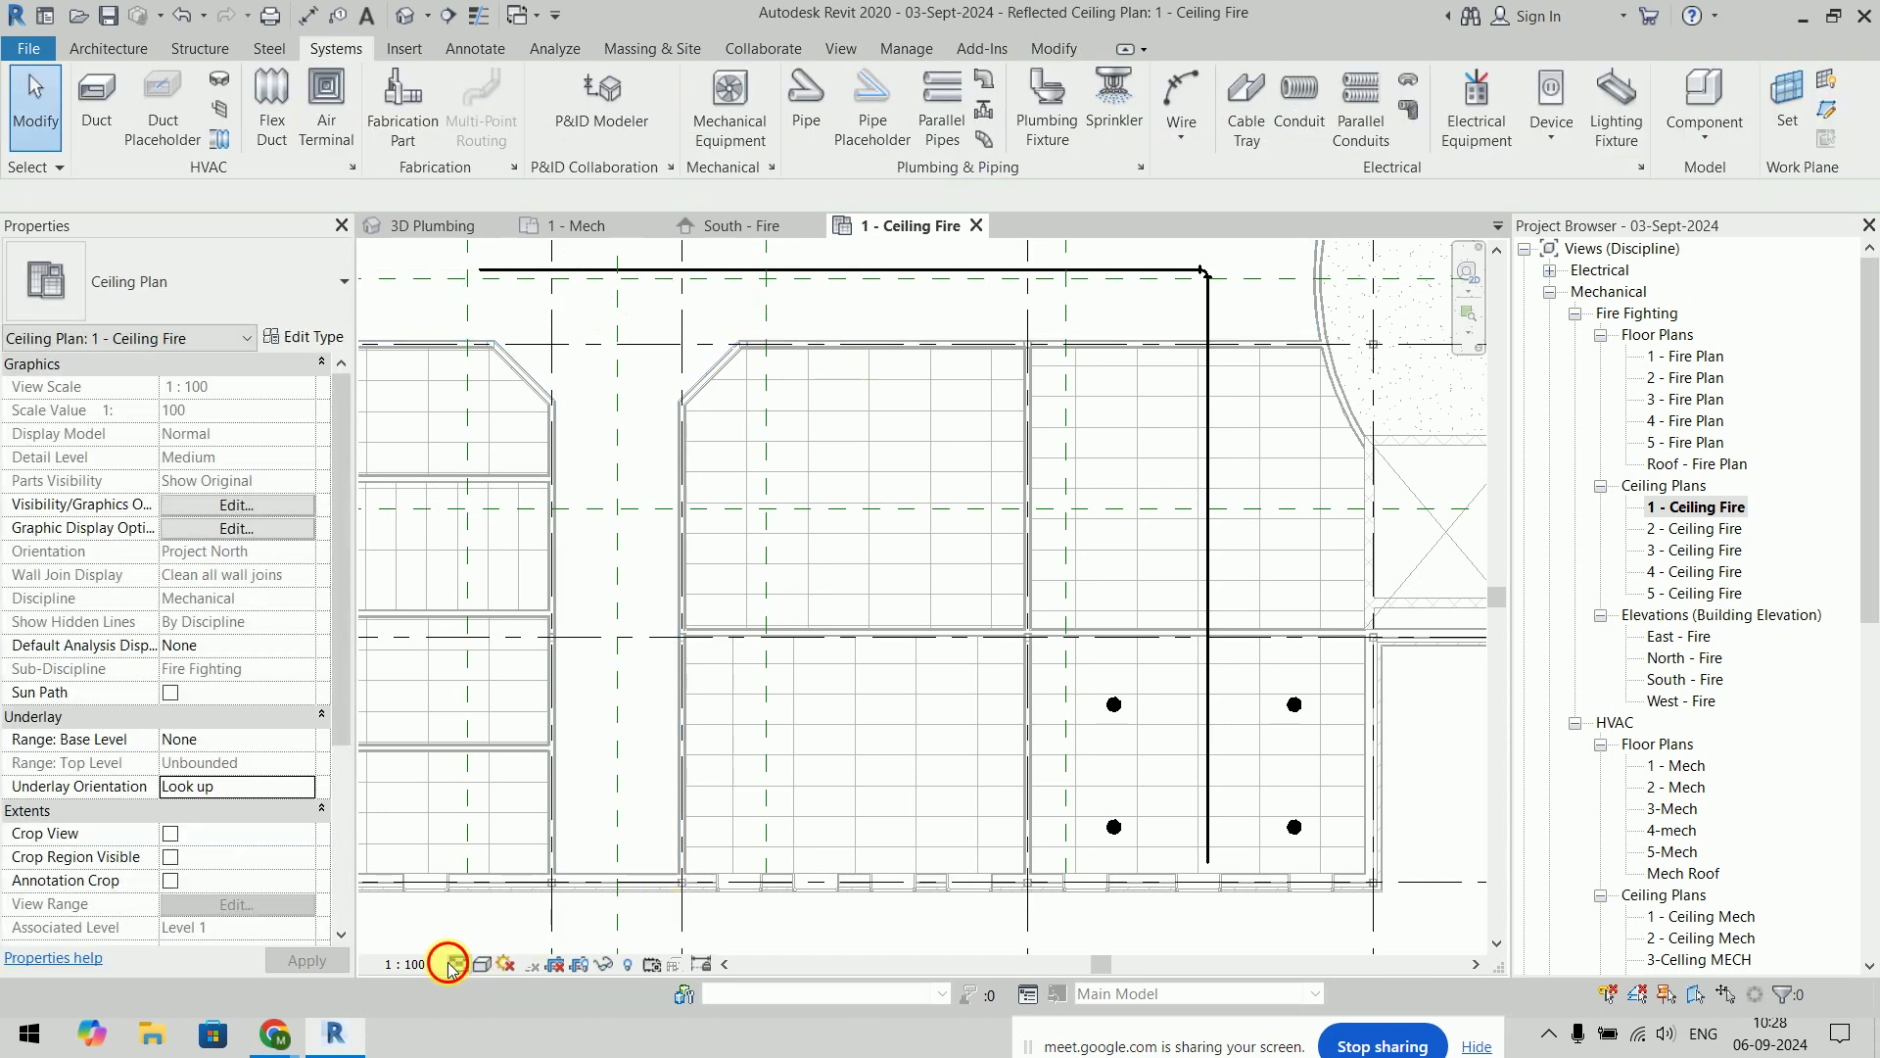
Release View Scale, Display Model and Model Display from the Plumbing Ceiling view template
click(459, 964)
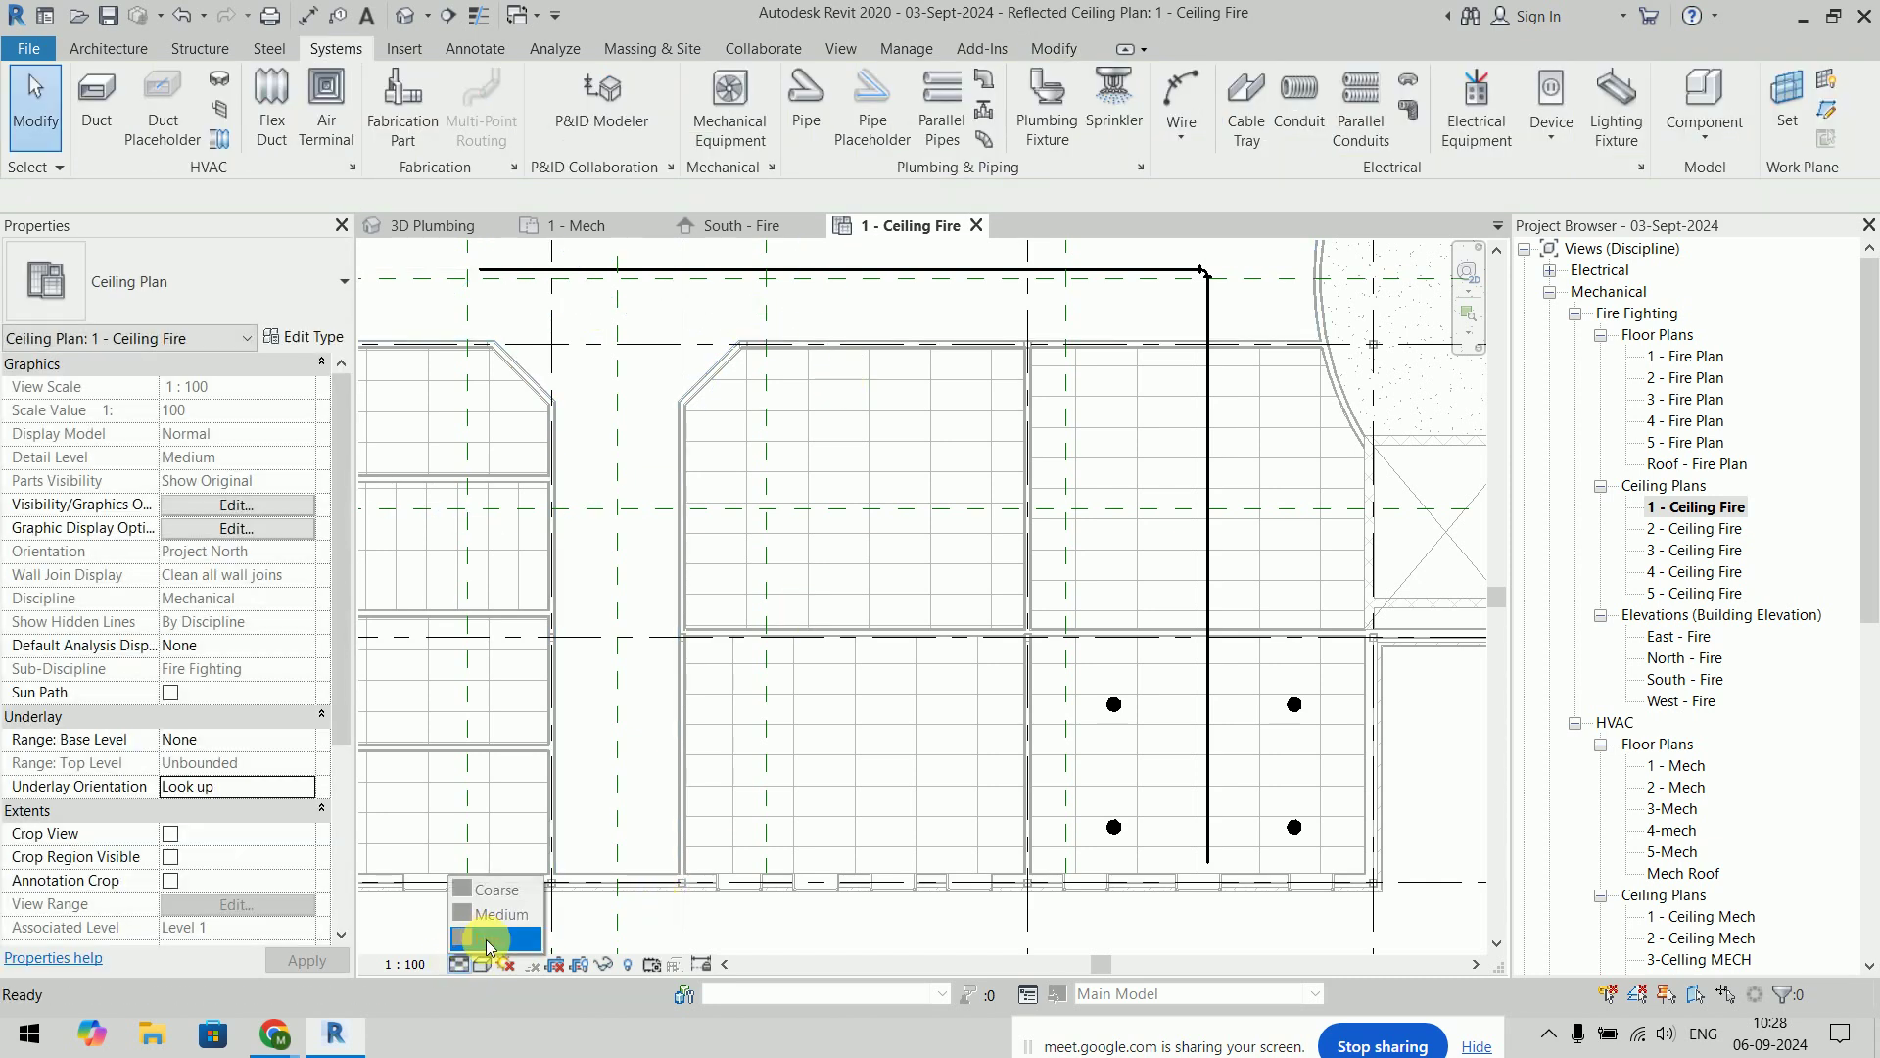
click(486, 939)
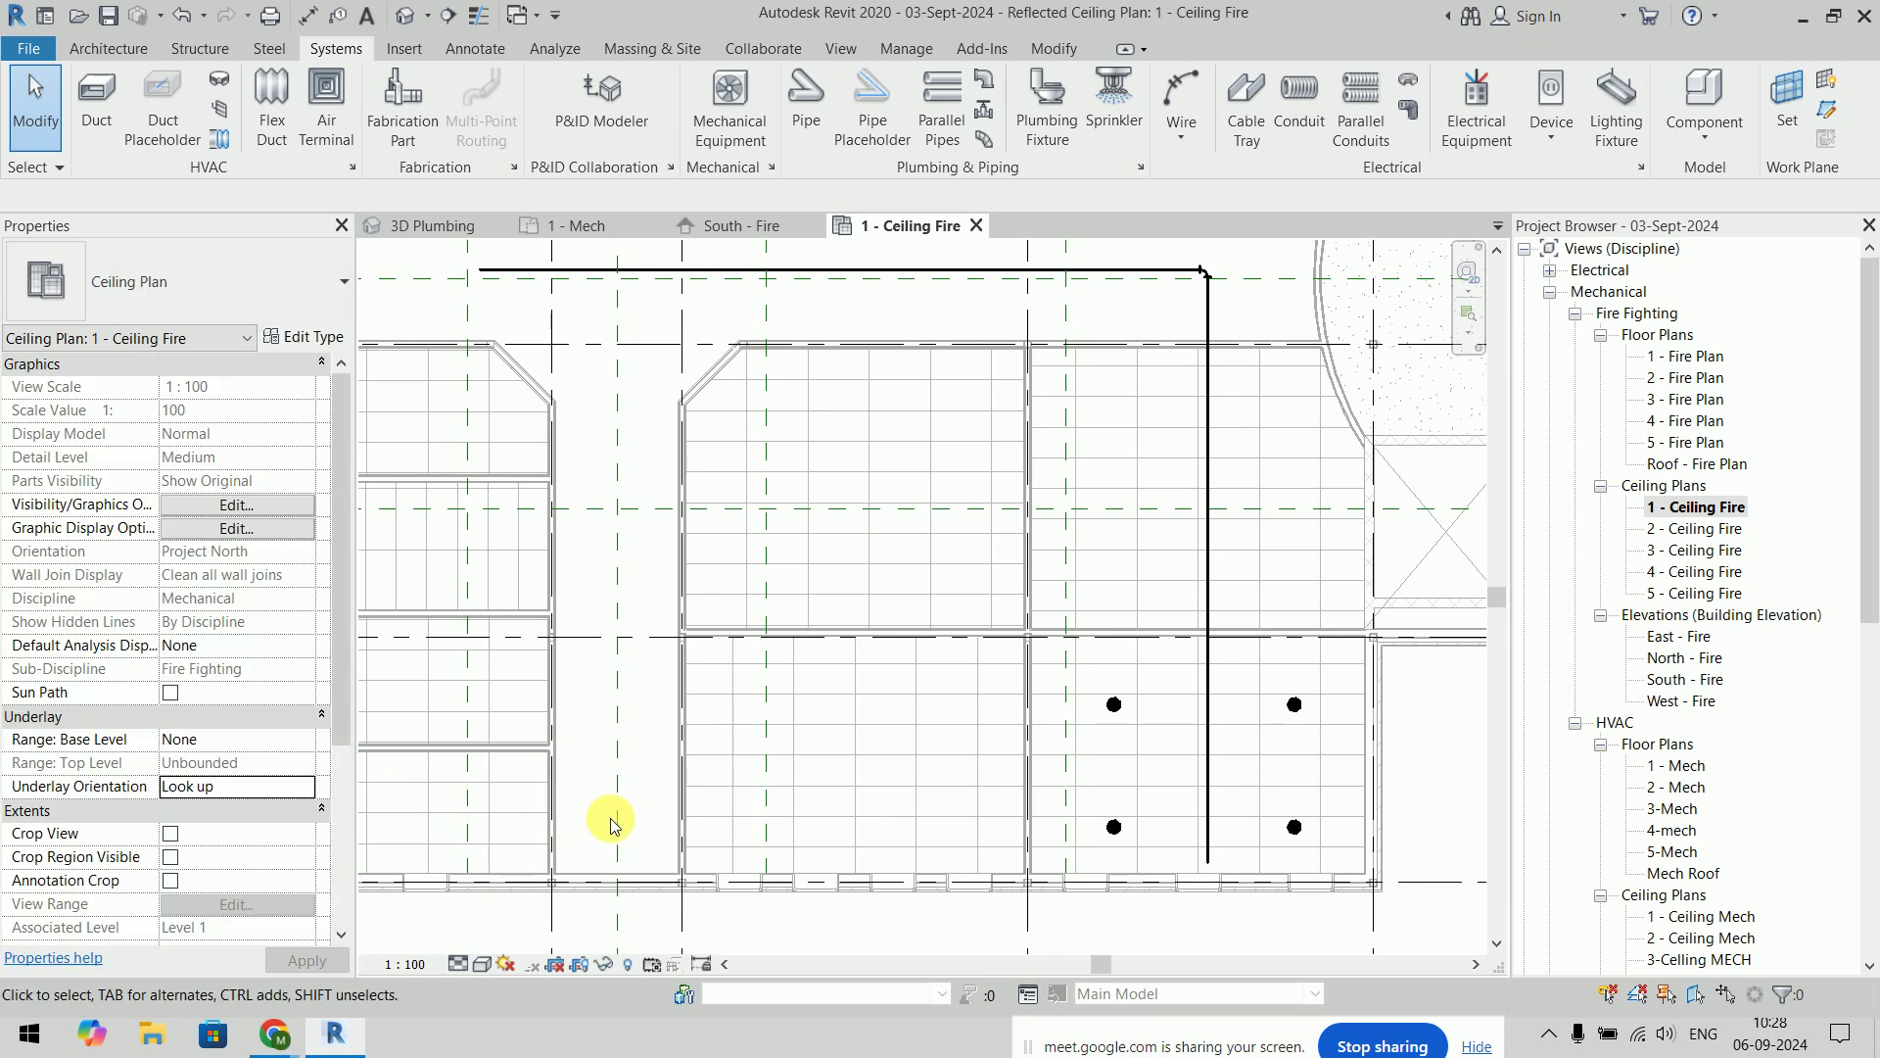
scroll(259, 819, down, 3)
scroll(260, 830, down, 1)
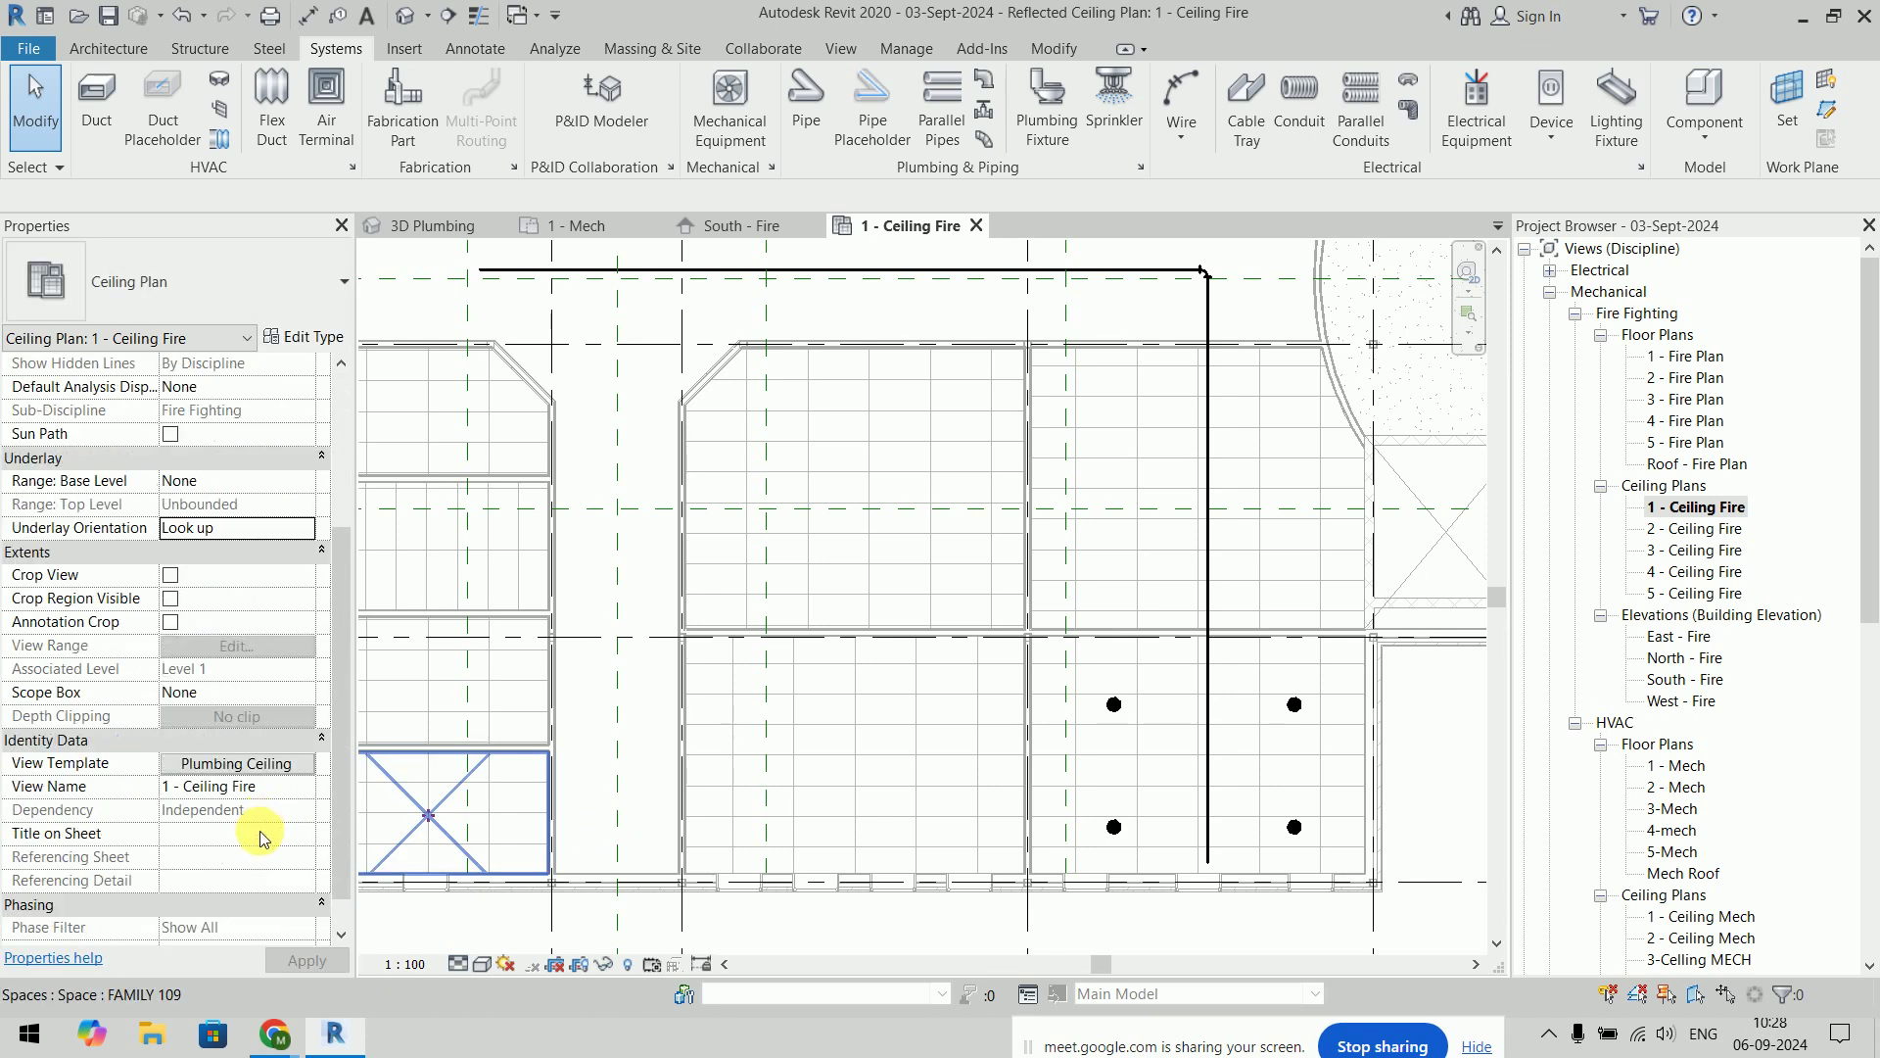
click(262, 765)
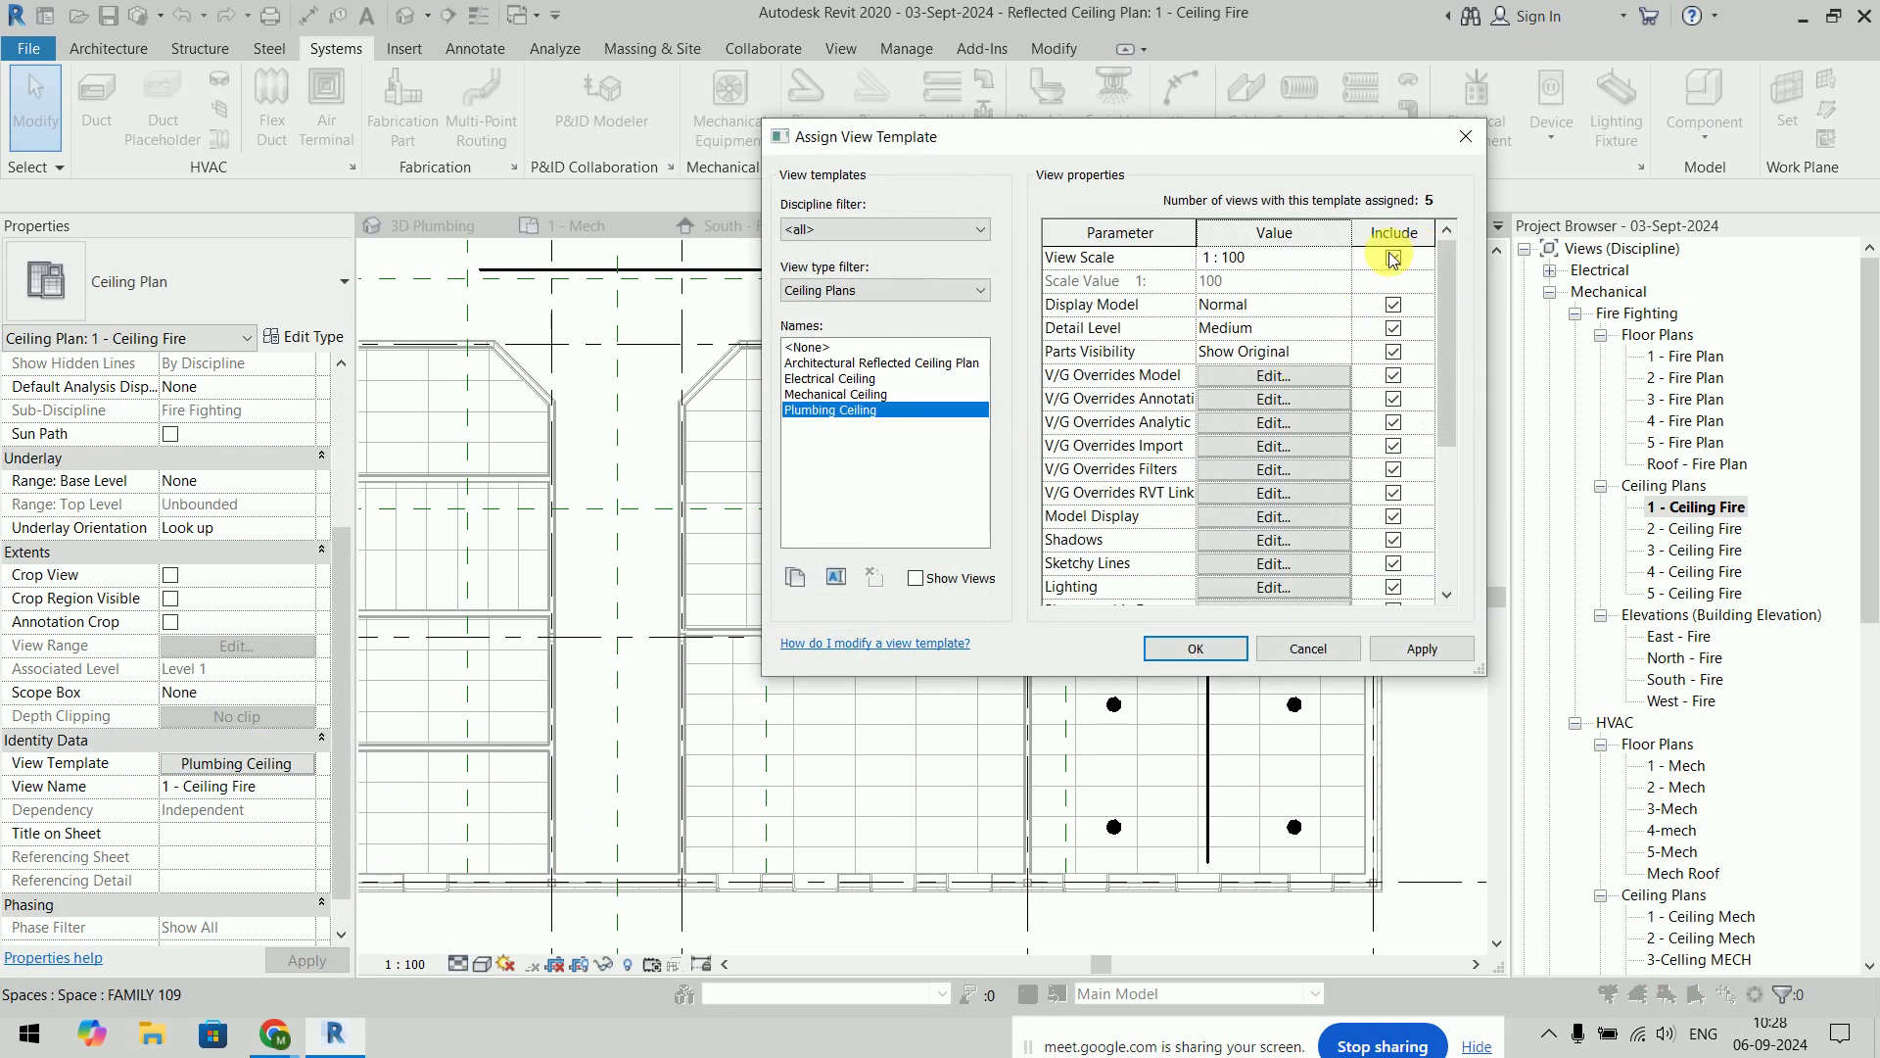
click(1393, 258)
click(1393, 304)
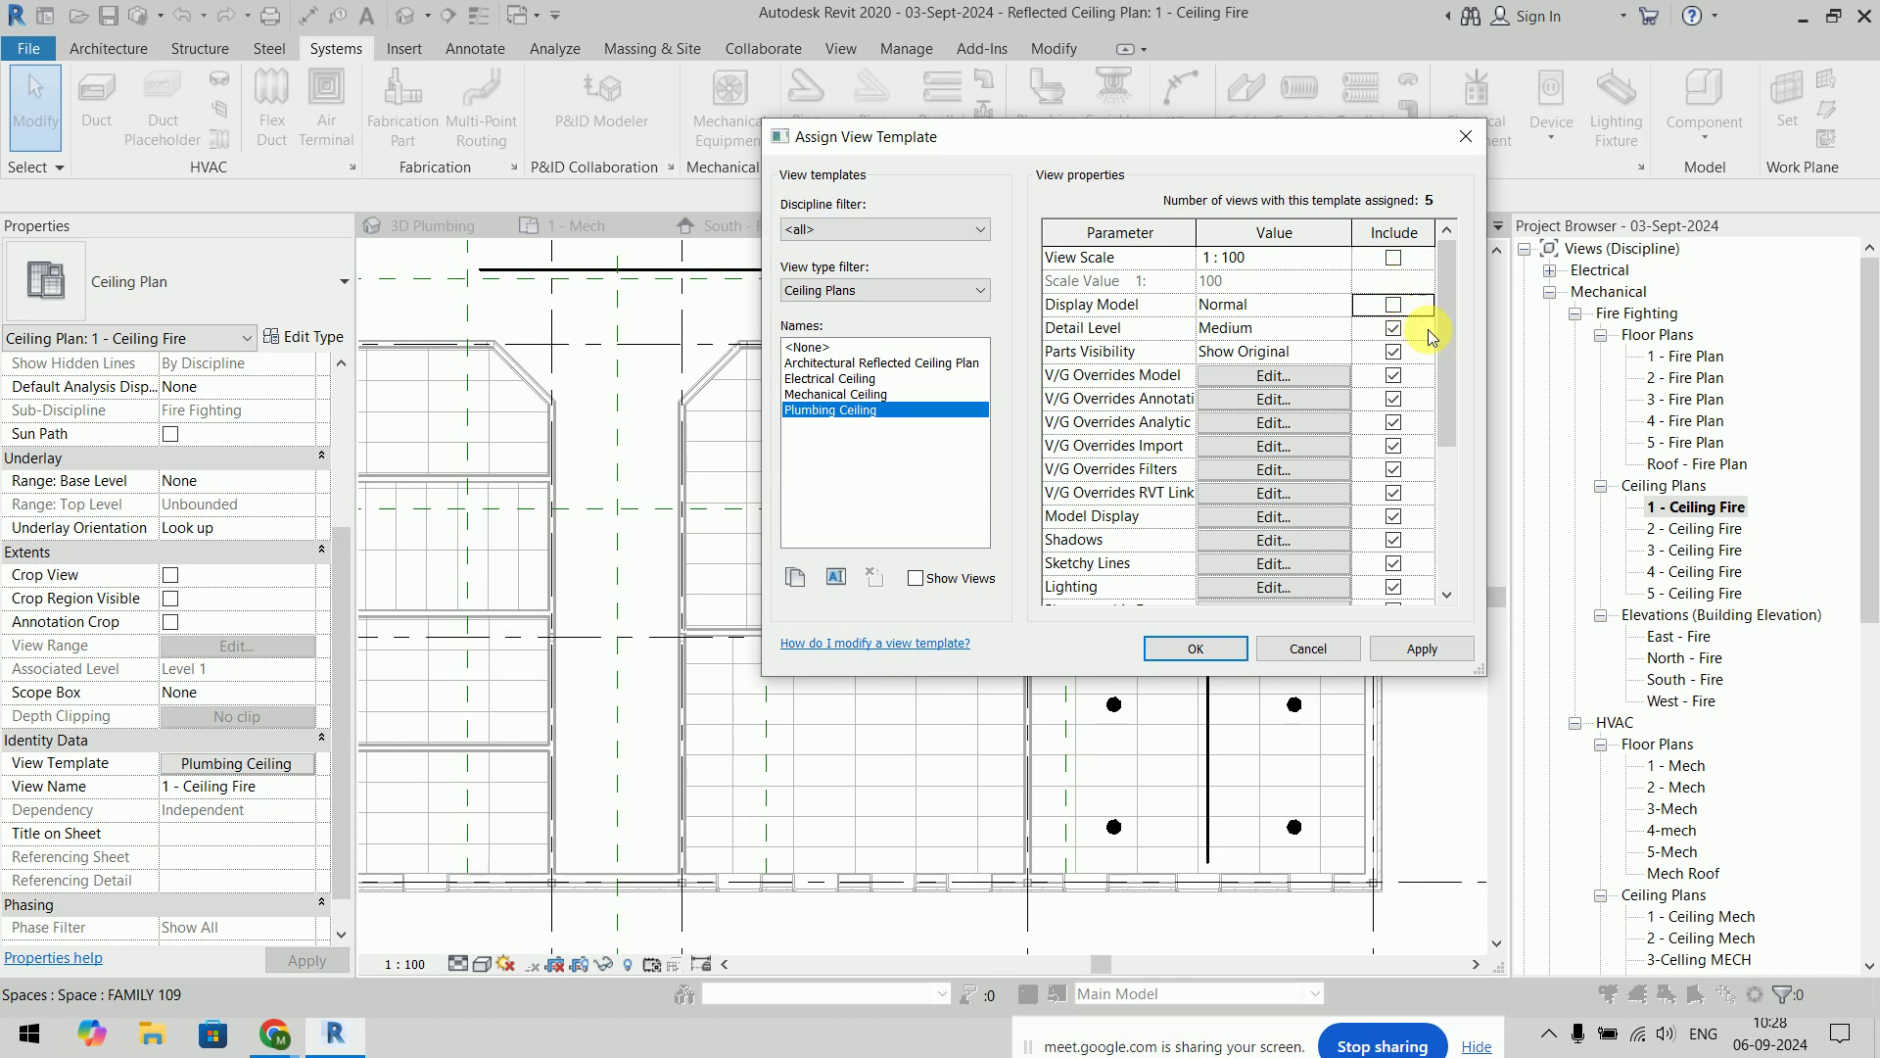
drag(1441, 355, 1442, 489)
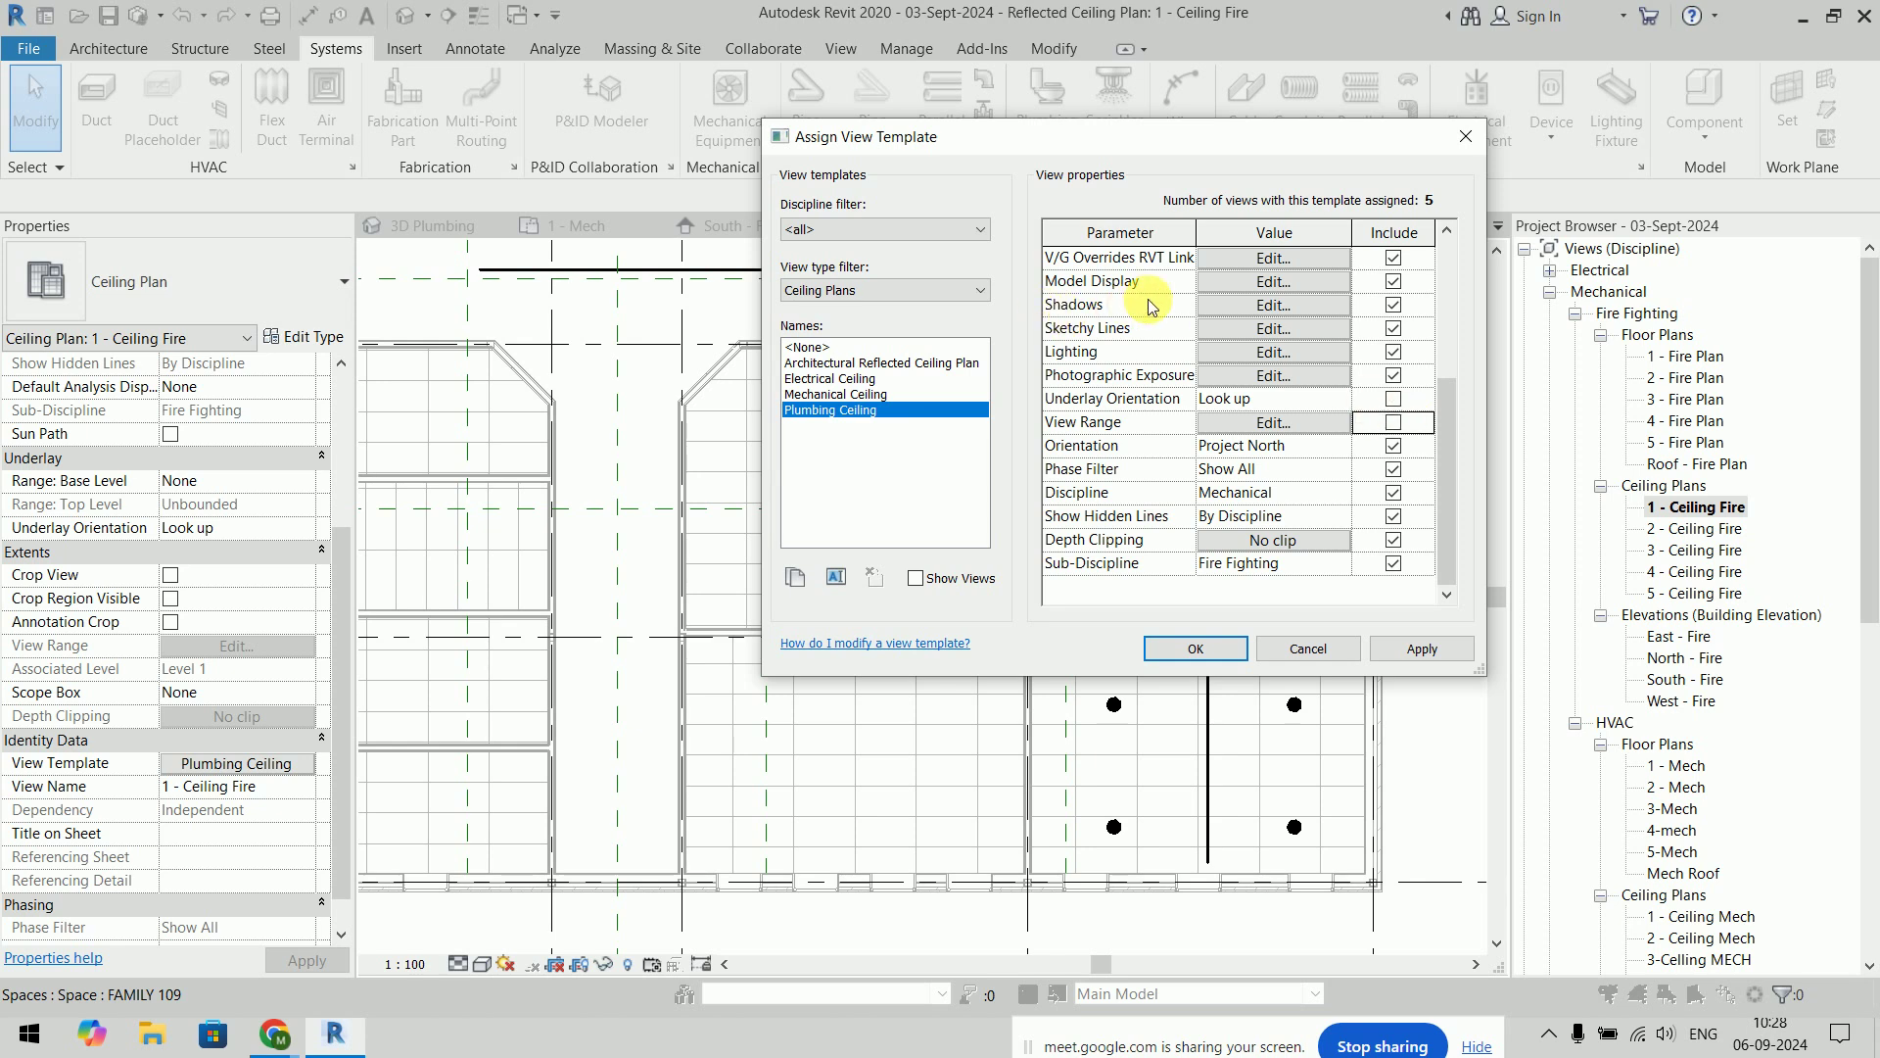
click(1393, 281)
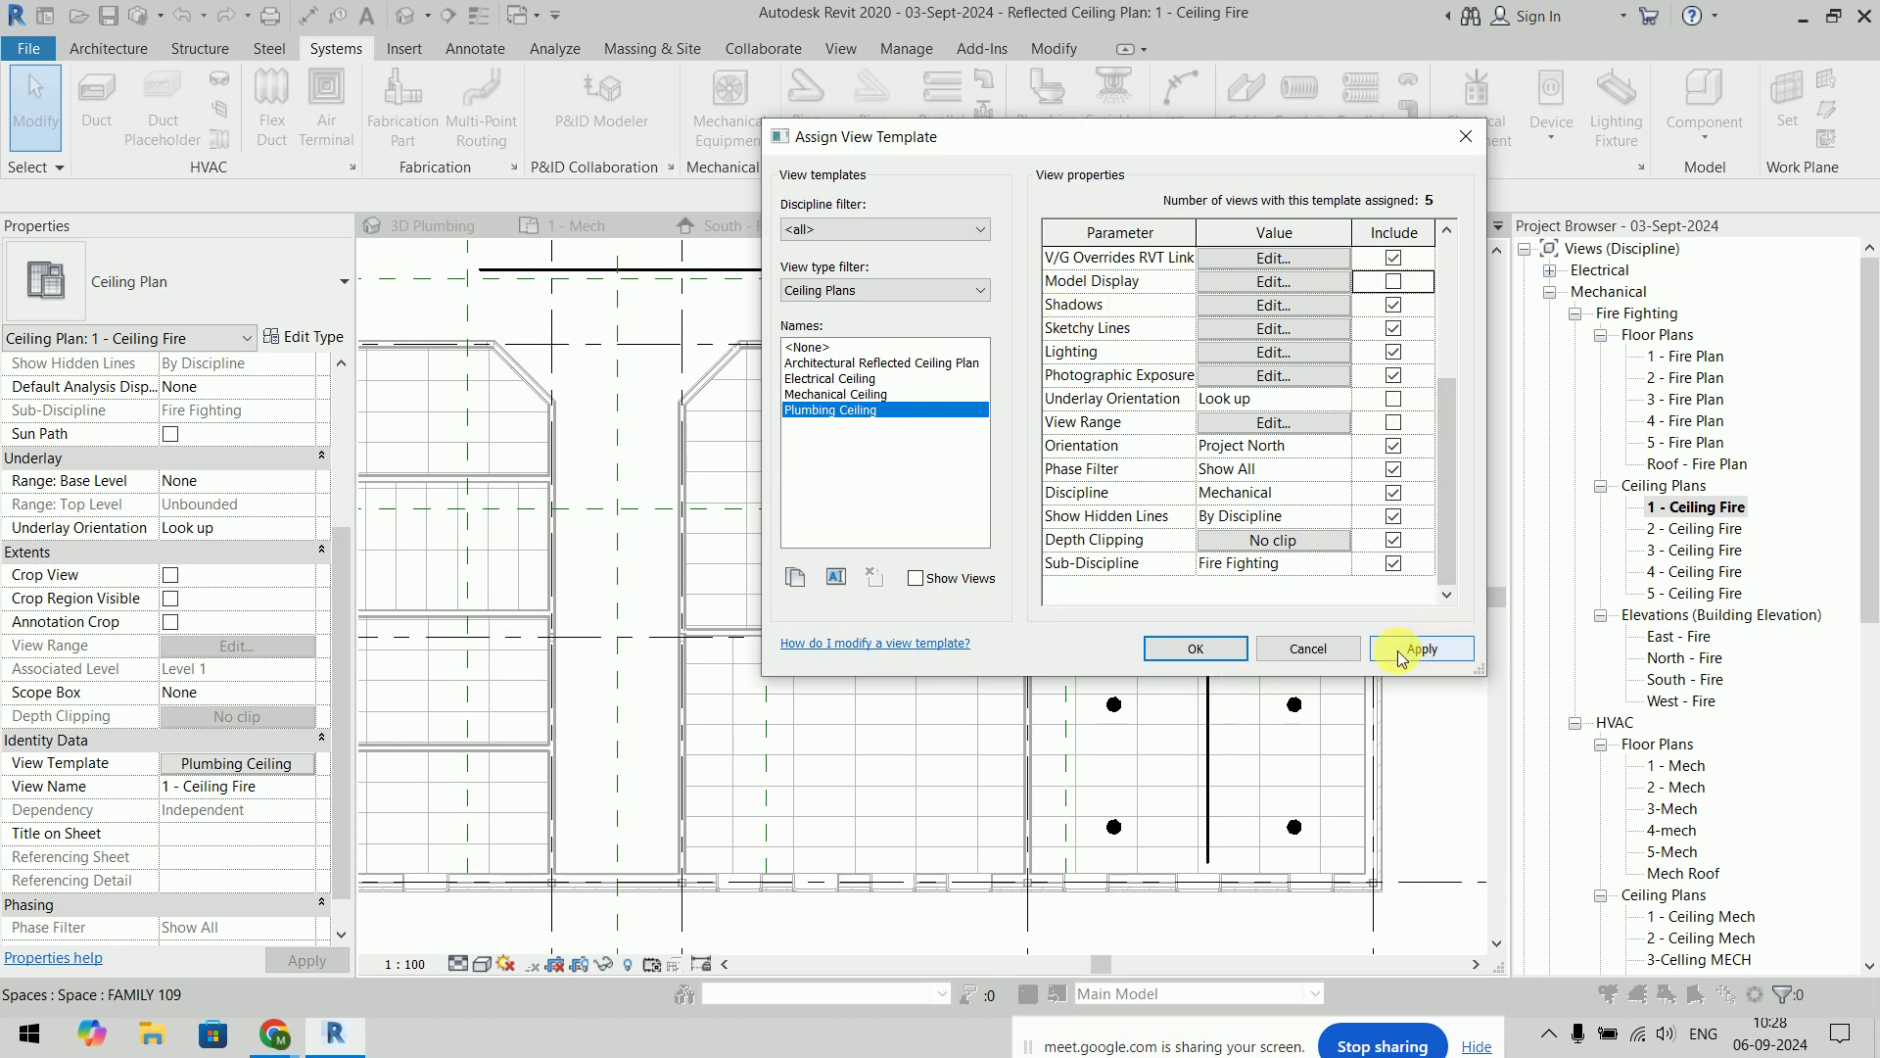
click(1435, 646)
click(1230, 652)
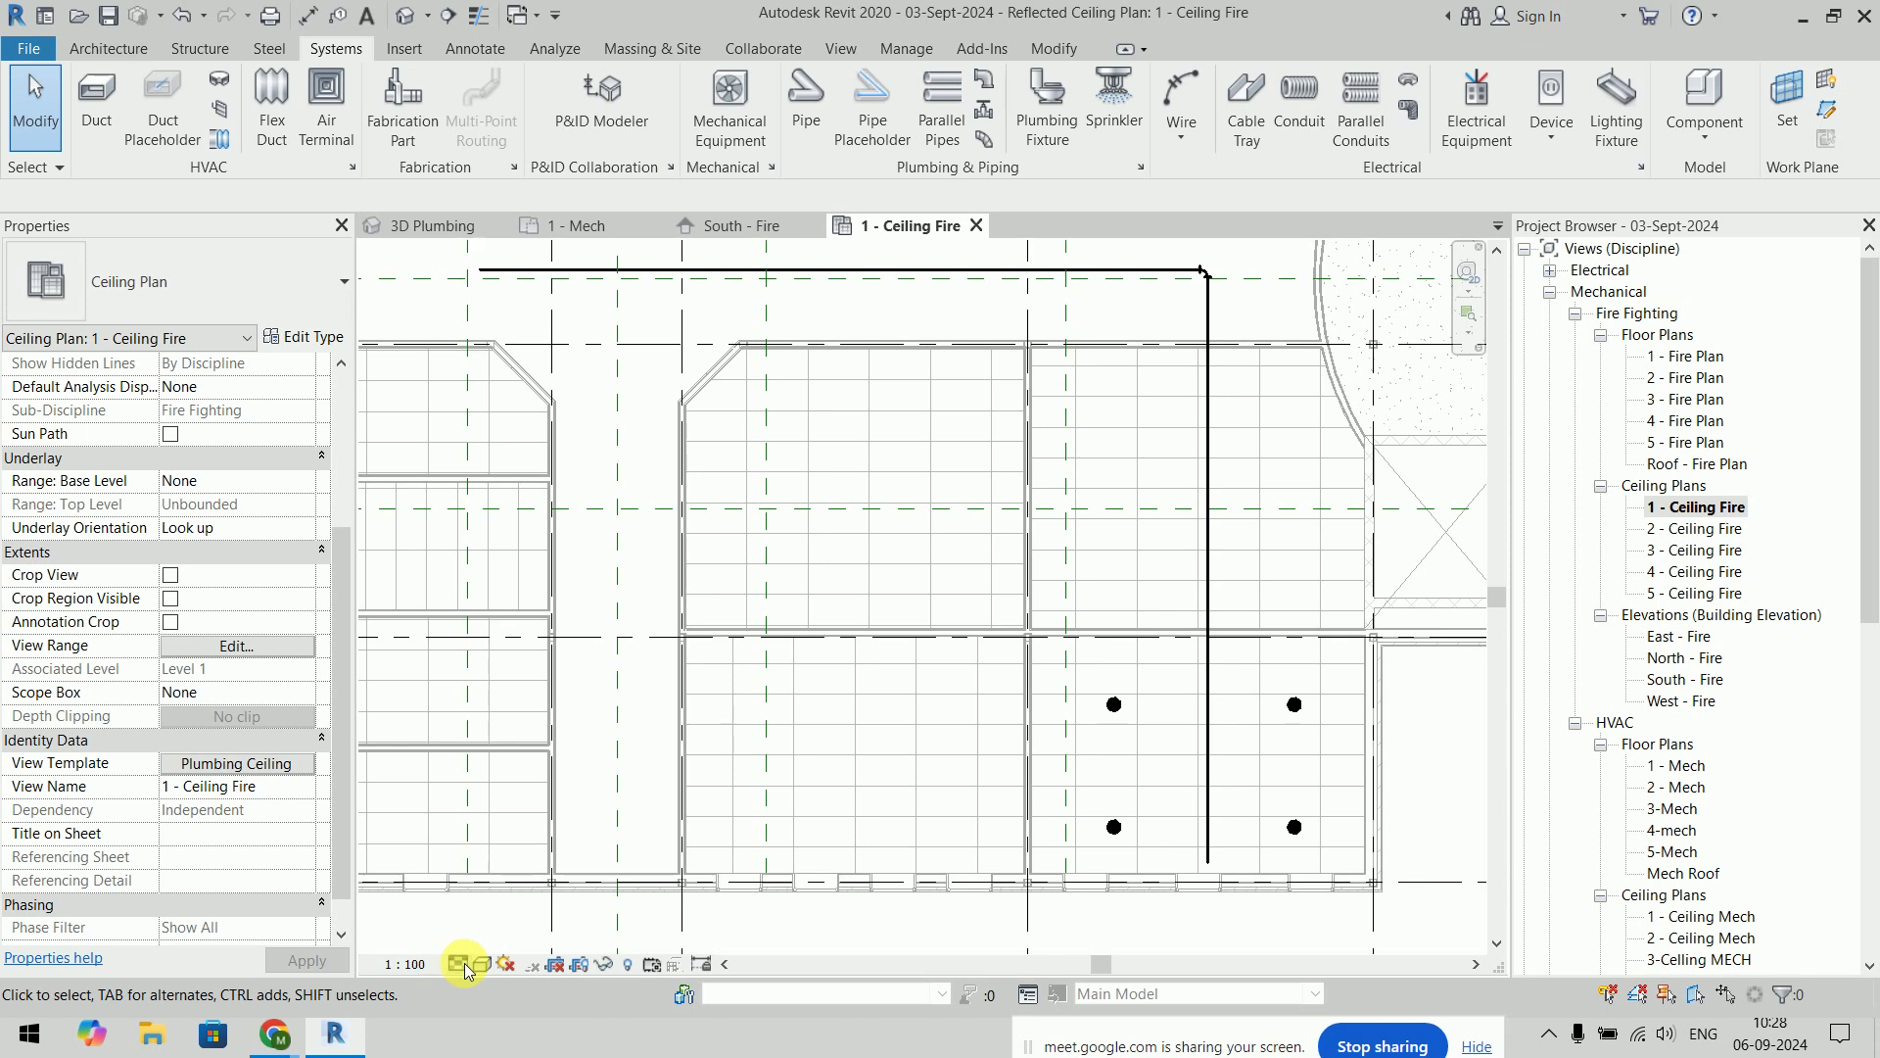
Set the plan to Fine detail level and Shaded visual style, panning toward the sprinklers
click(460, 963)
click(480, 964)
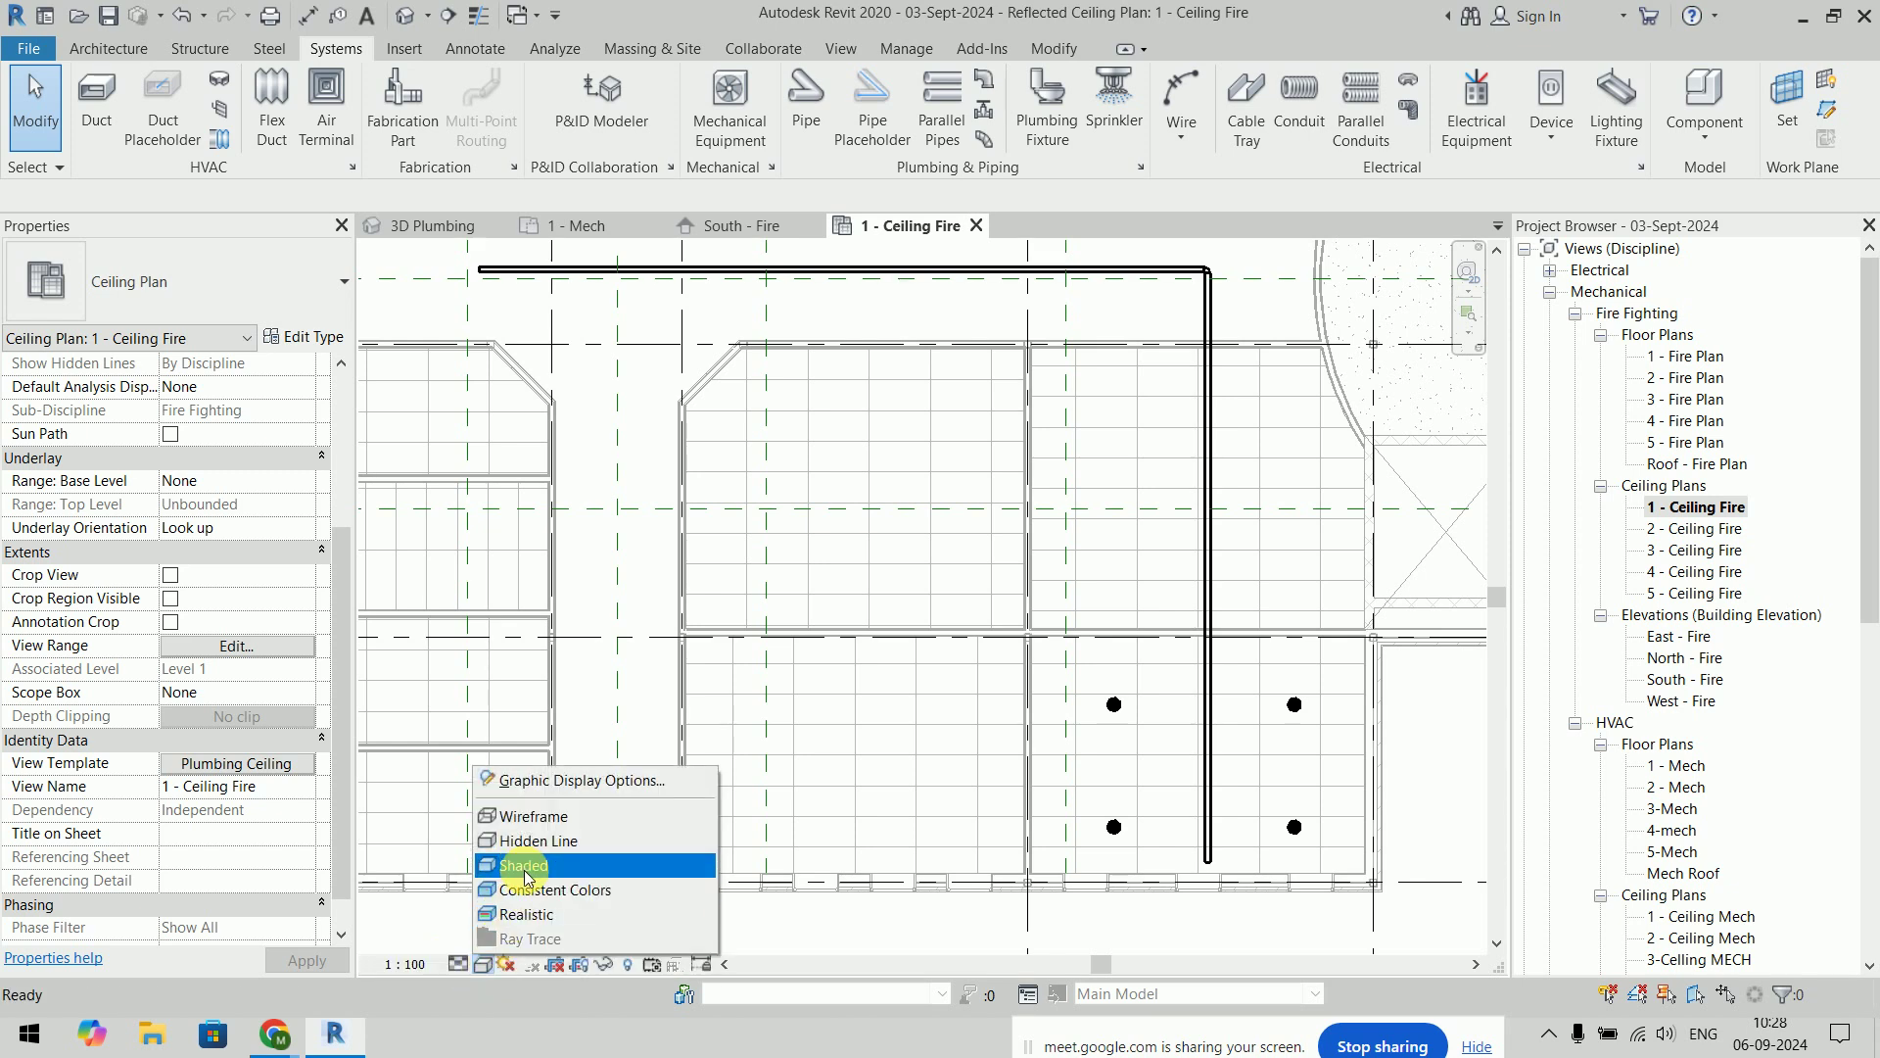
click(510, 854)
mouse_move(1087, 899)
middle_down()
mouse_move(1007, 871)
mouse_move(1012, 908)
middle_up()
scroll(1096, 869, up, 2)
scroll(1116, 861, up, 3)
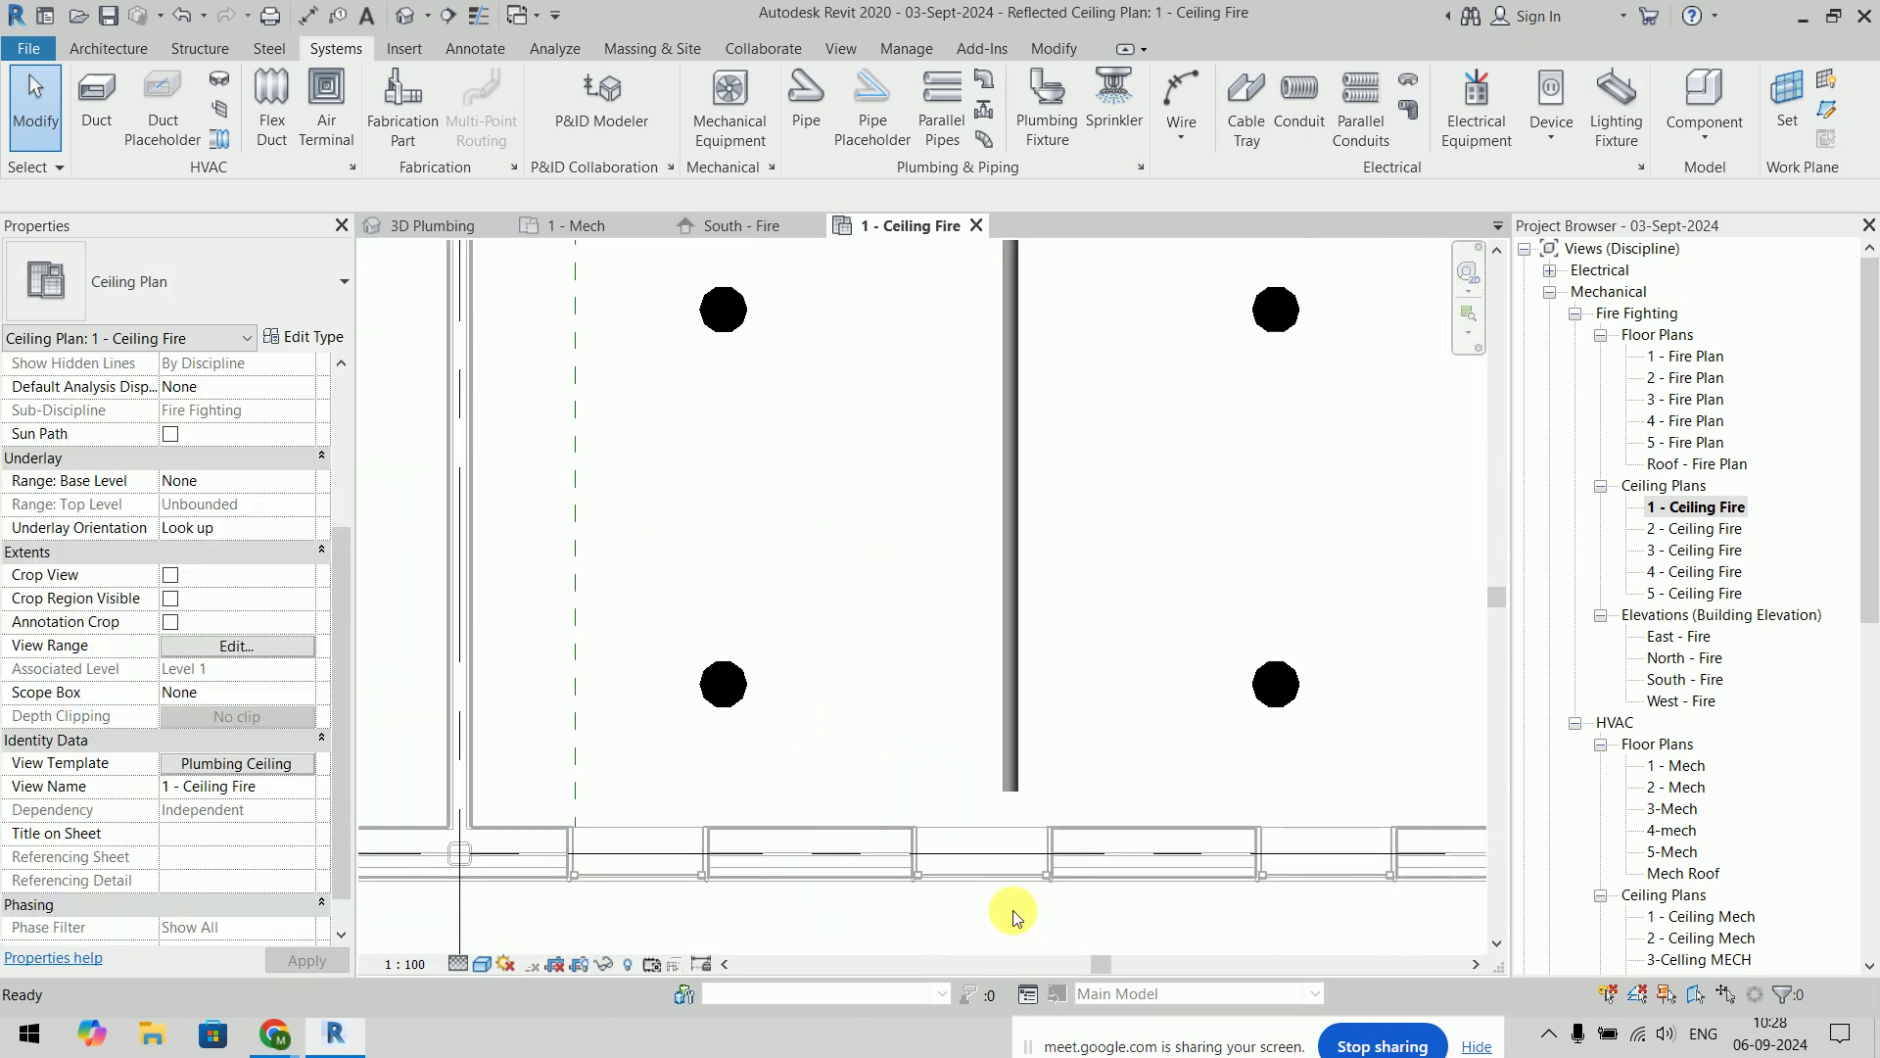
click(1285, 685)
click(1132, 123)
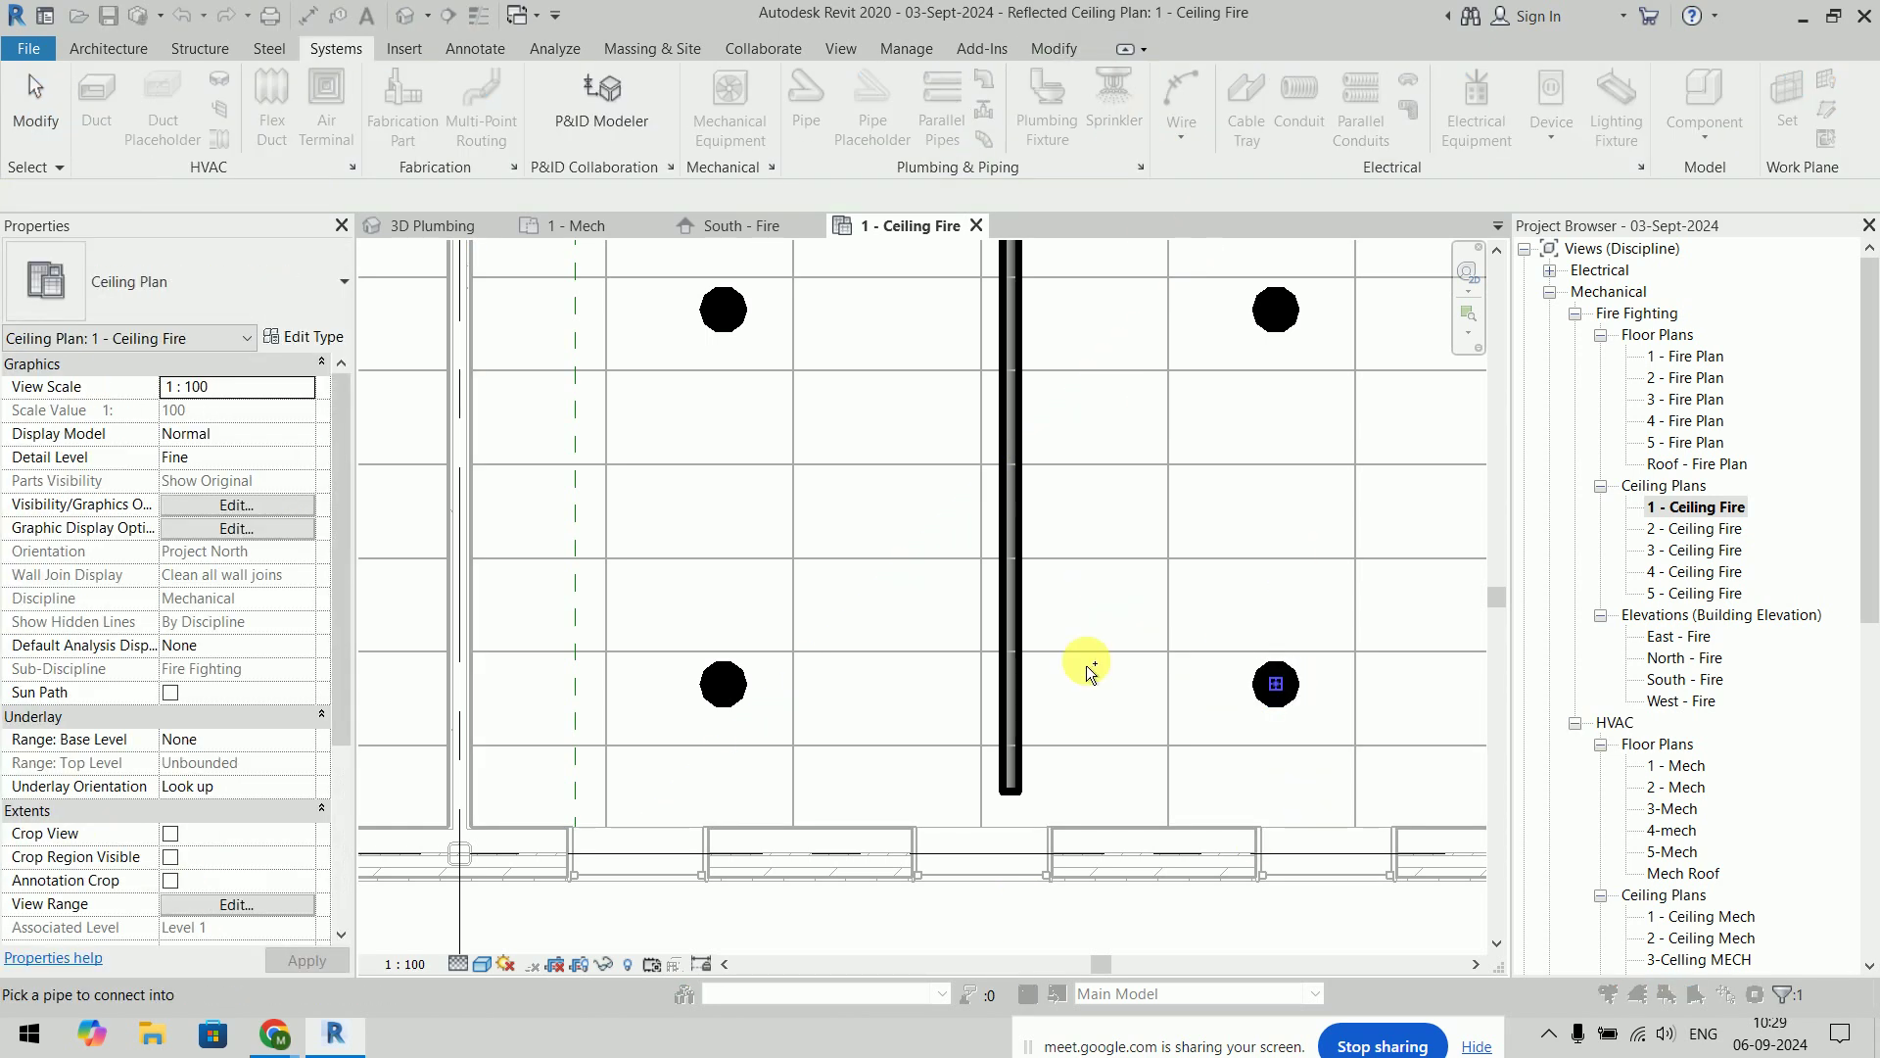
click(1077, 661)
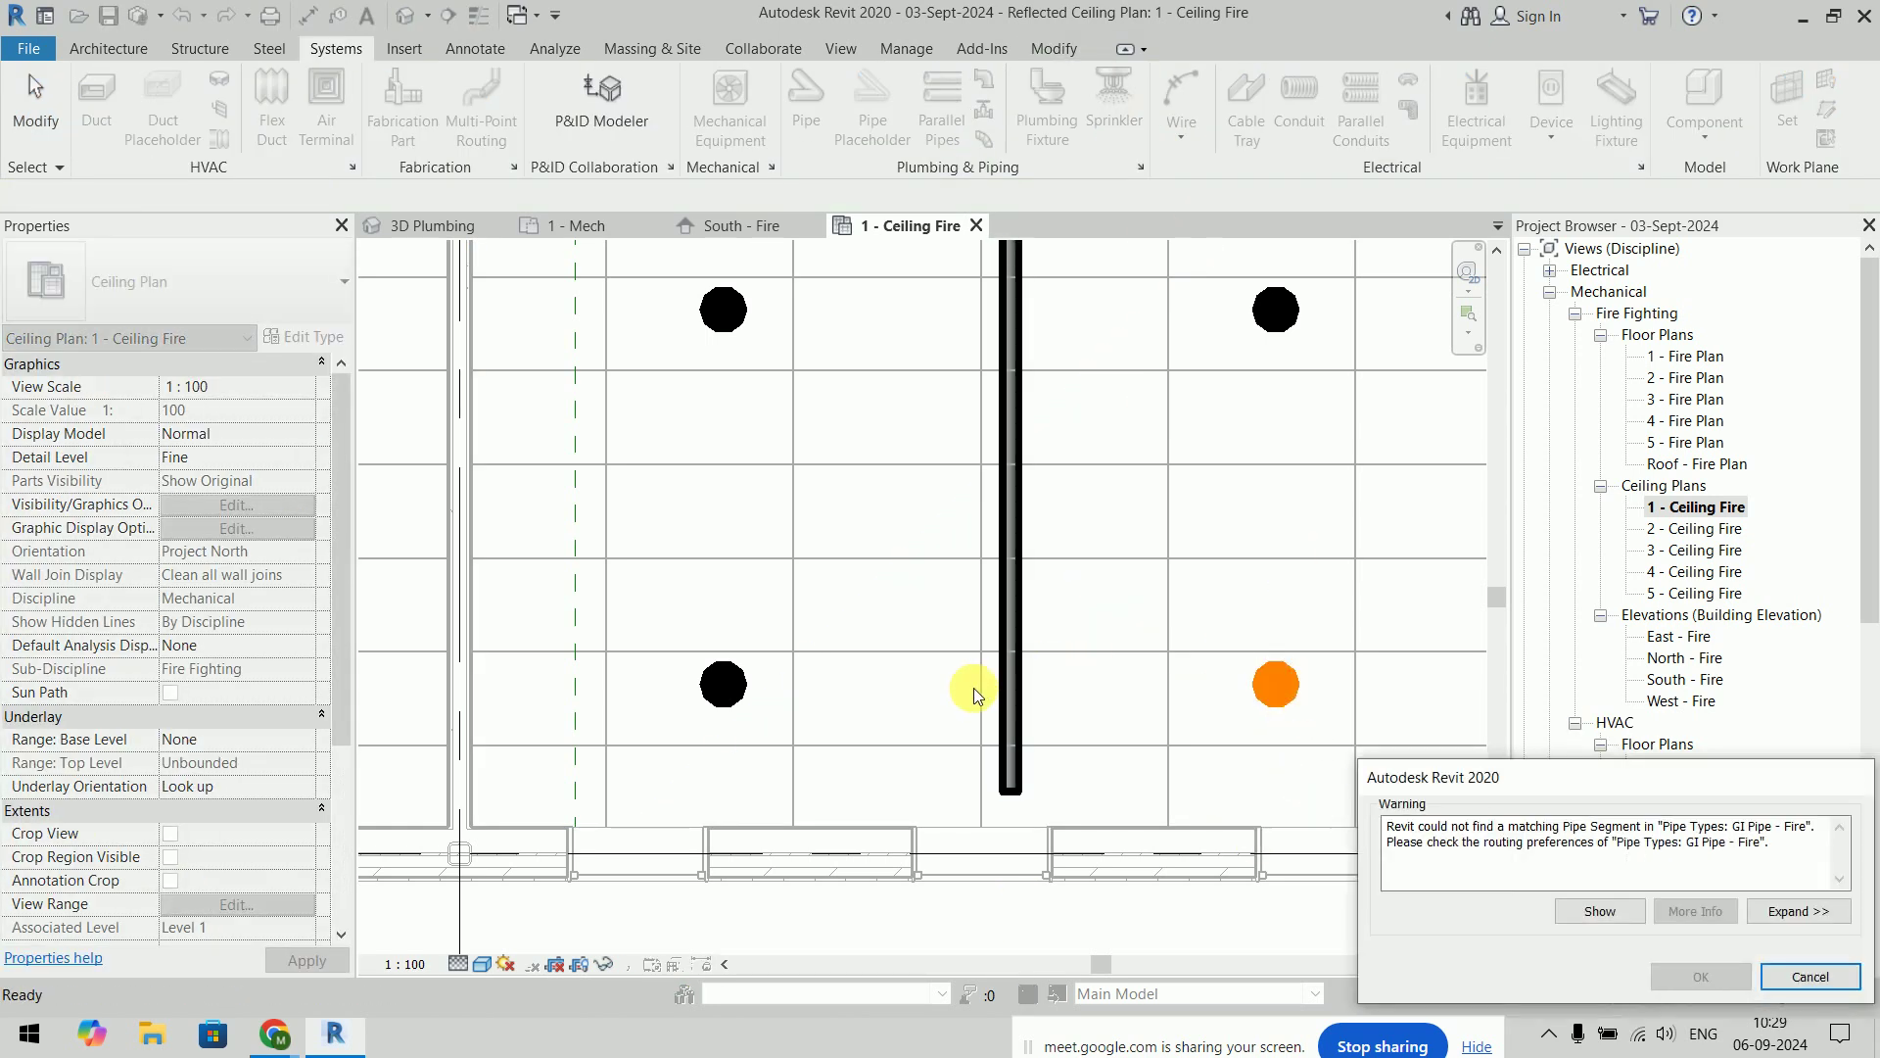
click(1803, 976)
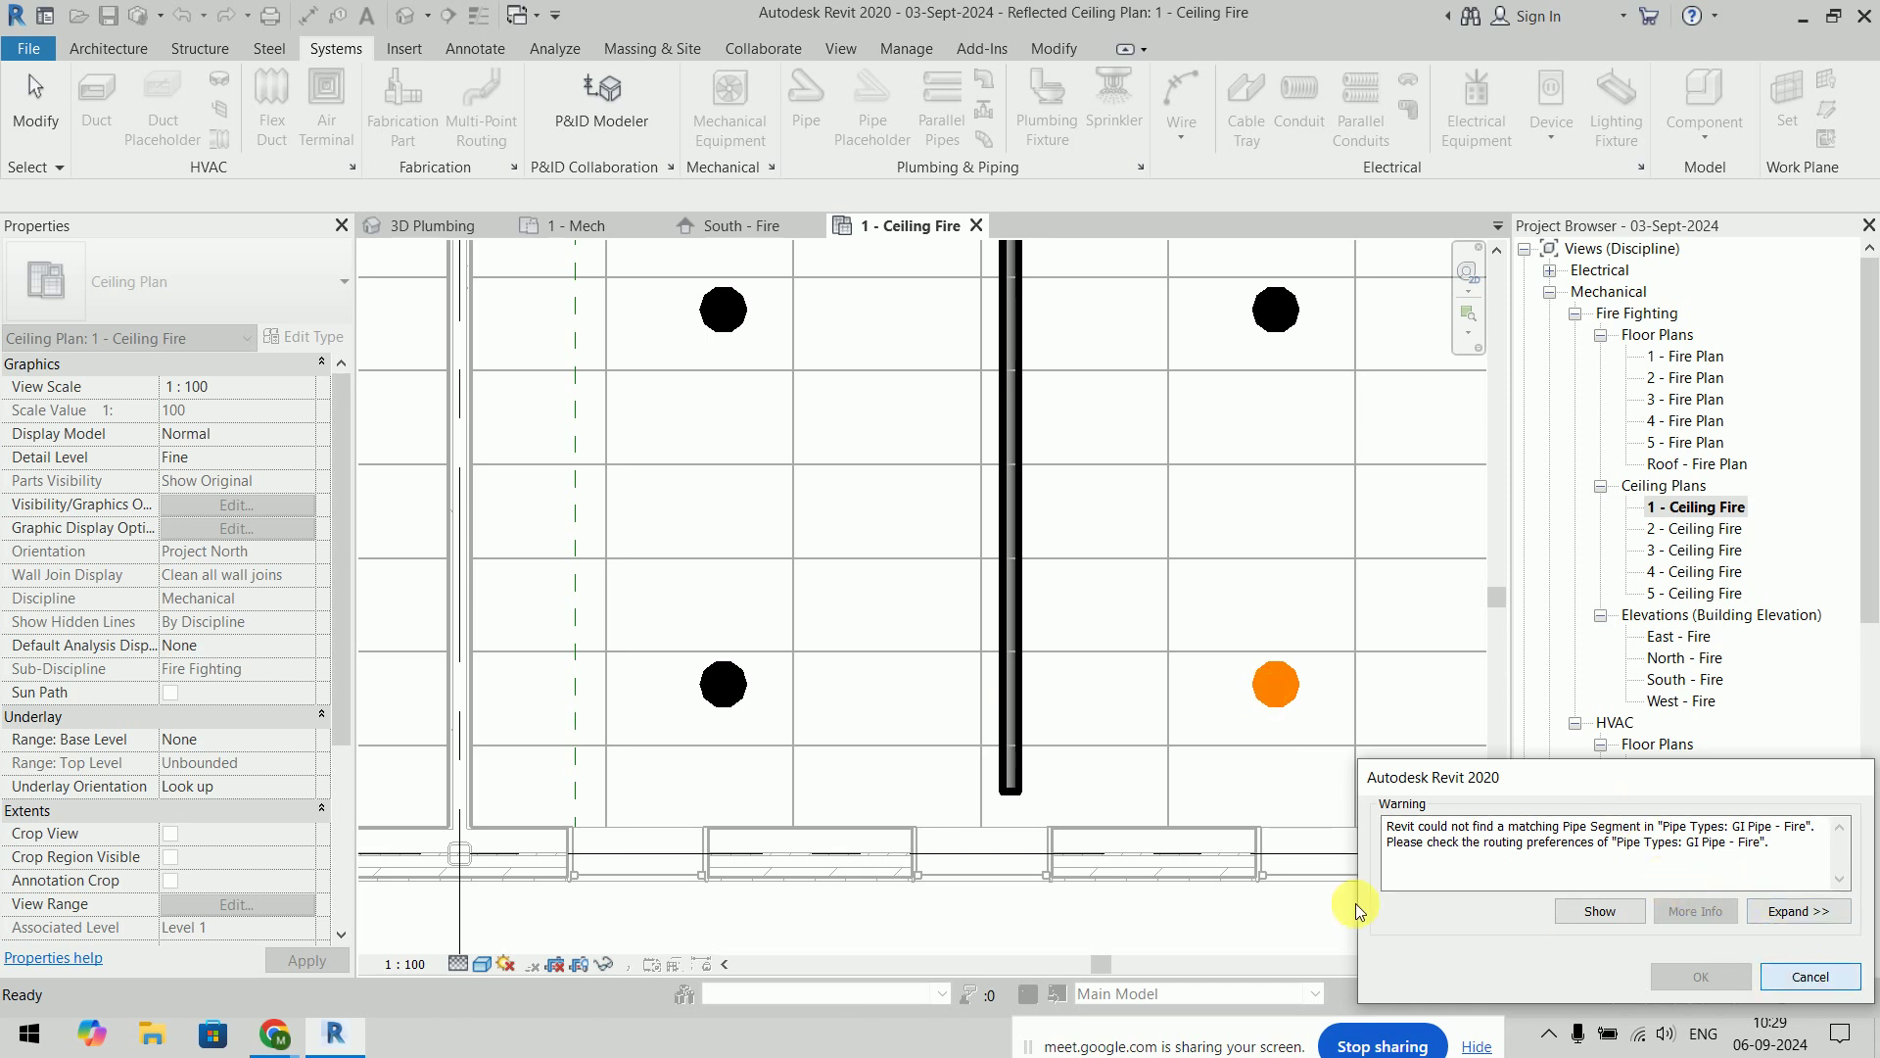
click(1285, 695)
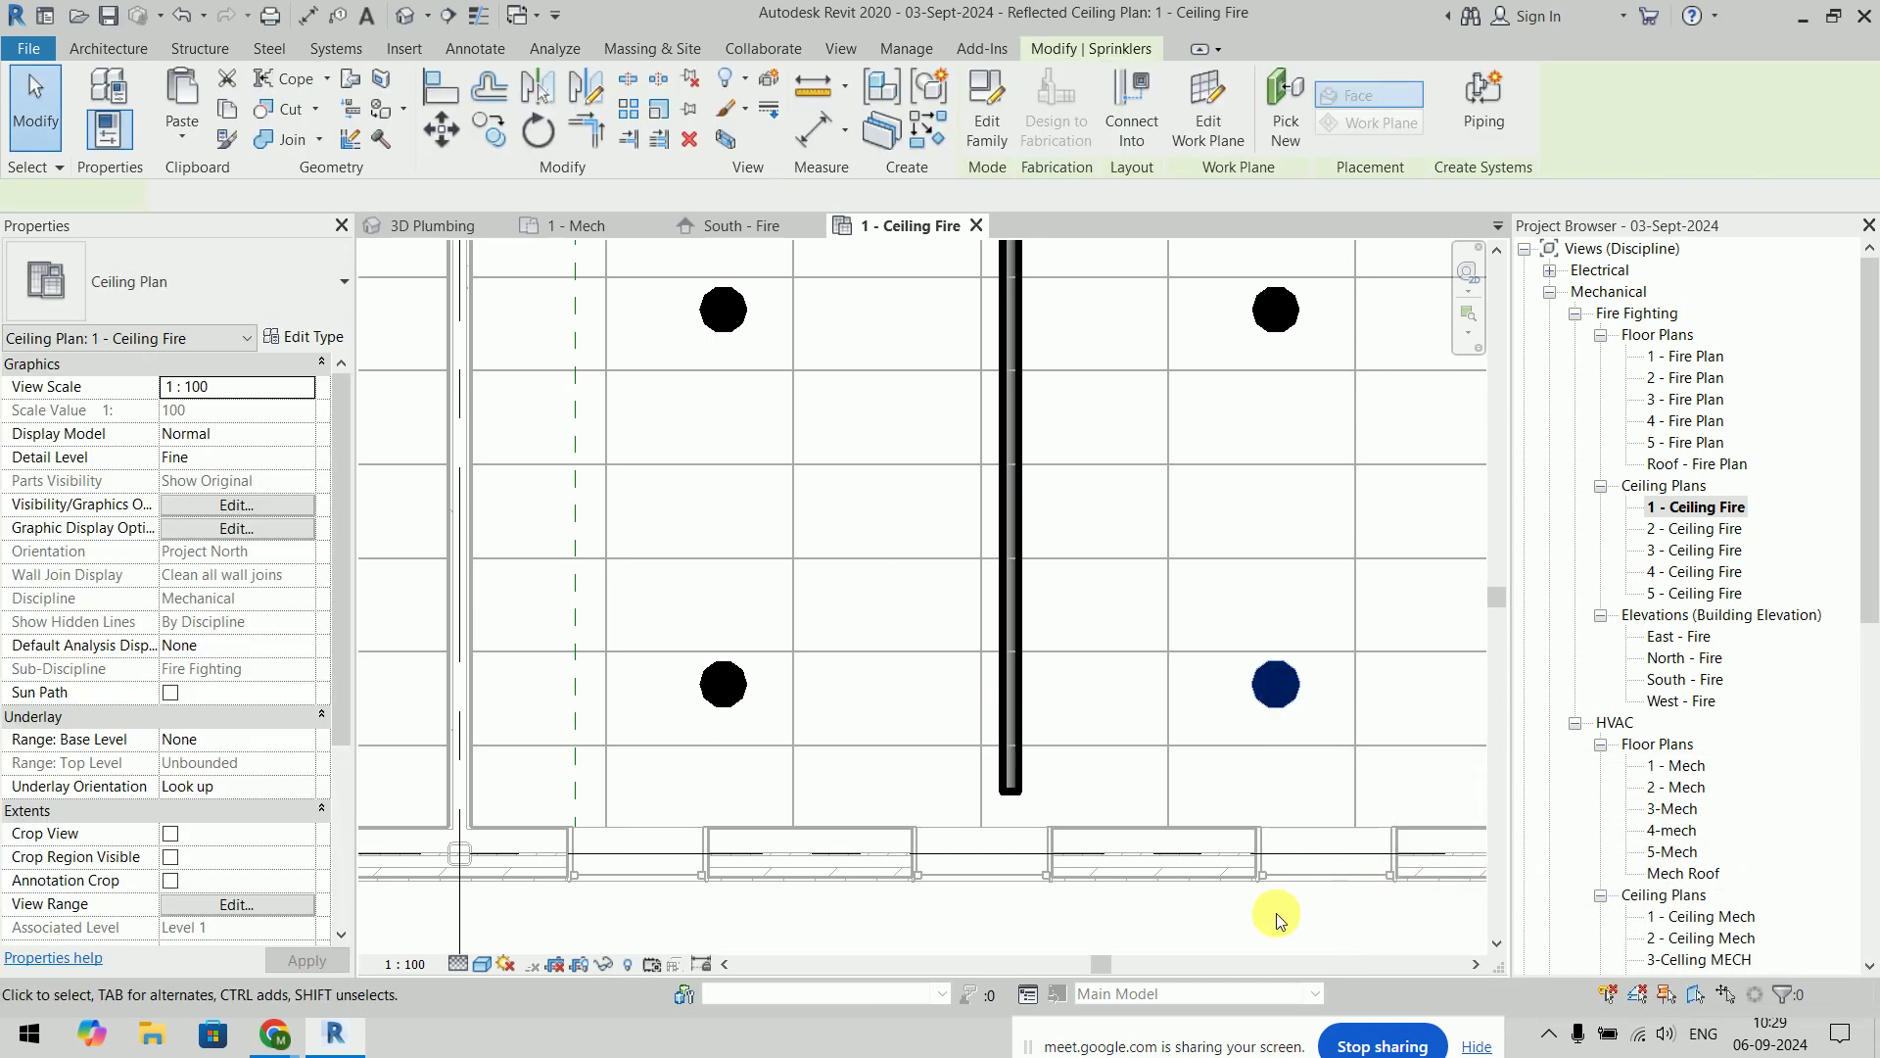
click(1273, 581)
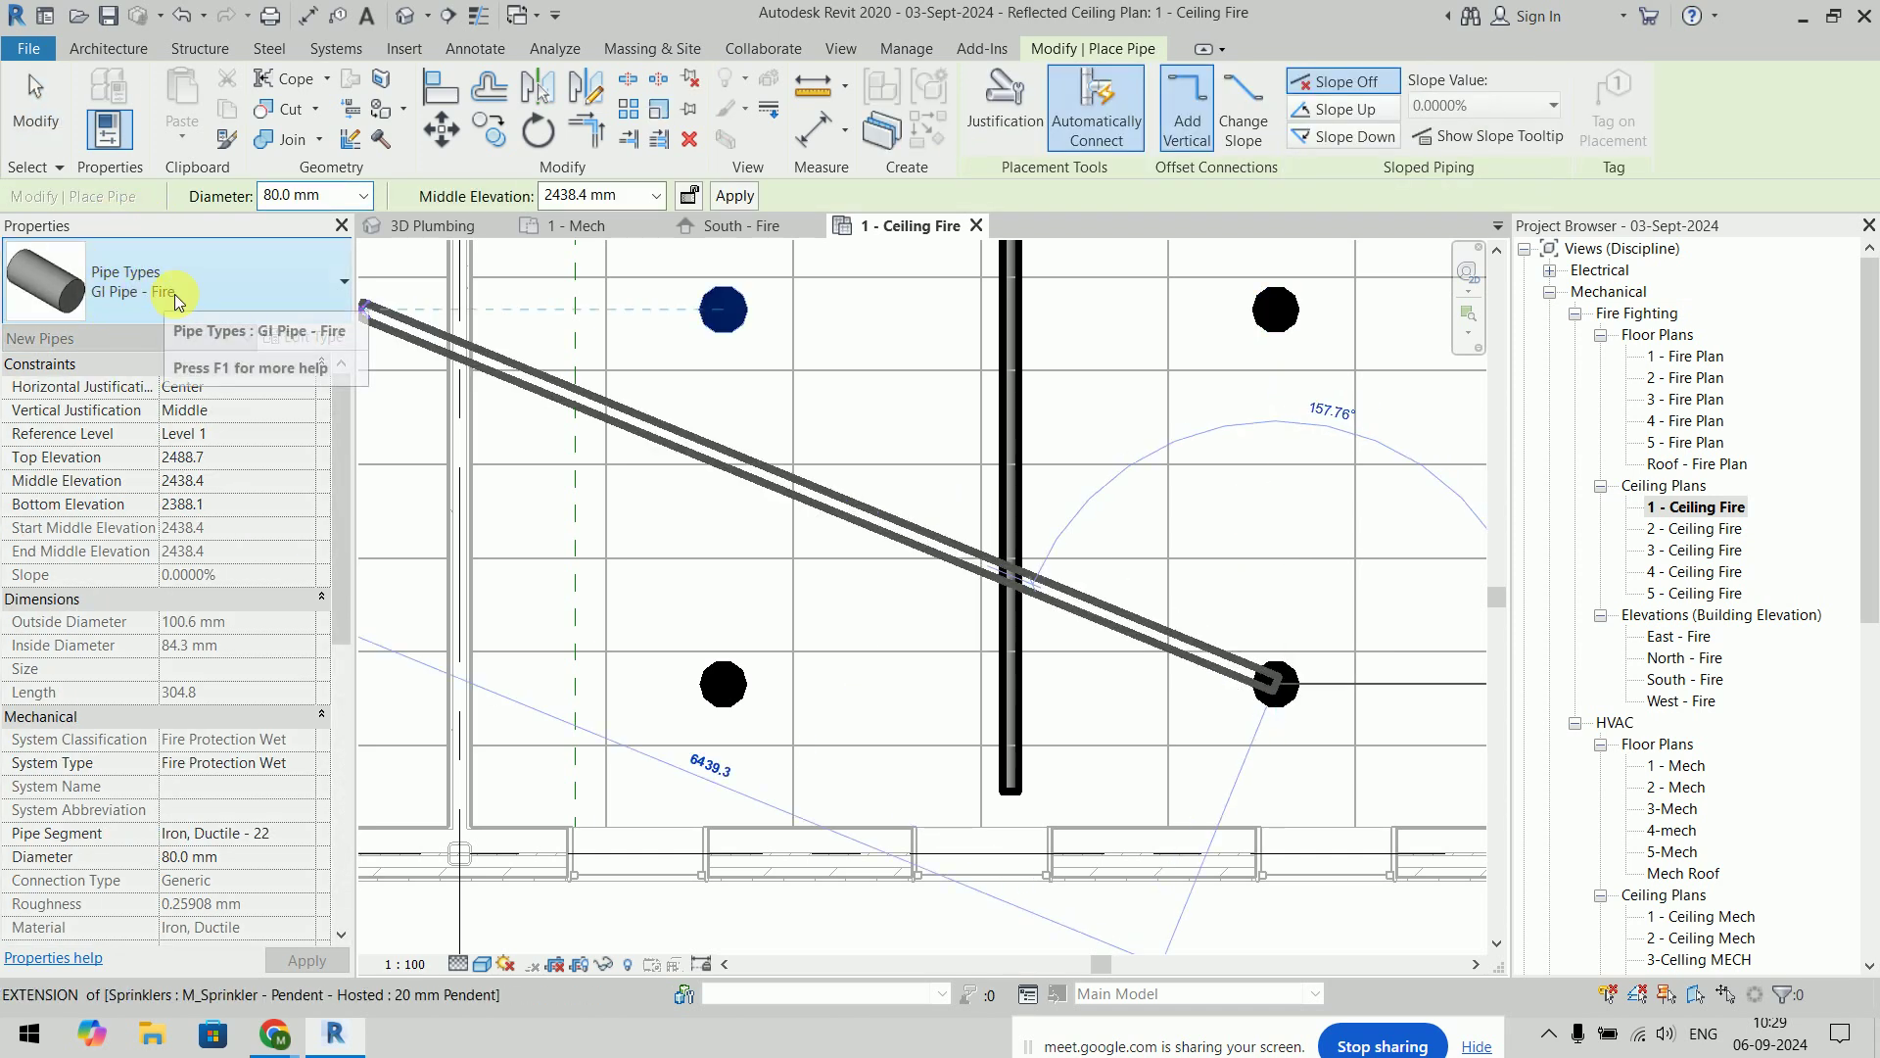
click(364, 196)
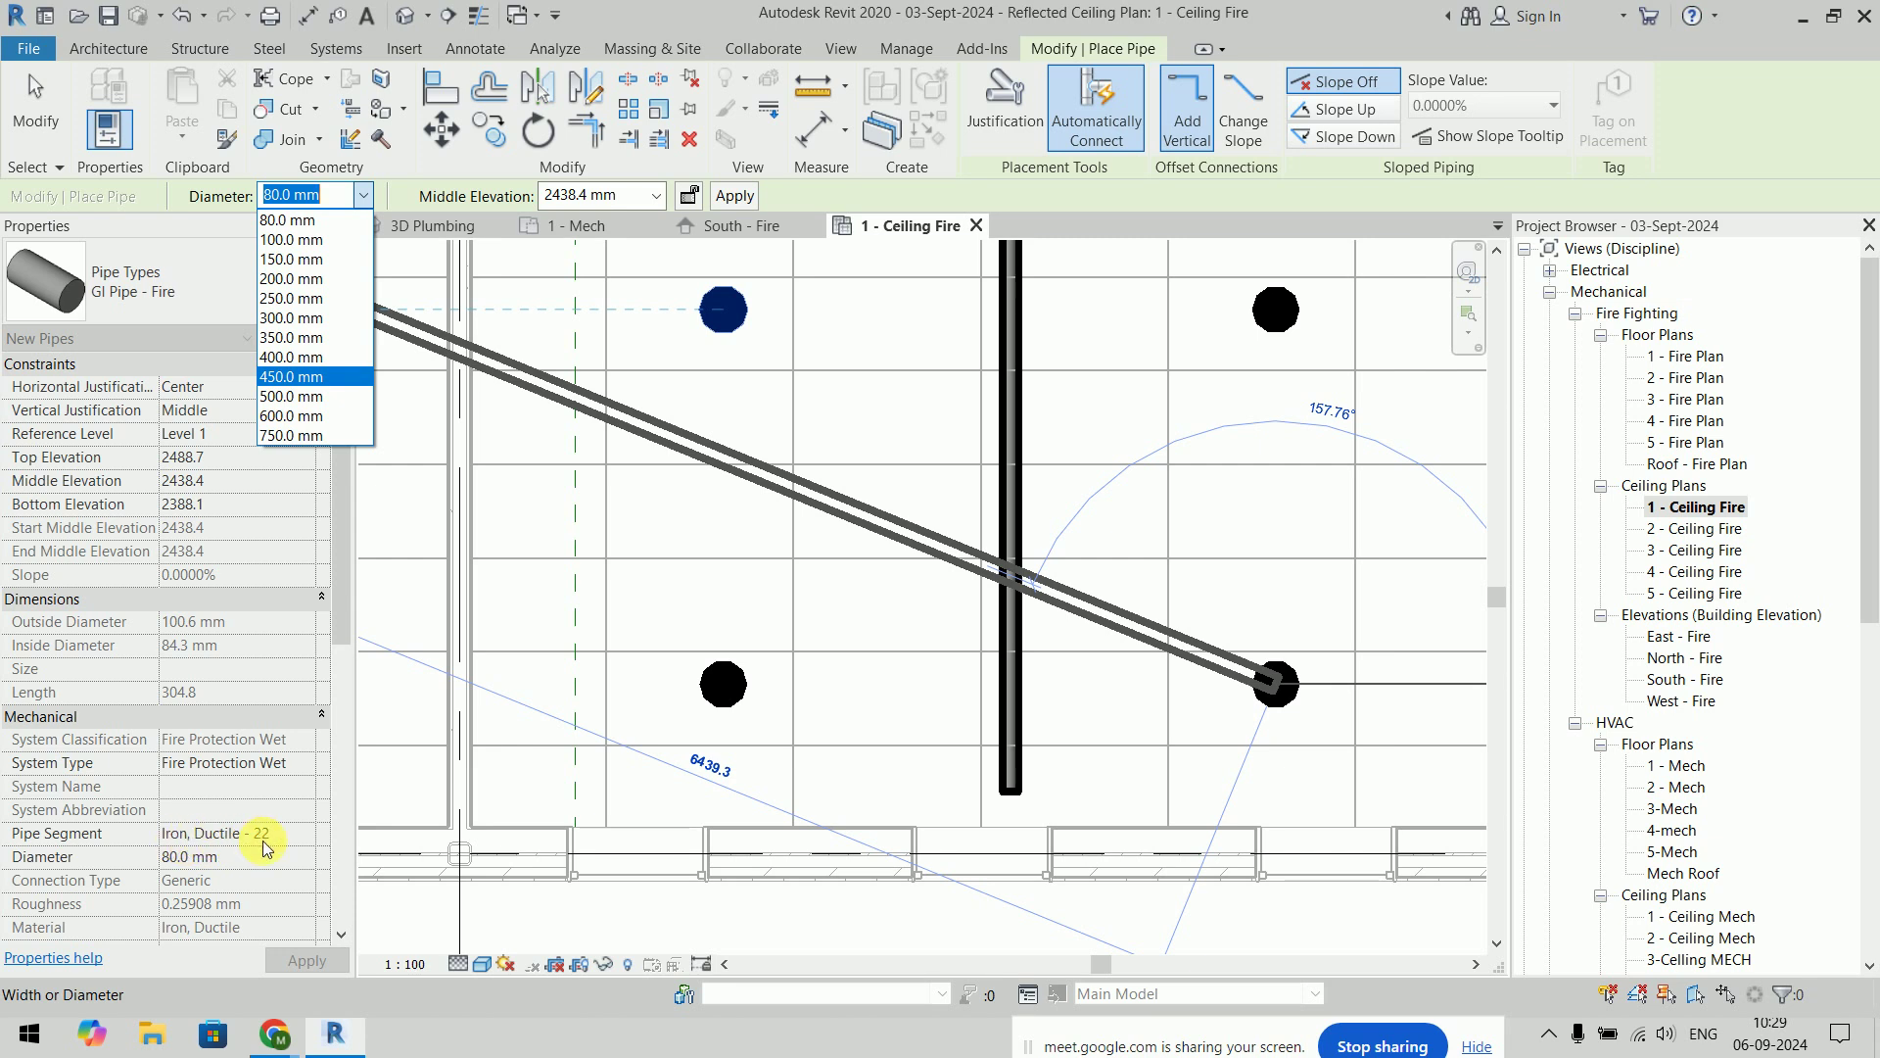
key(Escape)
key(Escape)
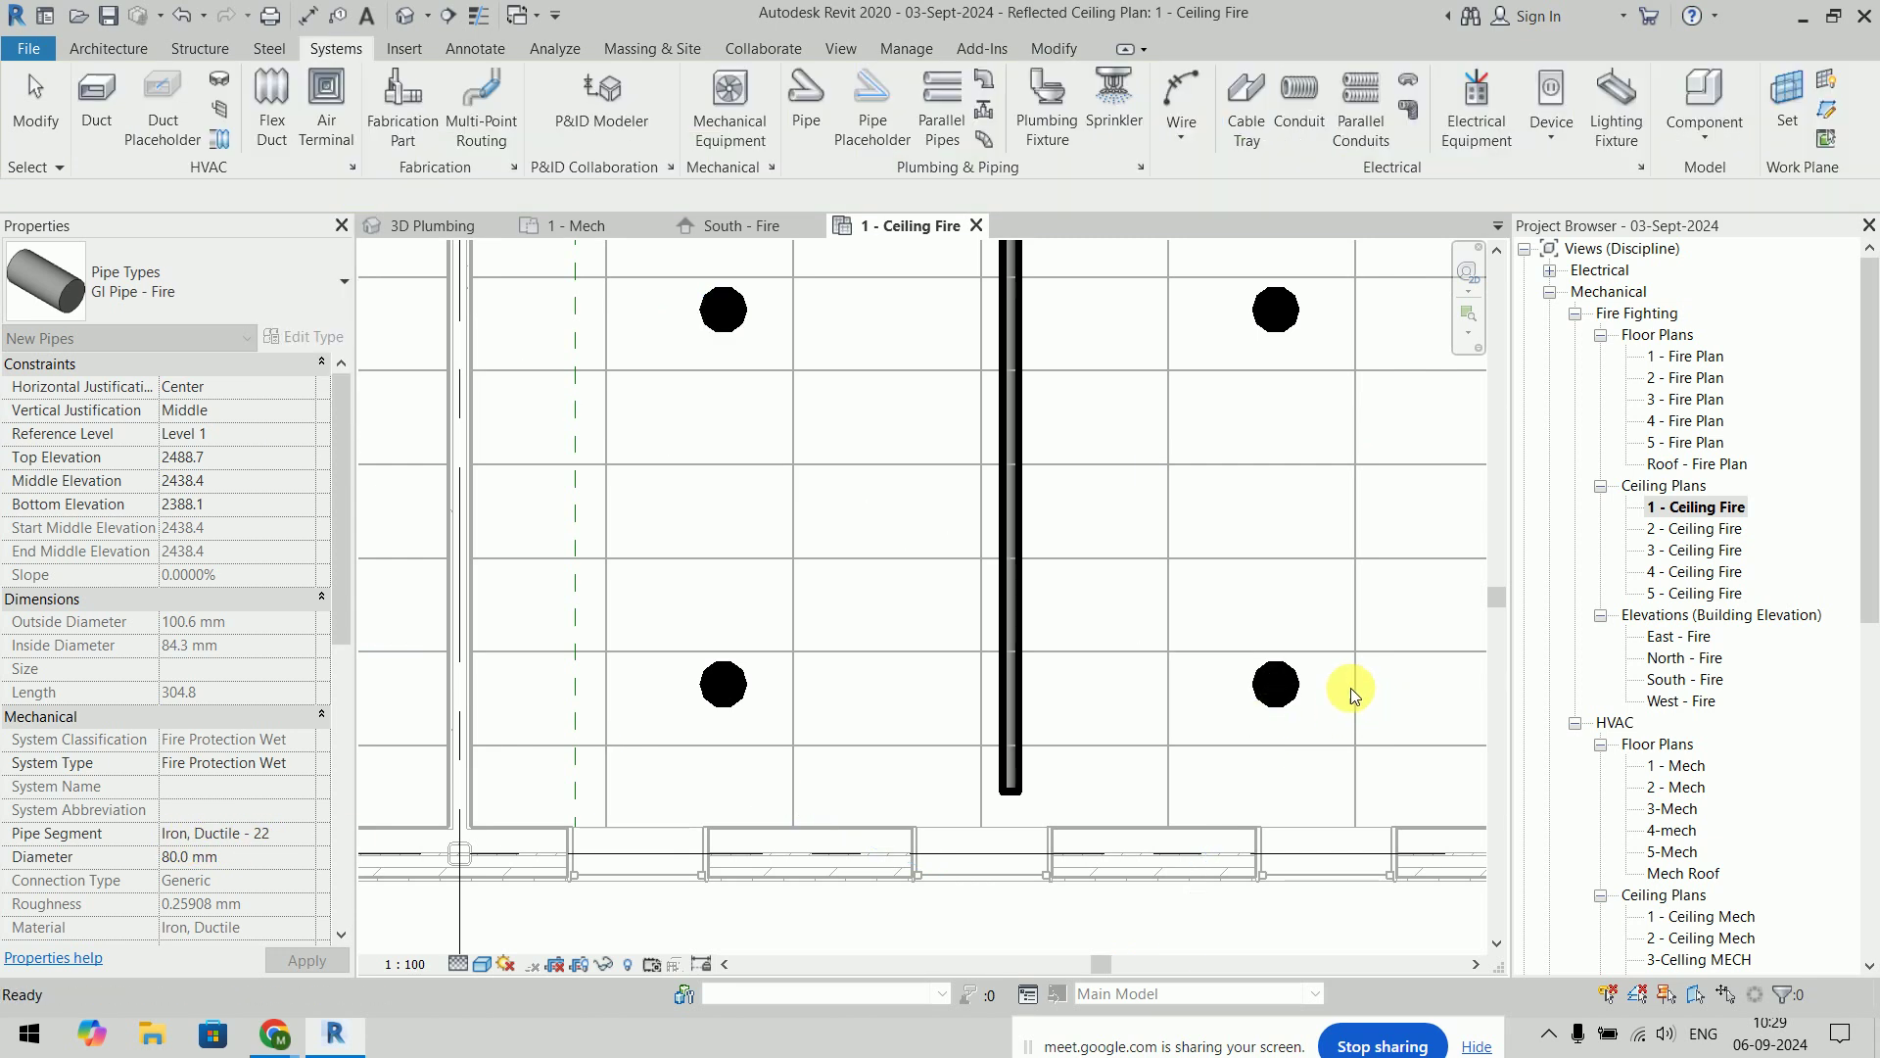
click(1283, 695)
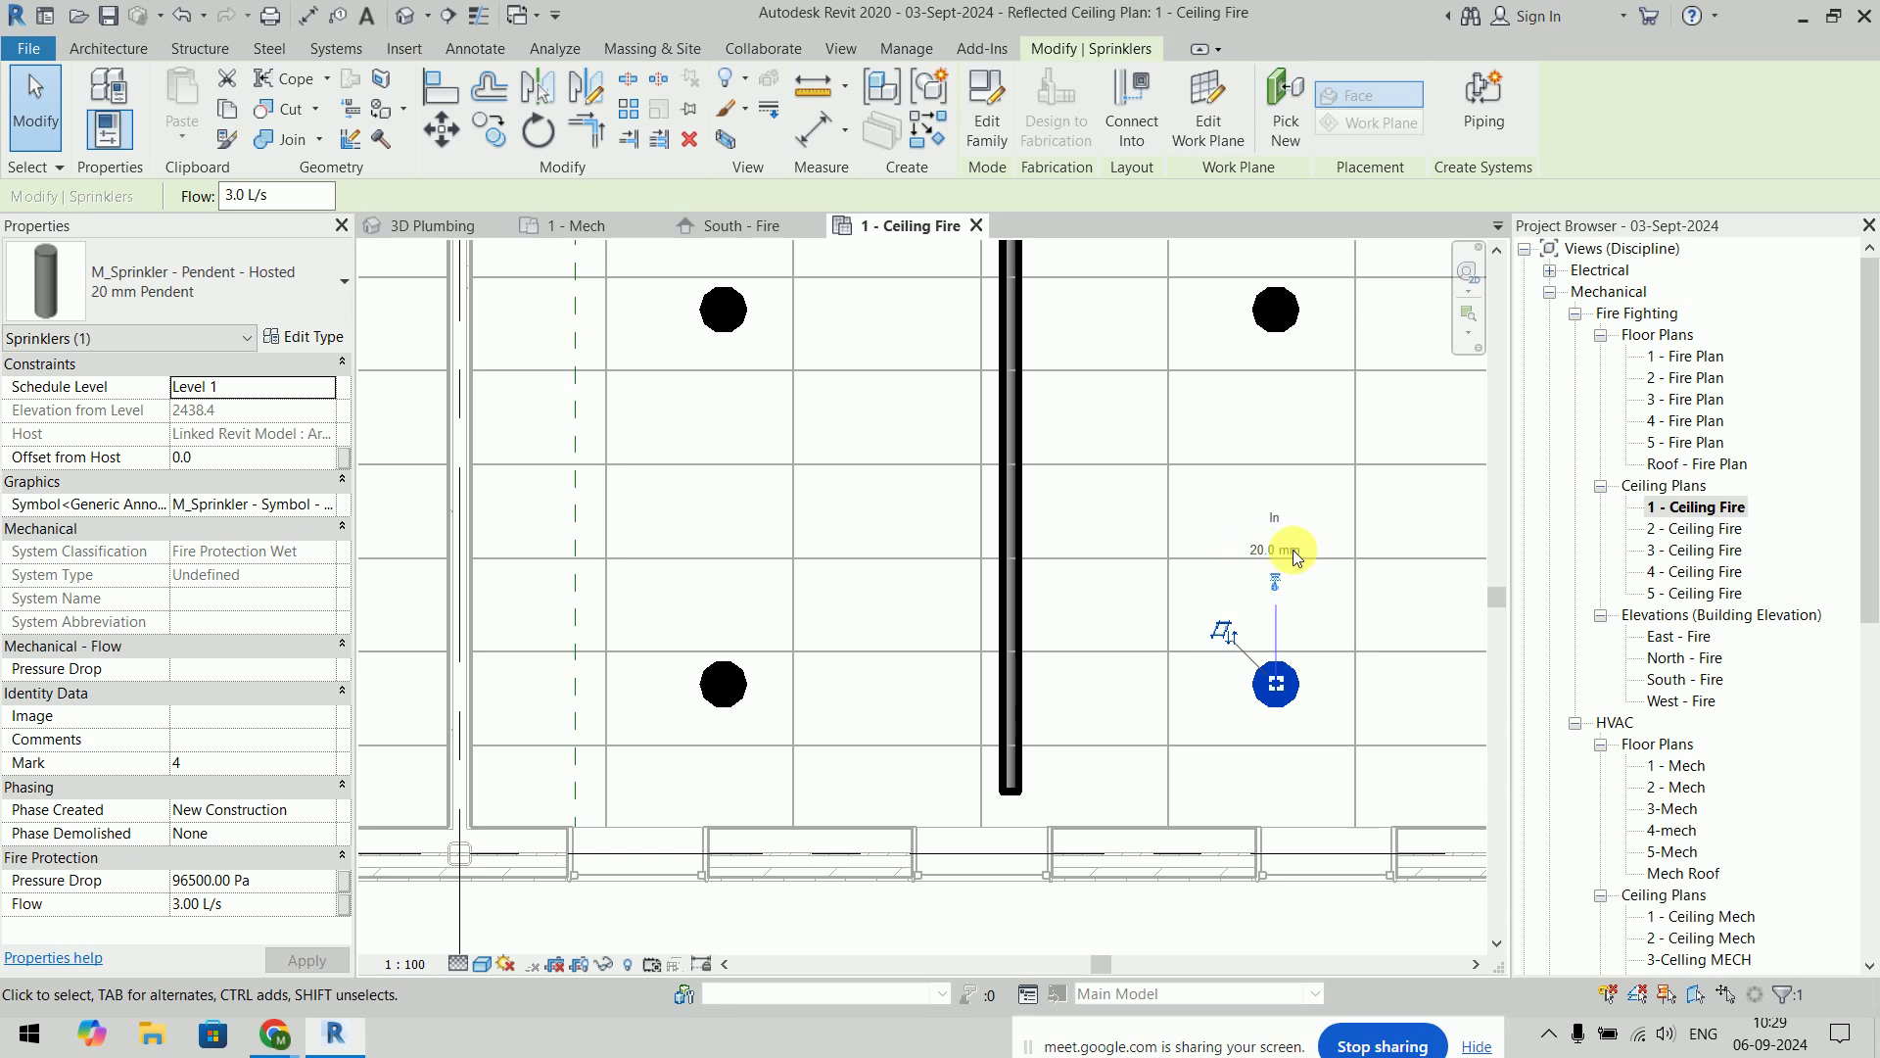
click(1164, 118)
click(1008, 617)
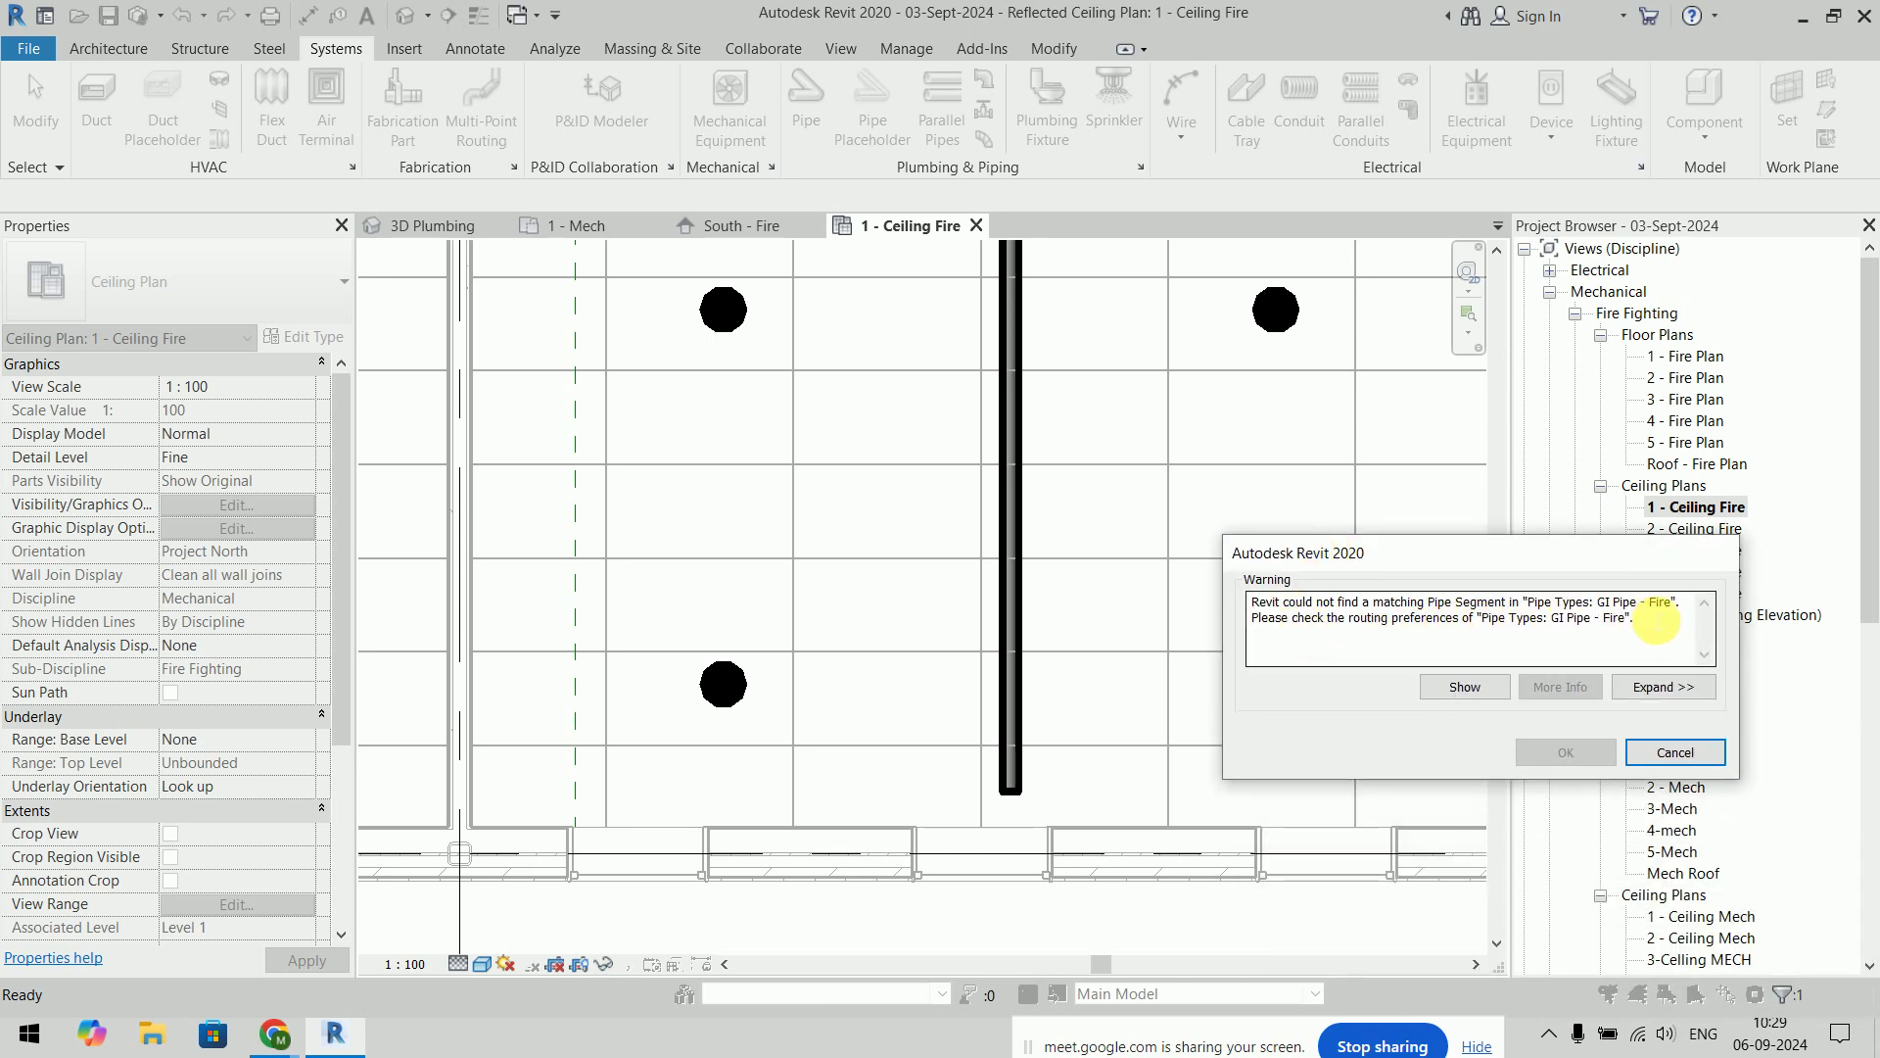
key(Escape)
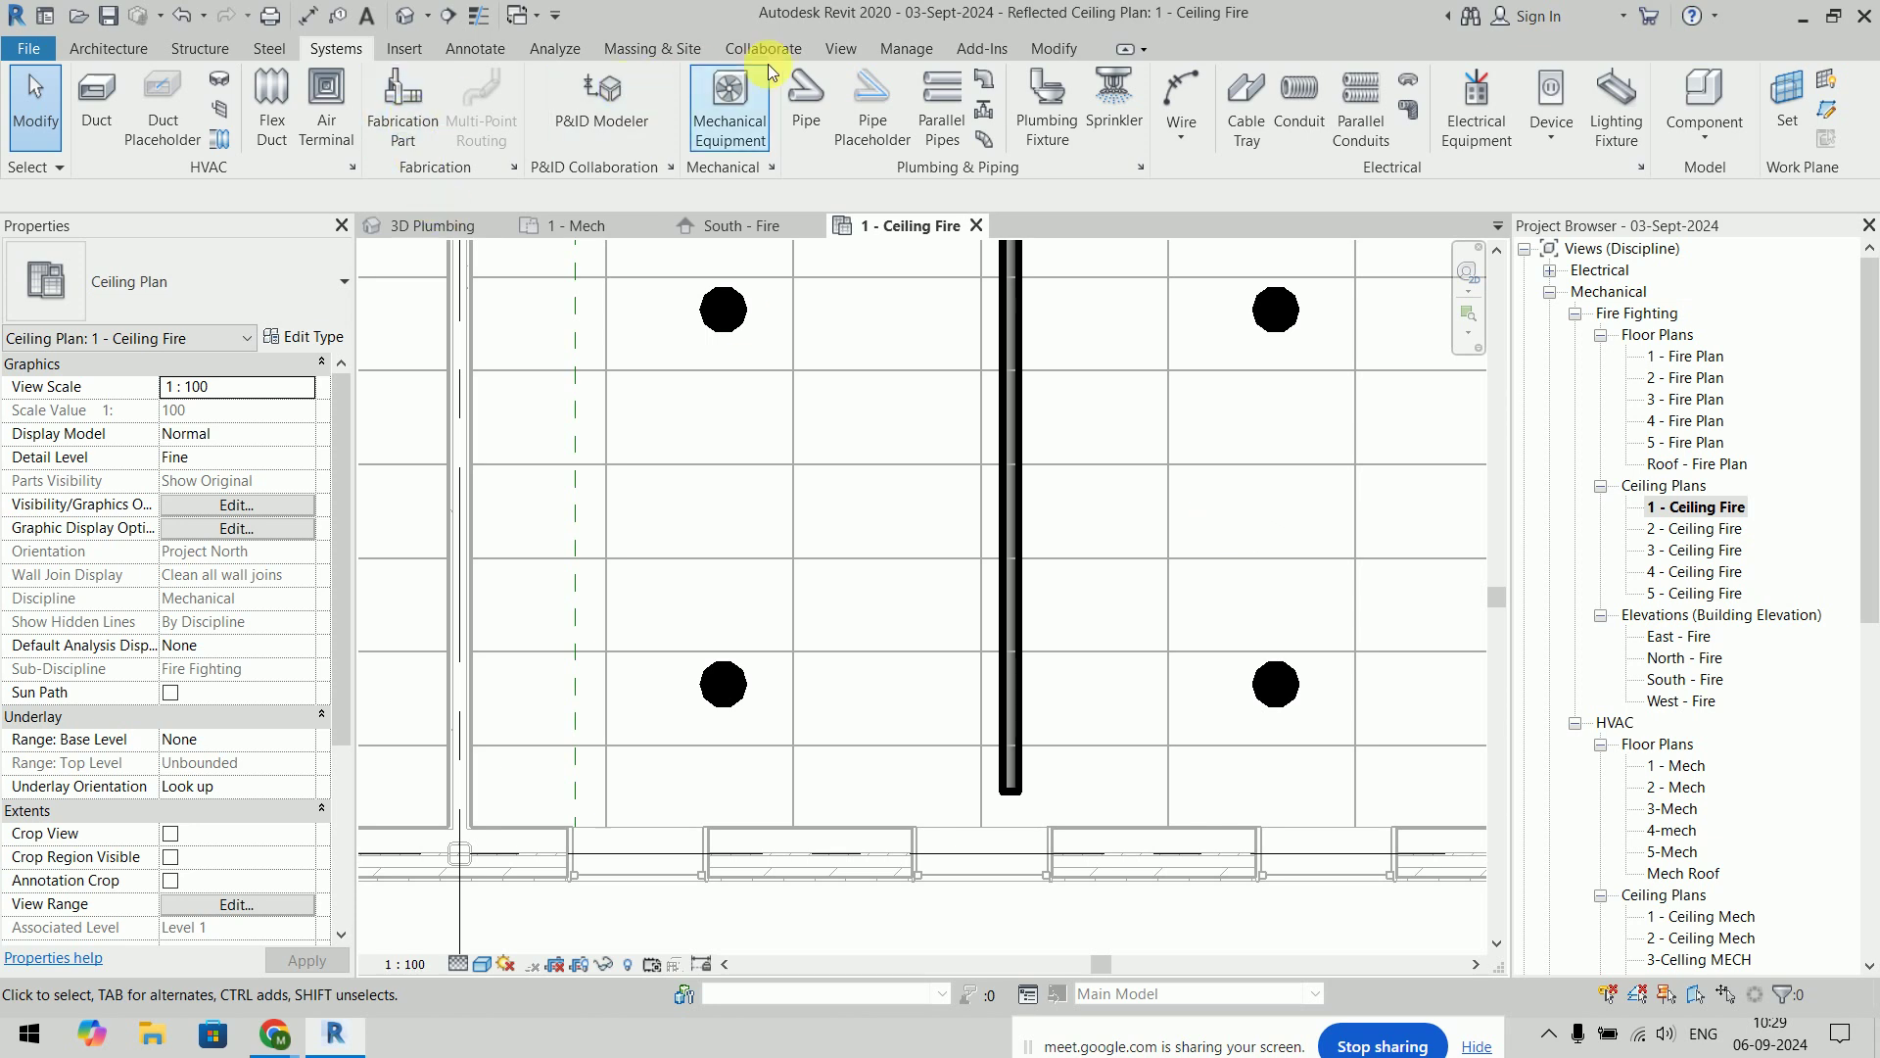
Open Mechanical Settings Segments and Sizes and select the Iron, Ductile - 22 segment
click(1142, 169)
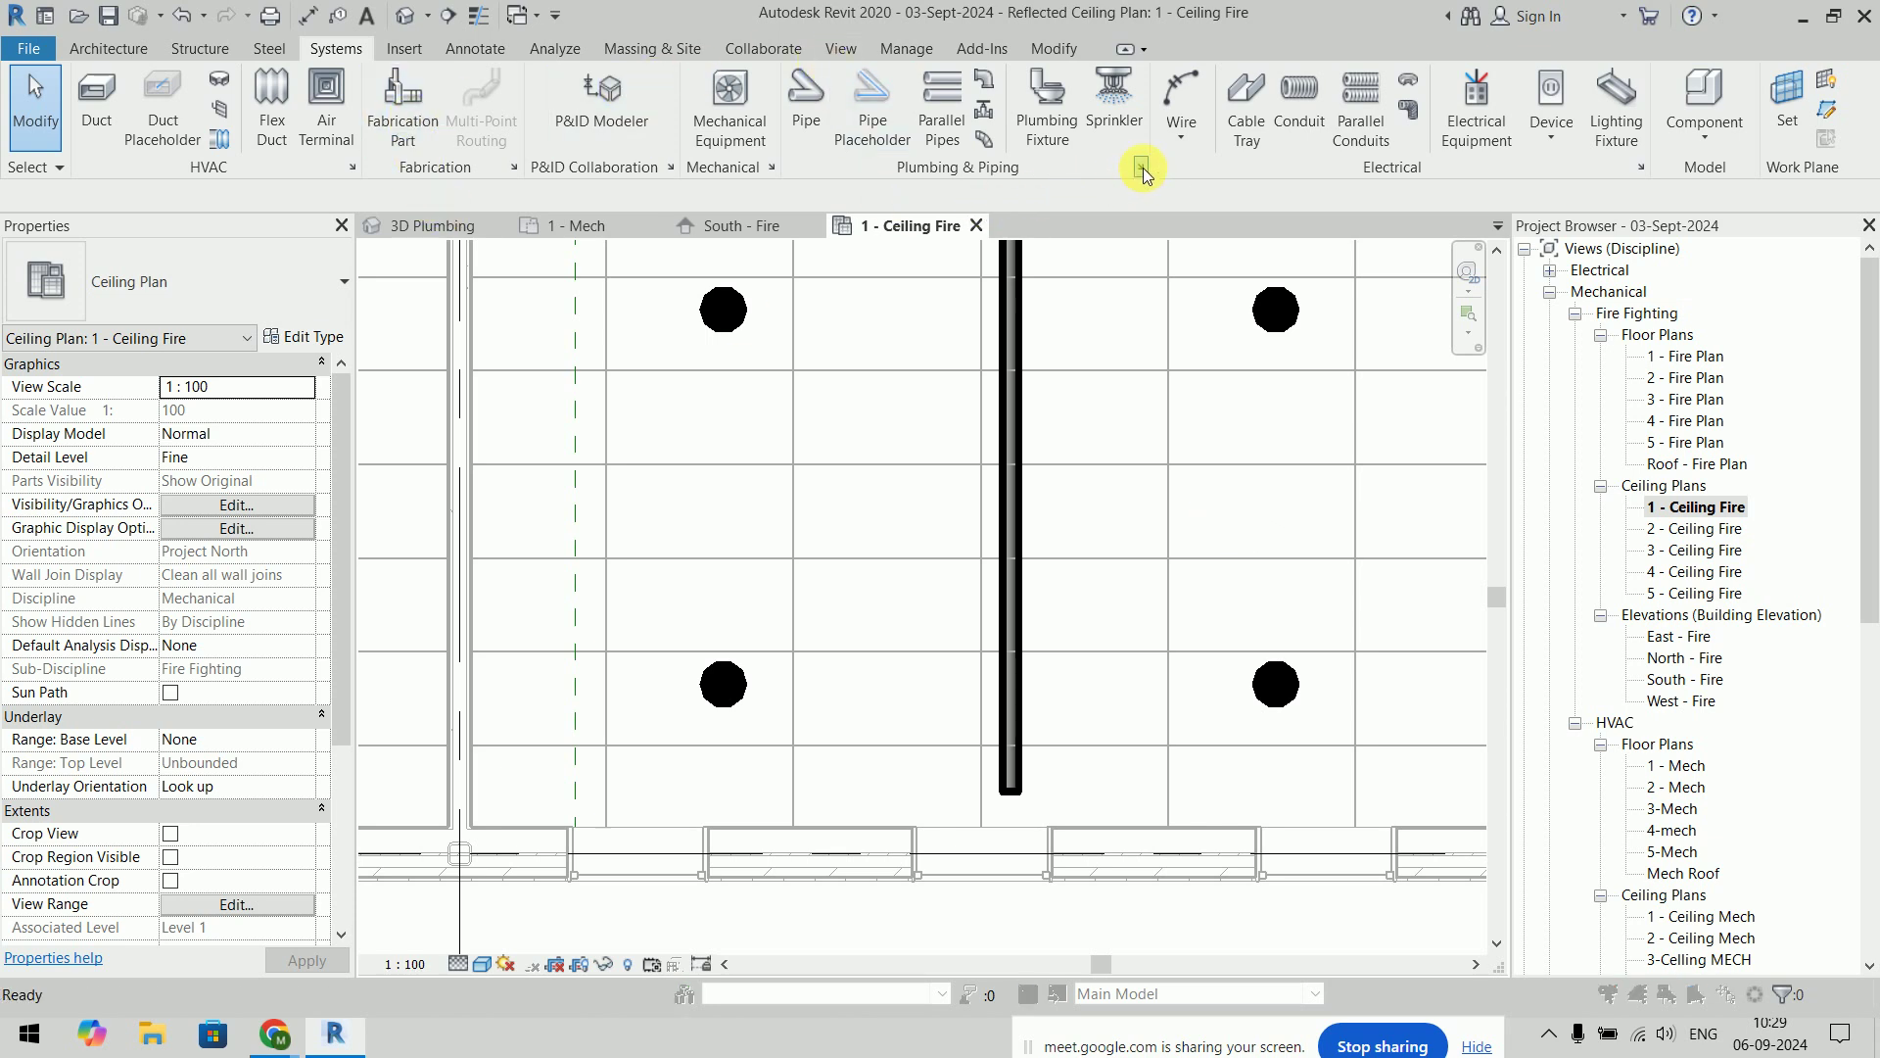
drag(960, 154, 718, 145)
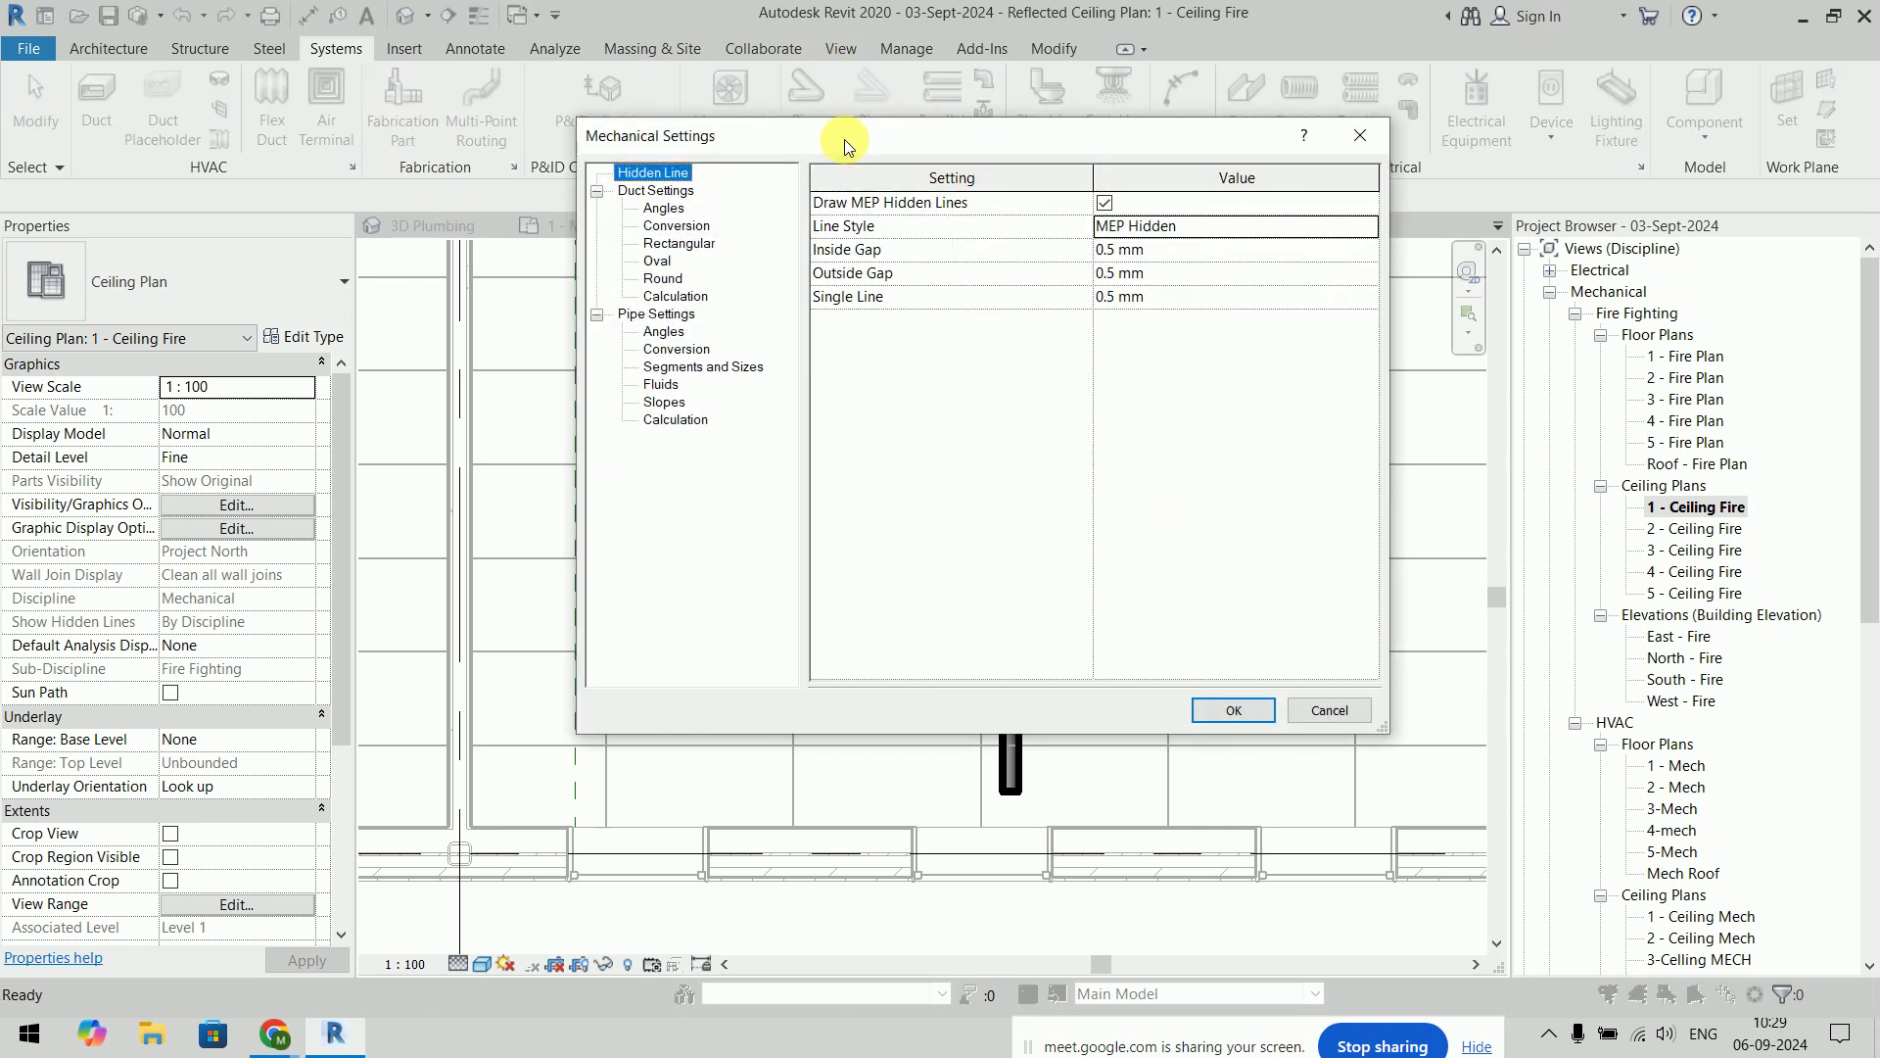
click(451, 308)
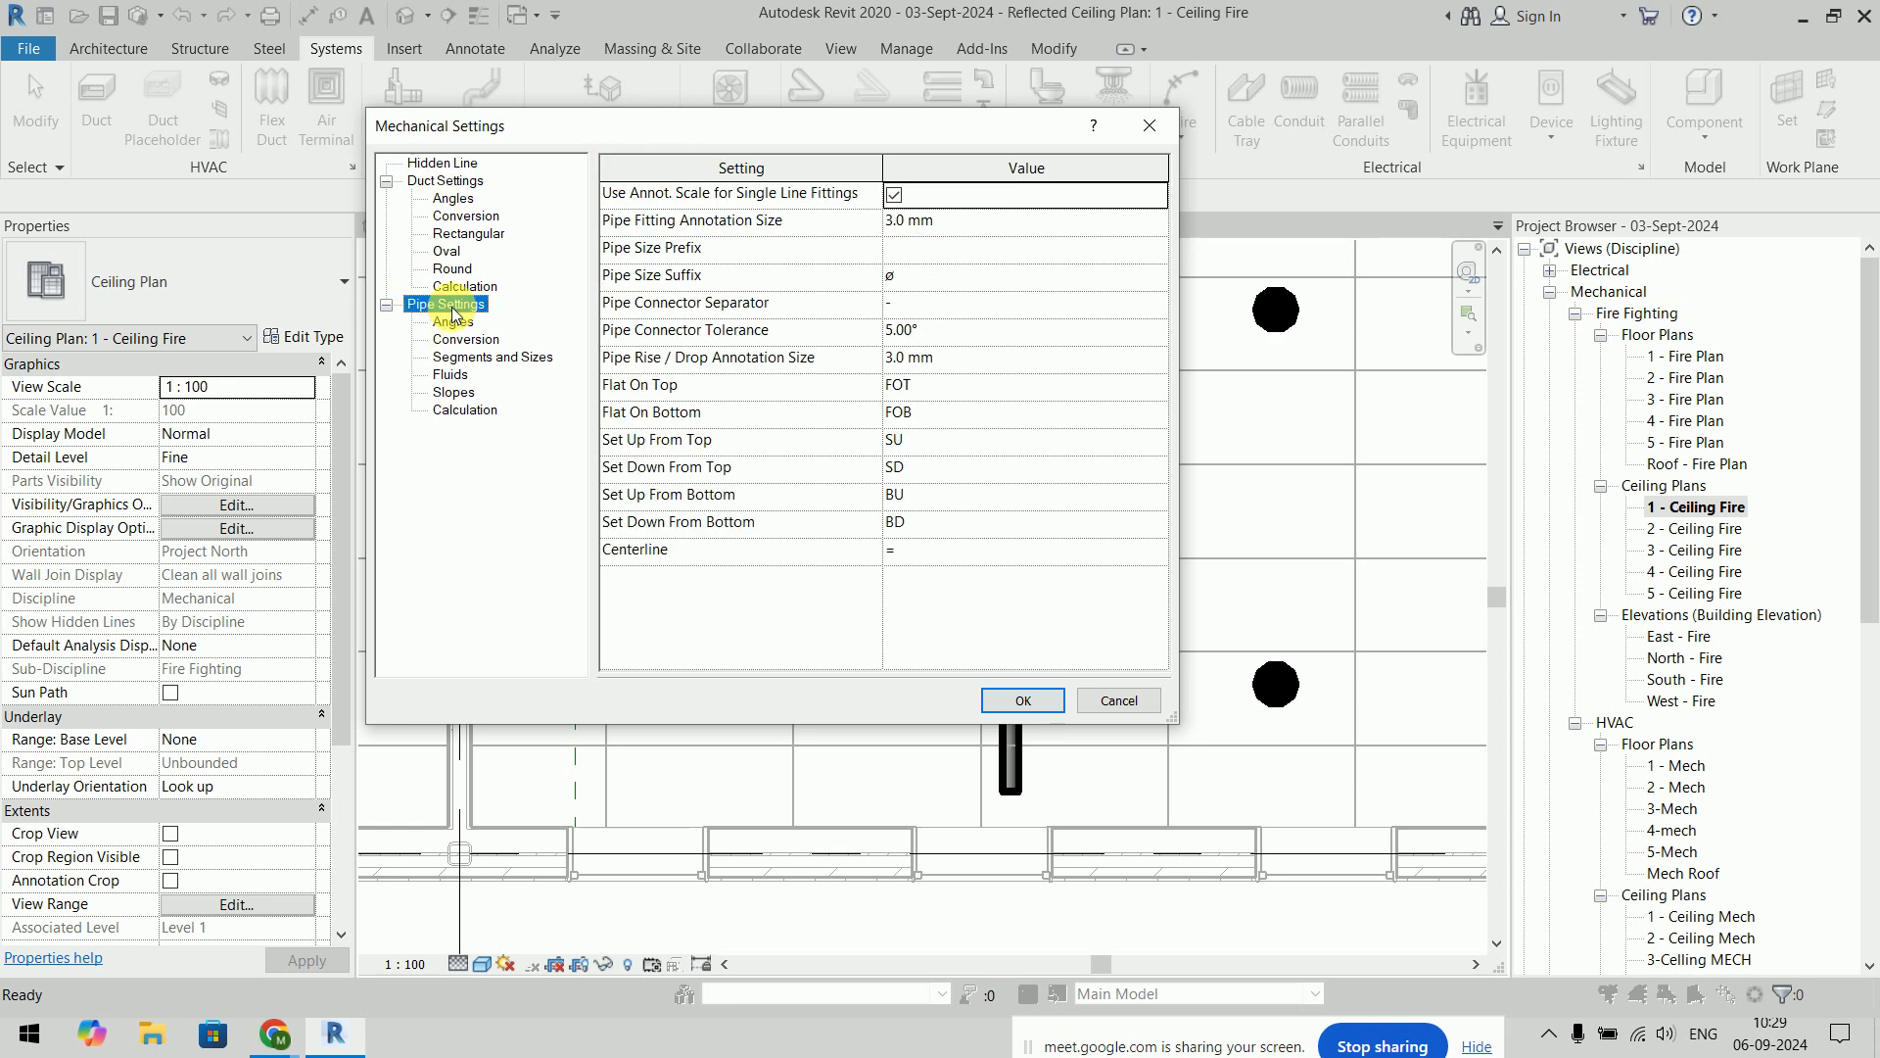
click(479, 358)
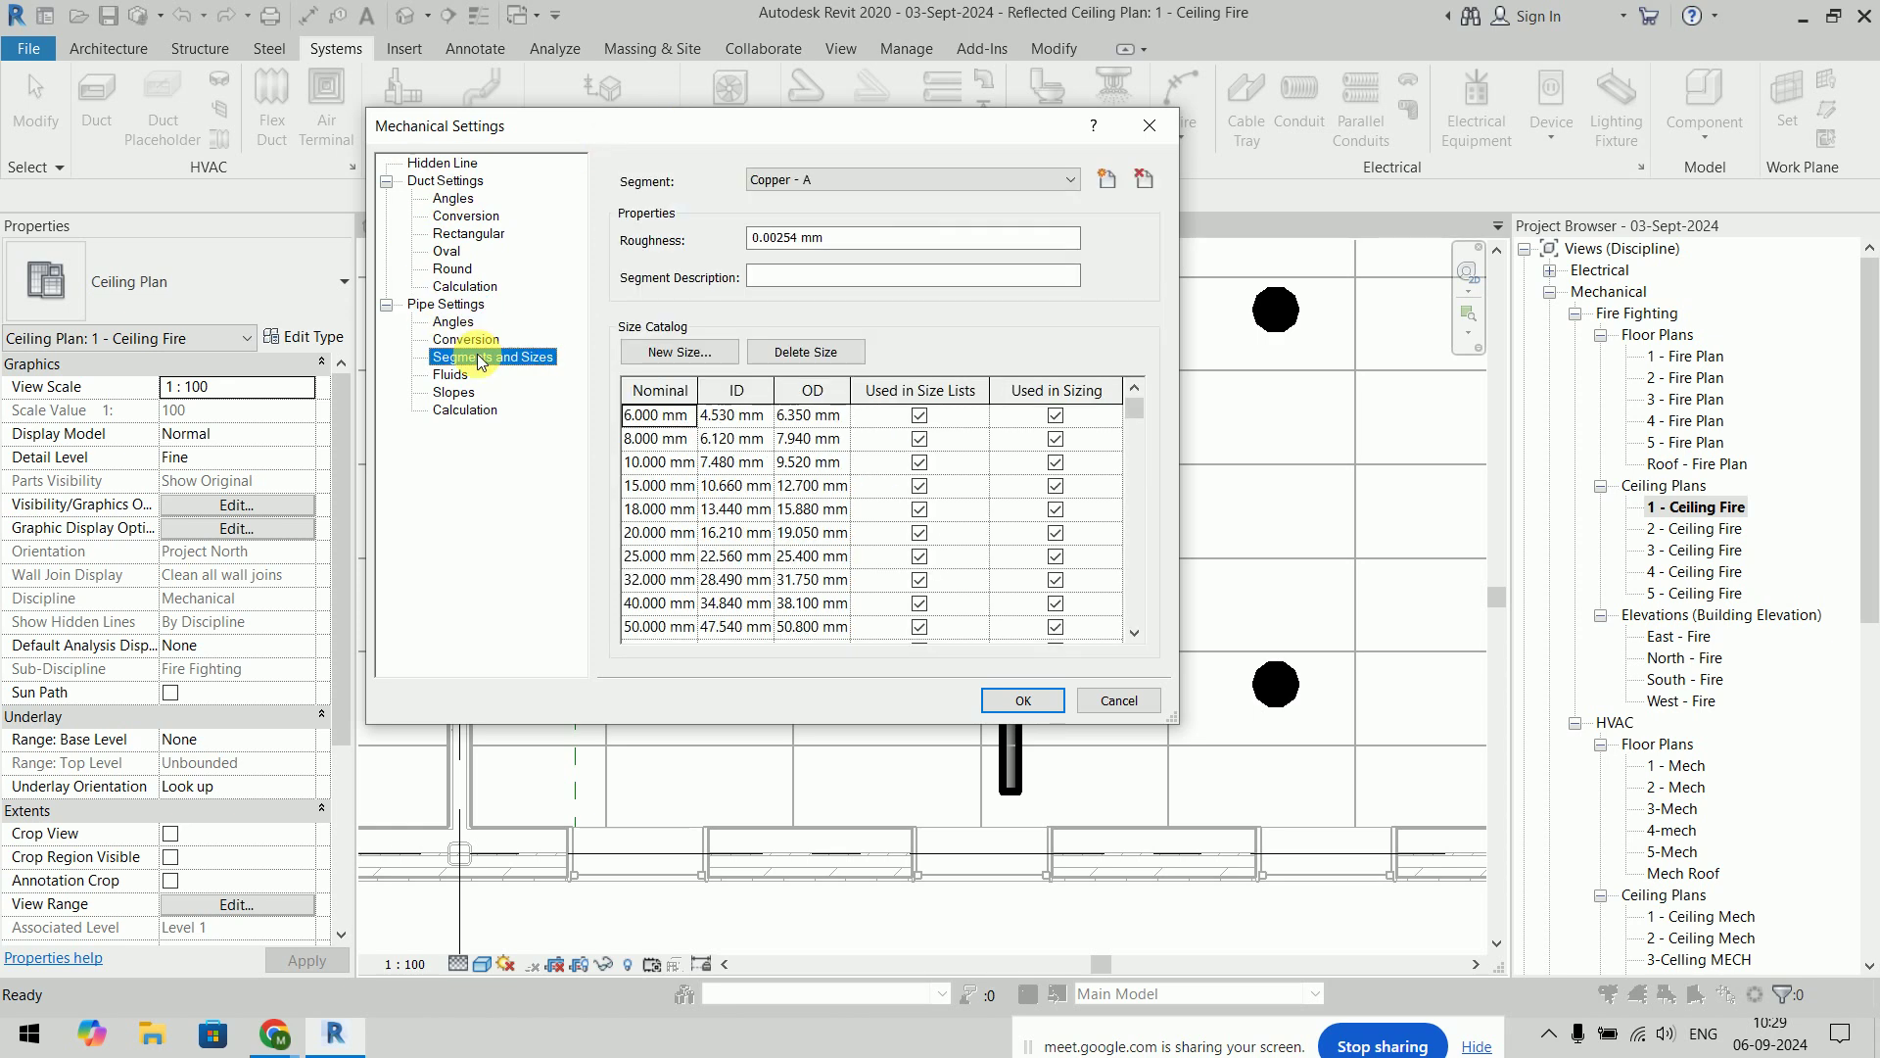
click(1049, 179)
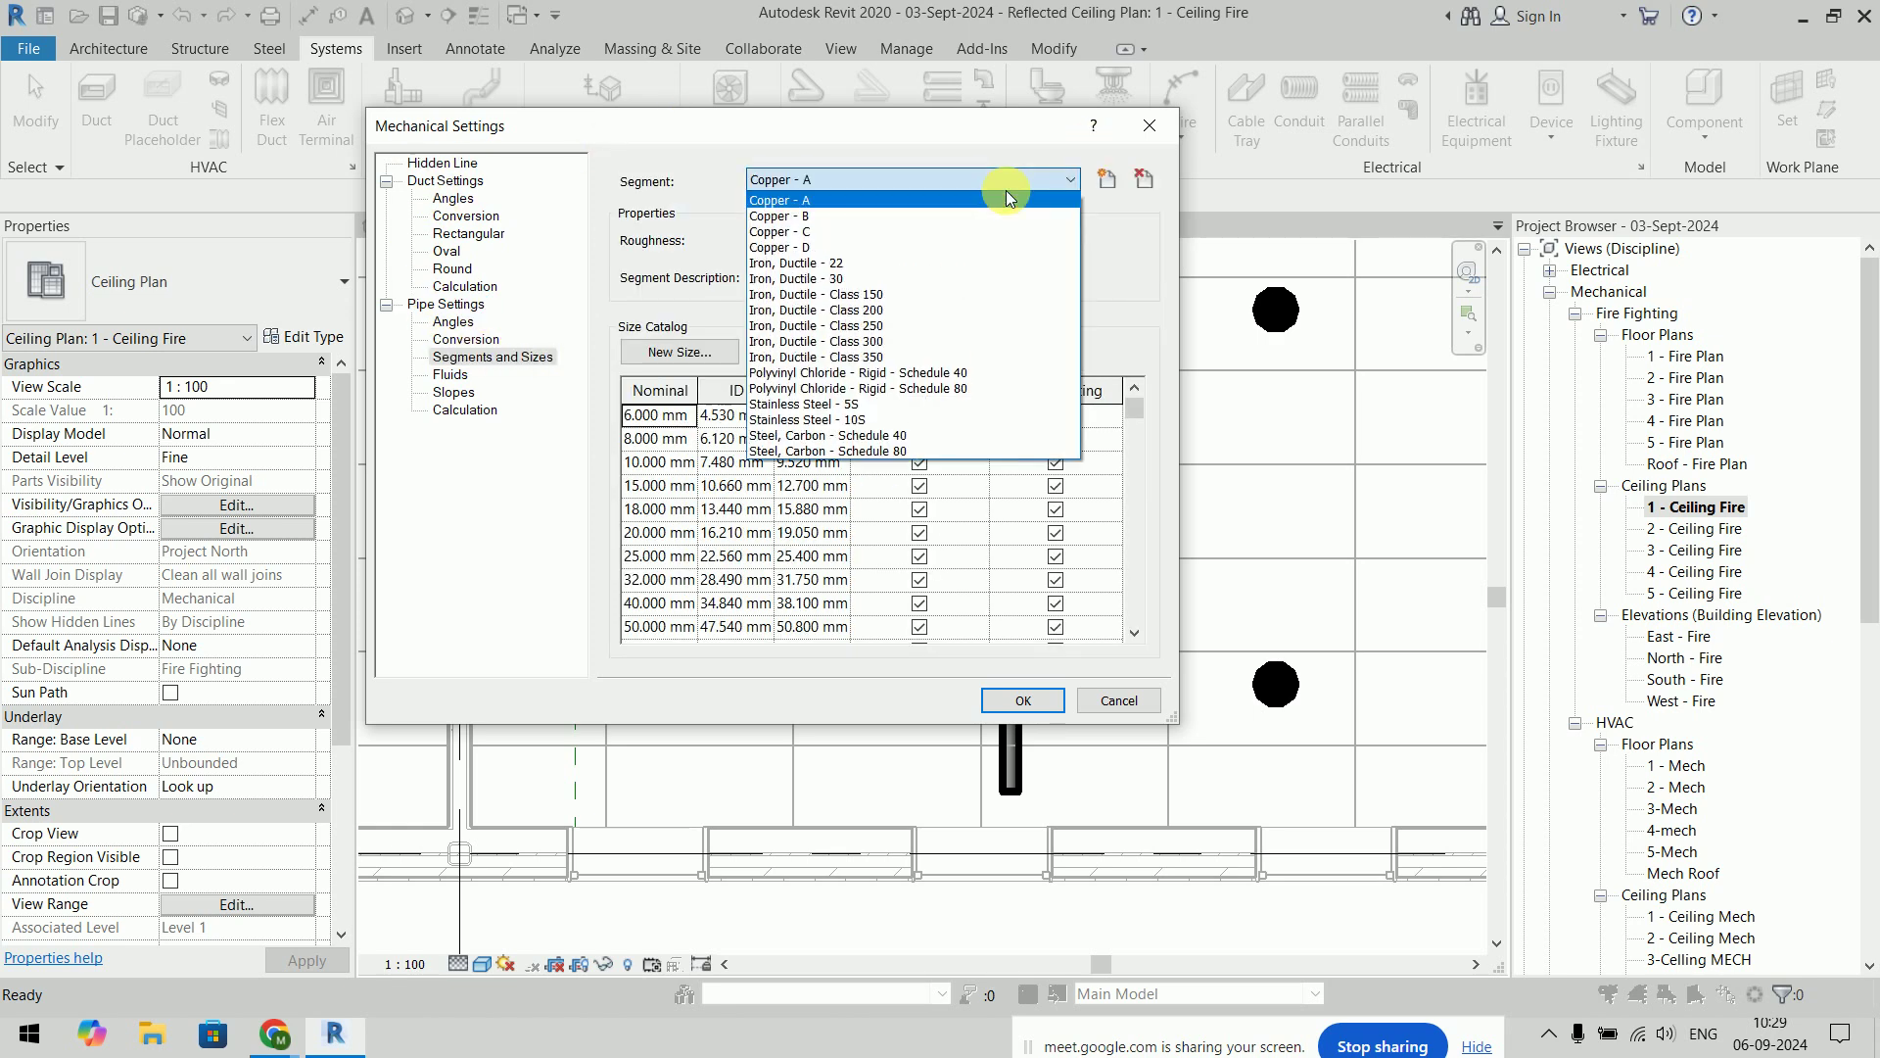
click(995, 262)
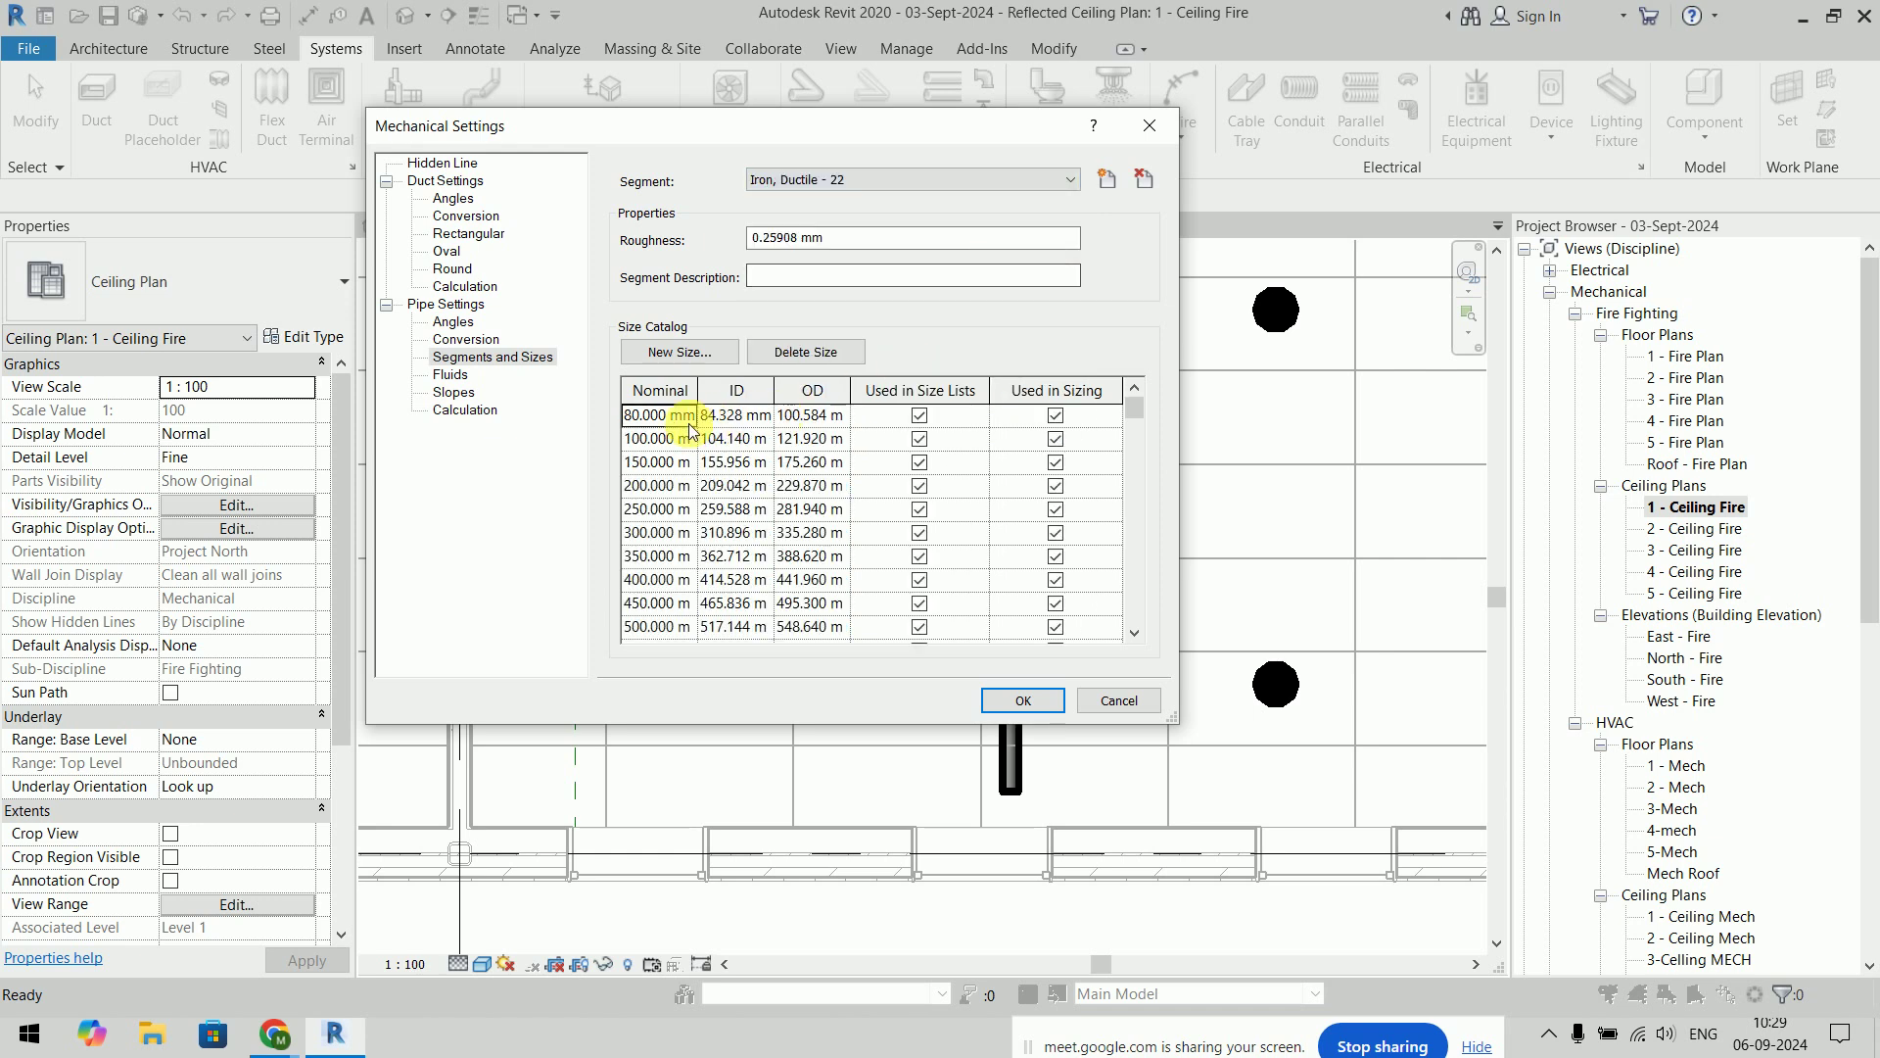
drag(706, 397, 726, 397)
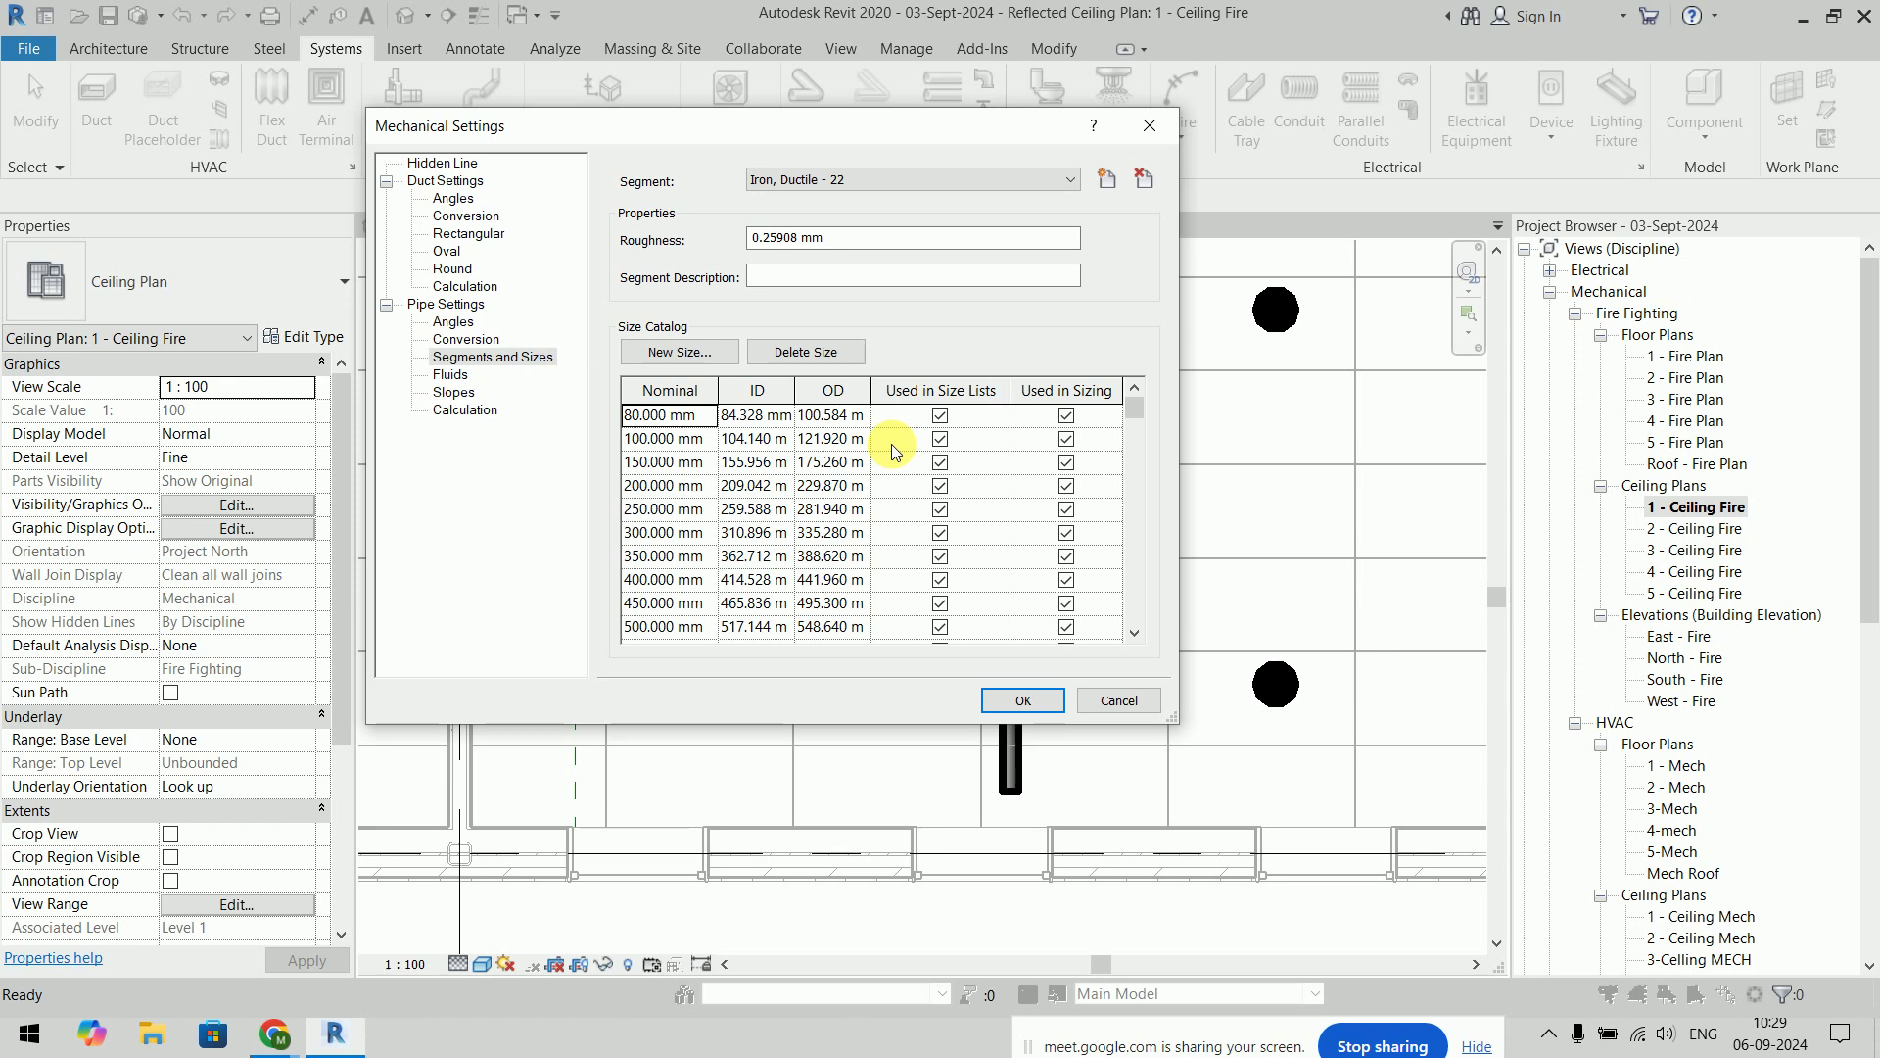
Add a 20 mm nominal size with 18.5 mm ID and 21.5 mm OD, and save
click(703, 348)
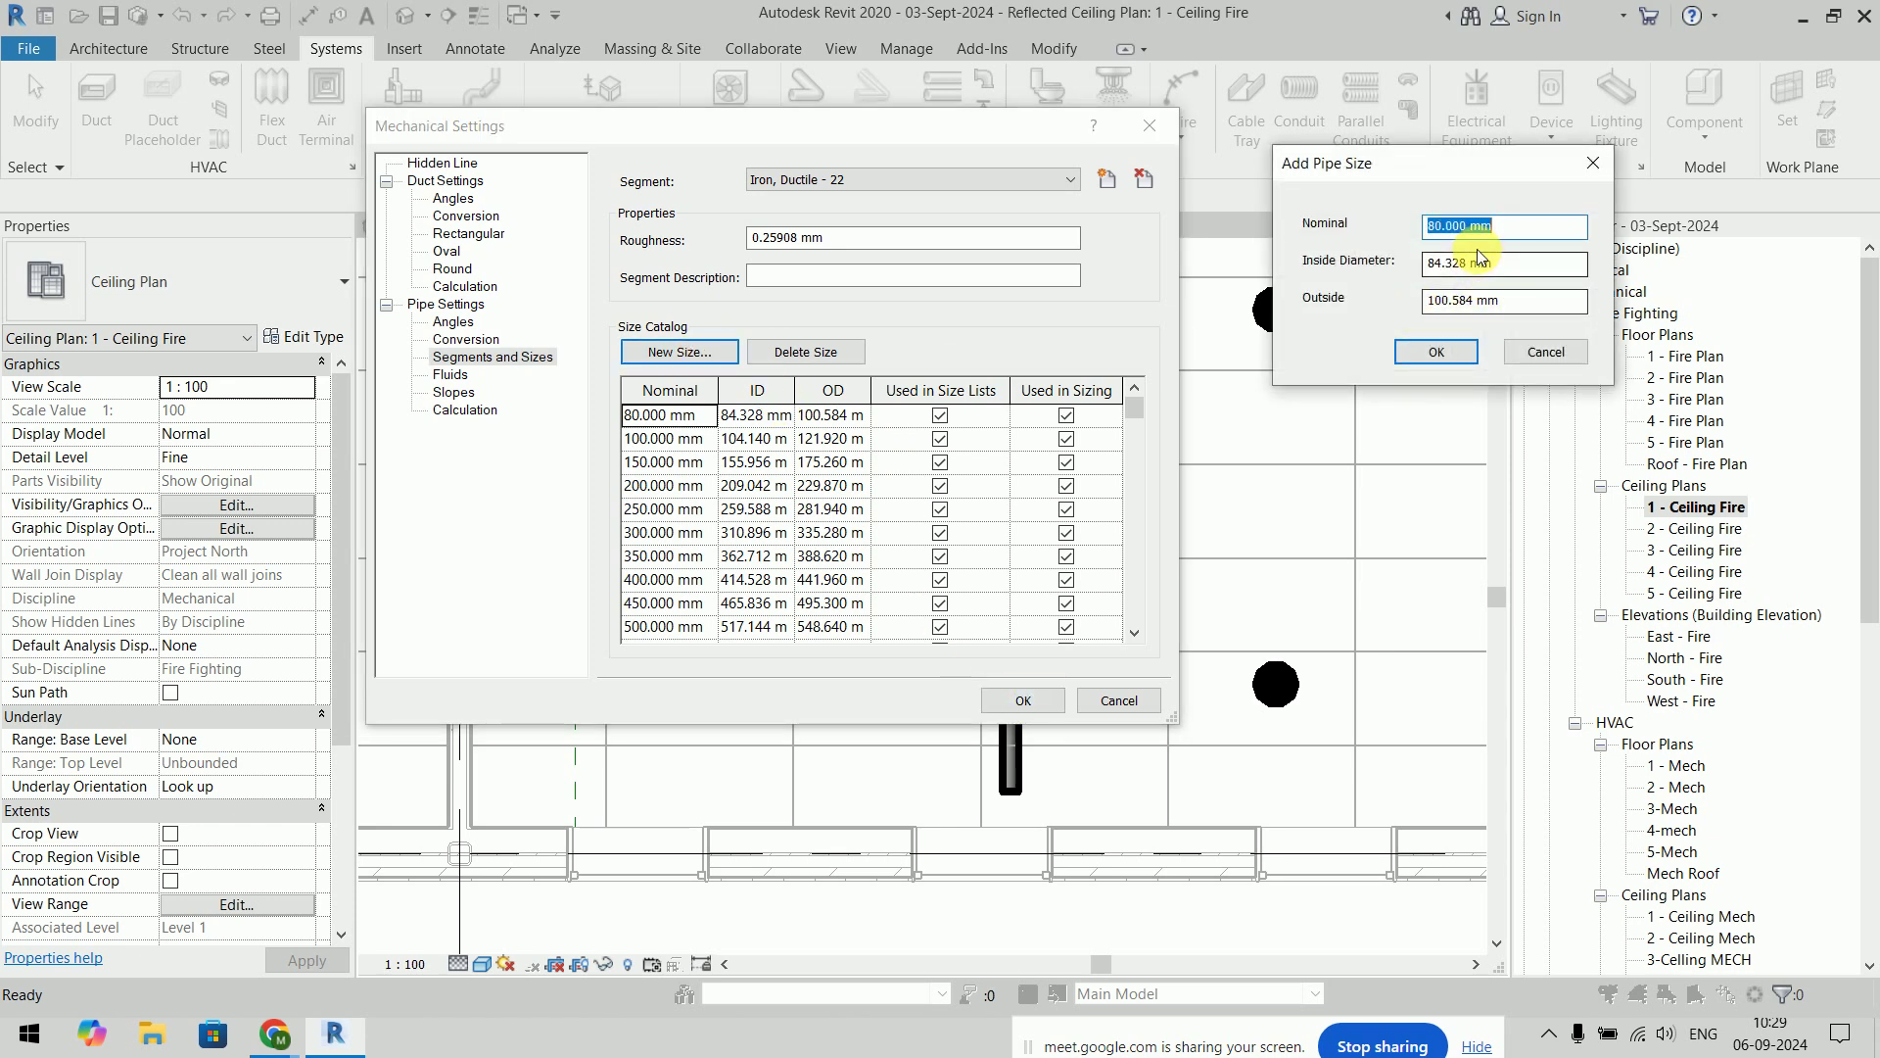
text(20)
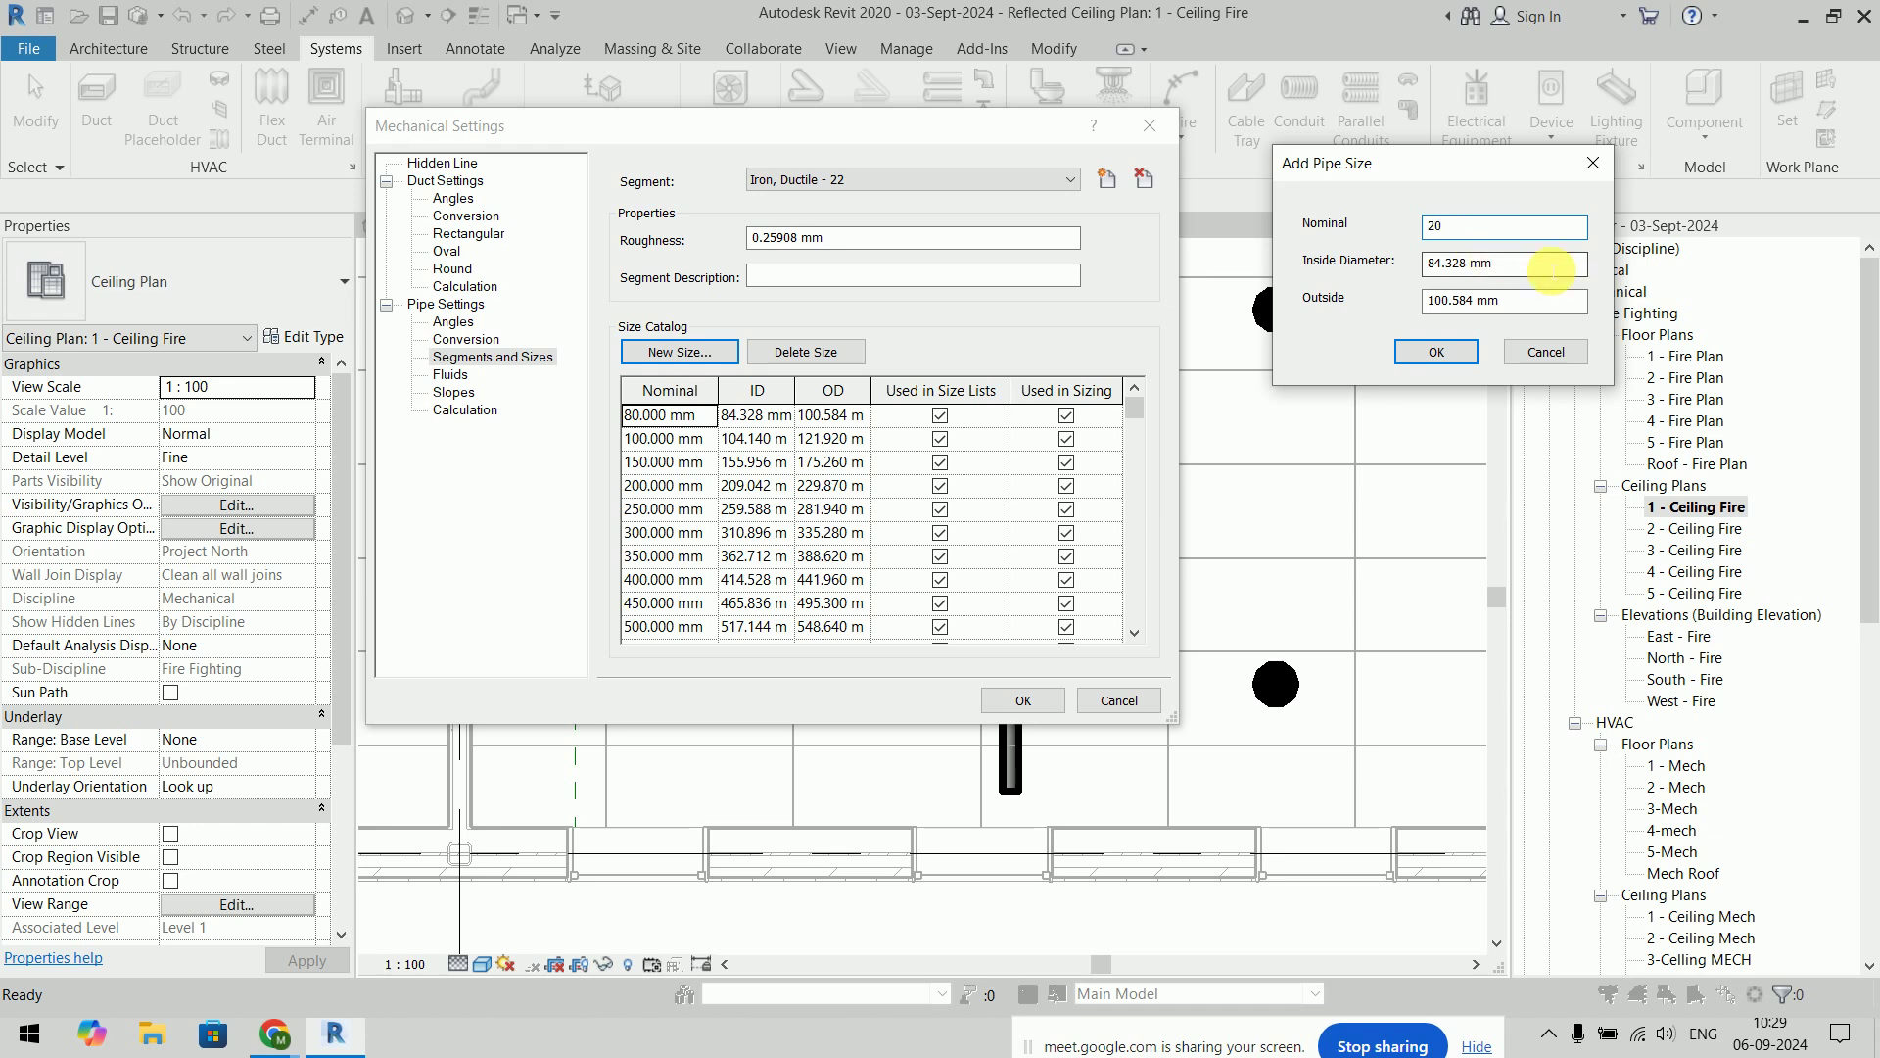
double_click(1529, 266)
drag(1528, 266, 1376, 269)
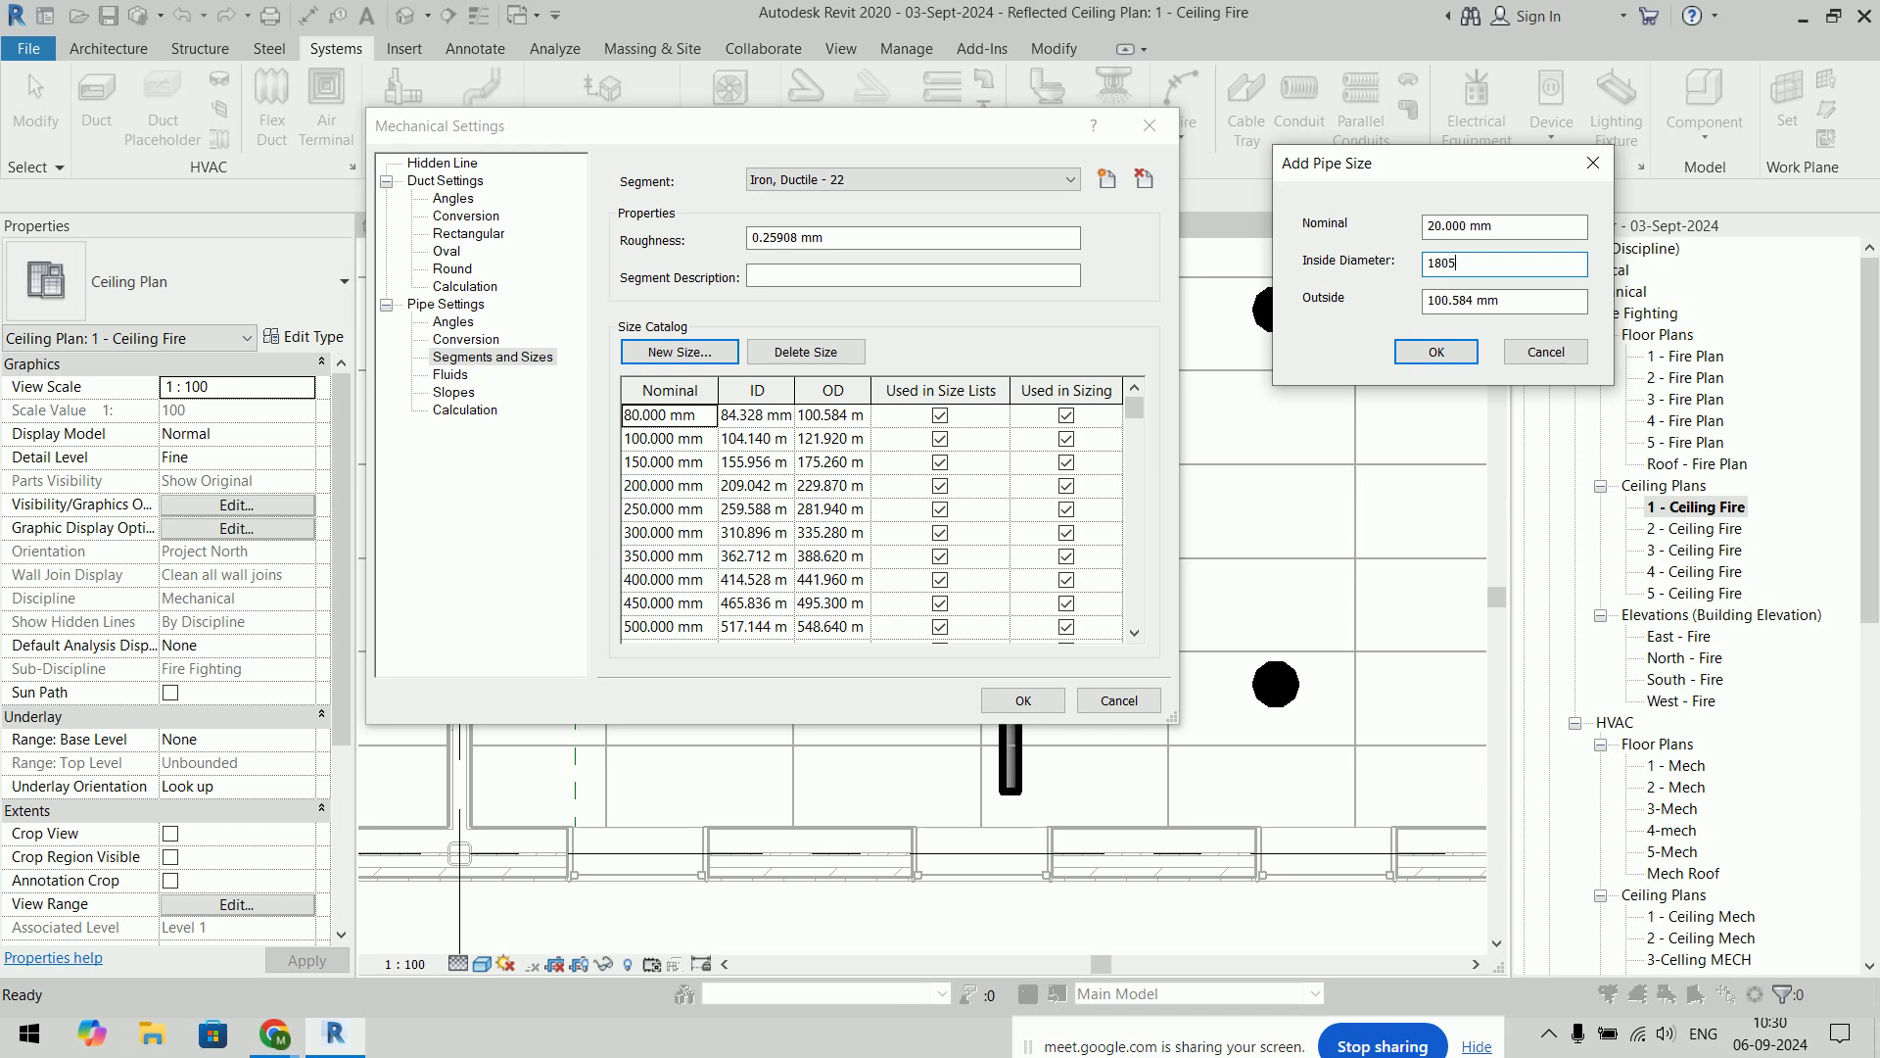
click(1457, 263)
double_click(1464, 301)
click(1436, 352)
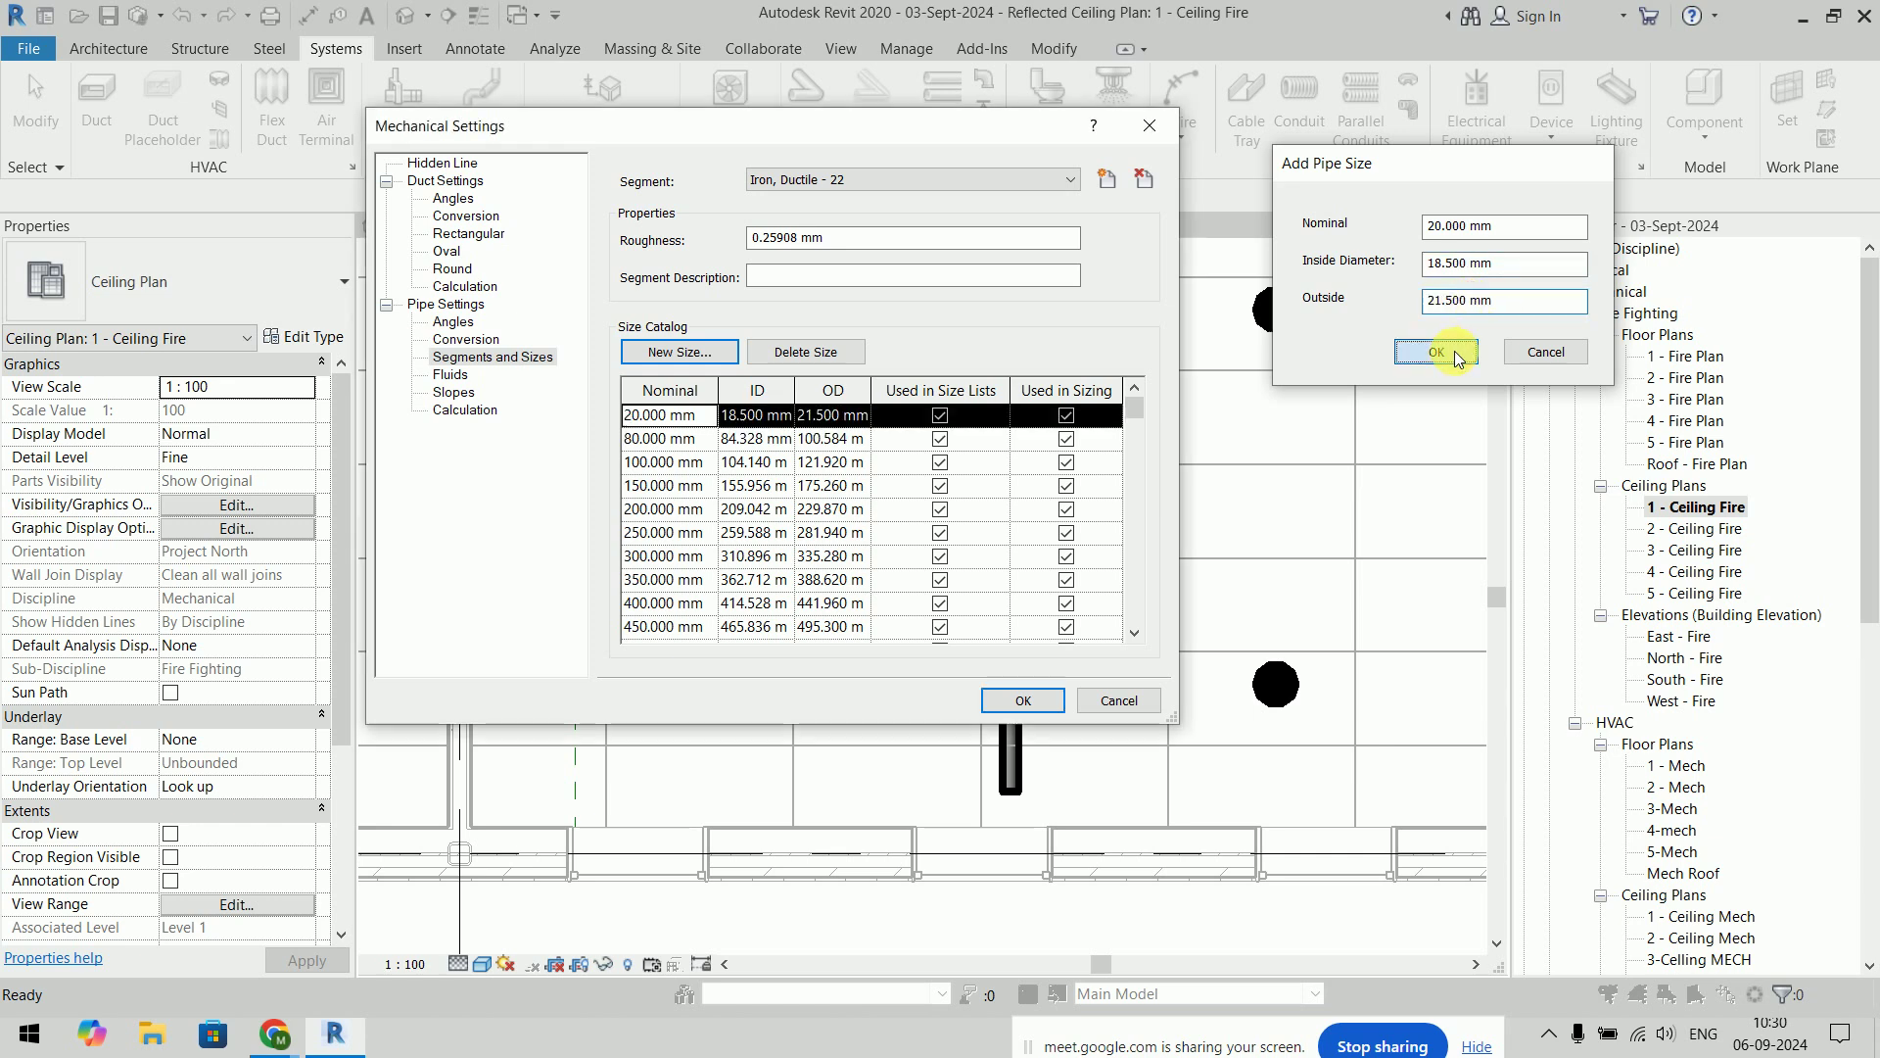
click(1023, 701)
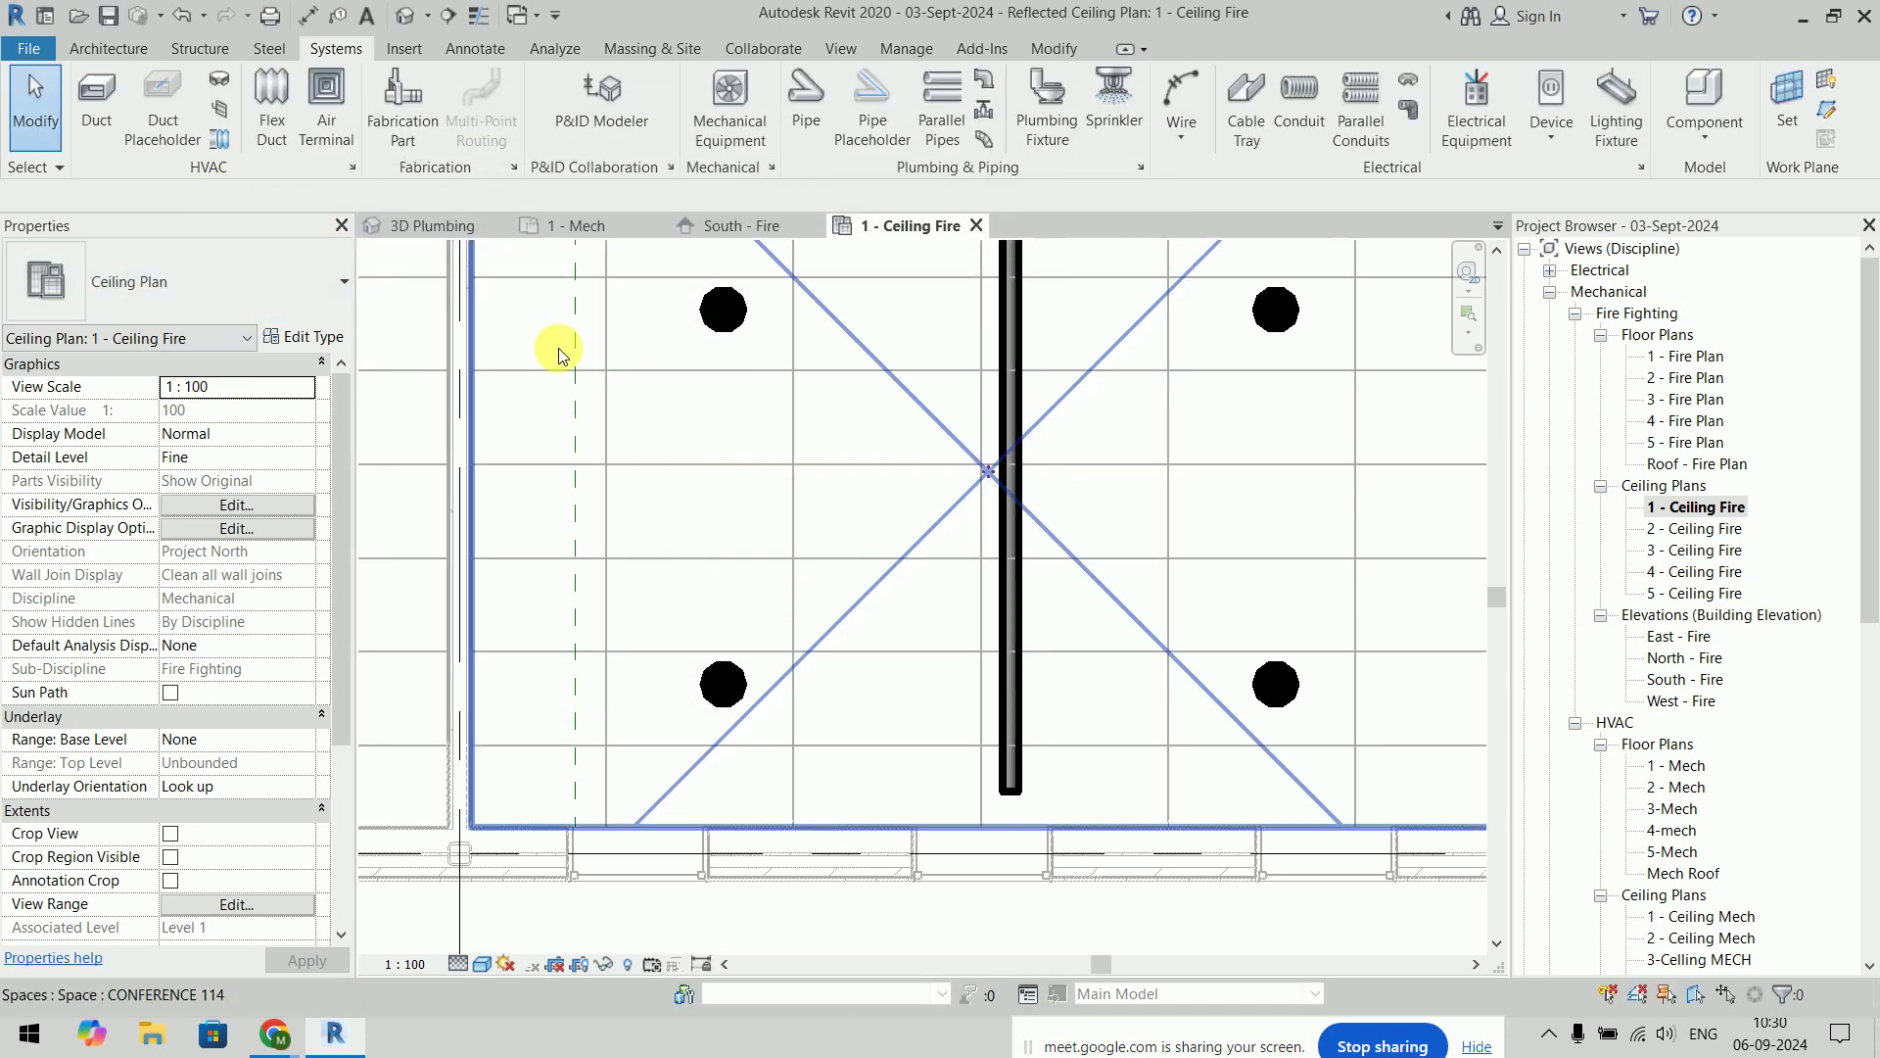
click(803, 98)
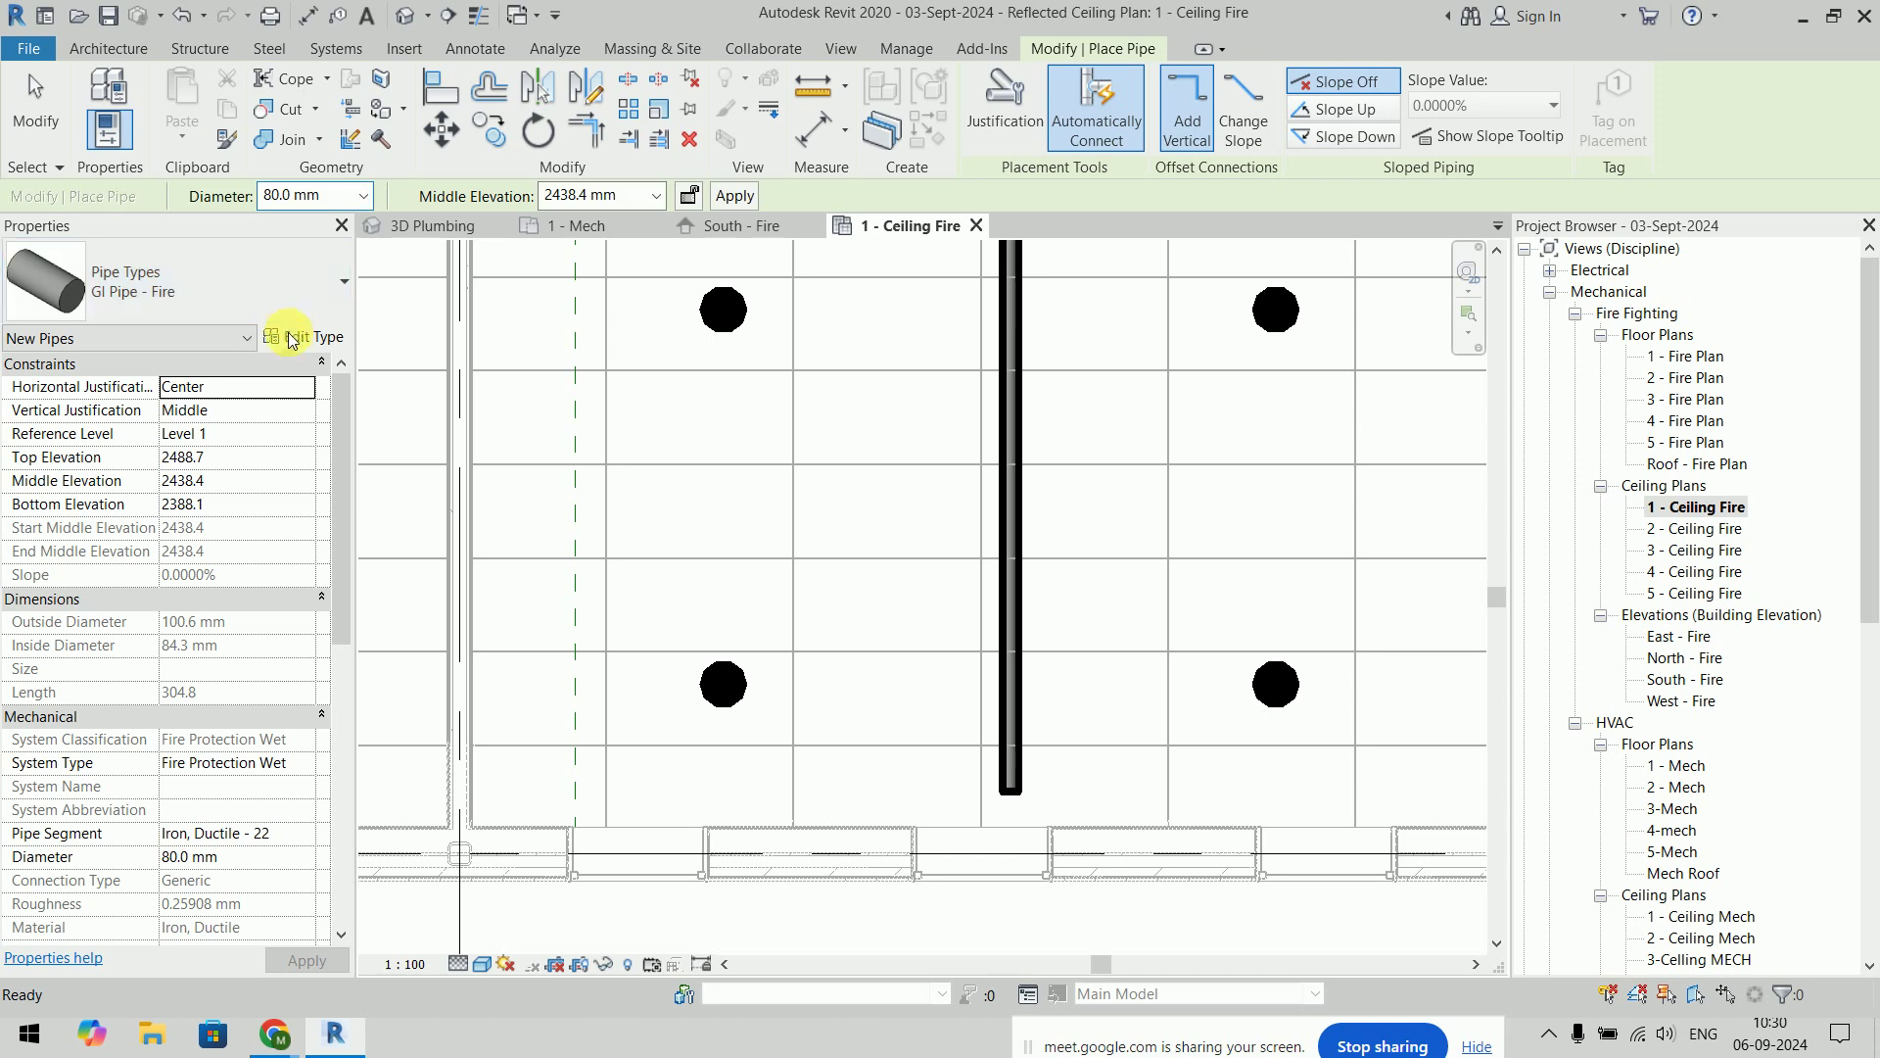
Lower GI Pipe - Fire's Iron, Ductile - 22 routing minimum size to 20 mm
click(293, 337)
click(977, 359)
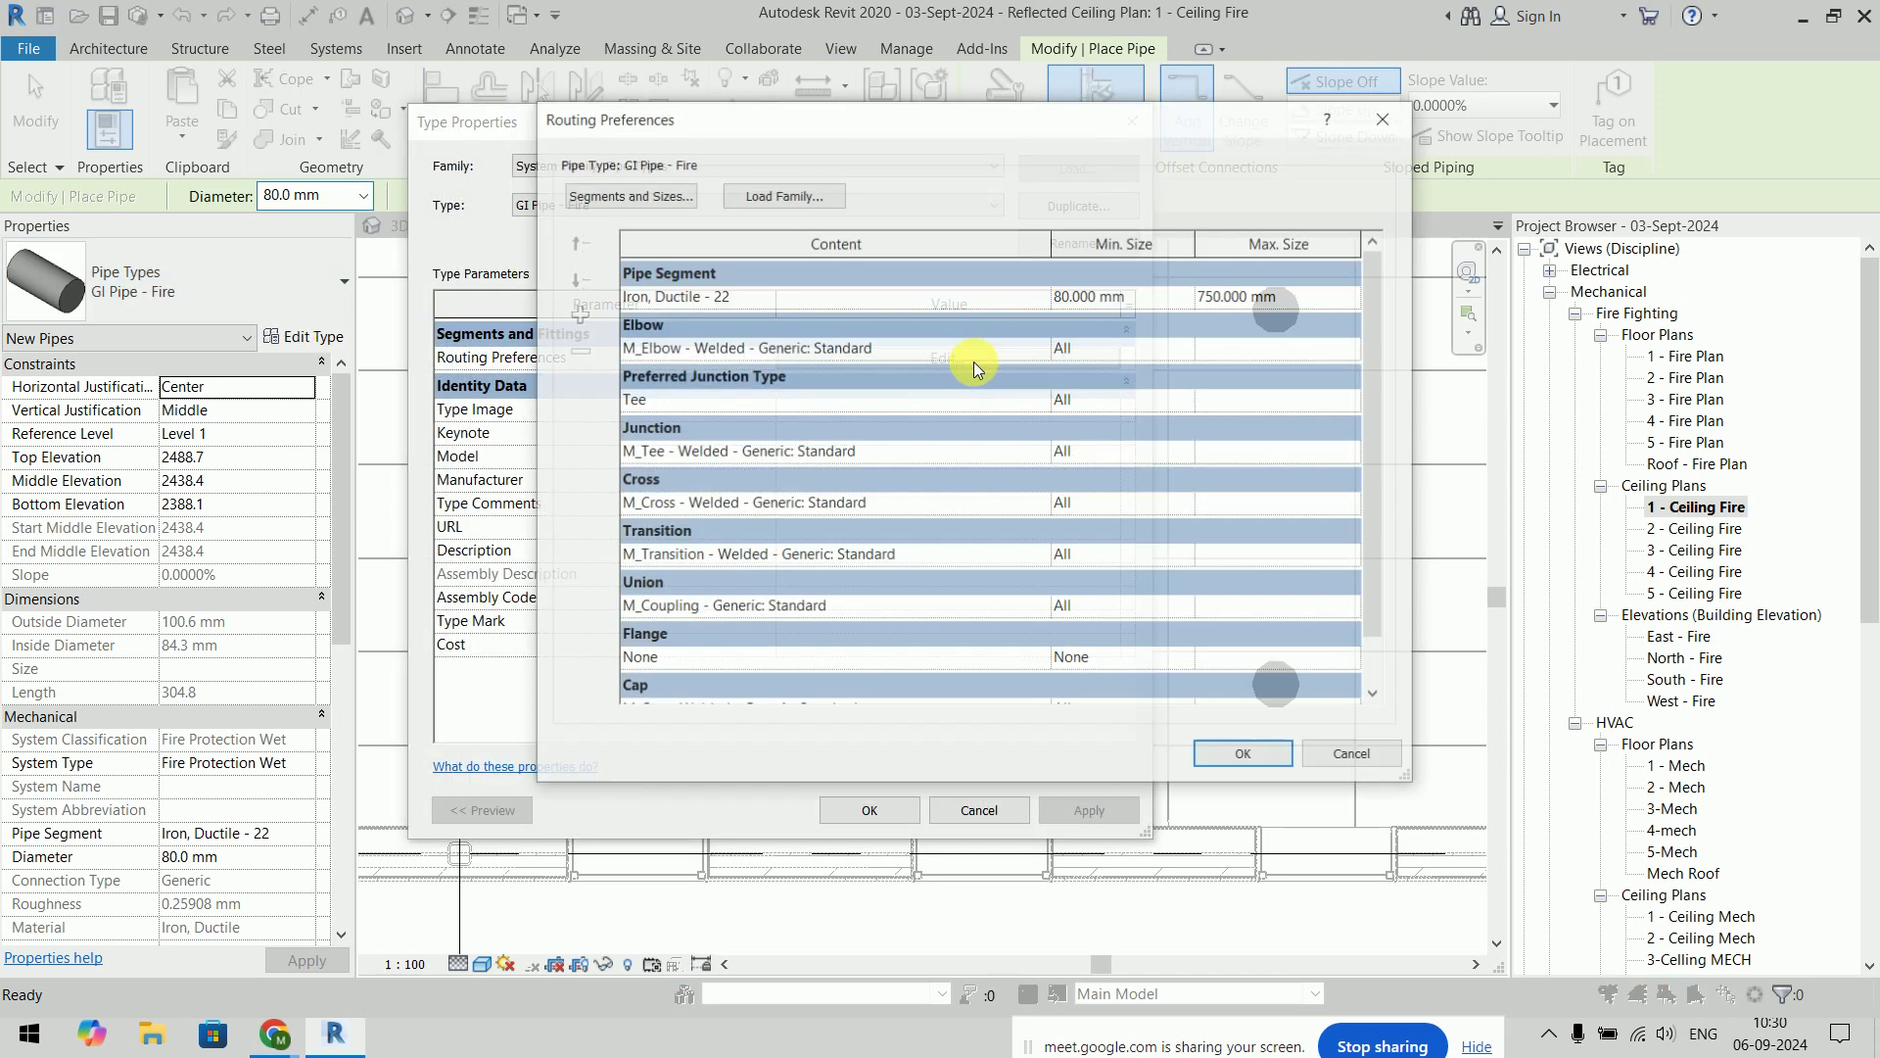
click(1174, 297)
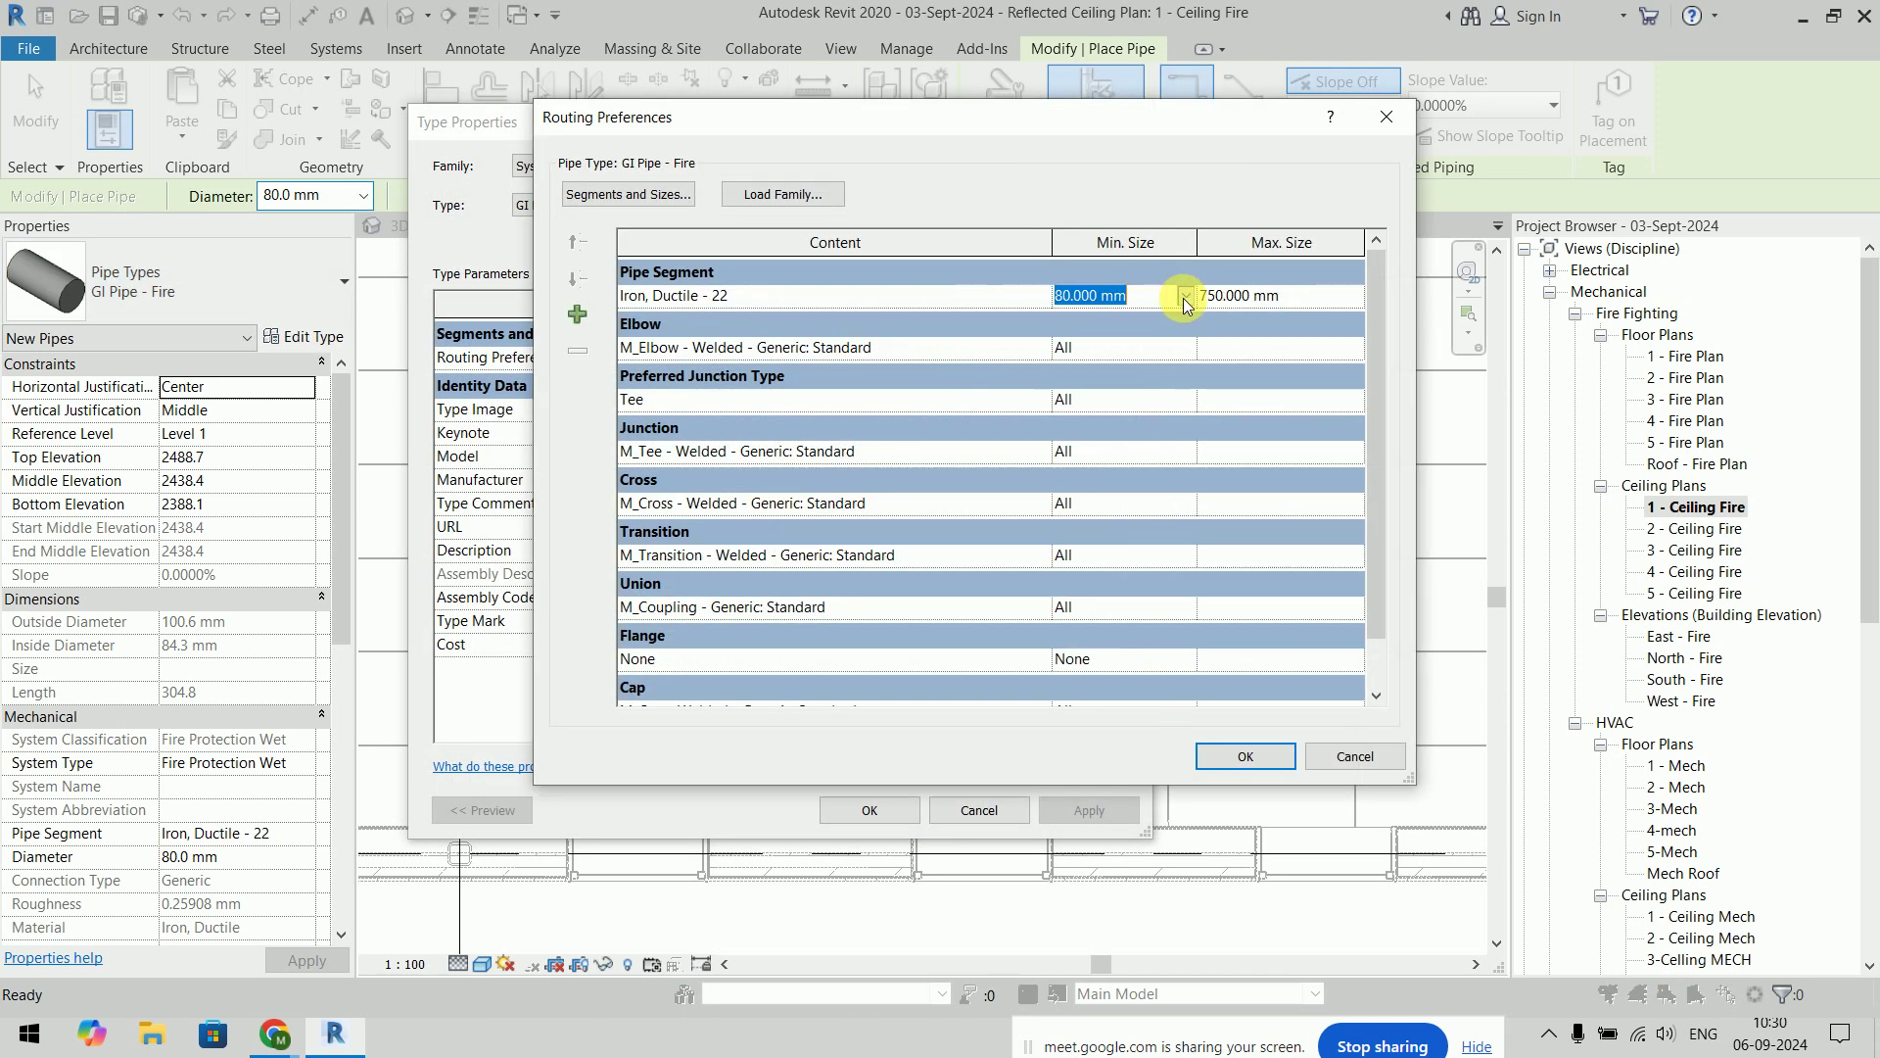
click(1182, 298)
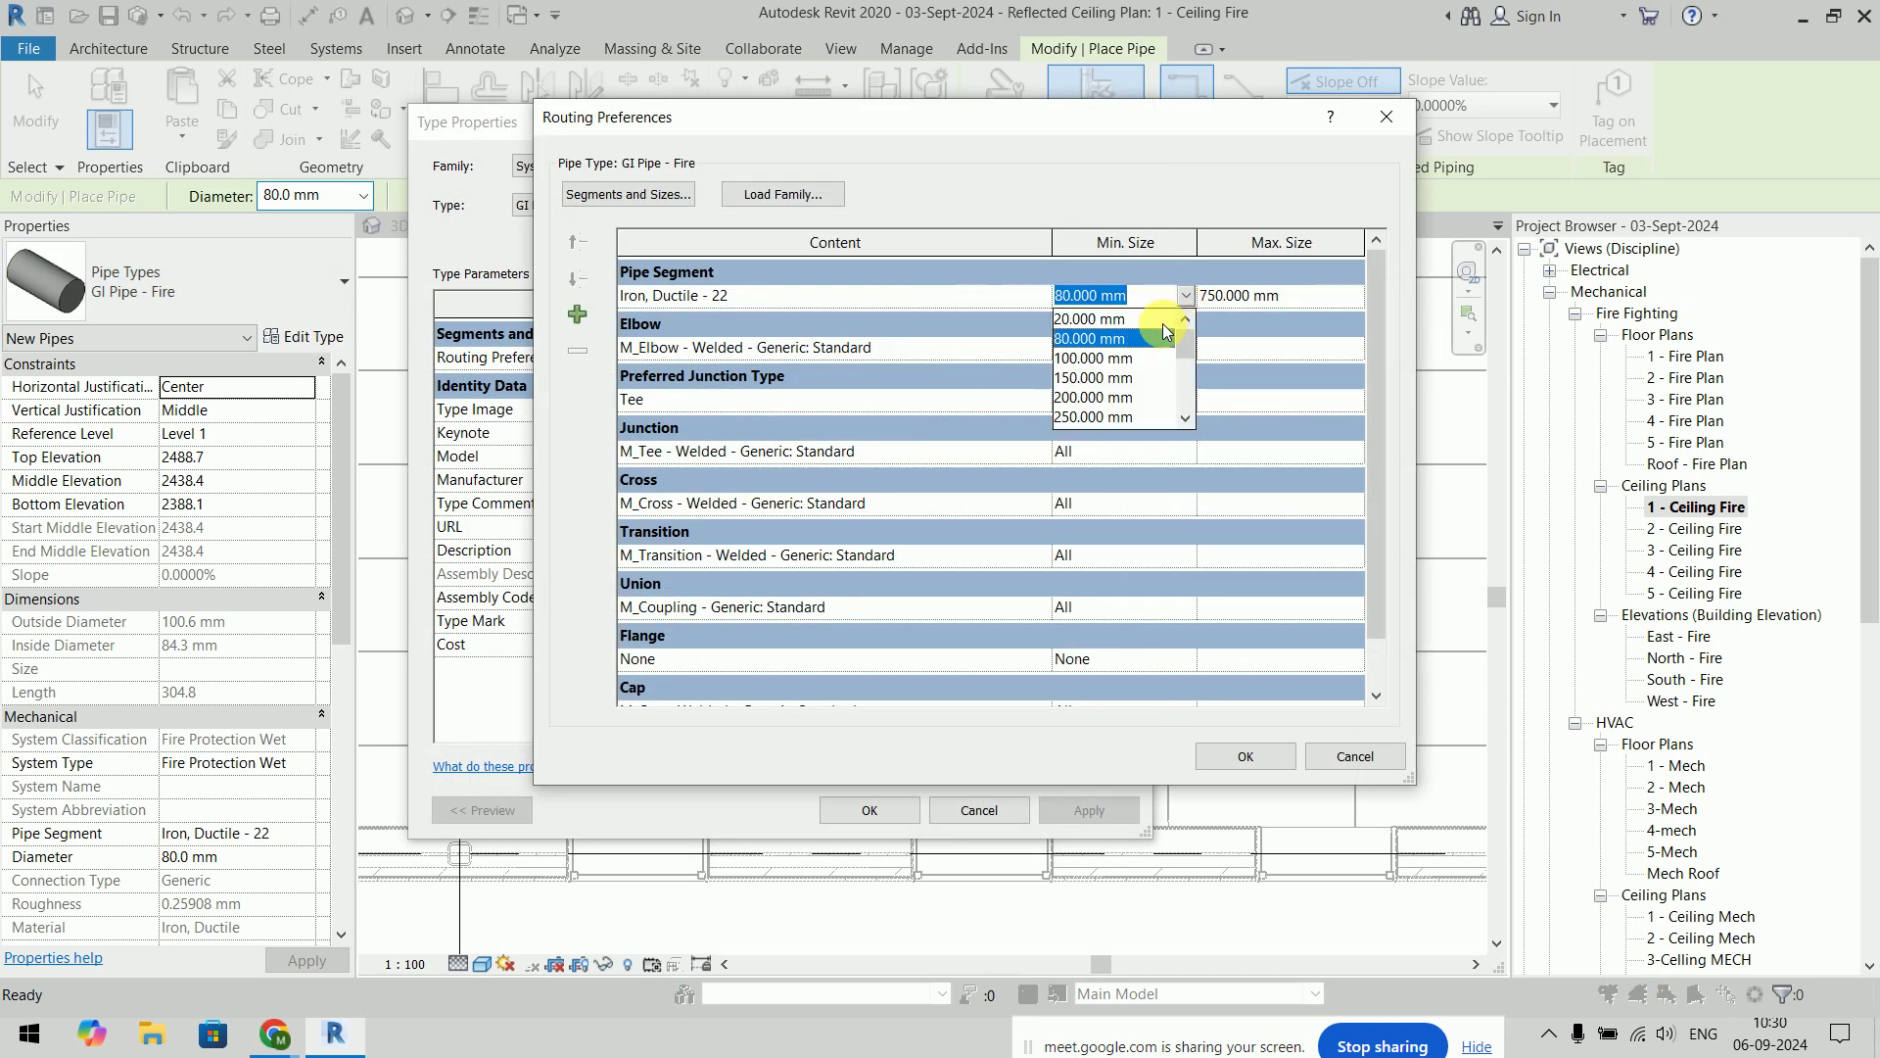
click(1270, 762)
click(870, 810)
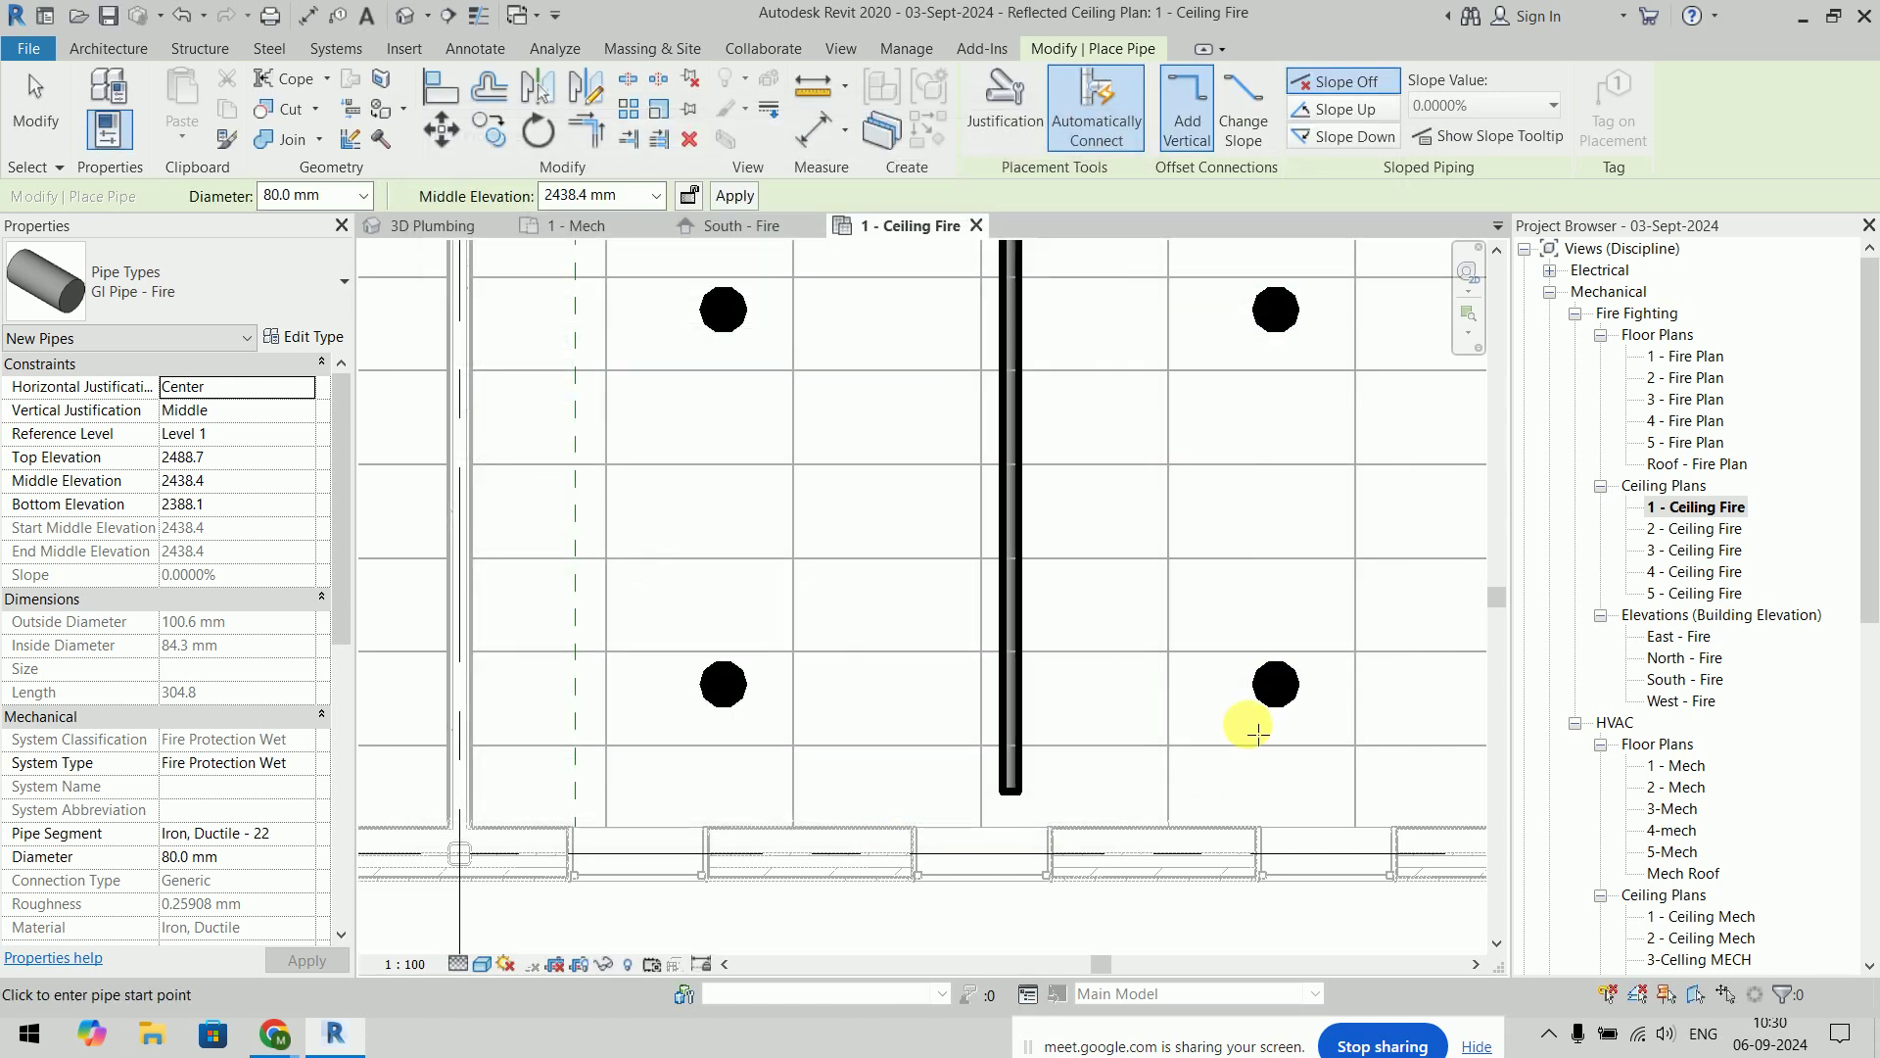
Try connecting the lower-right sprinkler into the vertical main, dismiss the routing error, and pan out
key(Escape)
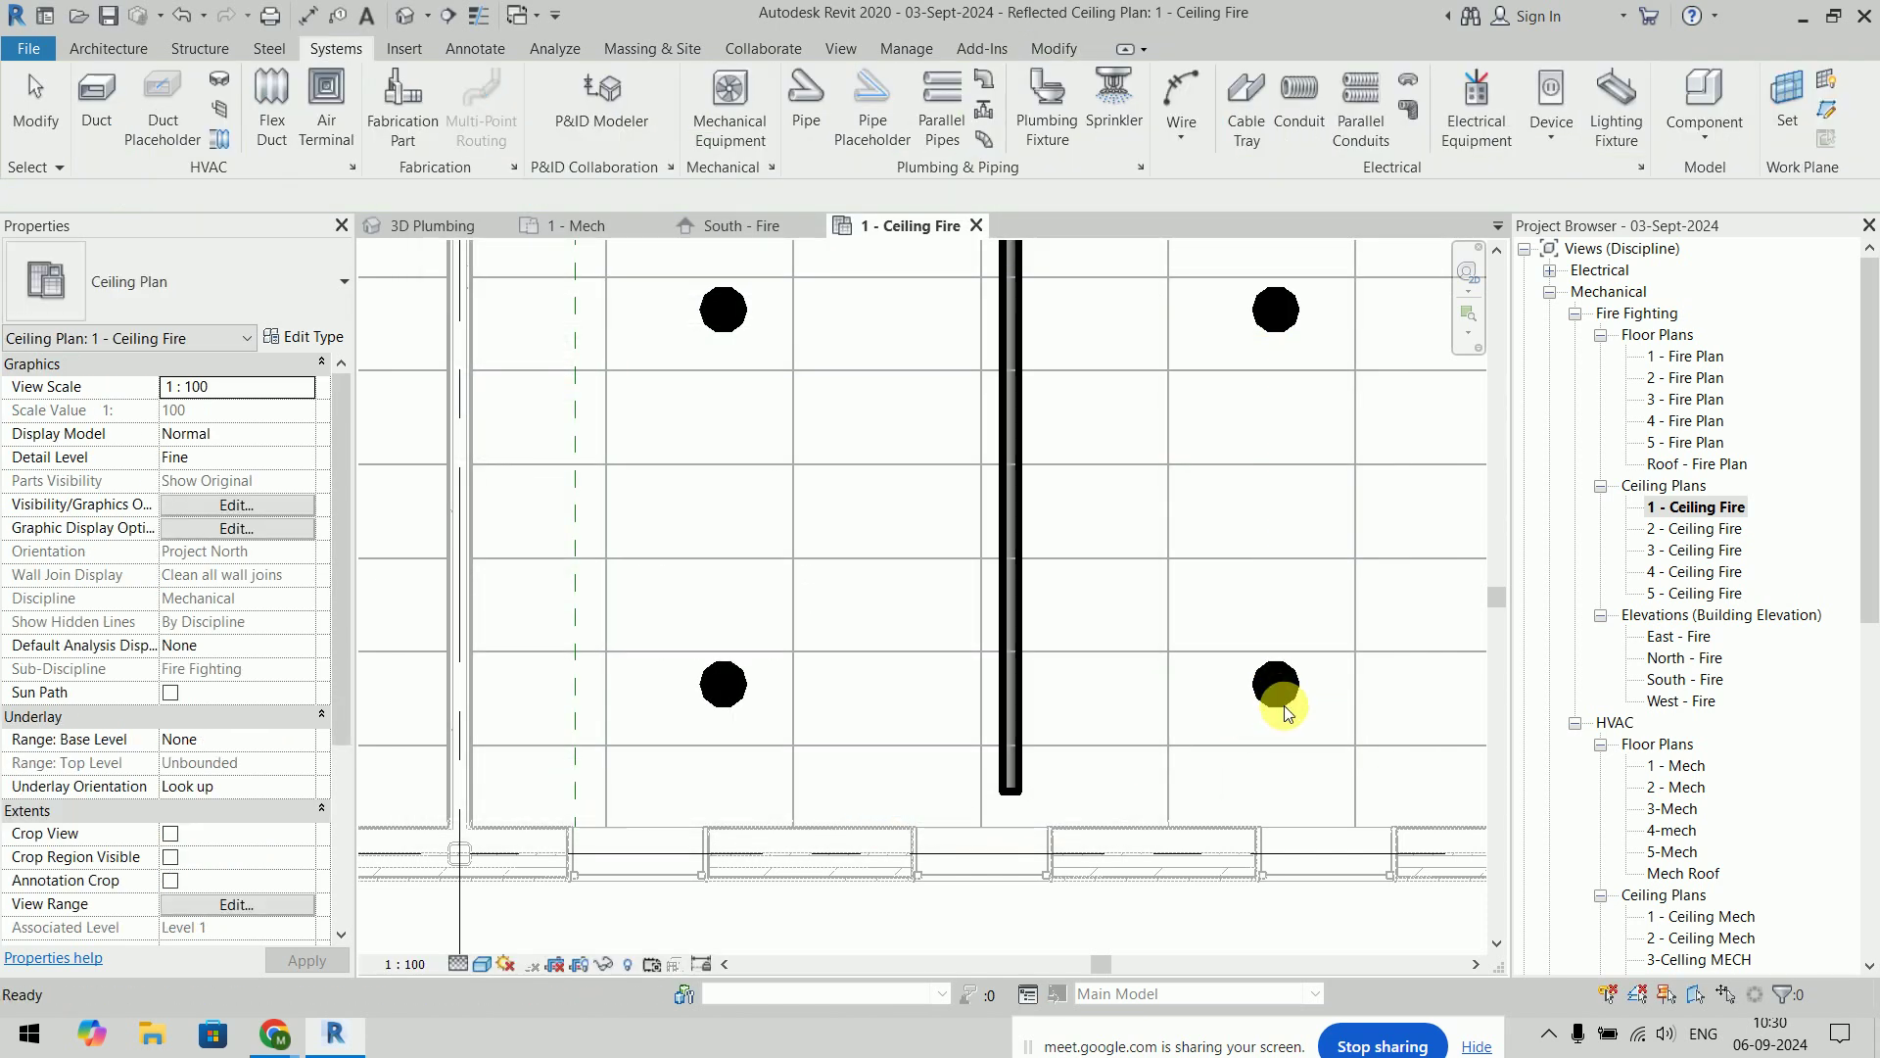
click(1289, 701)
click(1132, 107)
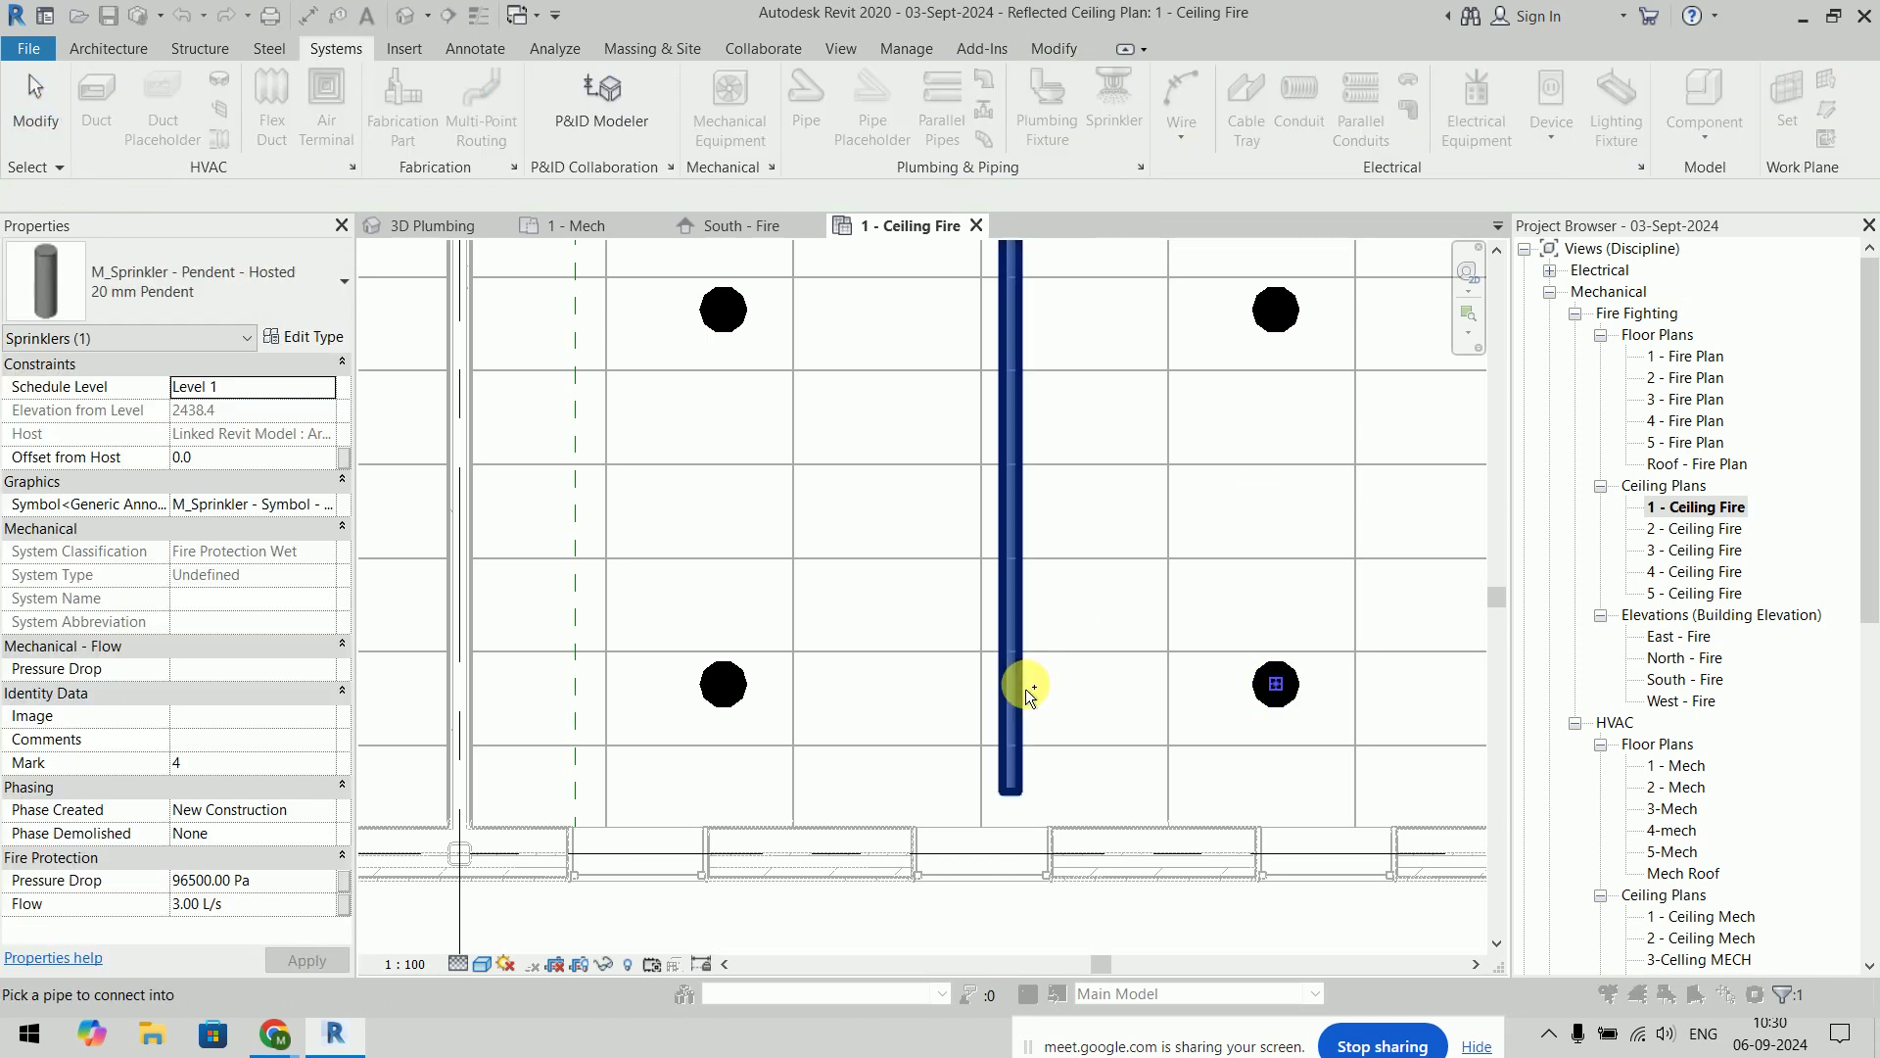
click(1022, 689)
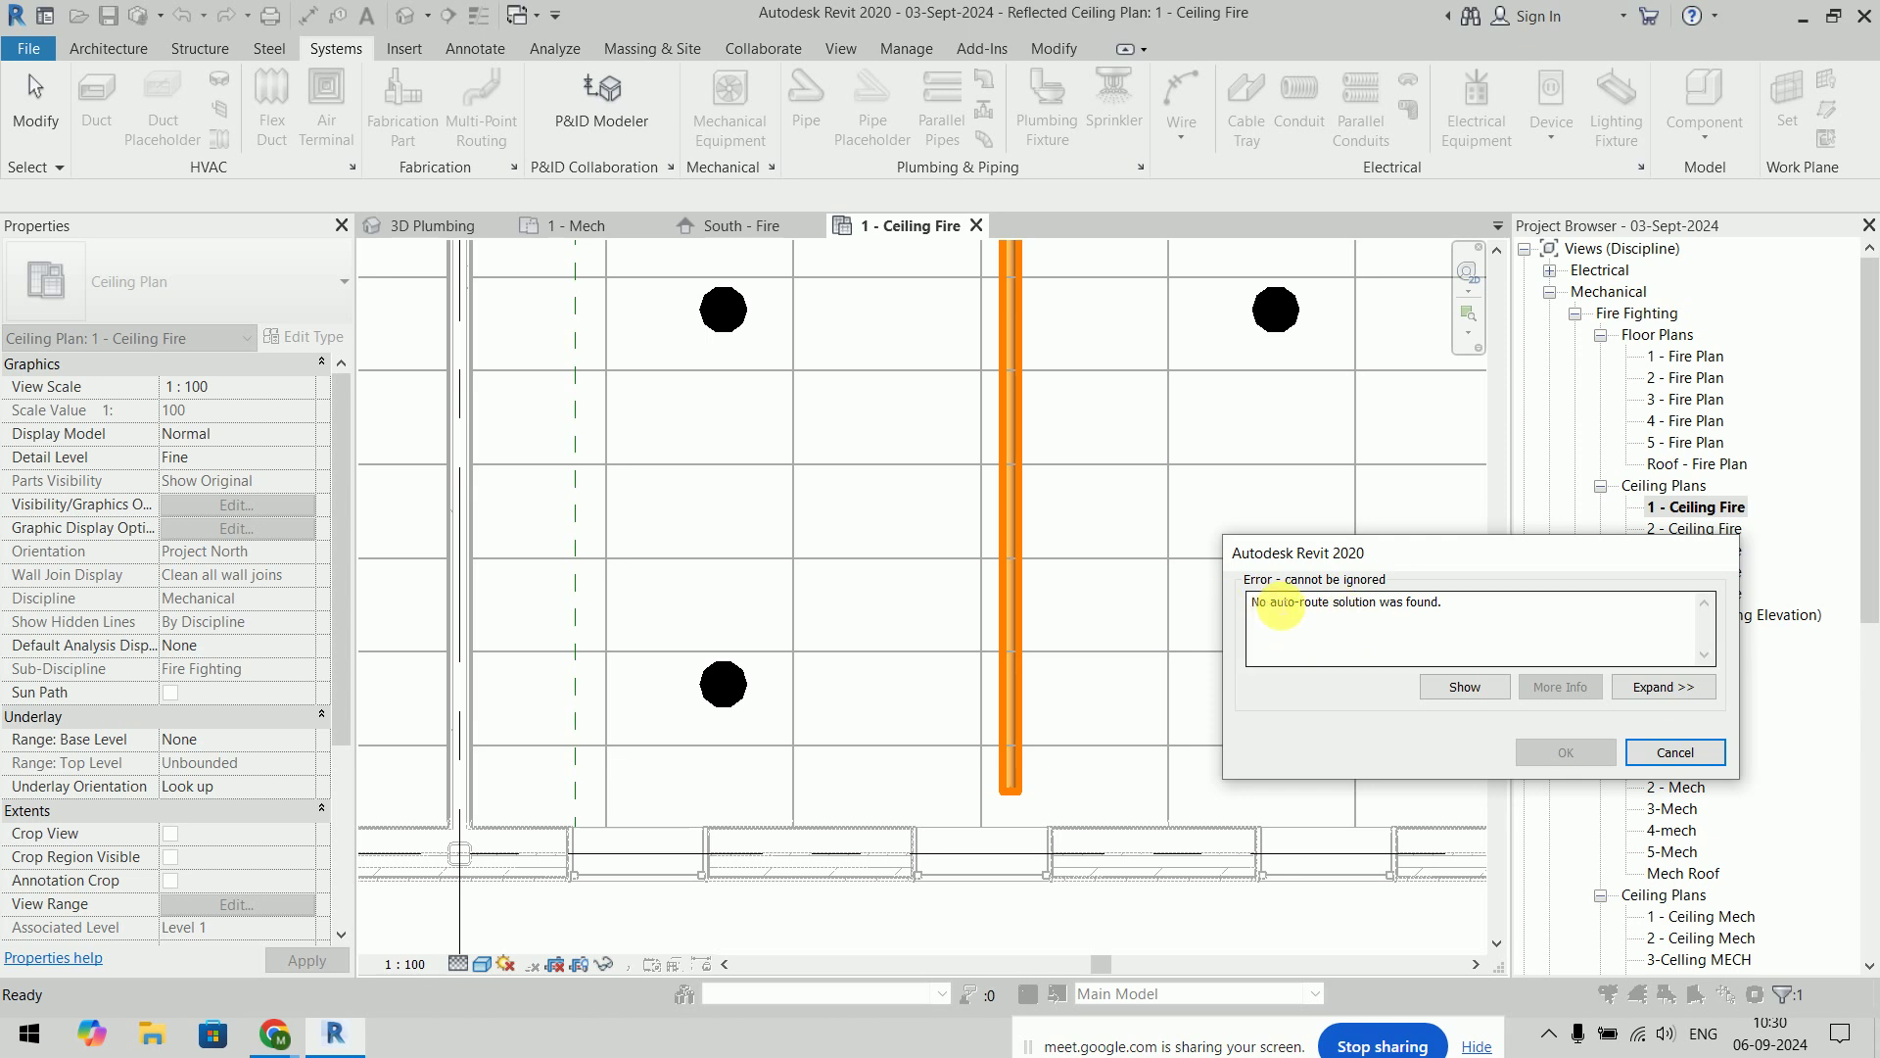
click(1672, 752)
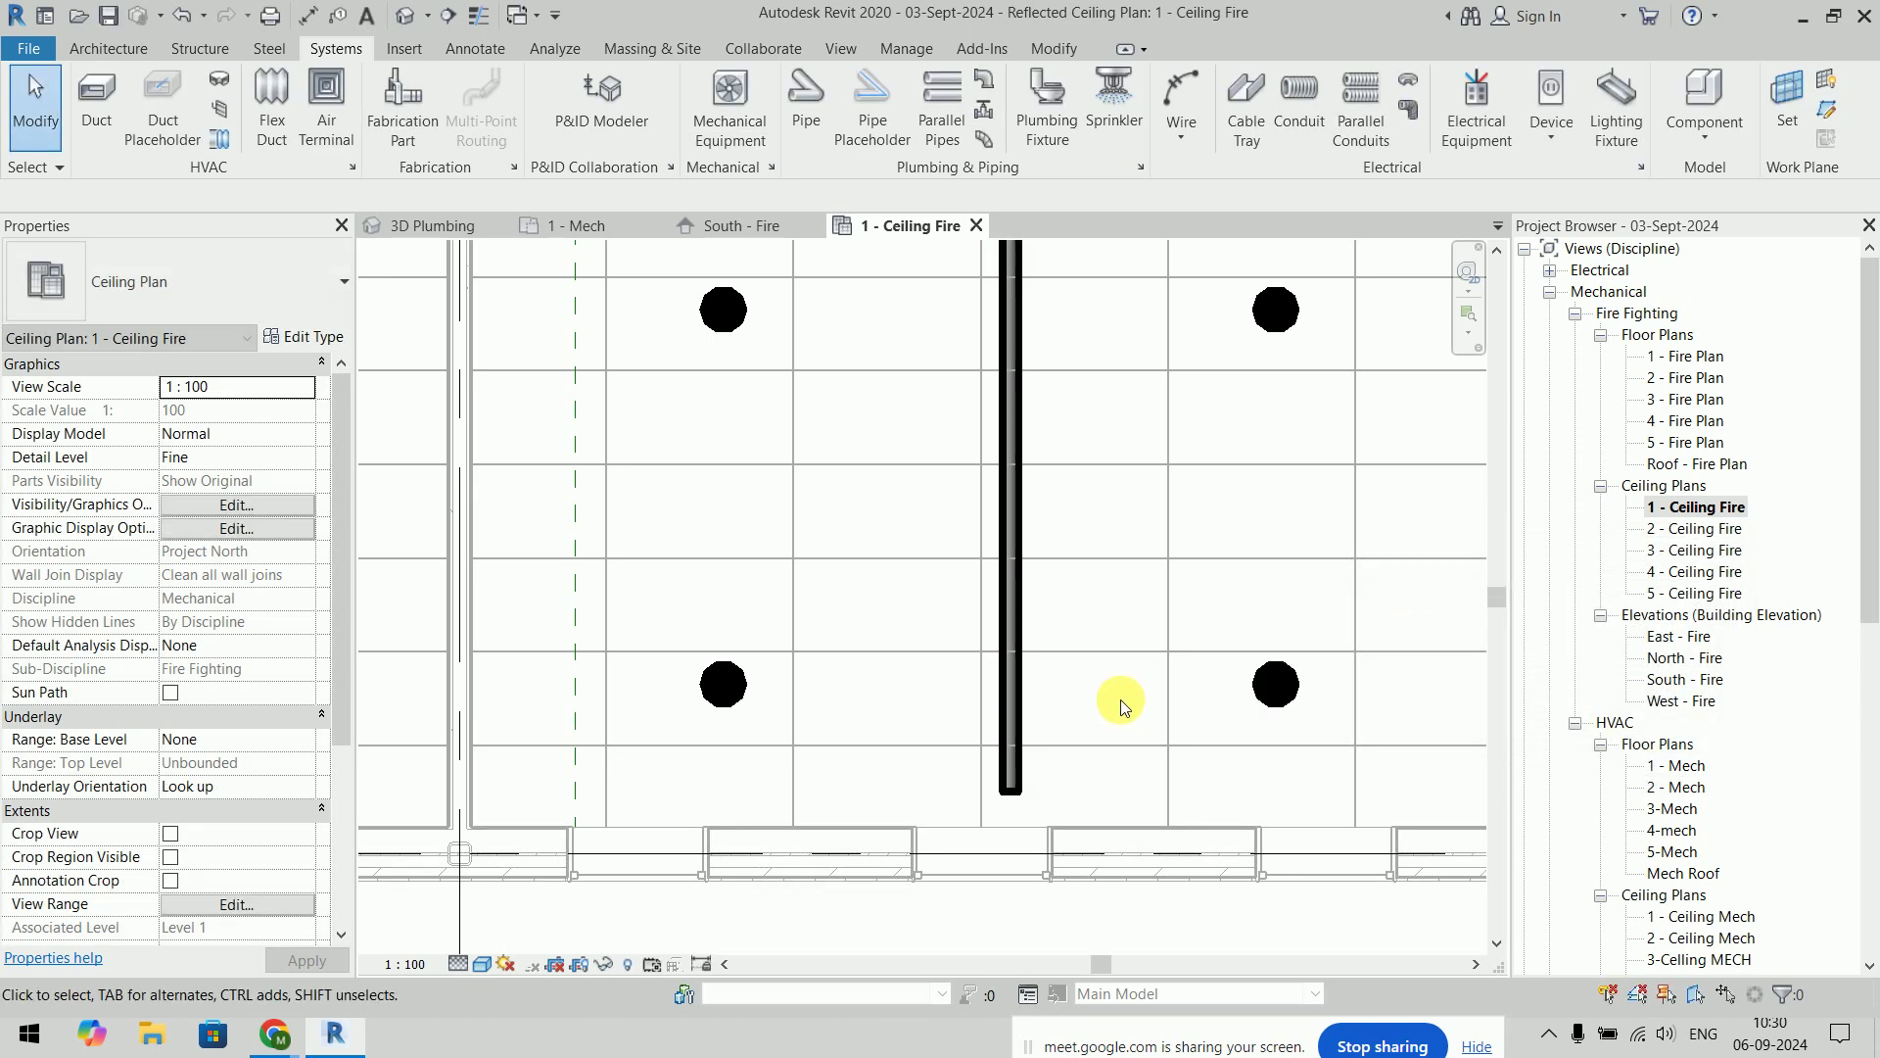
scroll(981, 669, down, 3)
middle_drag(981, 669, 958, 659)
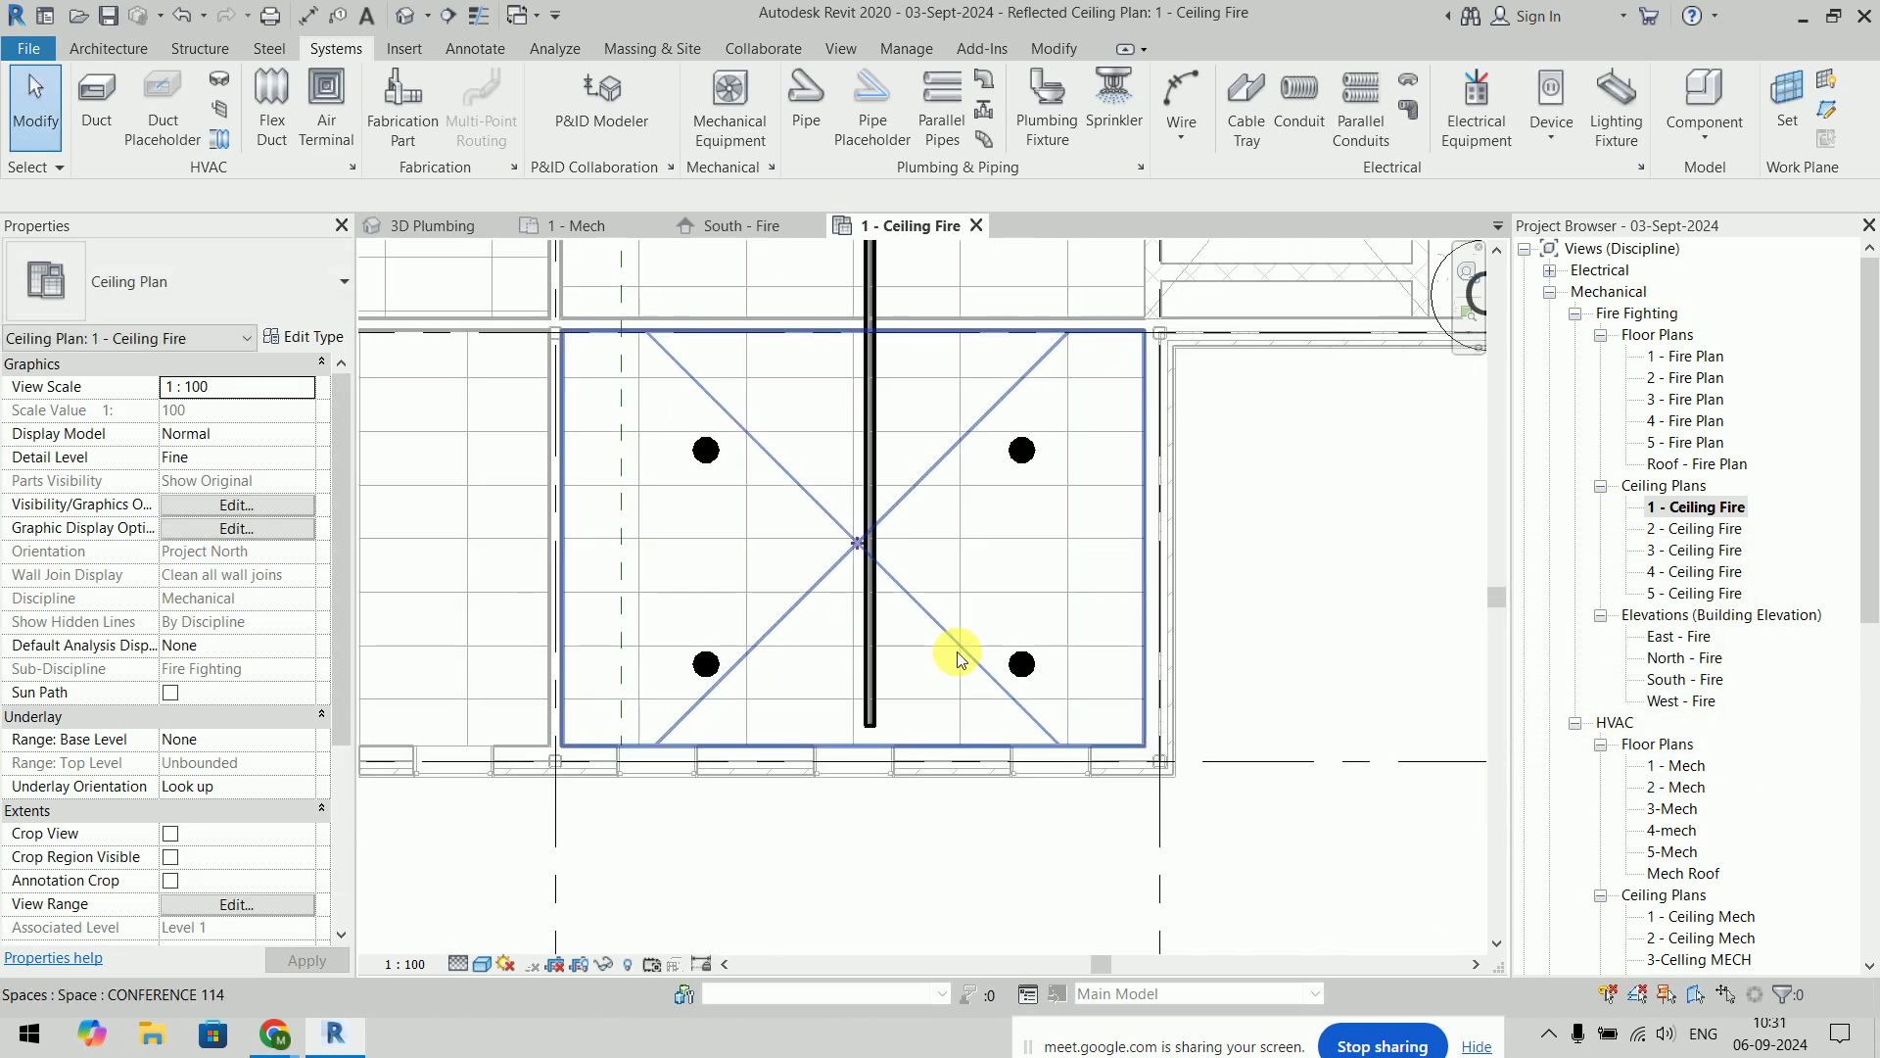
Open the South - Fire elevation and select the sprinkler by the right window
double_click(1686, 679)
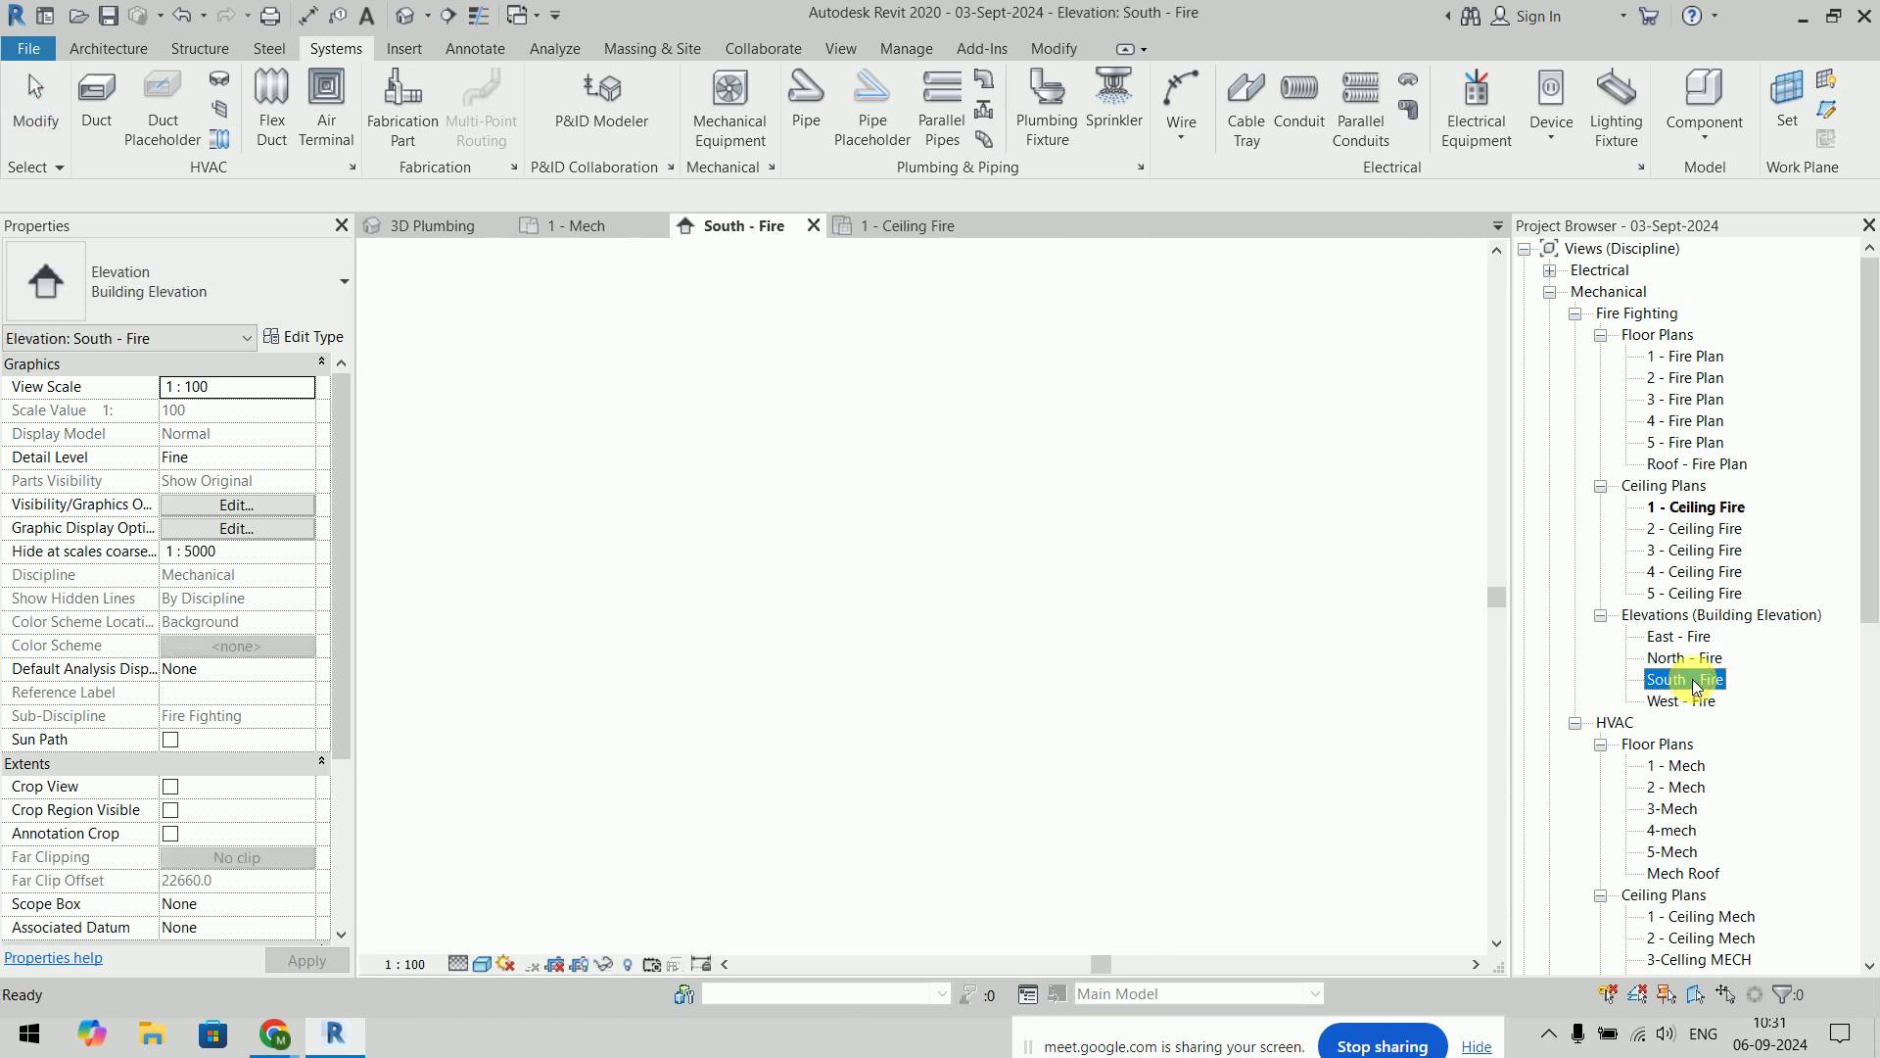
scroll(1195, 713, down, 2)
scroll(1195, 711, down, 2)
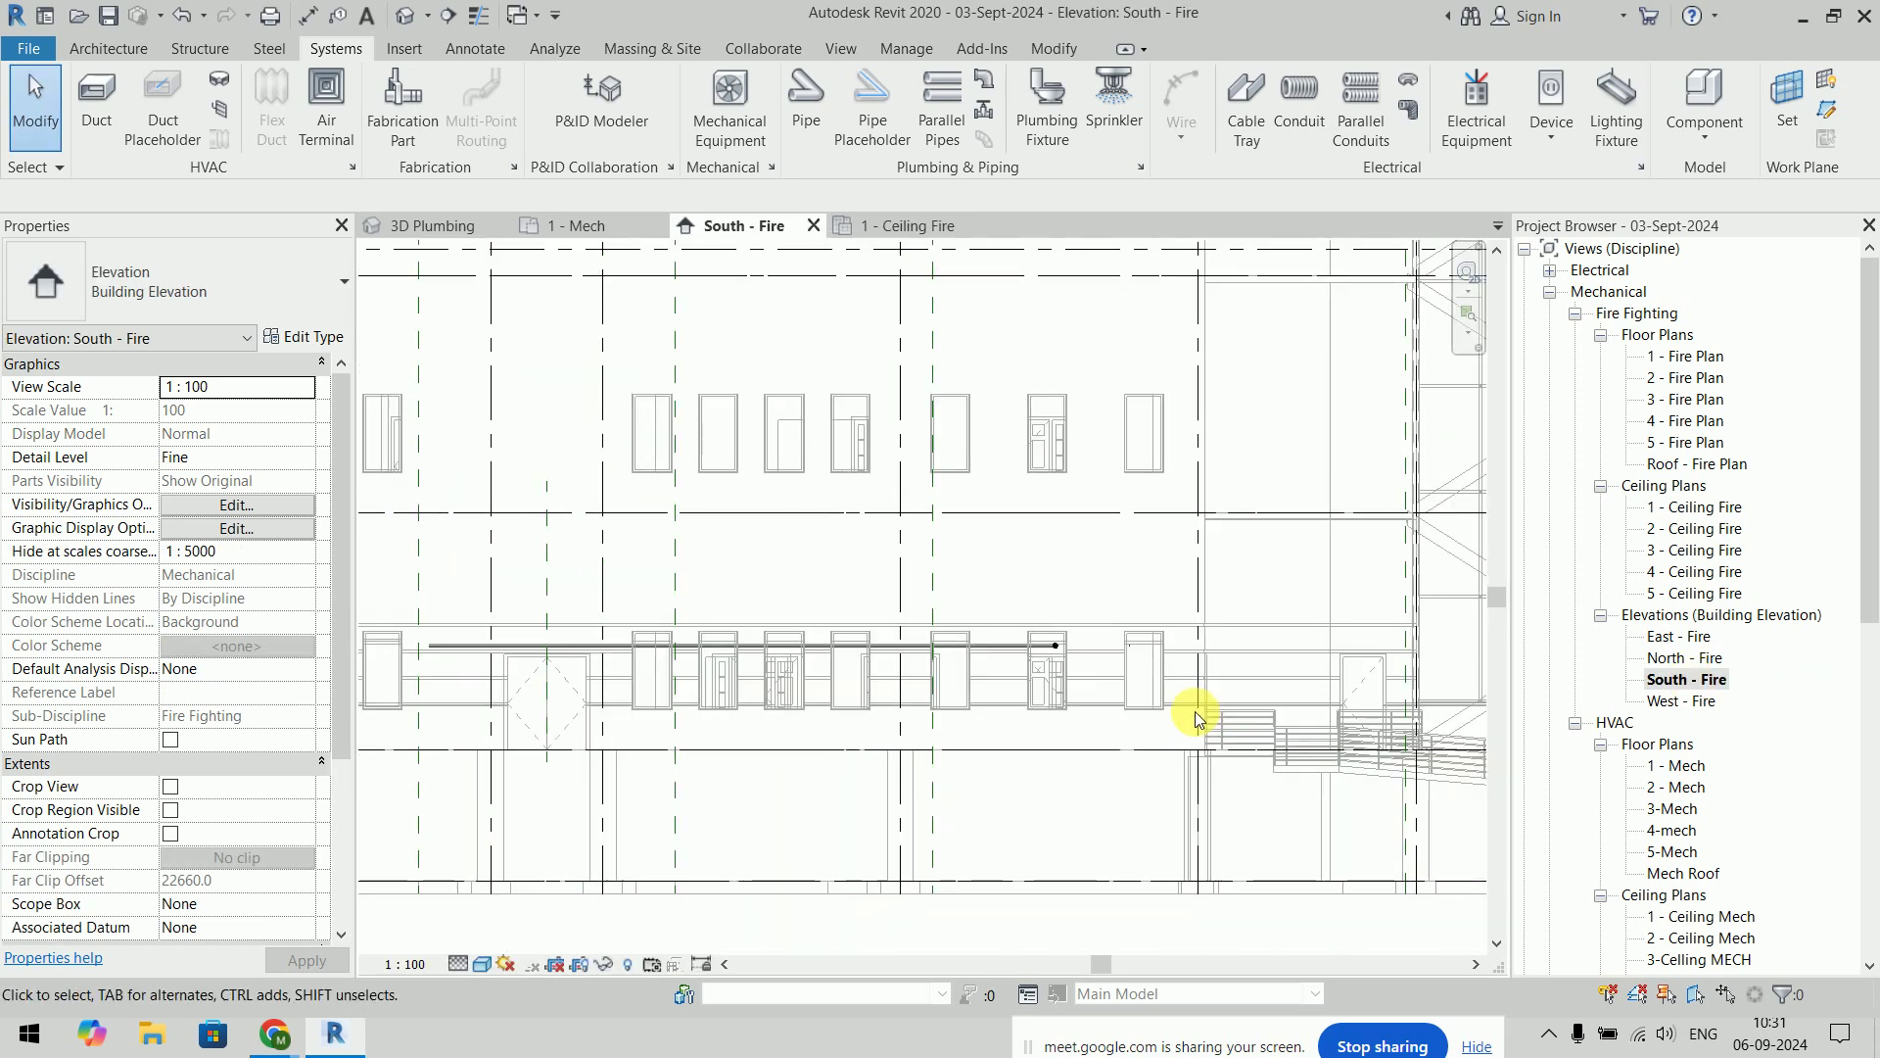
scroll(940, 537, up, 3)
scroll(862, 540, up, 2)
scroll(860, 537, down, 2)
scroll(971, 485, down, 1)
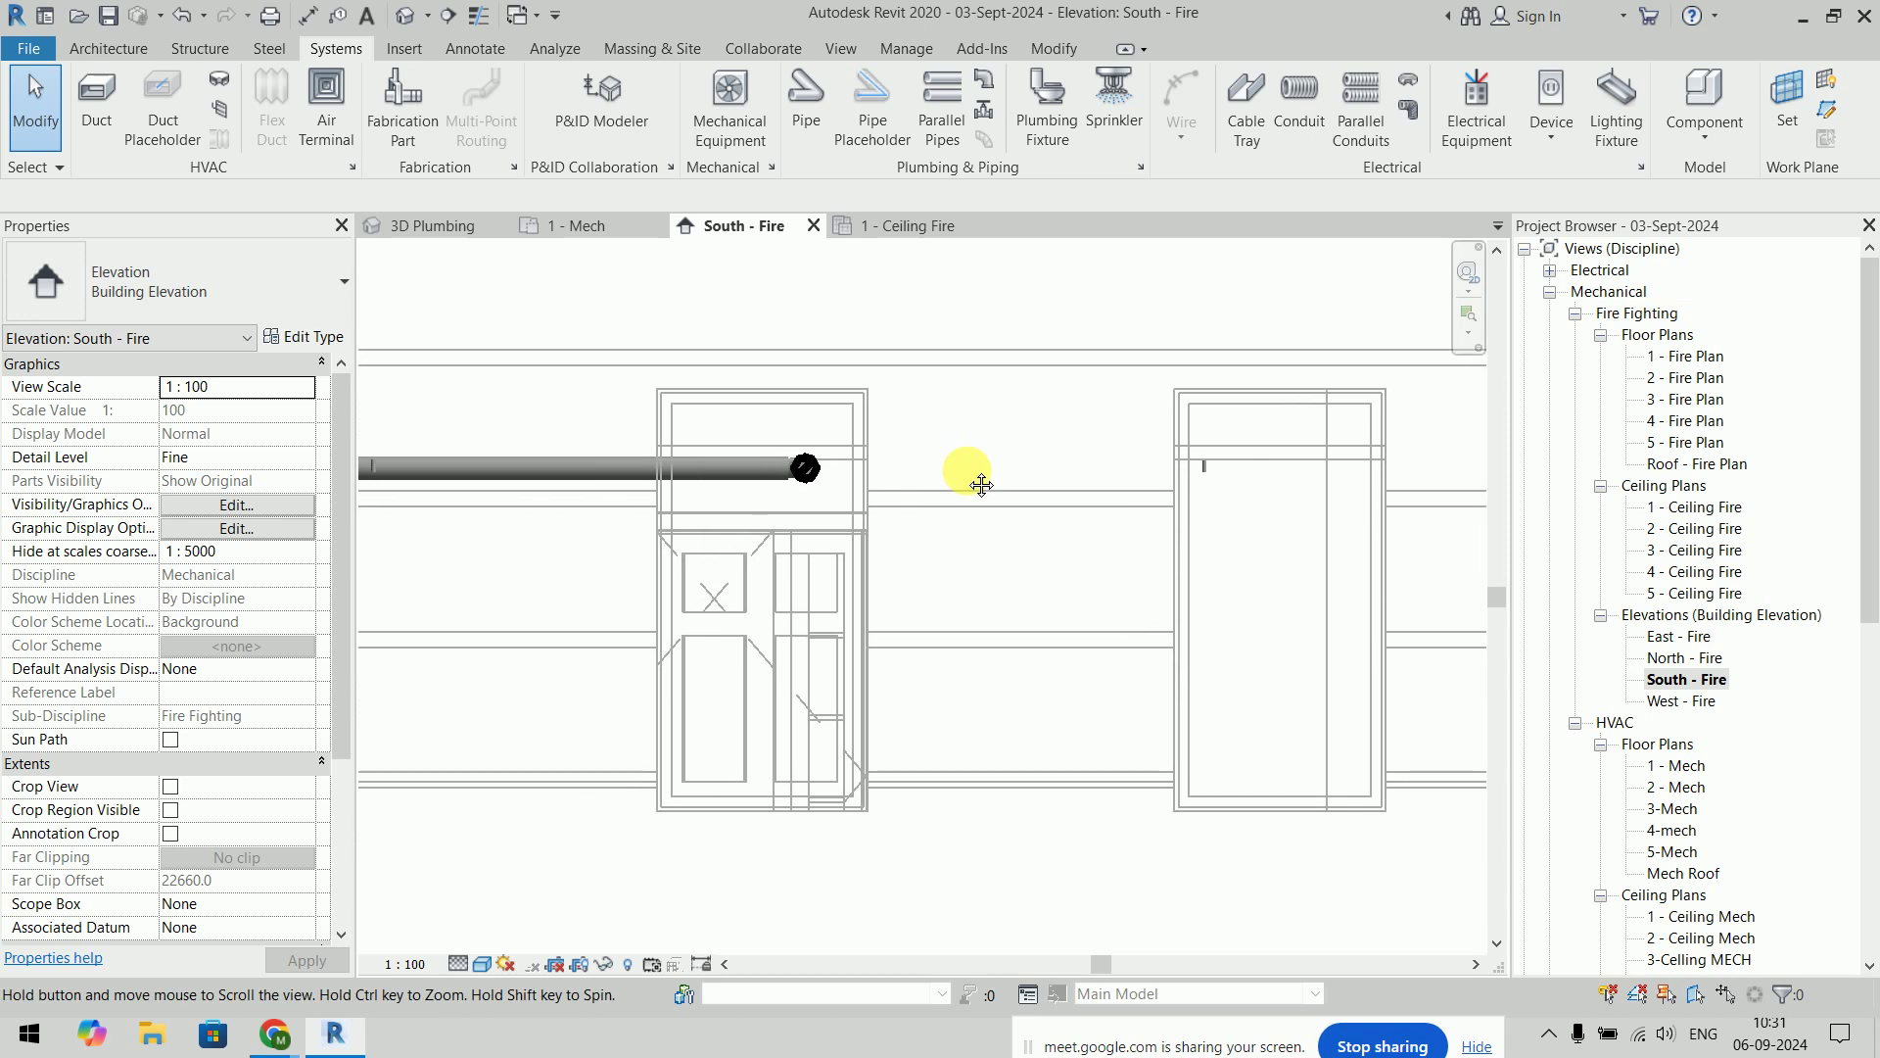
scroll(970, 477, down, 1)
scroll(955, 501, down, 1)
scroll(1181, 476, up, 2)
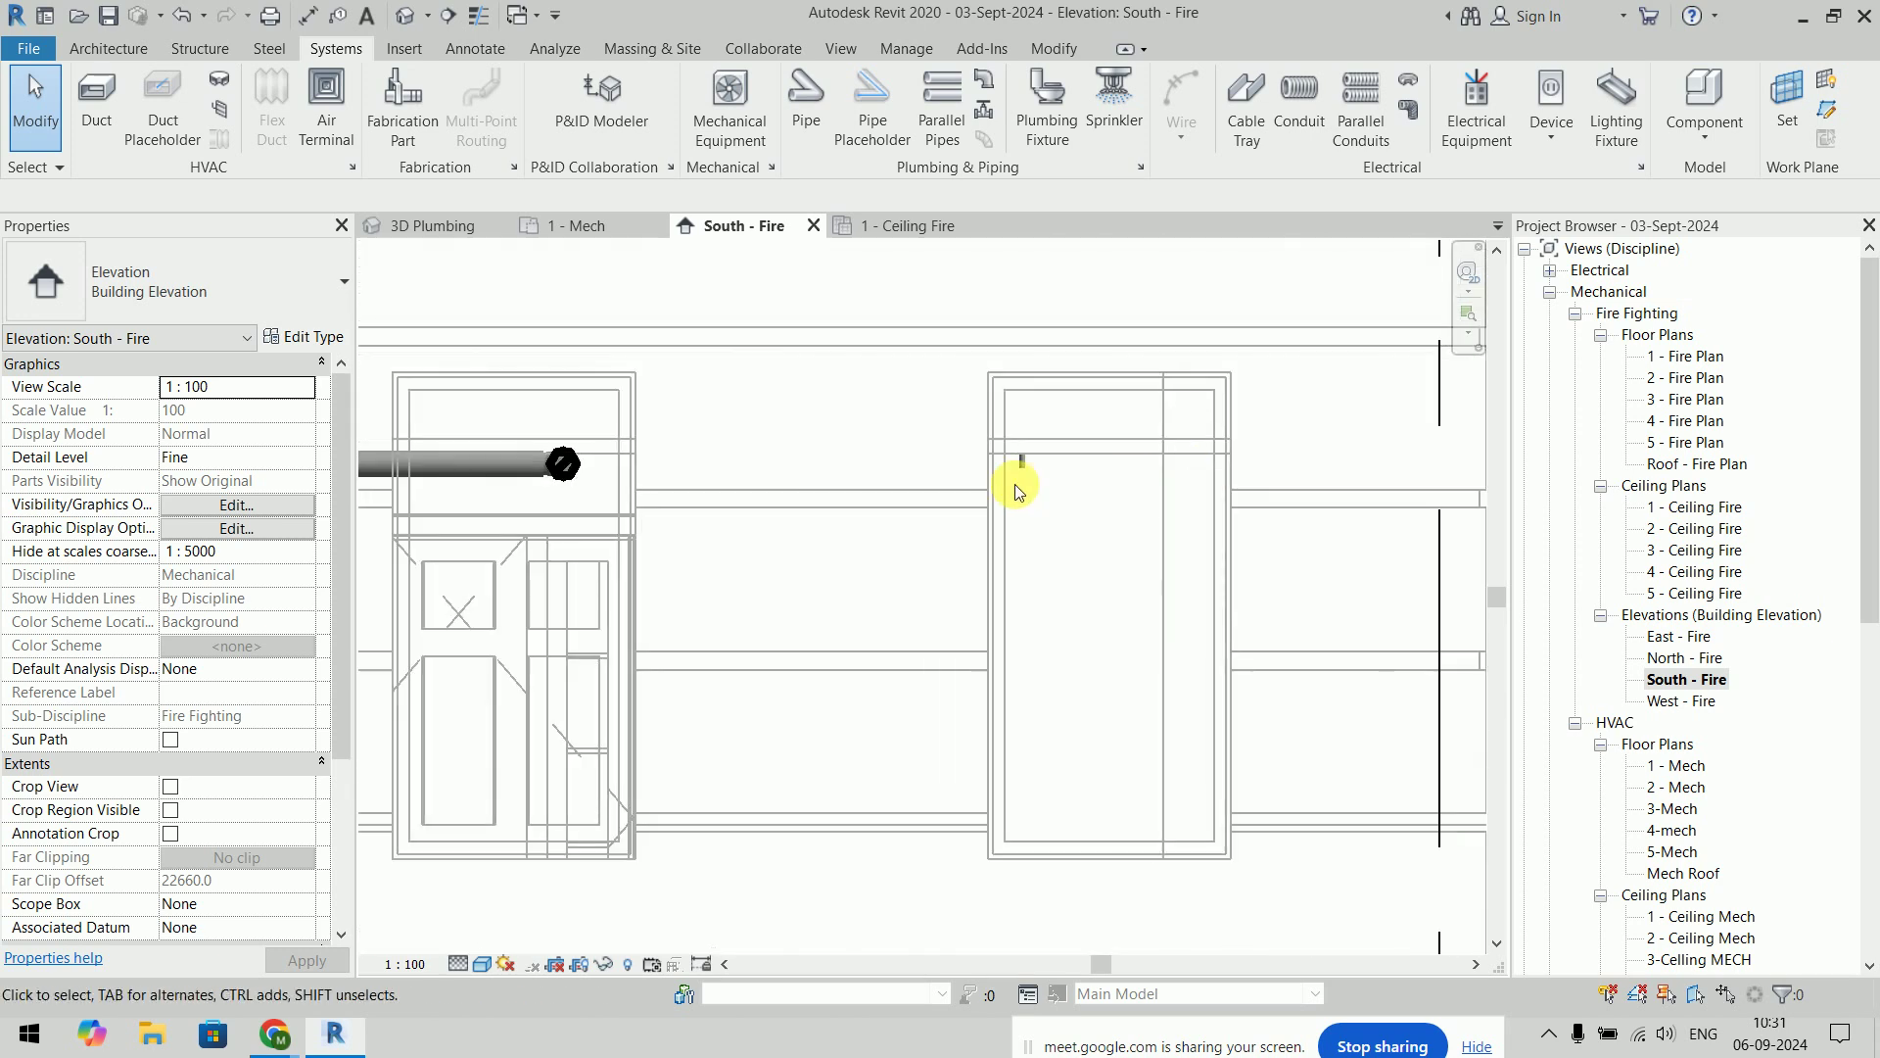
click(1021, 456)
scroll(1077, 588, up, 1)
scroll(1239, 636, down, 1)
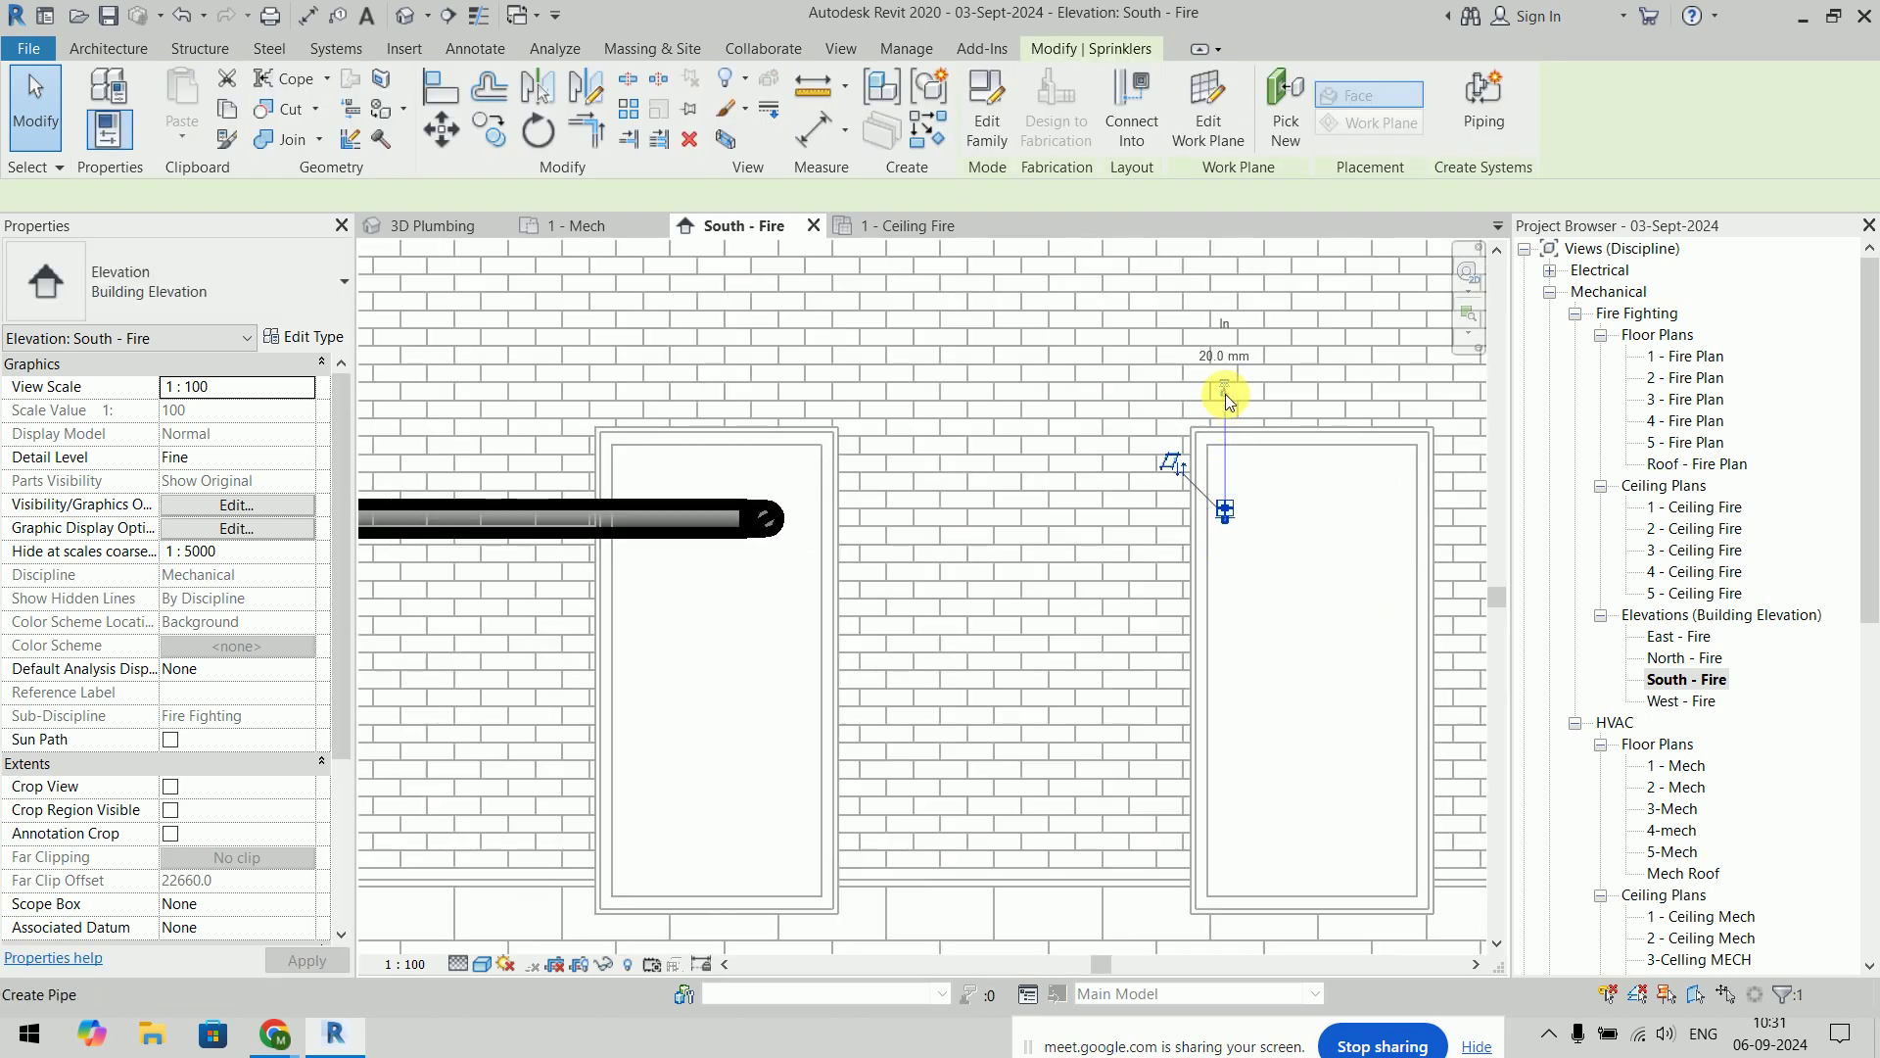
Draw a trial branch from the sprinkler connector up, across and down onto the main
click(1225, 460)
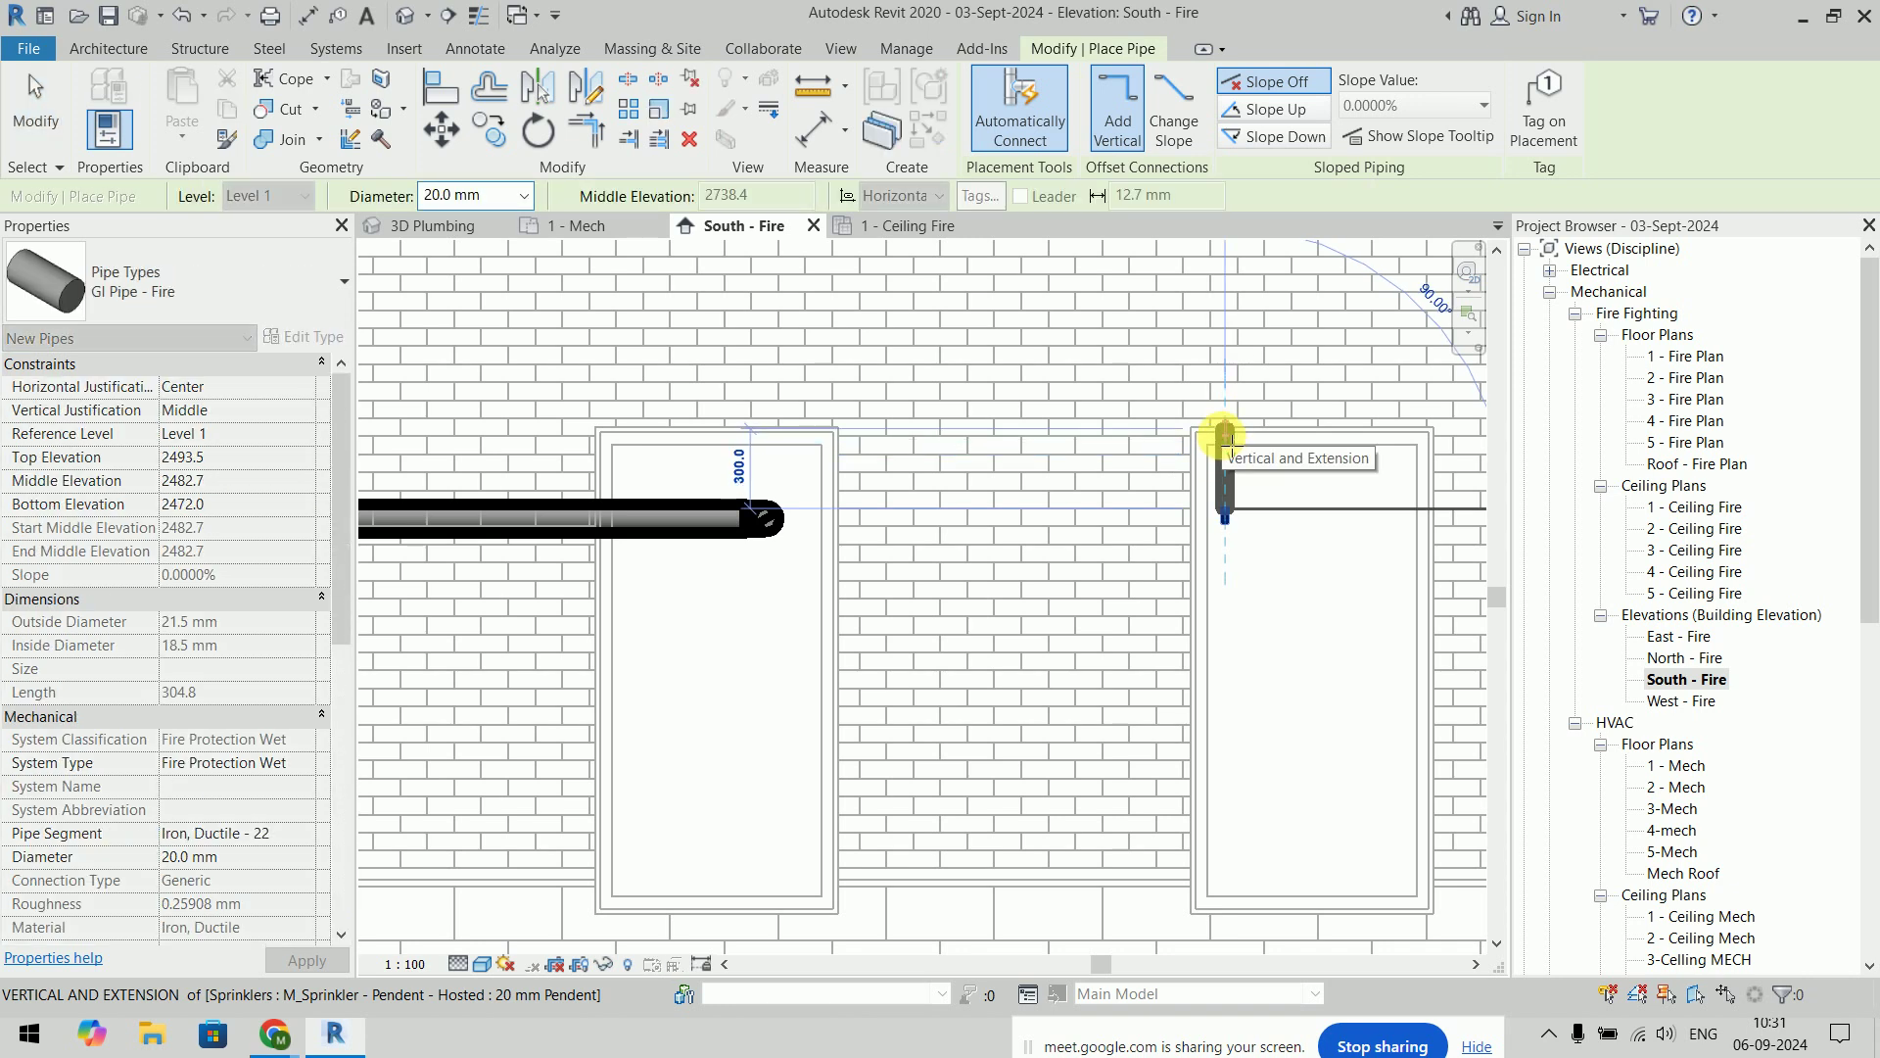
click(1224, 428)
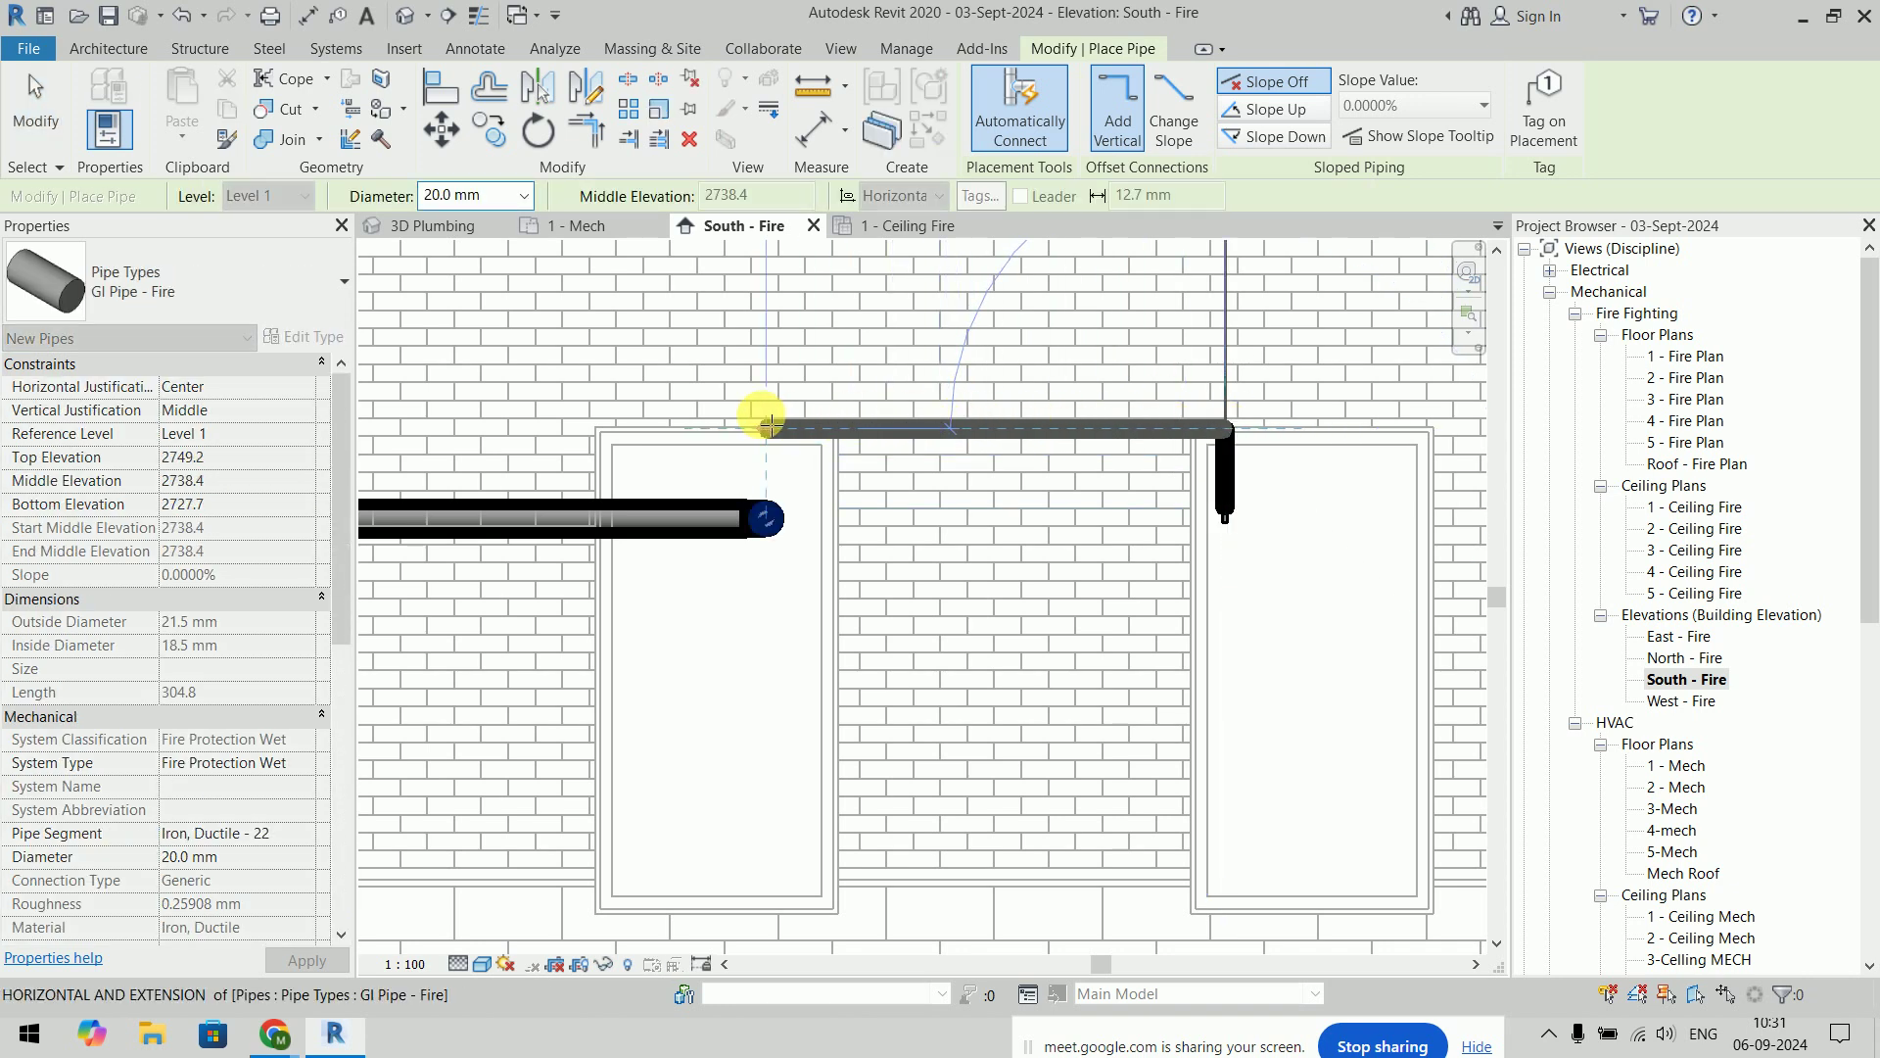
click(770, 424)
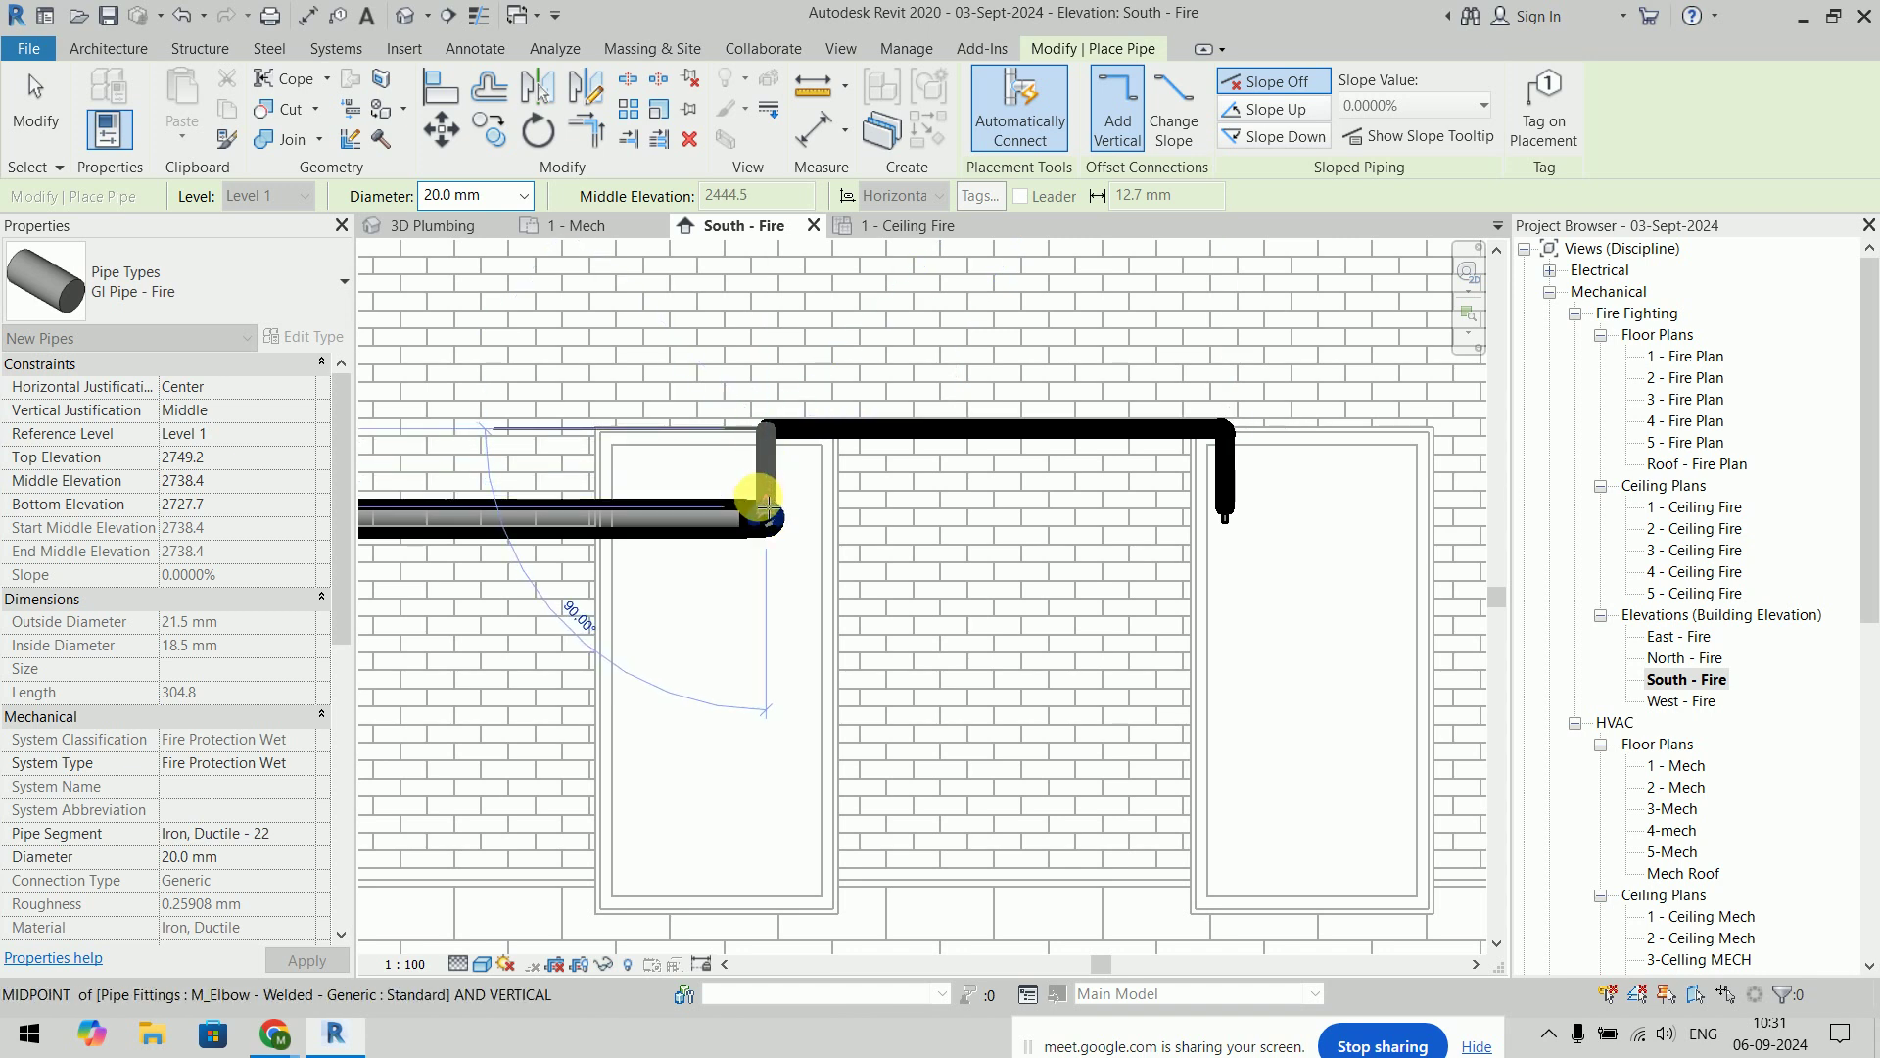
click(766, 504)
key(Escape)
key(Escape)
scroll(846, 497, down, 2)
scroll(1007, 505, down, 1)
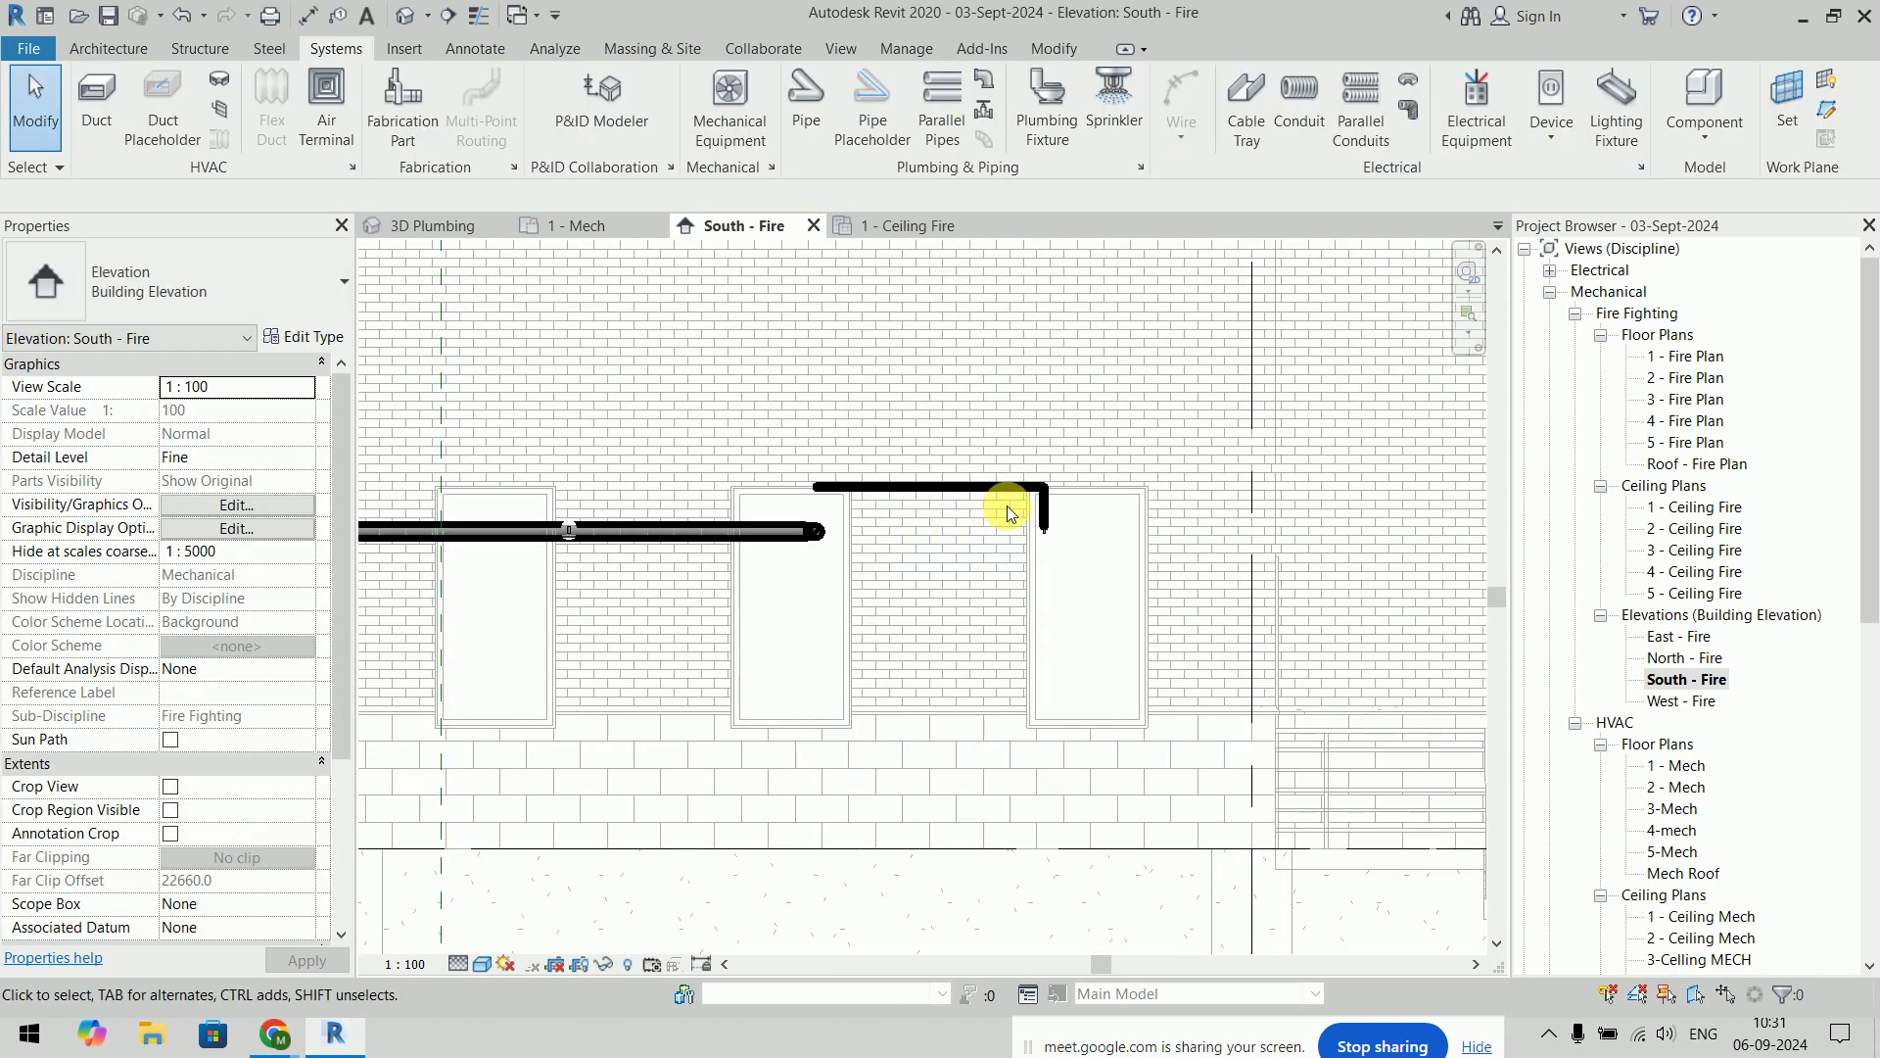
scroll(1007, 505, up, 2)
scroll(1025, 493, up, 1)
Set the horizontal branch pipe's middle elevation to 2700 mm
click(1026, 468)
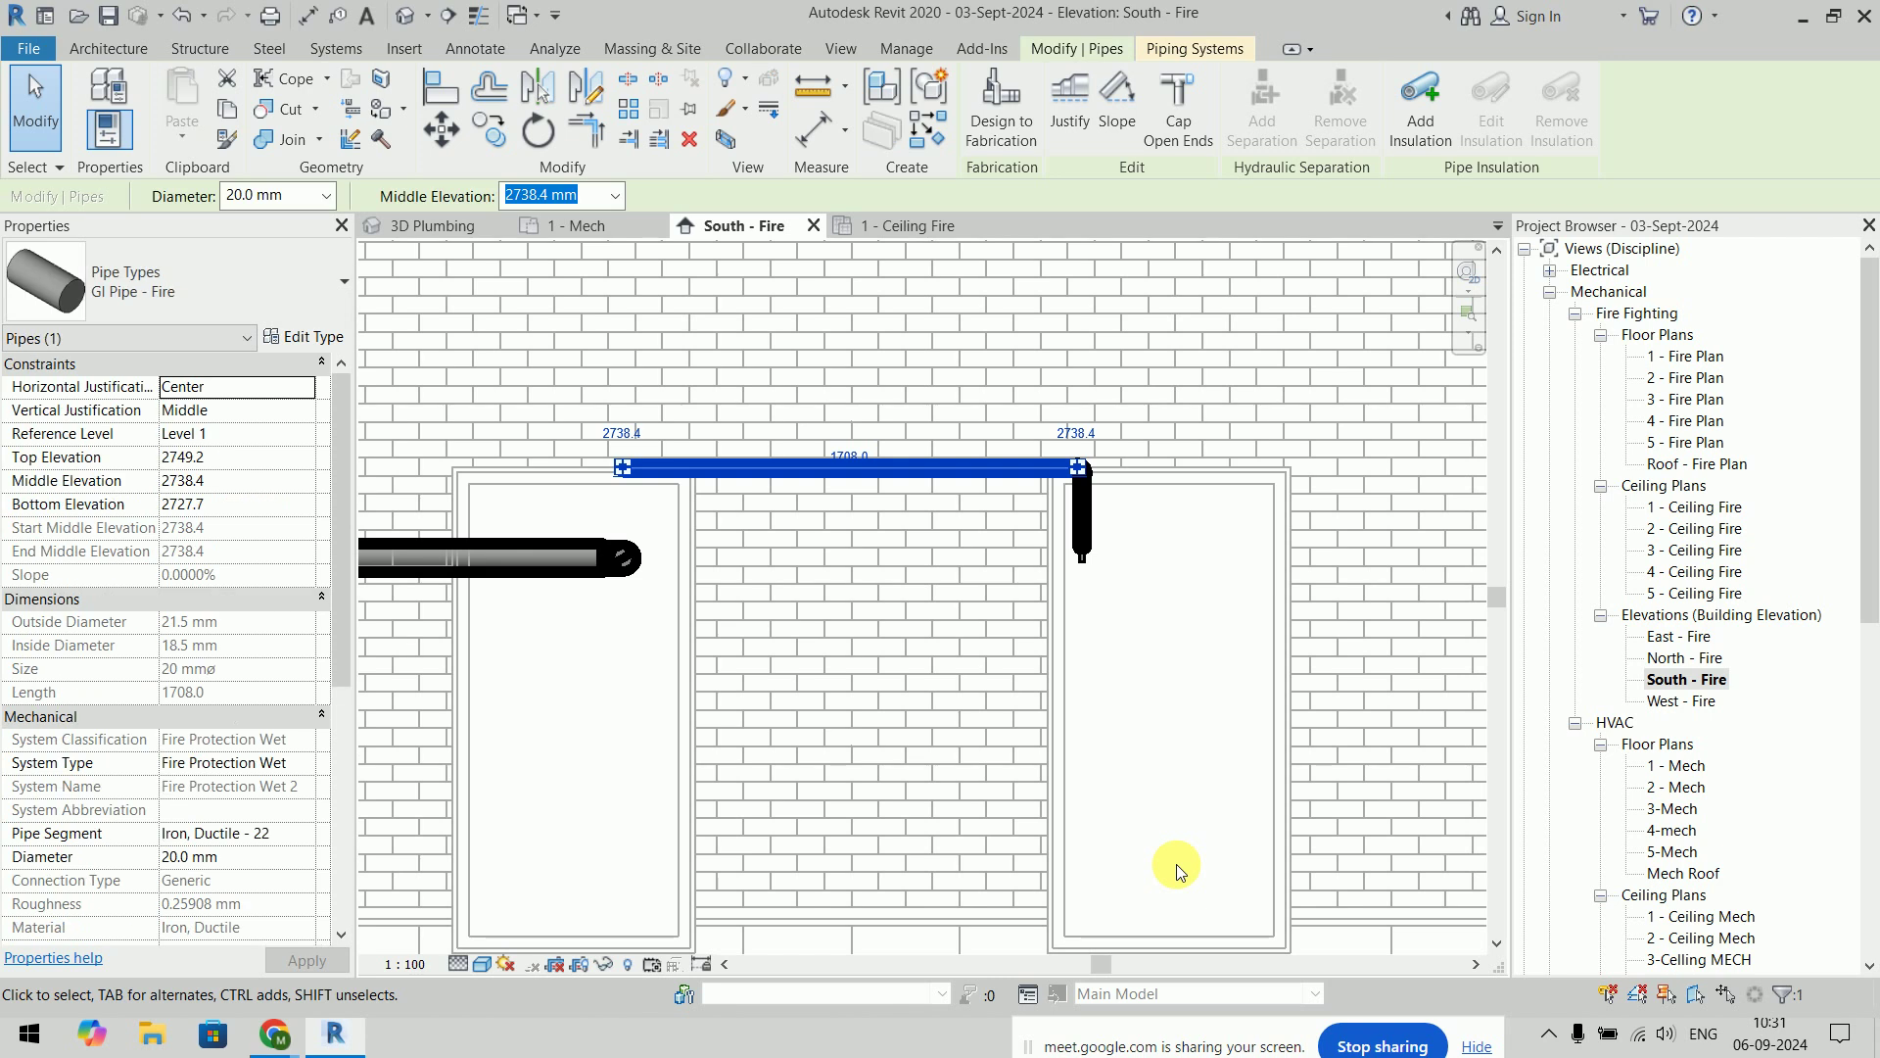
double_click(526, 195)
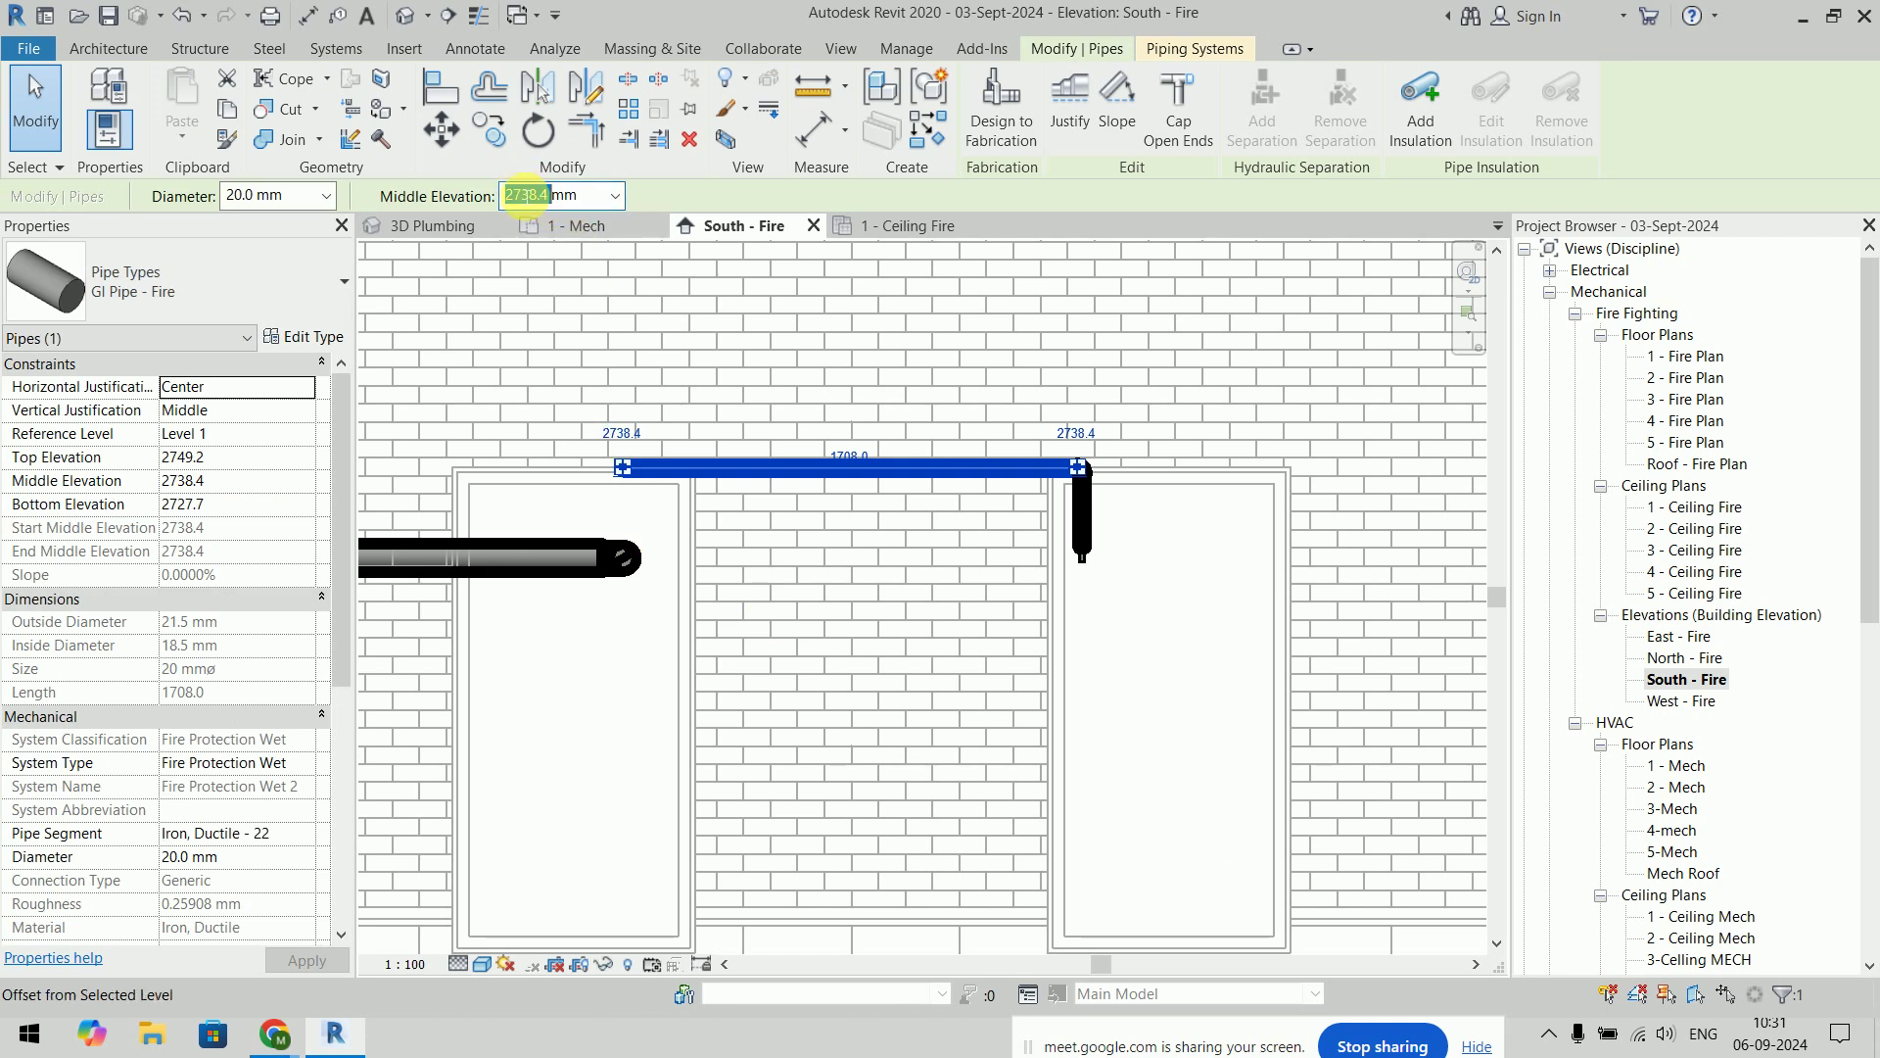
text(2700mm)
key(Return)
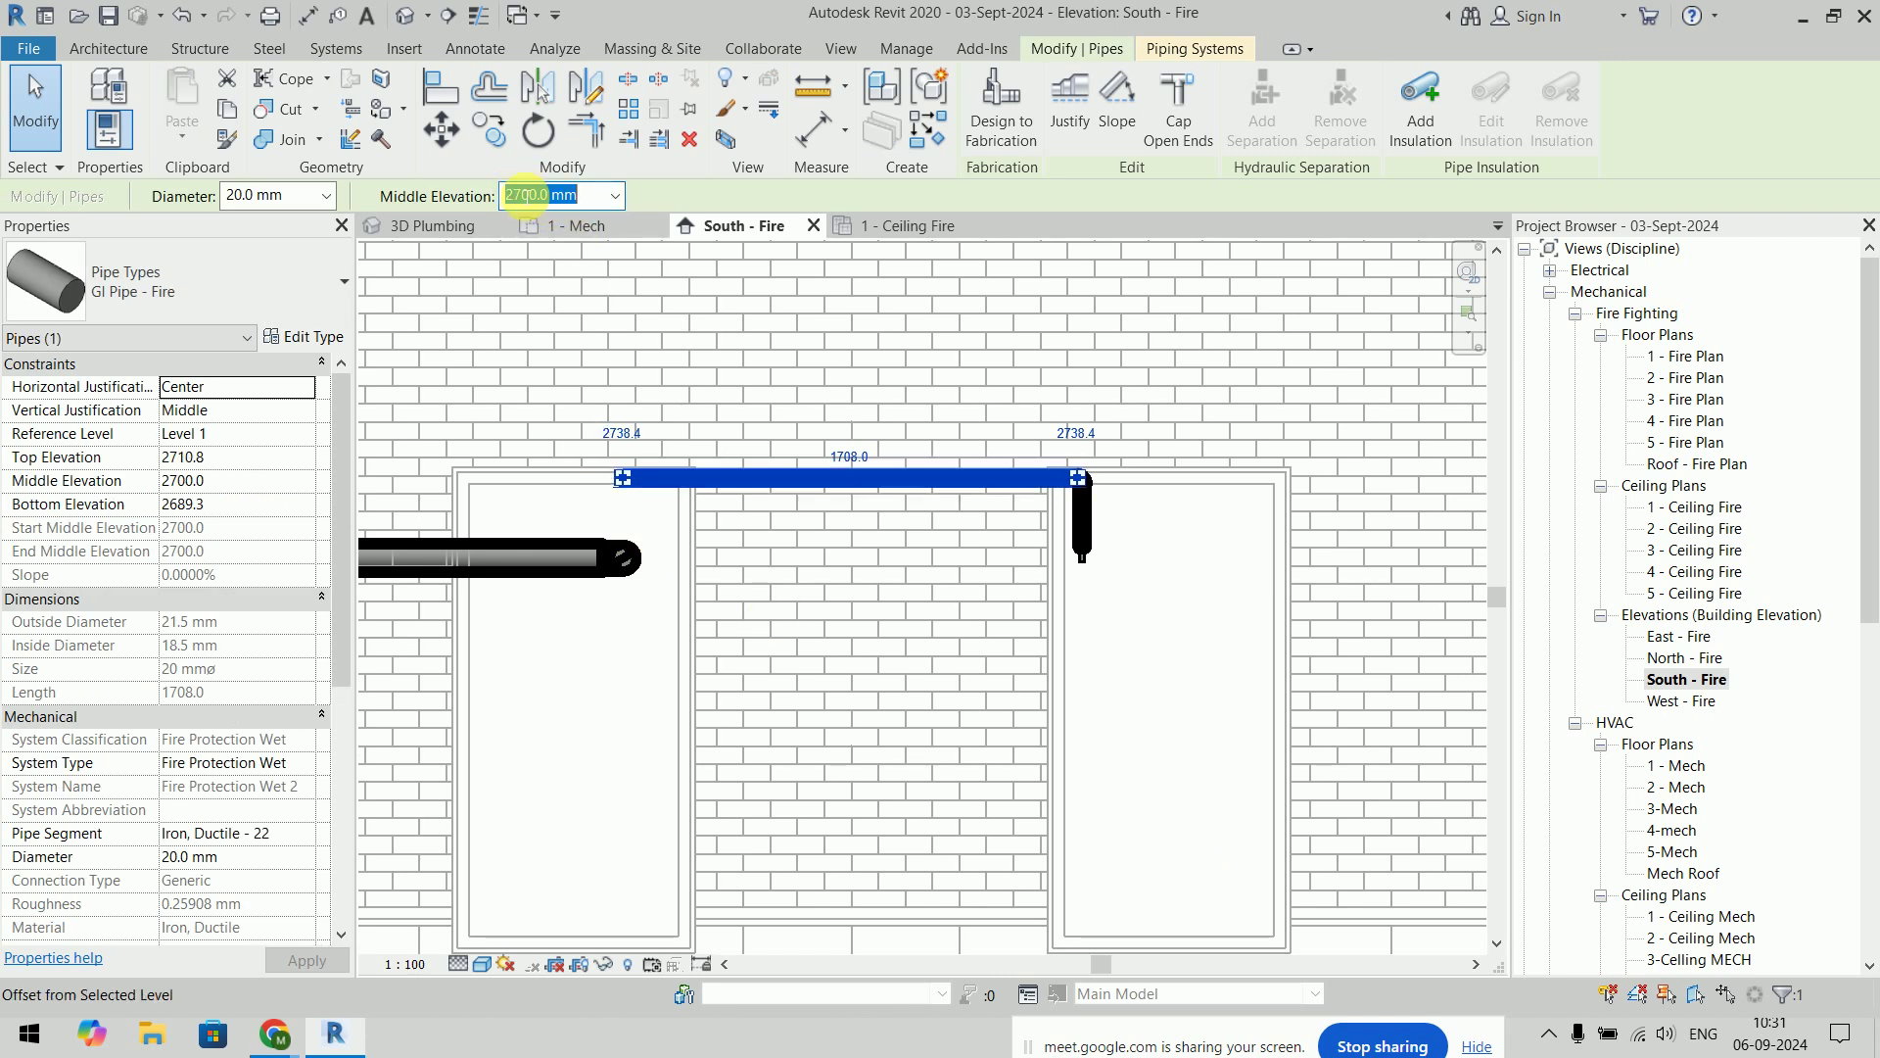
key(Escape)
Delete the trial branch and drop pipes, then return to the 1 - Ceiling Fire plan
mouse_move(558, 433)
mouse_down()
mouse_move(1251, 566)
mouse_move(1232, 508)
mouse_up()
key(Delete)
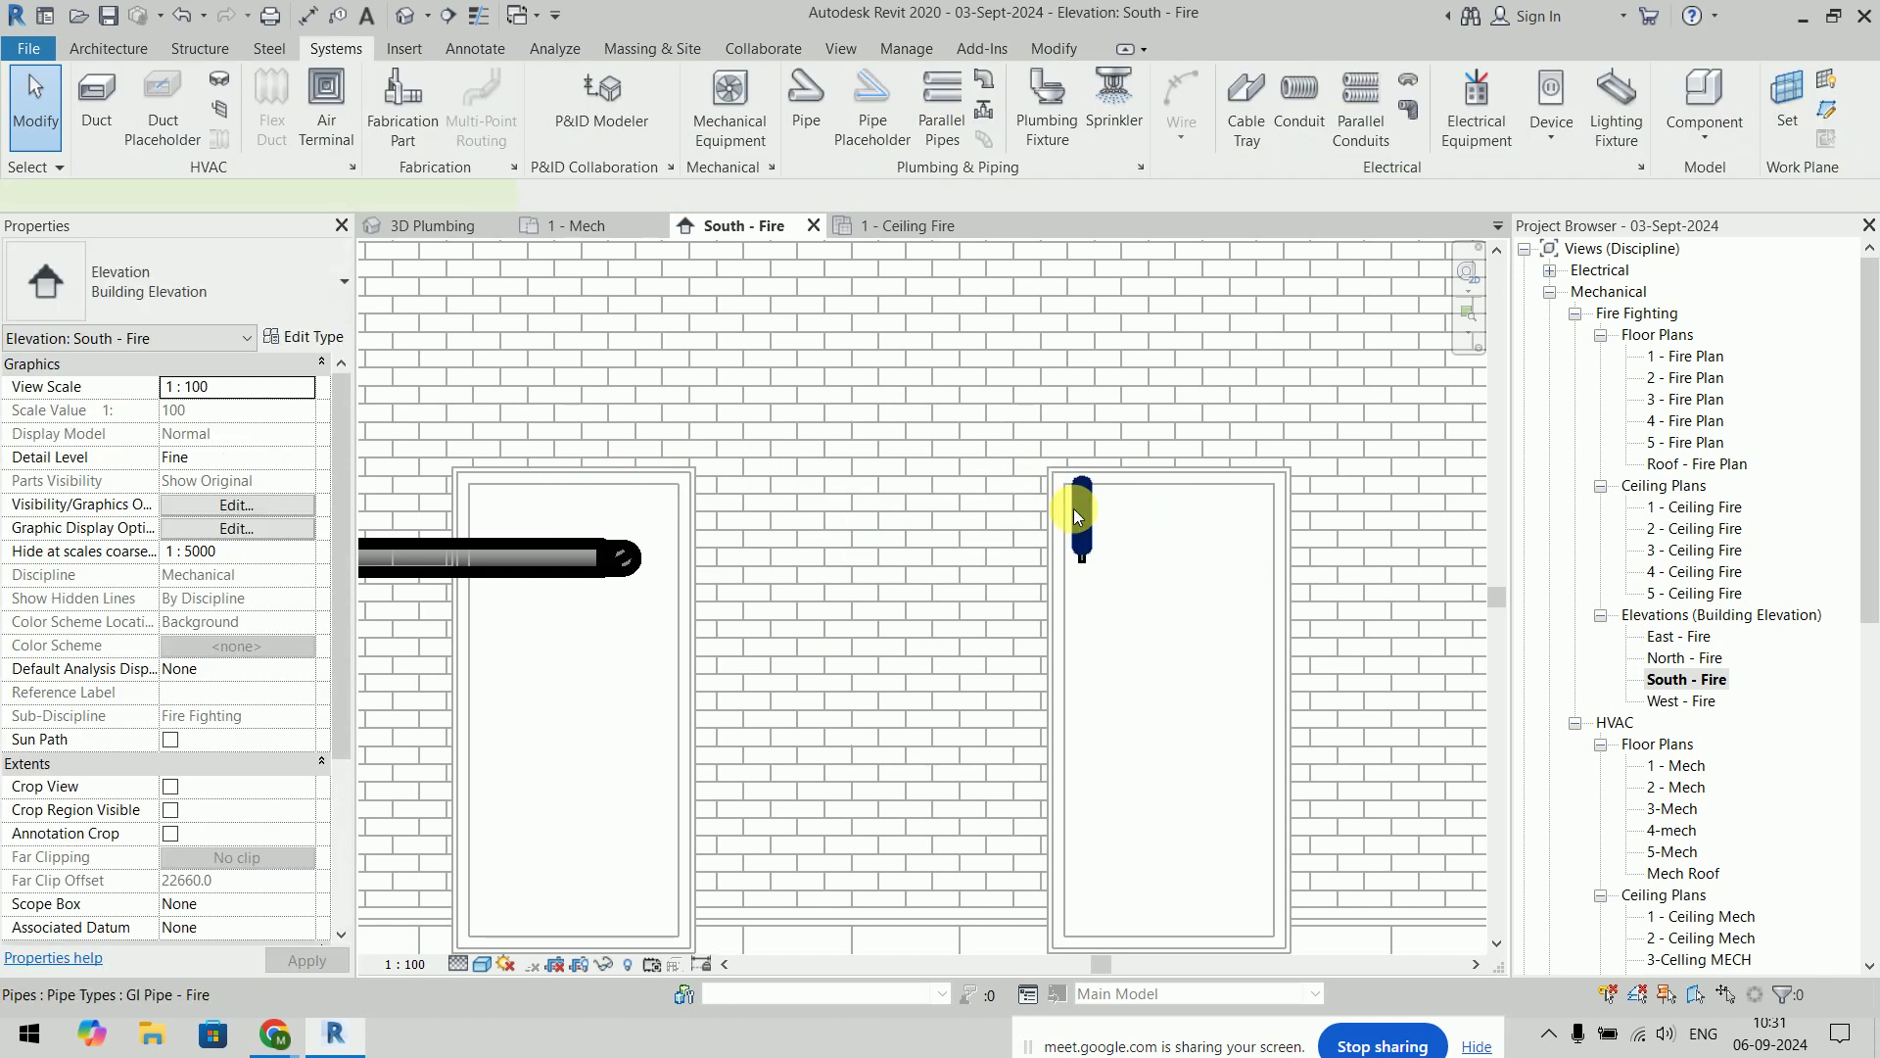
click(1073, 508)
key(Delete)
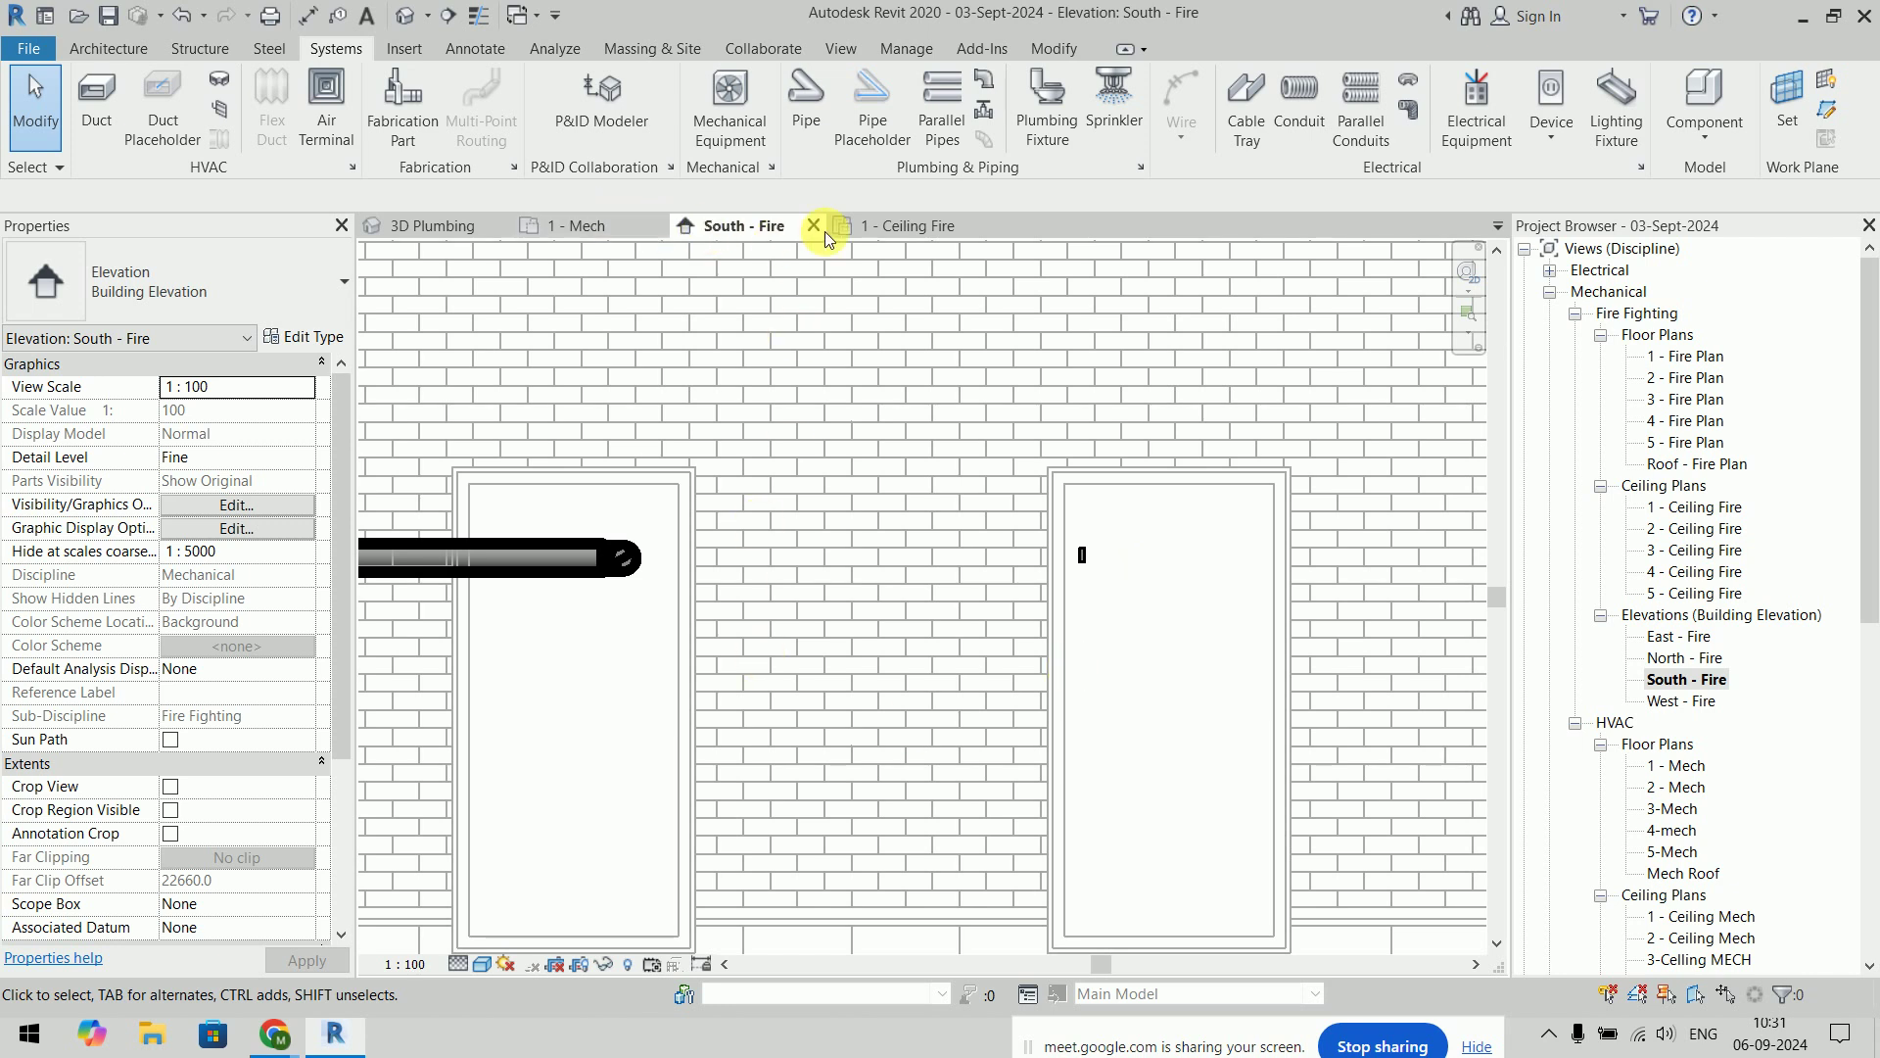
click(872, 227)
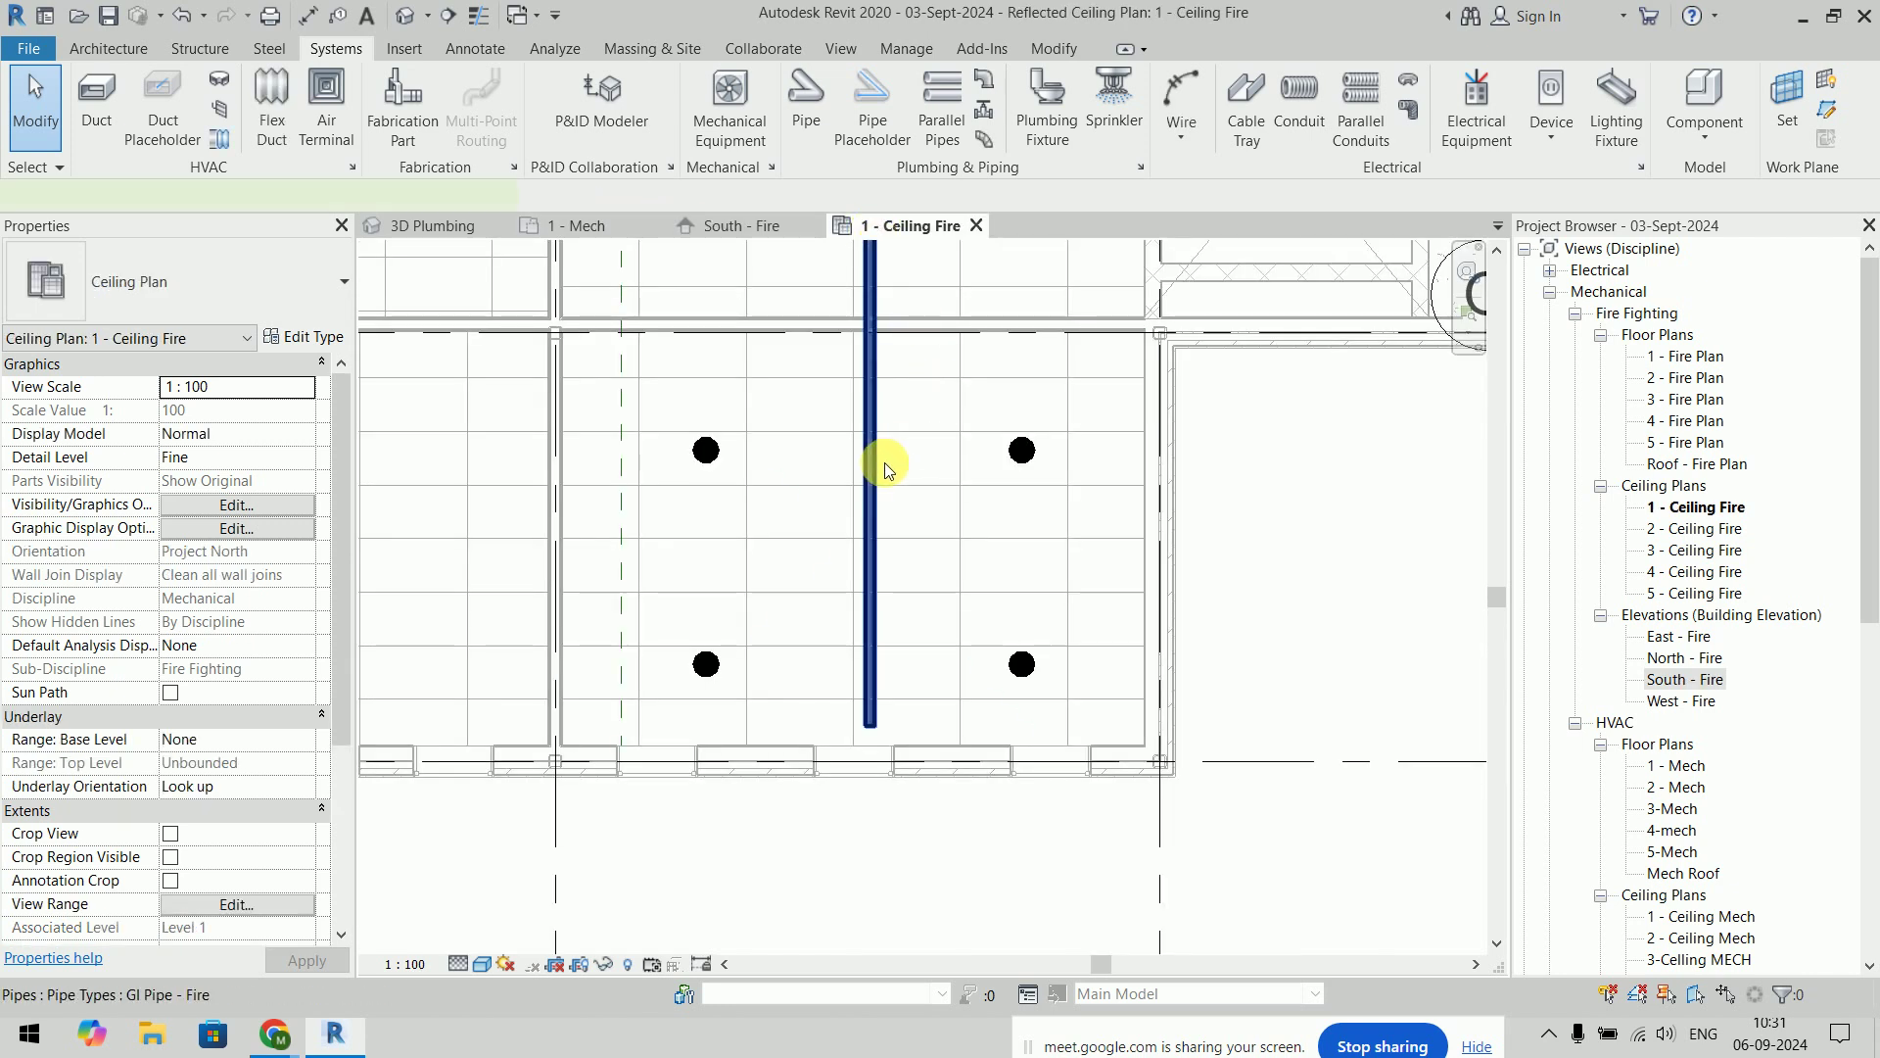
Confirm the vertical main pipe's middle elevation at 2700 mm
click(872, 463)
click(536, 196)
double_click(539, 197)
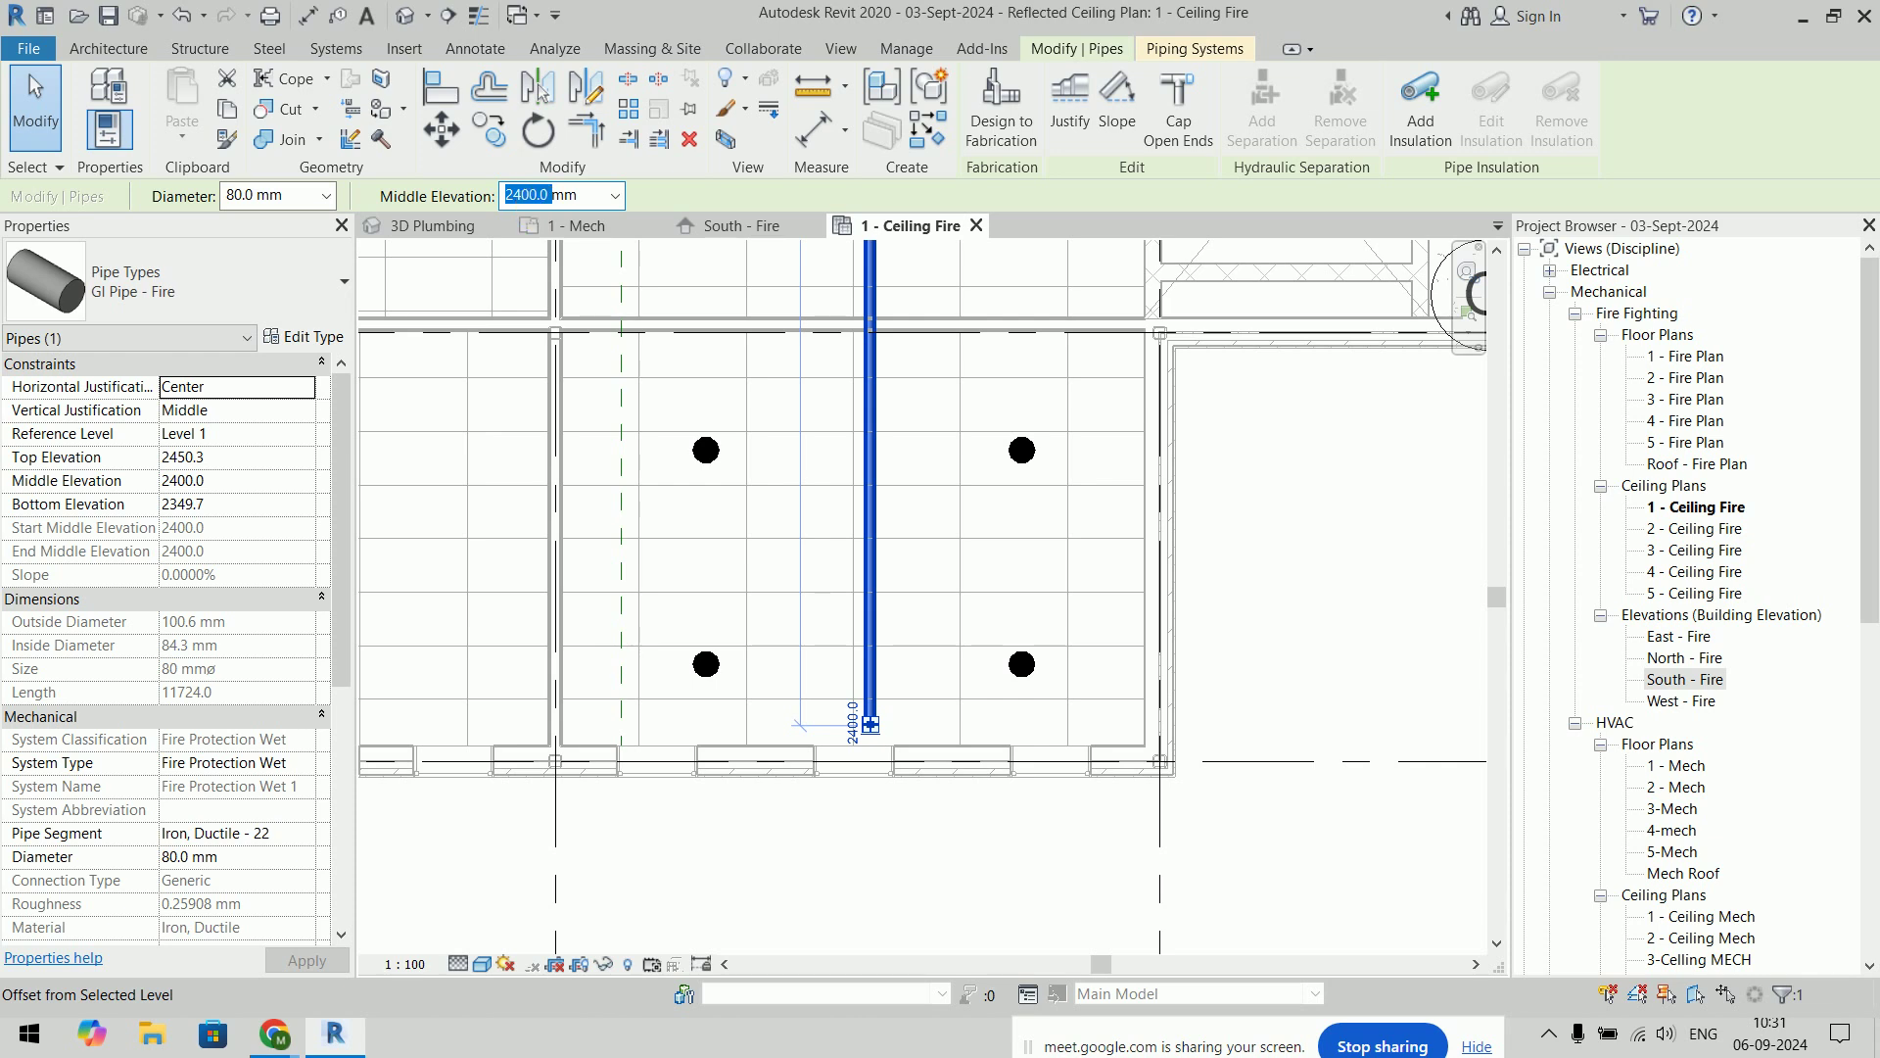
text(2700)
key(Return)
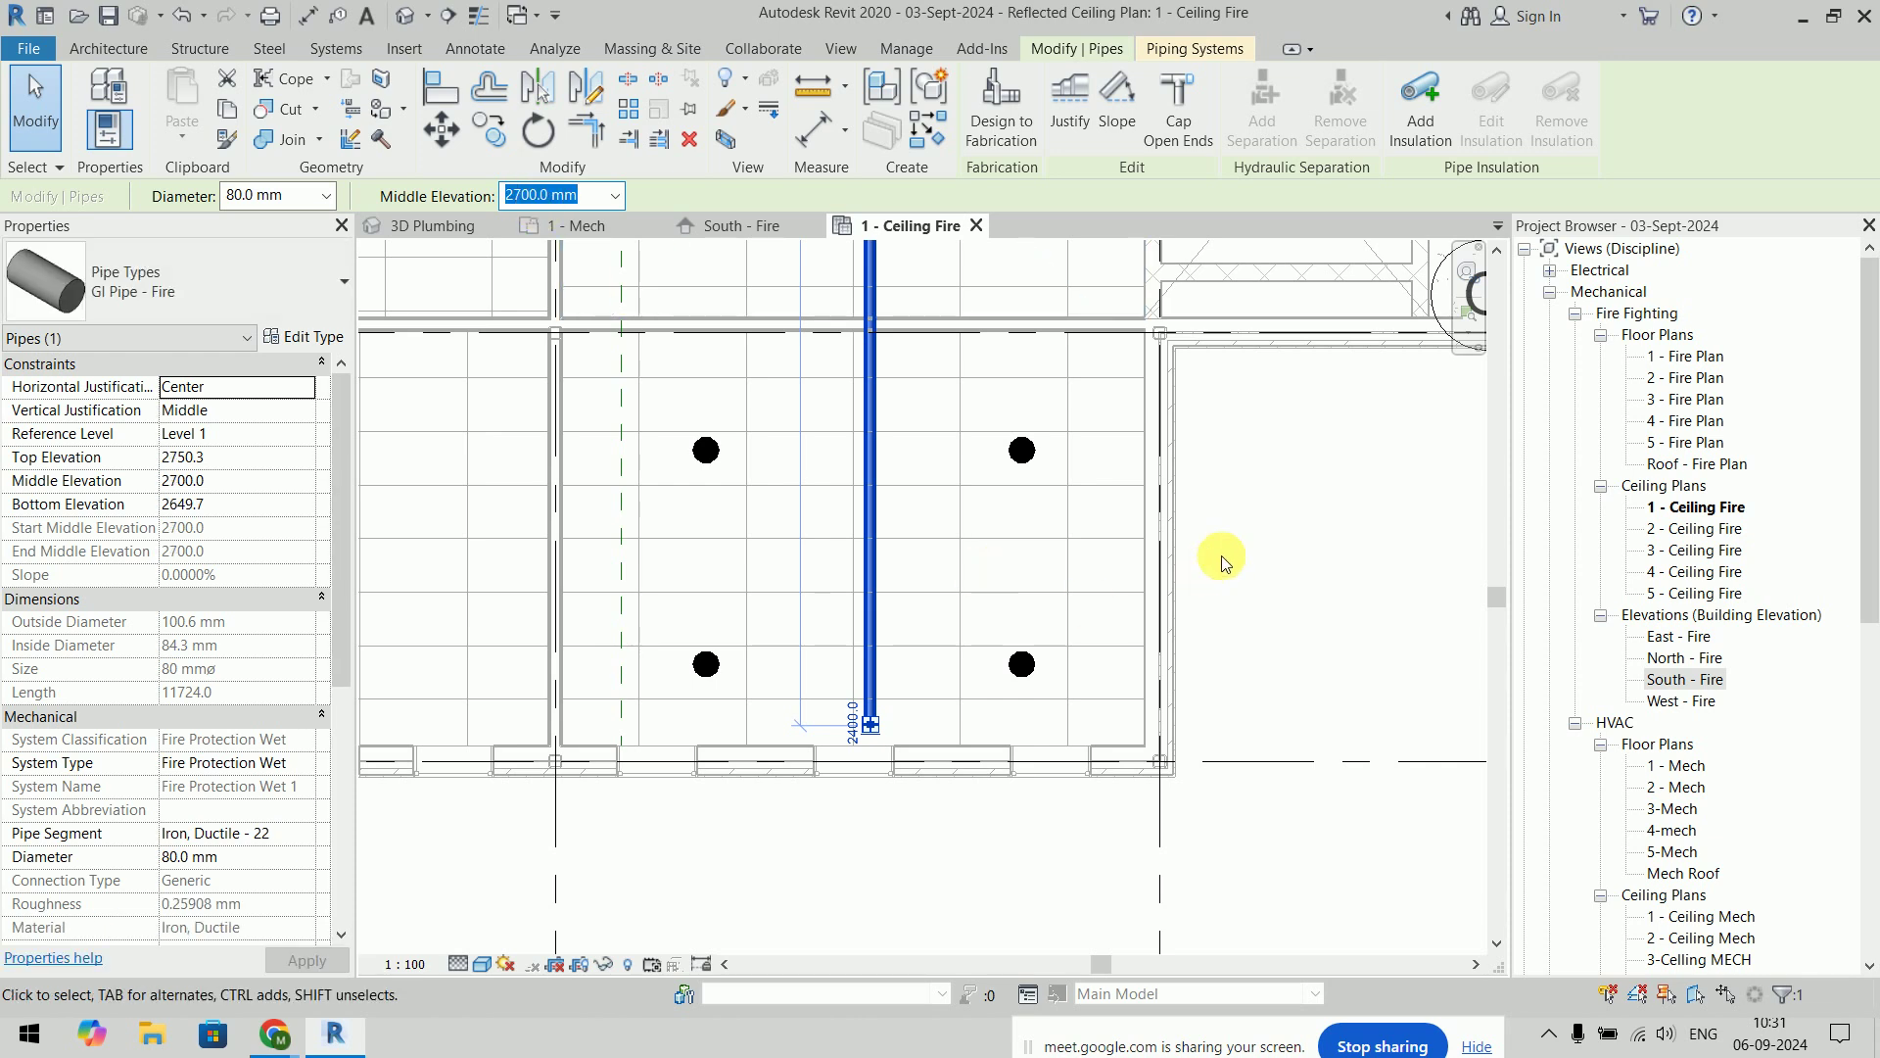
click(1220, 555)
scroll(881, 724, up, 4)
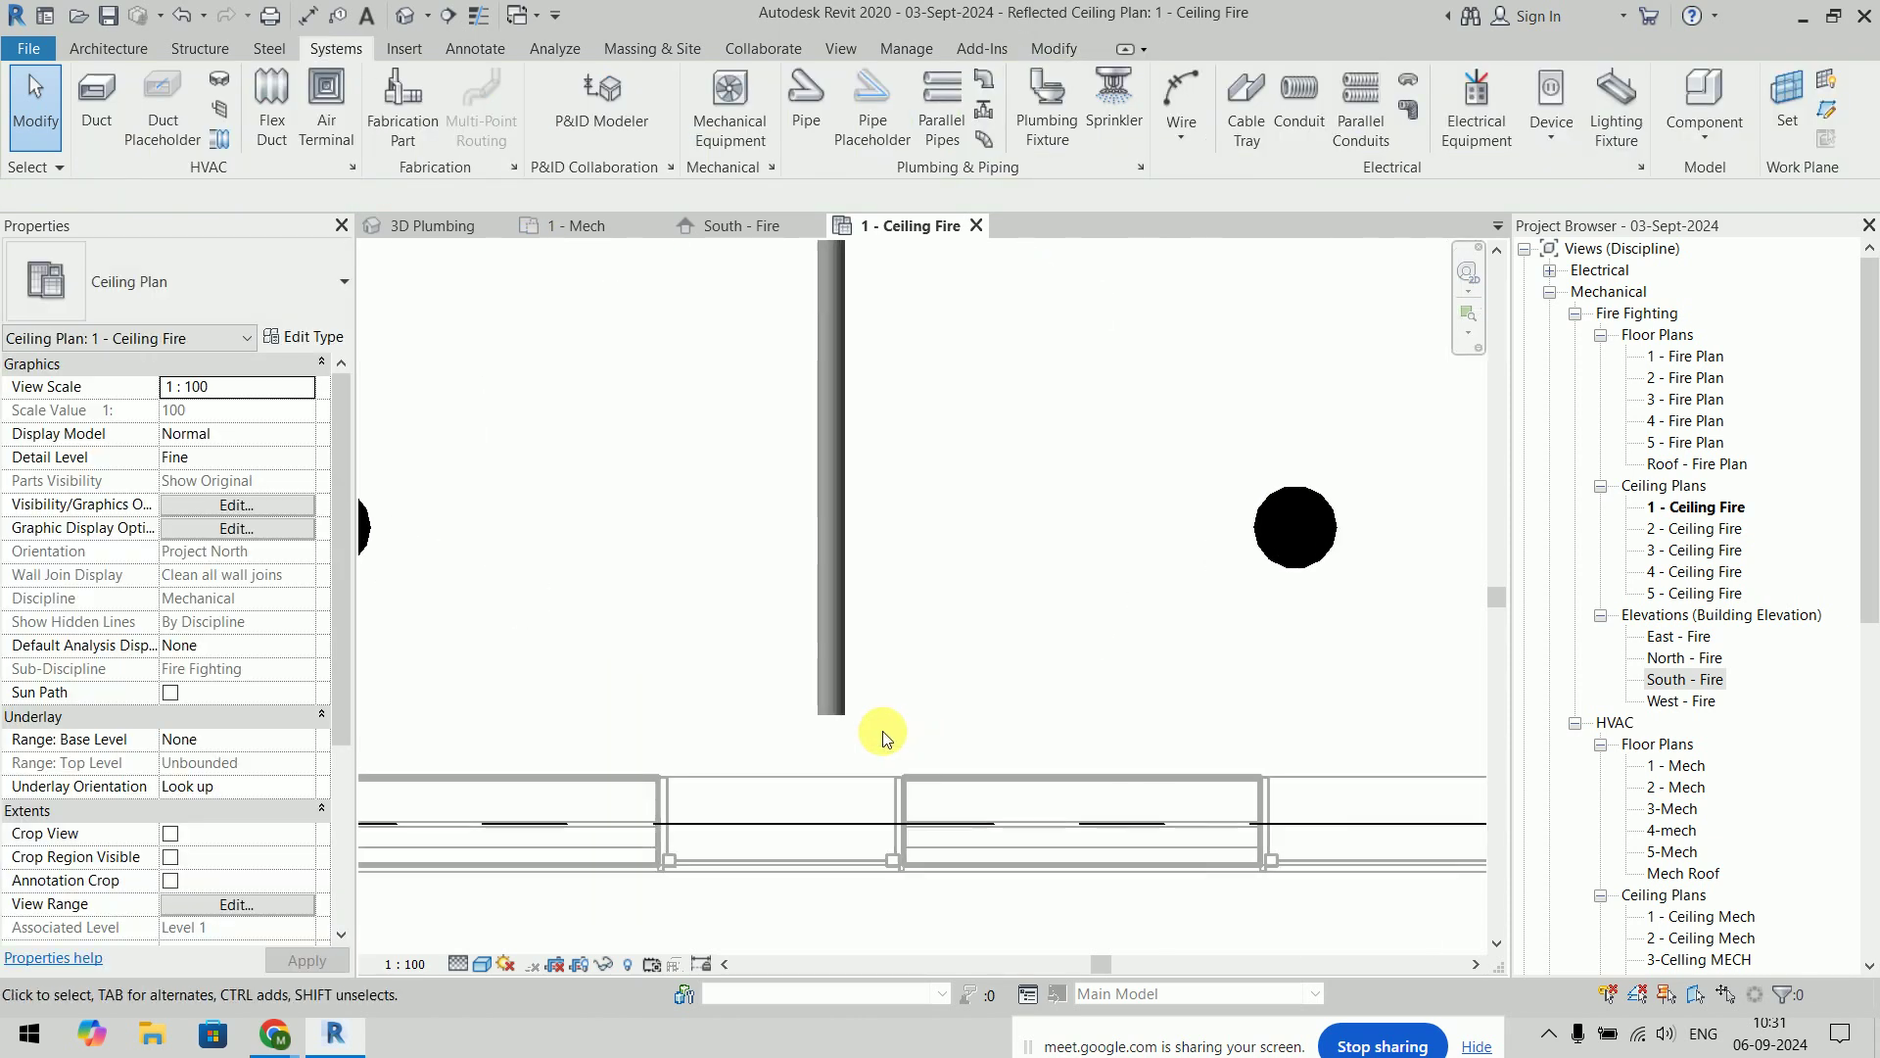
scroll(862, 715, up, 2)
Cap the open end of the vertical fire main
click(827, 686)
right_click(809, 712)
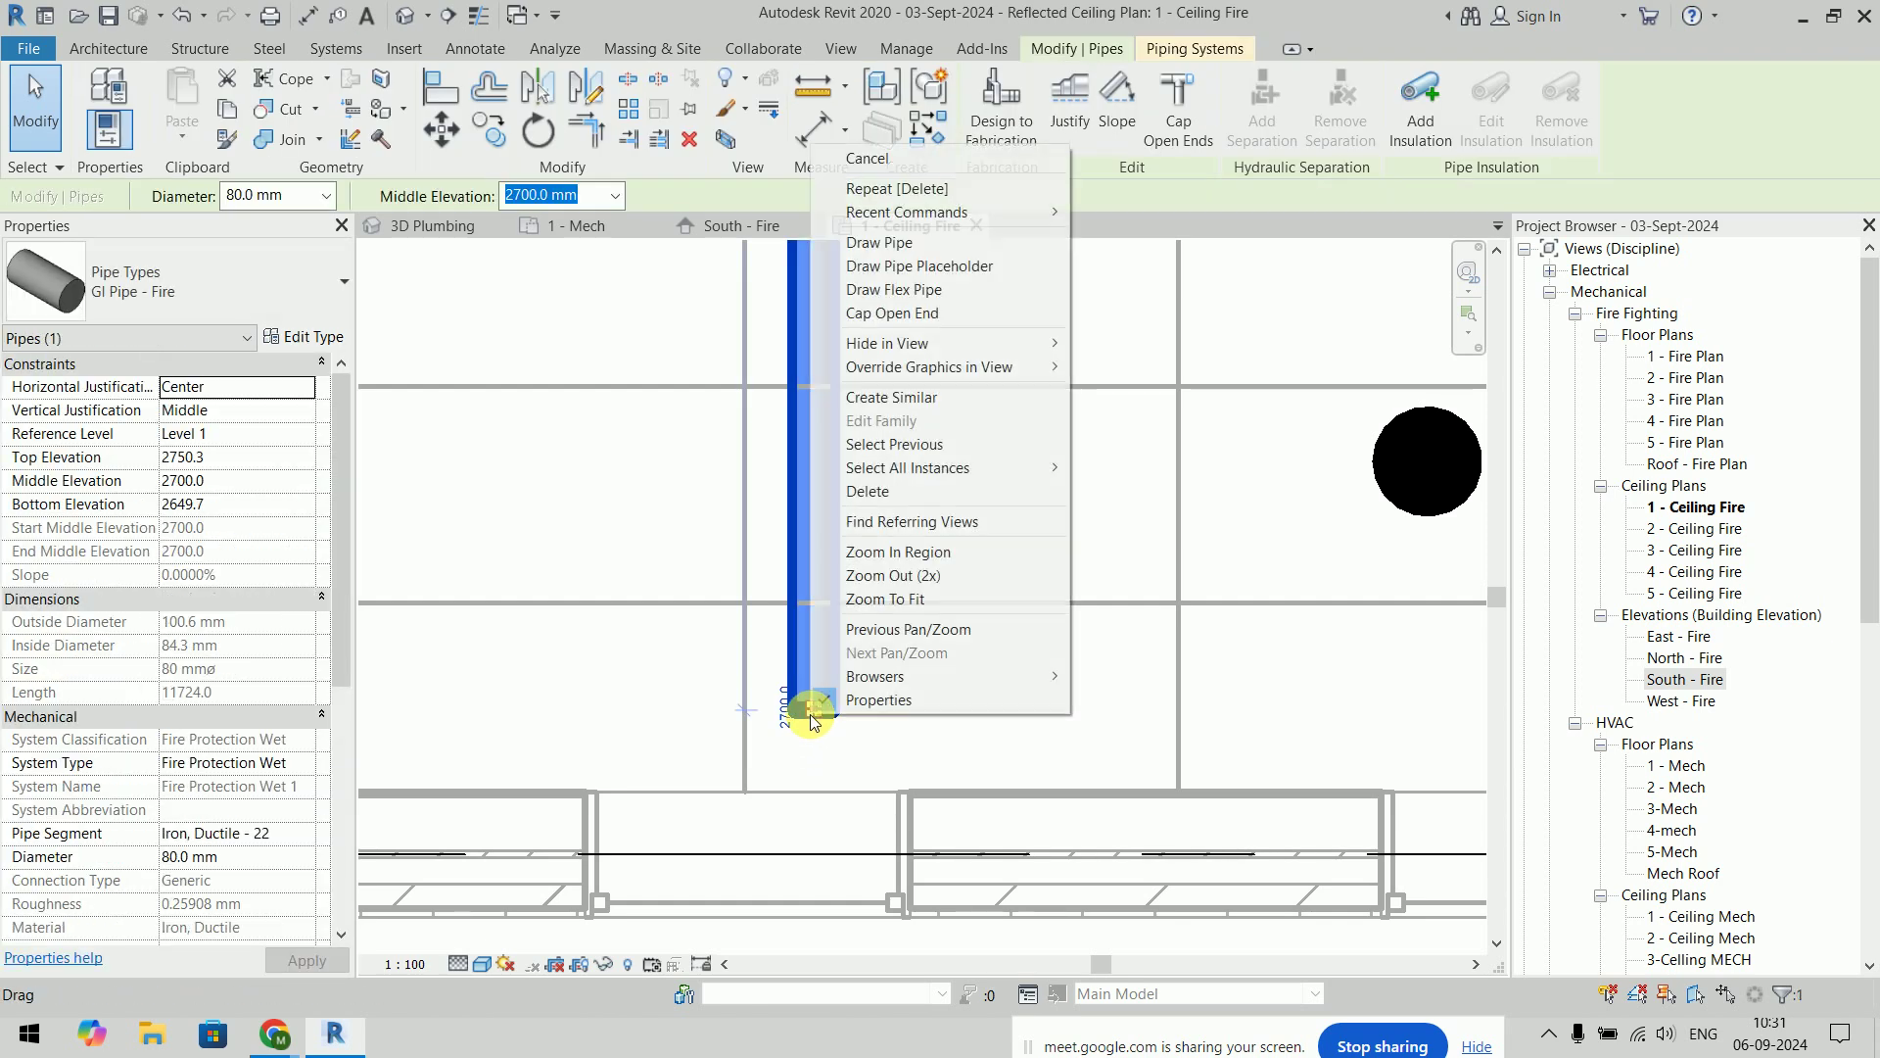
click(931, 311)
click(991, 770)
scroll(991, 769, down, 2)
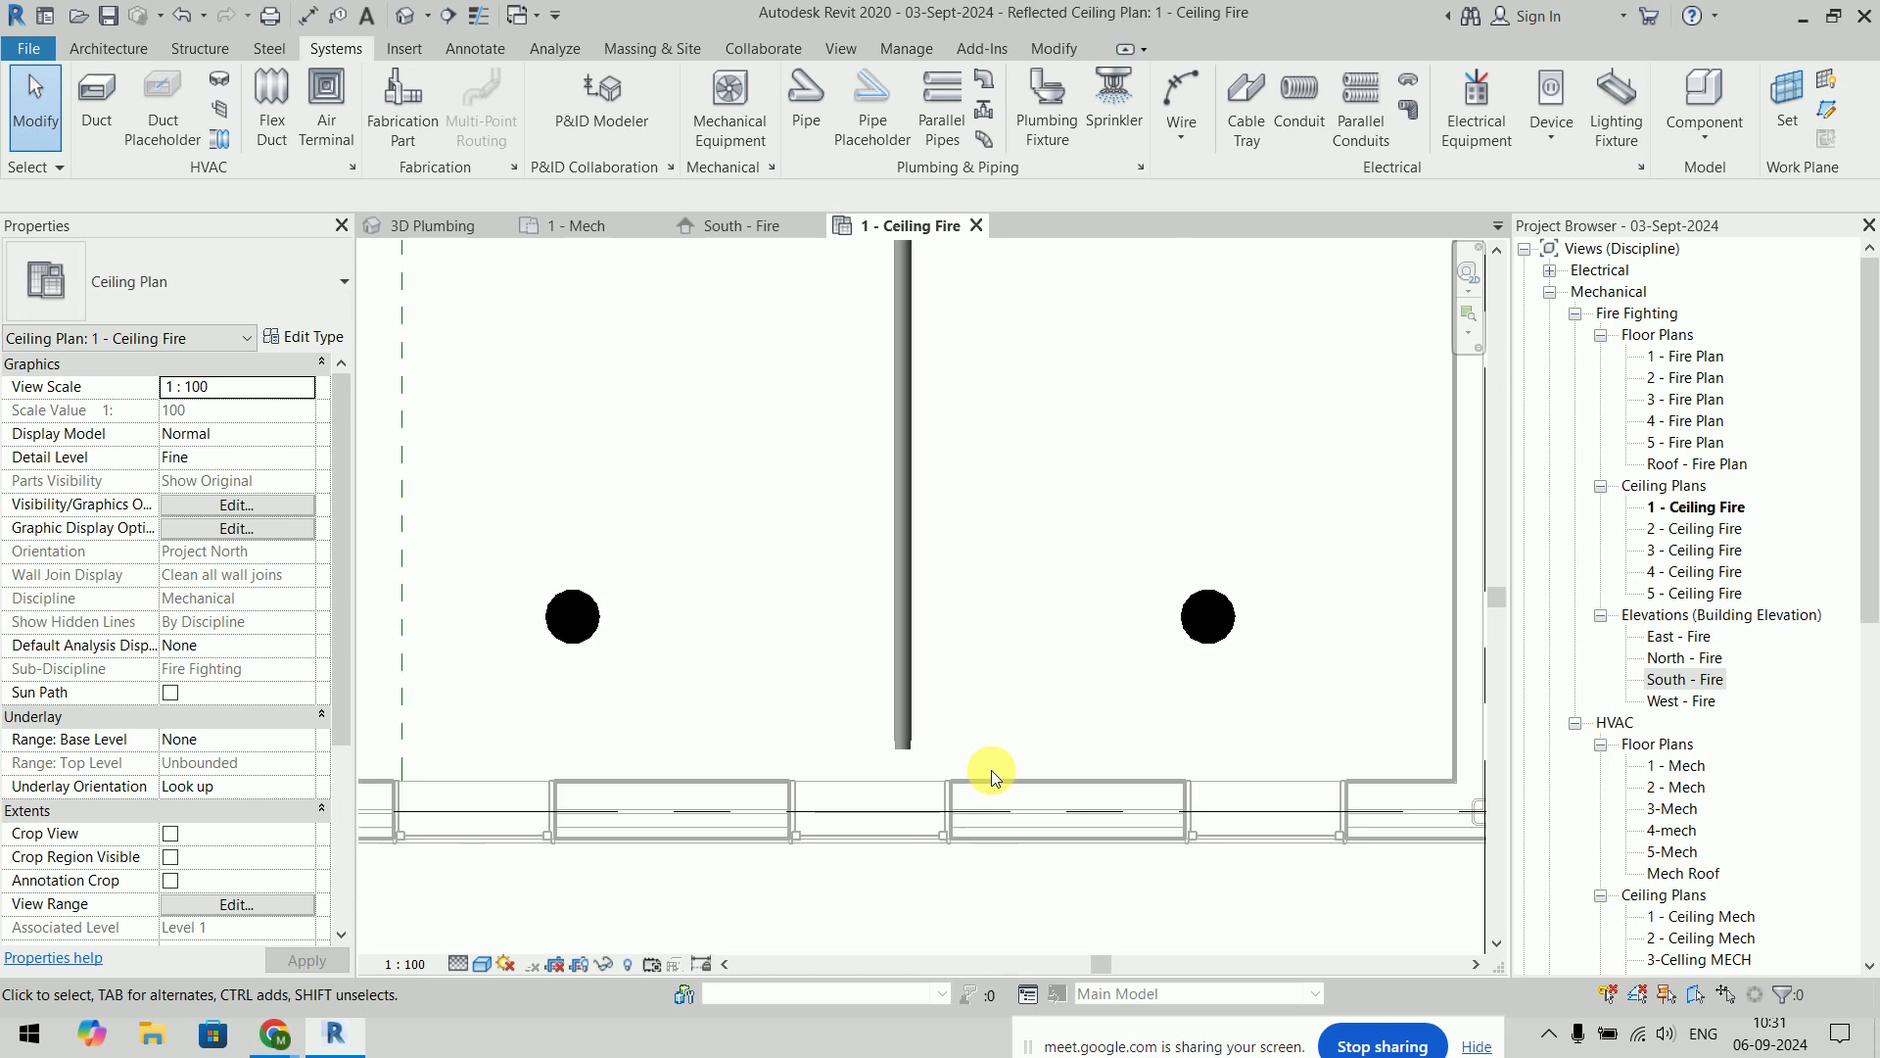
scroll(991, 770, down, 2)
scroll(991, 770, up, 2)
Connect the right pendent sprinkler into the vertical main with Connect Into
click(1224, 632)
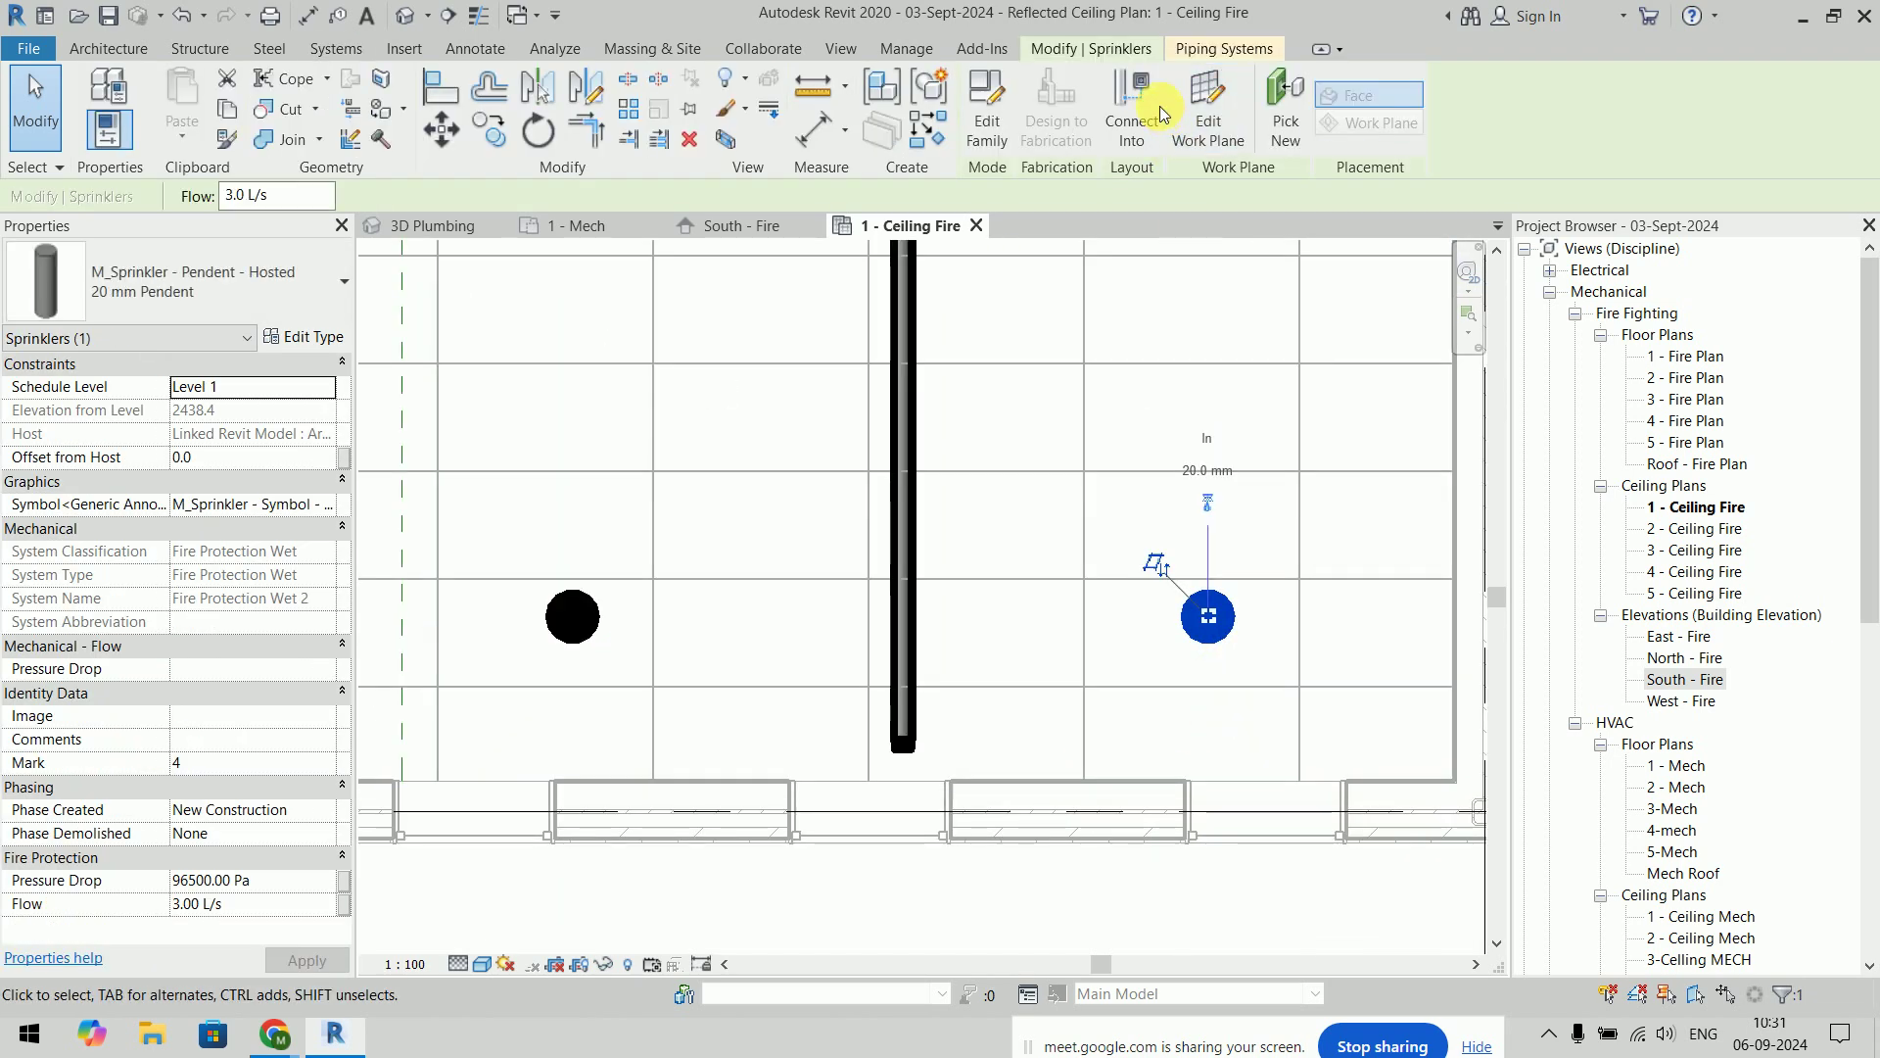
click(1163, 115)
click(902, 562)
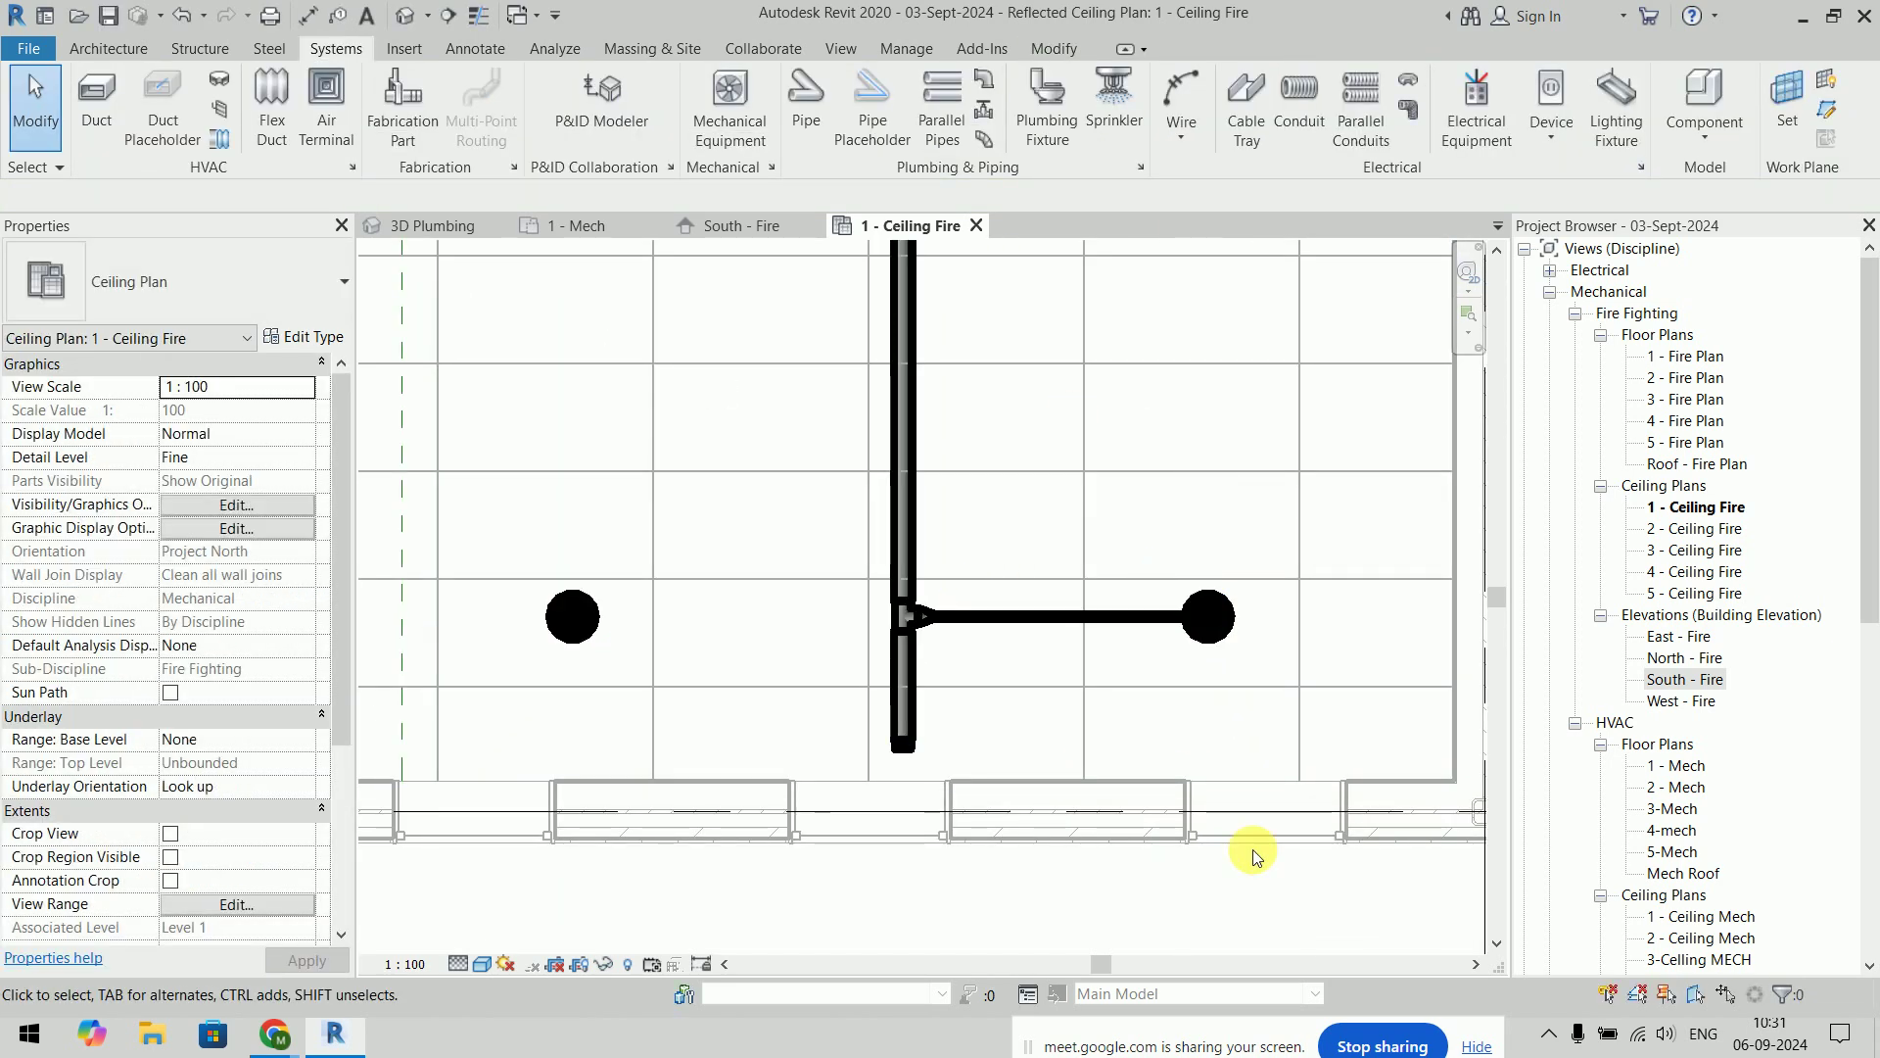
scroll(932, 663, up, 2)
scroll(942, 672, up, 1)
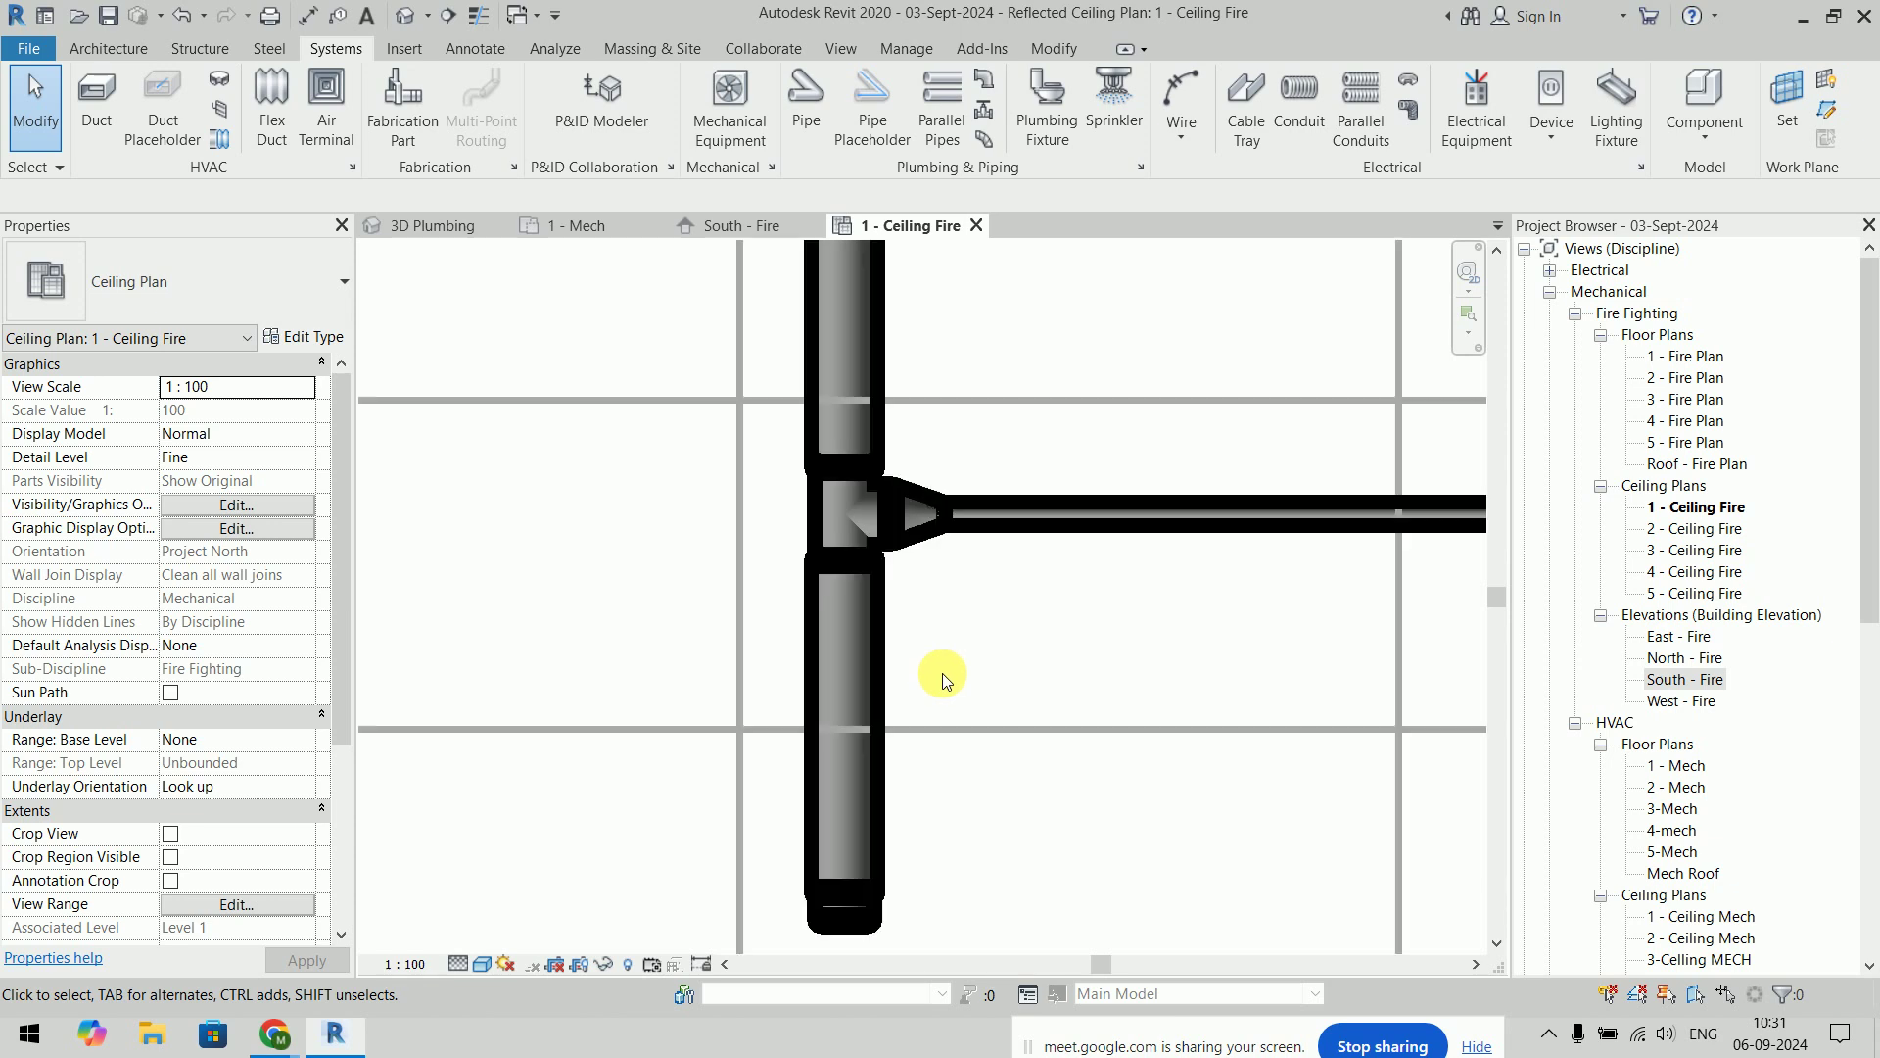
scroll(942, 673, down, 1)
scroll(1032, 673, up, 1)
scroll(979, 509, up, 1)
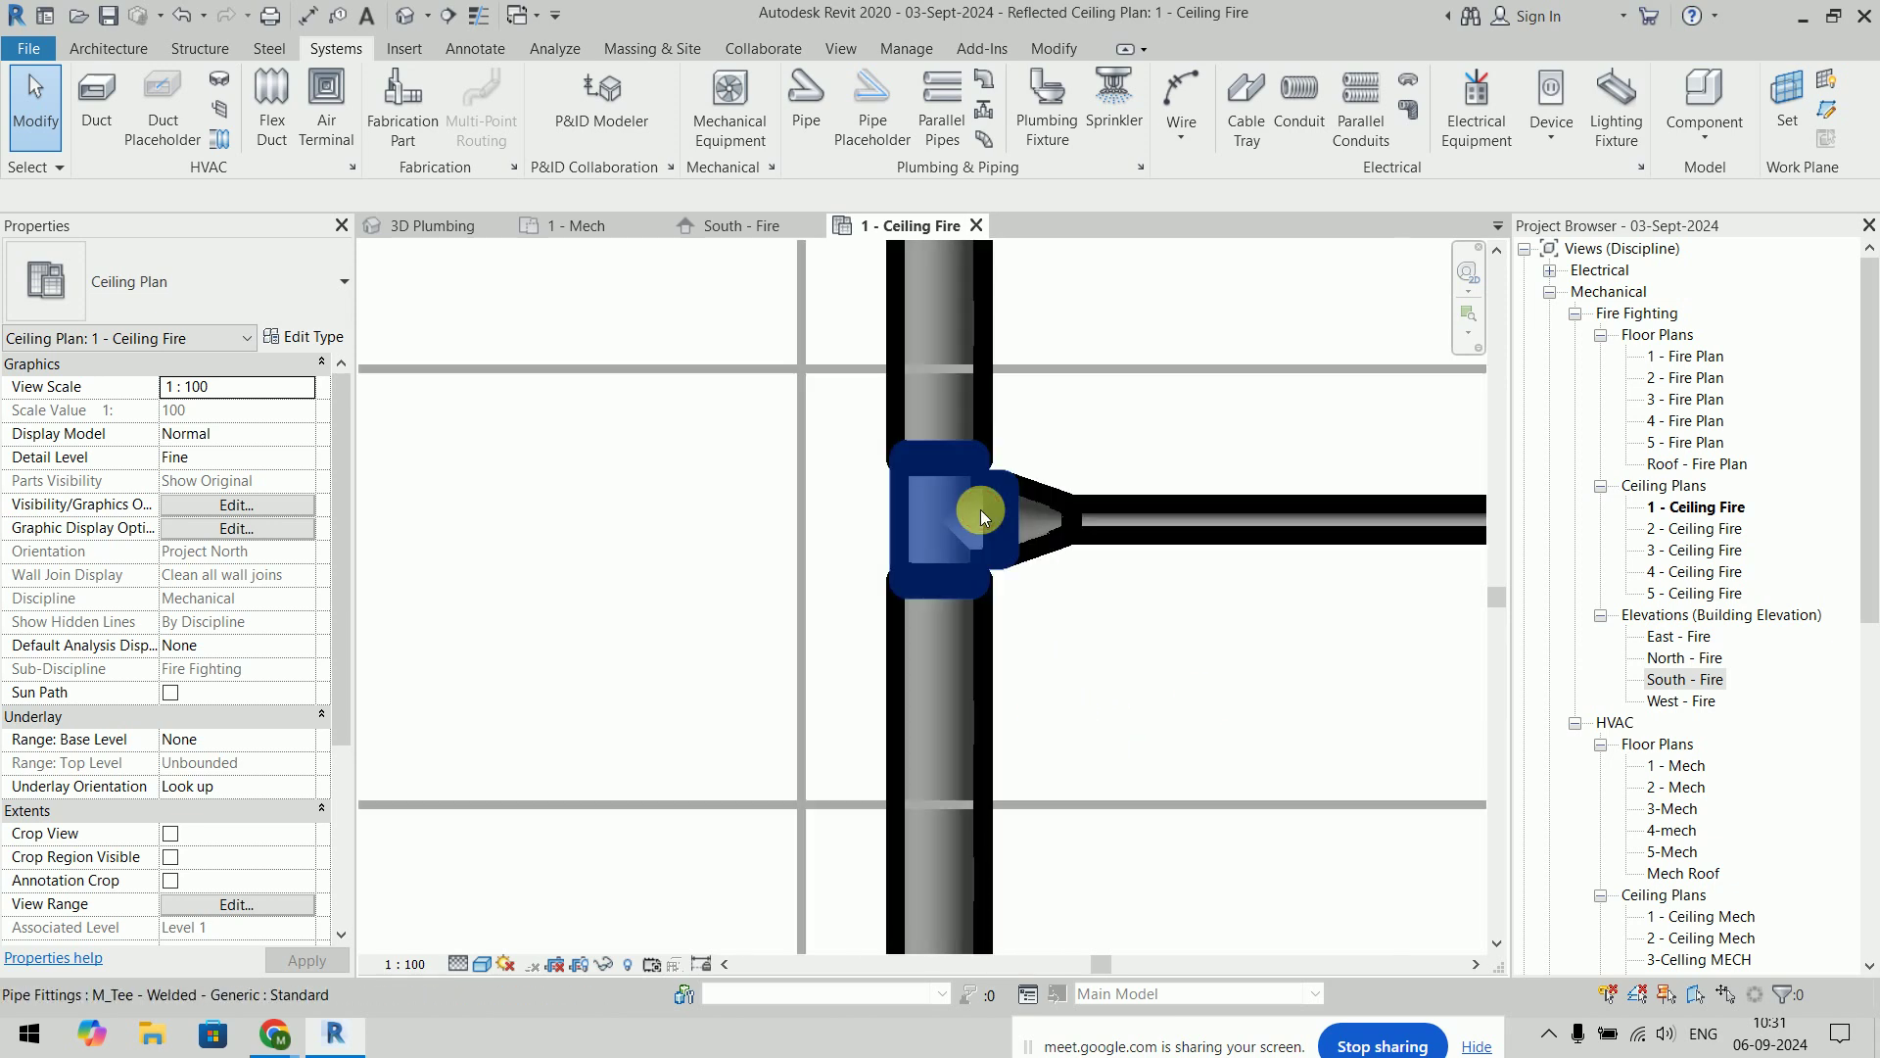
Inspect the new tee fitting where the sprinkler branch joins the main
click(979, 509)
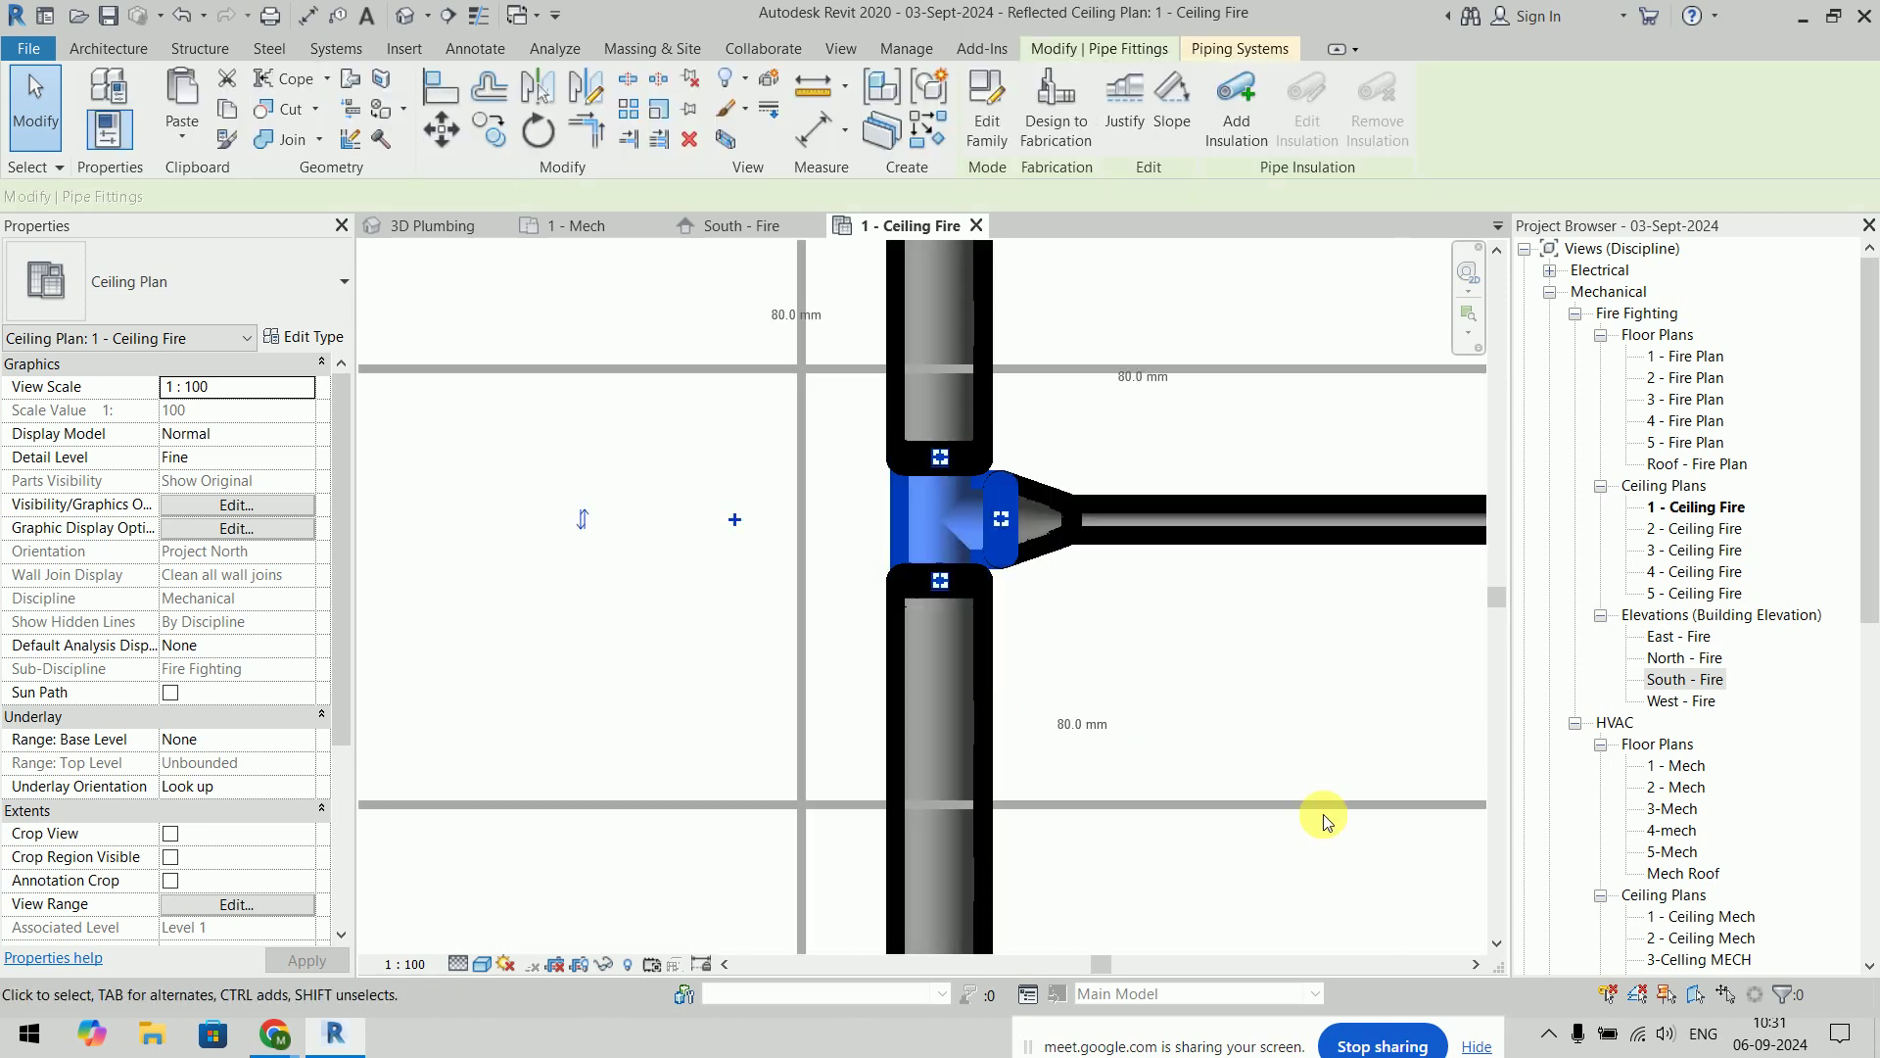
click(738, 668)
scroll(786, 681, down, 2)
scroll(894, 659, up, 1)
scroll(728, 661, down, 1)
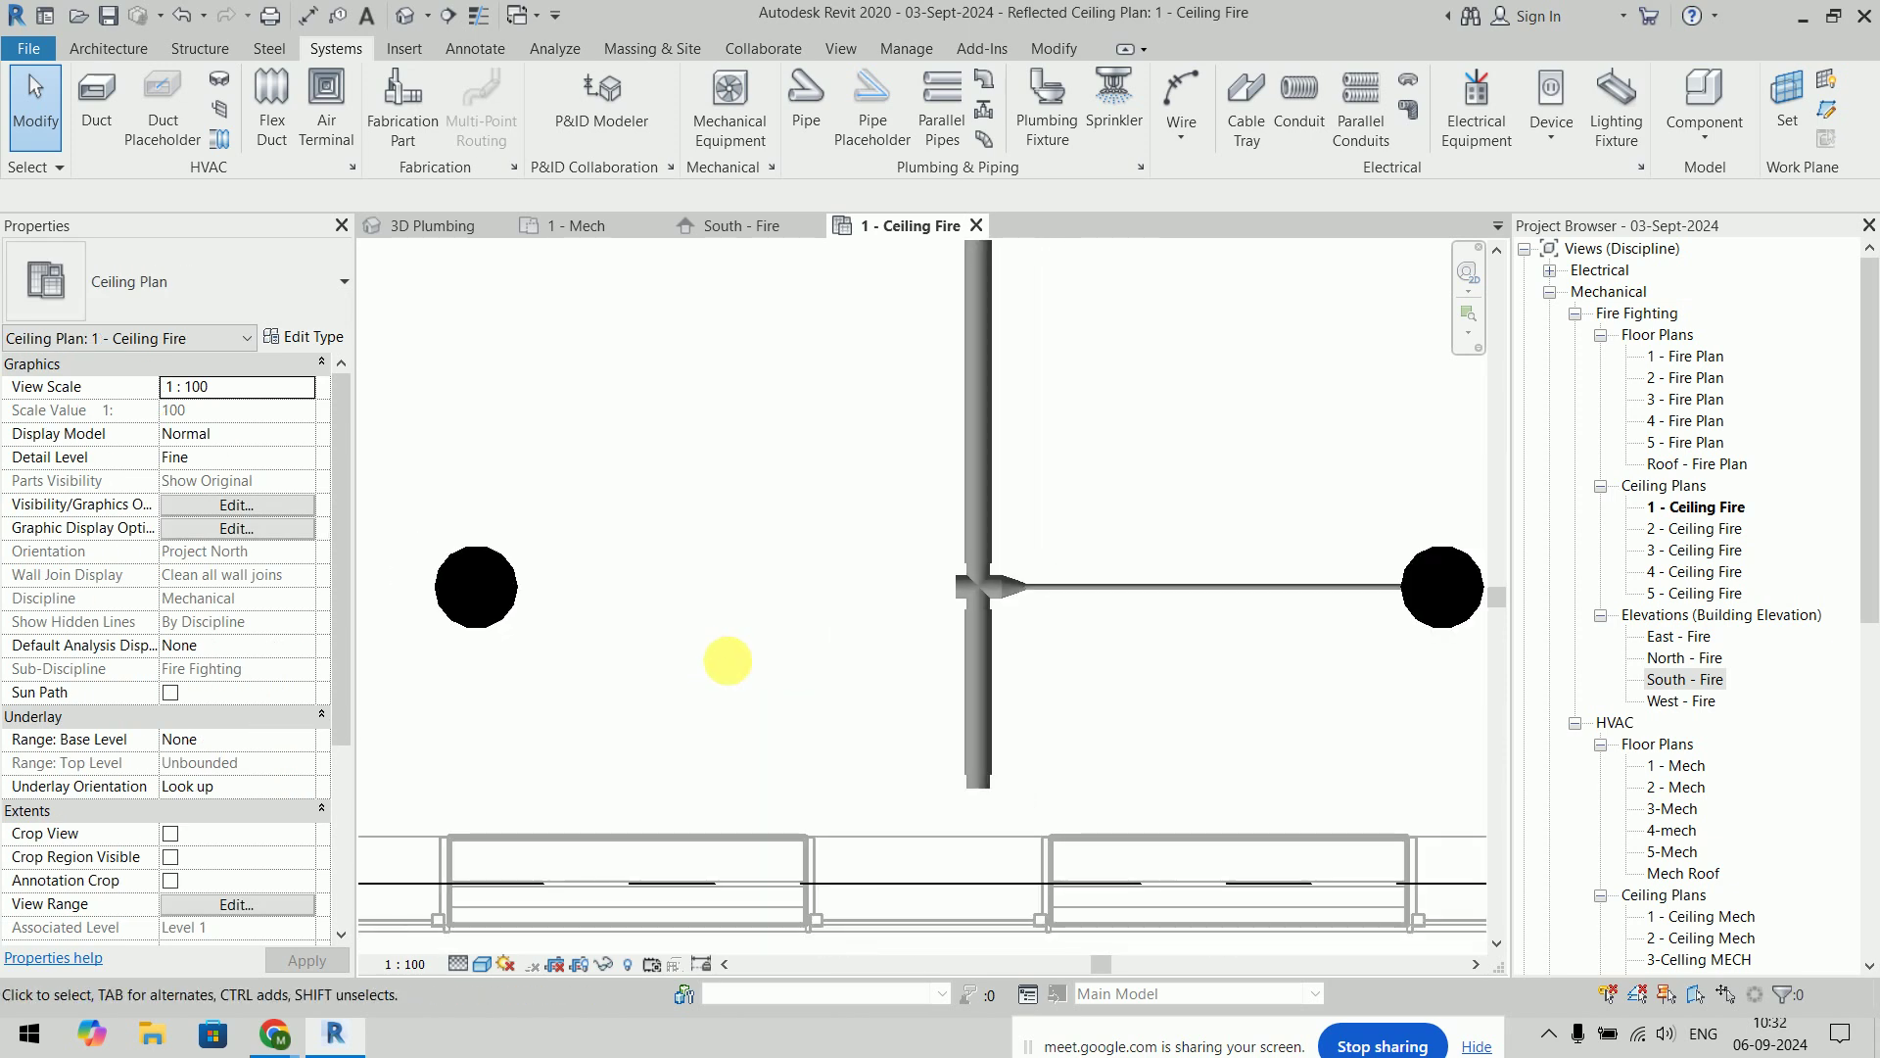
Try piping the left sprinkler to the main's fitting; the auto-route fails and is discarded
click(579, 603)
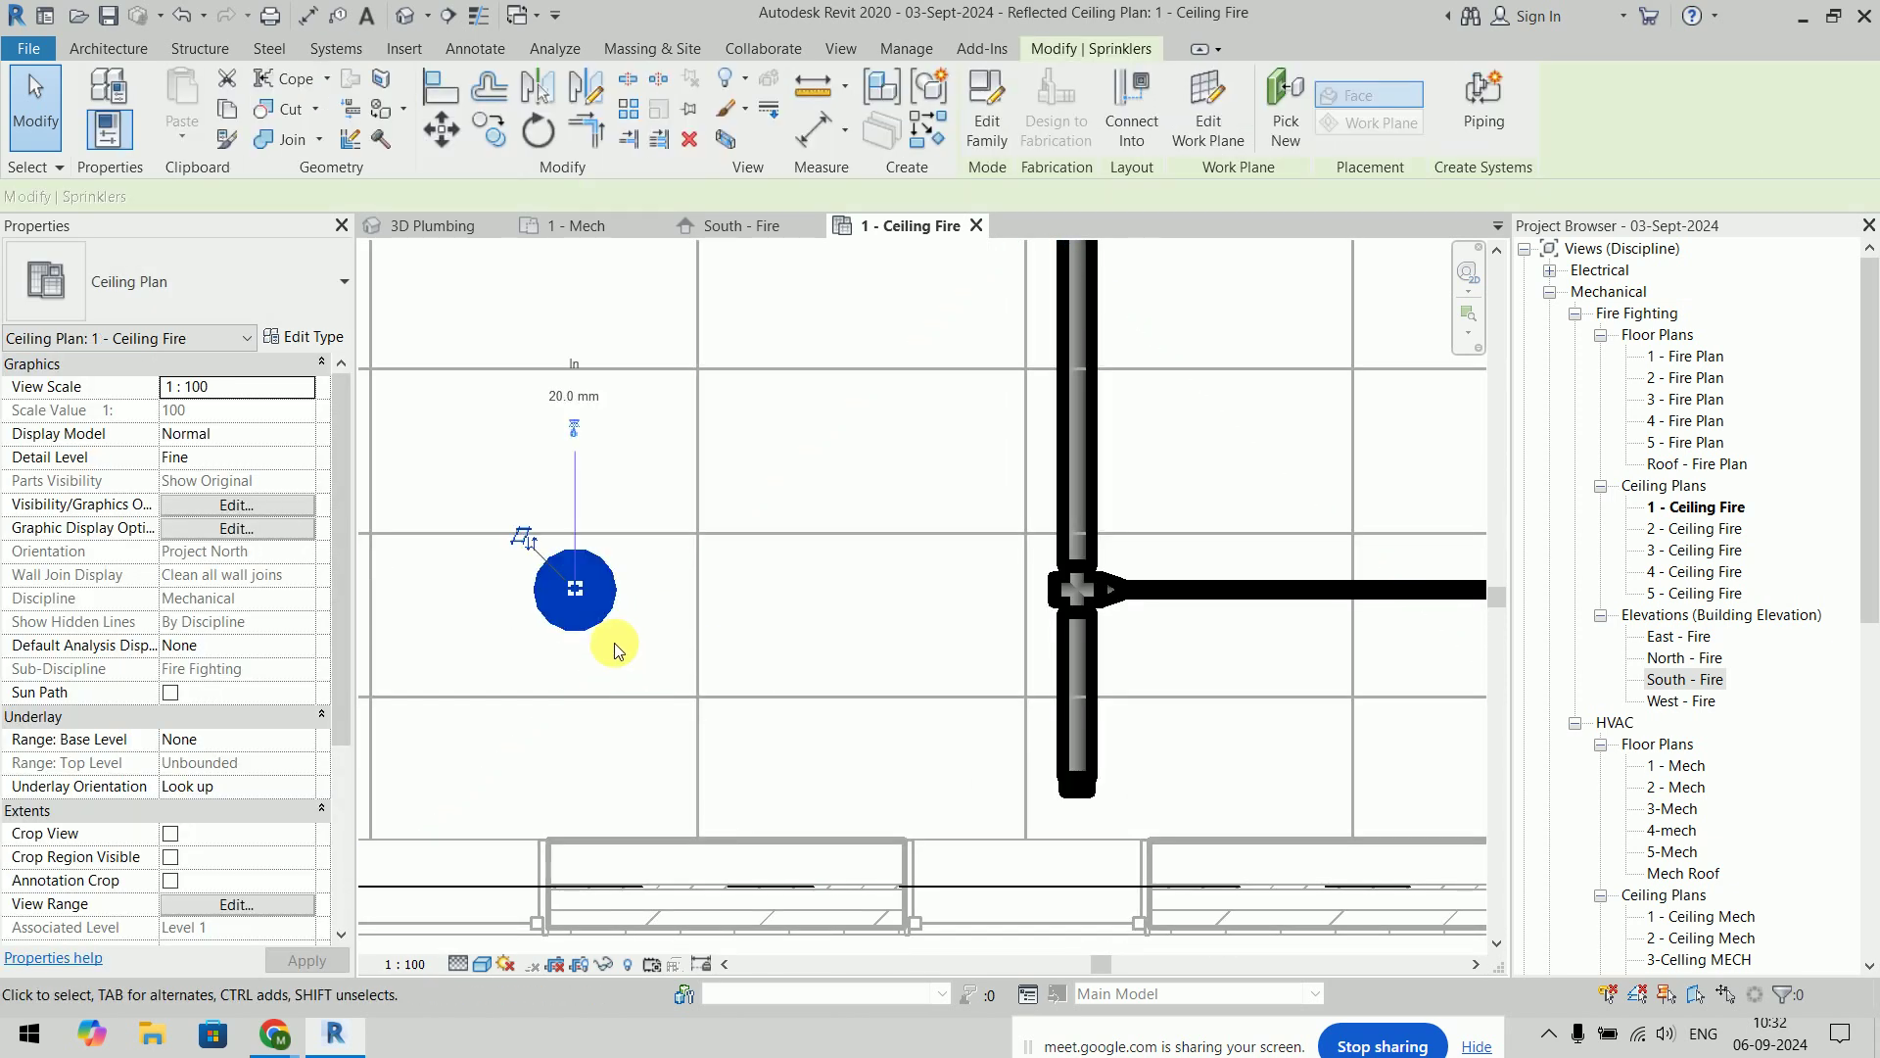
click(576, 429)
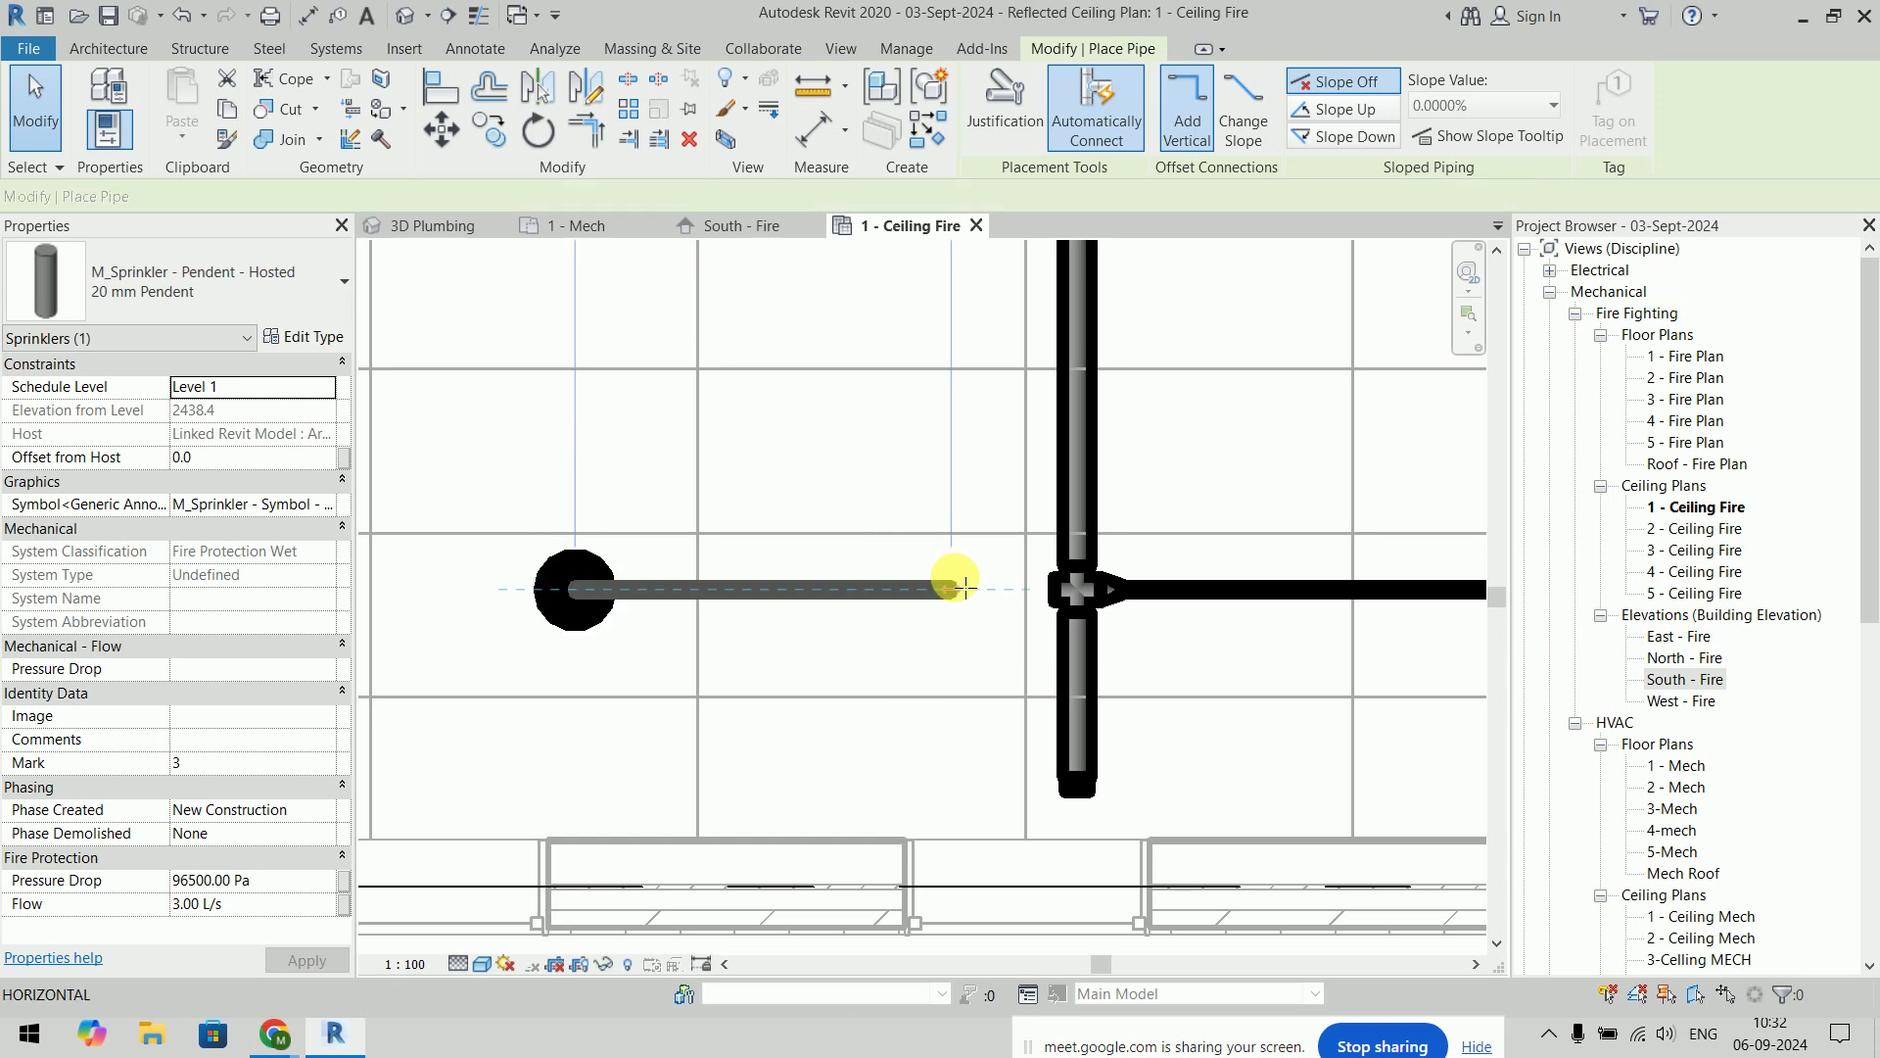
scroll(965, 585, up, 2)
scroll(1133, 593, up, 2)
click(1165, 590)
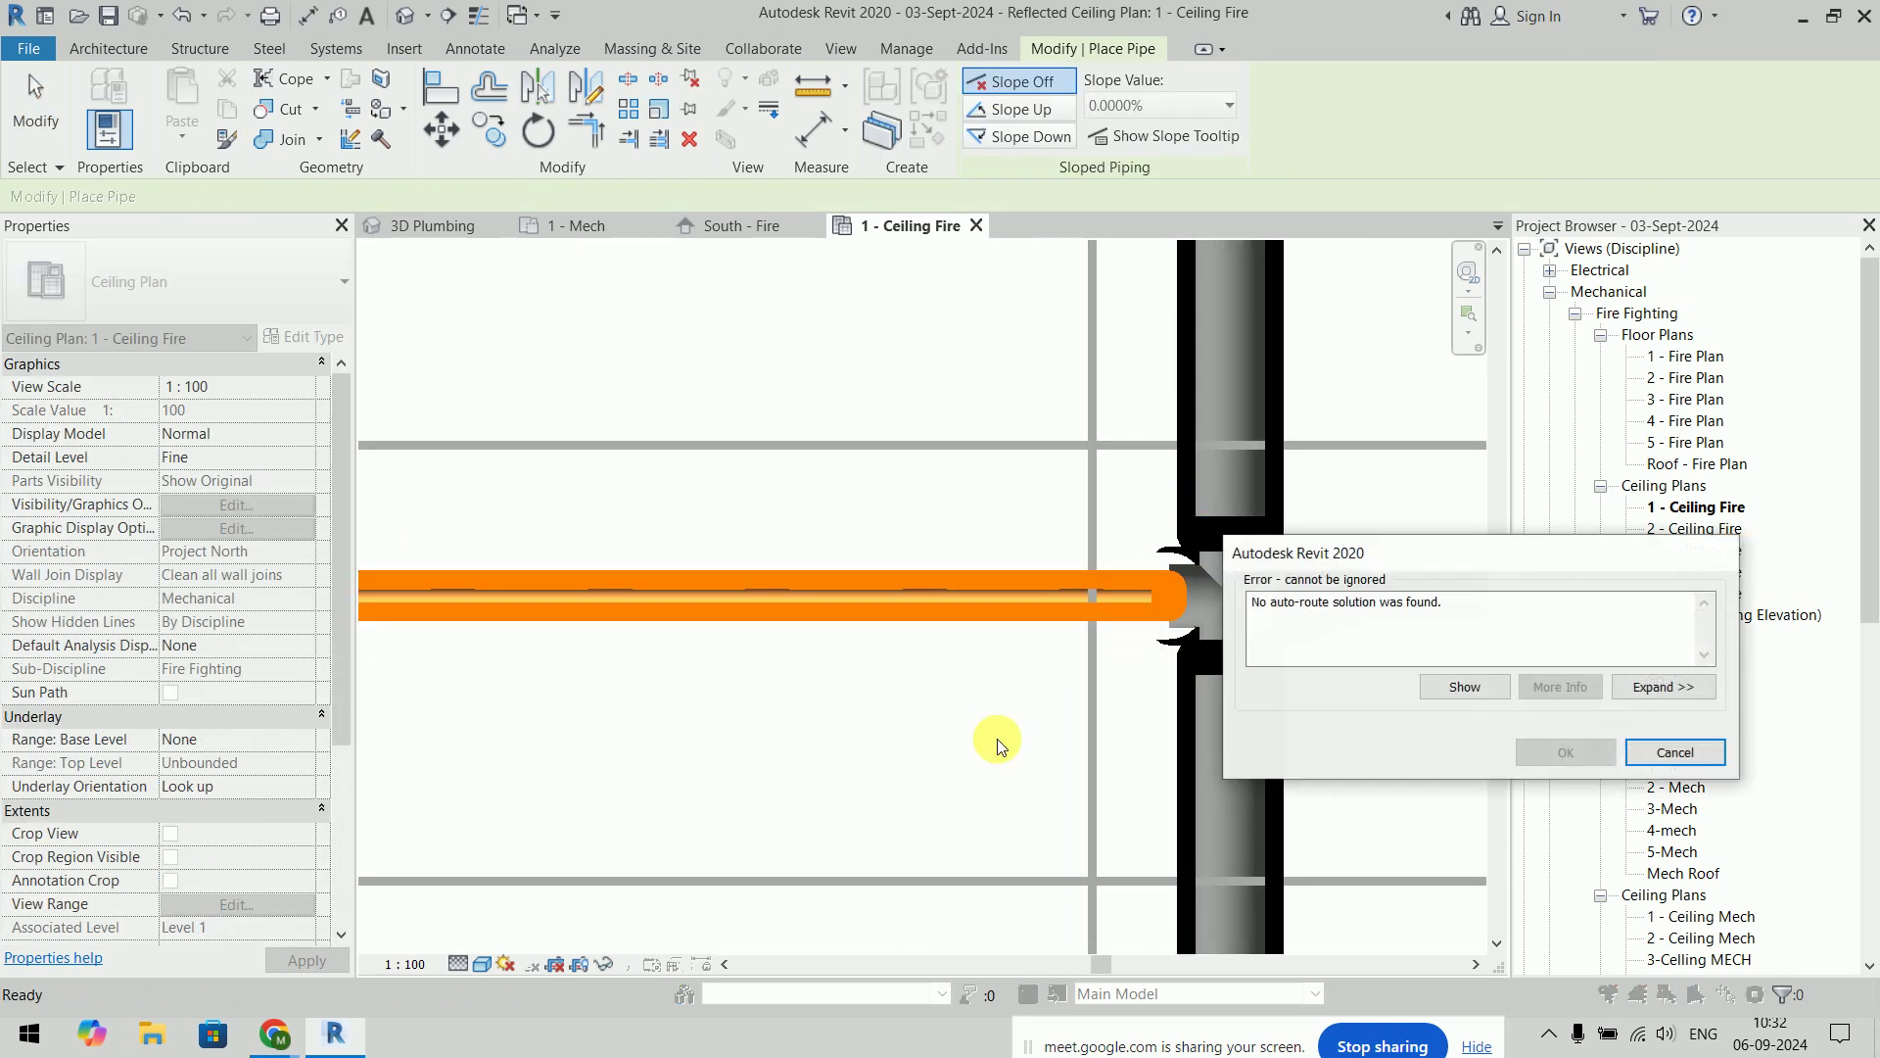
click(1675, 752)
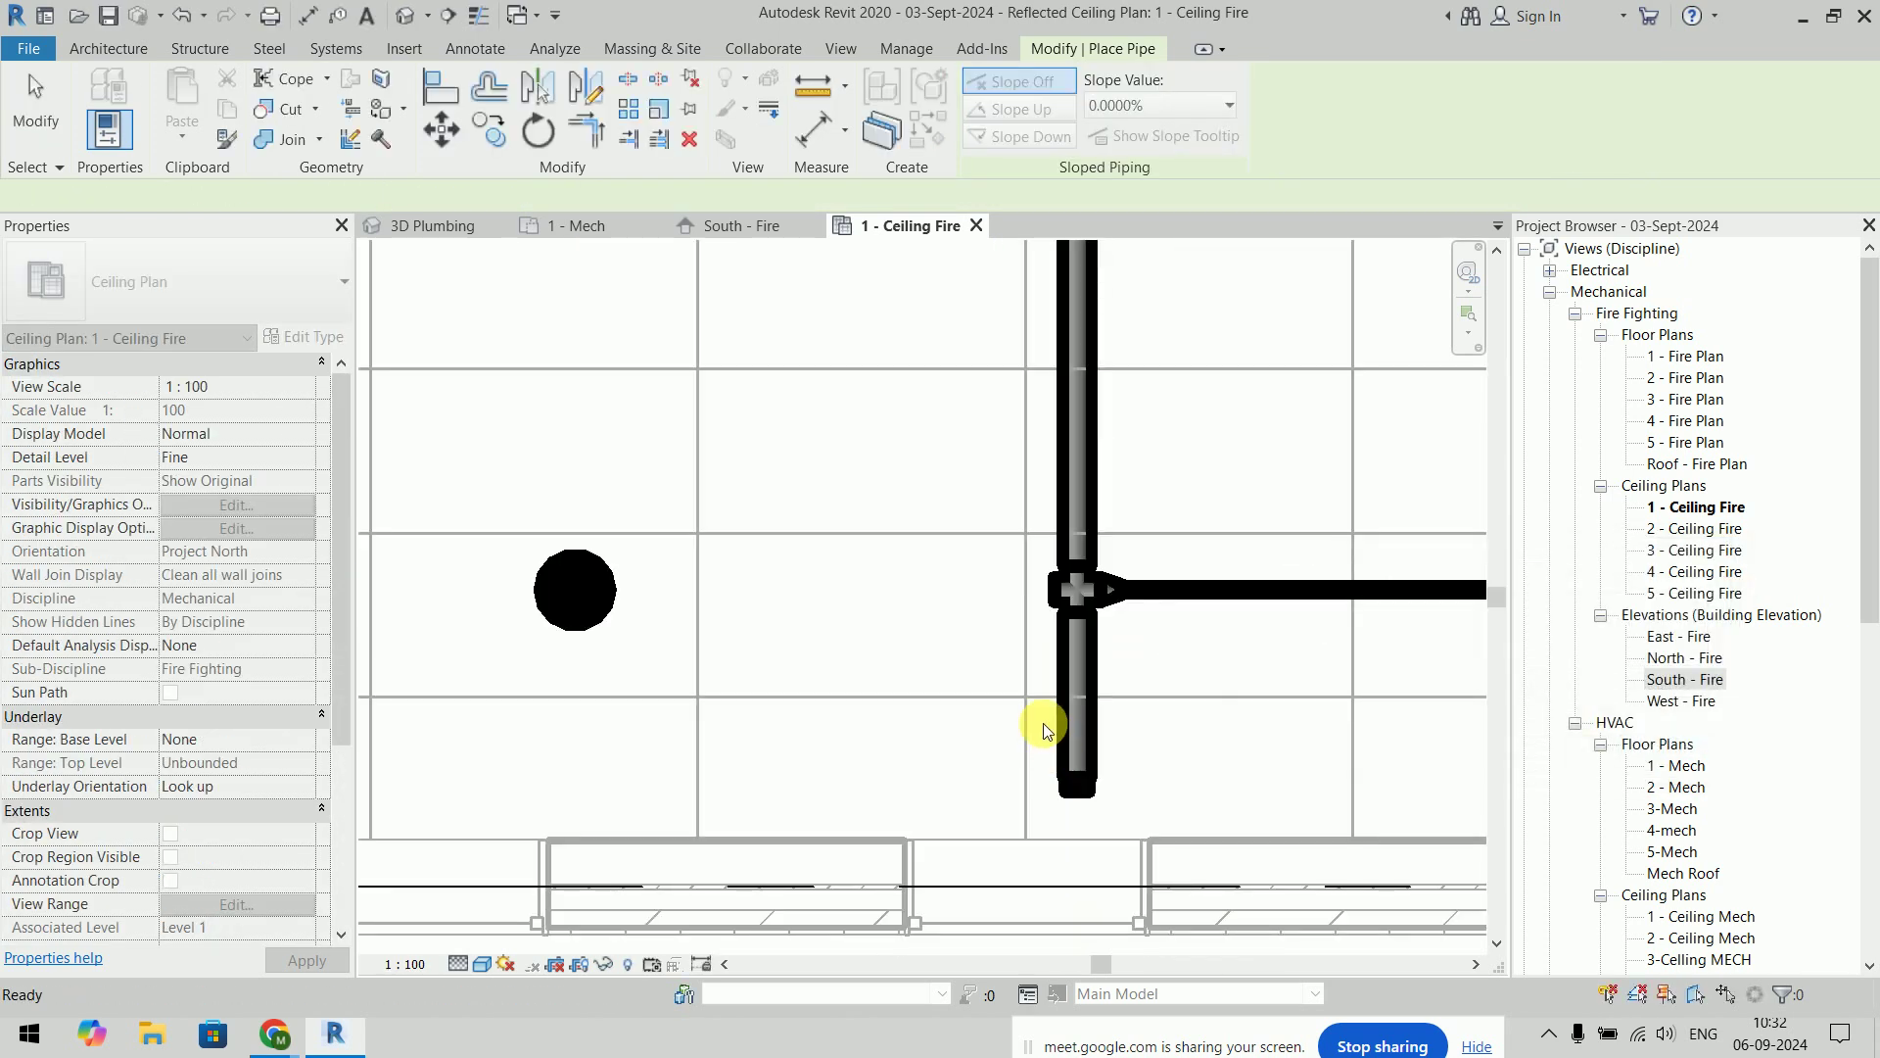
key(Escape)
key(Escape)
Start a 20 mm pipe from the cross fitting's open side
click(1063, 591)
scroll(1038, 637, up, 1)
scroll(1052, 597, up, 1)
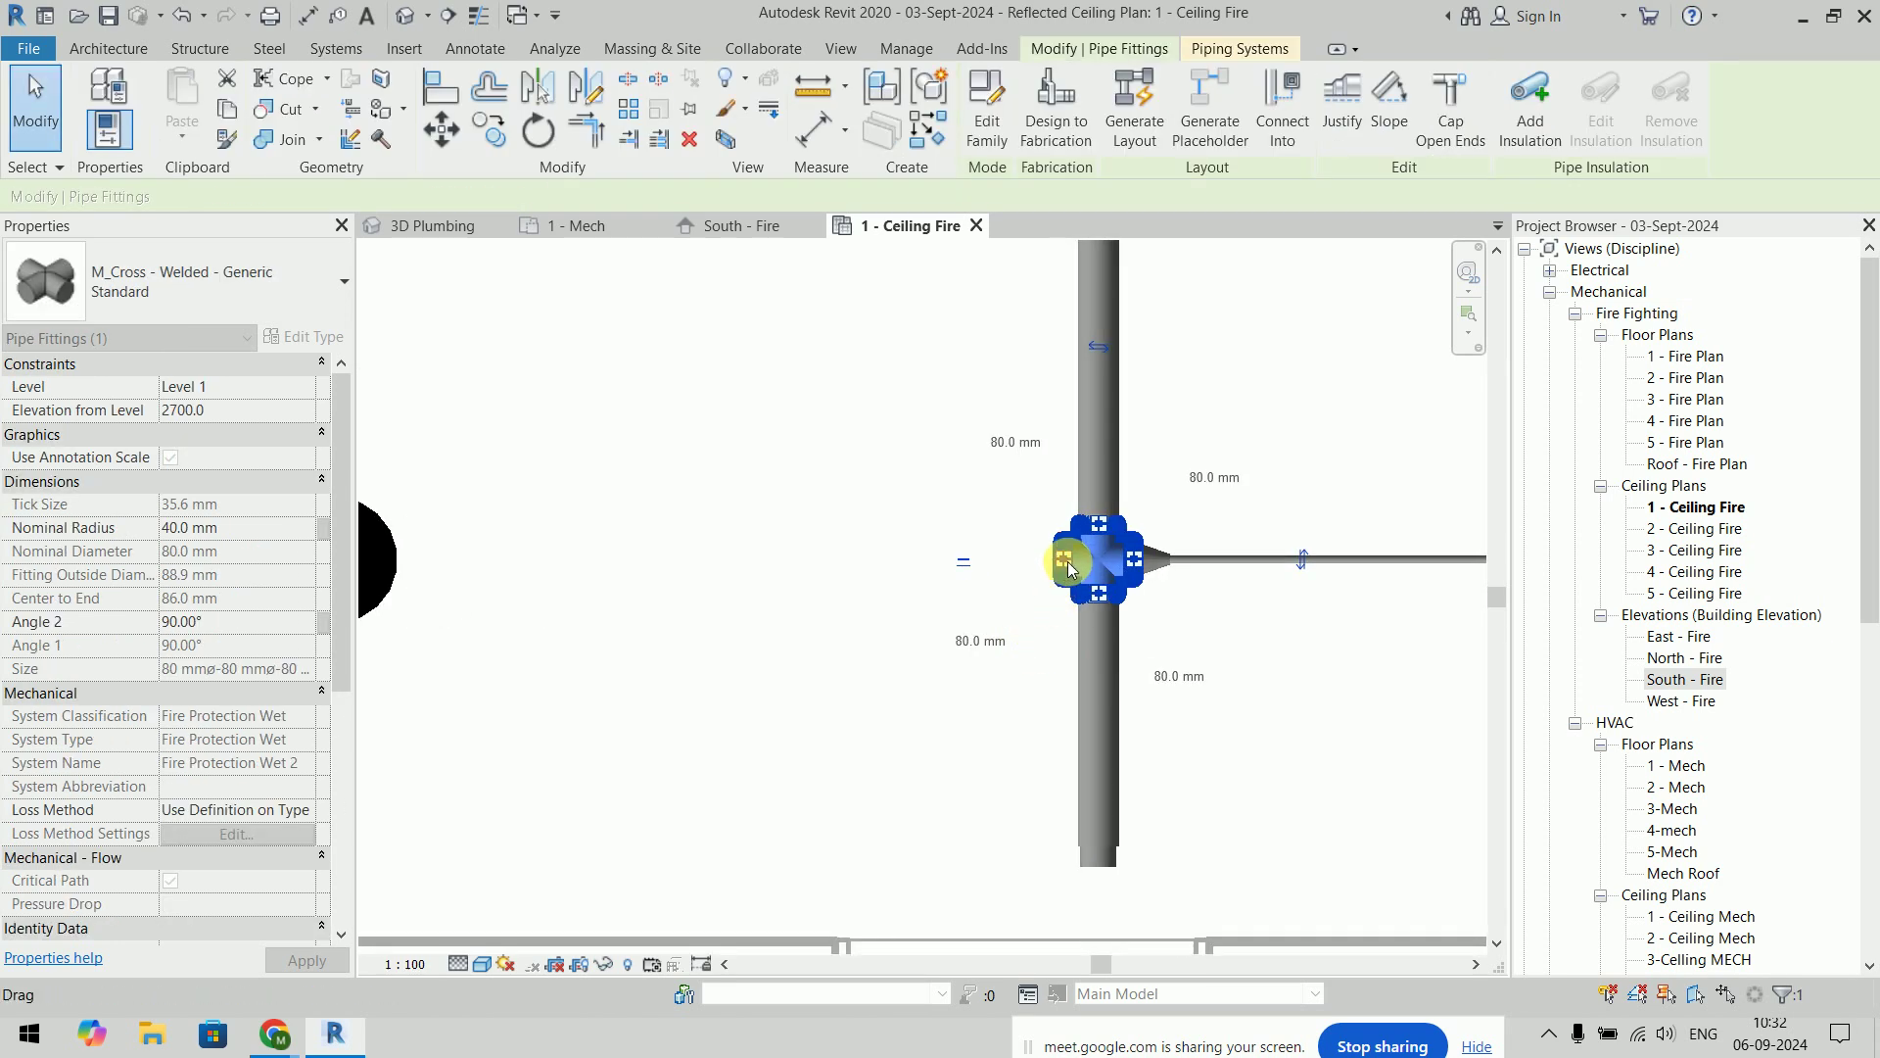
right_click(1068, 566)
click(1067, 550)
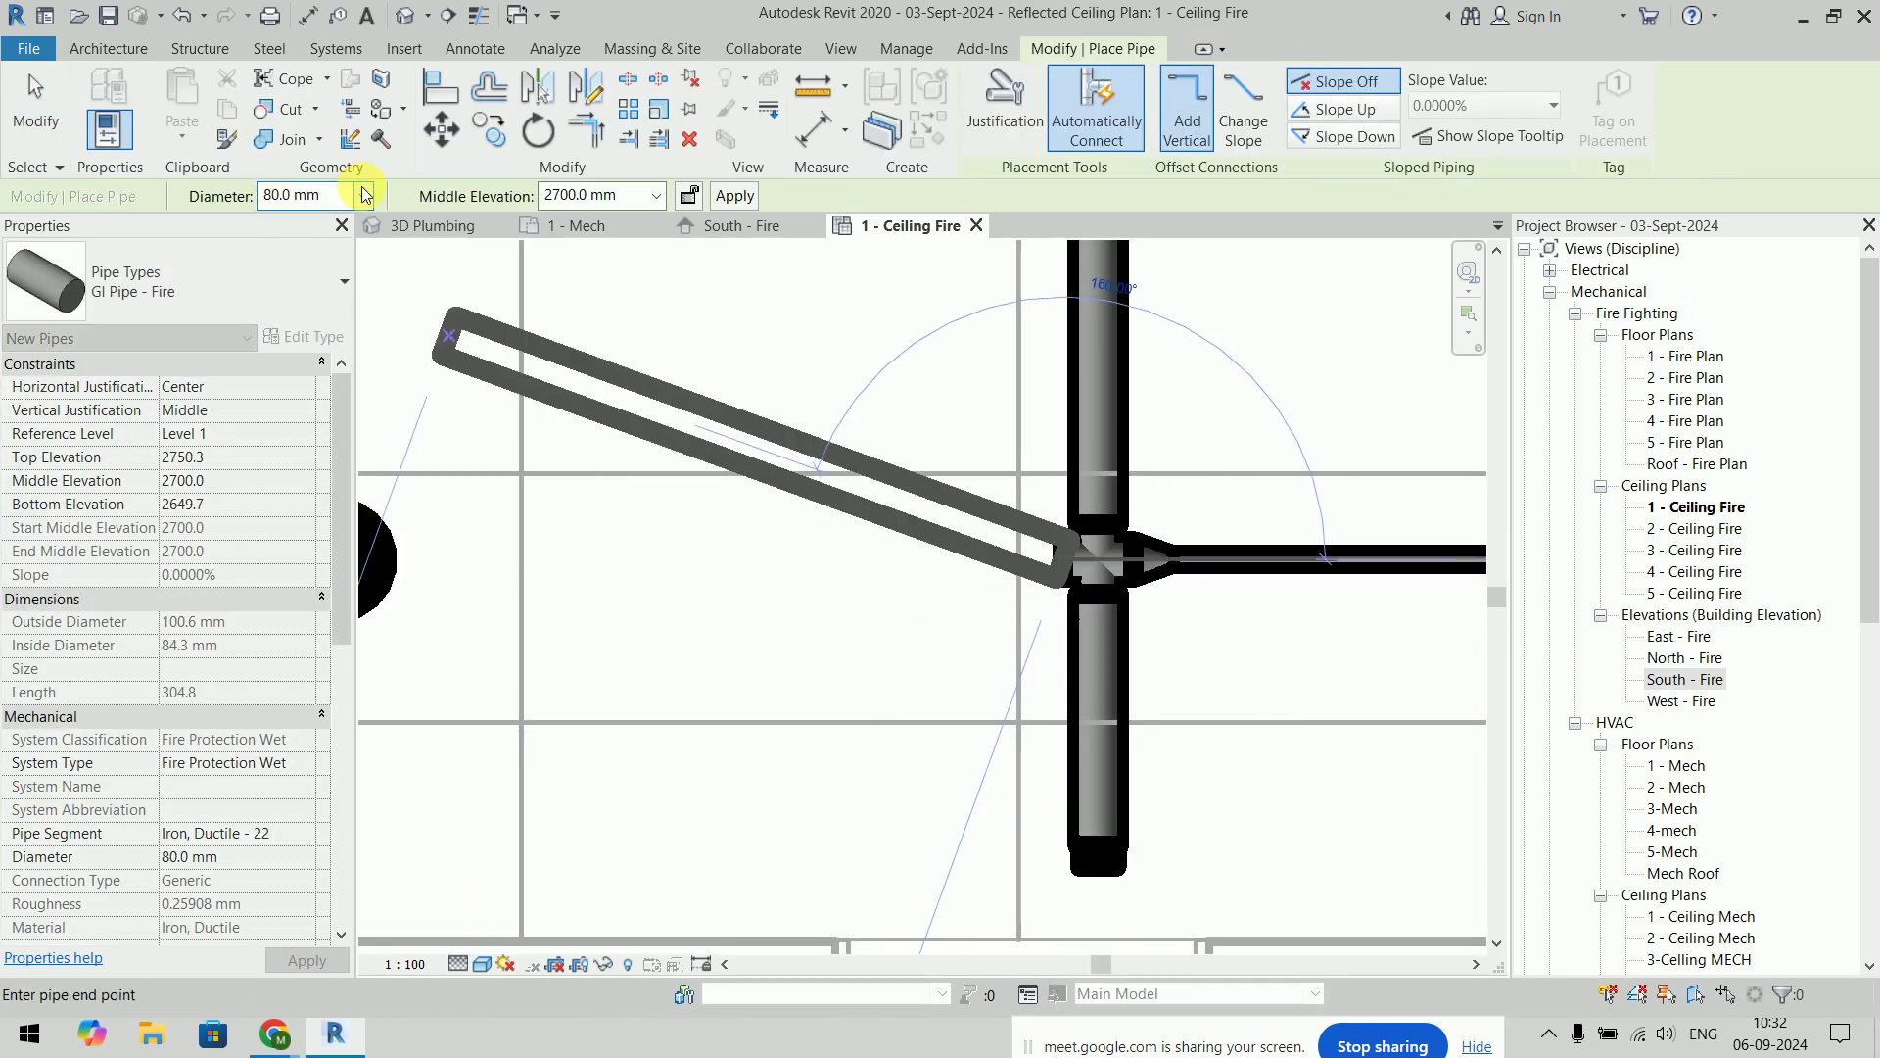
click(365, 194)
click(343, 231)
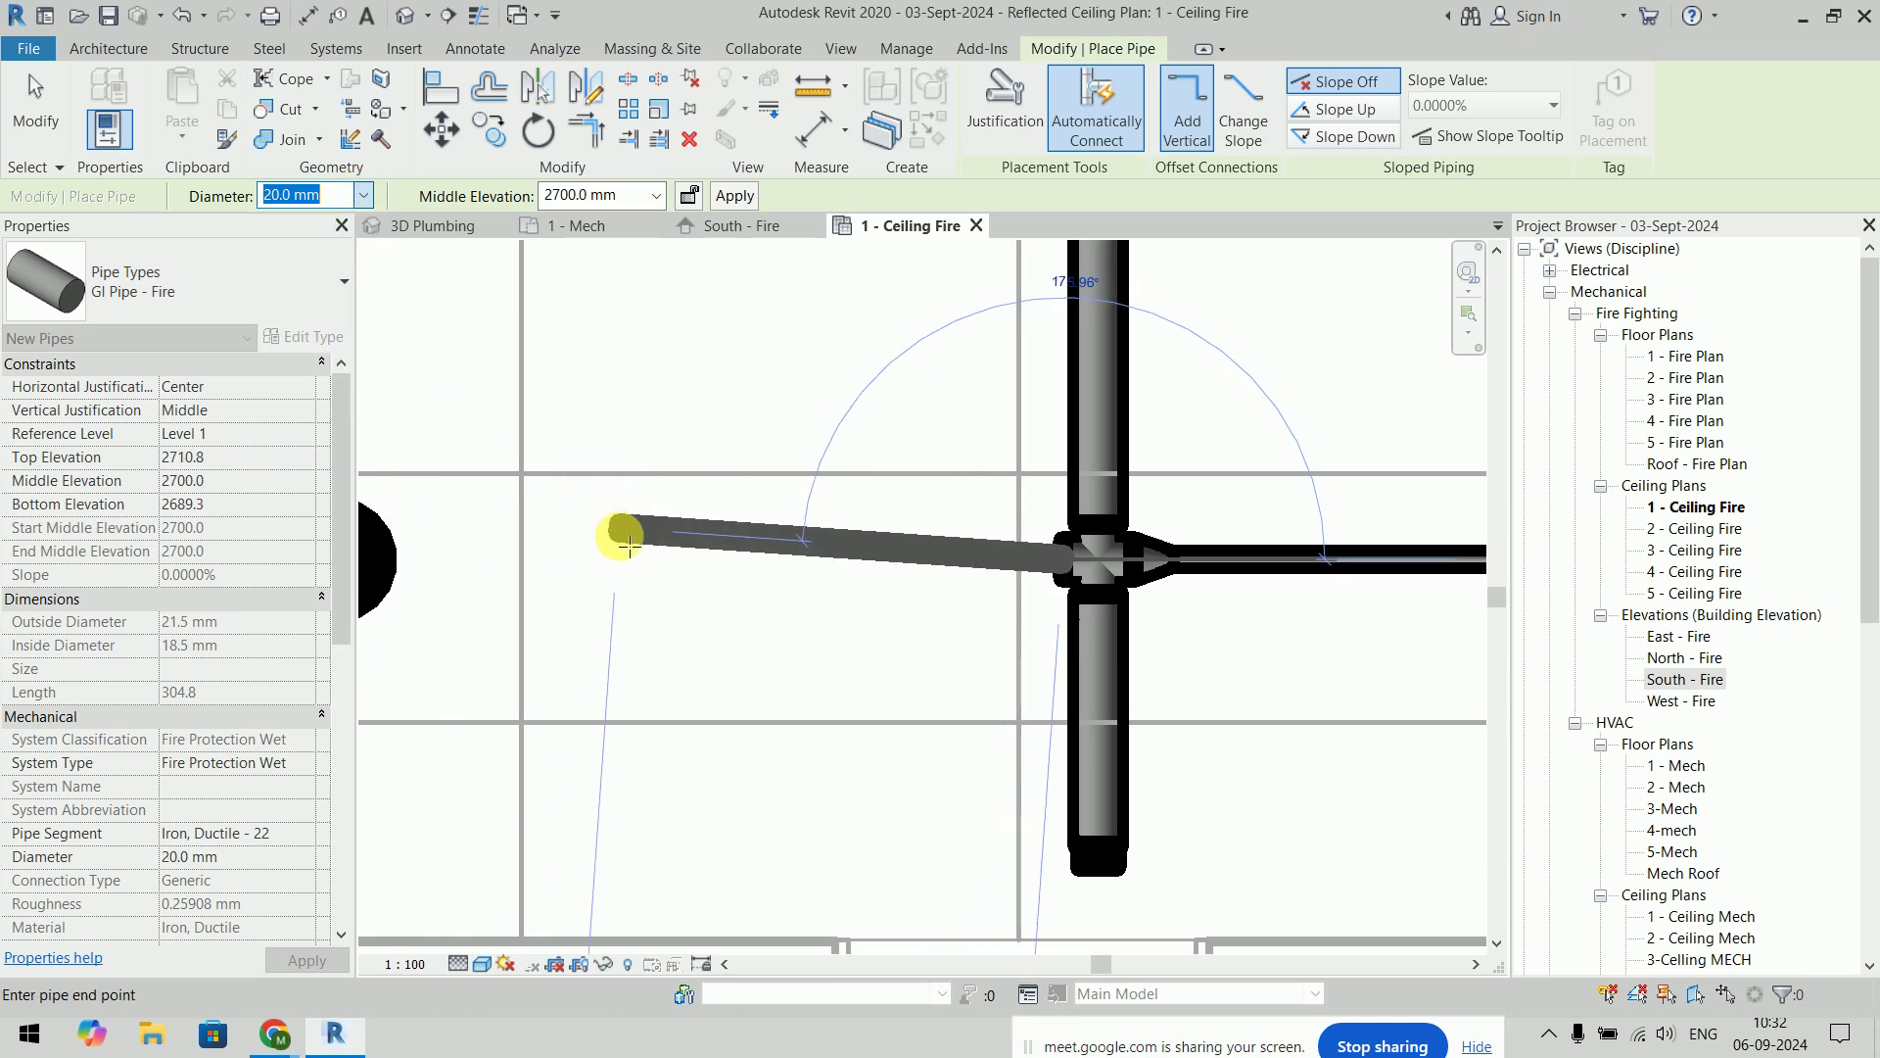
Route the 20 mm branch to the left sprinkler and switch plan display to thin lines
scroll(599, 557, down, 2)
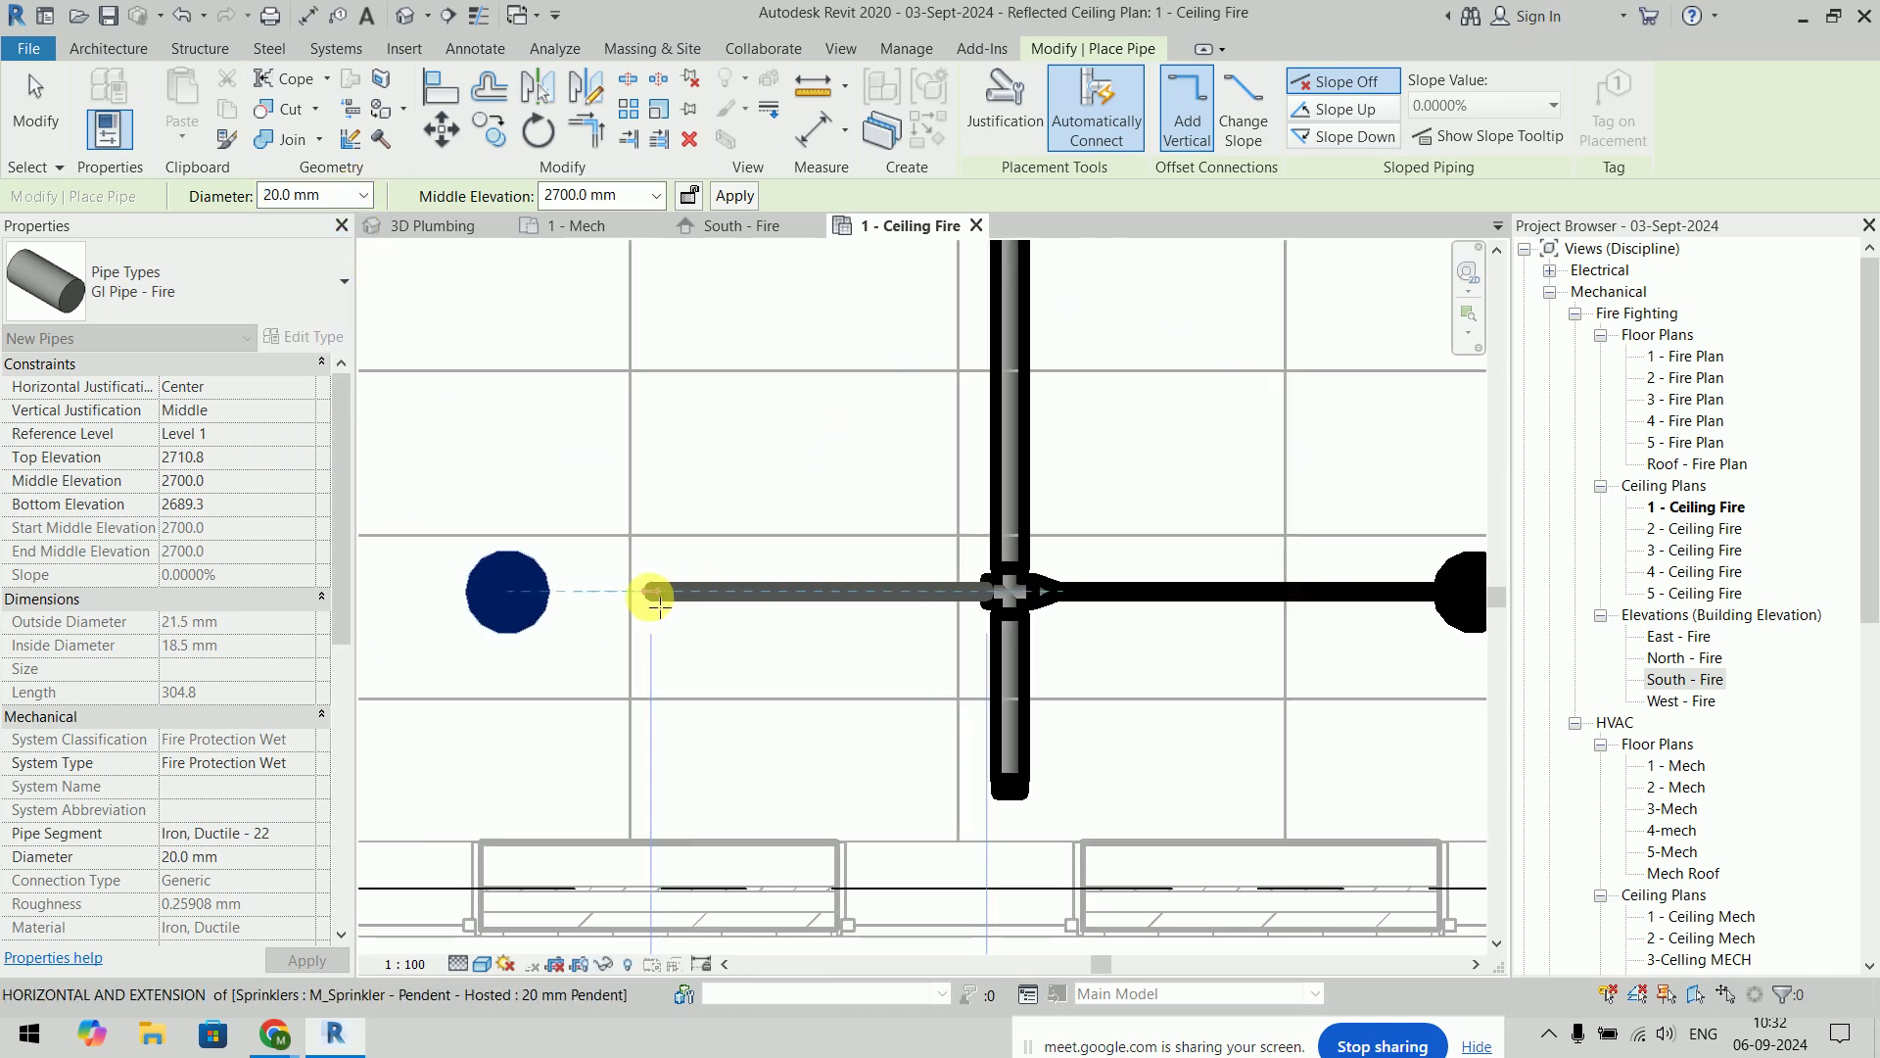
click(677, 593)
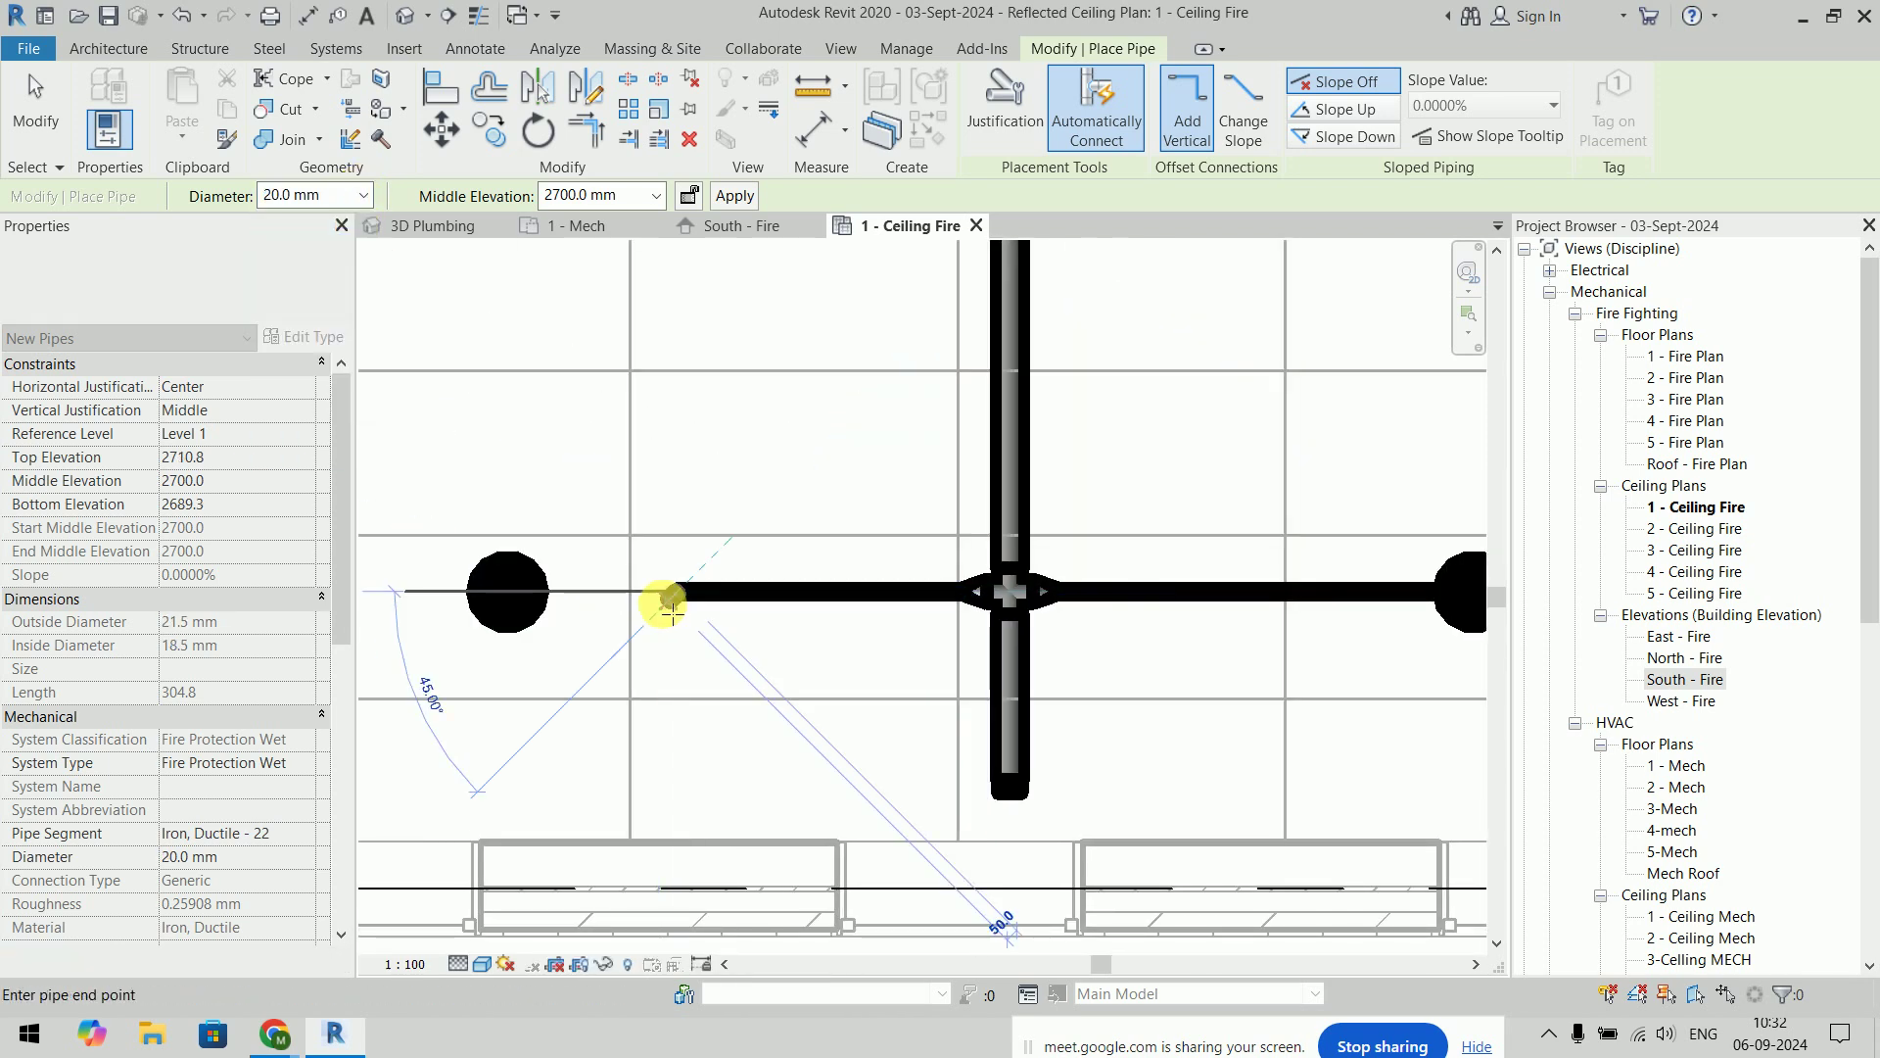
click(511, 592)
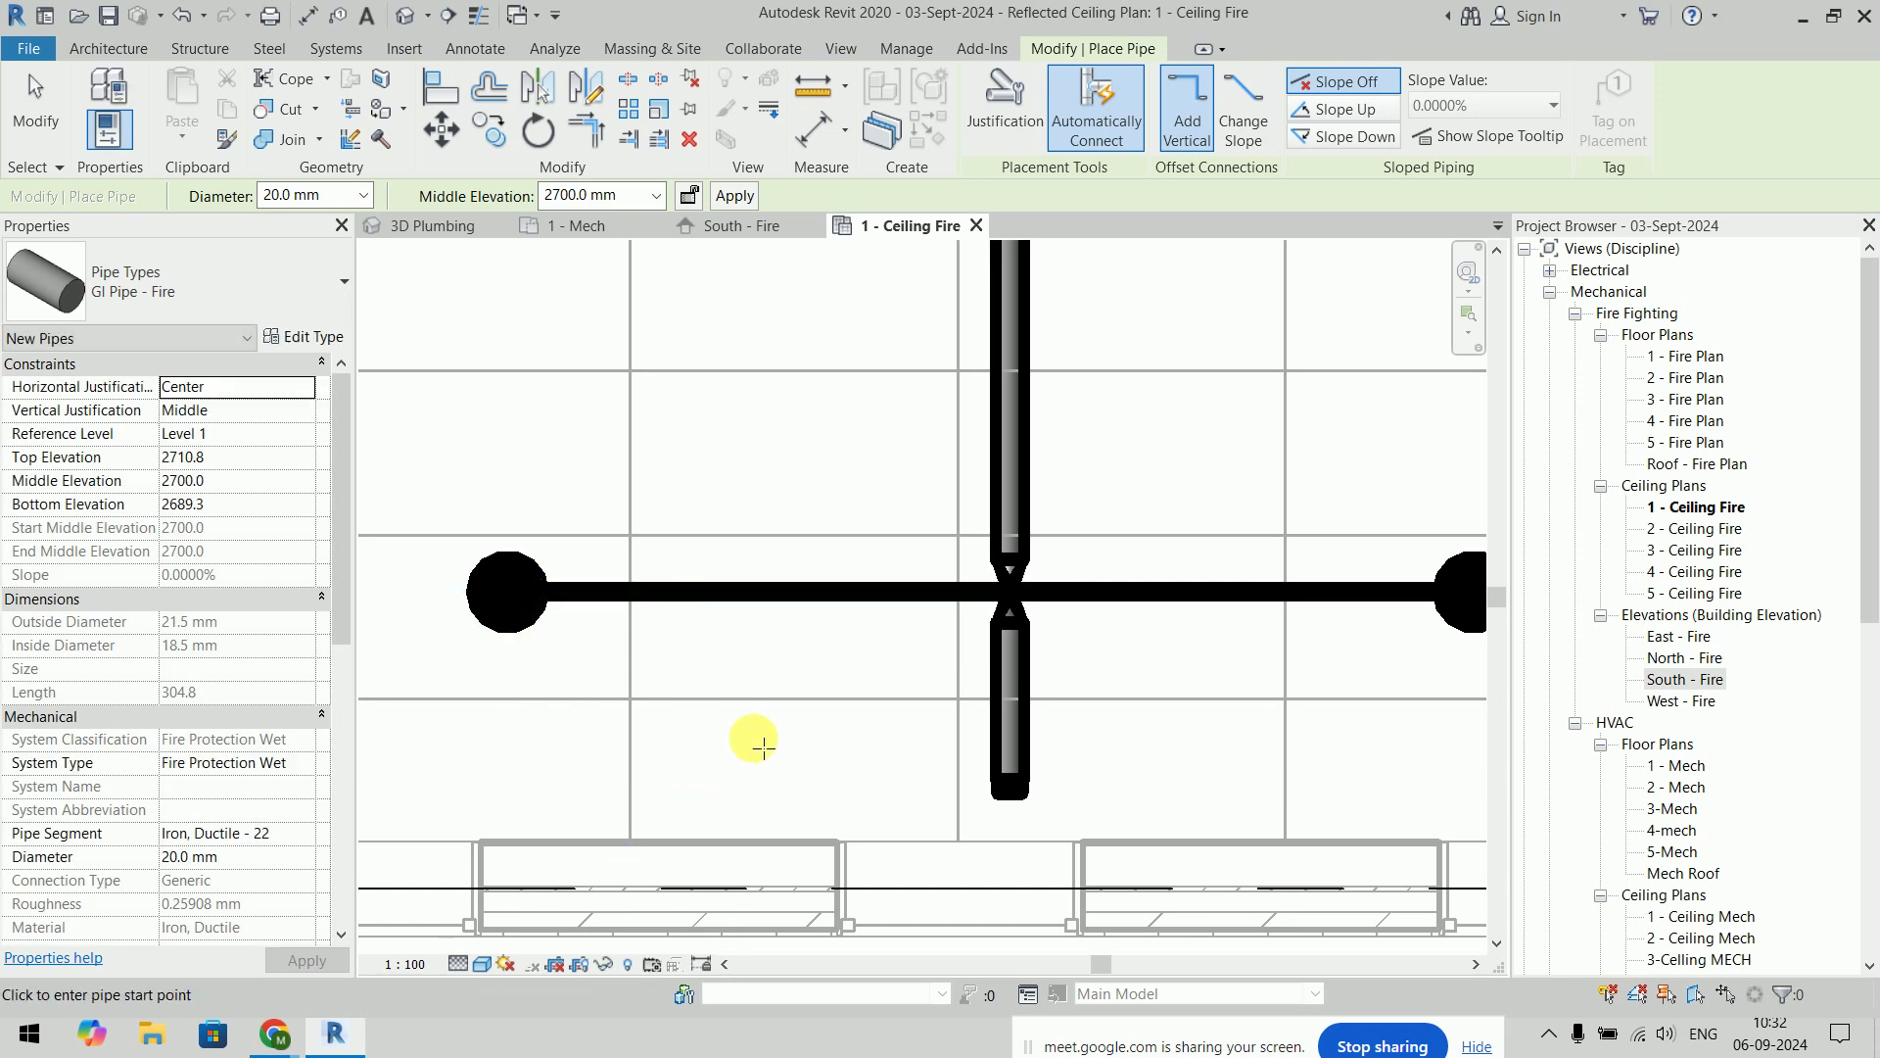
scroll(759, 736, down, 1)
key(Escape)
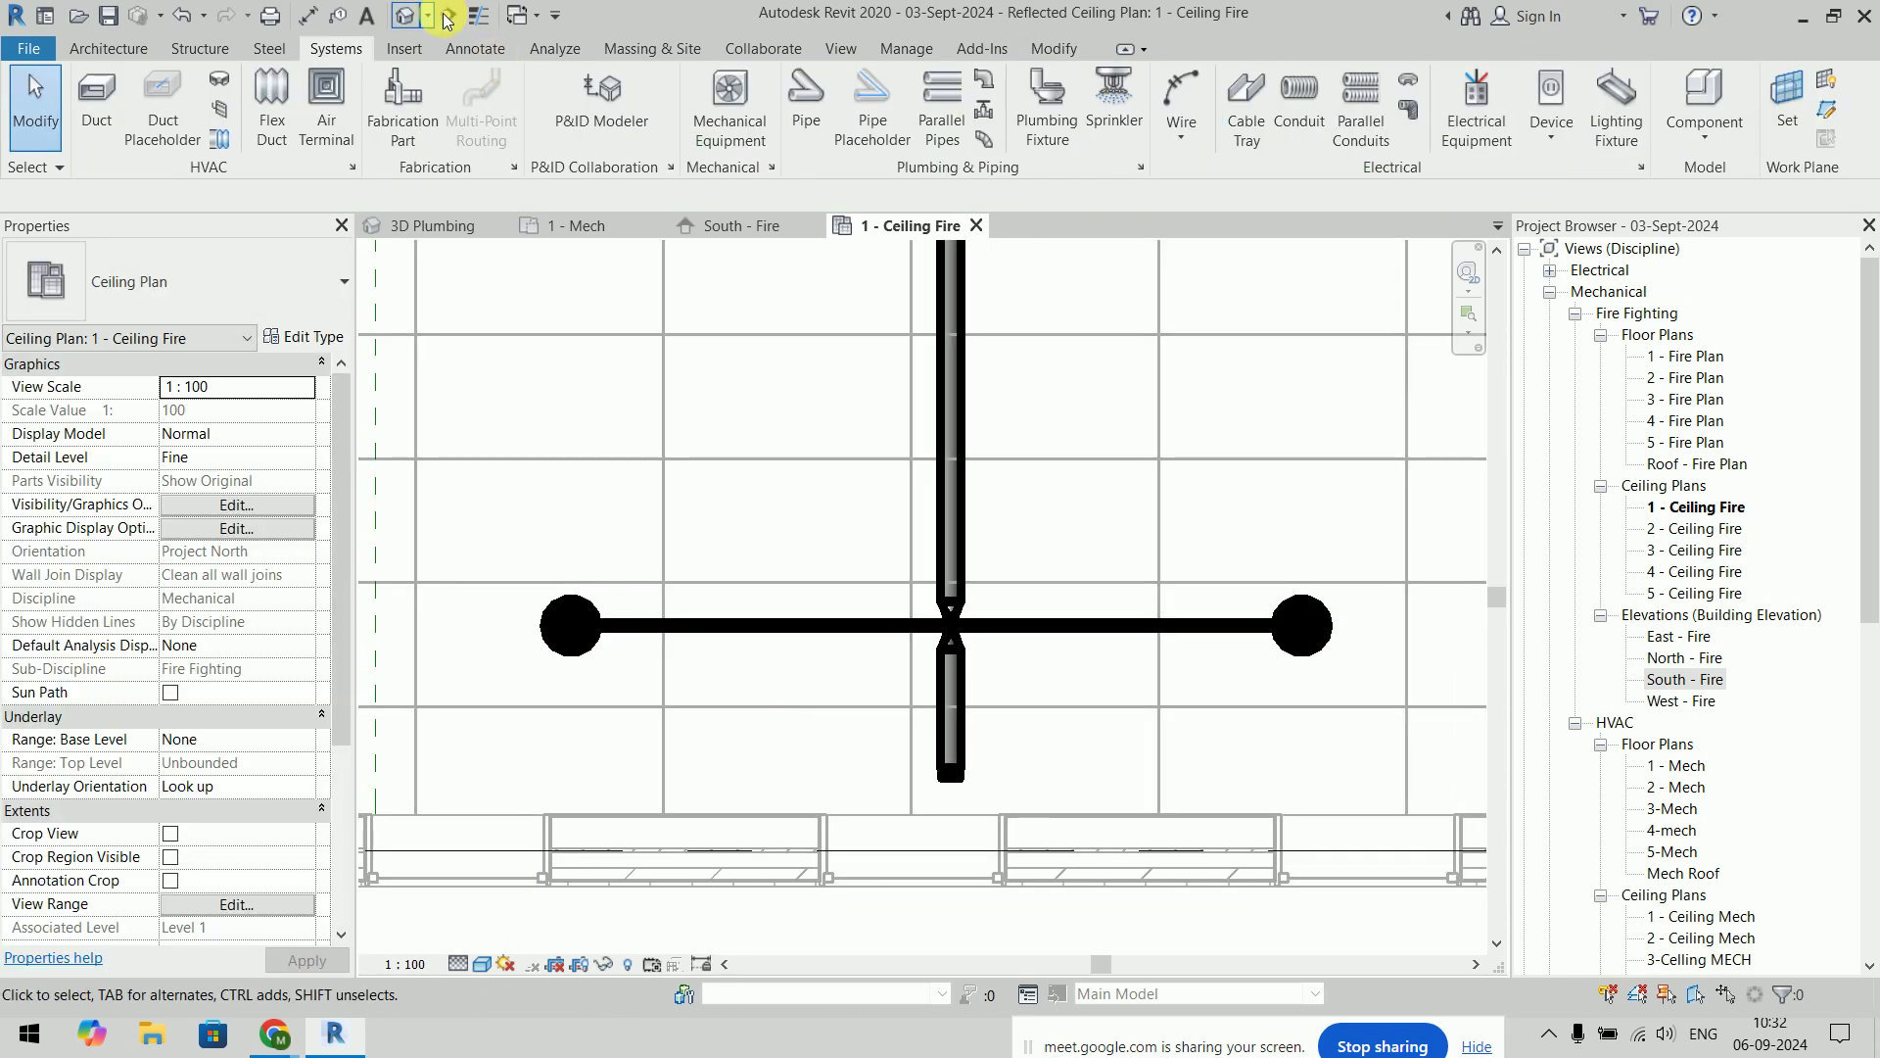
click(471, 22)
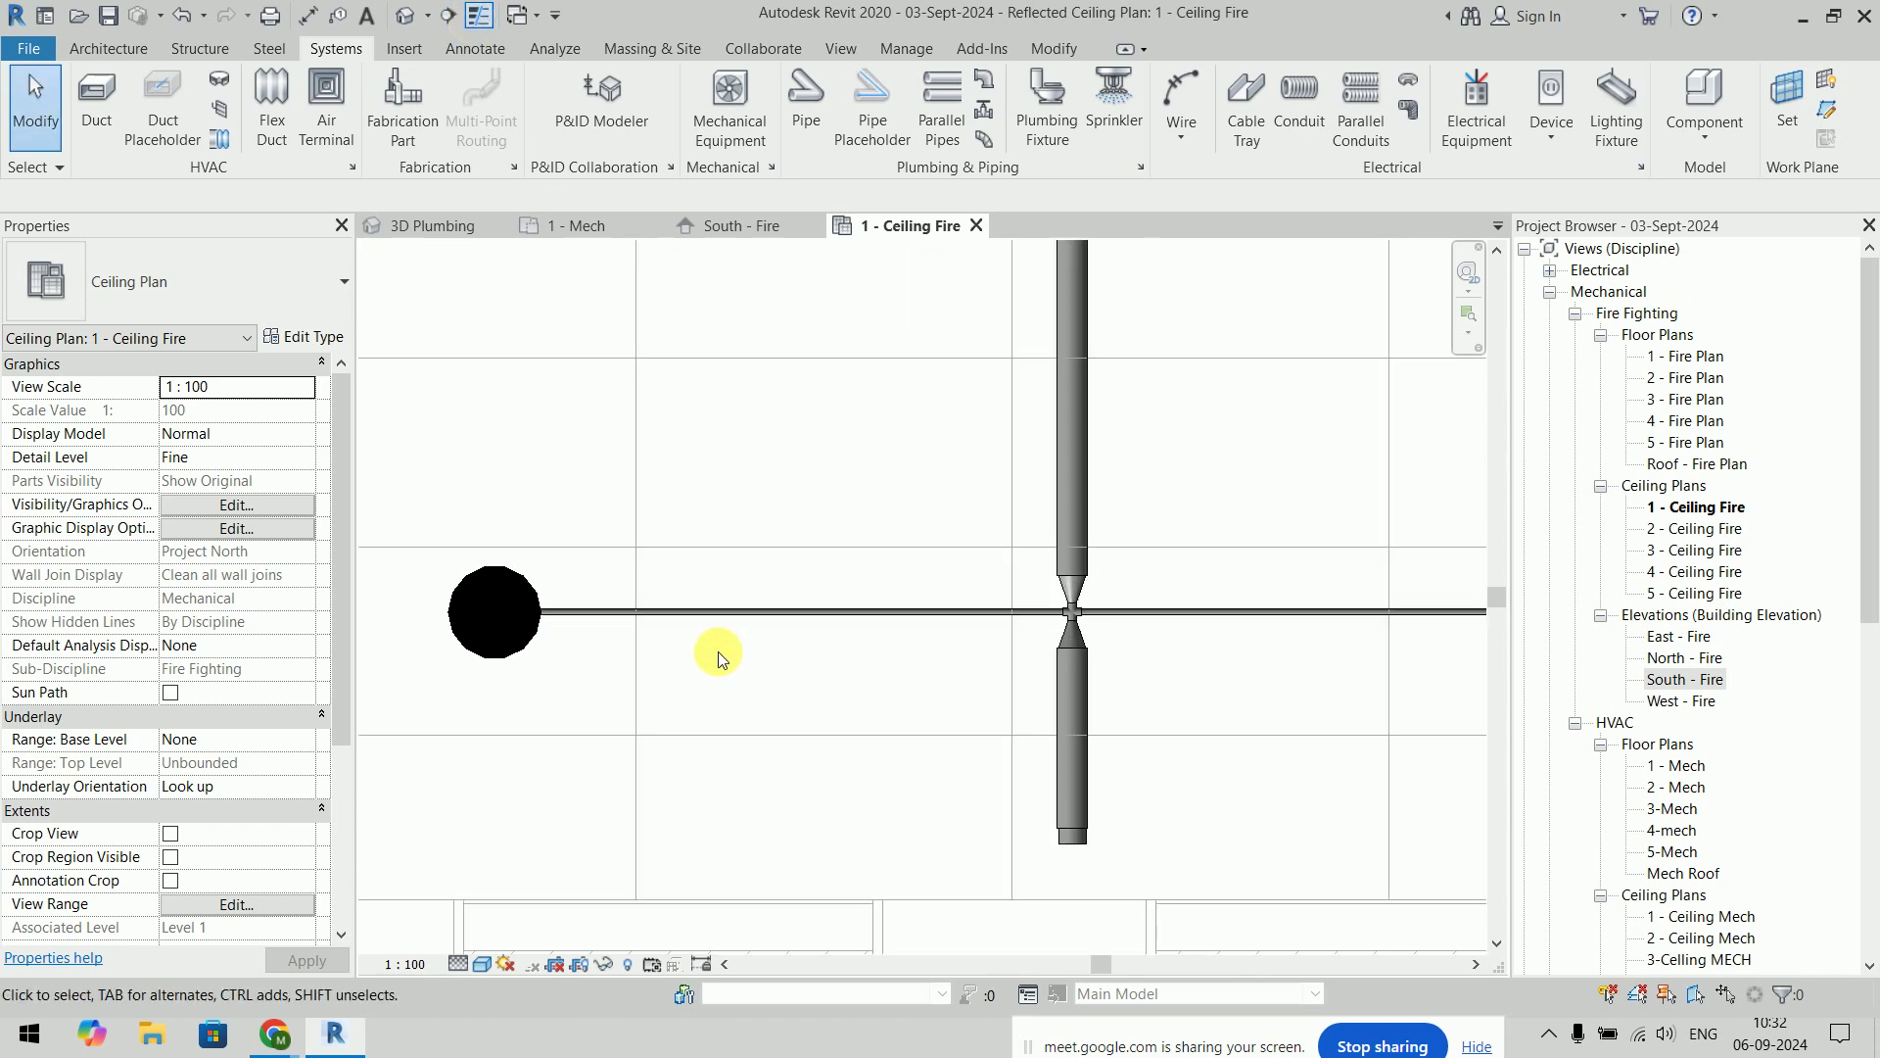
Switch to the 3D Plumbing view and zoom in on the fire main's branch crossing
click(460, 226)
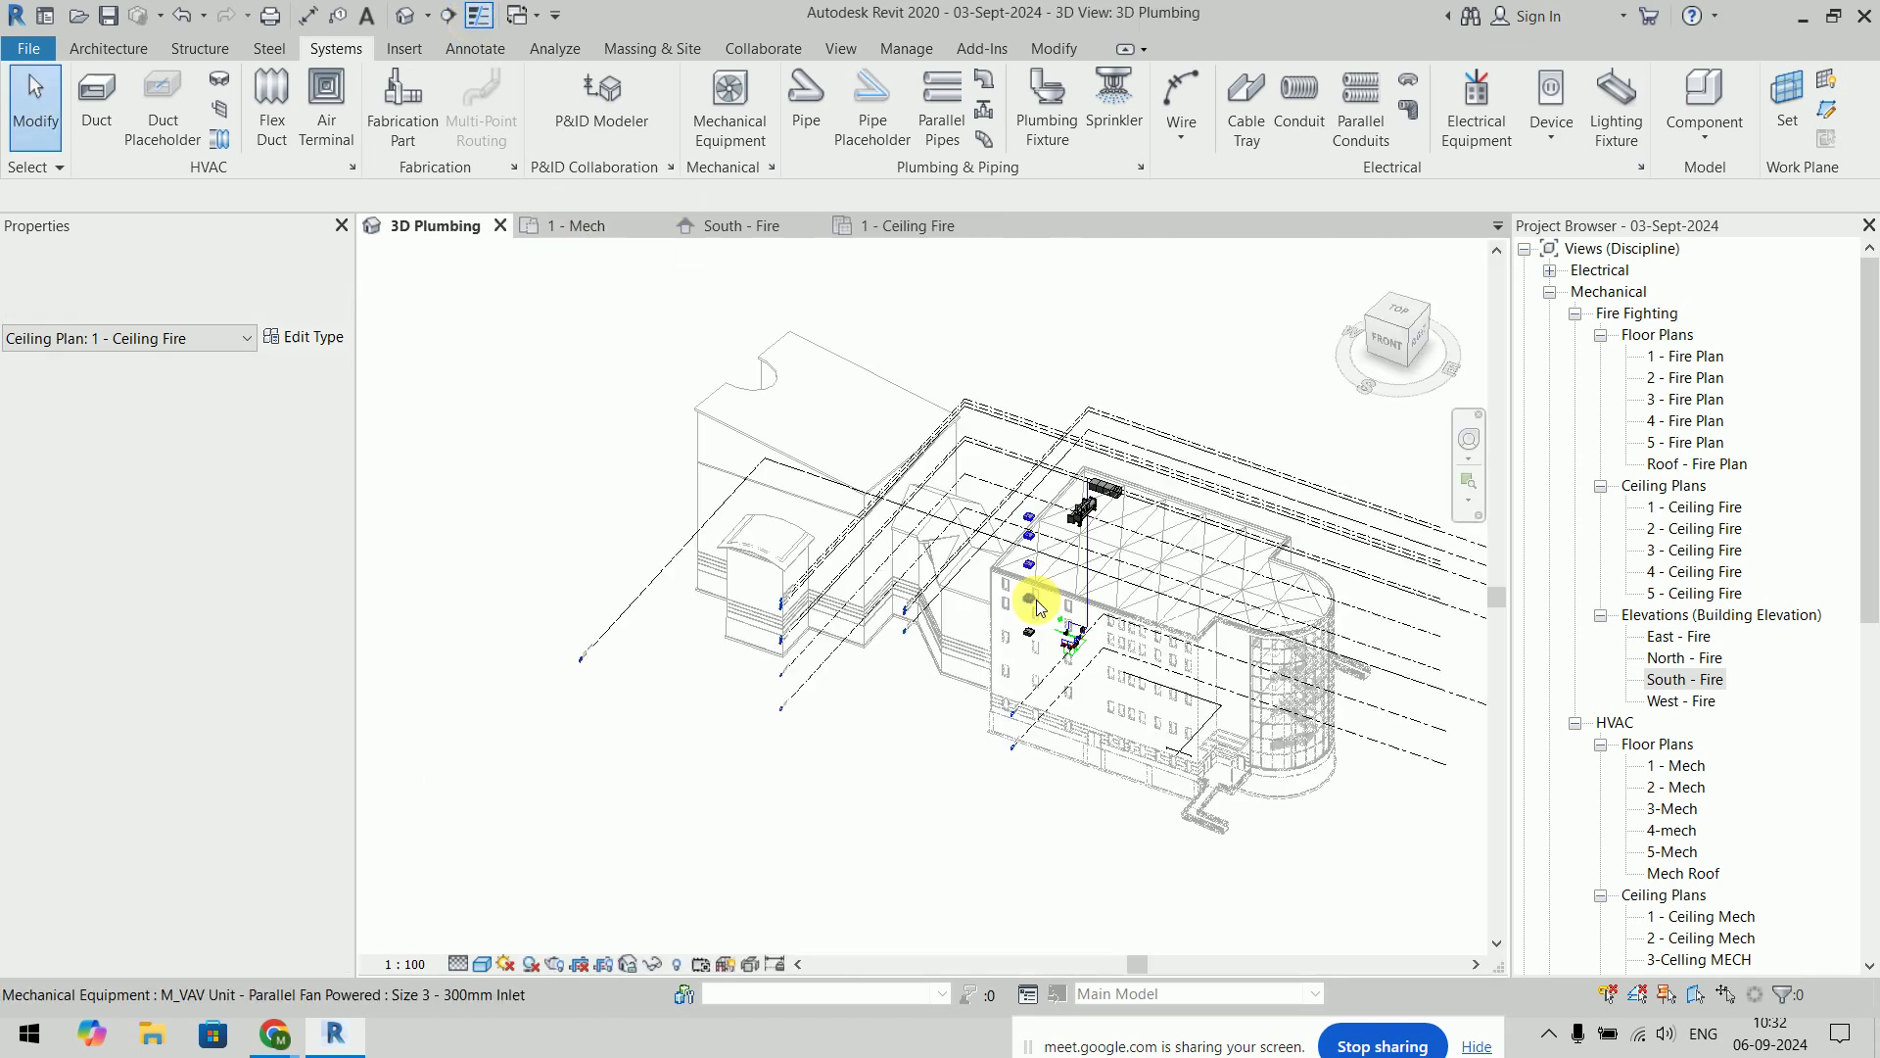
scroll(1082, 621, up, 4)
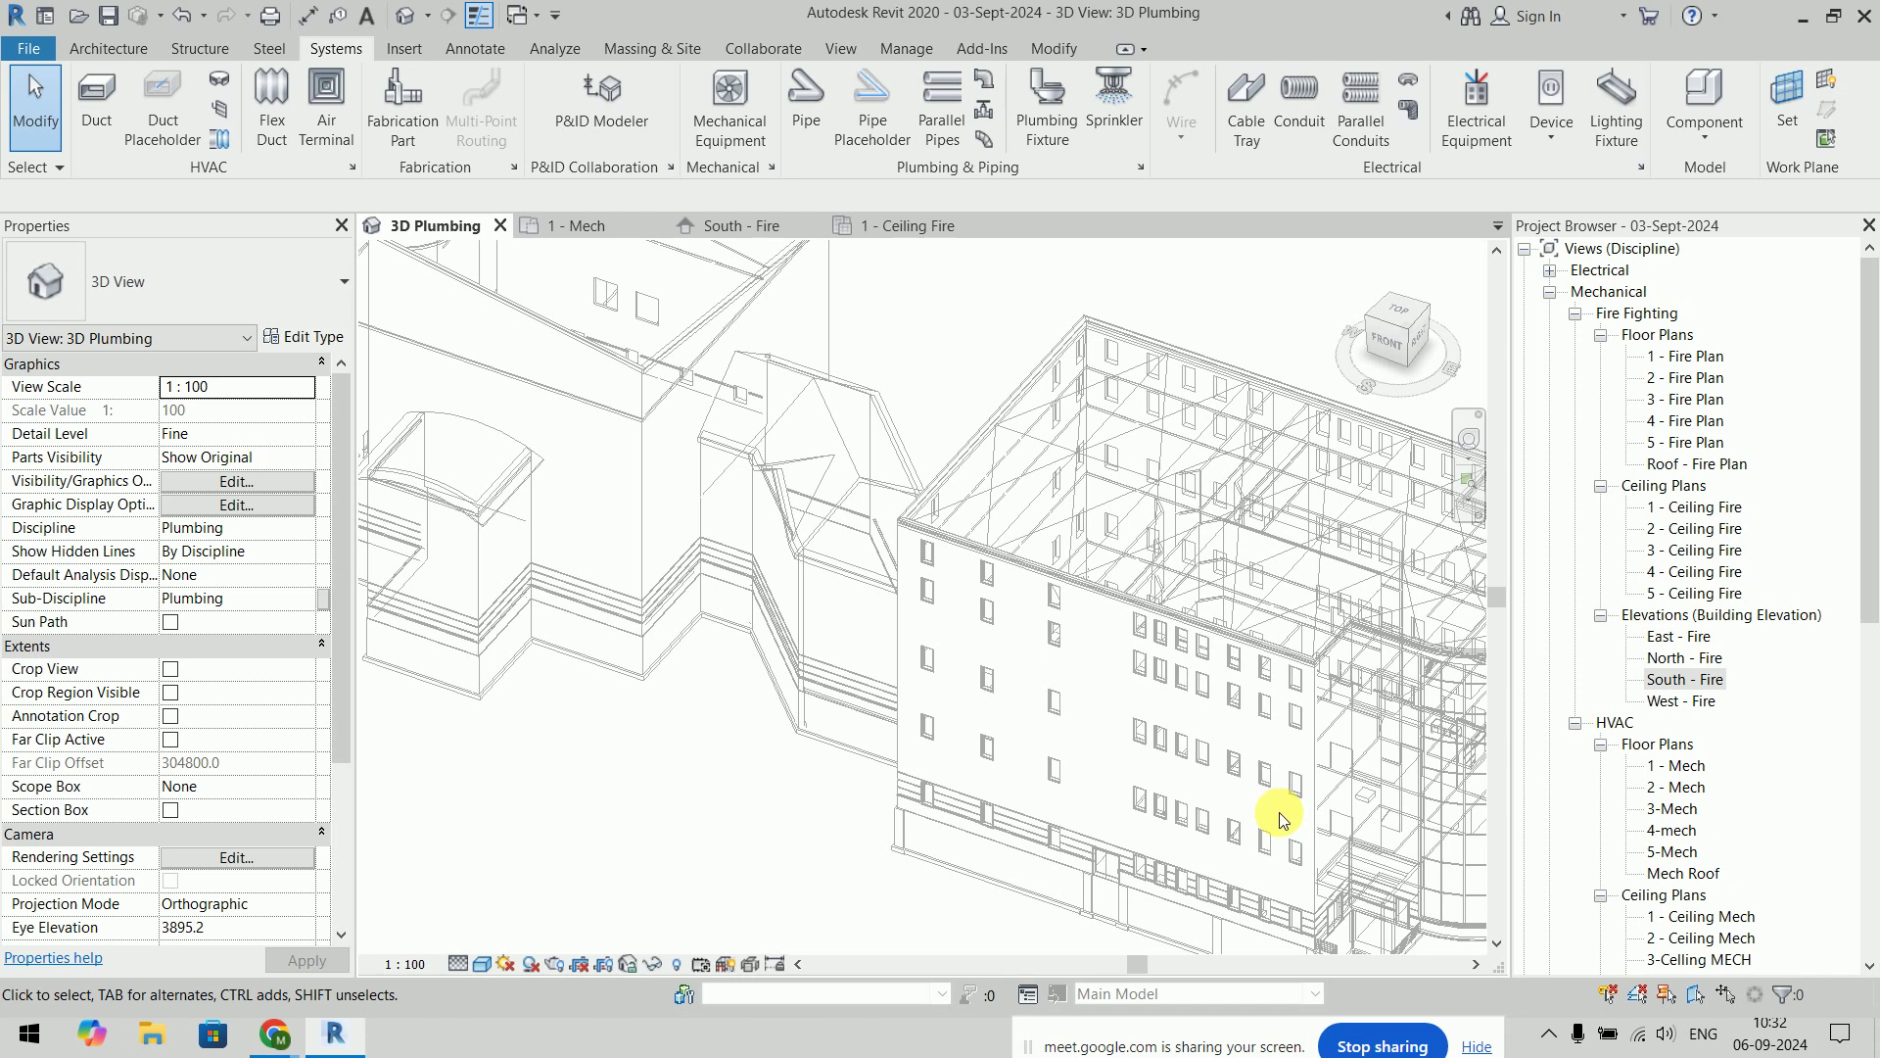
middle_drag(1280, 813, 839, 601)
scroll(790, 659, up, 2)
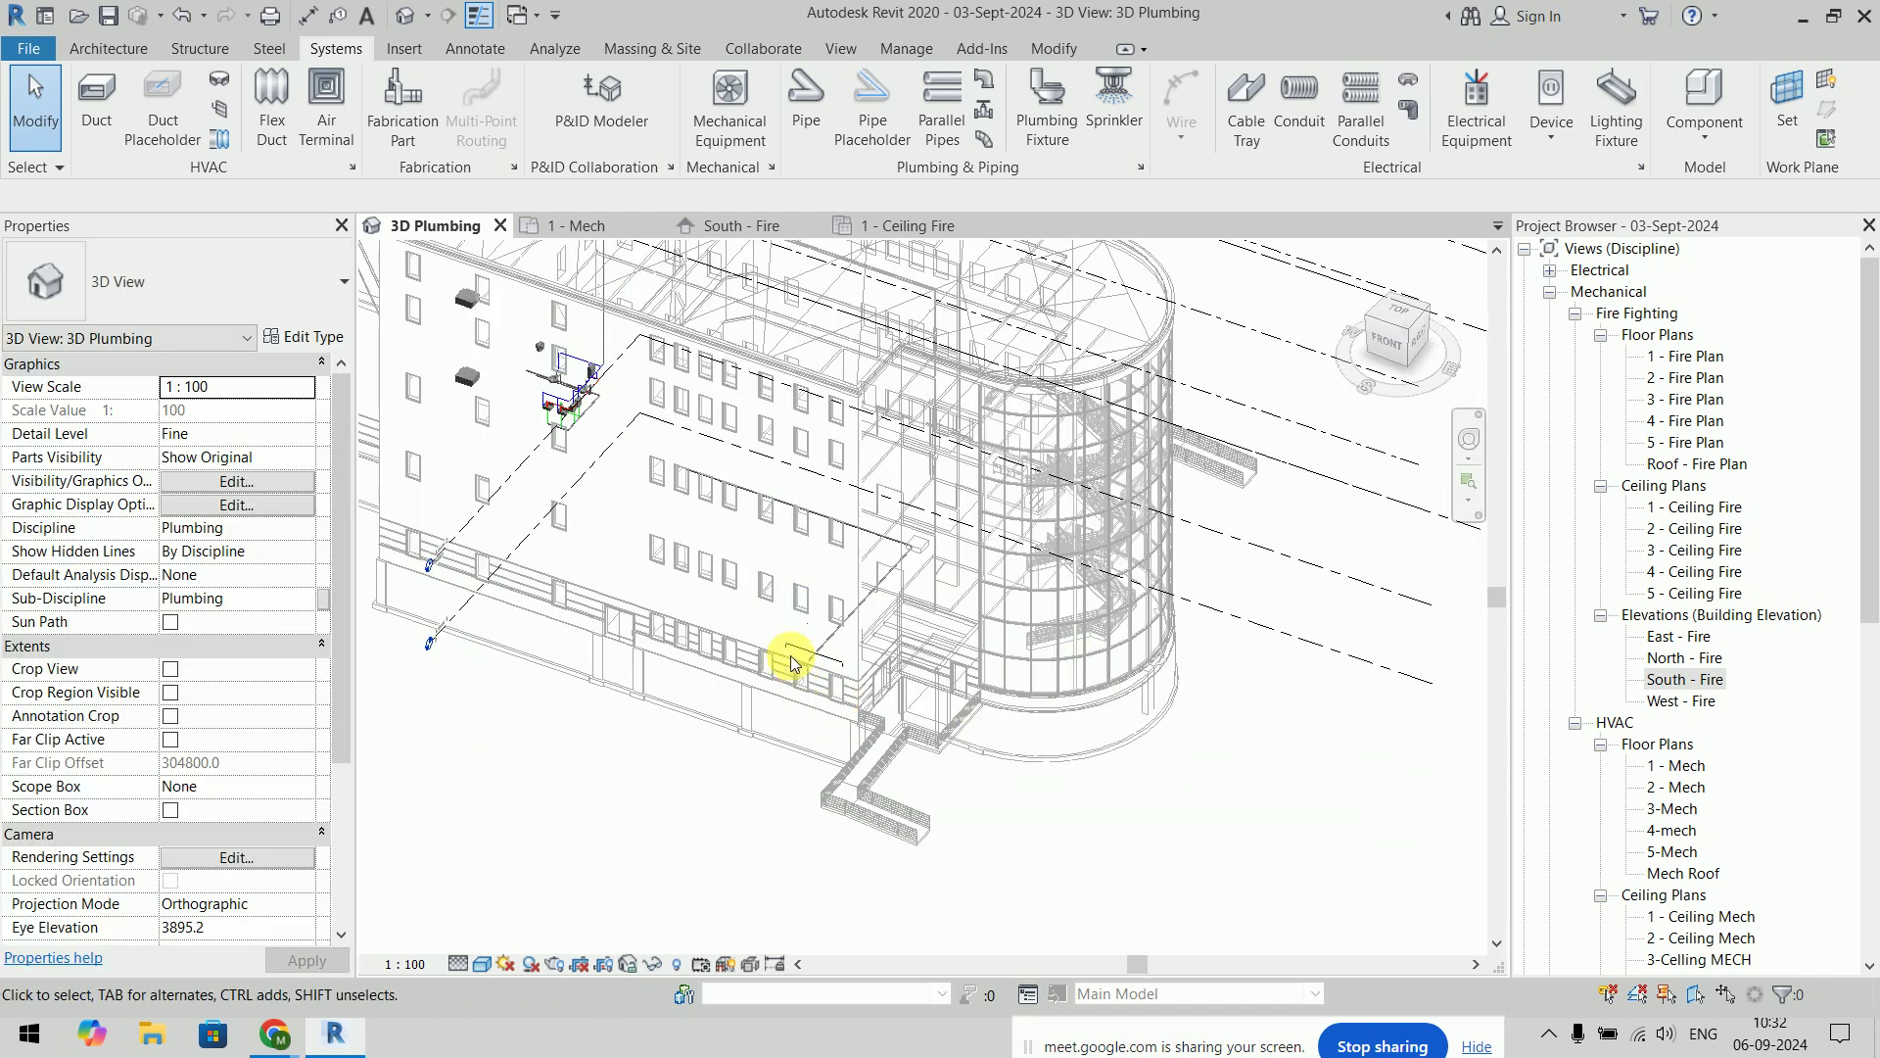
scroll(803, 656, up, 4)
scroll(750, 521, up, 2)
scroll(797, 525, up, 1)
mouse_move(797, 525)
middle_down()
mouse_move(913, 691)
mouse_move(973, 737)
middle_up()
scroll(973, 736, down, 1)
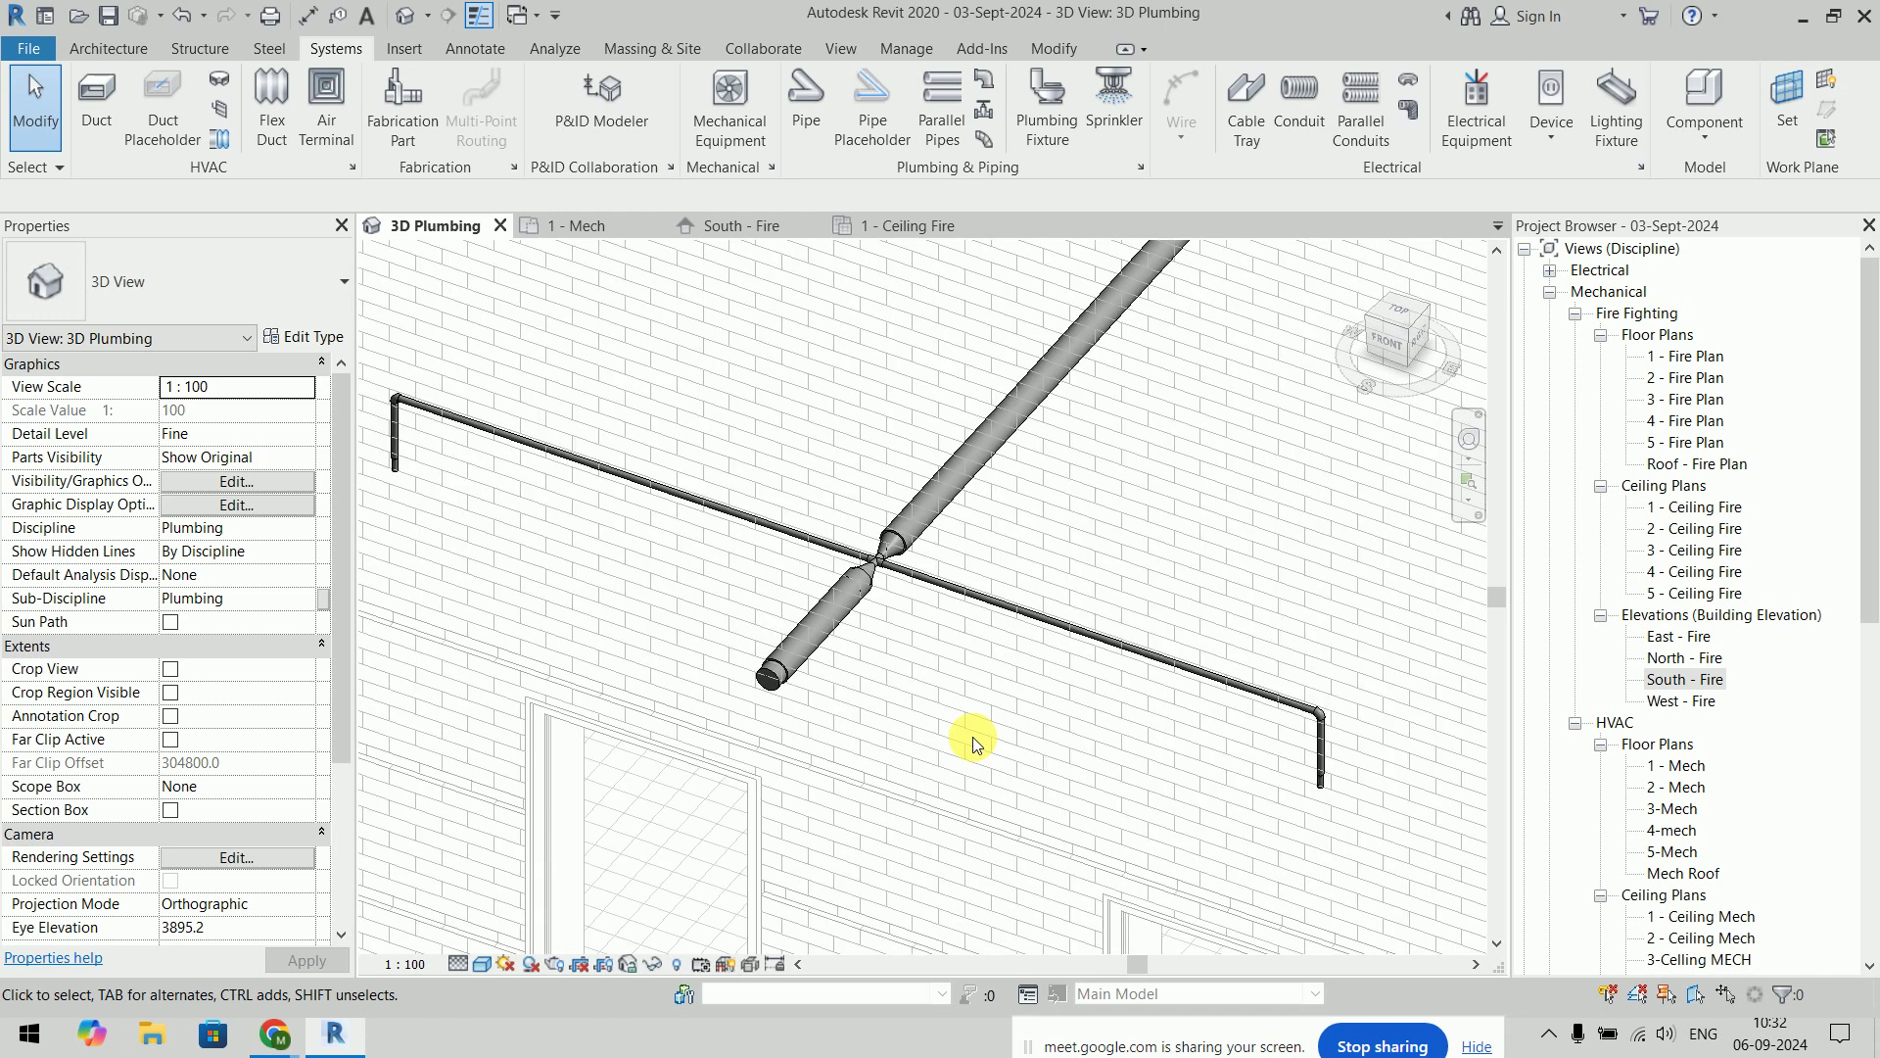
scroll(956, 548, up, 2)
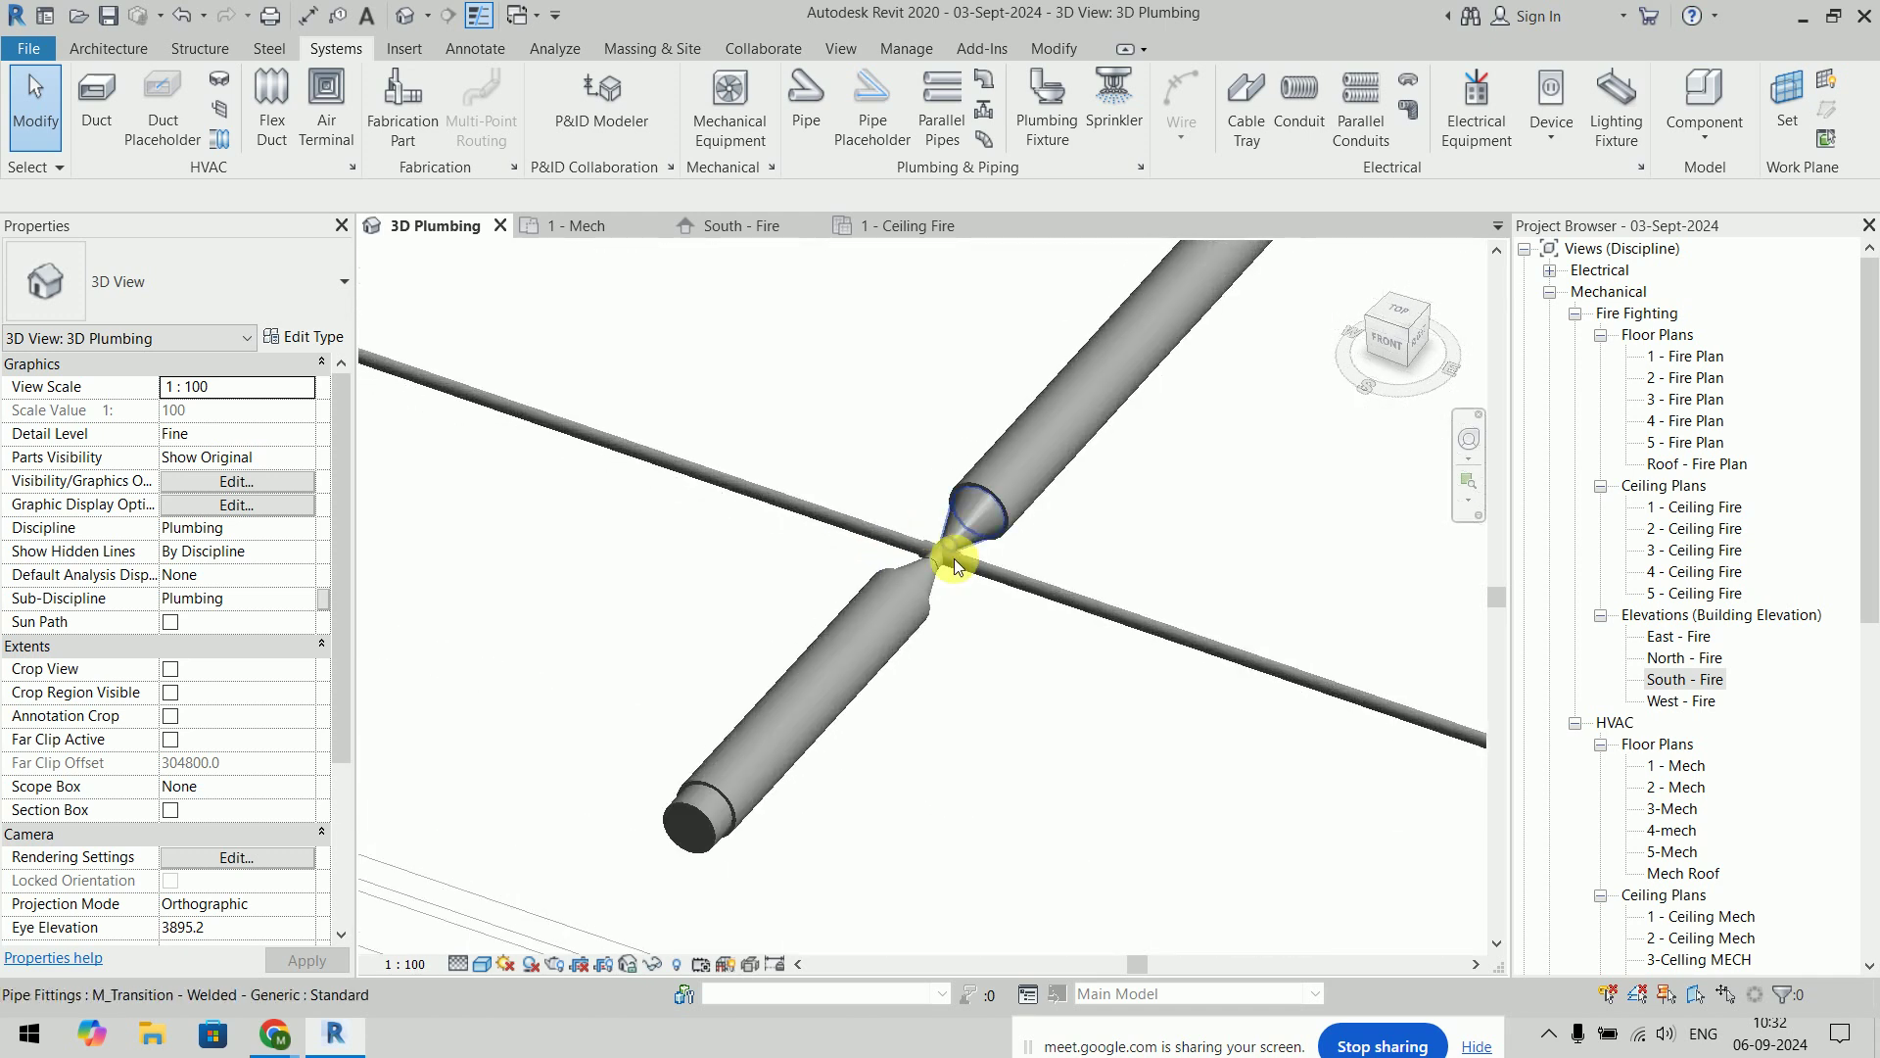
scroll(957, 550, up, 2)
scroll(956, 550, up, 1)
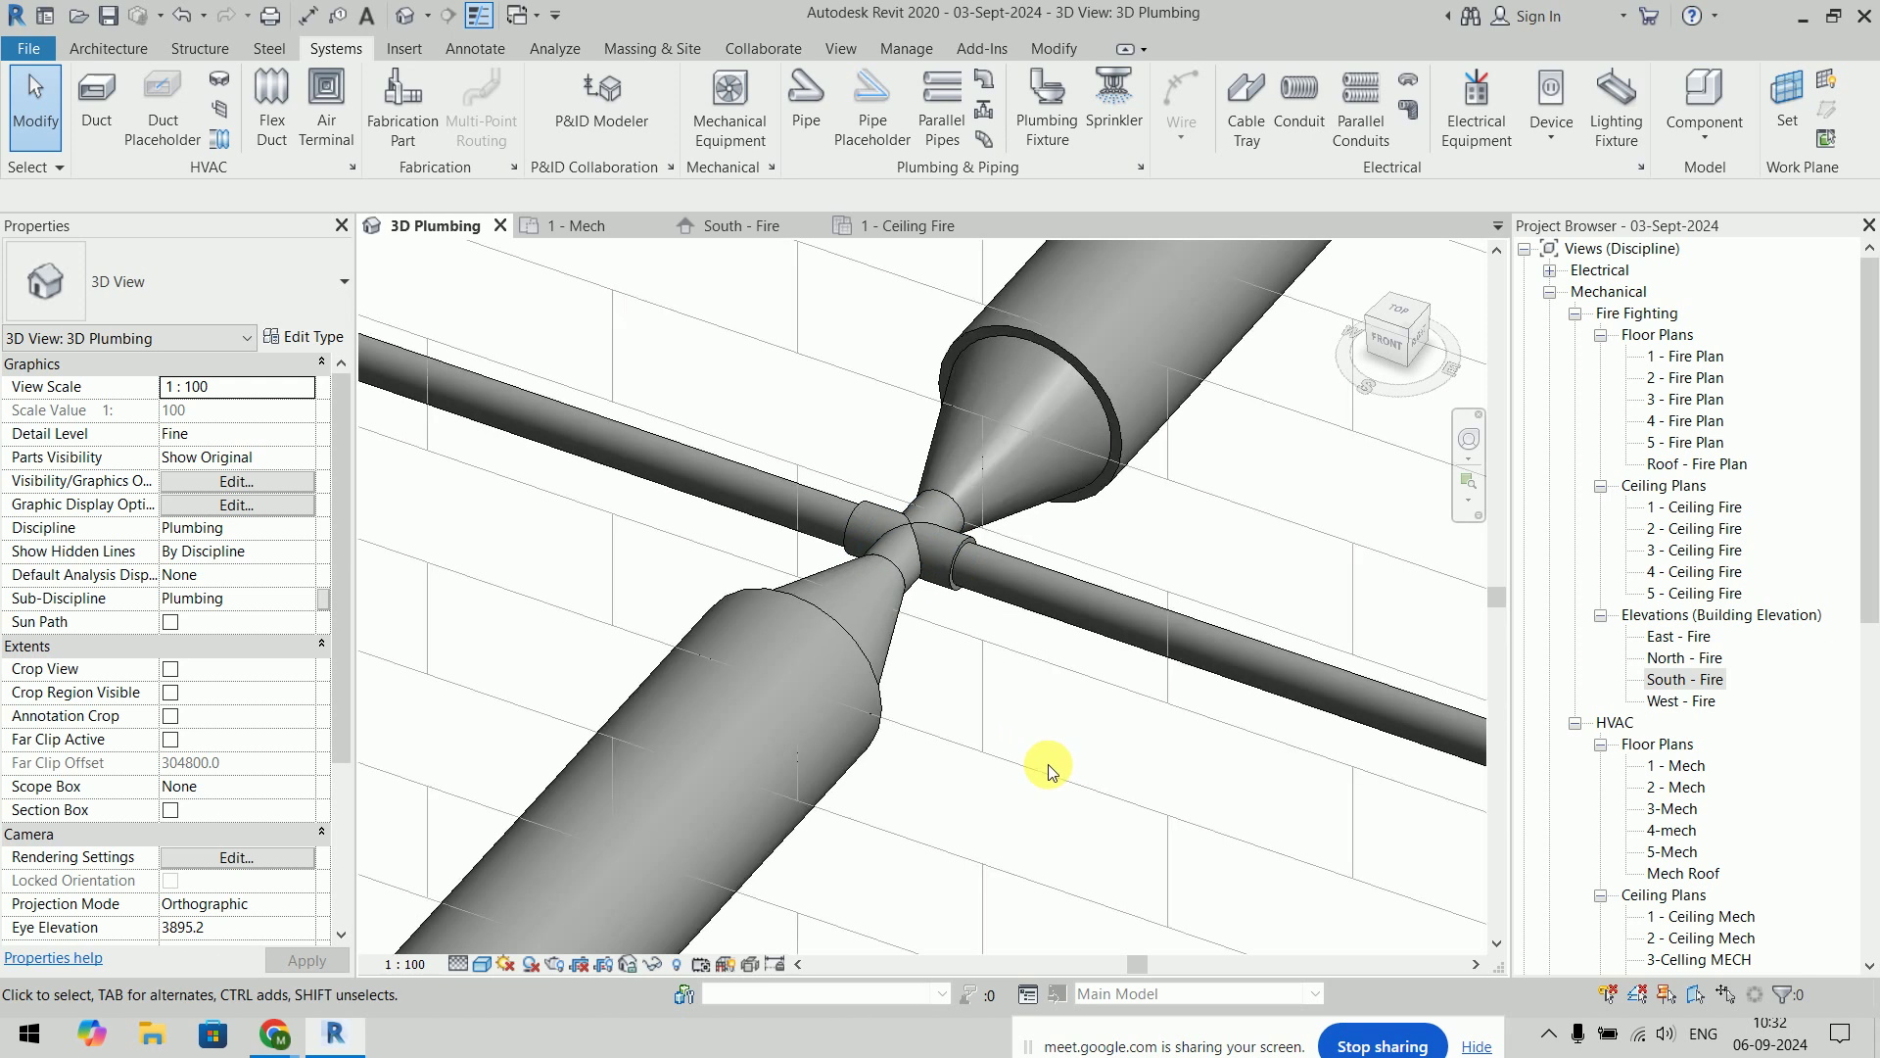
Check the reducer fitting's type list on the main, leaving it unchanged
click(1022, 480)
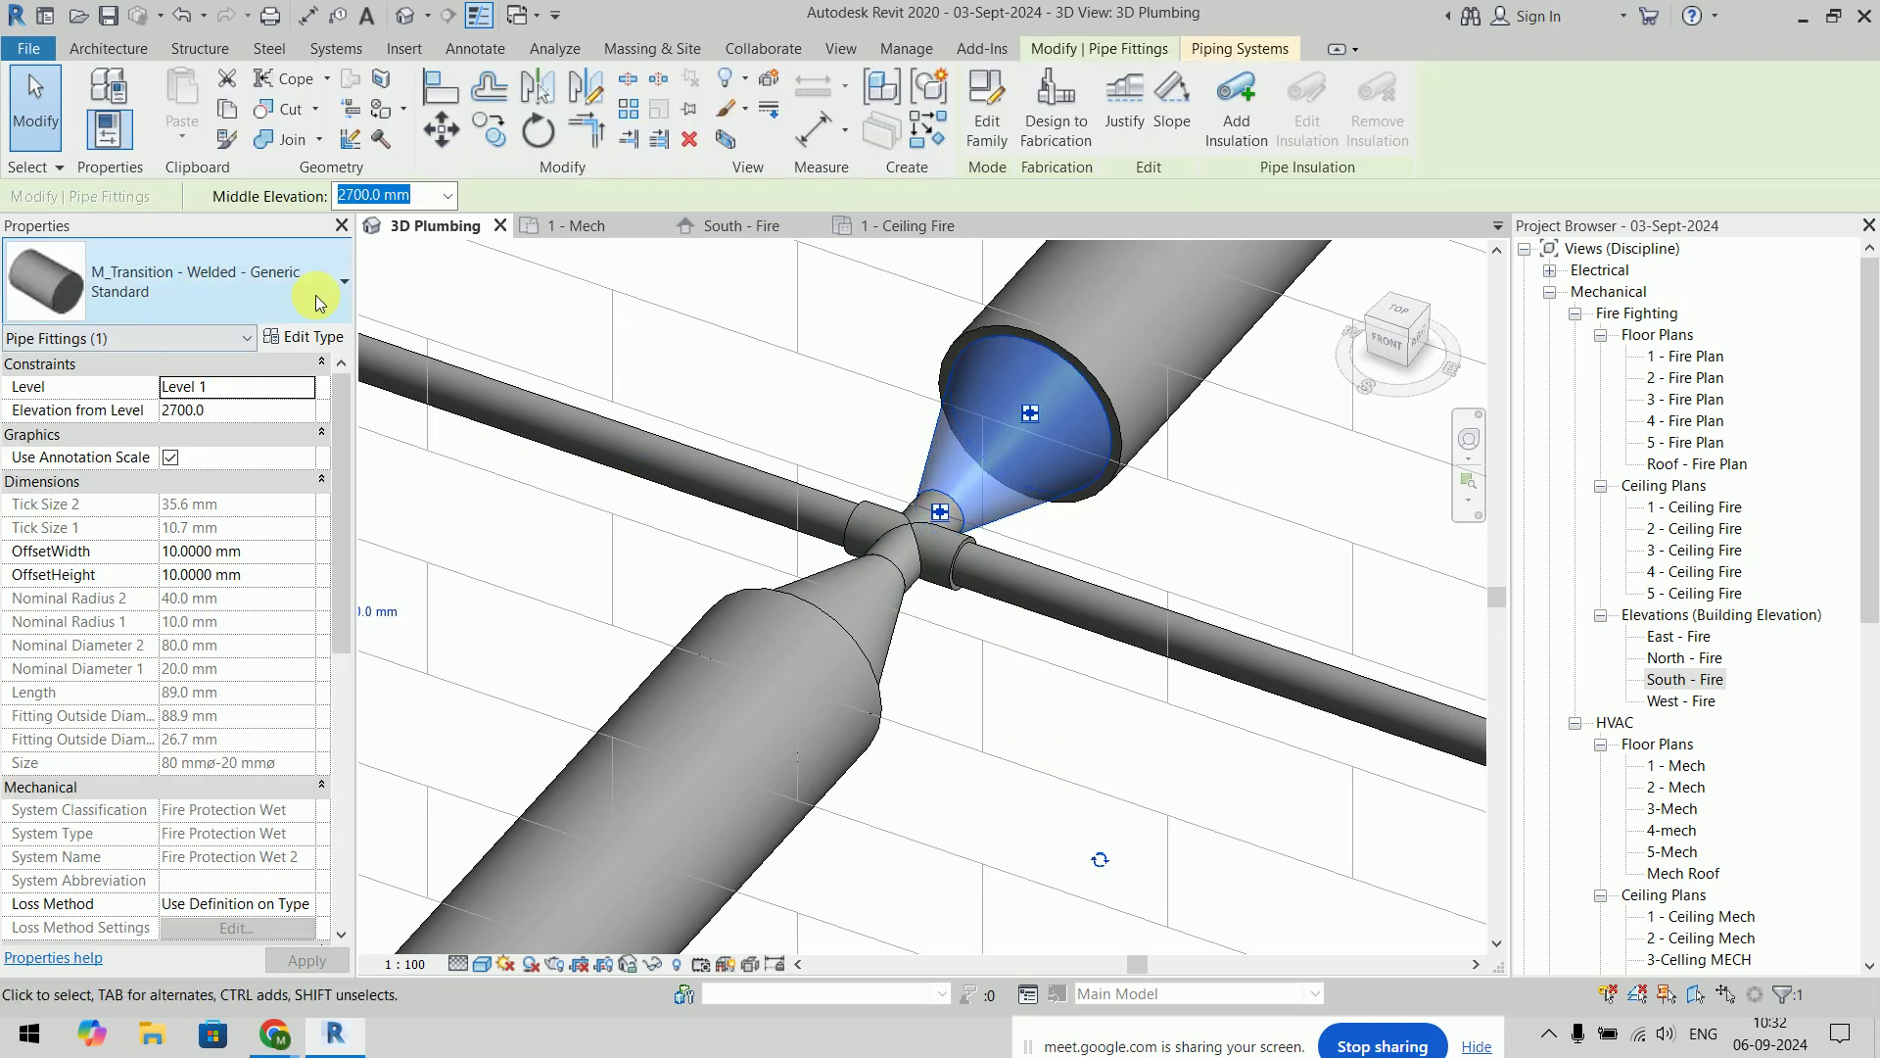
click(282, 301)
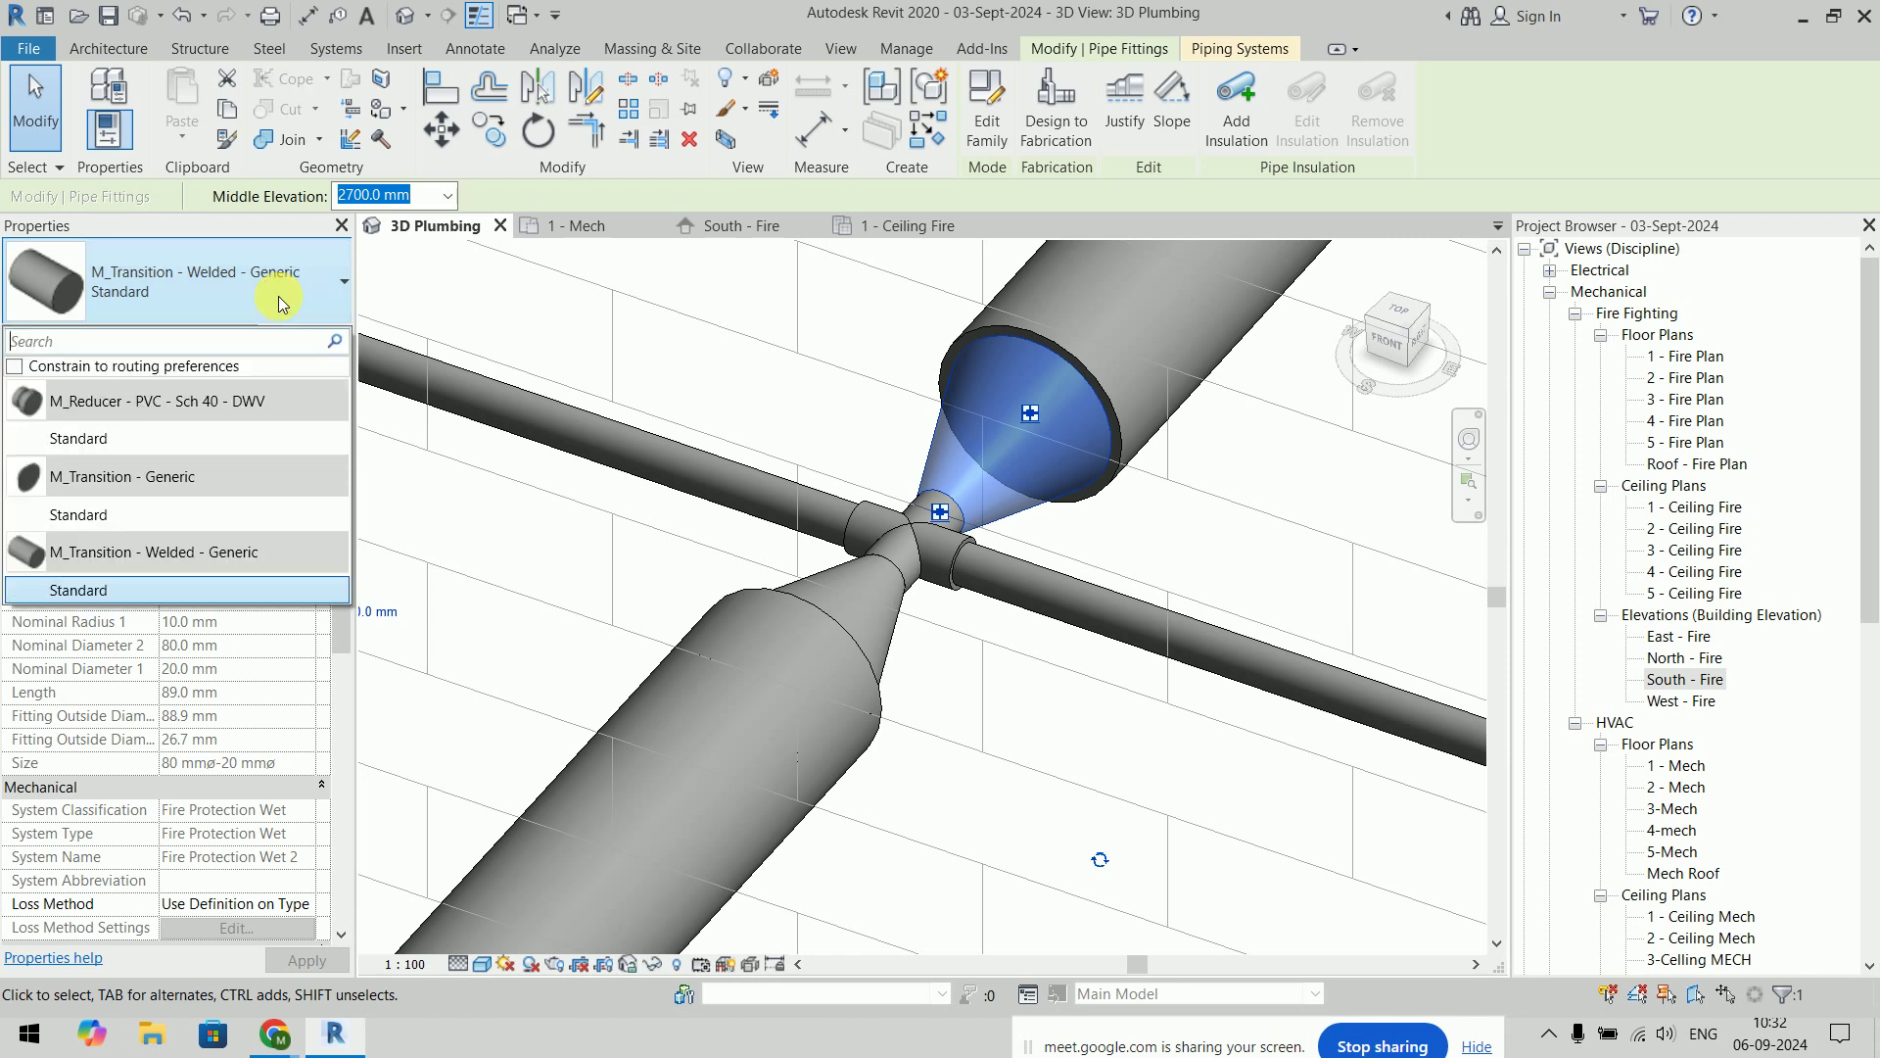
click(282, 302)
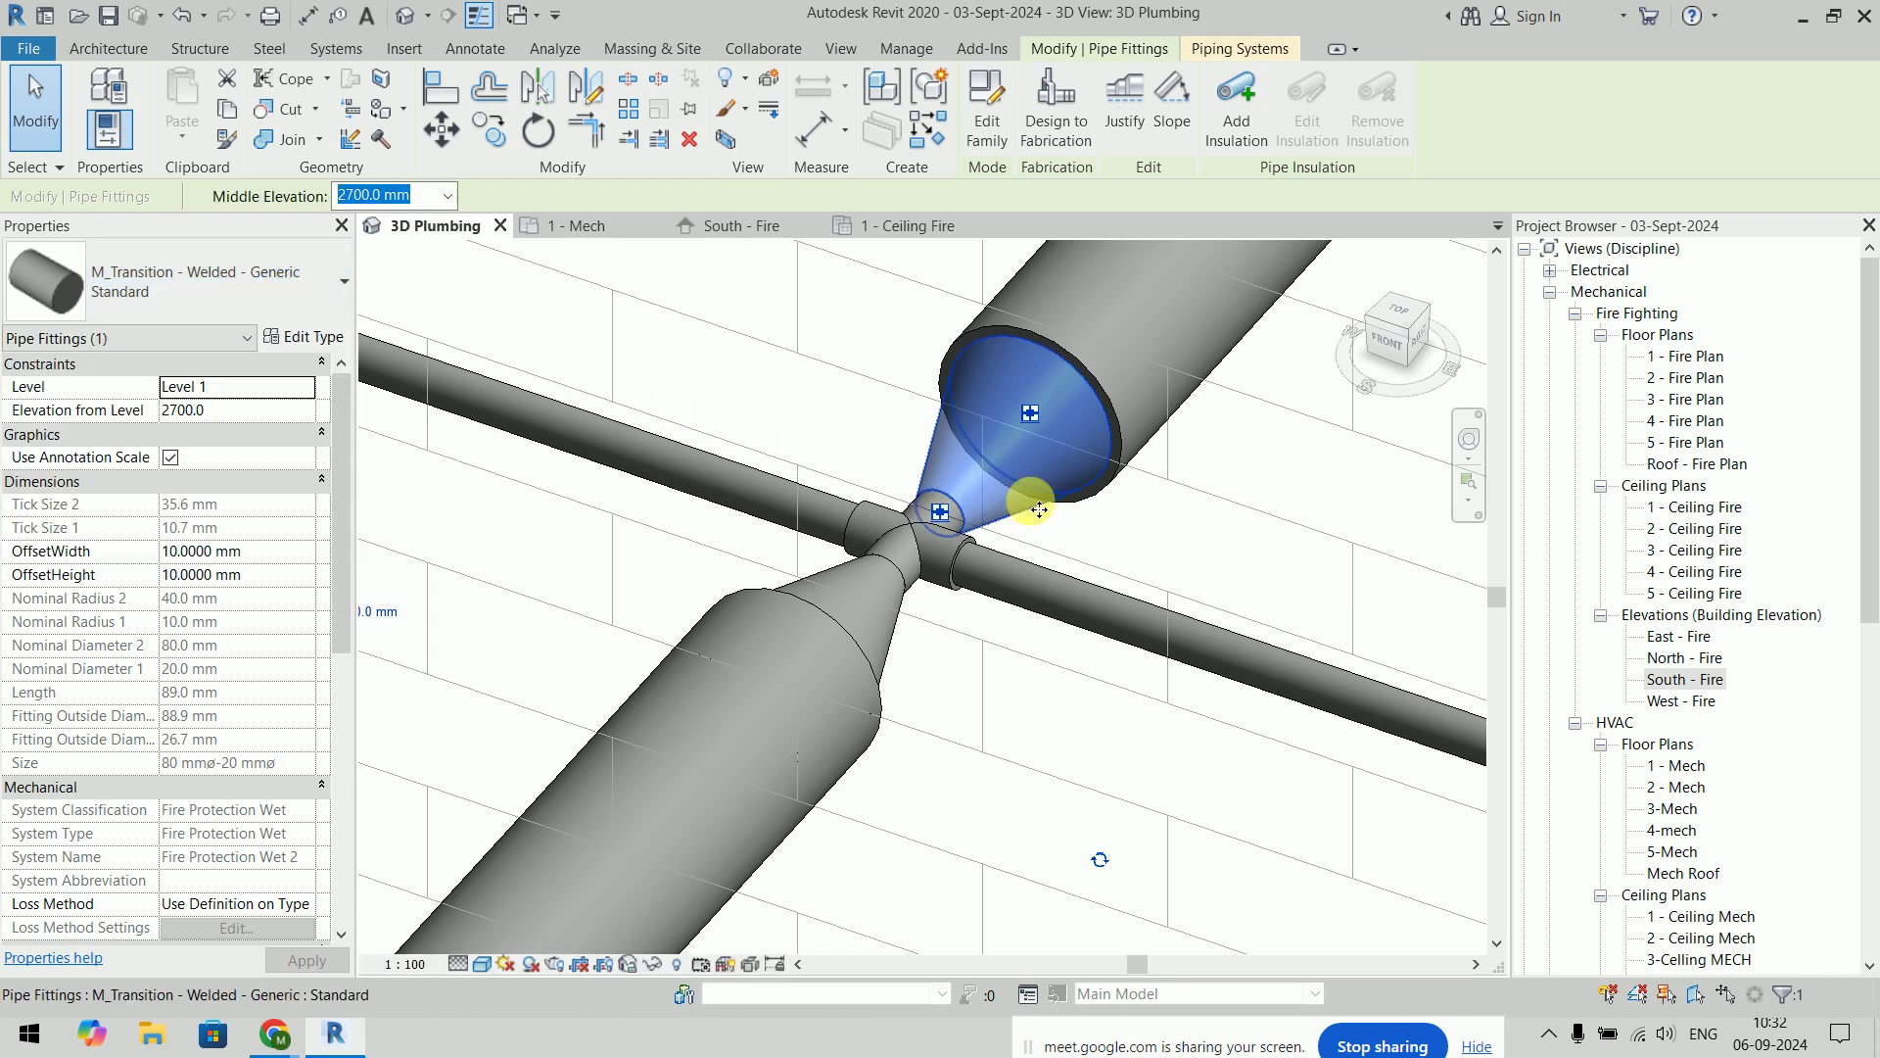
scroll(1061, 516, down, 3)
click(1050, 548)
scroll(1028, 553, up, 3)
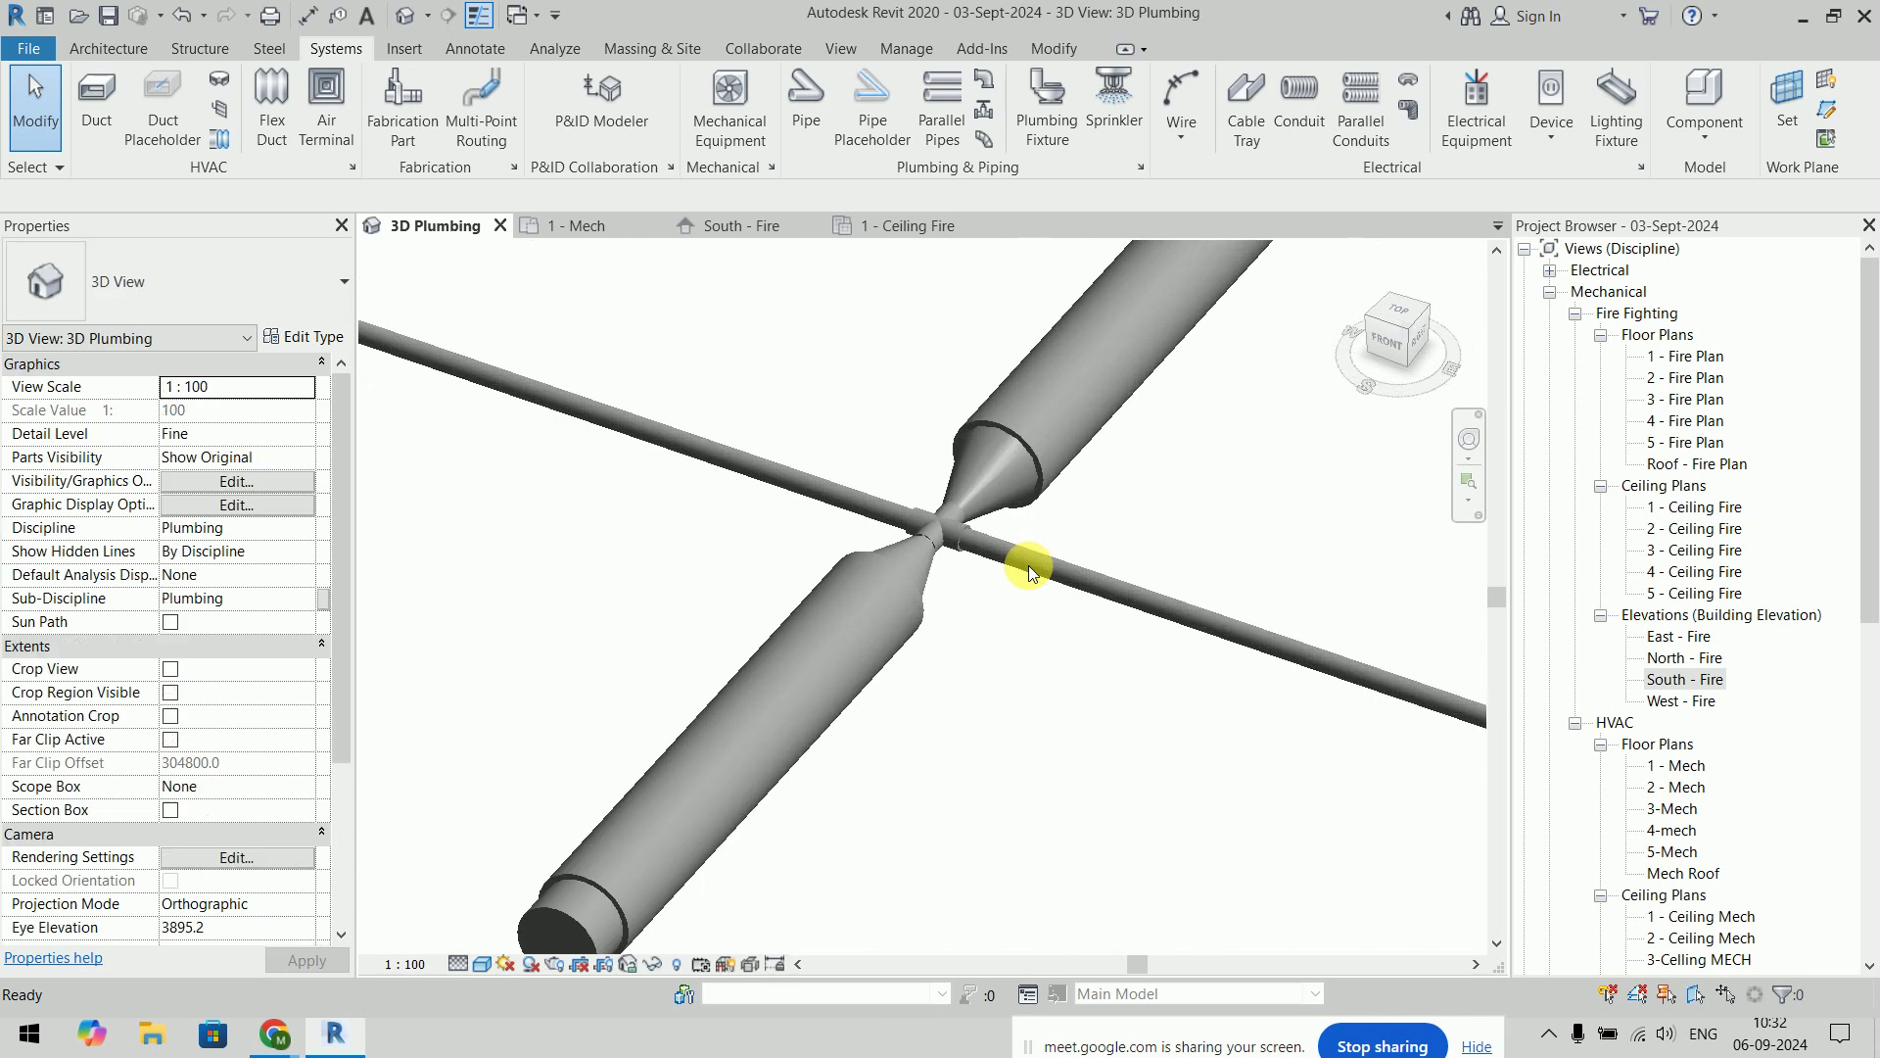
scroll(878, 501, up, 2)
Set the junction cross fitting's diameter to 80.0 mm
click(877, 501)
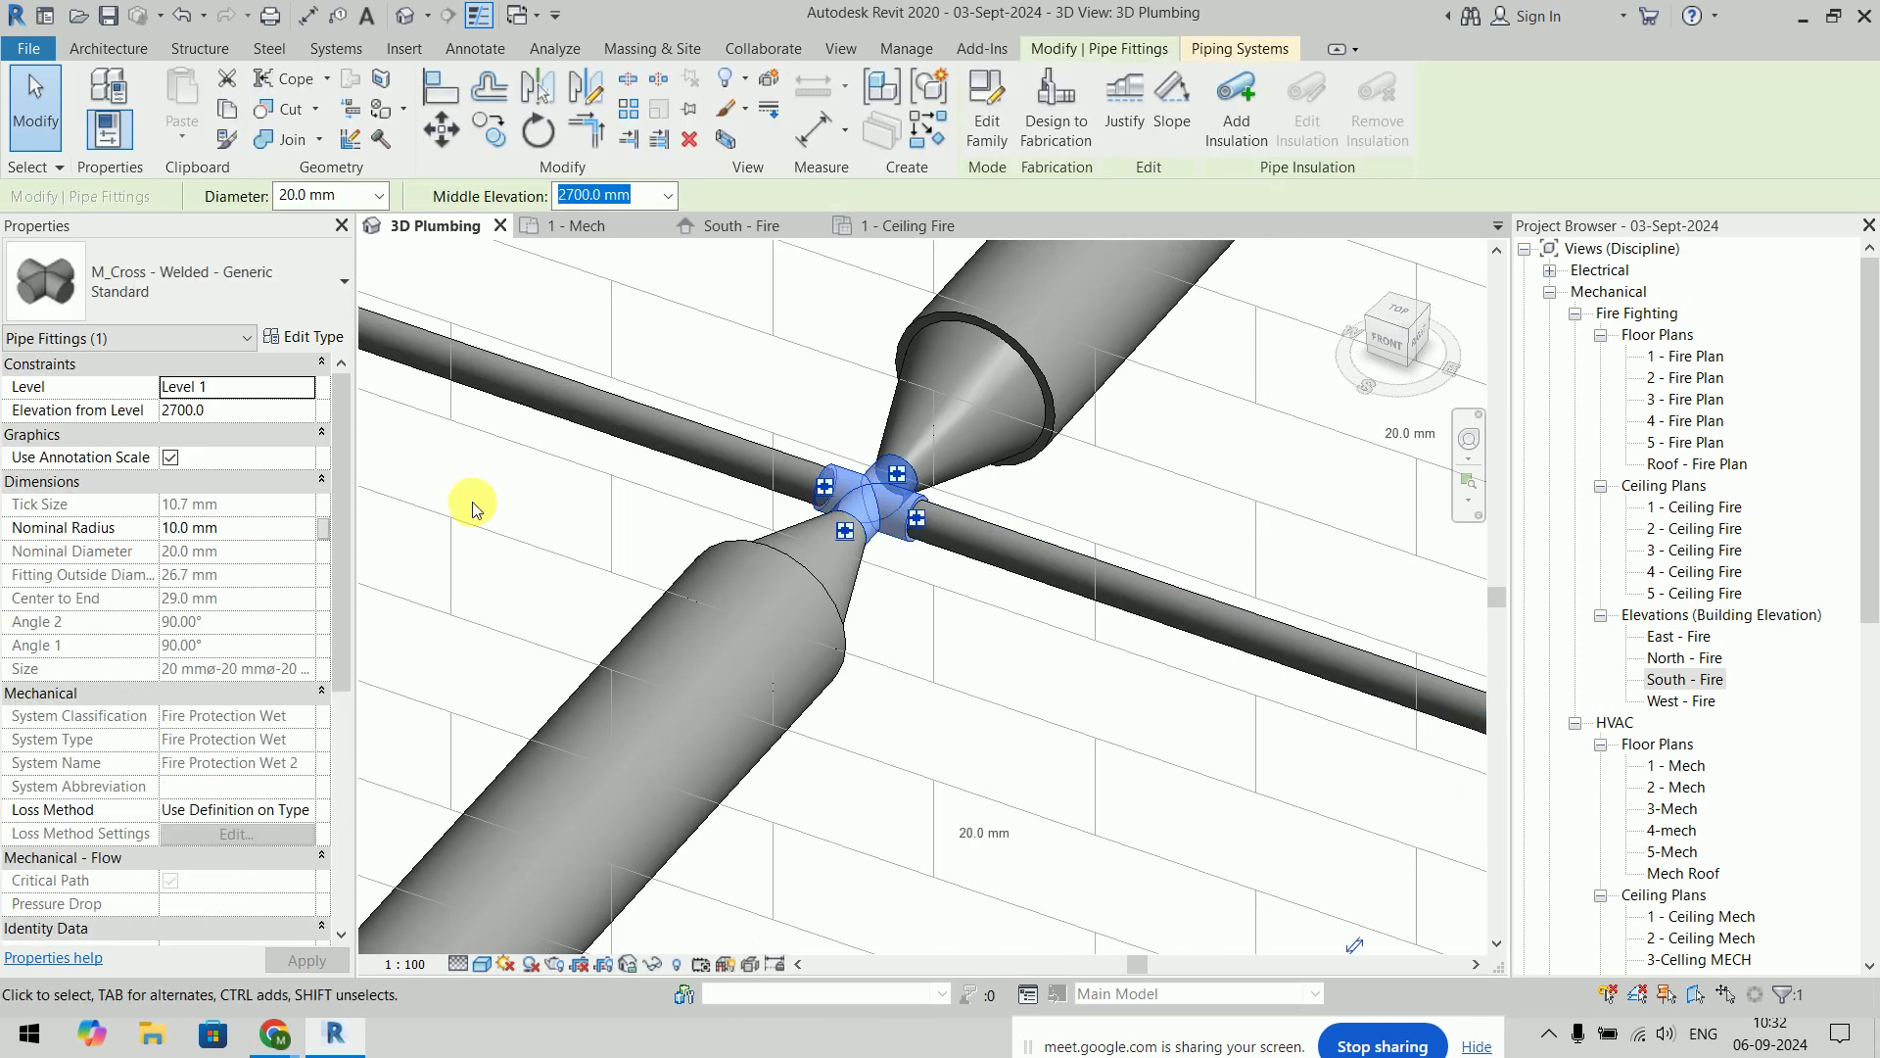
click(382, 196)
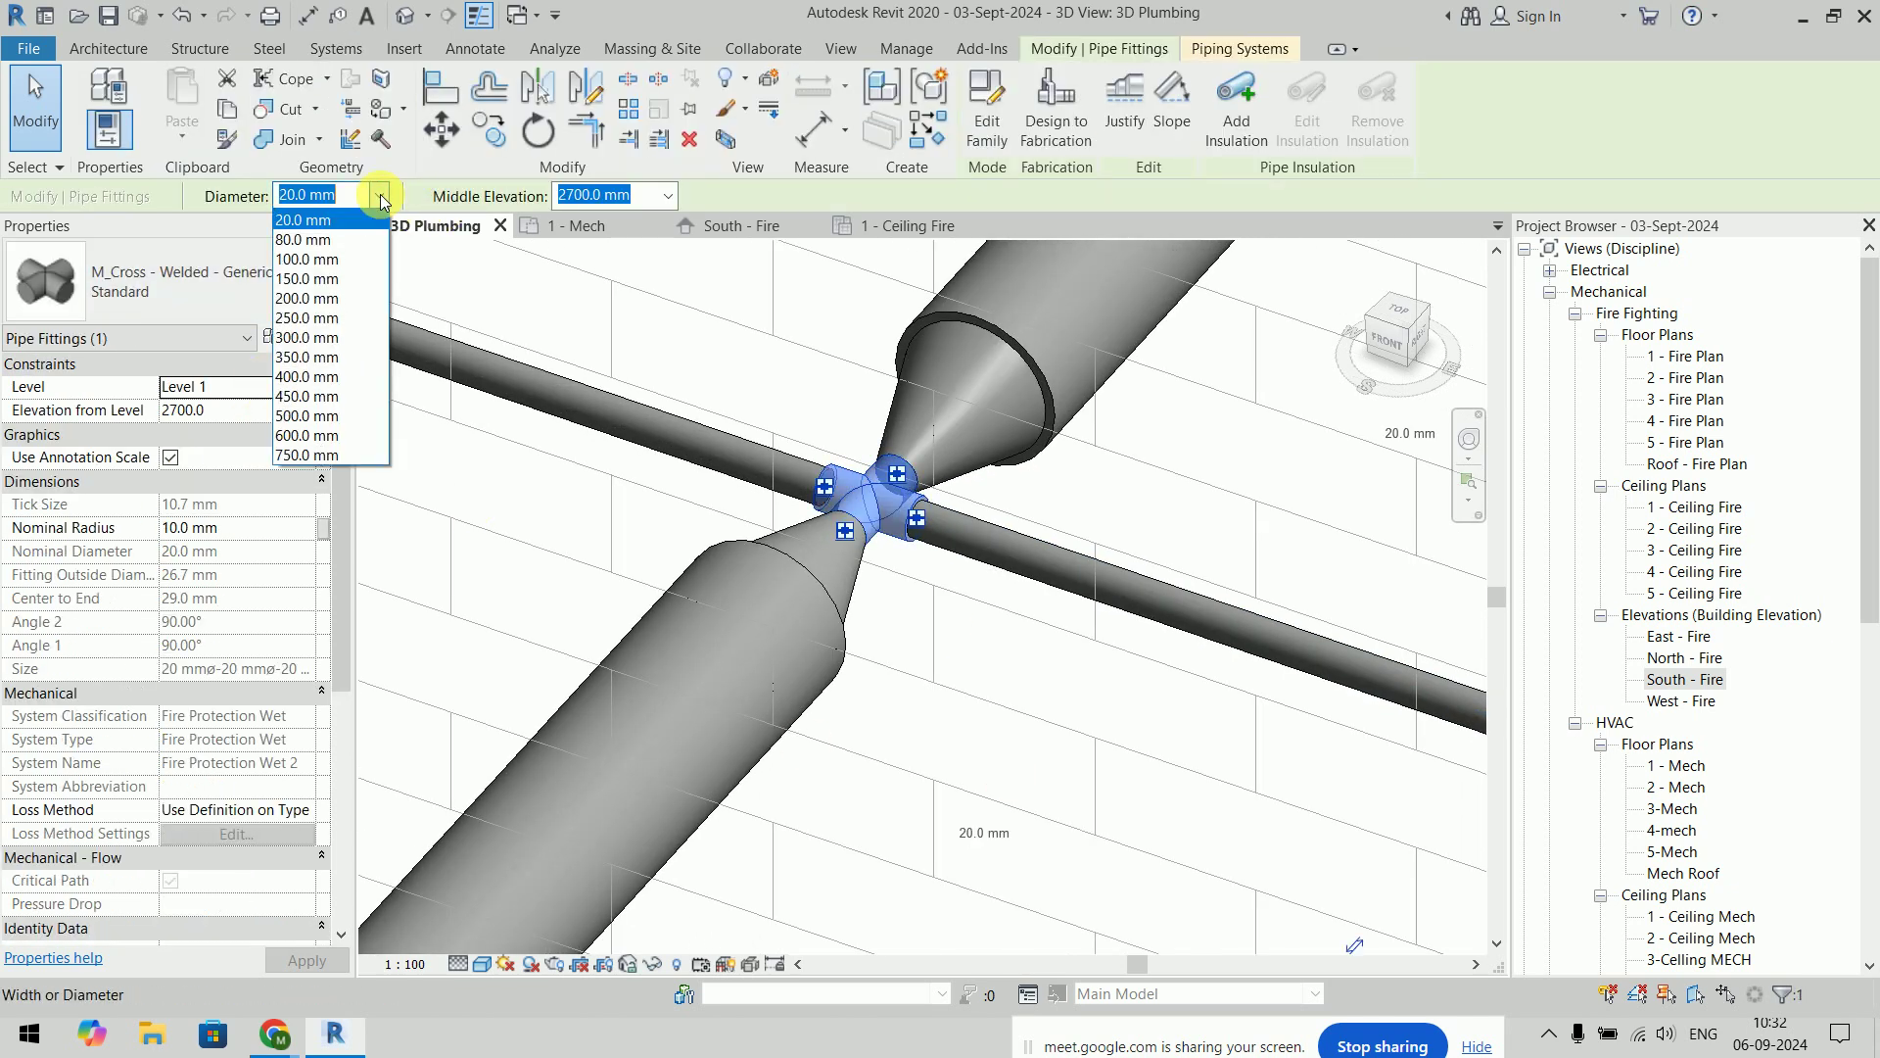
click(308, 253)
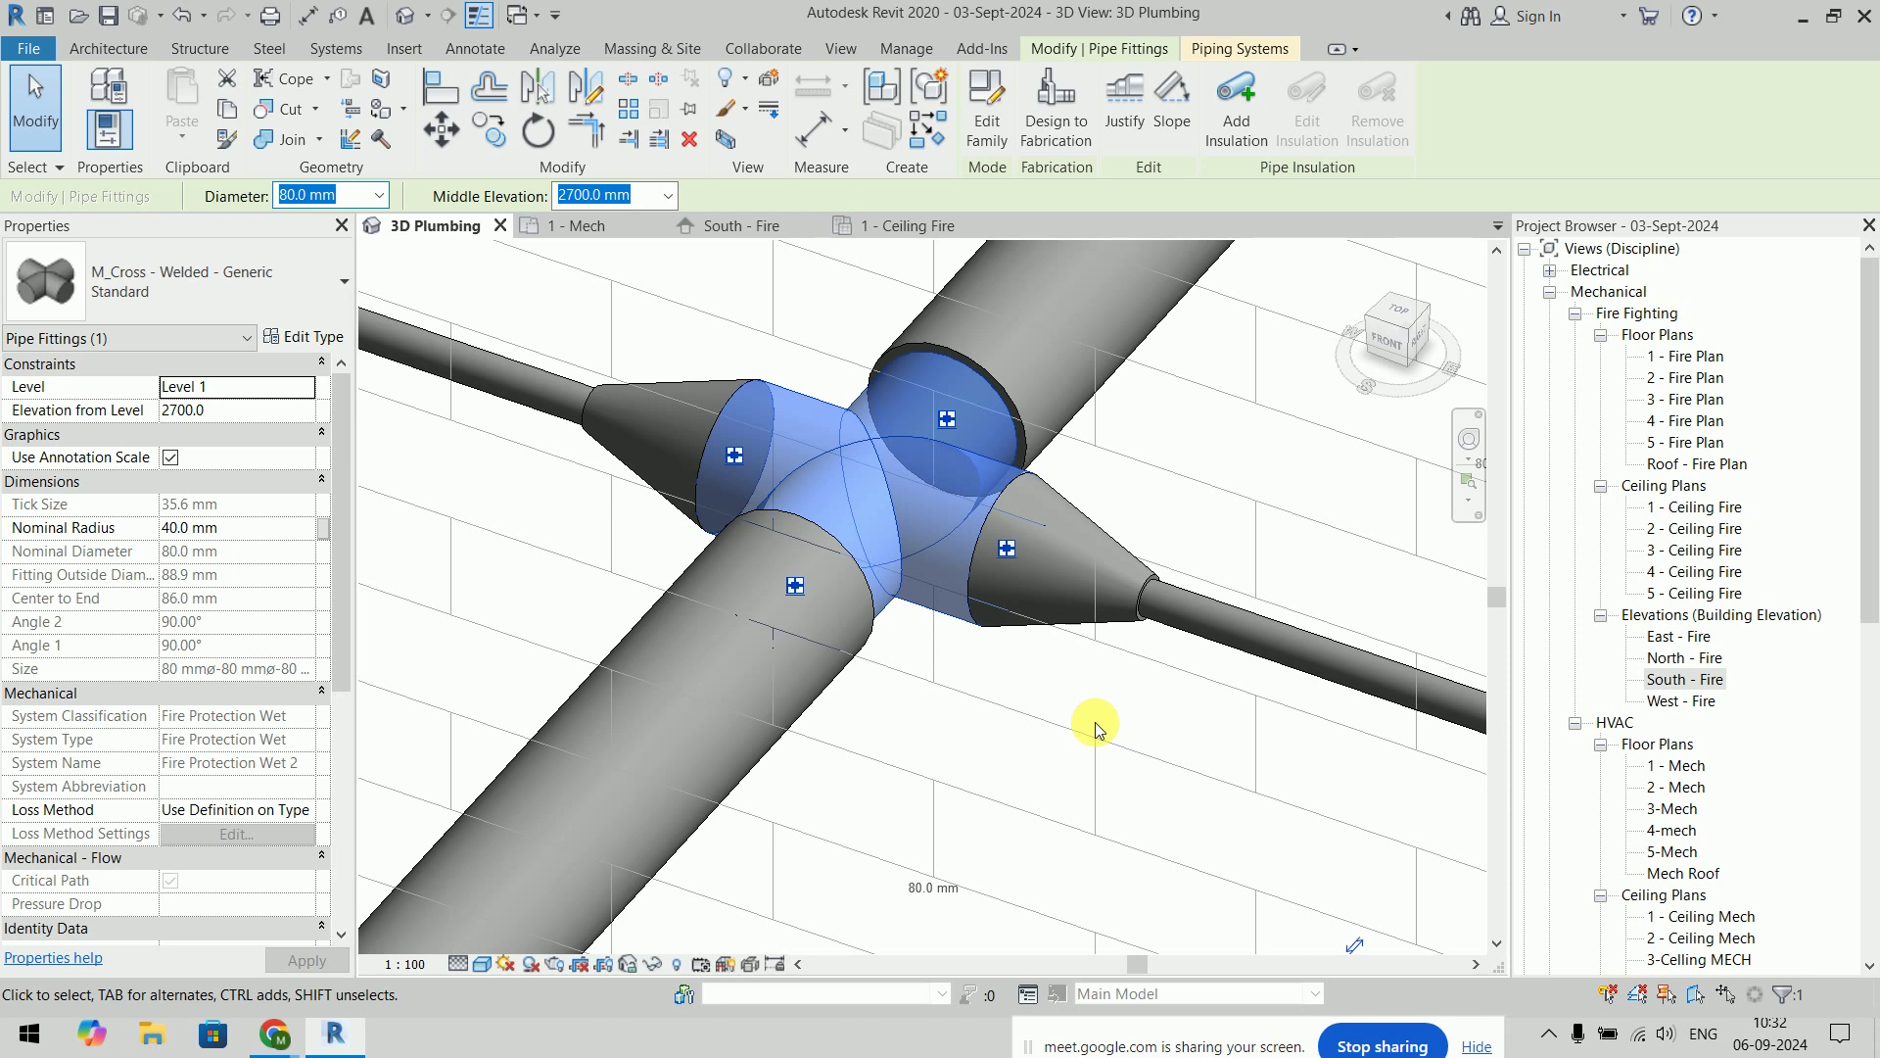
click(1095, 721)
scroll(1095, 721, down, 2)
scroll(1106, 729, down, 2)
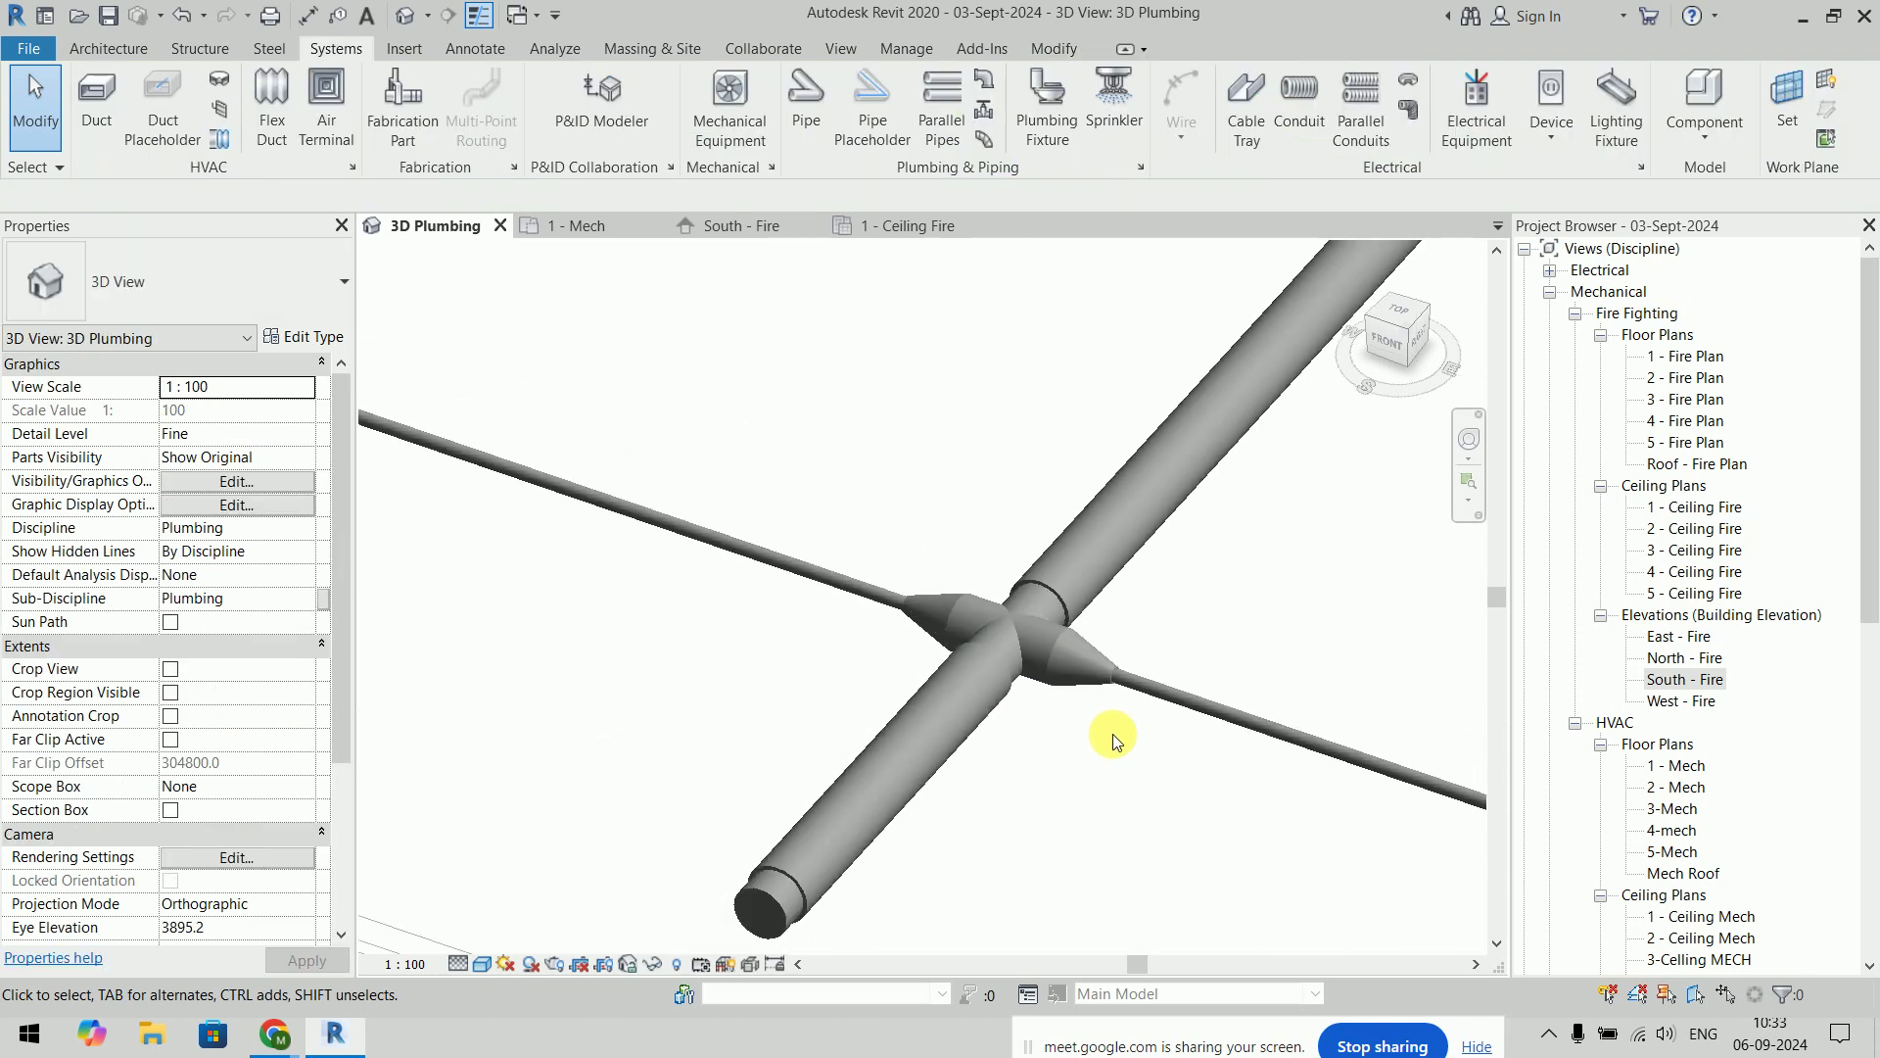
scroll(979, 739, down, 2)
scroll(851, 759, down, 1)
Delete the short unused pipe leg off the branch junction
middle_drag(868, 806, 840, 635)
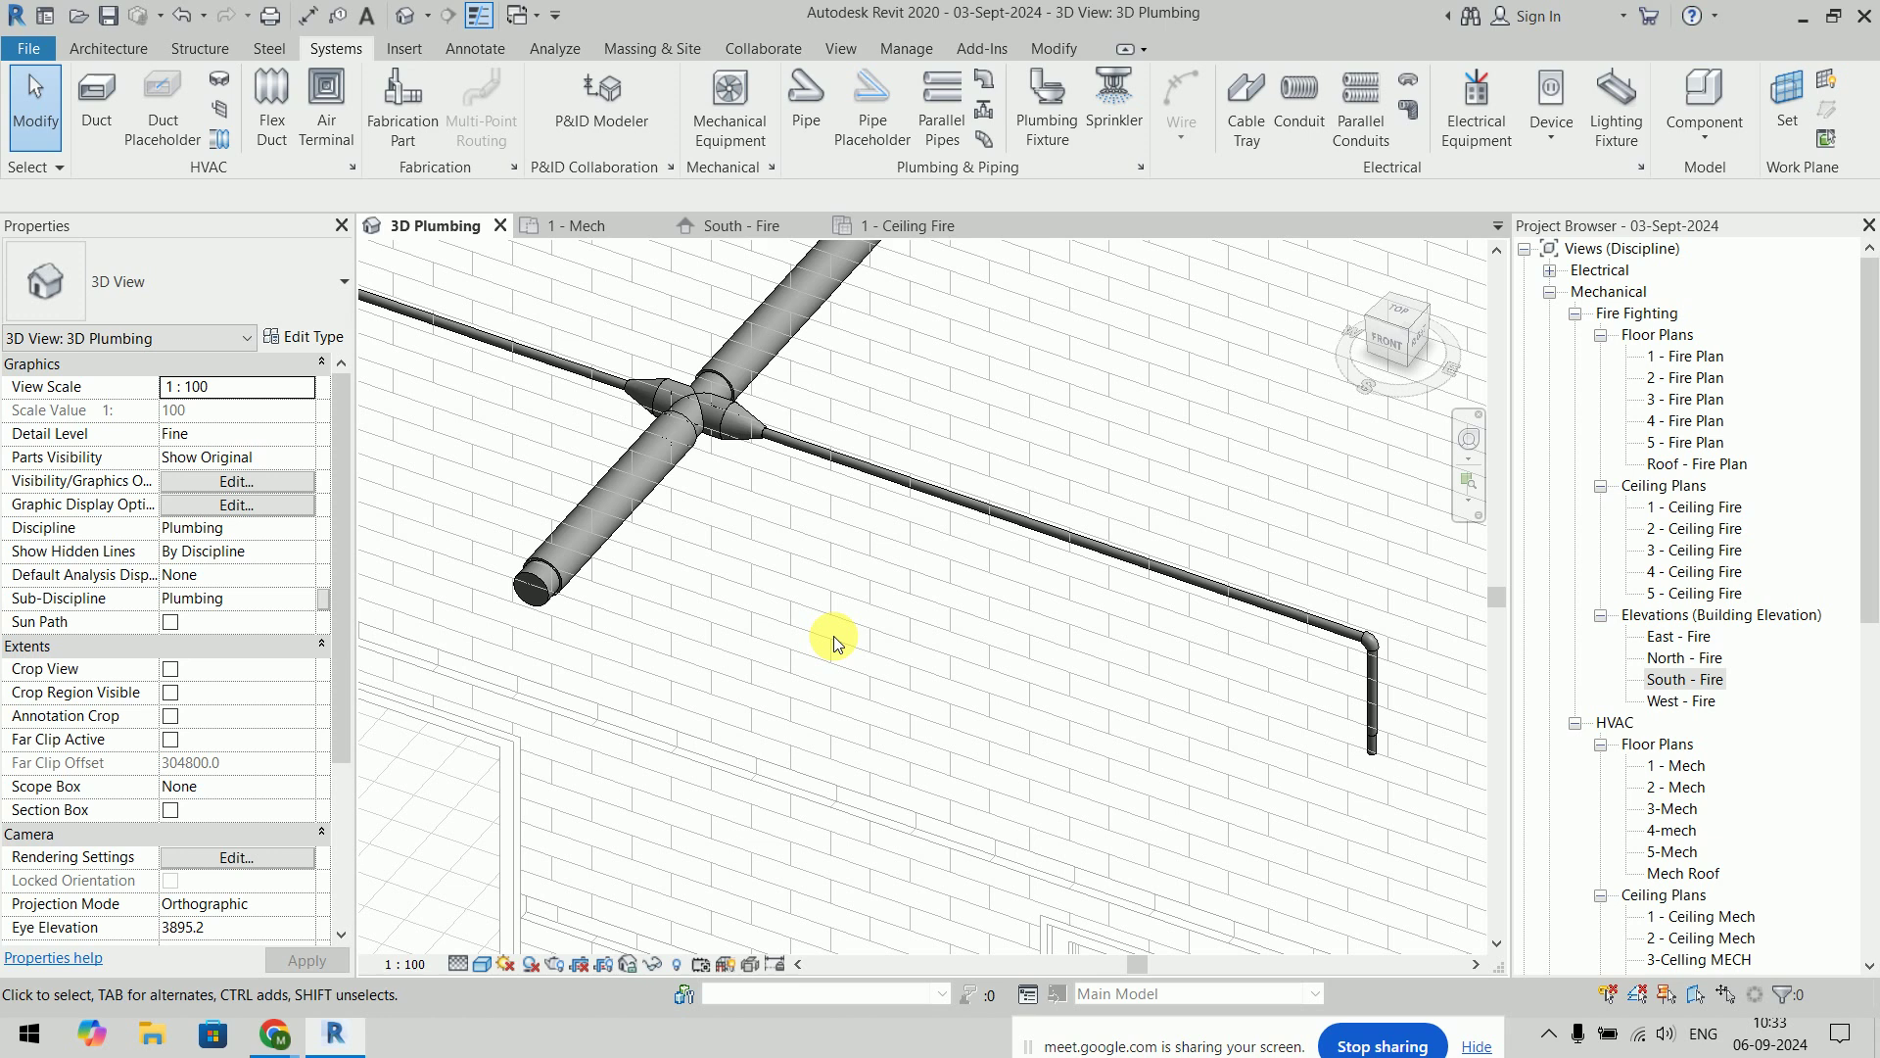
scroll(1388, 738, up, 2)
scroll(1345, 601, up, 2)
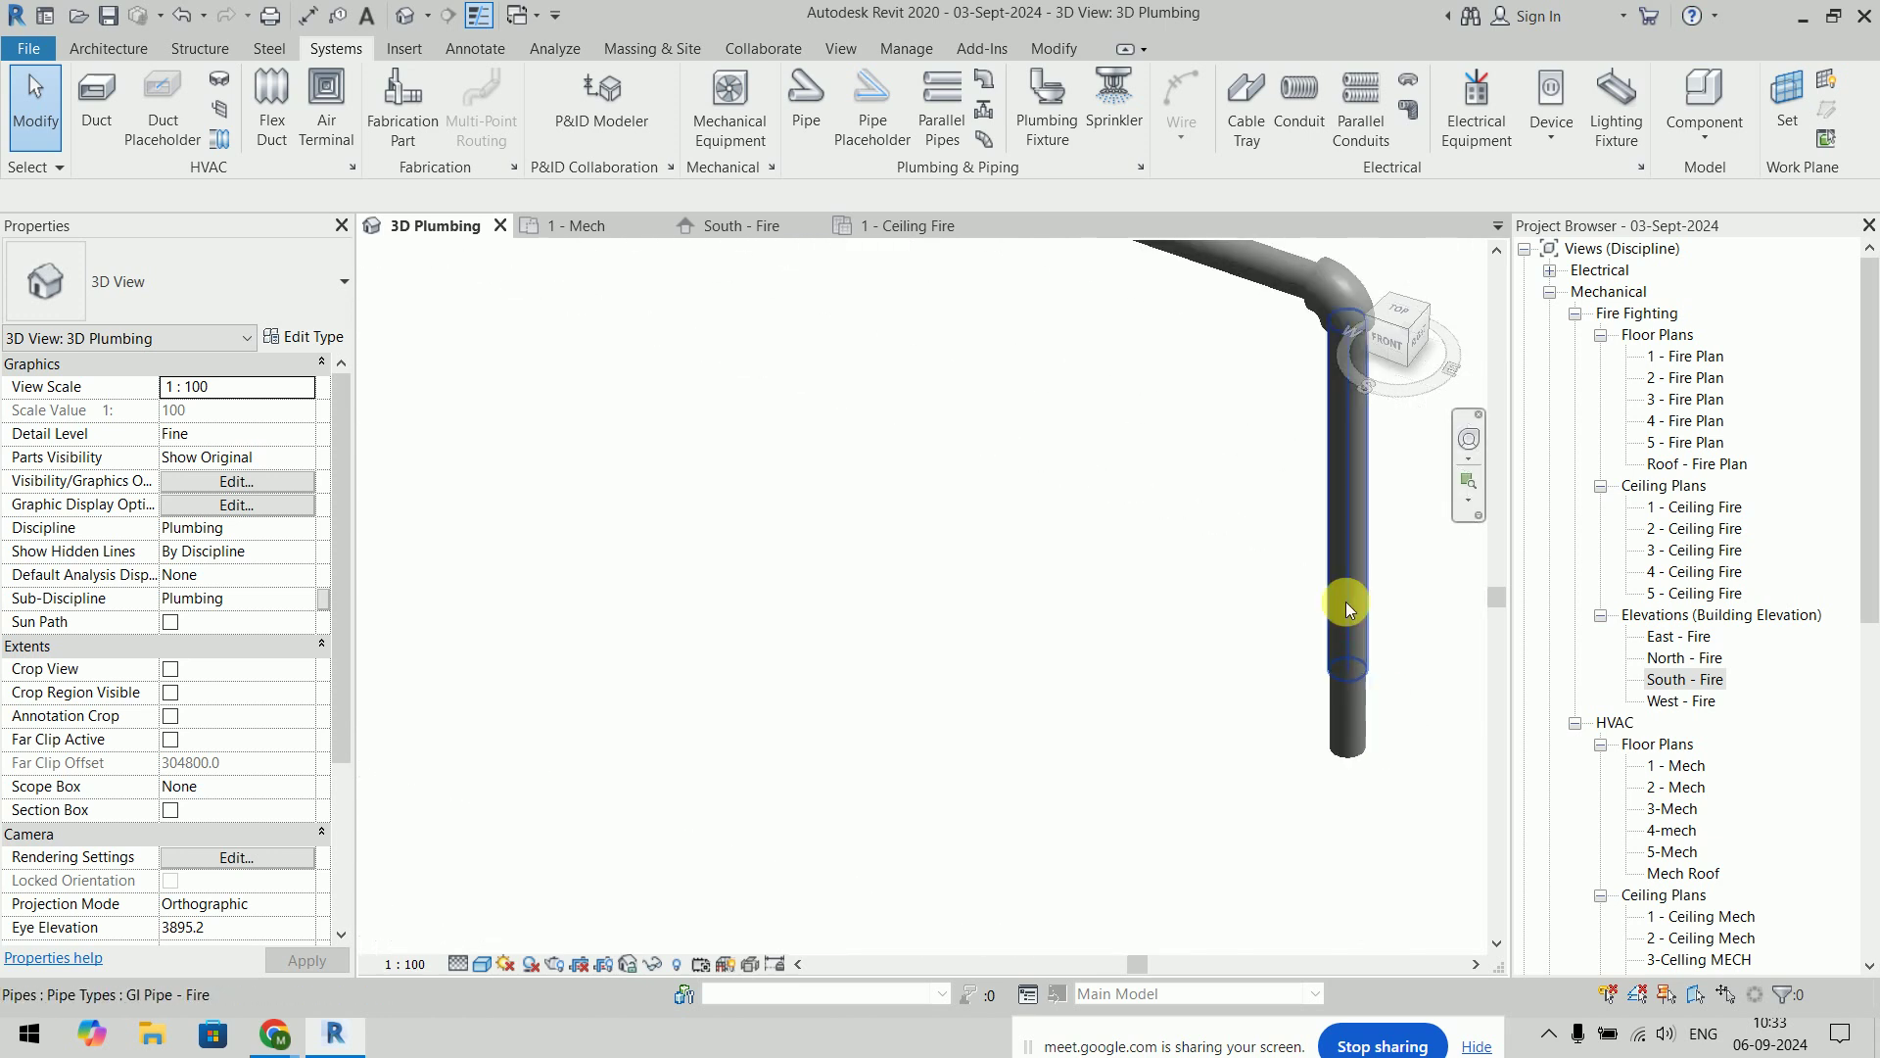
scroll(1318, 709, up, 1)
scroll(1318, 709, down, 5)
scroll(837, 704, up, 2)
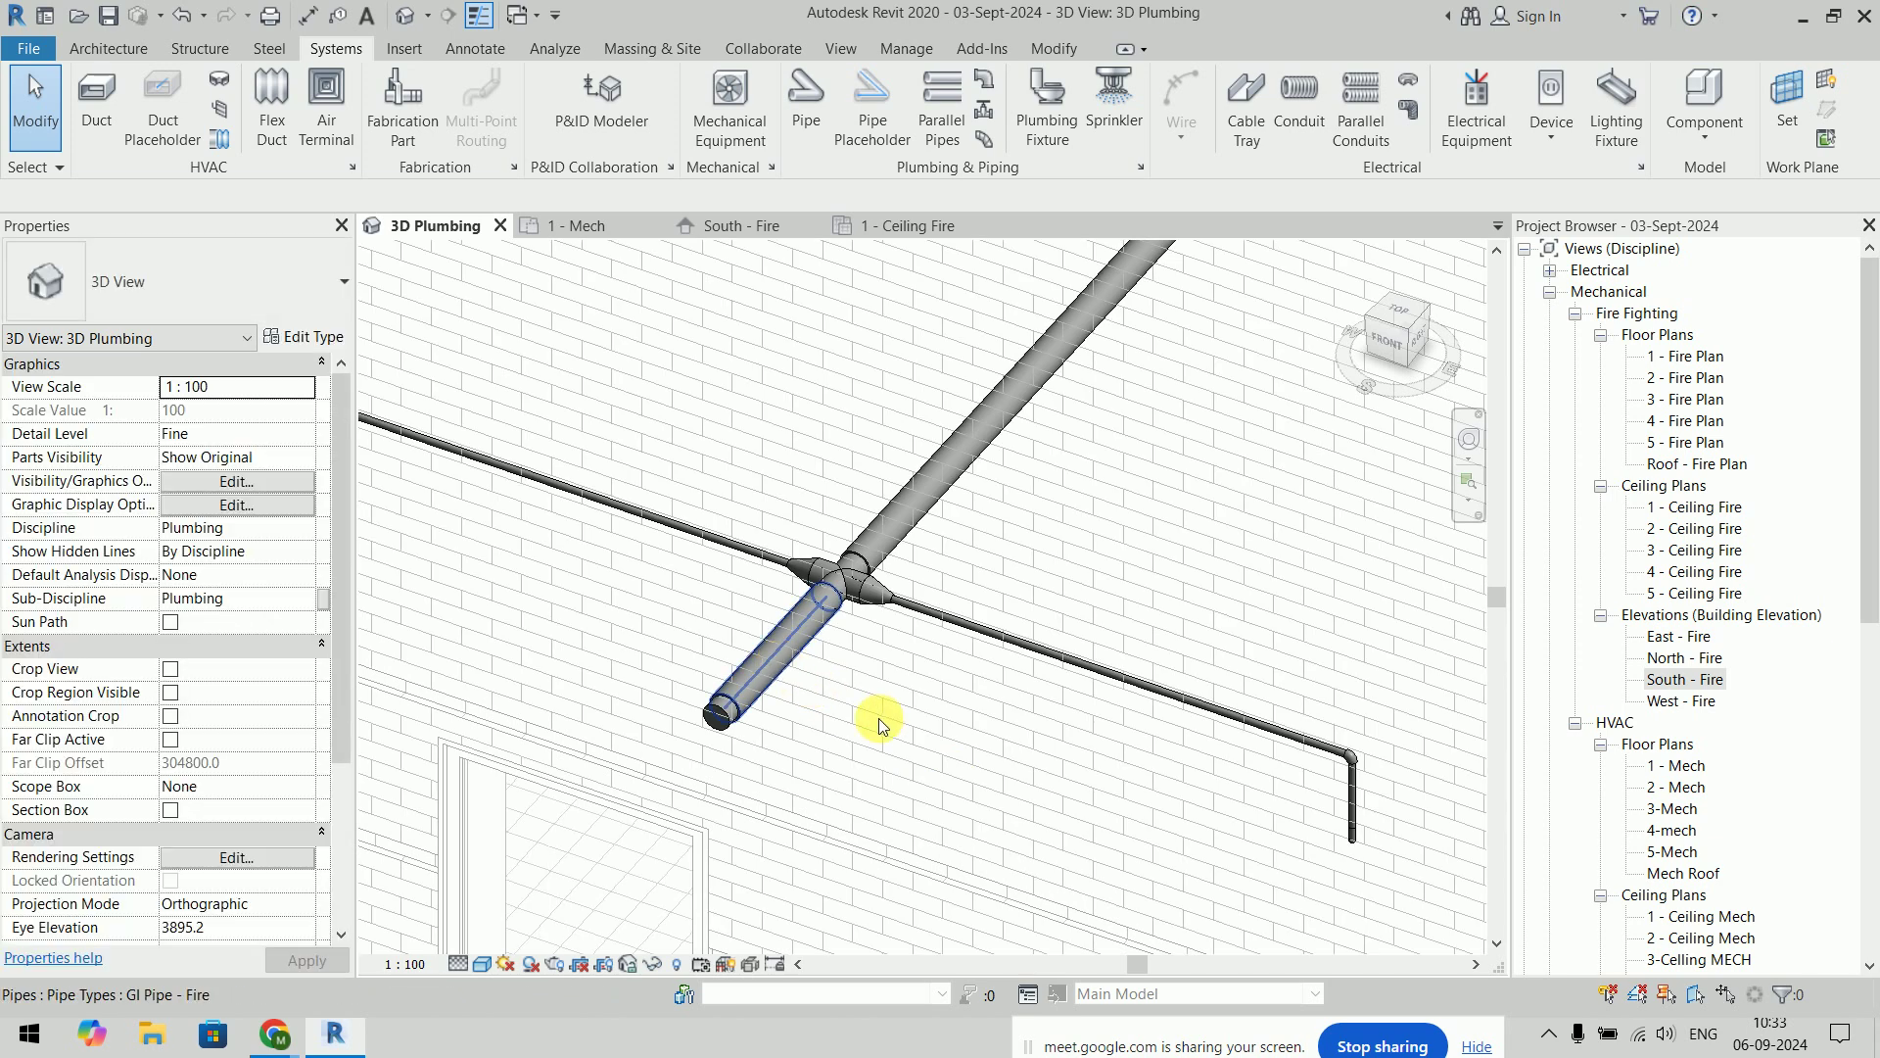
click(879, 719)
key(Delete)
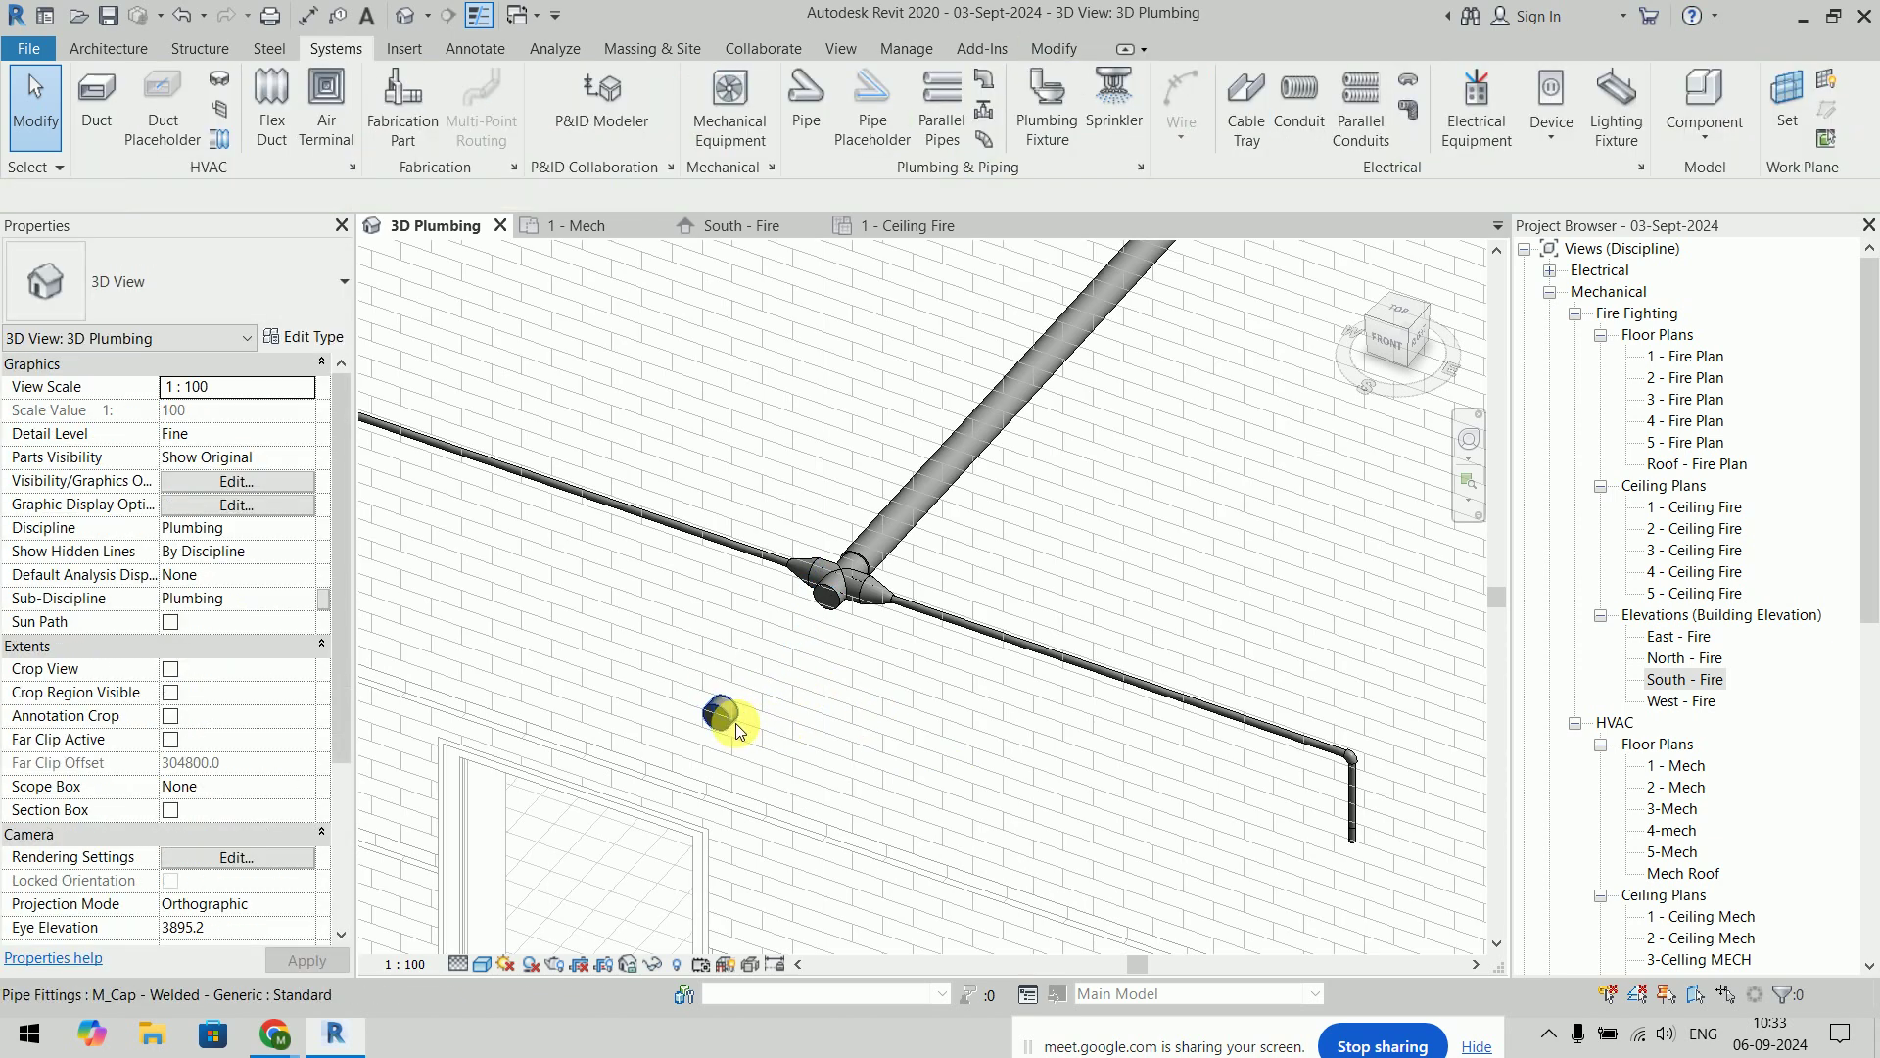
Check that the four-way junction fitting has become a tee
scroll(832, 615, up, 3)
click(844, 743)
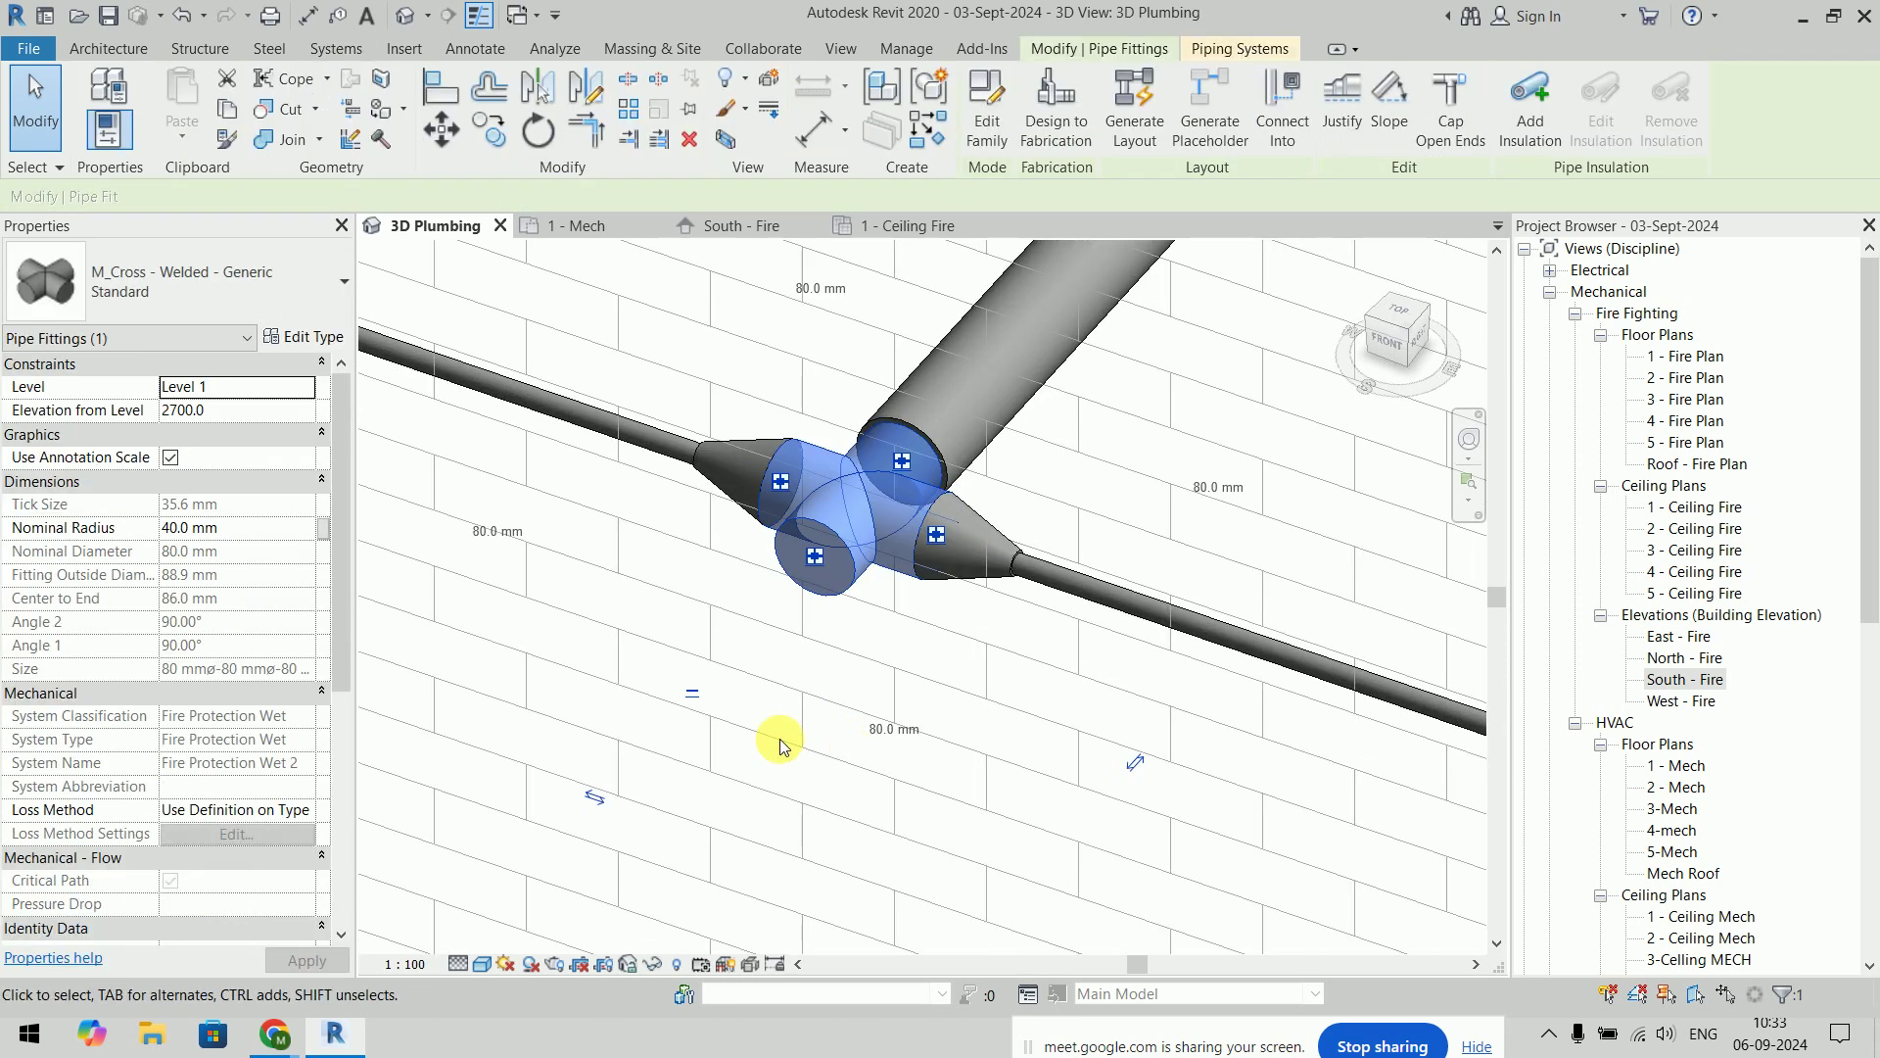
key(Escape)
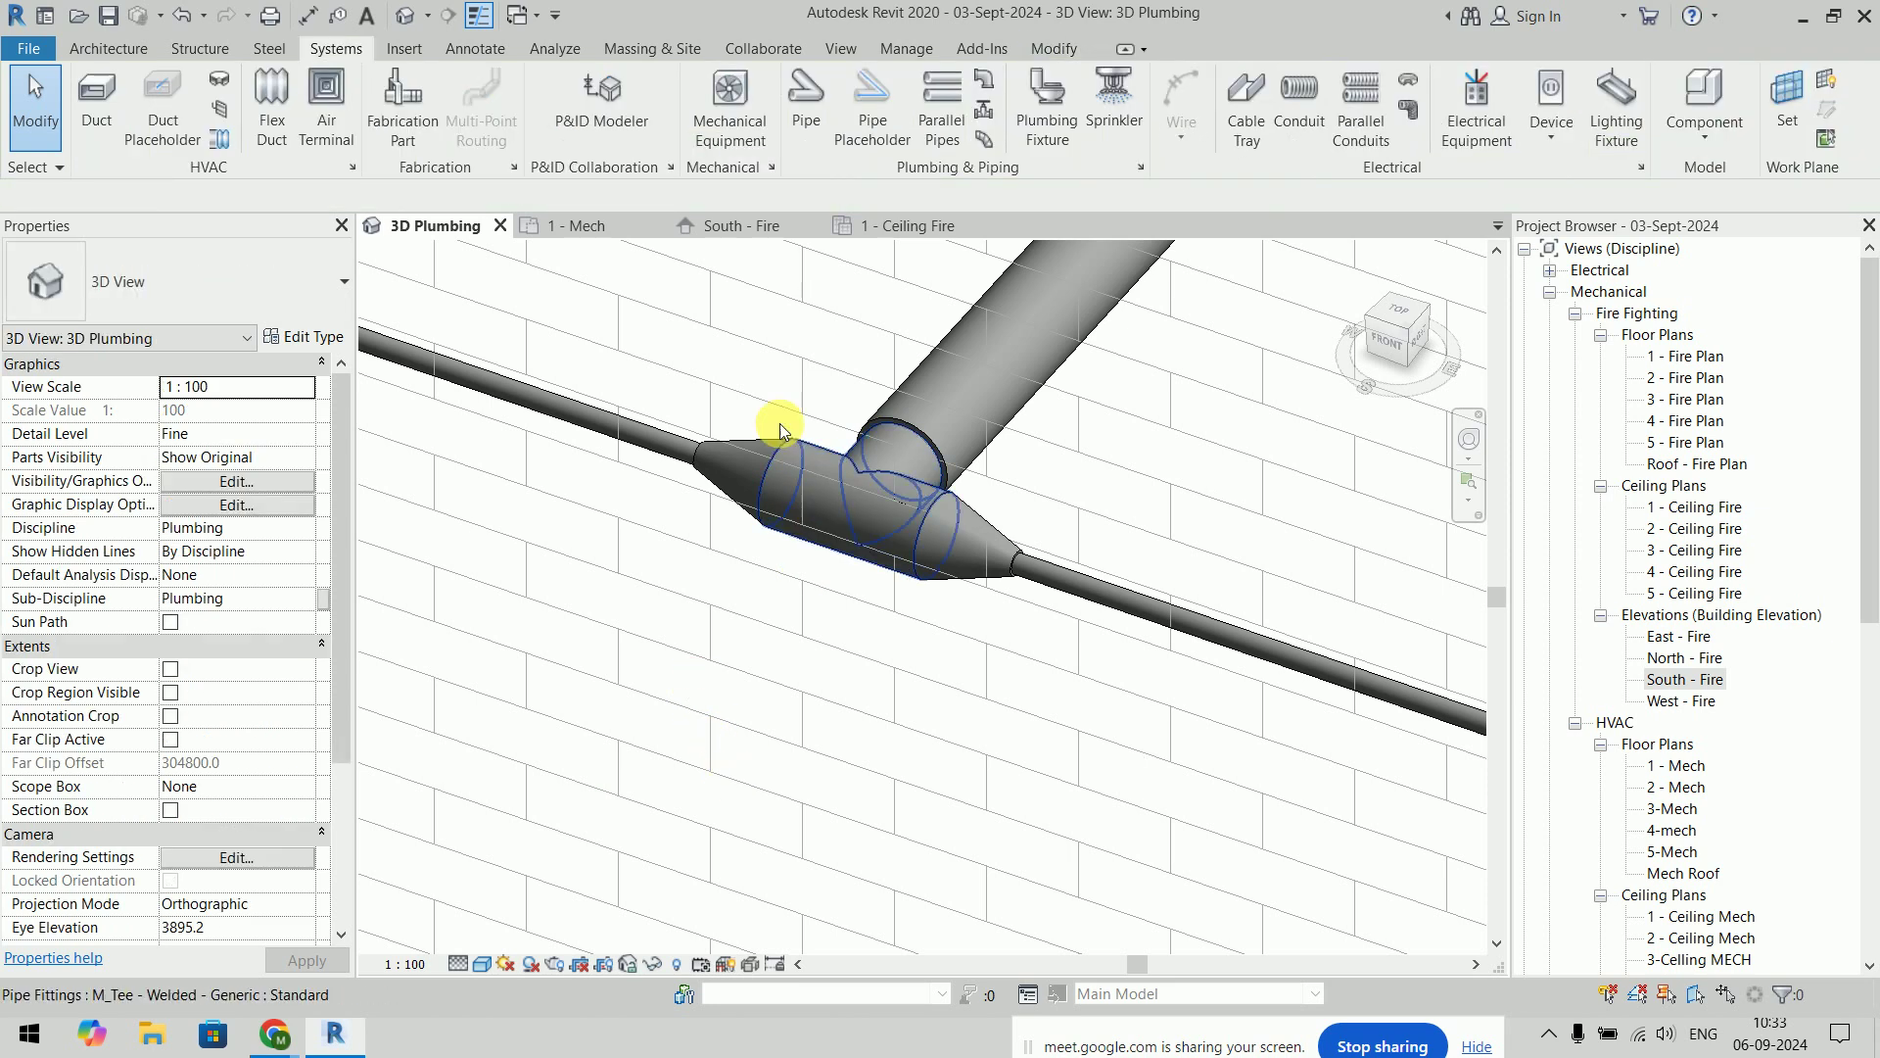
scroll(832, 631, down, 3)
scroll(832, 631, down, 3)
Review both branches and the sprinkler at the branch end
middle_drag(832, 635, 889, 786)
scroll(1174, 562, up, 3)
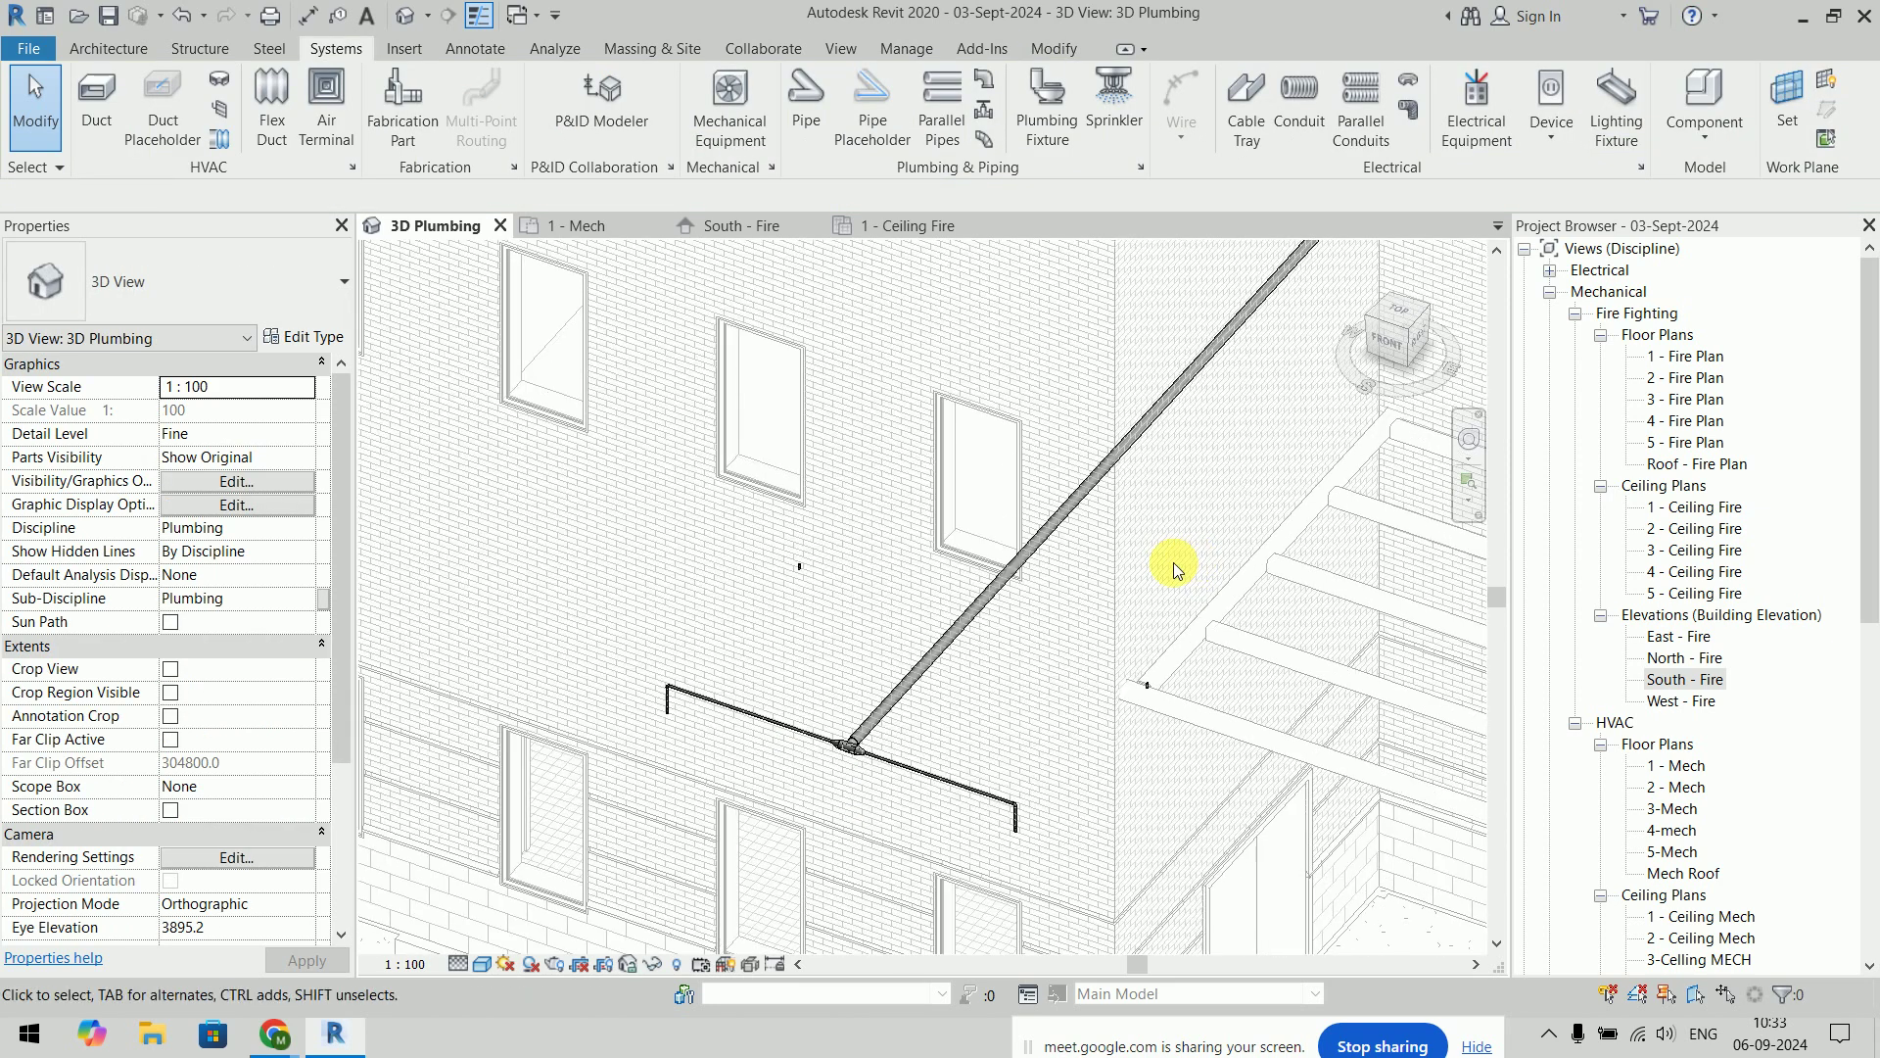
scroll(1165, 656, up, 2)
scroll(1125, 807, up, 2)
click(1122, 803)
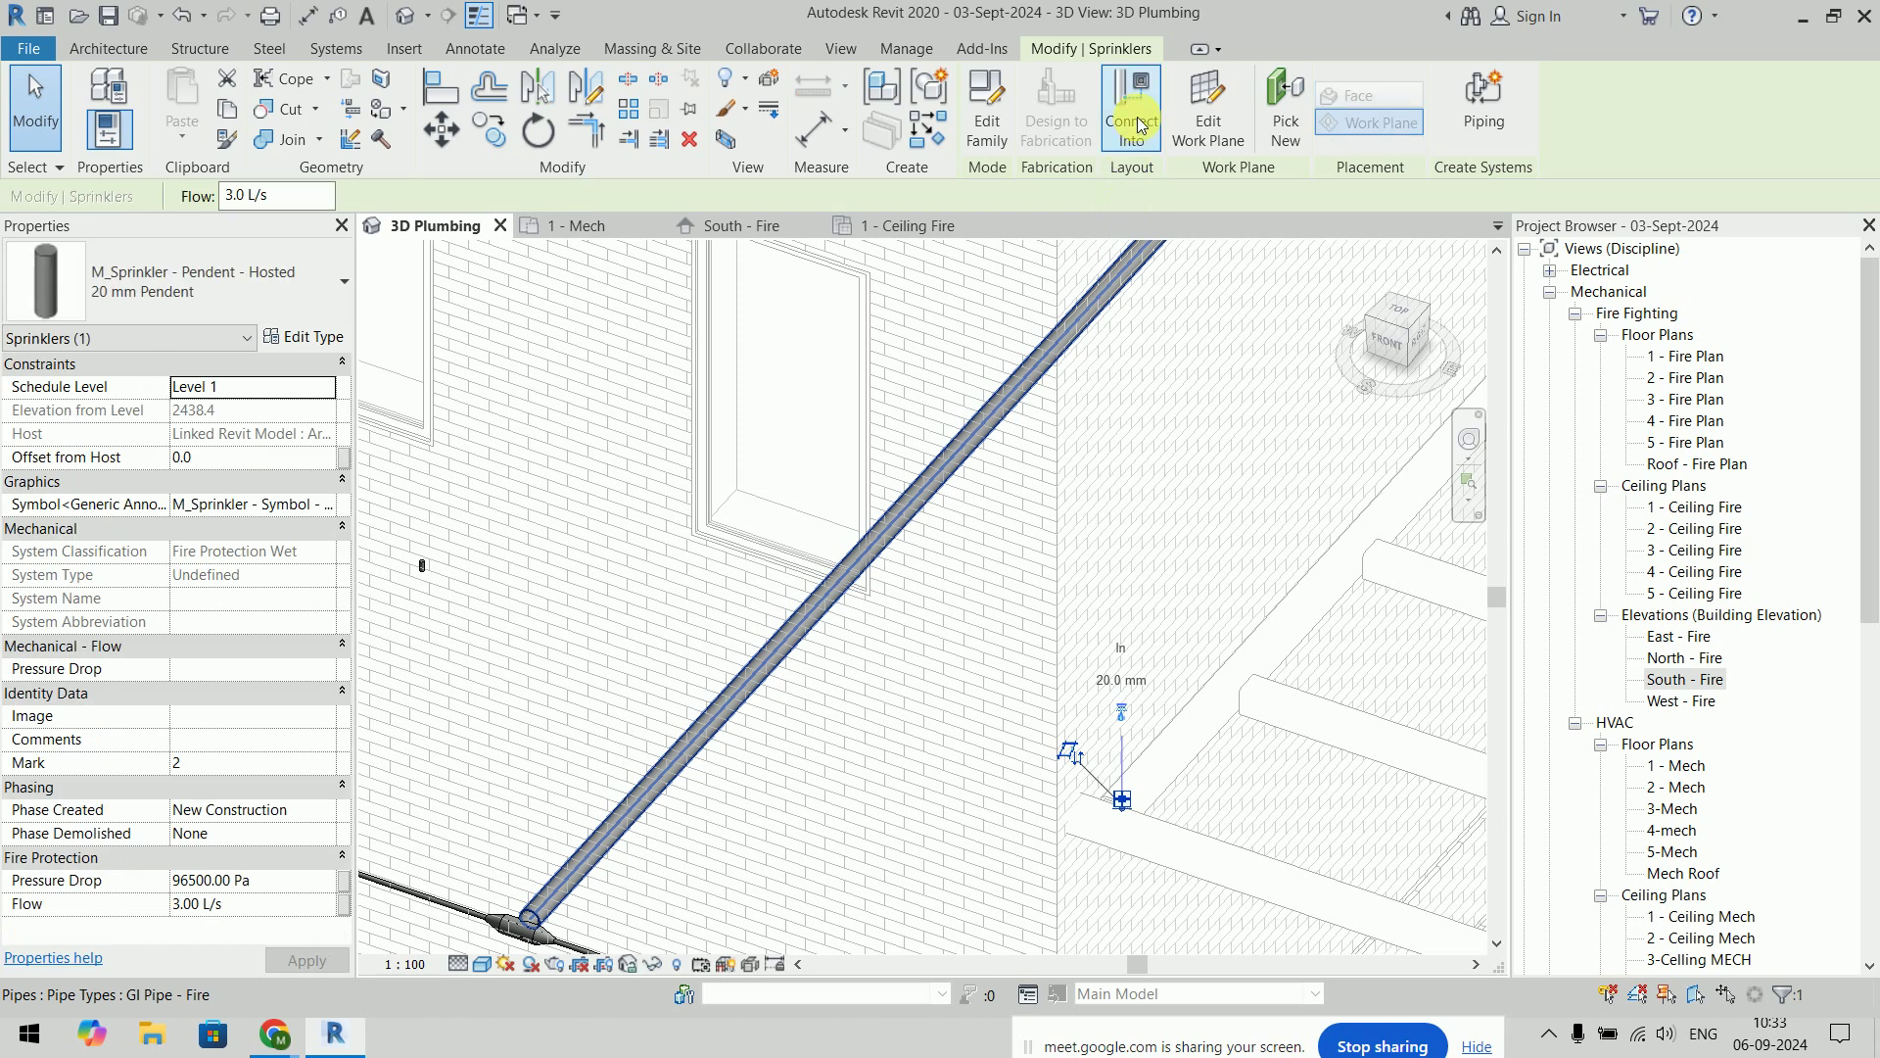
key(Escape)
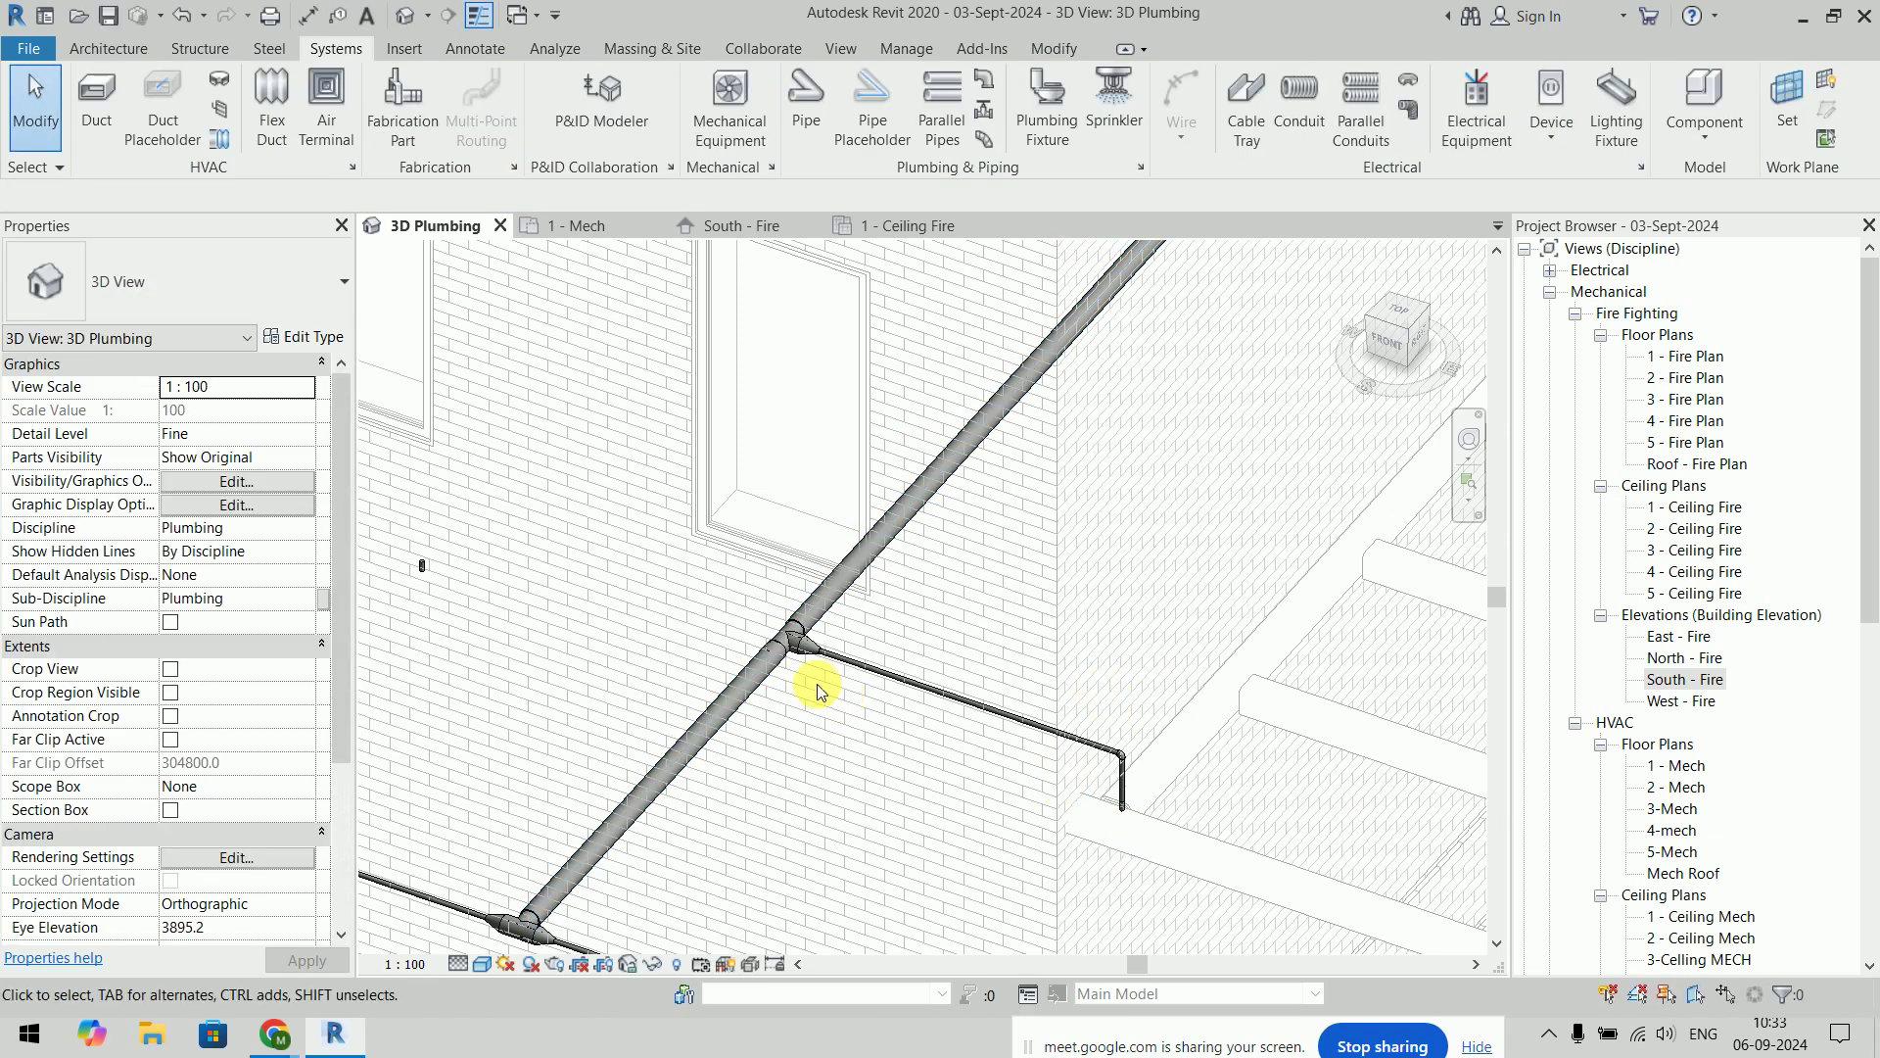
scroll(789, 671, up, 2)
scroll(765, 656, up, 2)
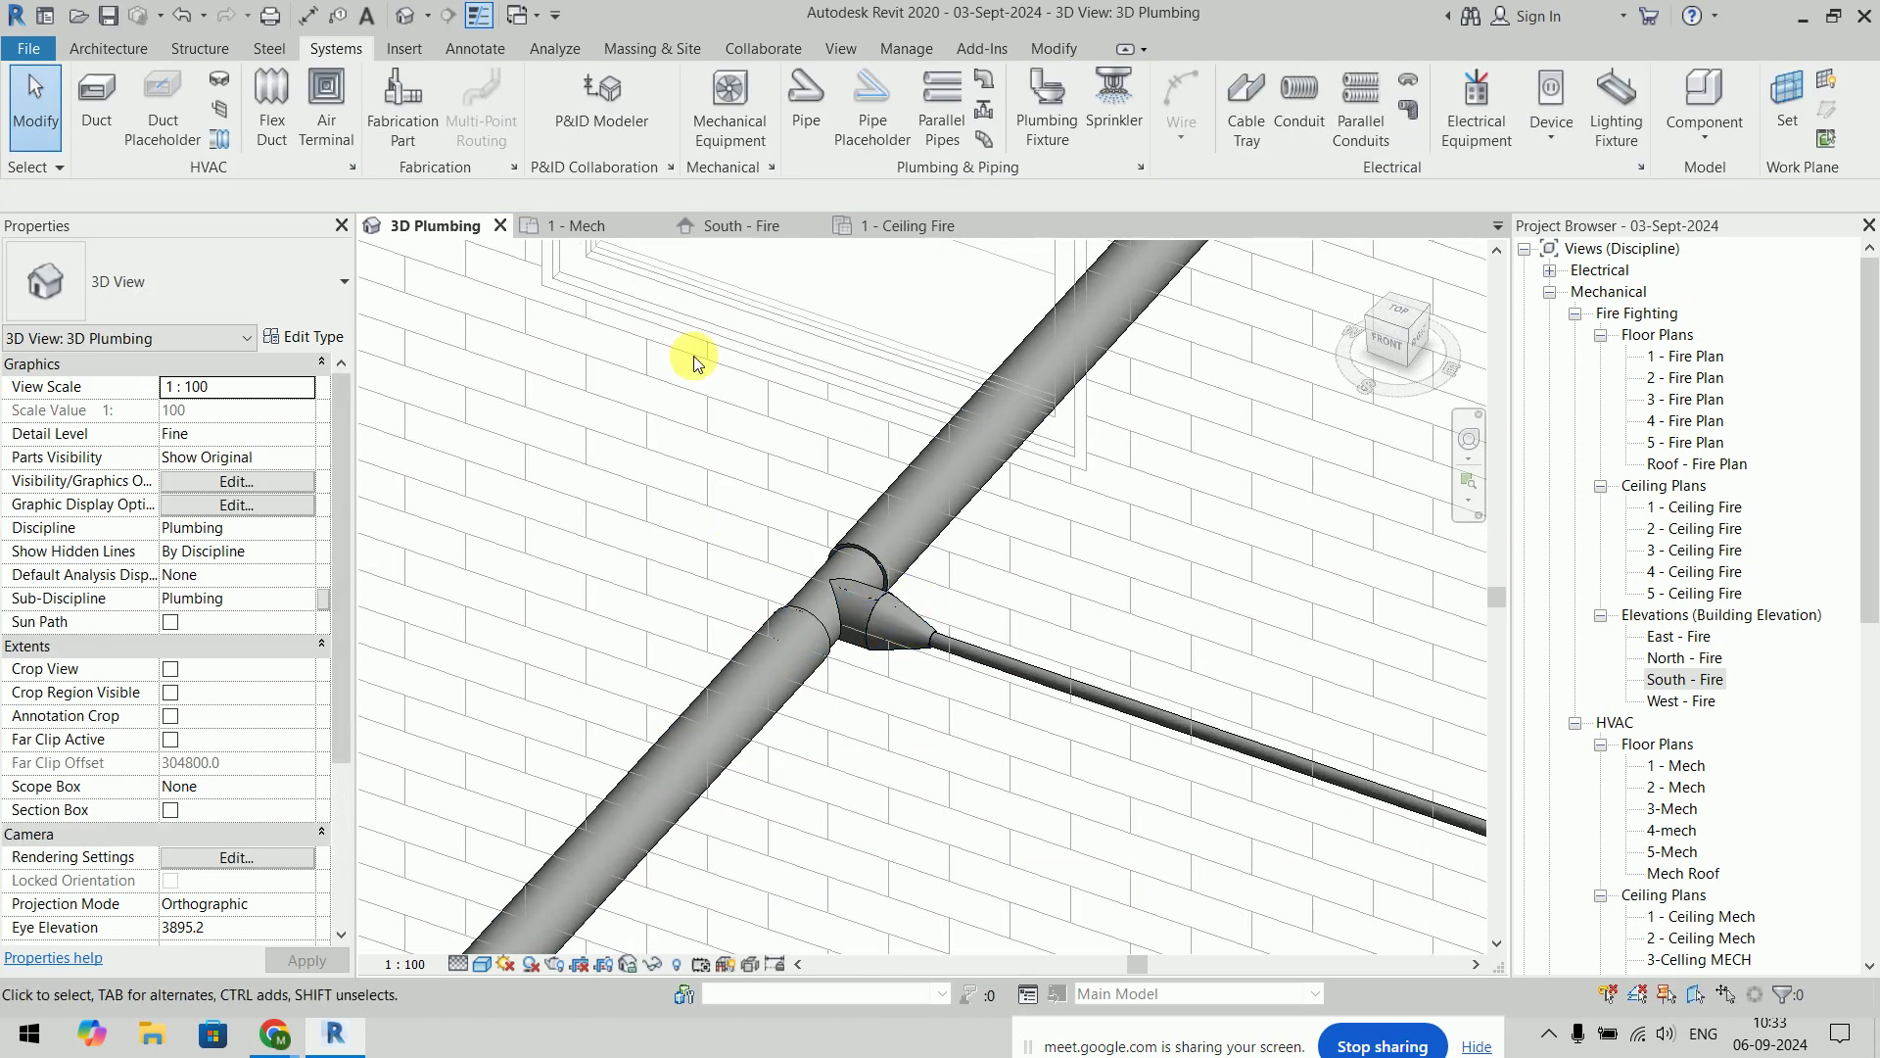
mouse_move(578, 225)
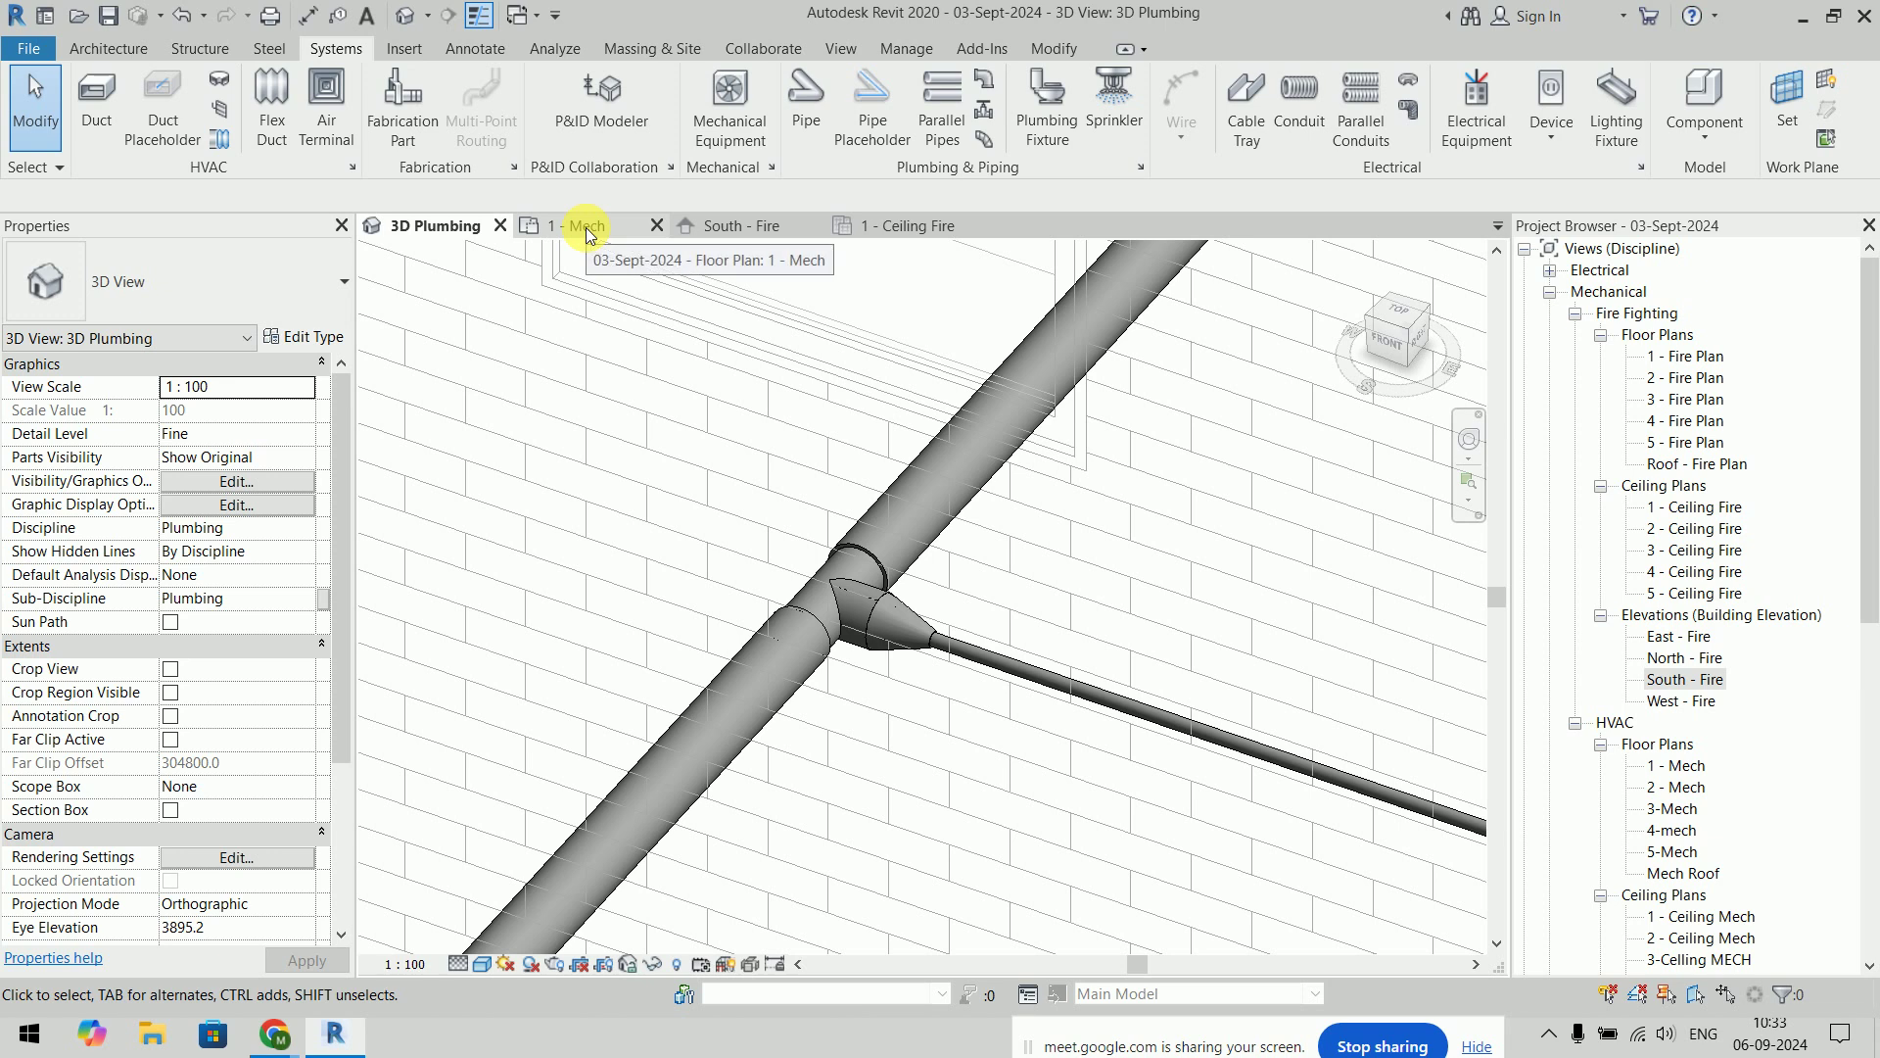
On the 1 - Ceiling Fire plan, add an outlet on the main's tee facing the left sprinkler
click(894, 227)
middle_drag(989, 908, 1033, 806)
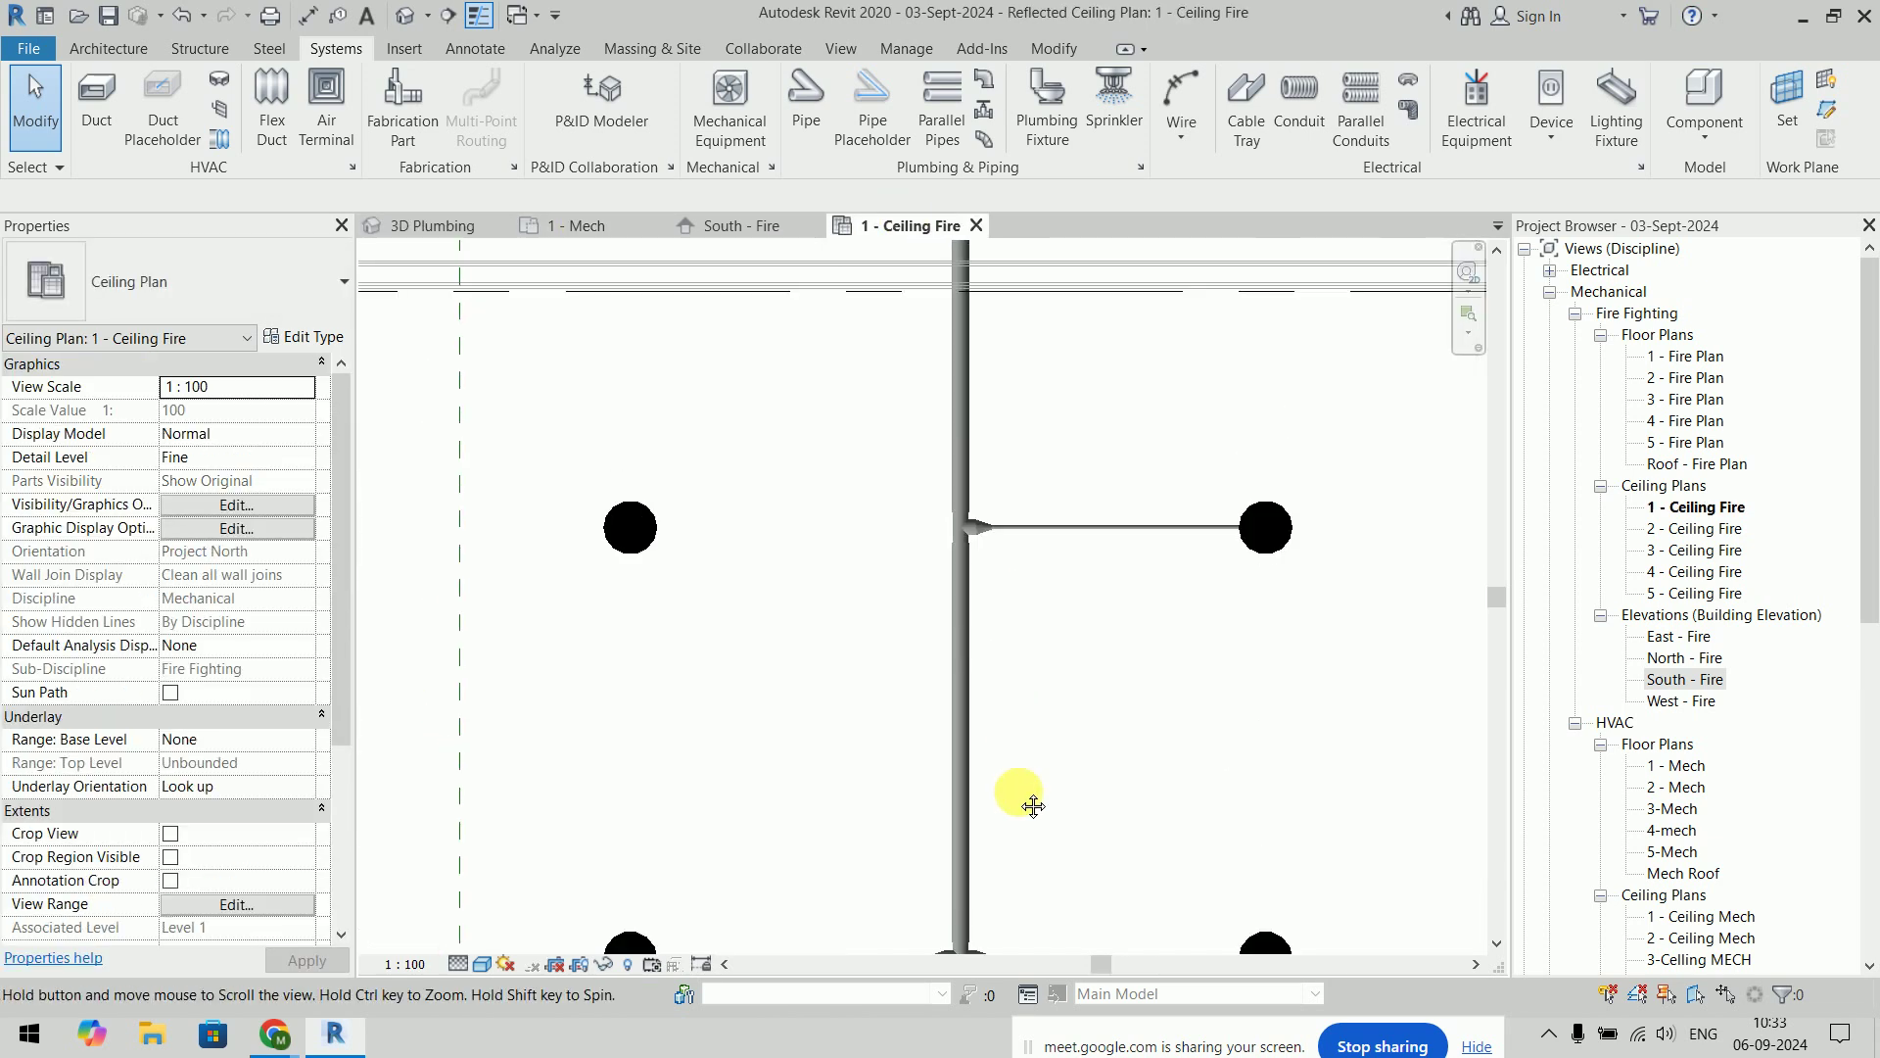
scroll(968, 620, up, 2)
scroll(983, 566, up, 2)
click(983, 566)
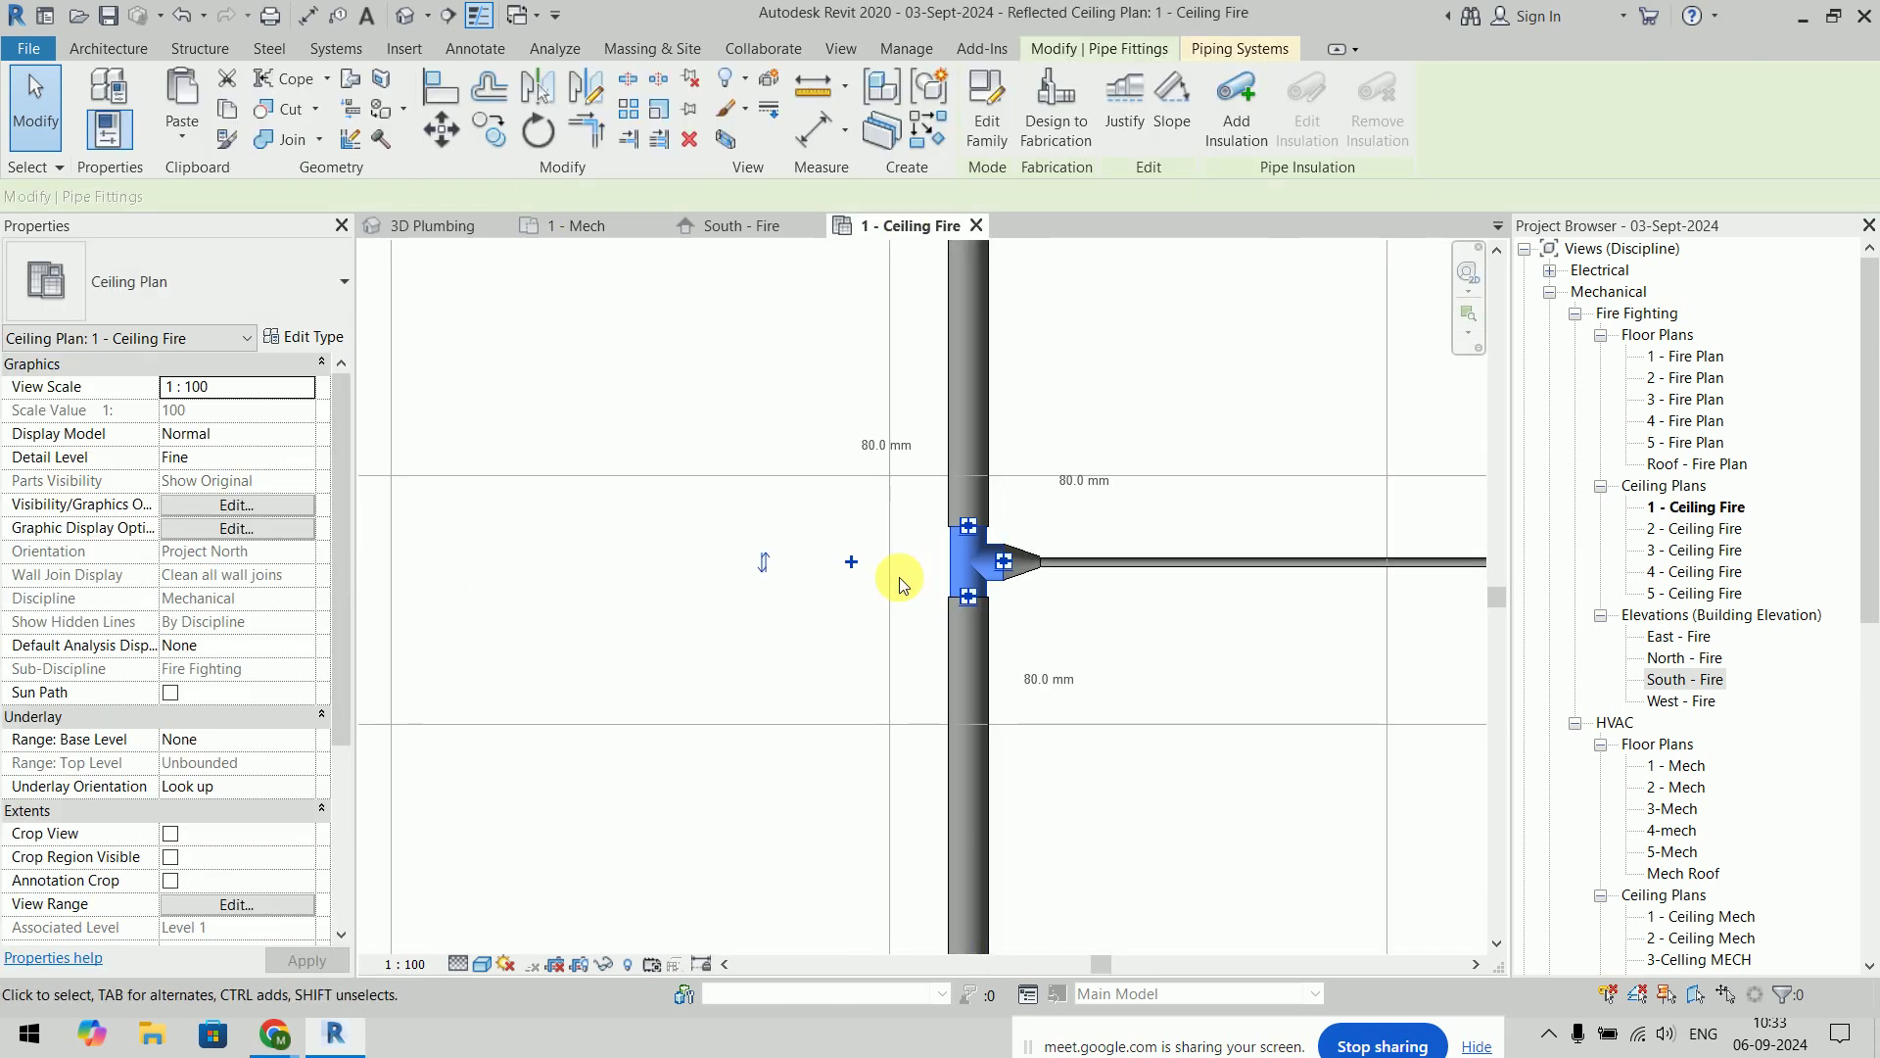
click(850, 558)
Draw a 20 mm branch from the main's four-way fitting to the lower-left sprinkler centre
middle_drag(871, 735, 1131, 741)
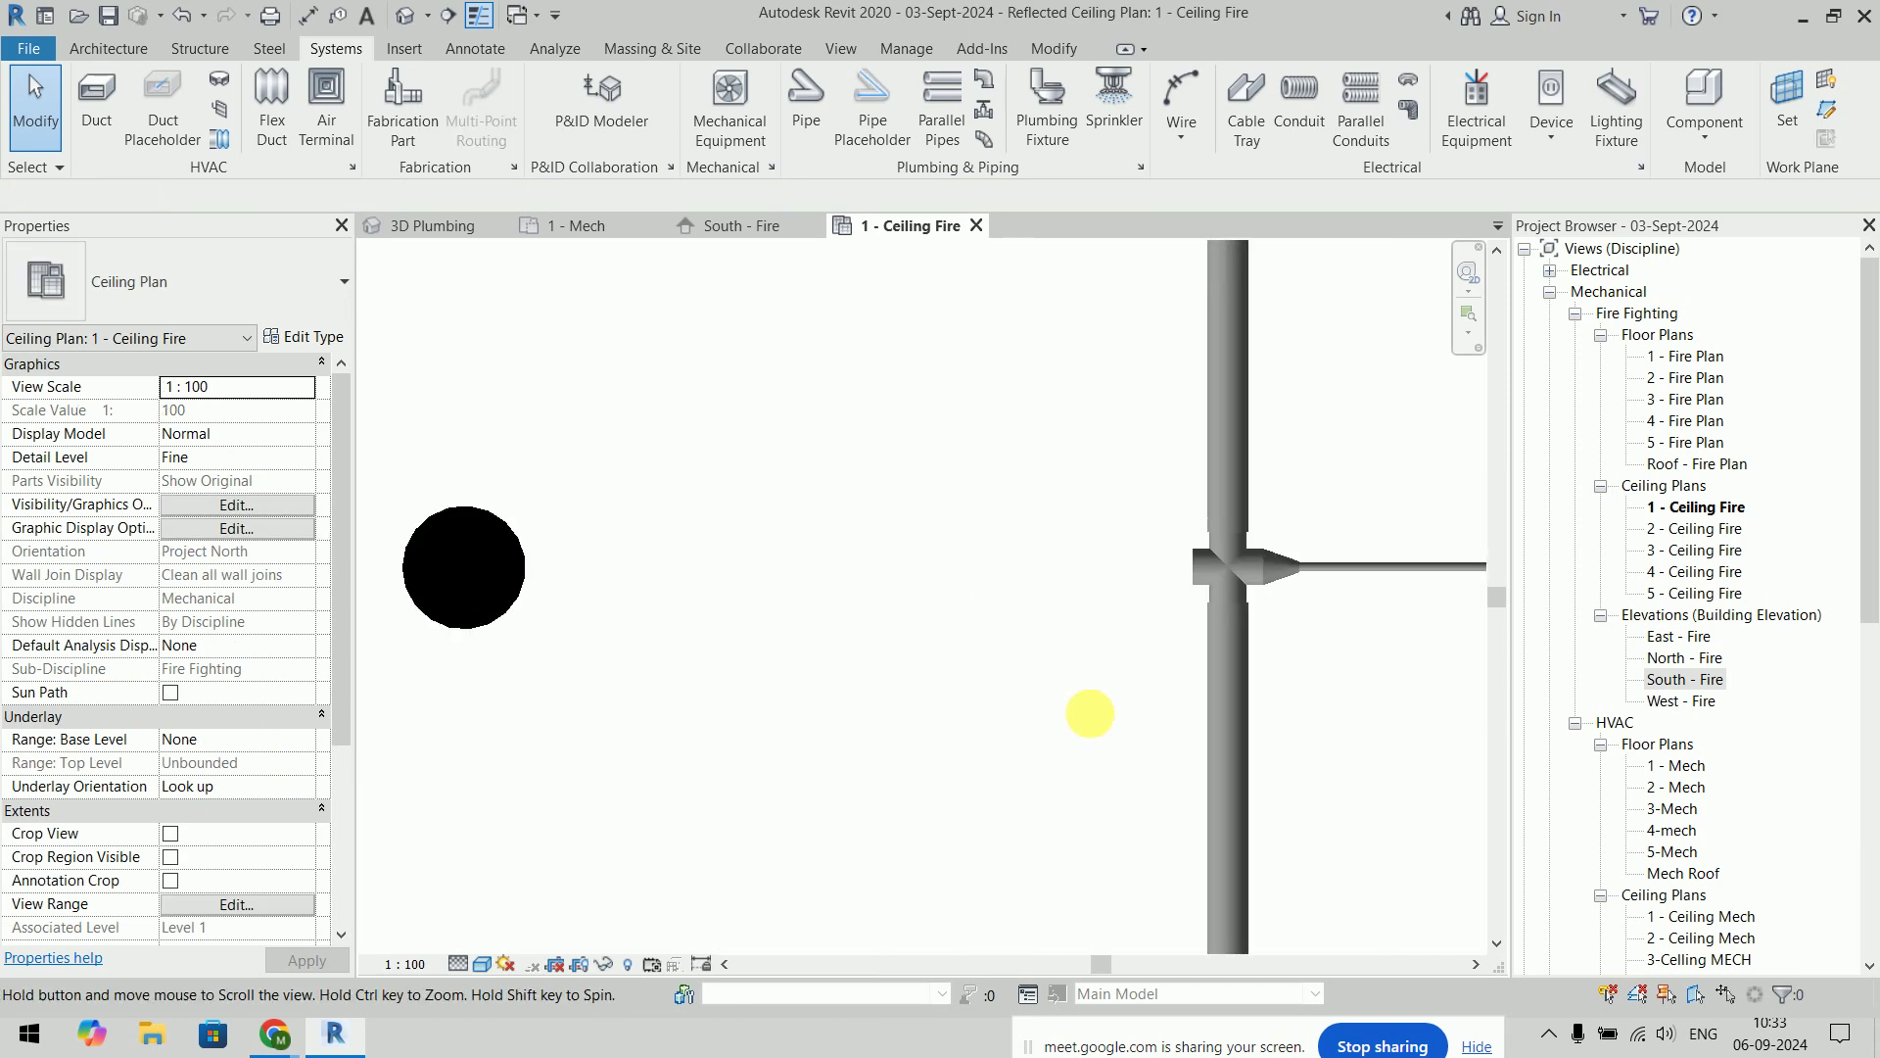
click(1194, 580)
right_click(1194, 580)
key(Escape)
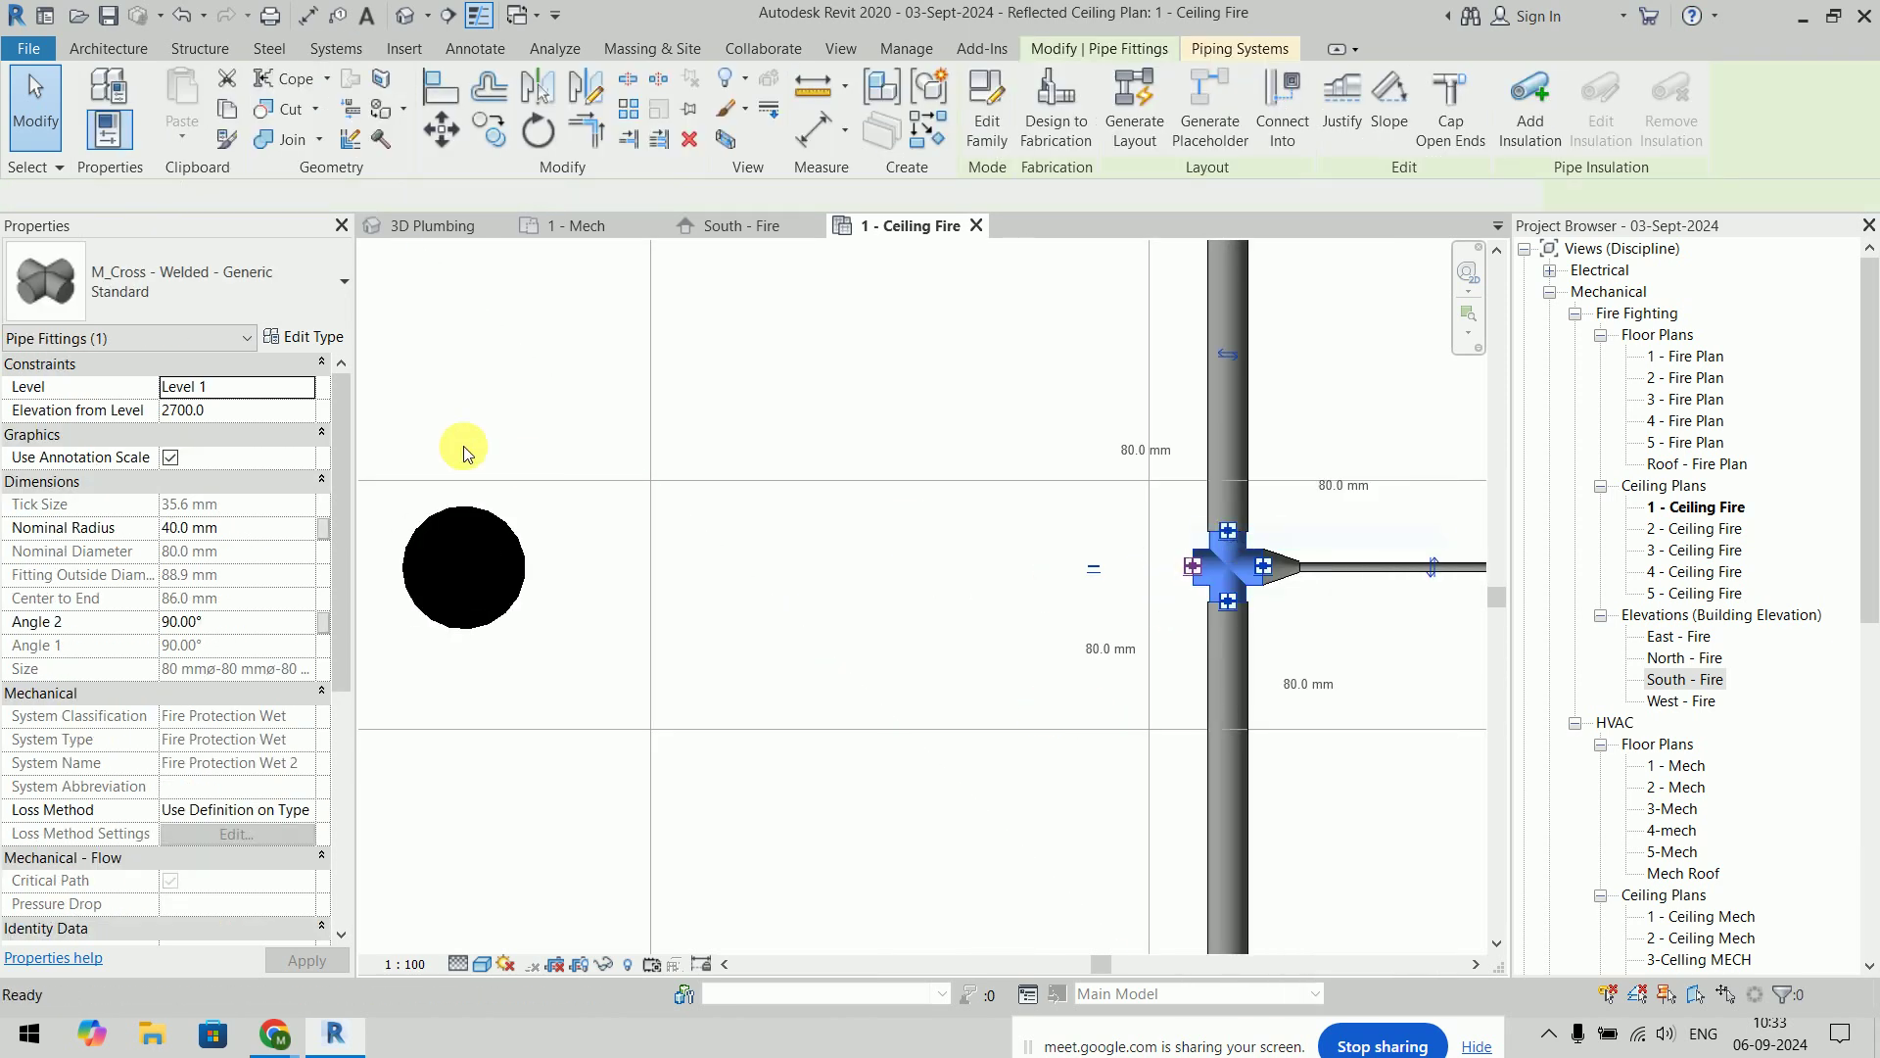
click(363, 195)
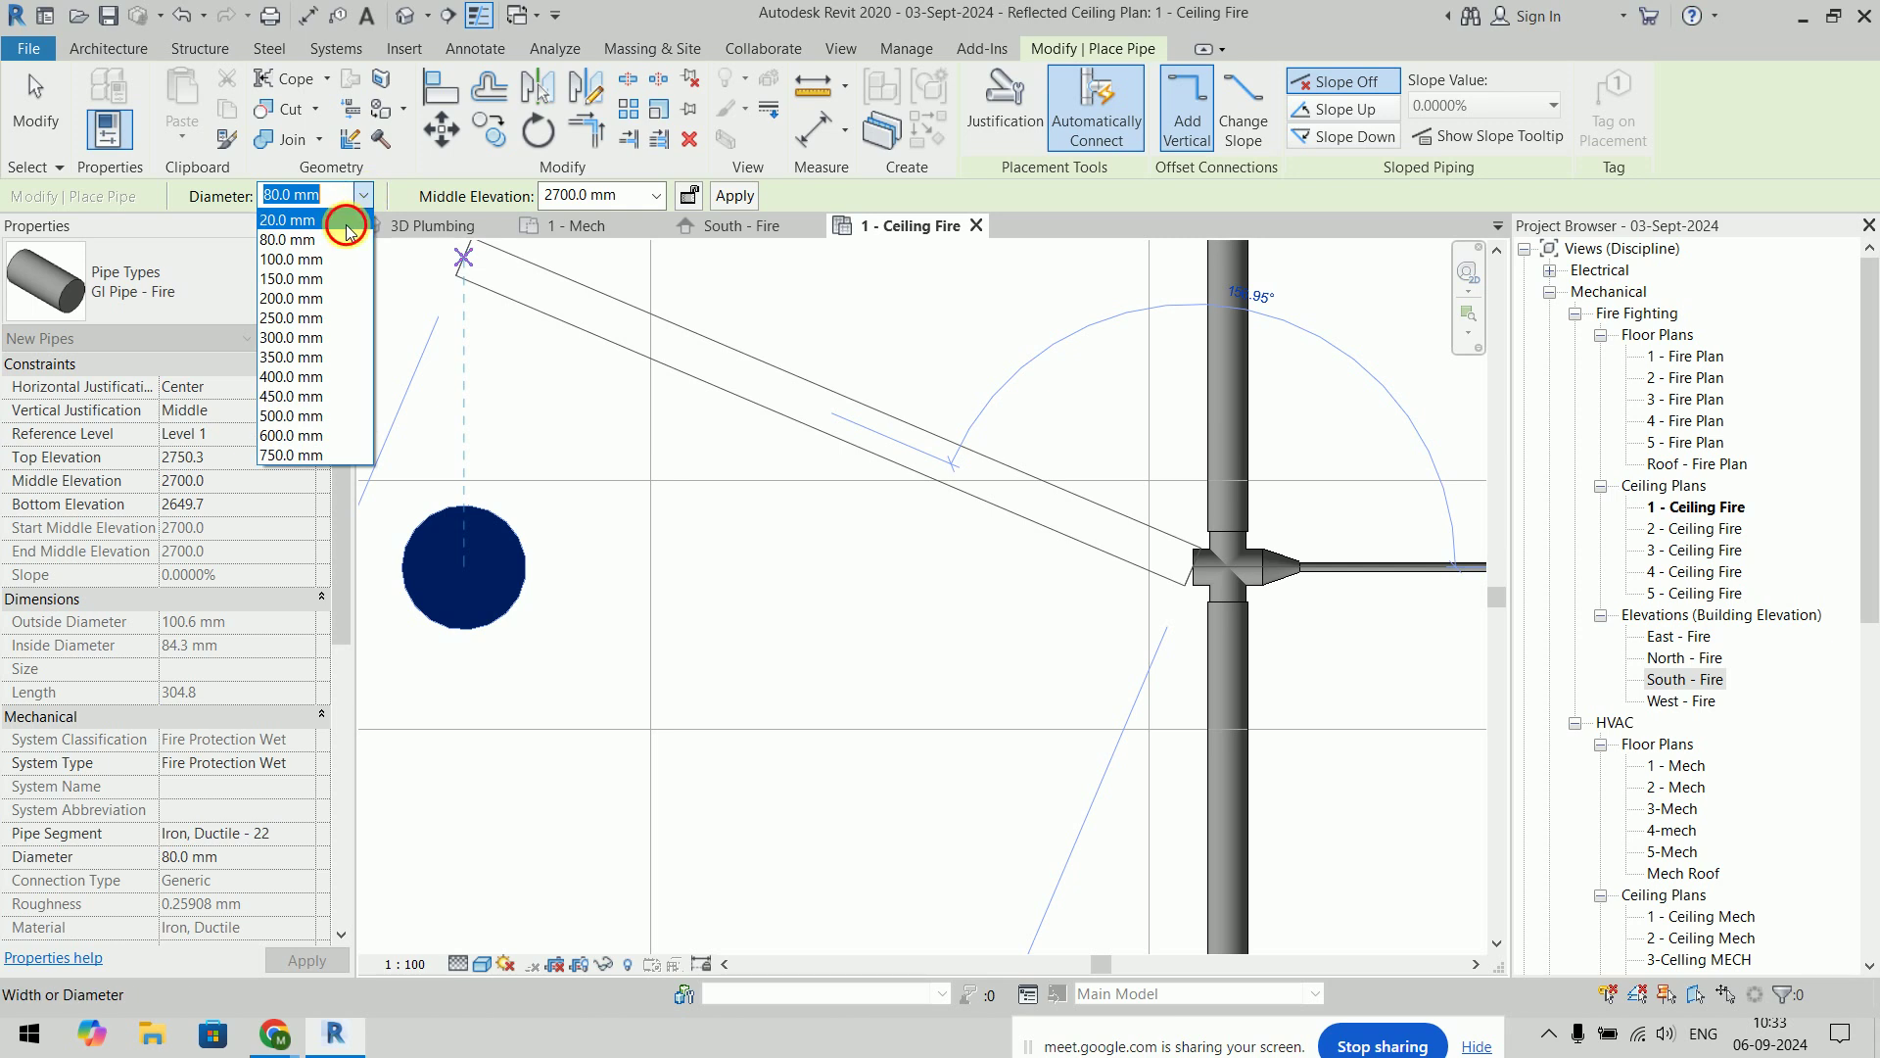
click(347, 223)
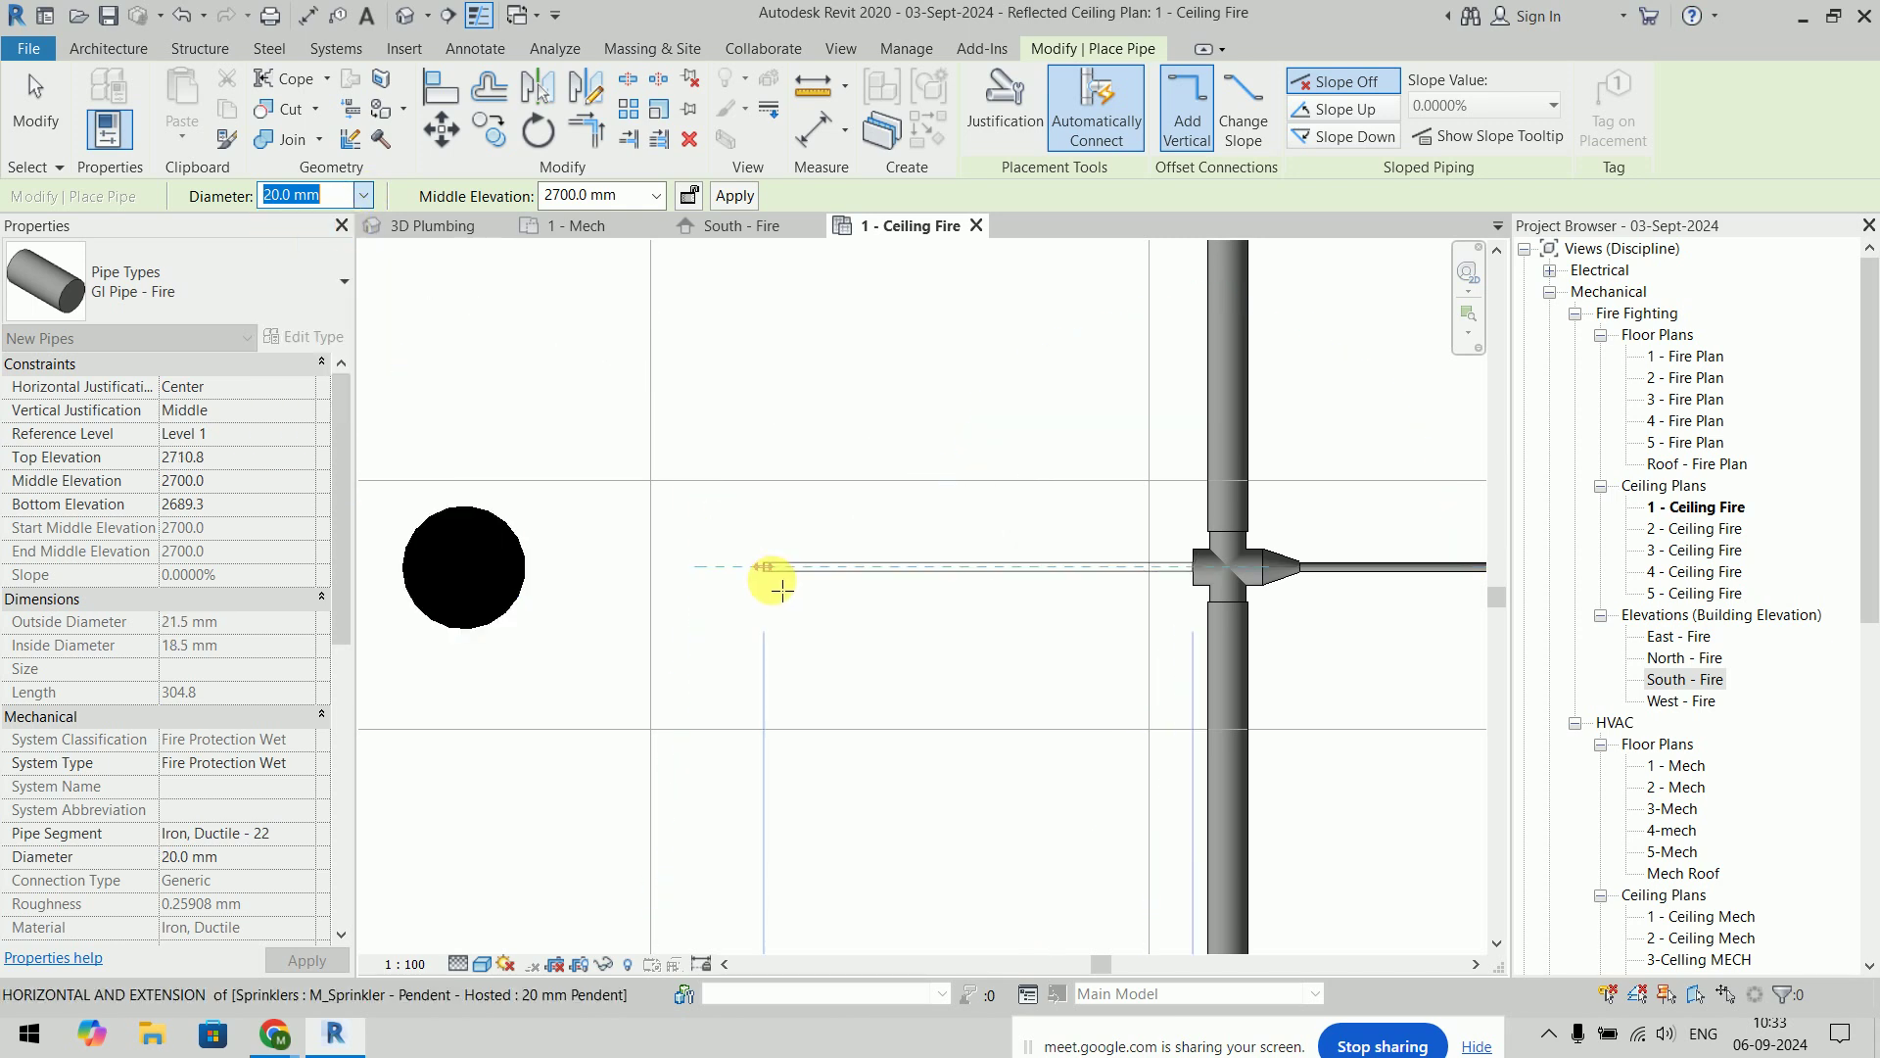
click(491, 568)
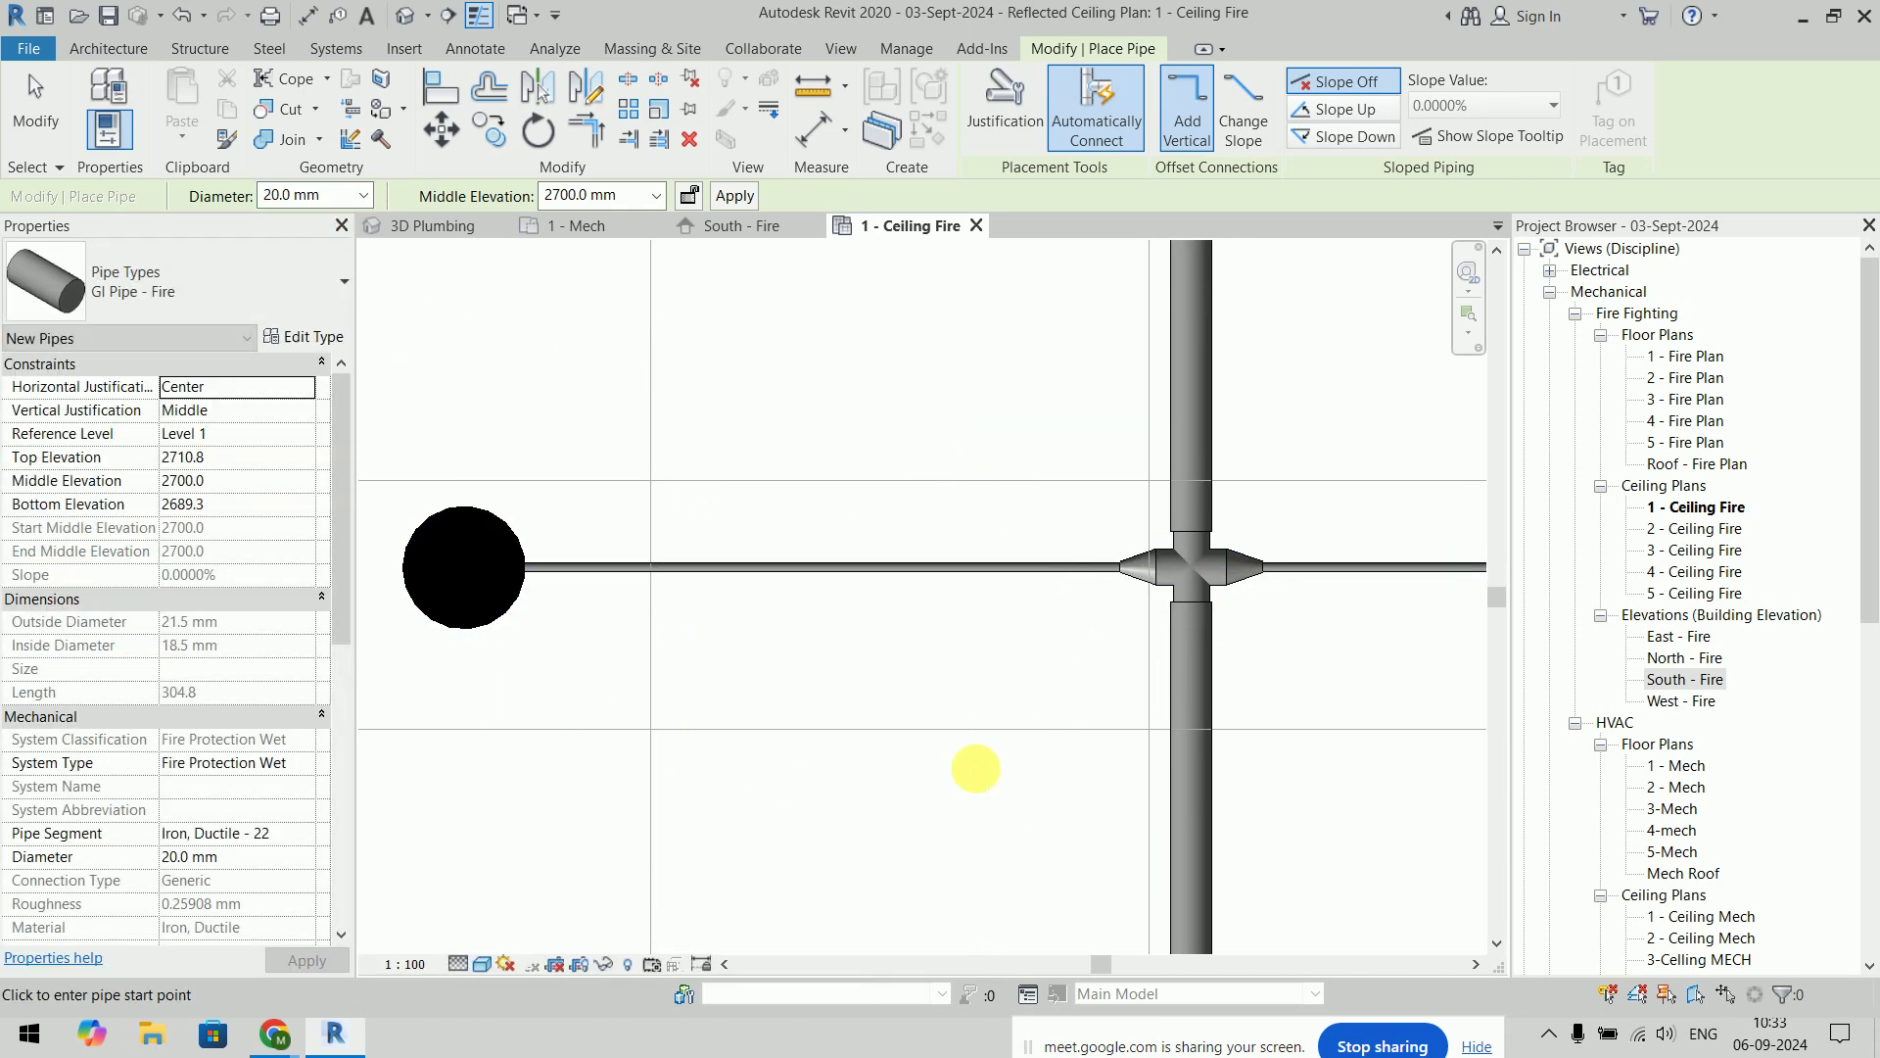
key(Escape)
key(Escape)
scroll(925, 679, down, 2)
scroll(920, 772, down, 2)
scroll(961, 662, down, 2)
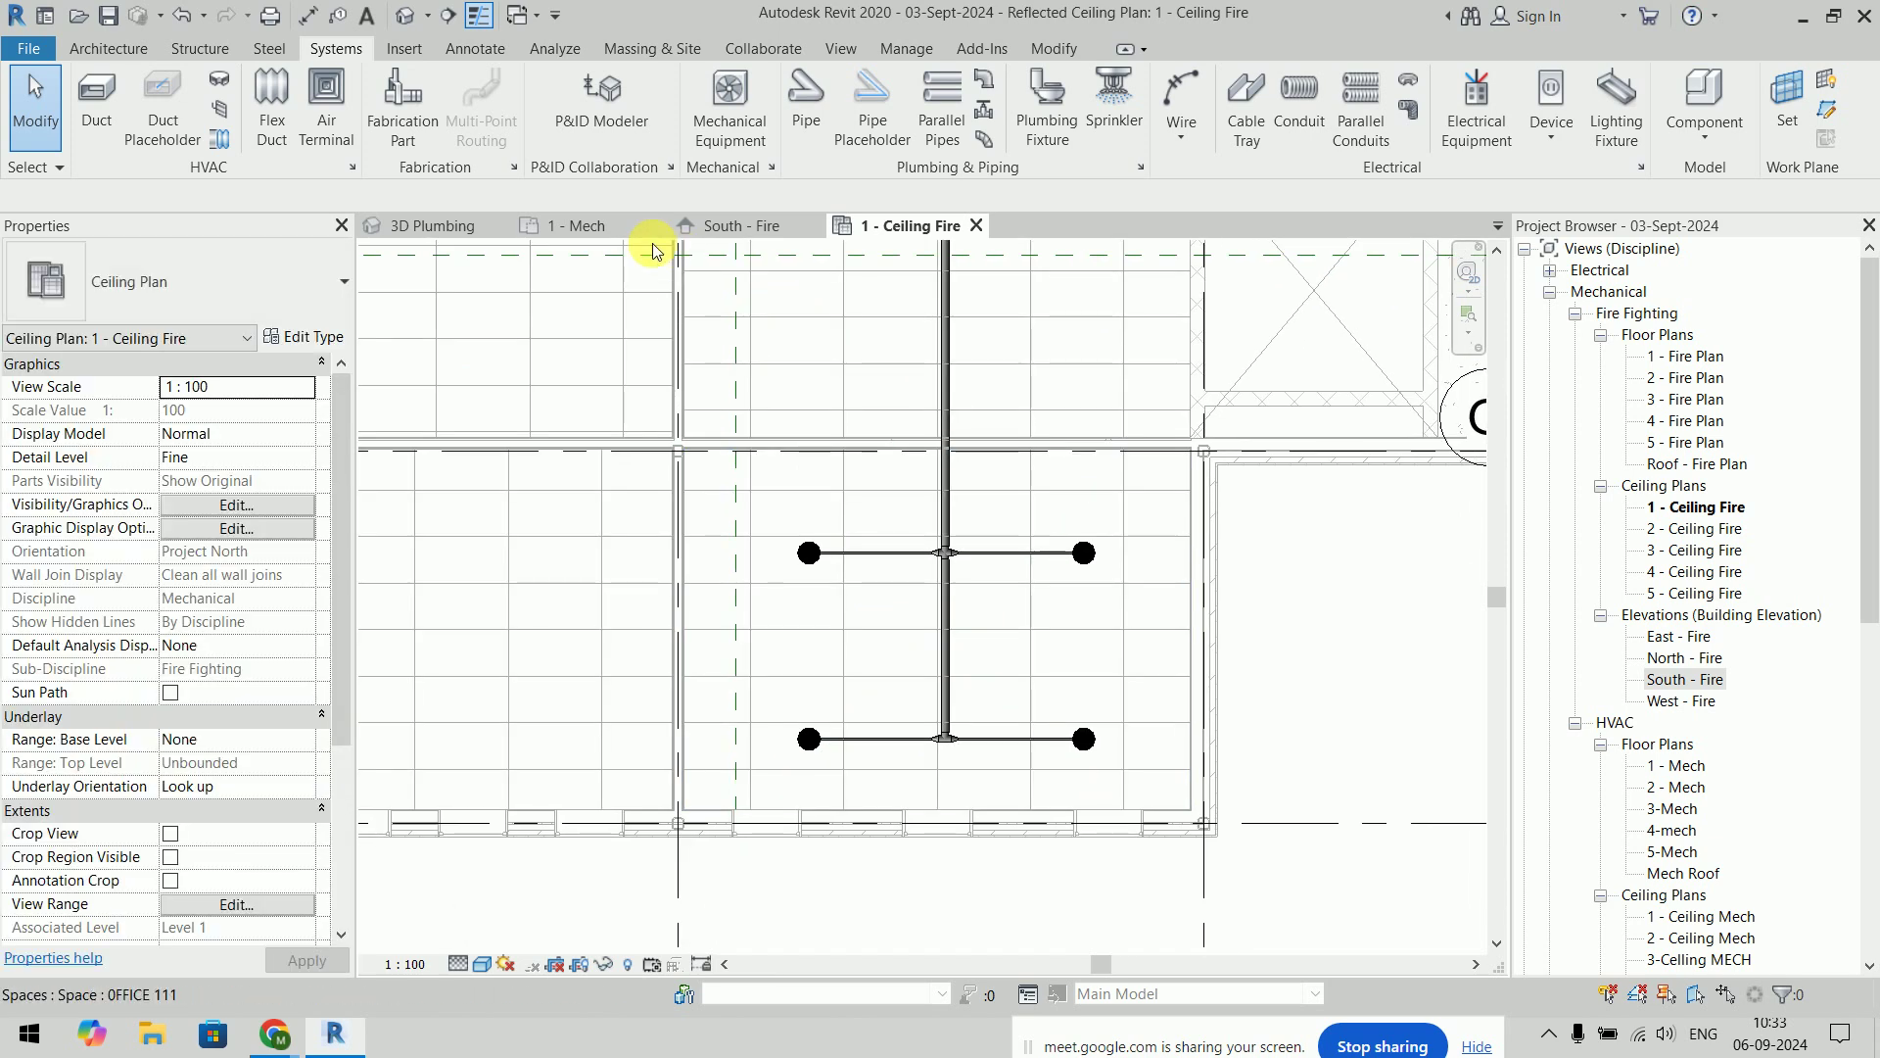
Inspect both sprinkler branches in the 3D plumbing view
click(432, 225)
scroll(1077, 666, down, 2)
scroll(1067, 703, down, 2)
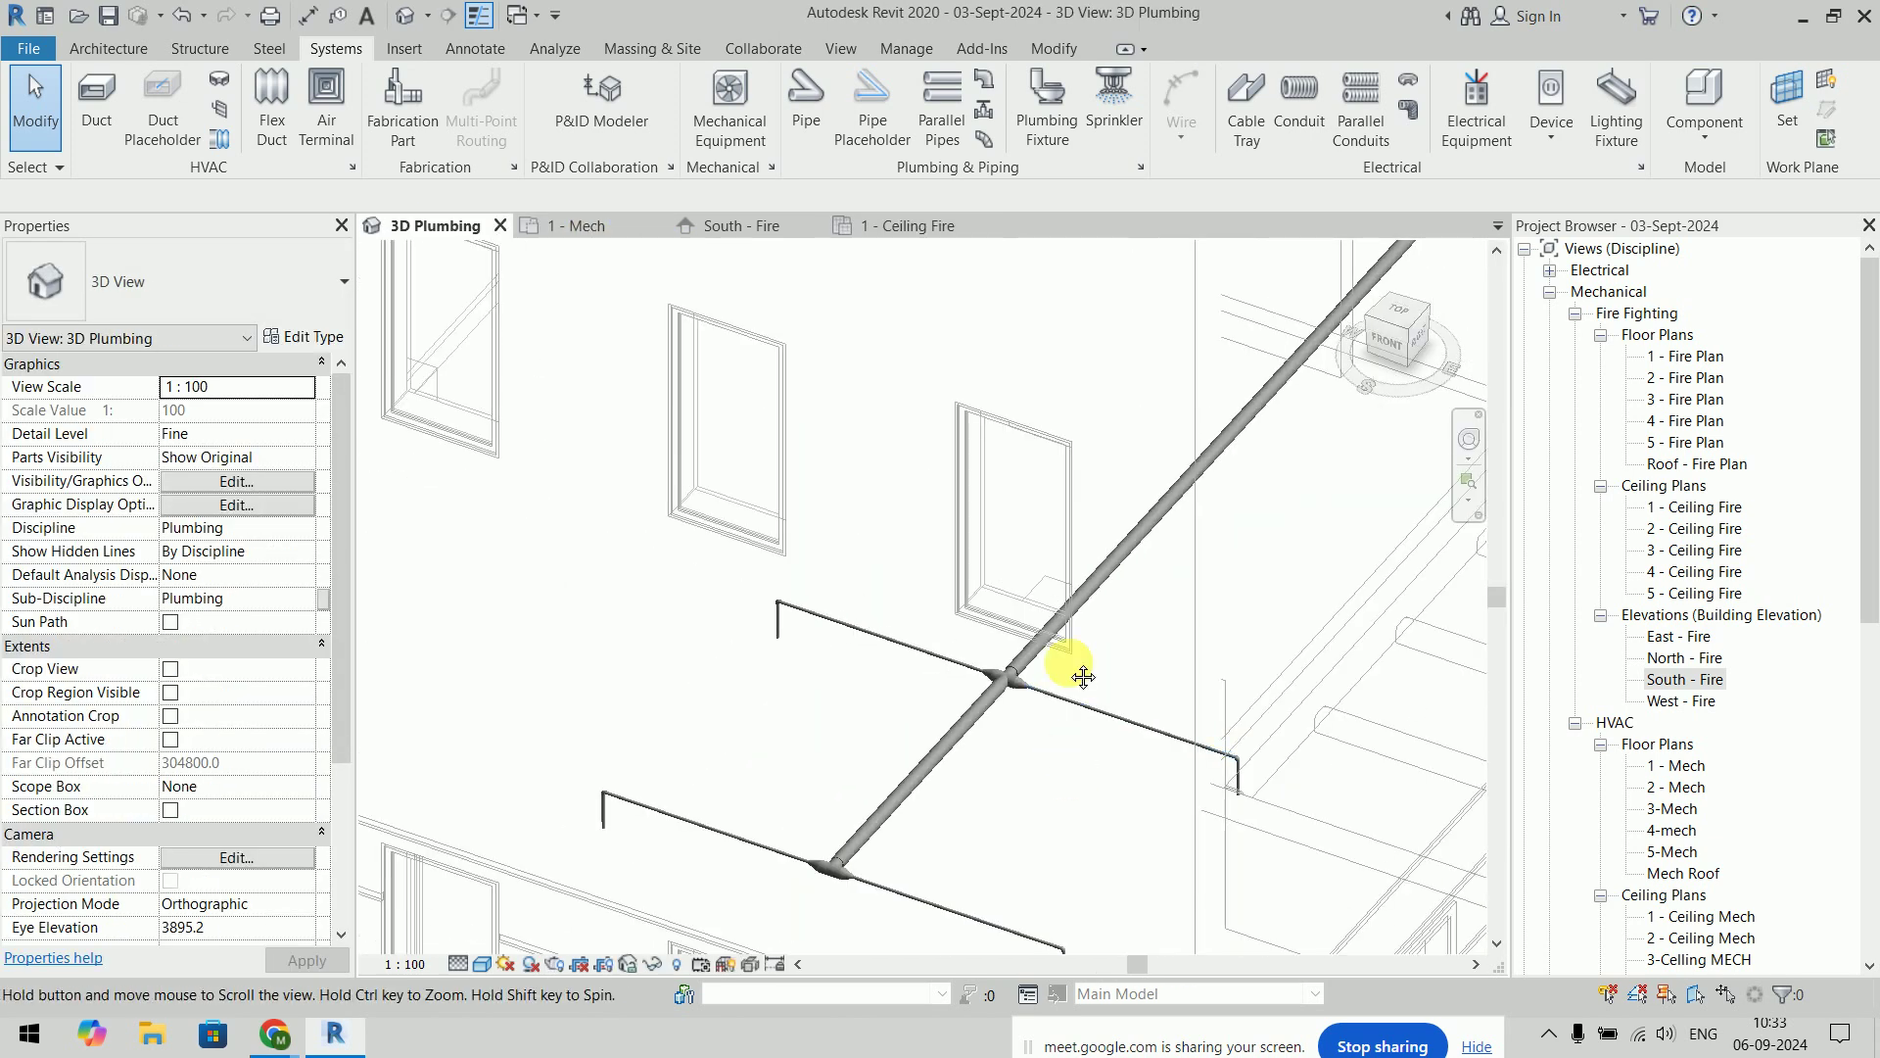
mouse_move(1082, 675)
middle_down()
mouse_move(1131, 629)
mouse_move(1098, 495)
mouse_move(1136, 723)
middle_up()
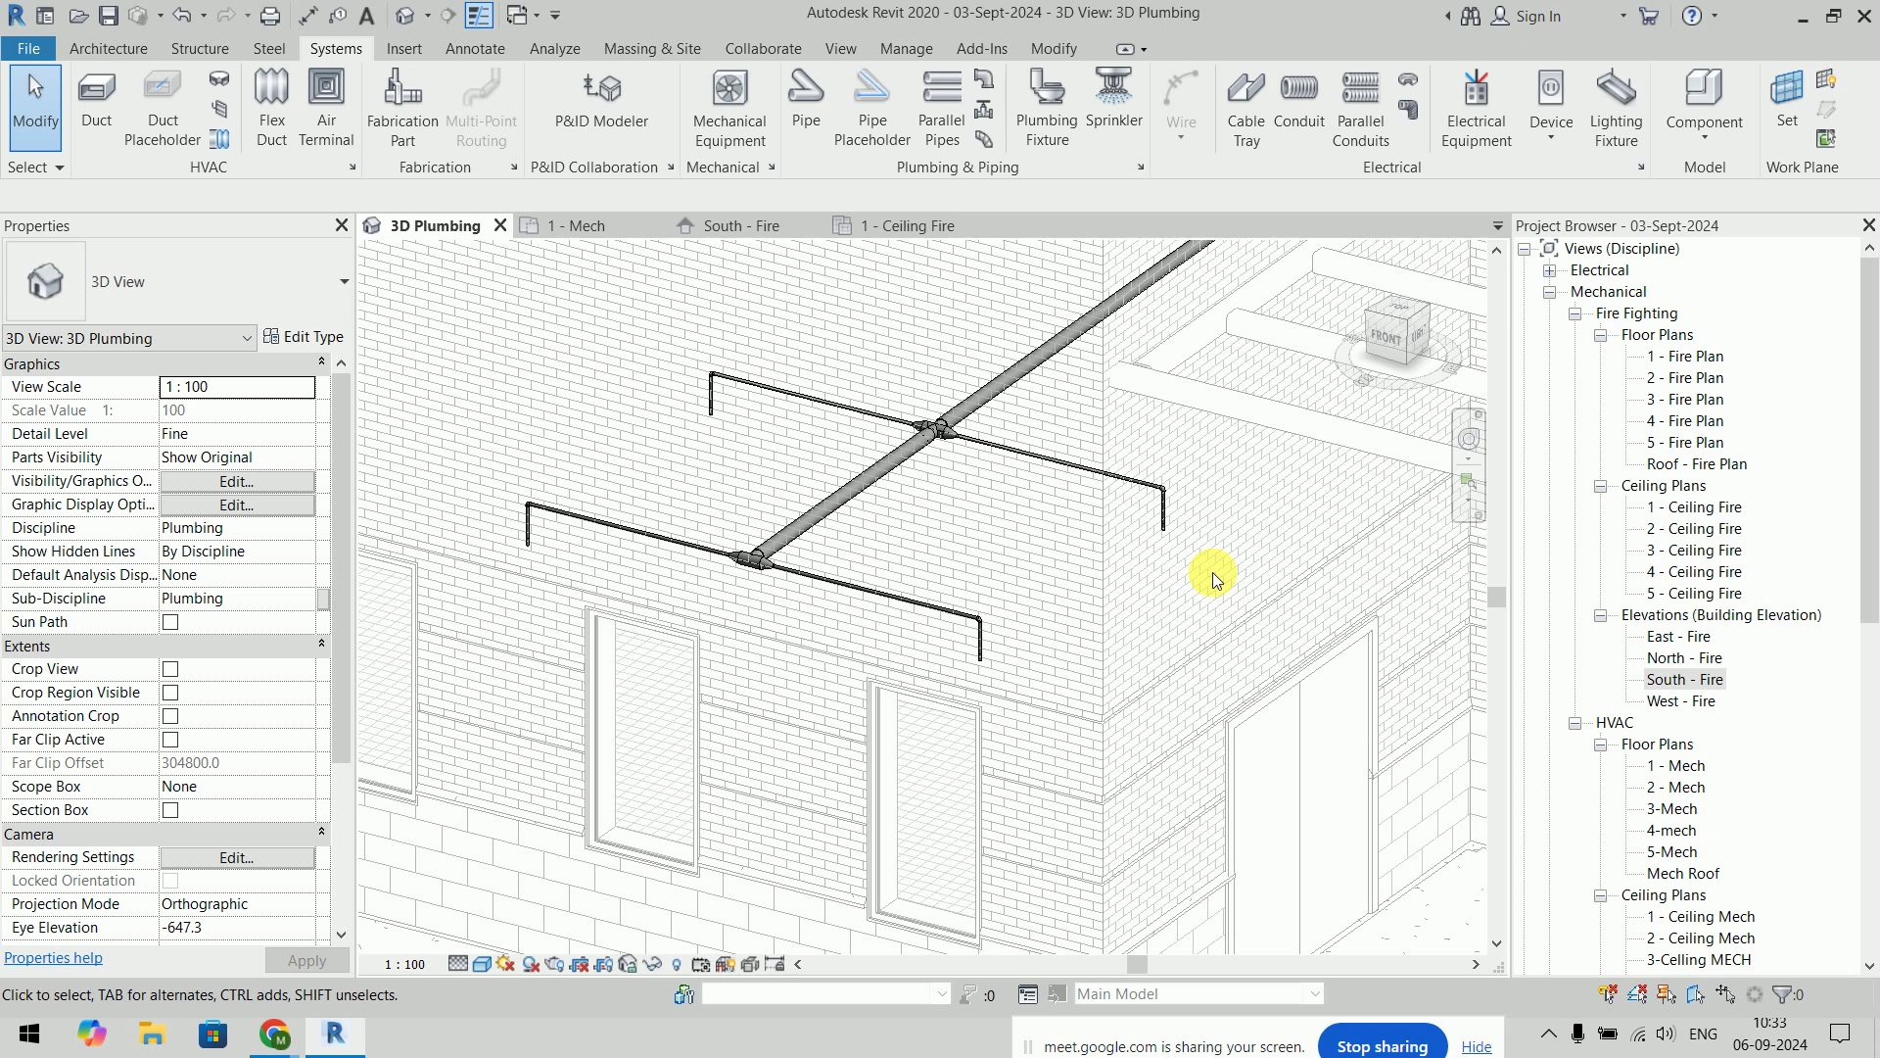
scroll(1212, 578, down, 3)
scroll(1212, 572, down, 3)
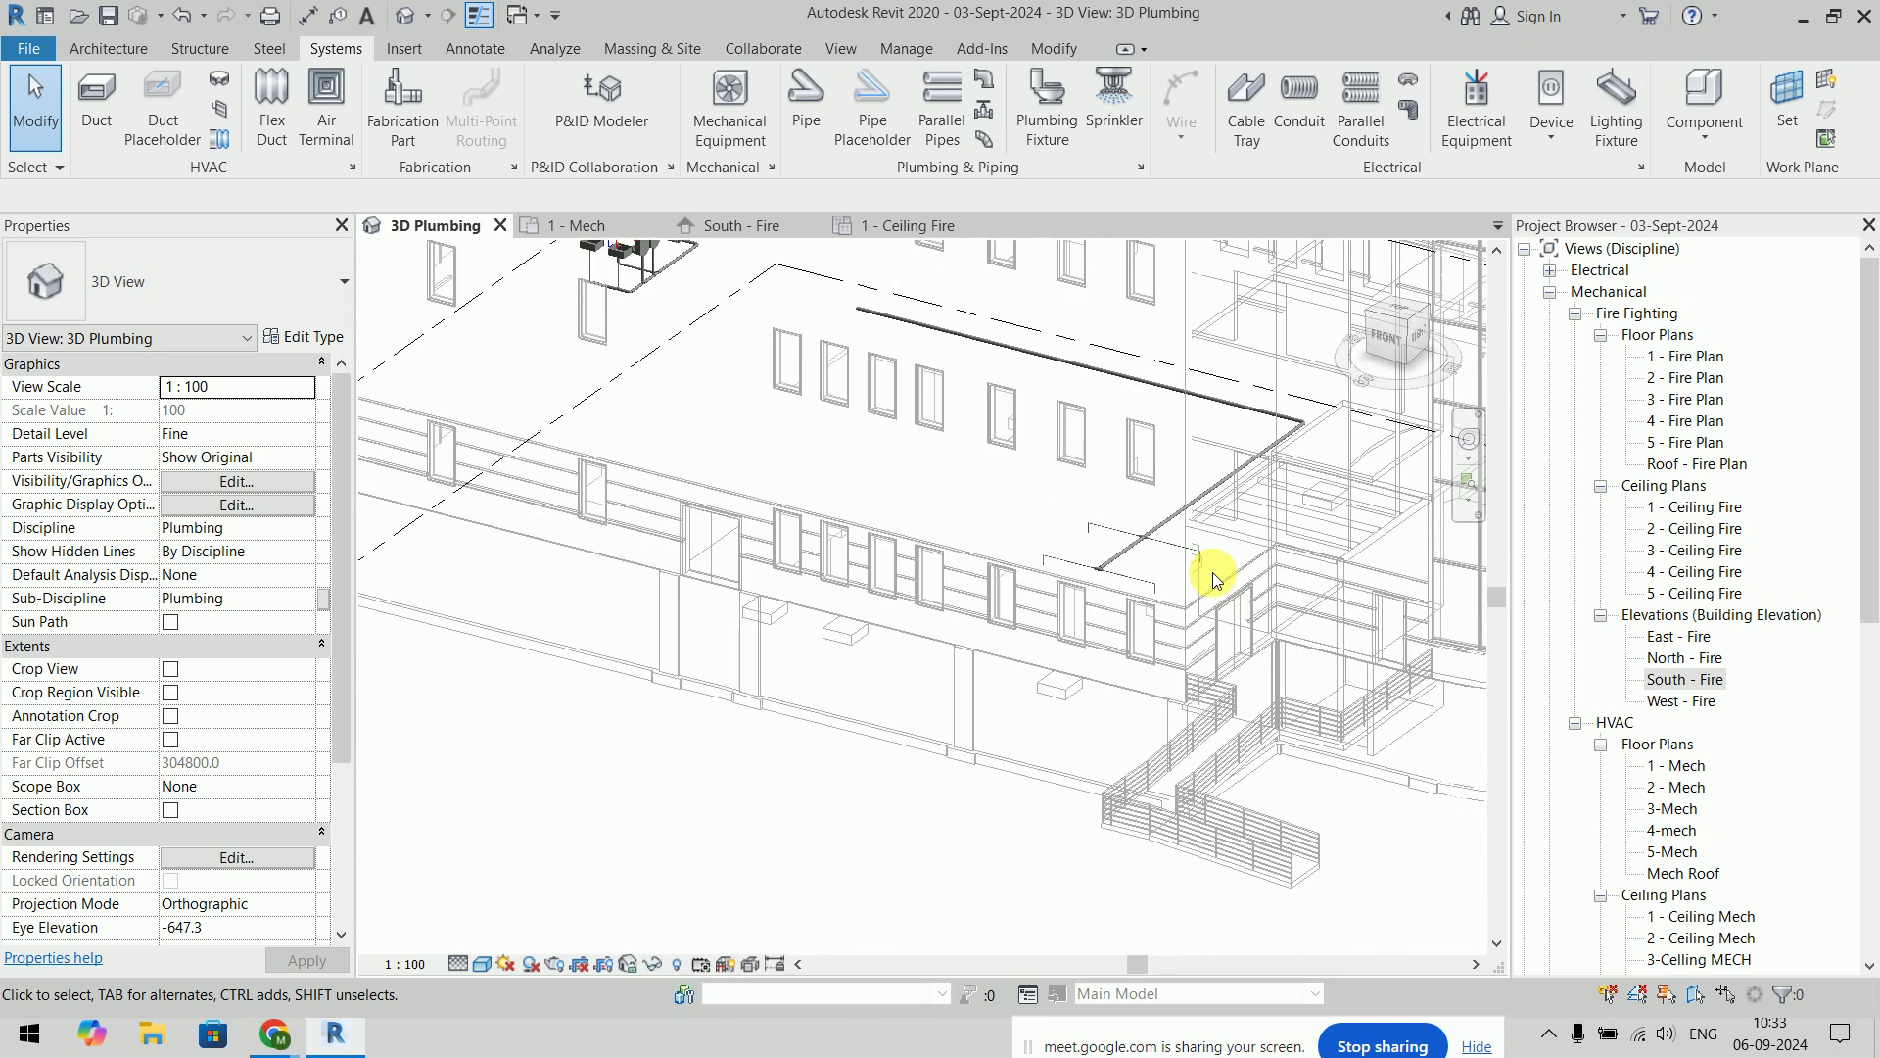
middle_drag(1212, 571, 1241, 615)
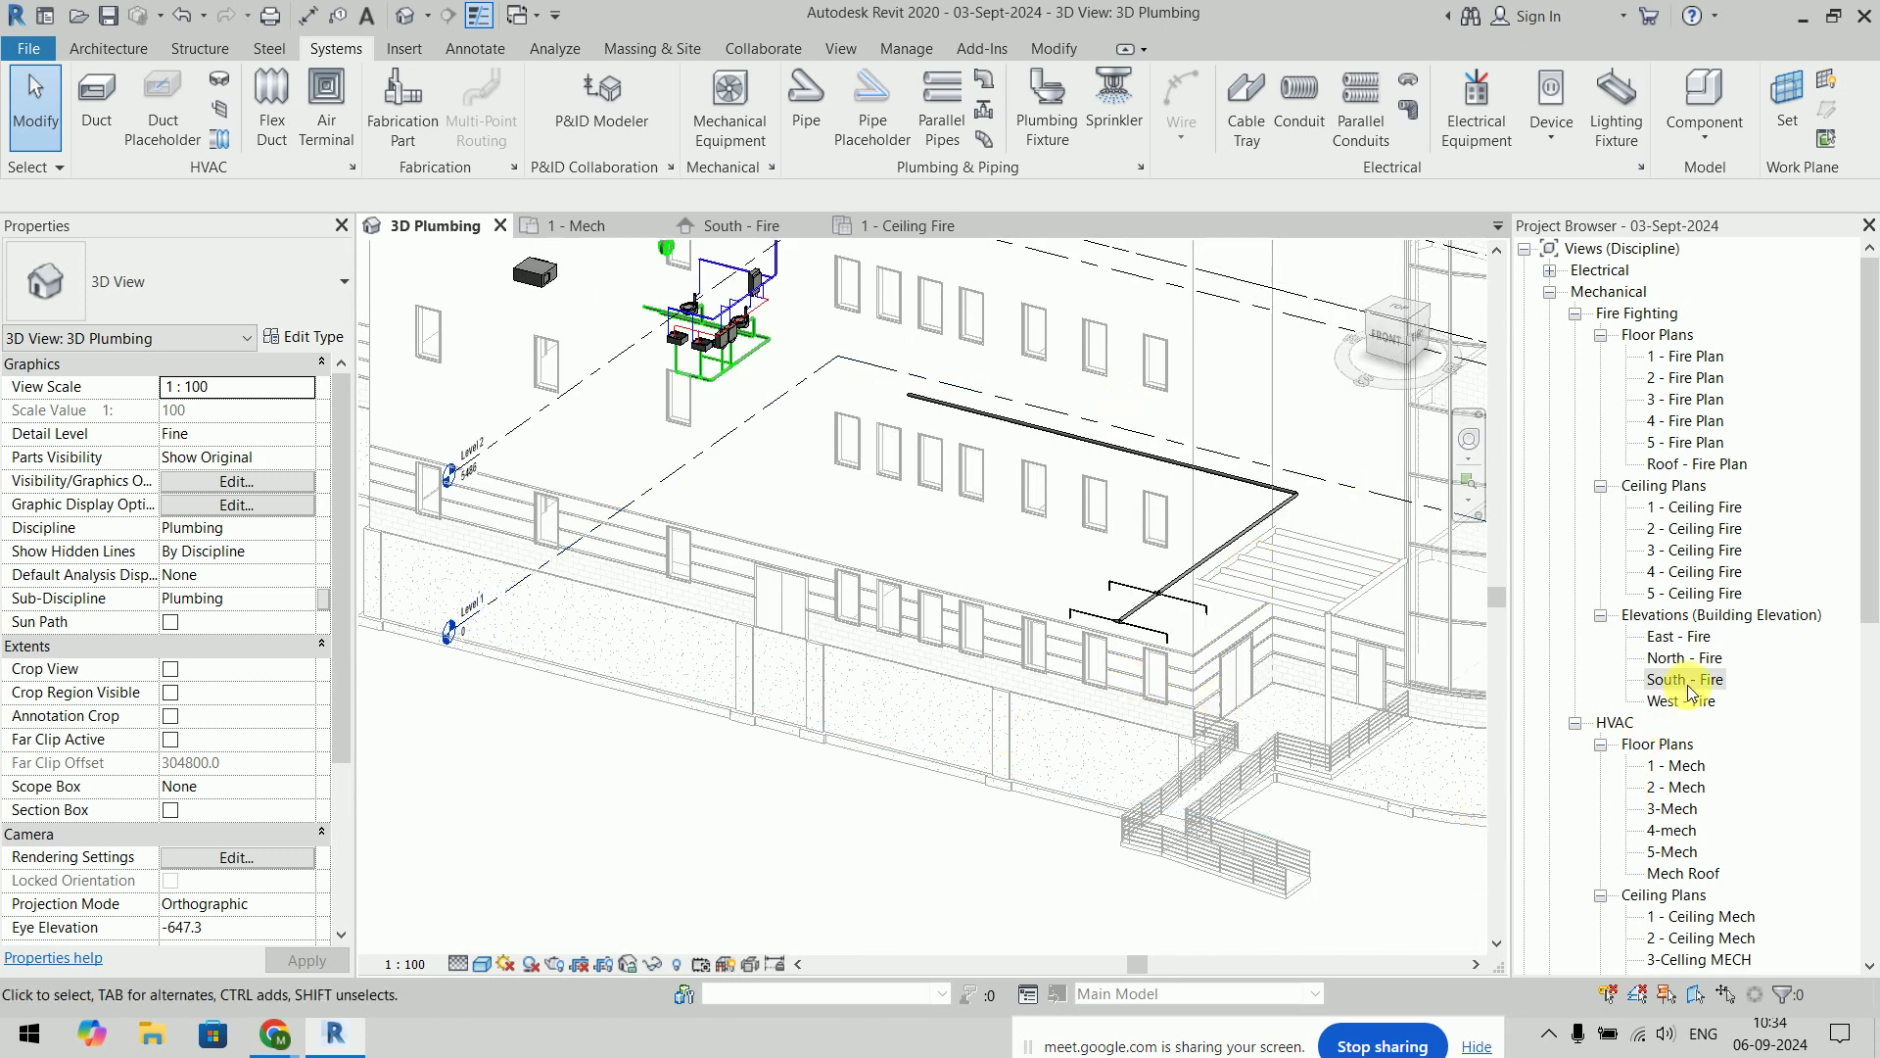
Return to the 1 - Ceiling Fire ceiling plan, centred on the piping
double_click(1705, 507)
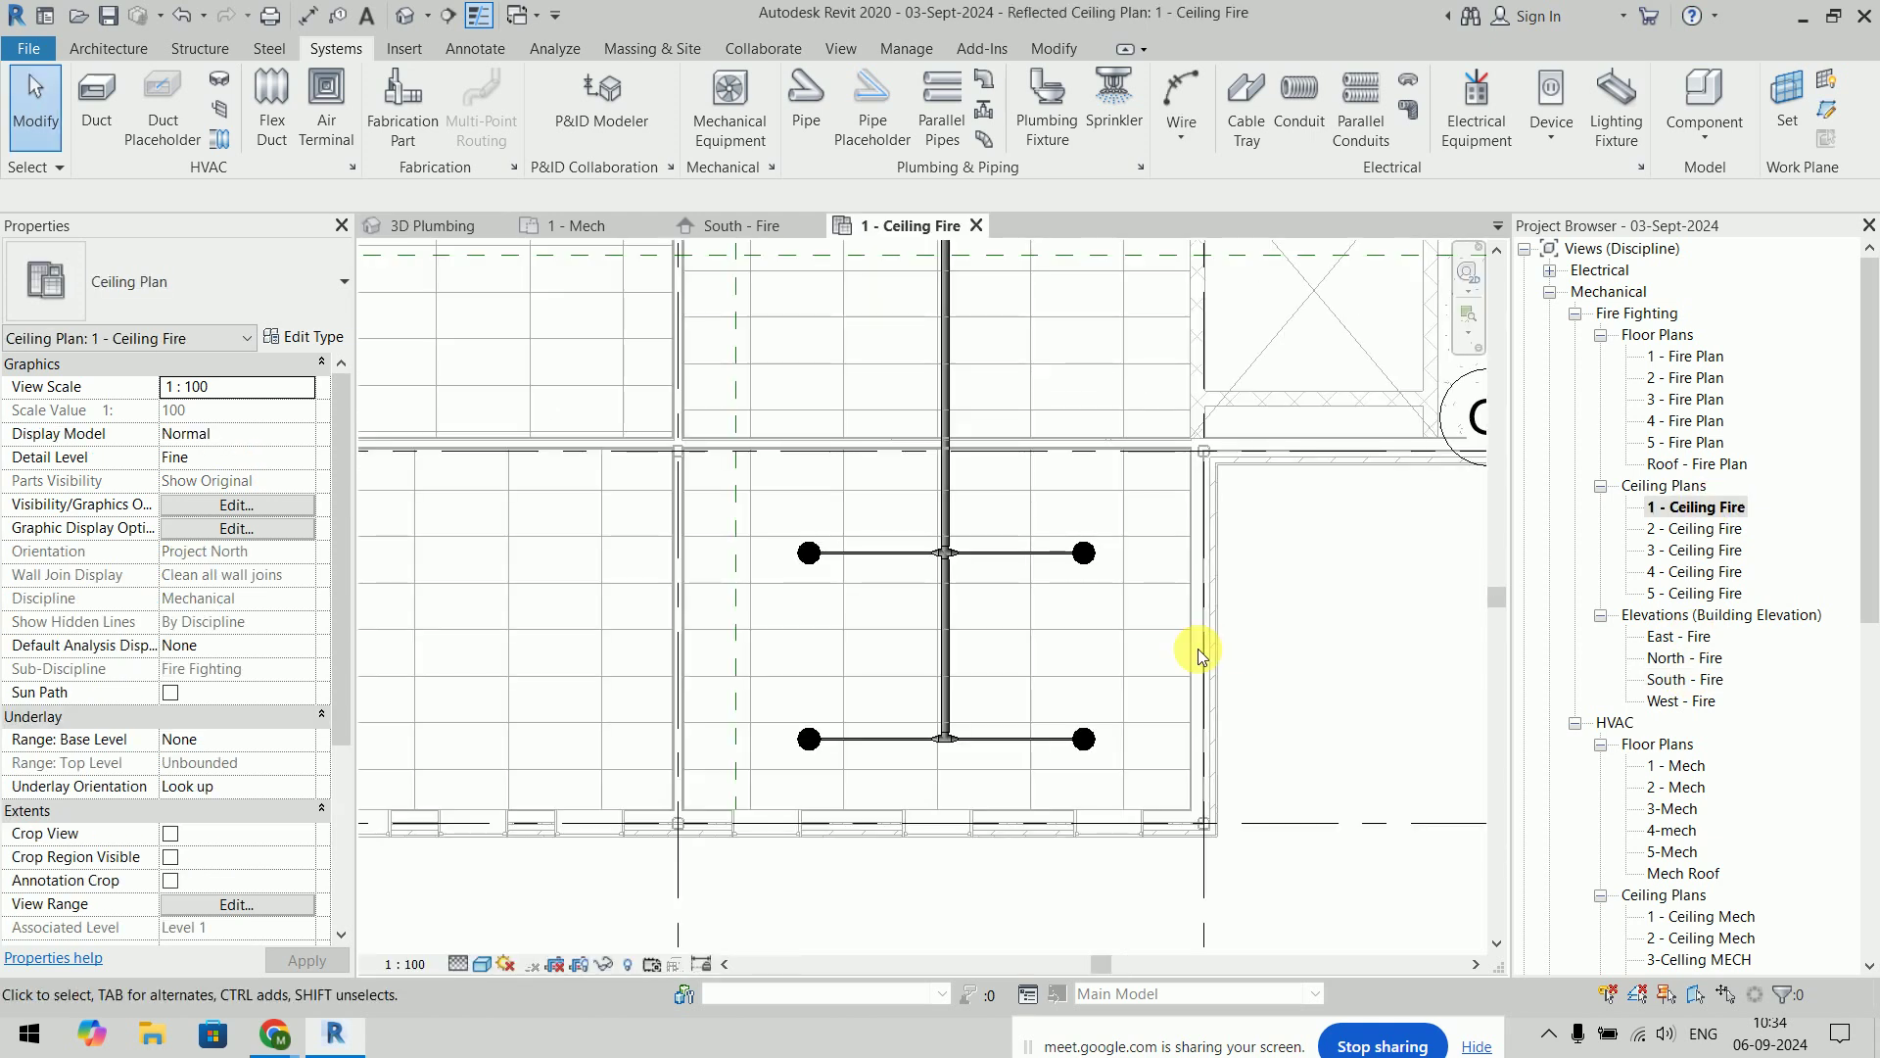
scroll(1197, 648, down, 3)
scroll(1197, 648, down, 1)
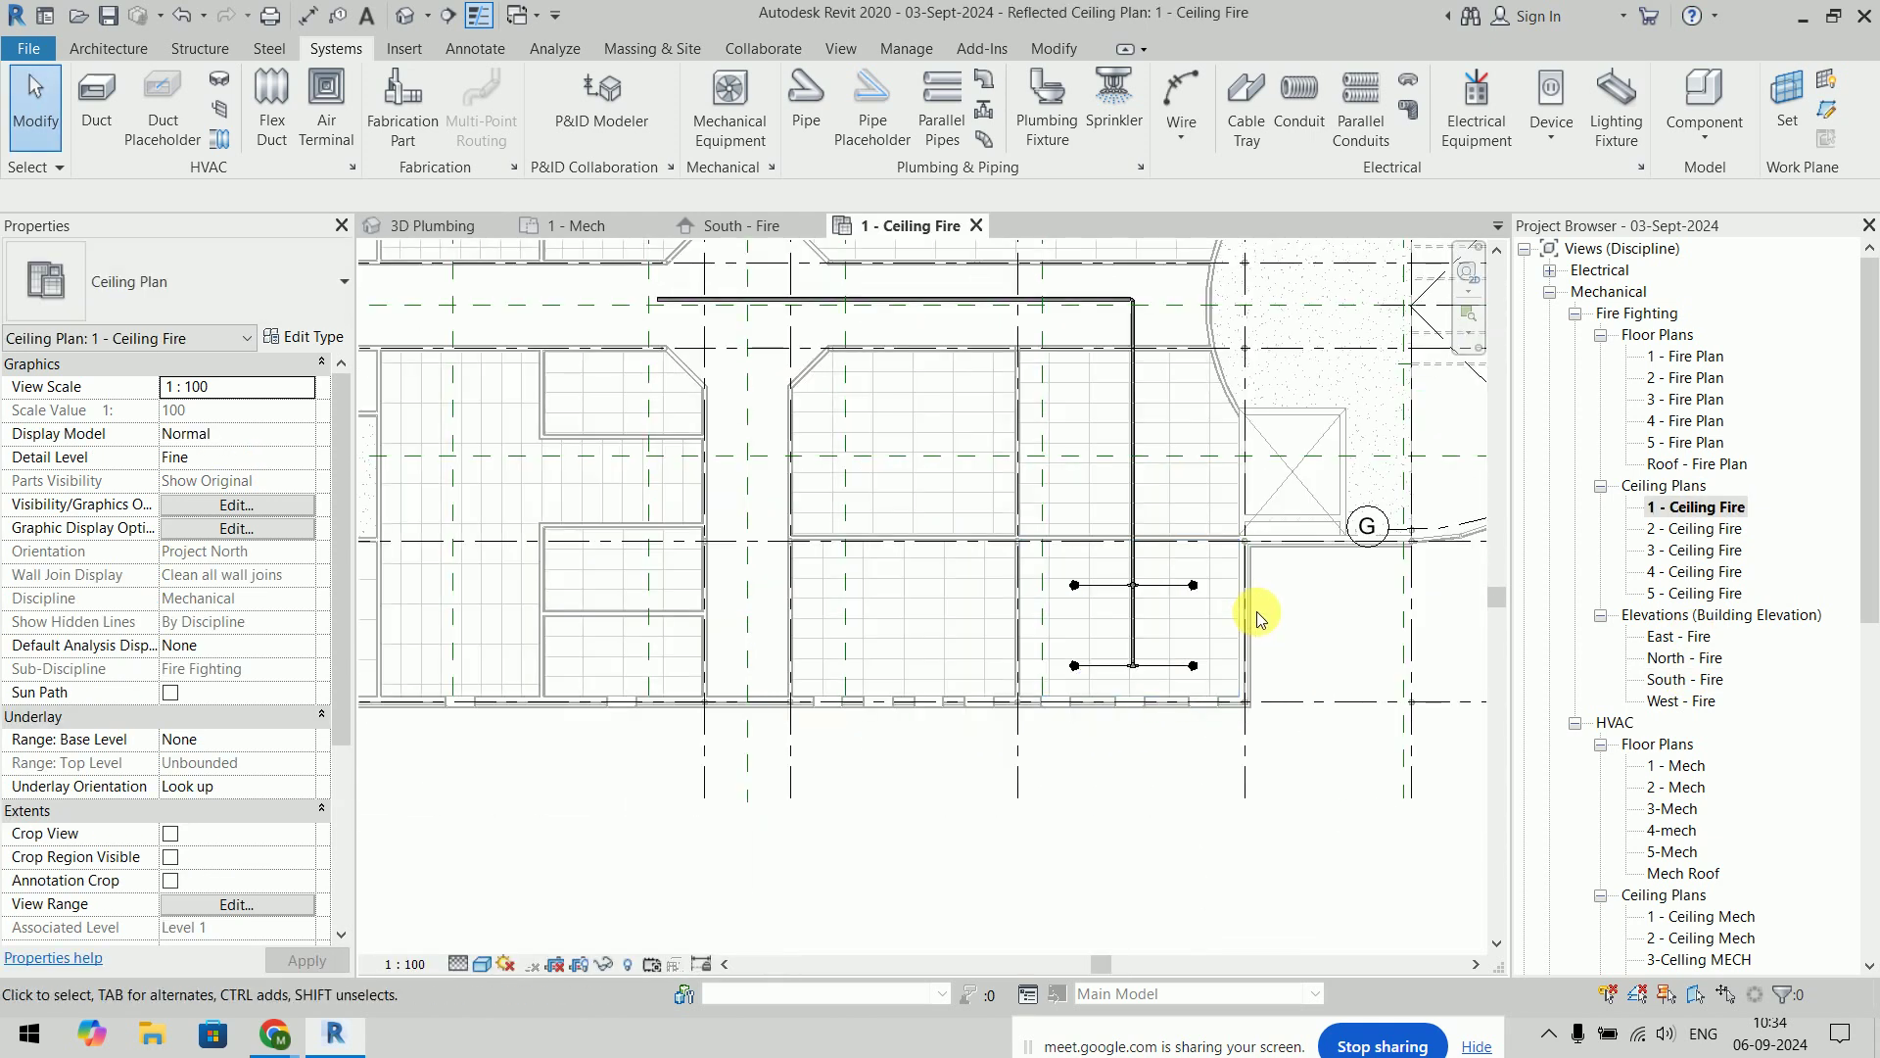
middle_drag(1257, 611, 1238, 670)
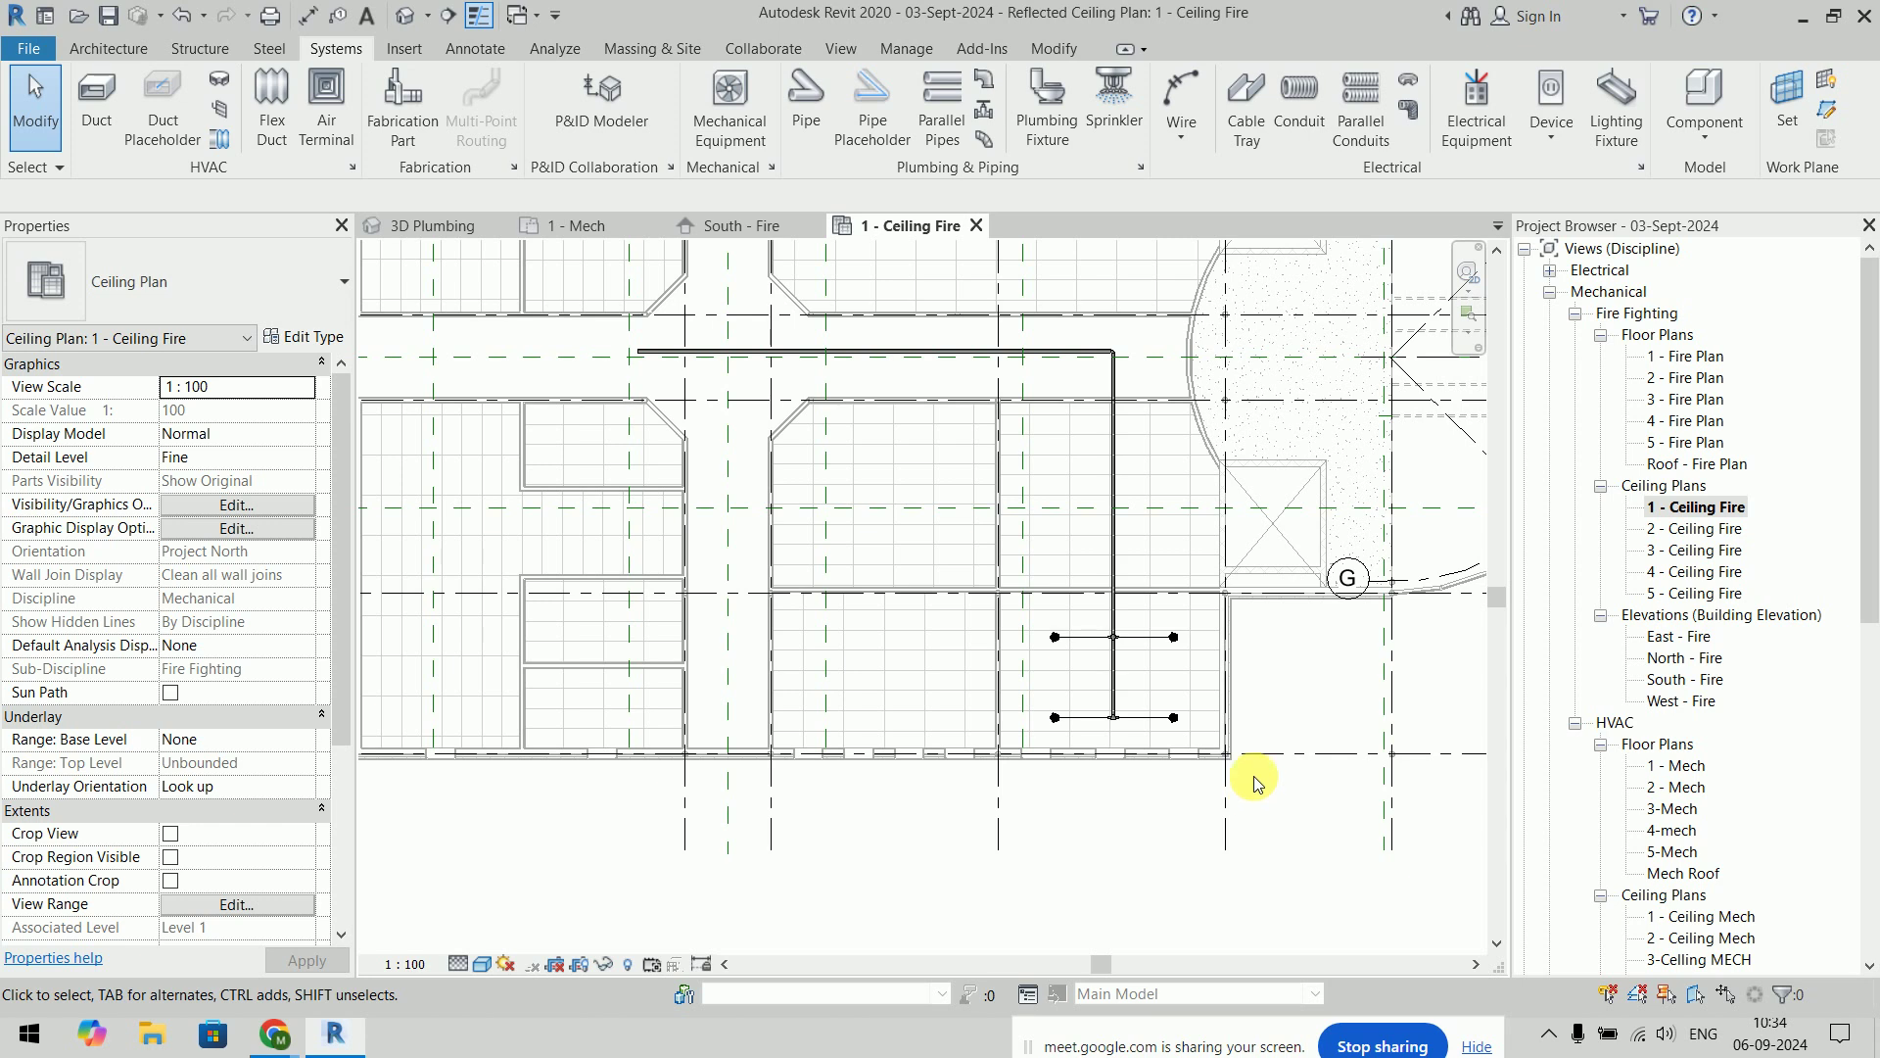
click(1114, 489)
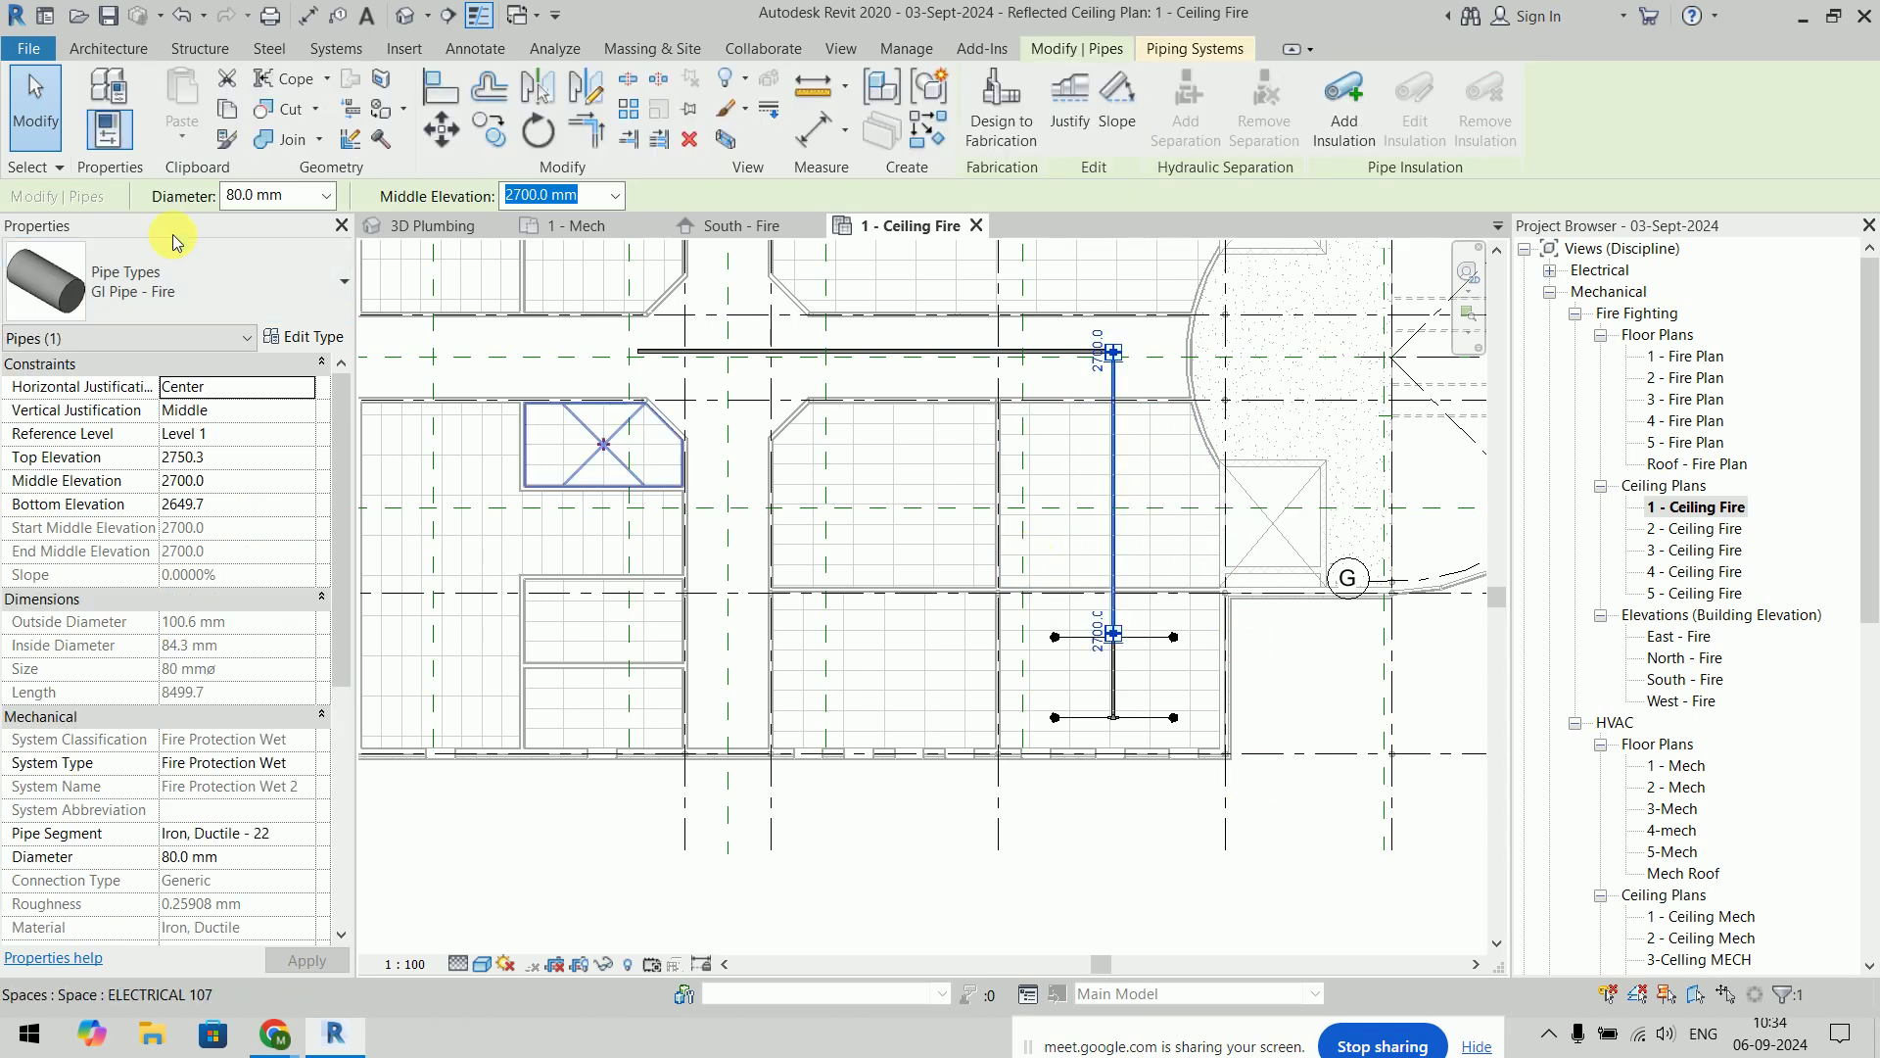
click(313, 337)
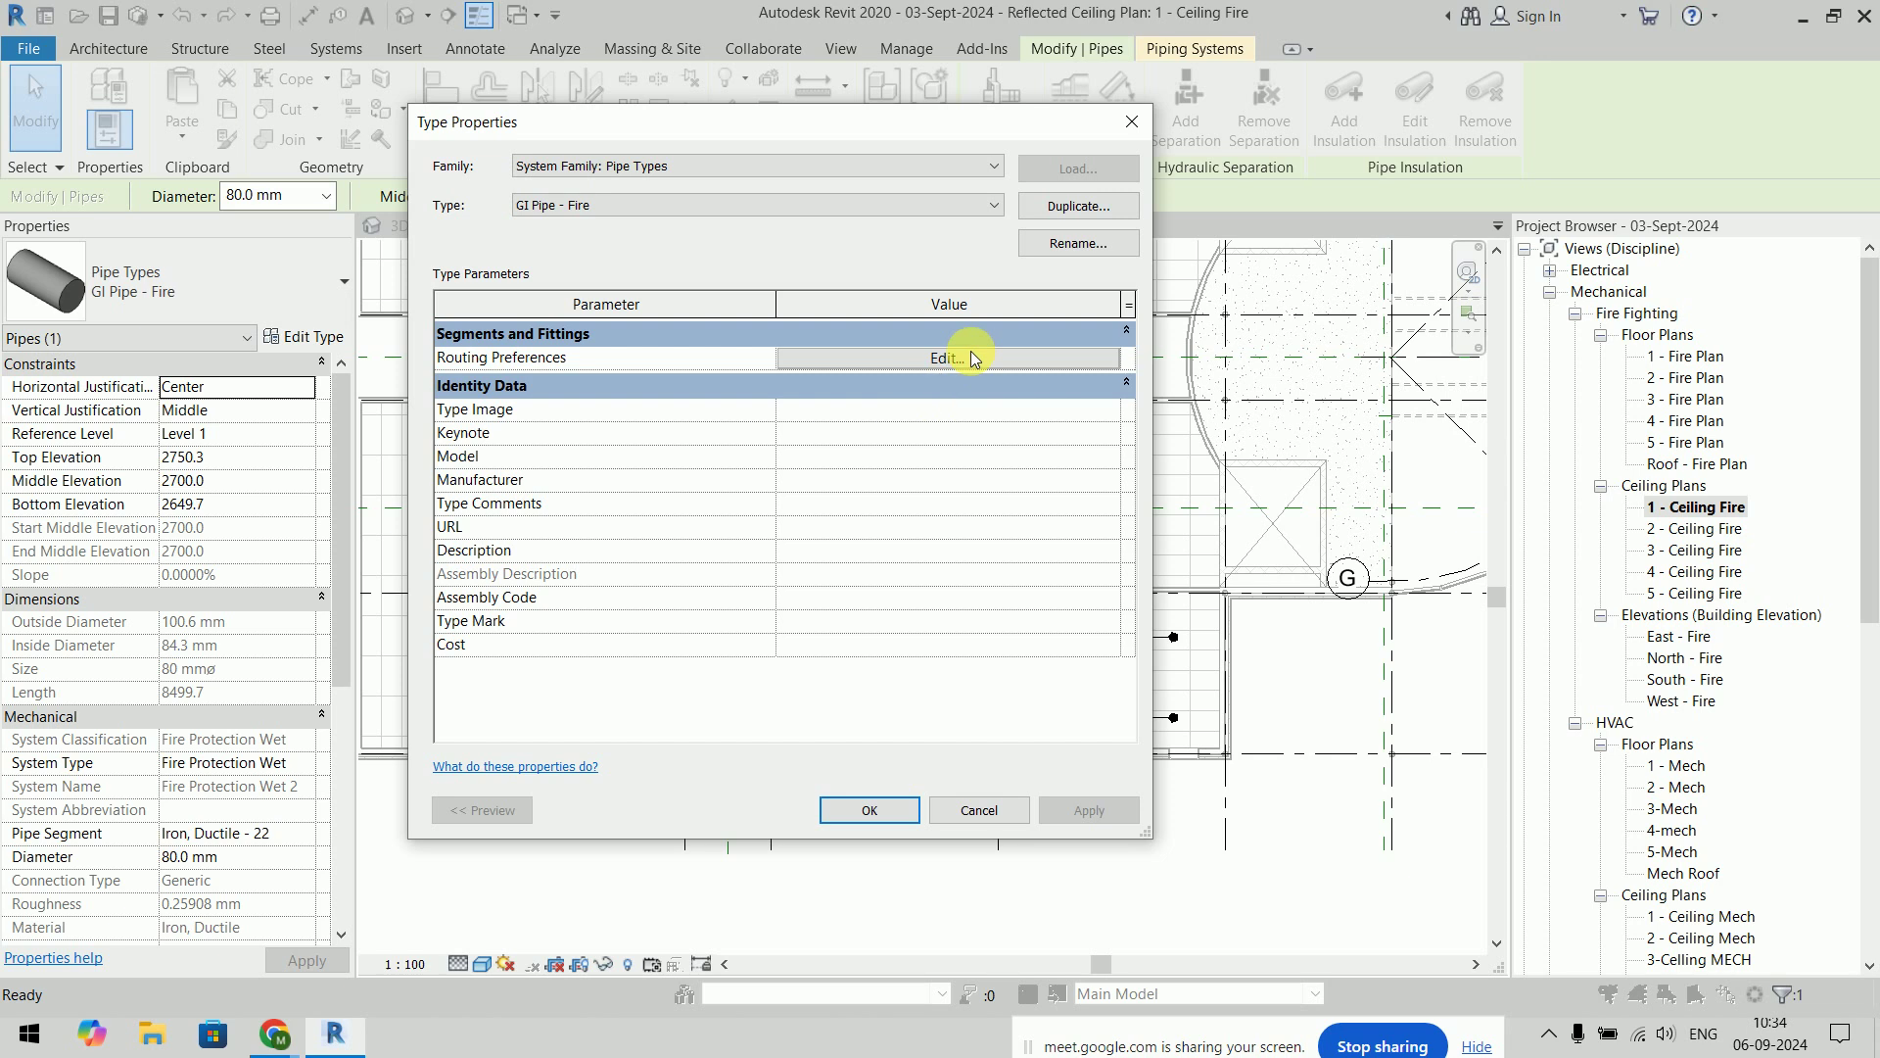
click(971, 352)
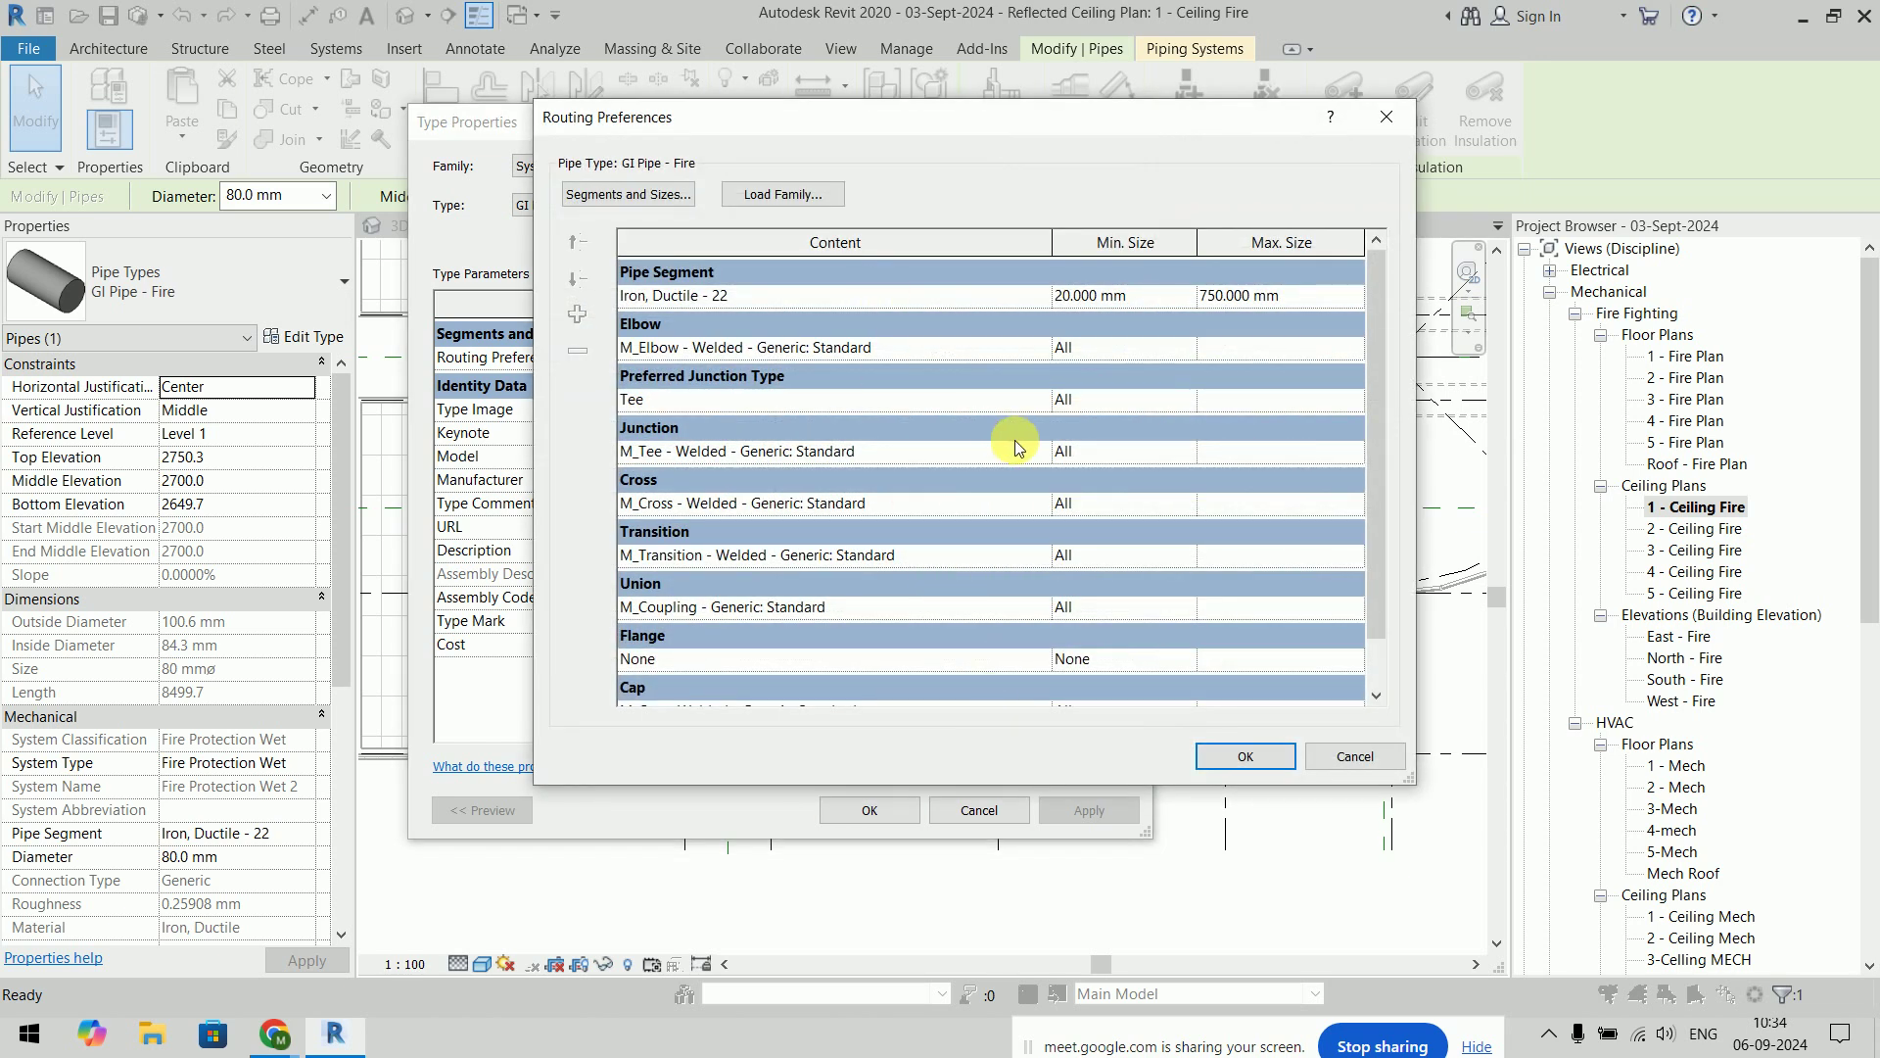
click(641, 193)
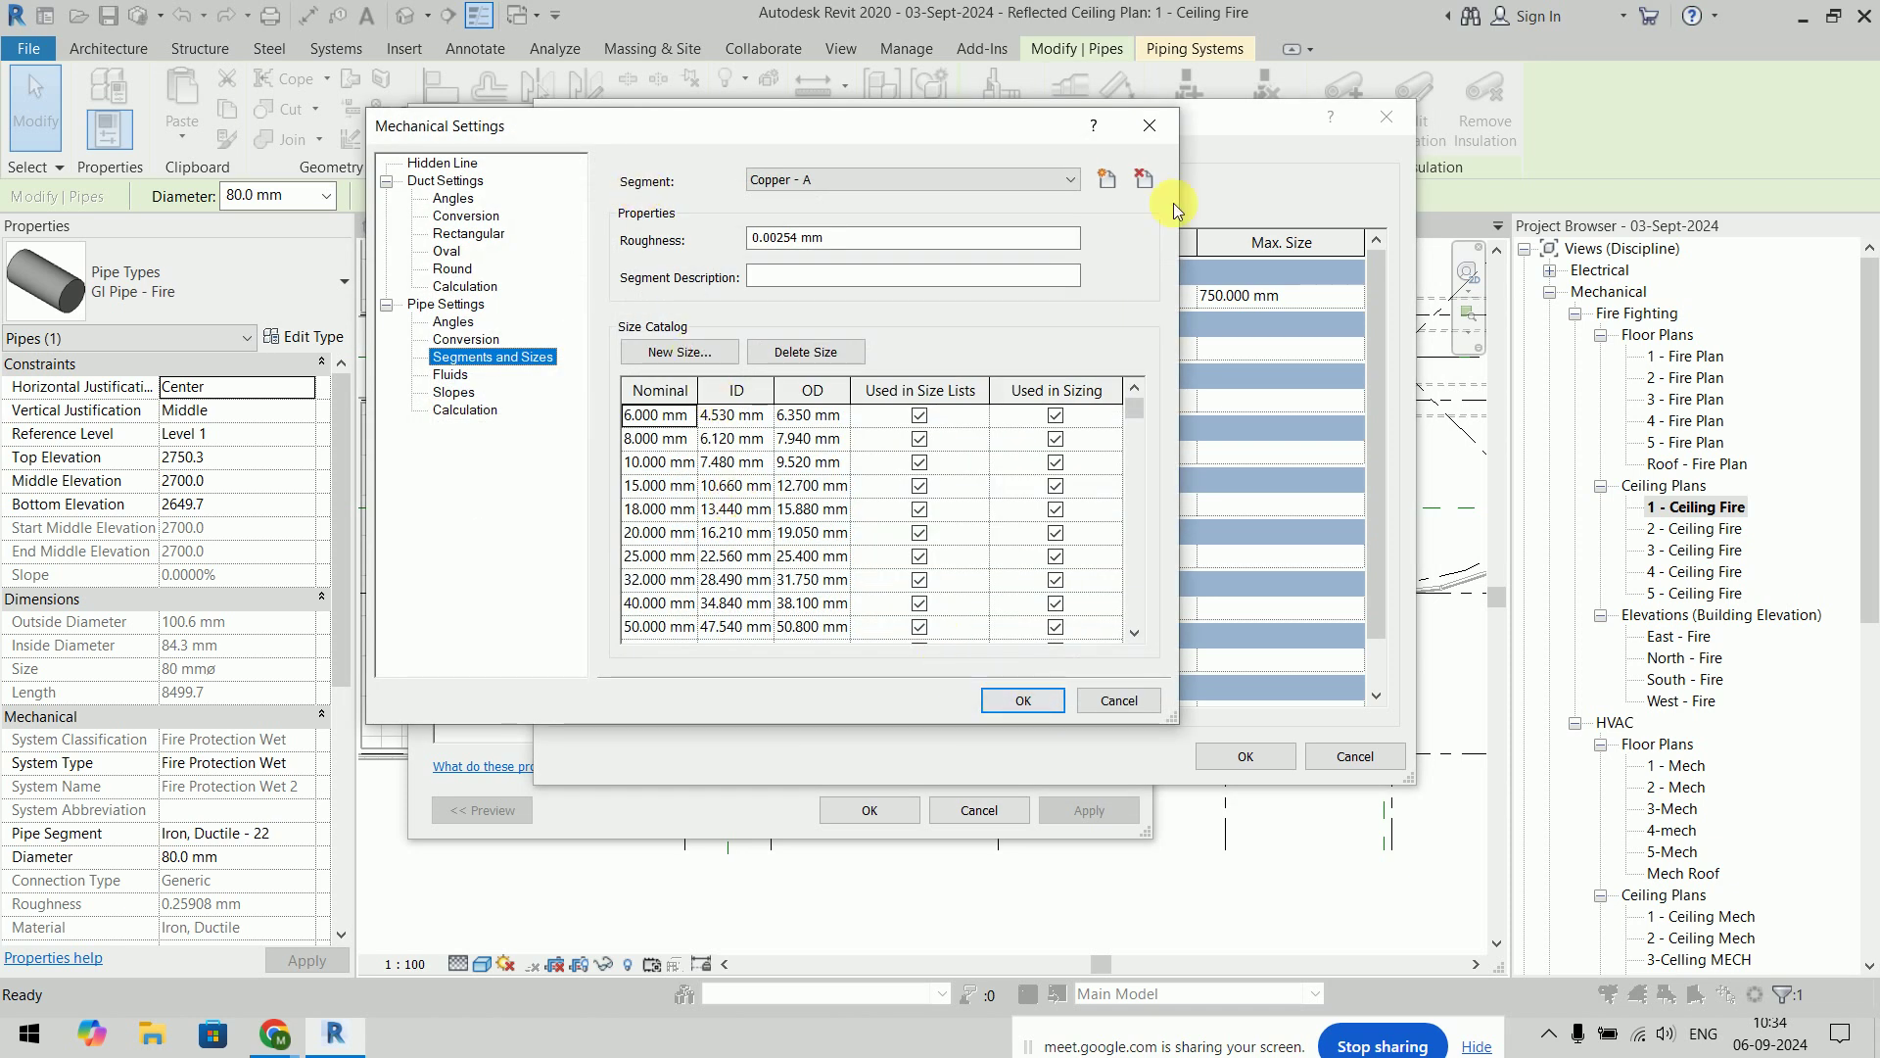
click(906, 180)
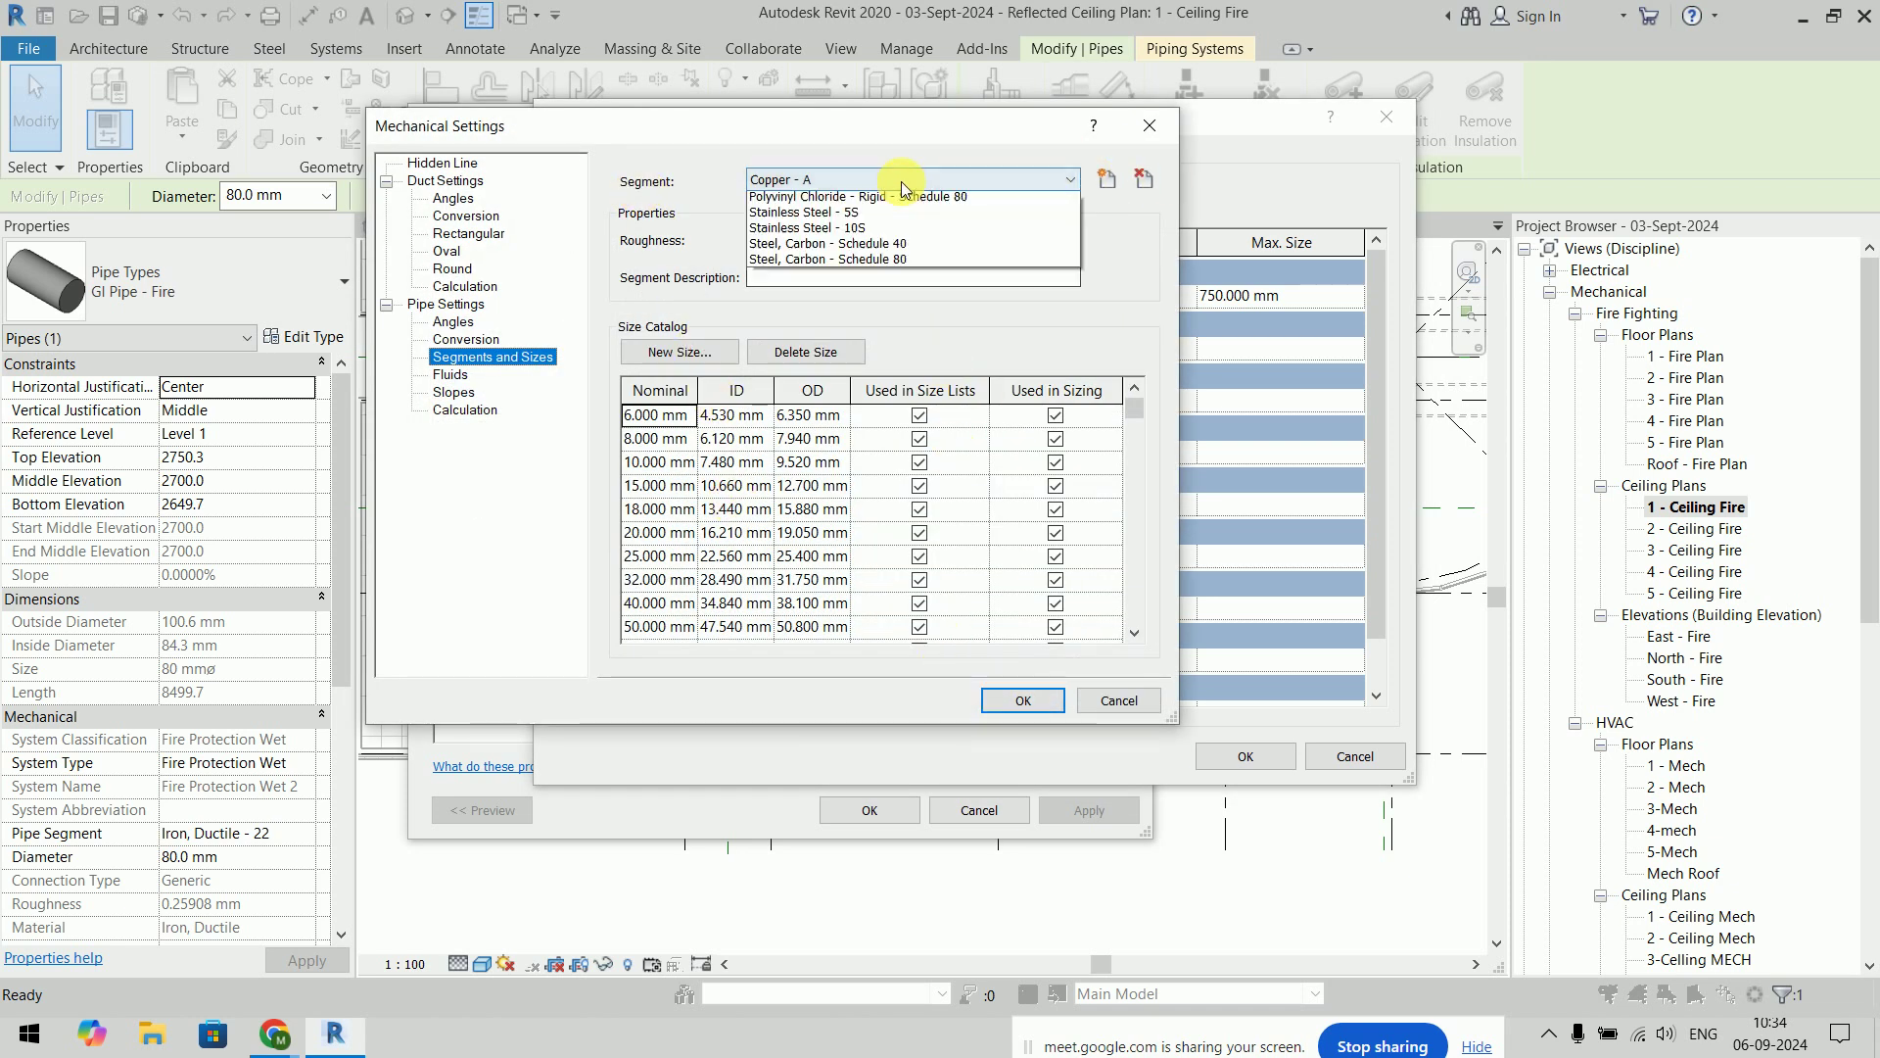
click(902, 262)
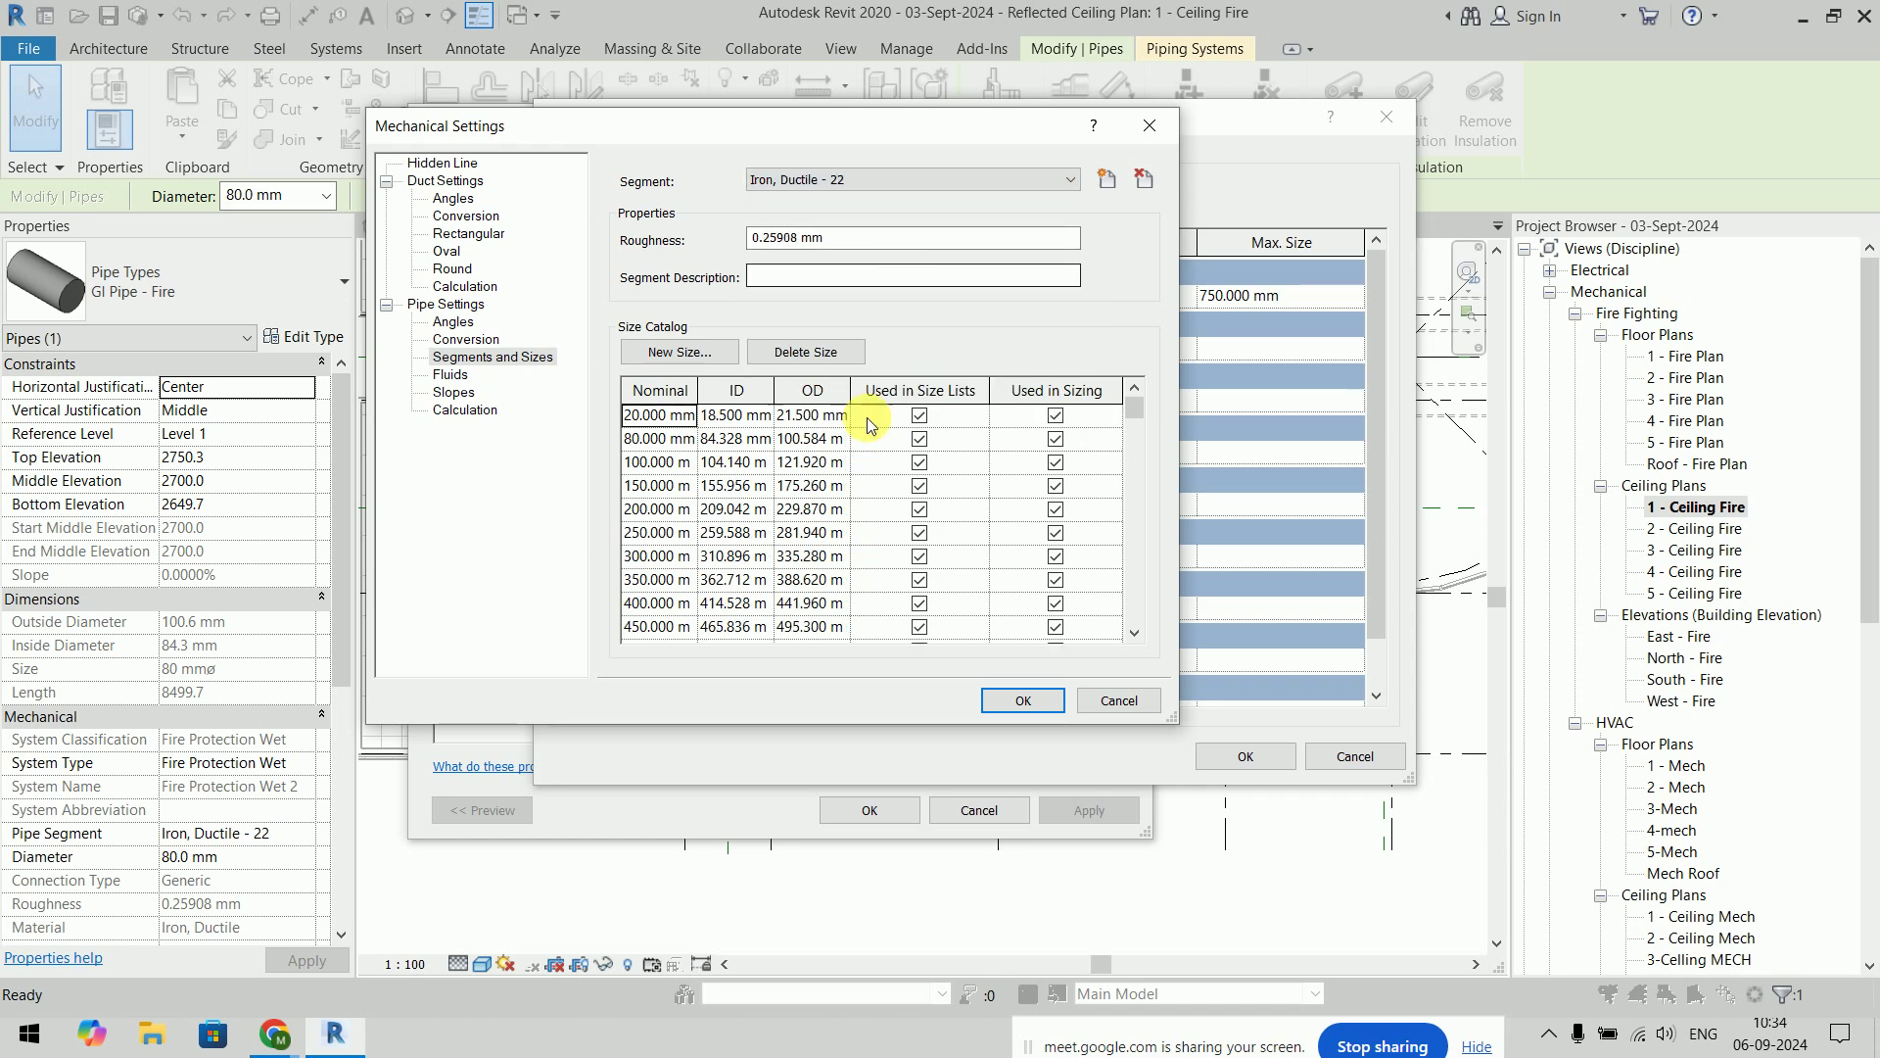
click(1025, 701)
click(1236, 756)
click(869, 810)
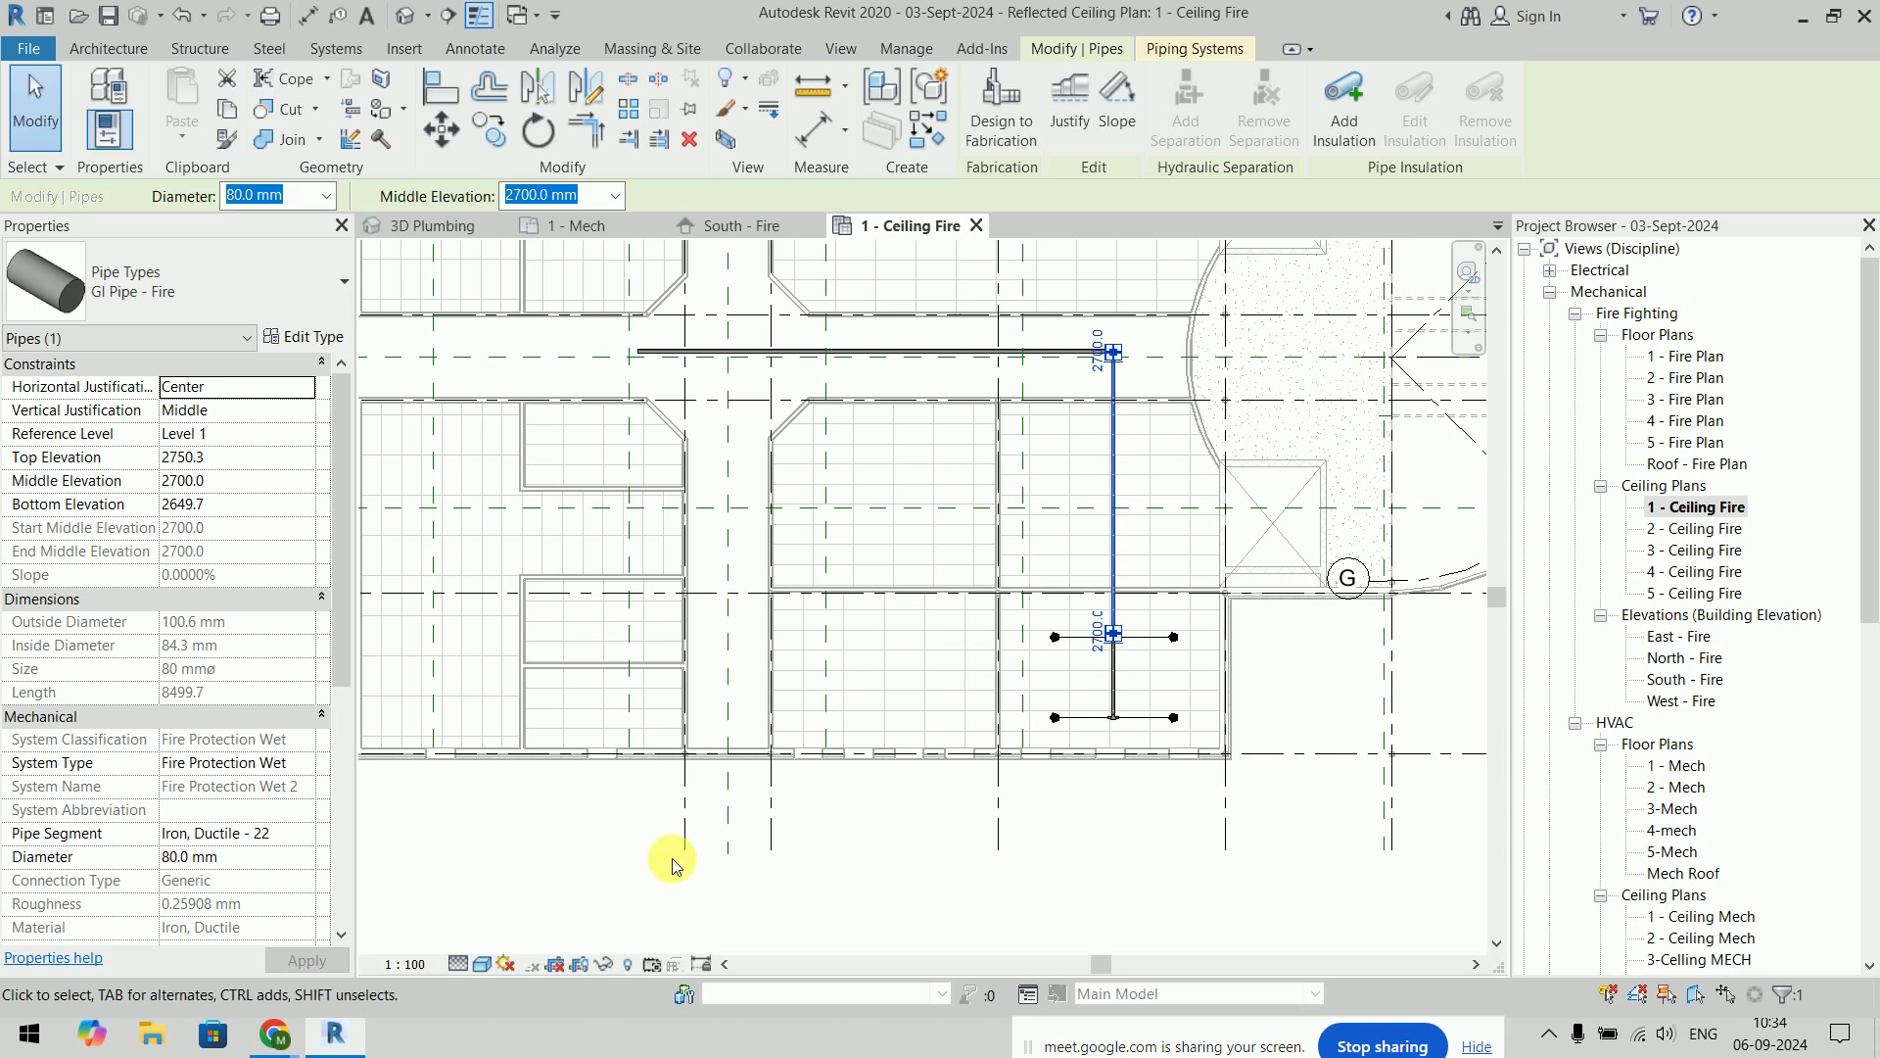
click(294, 763)
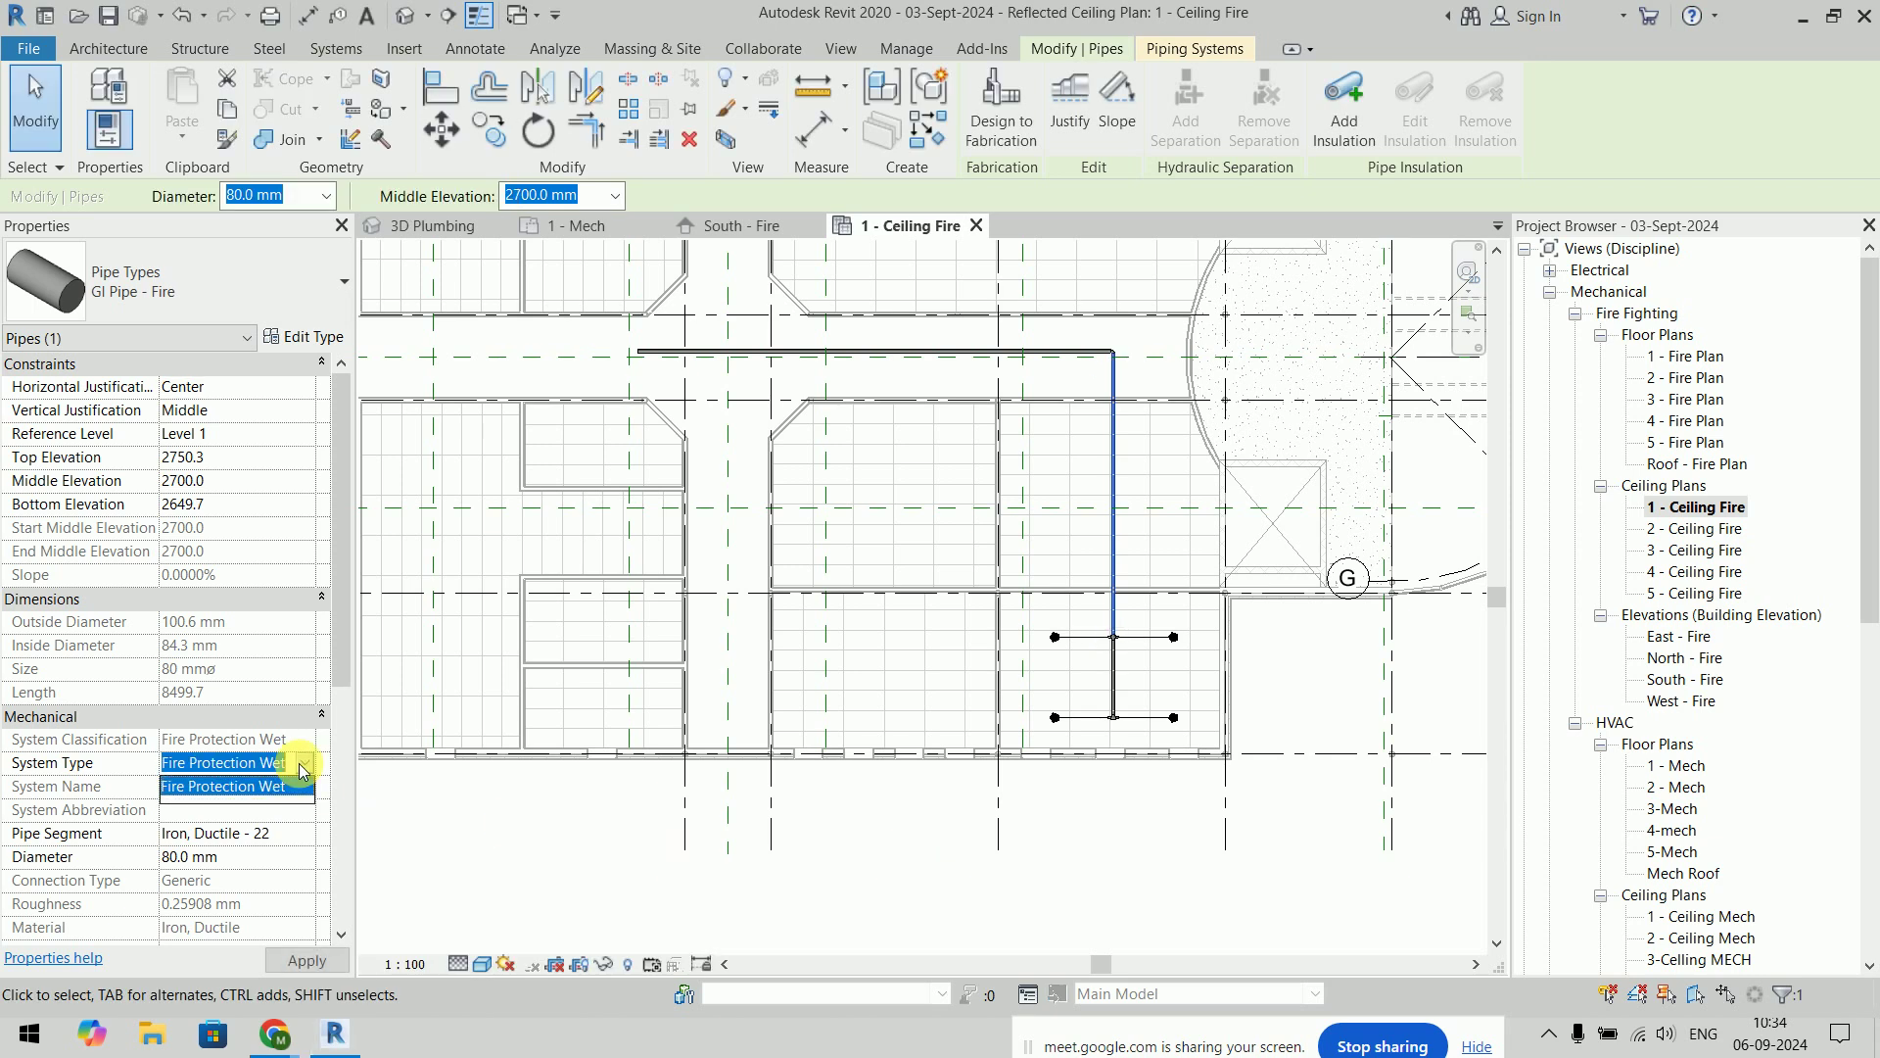
Untick V/G Overrides Model in this view's Plumbing Ceiling view template
click(539, 860)
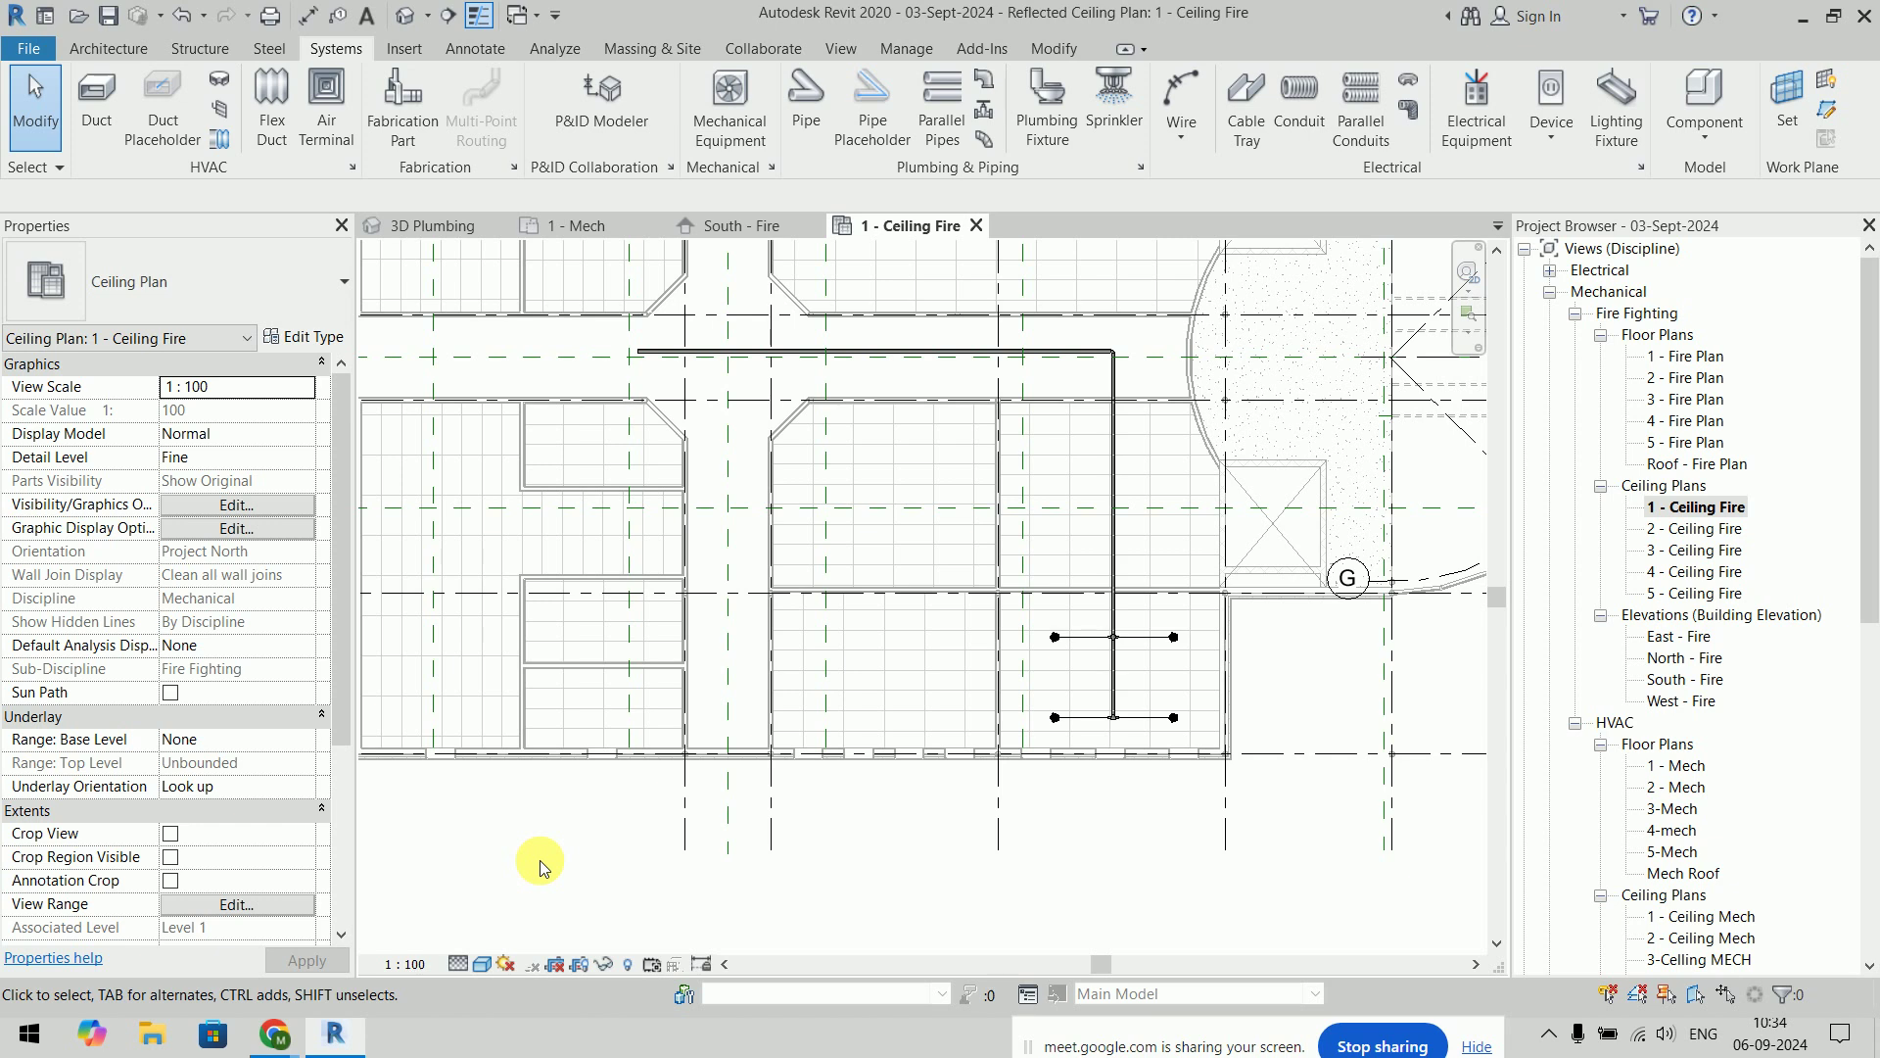
key(v)
key(v)
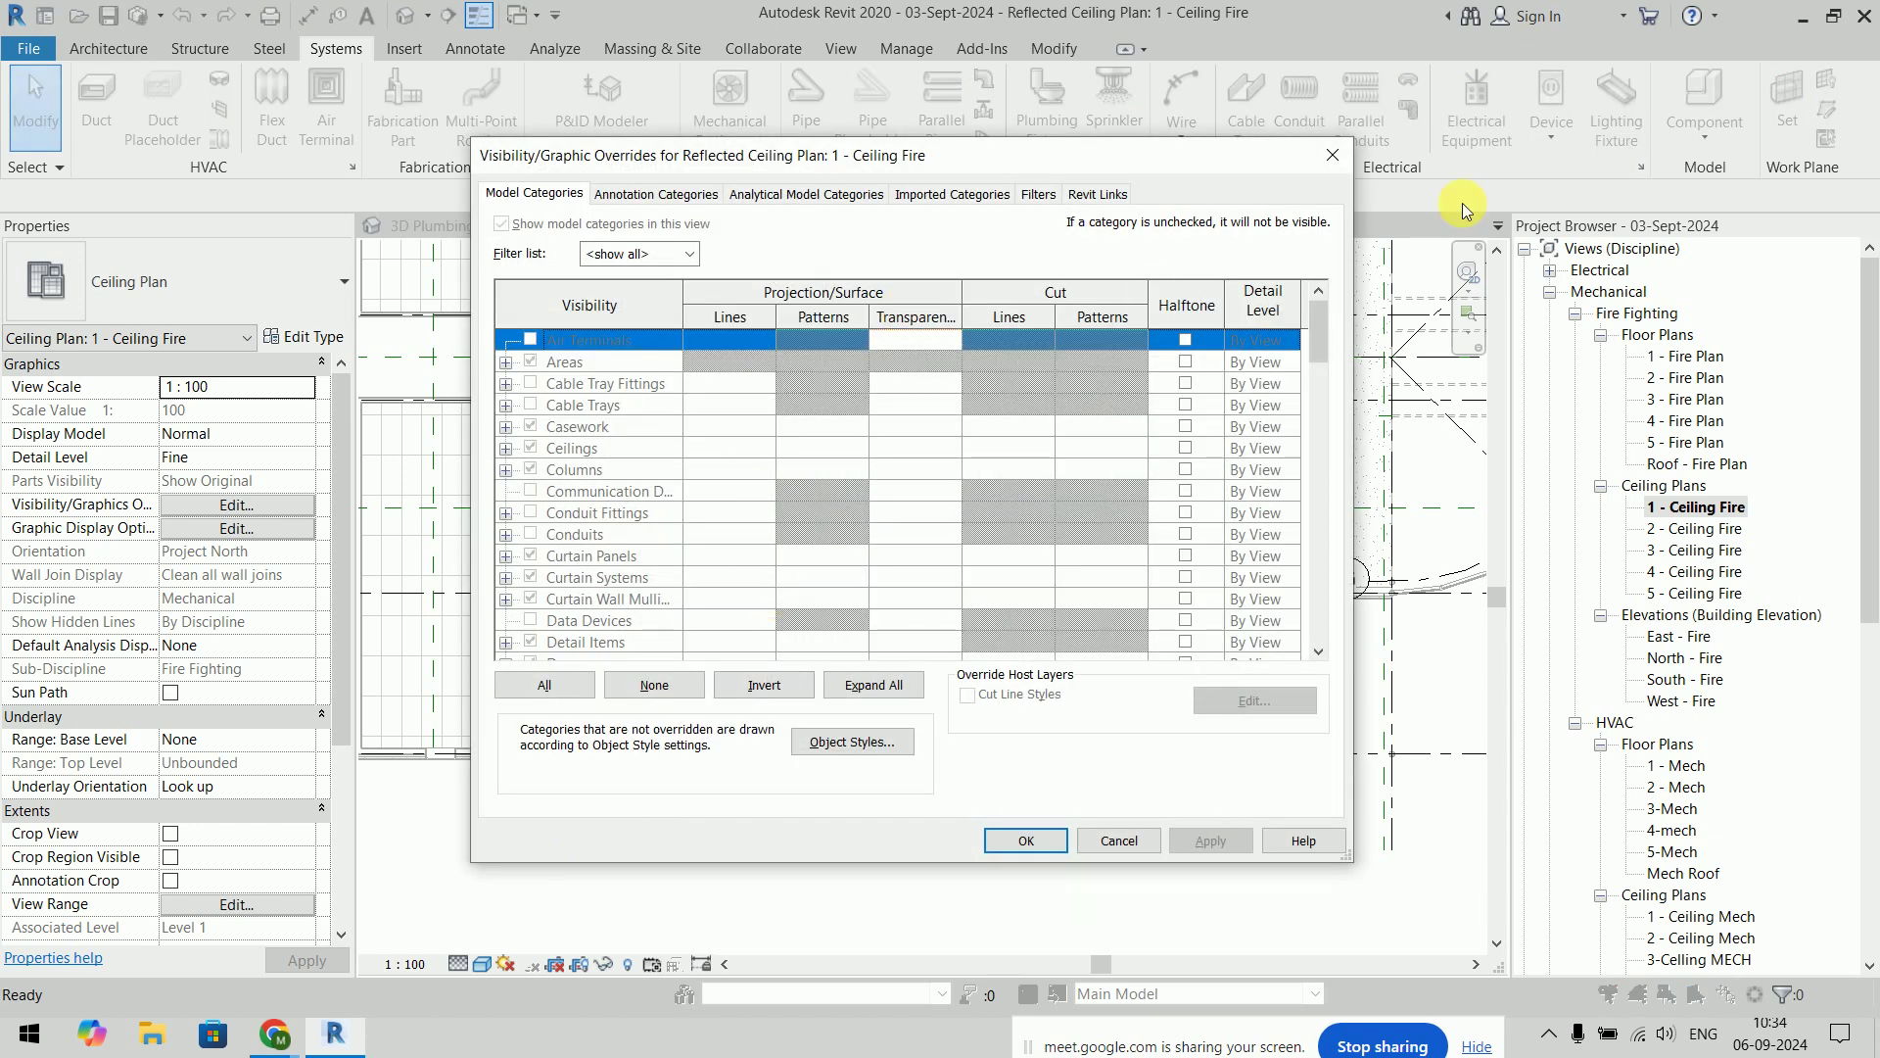
click(1335, 153)
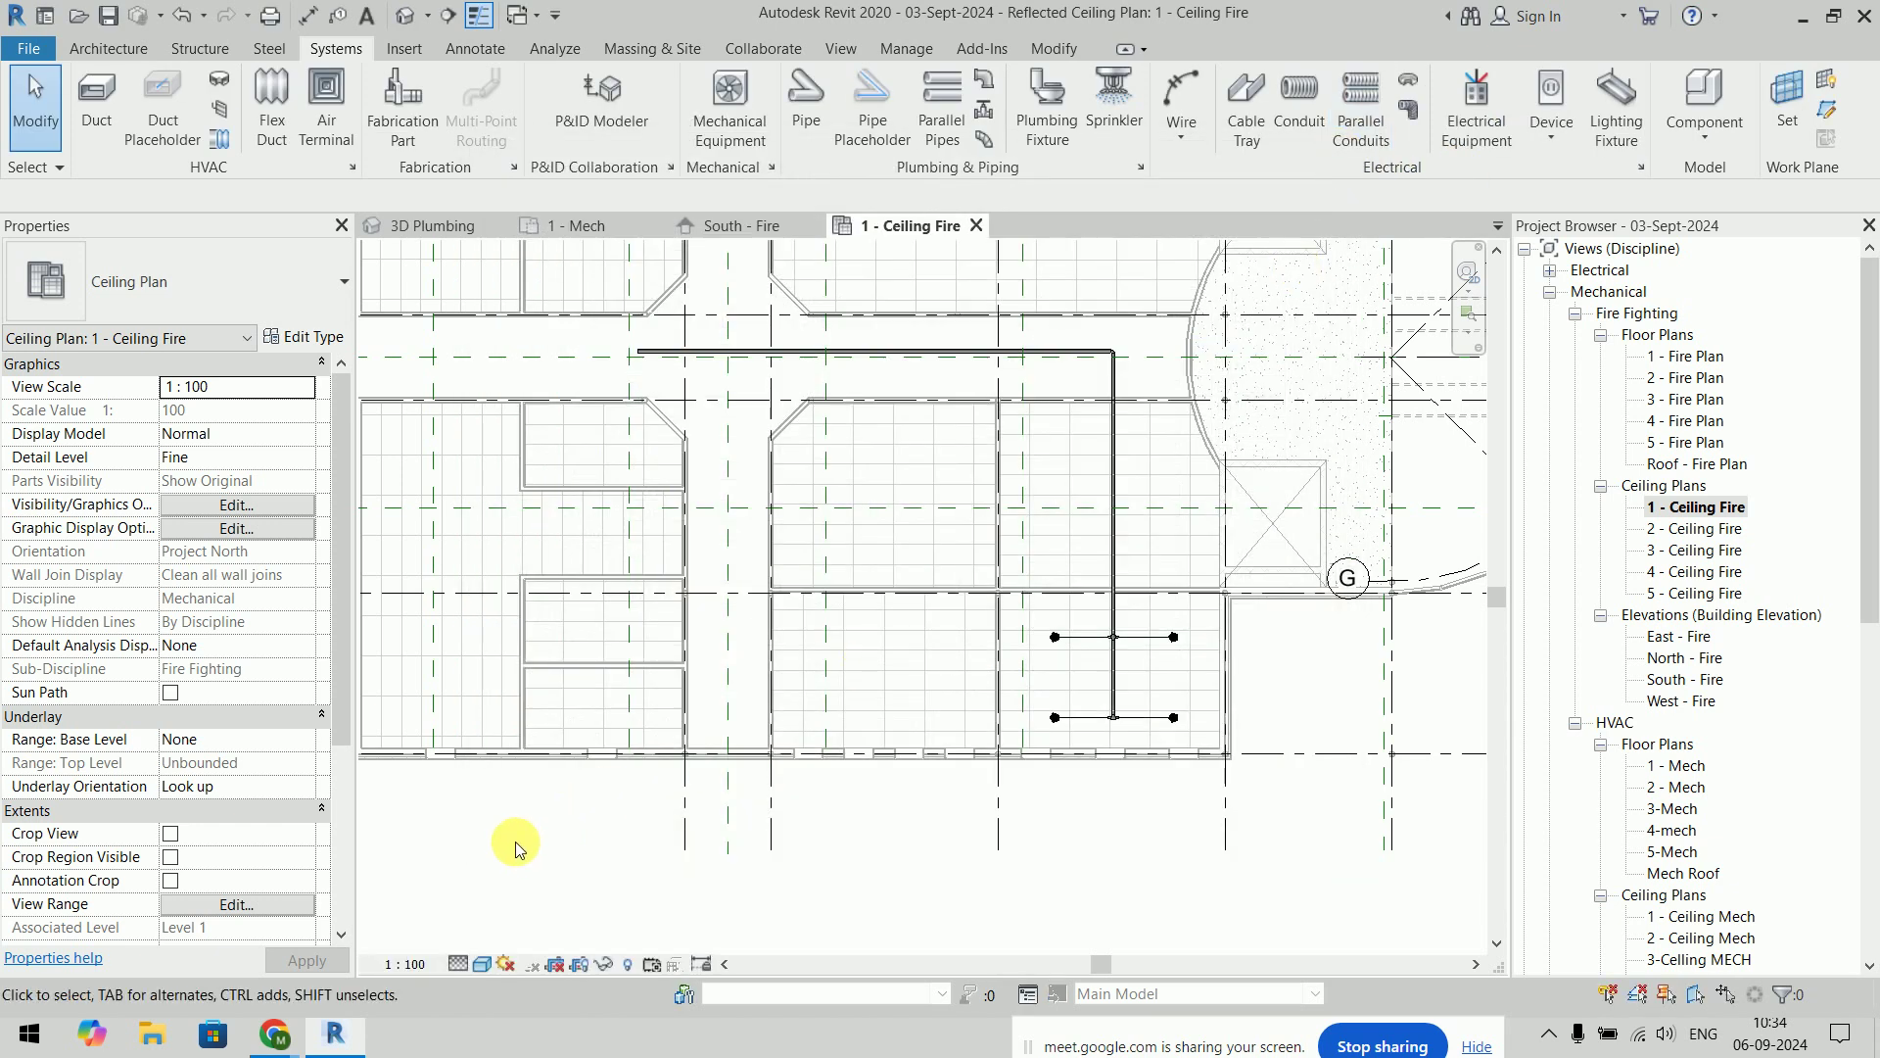
scroll(291, 777, down, 5)
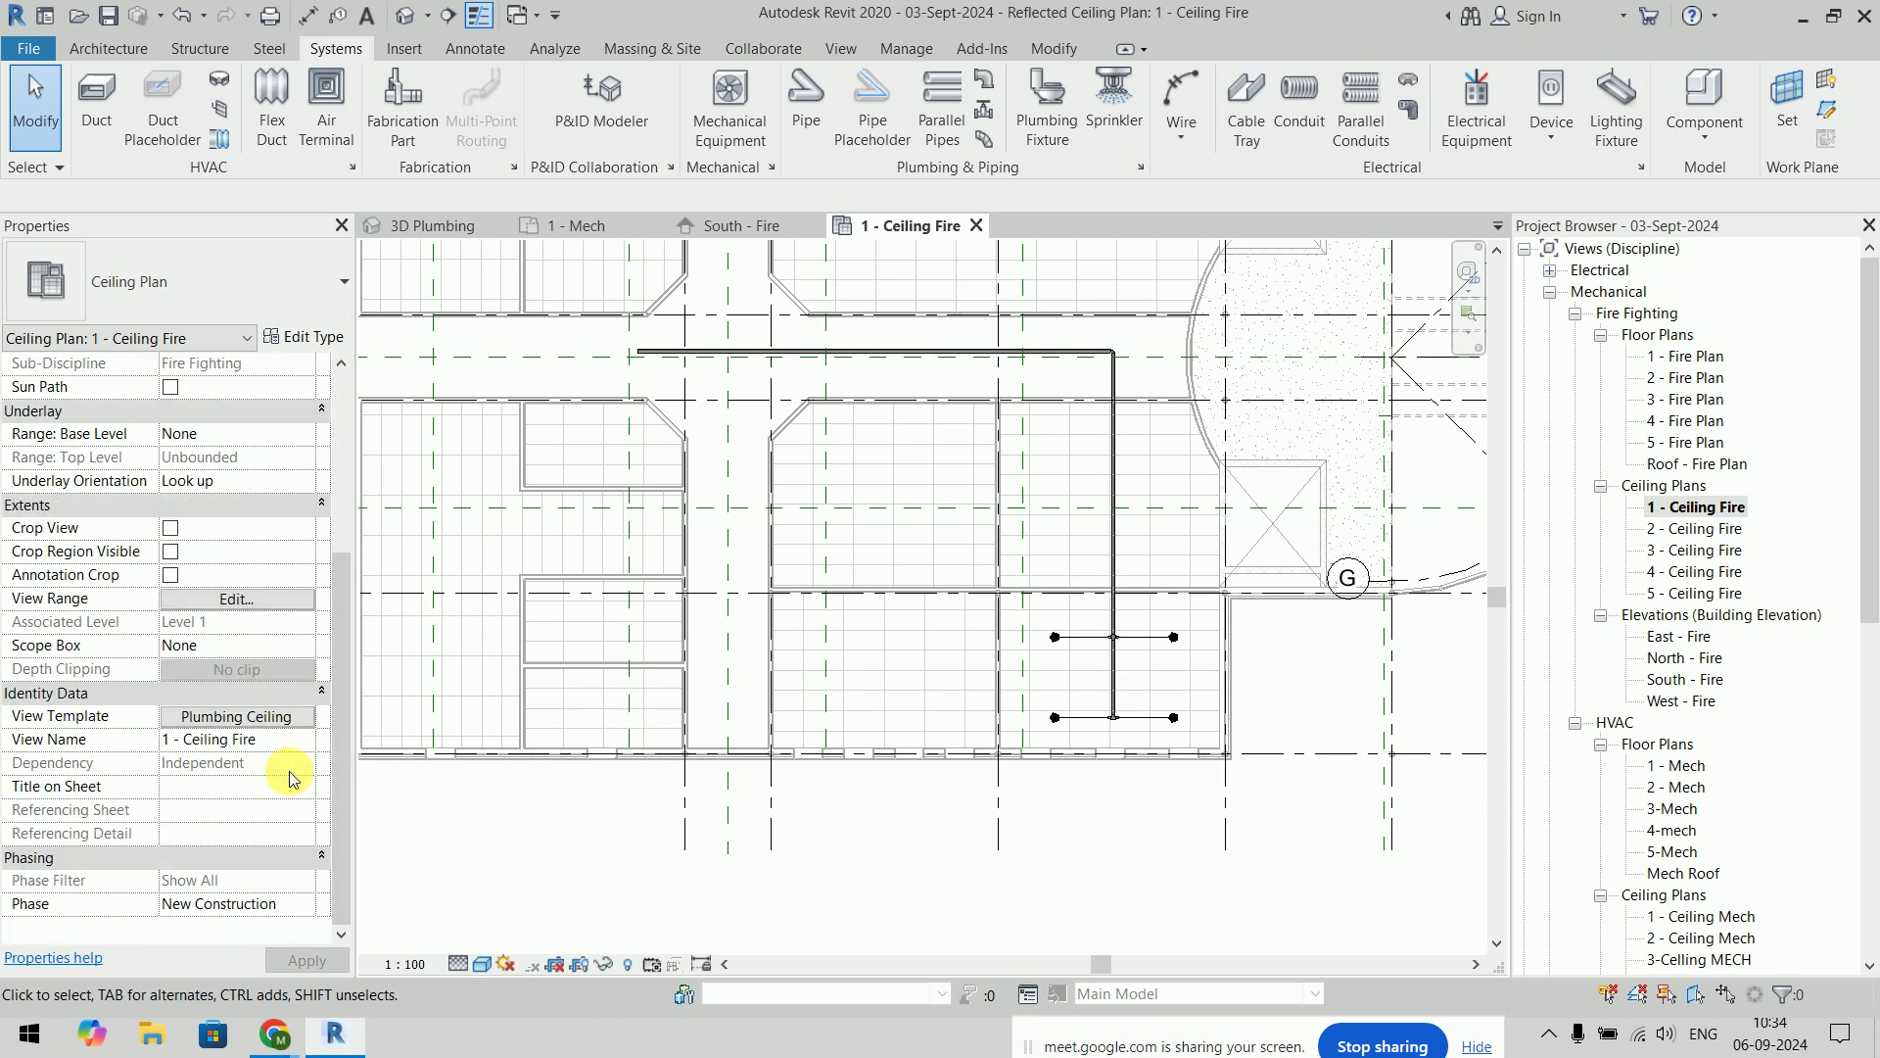
click(256, 722)
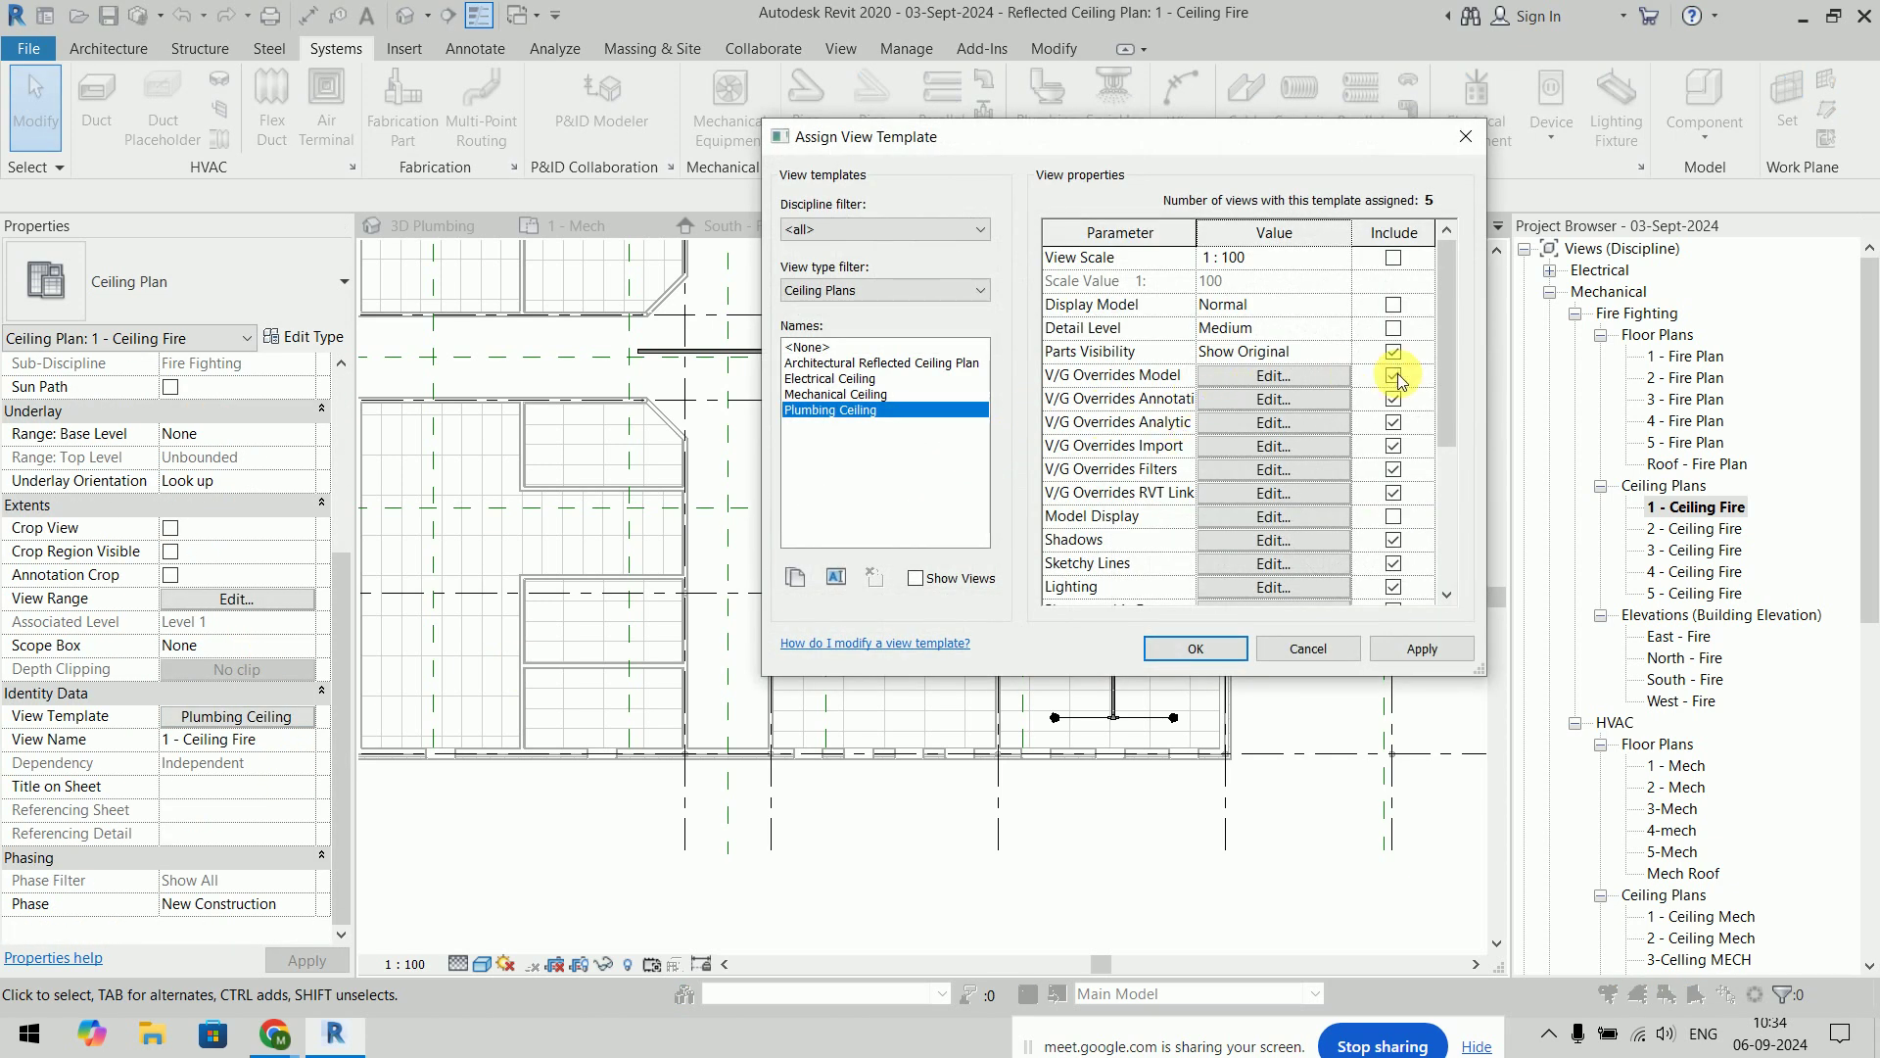
click(1186, 652)
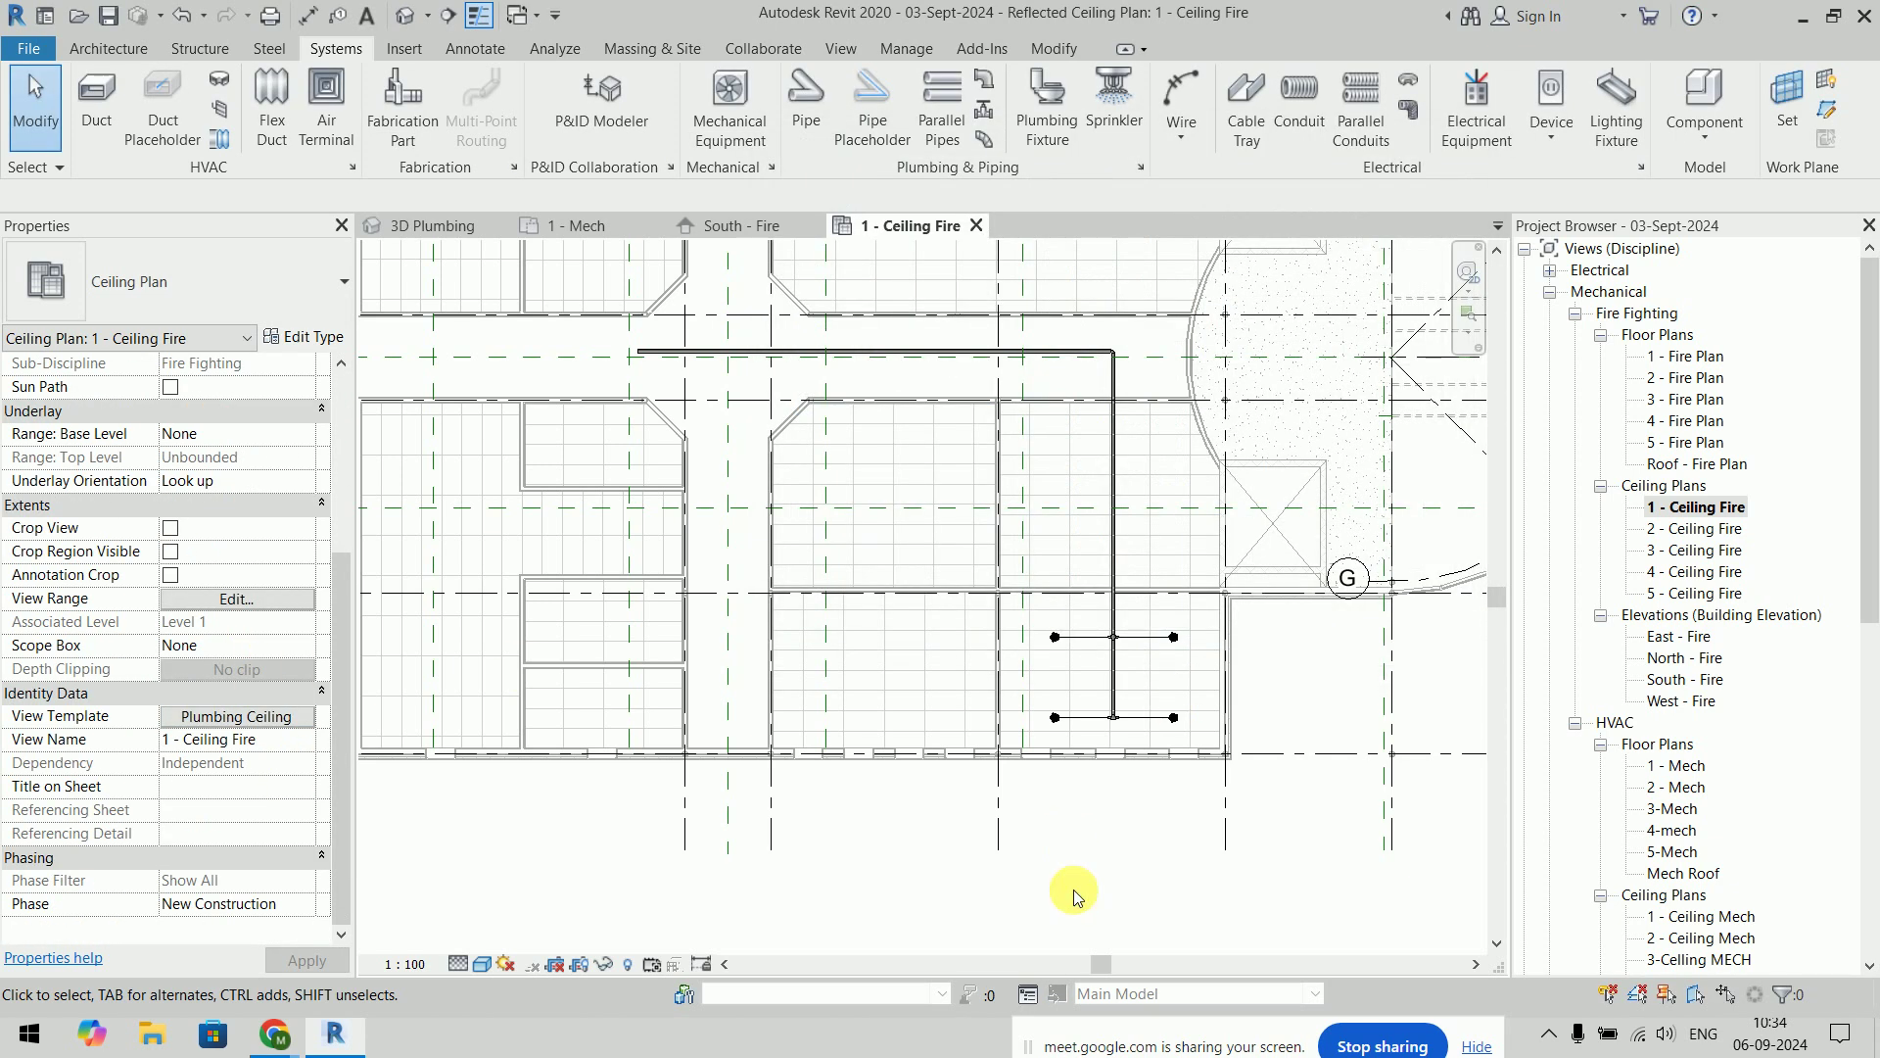
Reopen Visibility/Graphic Overrides and inspect the Pipe Fittings category
key(v)
key(v)
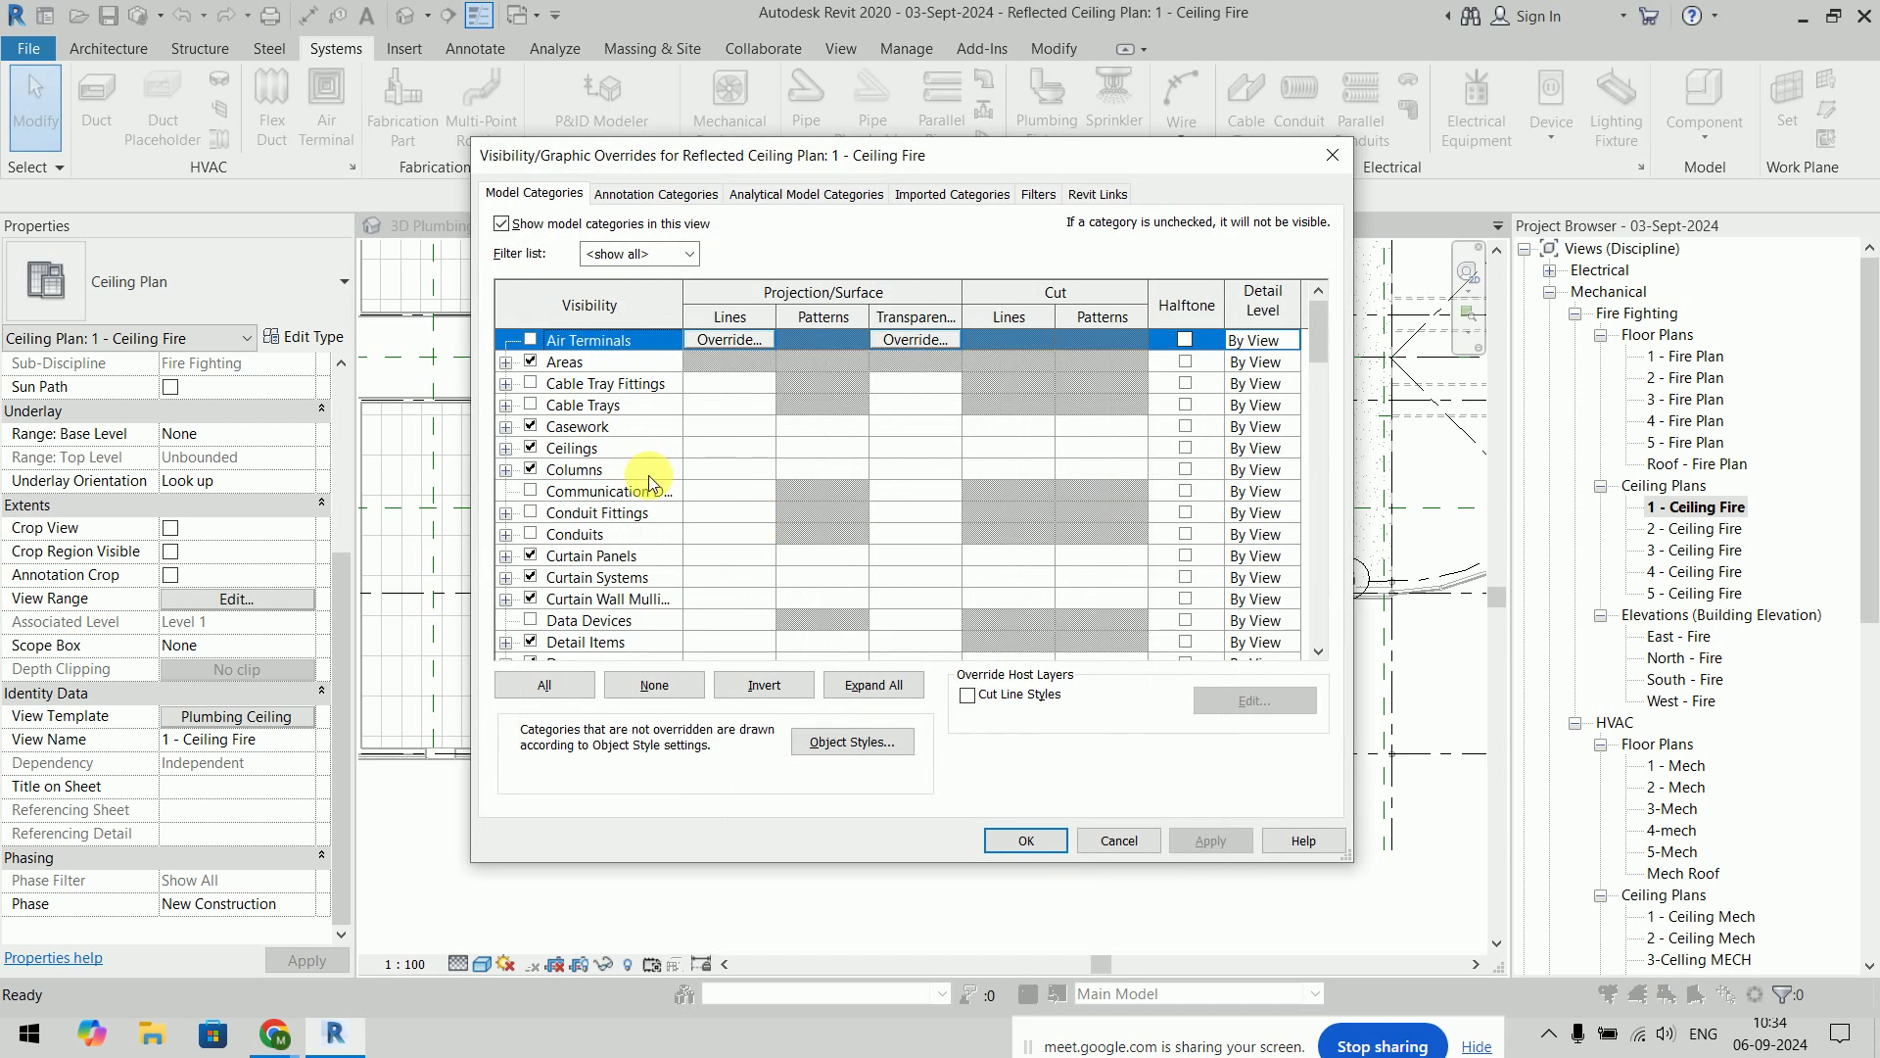
scroll(648, 474, down, 2)
scroll(648, 474, down, 3)
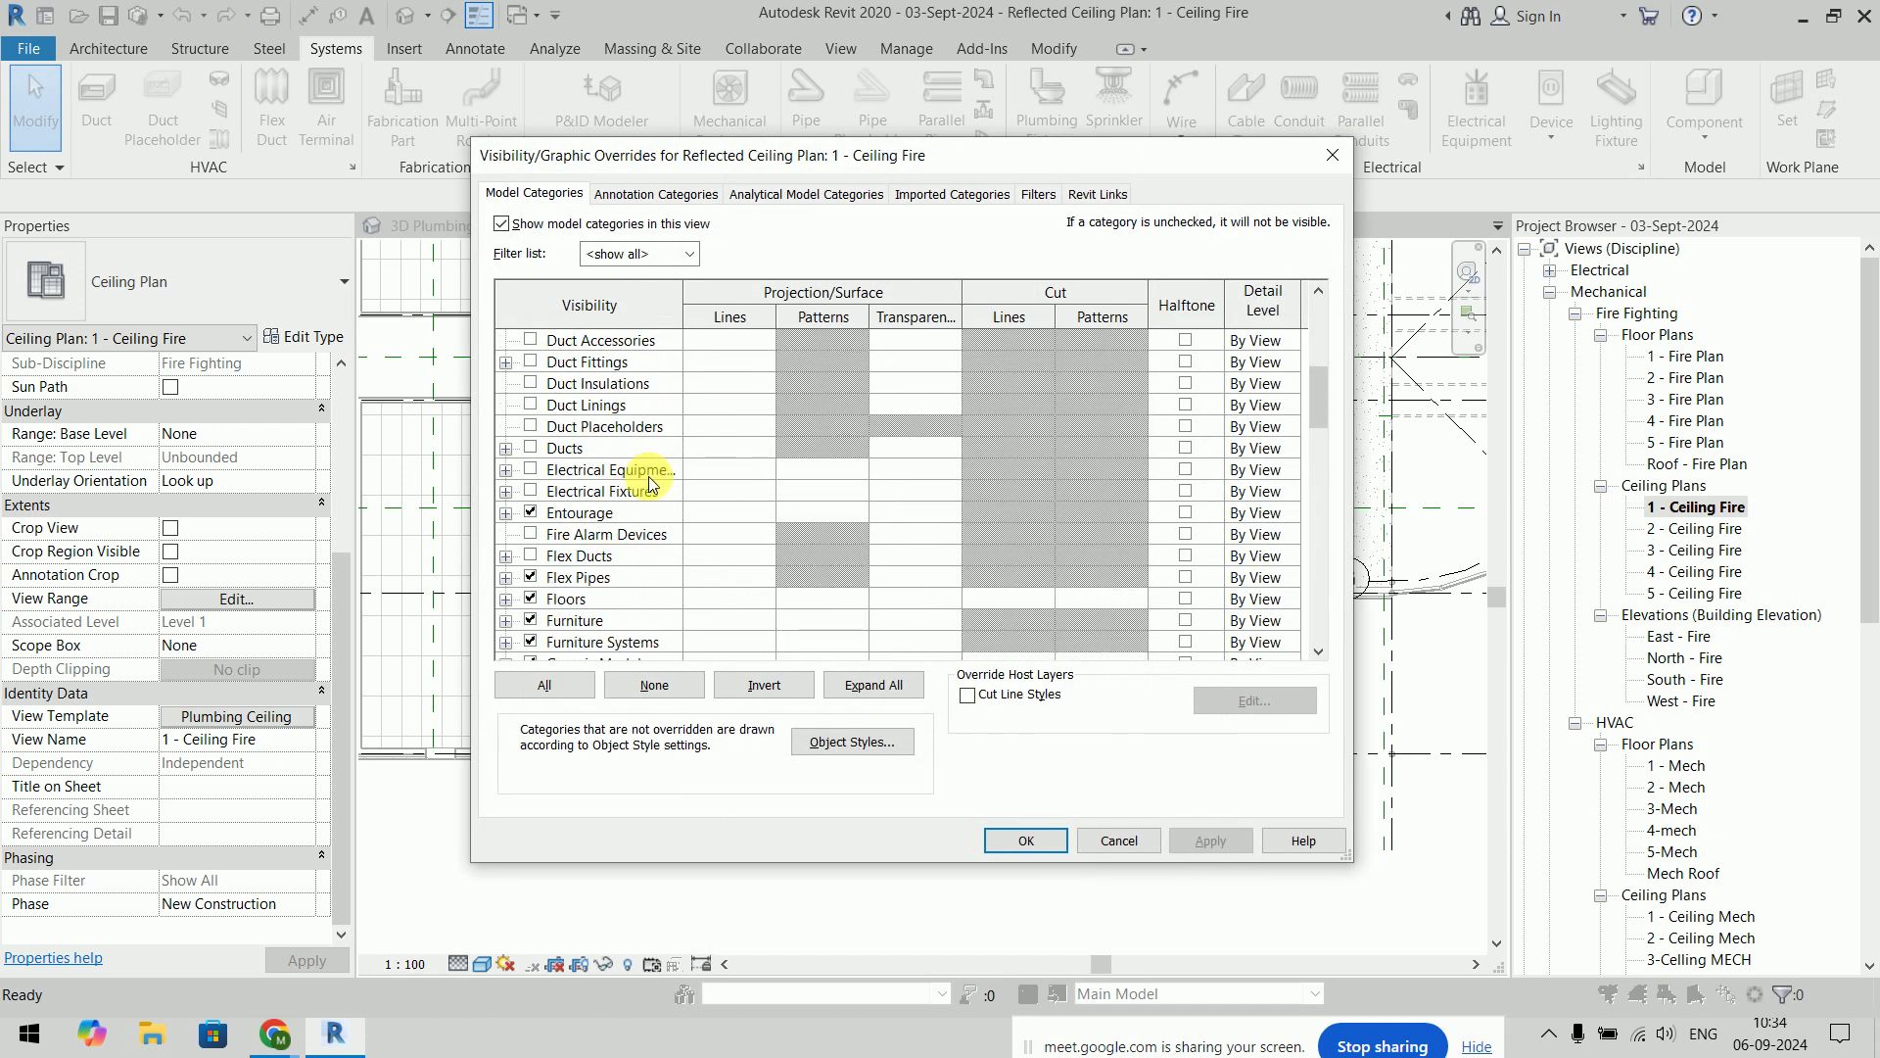
scroll(648, 483, down, 3)
scroll(648, 483, down, 3)
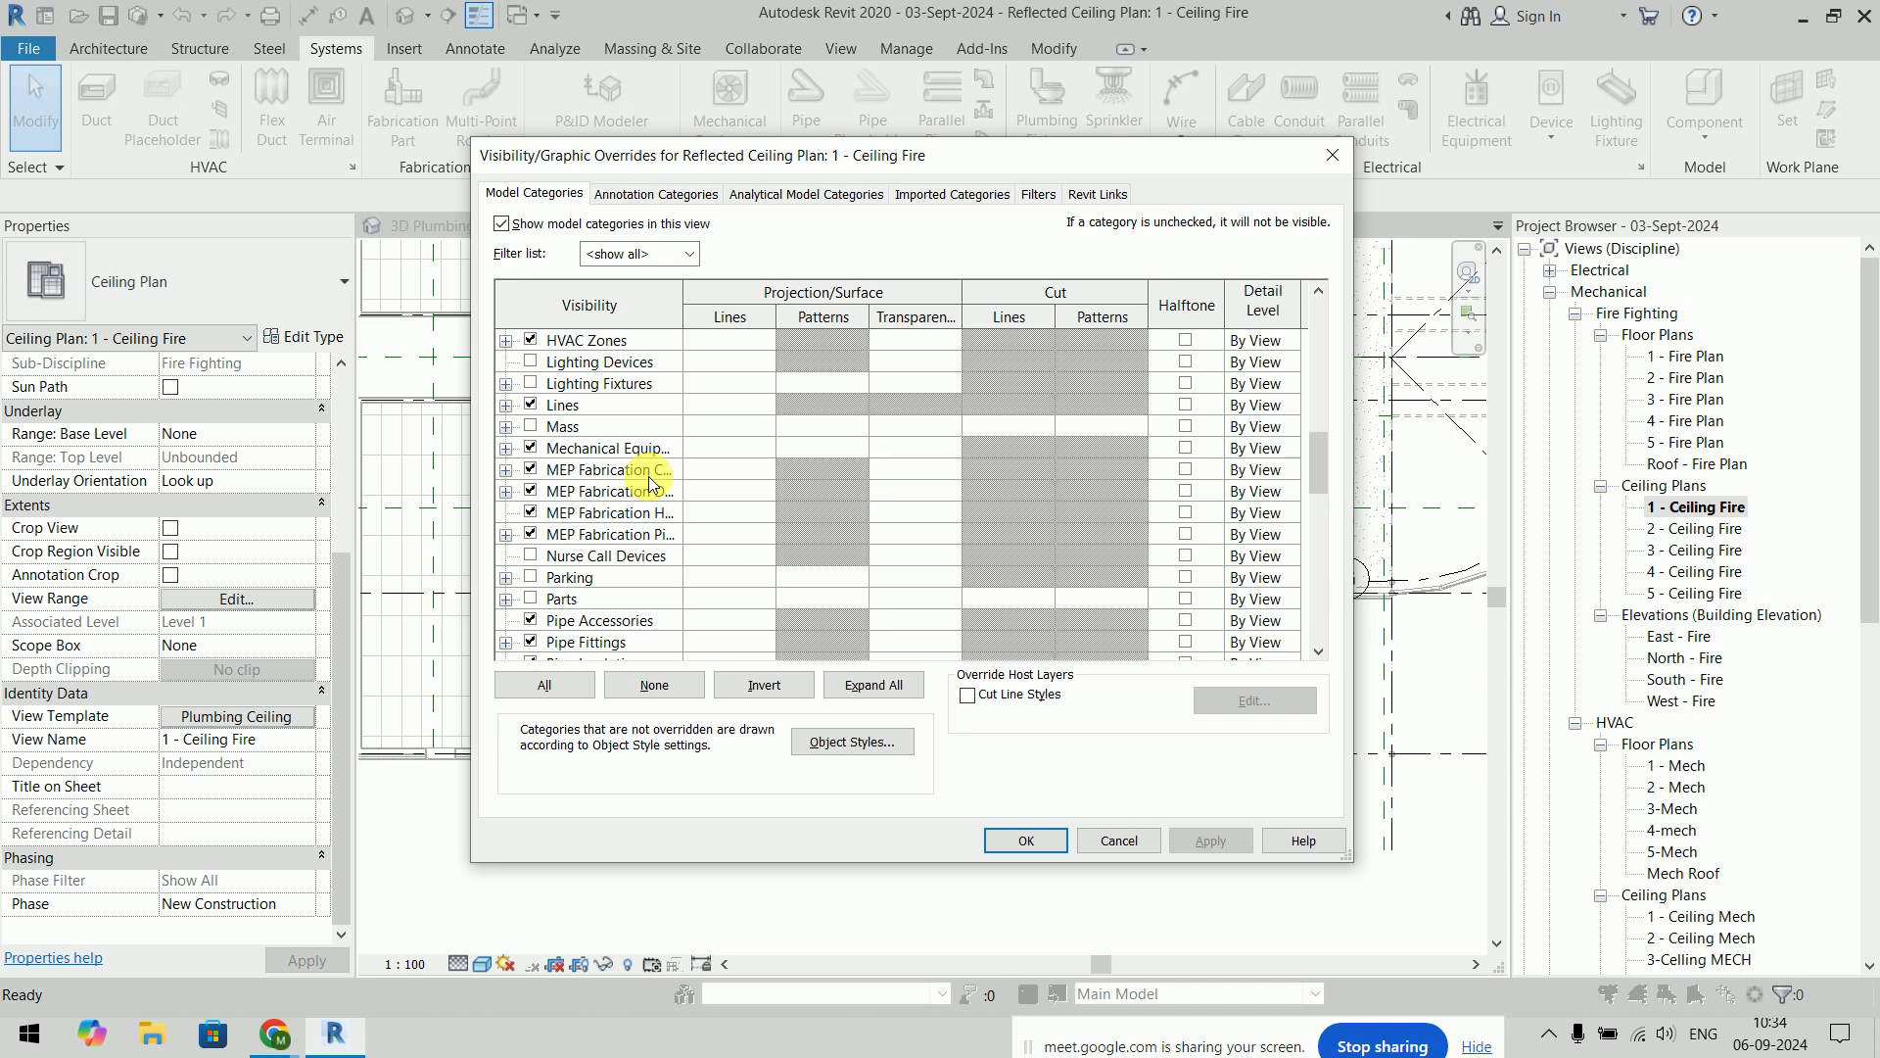
scroll(649, 482, down, 2)
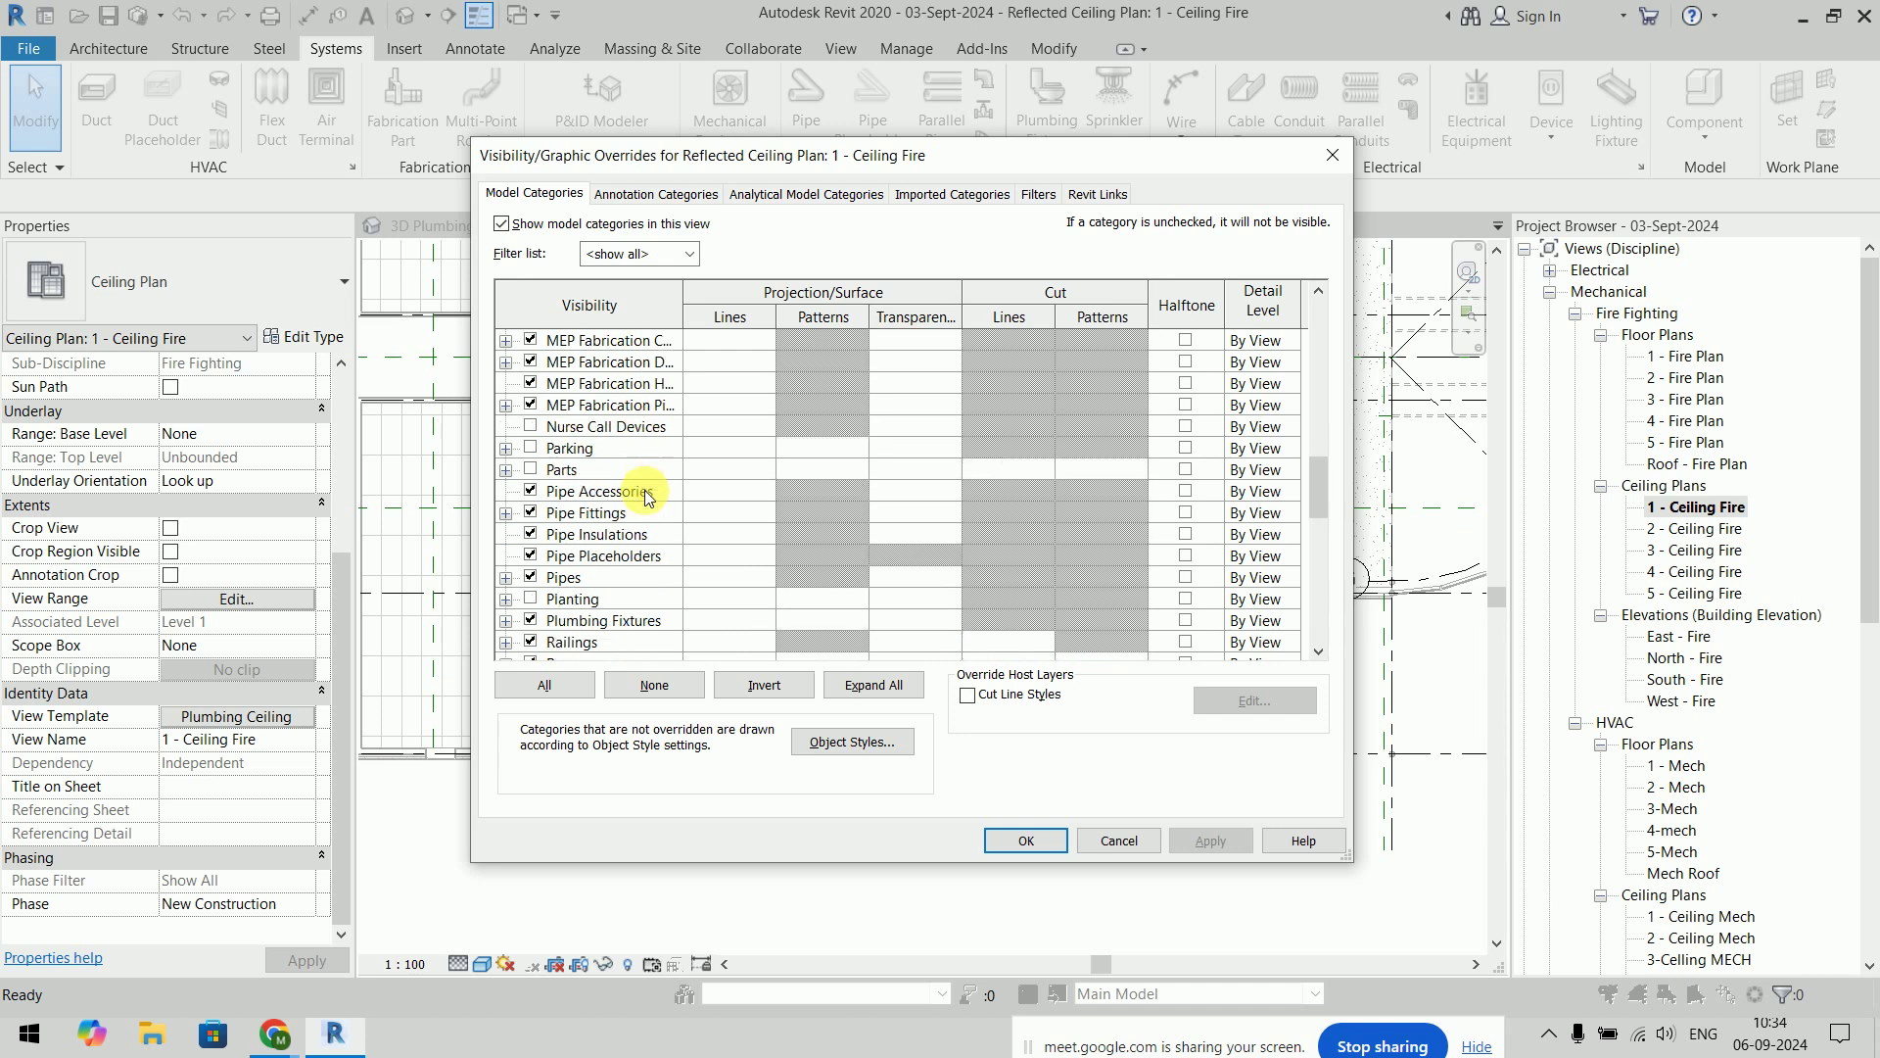
click(505, 513)
click(504, 513)
Inspect the Pipes category and its line overrides, leaving them unchanged
scroll(643, 505, down, 1)
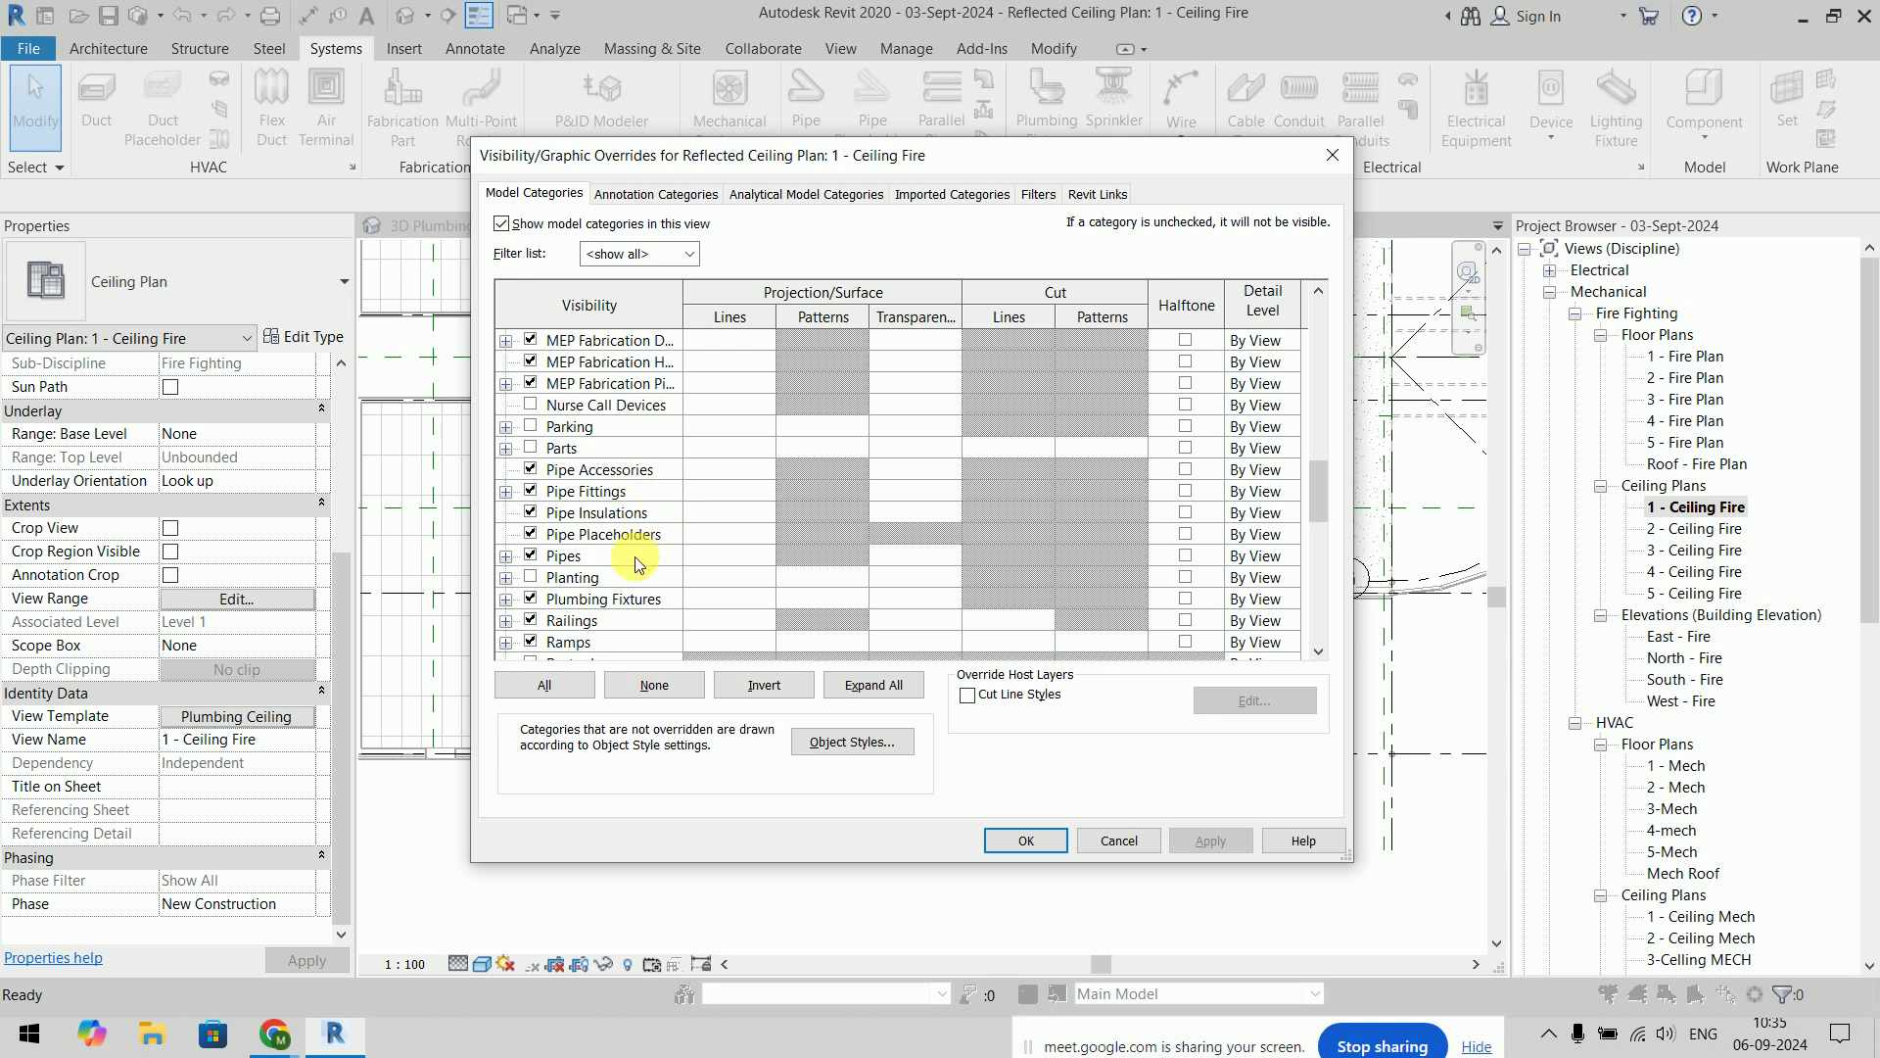
click(505, 556)
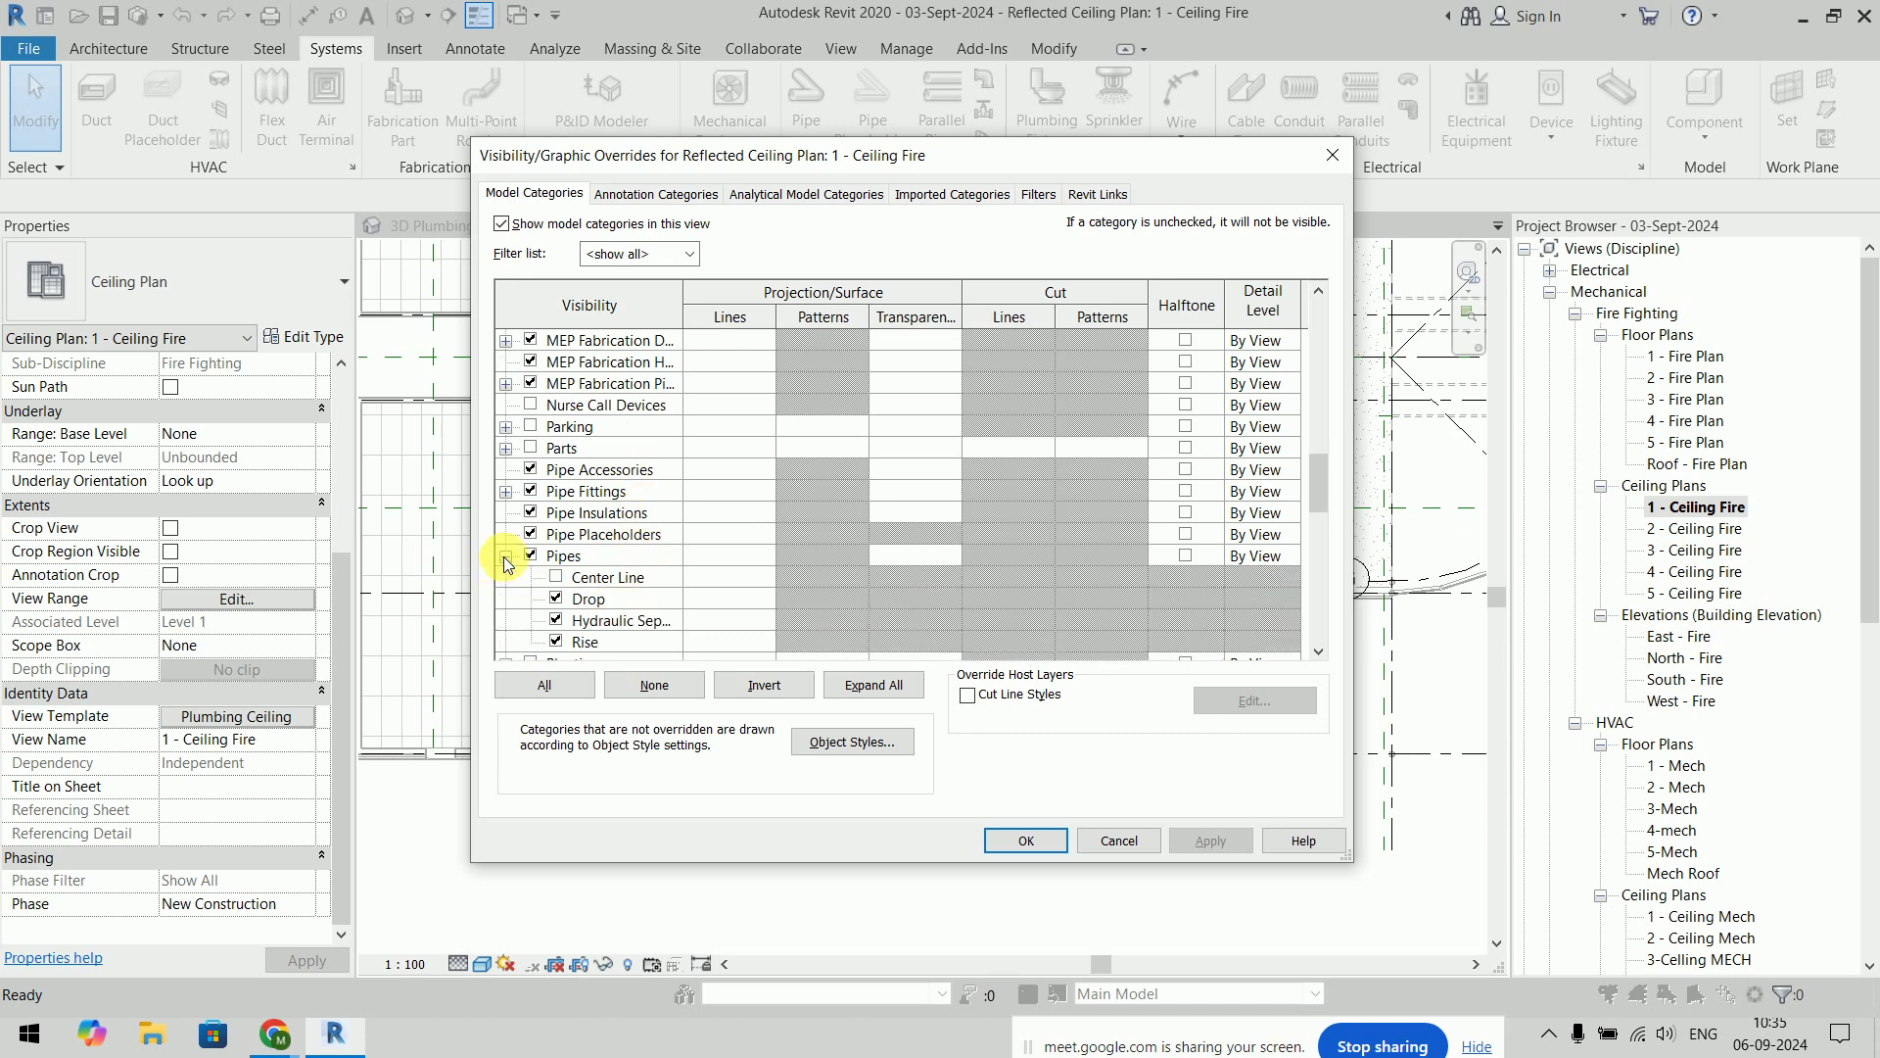
click(505, 556)
click(635, 557)
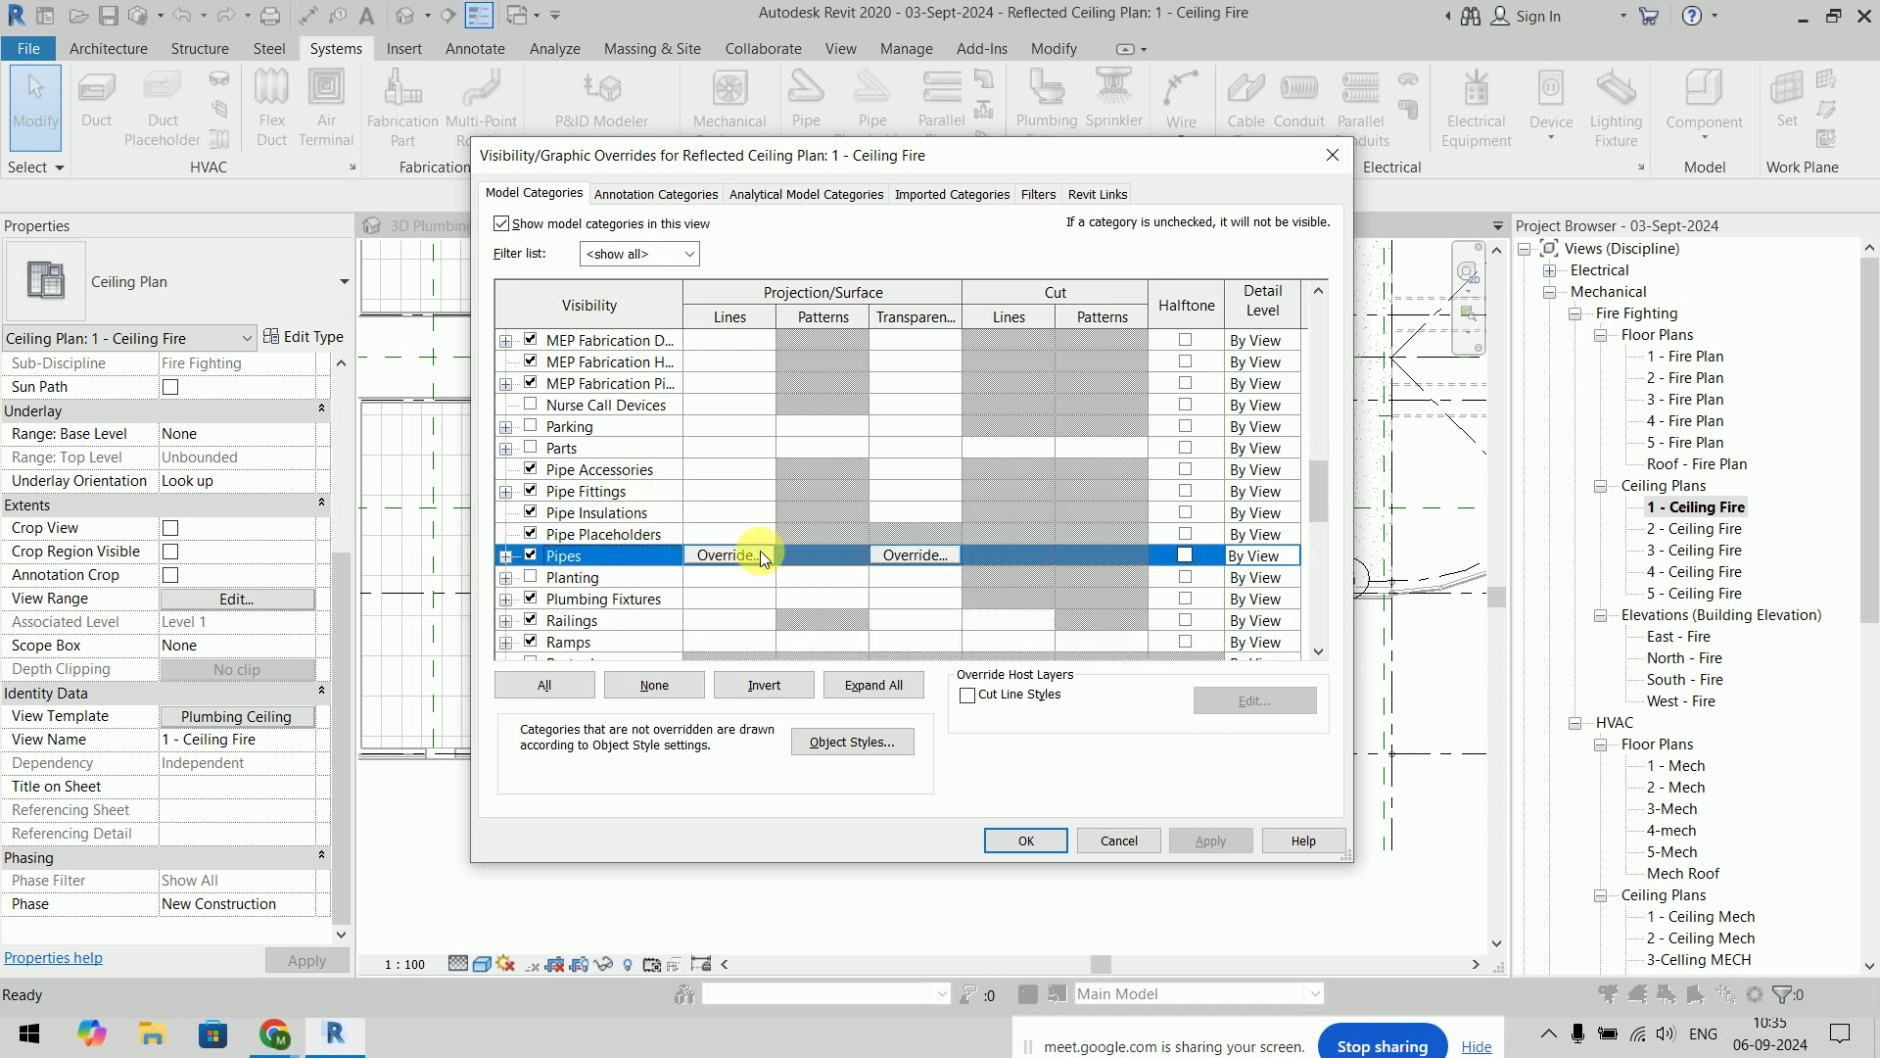
click(729, 556)
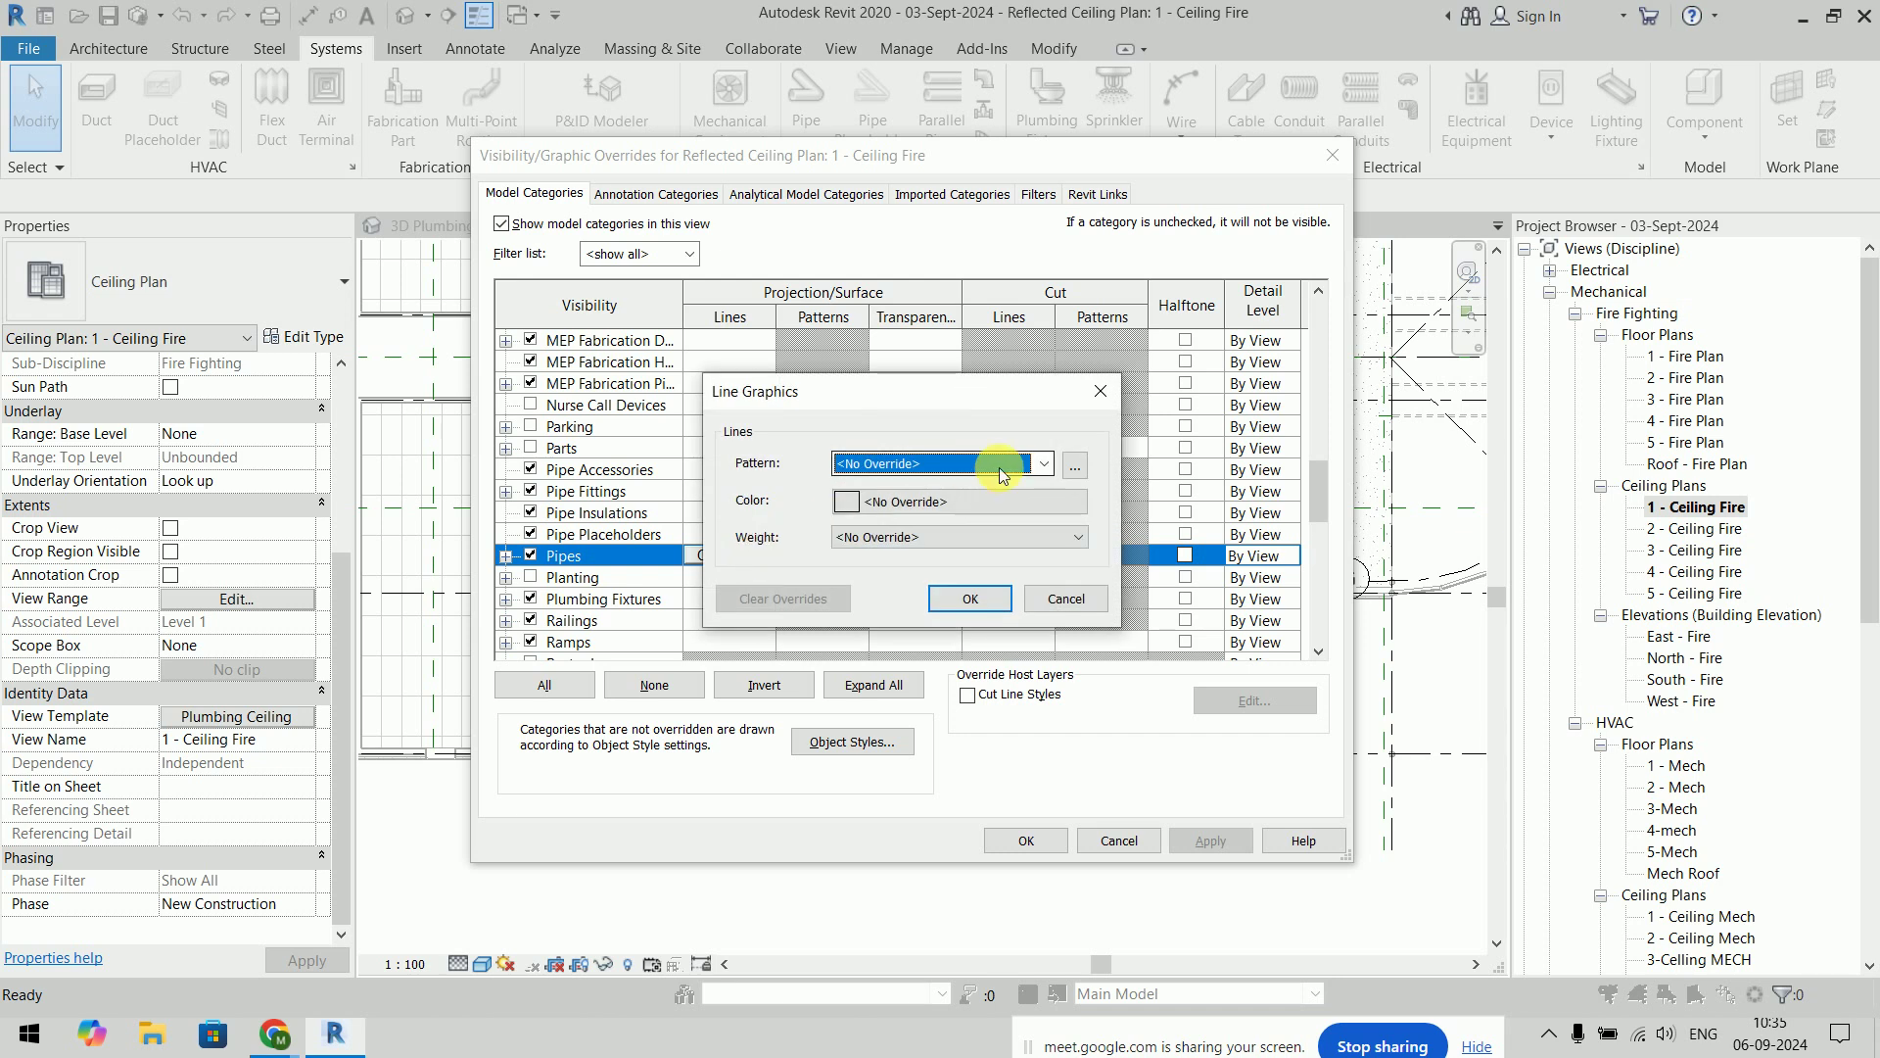
click(1065, 599)
click(1120, 841)
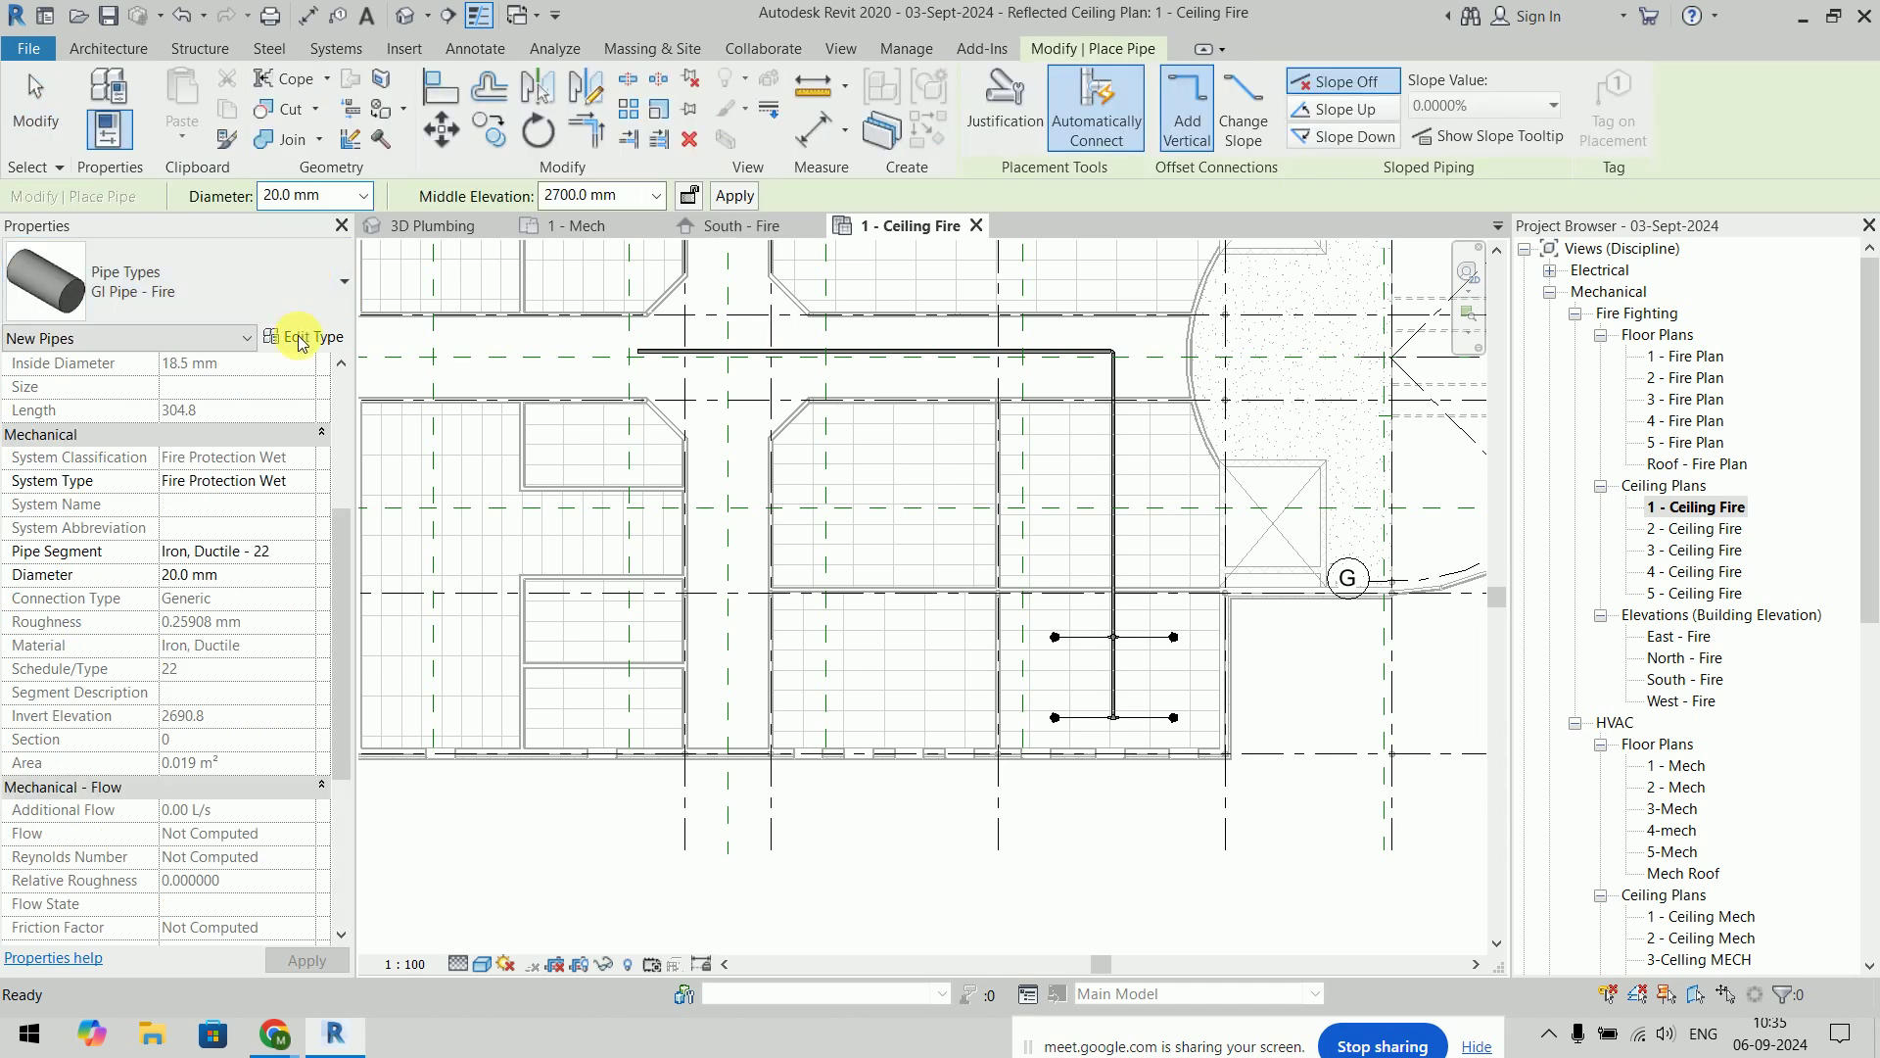
Keep GI Pipe - Fire as the pipe type and review its routing preferences and segment sizes
click(291, 284)
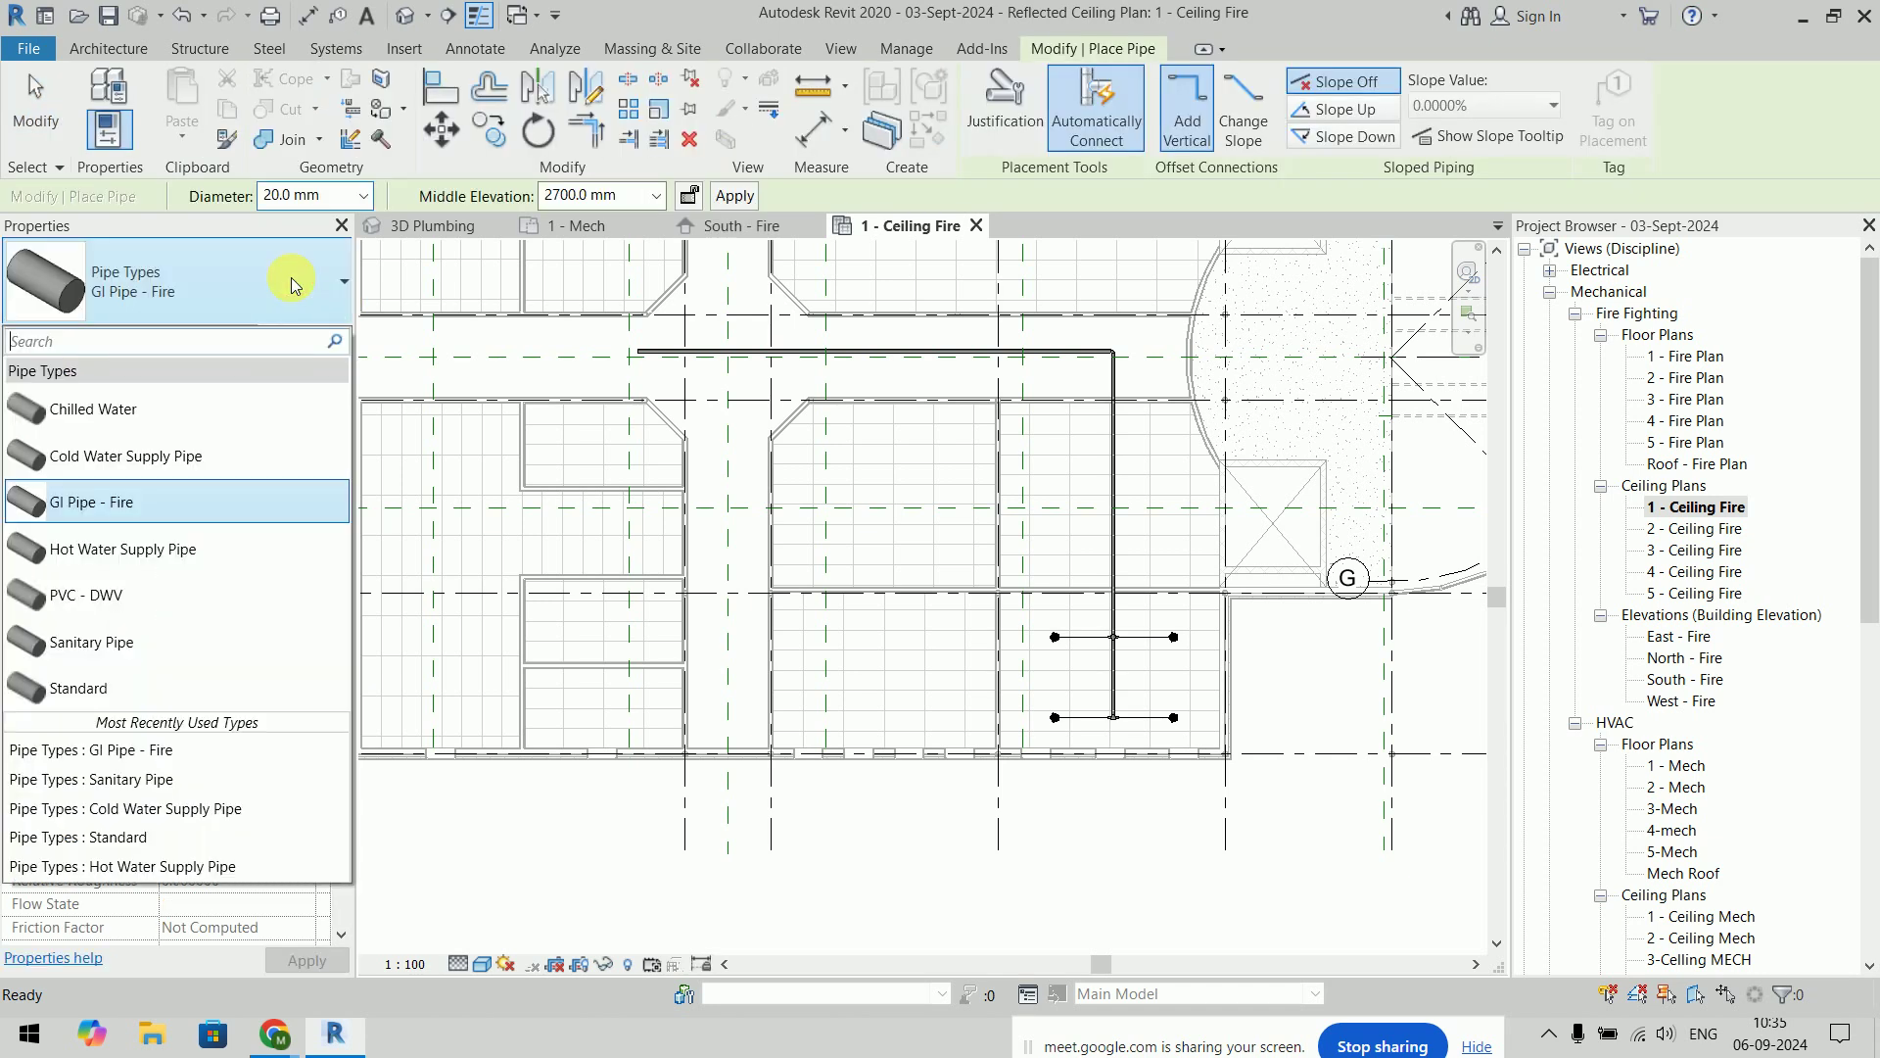
click(291, 284)
click(316, 338)
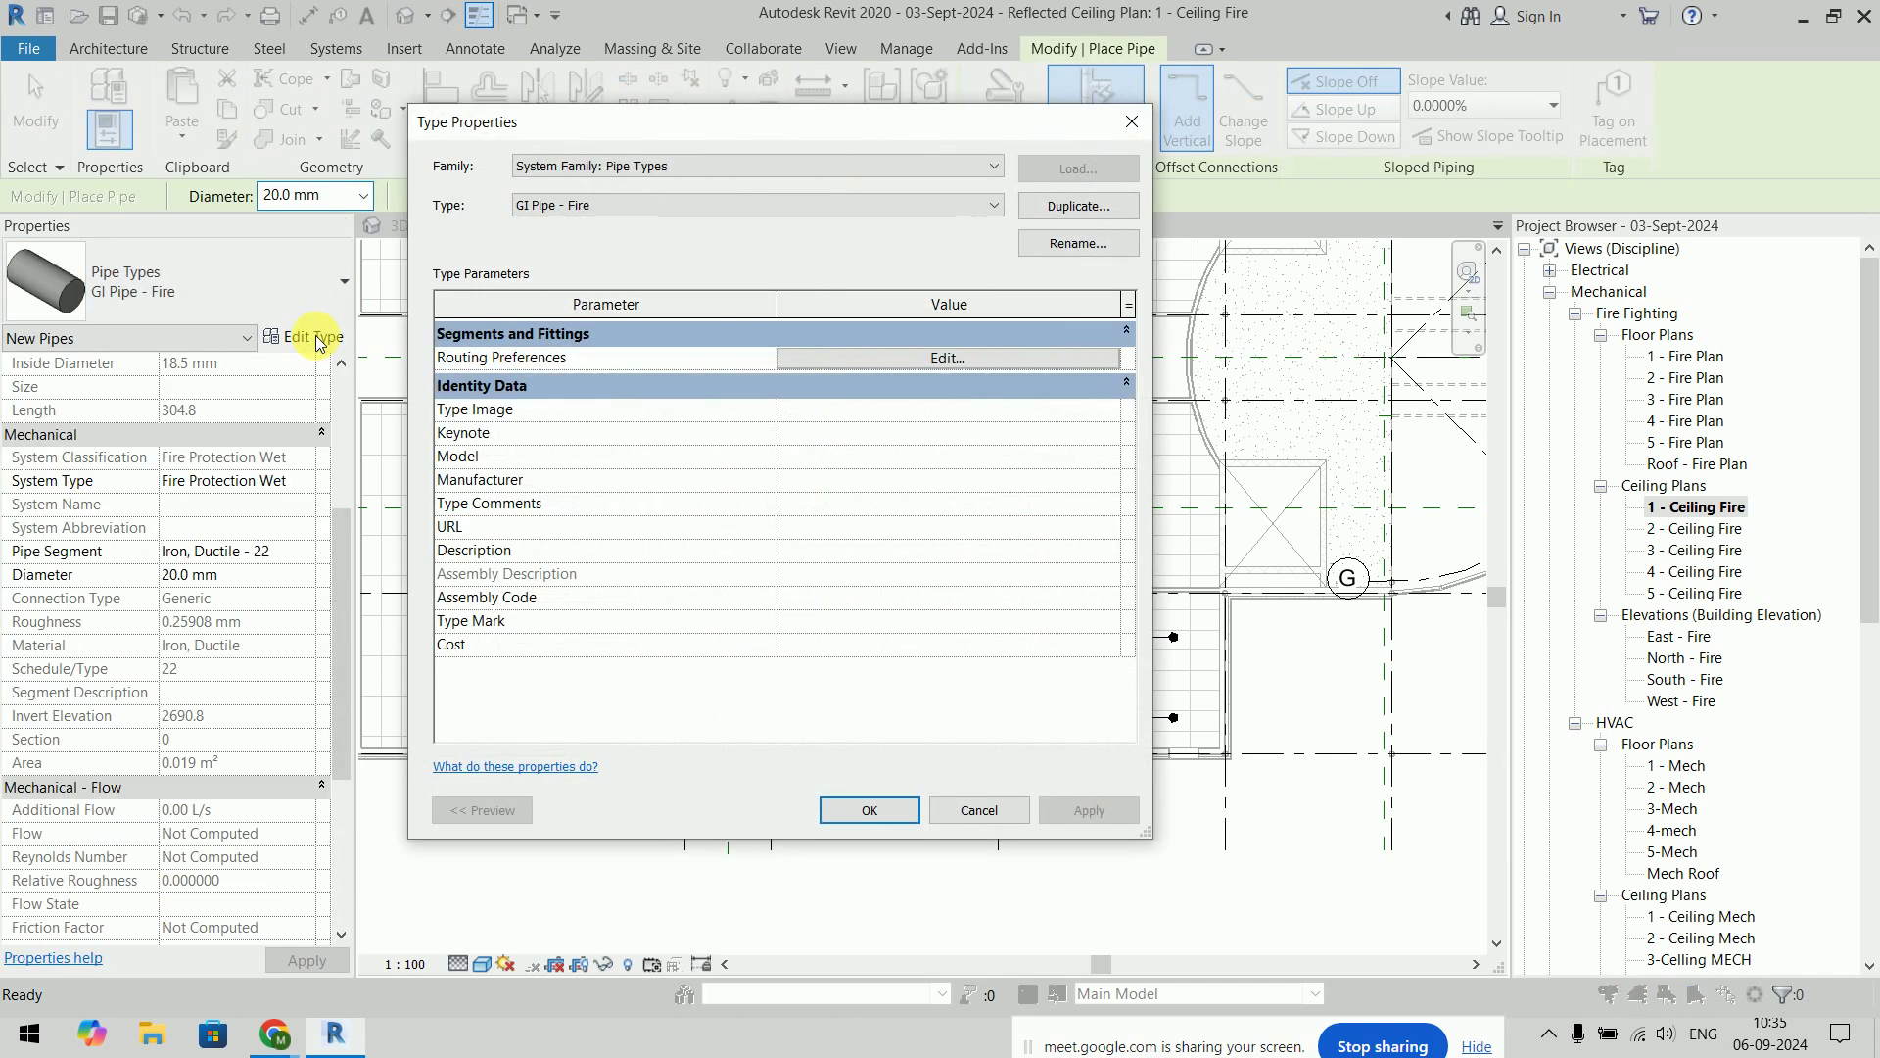
click(1004, 358)
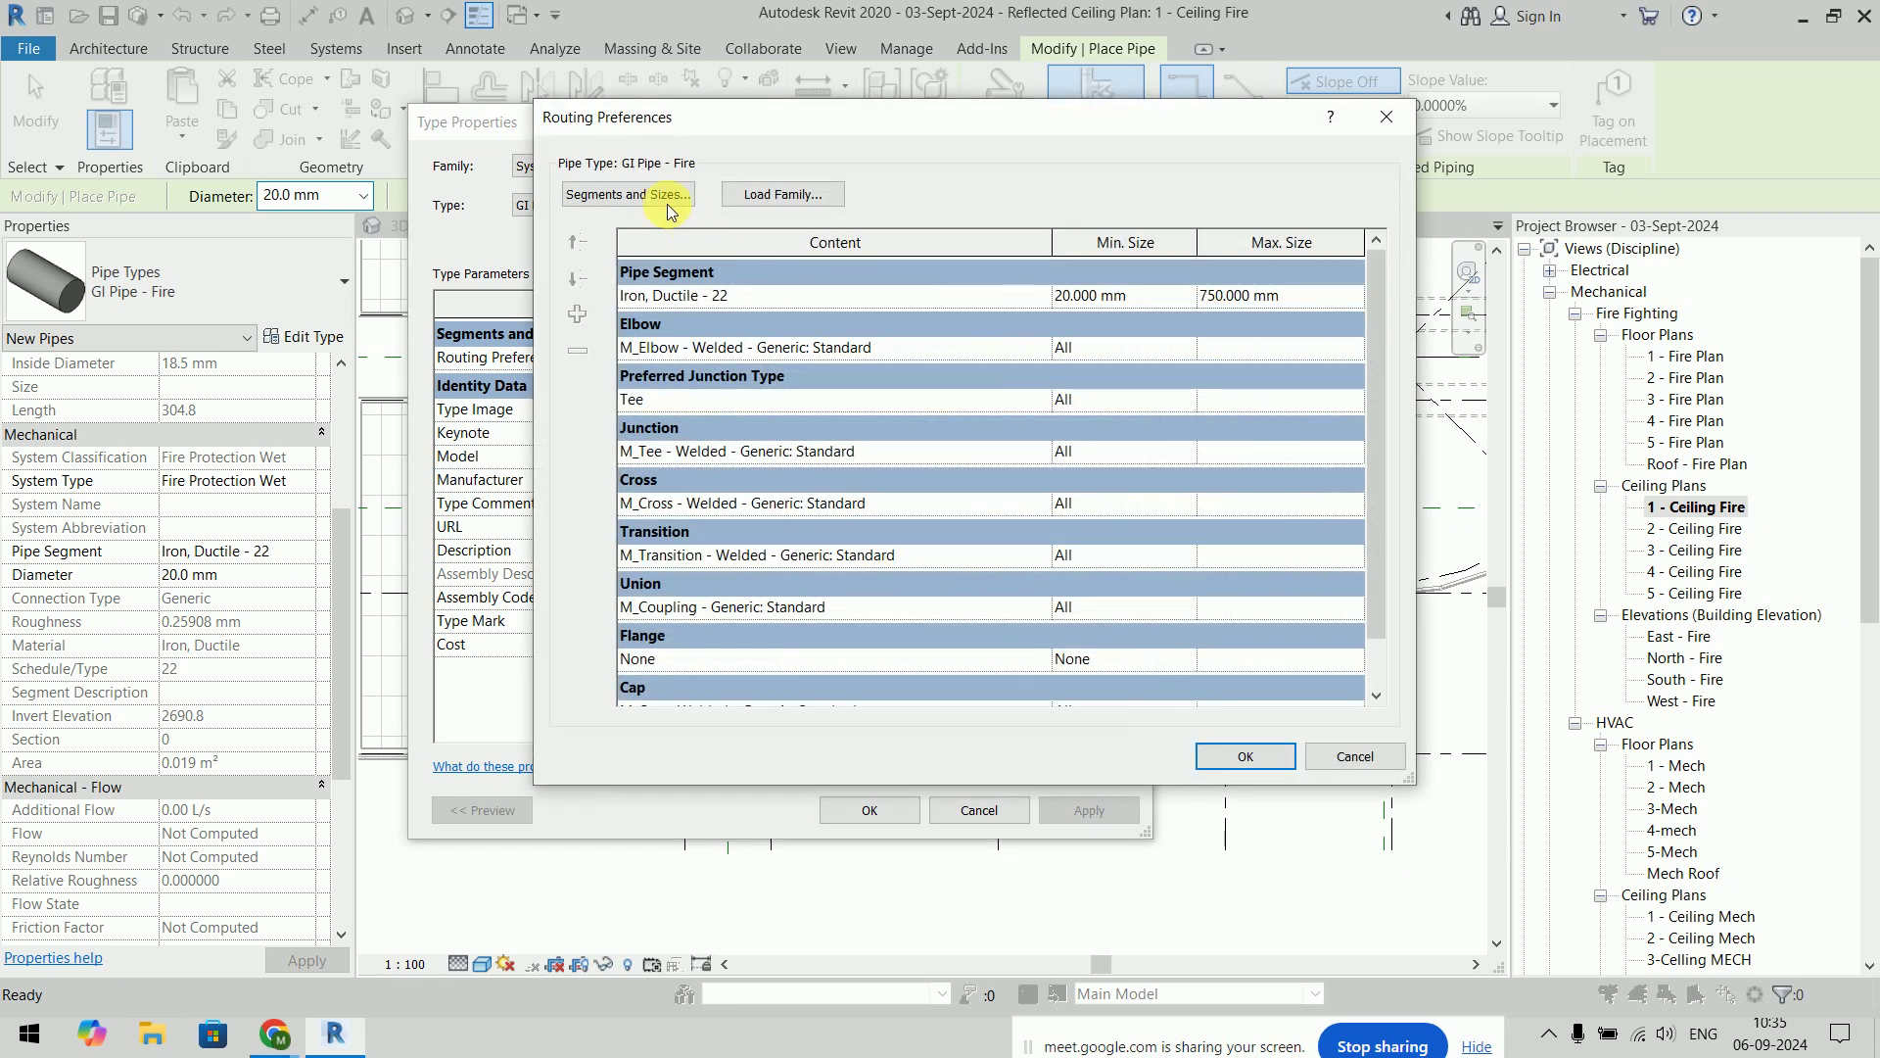
click(666, 196)
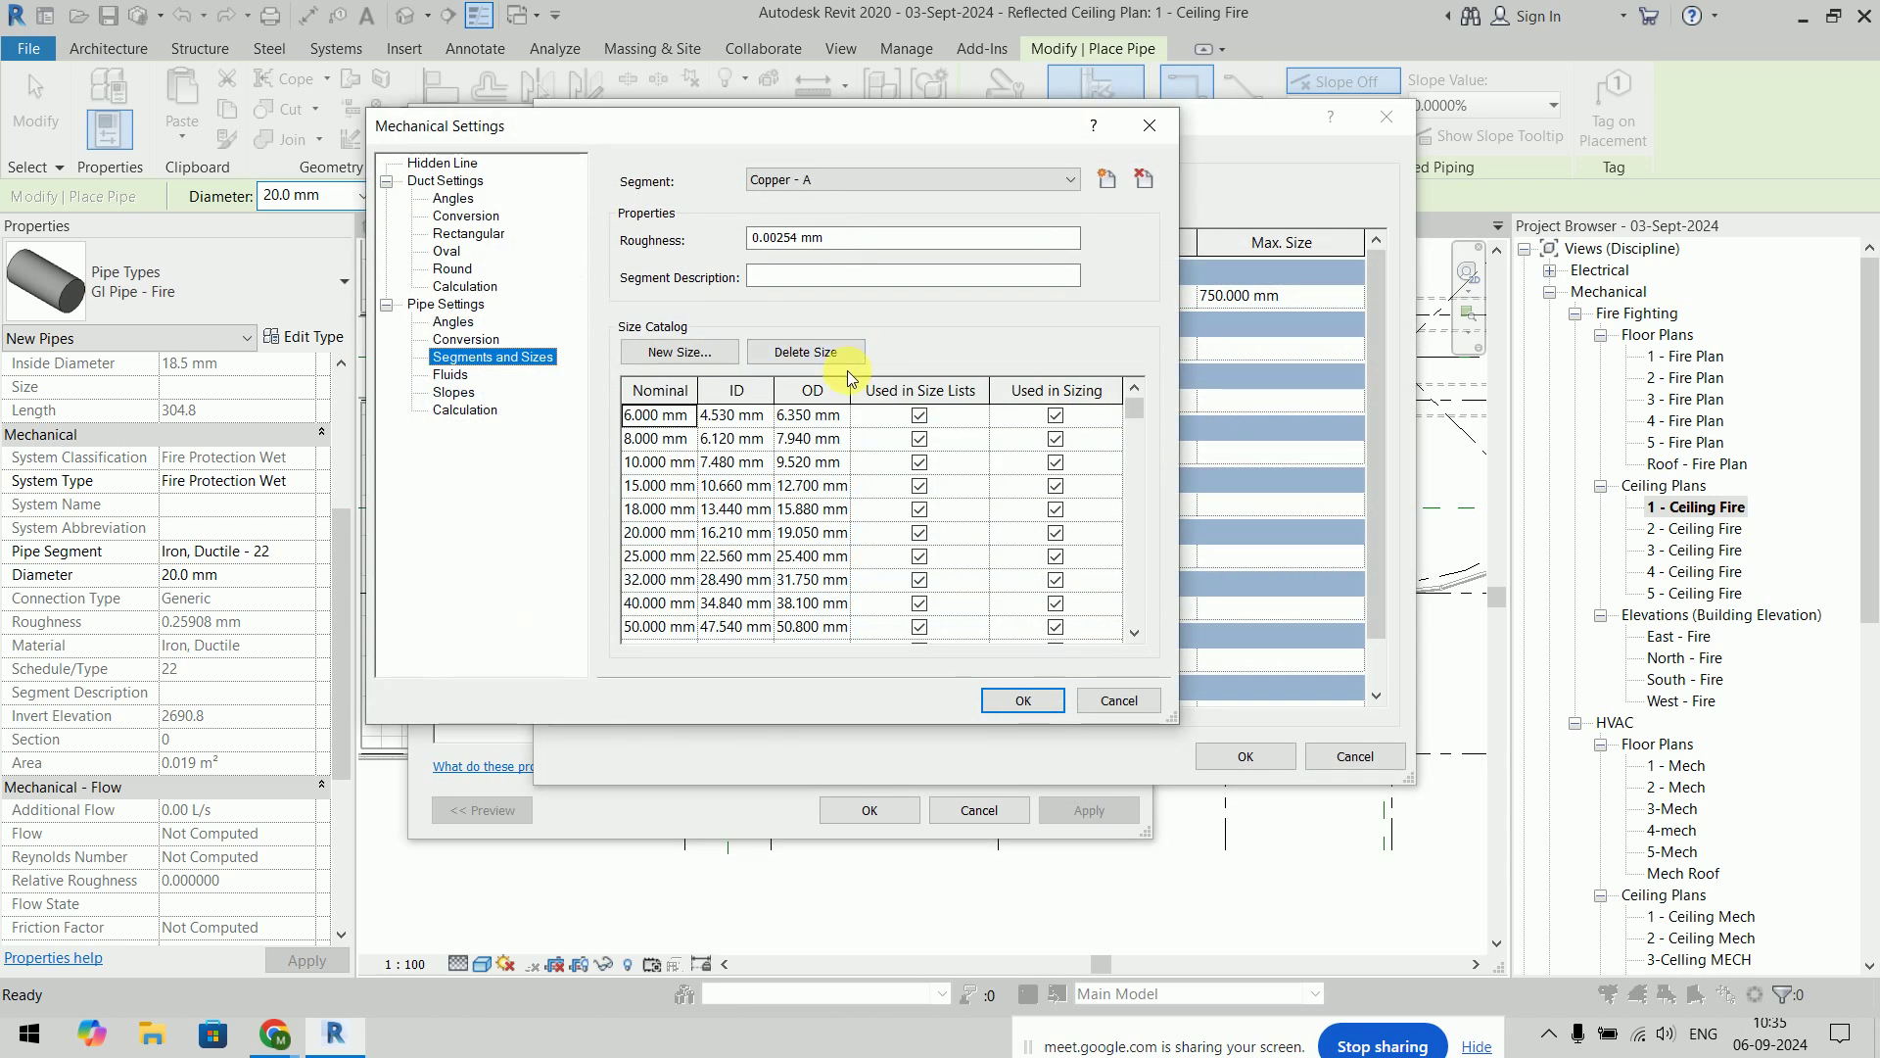
click(1022, 699)
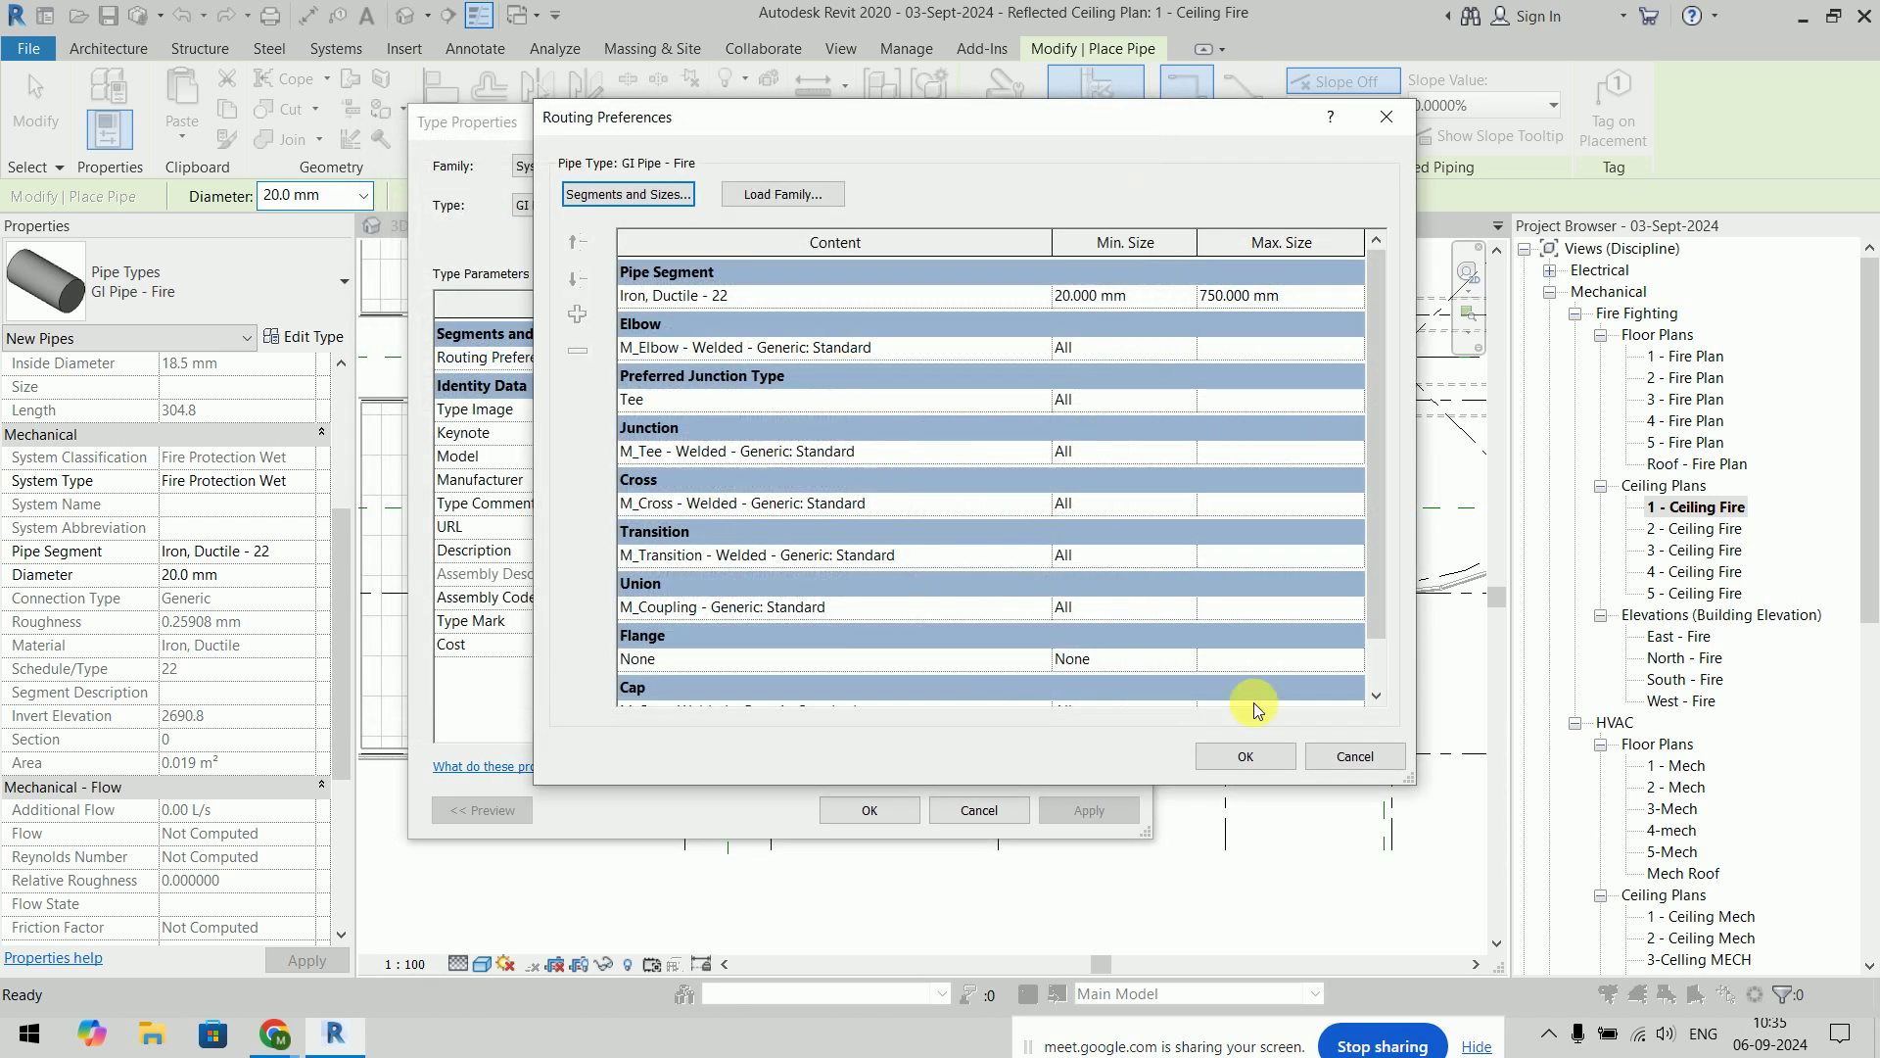
click(1245, 757)
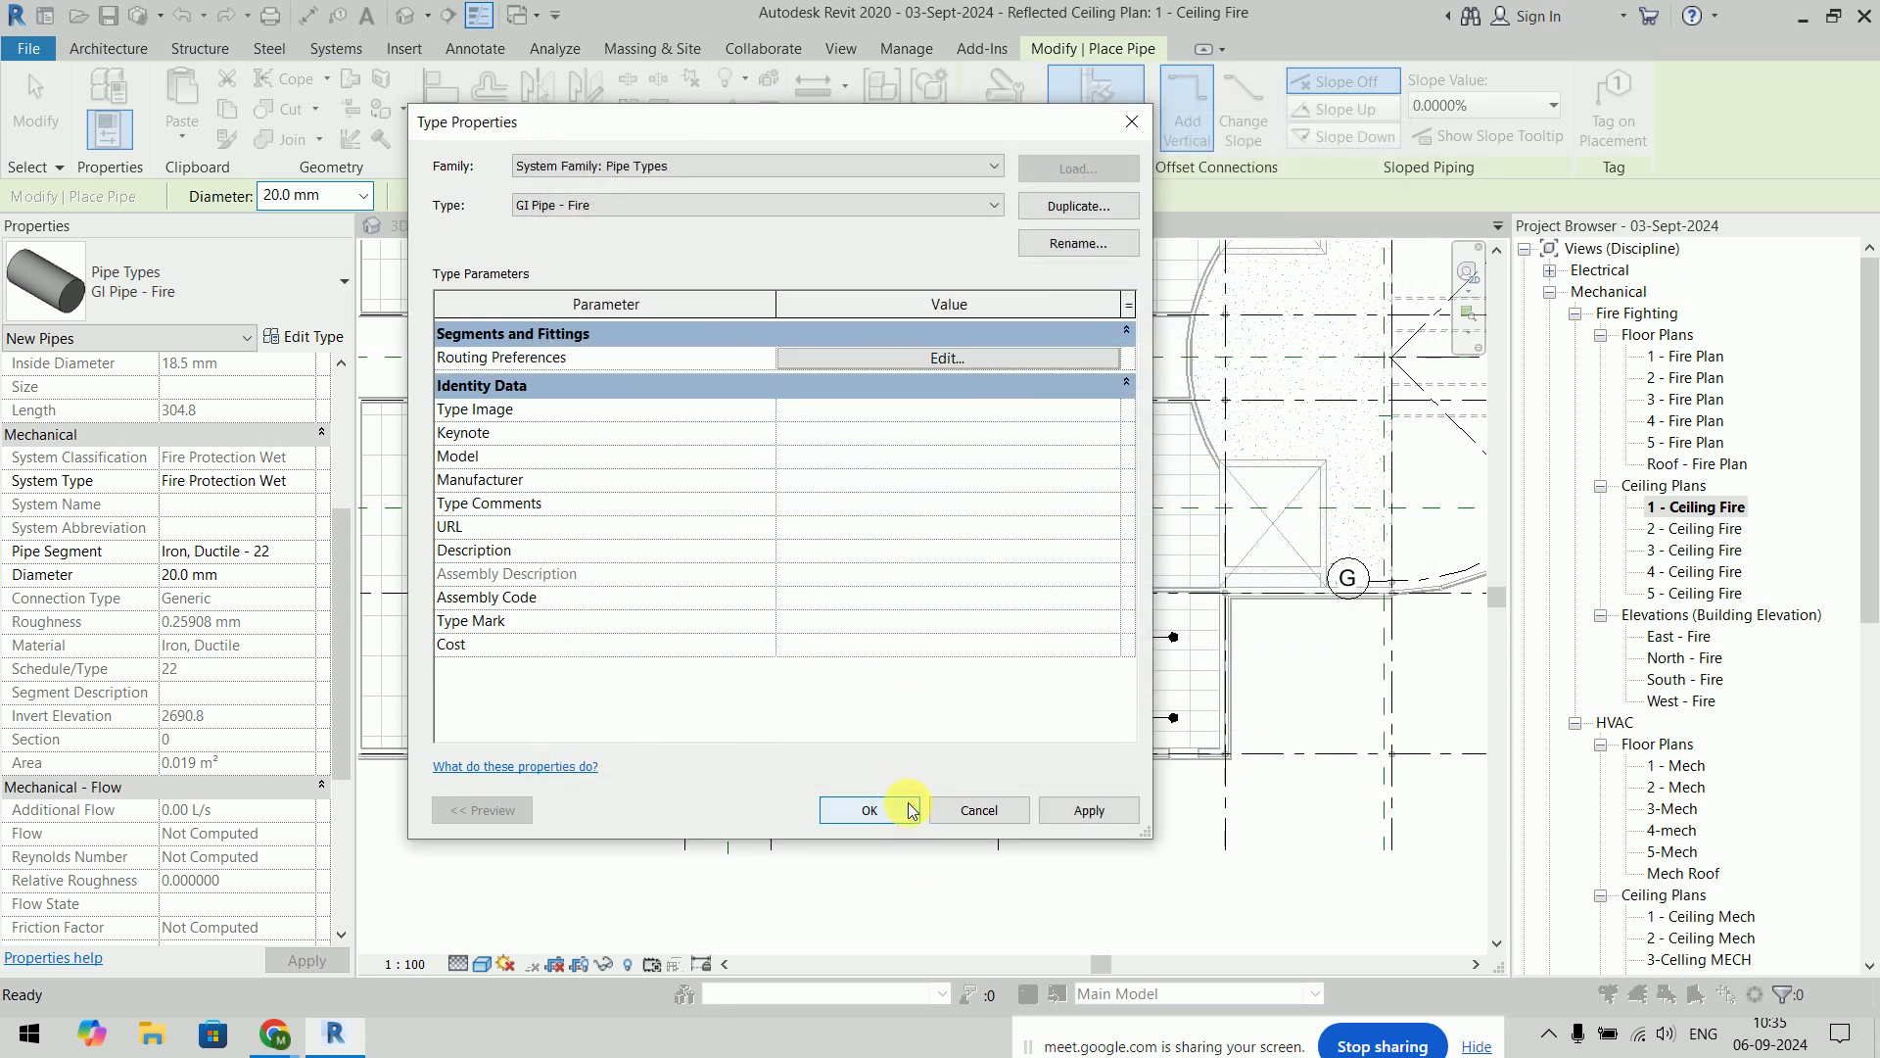
key(Return)
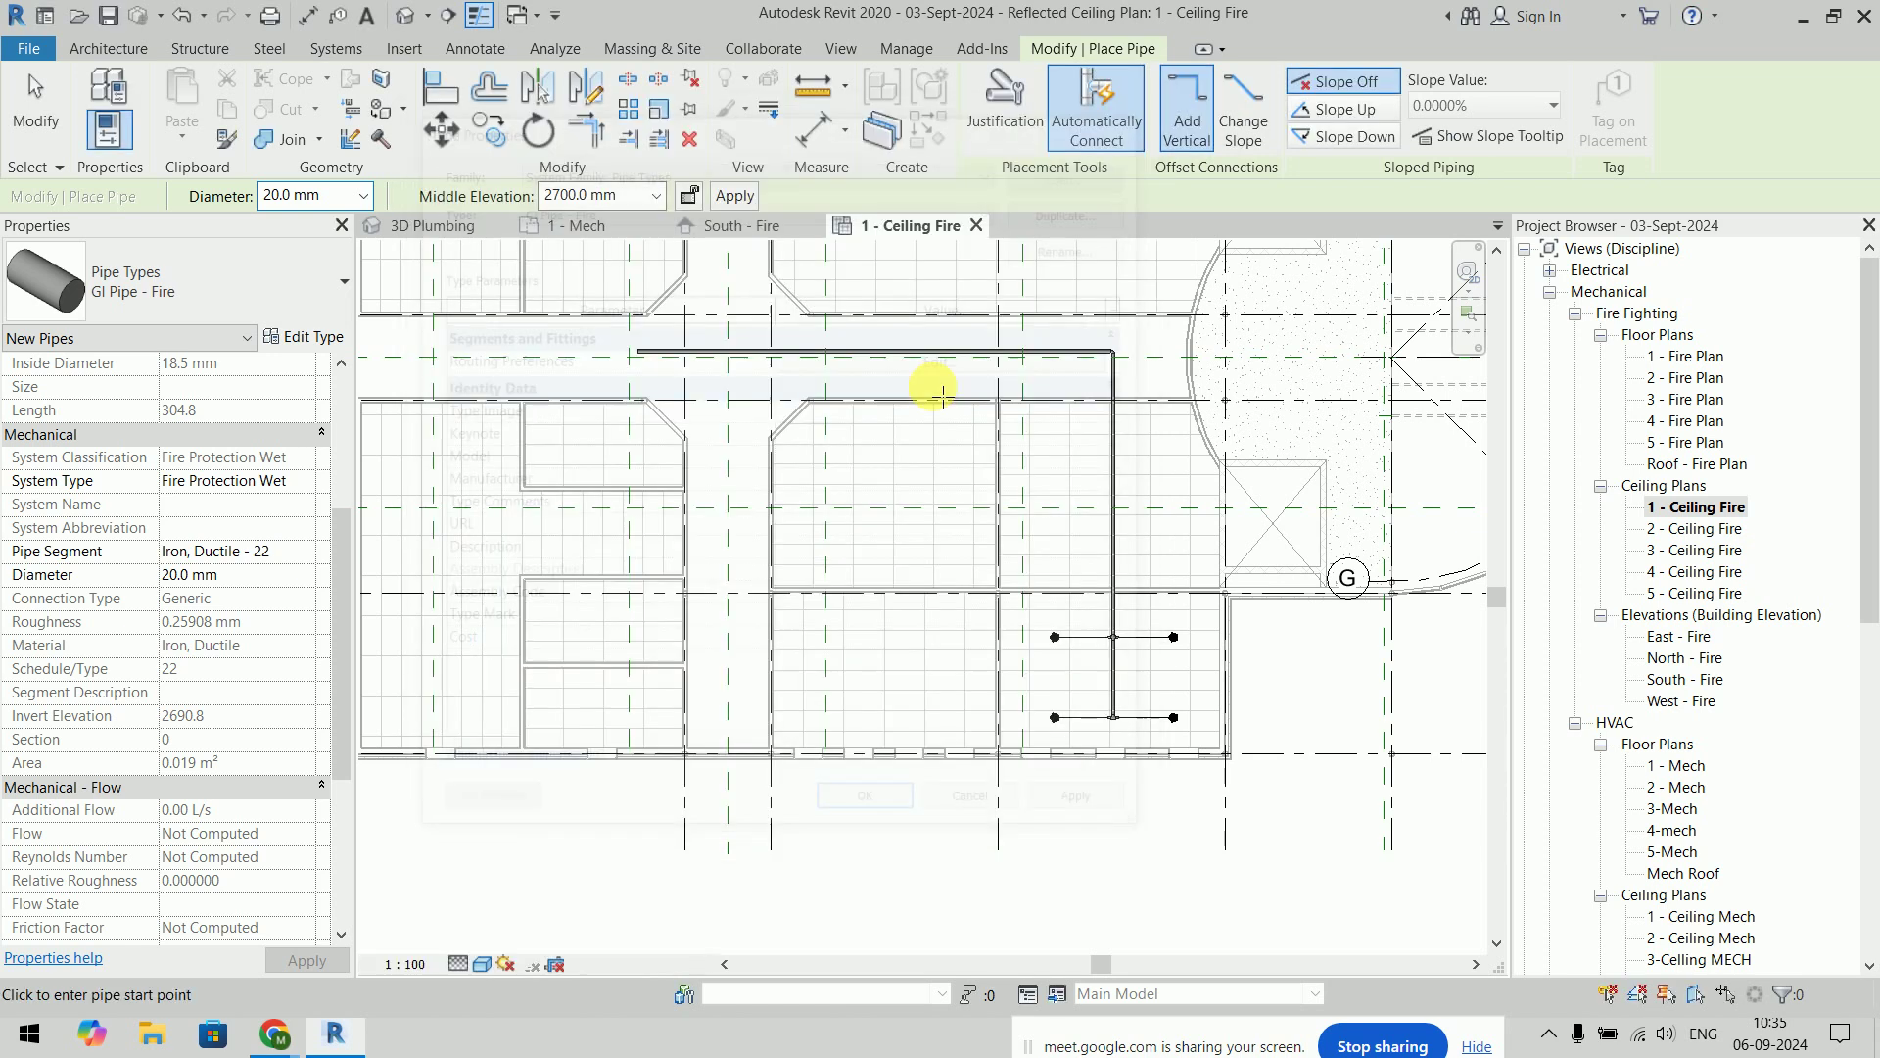
Verify the pipe type properties and the Fire Protection Wet system type
click(306, 339)
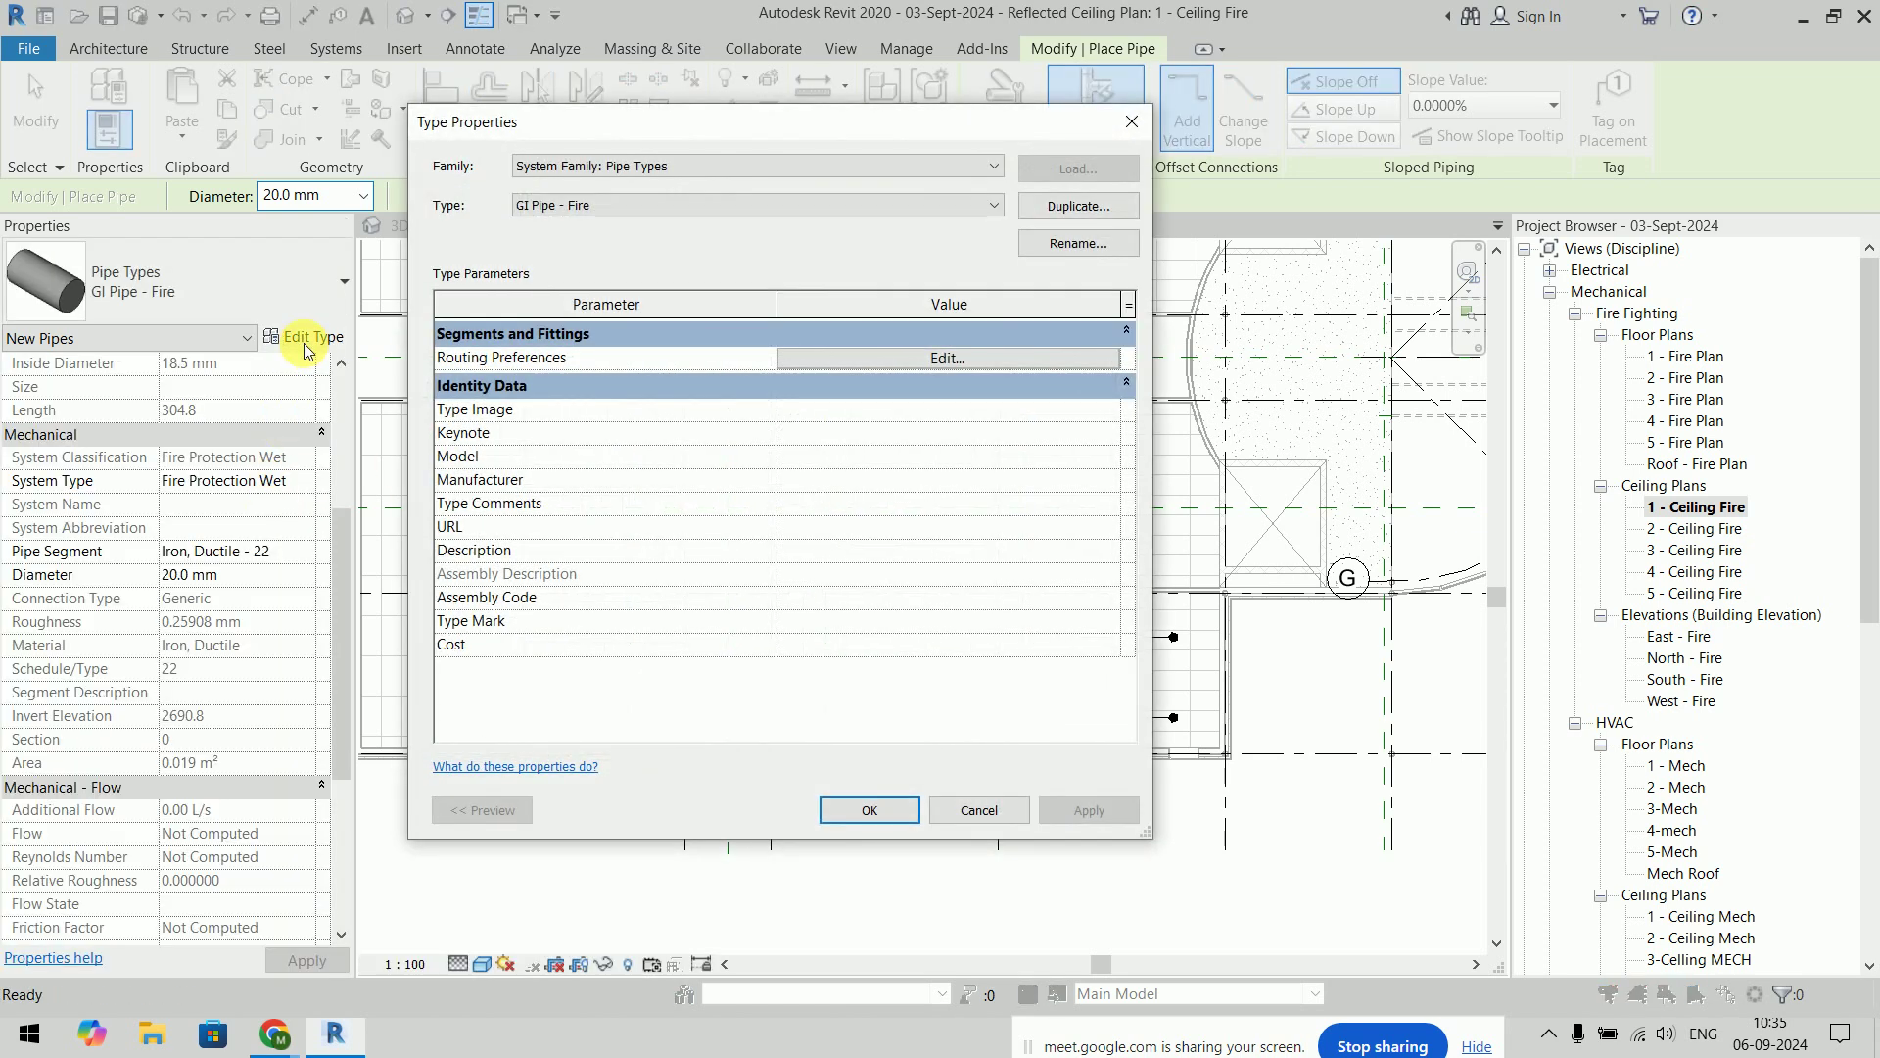
key(Return)
scroll(332, 741, down, 5)
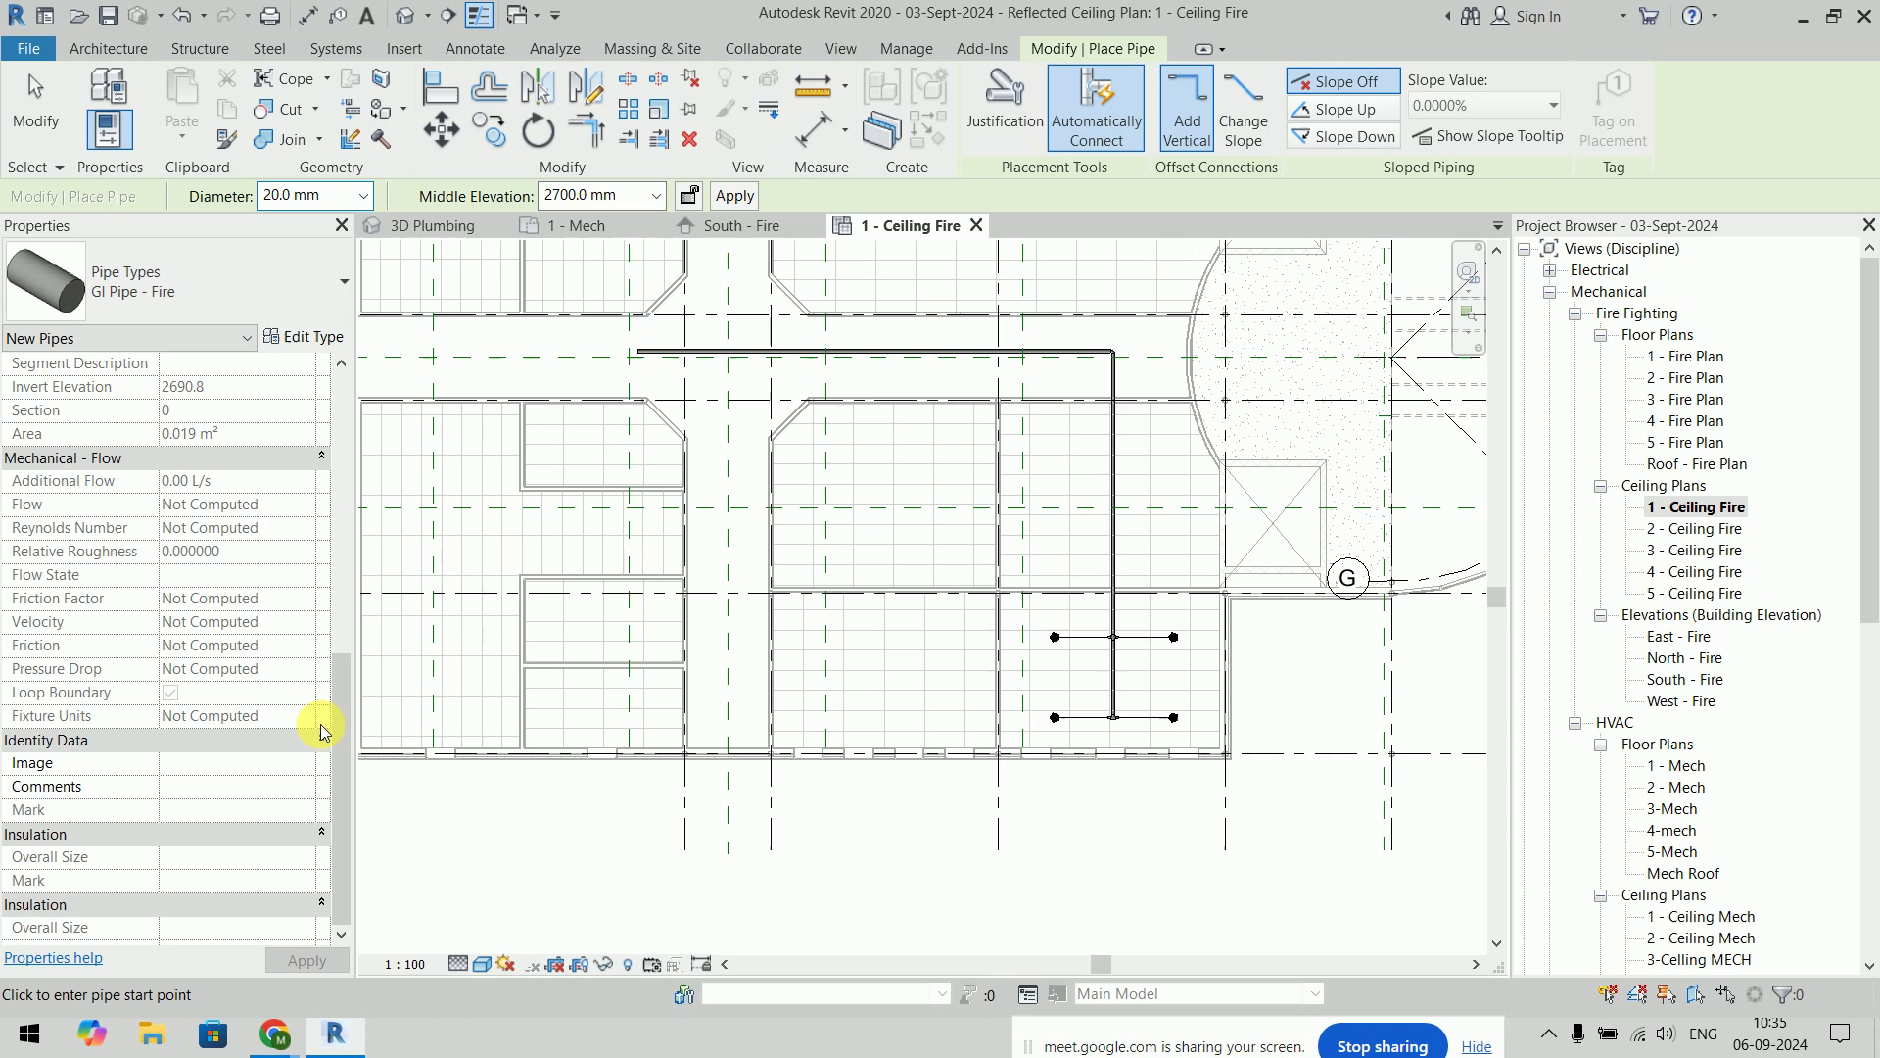
scroll(328, 734, down, 1)
scroll(326, 733, up, 8)
scroll(323, 730, up, 3)
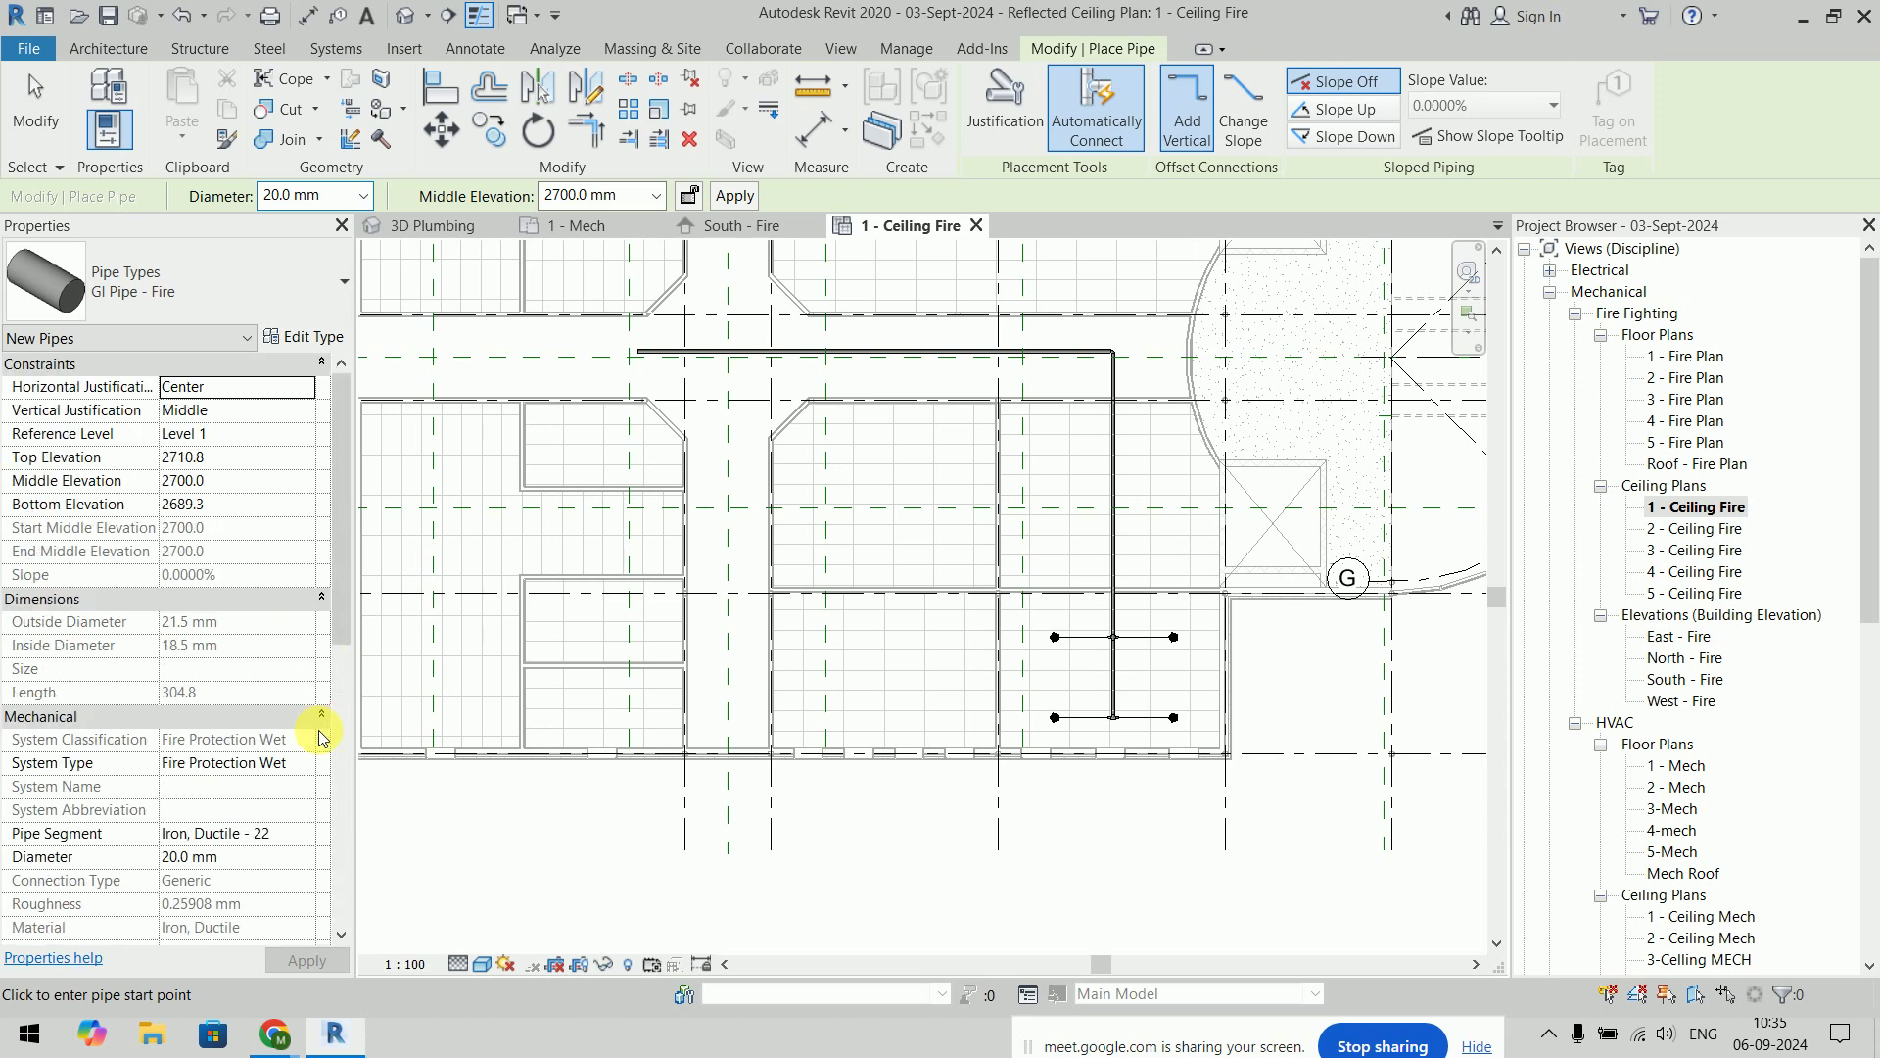
click(306, 765)
key(Escape)
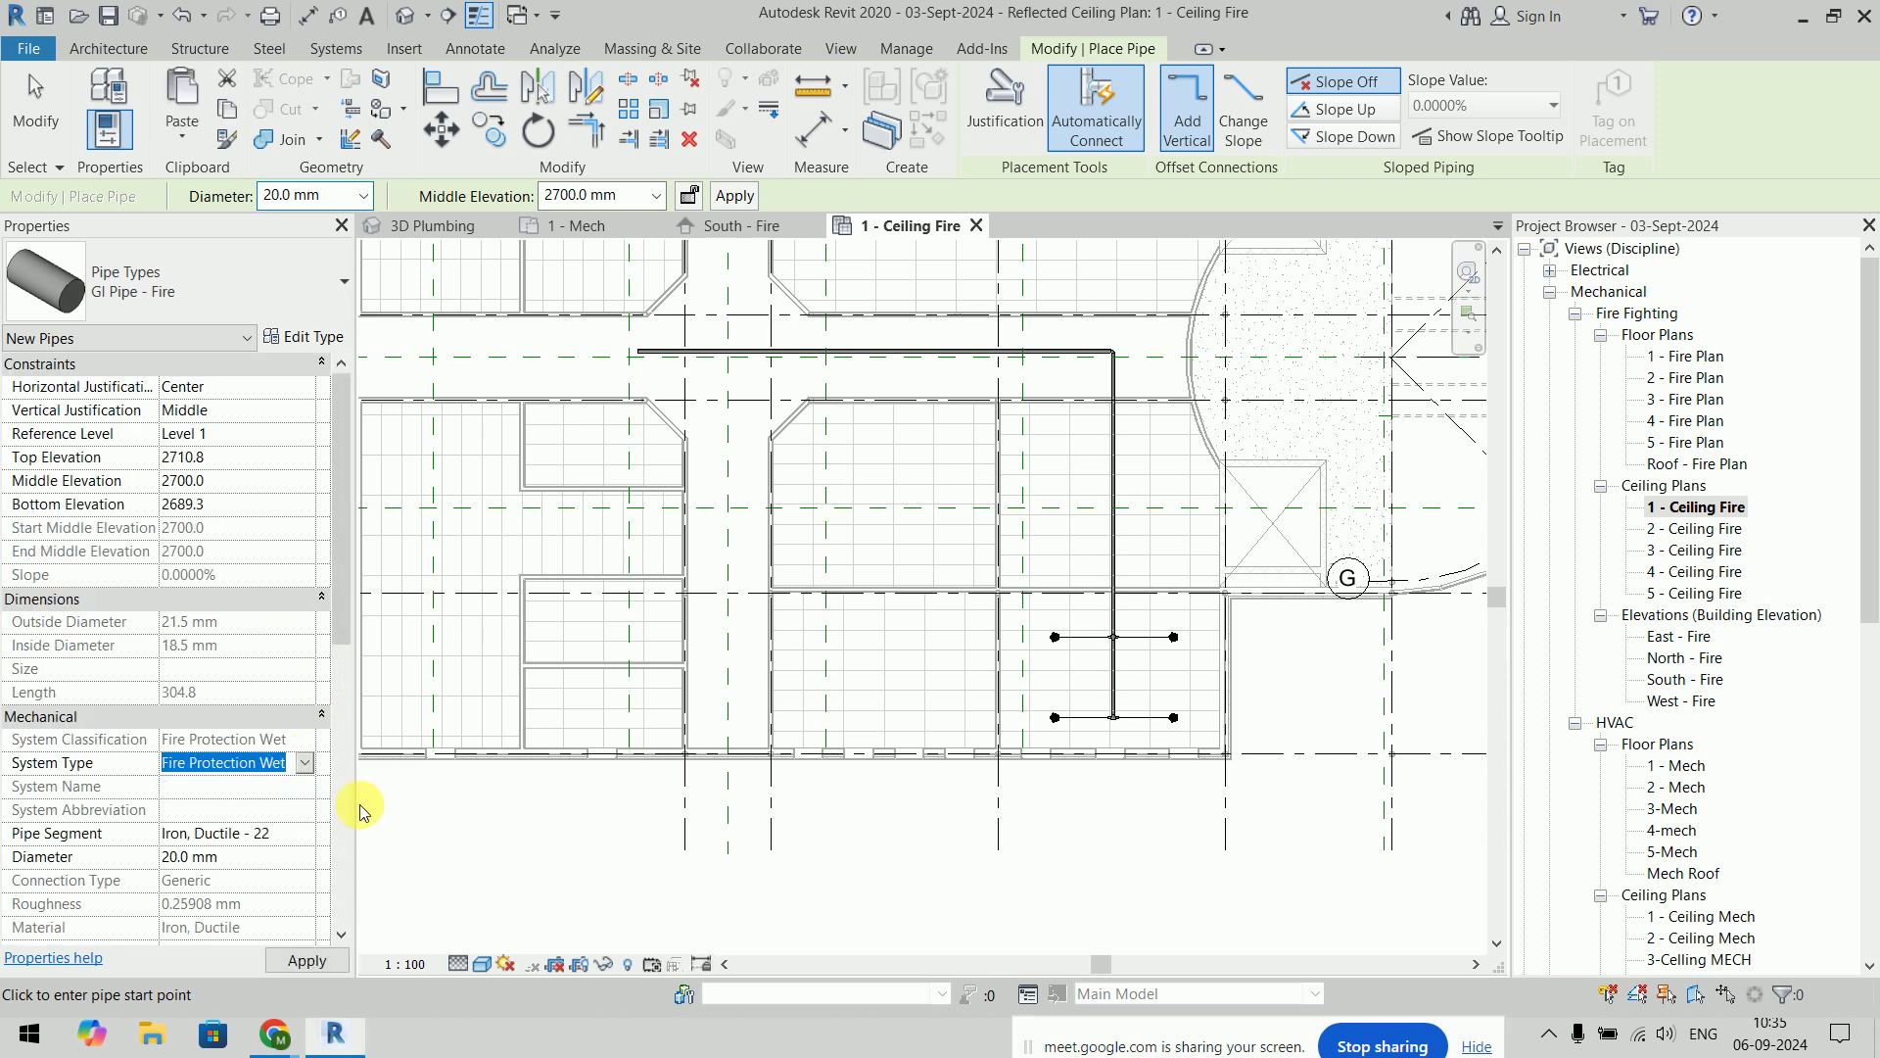
key(Escape)
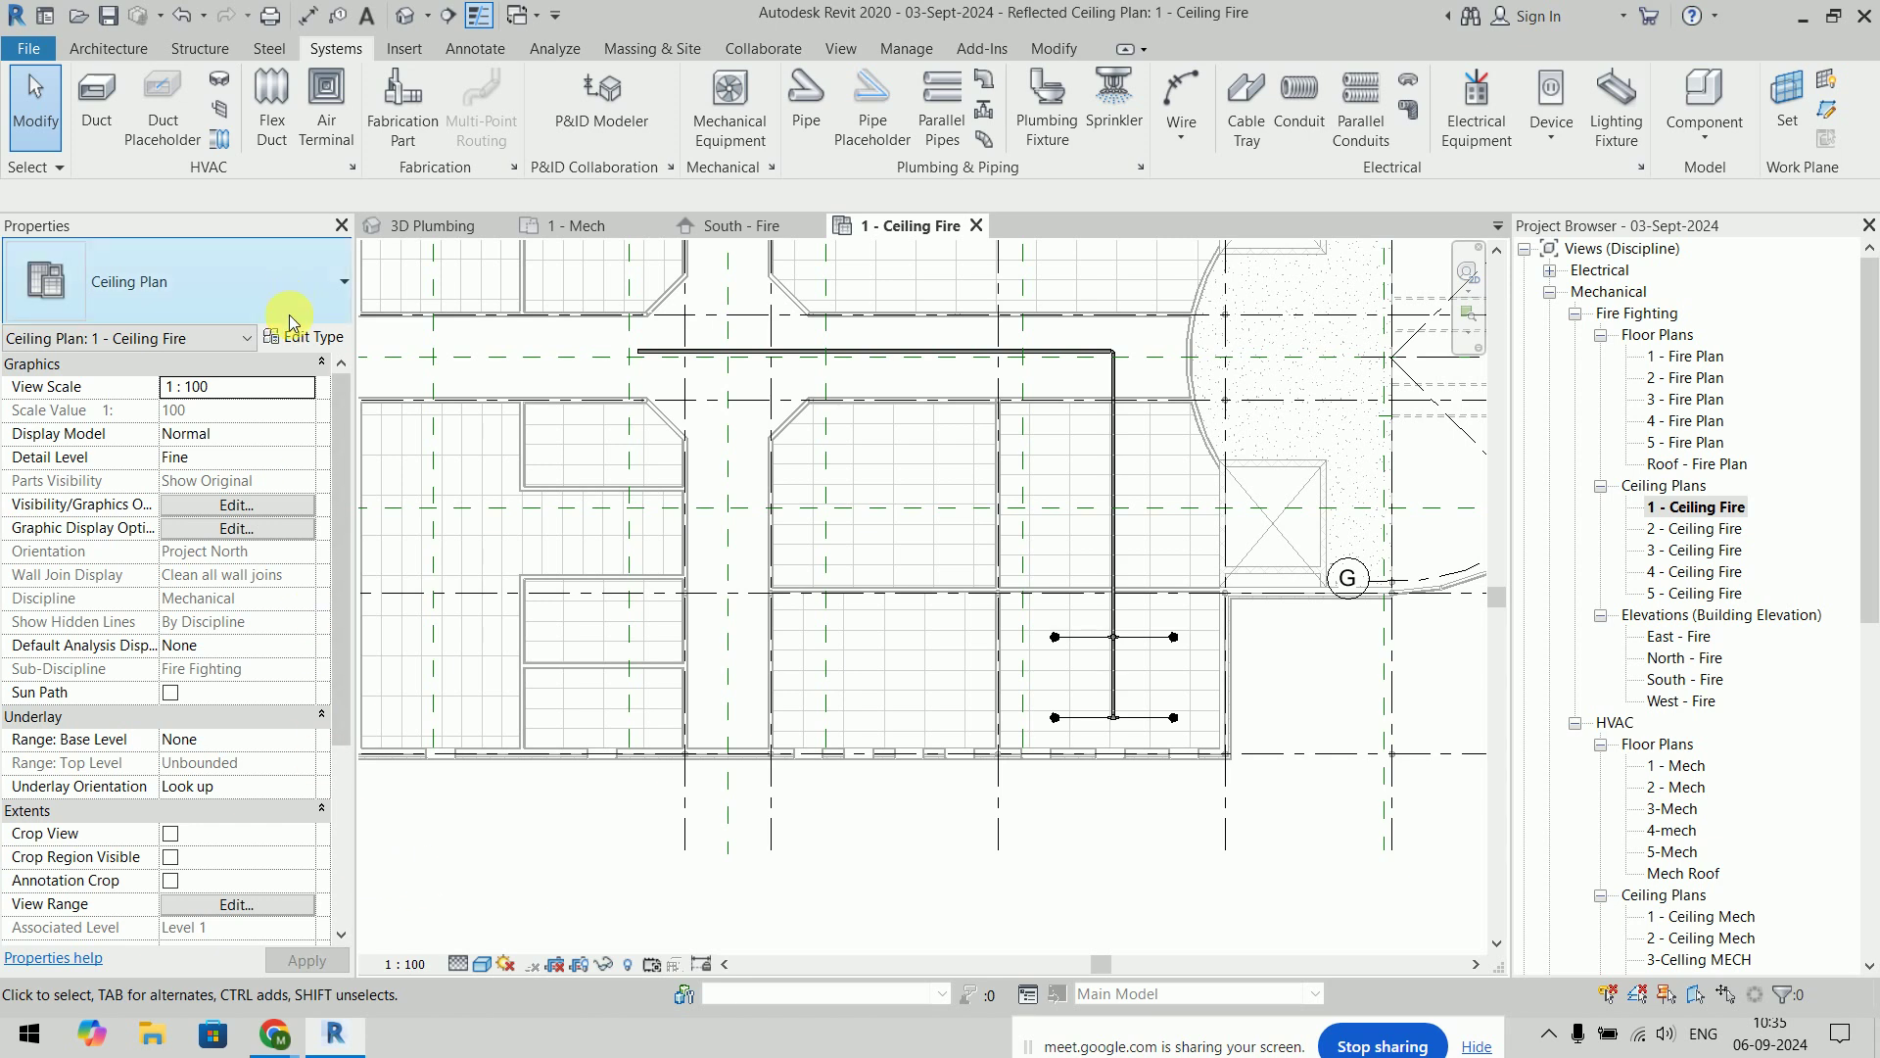
Restart pipe placement and check the Iron, Ductile - 22 pipe segment
click(801, 115)
click(302, 842)
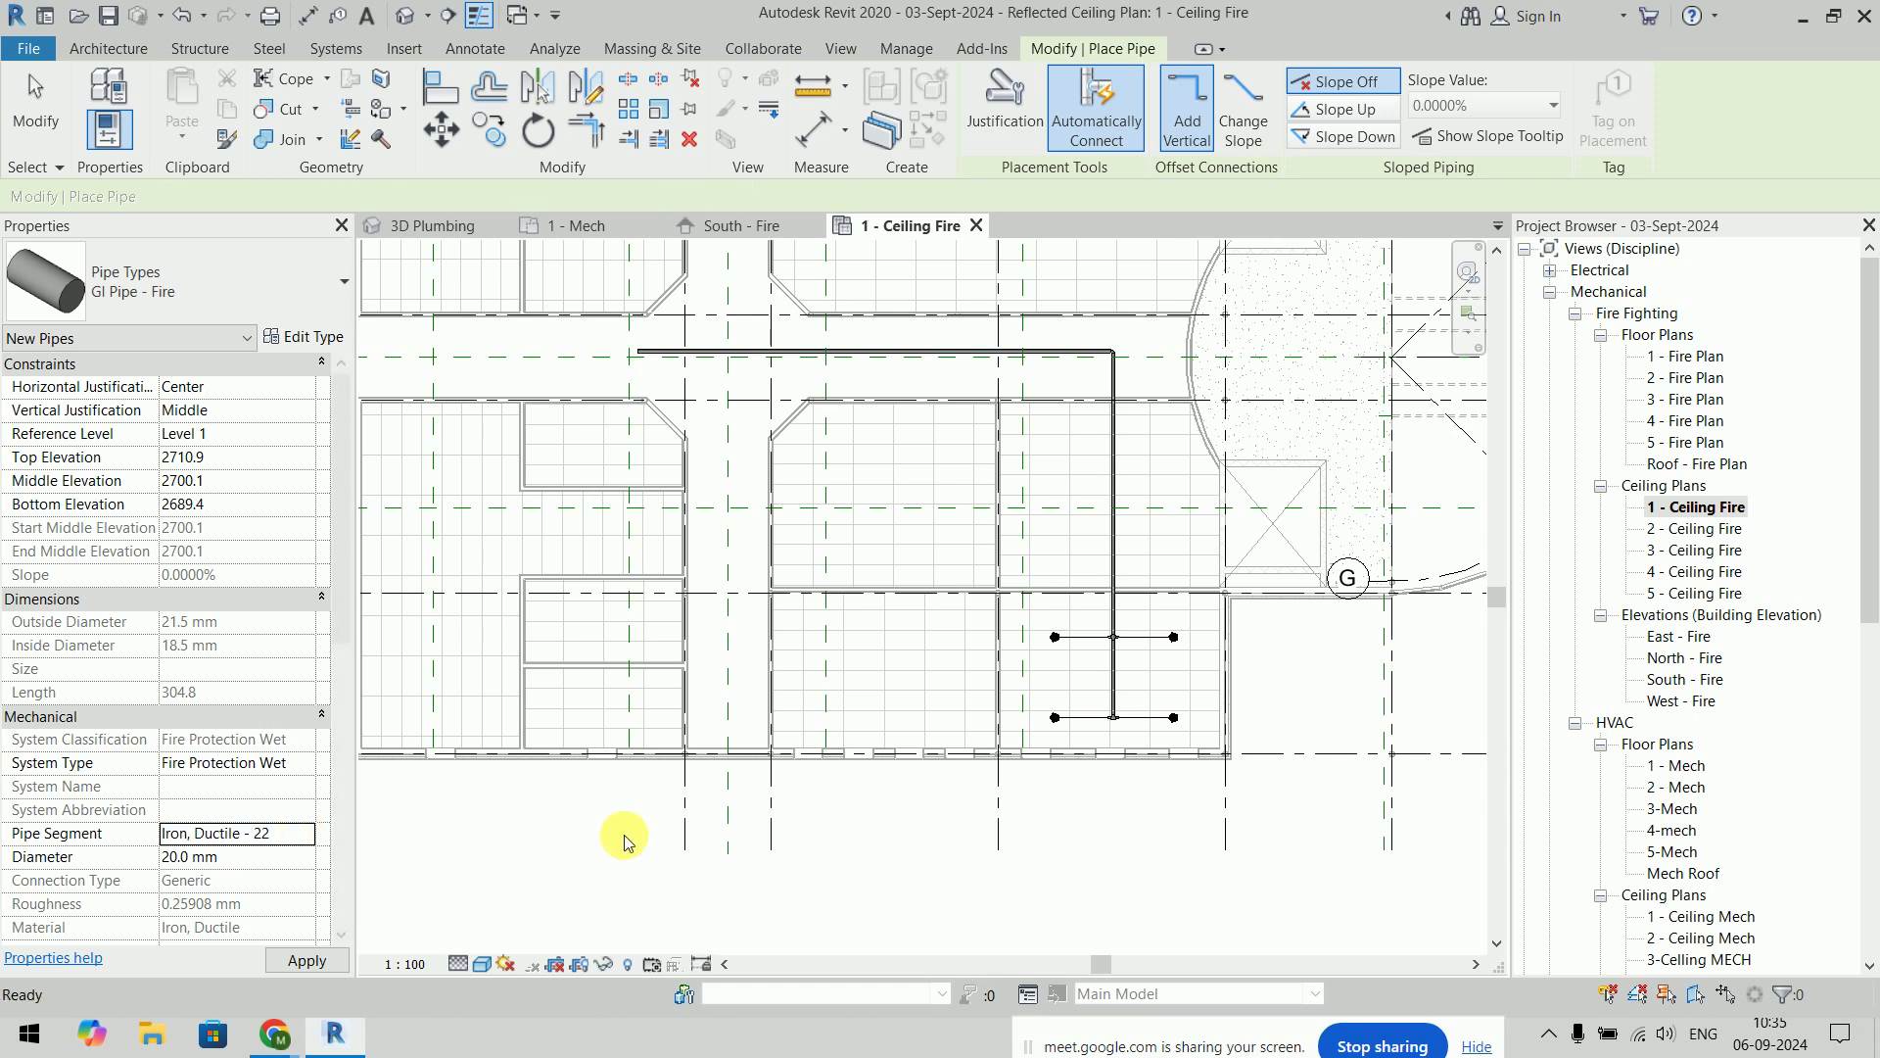
key(Escape)
key(v)
key(v)
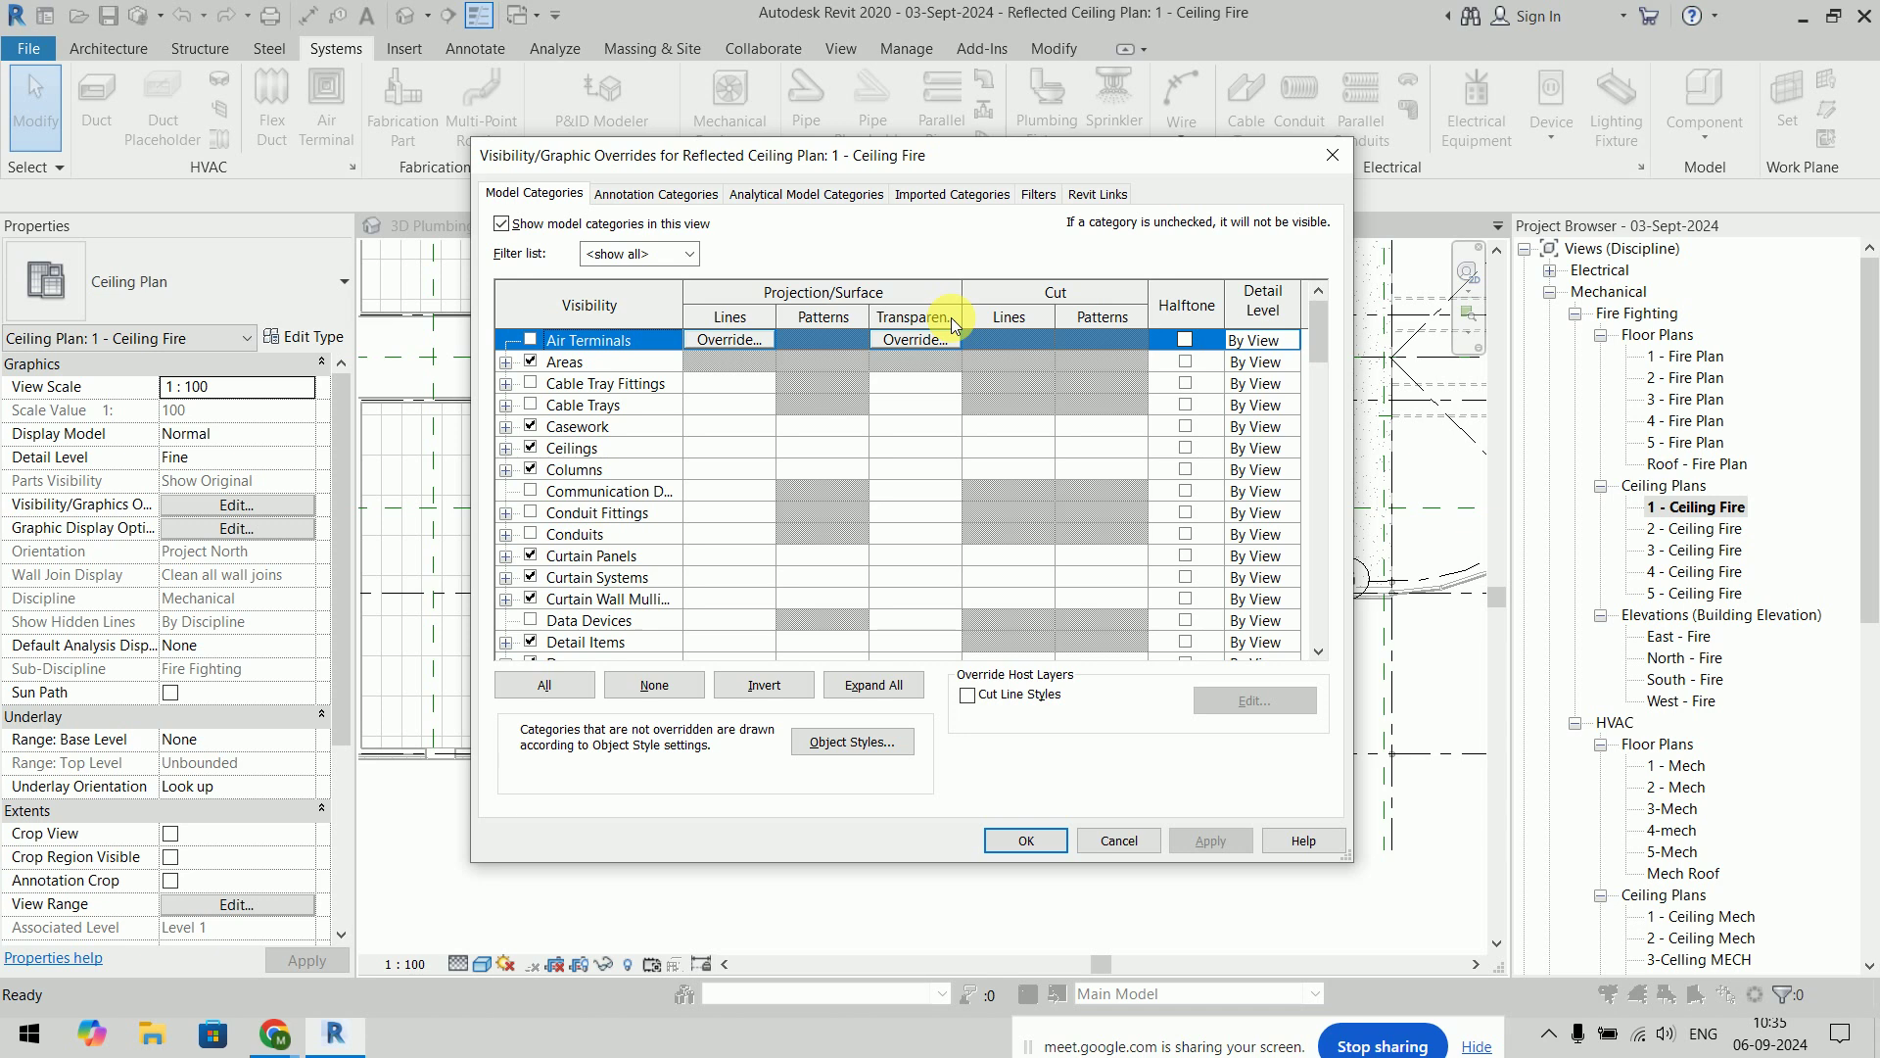
Find the Pipes category in Model Categories and open its line overrides
scroll(698, 533, down, 2)
scroll(698, 533, down, 2)
scroll(697, 533, down, 2)
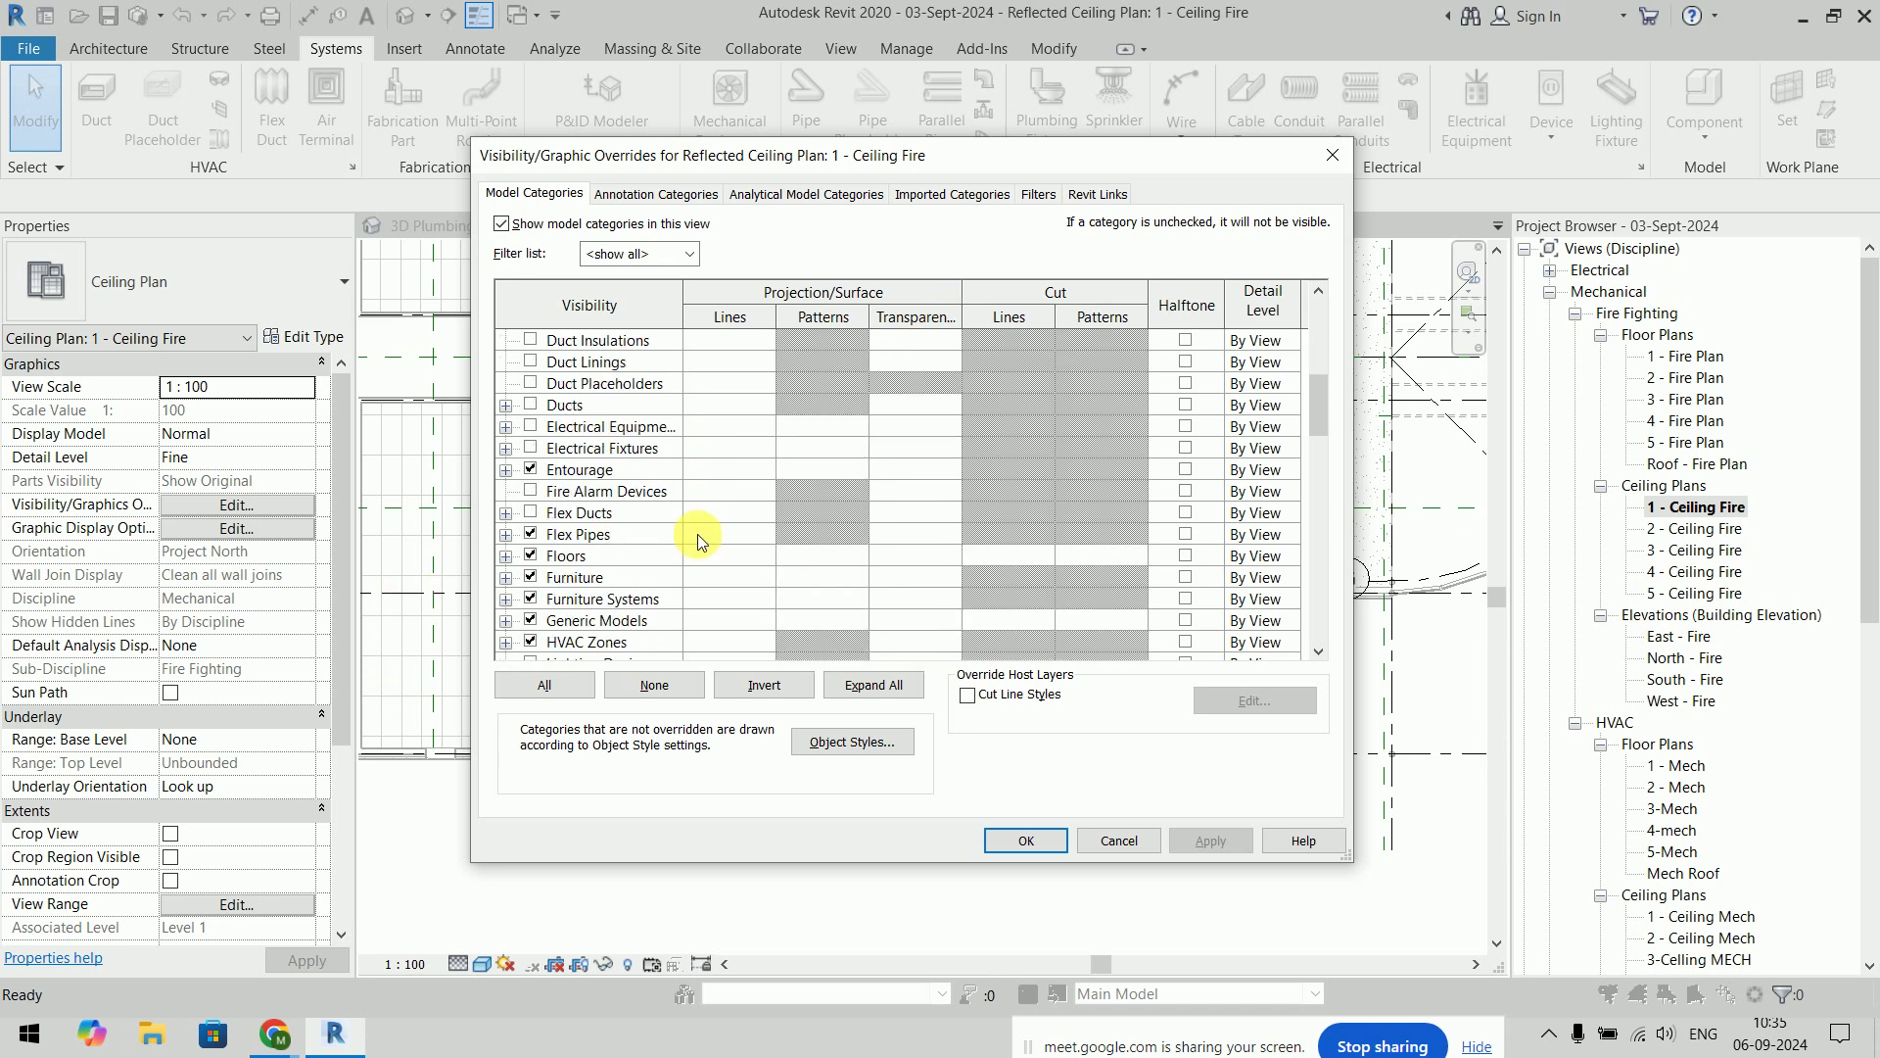
scroll(698, 533, down, 1)
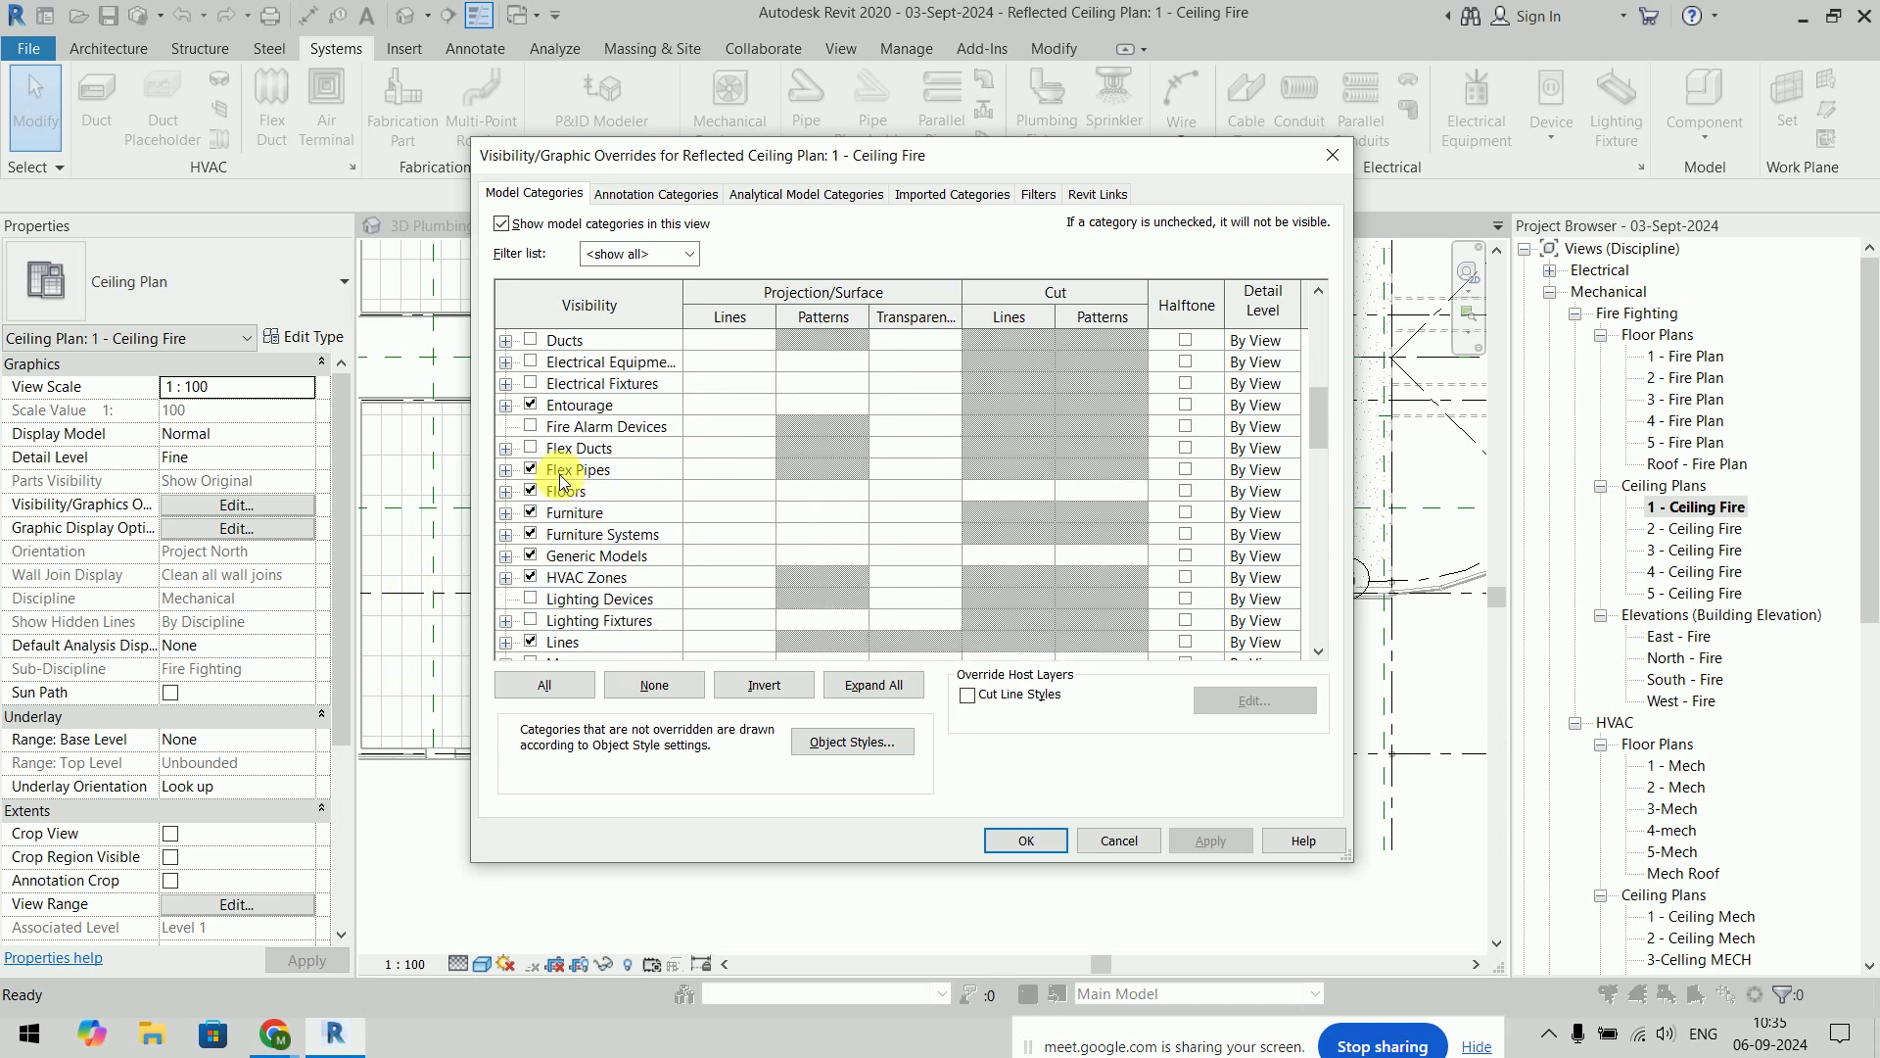
scroll(618, 589, down, 2)
scroll(618, 589, down, 3)
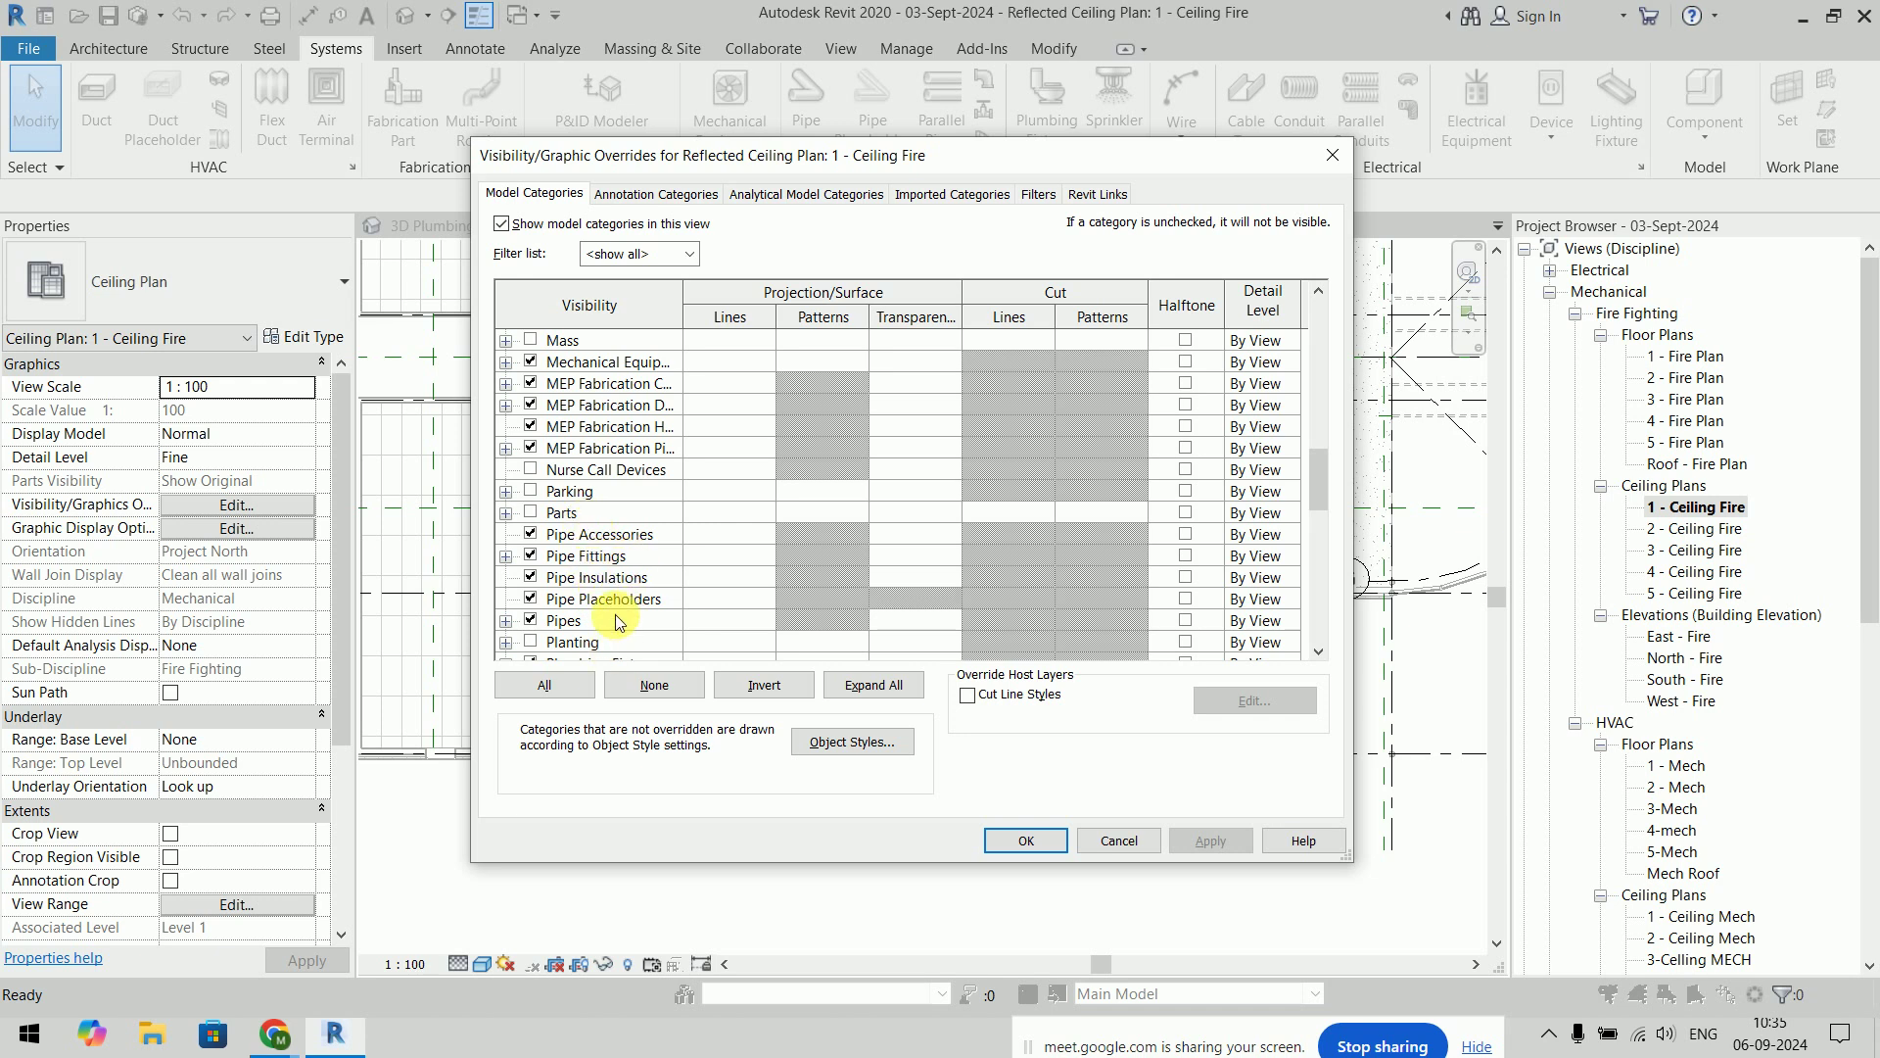
click(772, 614)
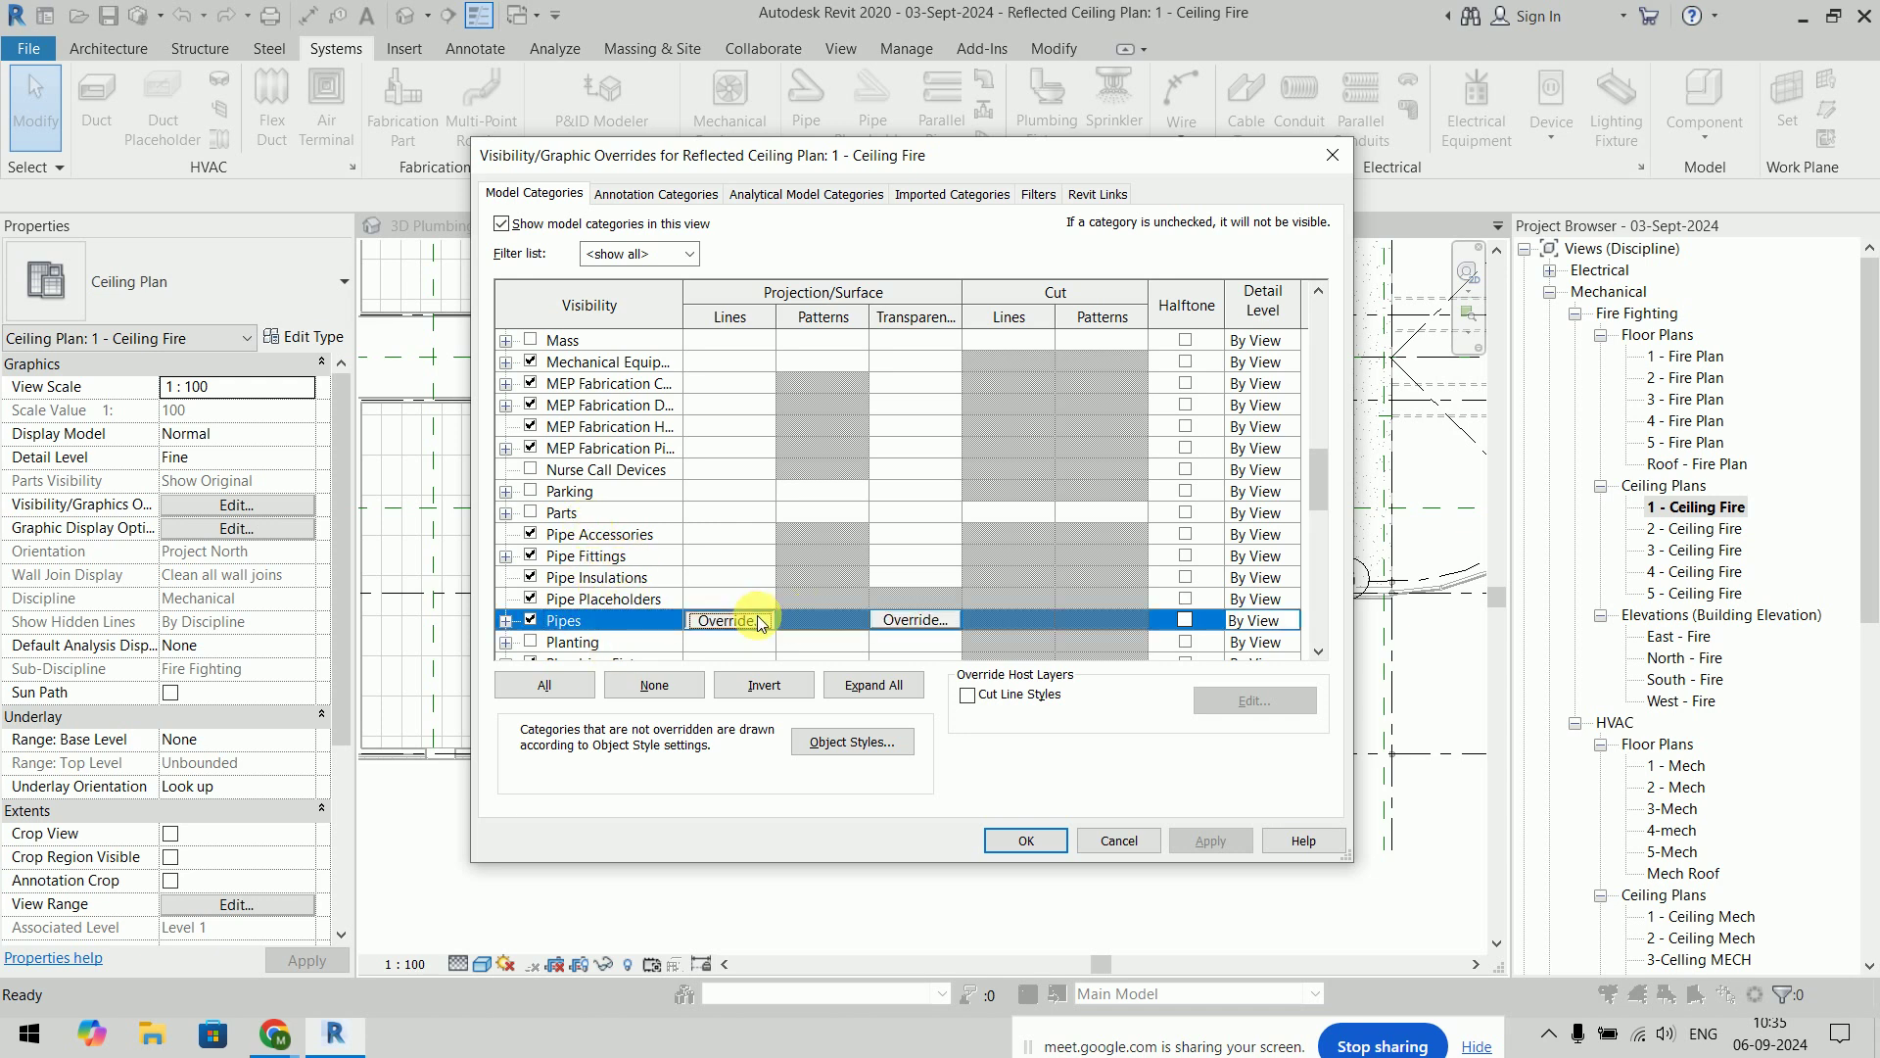
click(756, 615)
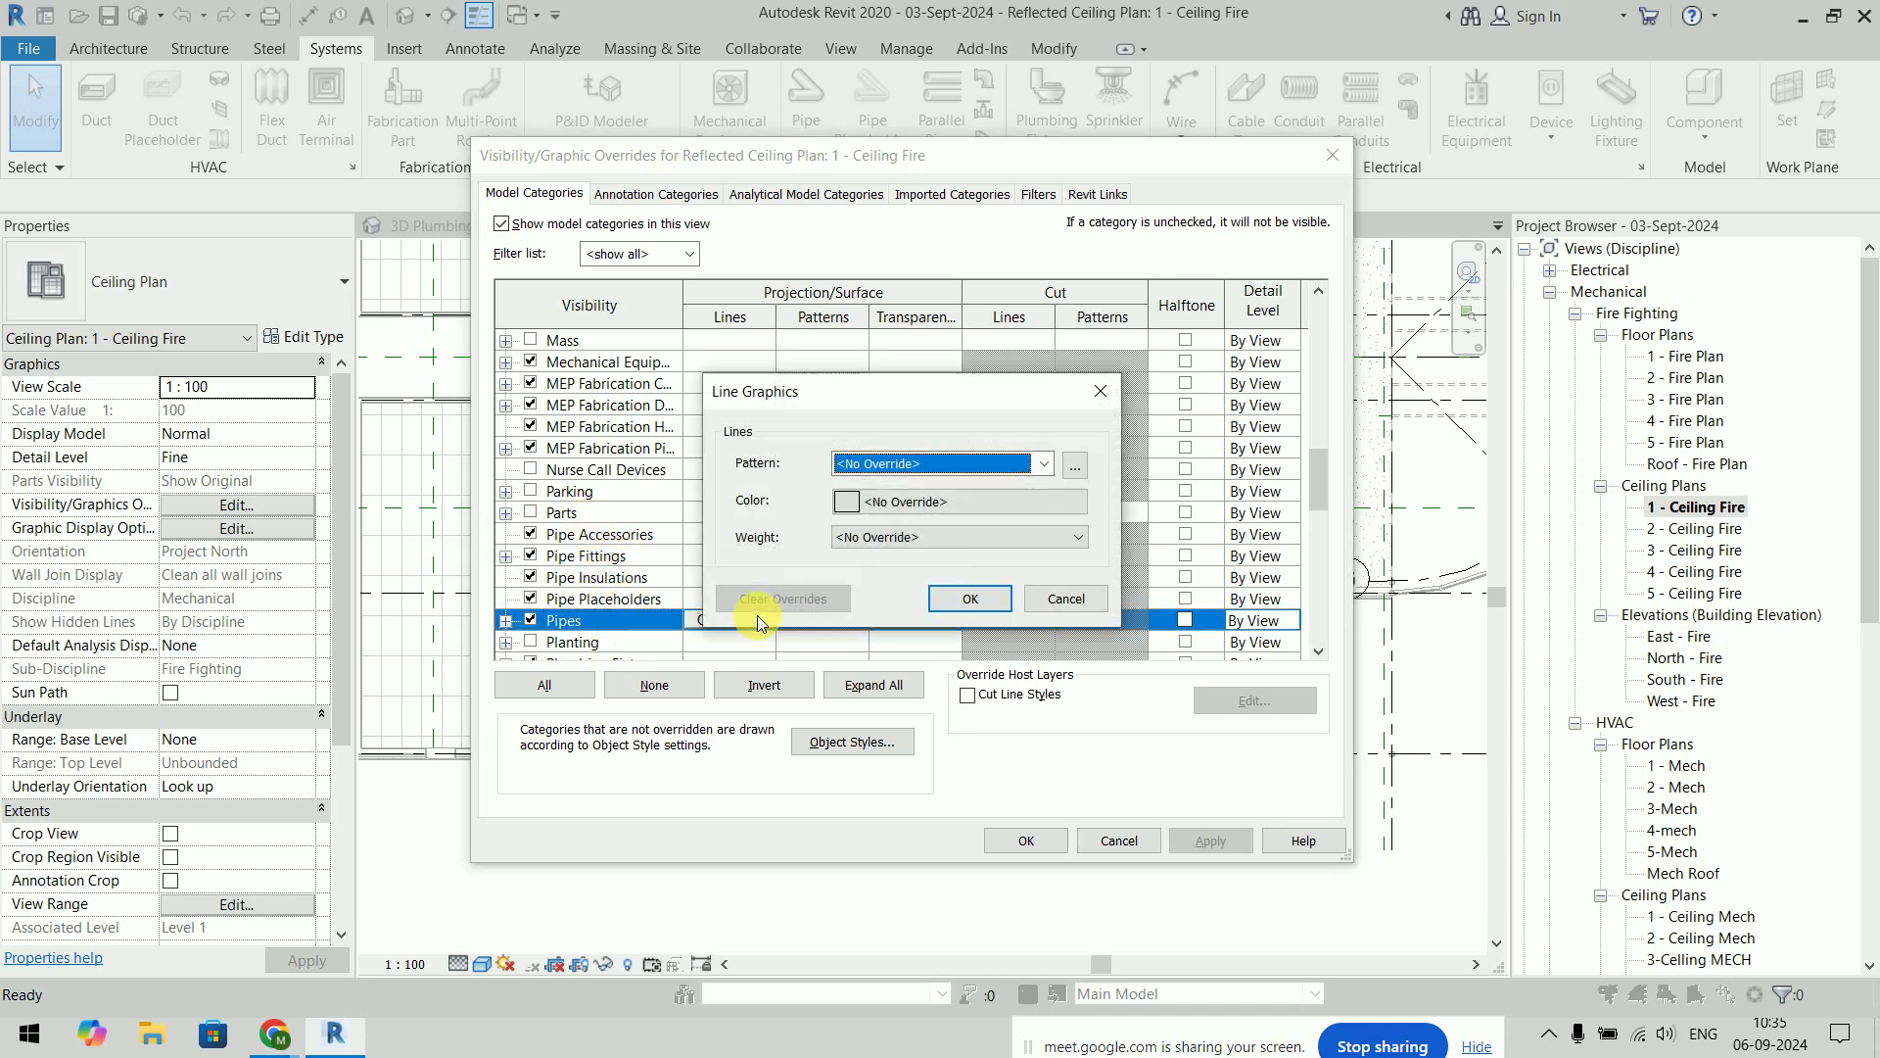
Give Pipes a Solid, Red projection line override, leaving weight and transparency unchanged
click(1054, 468)
click(1013, 508)
click(702, 530)
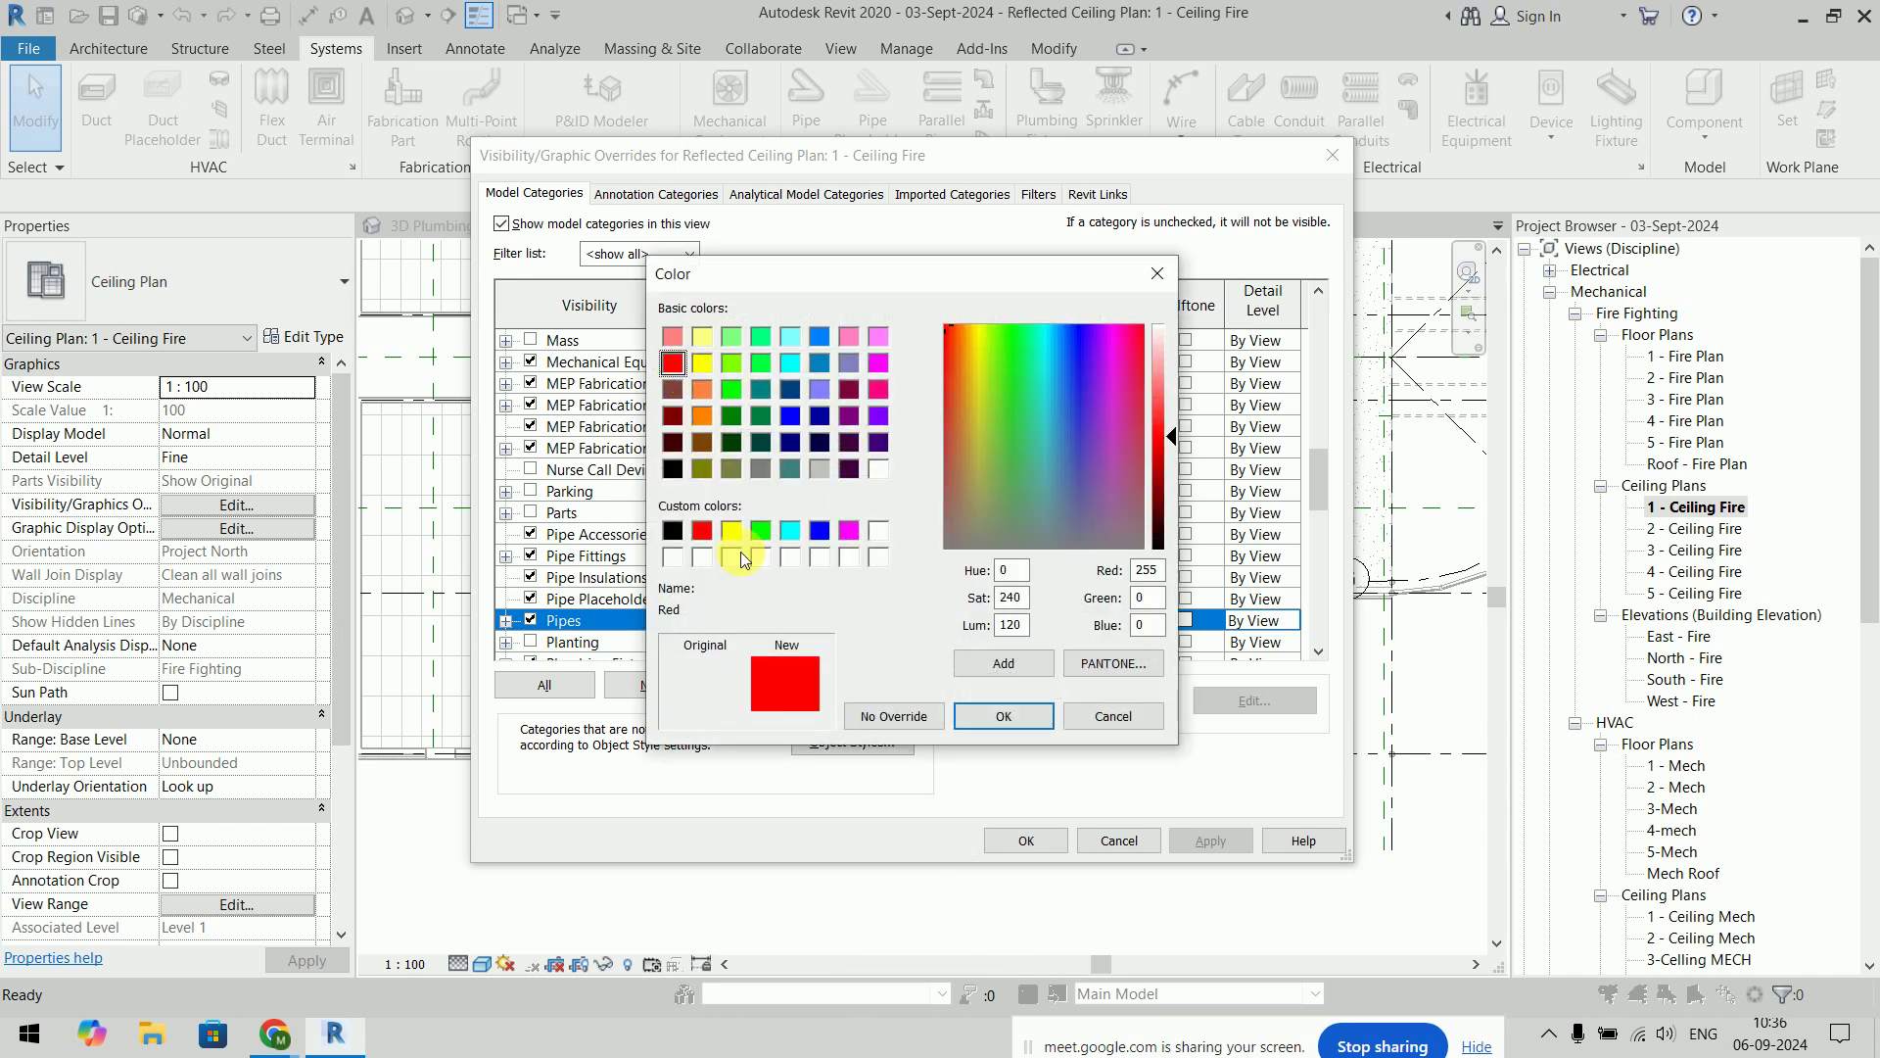
click(1004, 715)
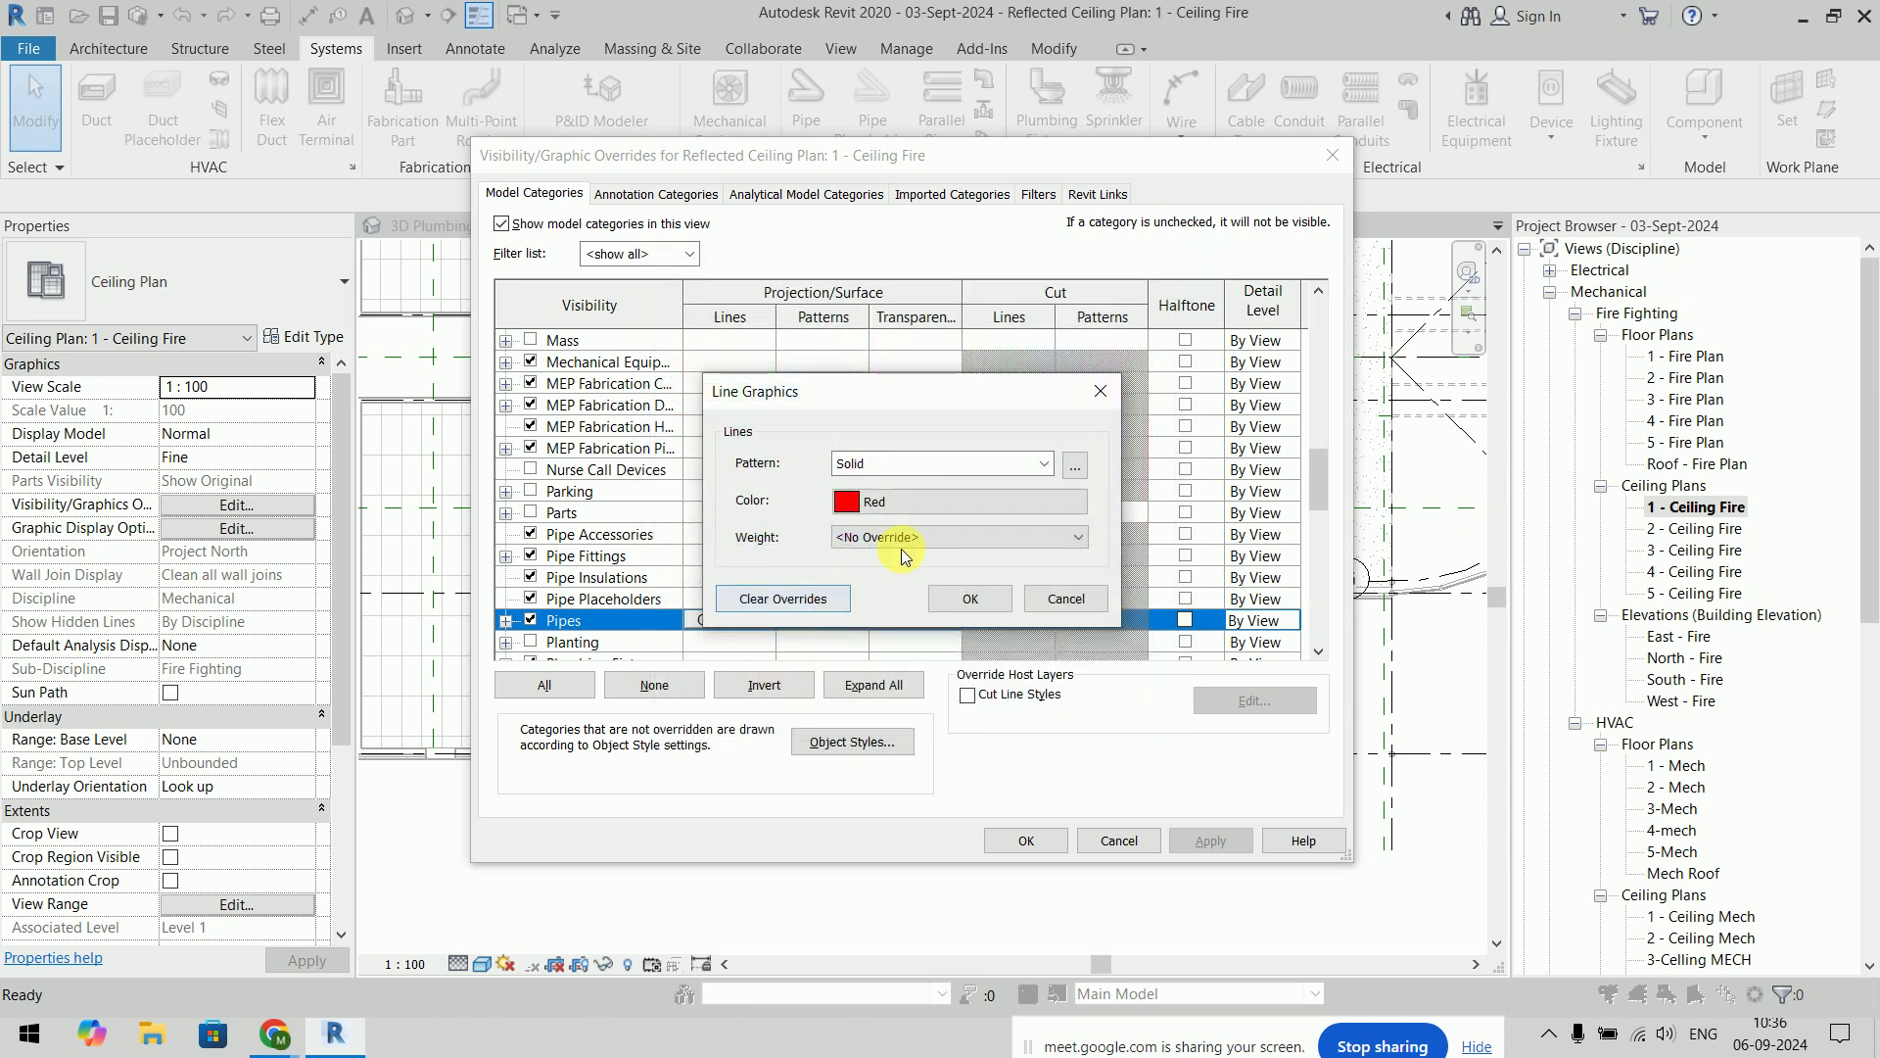
click(894, 537)
click(968, 601)
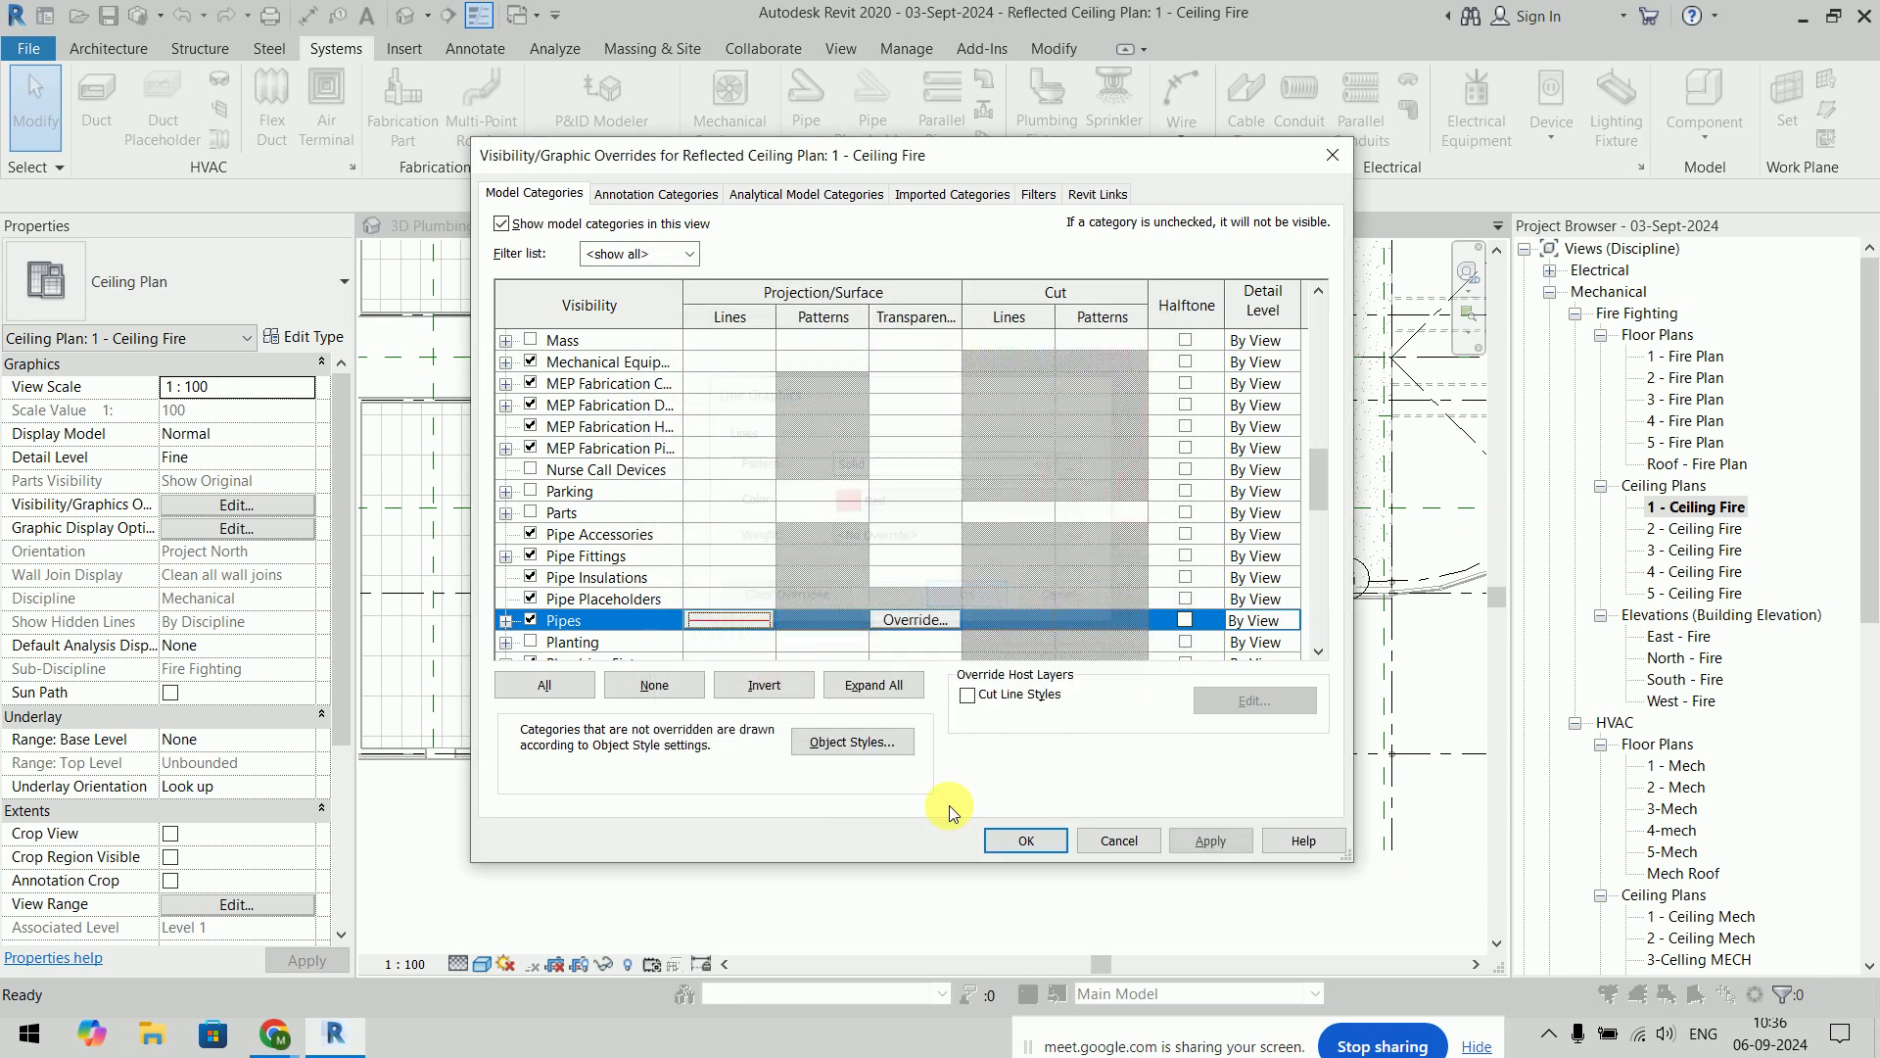
click(931, 621)
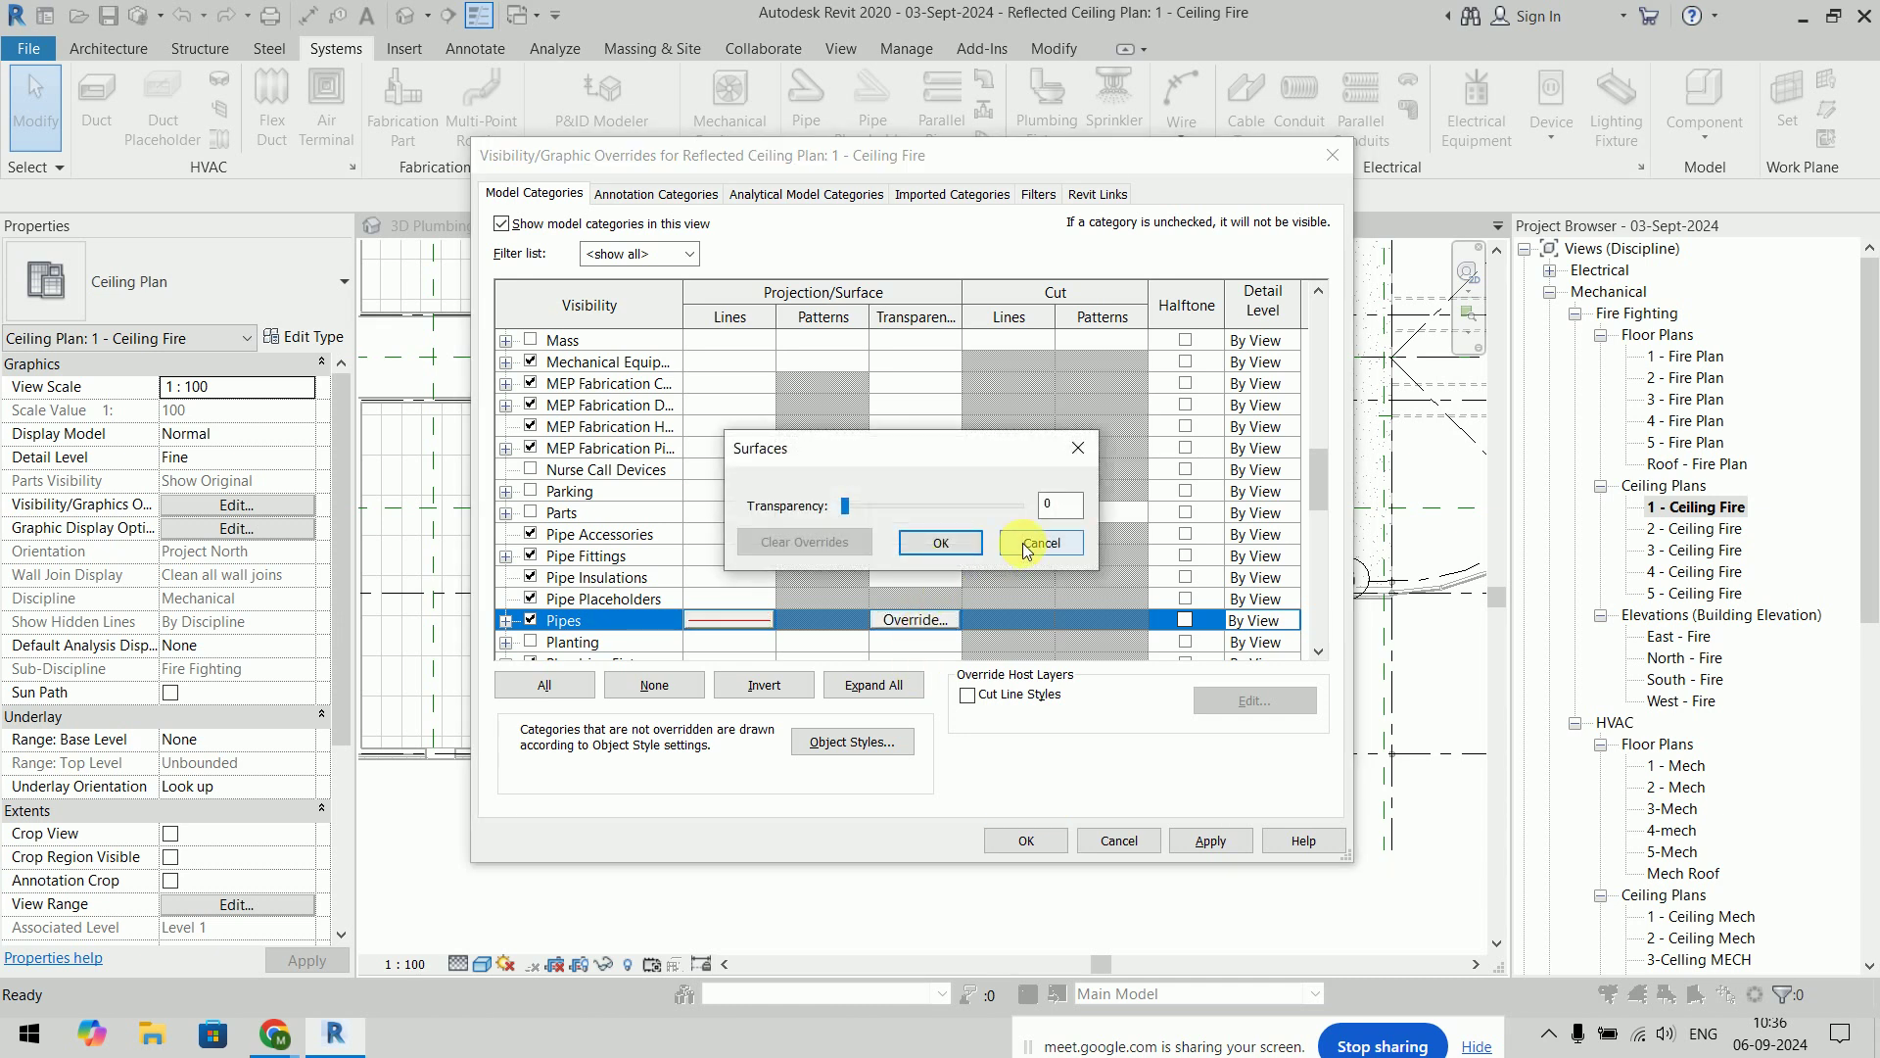
click(1035, 542)
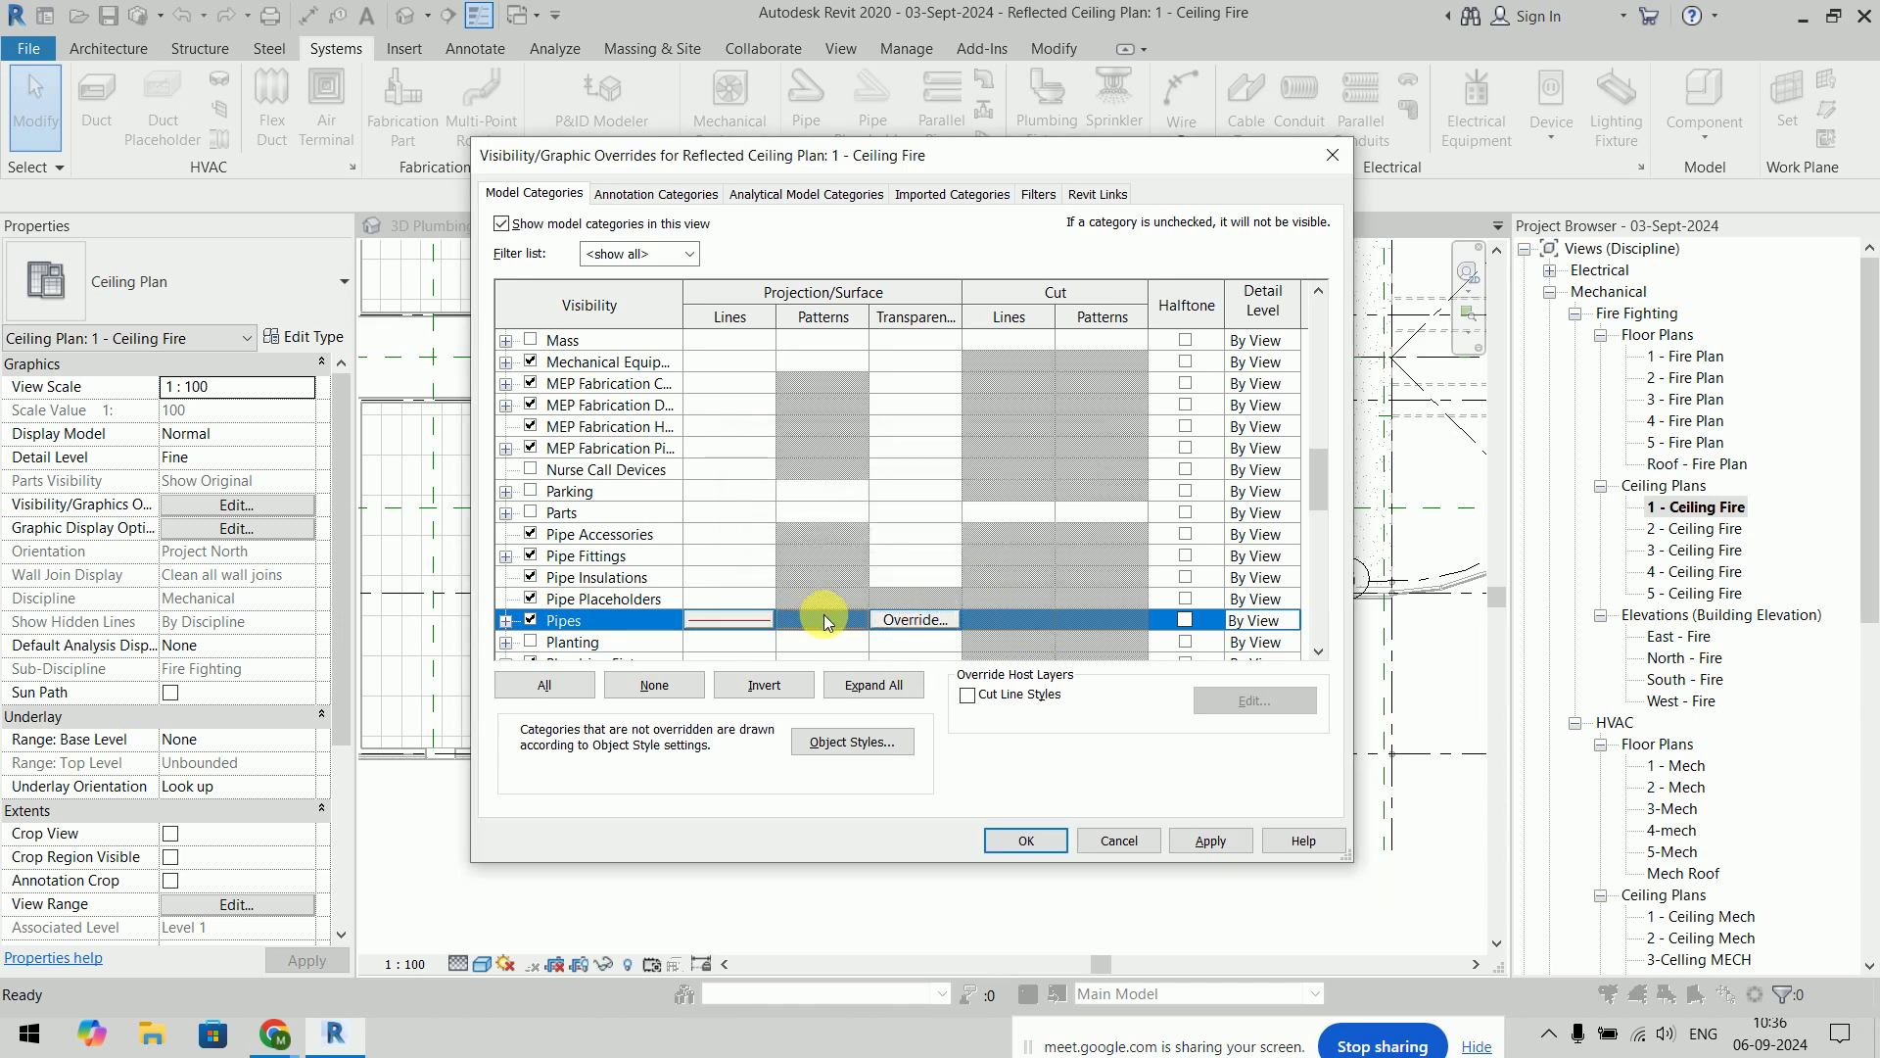
Apply the overrides and zoom in to verify the fire main and 20 mm branches display red
click(1028, 839)
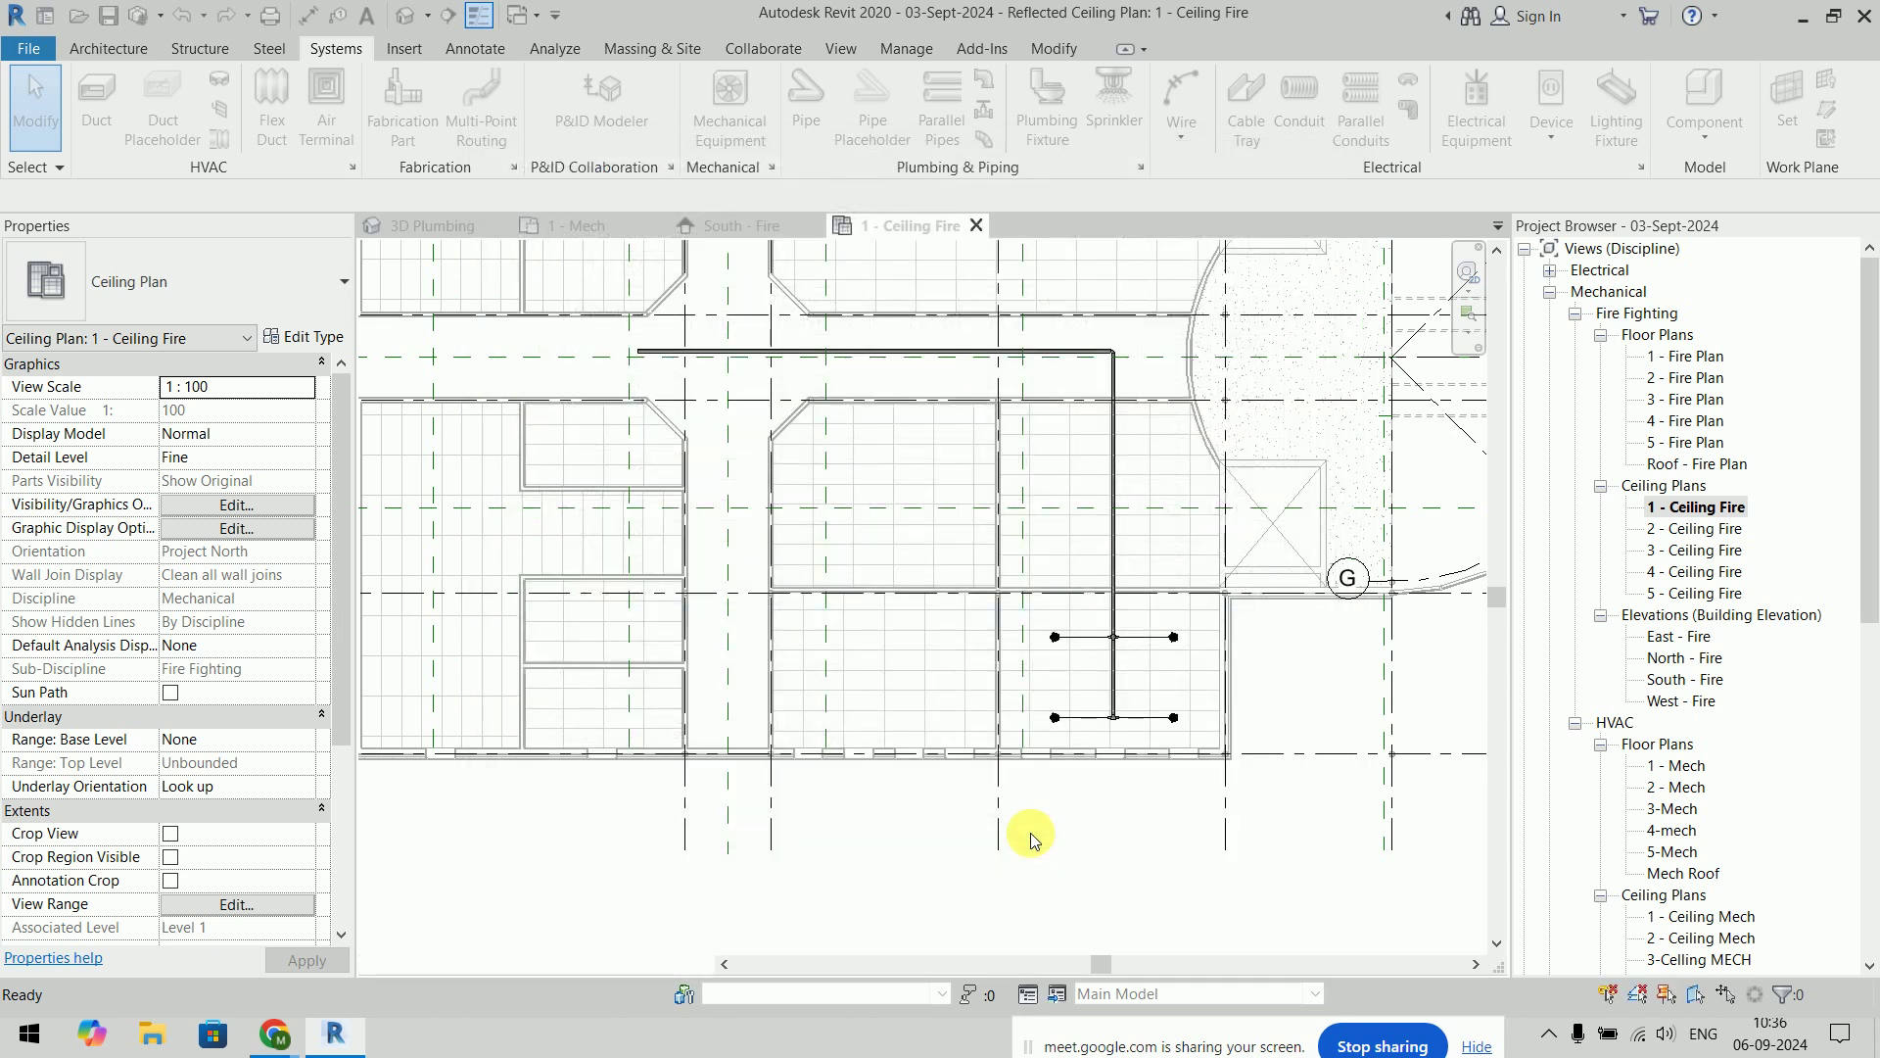
scroll(1247, 847, up, 2)
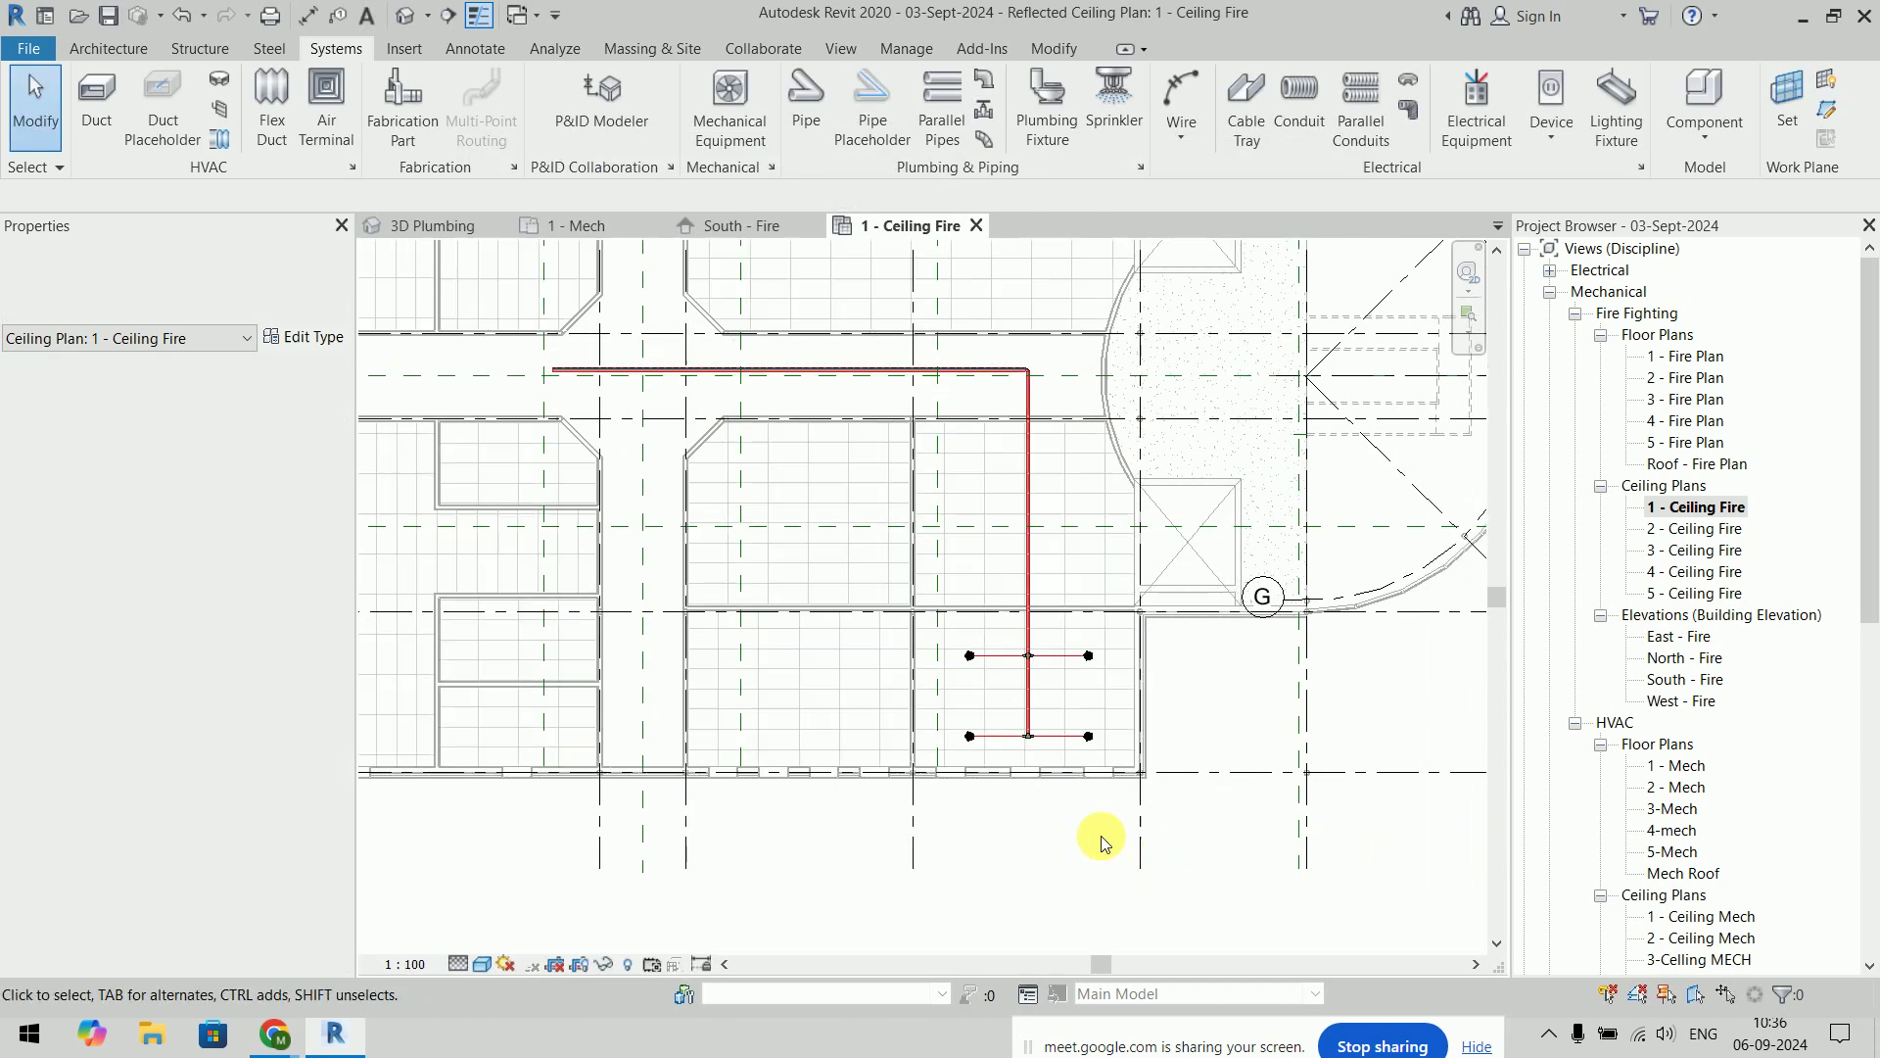
scroll(1105, 839, up, 2)
scroll(1038, 705, up, 3)
scroll(799, 602, up, 2)
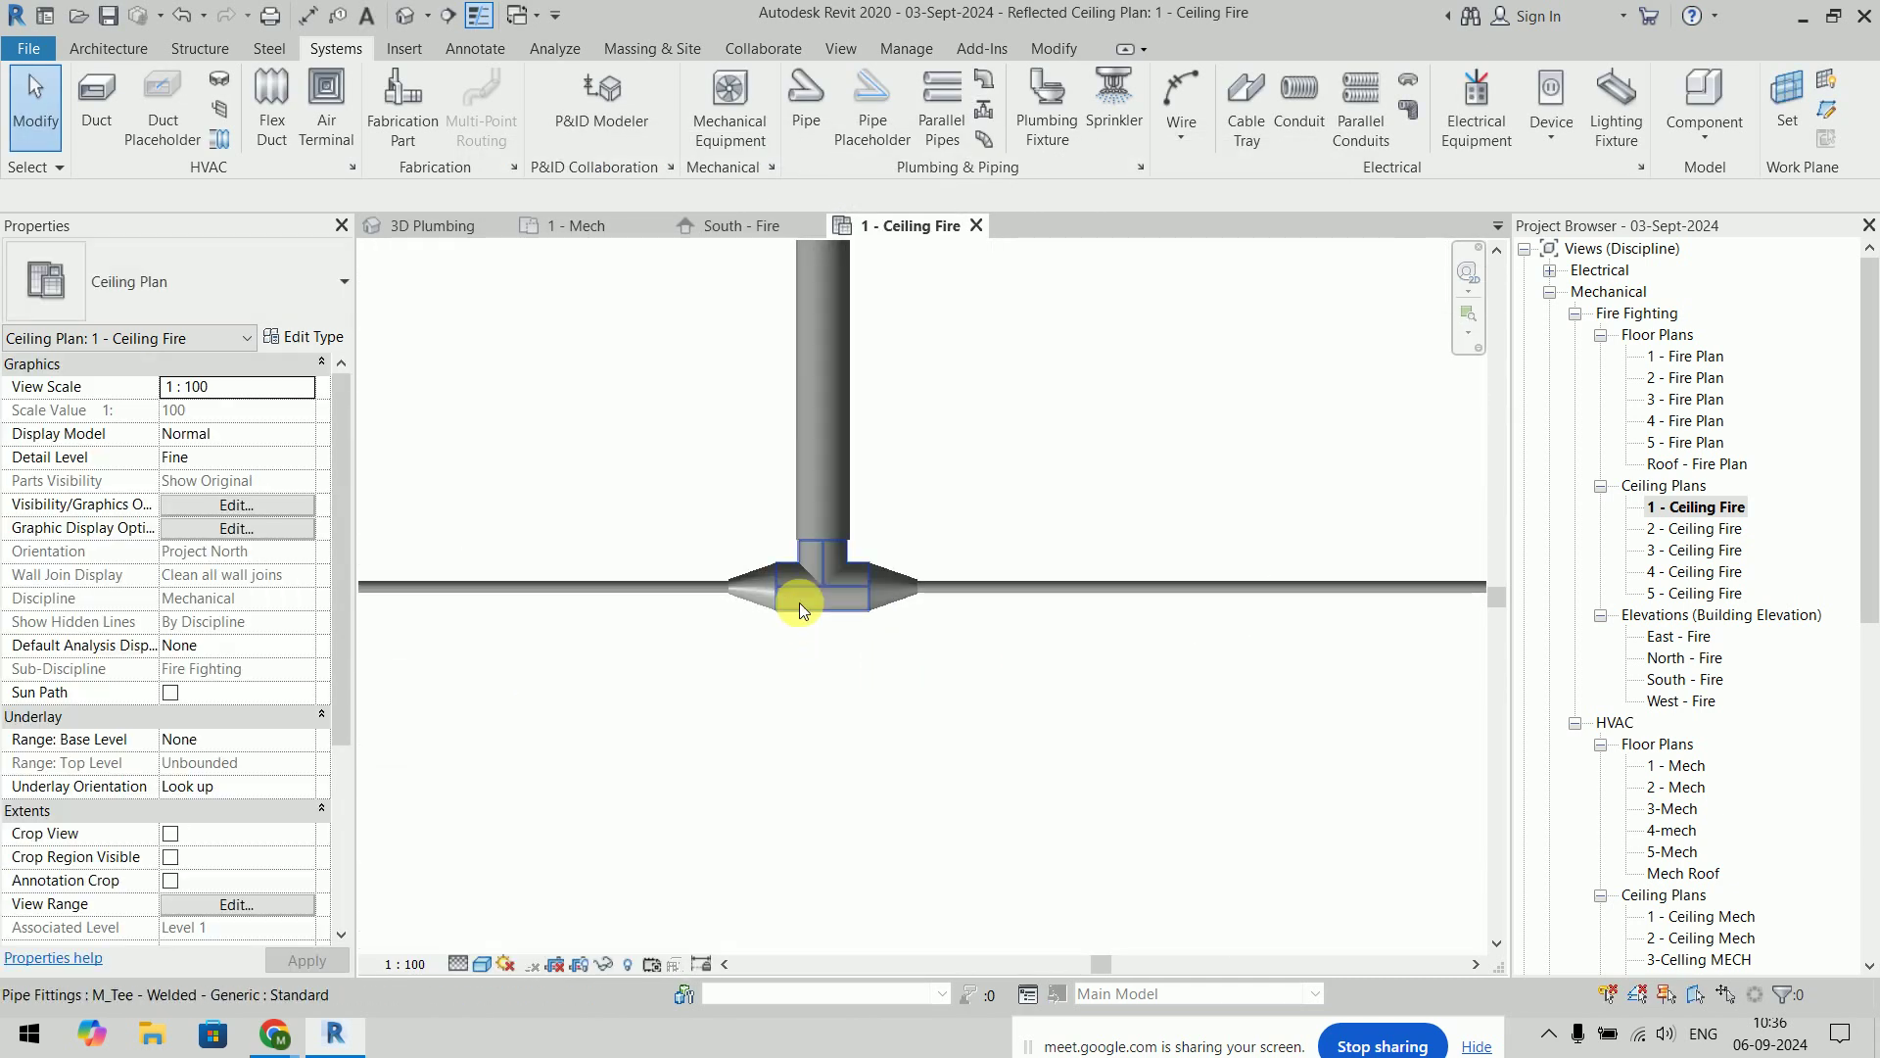
scroll(1090, 623, up, 2)
scroll(1113, 638, down, 3)
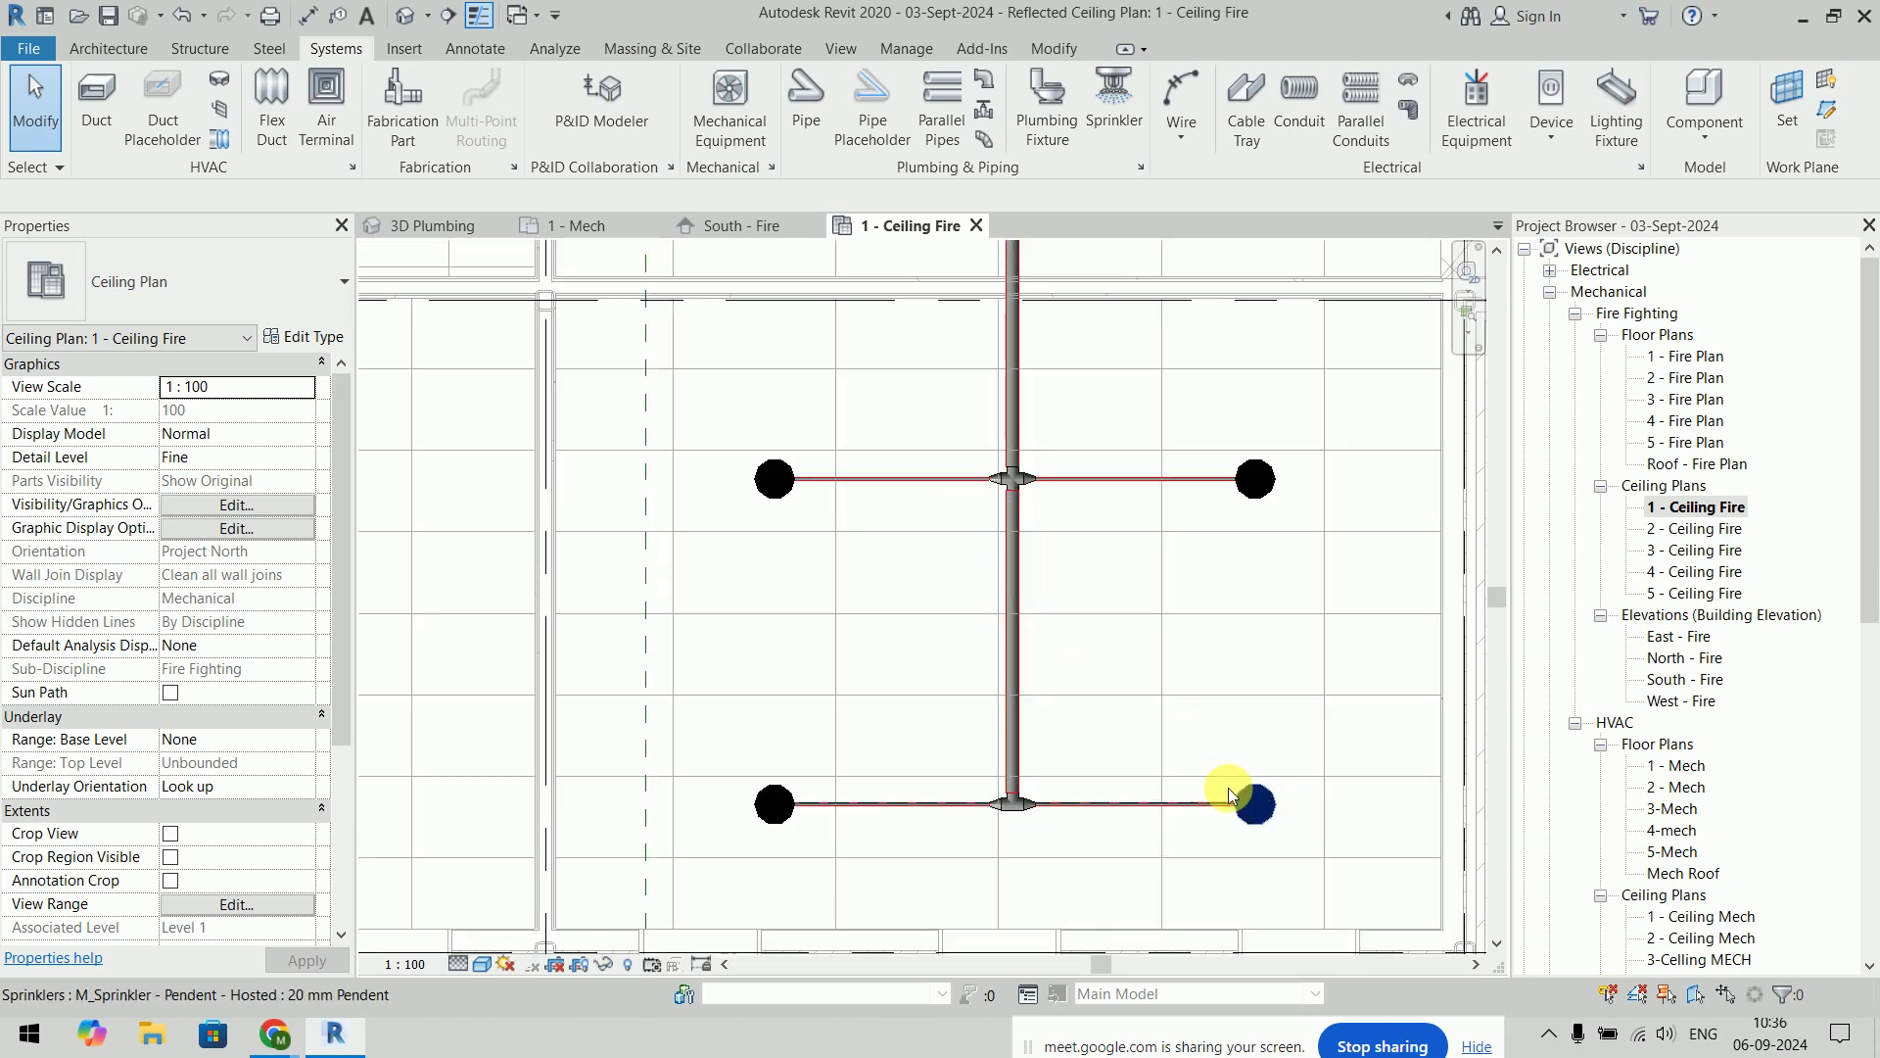
click(1148, 802)
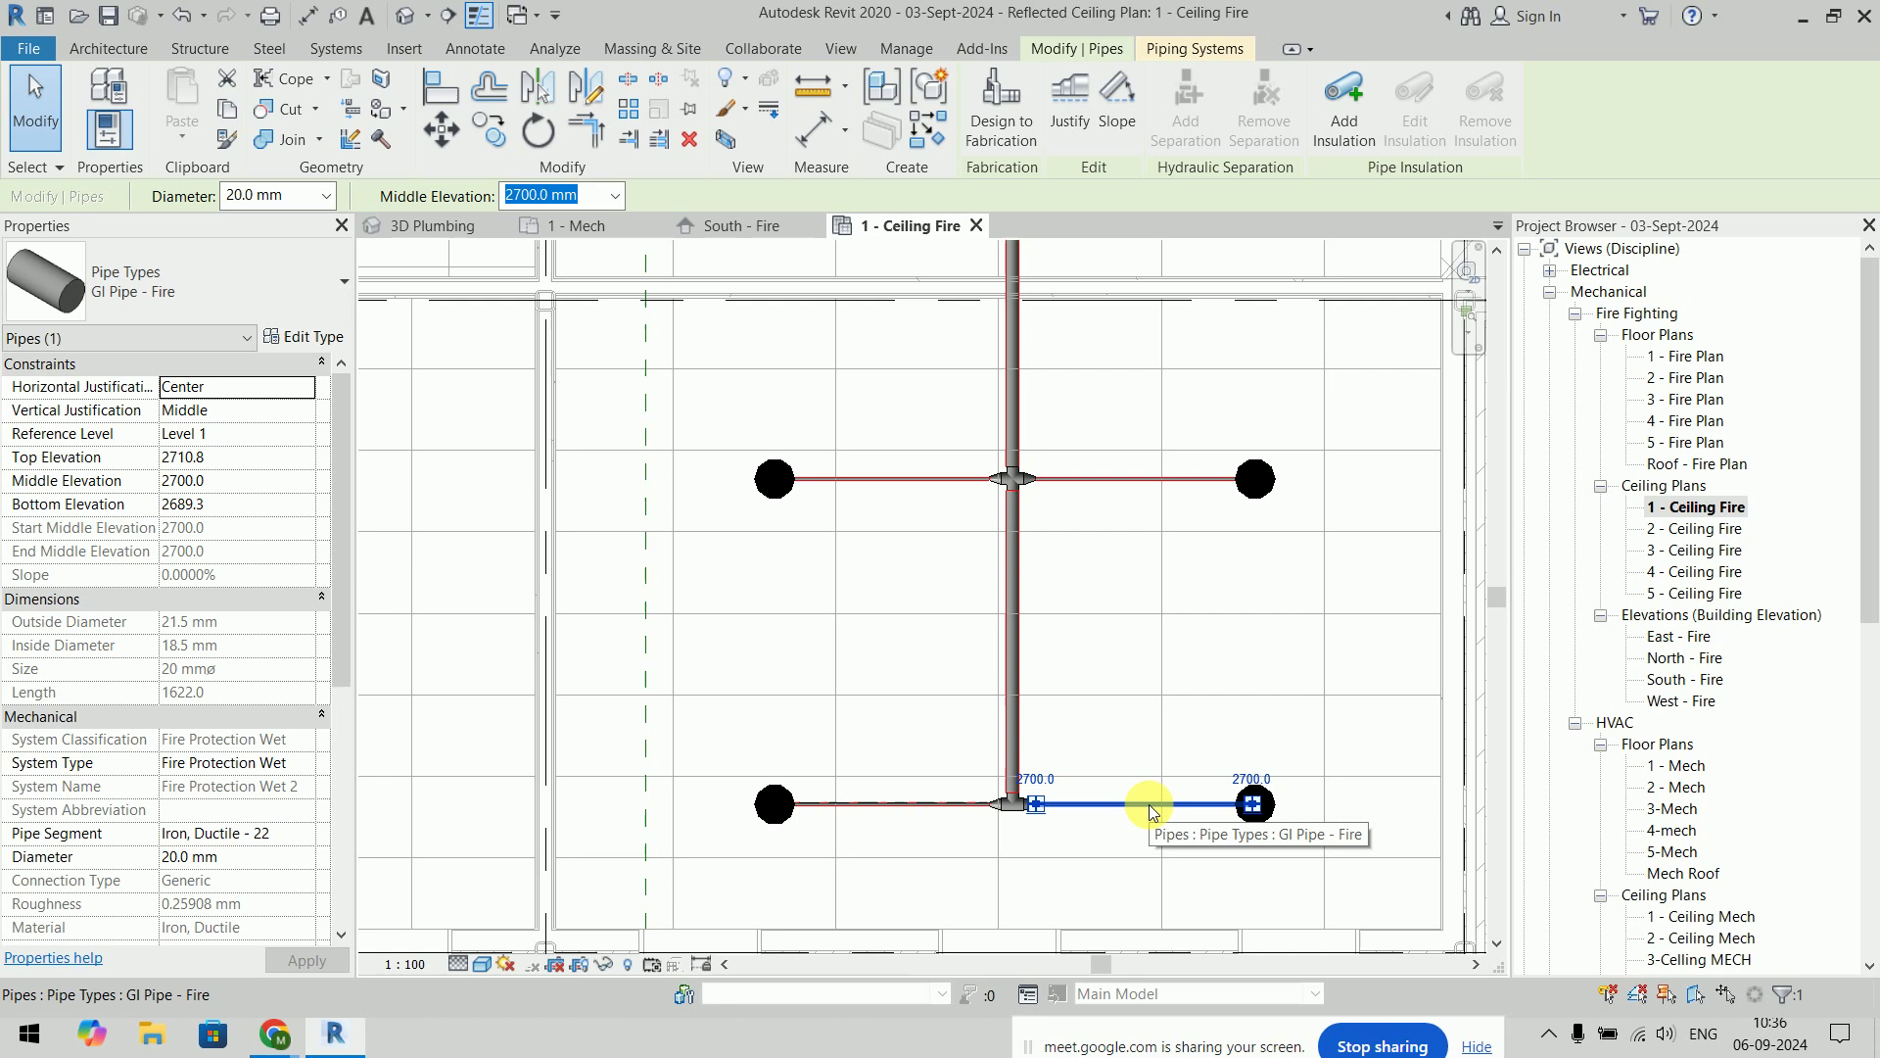
click(1152, 638)
Bring the Chrome Google Meet window forward
scroll(1152, 639, down, 3)
scroll(1136, 695, down, 3)
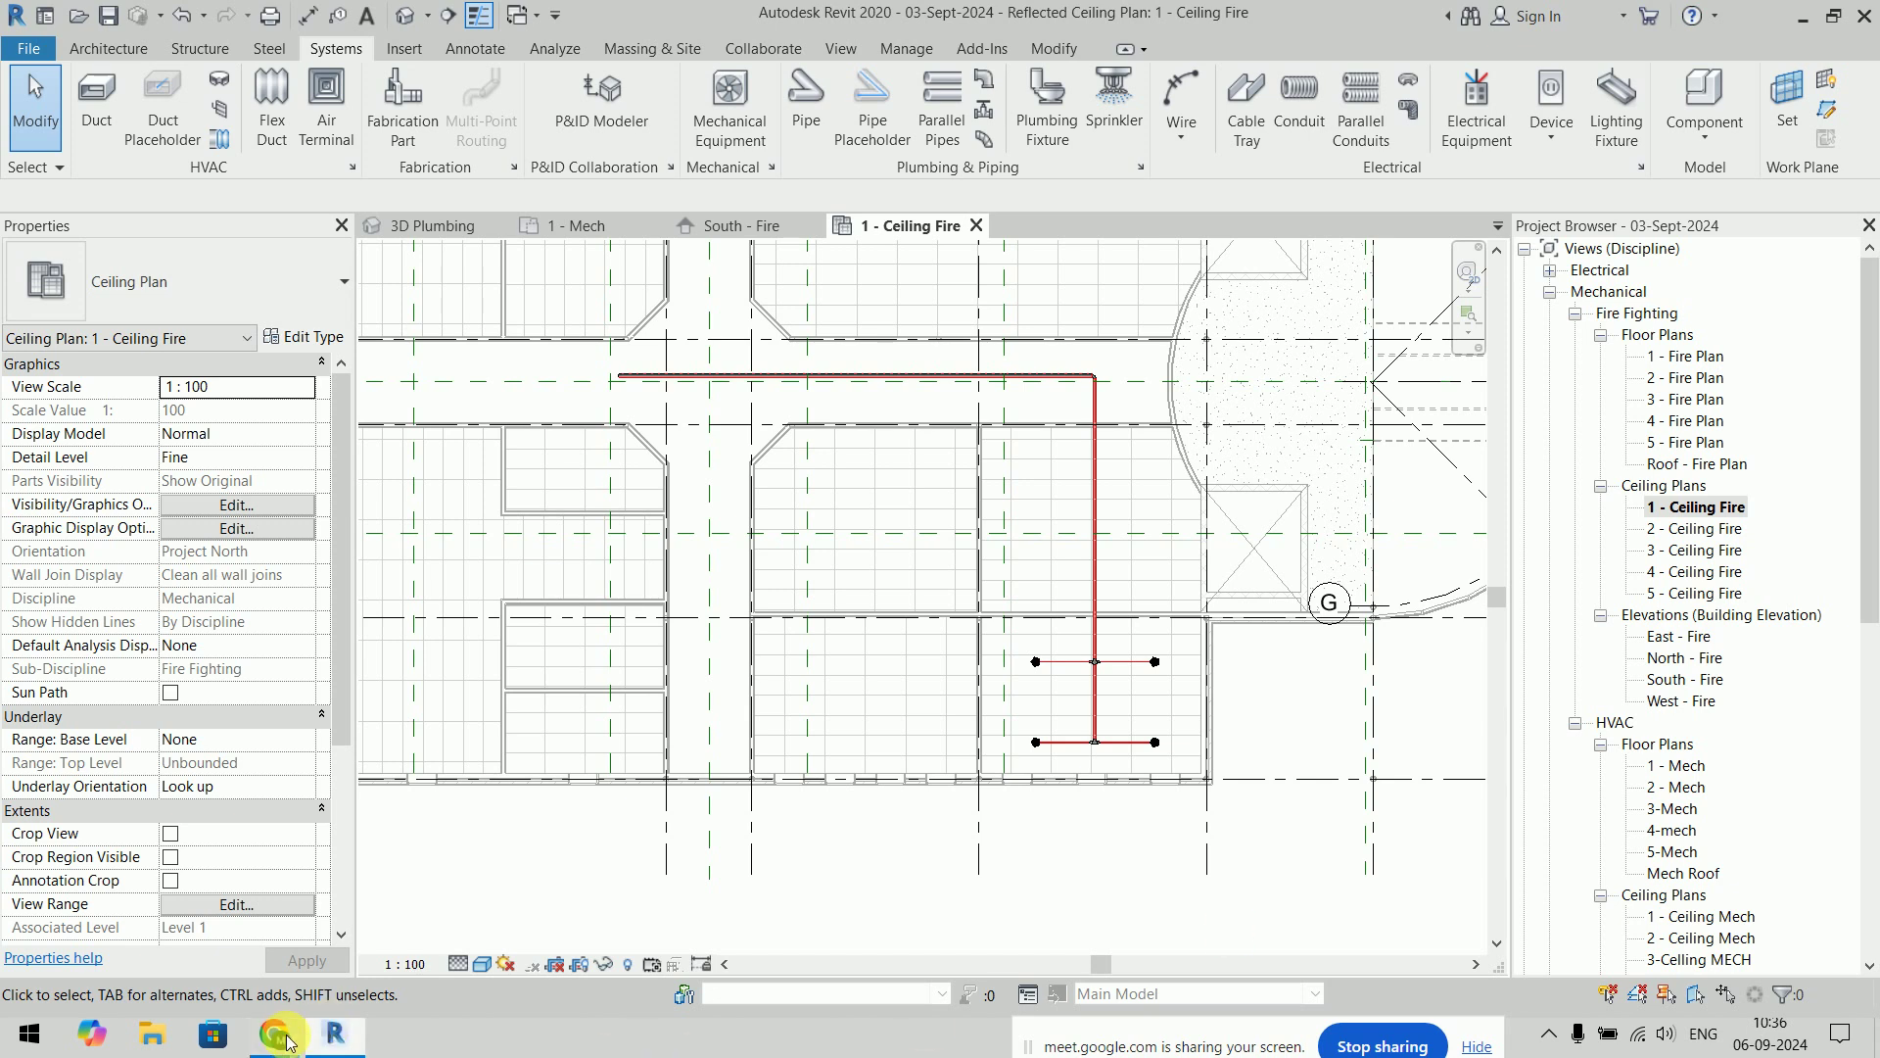
mouse_move(275, 1034)
click(172, 915)
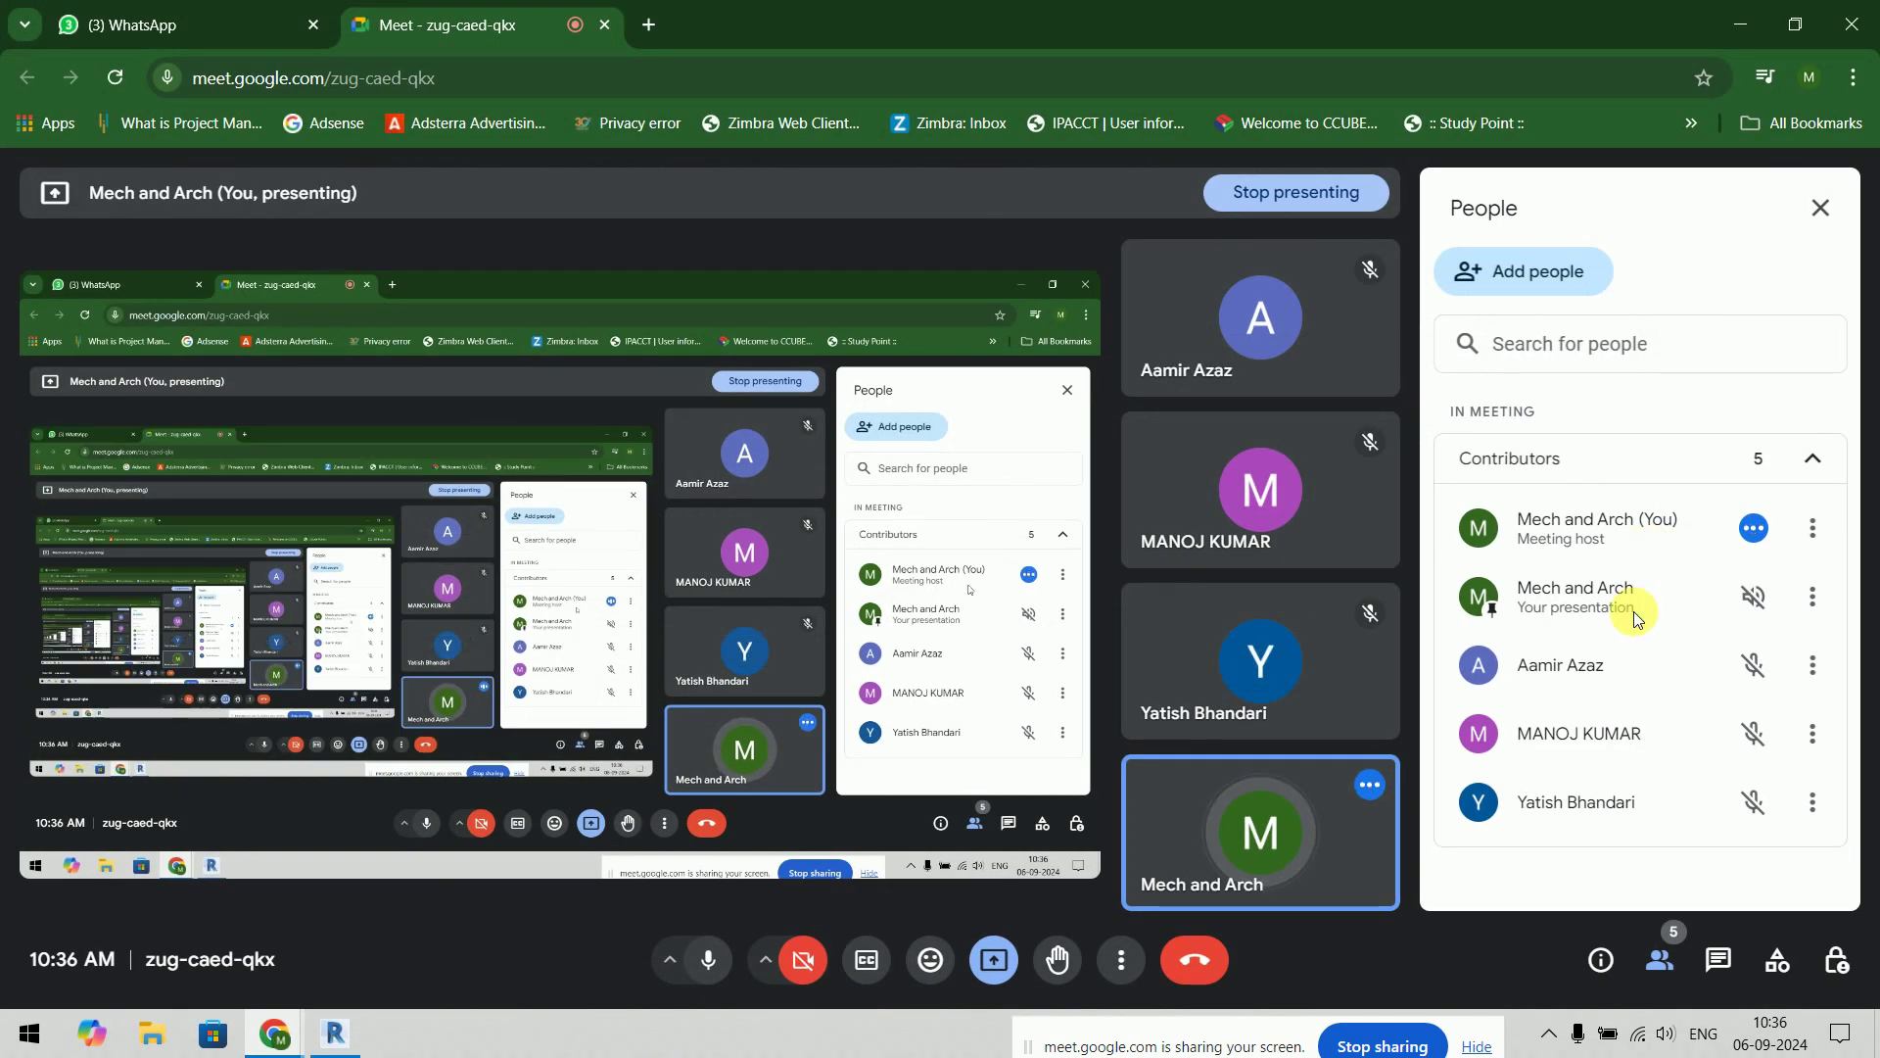